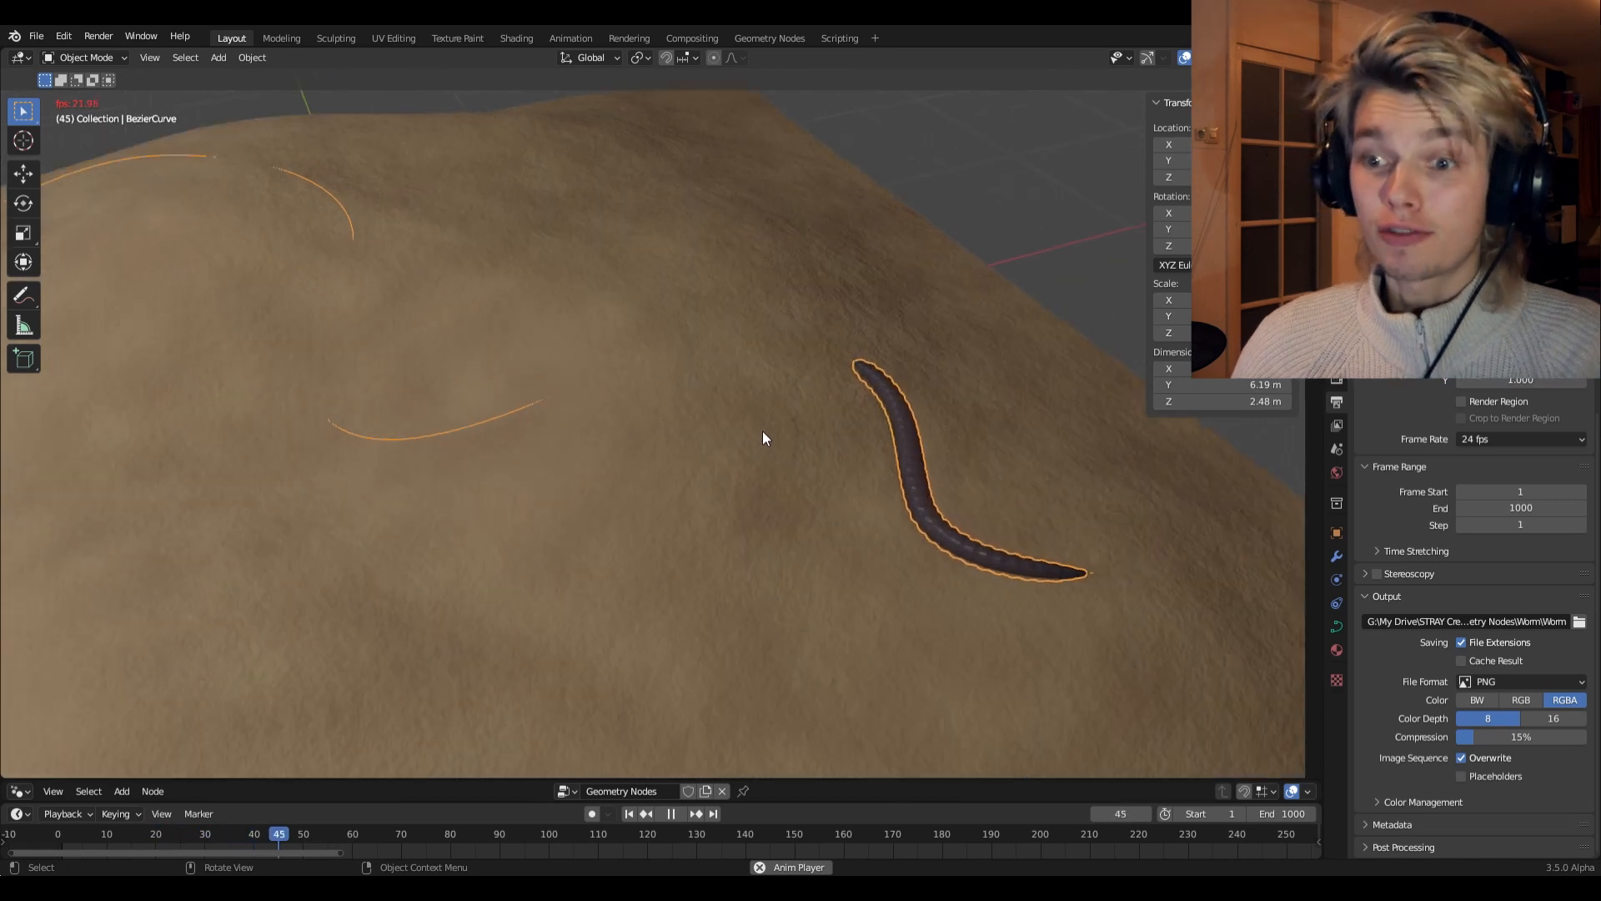
{"action": "key", "text": "shift+alt+z"}
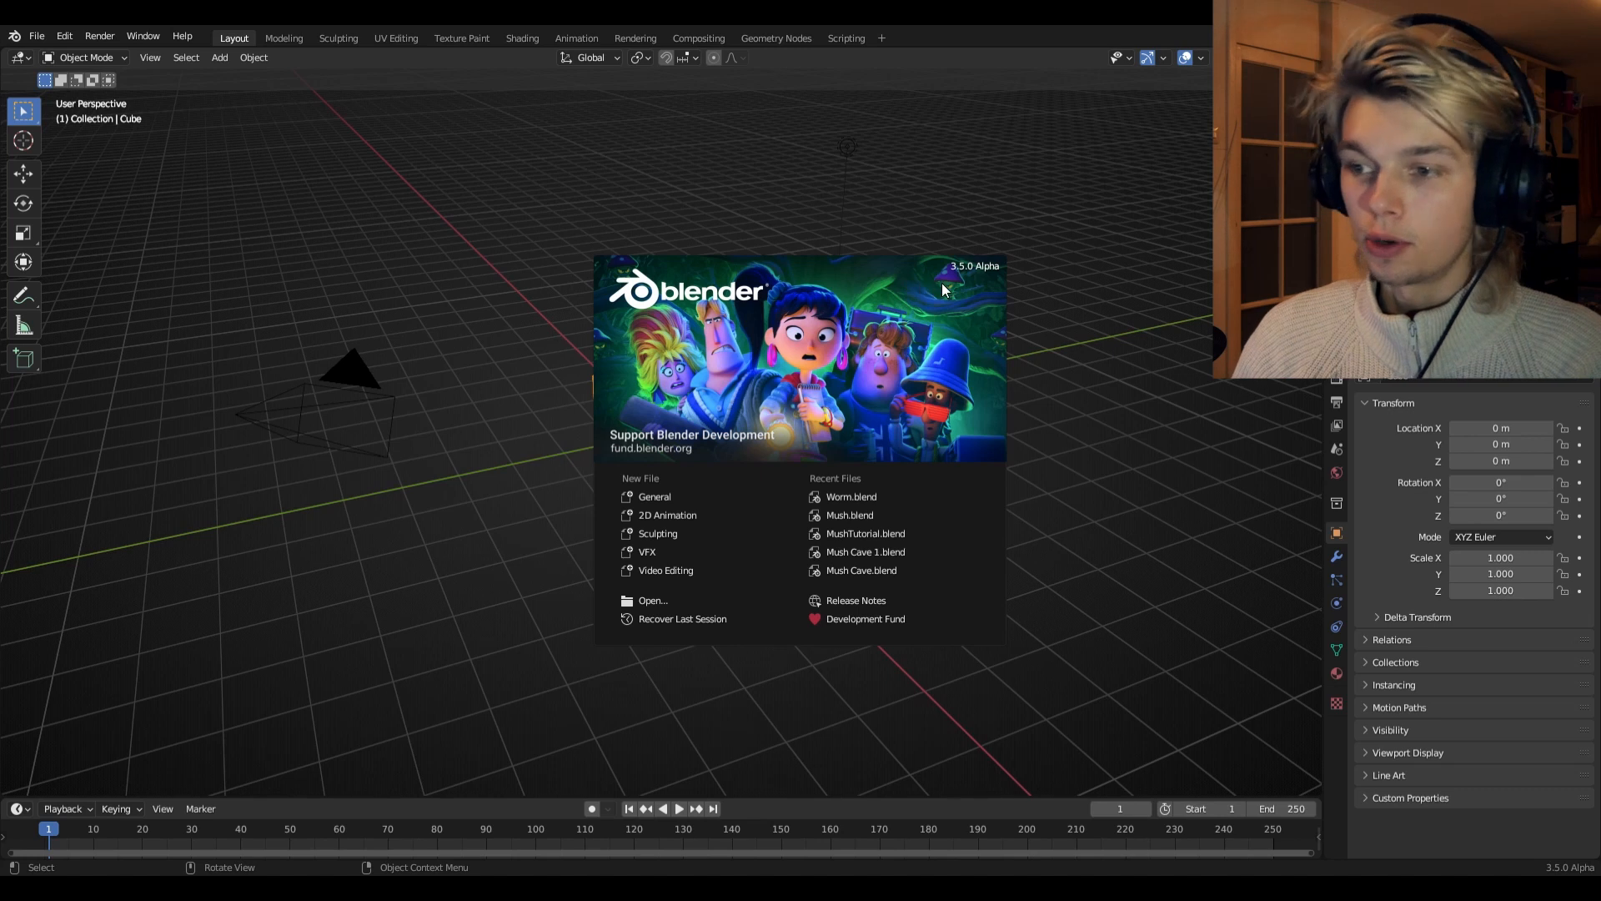
- Delete the default cube and add a mesh plane in its place
{"action": "left_click", "coordinate": [987, 268]}
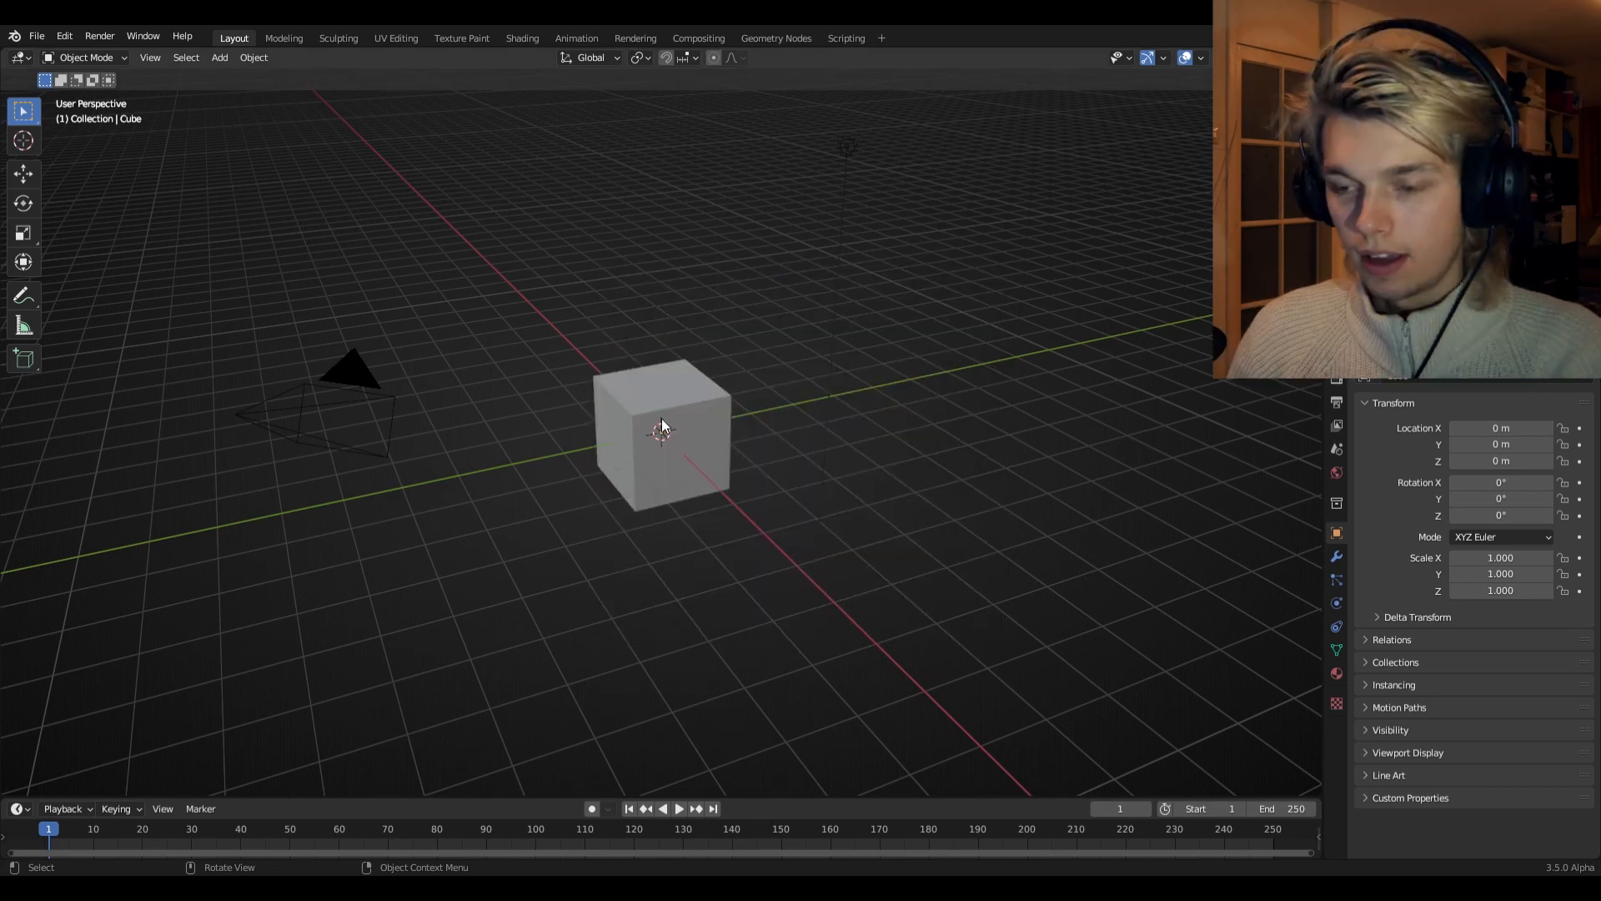
{"action": "left_click", "coordinate": [650, 409]}
{"action": "key", "text": "Delete"}
{"action": "key", "text": "shift+a"}
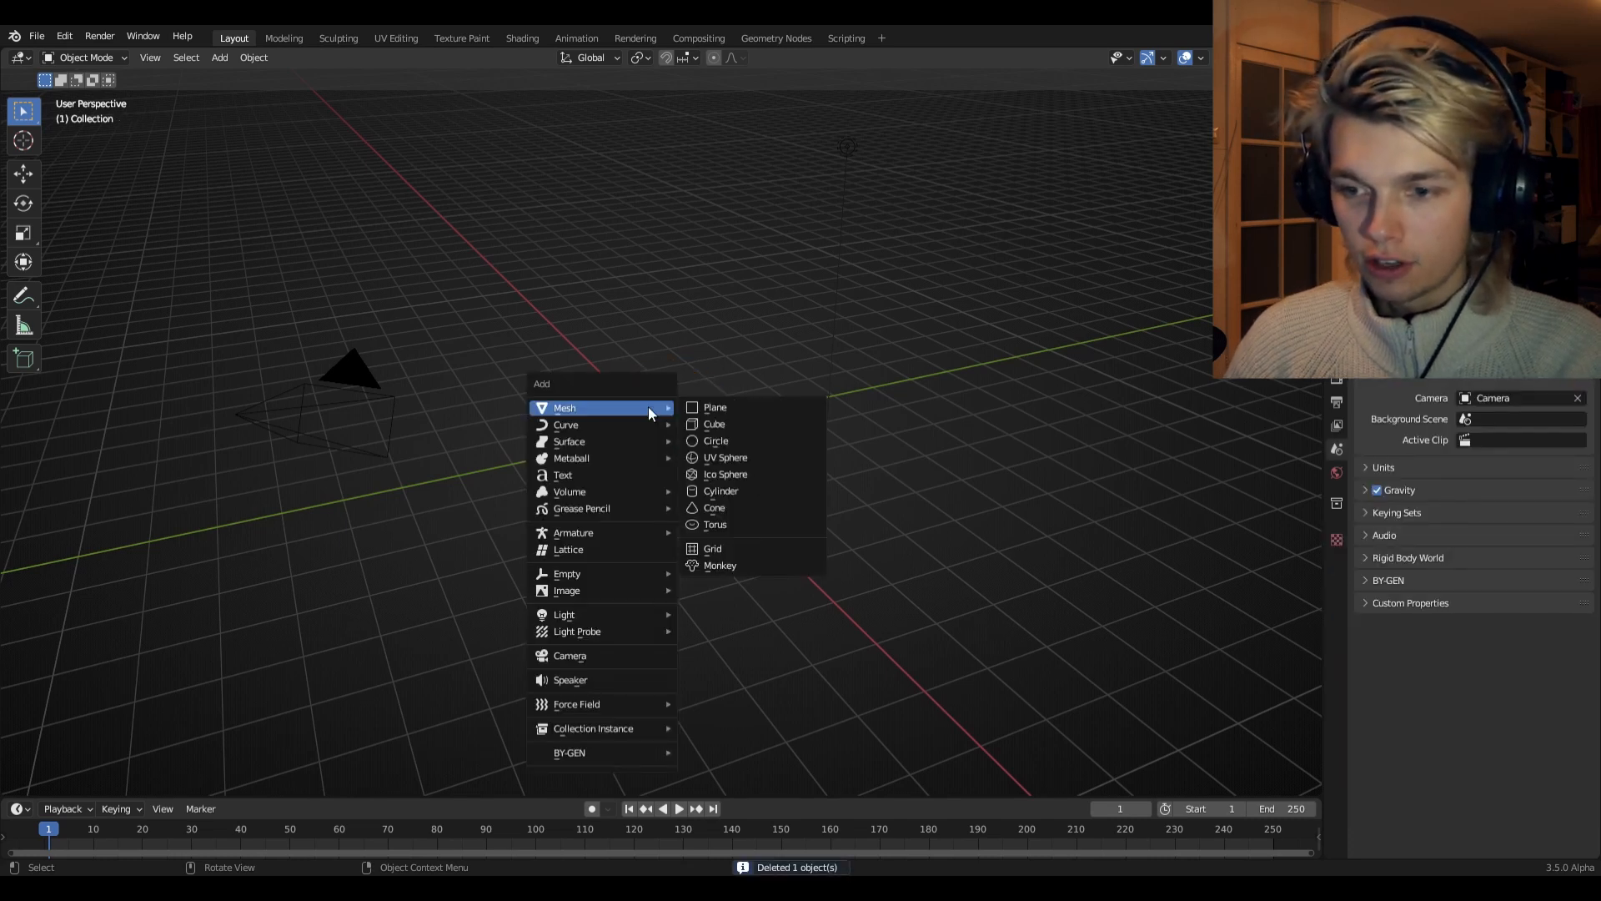
{"action": "left_click", "coordinate": [720, 412]}
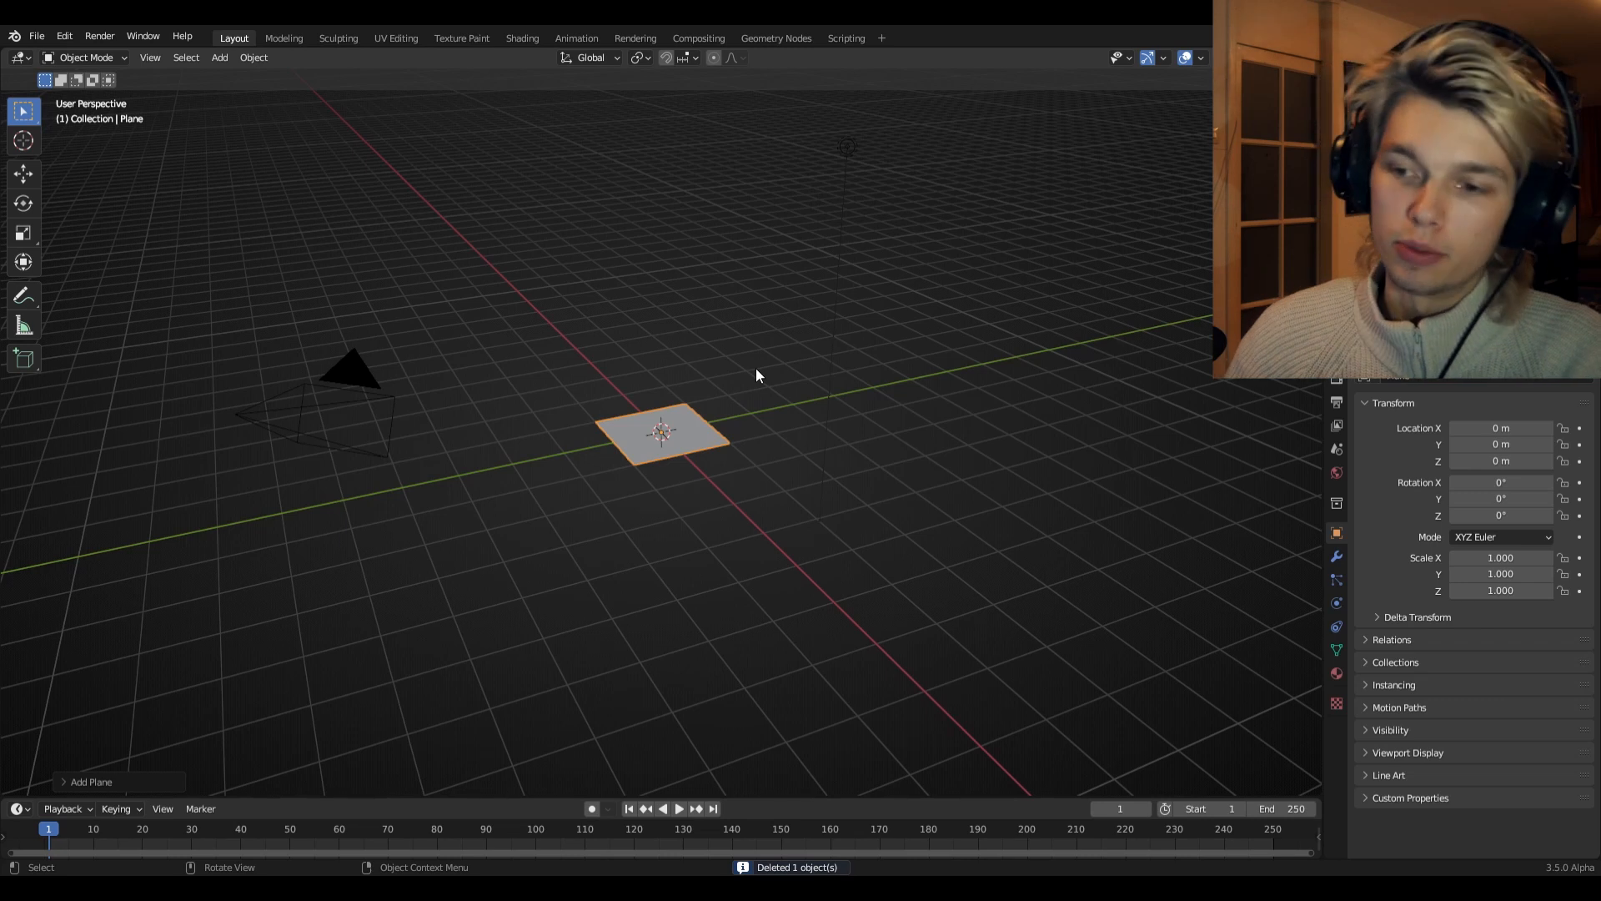
- Subdivide the plane with 10 cuts in Edit Mode
{"action": "scroll", "coordinate": [758, 373], "scroll_direction": "up", "scroll_amount": 7}
{"action": "right_click", "coordinate": [712, 427]}
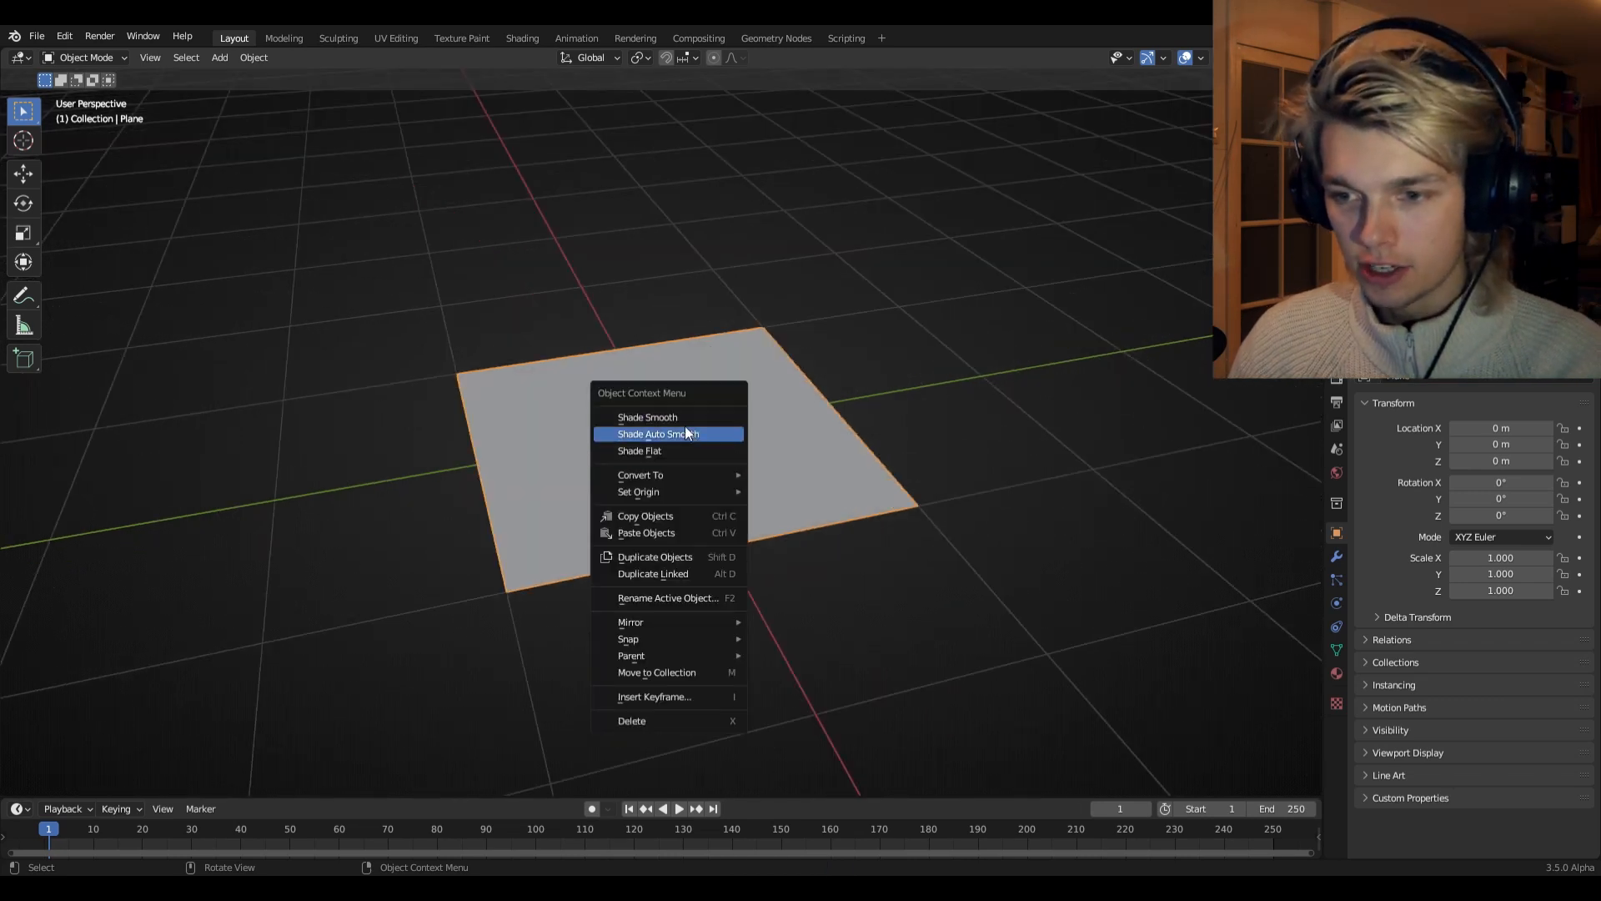
{"action": "left_click", "coordinate": [684, 428]}
{"action": "key", "text": "Tab"}
{"action": "right_click", "coordinate": [658, 372]}
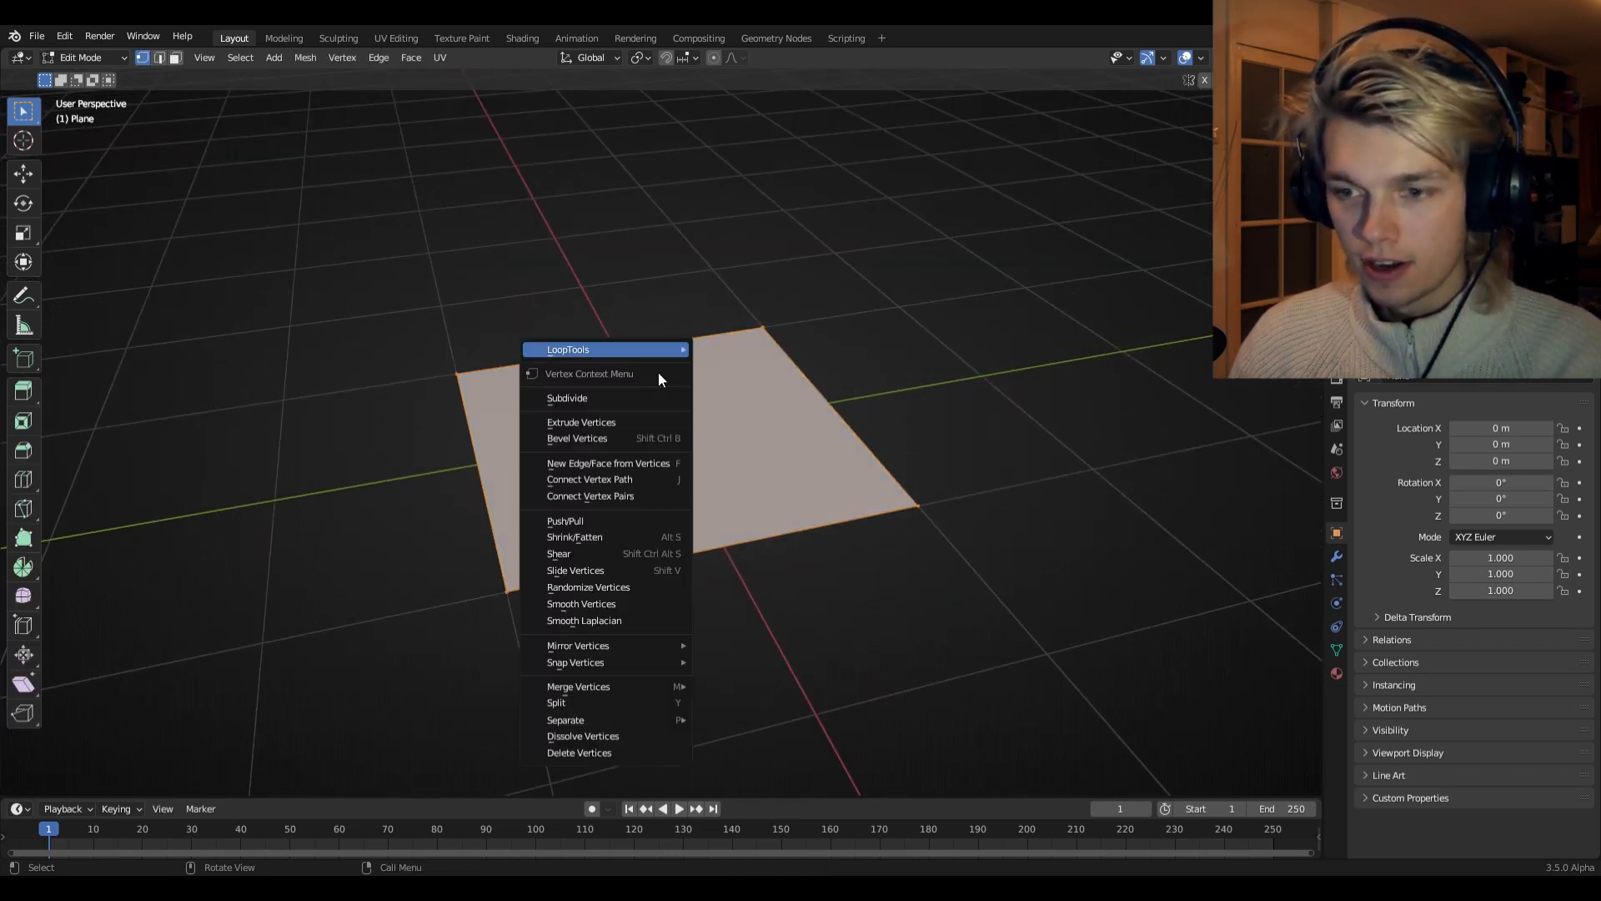
{"action": "left_click", "coordinate": [594, 398]}
{"action": "left_click", "coordinate": [101, 783]}
{"action": "left_click", "coordinate": [201, 667]}
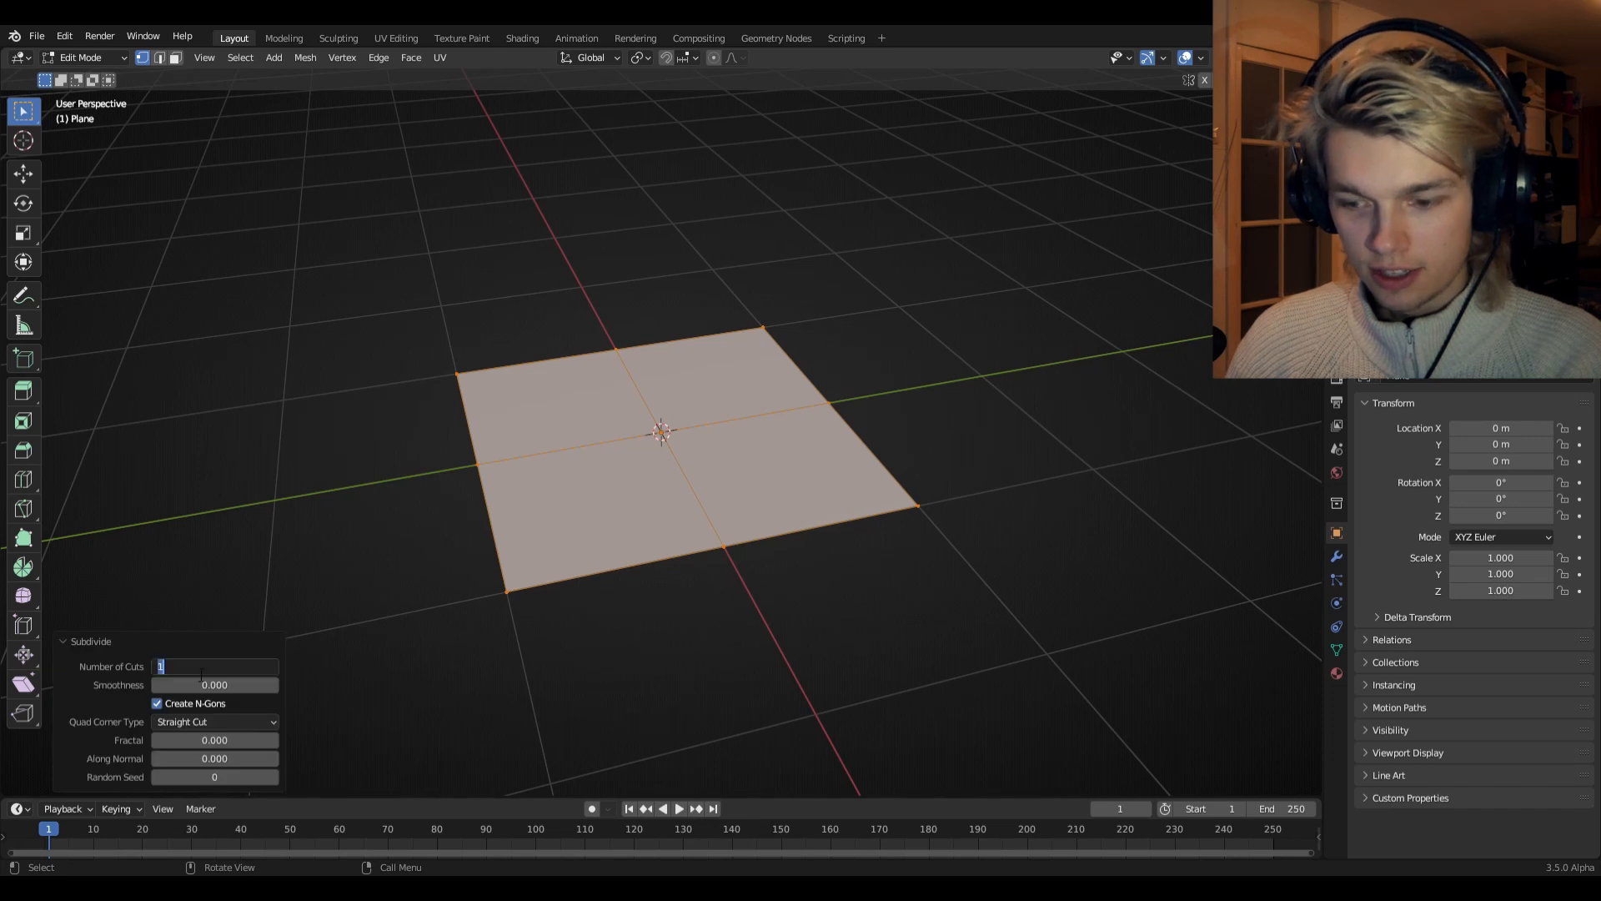
{"action": "type", "text": "10"}
{"action": "key", "text": "Return"}
- Subdivide the whole plane again with 4 cuts and return to Object Mode
{"action": "left_click", "coordinate": [533, 452]}
{"action": "right_click", "coordinate": [534, 452]}
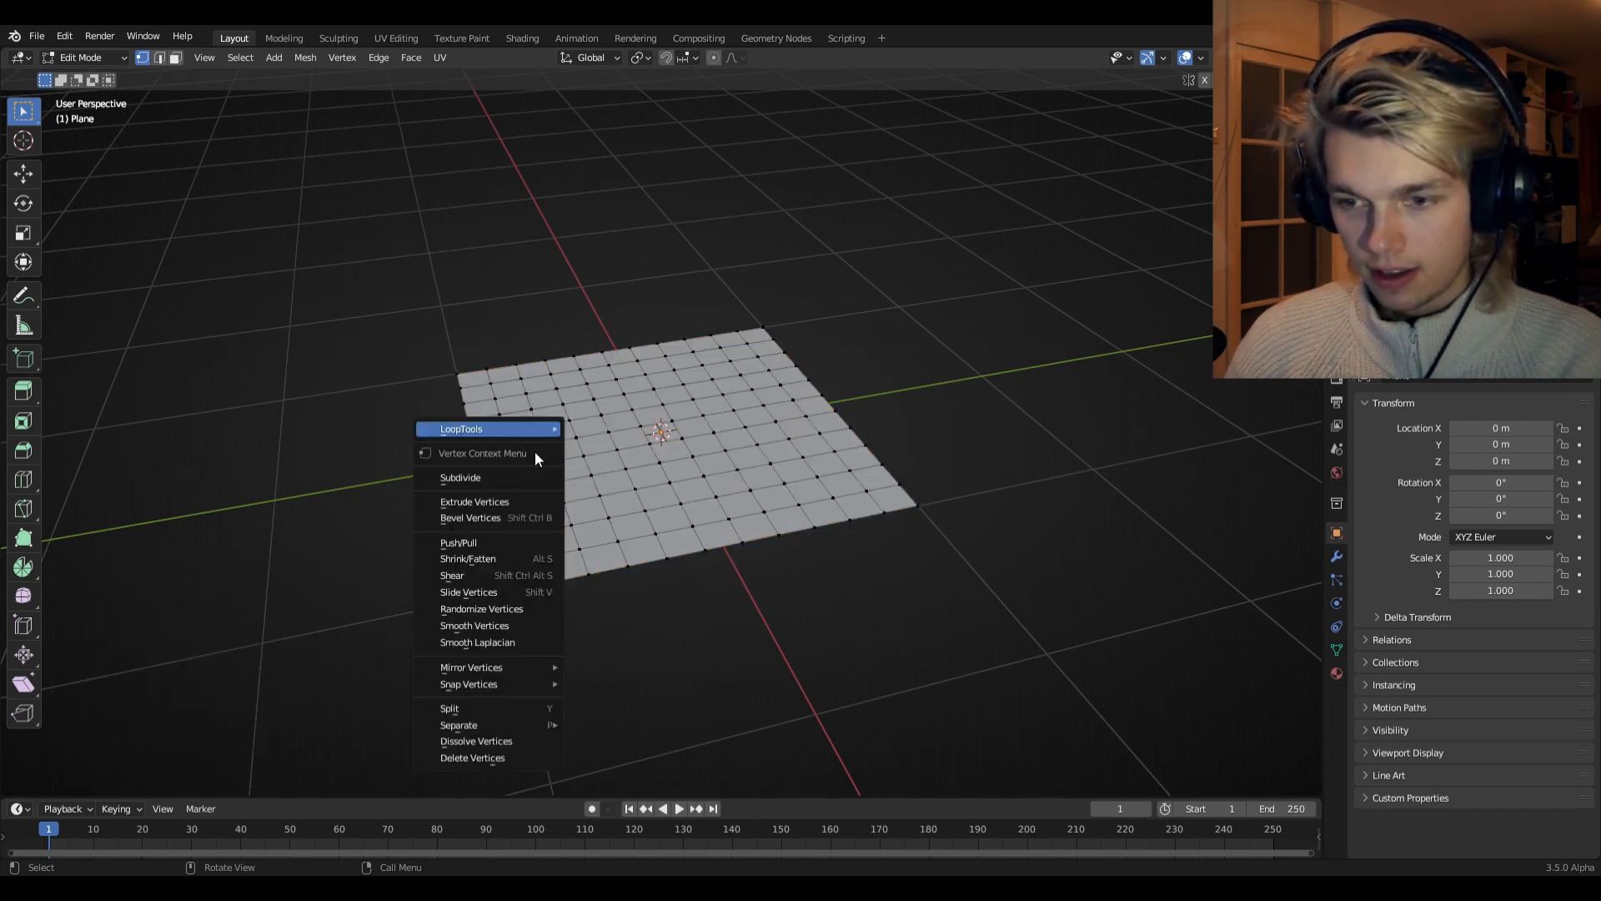
{"action": "key", "text": "Escape"}
{"action": "key", "text": "a"}
{"action": "right_click", "coordinate": [473, 492]}
{"action": "left_click", "coordinate": [473, 492]}
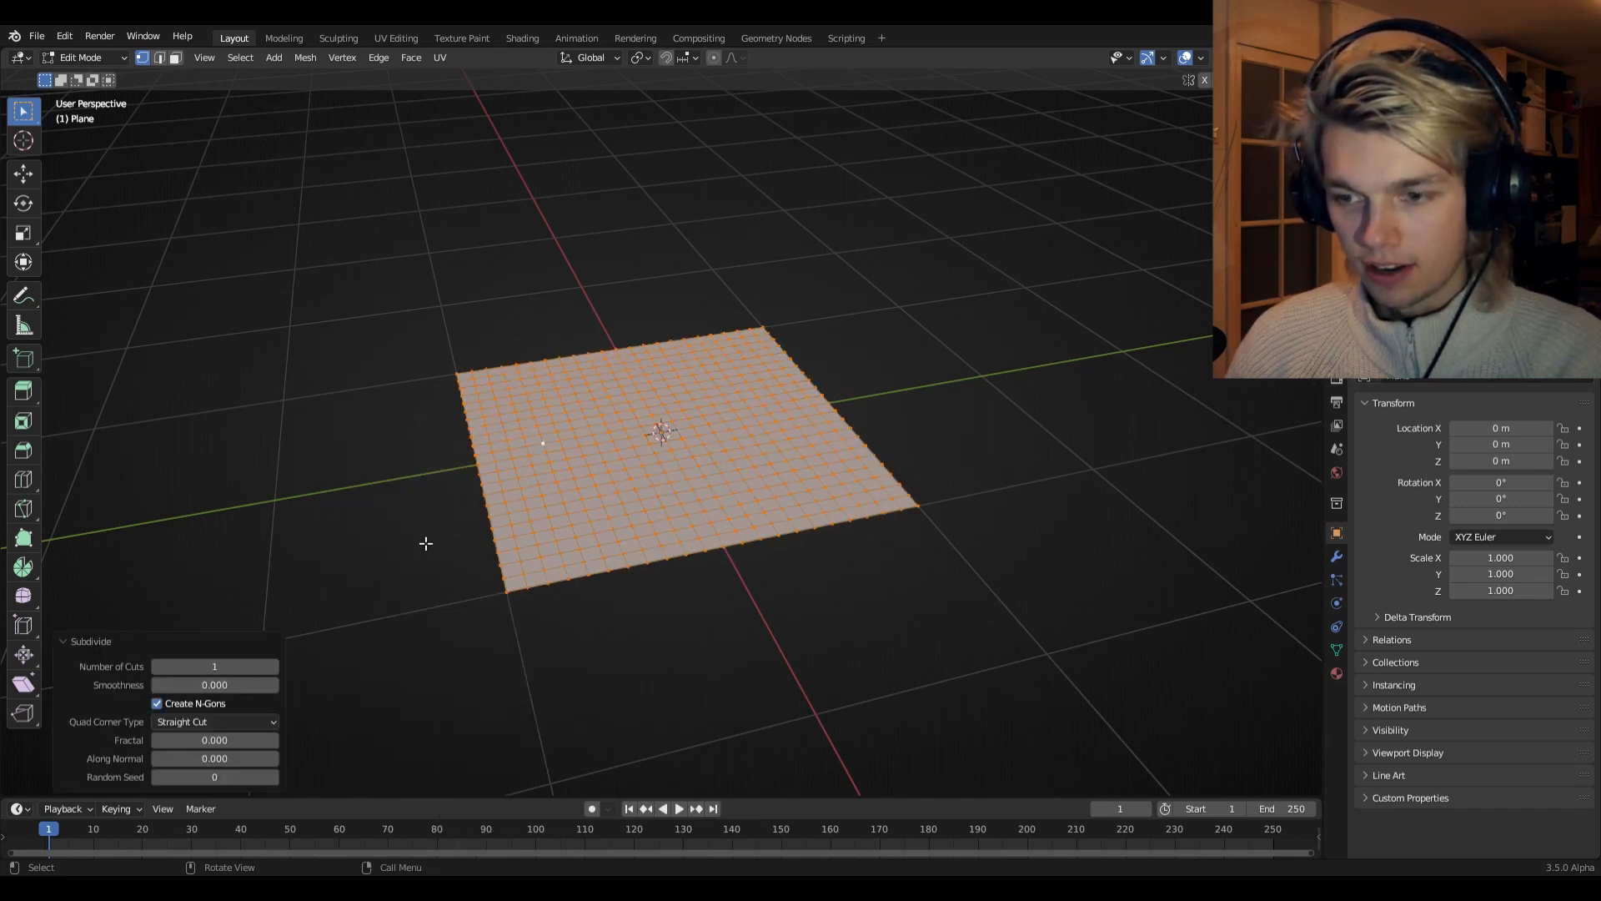
{"action": "left_click", "coordinate": [274, 667]}
{"action": "left_click", "coordinate": [273, 667]}
{"action": "left_click", "coordinate": [274, 667]}
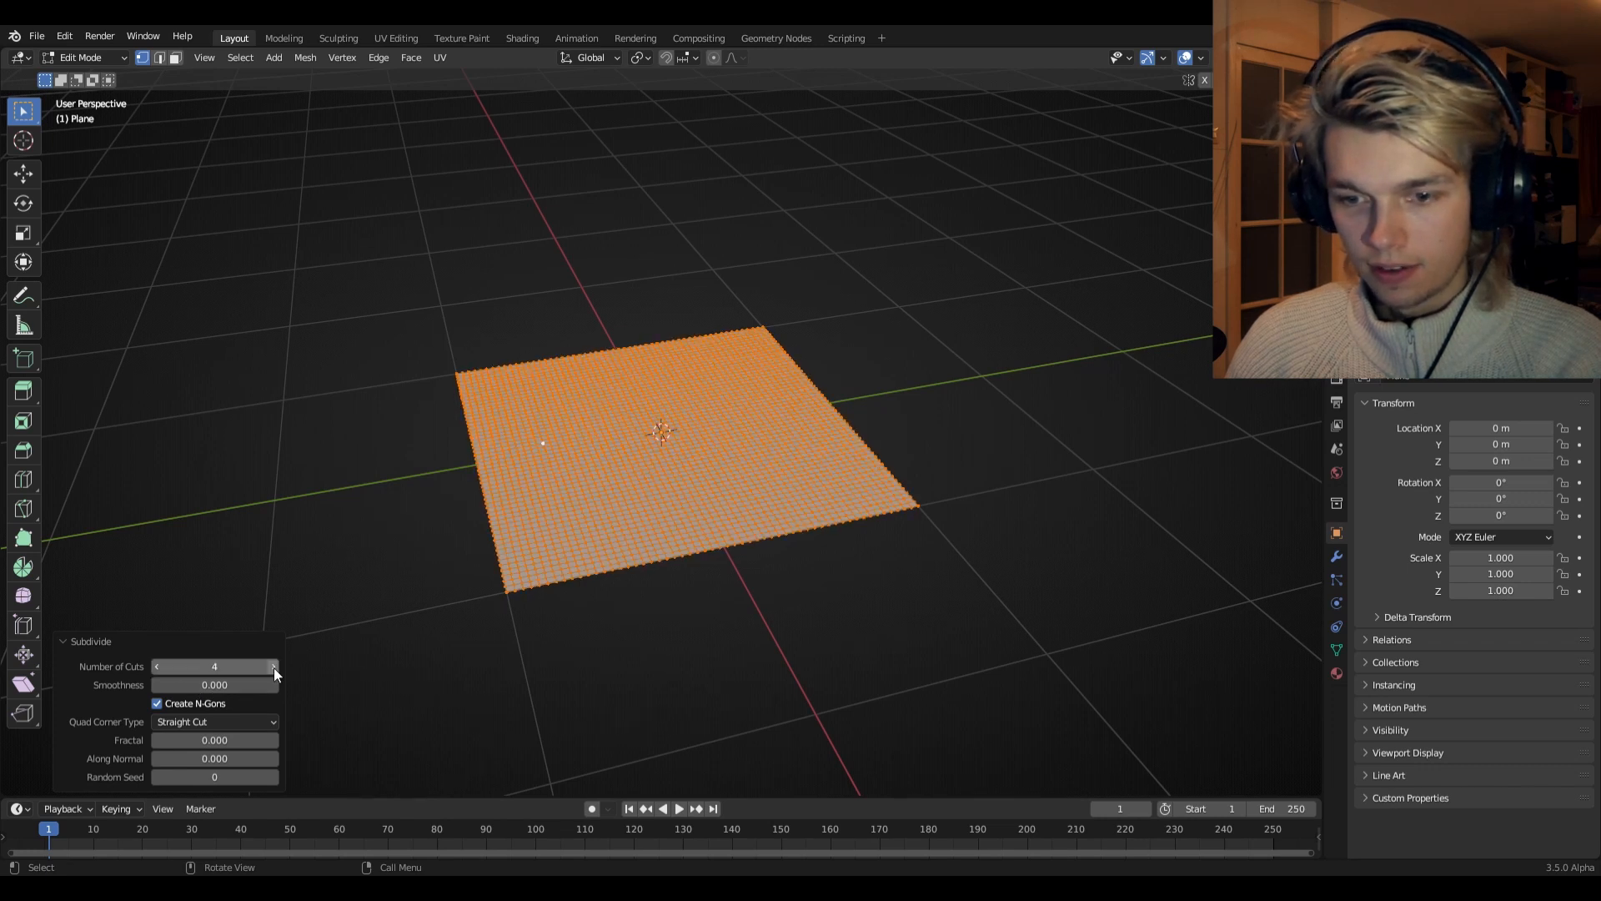
{"action": "left_click", "coordinate": [305, 637]}
{"action": "scroll", "coordinate": [524, 451], "scroll_direction": "up", "scroll_amount": 3}
{"action": "key", "text": "Tab"}
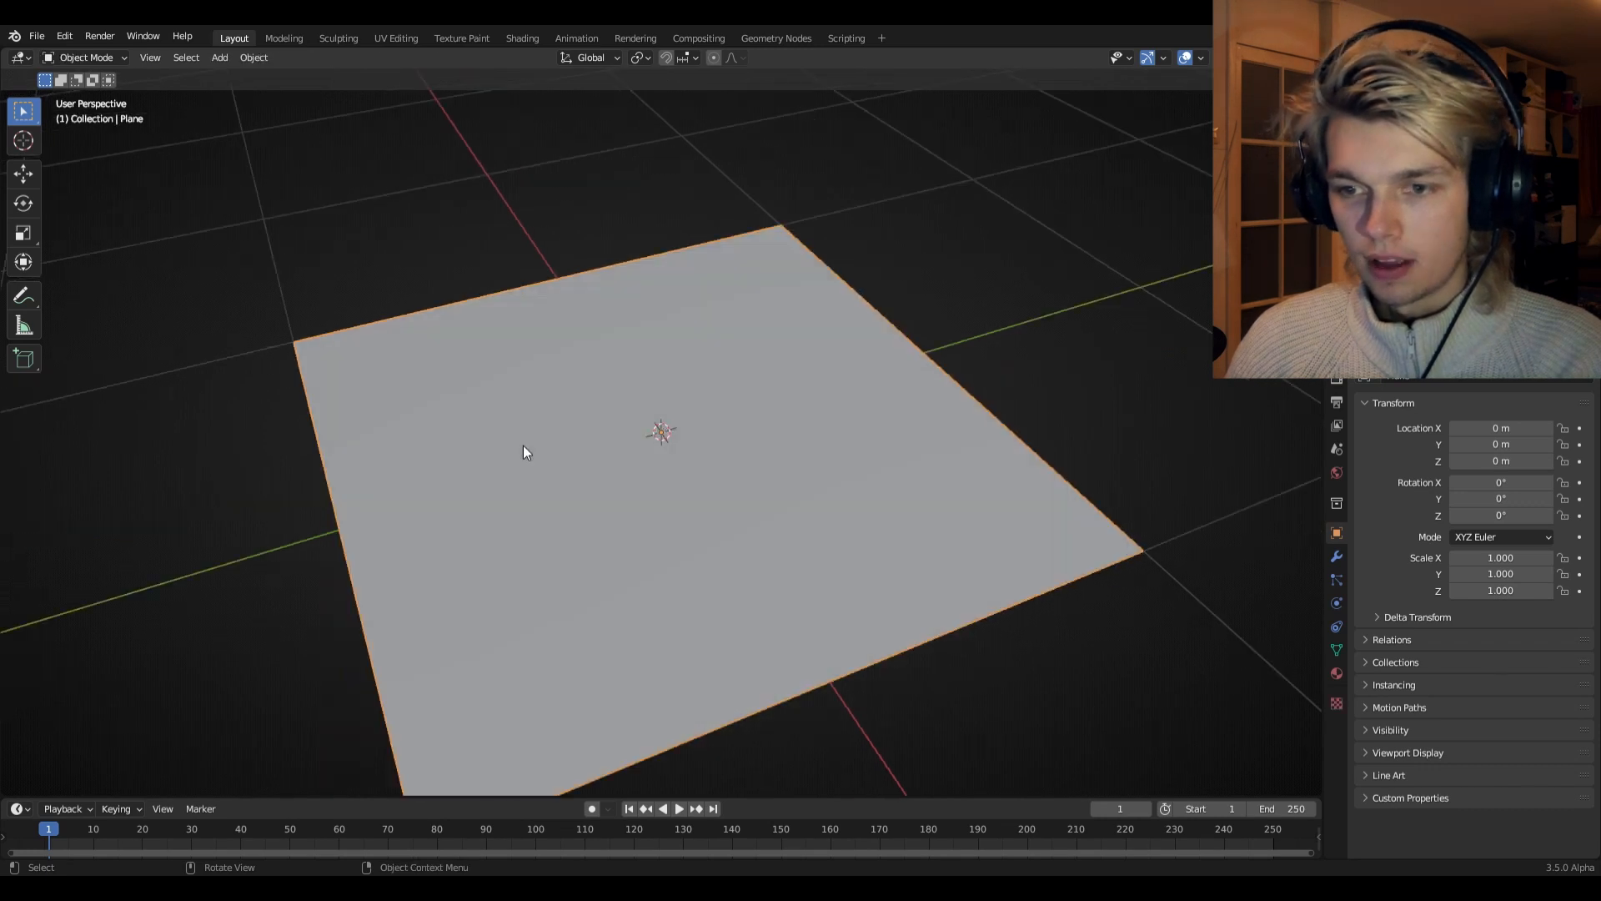
- Sculpt rolling hills into the plane with the Draw brush at a radius of about 169 px, and return to Object Mode
{"action": "left_click", "coordinate": [84, 56]}
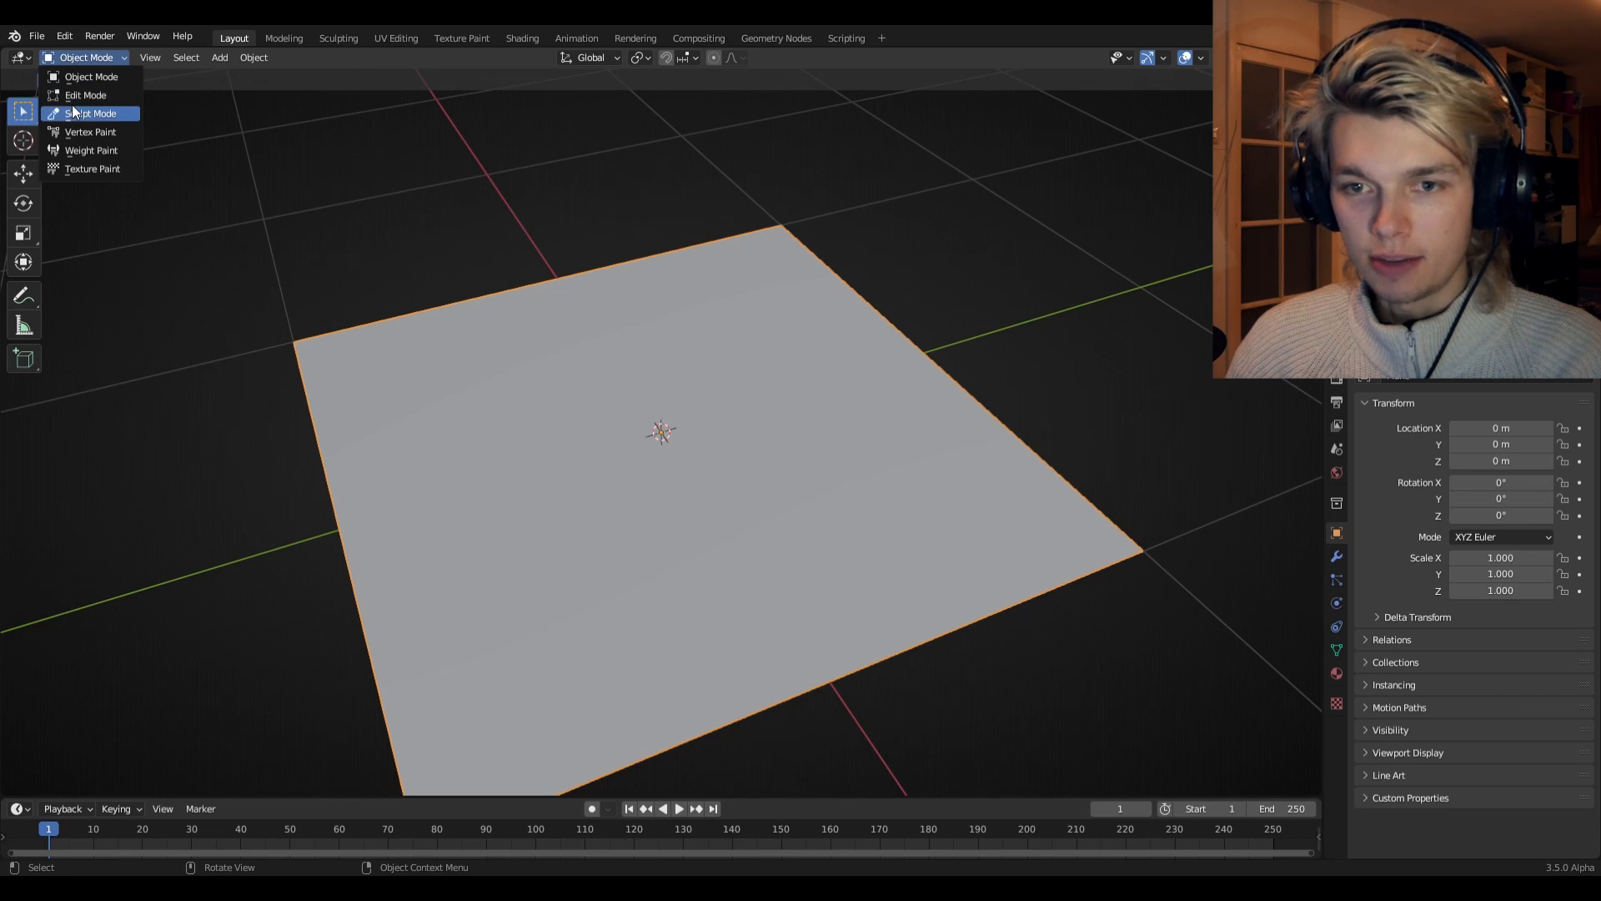
{"action": "left_click", "coordinate": [80, 115]}
{"action": "left_click_drag", "start_coordinate": [203, 83], "coordinate": [229, 83]}
{"action": "mouse_move", "coordinate": [632, 476]}
{"action": "left_mouse_down"}
{"action": "mouse_move", "coordinate": [683, 357]}
{"action": "mouse_move", "coordinate": [748, 518]}
{"action": "mouse_move", "coordinate": [425, 515]}
{"action": "mouse_move", "coordinate": [683, 454]}
{"action": "mouse_move", "coordinate": [843, 390]}
{"action": "mouse_move", "coordinate": [728, 299]}
{"action": "mouse_move", "coordinate": [983, 476]}
{"action": "mouse_move", "coordinate": [917, 467]}
{"action": "left_mouse_up"}
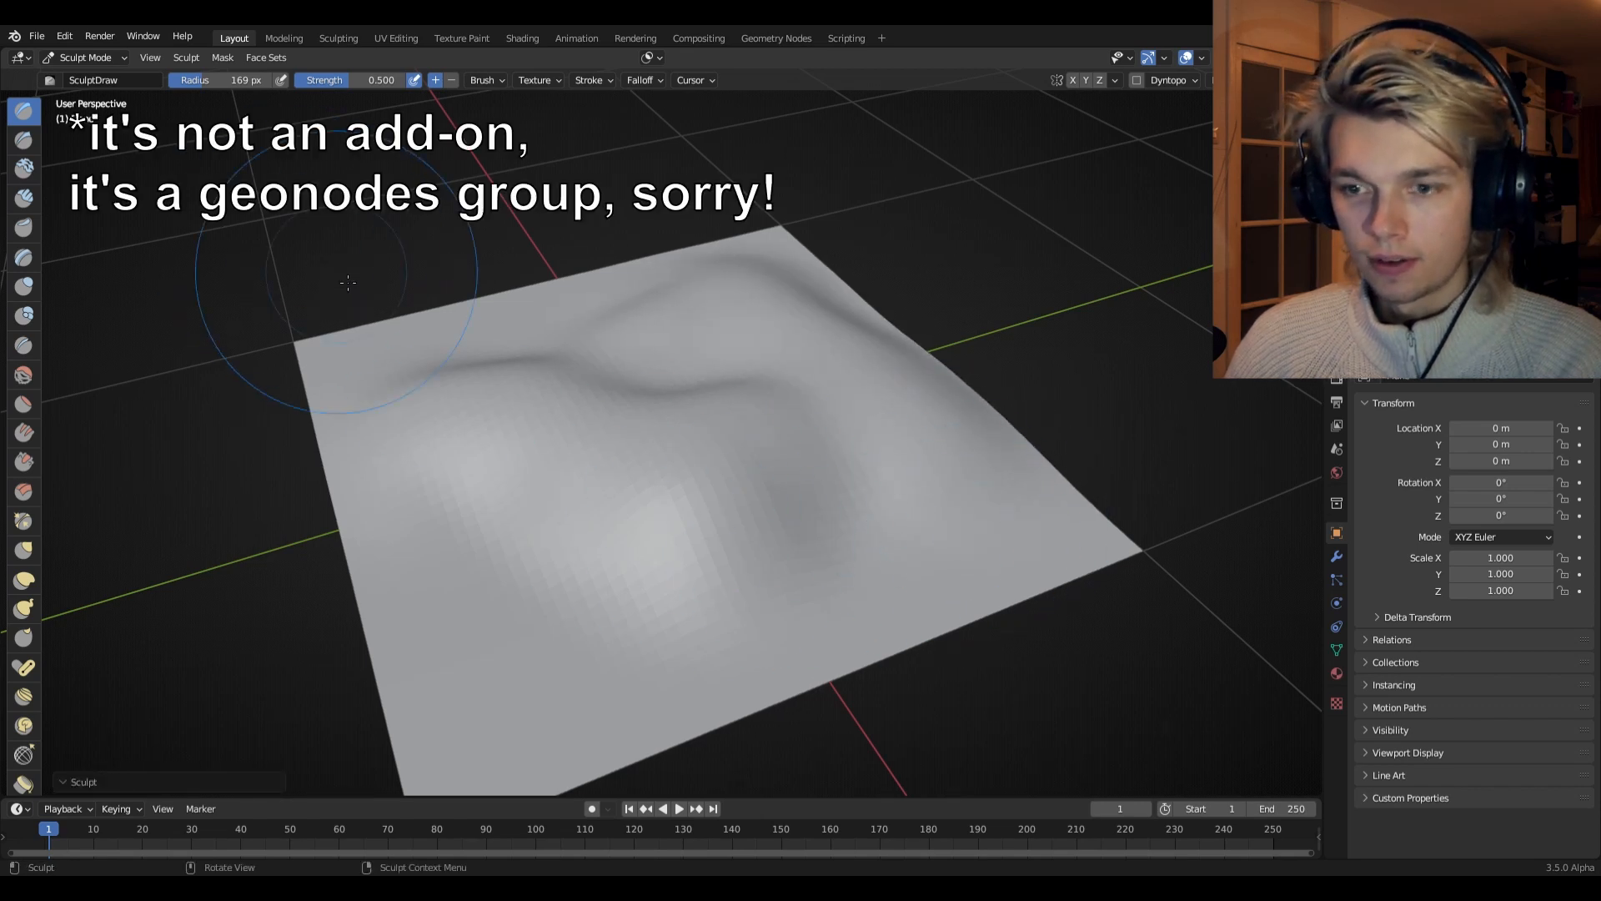
{"action": "left_click", "coordinate": [86, 57]}
{"action": "left_click", "coordinate": [92, 78]}
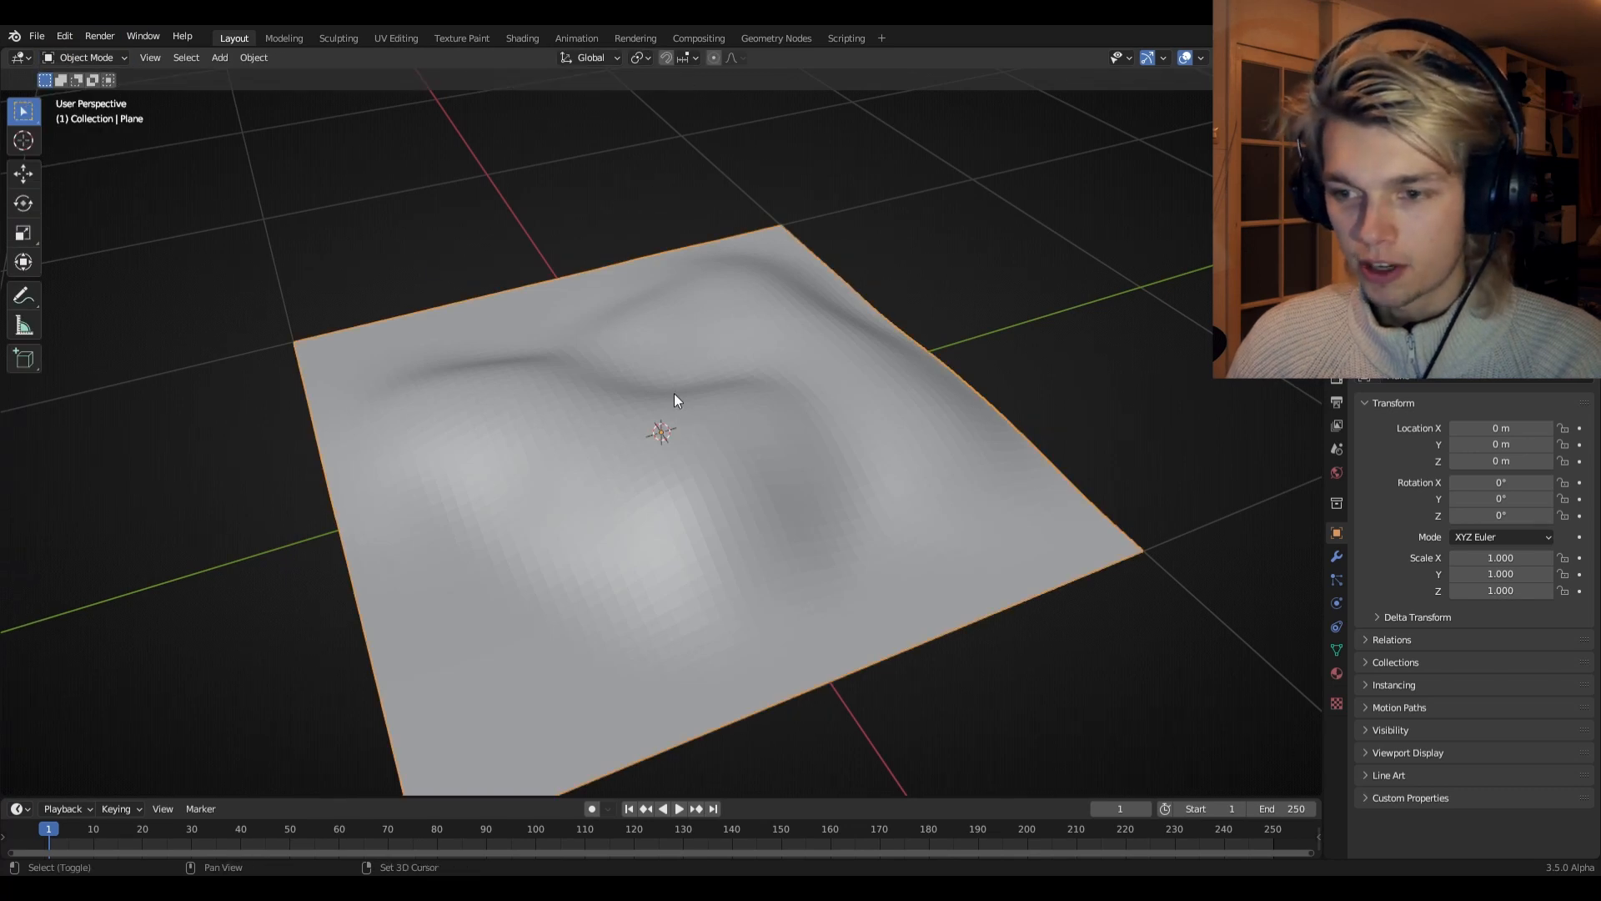
- Add a Bezier curve and raise it about 0.35 m along Z above the terrain
{"action": "key", "text": "shift+a"}
{"action": "mouse_move", "coordinate": [661, 413]}
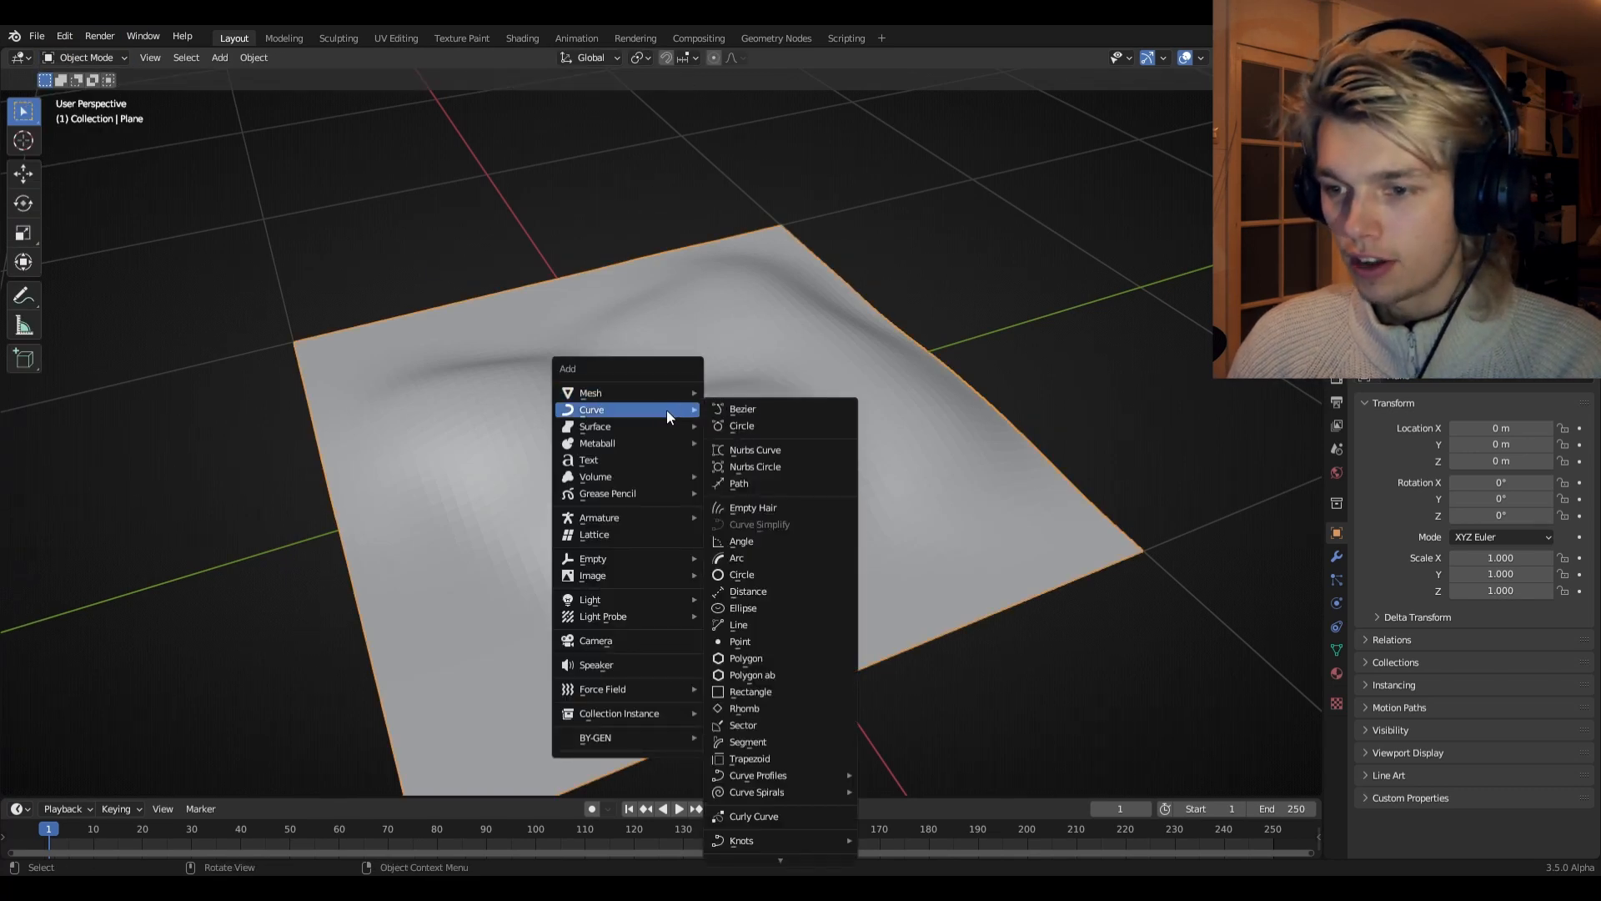
{"action": "left_click", "coordinate": [755, 410]}
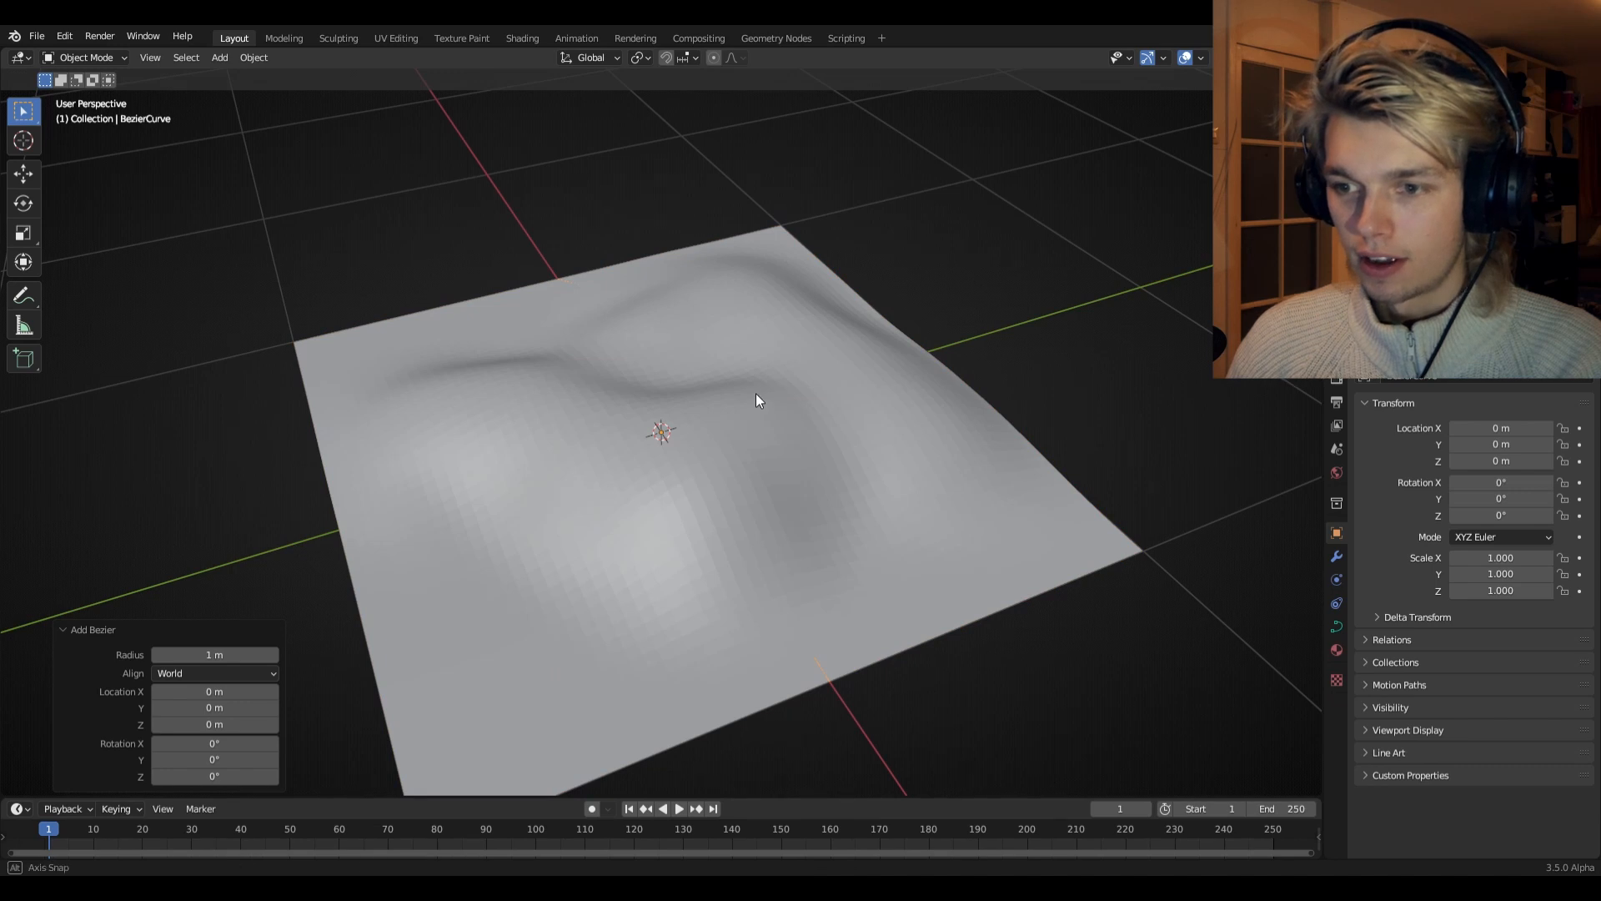
{"action": "middle_click_drag", "start_coordinate": [756, 392], "coordinate": [753, 372]}
{"action": "key", "text": "g"}
{"action": "key", "text": "z"}
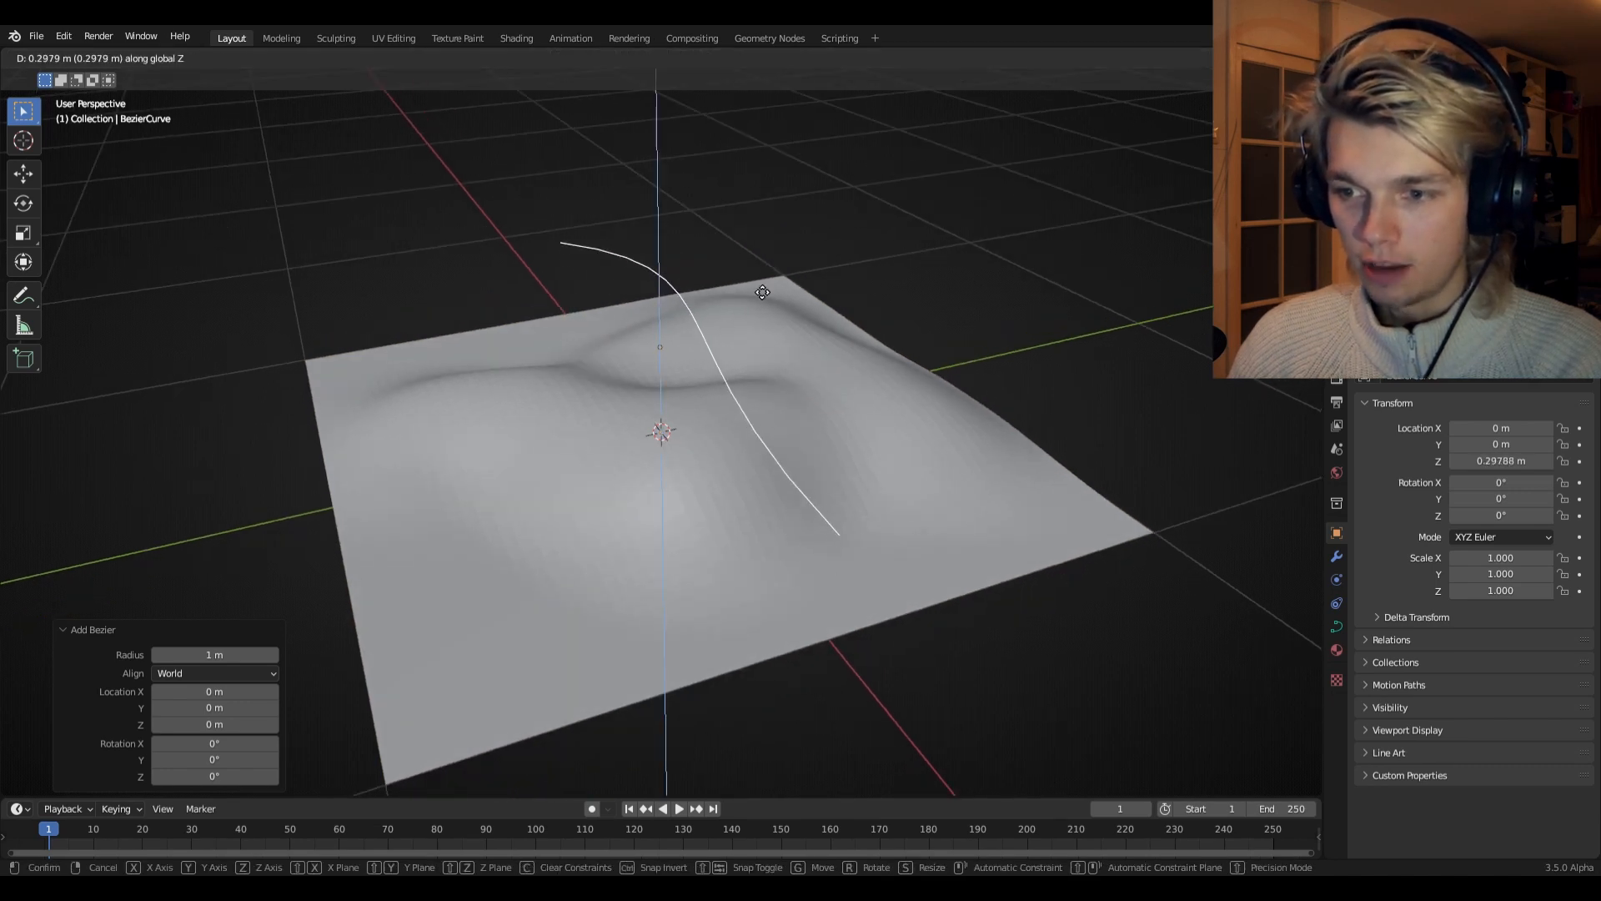
{"action": "left_click", "coordinate": [703, 297]}
{"action": "middle_click_drag", "start_coordinate": [703, 297], "coordinate": [699, 594]}
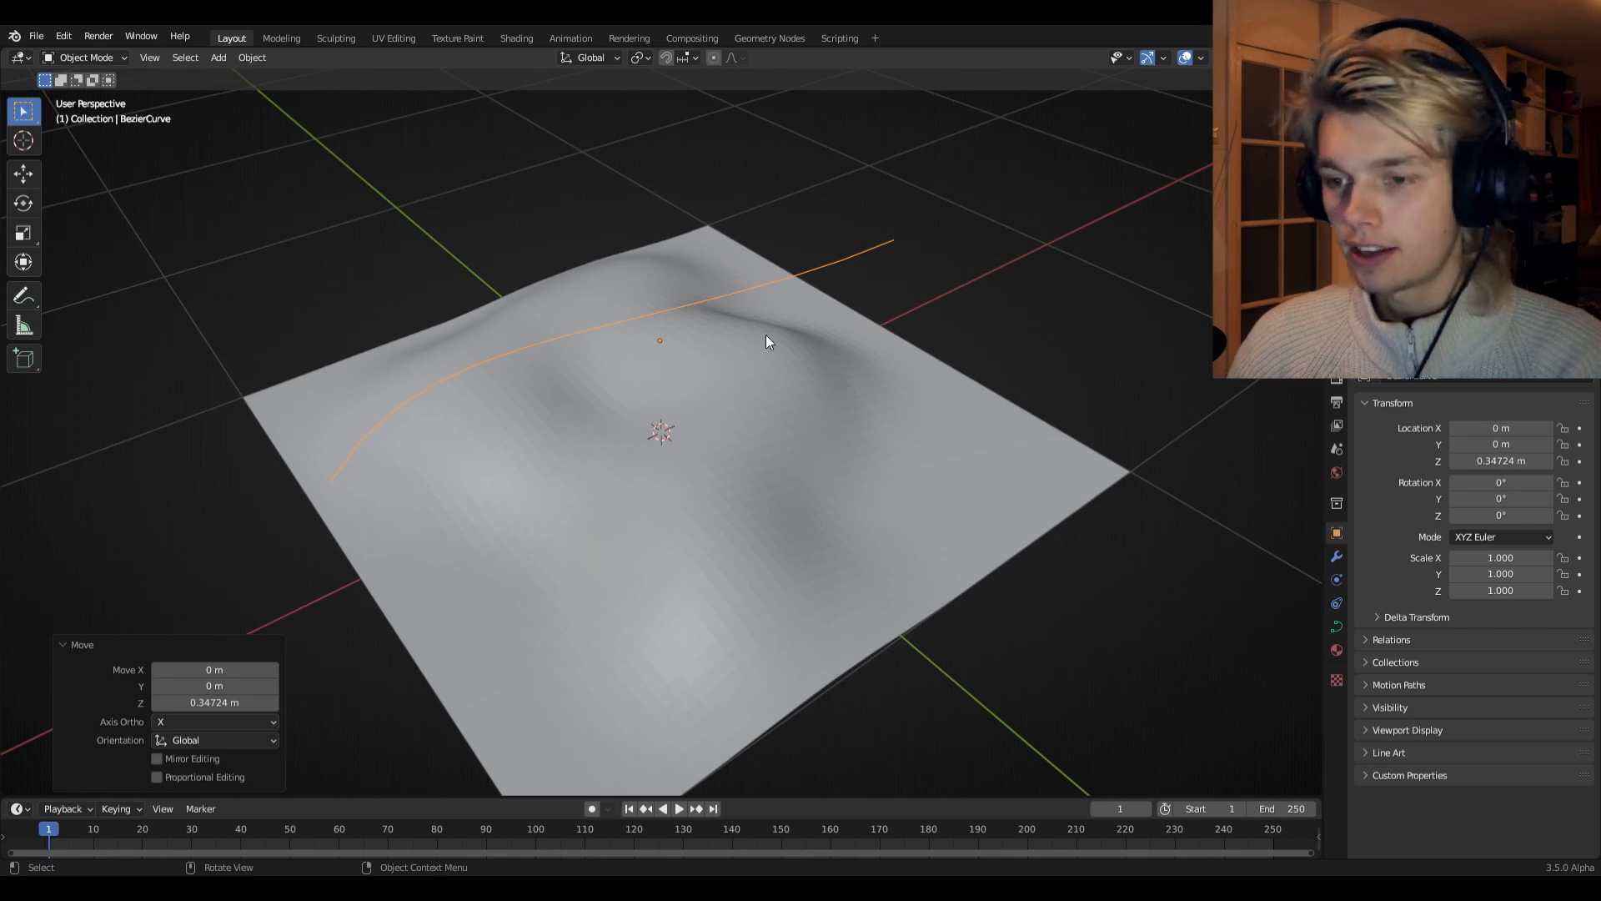
- Delete all control points of the Bezier curve in Edit Mode
{"action": "key", "text": "Tab"}
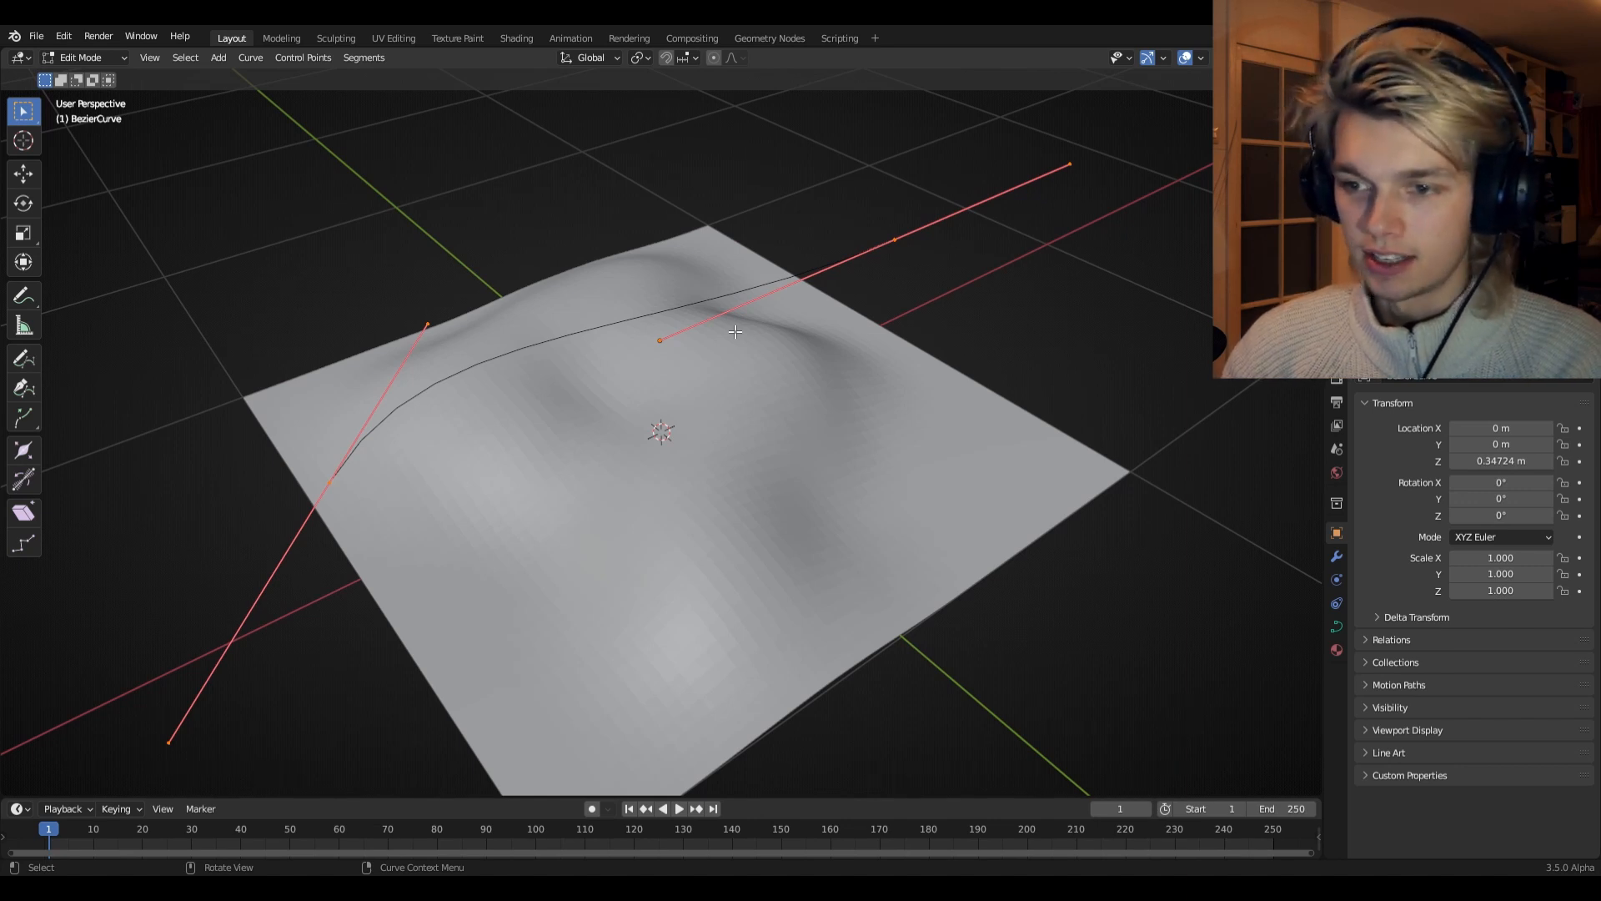
{"action": "key", "text": "x"}
{"action": "left_click", "coordinate": [729, 325]}
{"action": "middle_click_drag", "start_coordinate": [729, 325], "coordinate": [728, 252]}
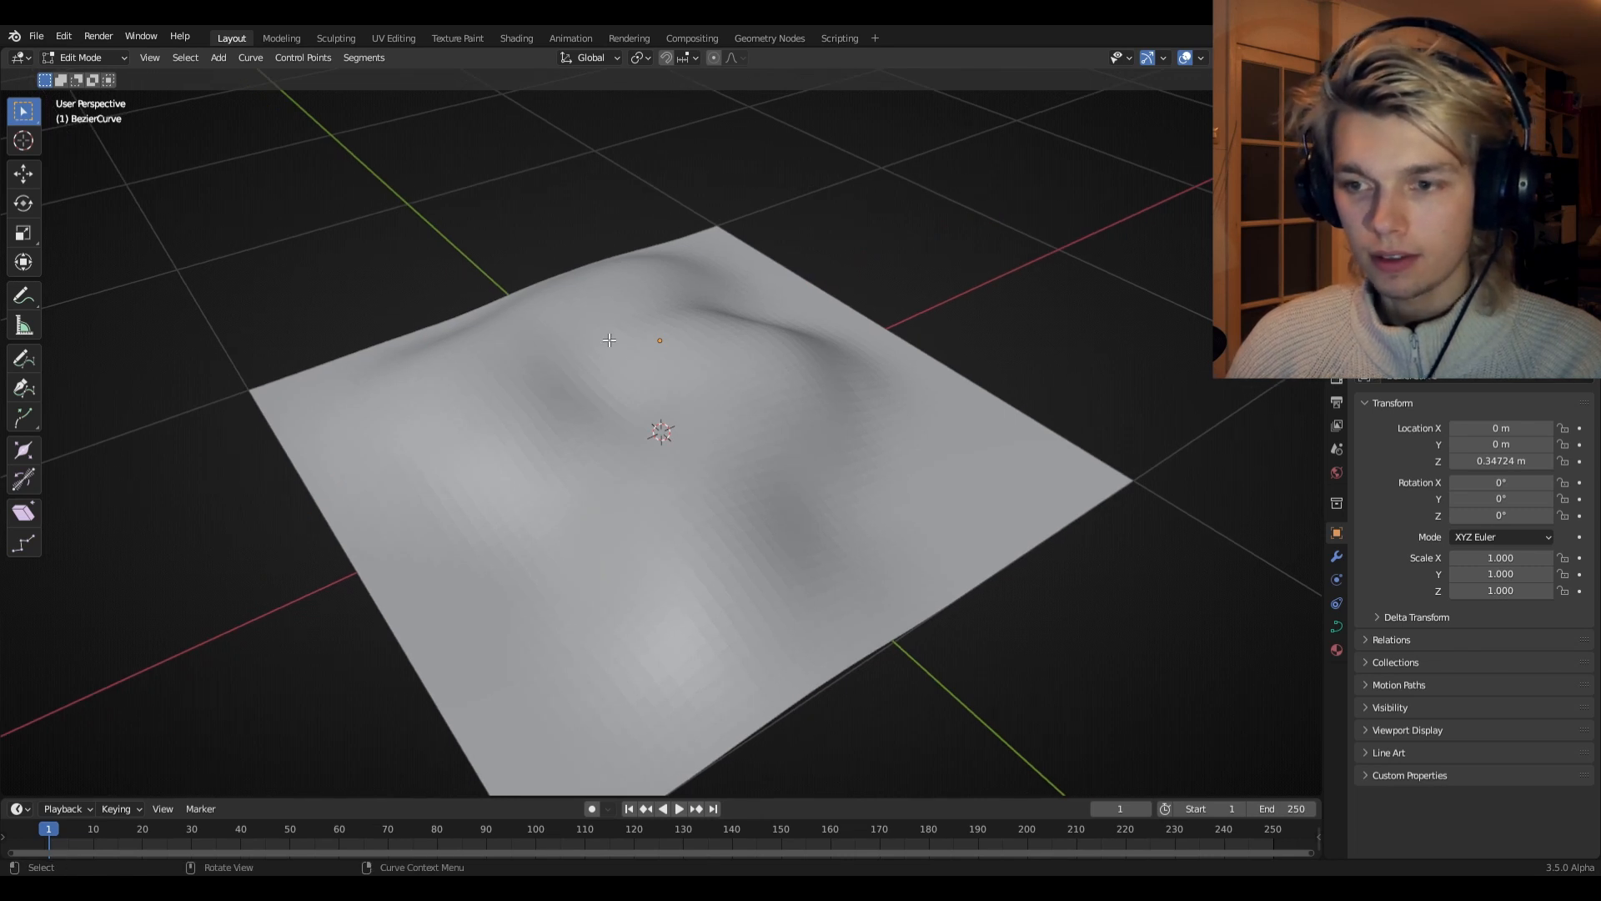
- Draw a winding Bezier curve across the hills with the Draw tool's depth set to Surface
{"action": "left_click", "coordinate": [25, 363]}
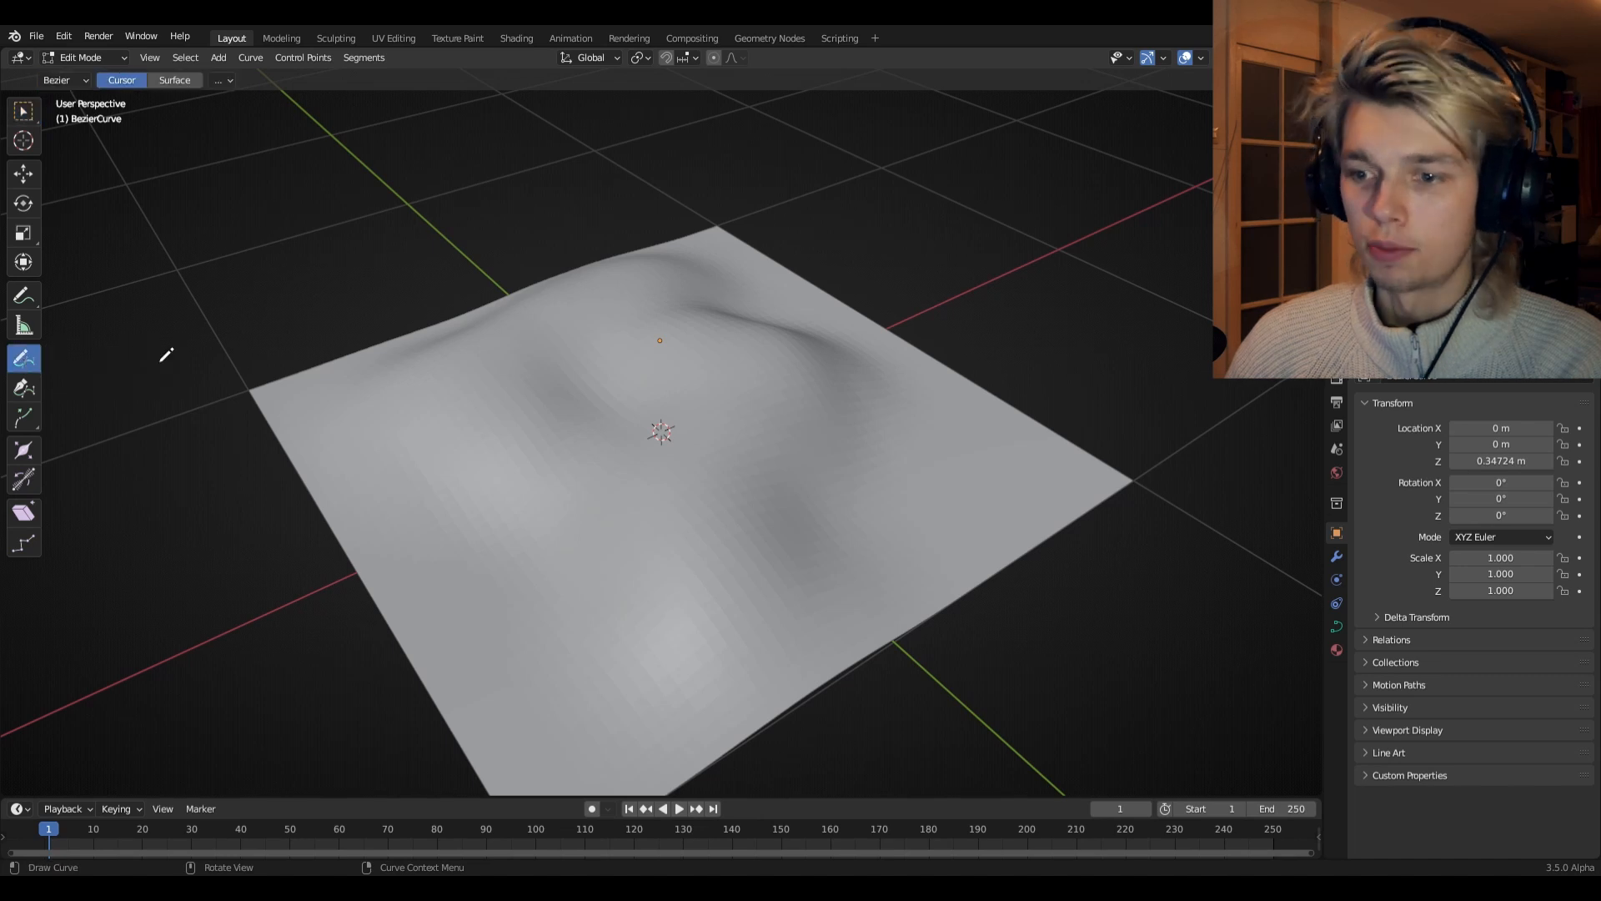
{"action": "middle_click_drag", "start_coordinate": [636, 362], "coordinate": [650, 445]}
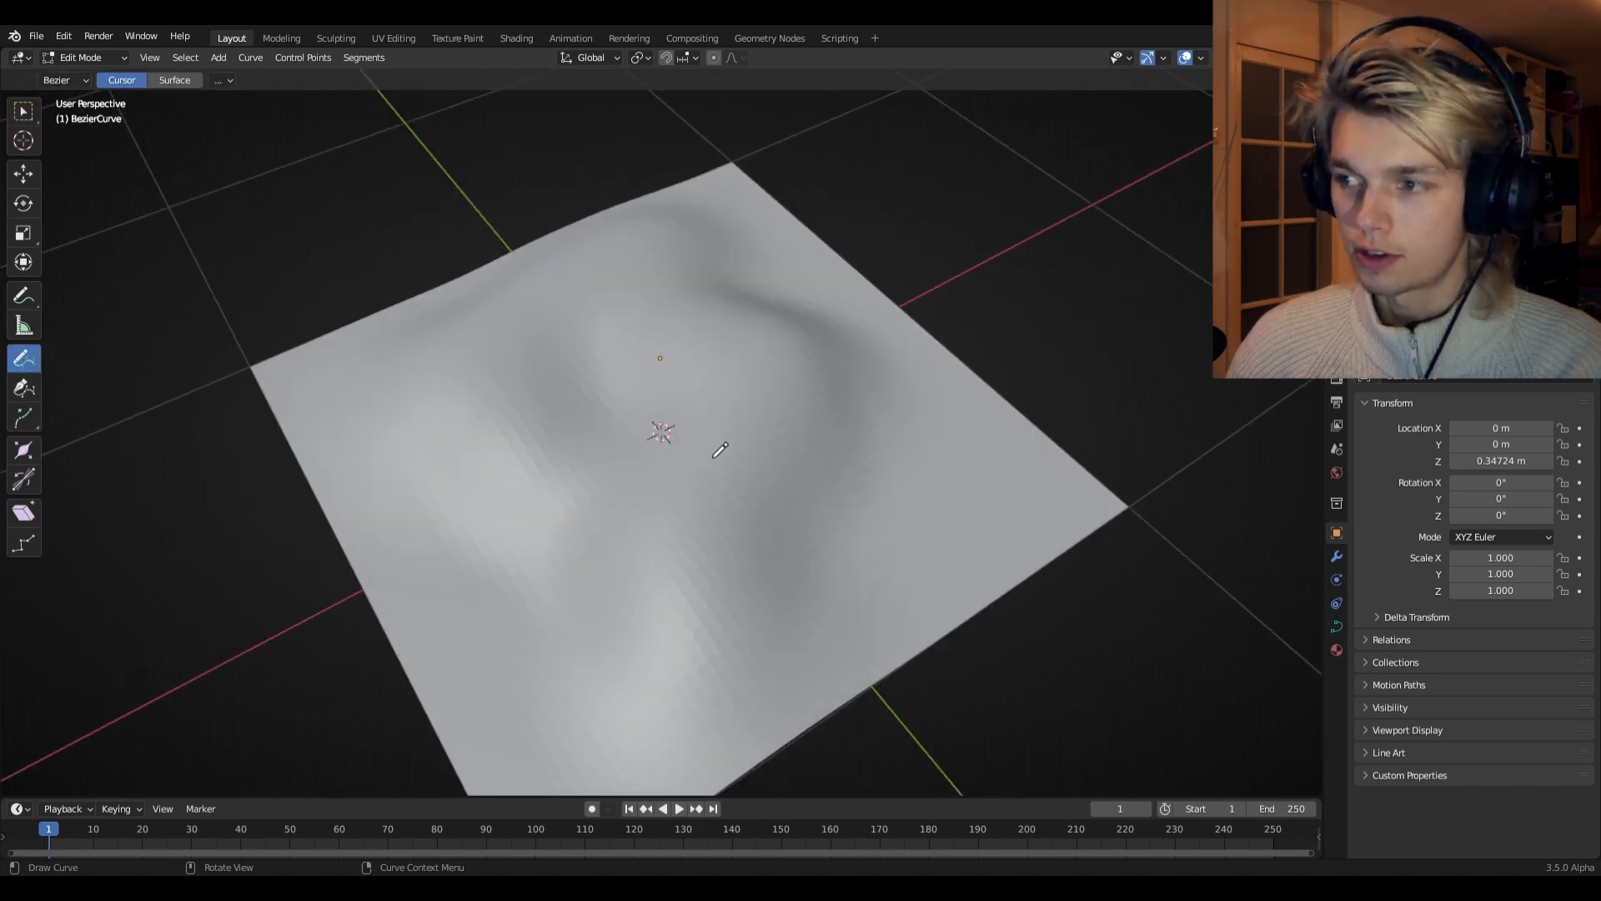
{"action": "key", "text": "n"}
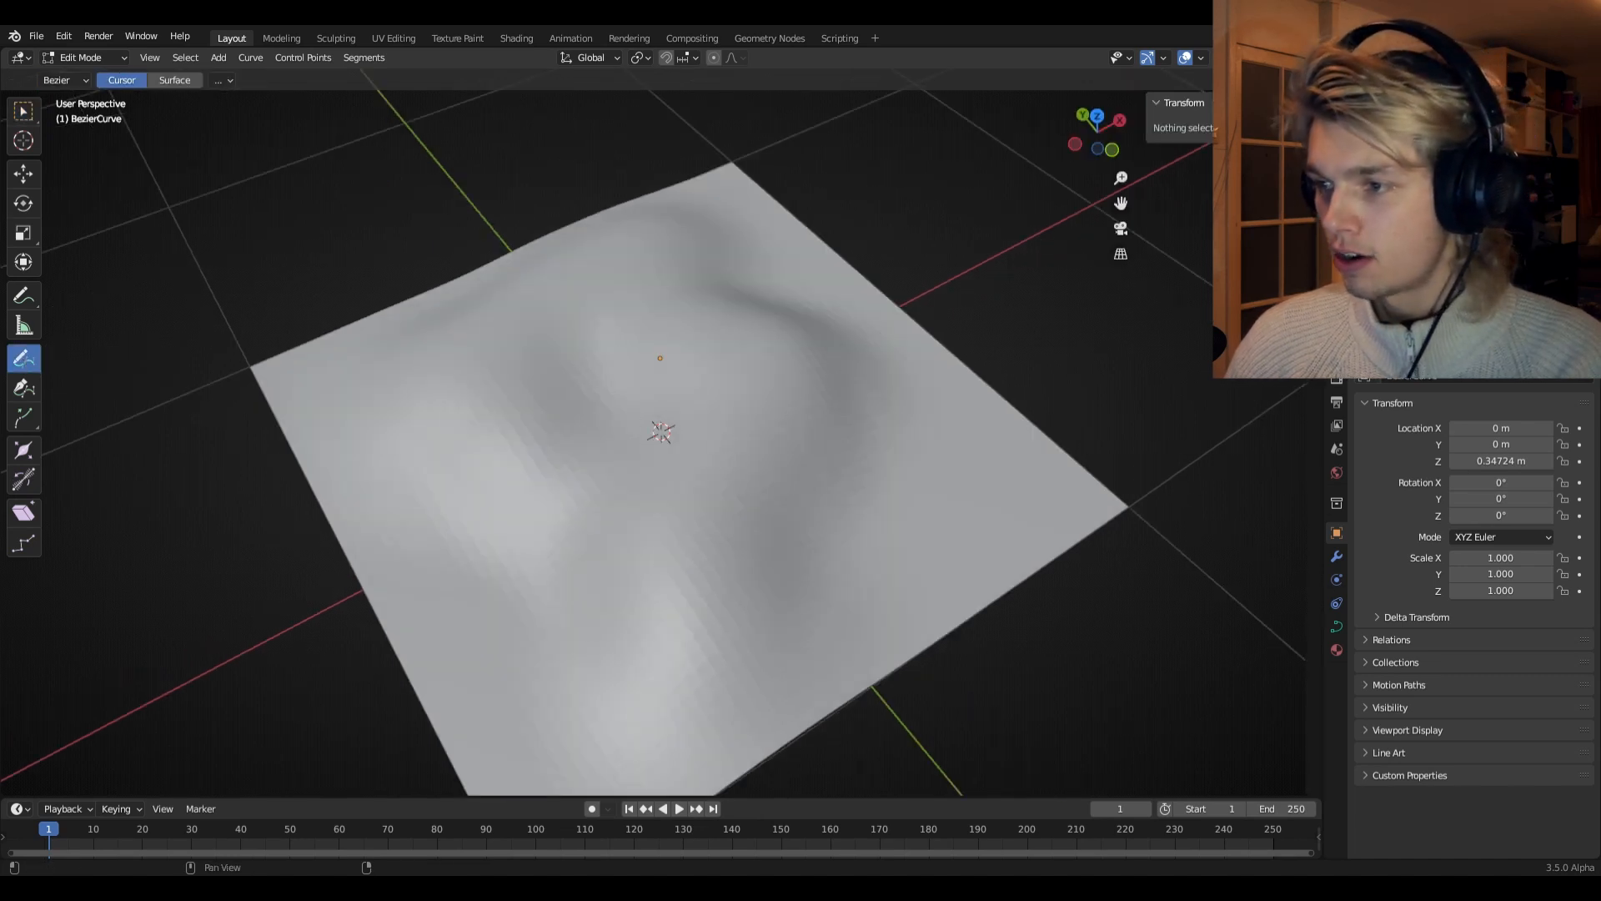
{"action": "left_click", "coordinate": [1314, 145]}
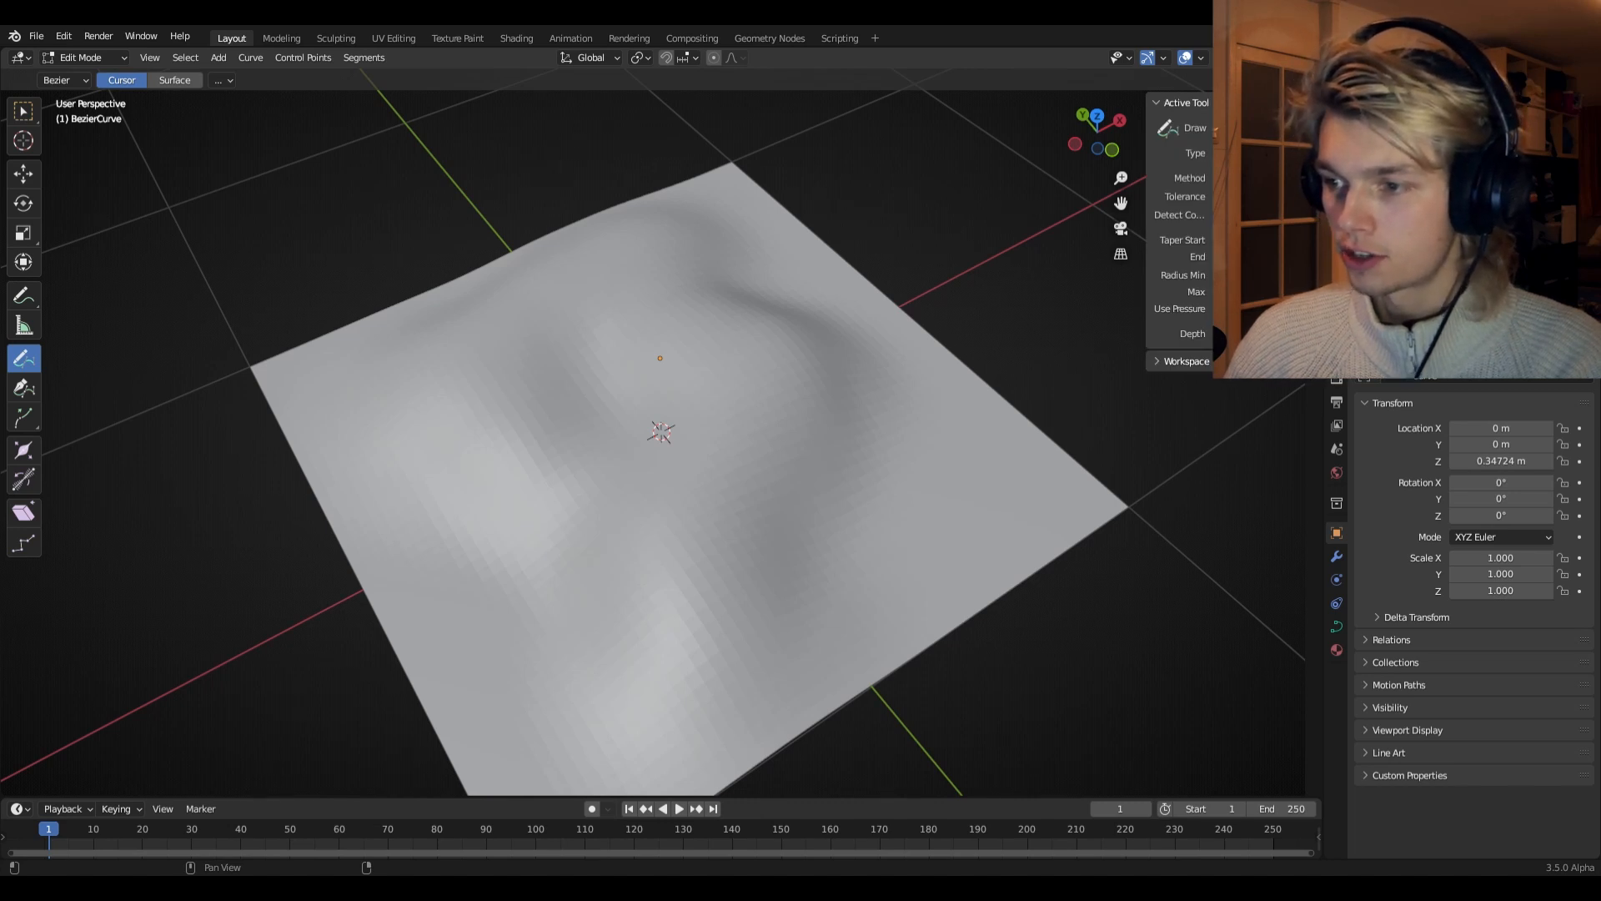
{"action": "left_click", "coordinate": [174, 80]}
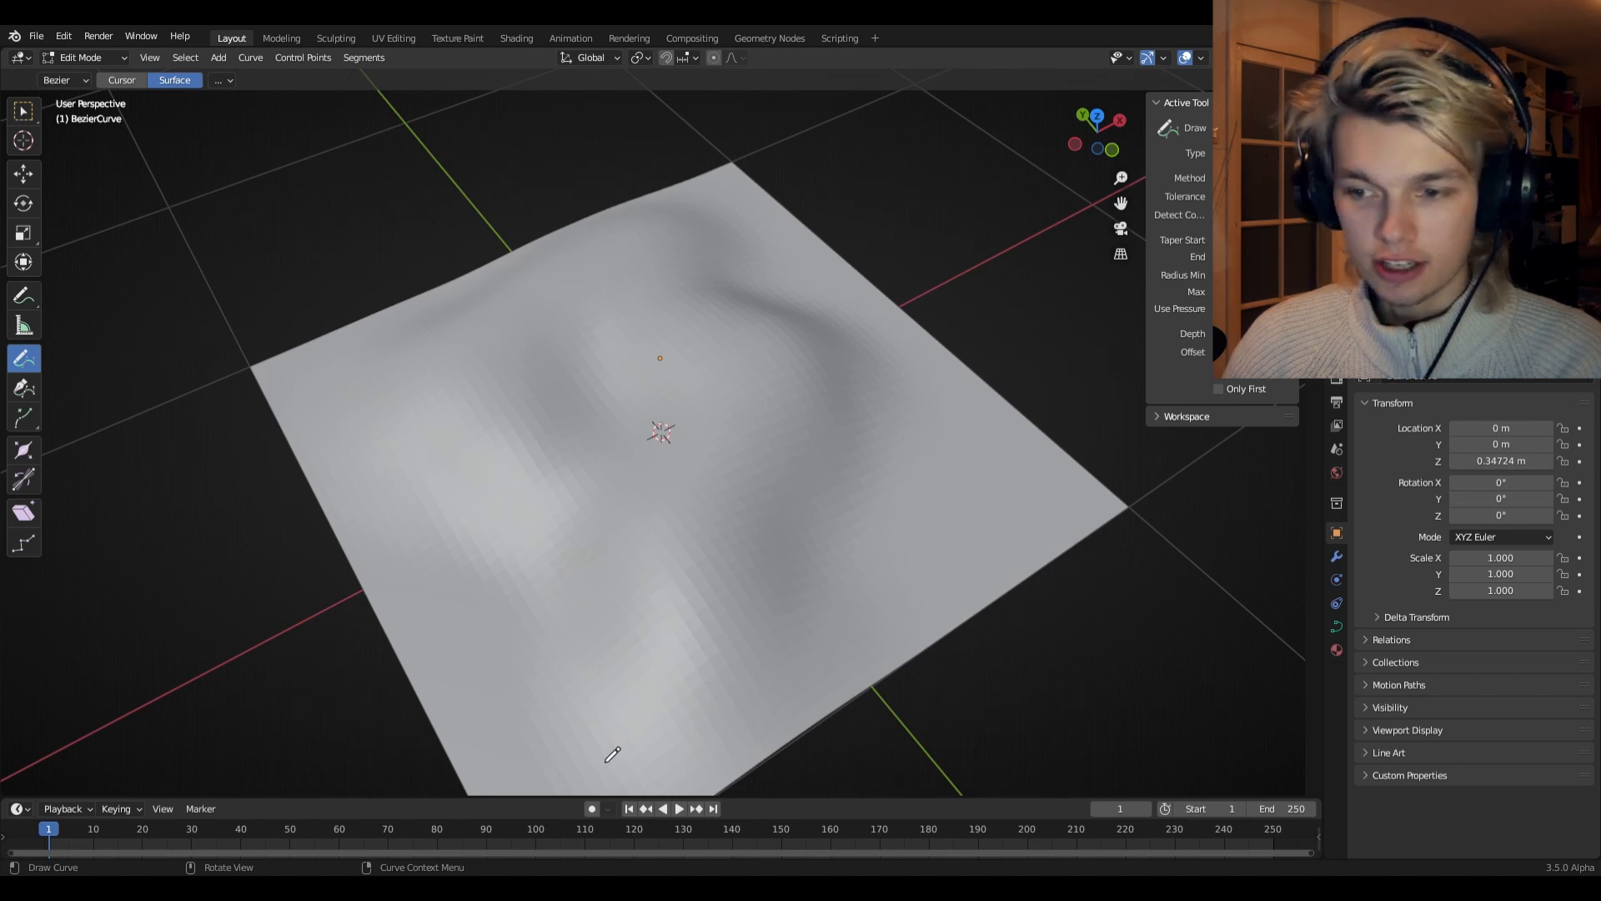
{"action": "mouse_move", "coordinate": [612, 754]}
{"action": "left_mouse_down"}
{"action": "mouse_move", "coordinate": [763, 554]}
{"action": "mouse_move", "coordinate": [667, 390]}
{"action": "mouse_move", "coordinate": [731, 227]}
{"action": "mouse_move", "coordinate": [696, 200]}
{"action": "left_mouse_up"}
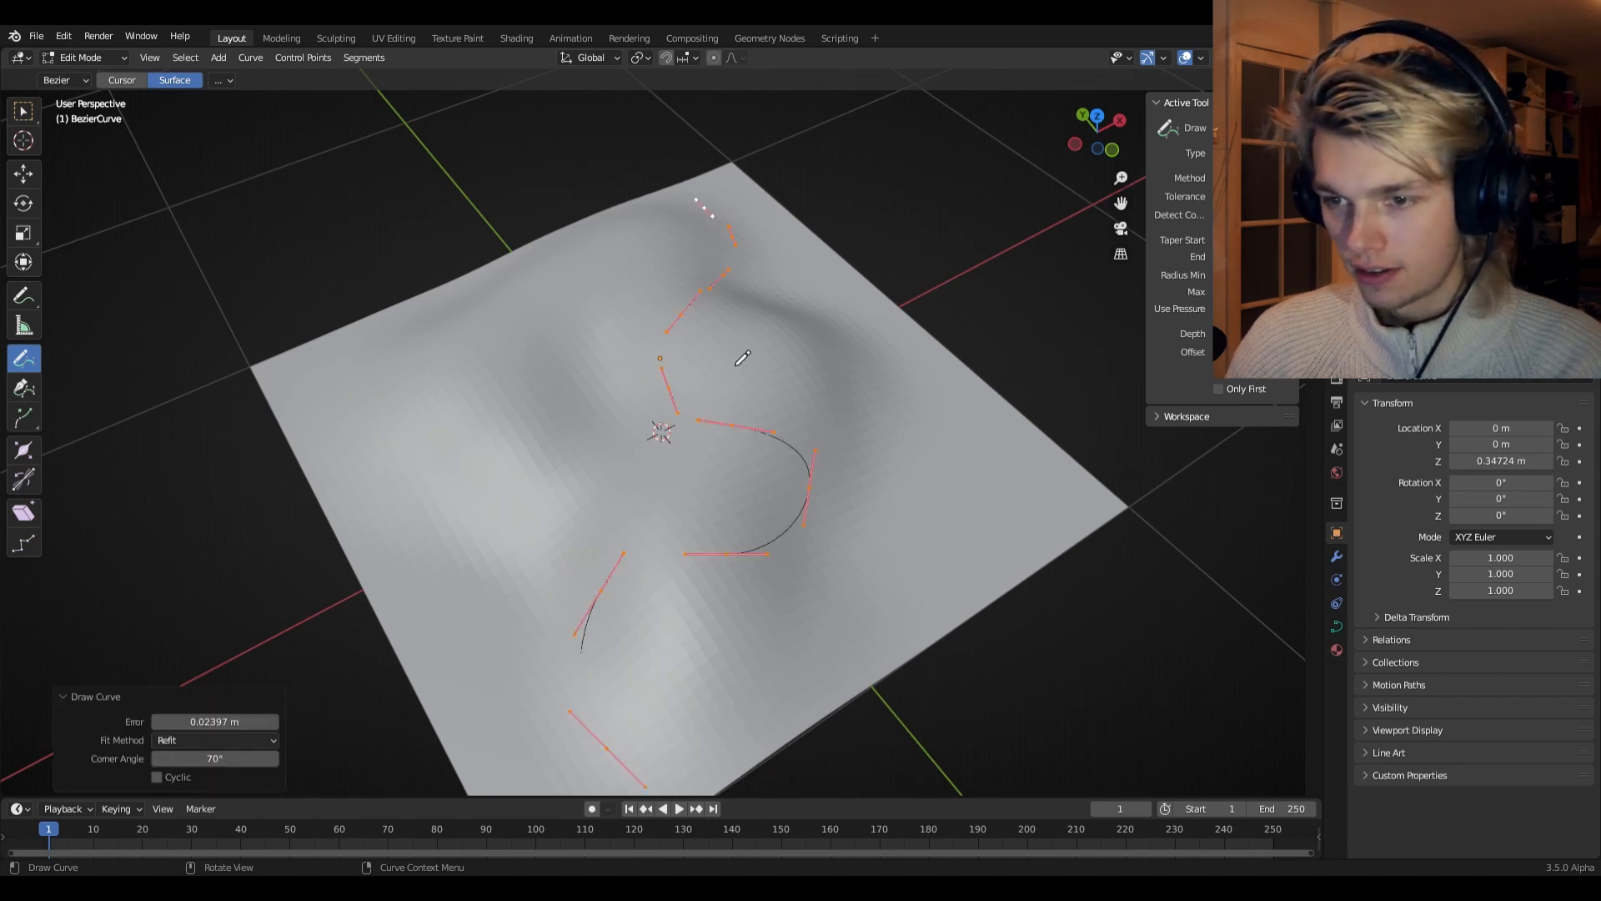
- Lower the fit error of the drawn curve
{"action": "middle_click_drag", "start_coordinate": [743, 358], "coordinate": [615, 341]}
{"action": "scroll", "coordinate": [667, 388], "scroll_direction": "up", "scroll_amount": 4}
{"action": "middle_click_drag", "start_coordinate": [685, 402], "coordinate": [451, 689]}
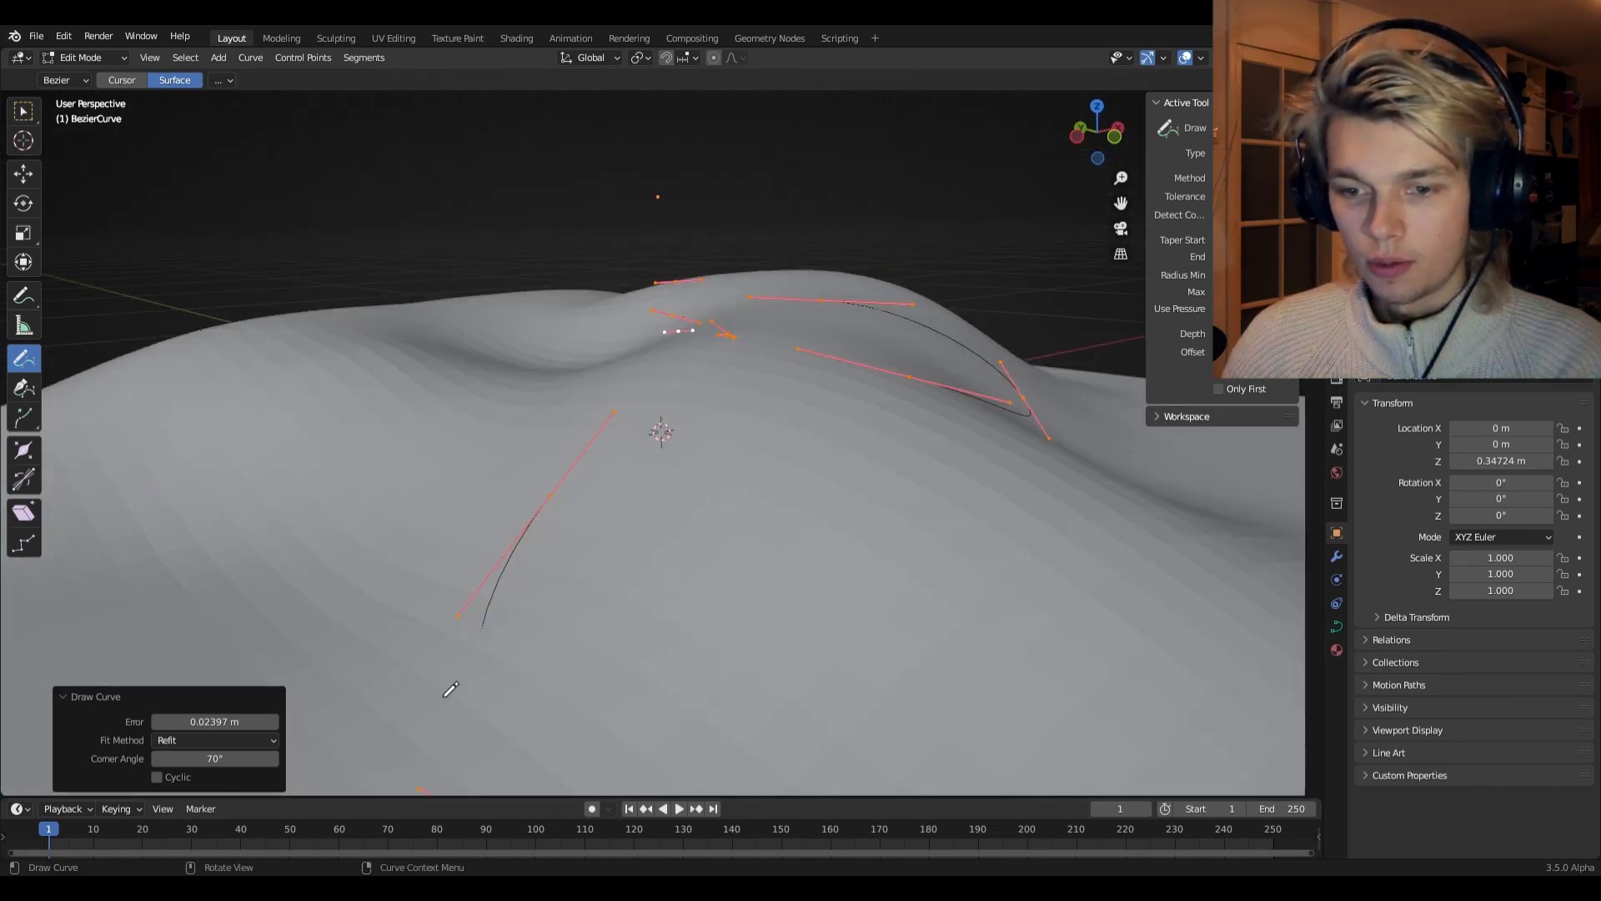
{"action": "mouse_move", "coordinate": [219, 722]}
{"action": "left_mouse_down"}
{"action": "mouse_move", "coordinate": [167, 722]}
{"action": "mouse_move", "coordinate": [250, 722]}
{"action": "mouse_move", "coordinate": [167, 722]}
{"action": "mouse_move", "coordinate": [218, 722]}
{"action": "mouse_move", "coordinate": [203, 722]}
{"action": "left_mouse_up"}
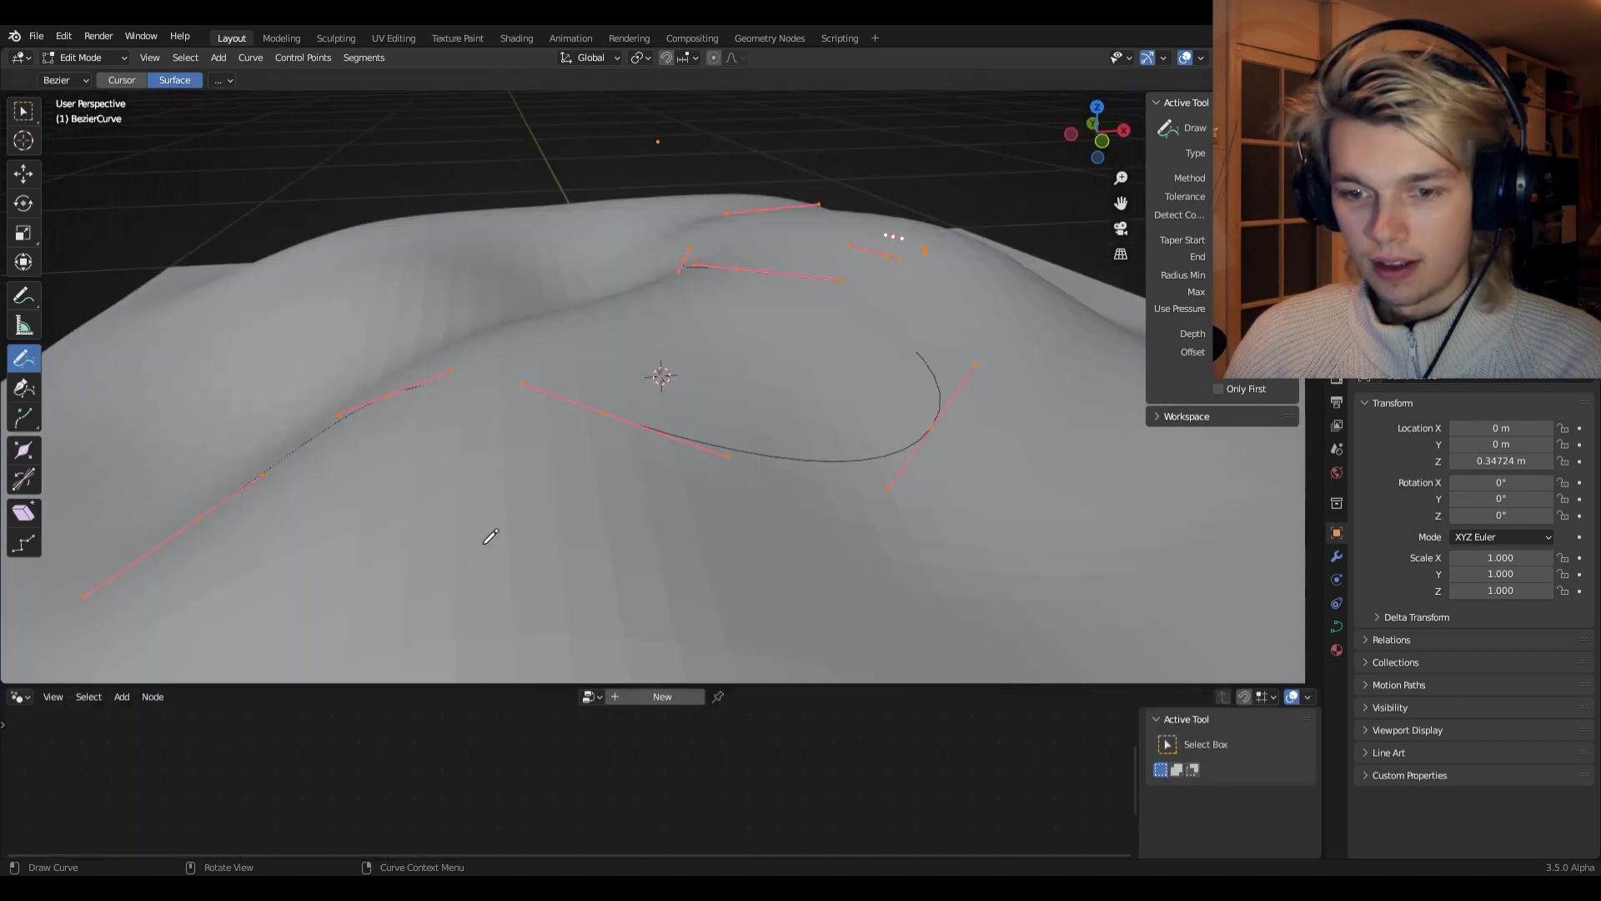
- Enlarge the area below the viewport as a Geometry Node Editor and create a new node tree for the curve
{"action": "left_click_drag", "start_coordinate": [232, 685], "coordinate": [232, 598]}
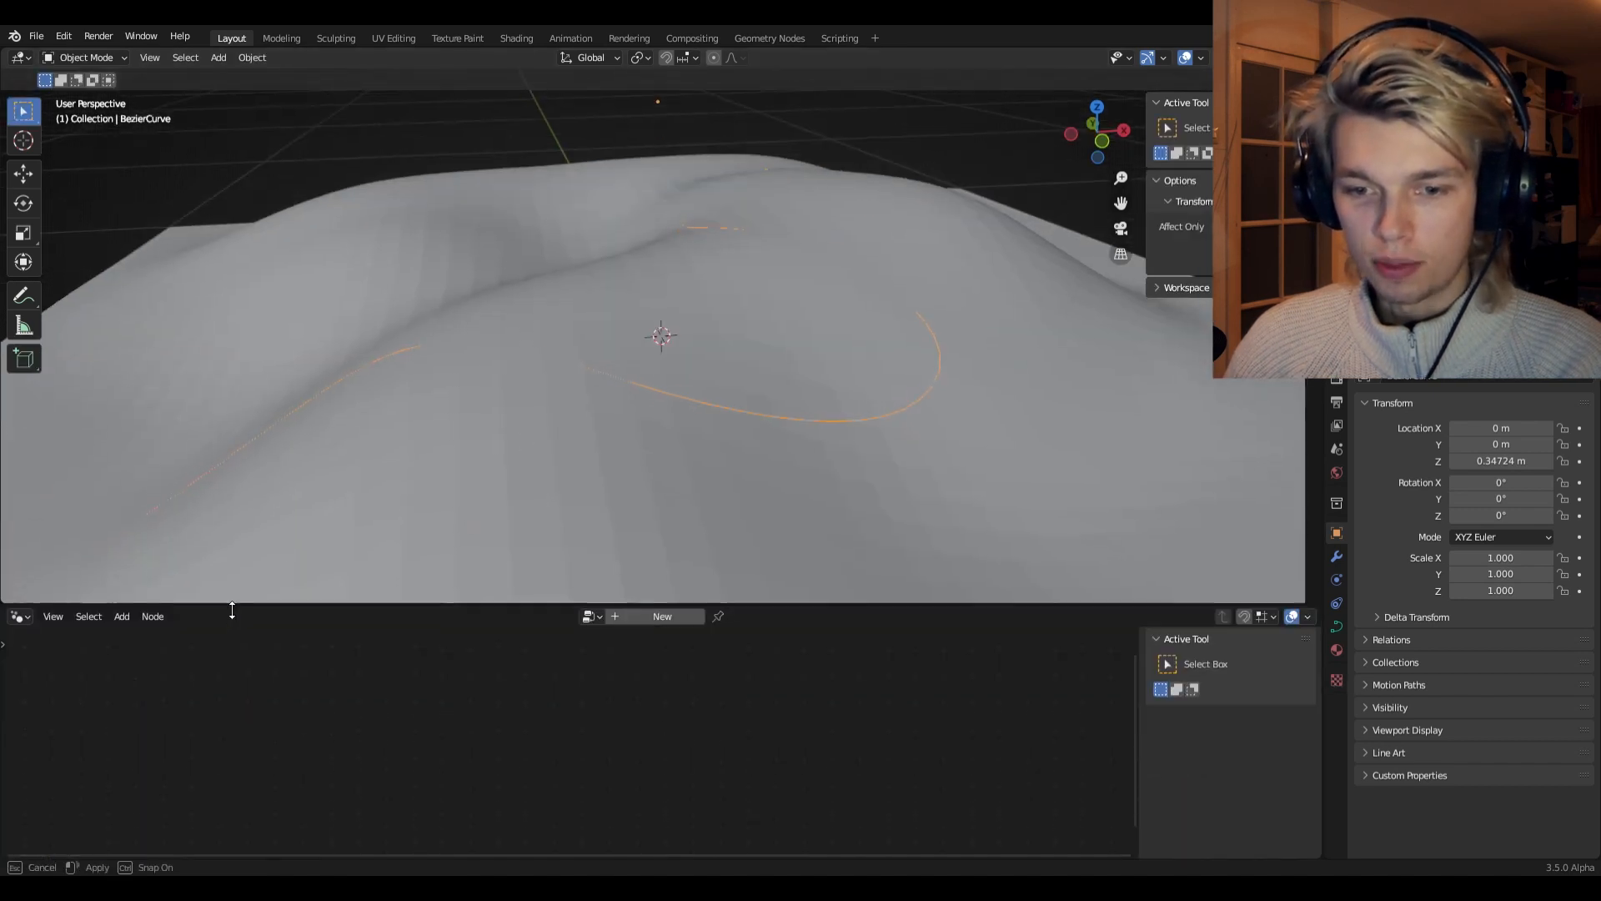
{"action": "left_click", "coordinate": [21, 611]}
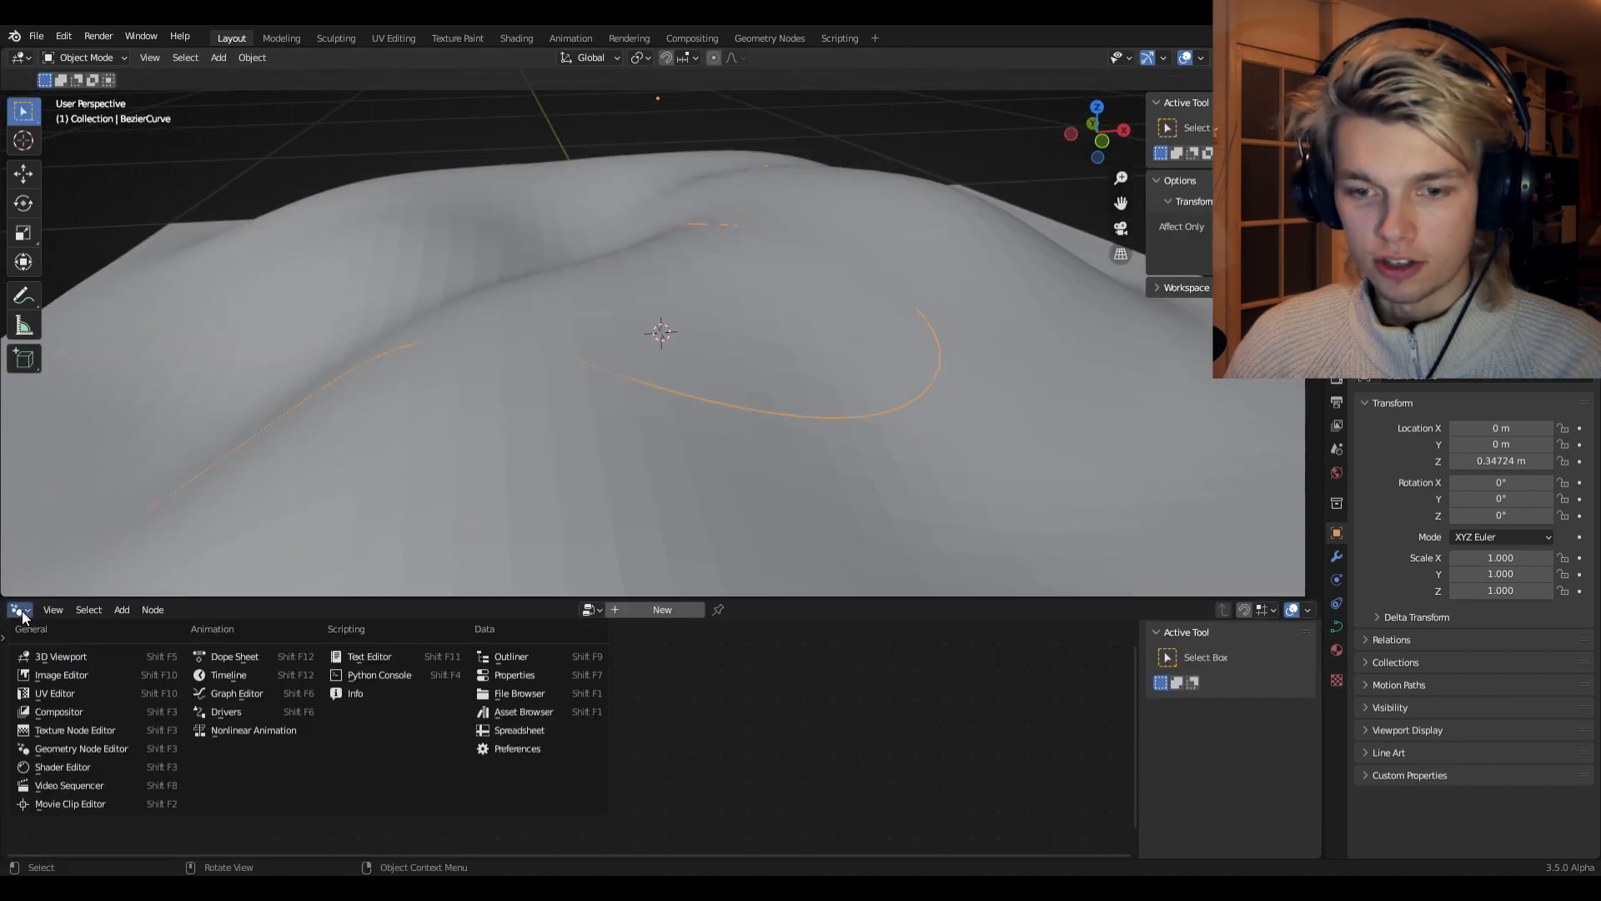
{"action": "left_click", "coordinate": [68, 748]}
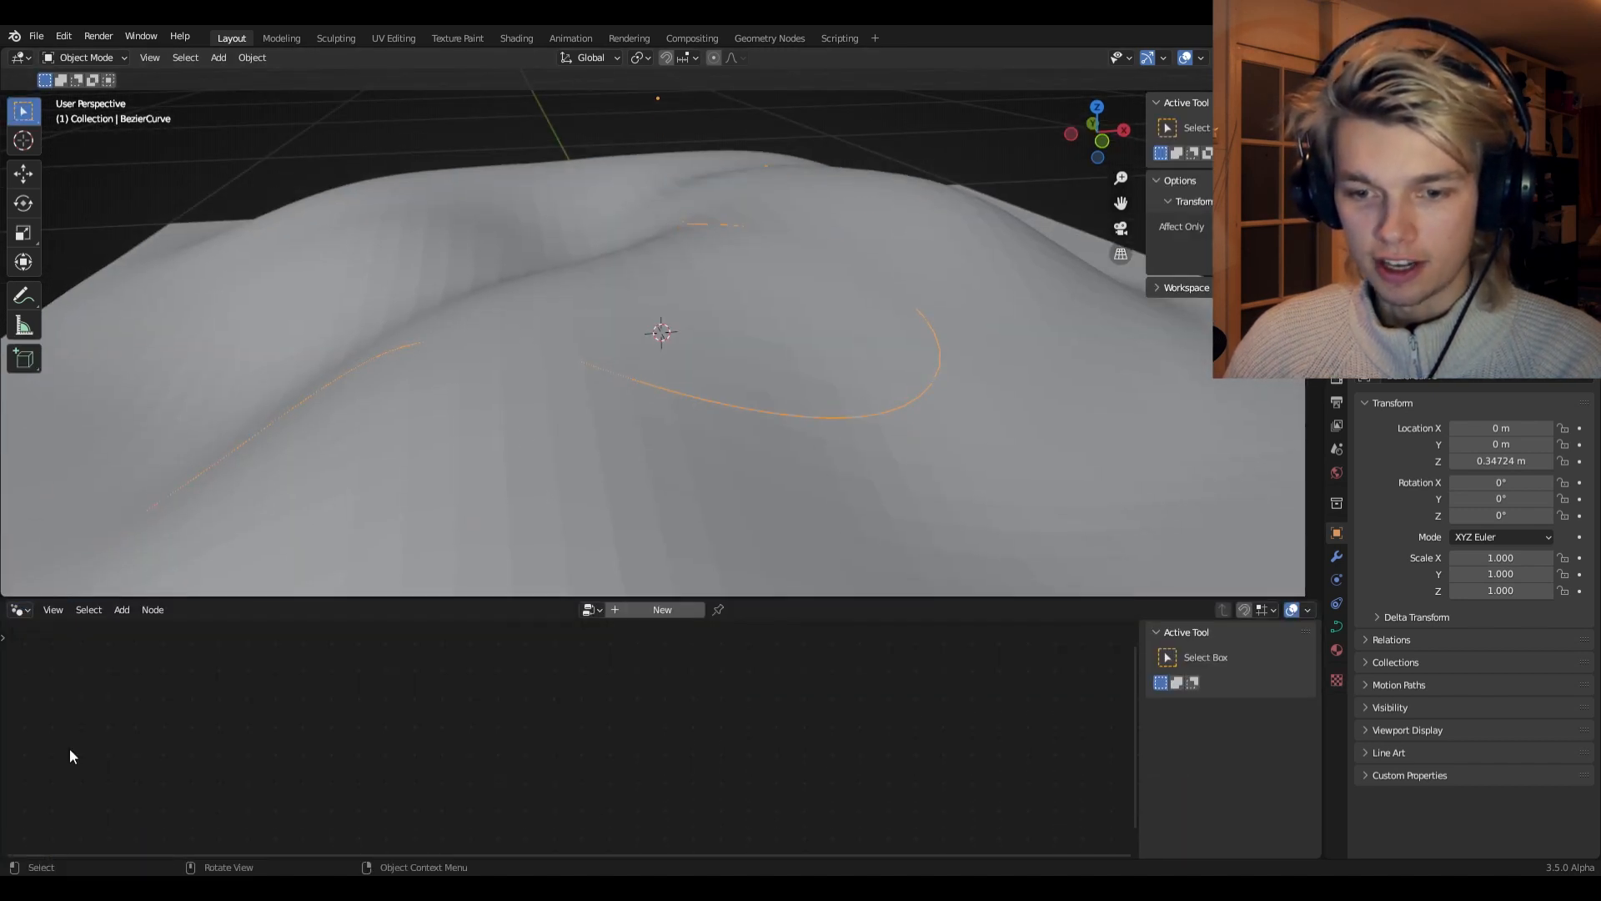
{"action": "left_click", "coordinate": [642, 614]}
{"action": "scroll", "coordinate": [468, 797], "scroll_direction": "up", "scroll_amount": 8}
{"action": "middle_click_drag", "start_coordinate": [480, 788], "coordinate": [584, 684]}
{"action": "scroll", "coordinate": [573, 717], "scroll_direction": "up", "scroll_amount": 6}
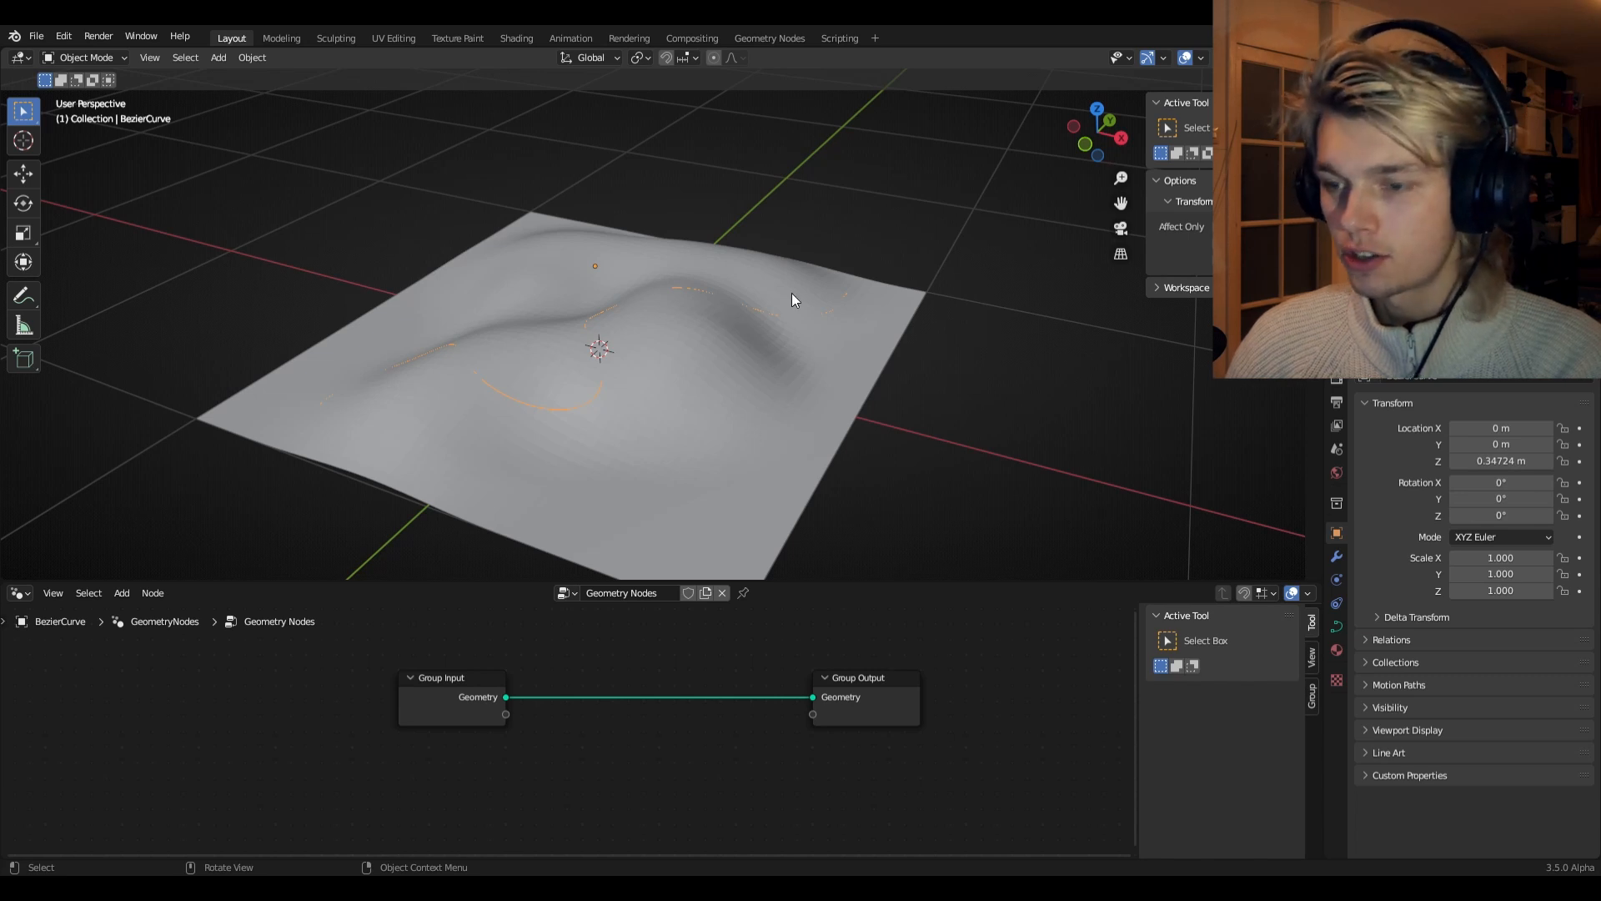
- Set the curve's preview resolution to 1
{"action": "left_click", "coordinate": [1338, 628]}
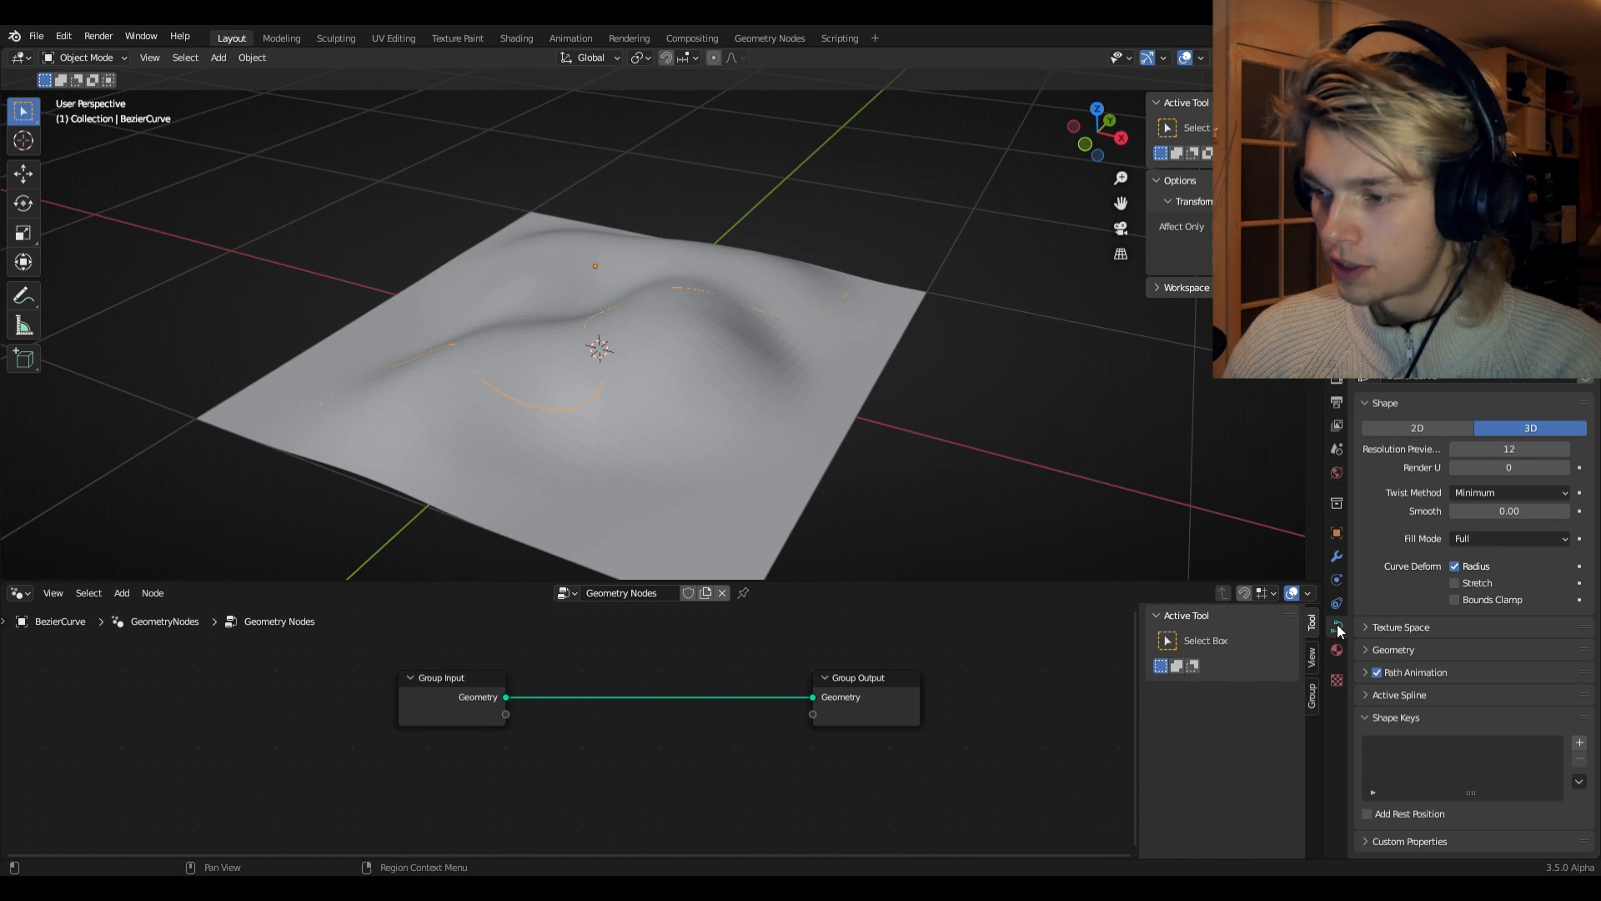
{"action": "left_click", "coordinate": [1497, 451]}
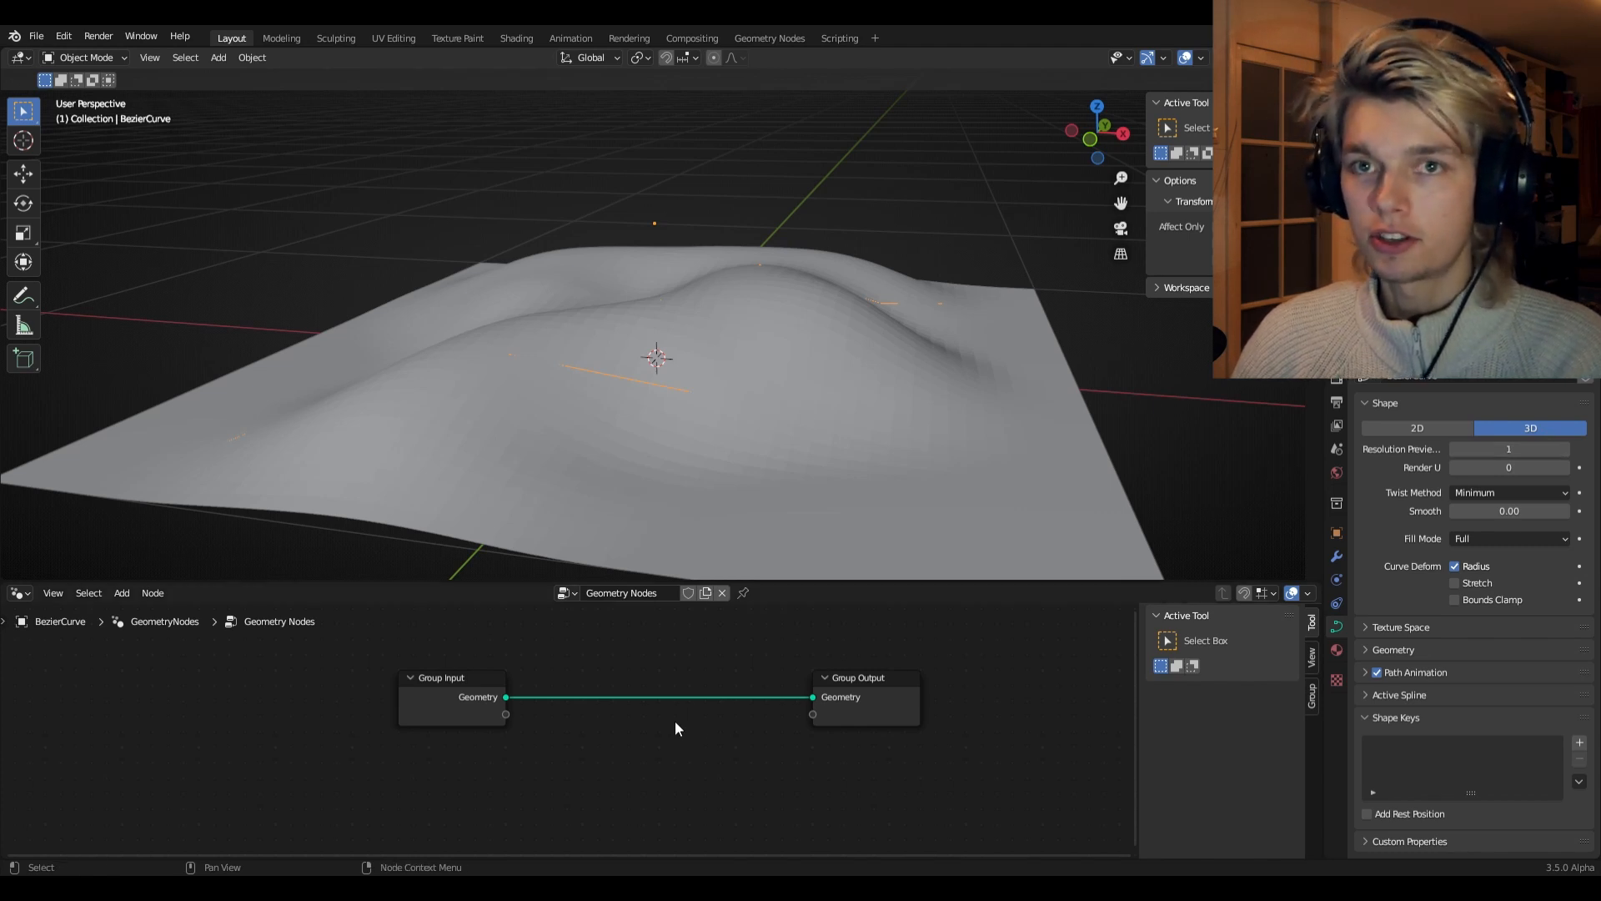
{"action": "middle_click_drag", "start_coordinate": [666, 383], "coordinate": [676, 387]}
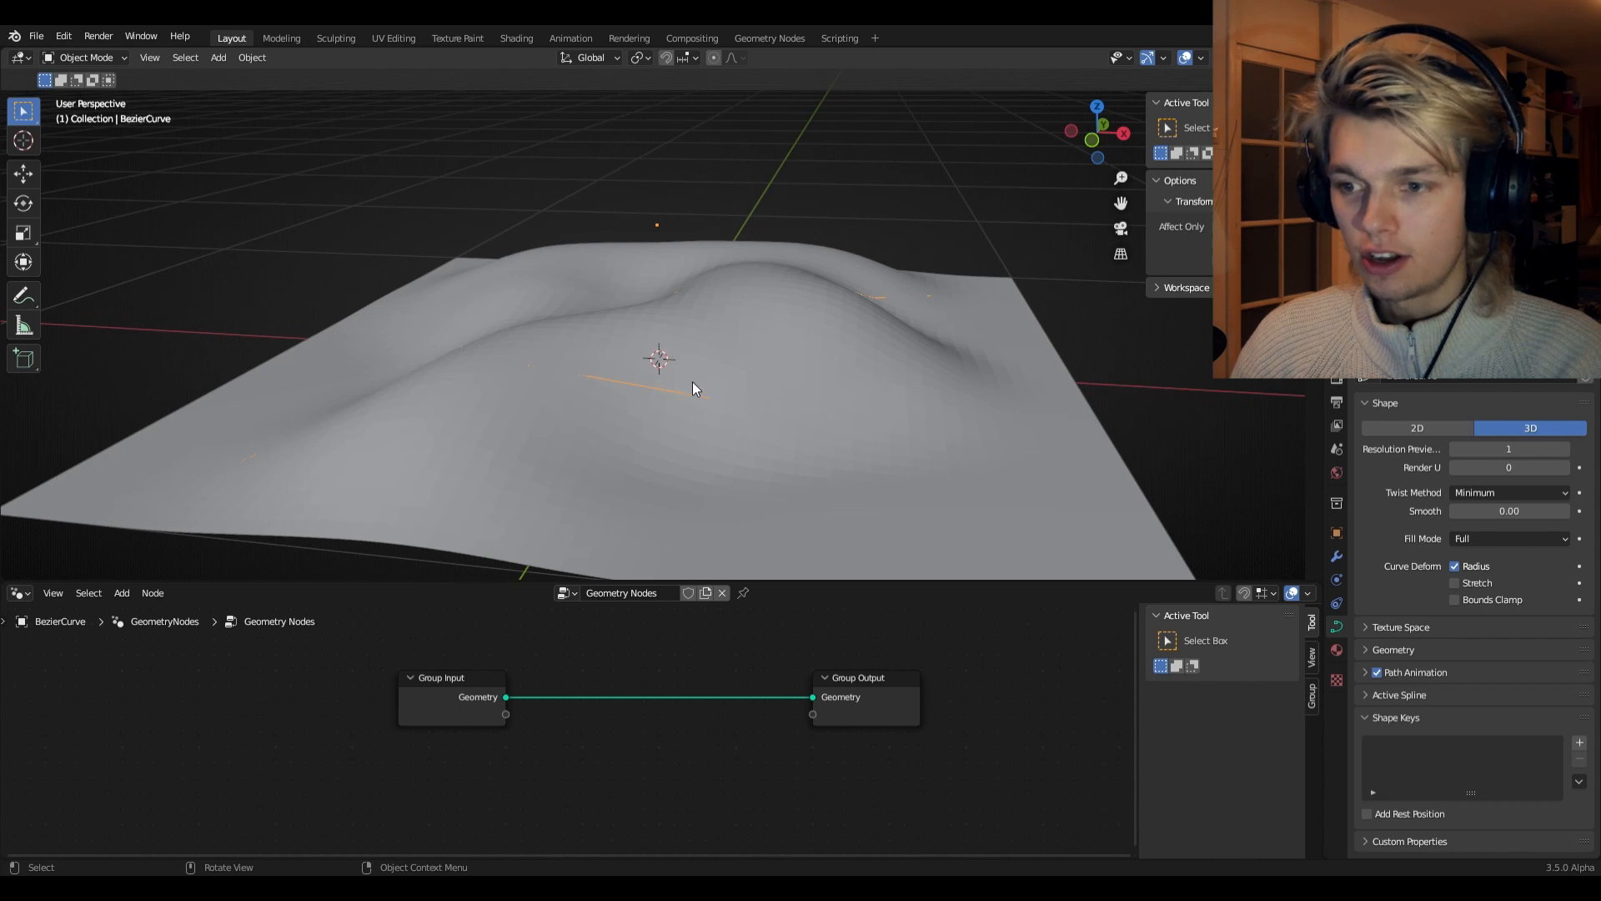
- Hide the terrain plane and select the Bezier curve
{"action": "left_click", "coordinate": [806, 342]}
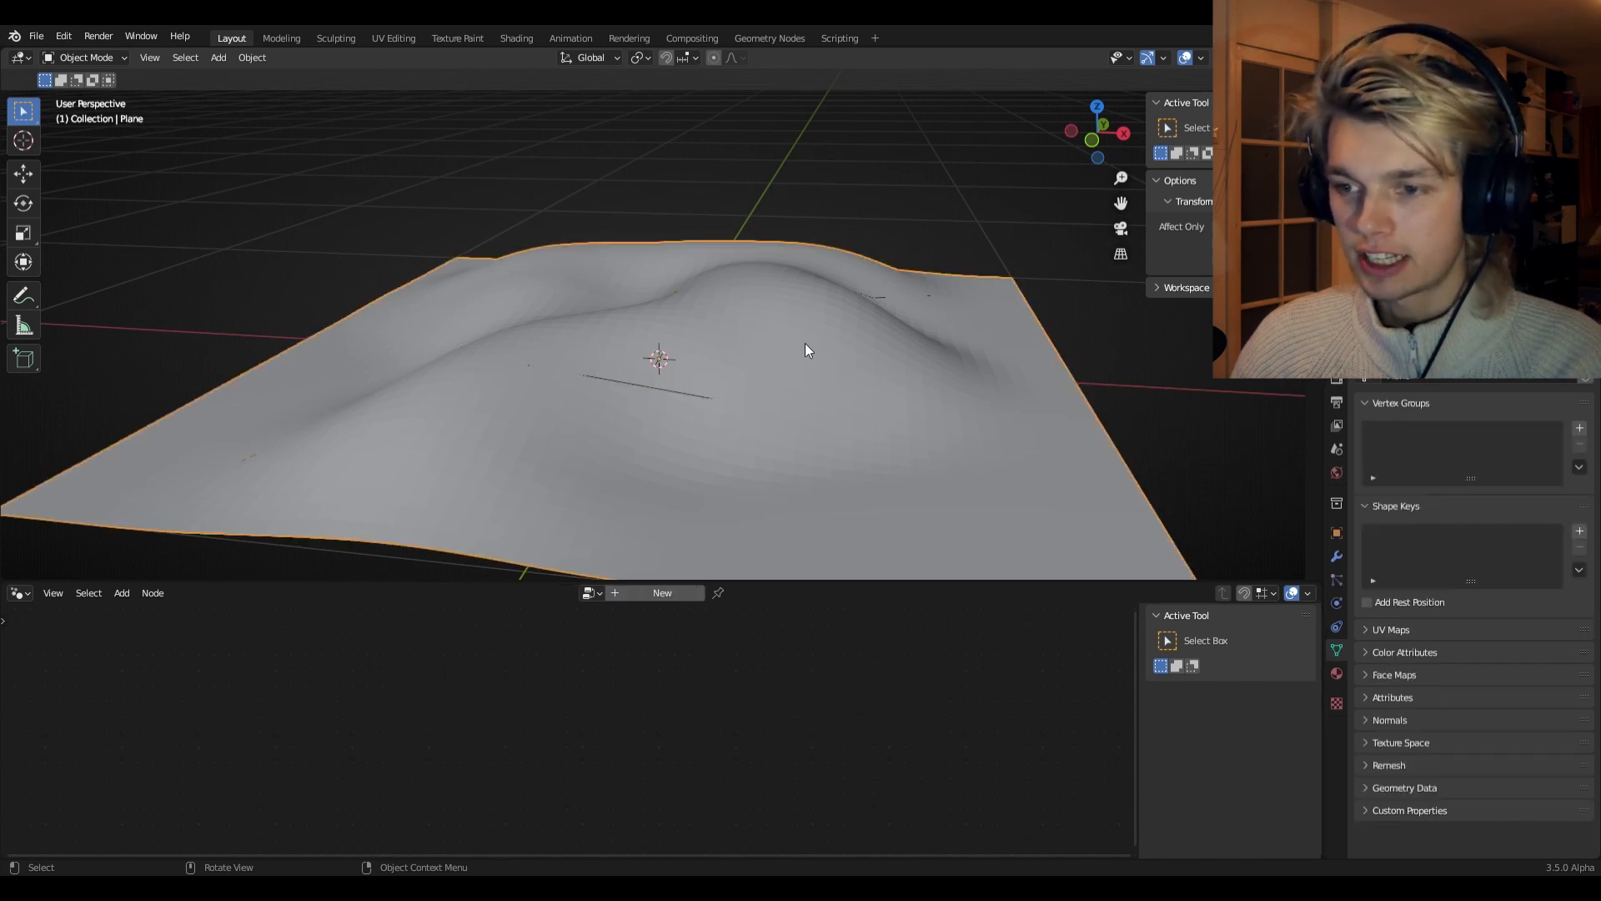
{"action": "key", "text": "h"}
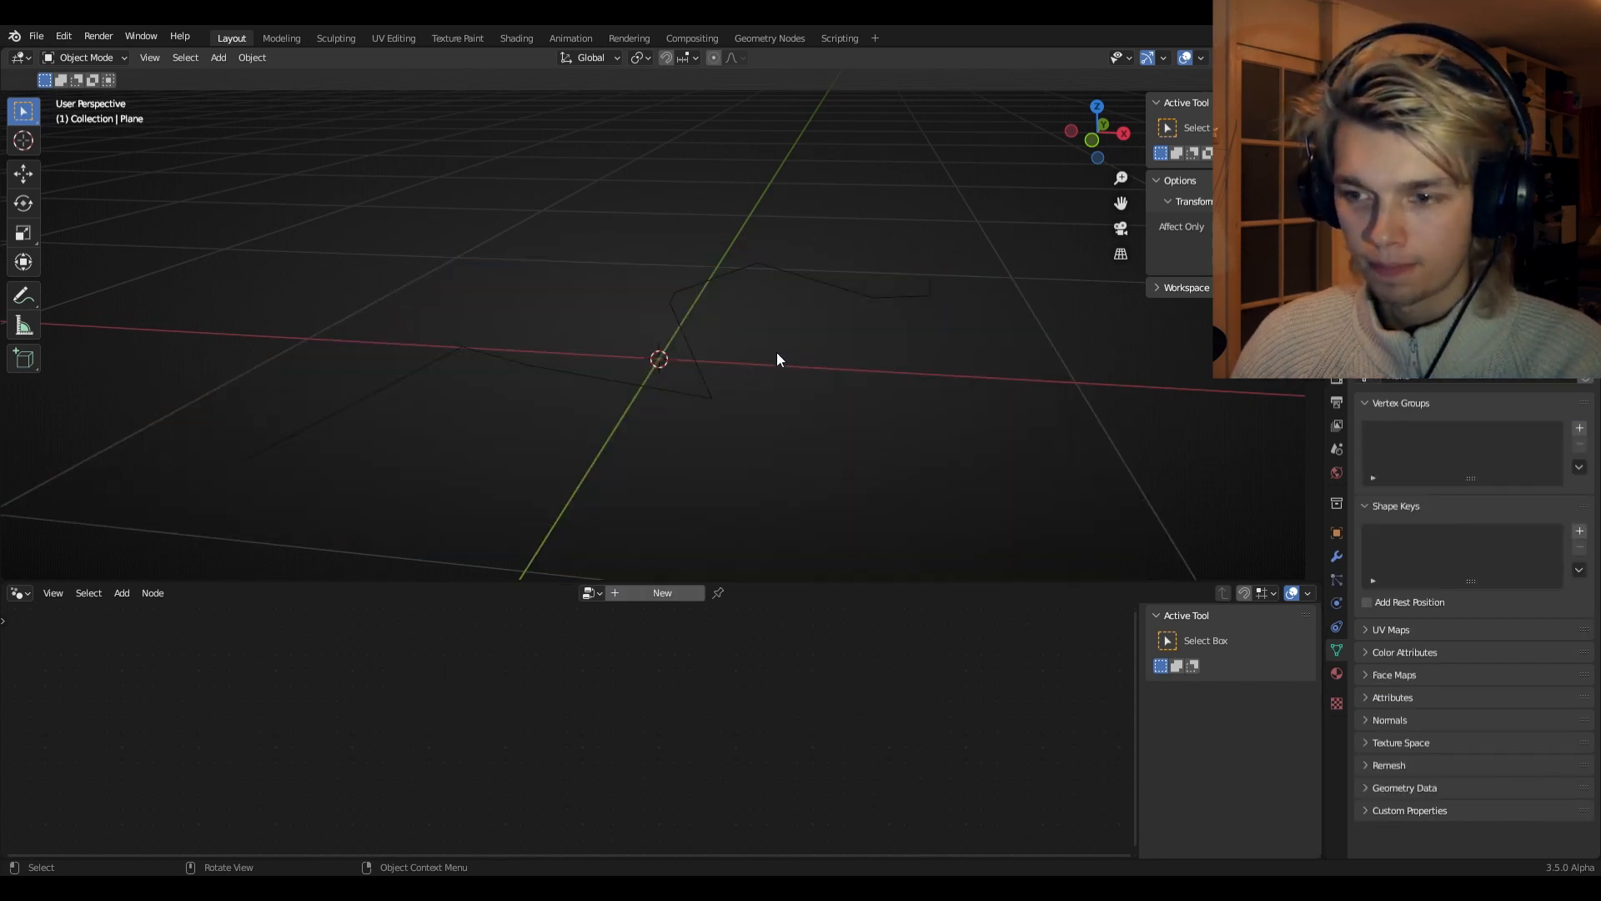
{"action": "middle_click_drag", "start_coordinate": [777, 352], "coordinate": [709, 413]}
{"action": "left_click", "coordinate": [695, 422]}
- Insert a Subdivide Curve node between Group Input and Group Output with 100 cuts
{"action": "middle_click_drag", "start_coordinate": [643, 704], "coordinate": [582, 658]}
{"action": "key", "text": "shift+a"}
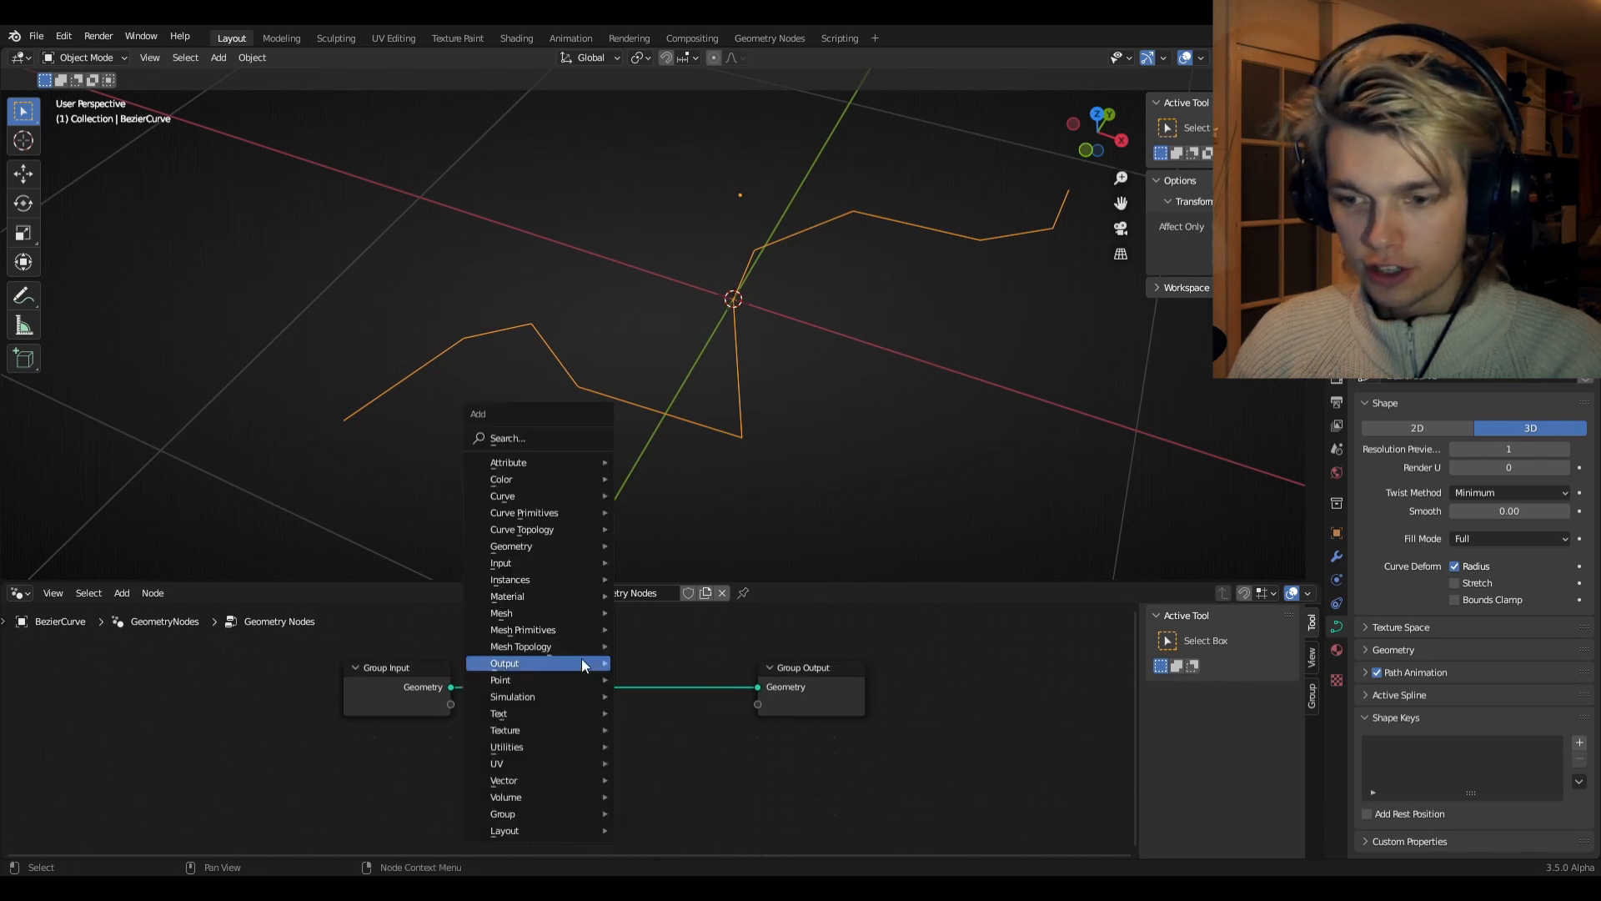
{"action": "type", "text": "subdi"}
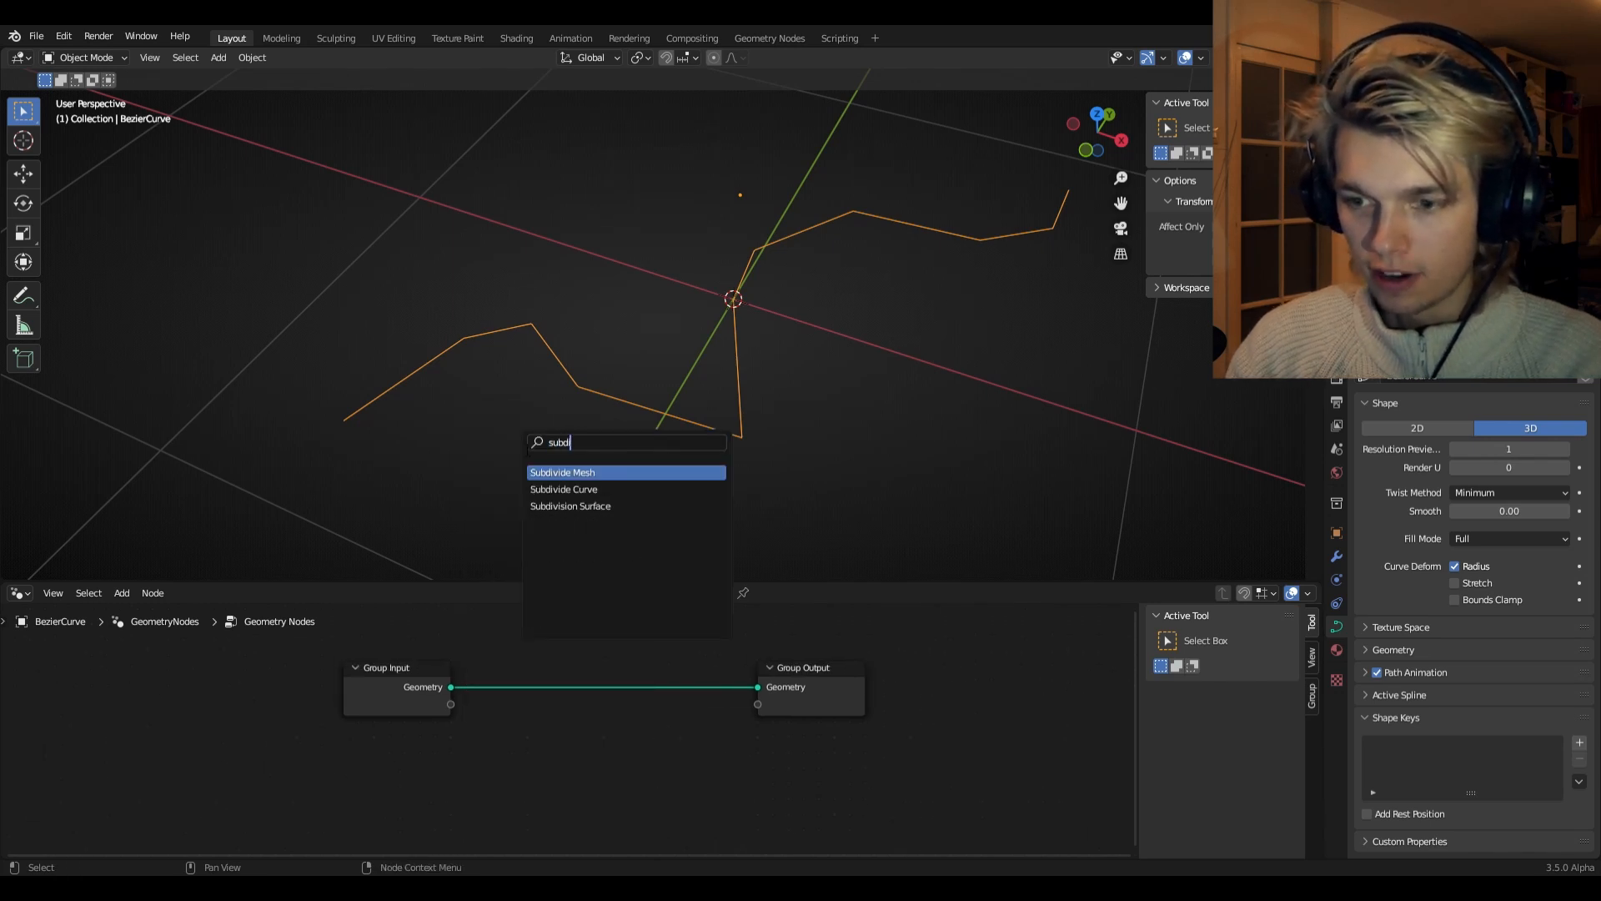
{"action": "left_click", "coordinate": [558, 490]}
{"action": "left_click", "coordinate": [568, 717]}
{"action": "left_click", "coordinate": [570, 718]}
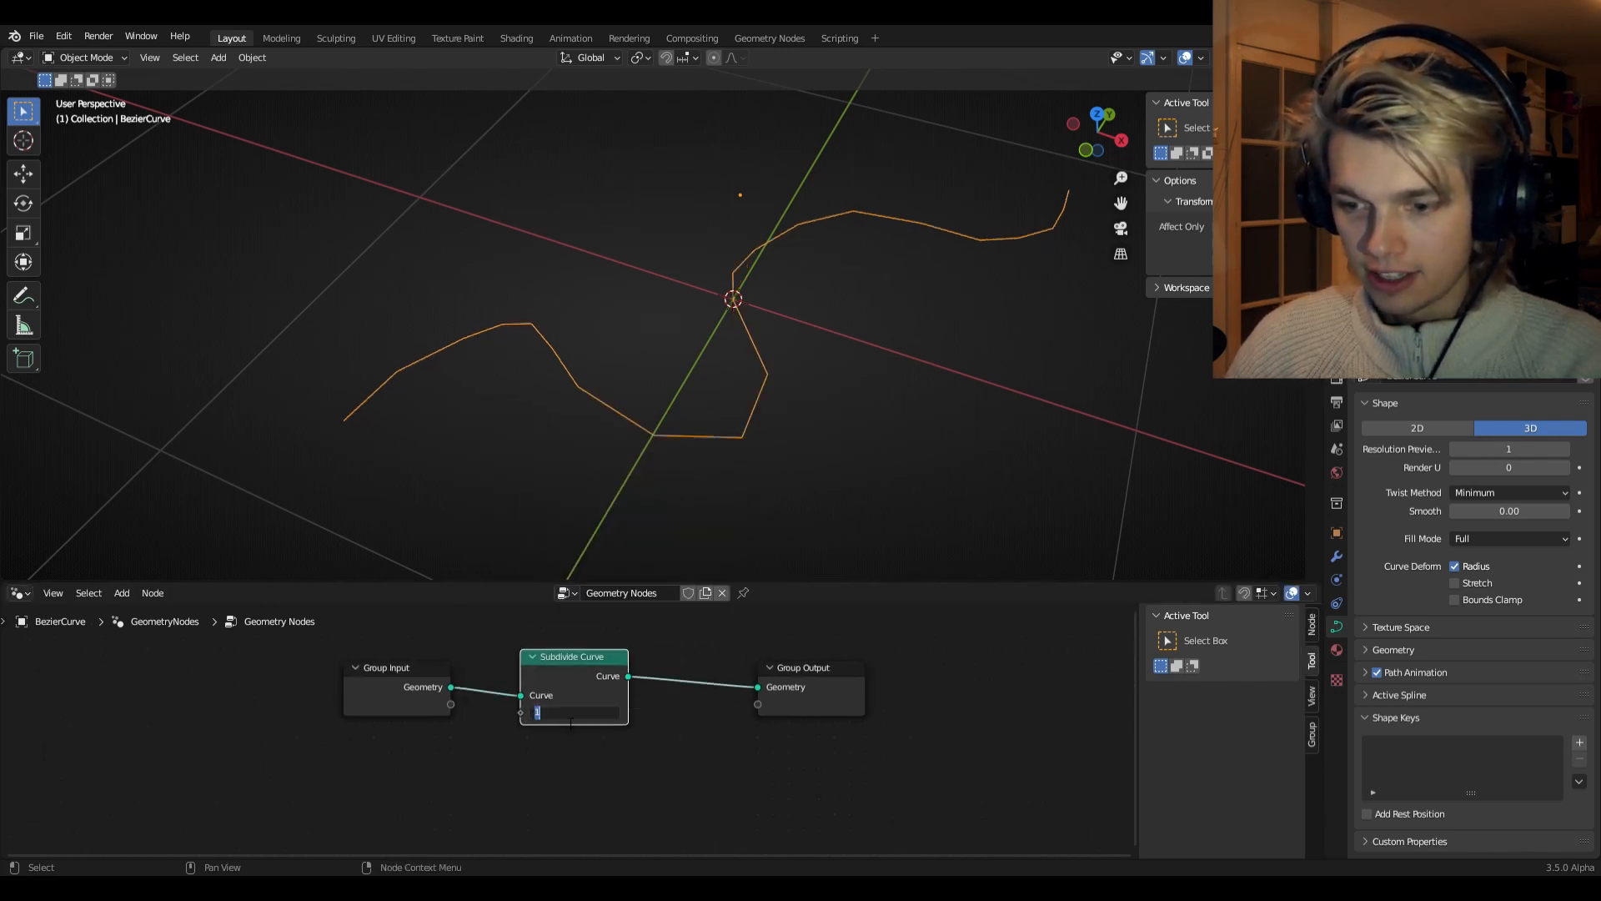
{"action": "key", "text": "Return"}
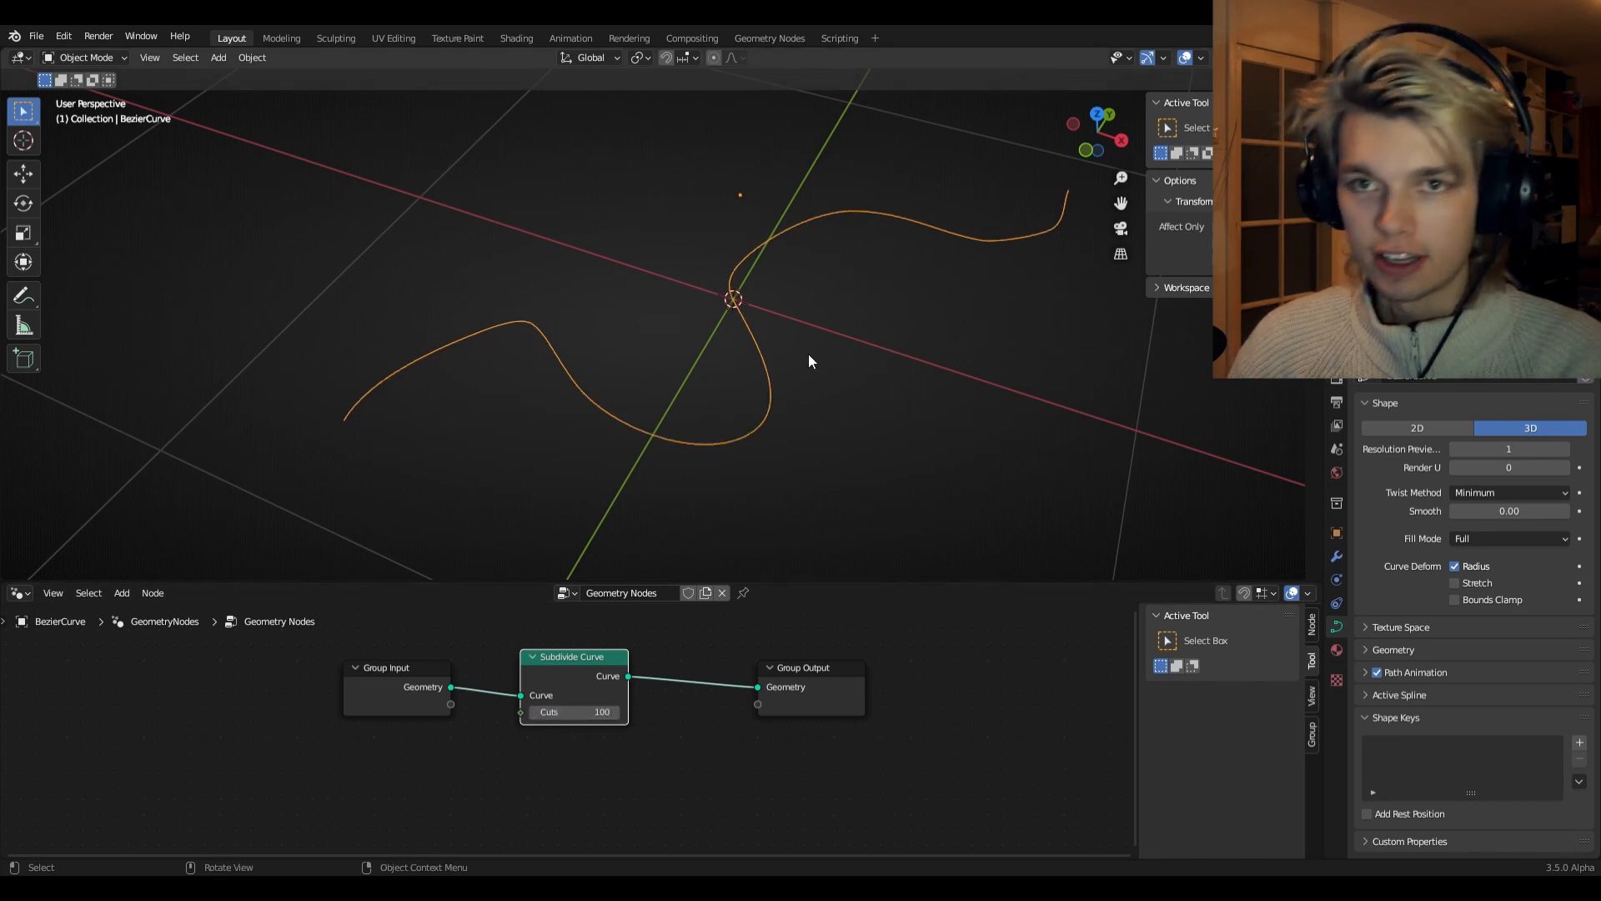
- Insert a Curve to Mesh node between Subdivide Curve and Group Output
{"action": "key", "text": "shift+a"}
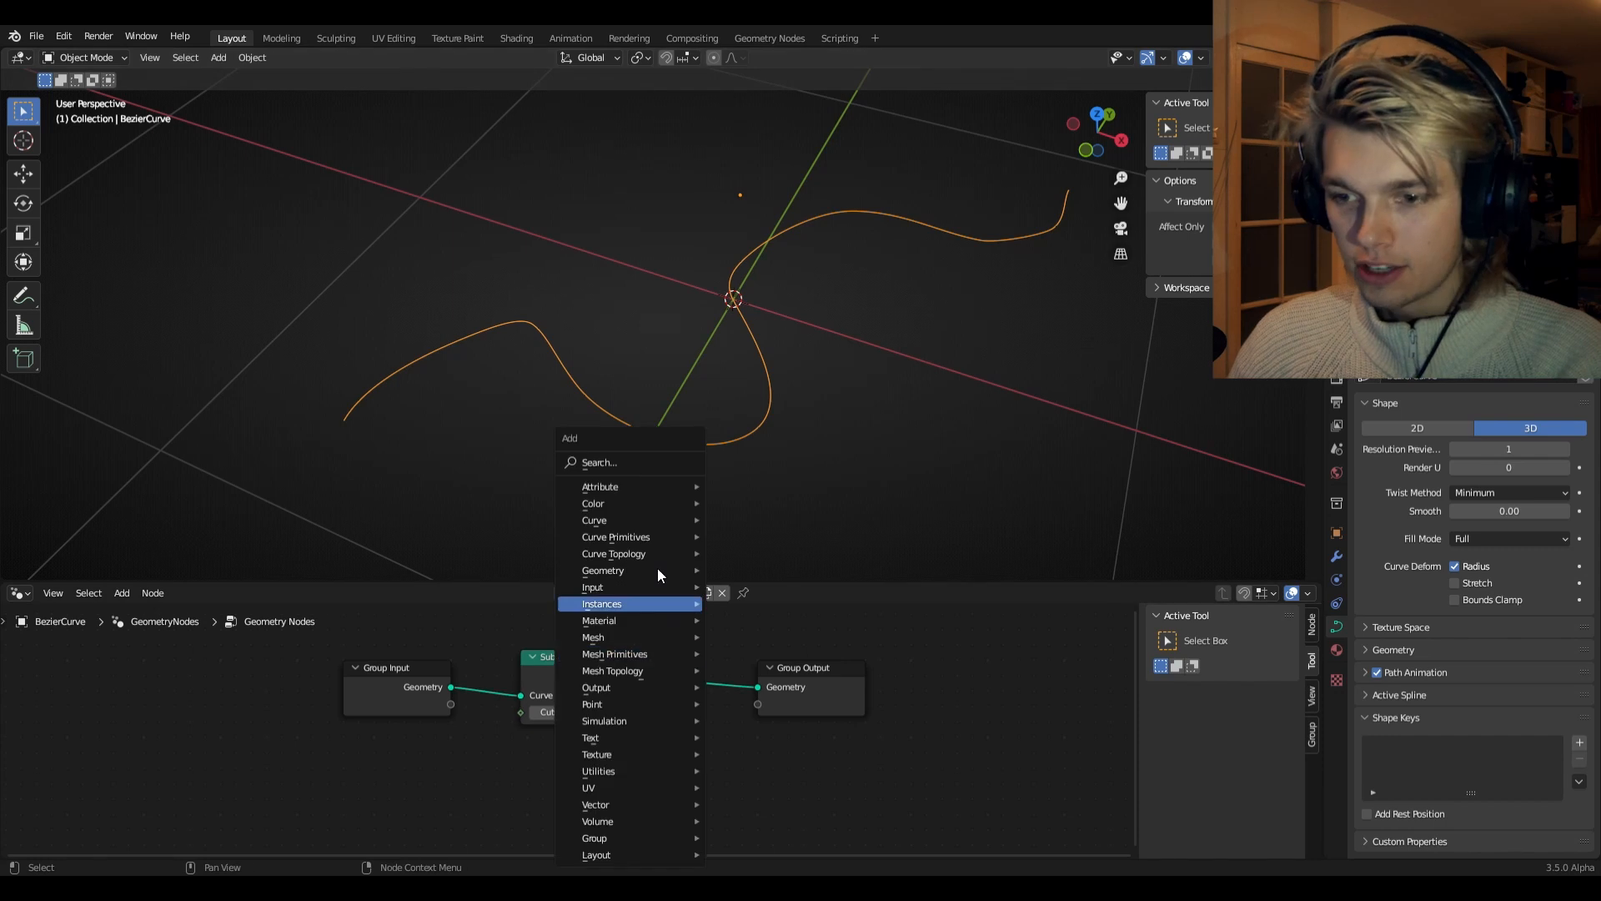
{"action": "type", "text": "curve to m"}
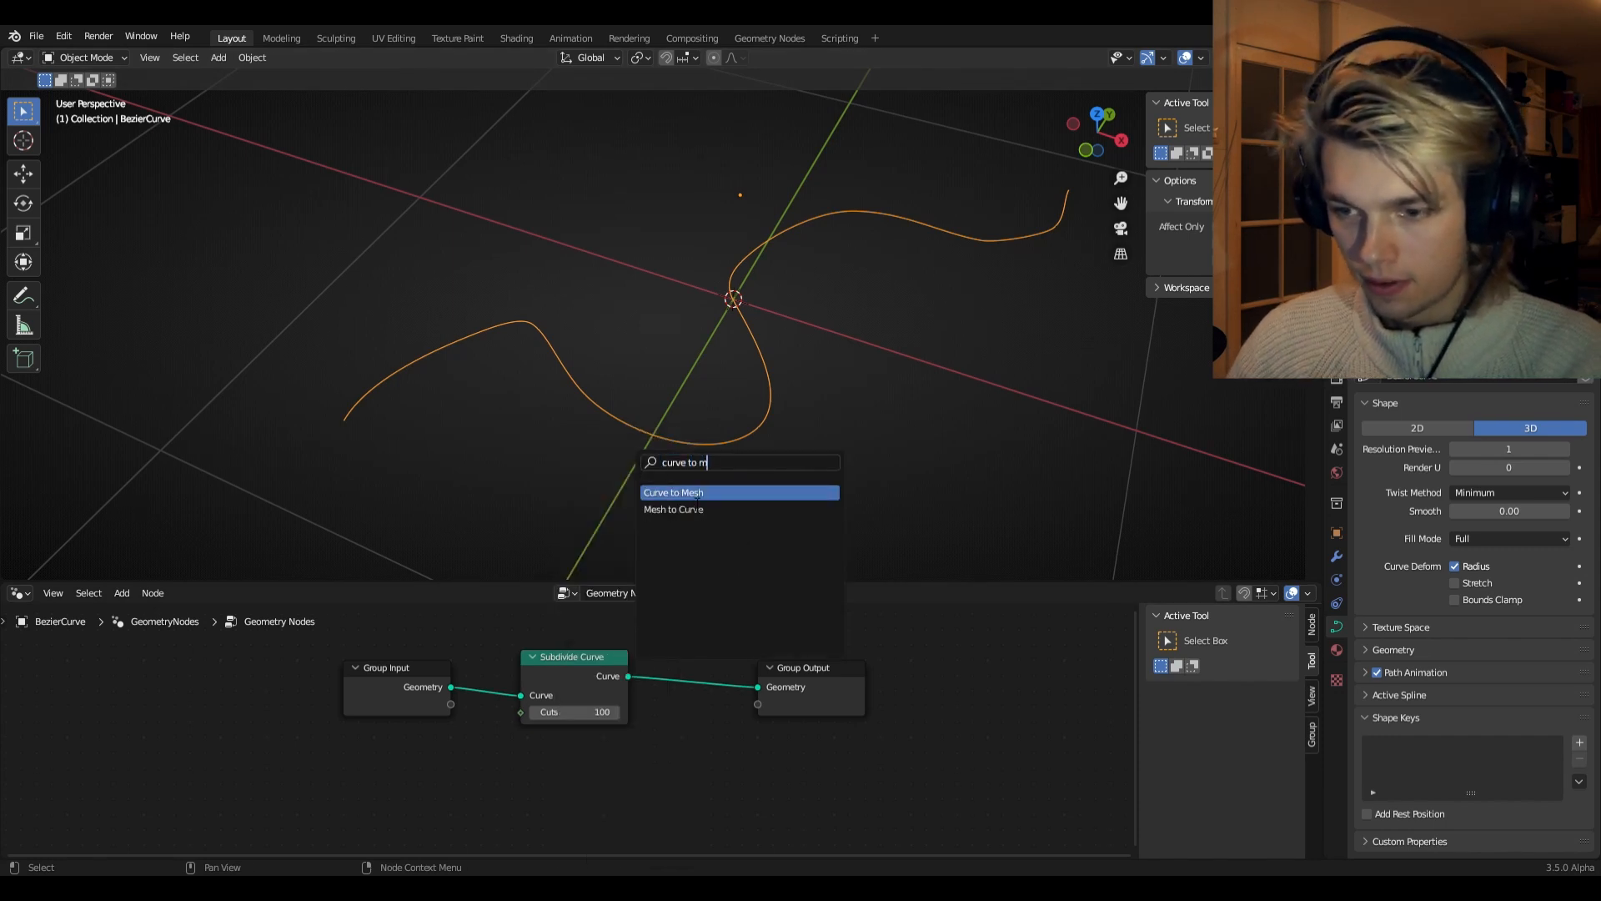
{"action": "key", "text": "Return"}
{"action": "left_click", "coordinate": [703, 684]}
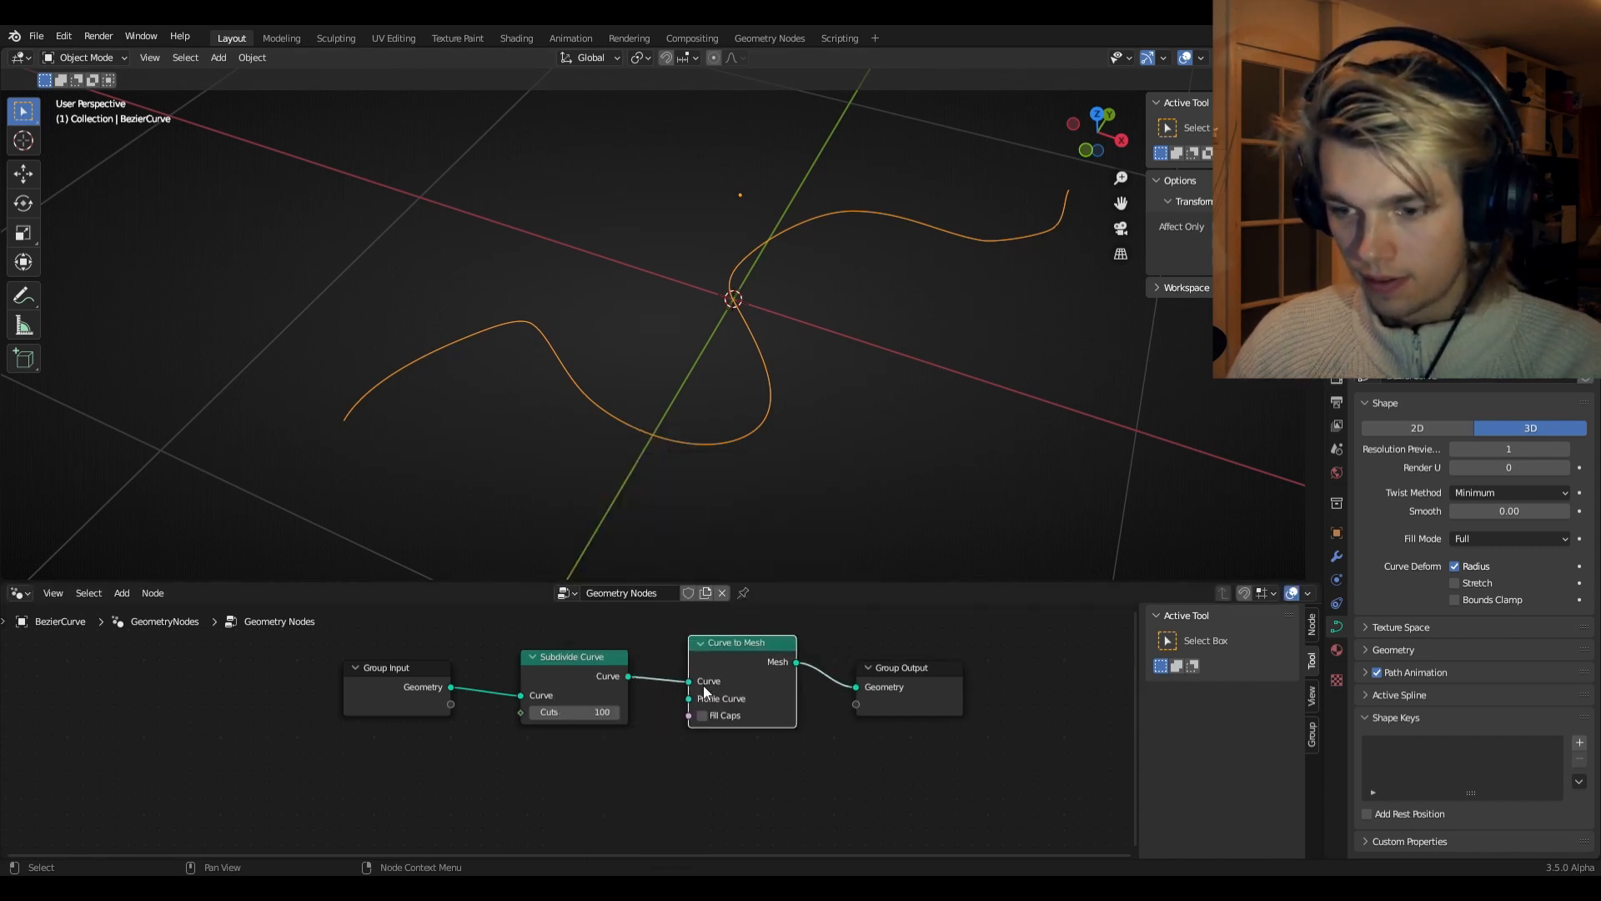
- Add a Curve Circle node below the Subdivide Curve node and set its resolution to 64
{"action": "key", "text": "shift+a"}
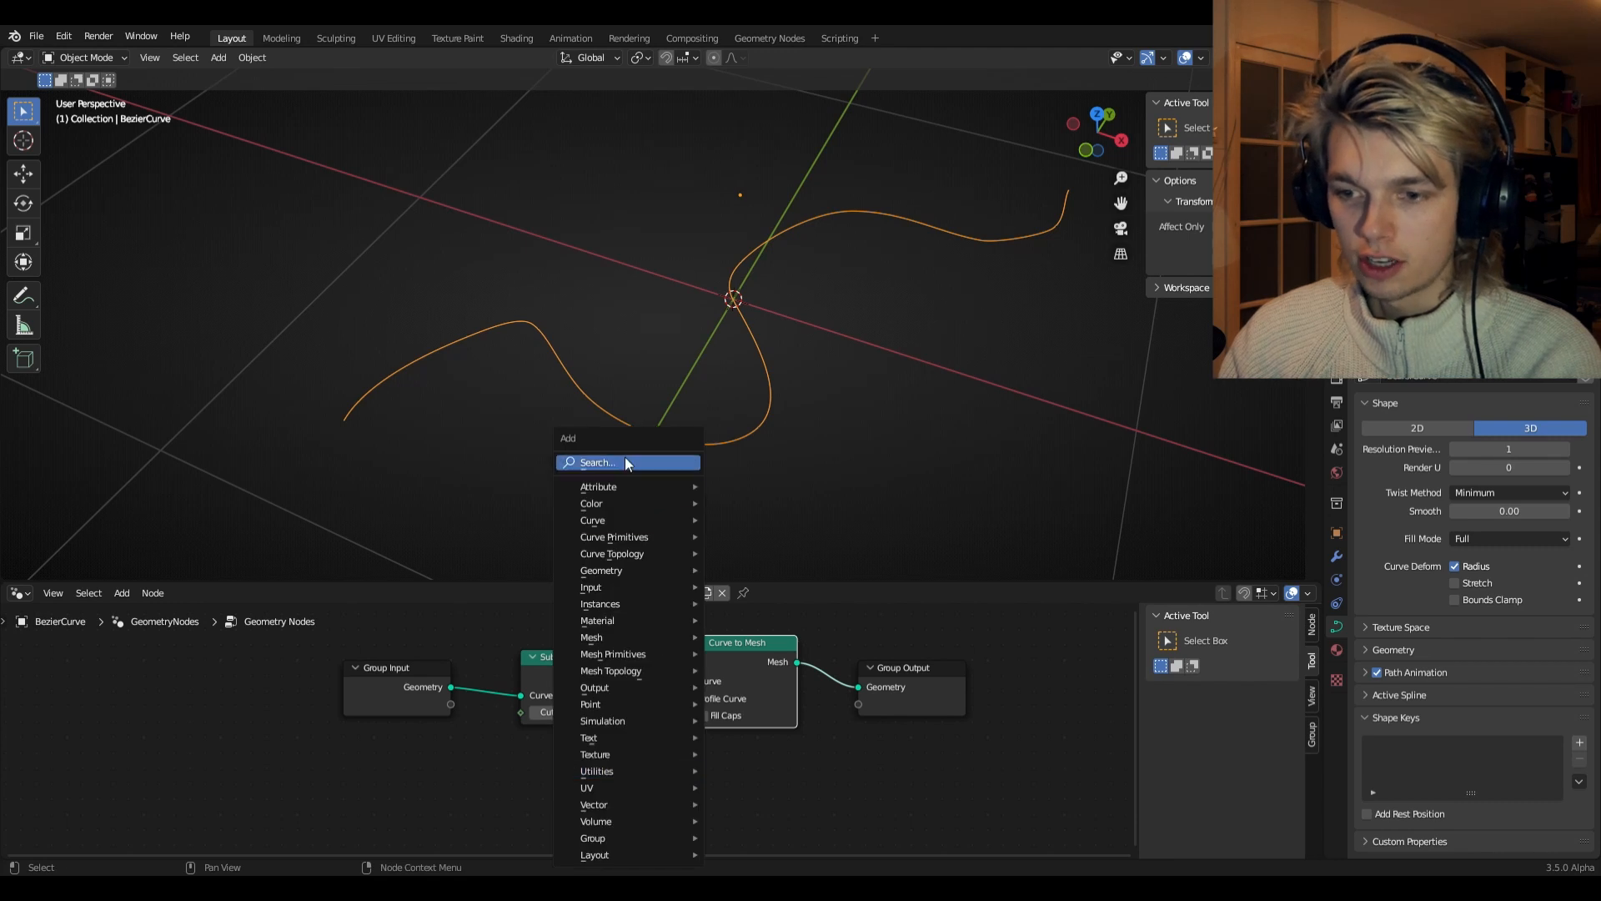
{"action": "type", "text": "cirv"}
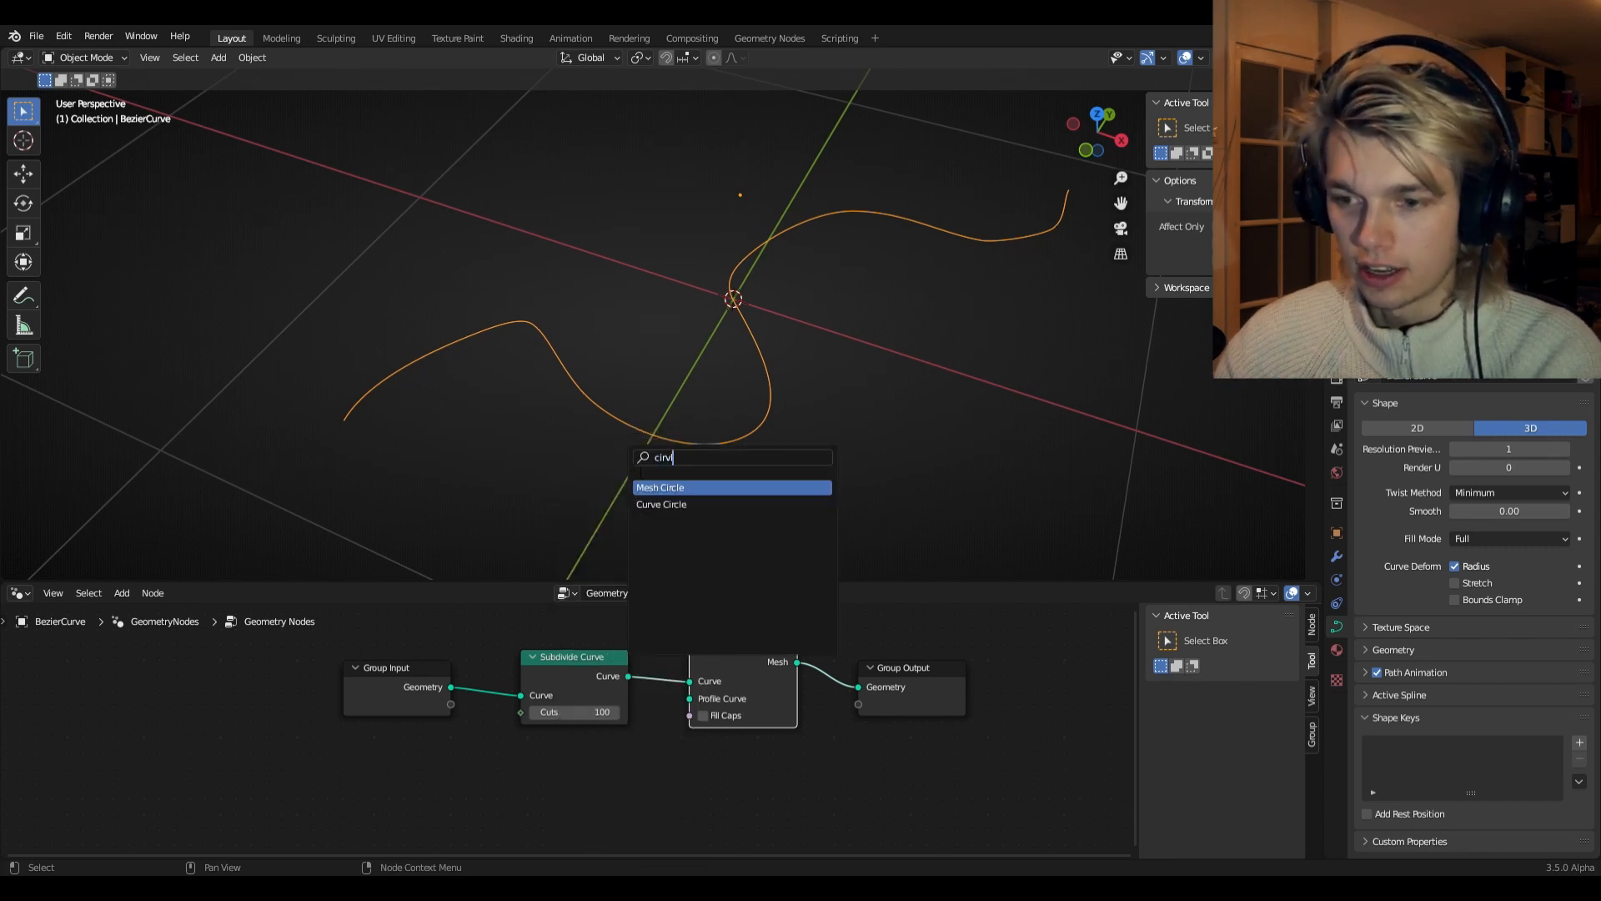
{"action": "left_click", "coordinate": [683, 503]}
{"action": "left_click", "coordinate": [587, 812]}
{"action": "middle_click_drag", "start_coordinate": [723, 803], "coordinate": [820, 758]}
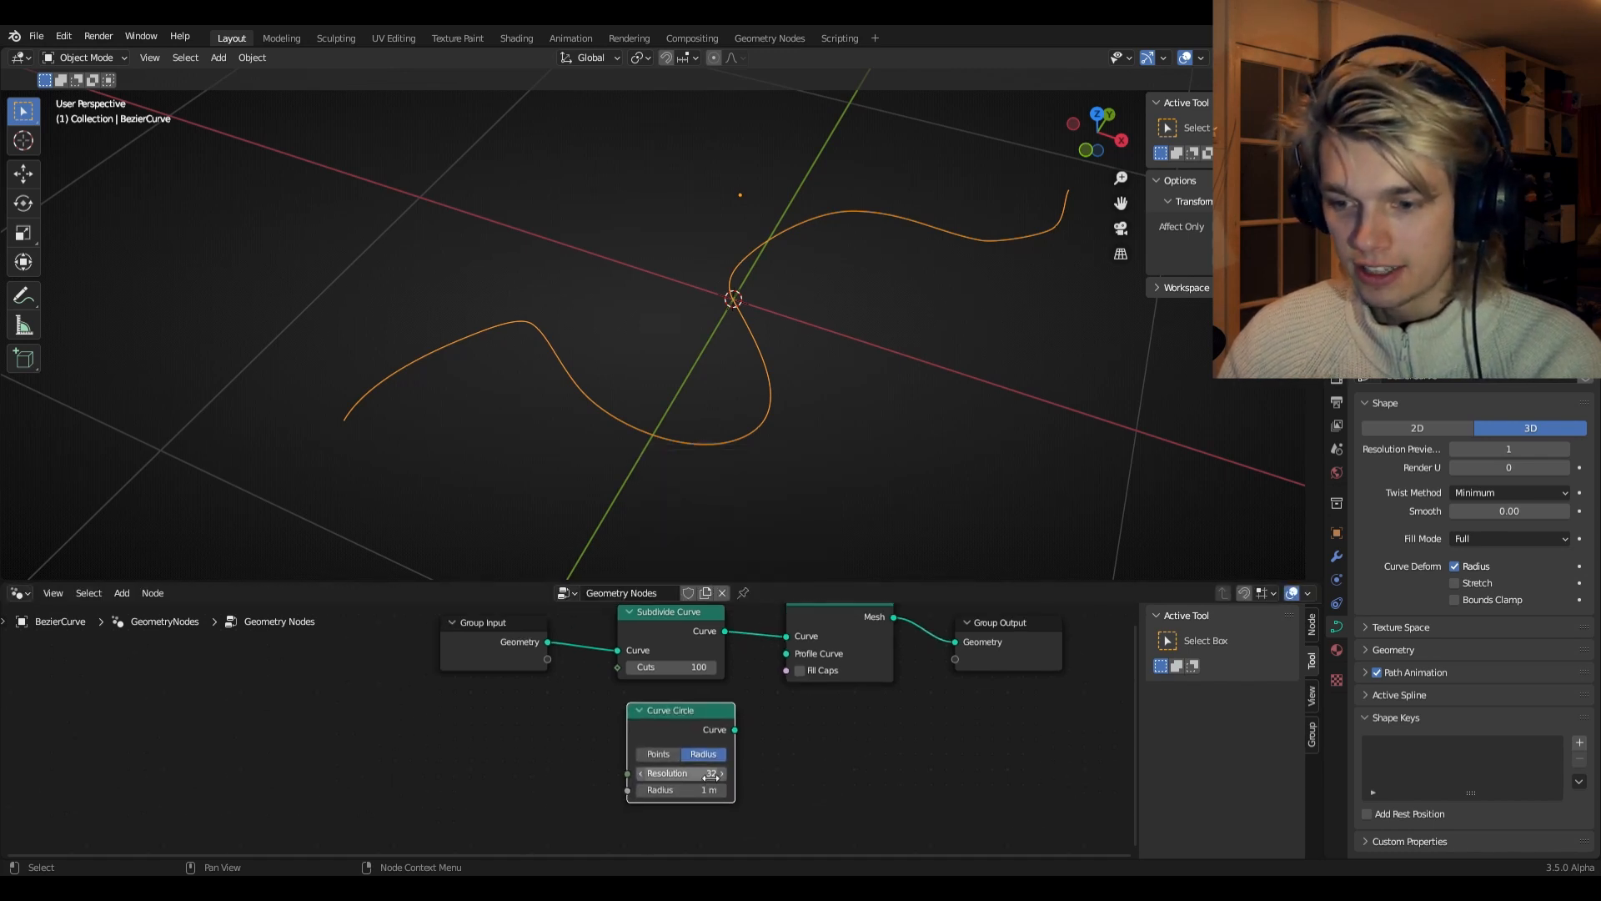
{"action": "double_click", "coordinate": [708, 774]}
{"action": "type", "text": "64"}
{"action": "key", "text": "Return"}
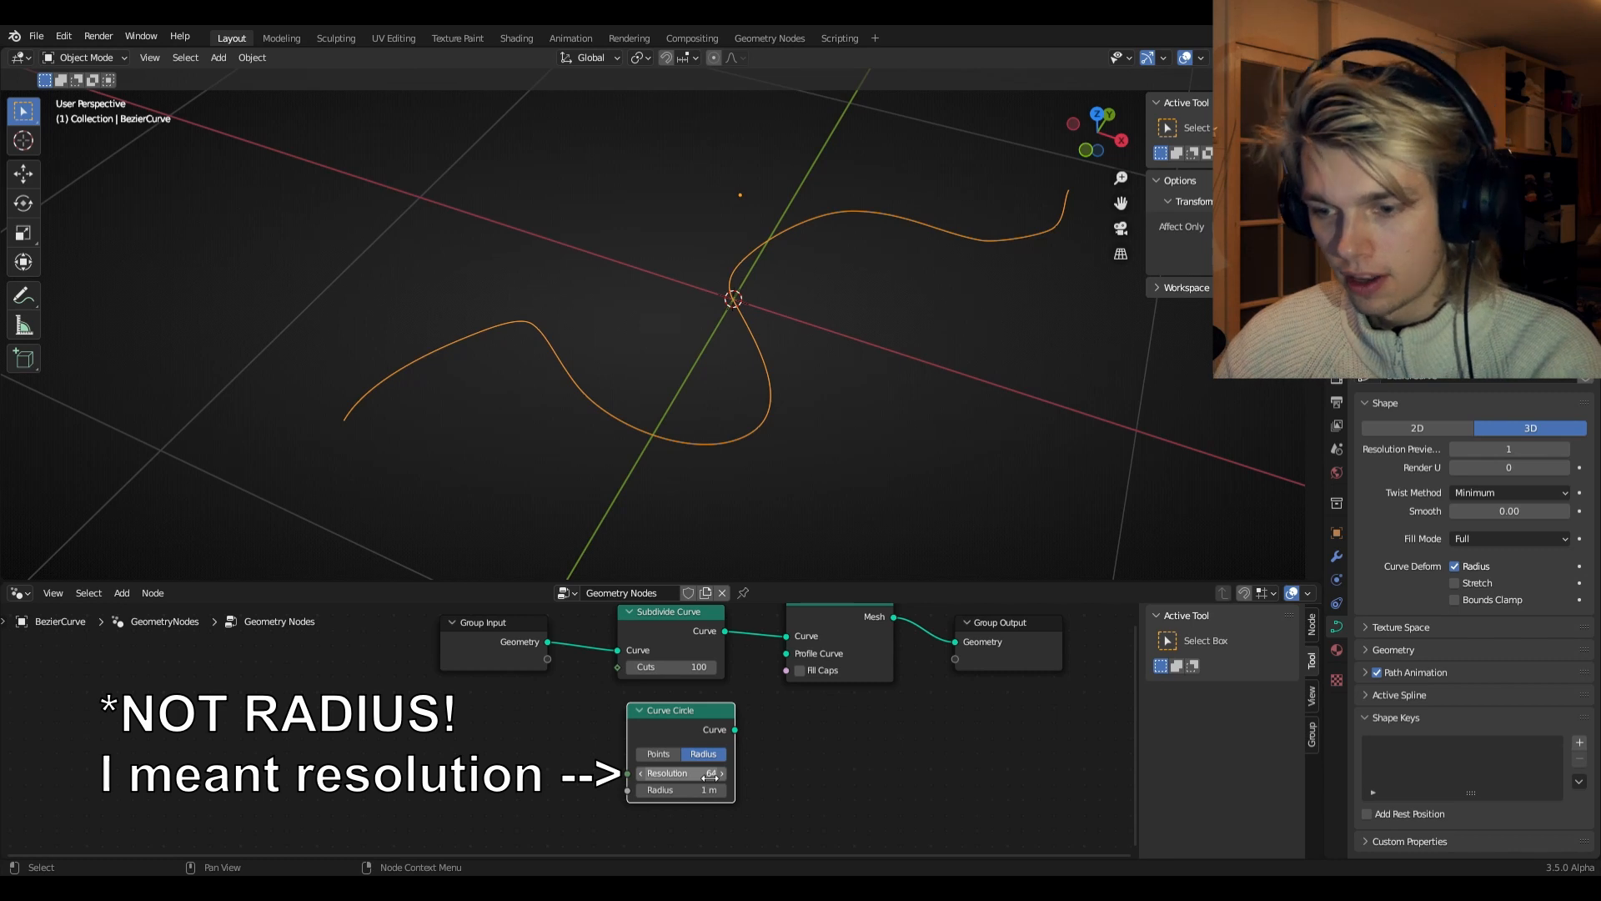
- Connect the Curve Circle output to the Profile Curve input of Curve to Mesh
{"action": "left_click_drag", "start_coordinate": [736, 729], "coordinate": [792, 656]}
{"action": "scroll", "coordinate": [763, 379], "scroll_direction": "down", "scroll_amount": 3}
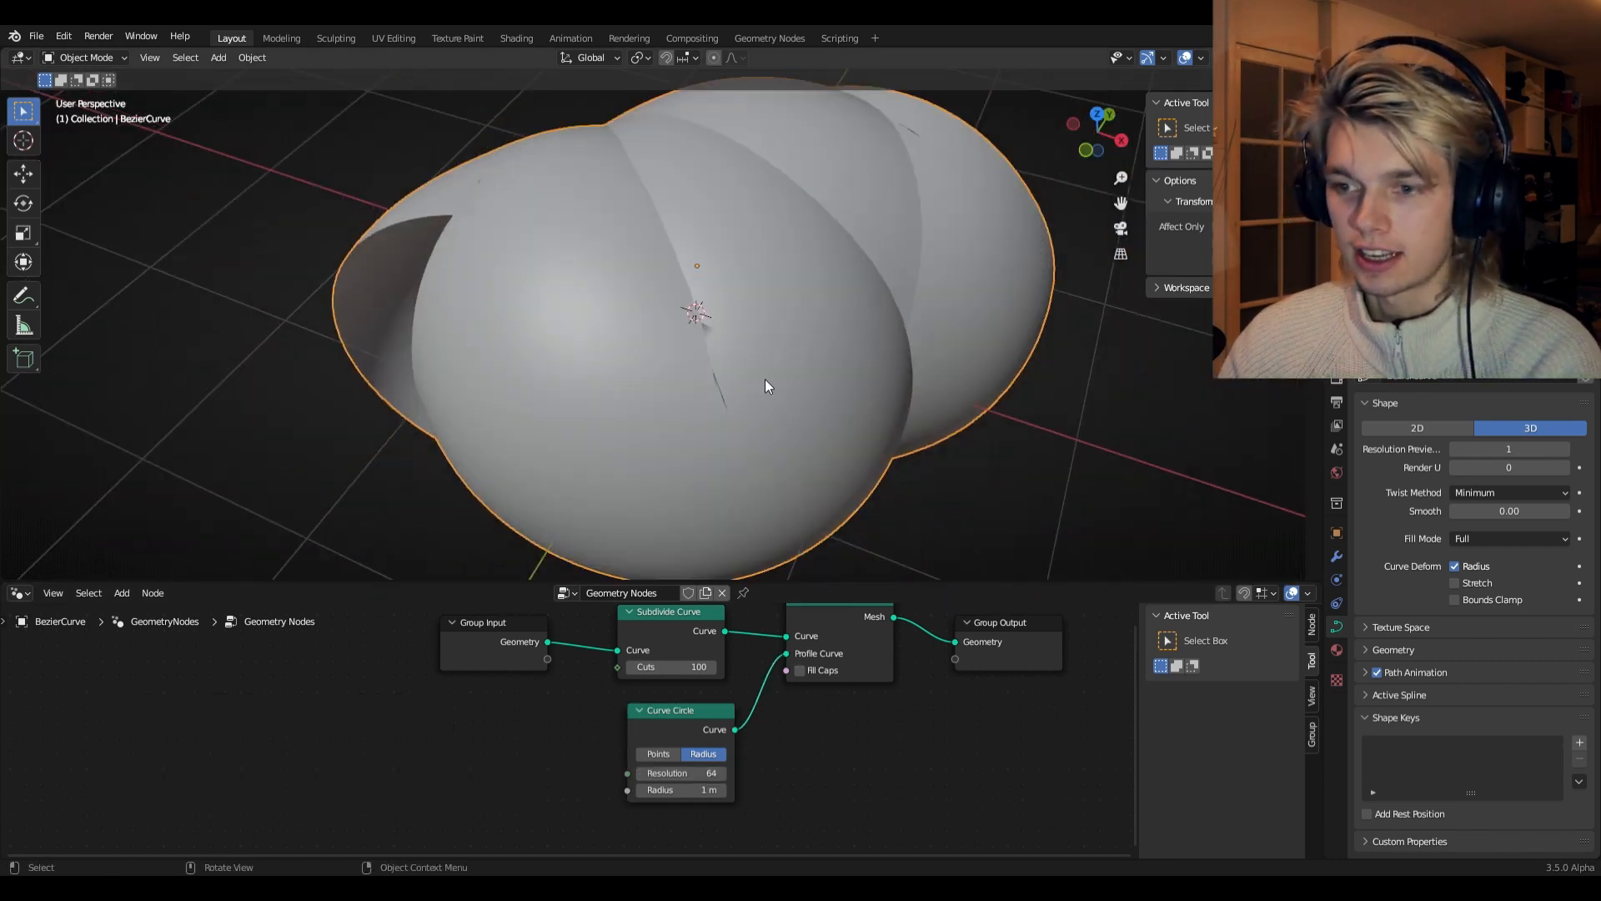
{"action": "scroll", "coordinate": [765, 375], "scroll_direction": "down", "scroll_amount": 2}
{"action": "mouse_move", "coordinate": [767, 367]}
{"action": "middle_mouse_down"}
{"action": "mouse_move", "coordinate": [973, 367]}
{"action": "mouse_move", "coordinate": [779, 345]}
{"action": "middle_mouse_up"}
{"action": "scroll", "coordinate": [779, 358], "scroll_direction": "up", "scroll_amount": 2}
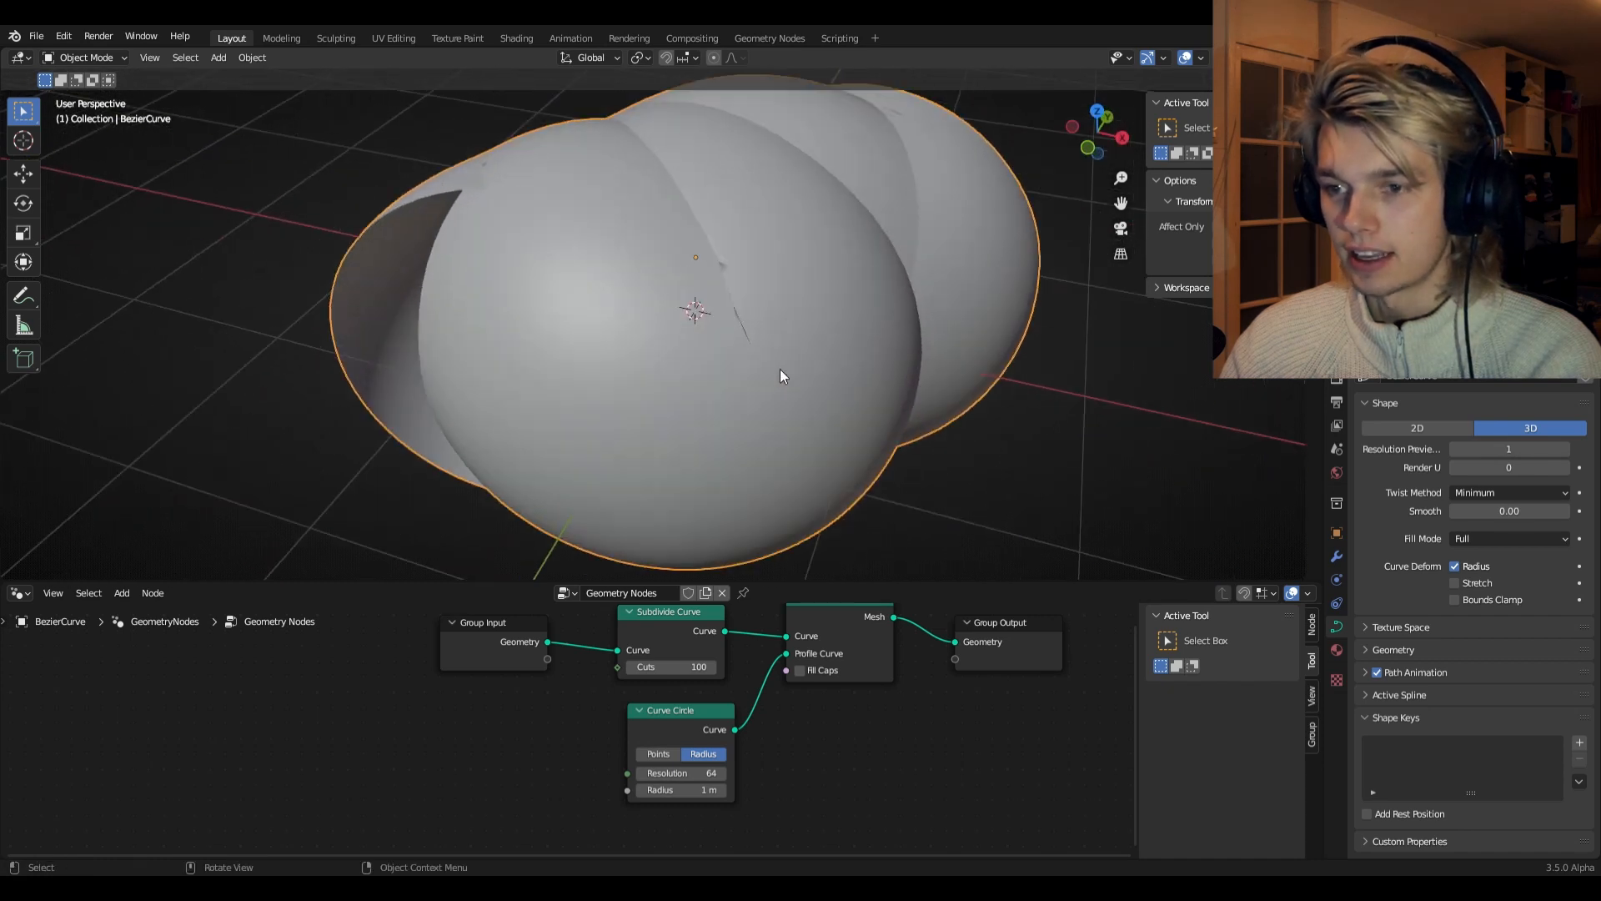
- Set the Curve Circle radius to 0.1 m and enable Fill Caps on the Curve to Mesh node
{"action": "left_click_drag", "start_coordinate": [702, 792], "coordinate": [617, 792]}
{"action": "left_click", "coordinate": [703, 793]}
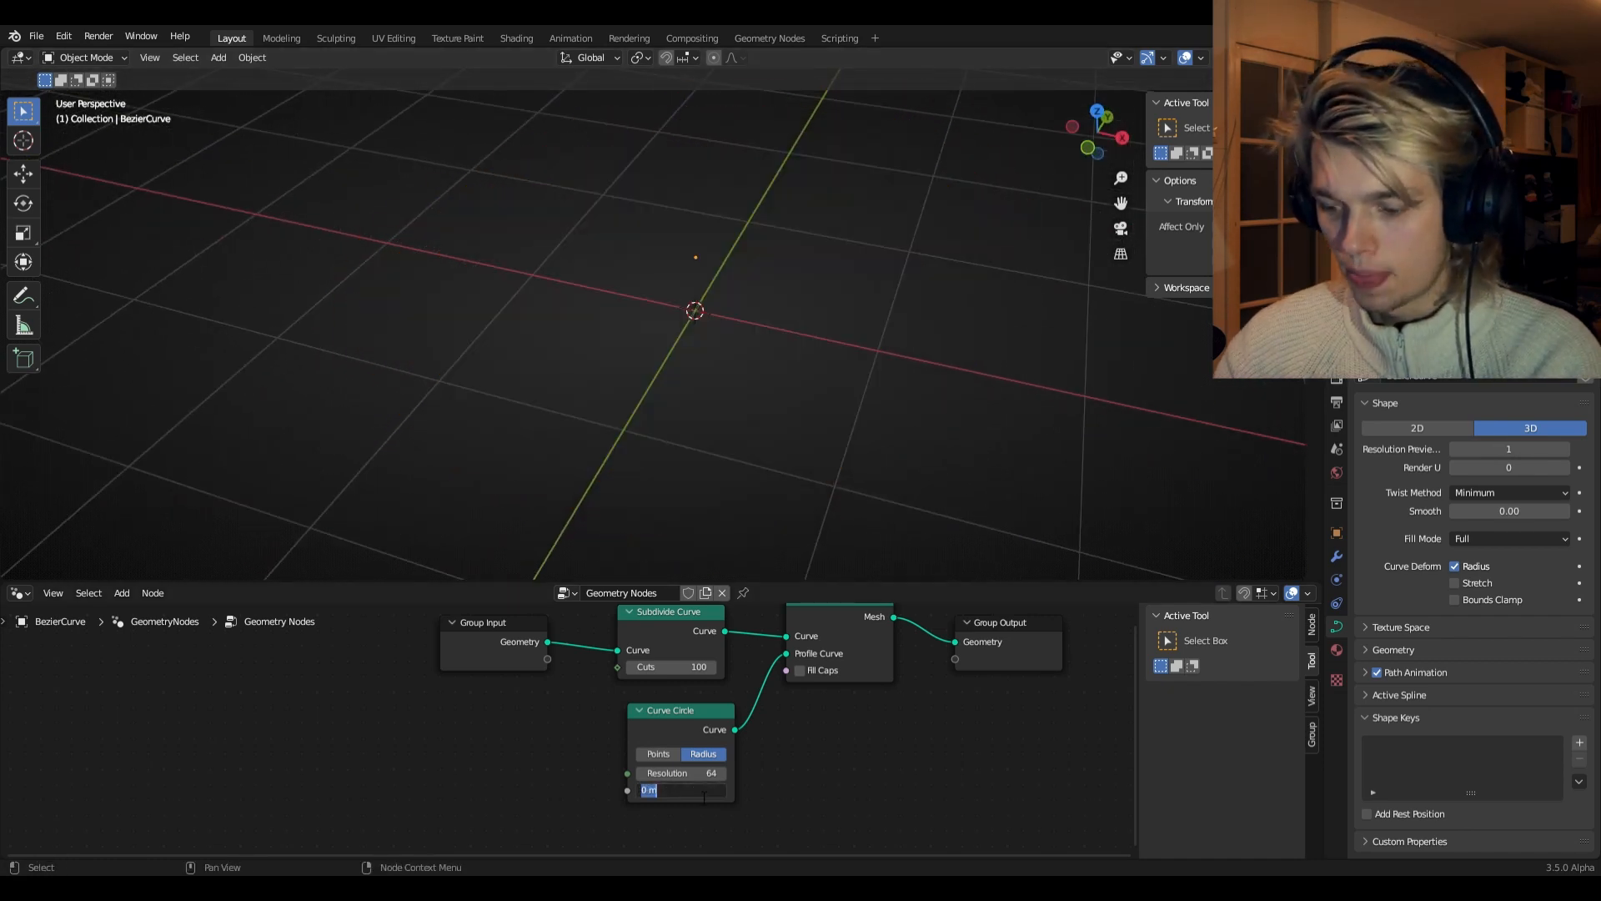
{"action": "type", "text": "0.1"}
{"action": "key", "text": "Return"}
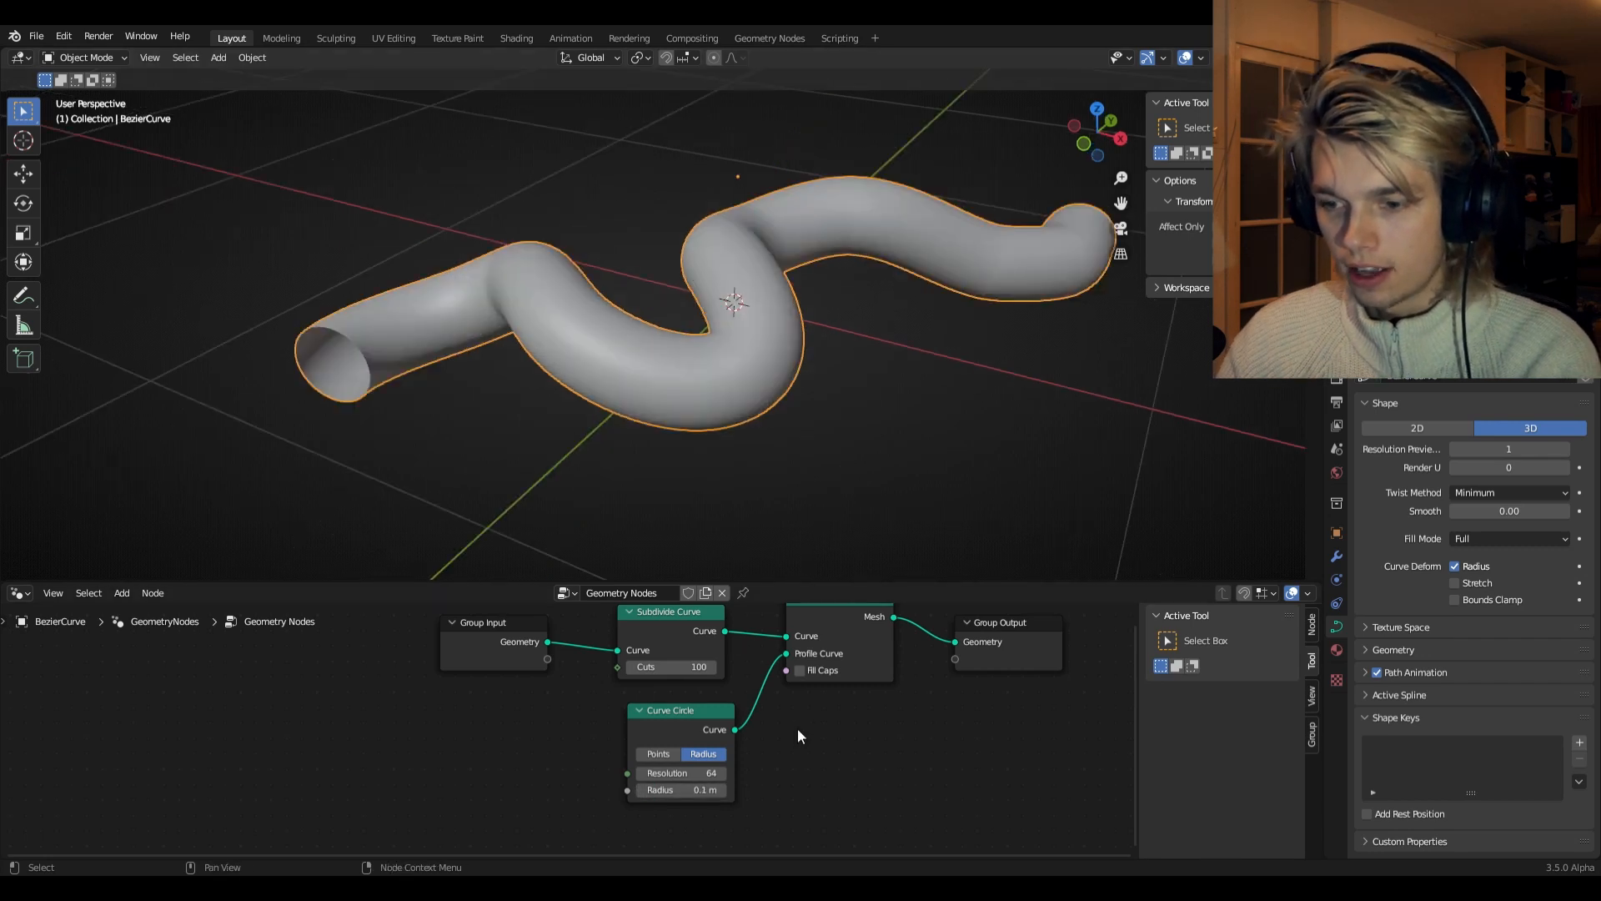
{"action": "middle_click_drag", "start_coordinate": [796, 727], "coordinate": [735, 762]}
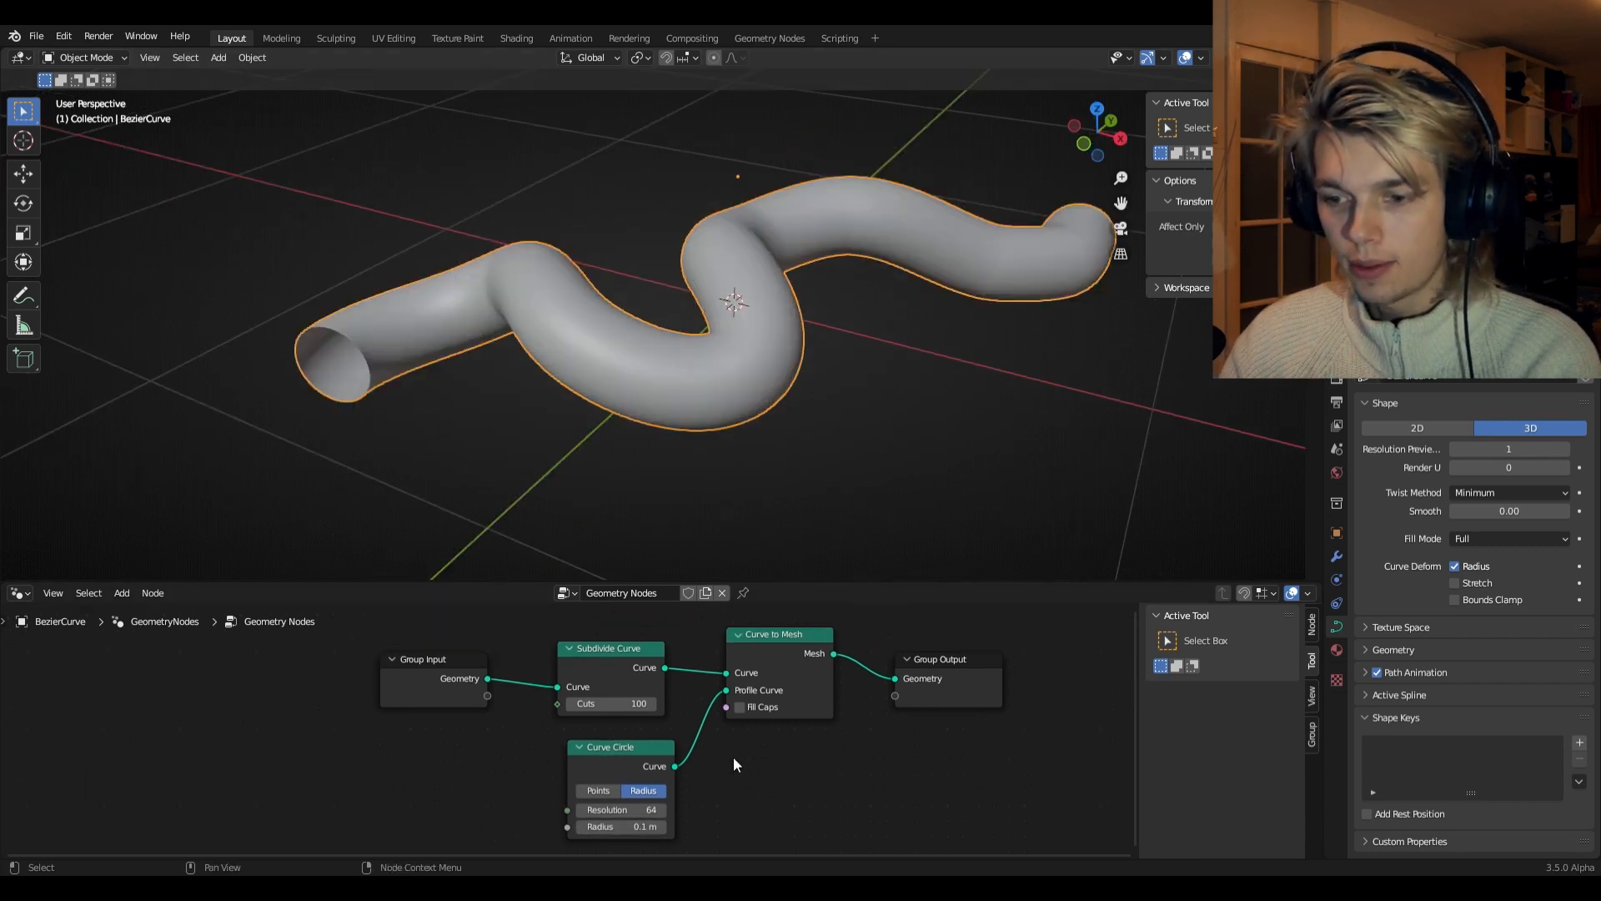
{"action": "left_click", "coordinate": [740, 707]}
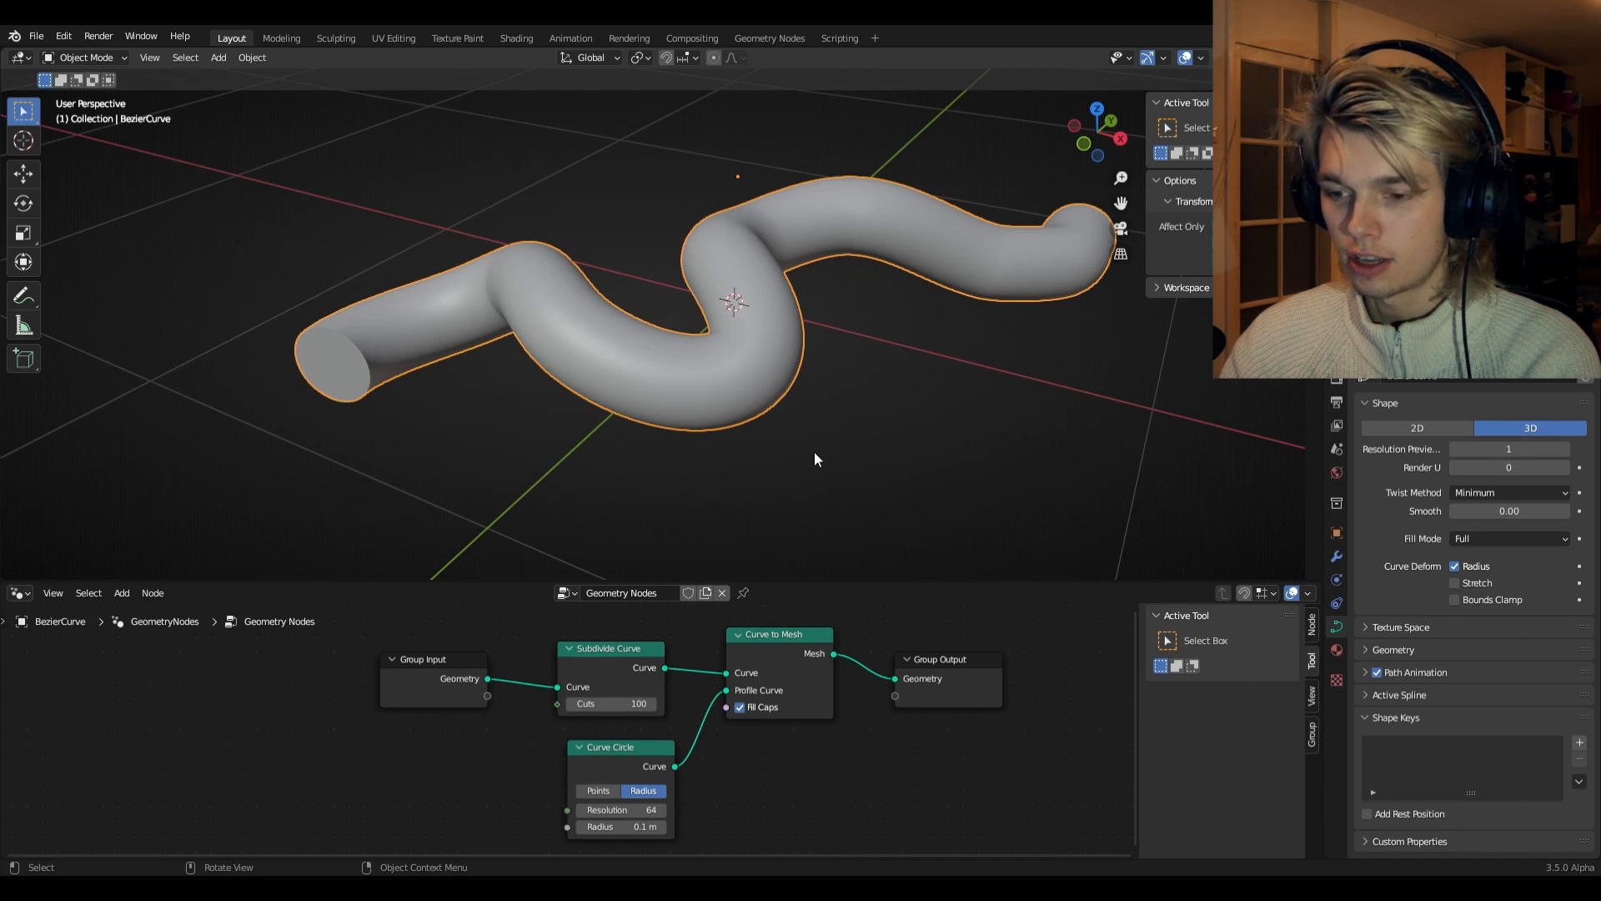
- Move Group Input and Subdivide Curve away from Curve to Mesh and insert a Set Curve Radius node in the gap
{"action": "scroll", "coordinate": [691, 684], "scroll_direction": "down", "scroll_amount": 2}
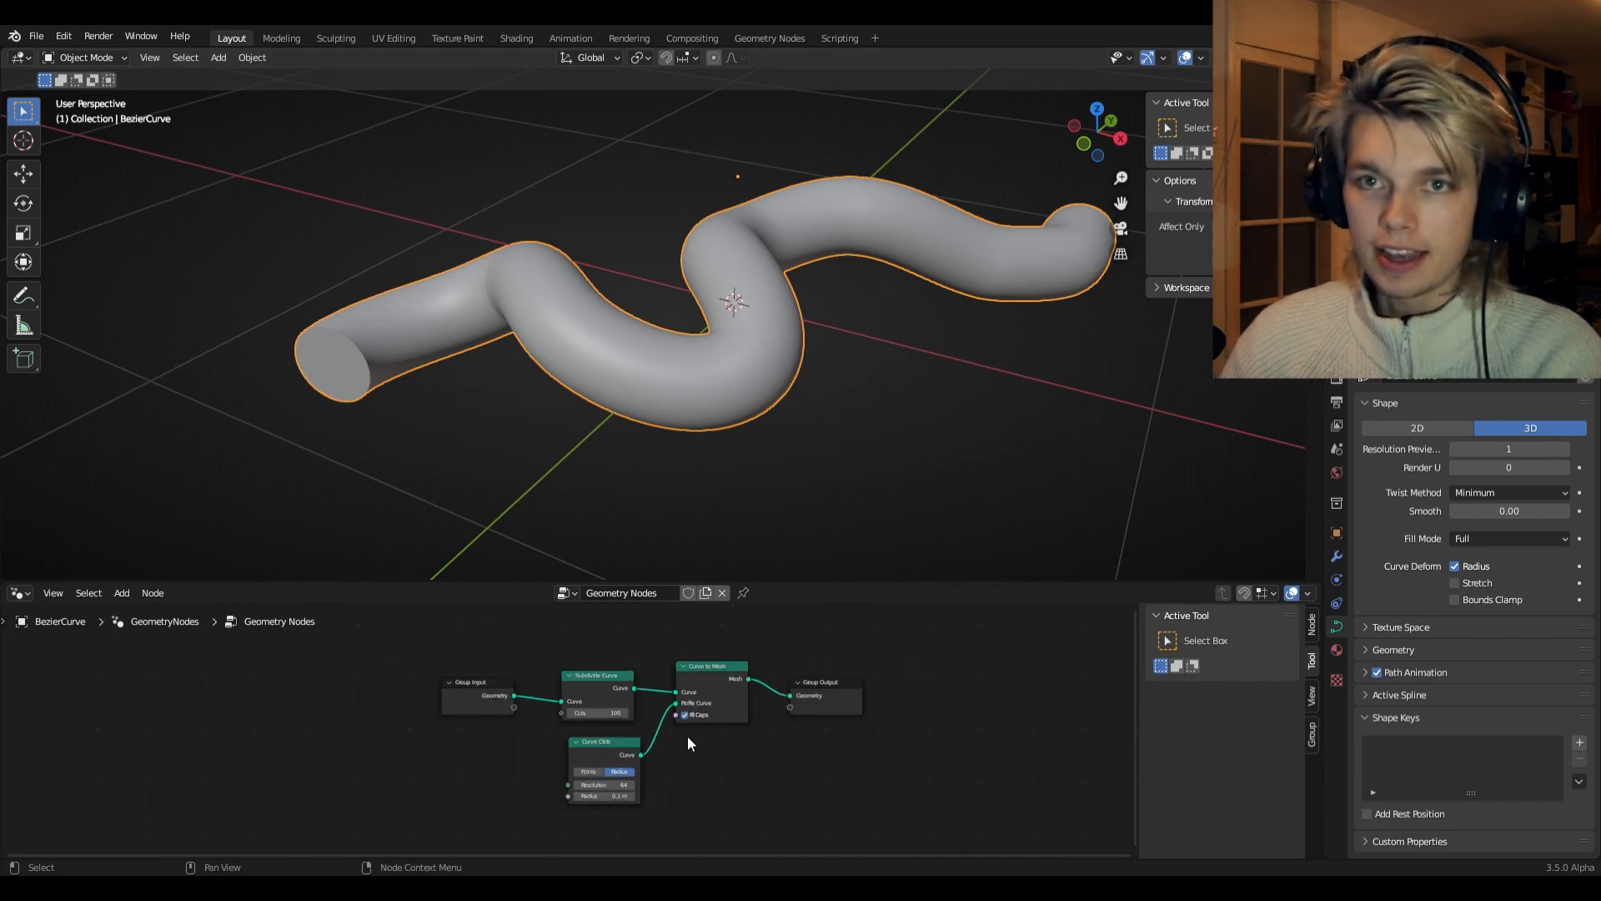
{"action": "left_click_drag", "start_coordinate": [477, 730], "coordinate": [462, 685]}
{"action": "key", "text": "shift+a"}
{"action": "type", "text": "curve"}
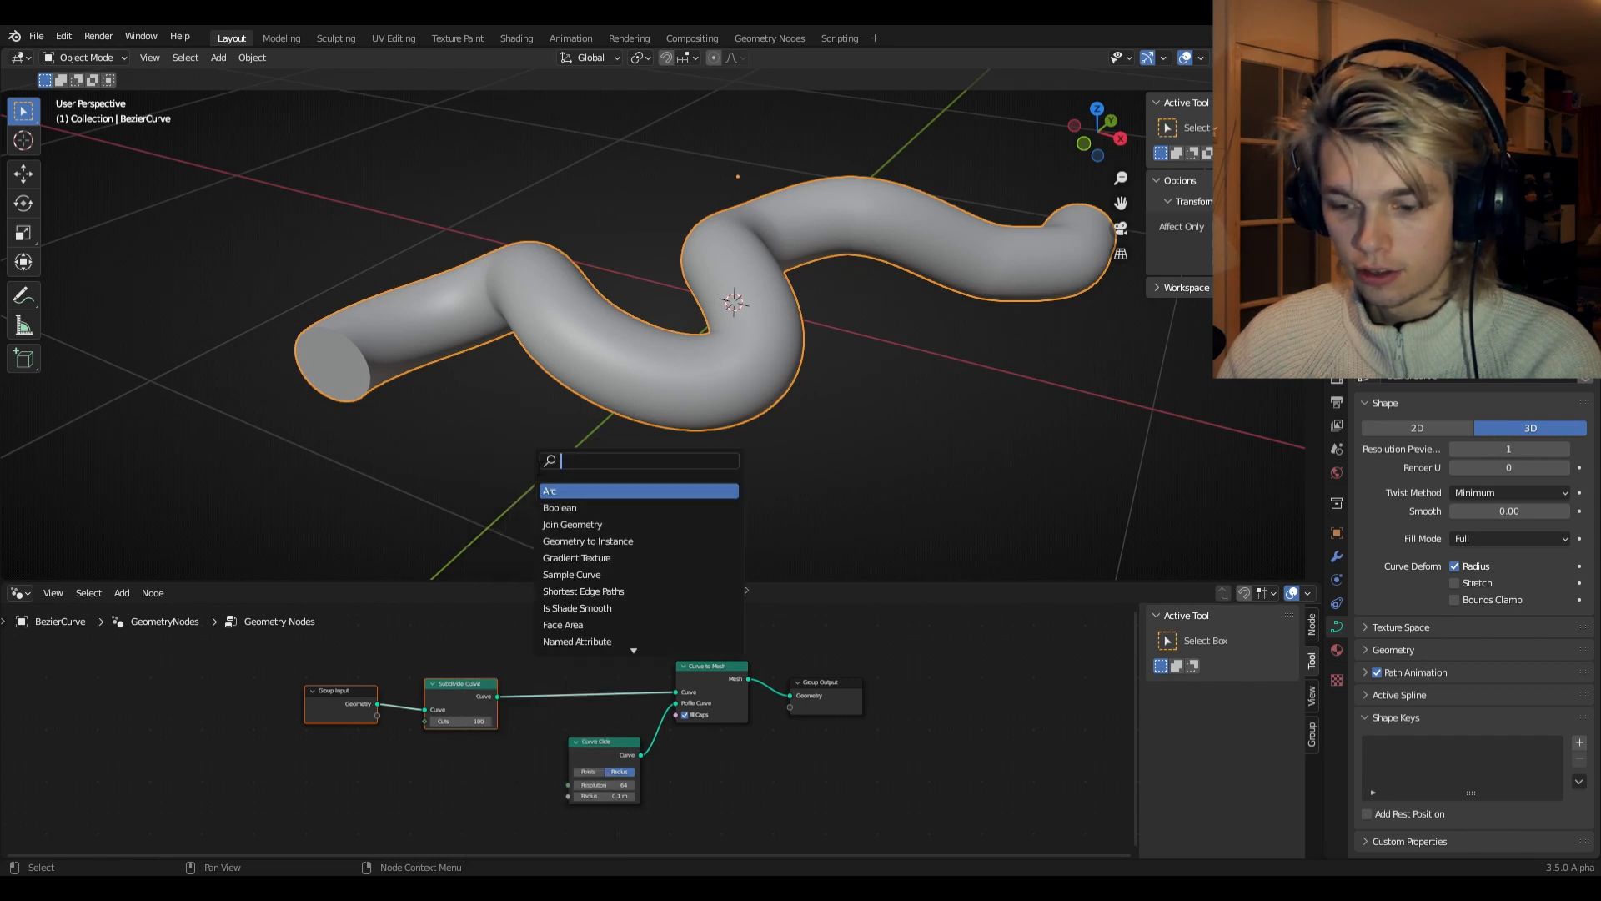
{"action": "type", "text": "r"}
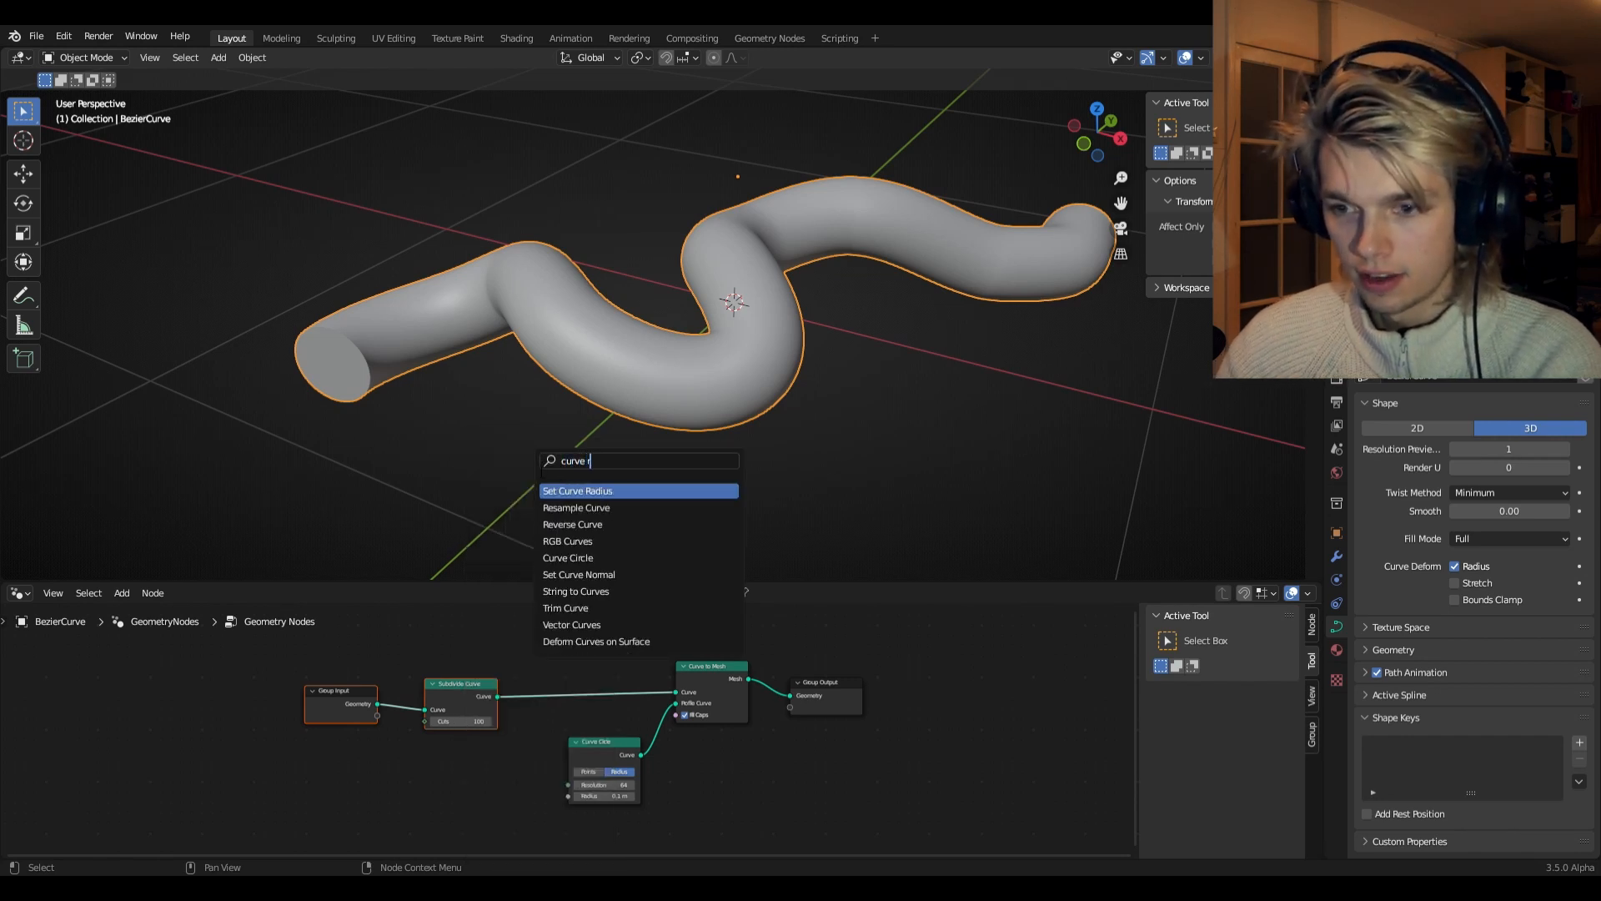
{"action": "left_click", "coordinate": [582, 492]}
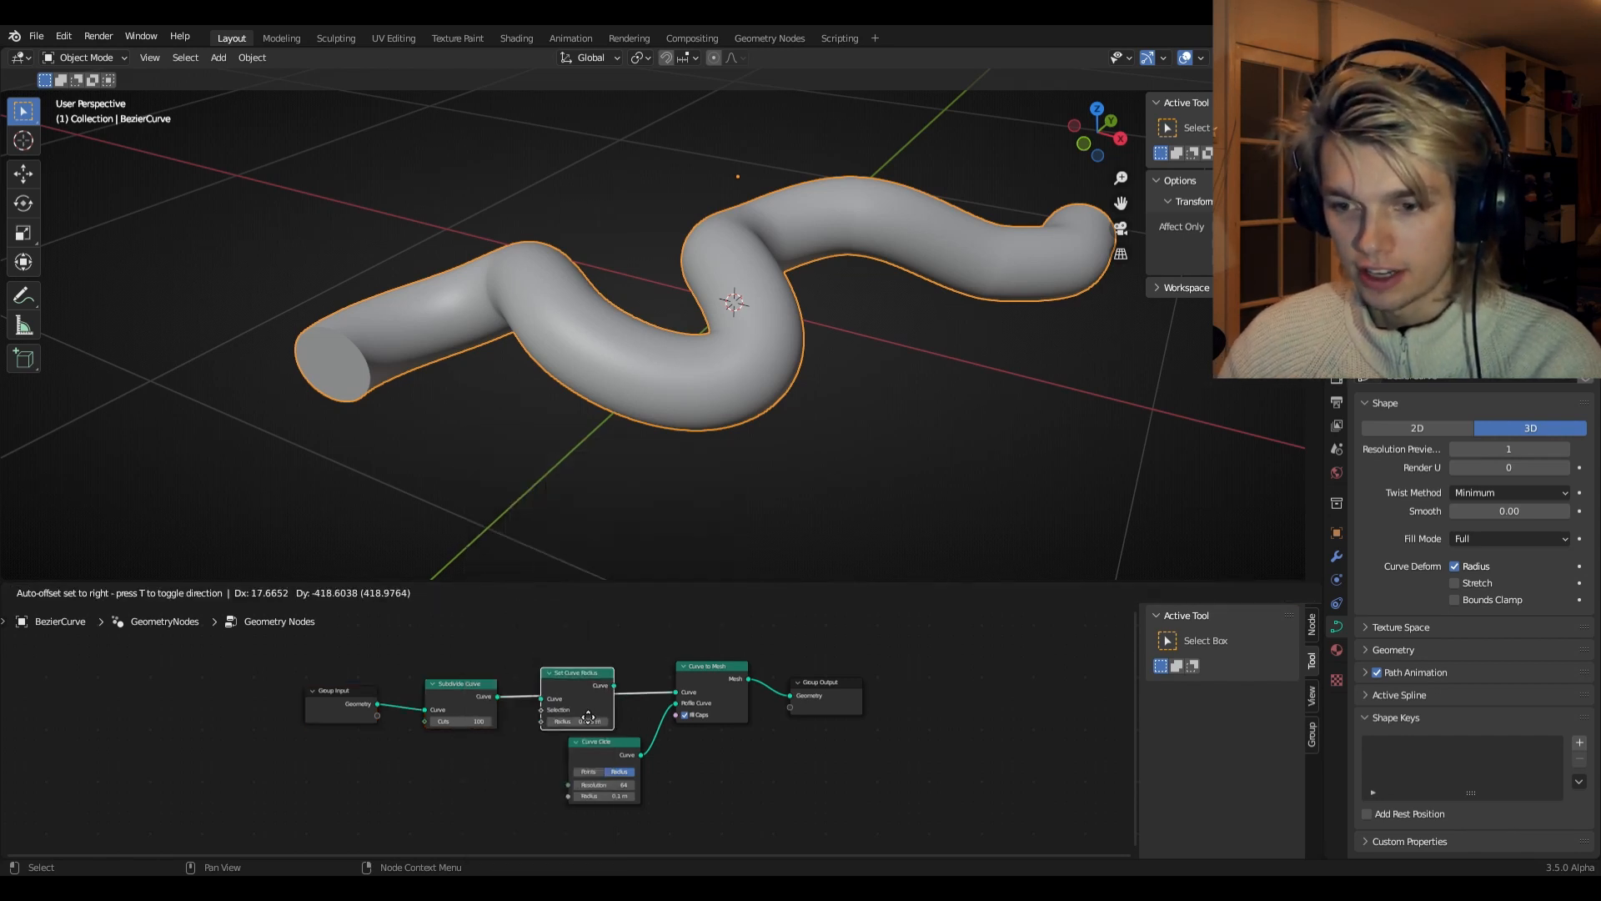
{"action": "left_click", "coordinate": [581, 708]}
{"action": "middle_click_drag", "start_coordinate": [858, 754], "coordinate": [895, 746]}
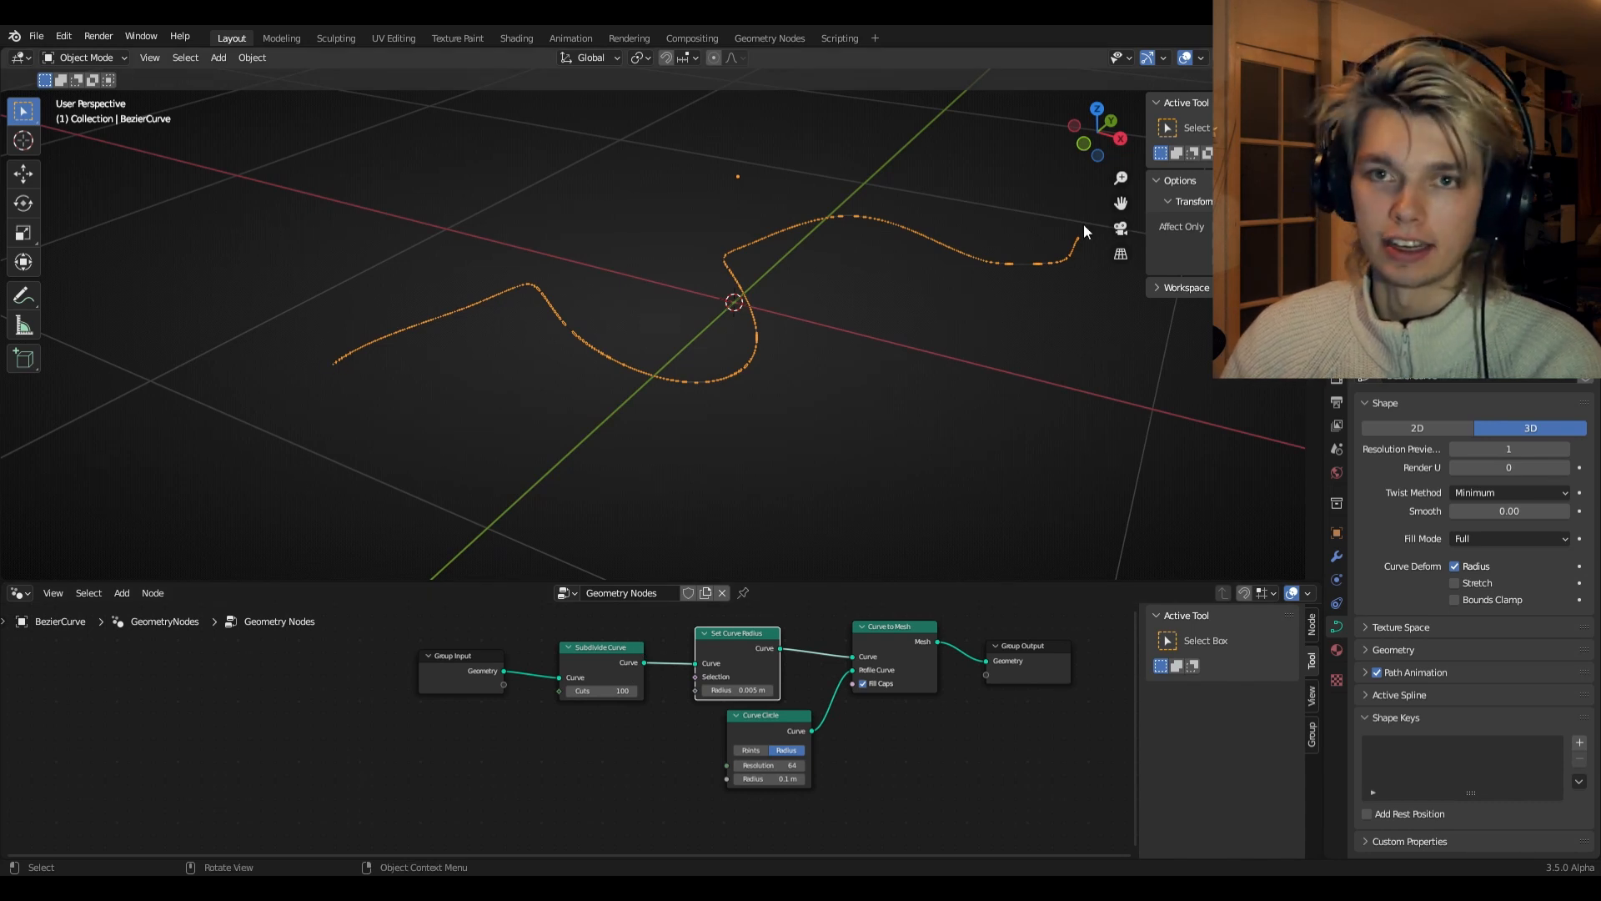
- Add a Spline Parameter node in the empty area below the main node chain
{"action": "middle_click_drag", "start_coordinate": [634, 727], "coordinate": [702, 680]}
{"action": "key", "text": "shift+a"}
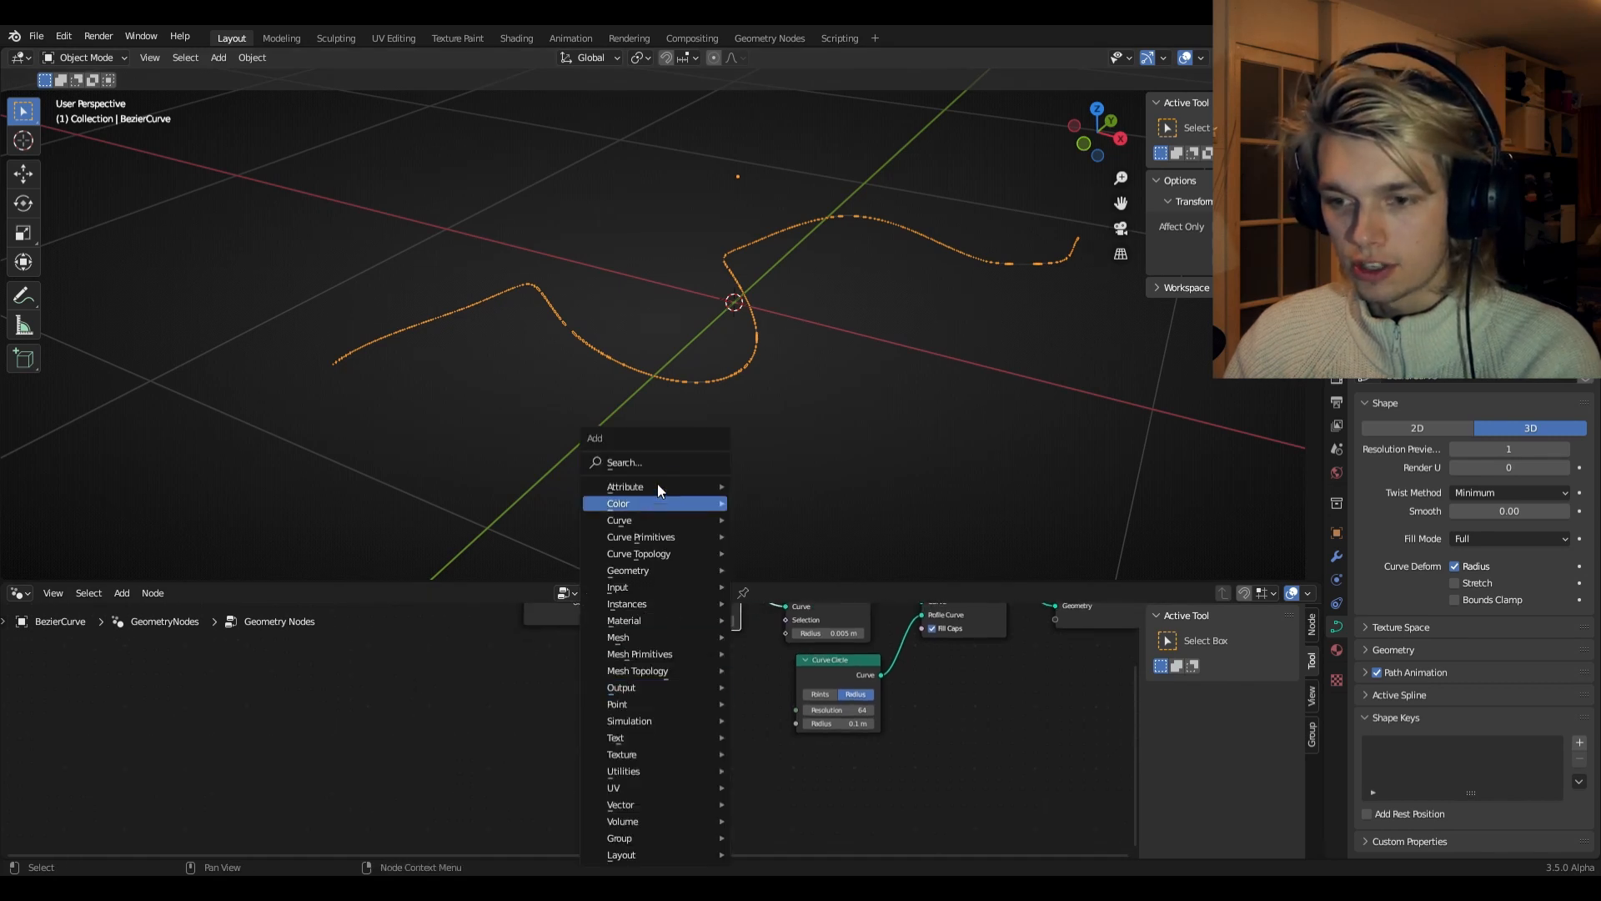
{"action": "left_click", "coordinate": [667, 462]}
{"action": "type", "text": "spline"}
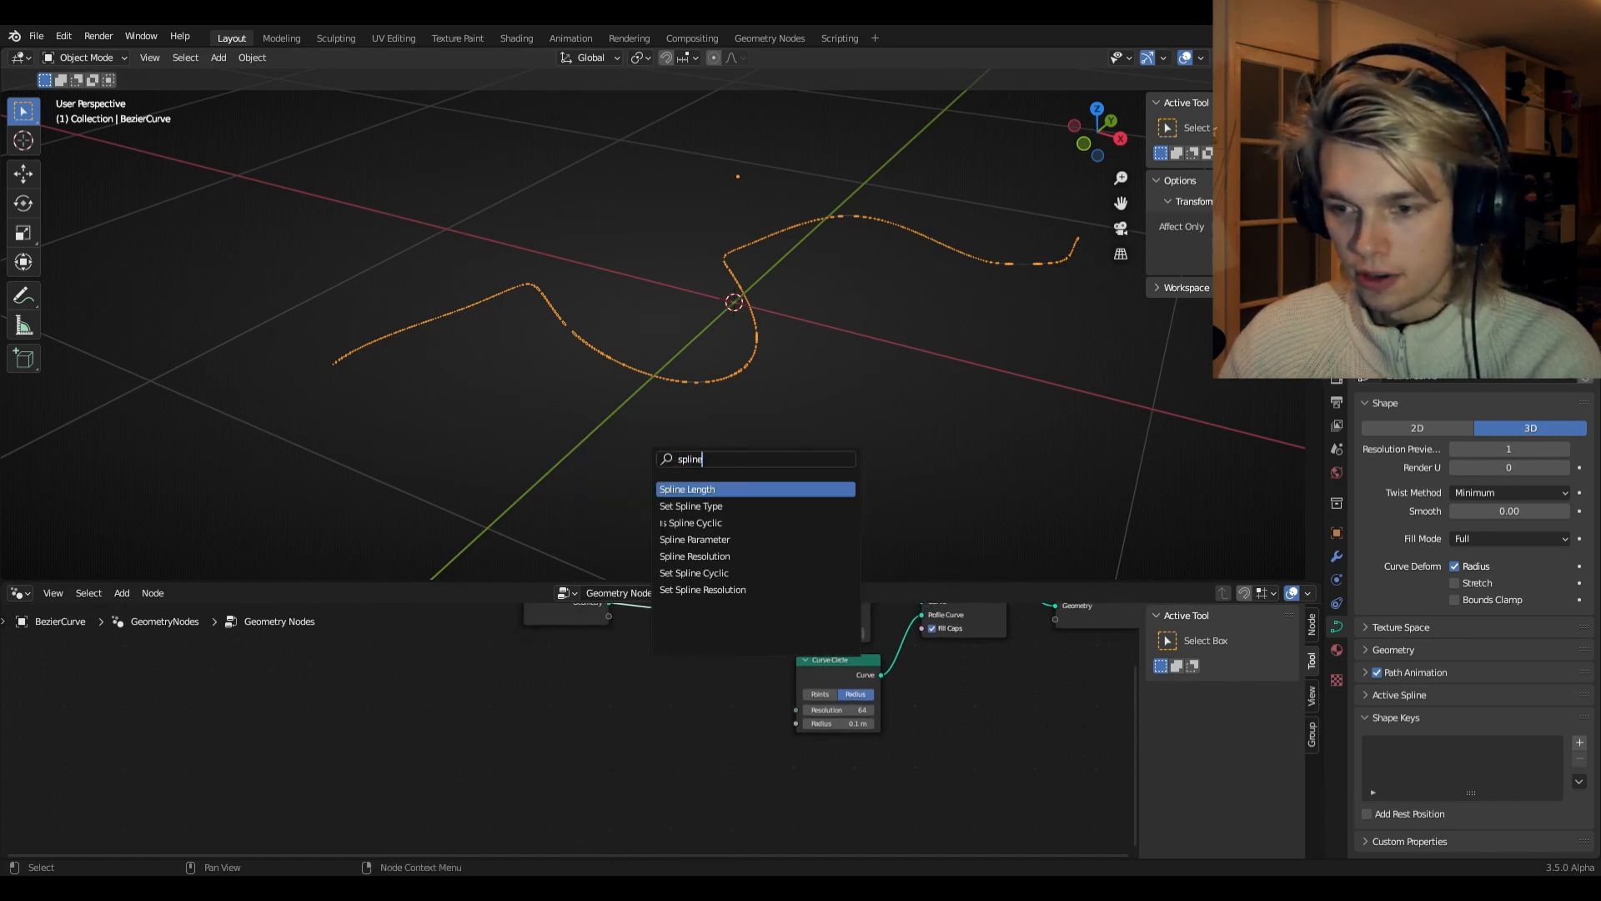
{"action": "left_click", "coordinate": [666, 539]}
{"action": "left_click", "coordinate": [527, 777]}
- Add a Float Curve node beside Spline Parameter and connect the Factor output to the Float Curve's Value input
{"action": "key", "text": "shift+a"}
{"action": "left_click", "coordinate": [500, 461]}
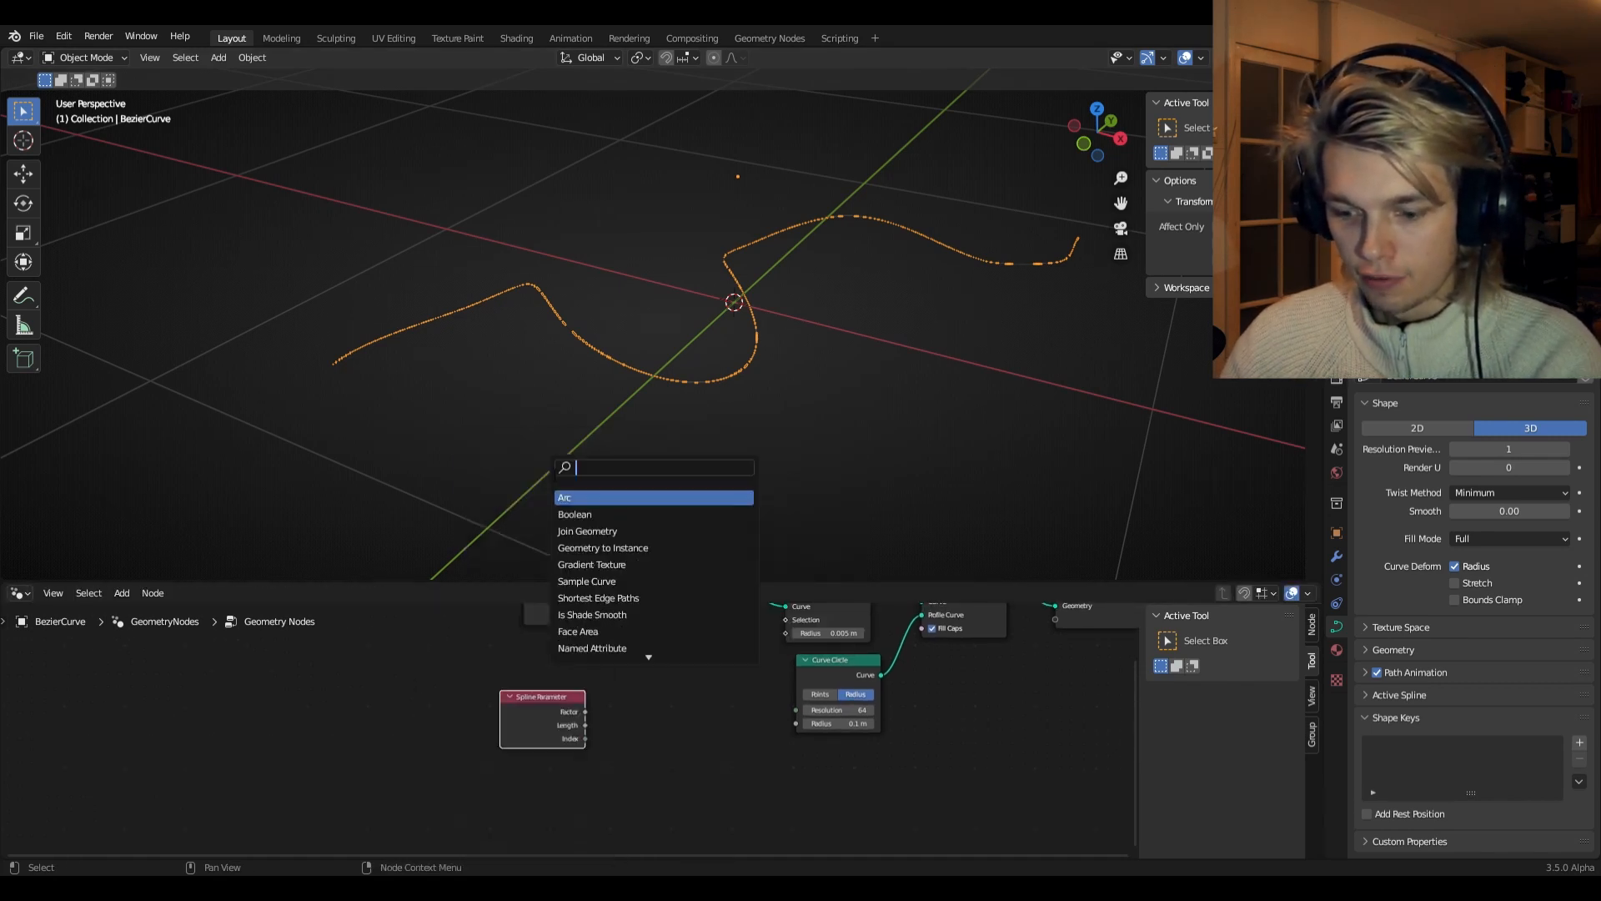
{"action": "type", "text": "float"}
{"action": "key", "text": "Return"}
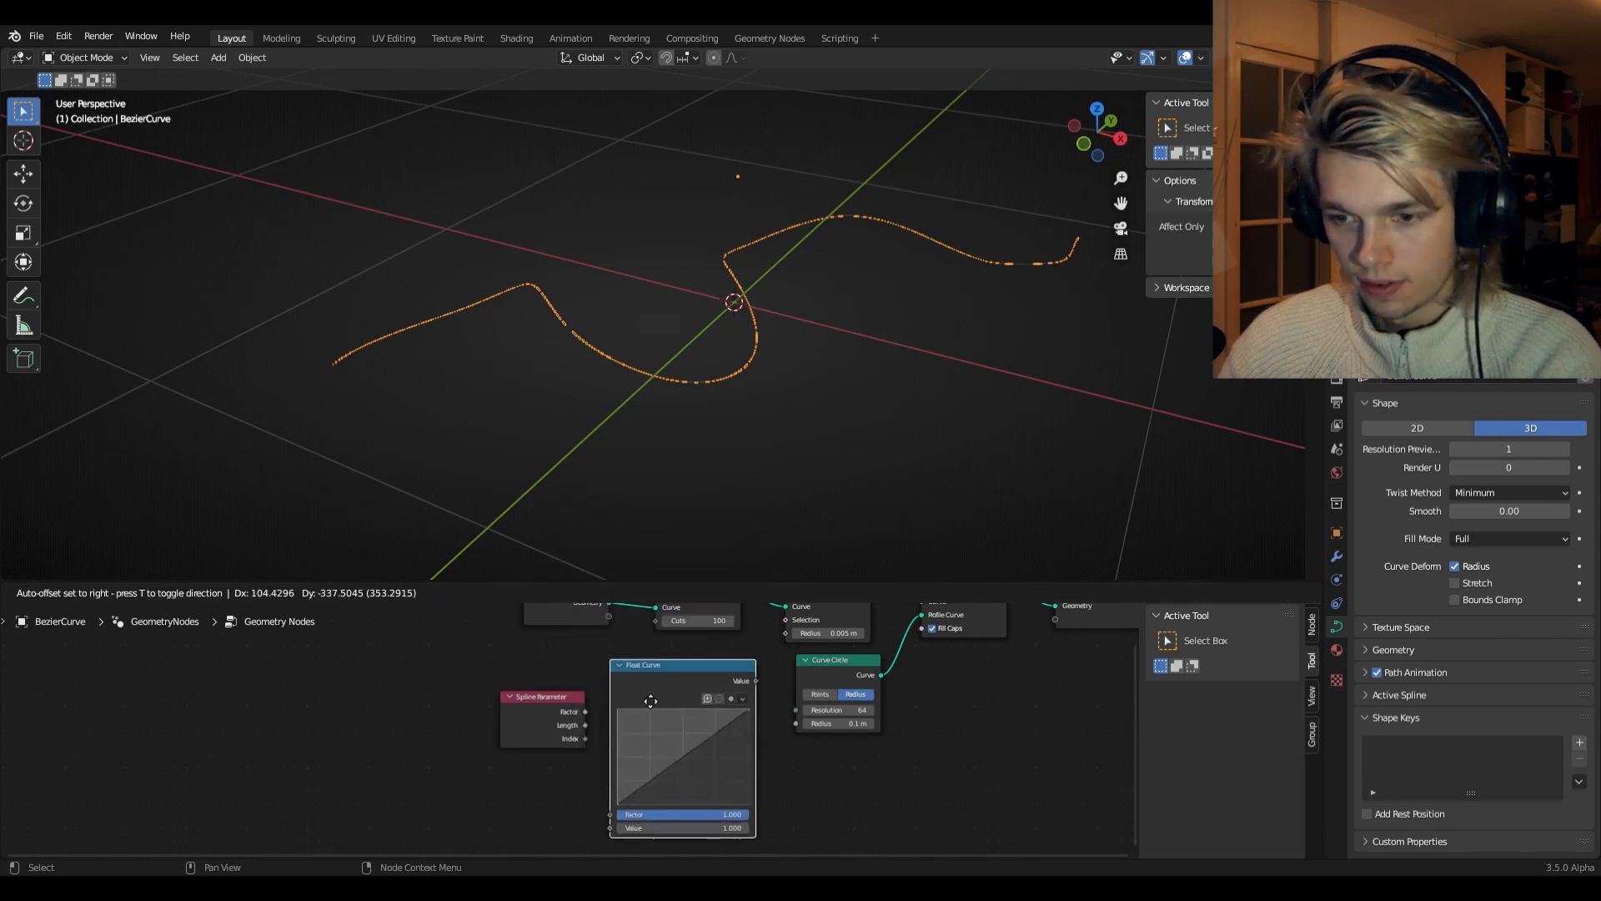
{"action": "left_click_drag", "start_coordinate": [587, 693], "coordinate": [639, 772]}
- Reposition the Float Curve node and connect its Value output to the Radius input of Set Curve Radius
{"action": "scroll", "coordinate": [514, 773], "scroll_direction": "up", "scroll_amount": 2}
{"action": "middle_click_drag", "start_coordinate": [869, 635], "coordinate": [737, 738]}
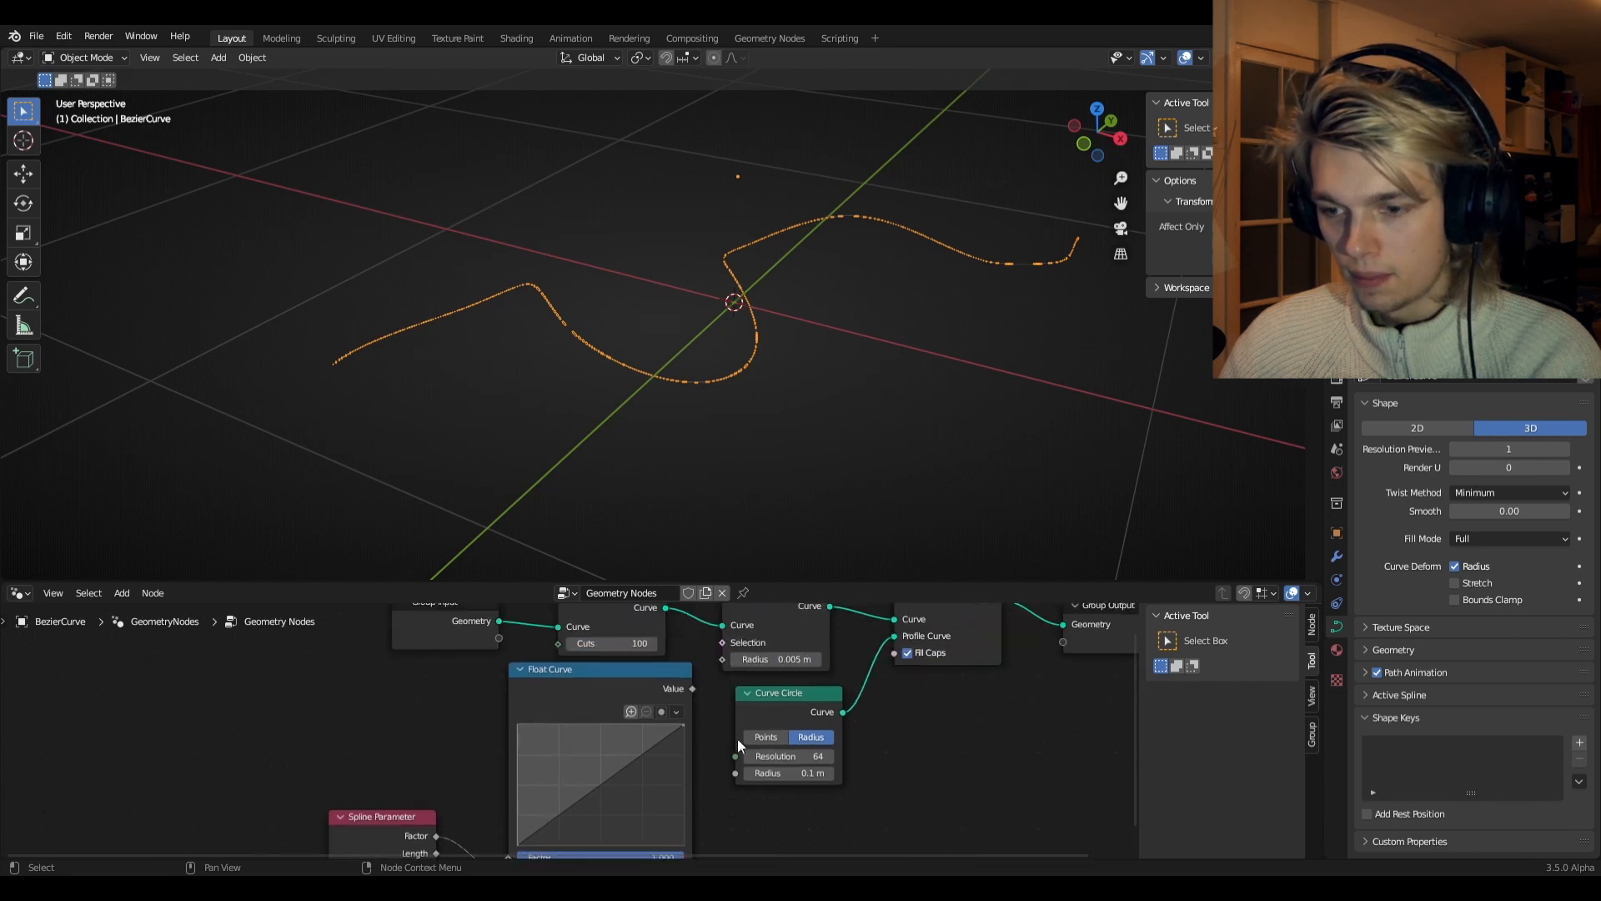
{"action": "left_click_drag", "start_coordinate": [645, 696], "coordinate": [587, 716]}
{"action": "middle_click_drag", "start_coordinate": [656, 774], "coordinate": [652, 738]}
{"action": "scroll", "coordinate": [669, 702], "scroll_direction": "down", "scroll_amount": 4}
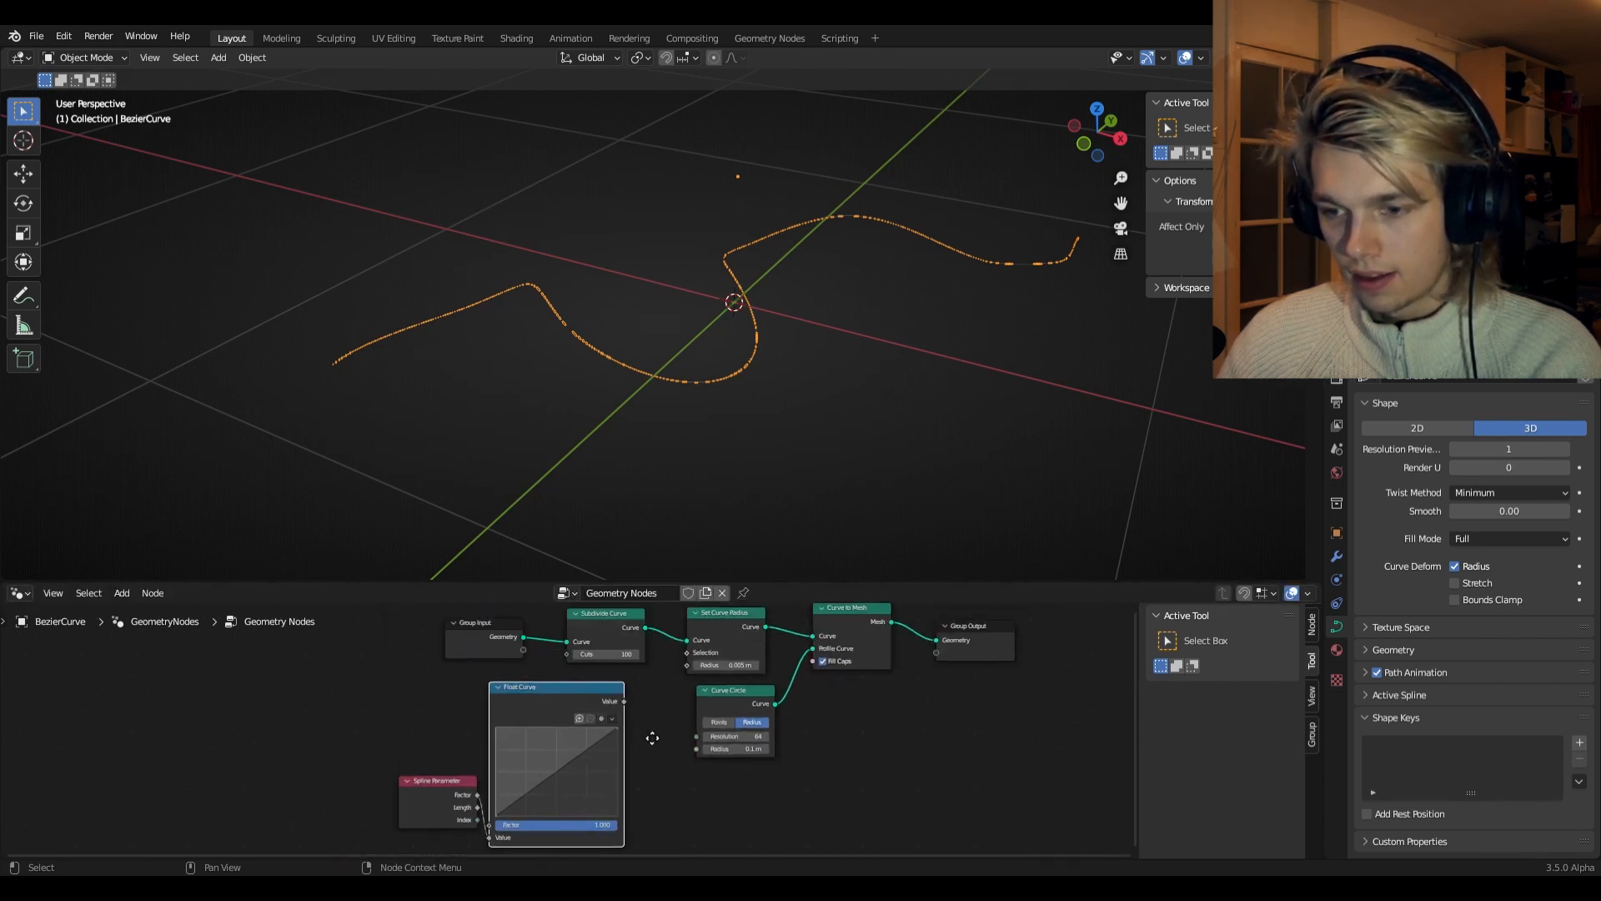
{"action": "left_click_drag", "start_coordinate": [623, 700], "coordinate": [693, 666]}
{"action": "middle_click_drag", "start_coordinate": [672, 726], "coordinate": [744, 673]}
{"action": "middle_click_drag", "start_coordinate": [850, 499], "coordinate": [791, 437]}
- Move the Spline Parameter node farther from the Float Curve node, leaving a wide gap between them
{"action": "left_click_drag", "start_coordinate": [496, 755], "coordinate": [476, 762]}
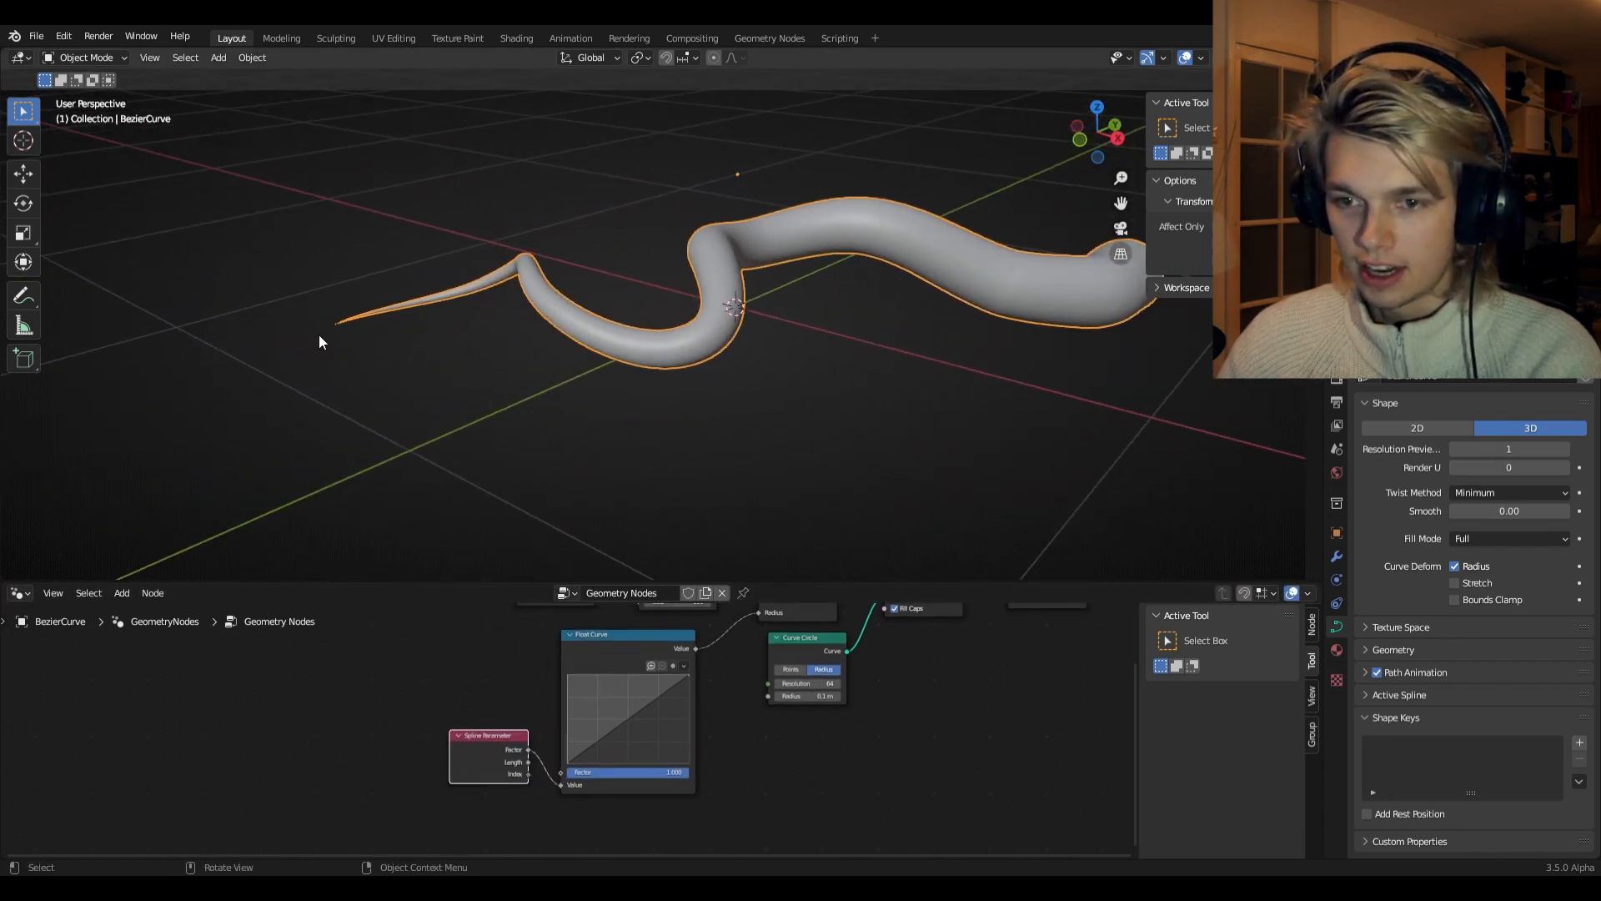
{"action": "middle_click_drag", "start_coordinate": [353, 306], "coordinate": [760, 429]}
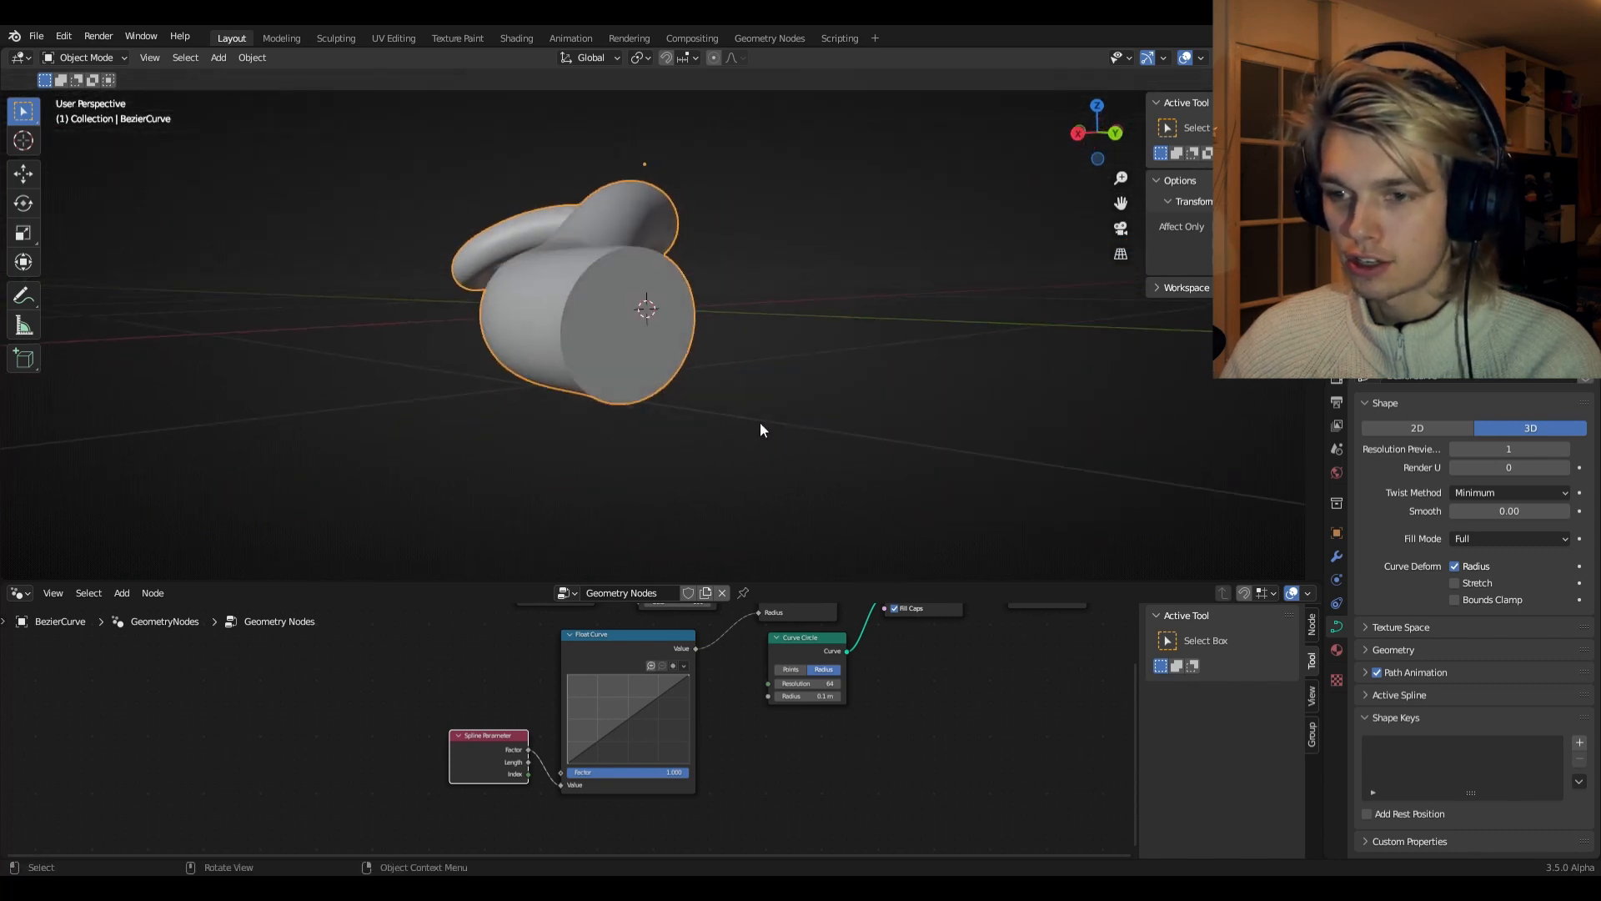
{"action": "middle_click_drag", "start_coordinate": [593, 341], "coordinate": [789, 392]}
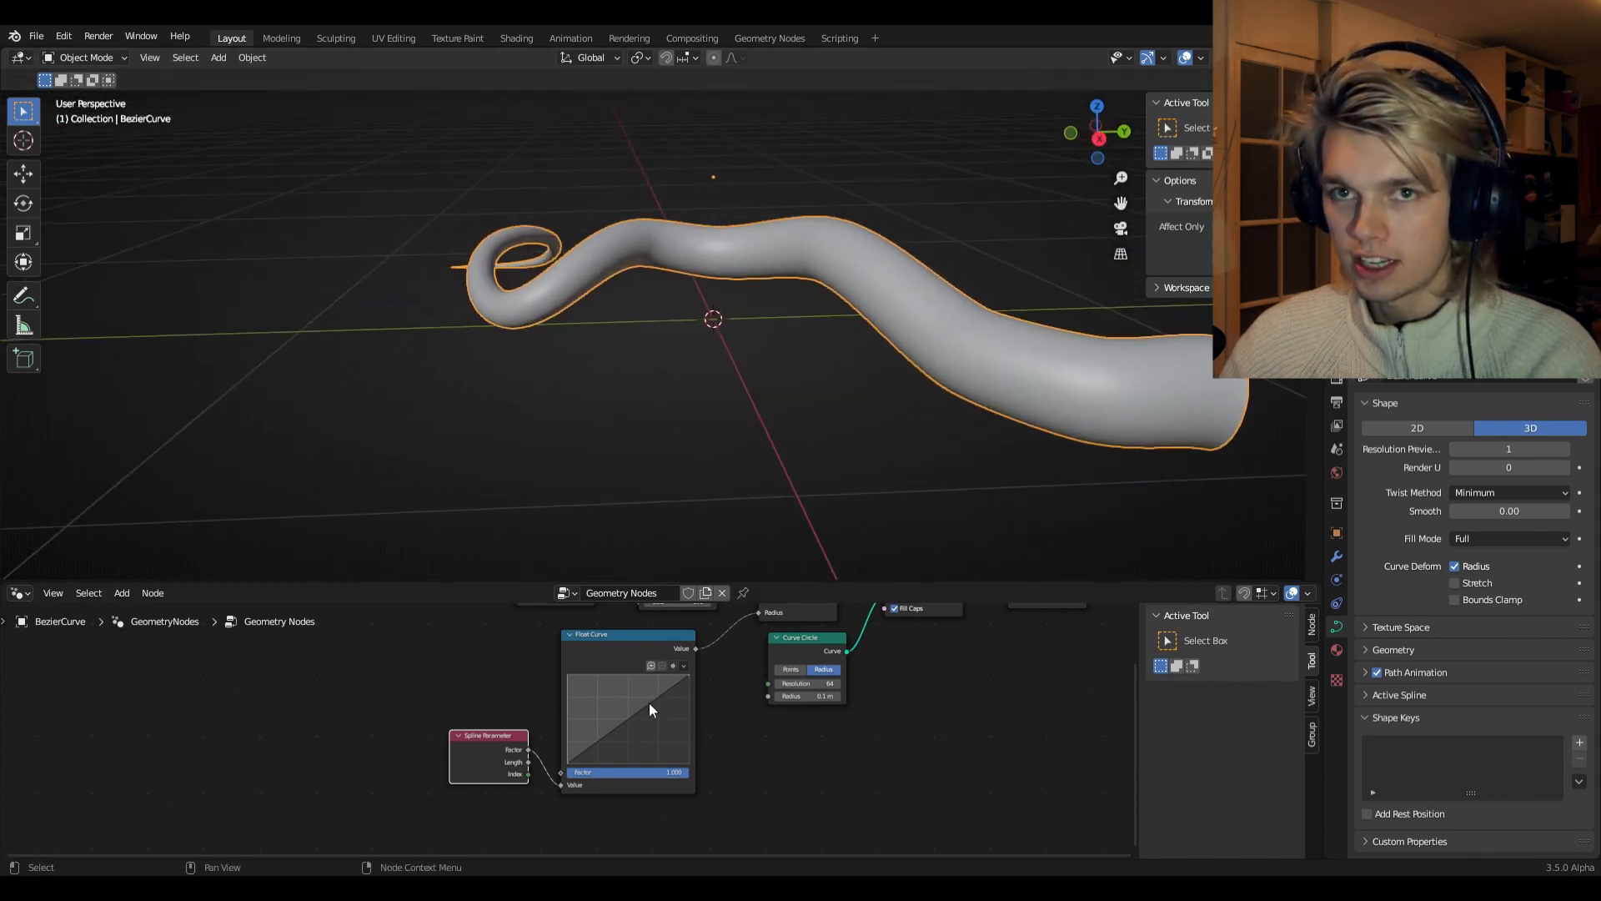
{"action": "middle_click_drag", "start_coordinate": [497, 691], "coordinate": [620, 702]}
{"action": "left_click_drag", "start_coordinate": [633, 747], "coordinate": [573, 748]}
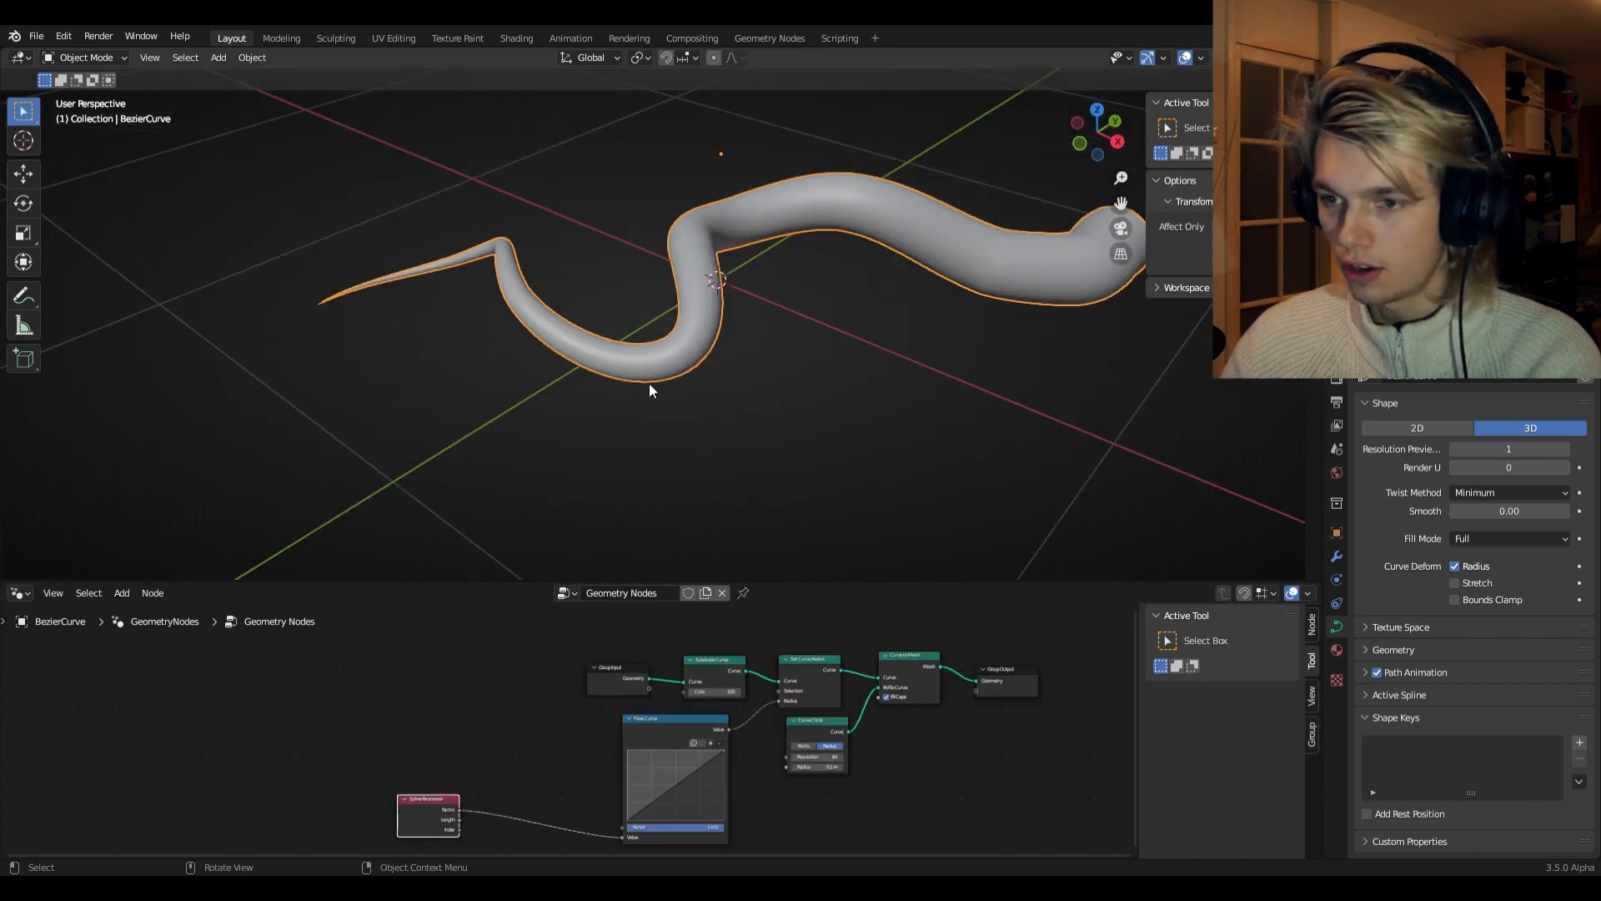
{"action": "middle_click_drag", "start_coordinate": [1083, 267], "coordinate": [639, 411]}
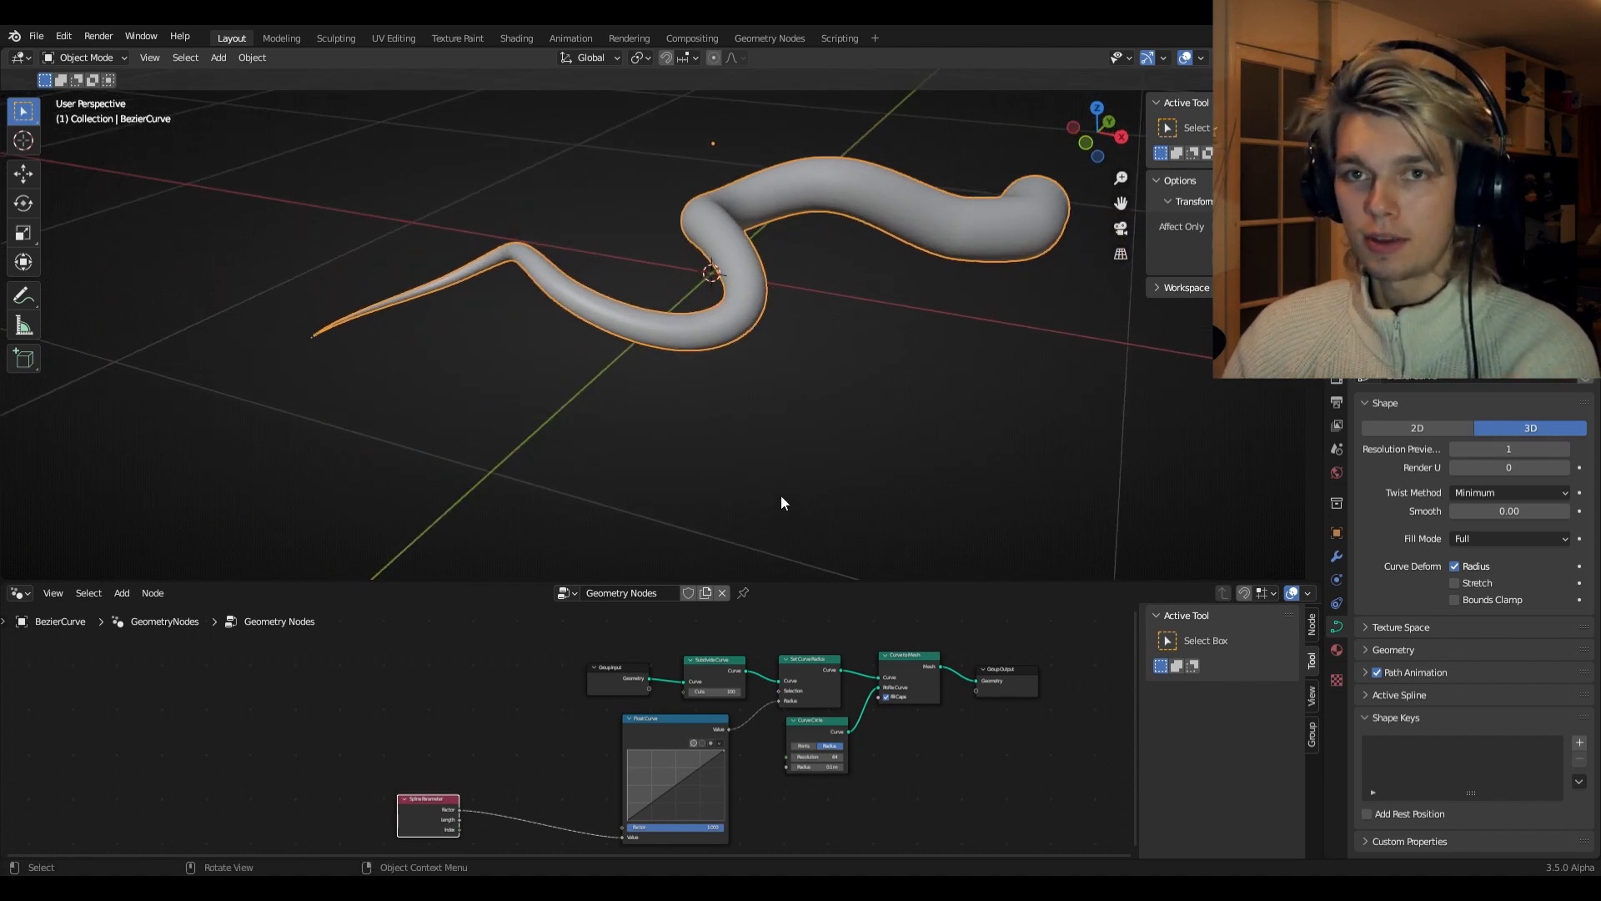
- Move the Group Input node aside and insert a Trim Curve node between it and Subdivide Curve
{"action": "middle_click_drag", "start_coordinate": [780, 493], "coordinate": [848, 393]}
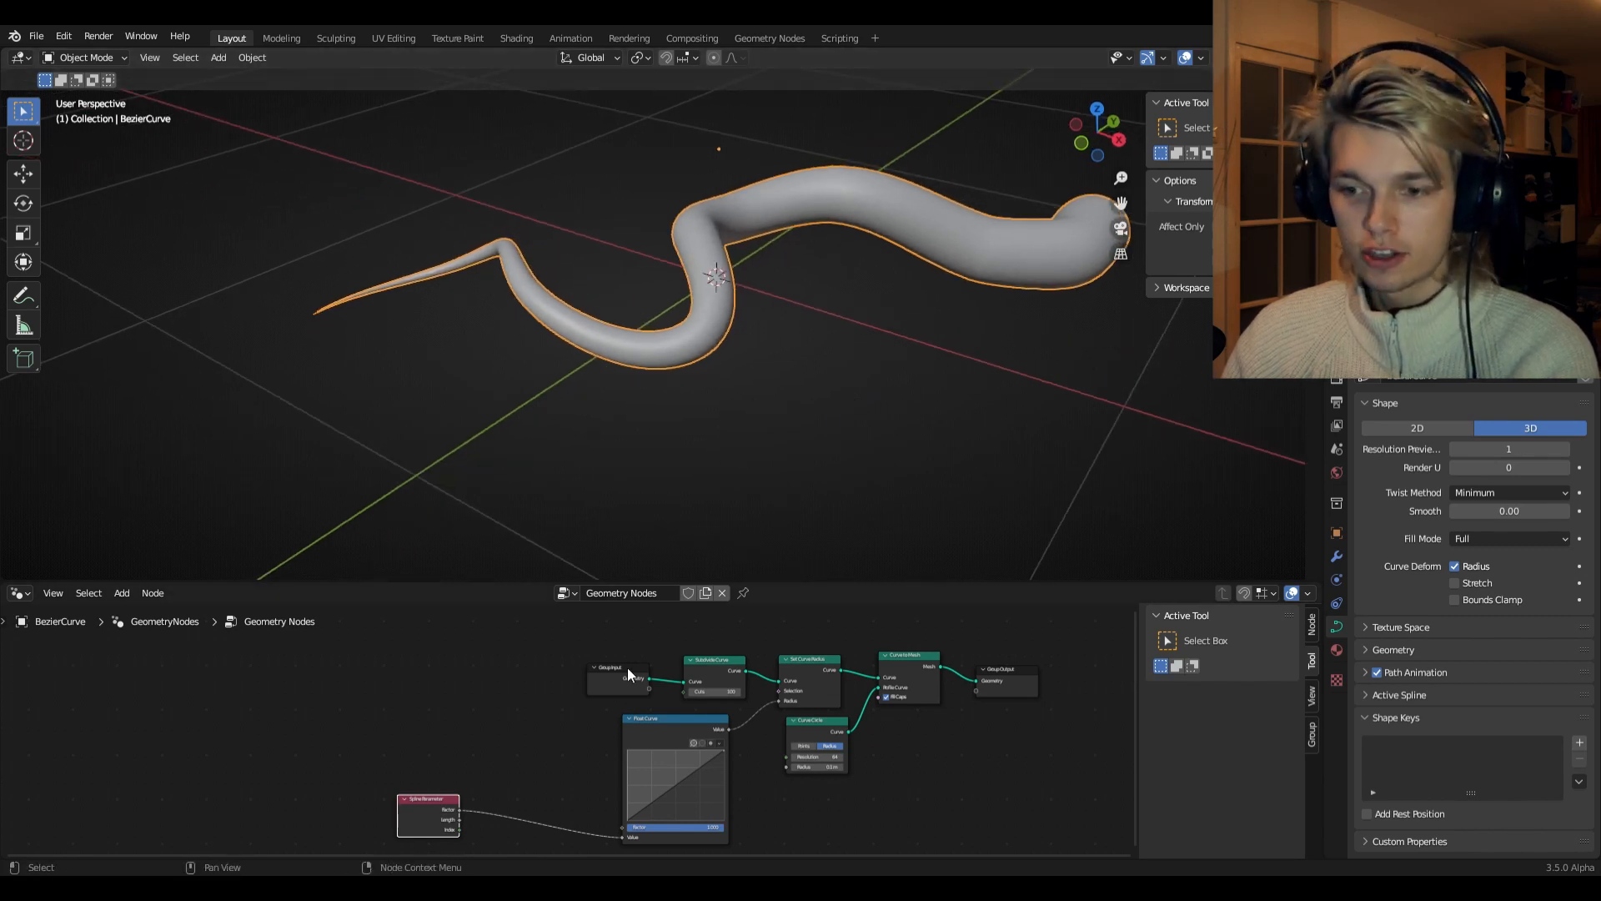
{"action": "left_click_drag", "start_coordinate": [618, 668], "coordinate": [542, 680]}
{"action": "key", "text": "shift+a"}
{"action": "type", "text": "trim"}
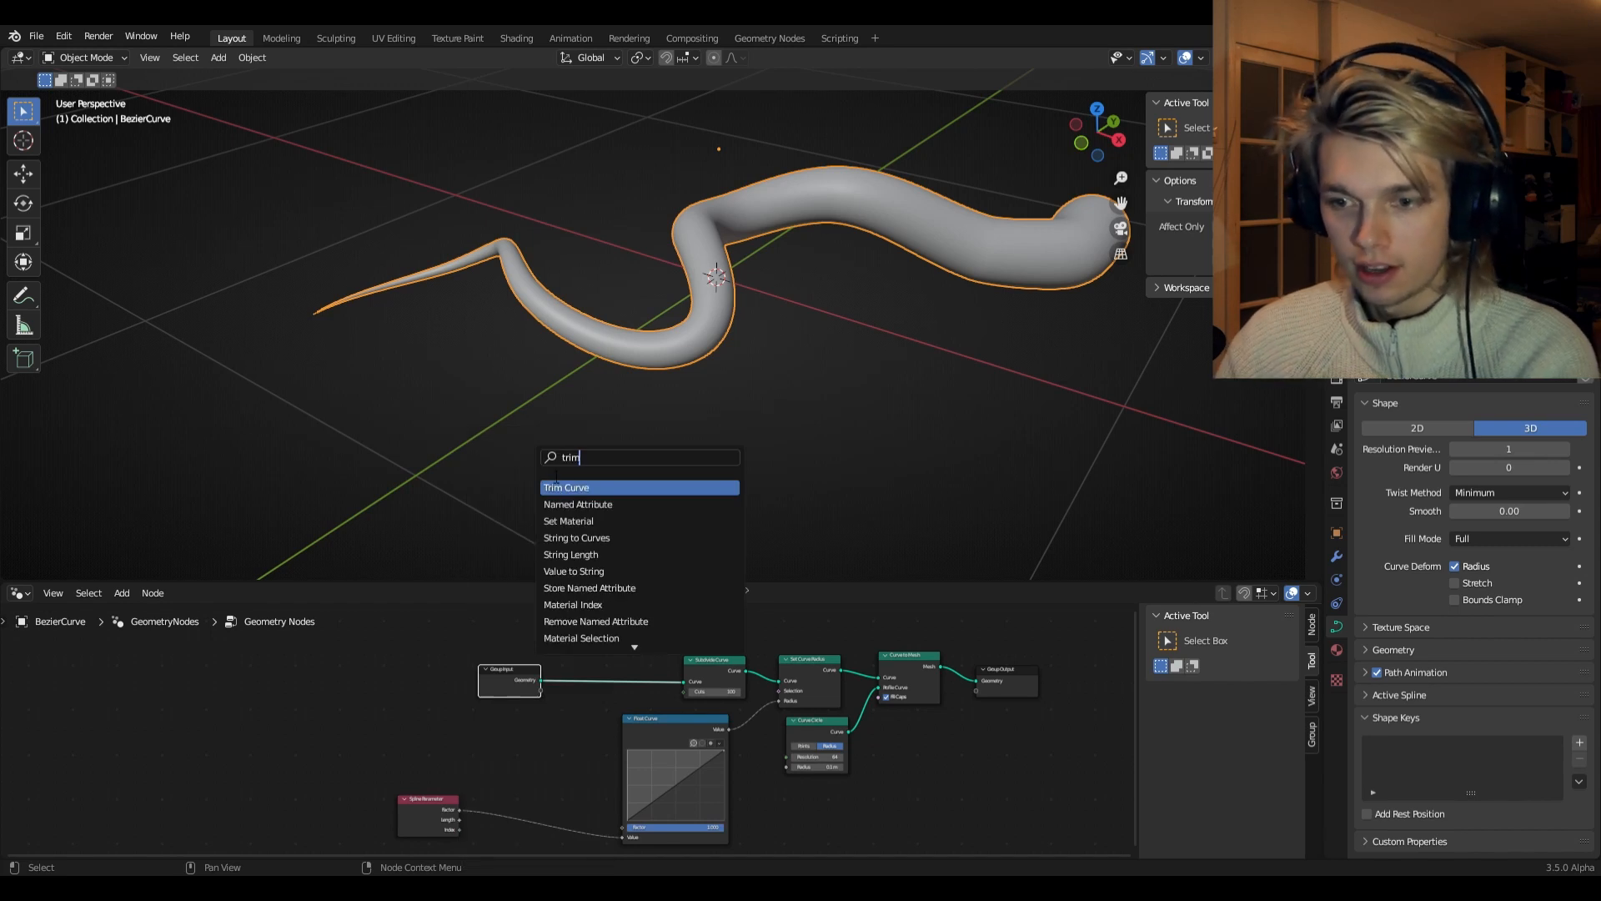
{"action": "key", "text": "Return"}
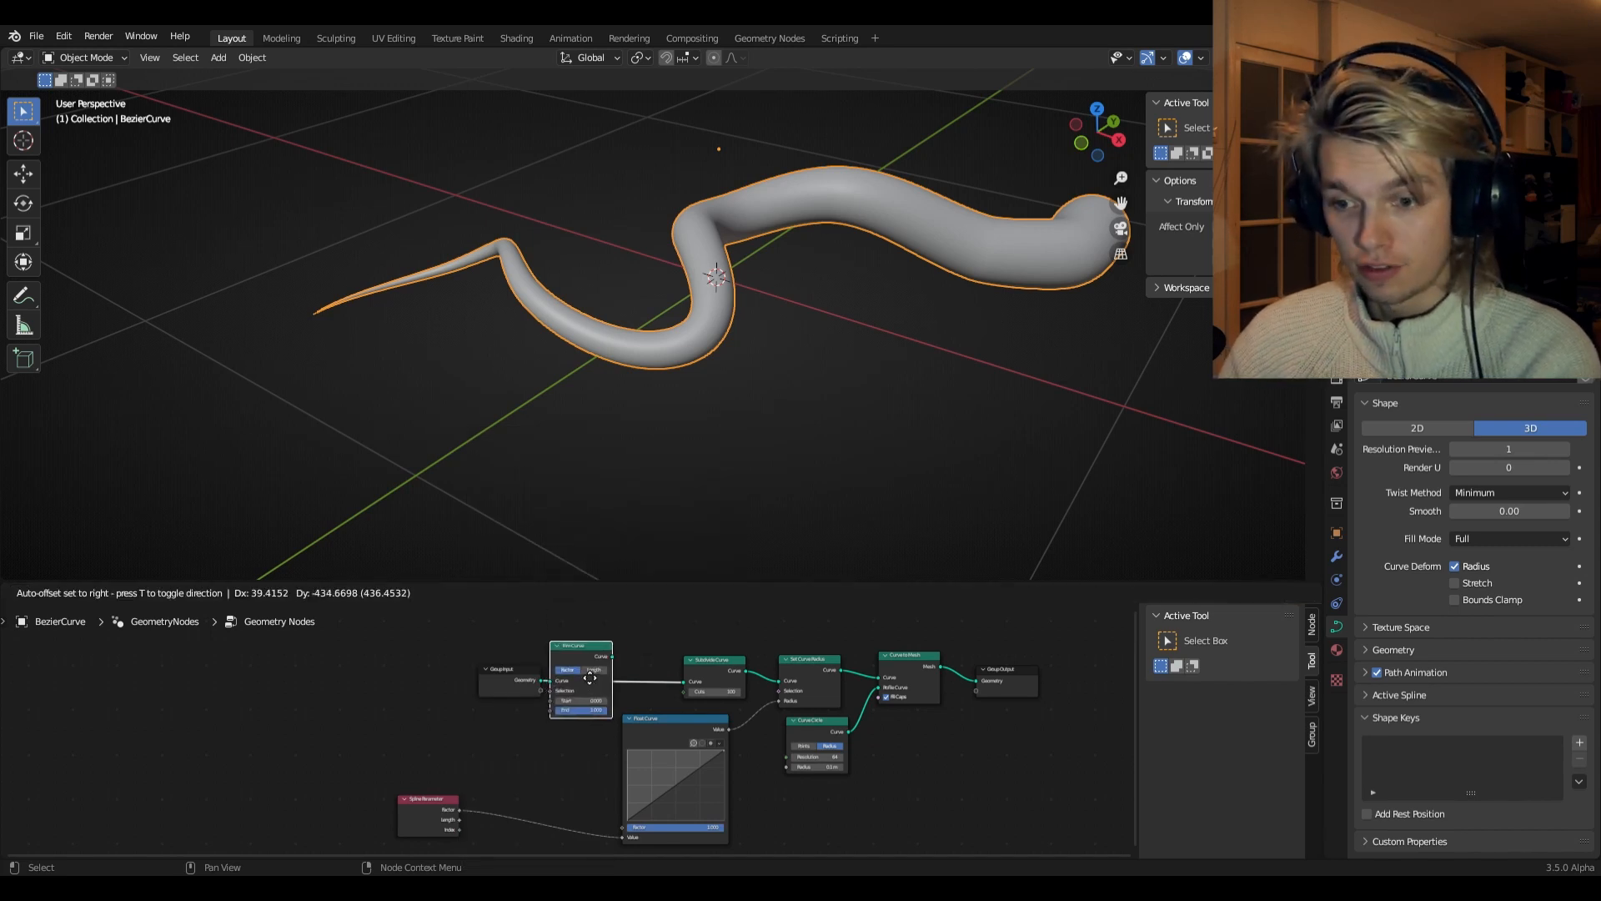
{"action": "left_click", "coordinate": [617, 671]}
- Switch the Trim Curve node to Length mode and set its End value to 2 m
{"action": "scroll", "coordinate": [617, 670], "scroll_direction": "up", "scroll_amount": 2}
{"action": "scroll", "coordinate": [683, 682], "scroll_direction": "up", "scroll_amount": 2}
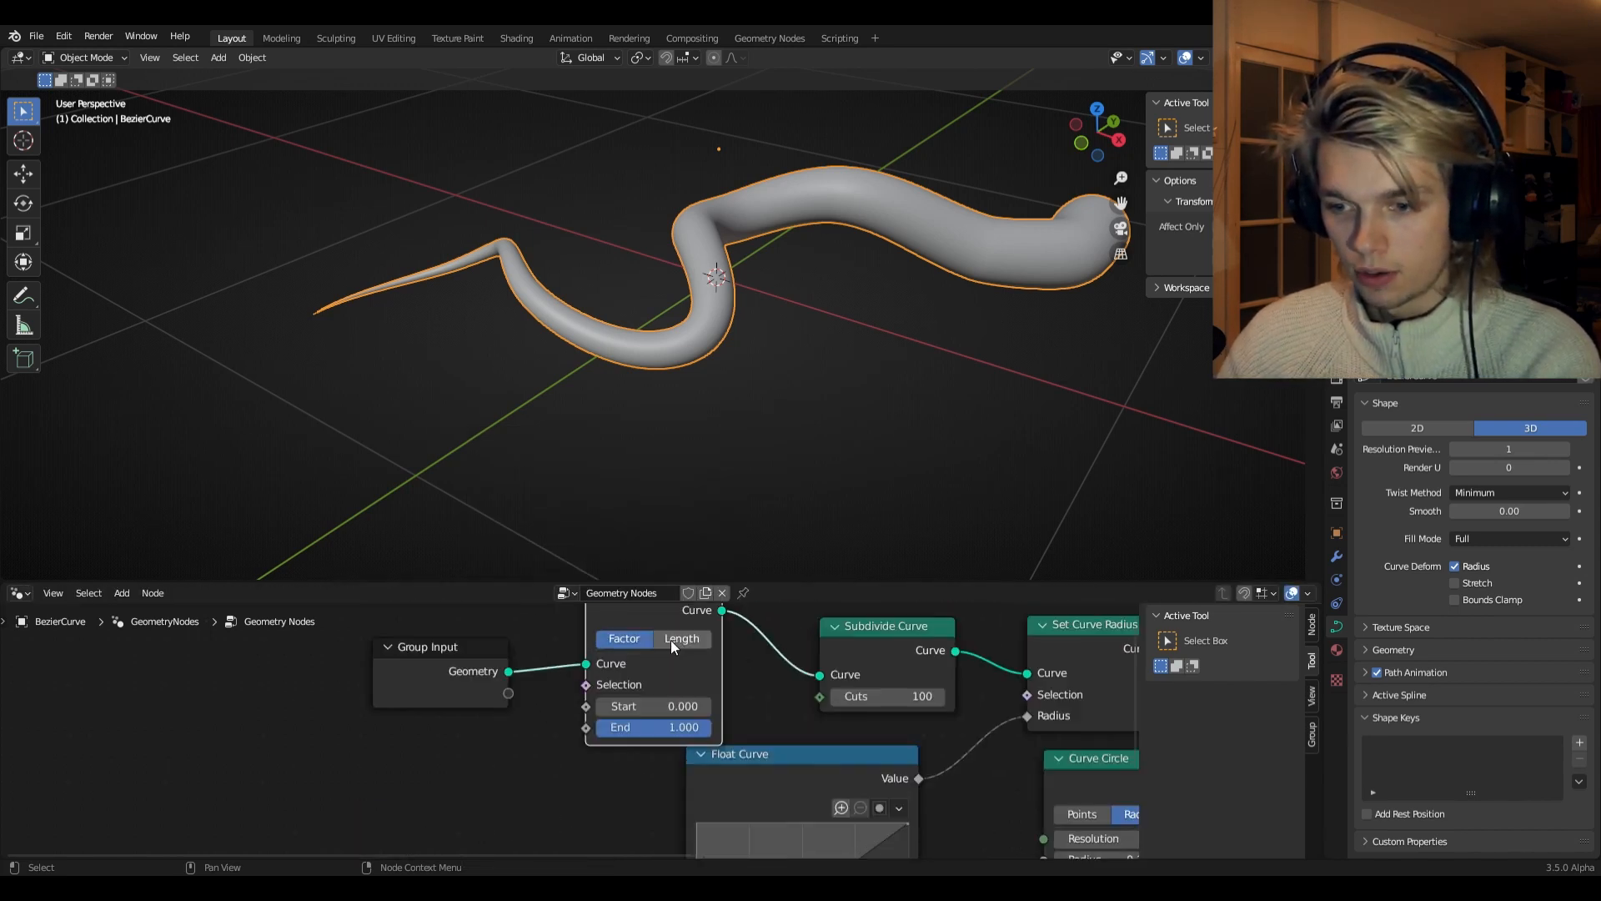
{"action": "left_click", "coordinate": [677, 639]}
{"action": "left_click", "coordinate": [655, 731]}
{"action": "type", "text": "2"}
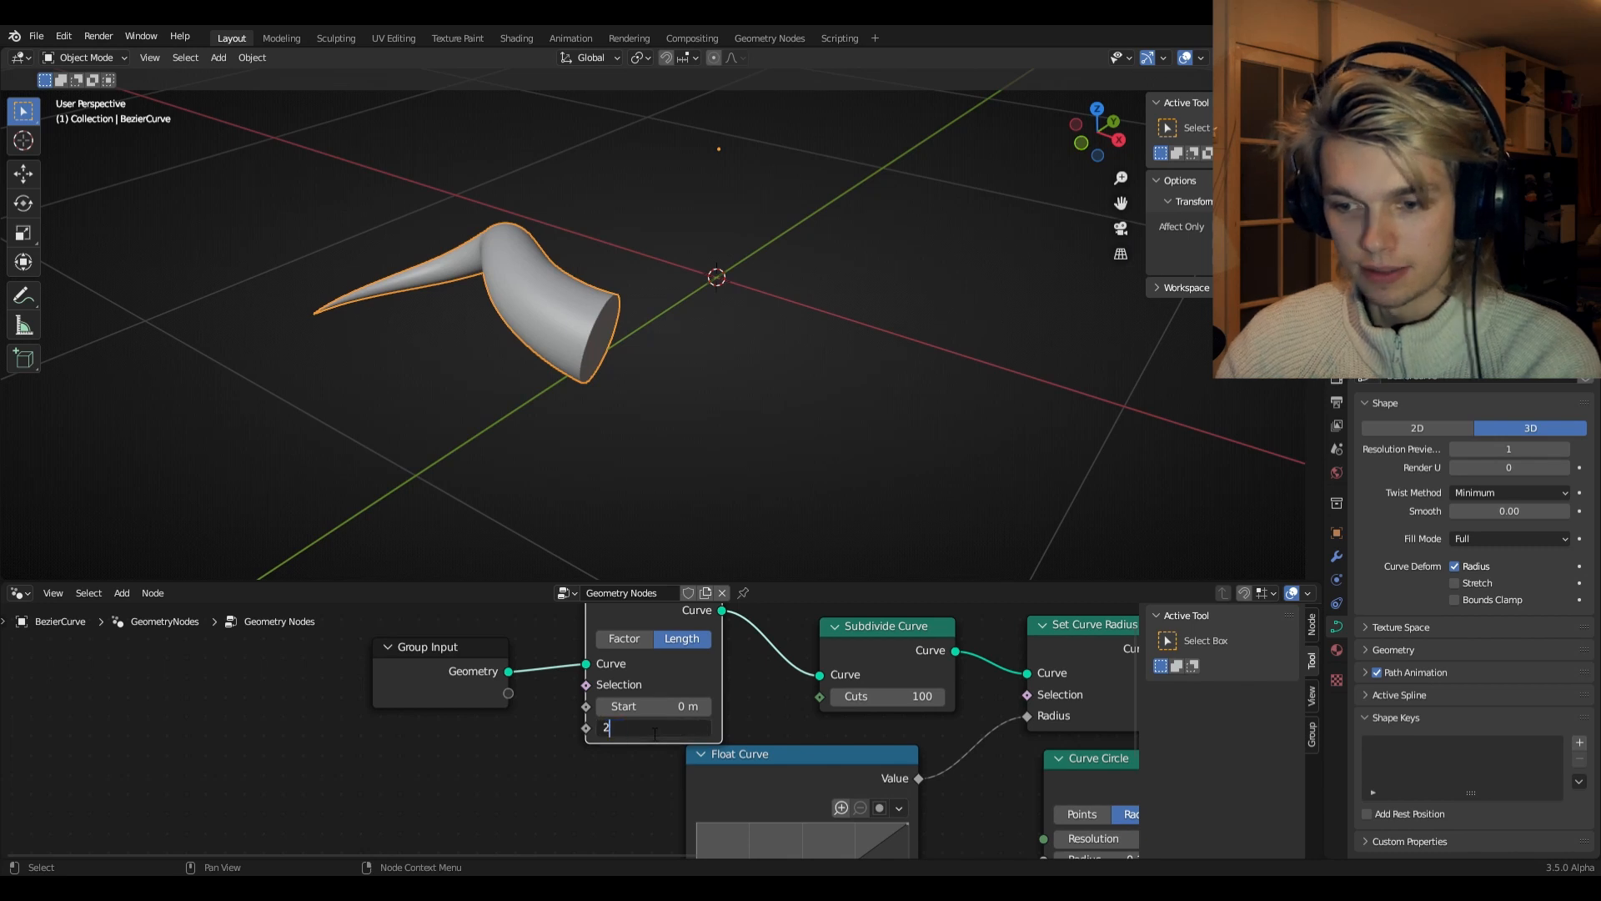
{"action": "key", "text": "Return"}
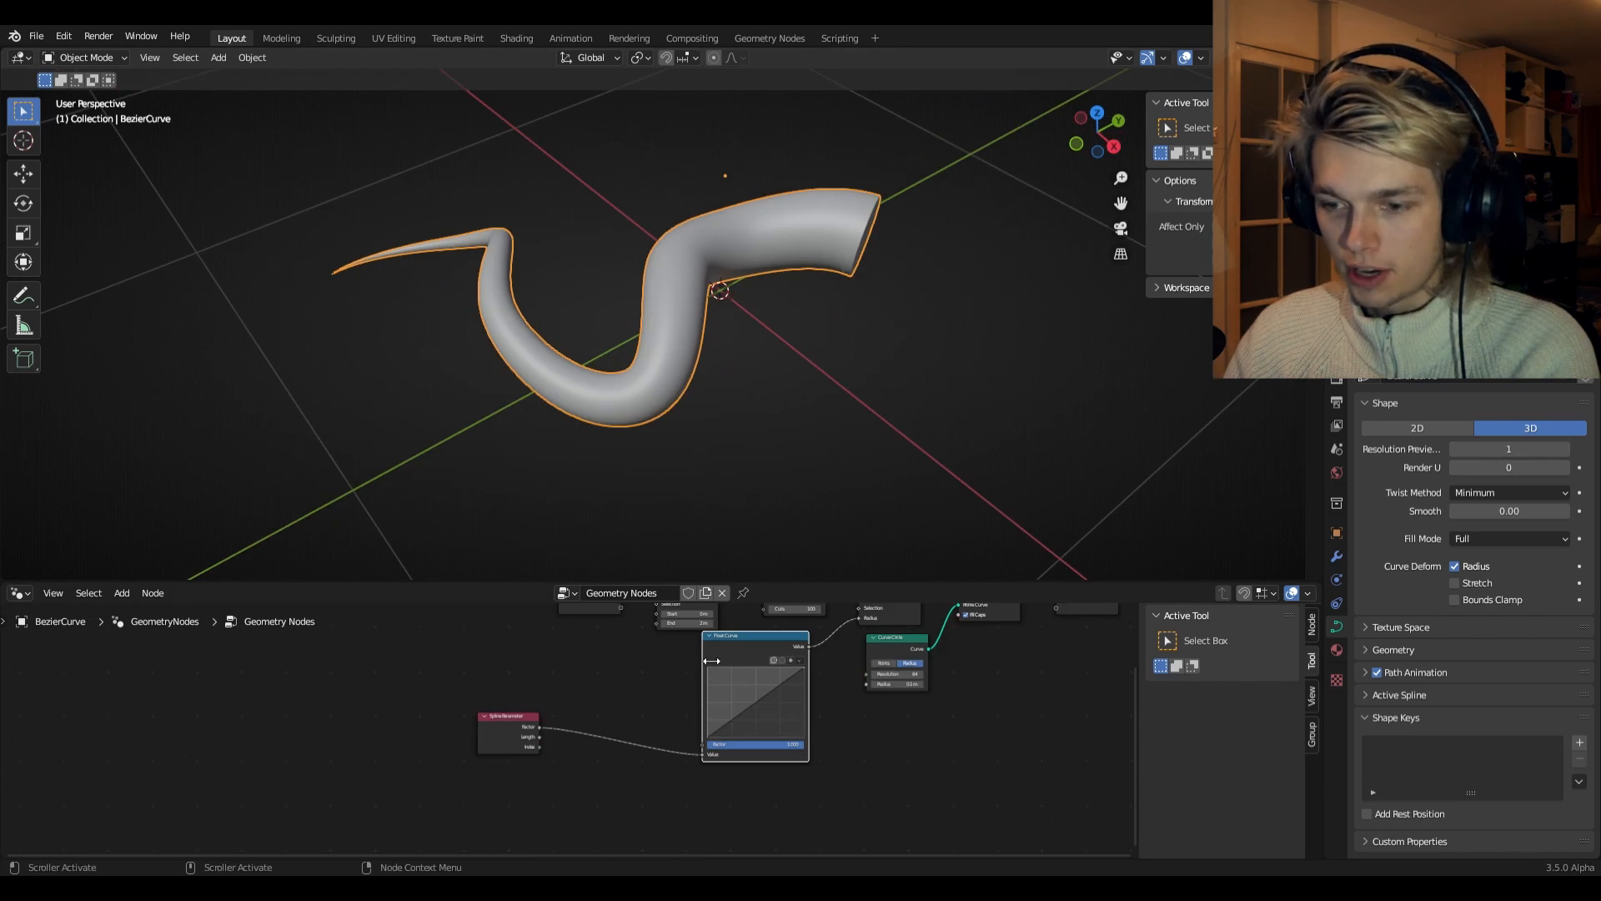
- Widen the Float Curve node considerably toward the Spline Parameter node to give its graph more editing room
{"action": "left_click_drag", "start_coordinate": [704, 657], "coordinate": [548, 677]}
{"action": "scroll", "coordinate": [726, 701], "scroll_direction": "up", "scroll_amount": 7}
{"action": "middle_click_drag", "start_coordinate": [983, 705], "coordinate": [915, 740]}
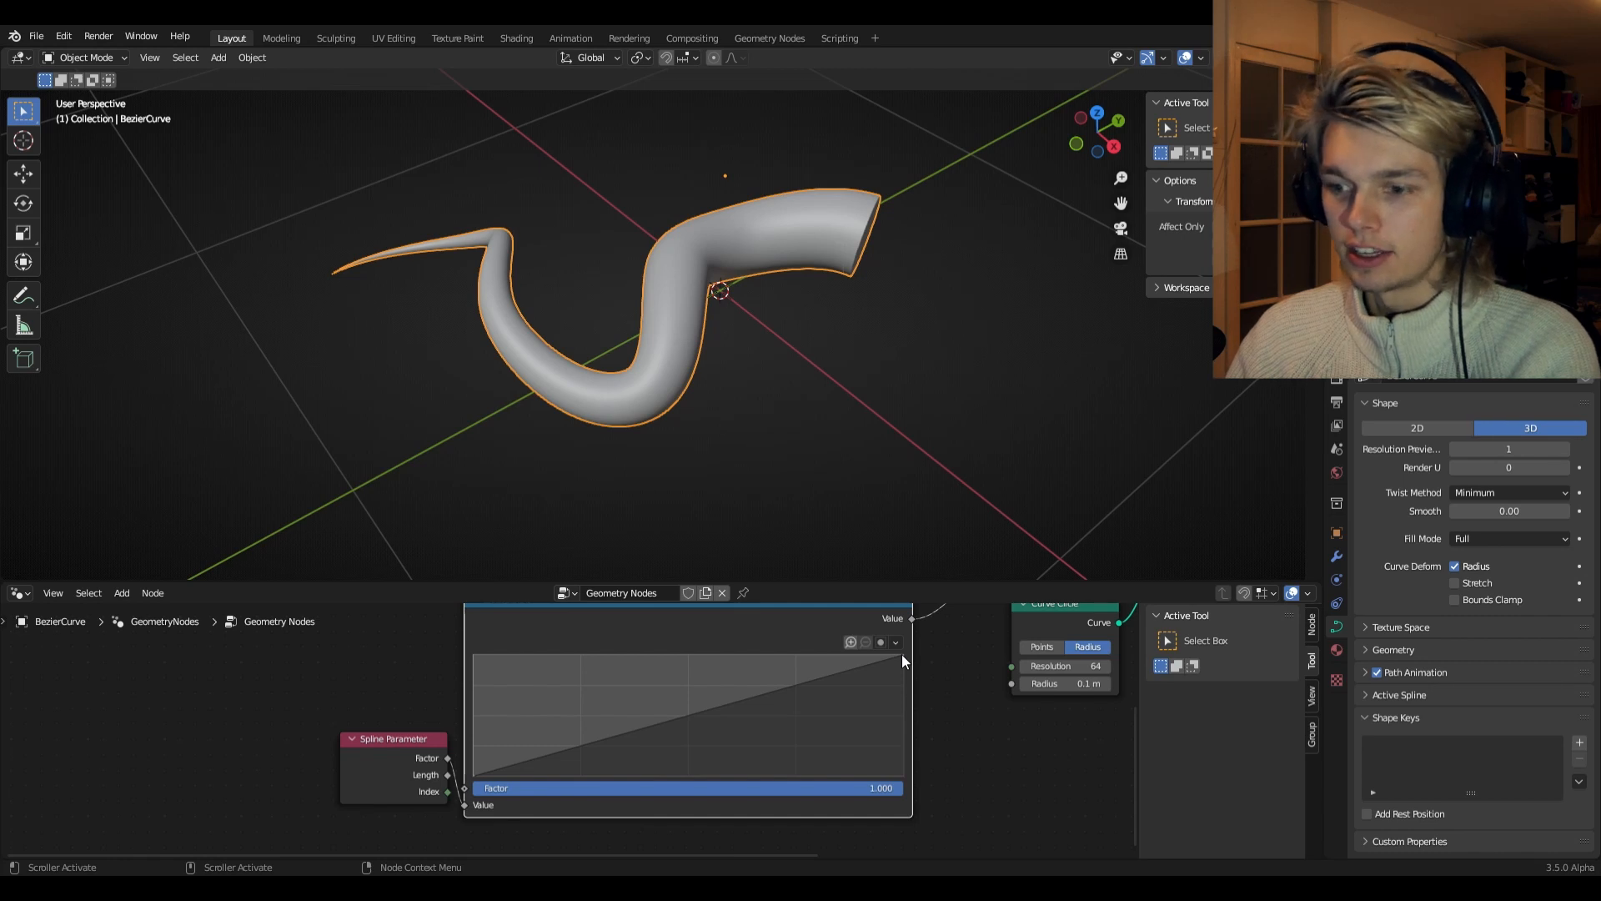
- Shape the Float Curve into a broad plateau with rounded drops at both ends, making the worm thick along its middle
{"action": "scroll", "coordinate": [834, 369], "scroll_direction": "up", "scroll_amount": 4}
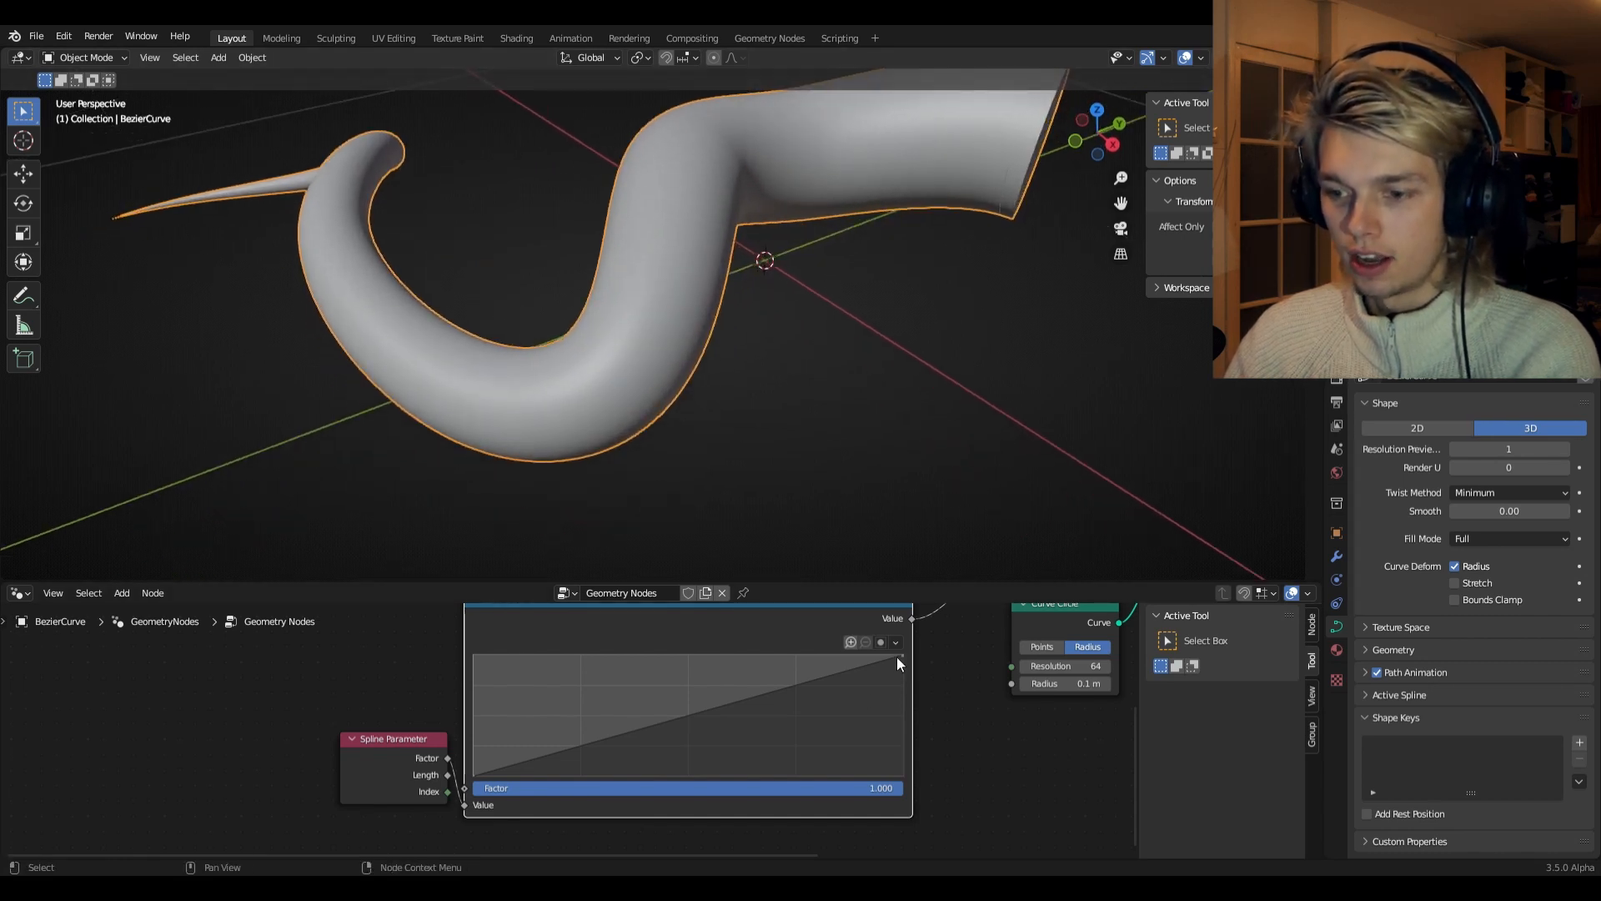
{"action": "left_click_drag", "start_coordinate": [897, 661], "coordinate": [861, 656]}
{"action": "left_click_drag", "start_coordinate": [583, 698], "coordinate": [559, 663]}
{"action": "middle_click_drag", "start_coordinate": [633, 542], "coordinate": [937, 379]}
{"action": "scroll", "coordinate": [894, 695], "scroll_direction": "down", "scroll_amount": 3}
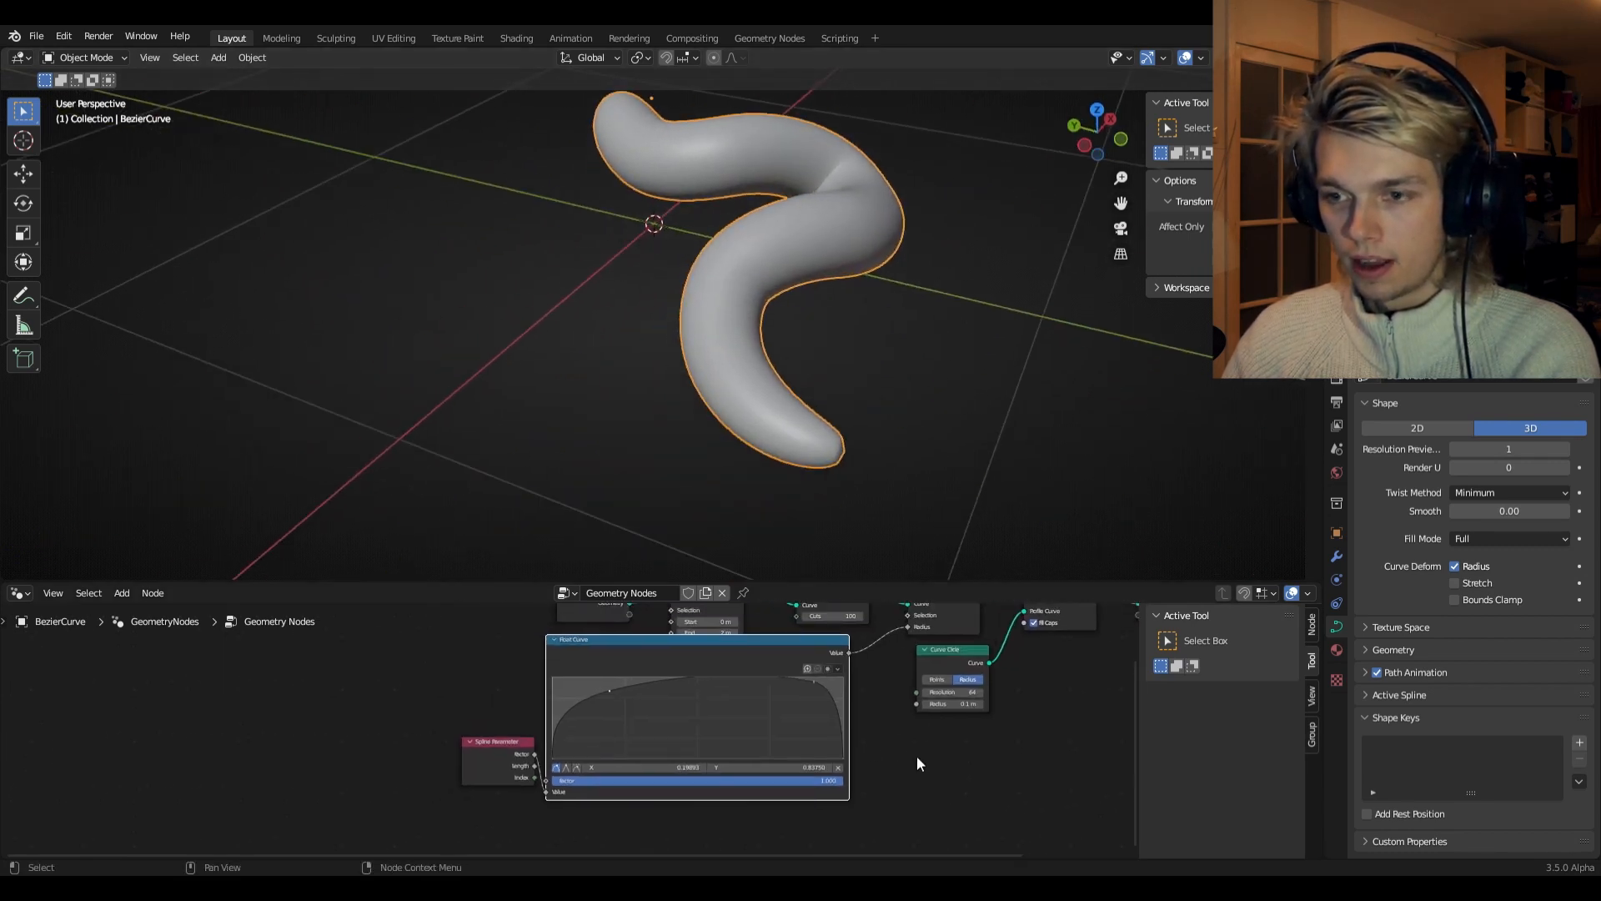
- Move the Float Curve and Spline Parameter nodes together, farther below the main node chain
{"action": "left_click_drag", "start_coordinate": [566, 652], "coordinate": [673, 718]}
{"action": "scroll", "coordinate": [684, 696], "scroll_direction": "down", "scroll_amount": 3}
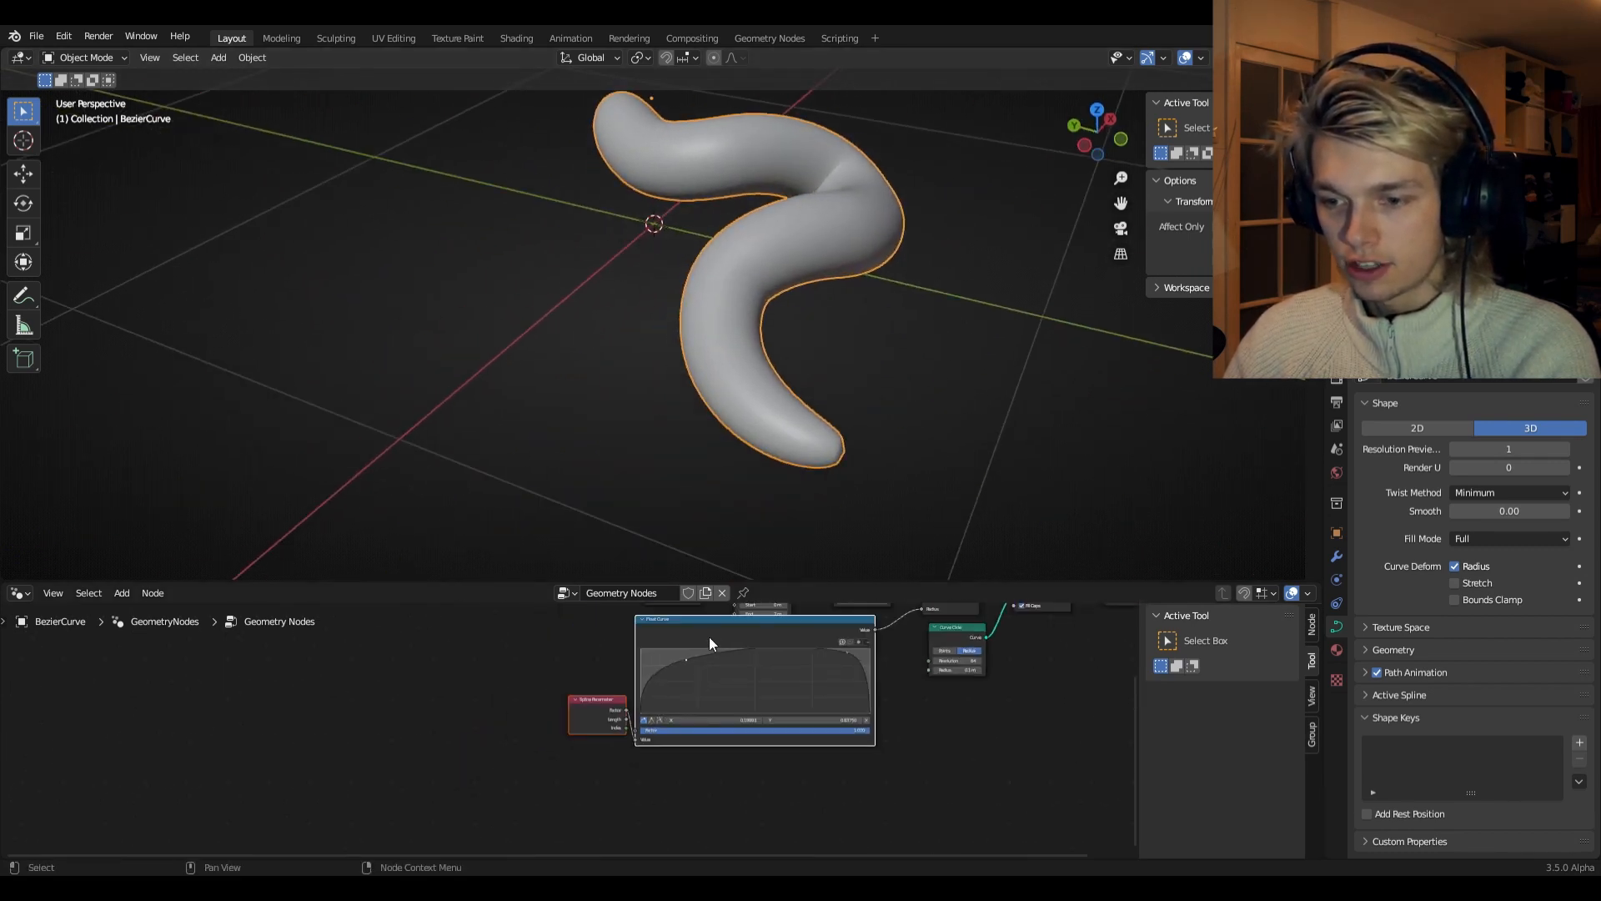
{"action": "left_click_drag", "start_coordinate": [708, 637], "coordinate": [615, 719]}
- Add a Math node on the link between Float Curve and Set Curve Radius and set its operation to Multiply
{"action": "key", "text": "shift+a"}
{"action": "left_click", "coordinate": [718, 462]}
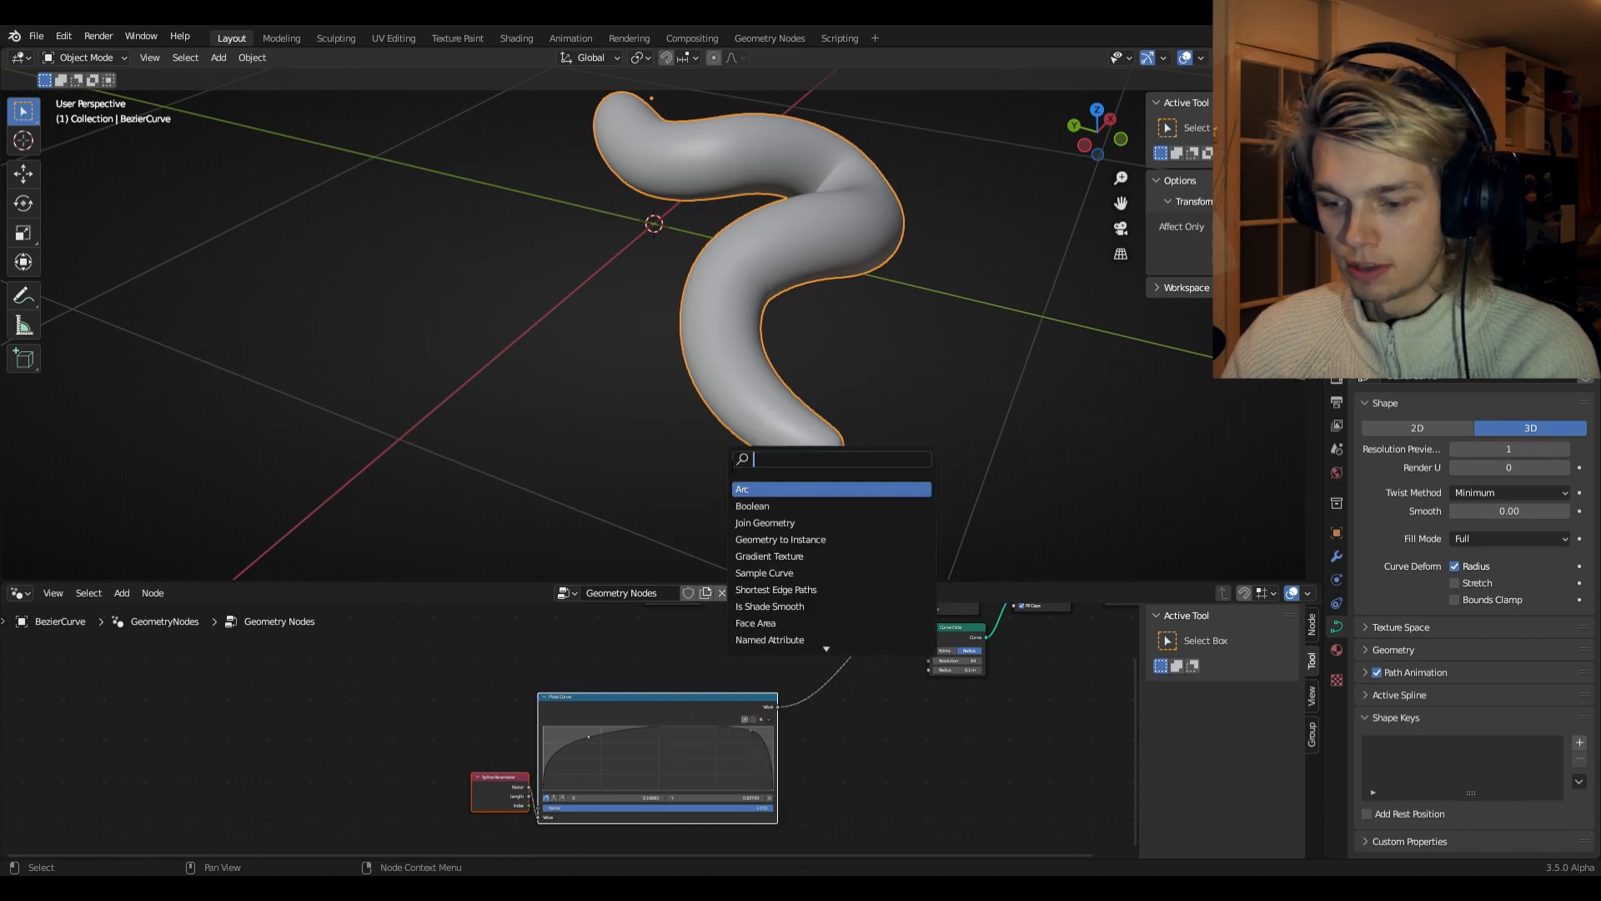
{"action": "type", "text": "mth"}
{"action": "key", "text": "Return"}
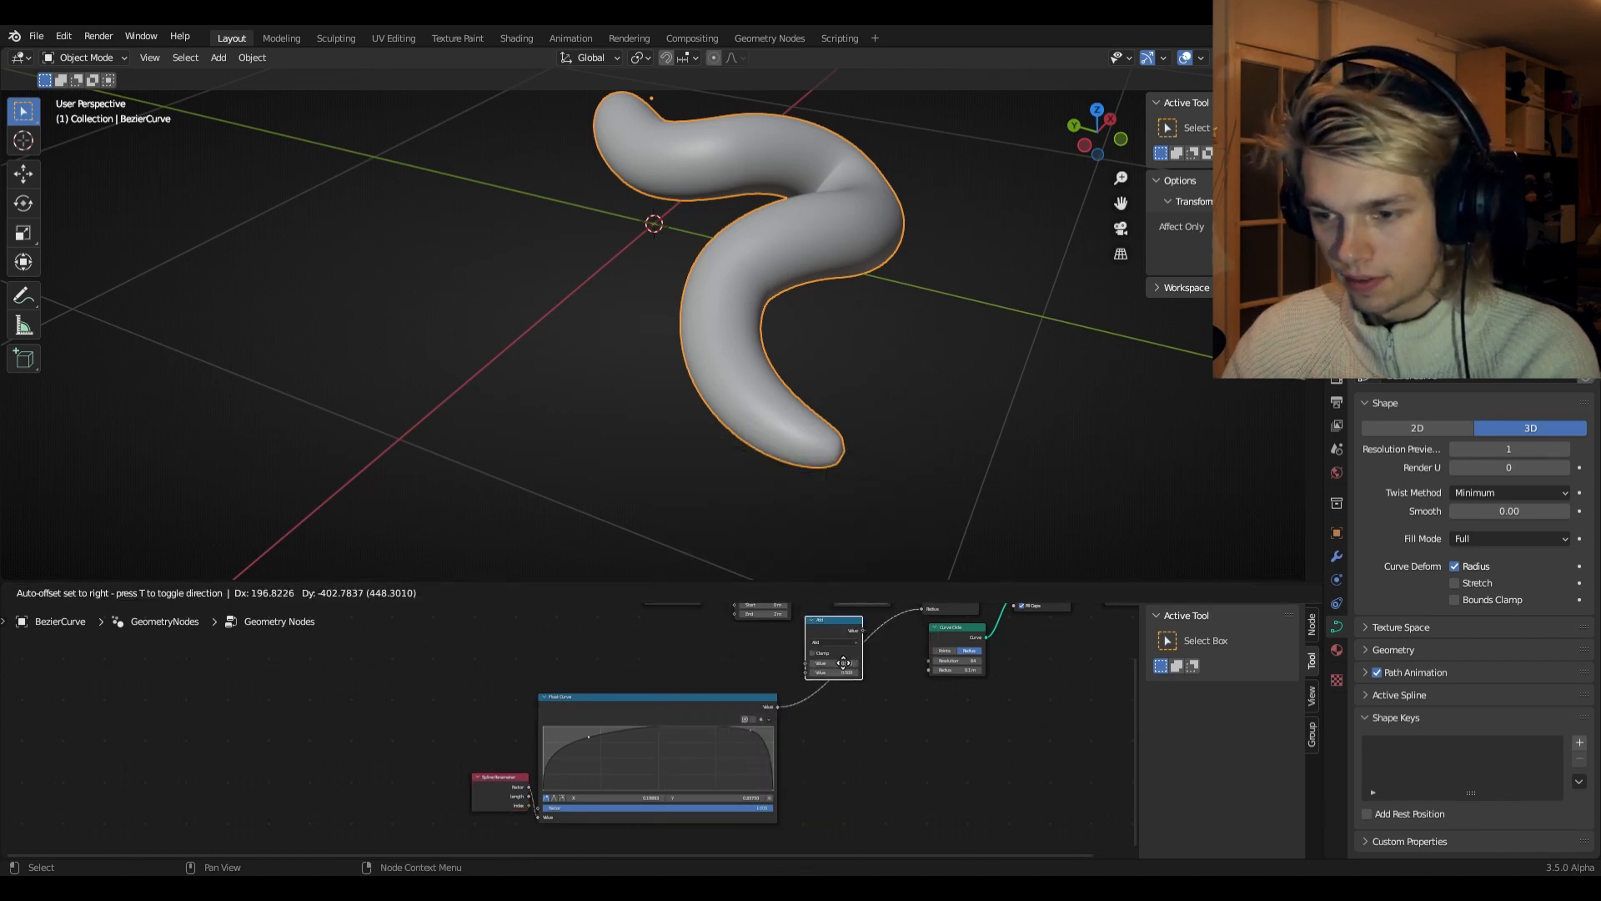
{"action": "left_click", "coordinate": [851, 652]}
{"action": "left_click", "coordinate": [849, 658]}
{"action": "left_click", "coordinate": [847, 697]}
- Set the Multiply node's second value to 0.400 and deselect the worm curve
{"action": "scroll", "coordinate": [878, 704], "scroll_direction": "up", "scroll_amount": 5}
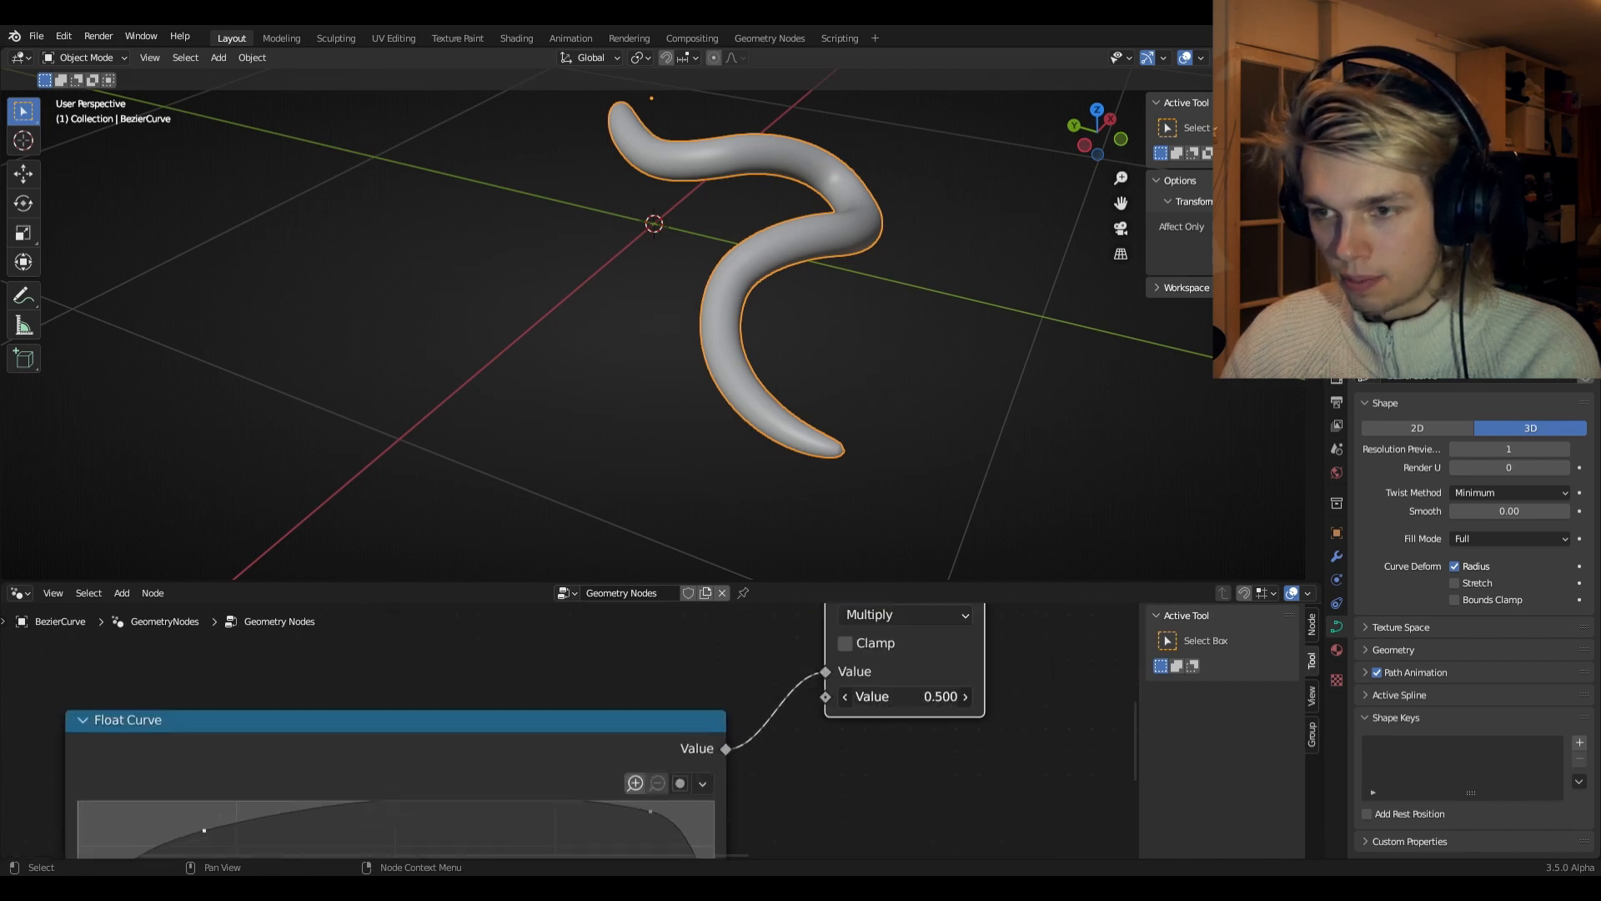
{"action": "mouse_move", "coordinate": [907, 696]}
{"action": "left_mouse_down"}
{"action": "mouse_move", "coordinate": [864, 696]}
{"action": "mouse_move", "coordinate": [909, 697]}
{"action": "left_mouse_up"}
{"action": "middle_click_drag", "start_coordinate": [801, 384], "coordinate": [471, 362]}
{"action": "scroll", "coordinate": [755, 340], "scroll_direction": "up", "scroll_amount": 4}
{"action": "left_click", "coordinate": [834, 299]}
- Slightly lower the Float Curve's shoulder near factor 1 and add two control points along its steep end
{"action": "middle_click_drag", "start_coordinate": [836, 298], "coordinate": [723, 544]}
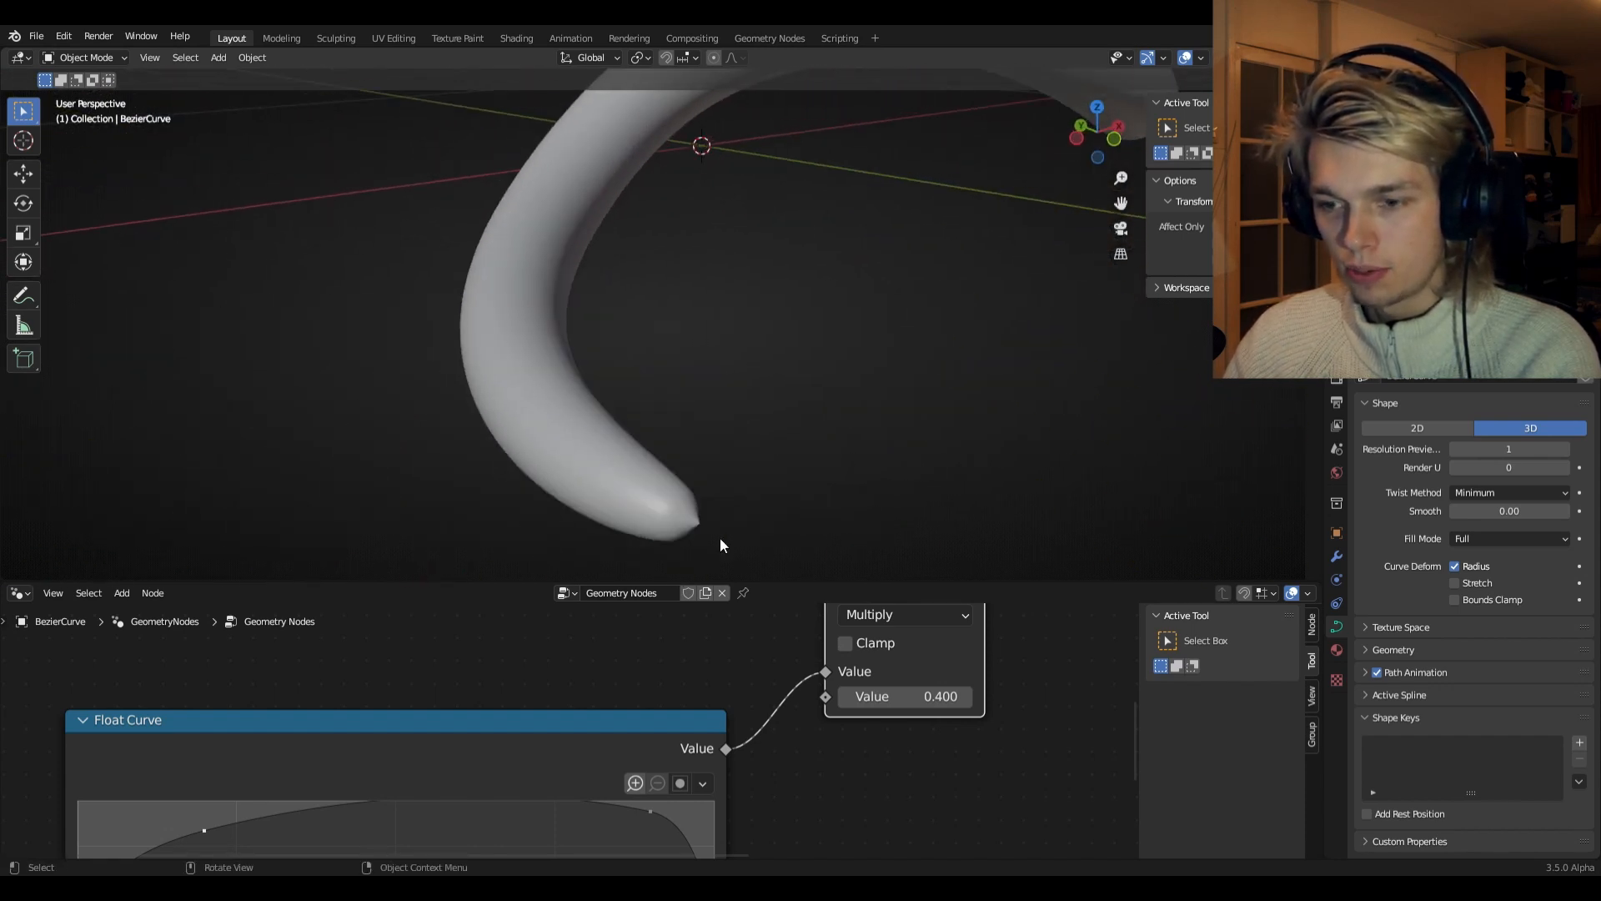
{"action": "middle_click_drag", "start_coordinate": [651, 611], "coordinate": [708, 588]}
{"action": "middle_click_drag", "start_coordinate": [763, 438], "coordinate": [632, 458]}
{"action": "middle_click_drag", "start_coordinate": [726, 409], "coordinate": [602, 413]}
{"action": "middle_click_drag", "start_coordinate": [725, 783], "coordinate": [749, 672]}
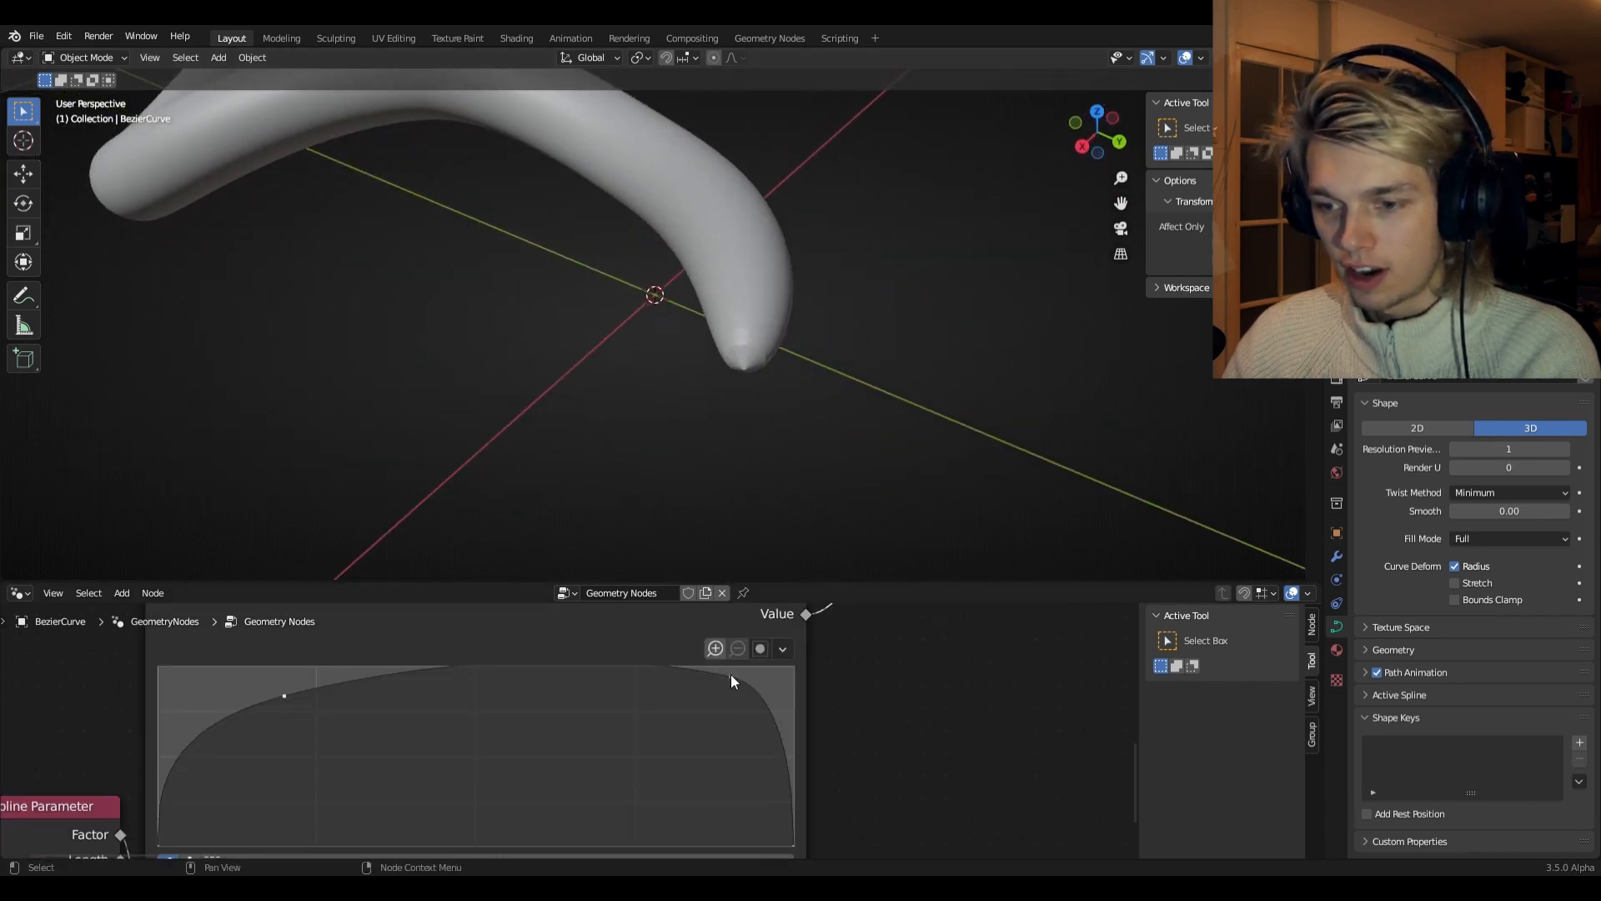
{"action": "mouse_move", "coordinate": [731, 674]}
{"action": "left_mouse_down"}
{"action": "mouse_move", "coordinate": [729, 692]}
{"action": "mouse_move", "coordinate": [740, 683]}
{"action": "left_mouse_up"}
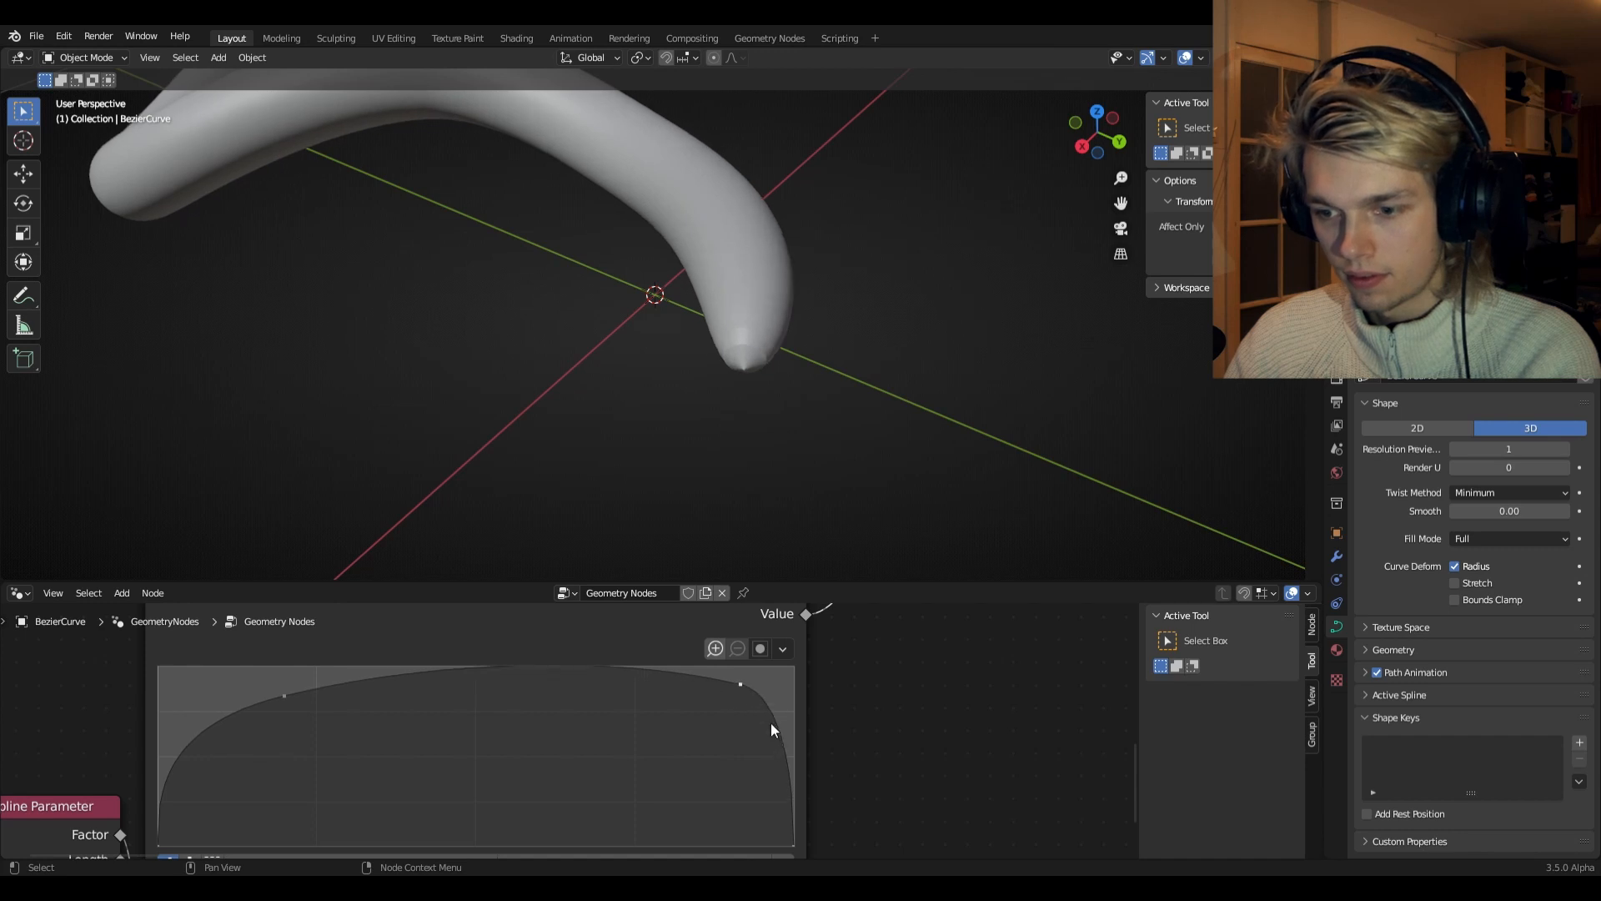
{"action": "left_click_drag", "start_coordinate": [785, 741], "coordinate": [787, 745]}
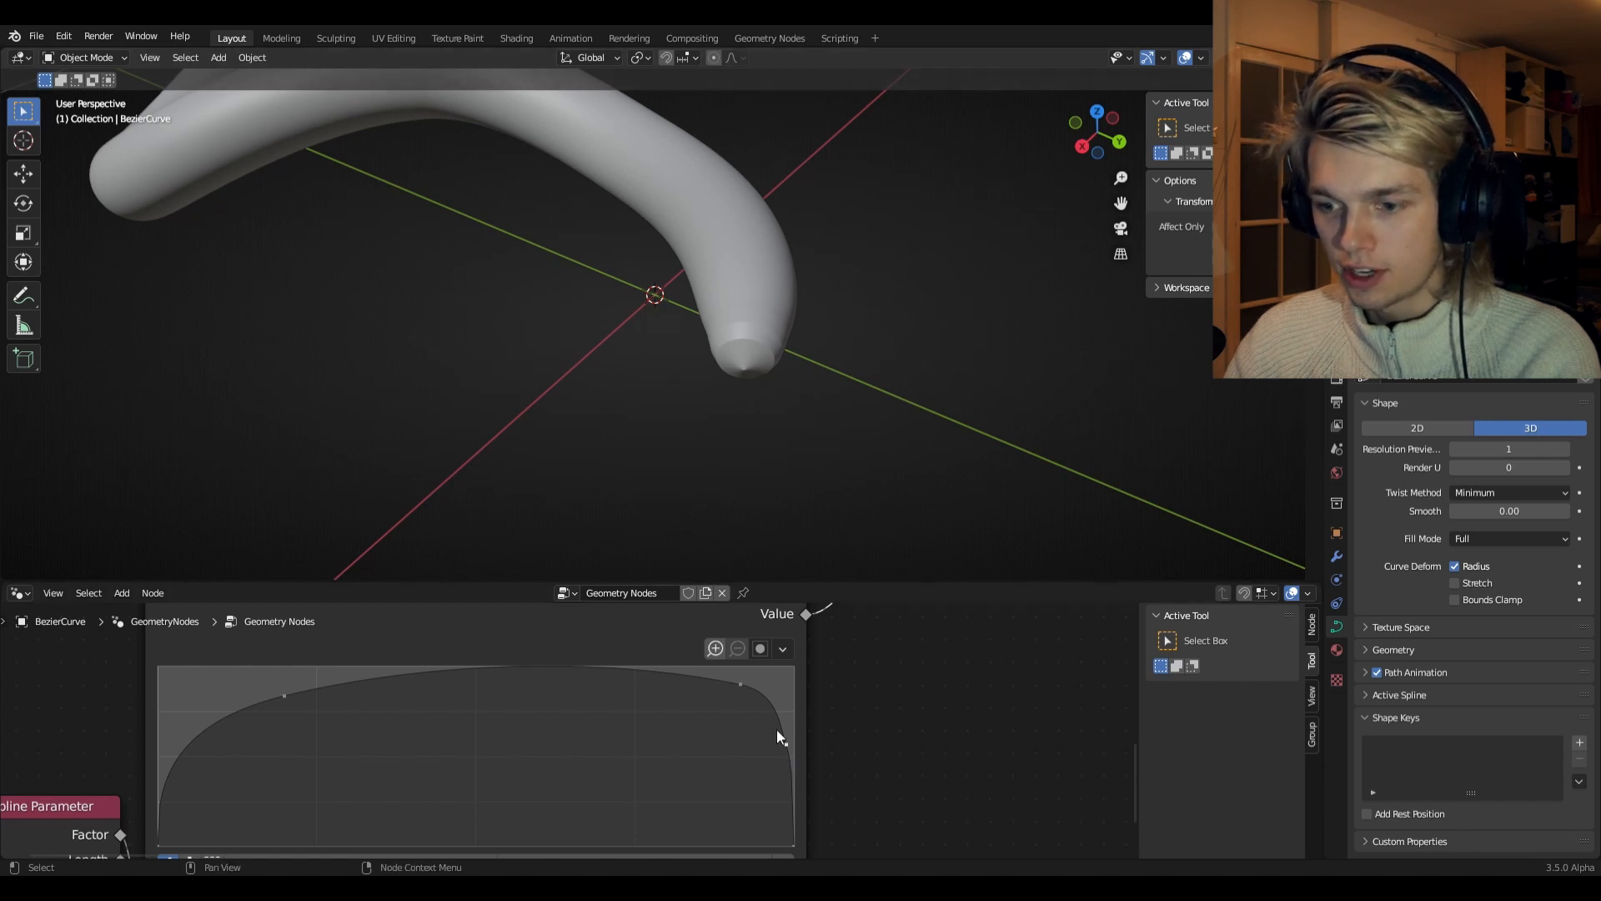
{"action": "left_click", "coordinate": [792, 813]}
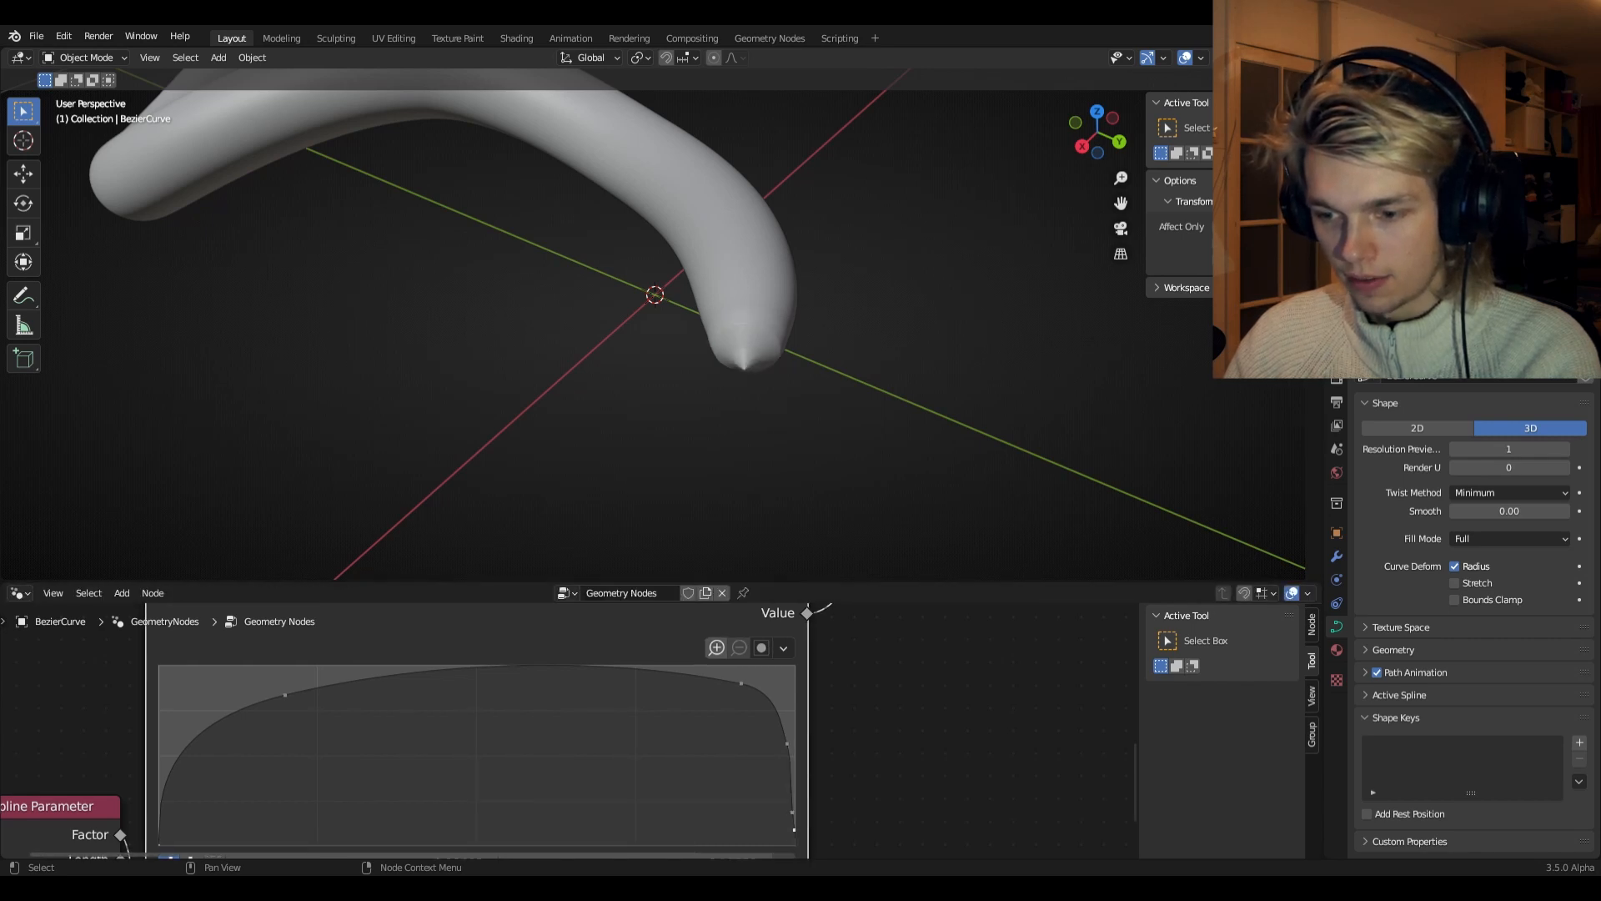
- Fine-tune the control points on the Float Curve's steep final drop to smooth the taper at the worm's tip
{"action": "left_click_drag", "start_coordinate": [794, 830], "coordinate": [791, 806]}
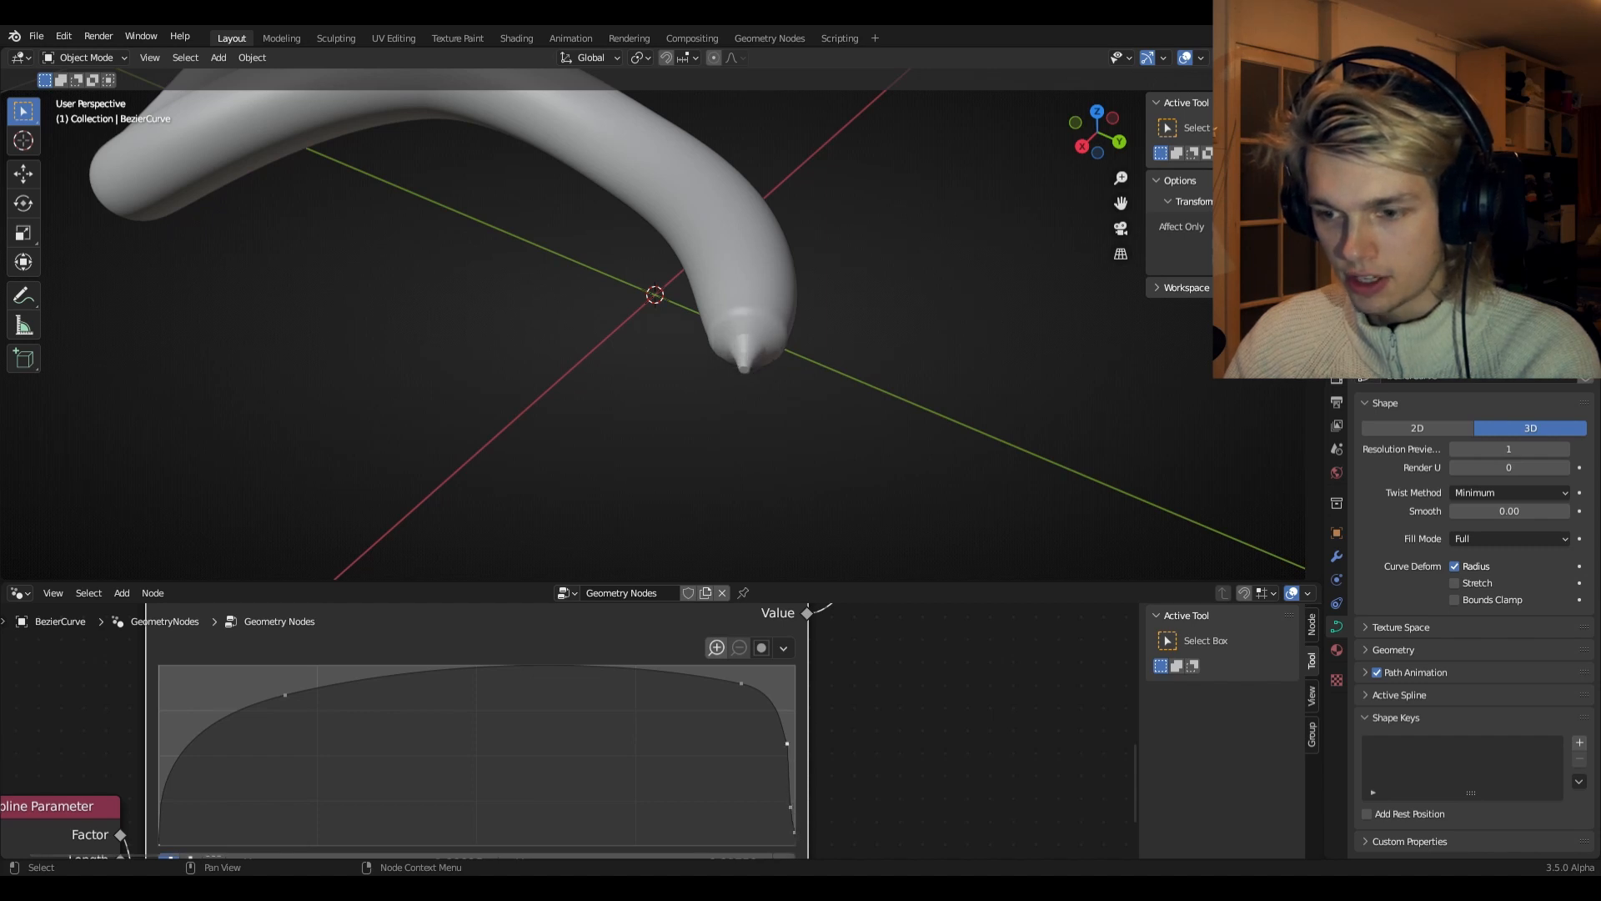
{"action": "left_click_drag", "start_coordinate": [787, 743], "coordinate": [779, 740]}
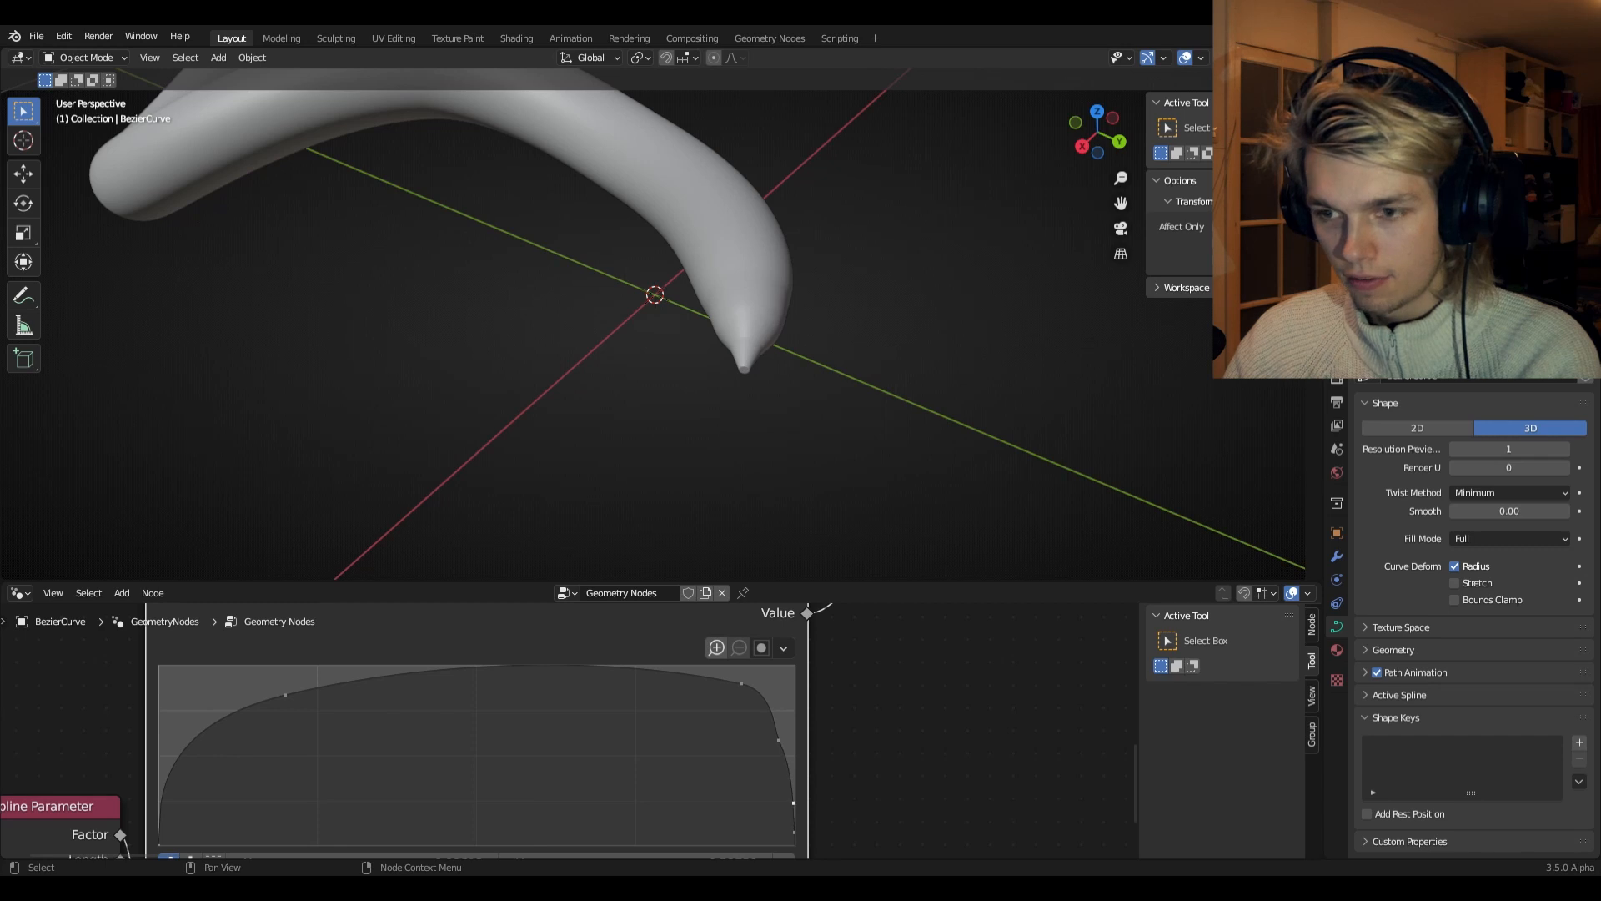
{"action": "left_click_drag", "start_coordinate": [791, 802], "coordinate": [793, 803]}
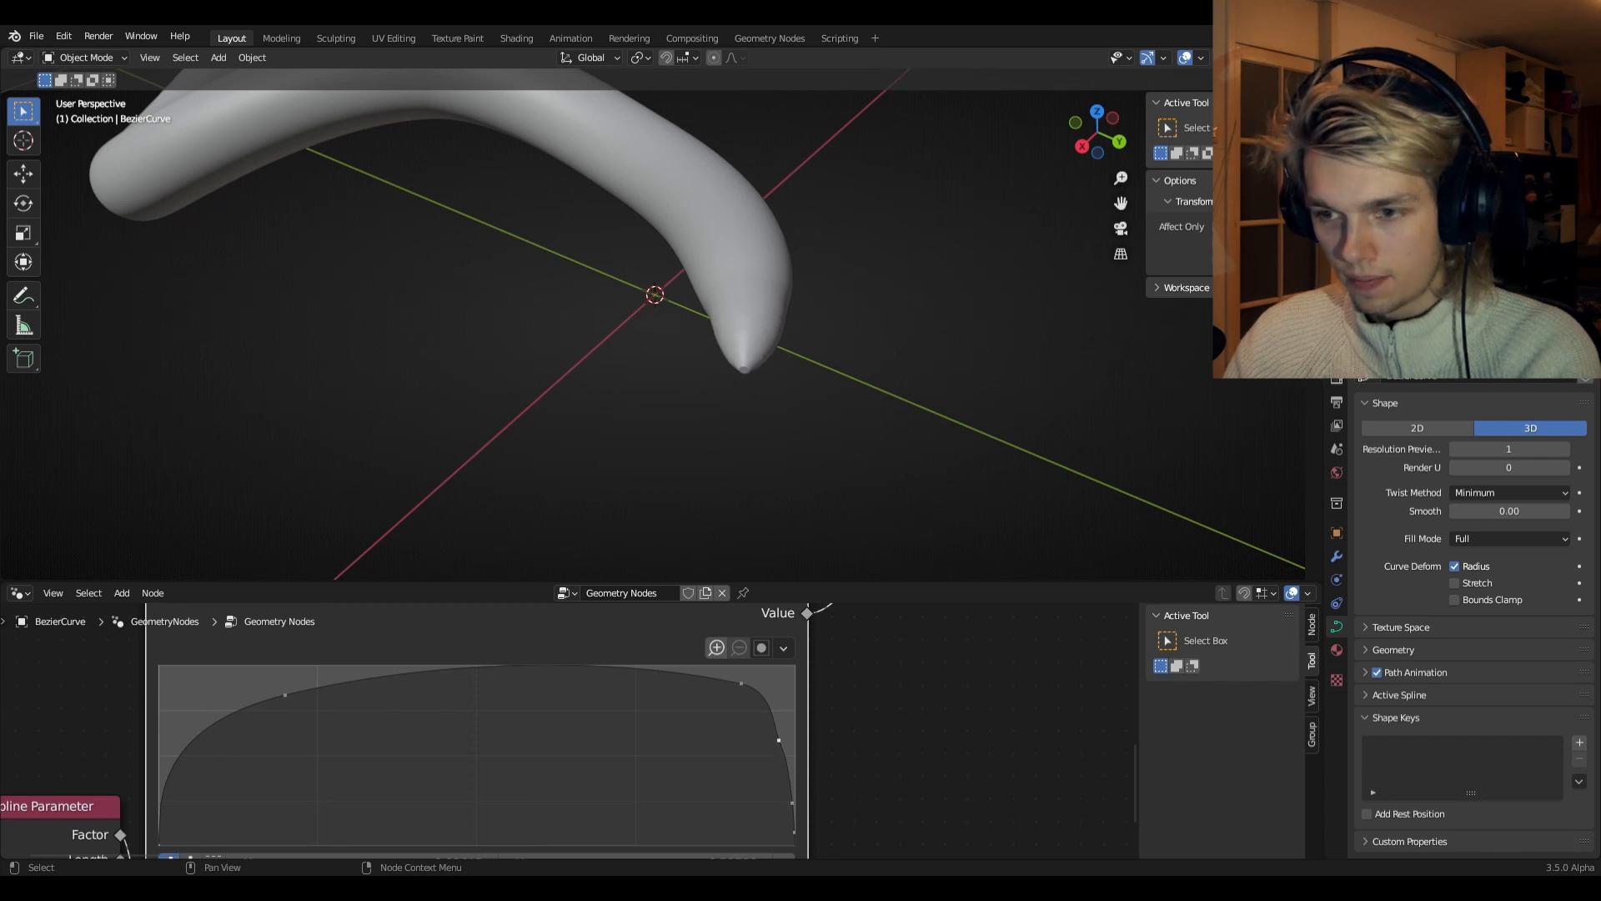
{"action": "left_click_drag", "start_coordinate": [779, 740], "coordinate": [781, 738]}
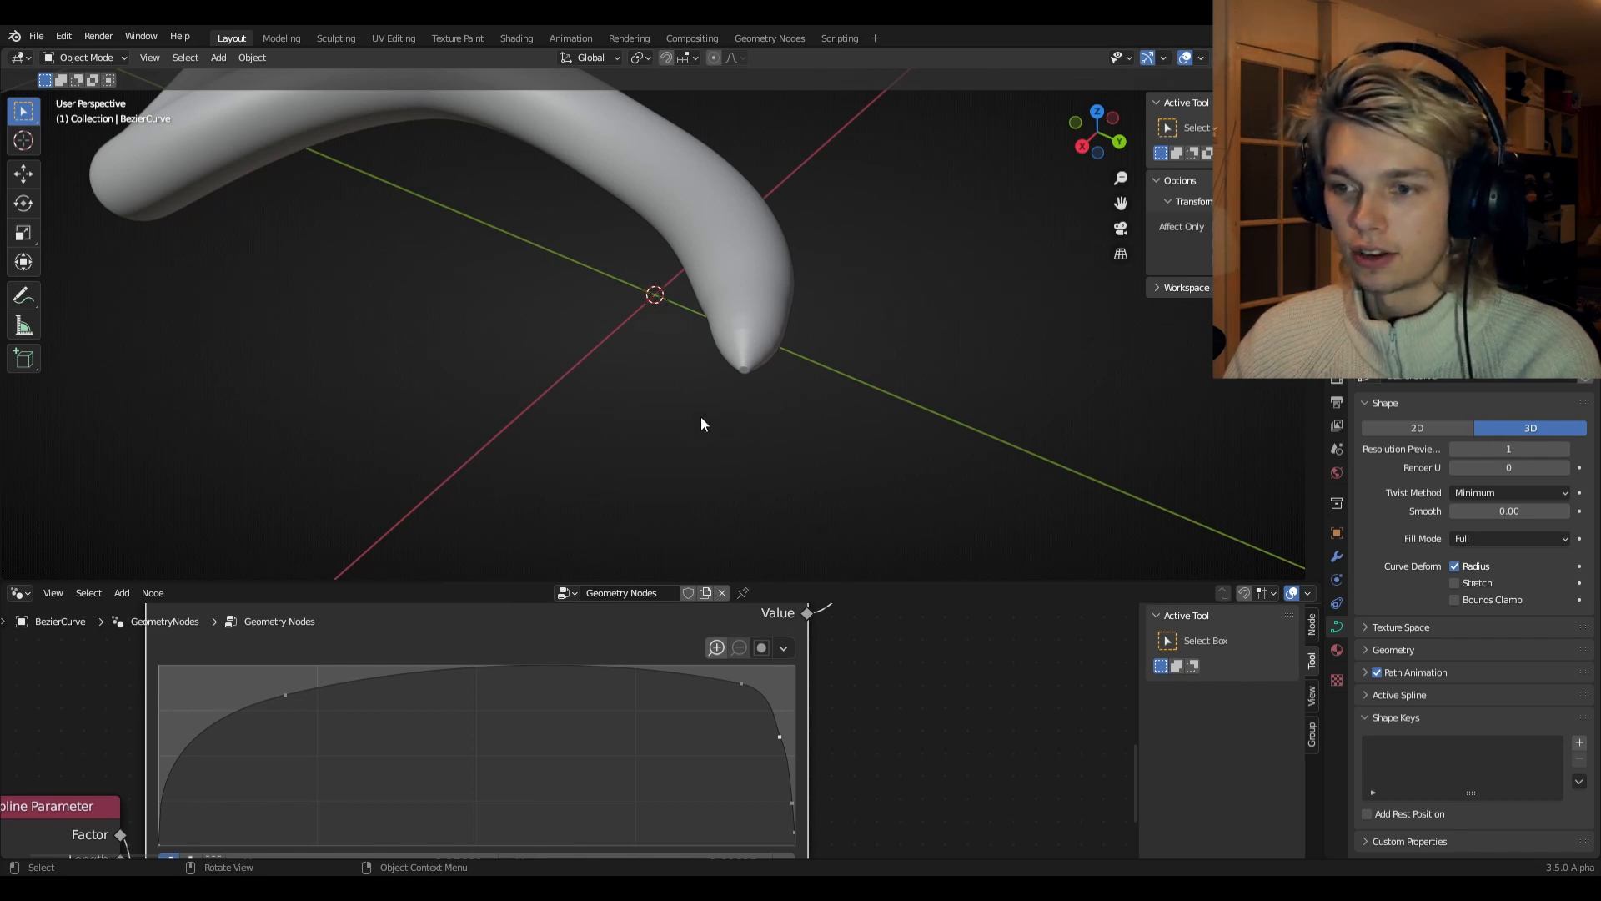
{"action": "scroll", "coordinate": [759, 417], "scroll_direction": "up", "scroll_amount": 3}
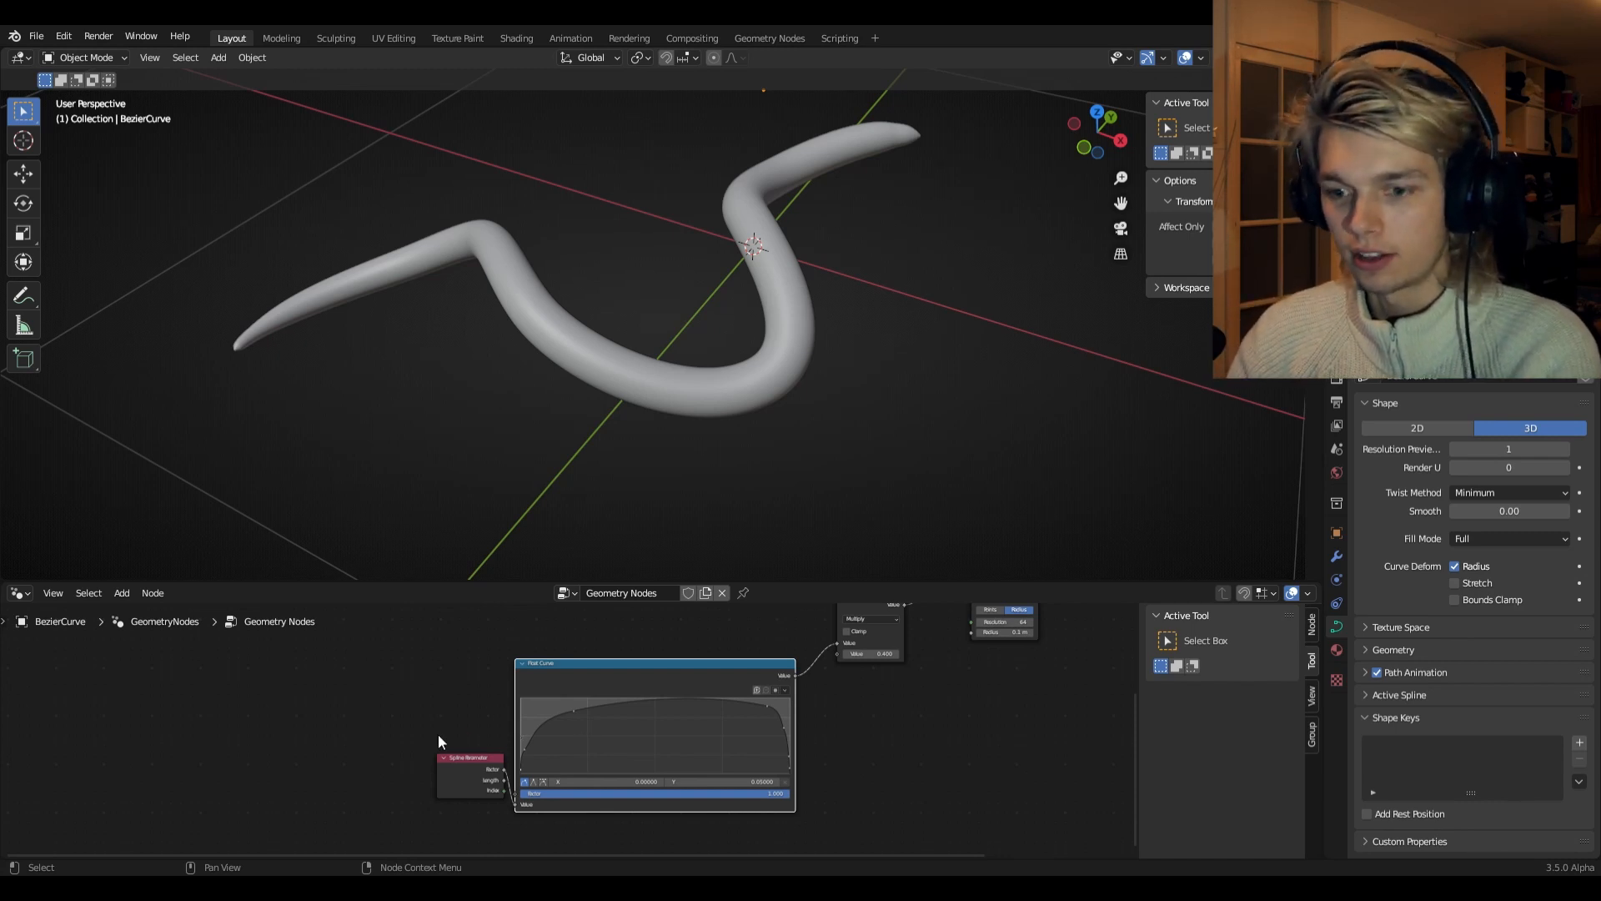
- Move the Spline Parameter node away from Float Curve and duplicate the Multiply node into the empty space above Float Curve
{"action": "left_click_drag", "start_coordinate": [471, 785], "coordinate": [321, 744]}
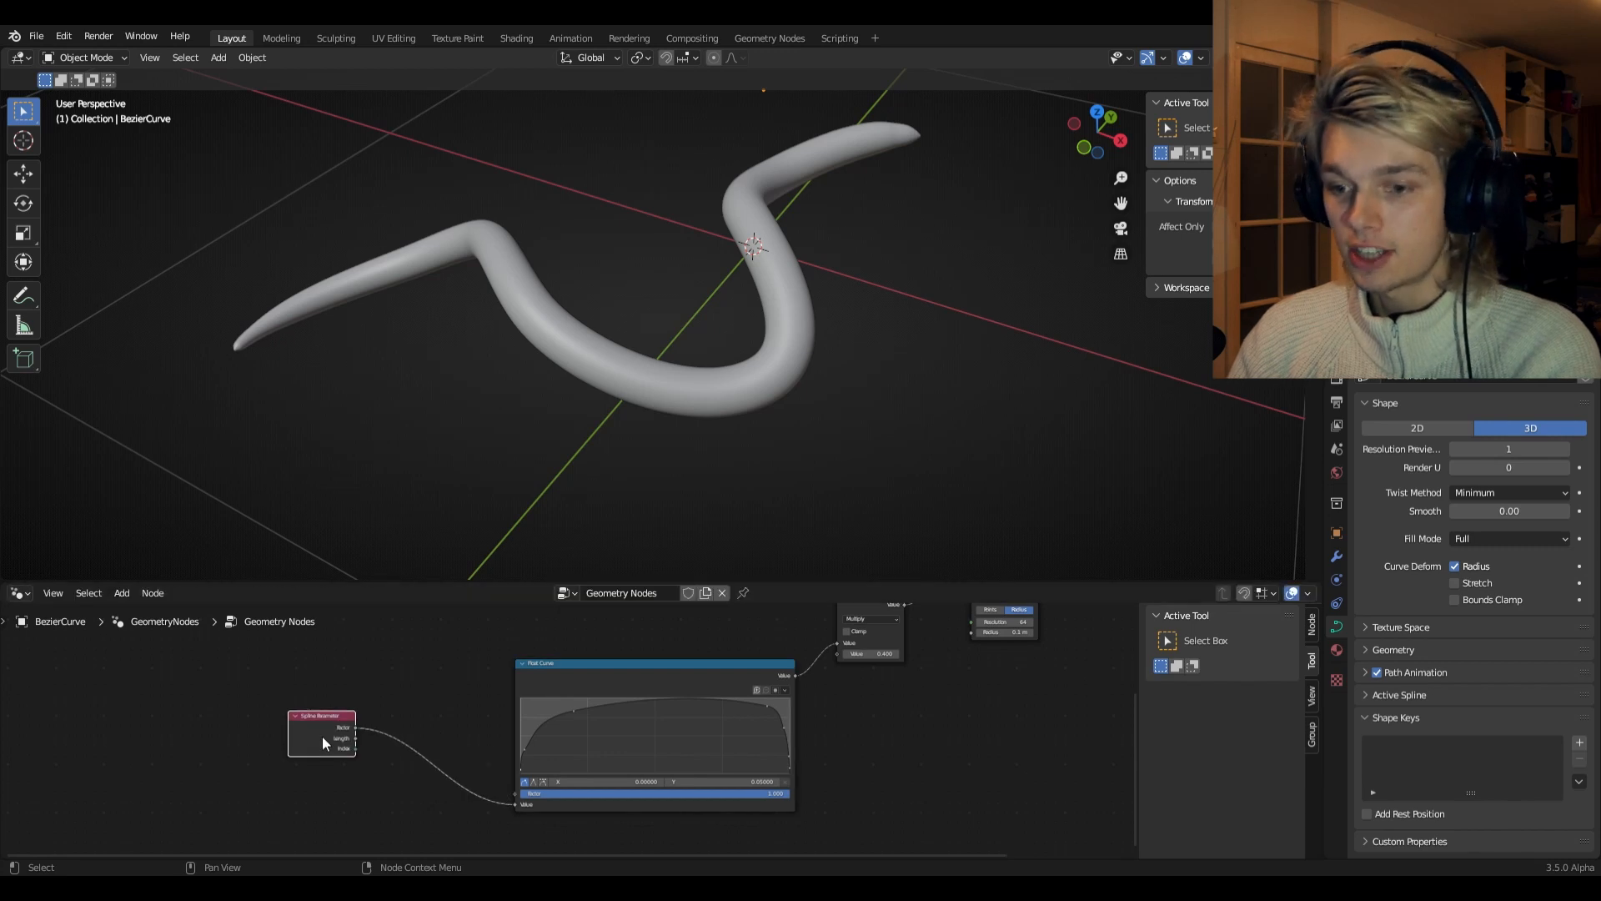
{"action": "middle_click_drag", "start_coordinate": [423, 707], "coordinate": [501, 760]}
{"action": "left_click", "coordinate": [935, 663]}
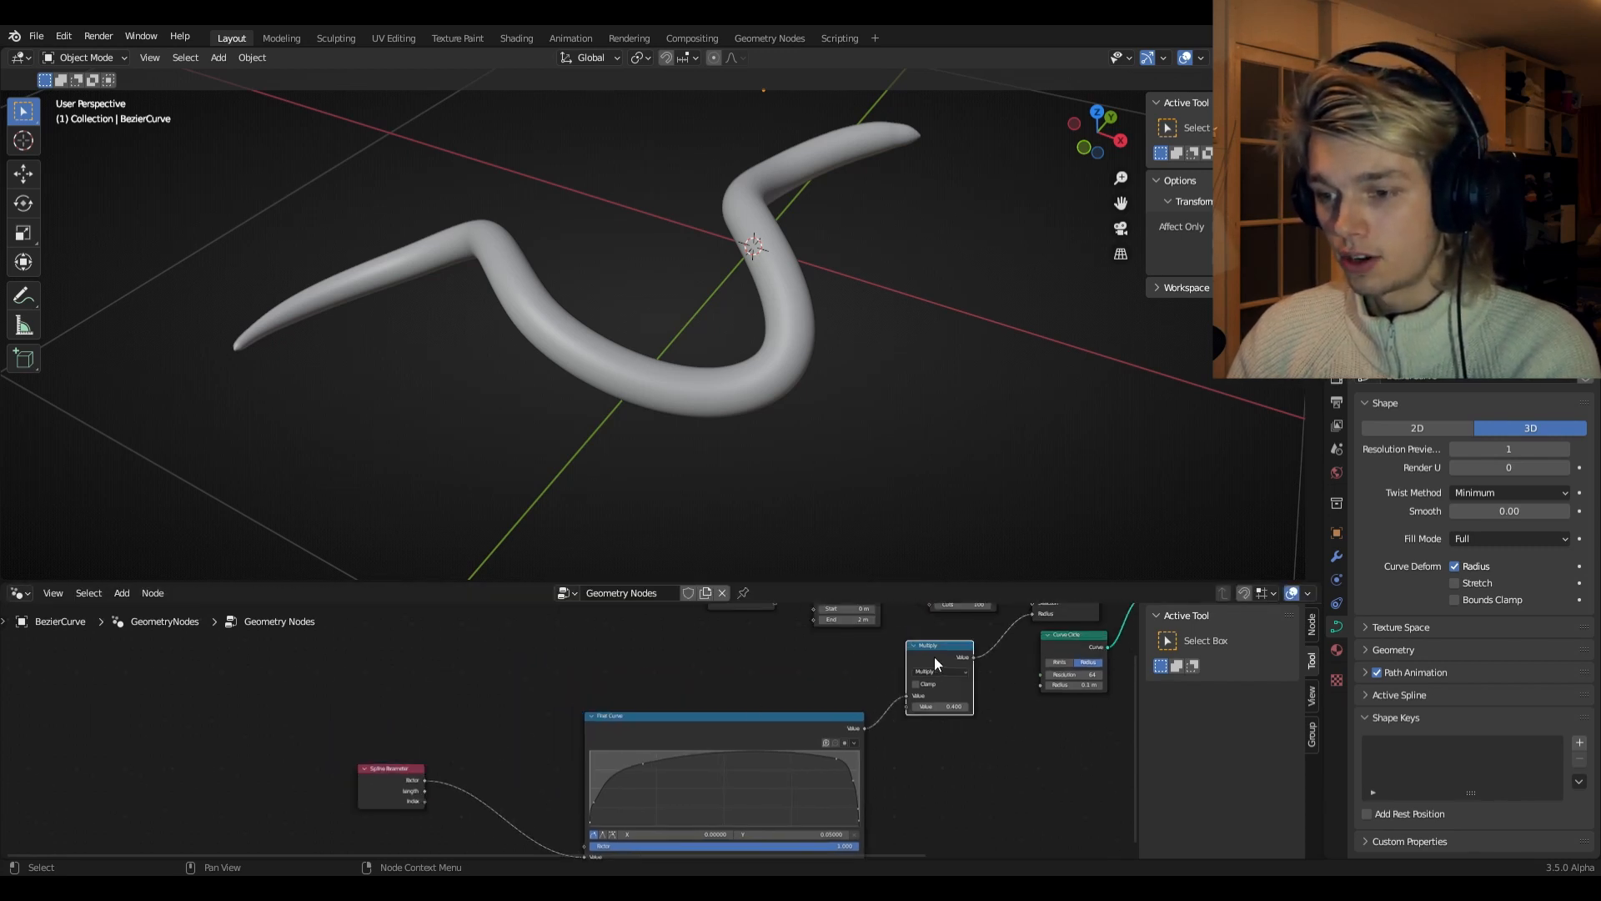
{"action": "key", "text": "shift+d"}
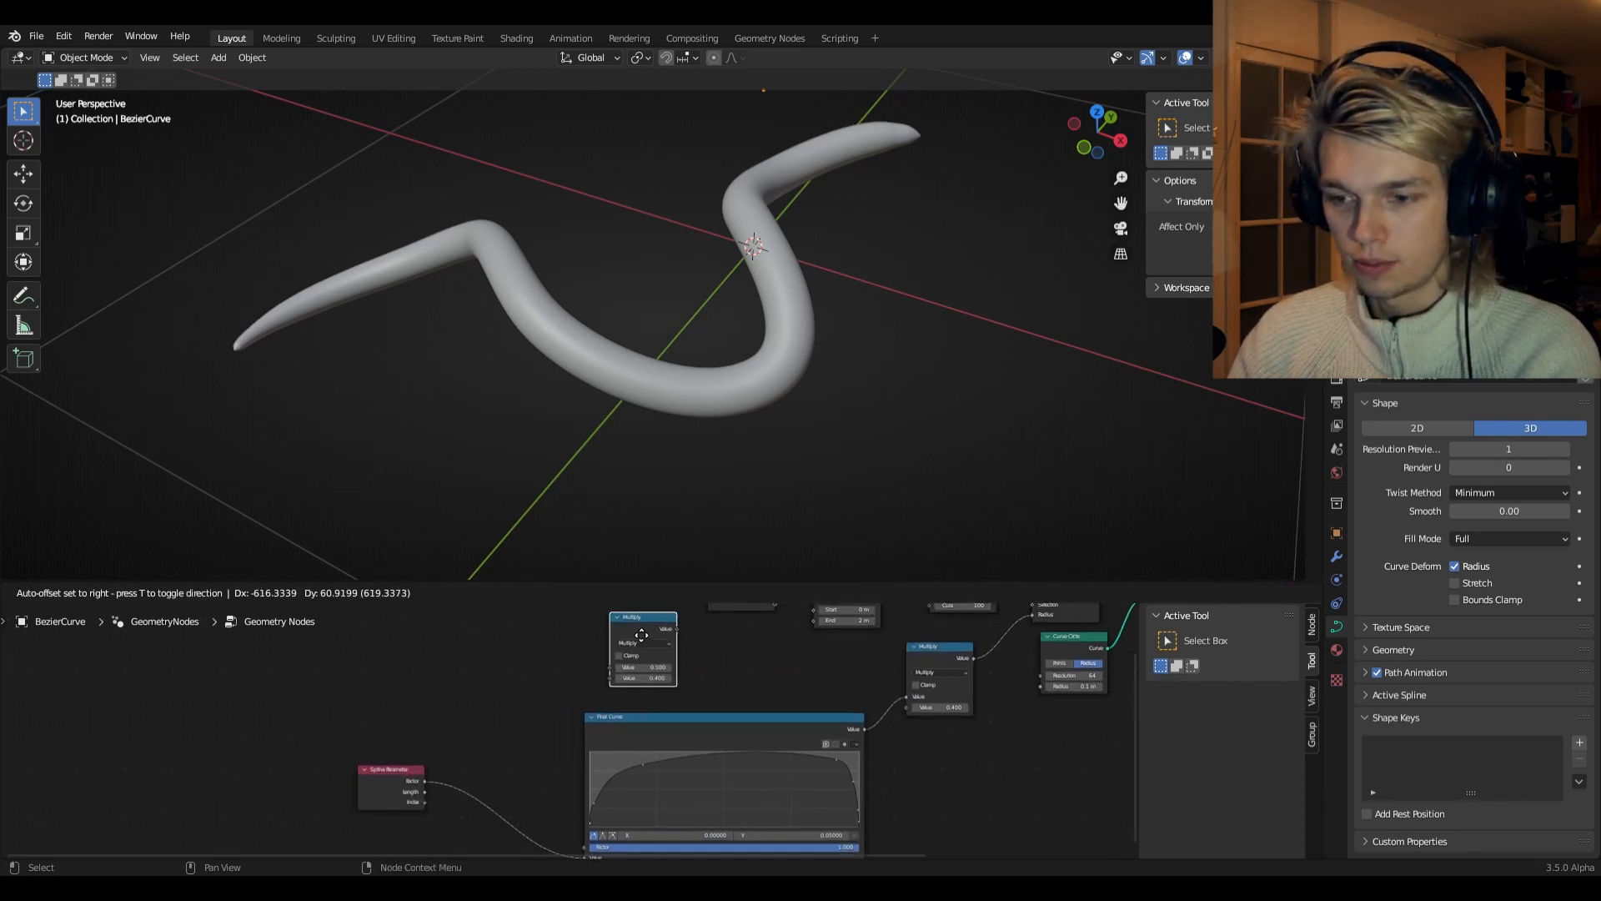
{"action": "left_click", "coordinate": [631, 661]}
- Change the duplicated Multiply node's operation to Sine
{"action": "scroll", "coordinate": [650, 658], "scroll_direction": "up", "scroll_amount": 3}
{"action": "left_click", "coordinate": [670, 633]}
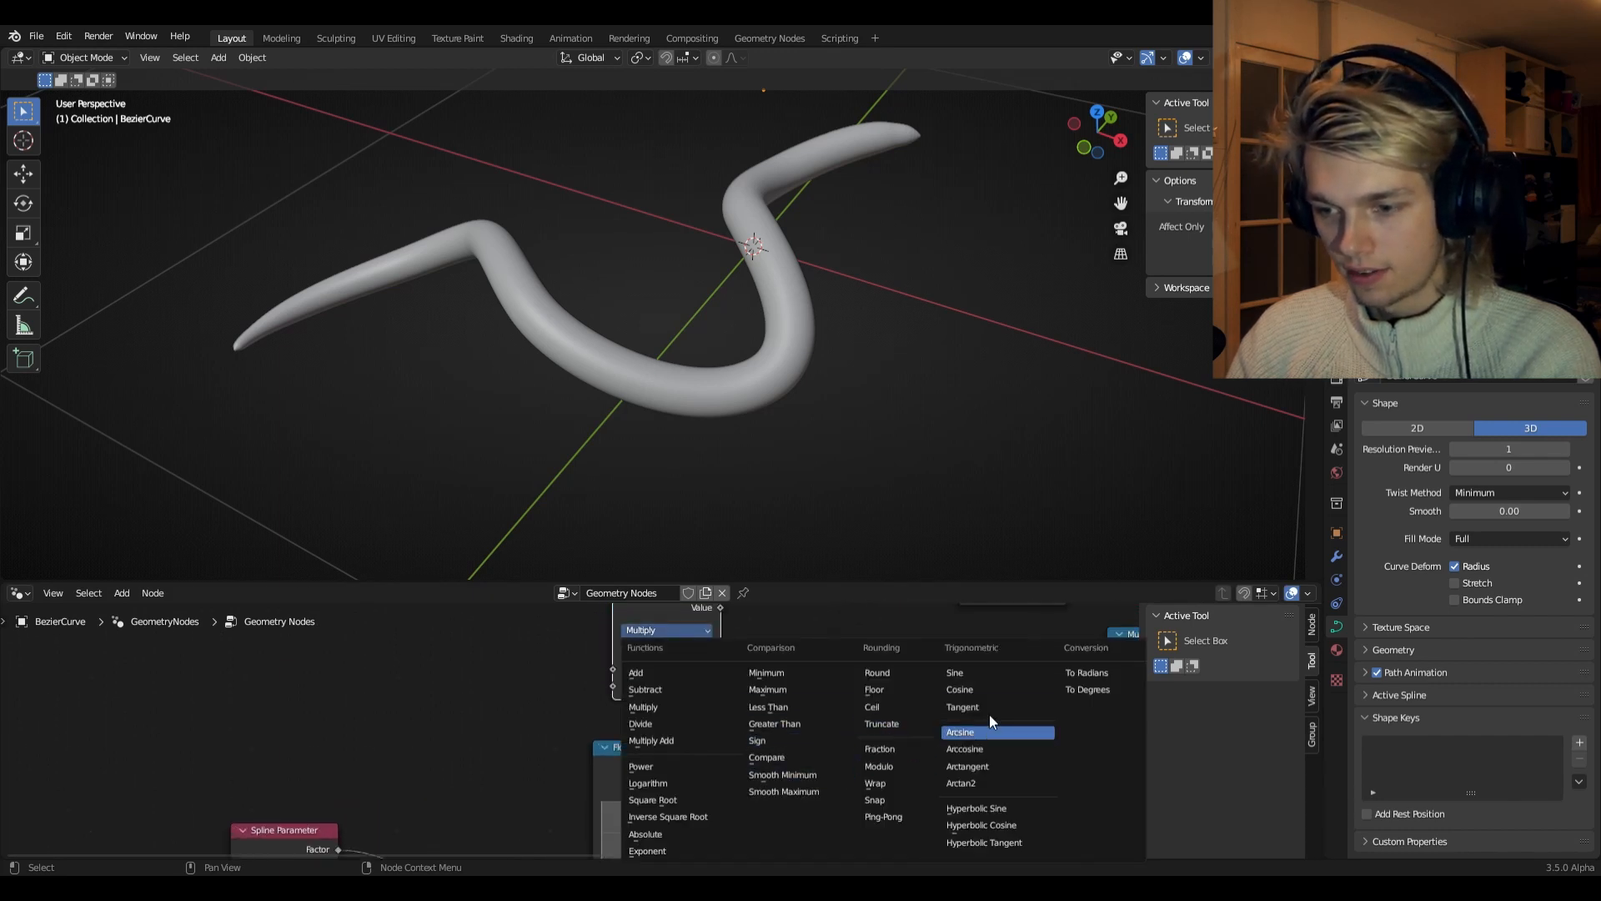
{"action": "left_click", "coordinate": [959, 671]}
- Annotate the viewport with a pair of axes and a rising diagonal, plus a baseline crossed by a sine wave
{"action": "key", "text": "shift+space"}
{"action": "key", "text": "d"}
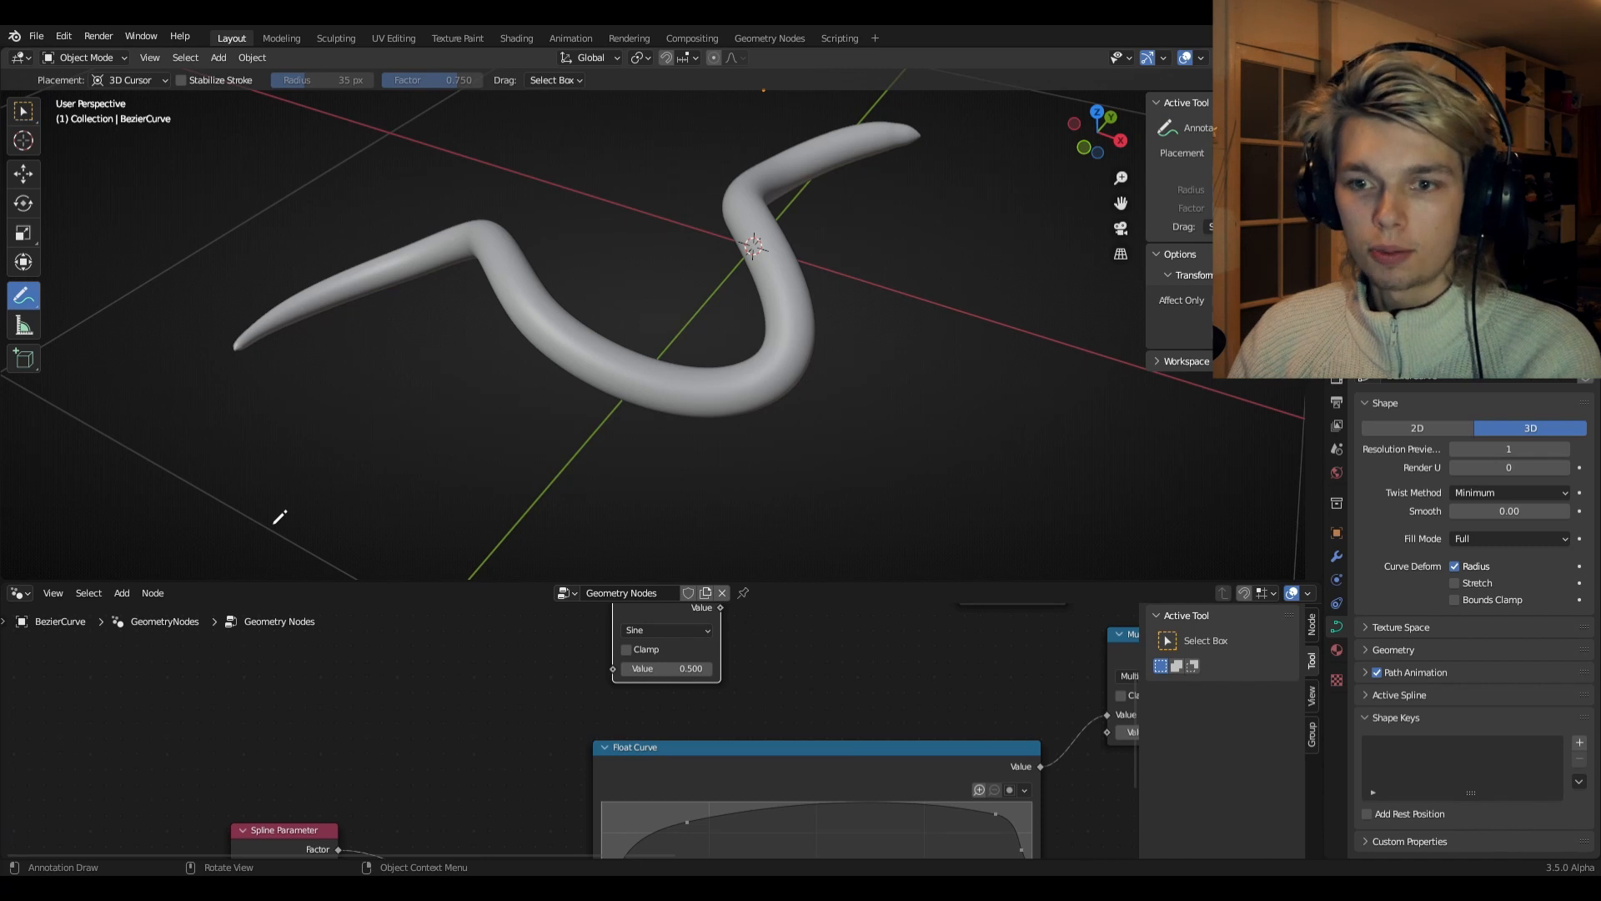
{"action": "mouse_move", "coordinate": [205, 204]}
{"action": "left_mouse_down"}
{"action": "mouse_move", "coordinate": [204, 387]}
{"action": "mouse_move", "coordinate": [393, 422]}
{"action": "left_mouse_up"}
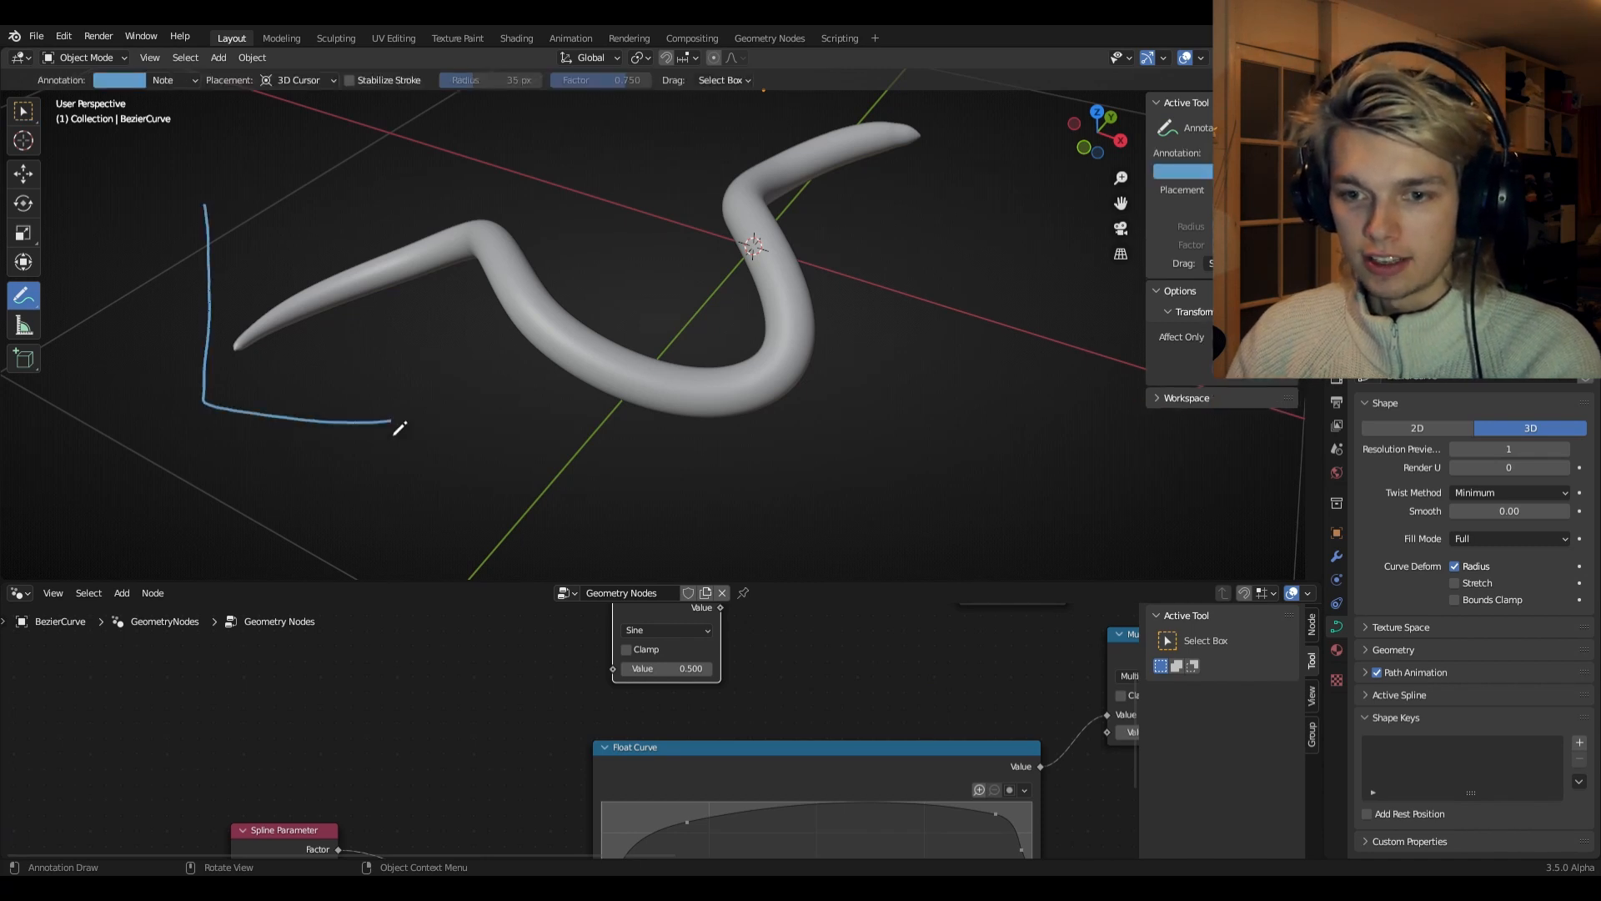
{"action": "left_click_drag", "start_coordinate": [207, 404], "coordinate": [401, 233]}
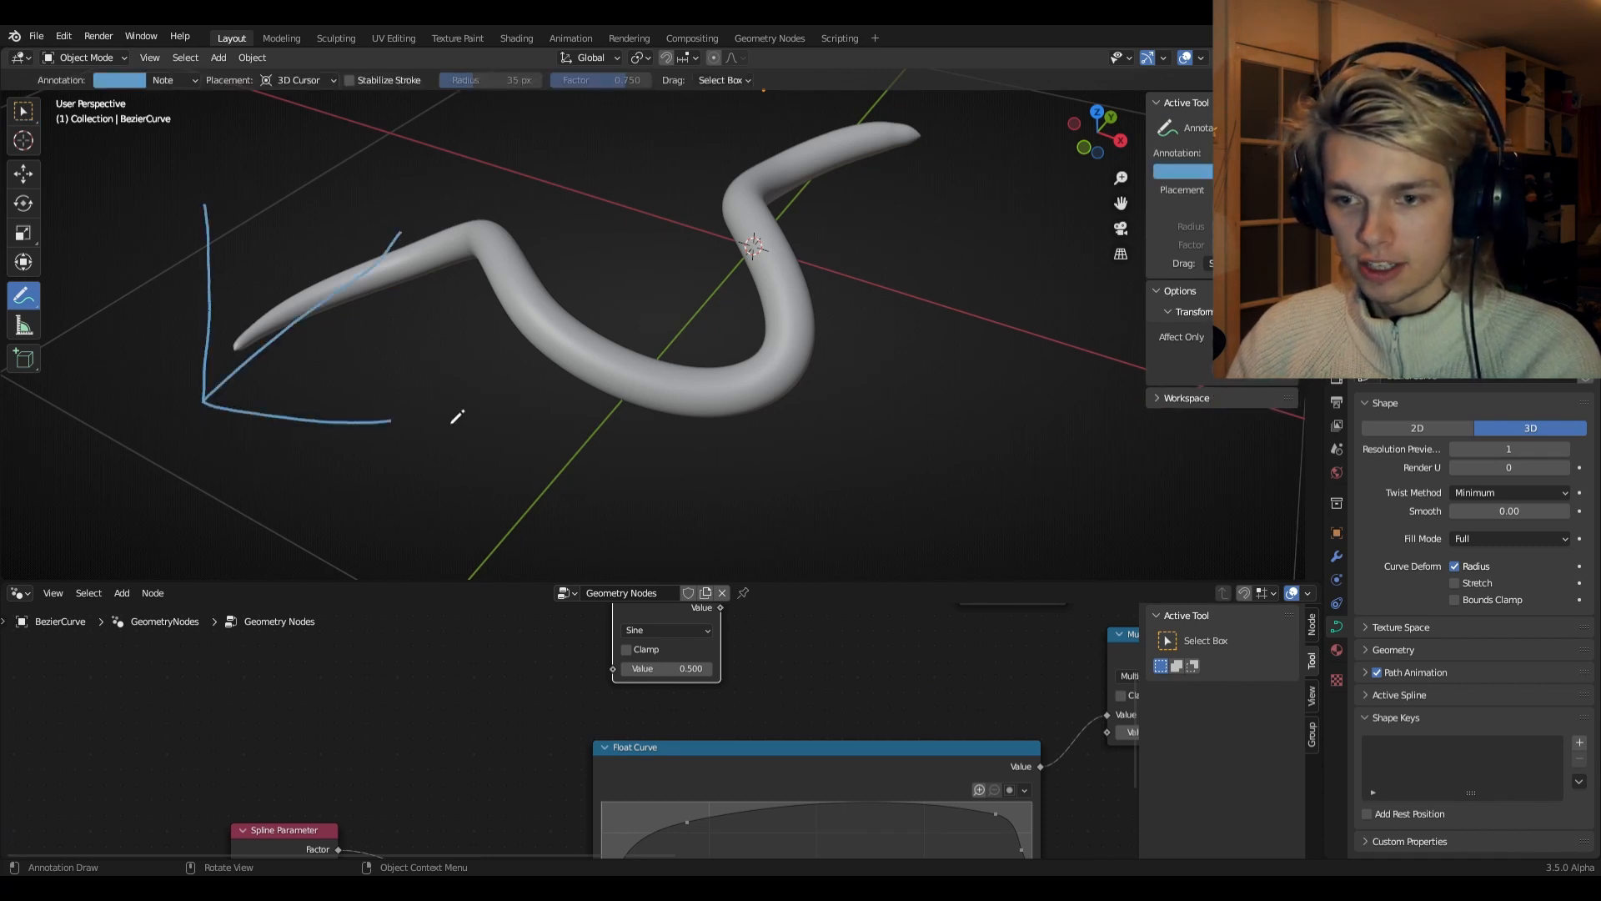
{"action": "left_click_drag", "start_coordinate": [437, 422], "coordinate": [979, 369]}
{"action": "mouse_move", "coordinate": [472, 456]}
{"action": "left_mouse_down"}
{"action": "mouse_move", "coordinate": [657, 359]}
{"action": "mouse_move", "coordinate": [1025, 304]}
{"action": "left_mouse_up"}
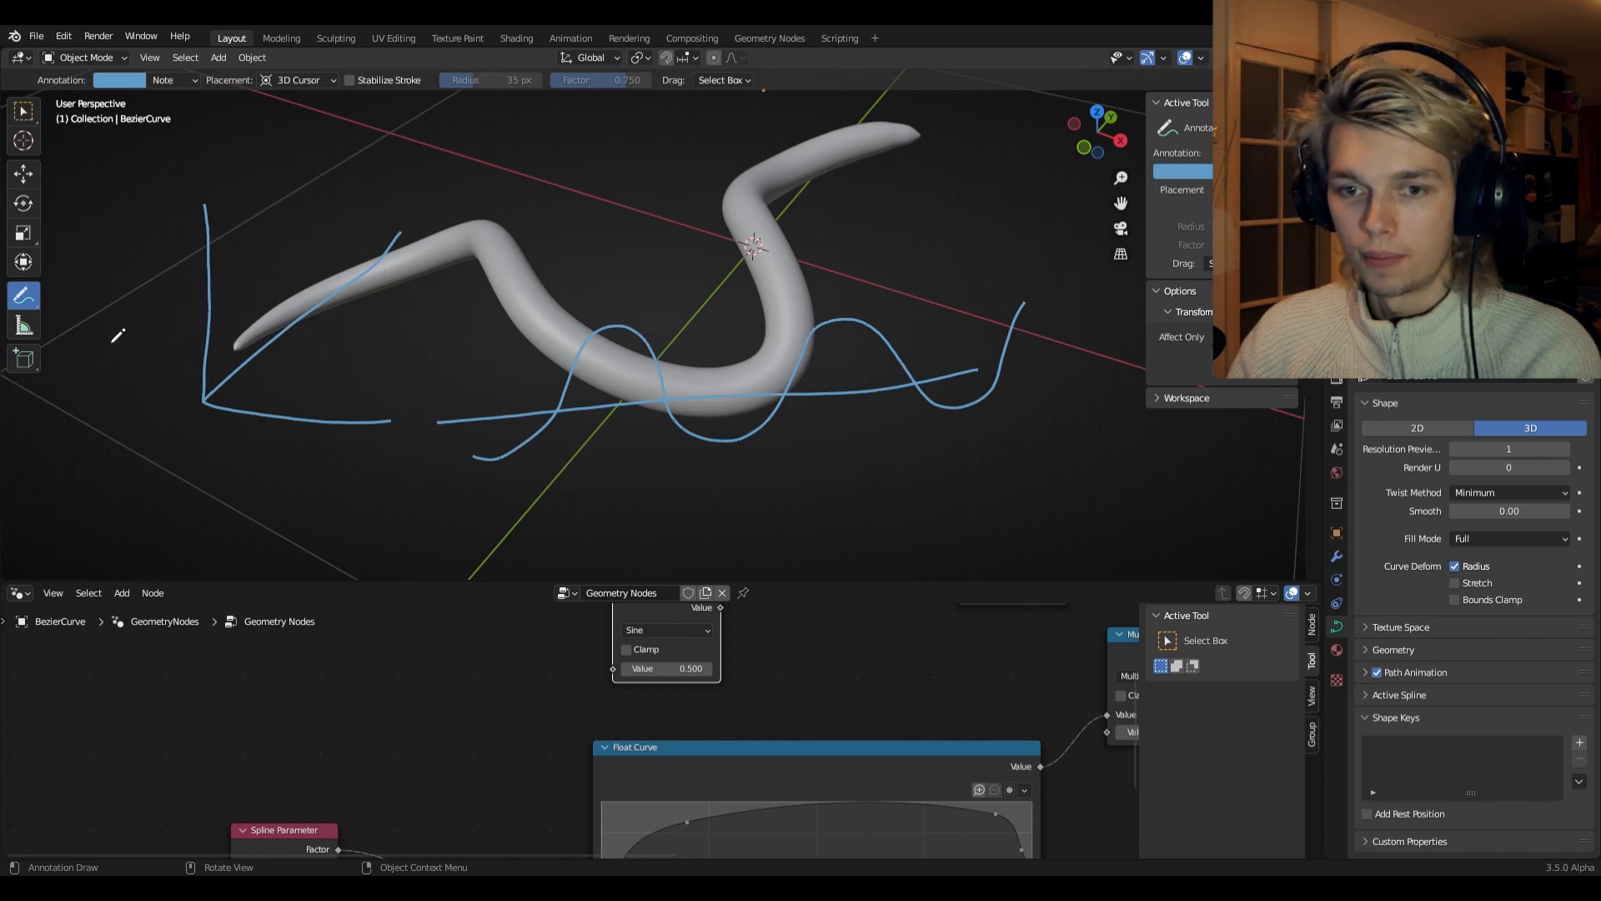
- Connect the Spline Parameter's Factor output to the Sine node's Value input and reposition the Sine node slightly
{"action": "mouse_move", "coordinate": [354, 797]}
{"action": "left_mouse_down"}
{"action": "mouse_move", "coordinate": [429, 715]}
{"action": "mouse_move", "coordinate": [557, 662]}
{"action": "left_mouse_up"}
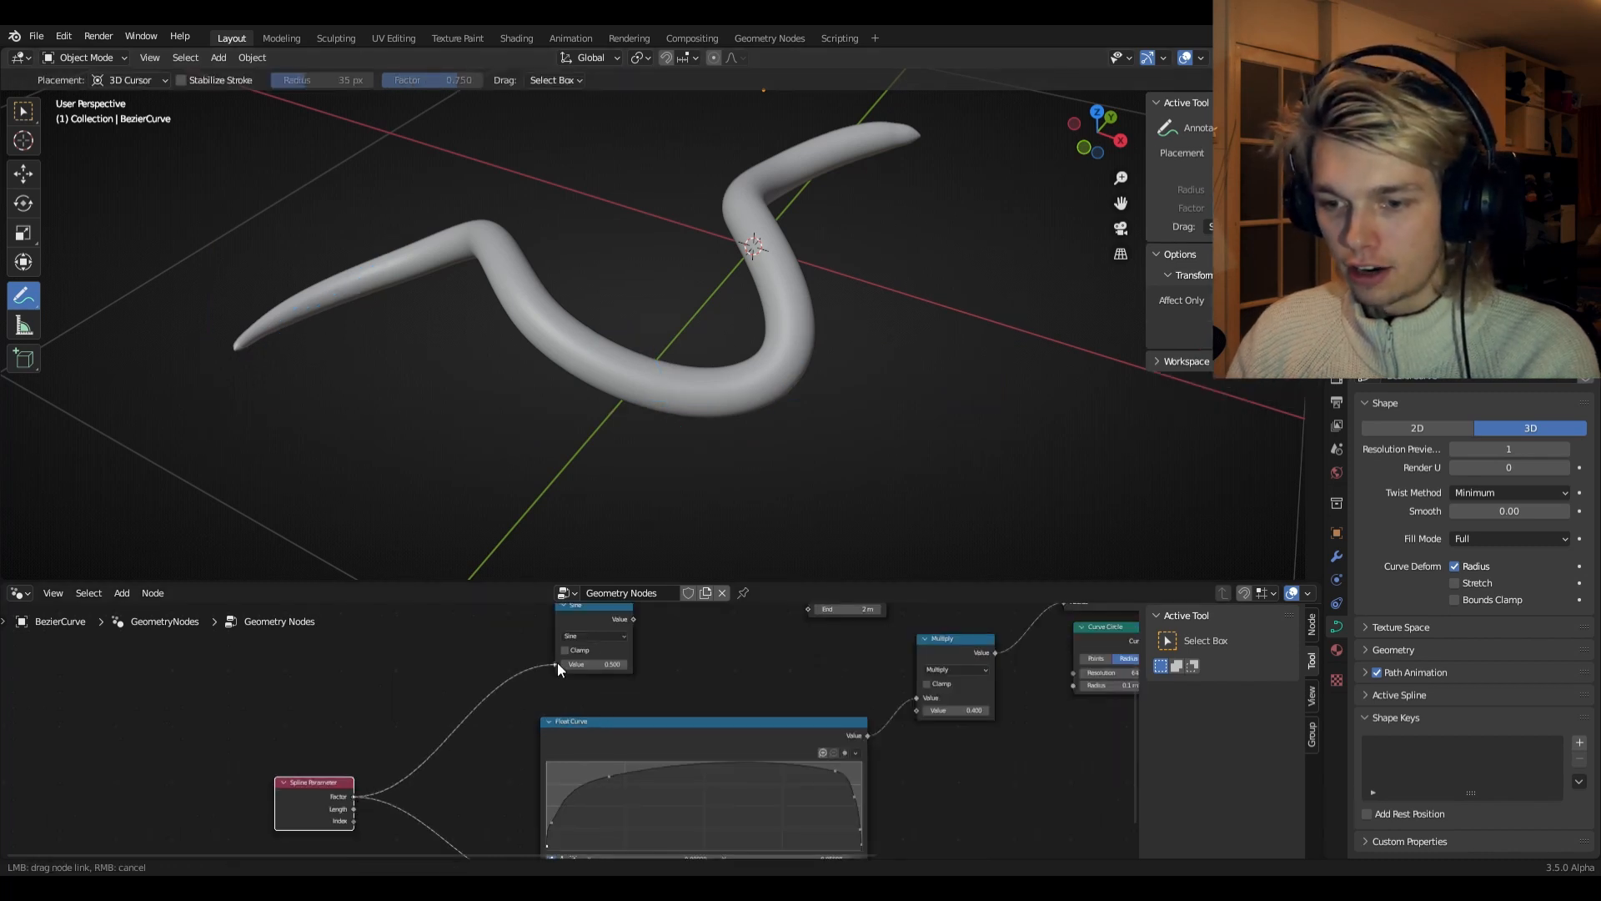
{"action": "middle_click_drag", "start_coordinate": [680, 680], "coordinate": [667, 716]}
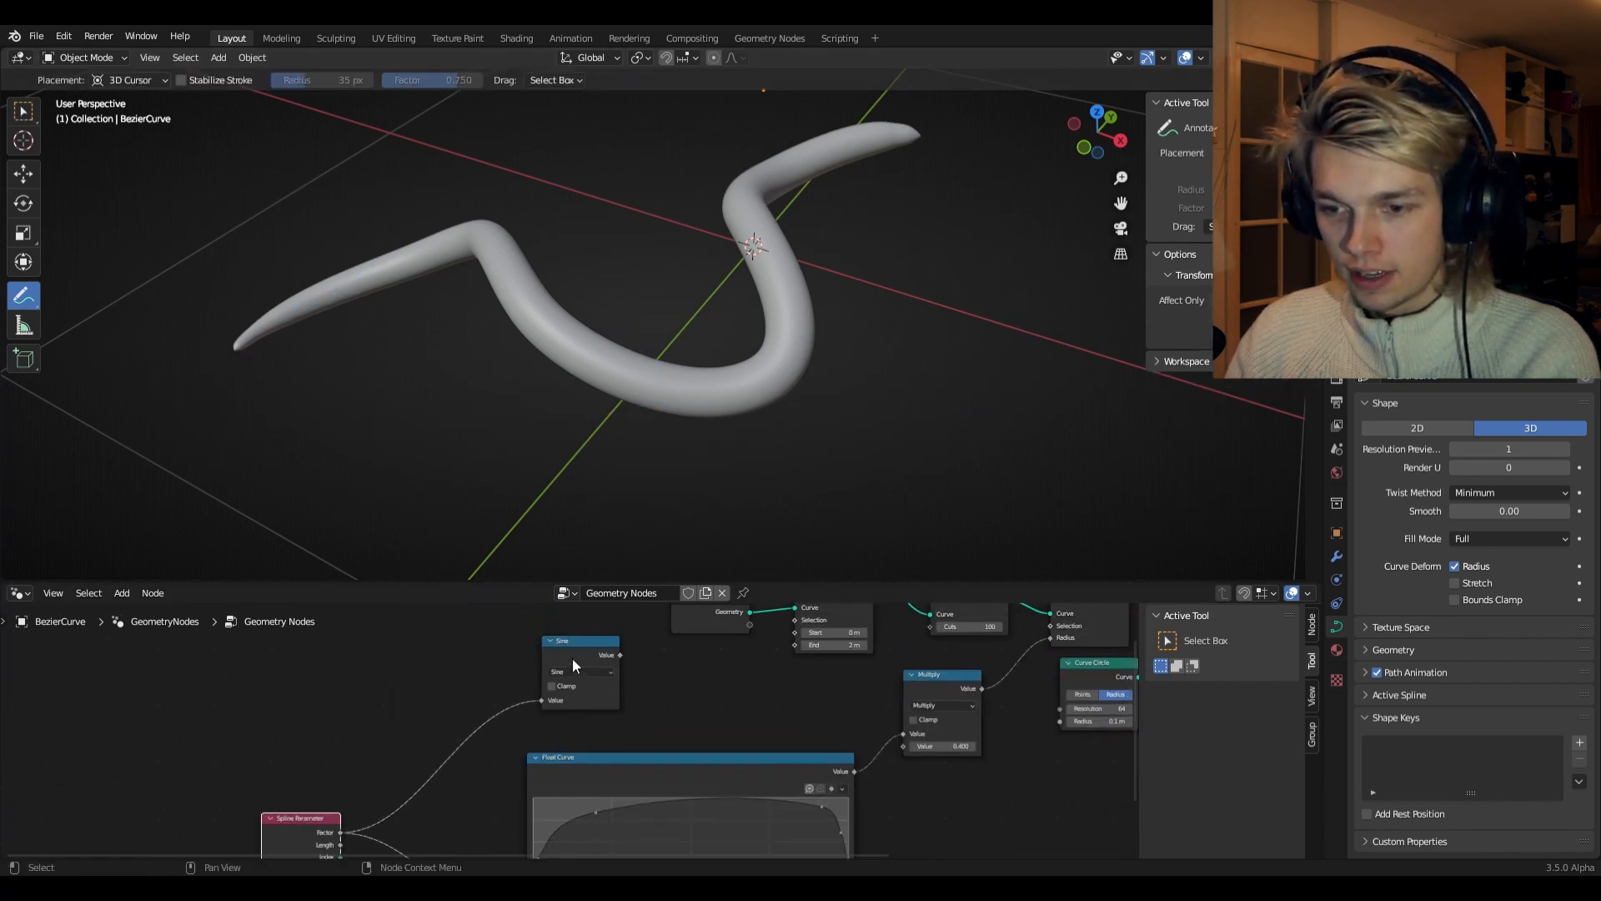
{"action": "left_click_drag", "start_coordinate": [571, 663], "coordinate": [543, 684]}
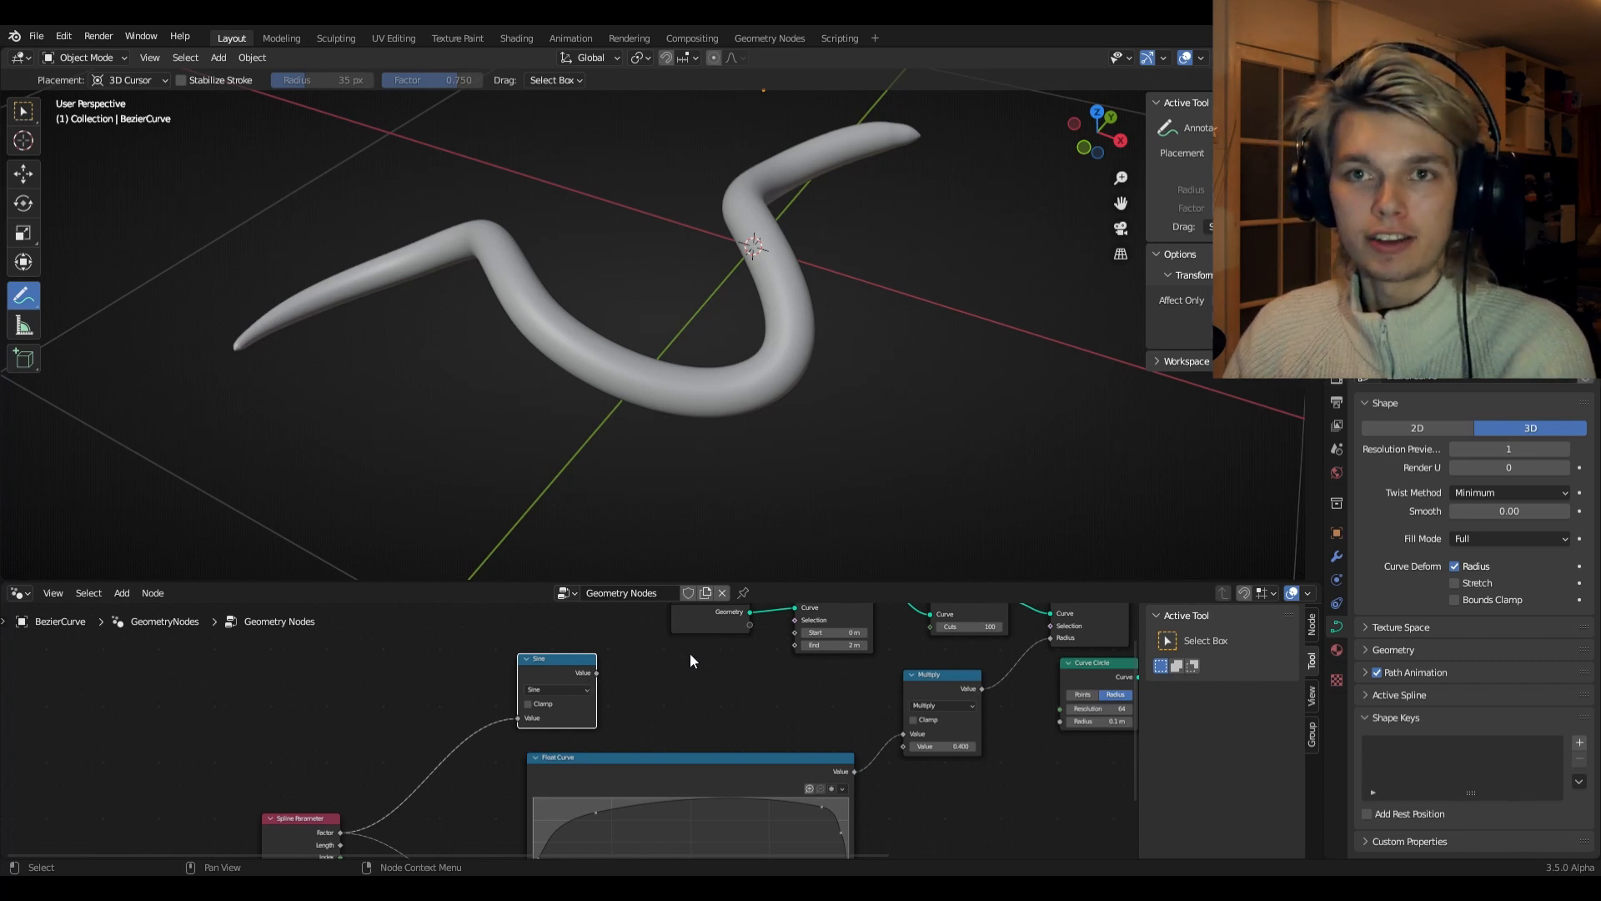
{"action": "scroll", "coordinate": [725, 664], "scroll_direction": "down", "scroll_amount": 3}
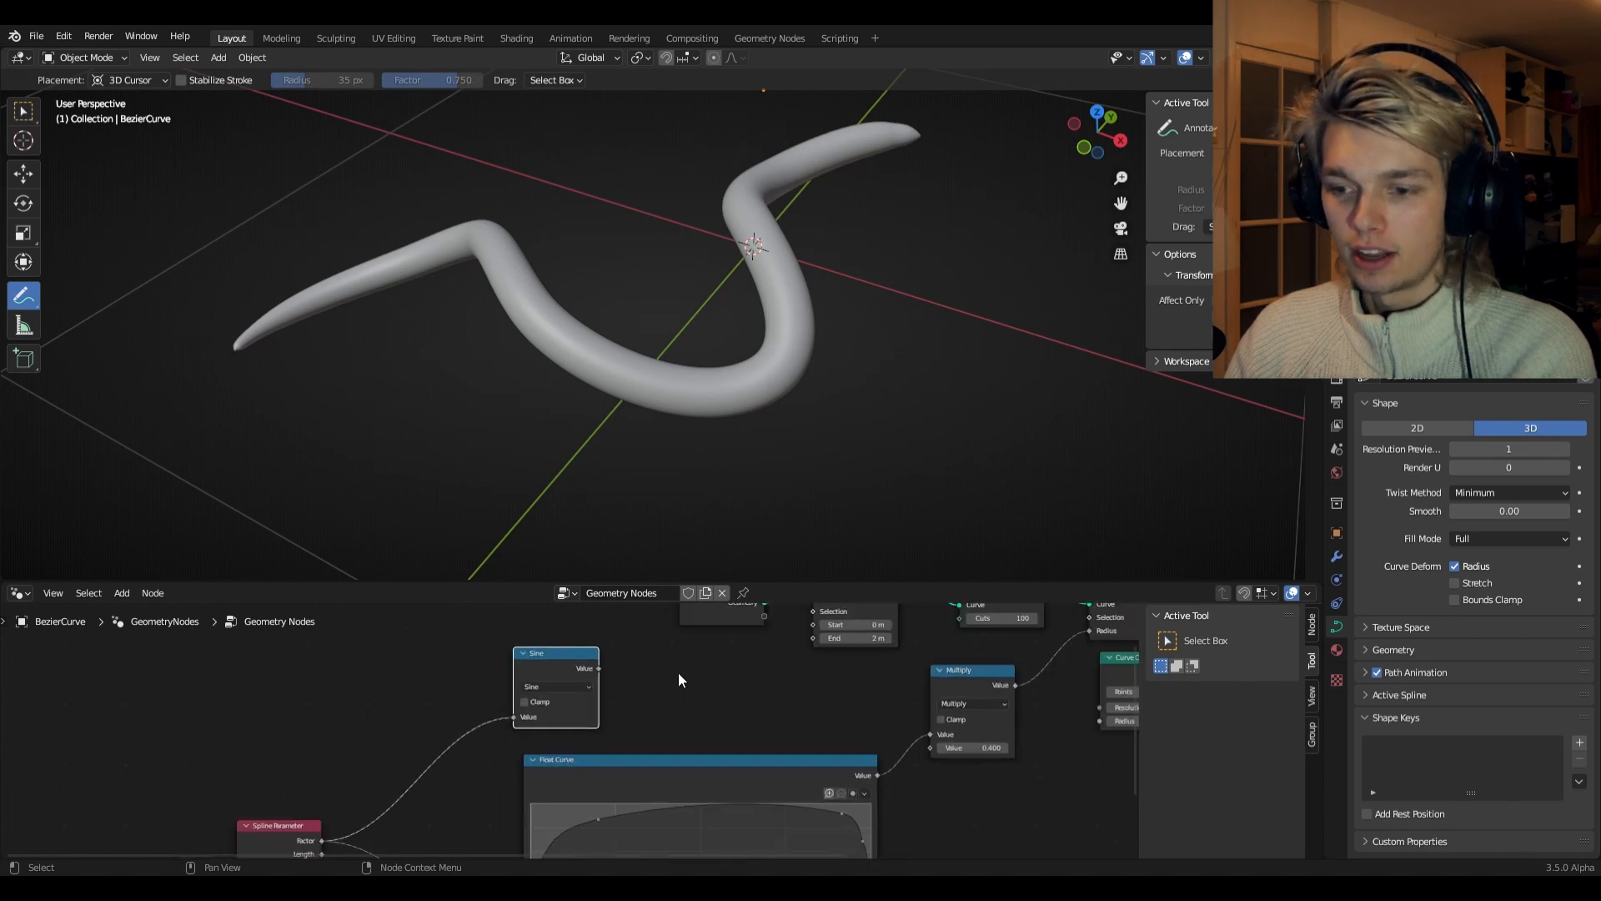
- Add a Map Range node beside the Sine node and connect Sine's Value output to its Value input
{"action": "key", "text": "shift+a"}
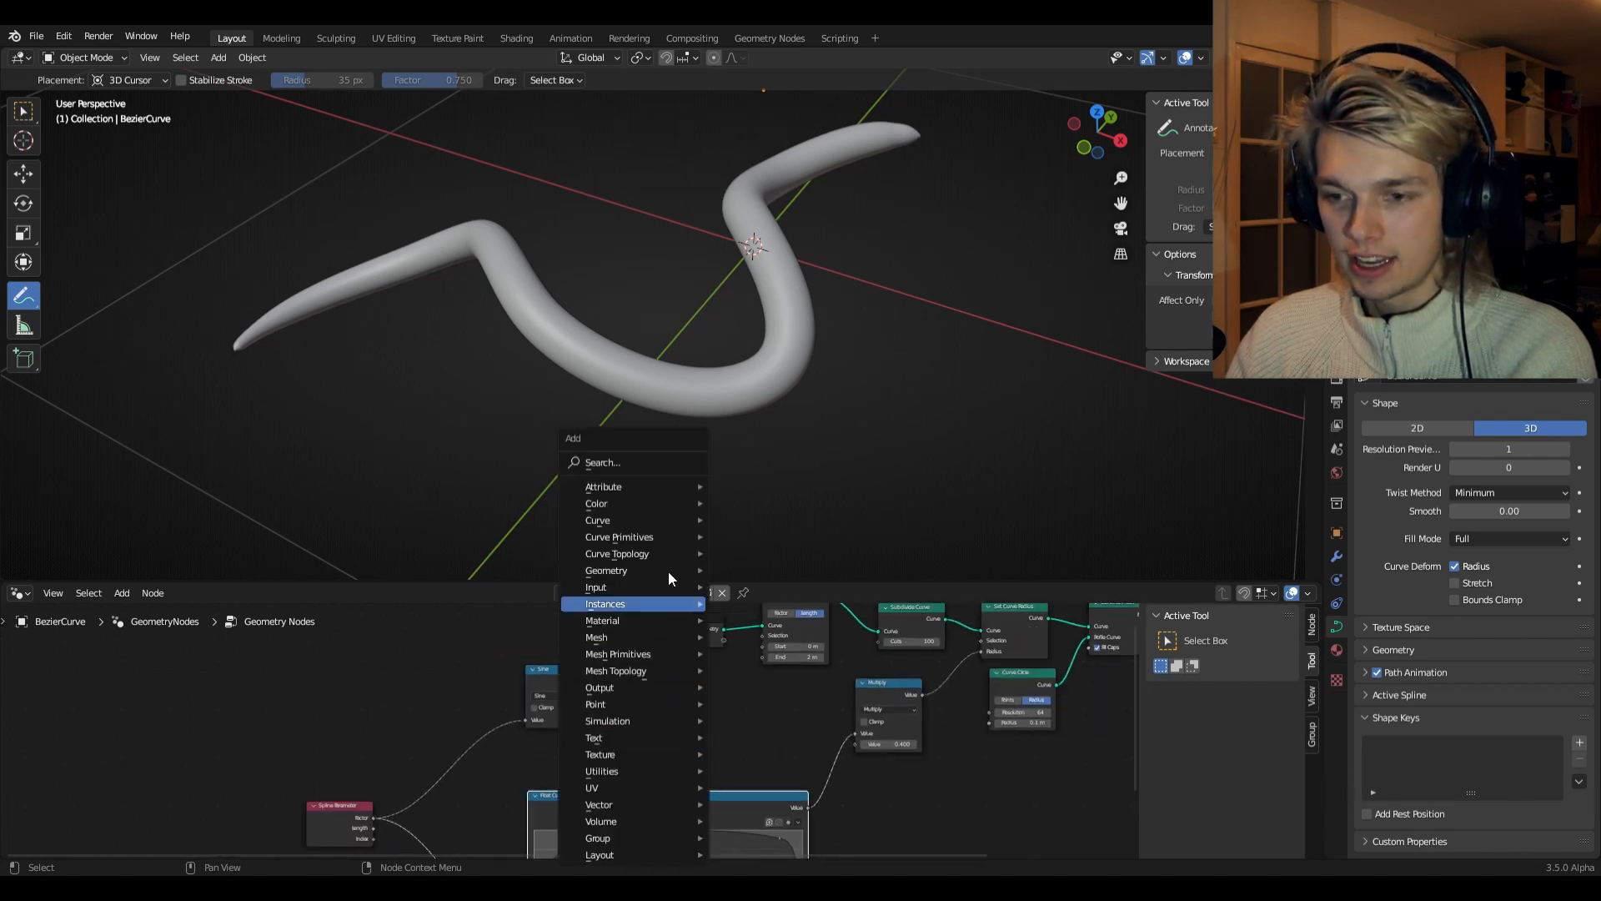
{"action": "left_click", "coordinate": [642, 465]}
{"action": "type", "text": "map"}
{"action": "key", "text": "Return"}
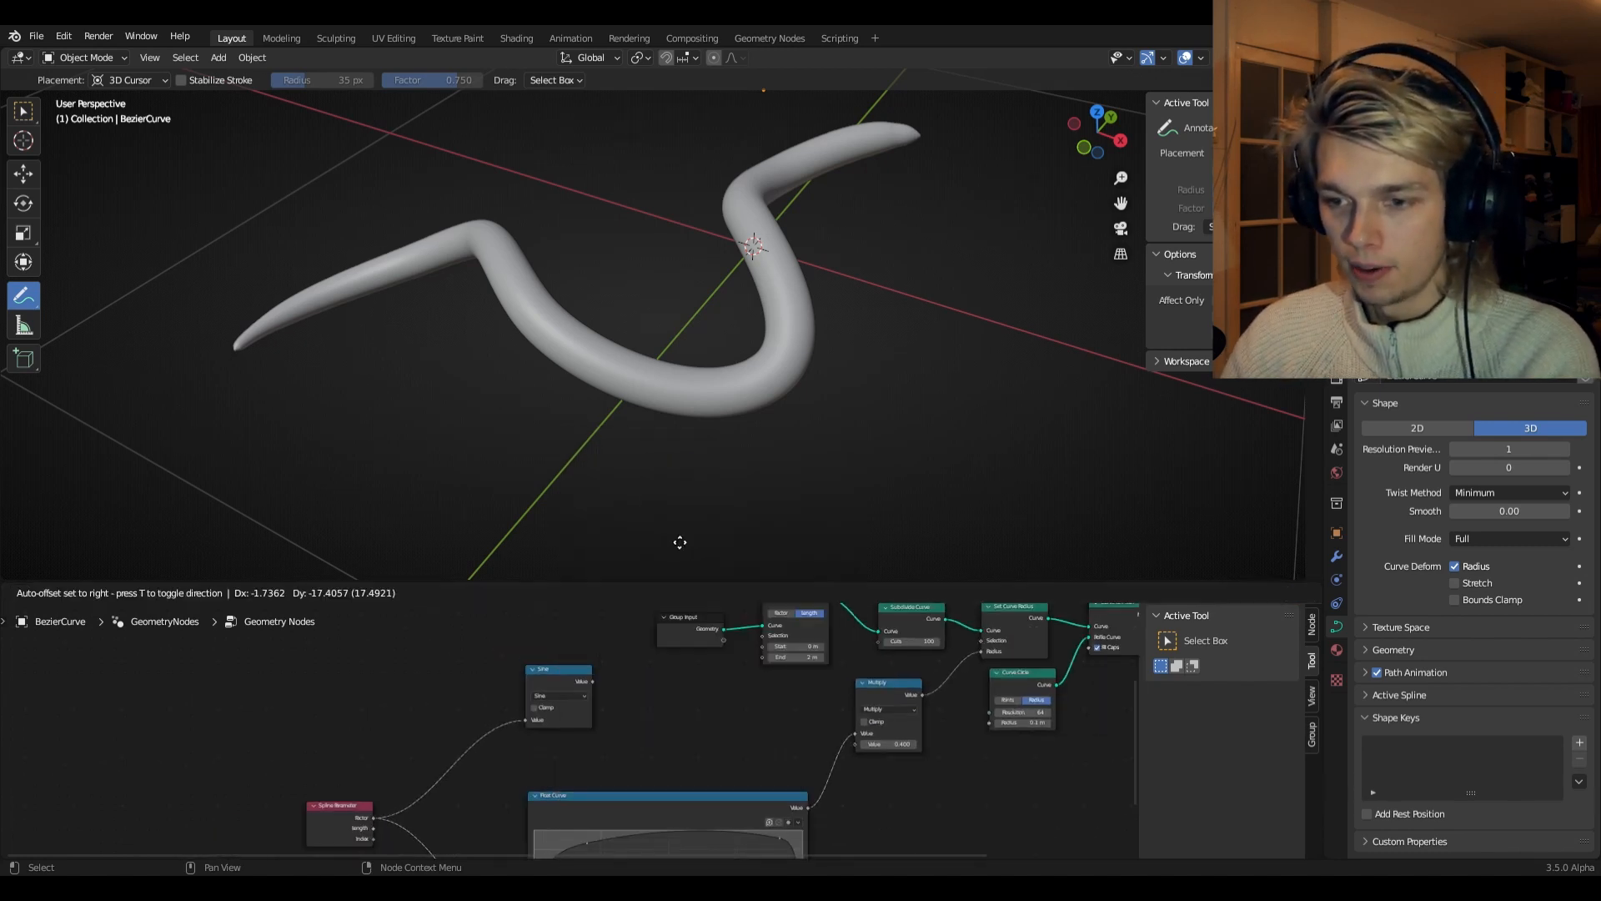
{"action": "left_click", "coordinate": [668, 713]}
{"action": "scroll", "coordinate": [571, 727], "scroll_direction": "up", "scroll_amount": 4}
{"action": "left_click_drag", "start_coordinate": [608, 652], "coordinate": [672, 738]}
- Set the Map Range node's From Min to -1
{"action": "double_click", "coordinate": [749, 755]}
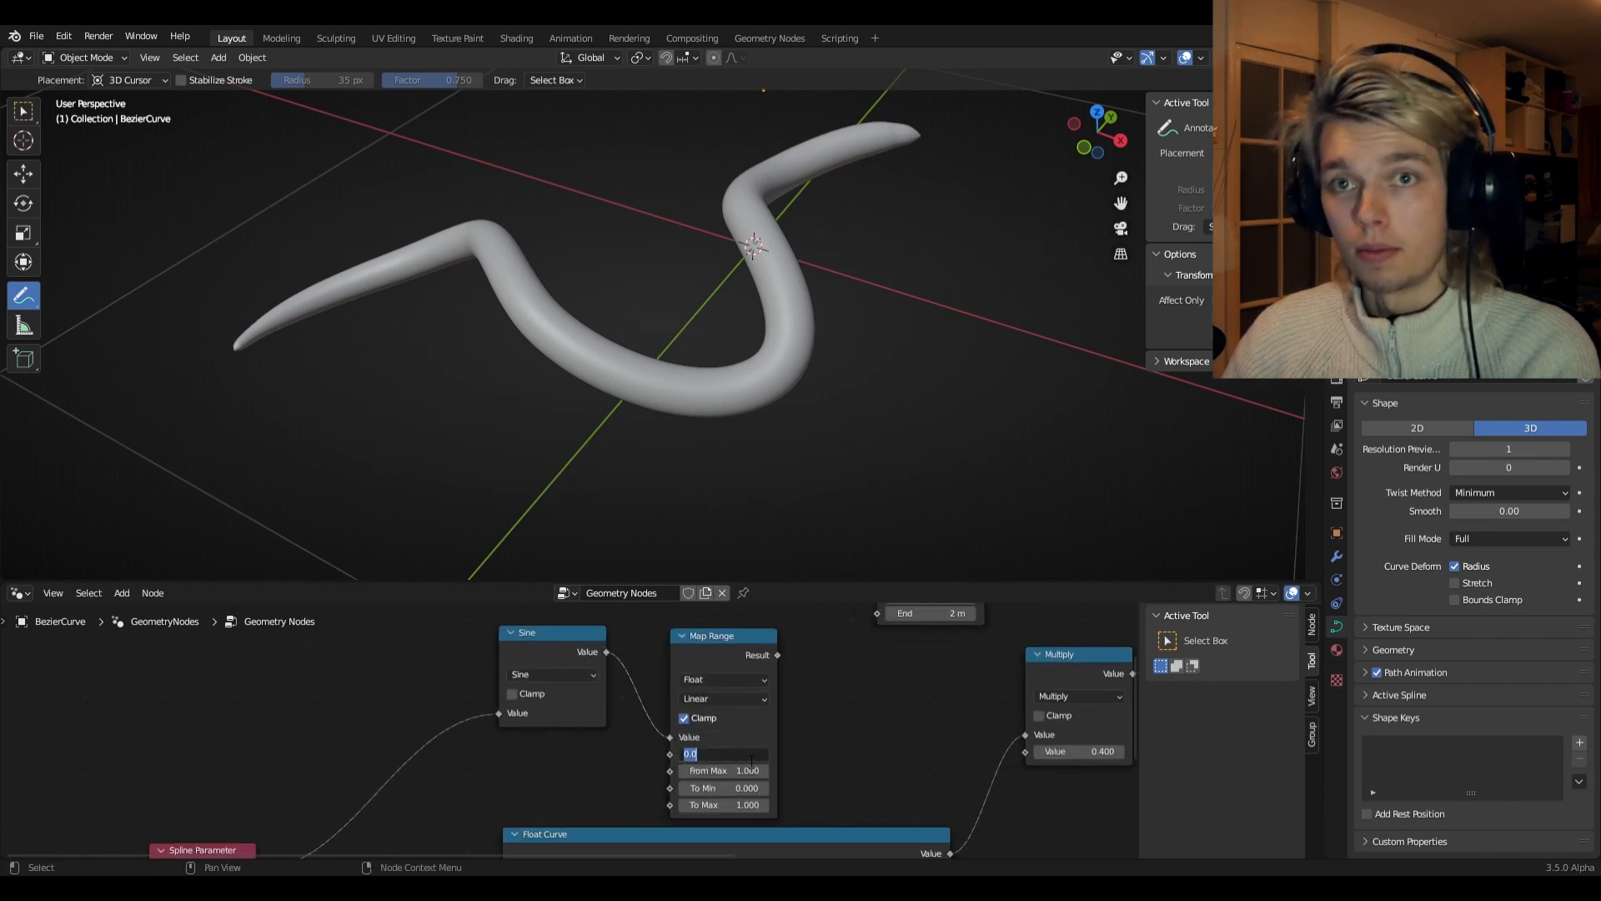
{"action": "key", "text": "BackSpace"}
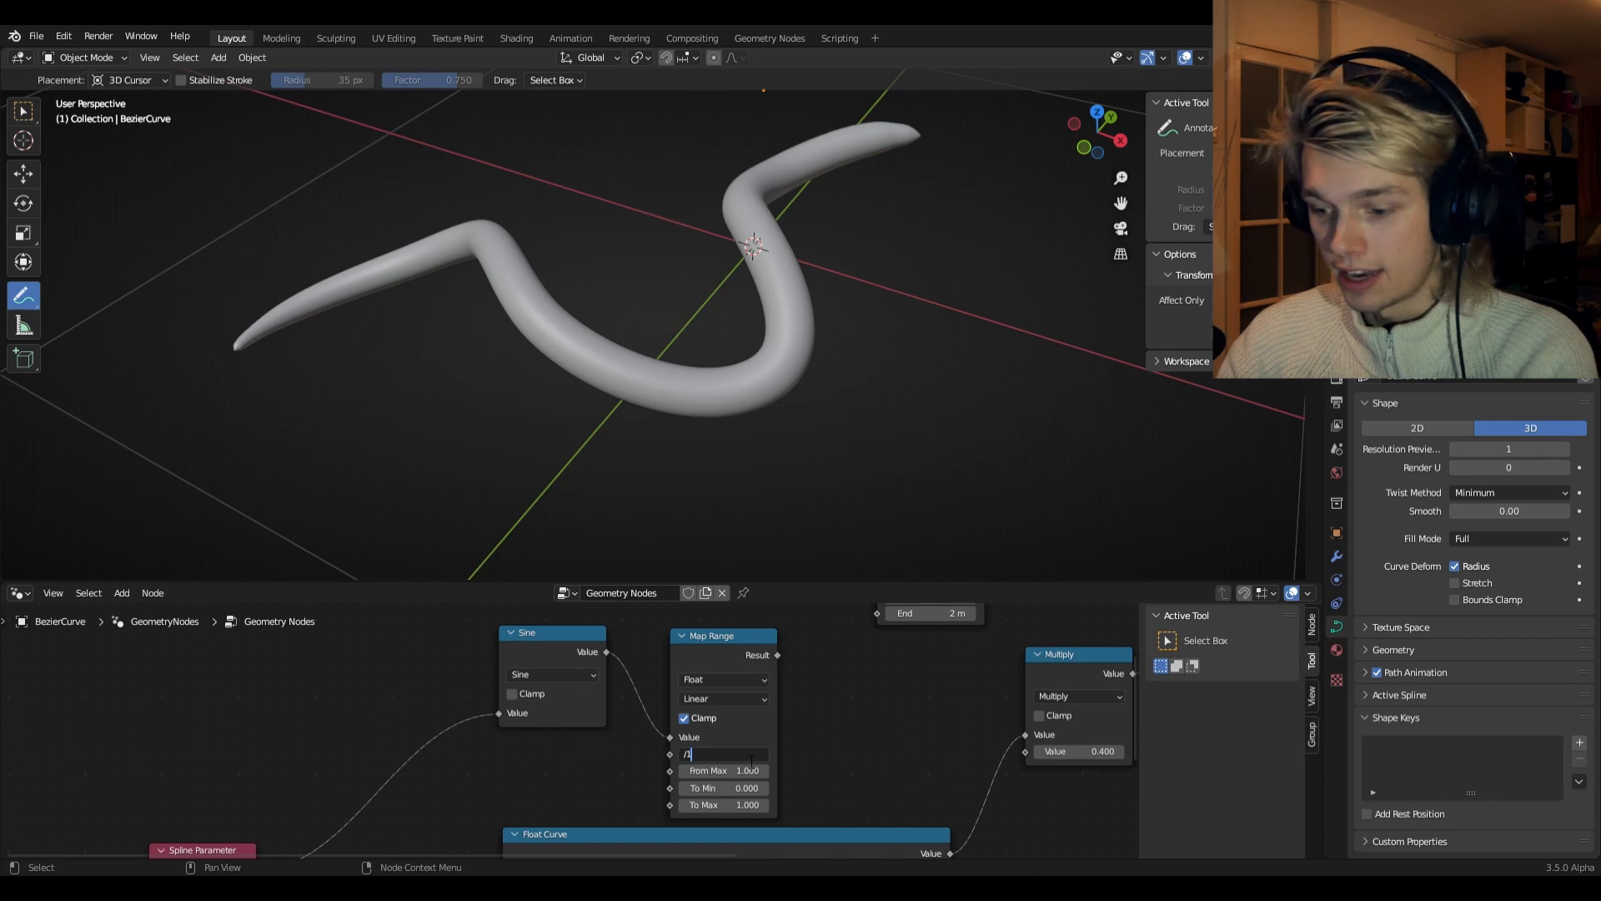
{"action": "key", "text": "Return"}
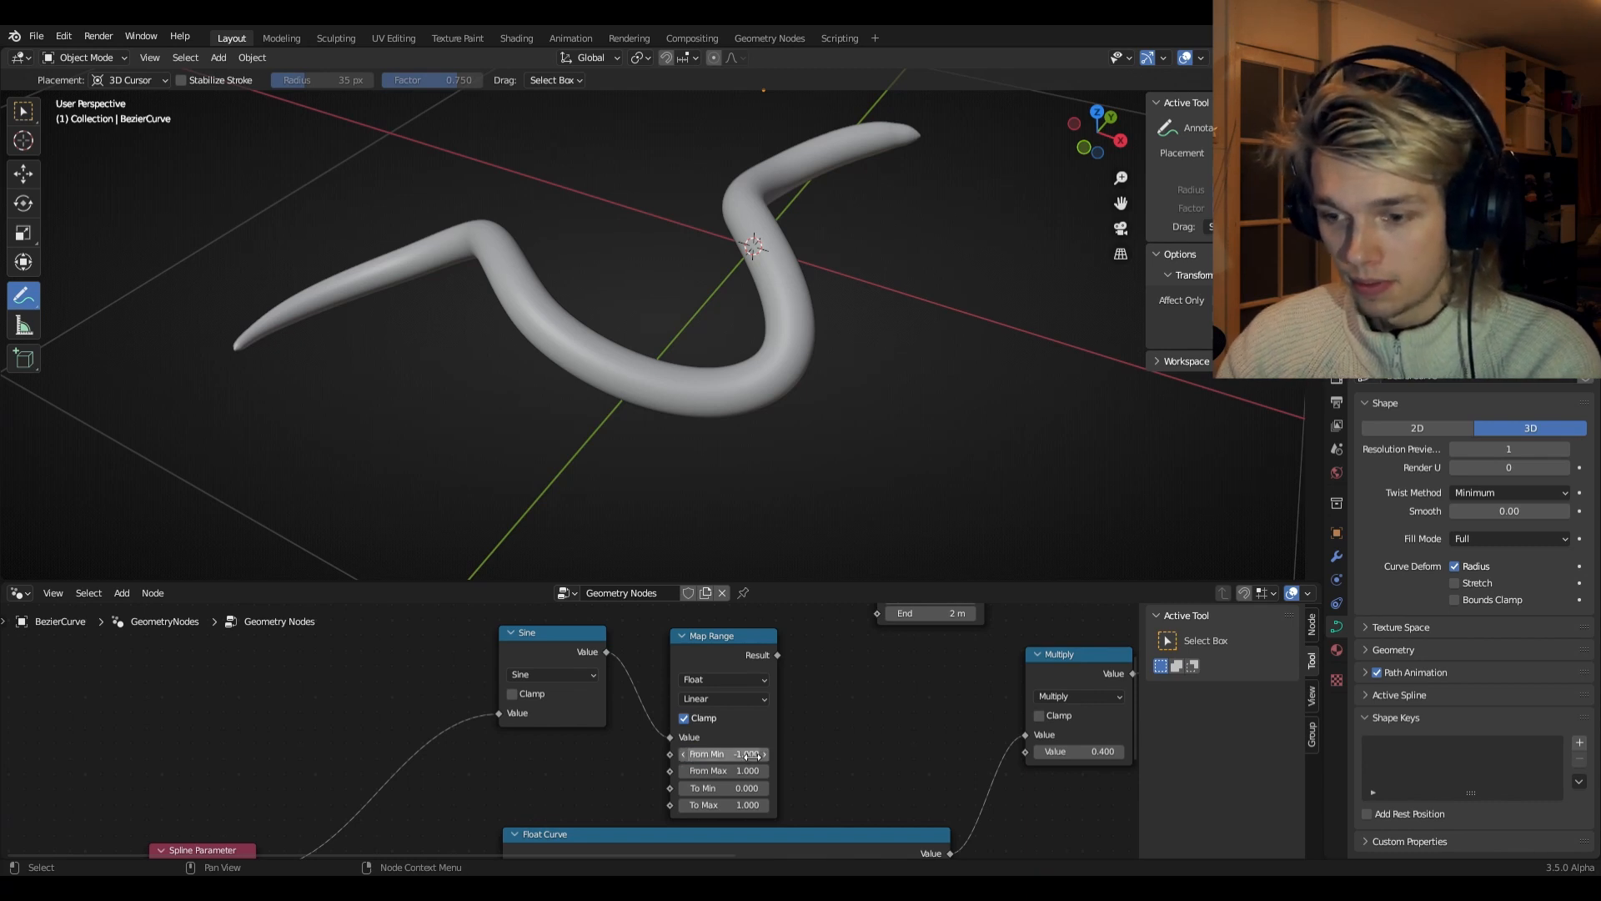
{"action": "middle_click_drag", "start_coordinate": [834, 786], "coordinate": [800, 777]}
- Annotate the viewport with a tall wave crossing a baseline, plus a shallow wave running above a second baseline
{"action": "left_click_drag", "start_coordinate": [180, 349], "coordinate": [522, 358]}
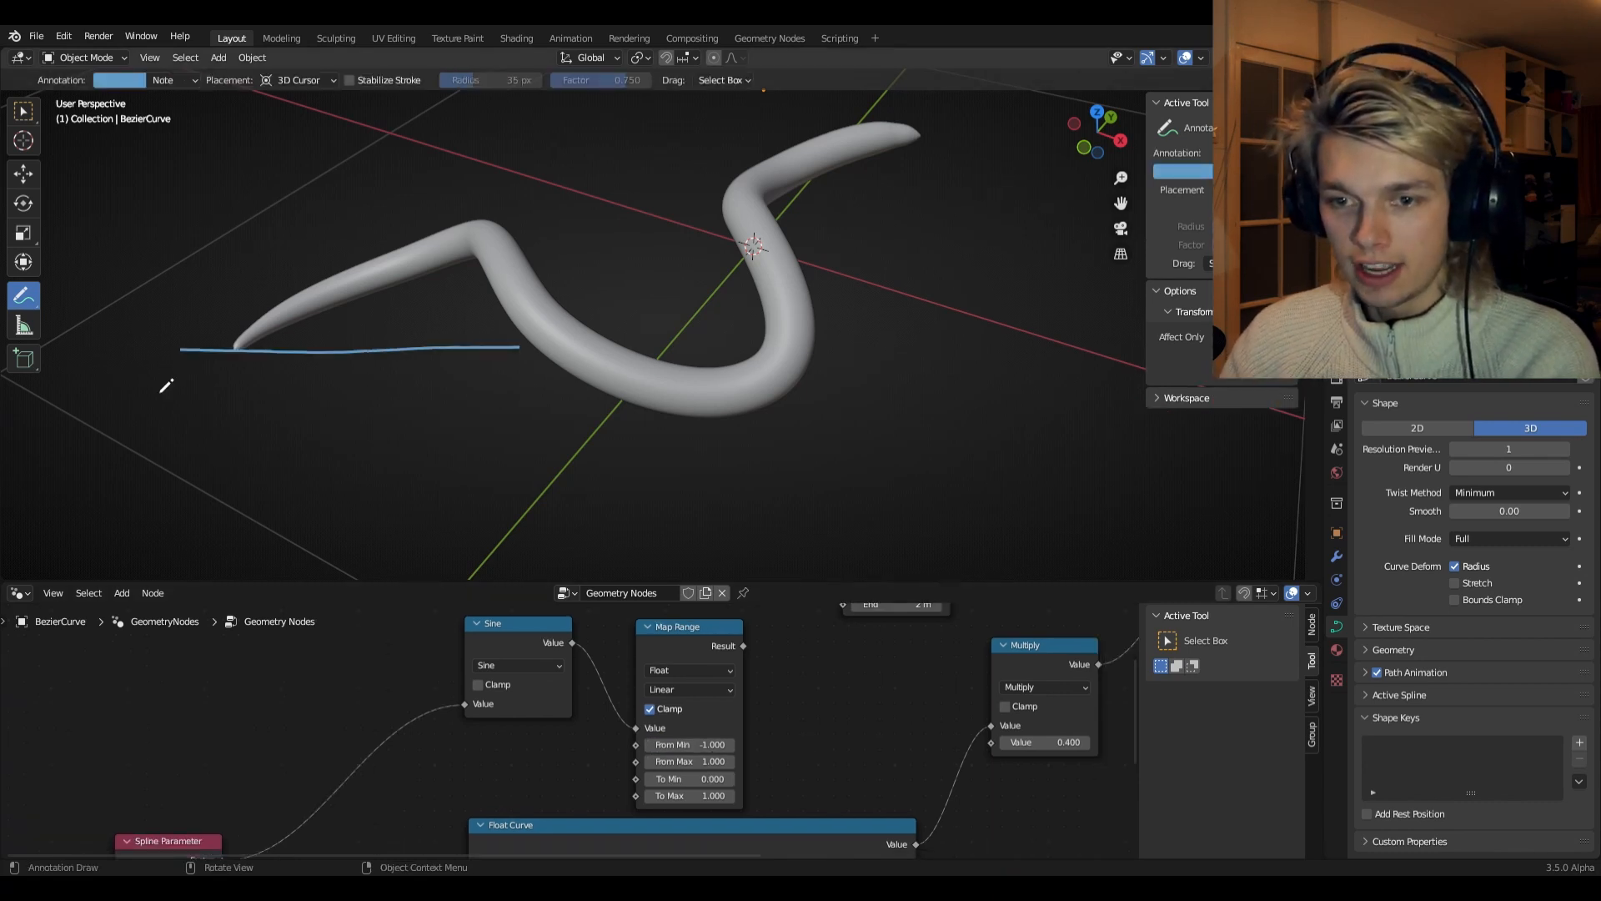
{"action": "mouse_move", "coordinate": [178, 322]}
{"action": "left_mouse_down"}
{"action": "mouse_move", "coordinate": [251, 355]}
{"action": "mouse_move", "coordinate": [412, 328]}
{"action": "mouse_move", "coordinate": [510, 333]}
{"action": "left_mouse_up"}
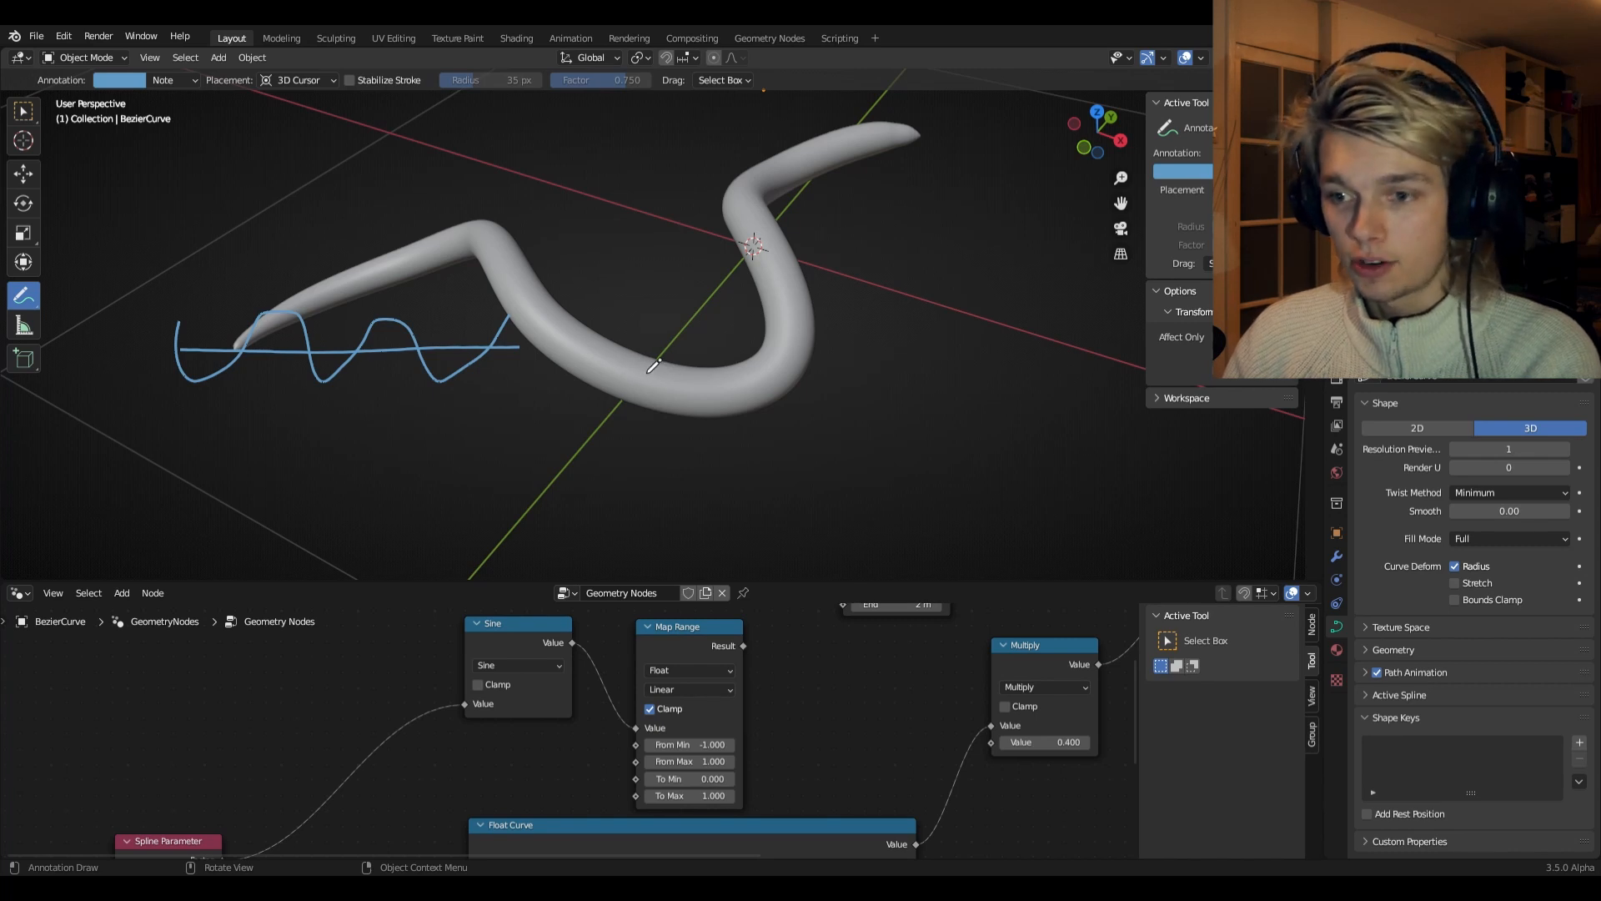
{"action": "left_click_drag", "start_coordinate": [653, 367], "coordinate": [956, 352]}
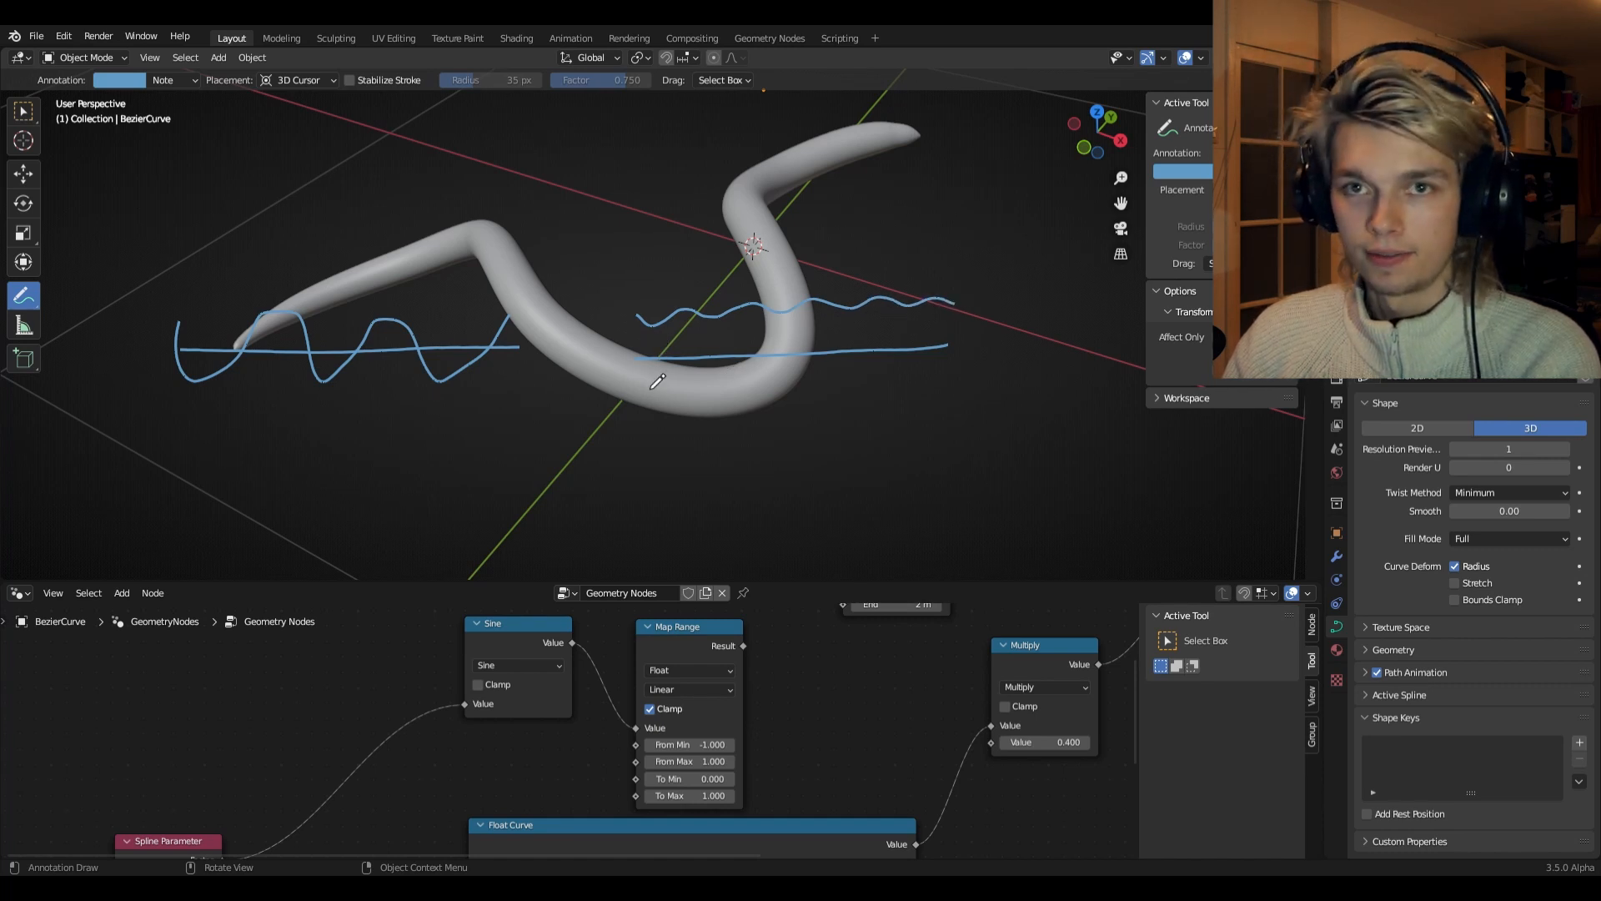
- Set Map Range's To Min to 0.85 and connect its Result to the second Value input of the radius Multiply node
{"action": "left_click_drag", "start_coordinate": [679, 632], "coordinate": [676, 627]}
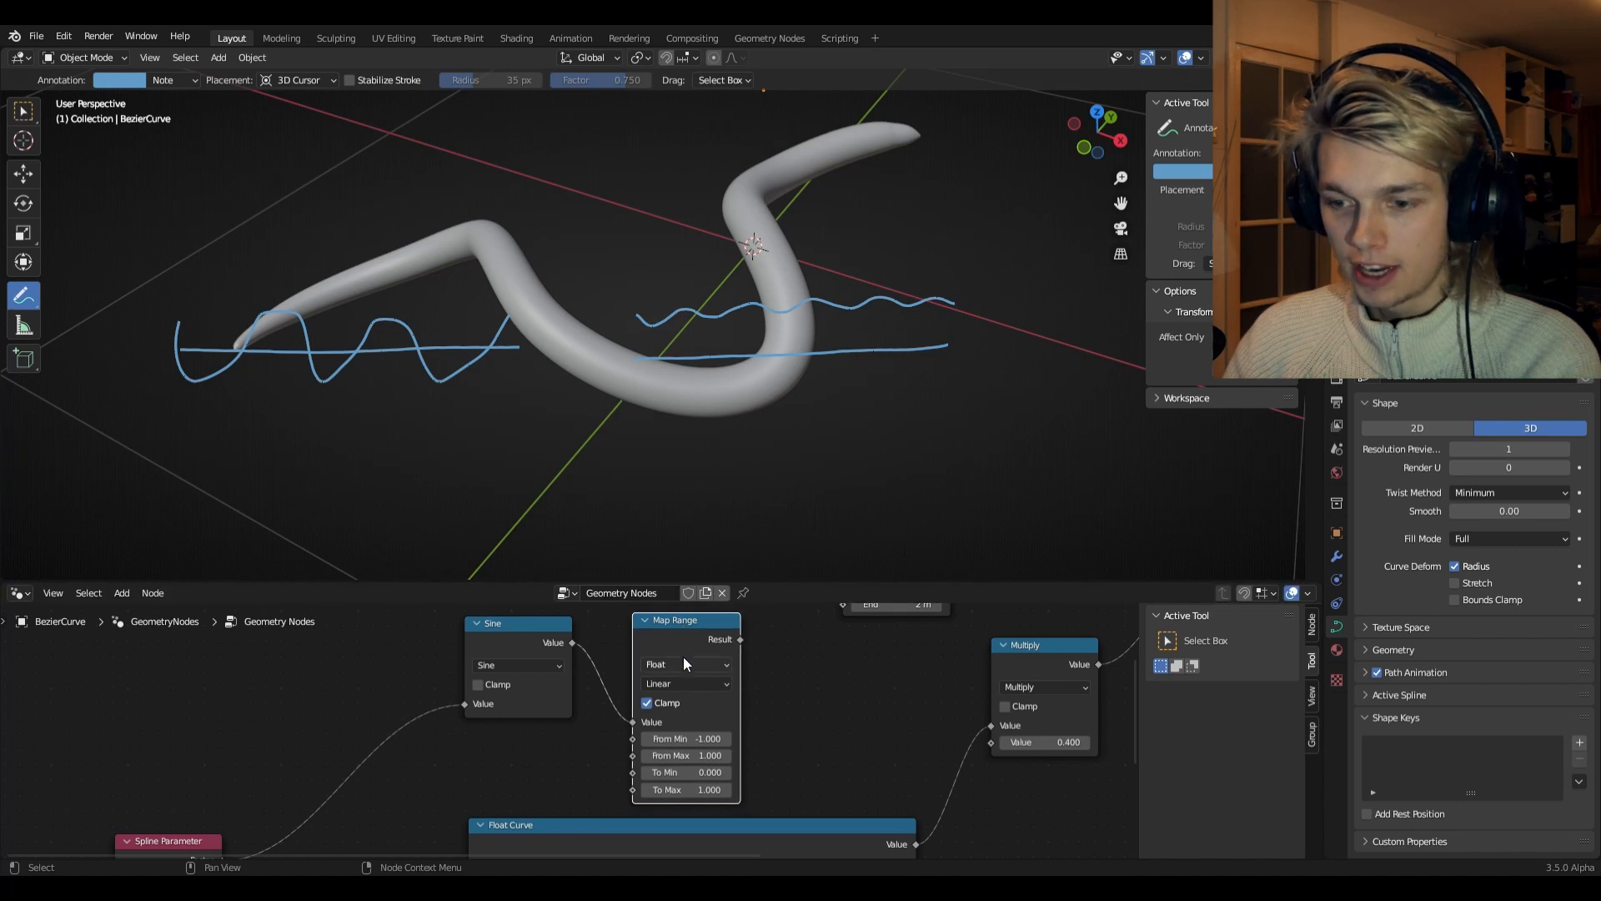
{"action": "left_click", "coordinate": [697, 772]}
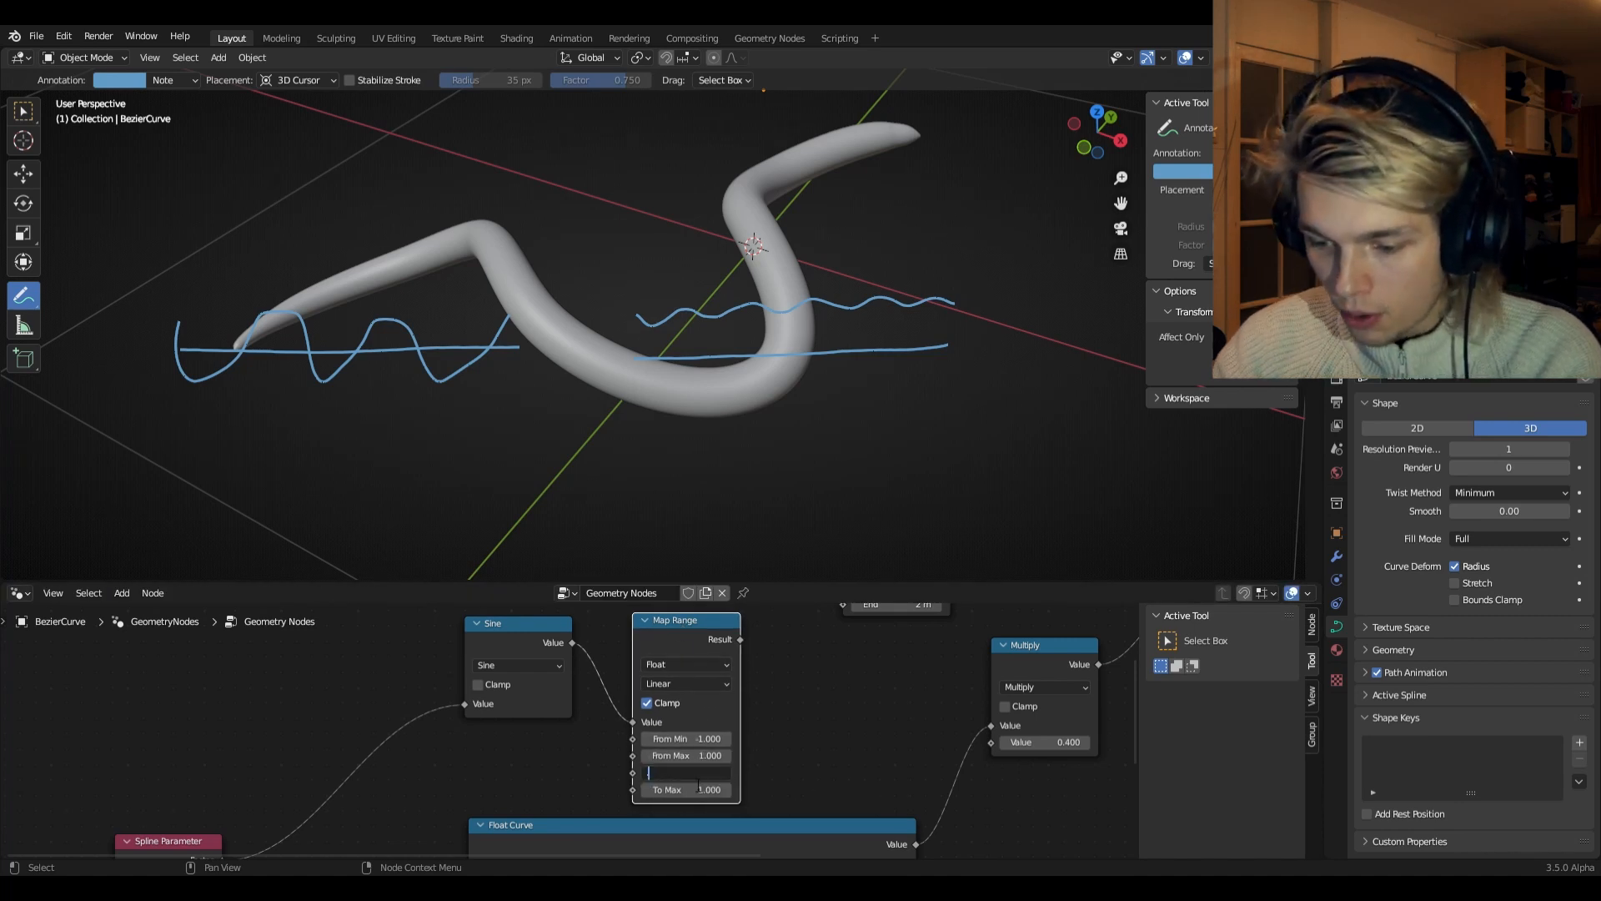
{"action": "type", "text": ".85"}
{"action": "key", "text": "Return"}
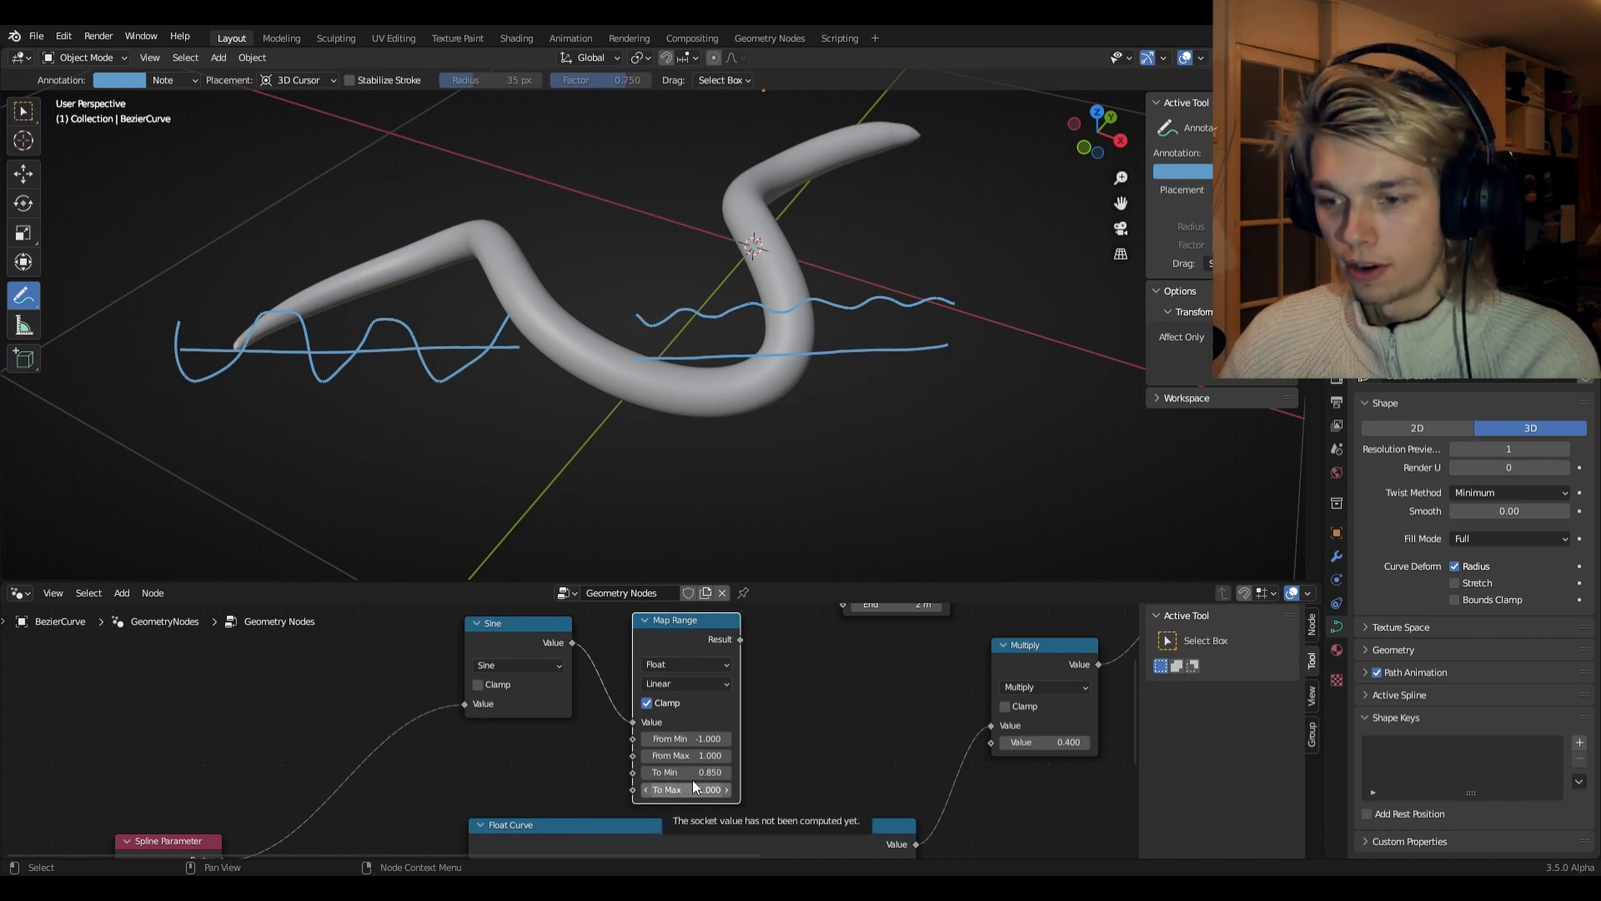
{"action": "left_click_drag", "start_coordinate": [749, 638], "coordinate": [992, 743]}
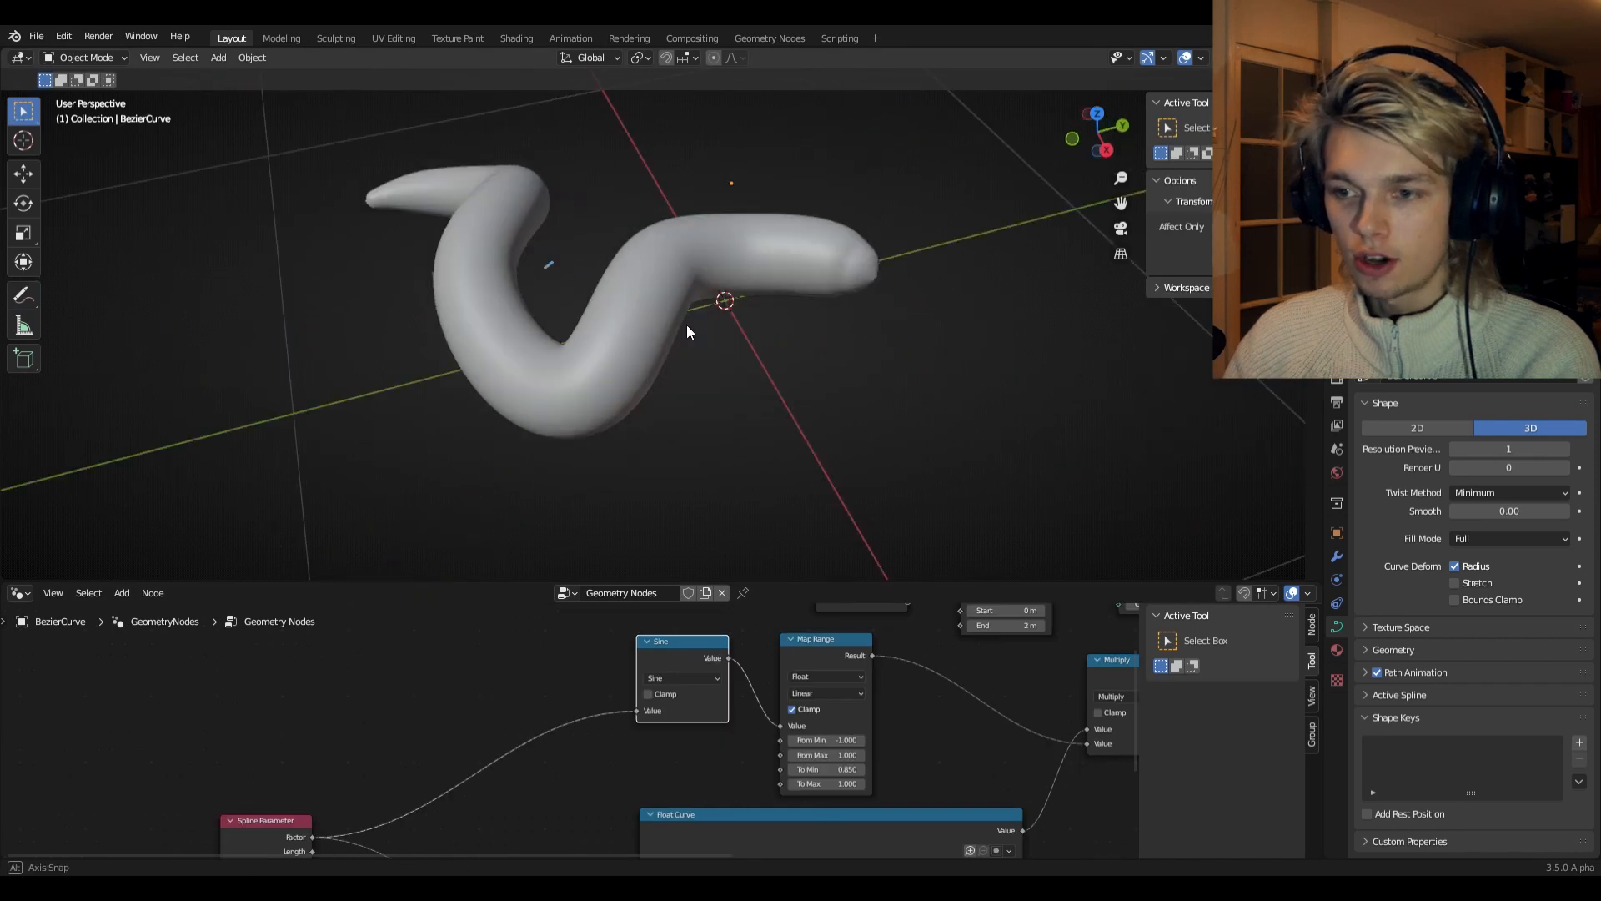
{"action": "mouse_move", "coordinate": [687, 324]}
{"action": "middle_mouse_down"}
{"action": "mouse_move", "coordinate": [785, 300]}
{"action": "mouse_move", "coordinate": [732, 308]}
{"action": "middle_mouse_up"}
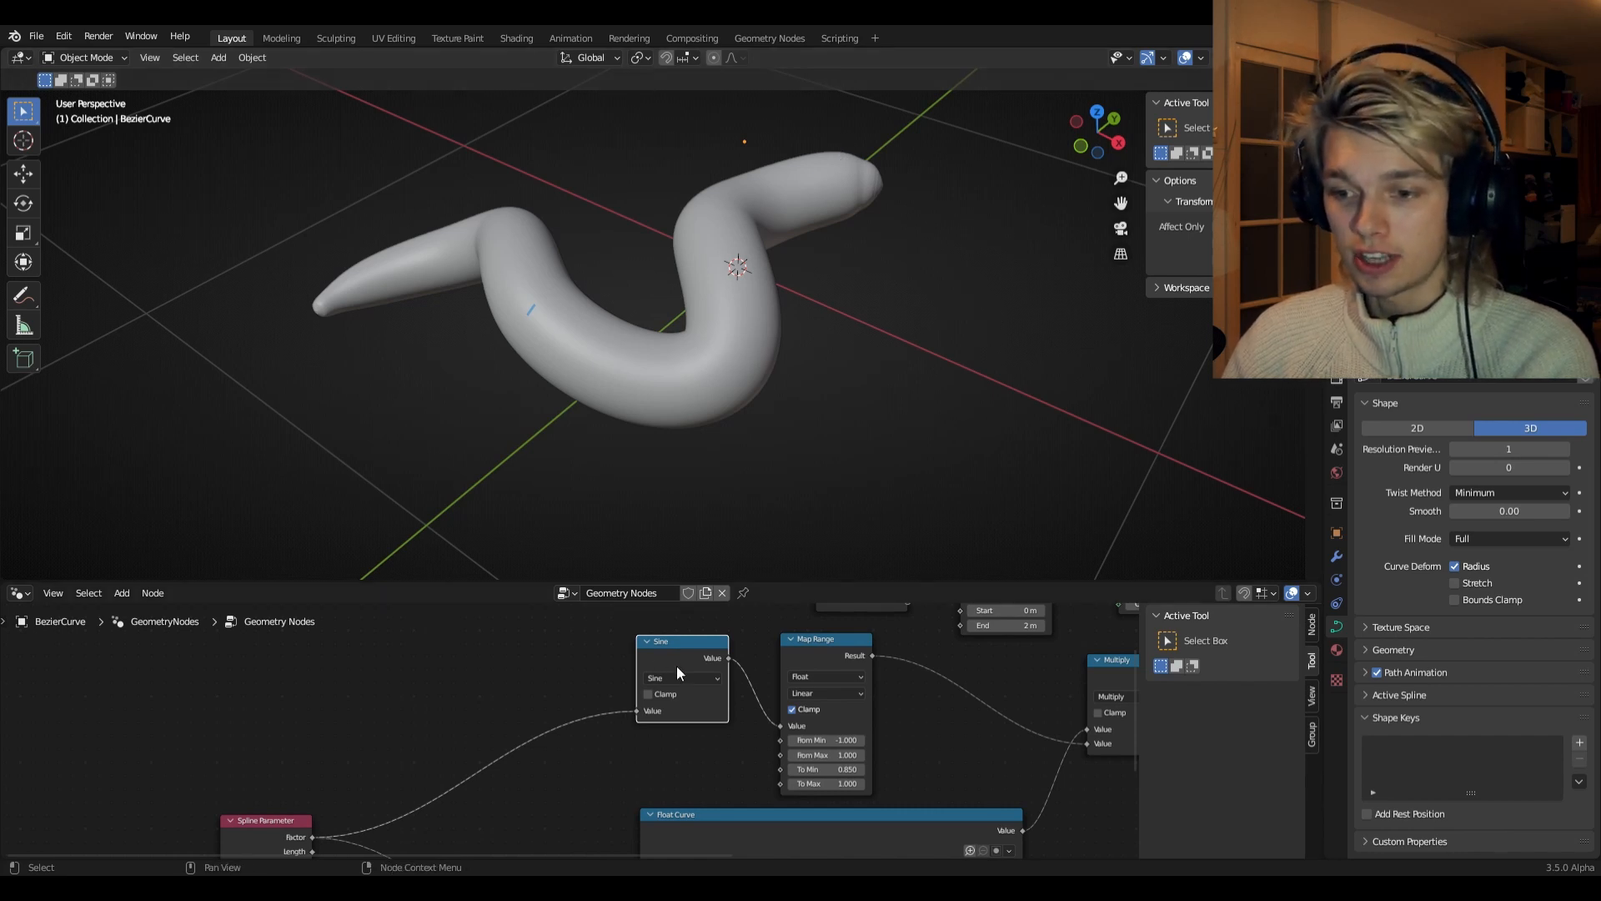
- Duplicate the Sine node into the empty space before it and change the copy's operation to Multiply
{"action": "key", "text": "shift+d"}
{"action": "left_click", "coordinate": [484, 680]}
{"action": "left_click", "coordinate": [482, 677]}
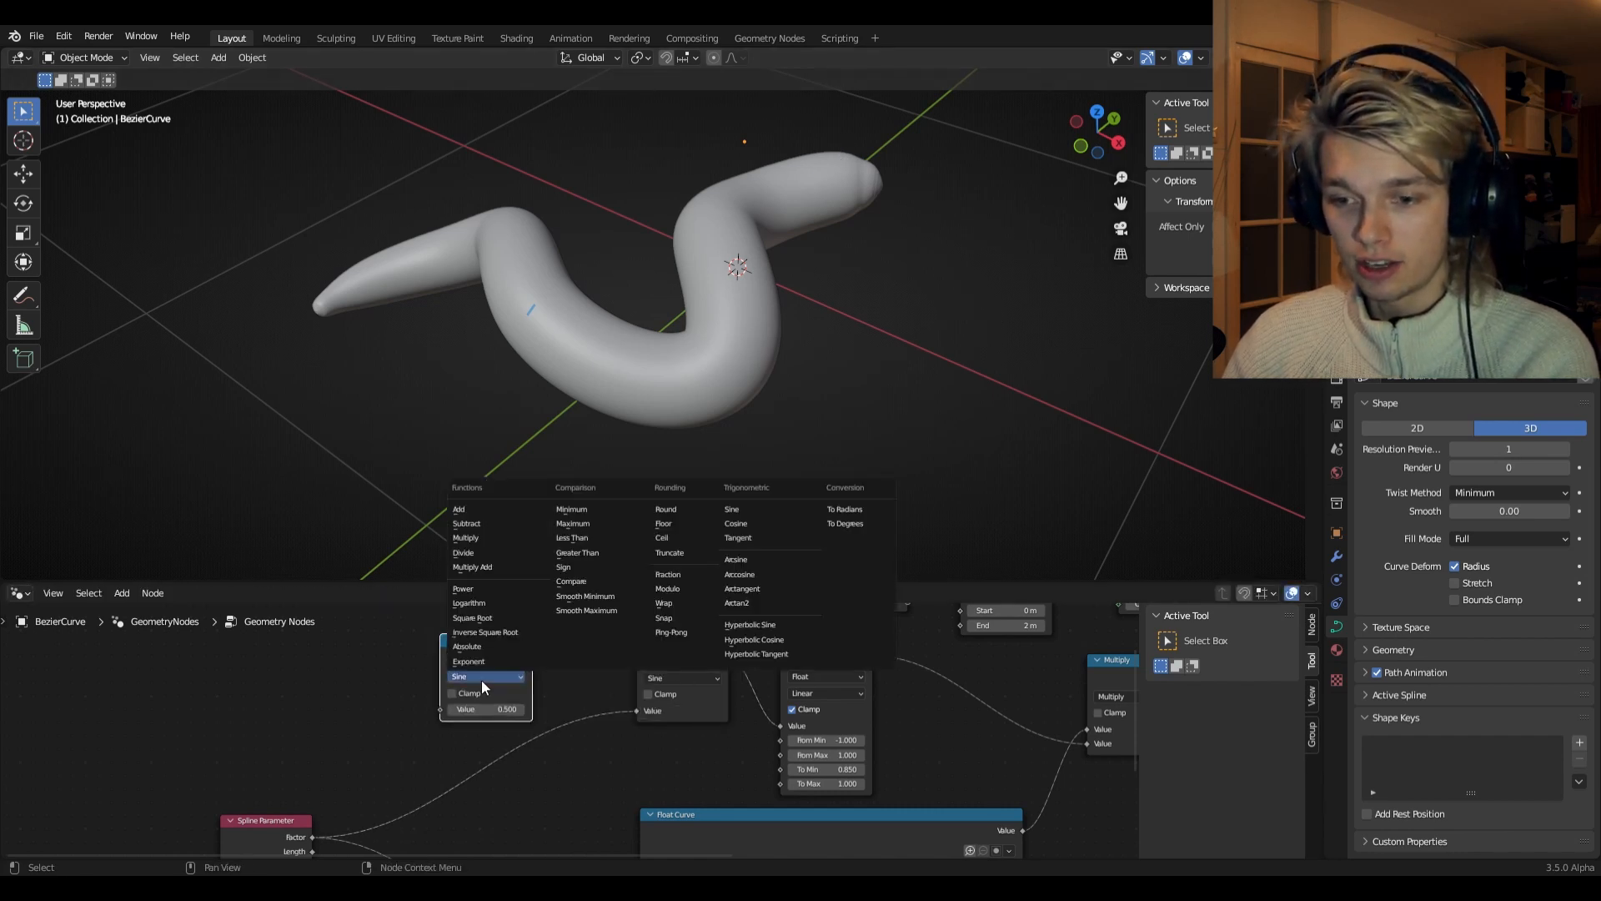
{"action": "left_click", "coordinate": [487, 537]}
- Set the new Multiply node's second value to 200 and insert it on the link between Spline Parameter and Sine
{"action": "left_click", "coordinate": [486, 724]}
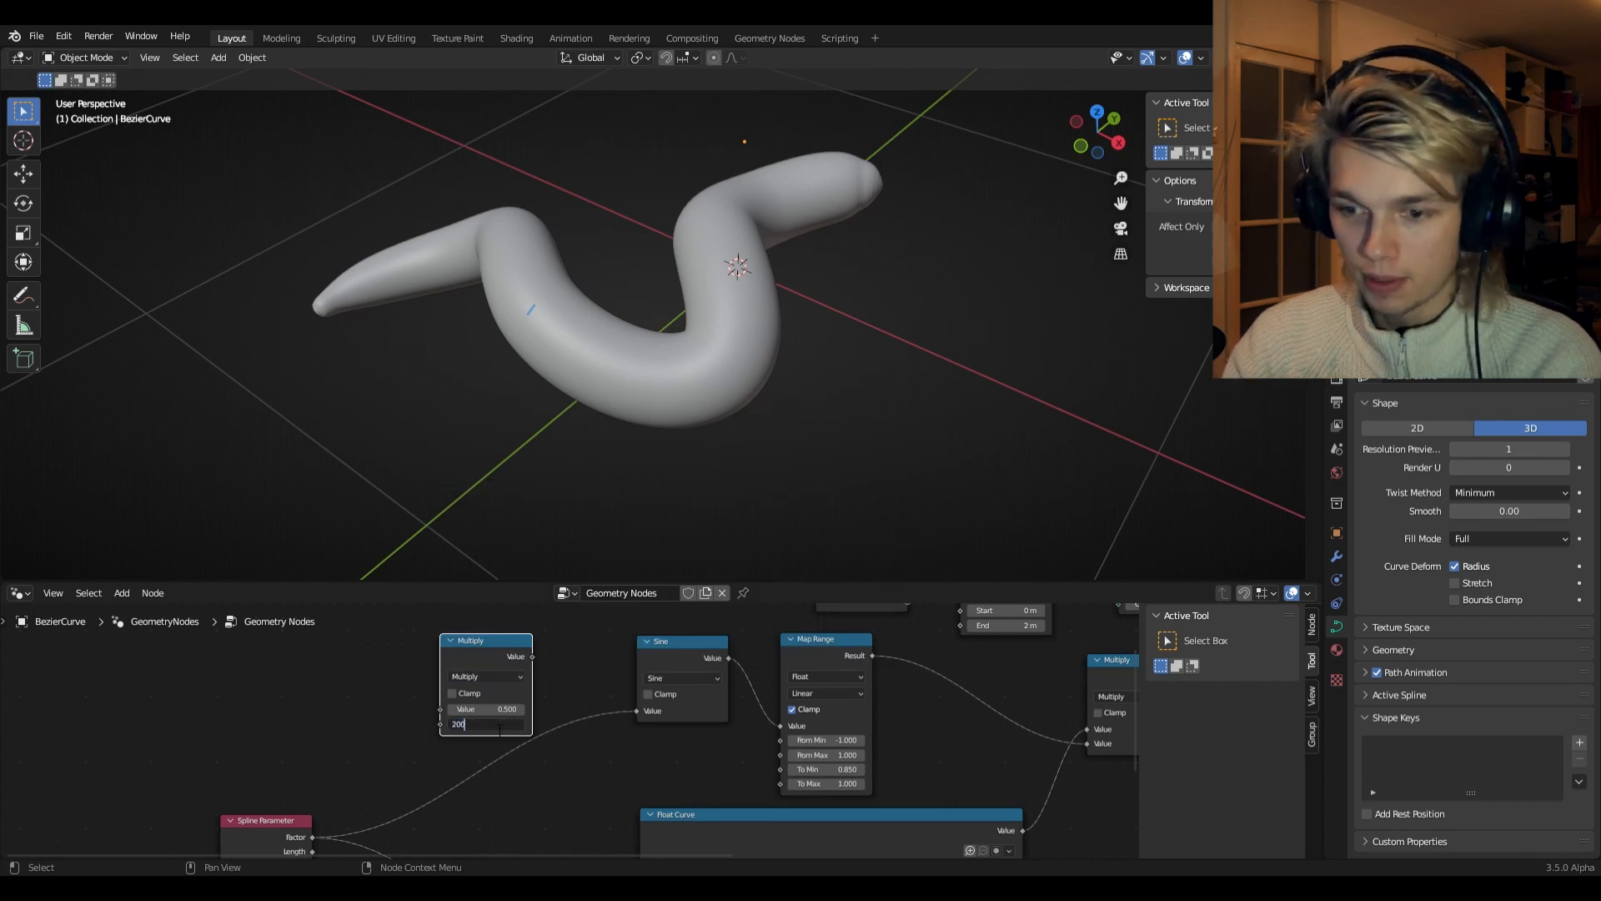
{"action": "type", "text": "200"}
{"action": "key", "text": "Return"}
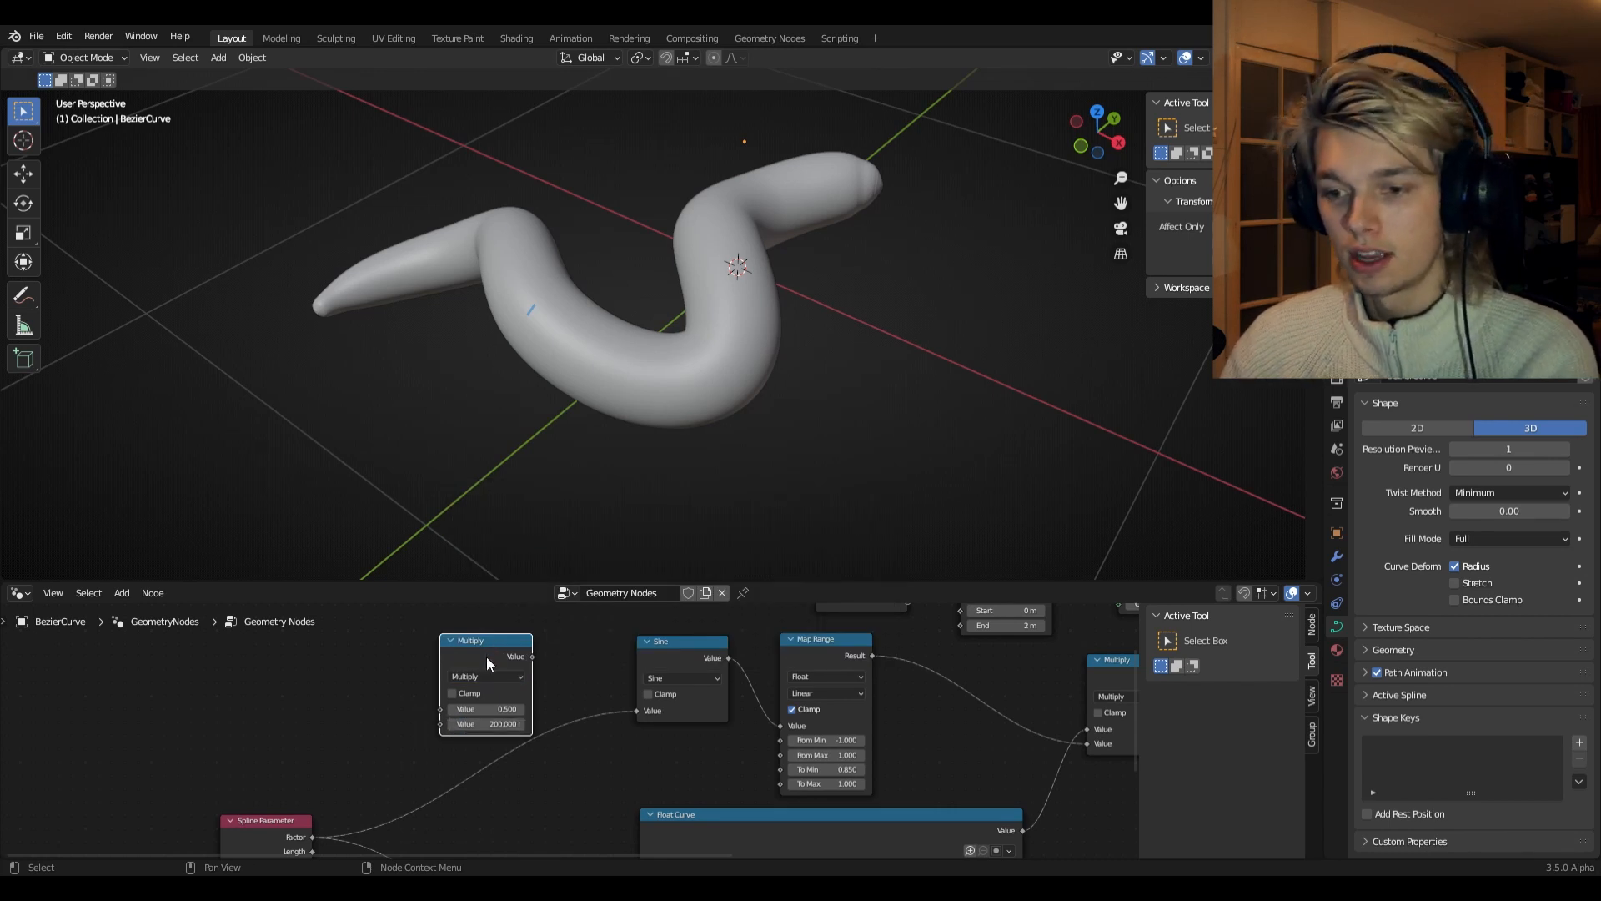
{"action": "left_click_drag", "start_coordinate": [484, 651], "coordinate": [554, 713]}
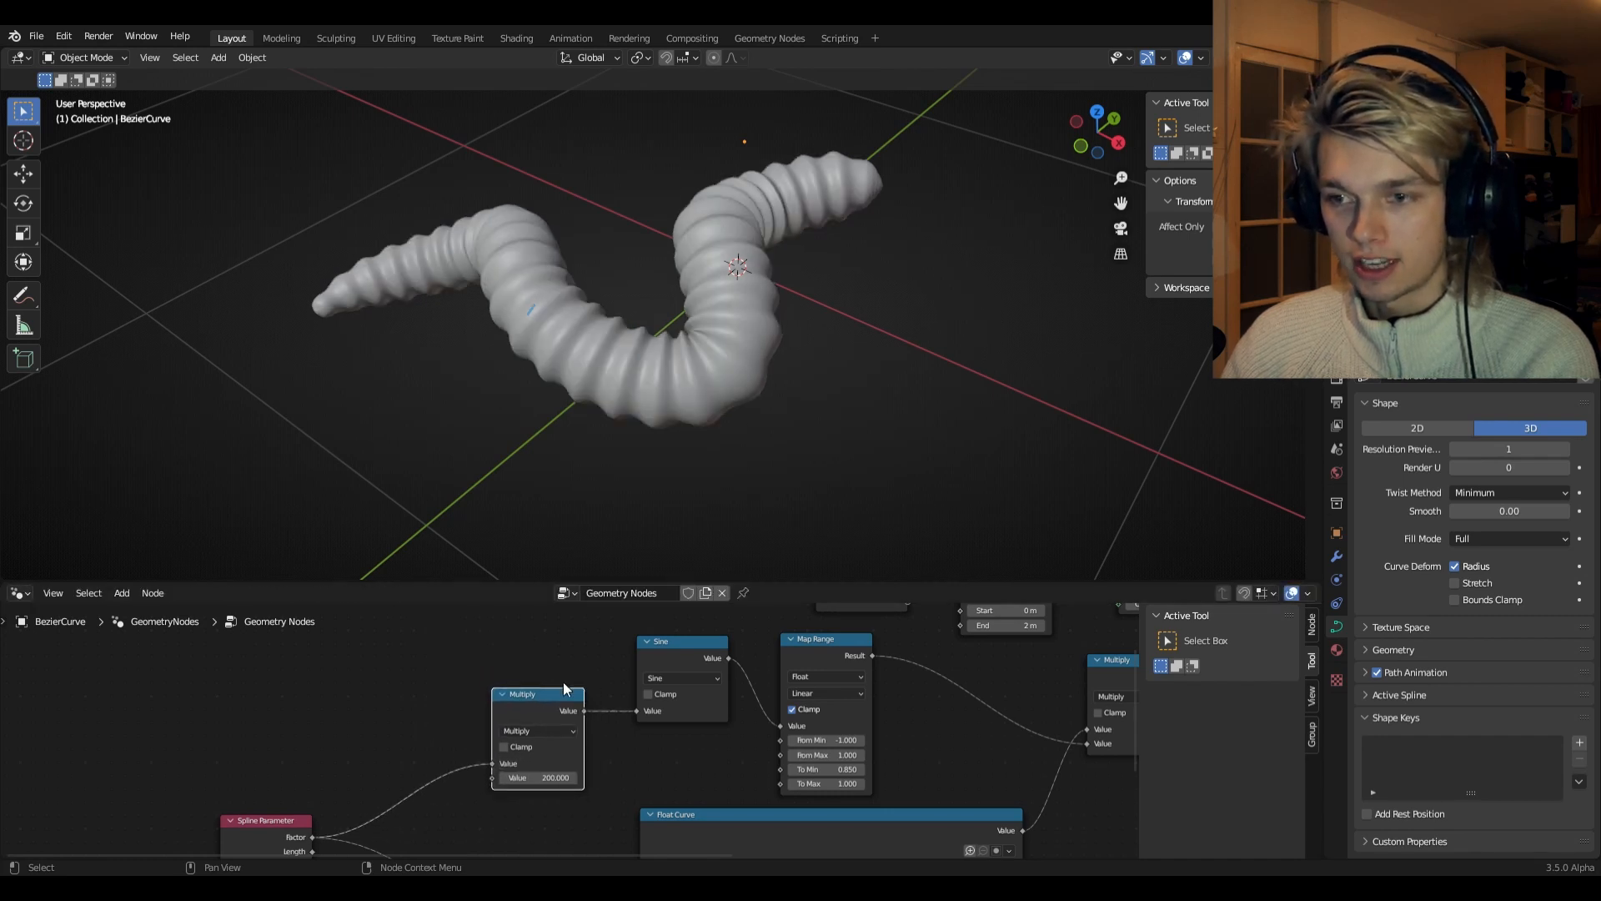
{"action": "middle_click_drag", "start_coordinate": [650, 517], "coordinate": [502, 421]}
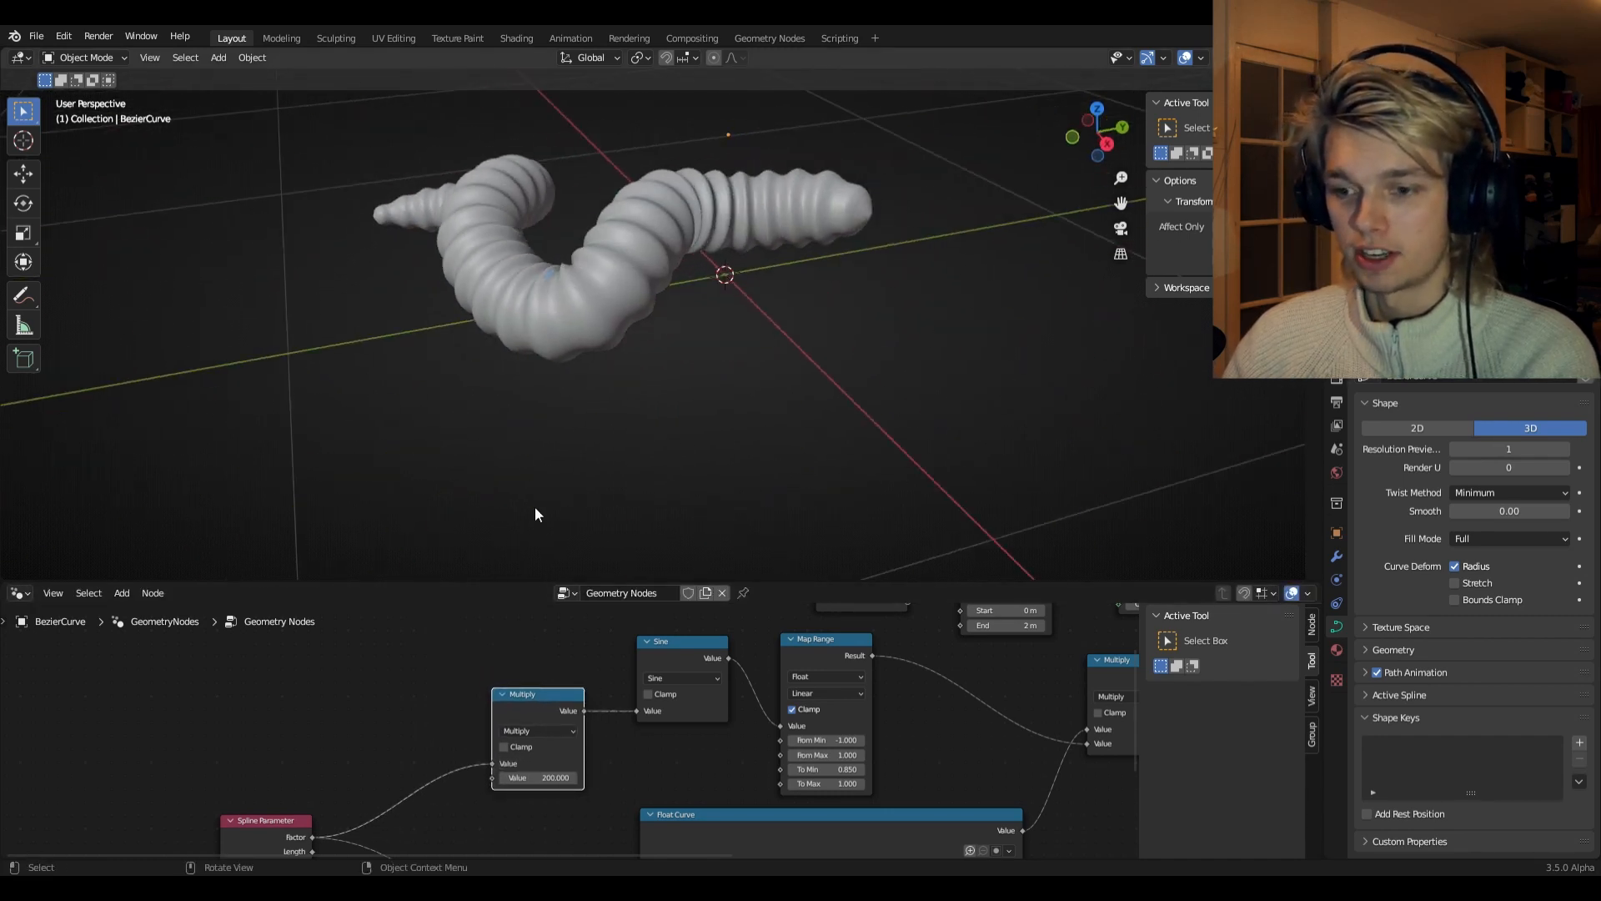
- Move the Group Input and Group Output nodes above the node chain, with Group Output farther out
{"action": "scroll", "coordinate": [667, 688], "scroll_direction": "down", "scroll_amount": 6}
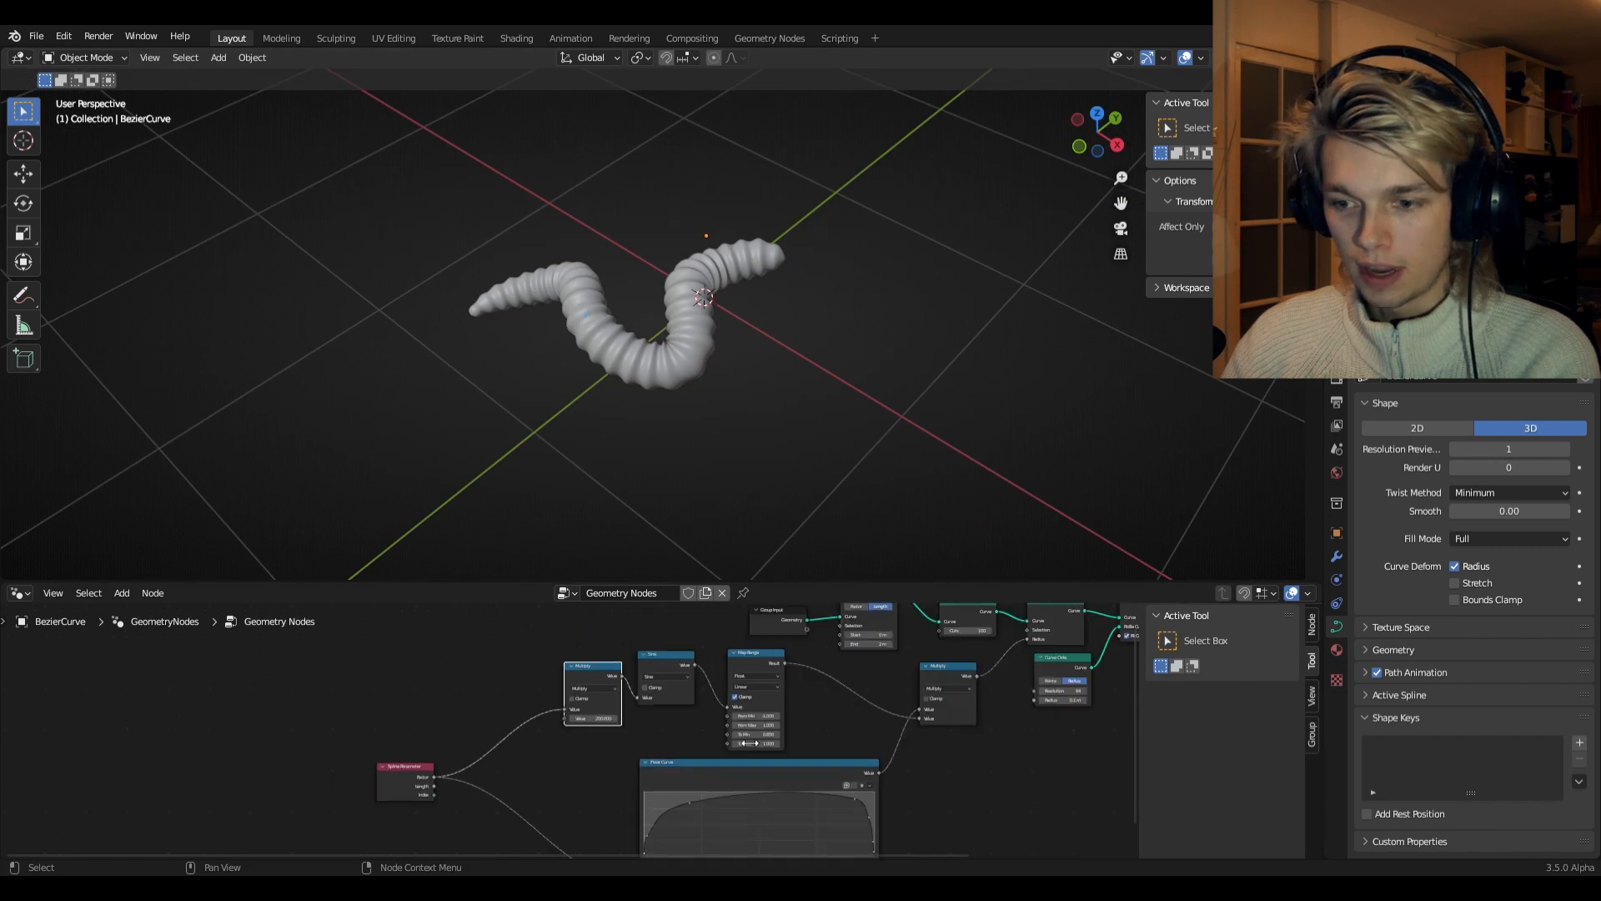
{"action": "middle_click_drag", "start_coordinate": [926, 755], "coordinate": [517, 854]}
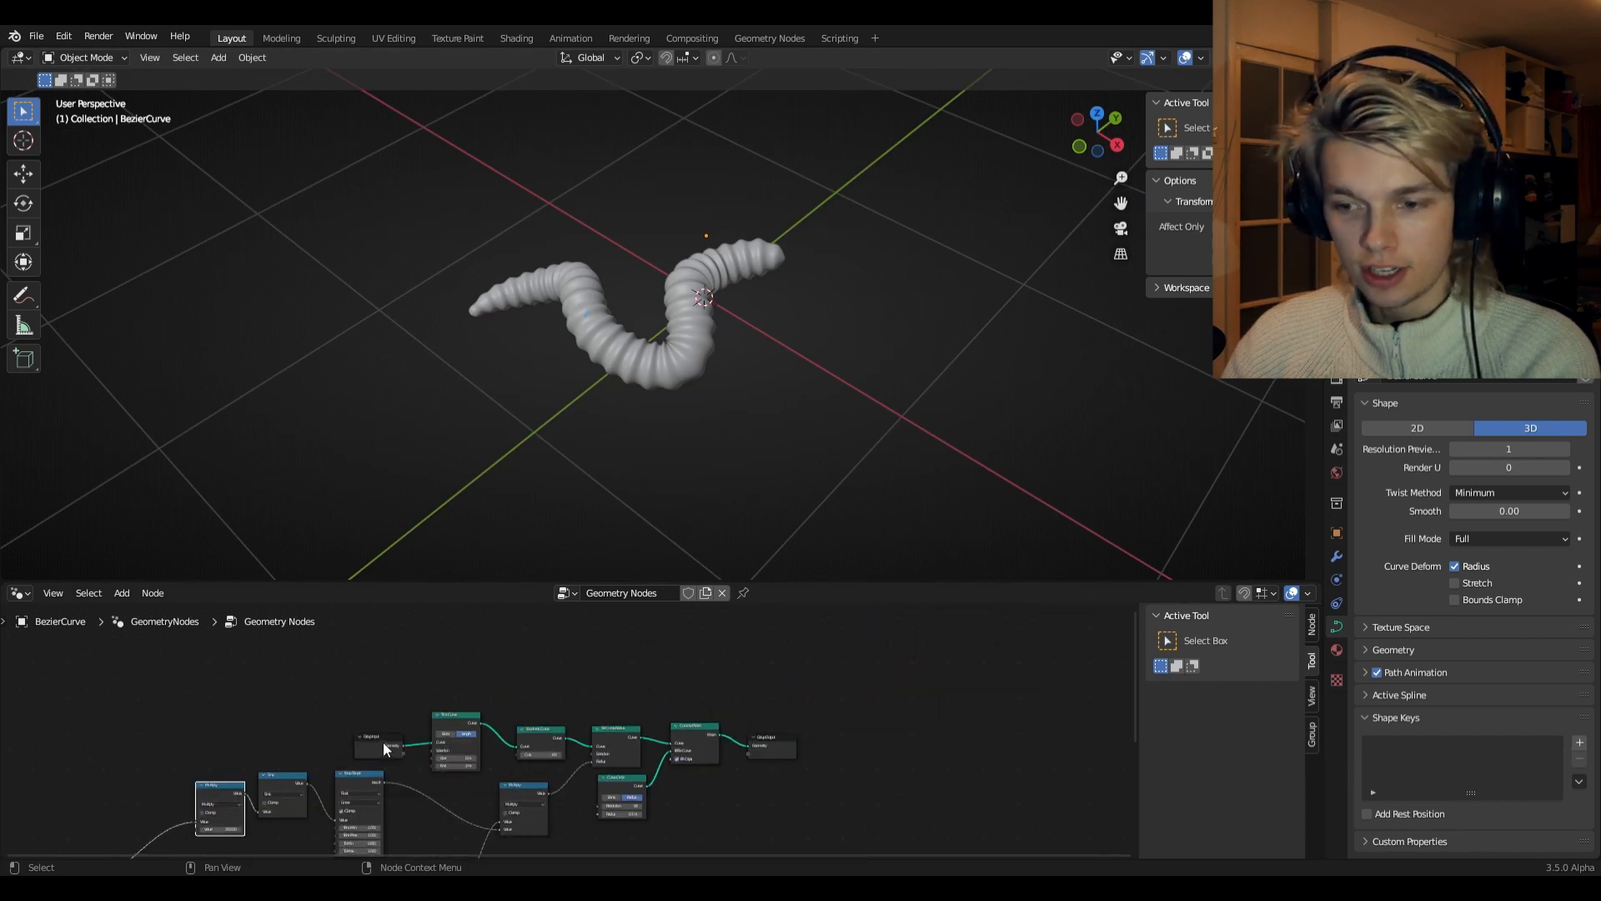
{"action": "left_click_drag", "start_coordinate": [386, 748], "coordinate": [390, 682]}
{"action": "left_click_drag", "start_coordinate": [769, 746], "coordinate": [859, 685]}
- Insert a Join Geometry node before Group Output and connect Group Input's Geometry to it as well
{"action": "key", "text": "shift+a"}
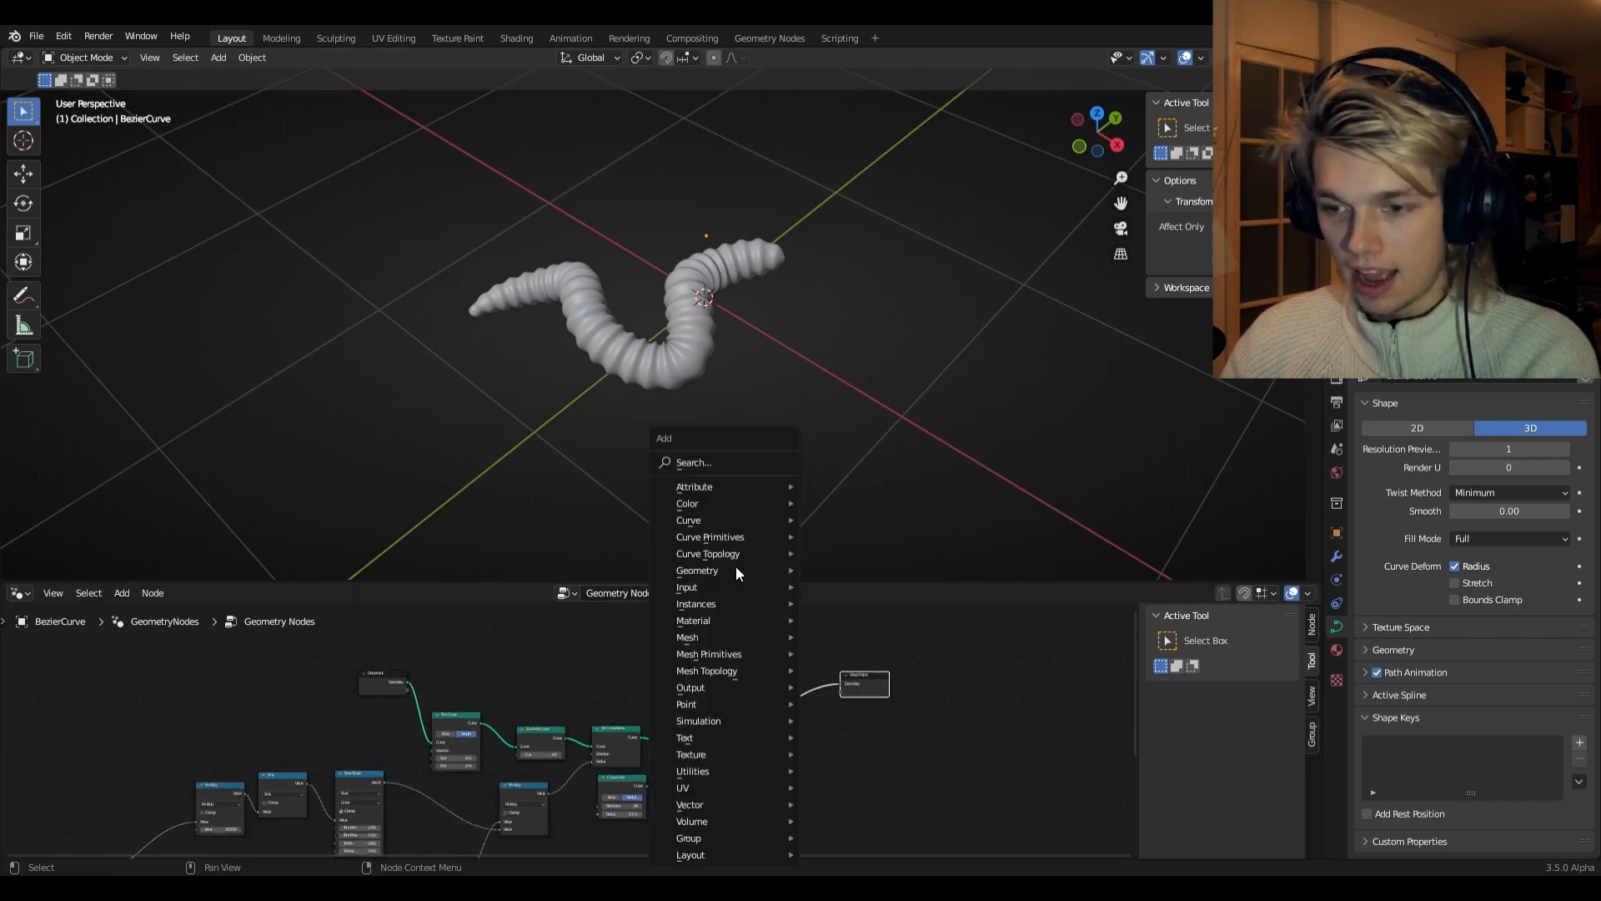
{"action": "left_click", "coordinate": [733, 461]}
{"action": "type", "text": "join"}
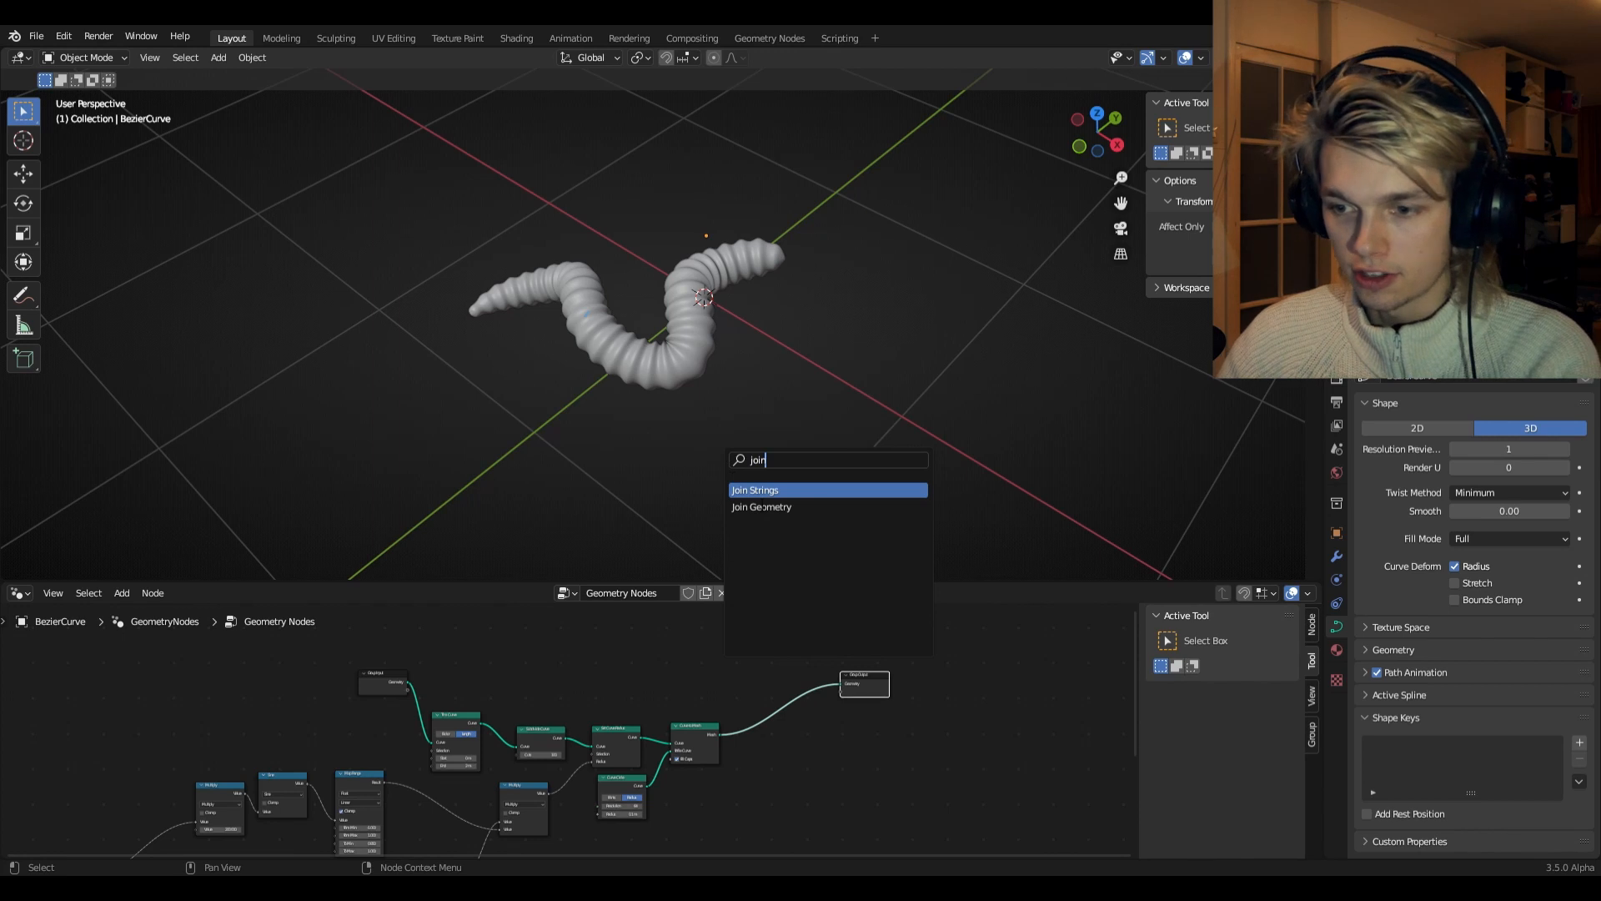
{"action": "left_click", "coordinate": [771, 507]}
{"action": "left_click", "coordinate": [807, 751]}
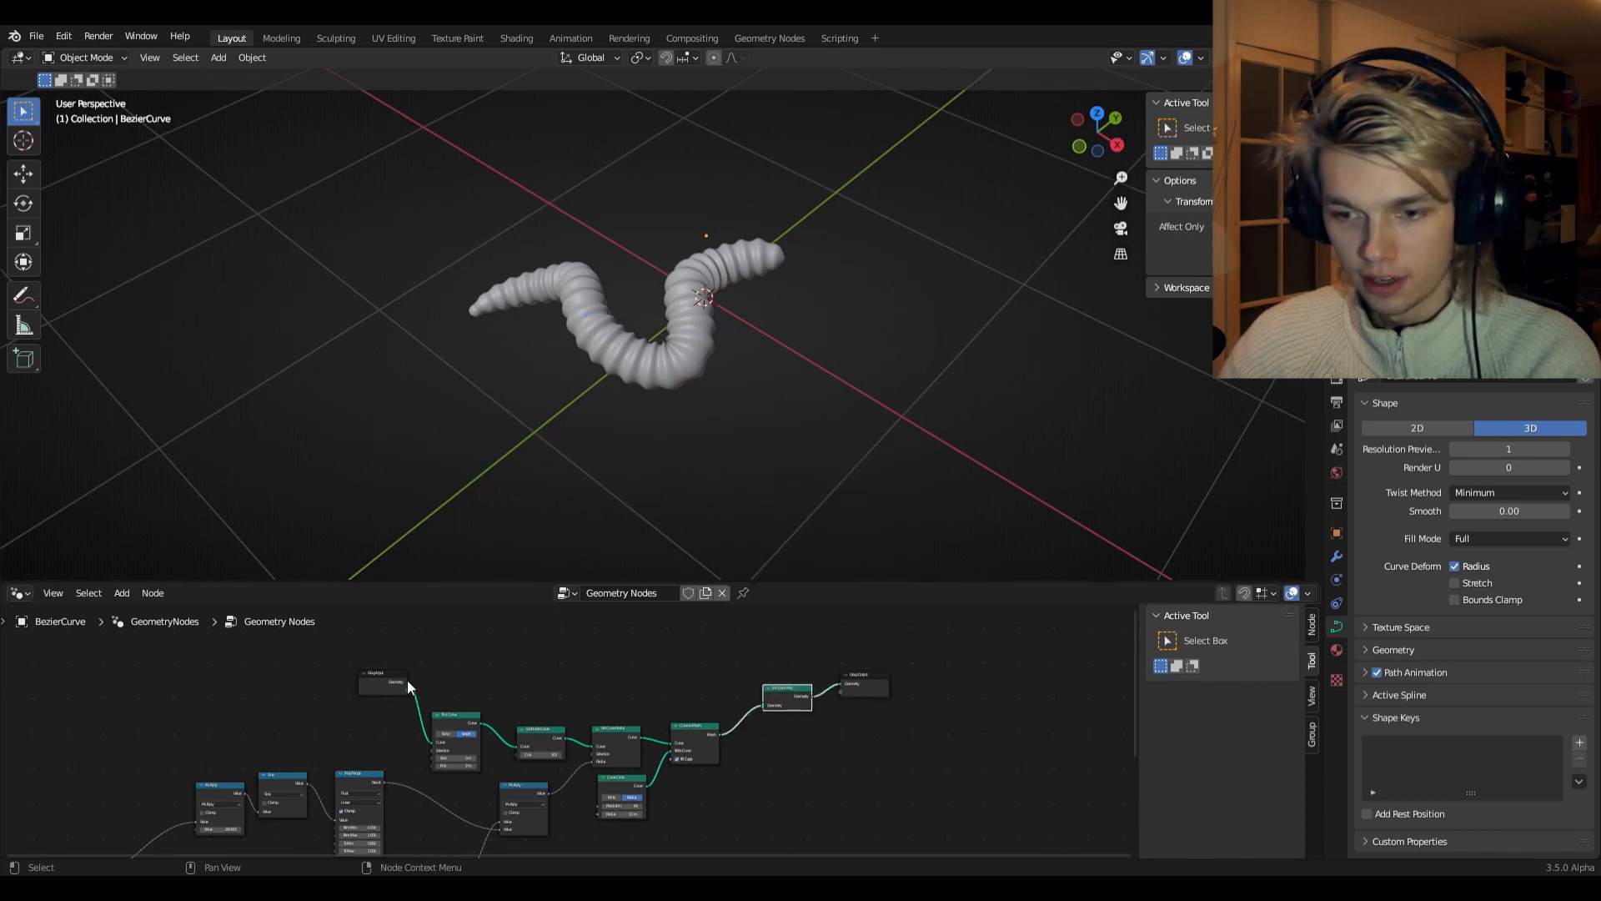
{"action": "left_click_drag", "start_coordinate": [408, 682], "coordinate": [763, 704]}
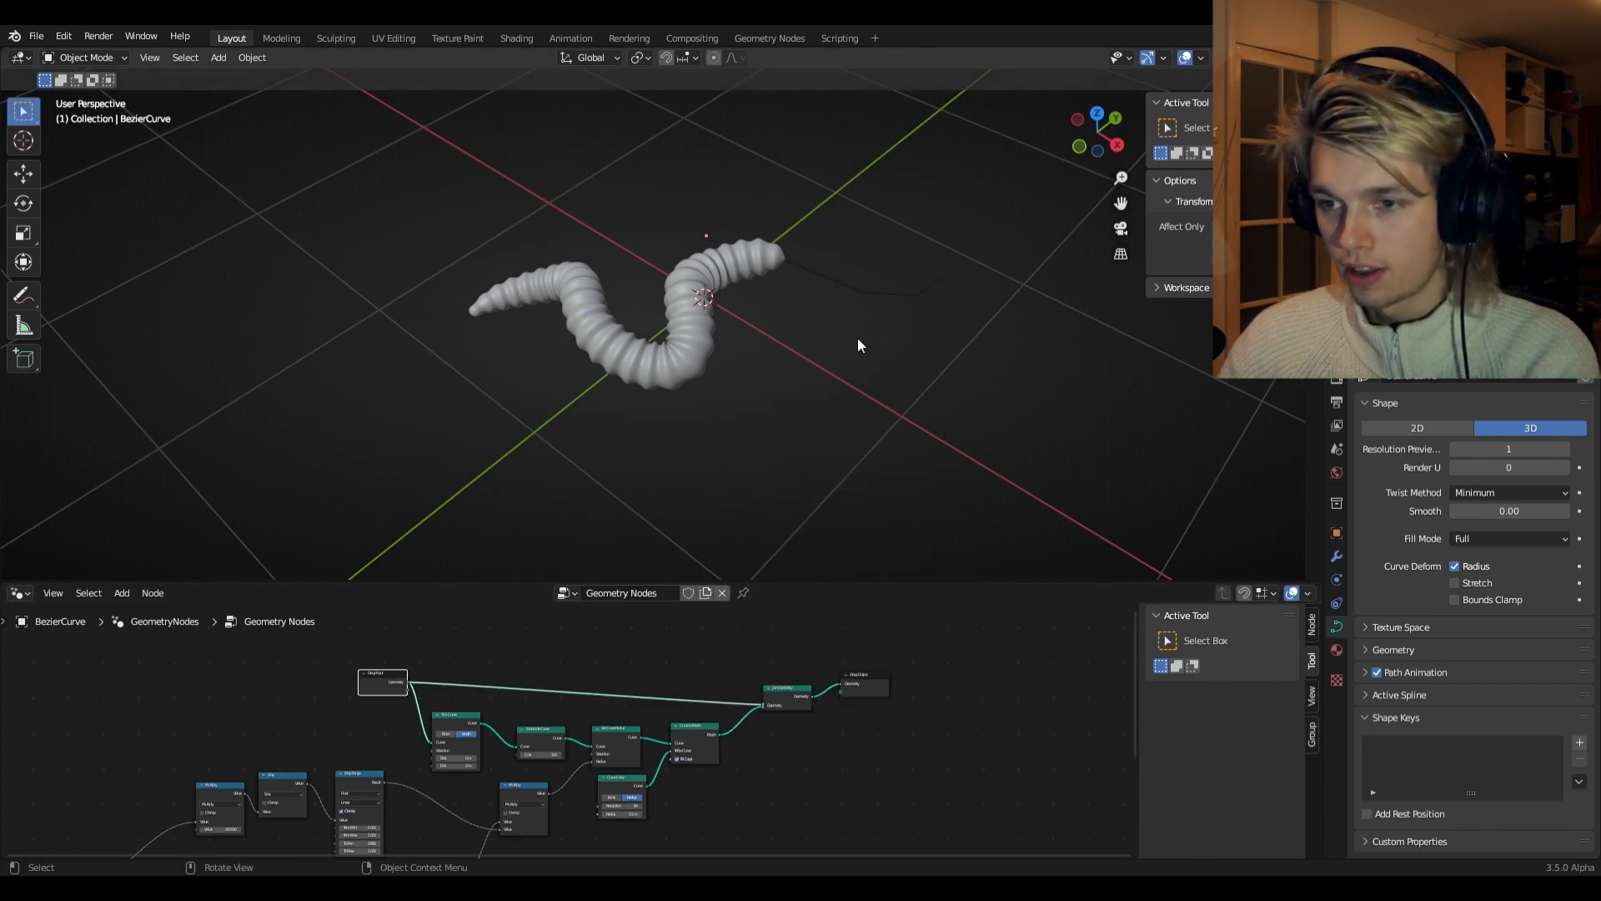
- In Edit Mode, extrude two more control points from the curve's far end, the last offset about -0.33, 0.09 and 0.29 m in X, Y, Z
{"action": "key", "text": "Tab"}
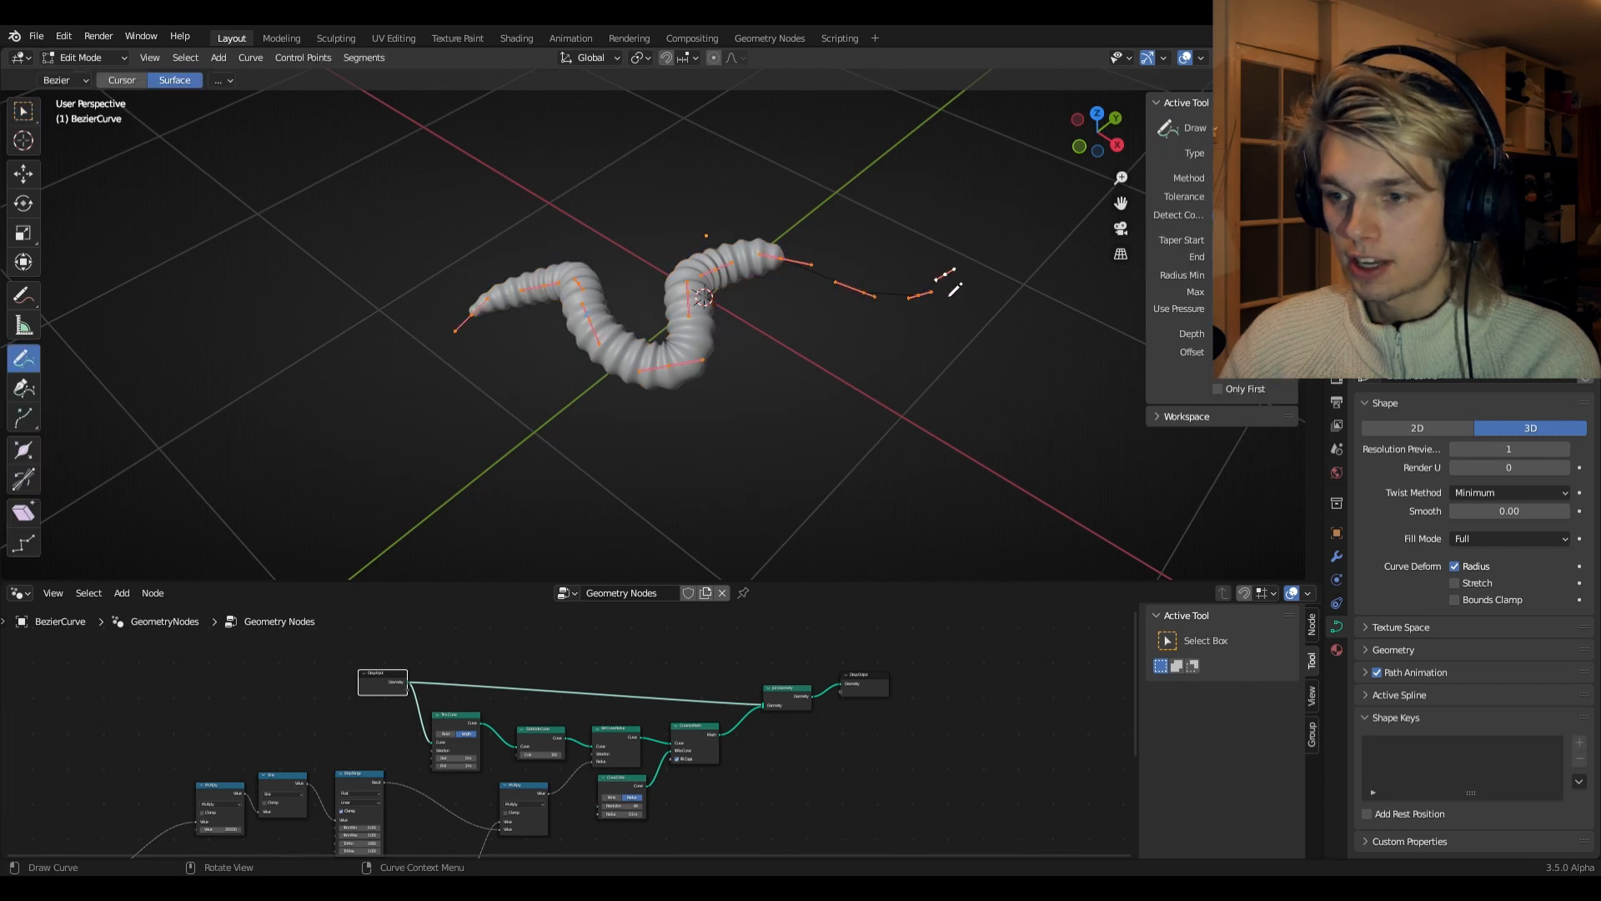
{"action": "left_click", "coordinate": [21, 116]}
{"action": "left_click_drag", "start_coordinate": [923, 257], "coordinate": [984, 290]}
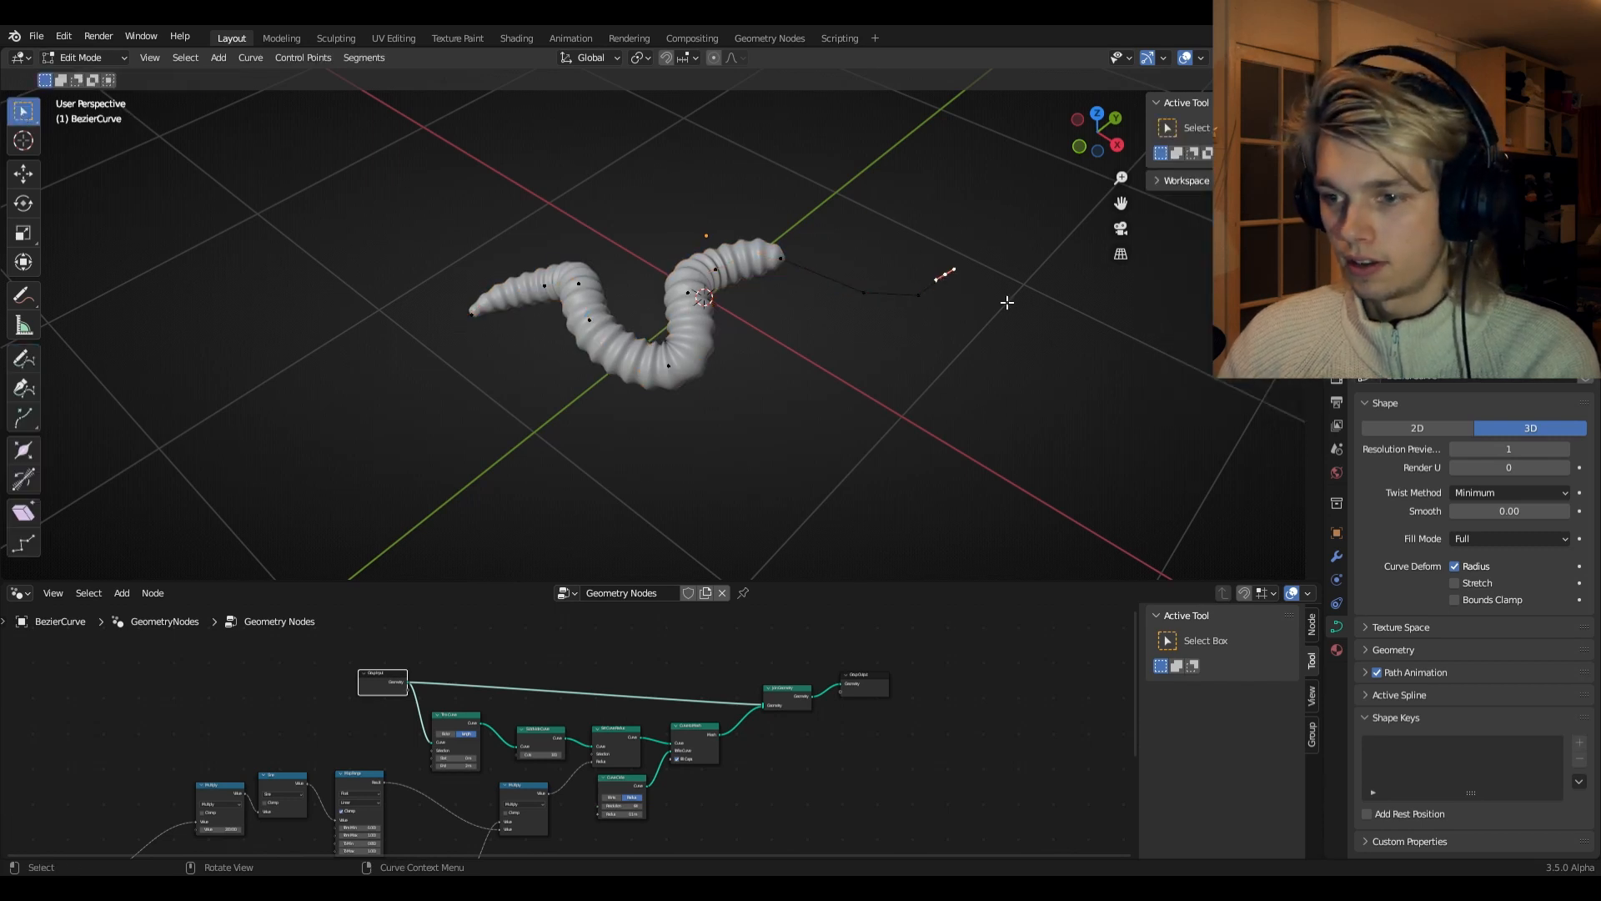
{"action": "middle_click_drag", "start_coordinate": [1004, 301], "coordinate": [640, 367], "text": "shift"}
{"action": "key", "text": "e"}
{"action": "left_click", "coordinate": [733, 298]}
{"action": "key", "text": "e"}
{"action": "left_click", "coordinate": [692, 208]}
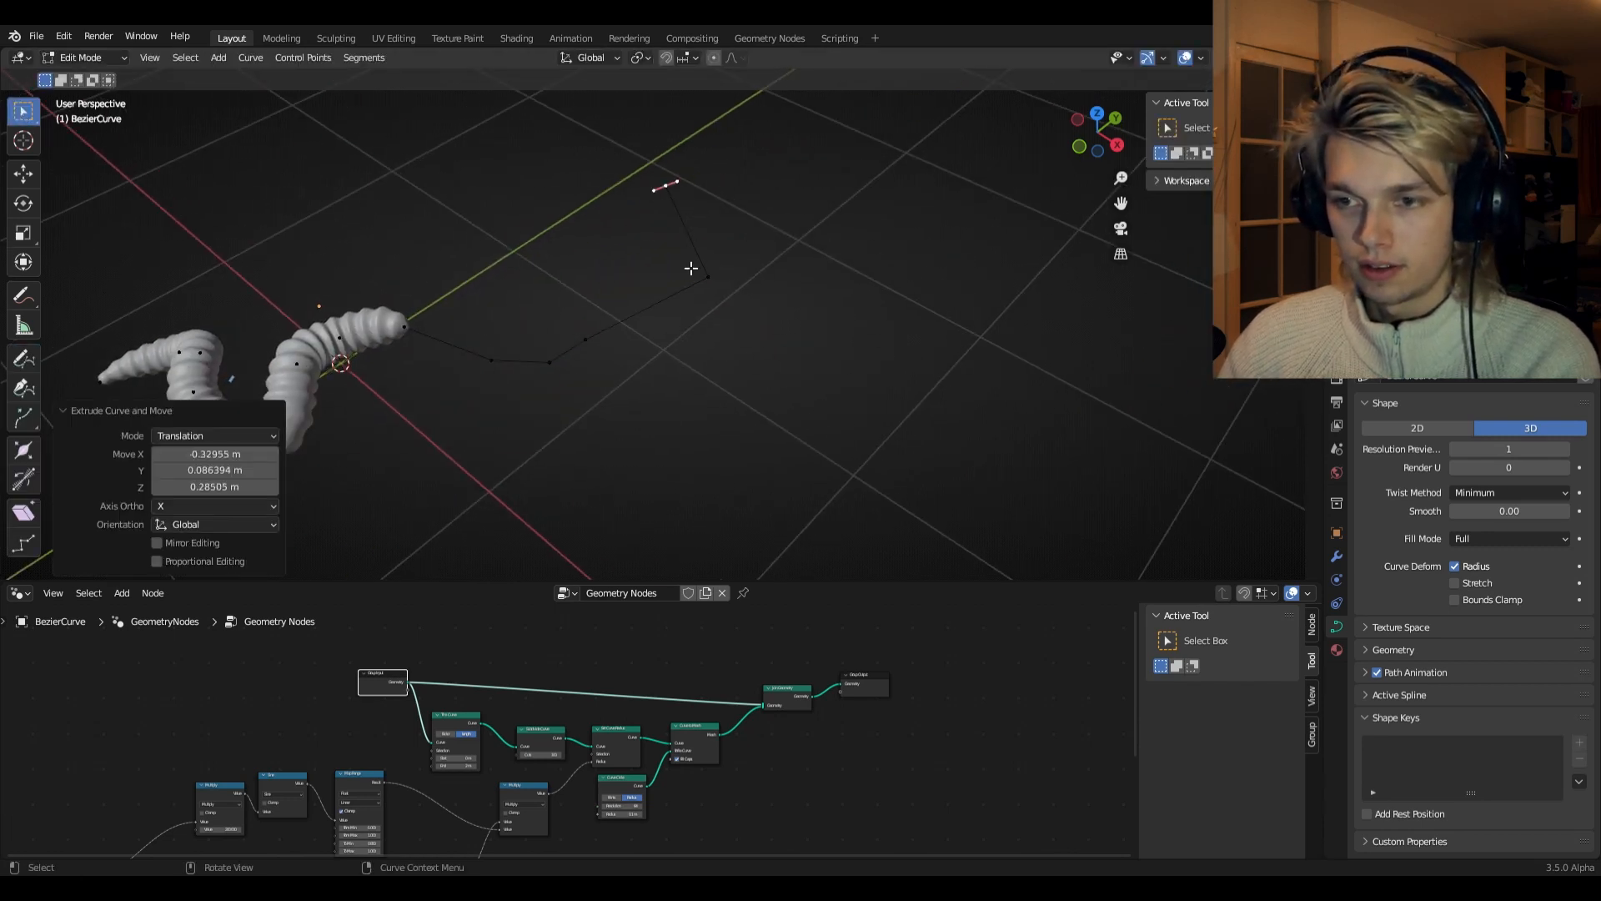
- Rotate the curve's last control point and return to Object Mode
{"action": "key", "text": "r"}
{"action": "left_click", "coordinate": [815, 218]}
{"action": "middle_click_drag", "start_coordinate": [611, 576], "coordinate": [829, 424]}
{"action": "key", "text": "Tab"}
- Slide the Trim Curve node's range along the curve, finishing with Start at about 0.1 m and End at 2.83 m
{"action": "scroll", "coordinate": [707, 784], "scroll_direction": "up", "scroll_amount": 3}
{"action": "scroll", "coordinate": [782, 819], "scroll_direction": "up", "scroll_amount": 4}
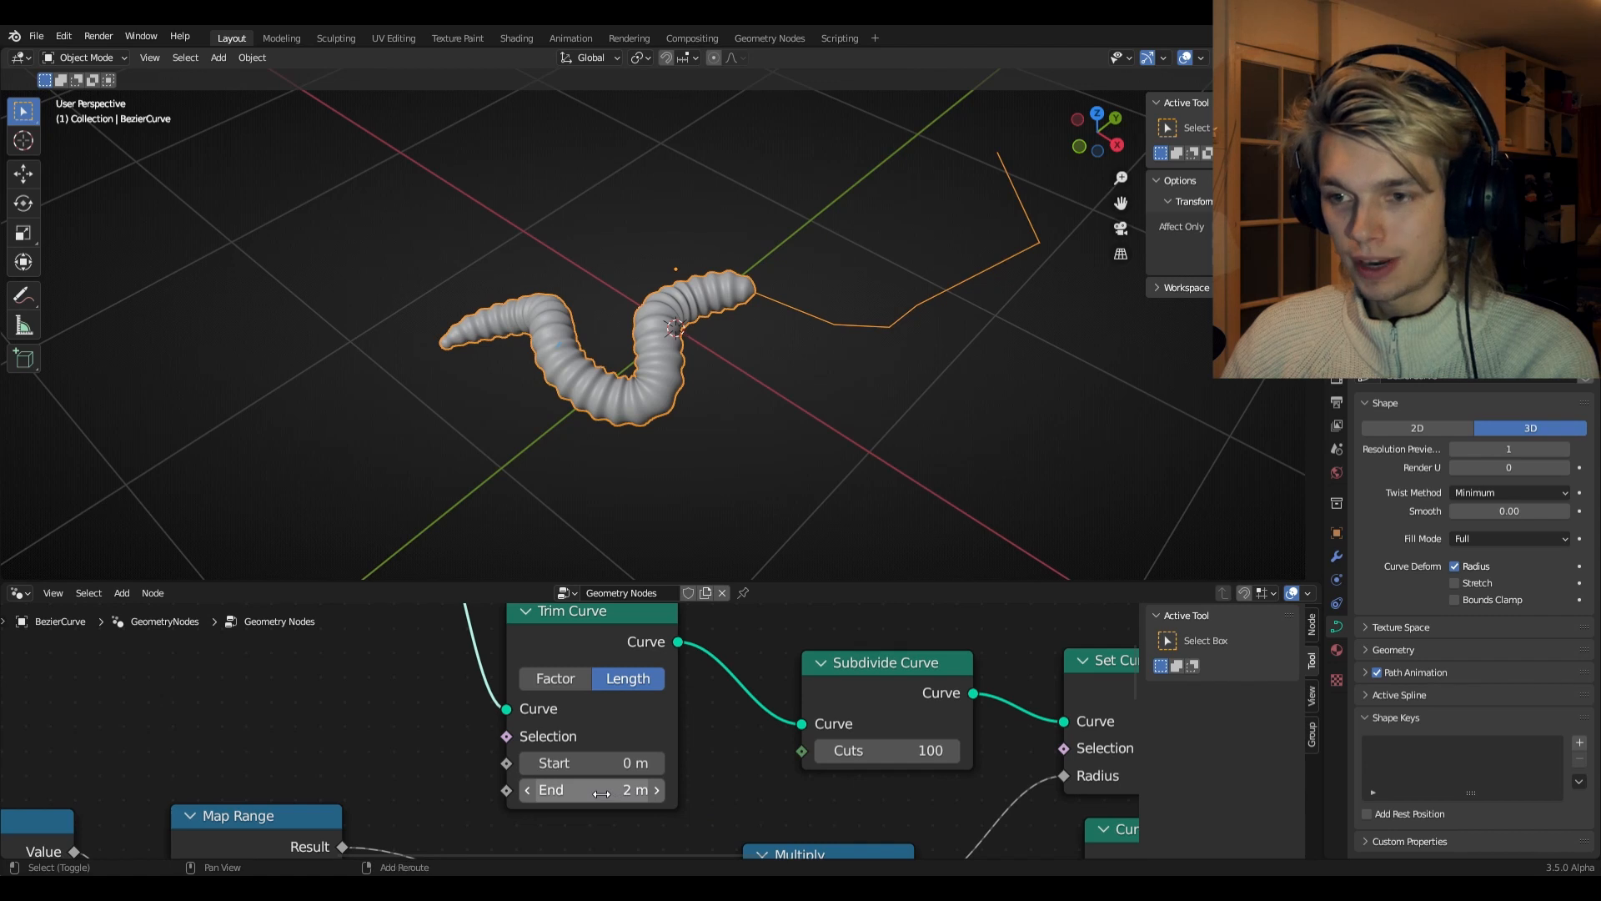
{"action": "left_click_drag", "start_coordinate": [601, 793], "coordinate": [626, 762], "text": "shift"}
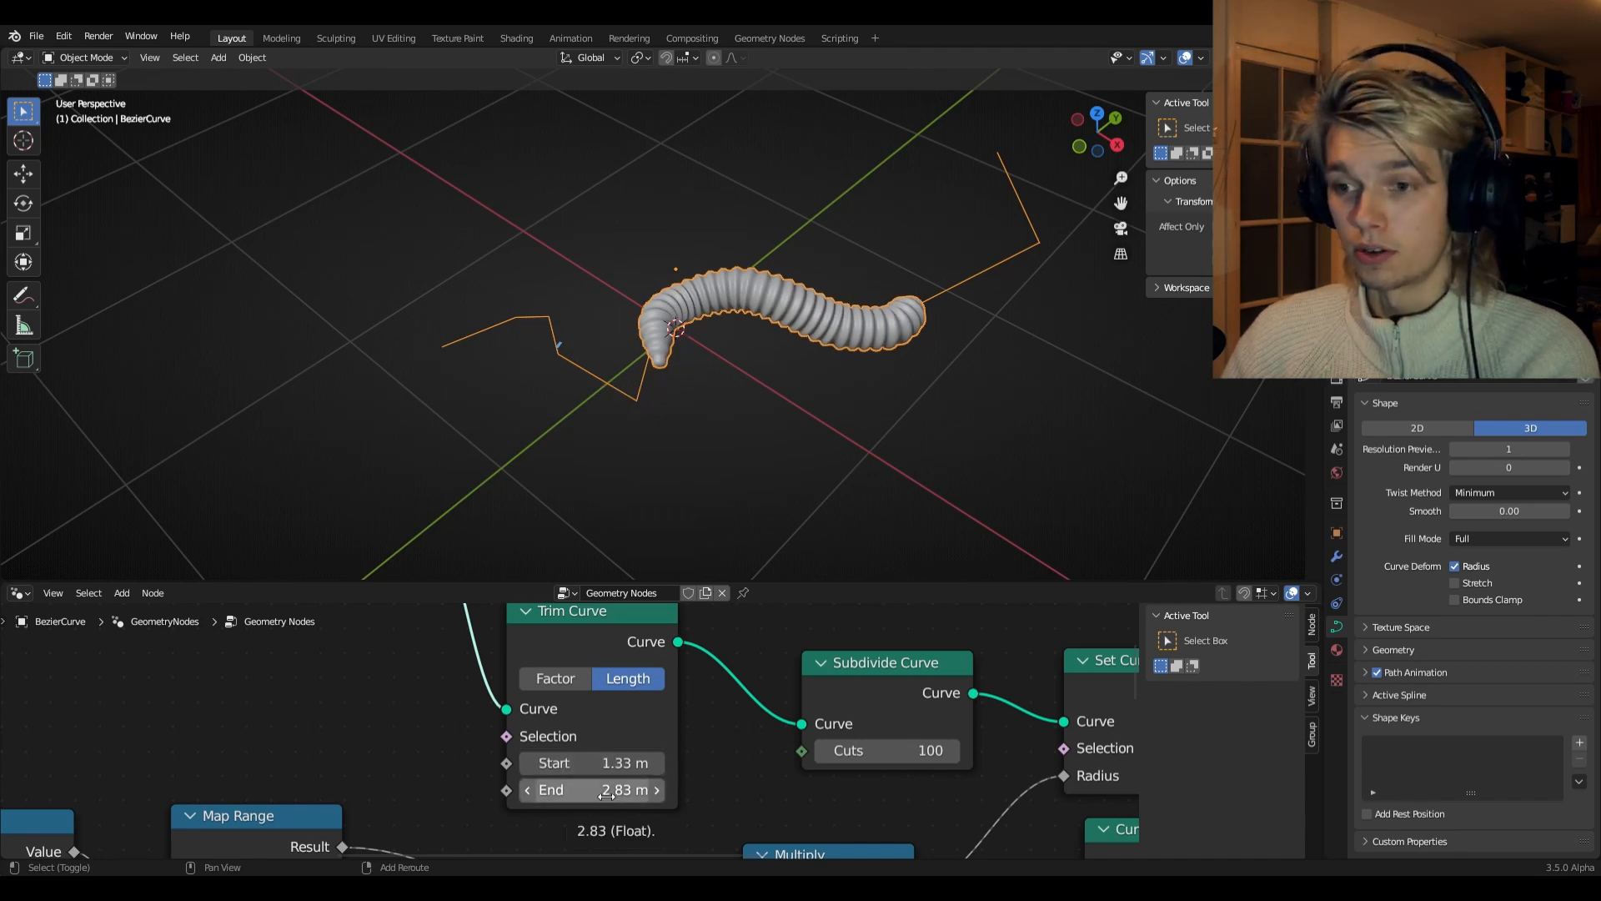
{"action": "left_click_drag", "start_coordinate": [617, 764], "coordinate": [558, 764]}
- Move the Spline Parameter, Float Curve, Map Range, Sine and both Multiply nodes together away from the main node chain
{"action": "scroll", "coordinate": [818, 734], "scroll_direction": "down", "scroll_amount": 5}
{"action": "scroll", "coordinate": [759, 739], "scroll_direction": "down", "scroll_amount": 1}
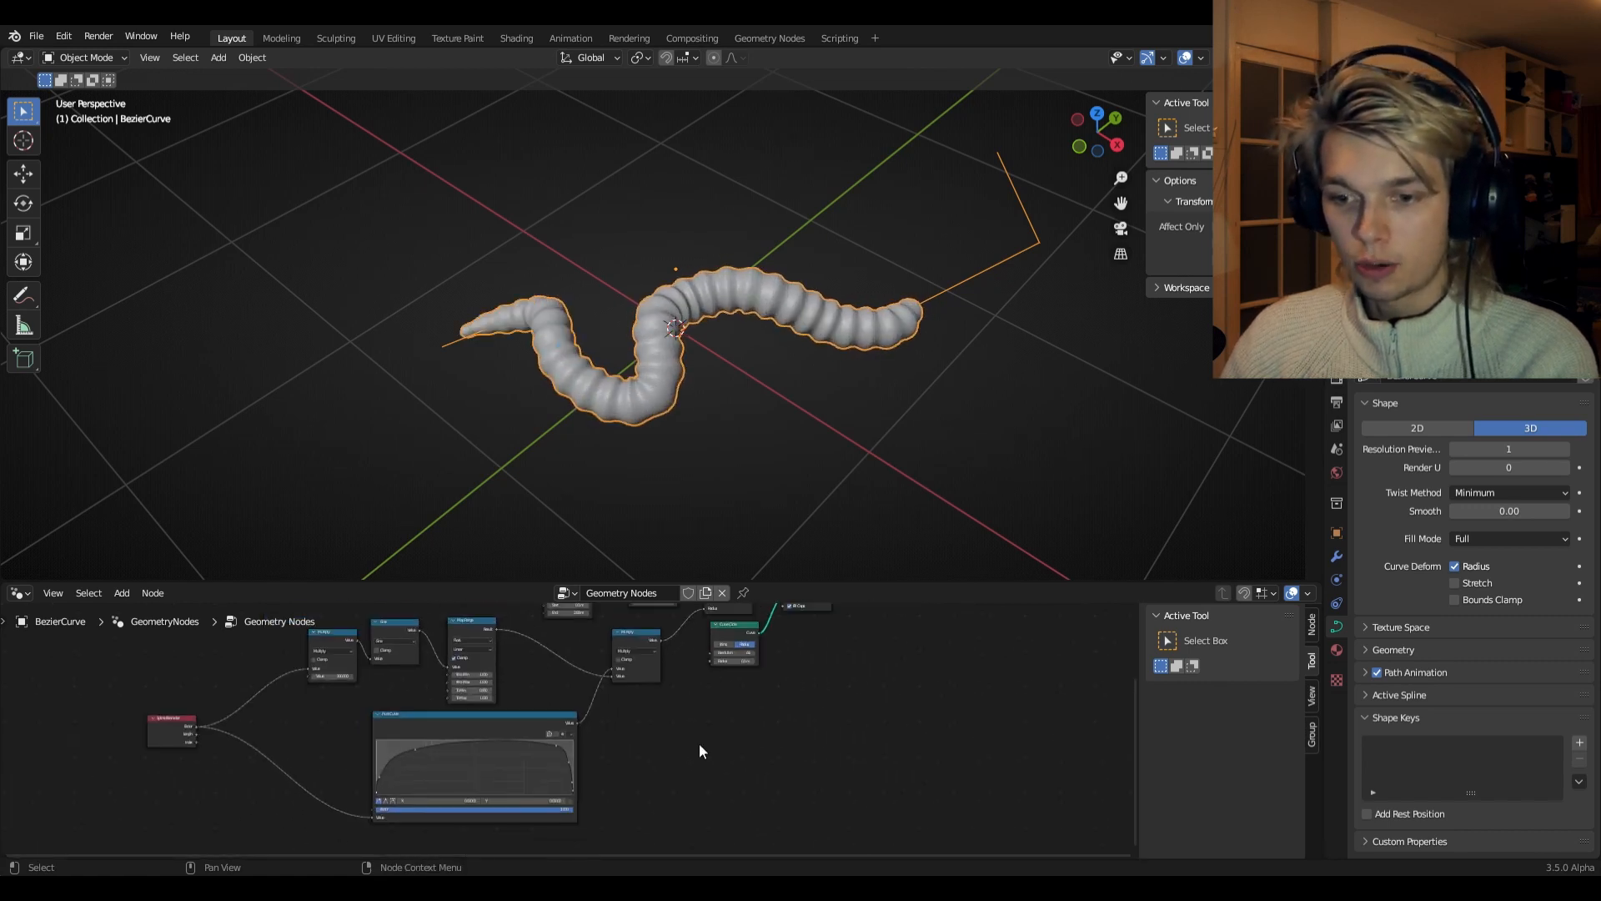
{"action": "left_click_drag", "start_coordinate": [672, 805], "coordinate": [165, 645]}
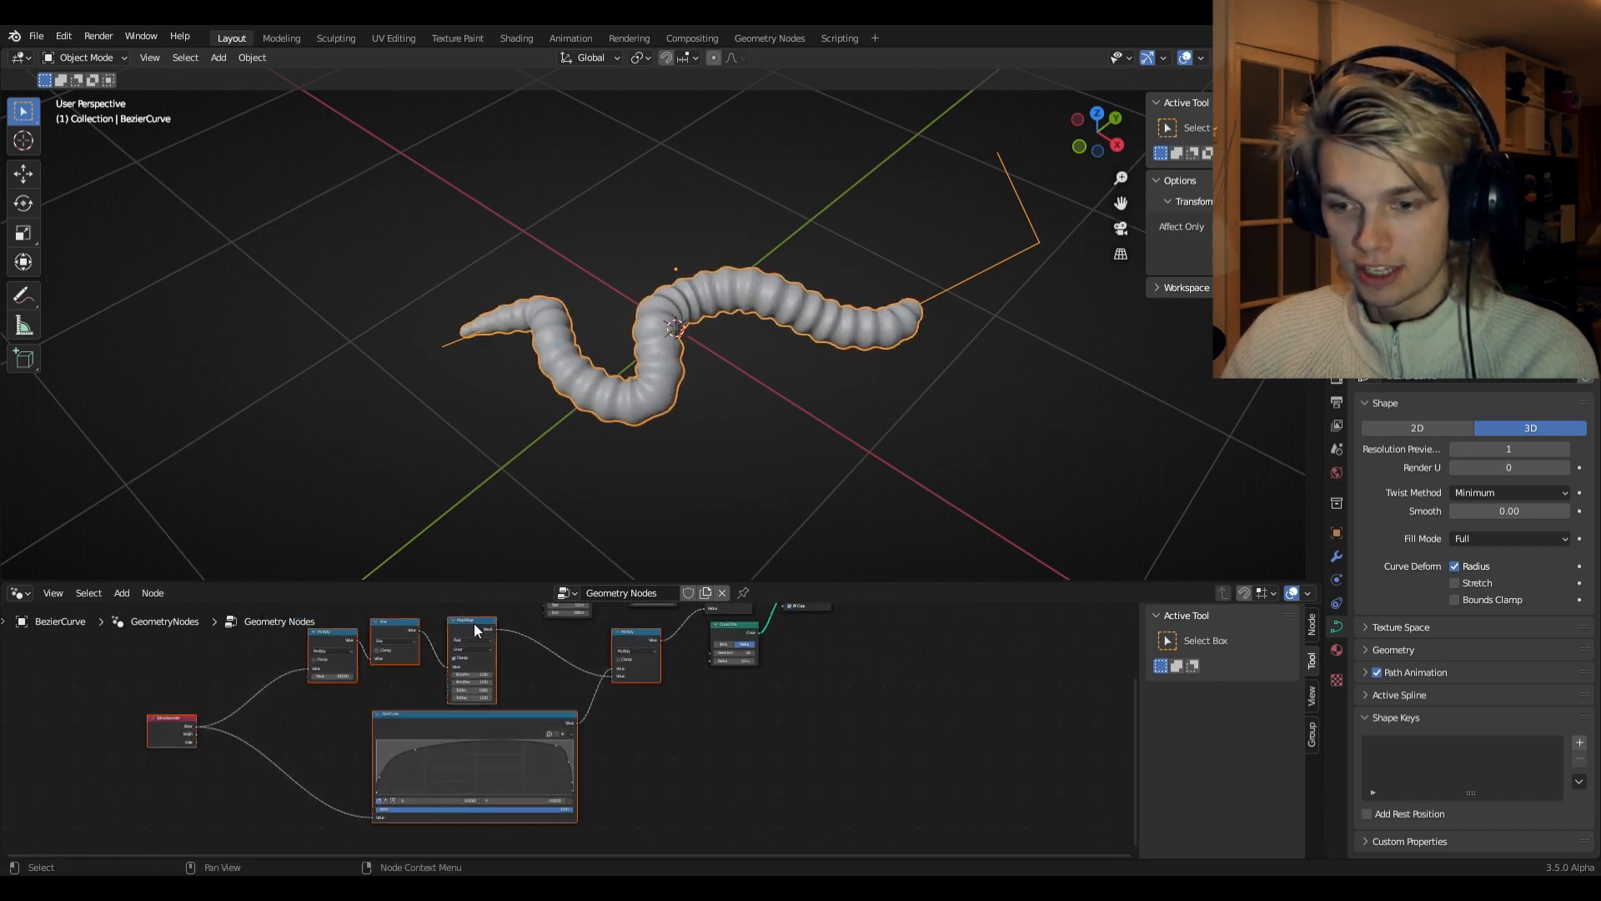
{"action": "left_click_drag", "start_coordinate": [474, 623], "coordinate": [341, 739]}
- Add a Curve Length node and place it in the empty space just below Trim Curve
{"action": "middle_click_drag", "start_coordinate": [535, 676], "coordinate": [573, 724]}
{"action": "scroll", "coordinate": [573, 723], "scroll_direction": "up", "scroll_amount": 4}
{"action": "key", "text": "shift+a"}
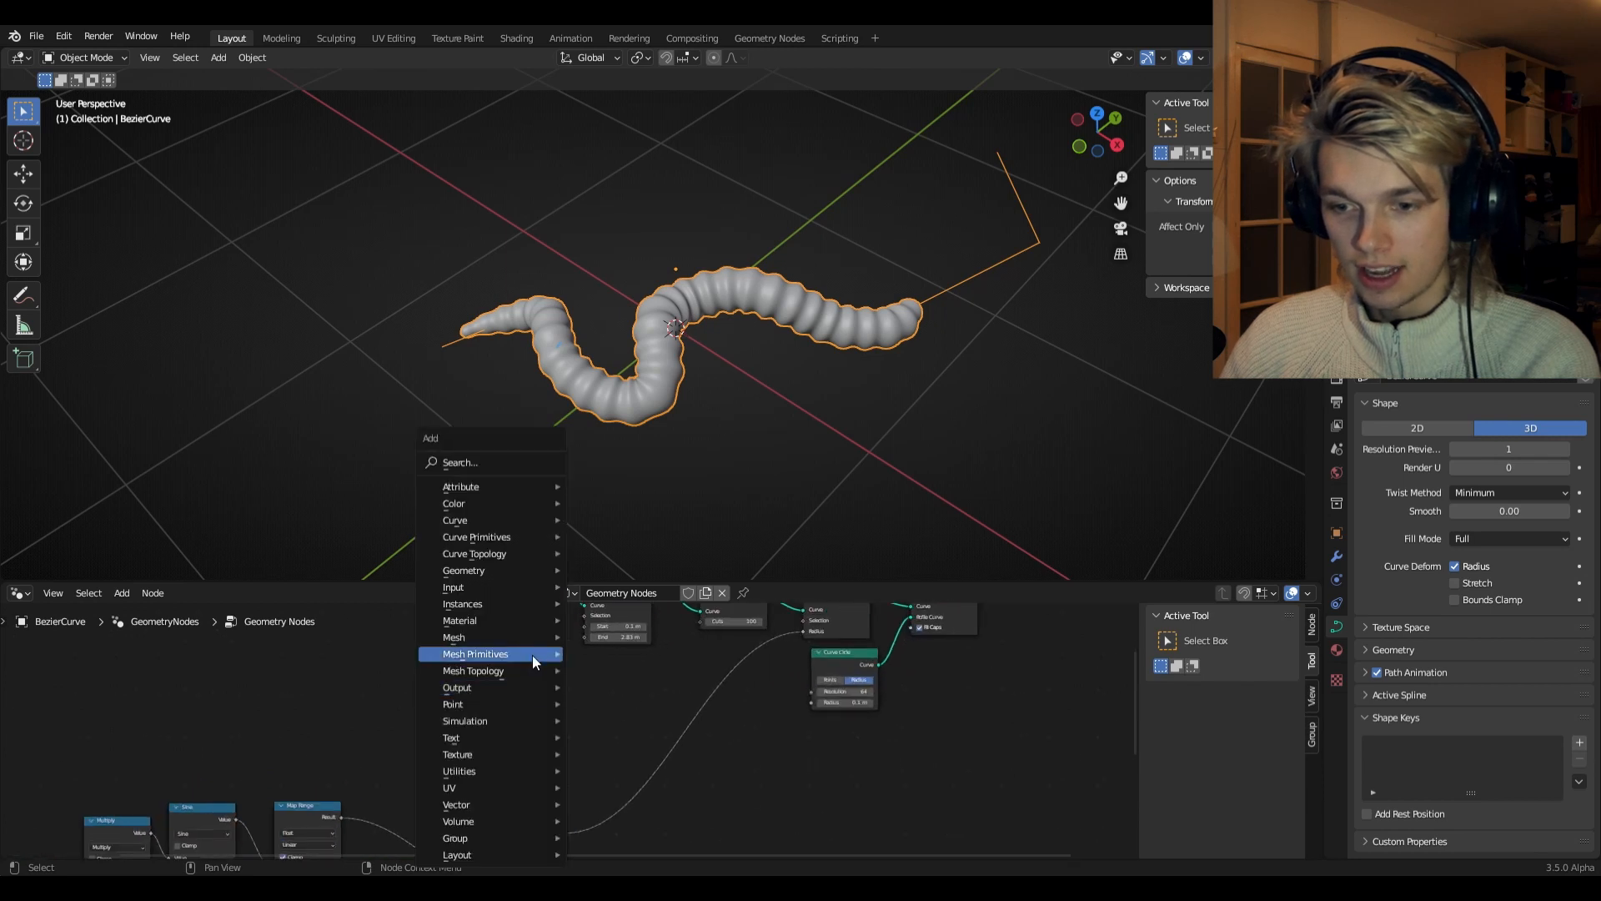
{"action": "left_click", "coordinate": [479, 464]}
{"action": "type", "text": "cuvr;e"}
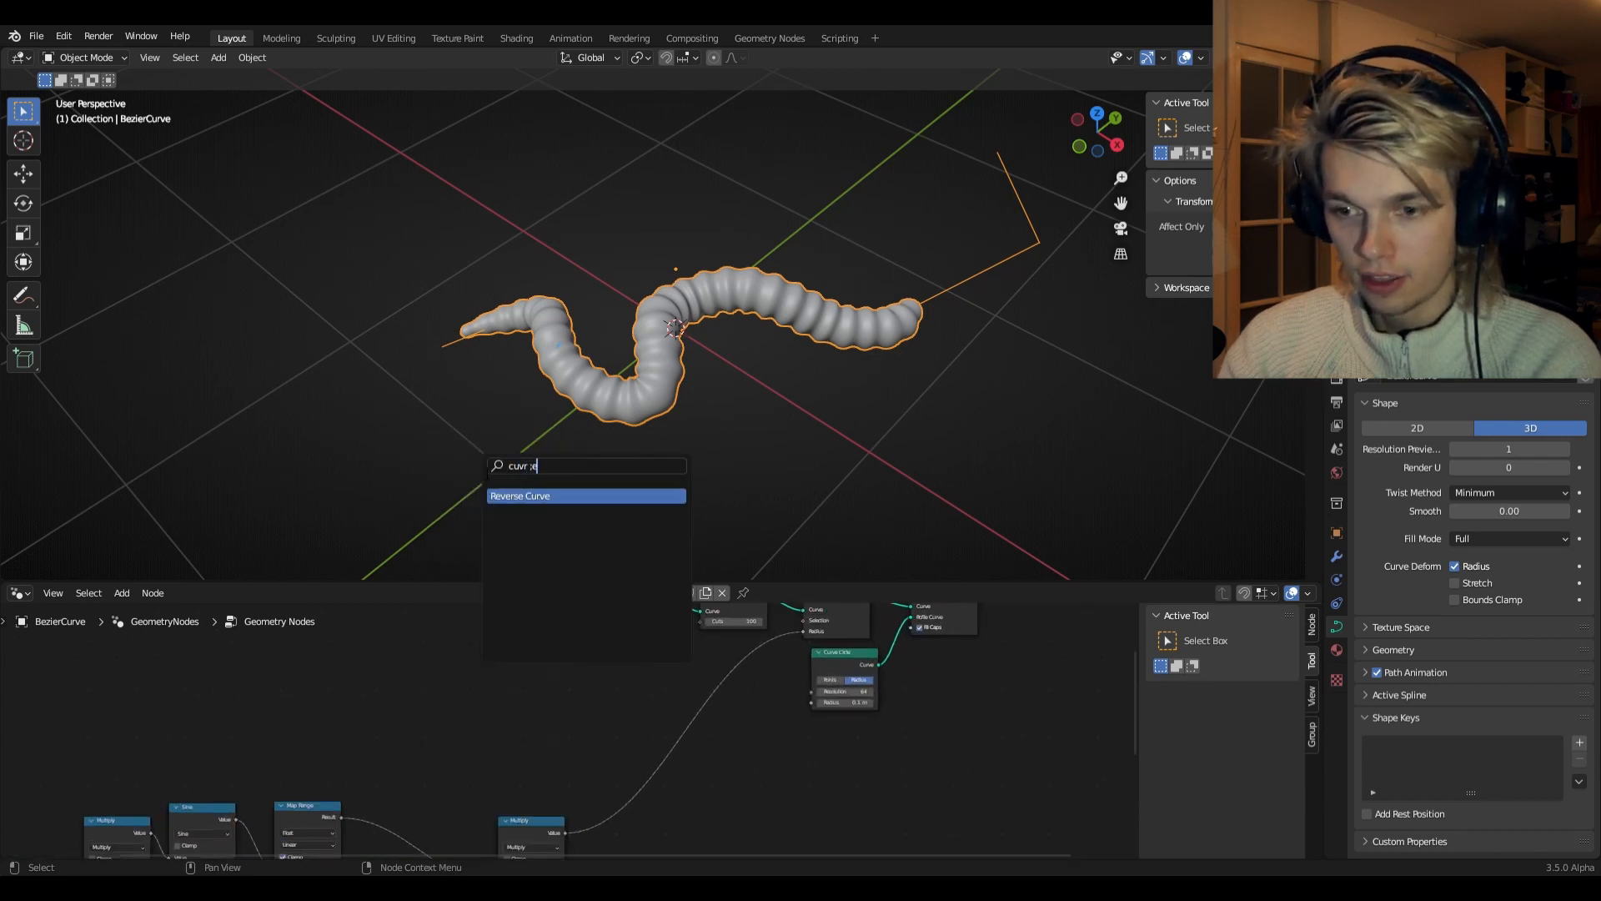
{"action": "key", "text": "BackSpace"}
{"action": "key", "text": "BackSpace"}
{"action": "type", "text": "le"}
{"action": "left_click", "coordinate": [532, 498]}
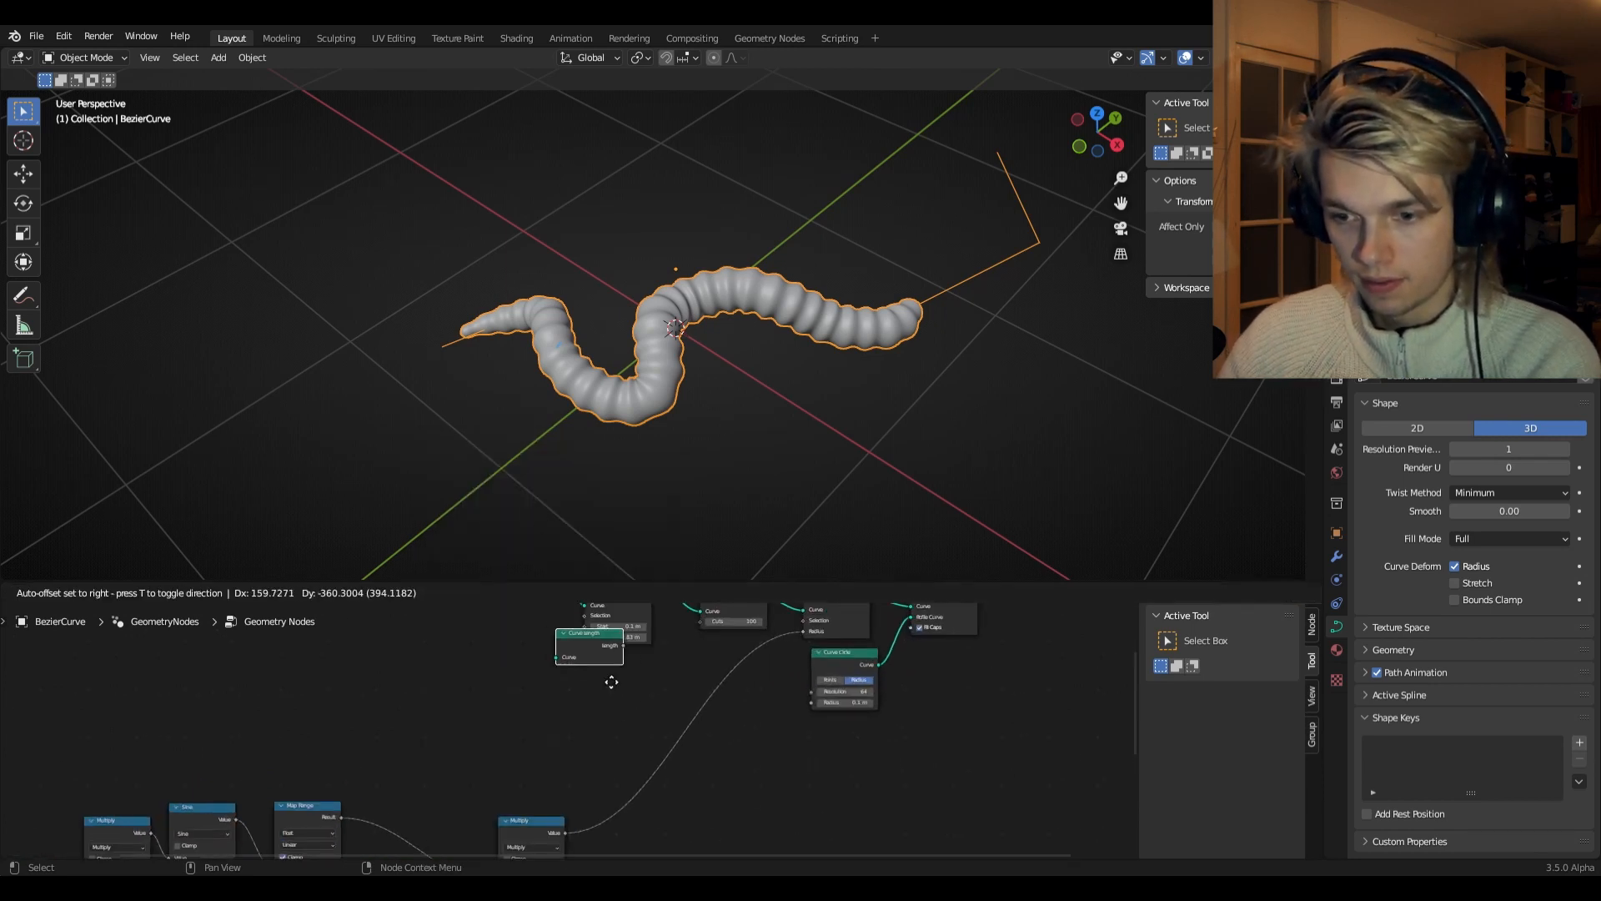
{"action": "left_click", "coordinate": [639, 717]}
{"action": "middle_click_drag", "start_coordinate": [709, 670], "coordinate": [788, 768]}
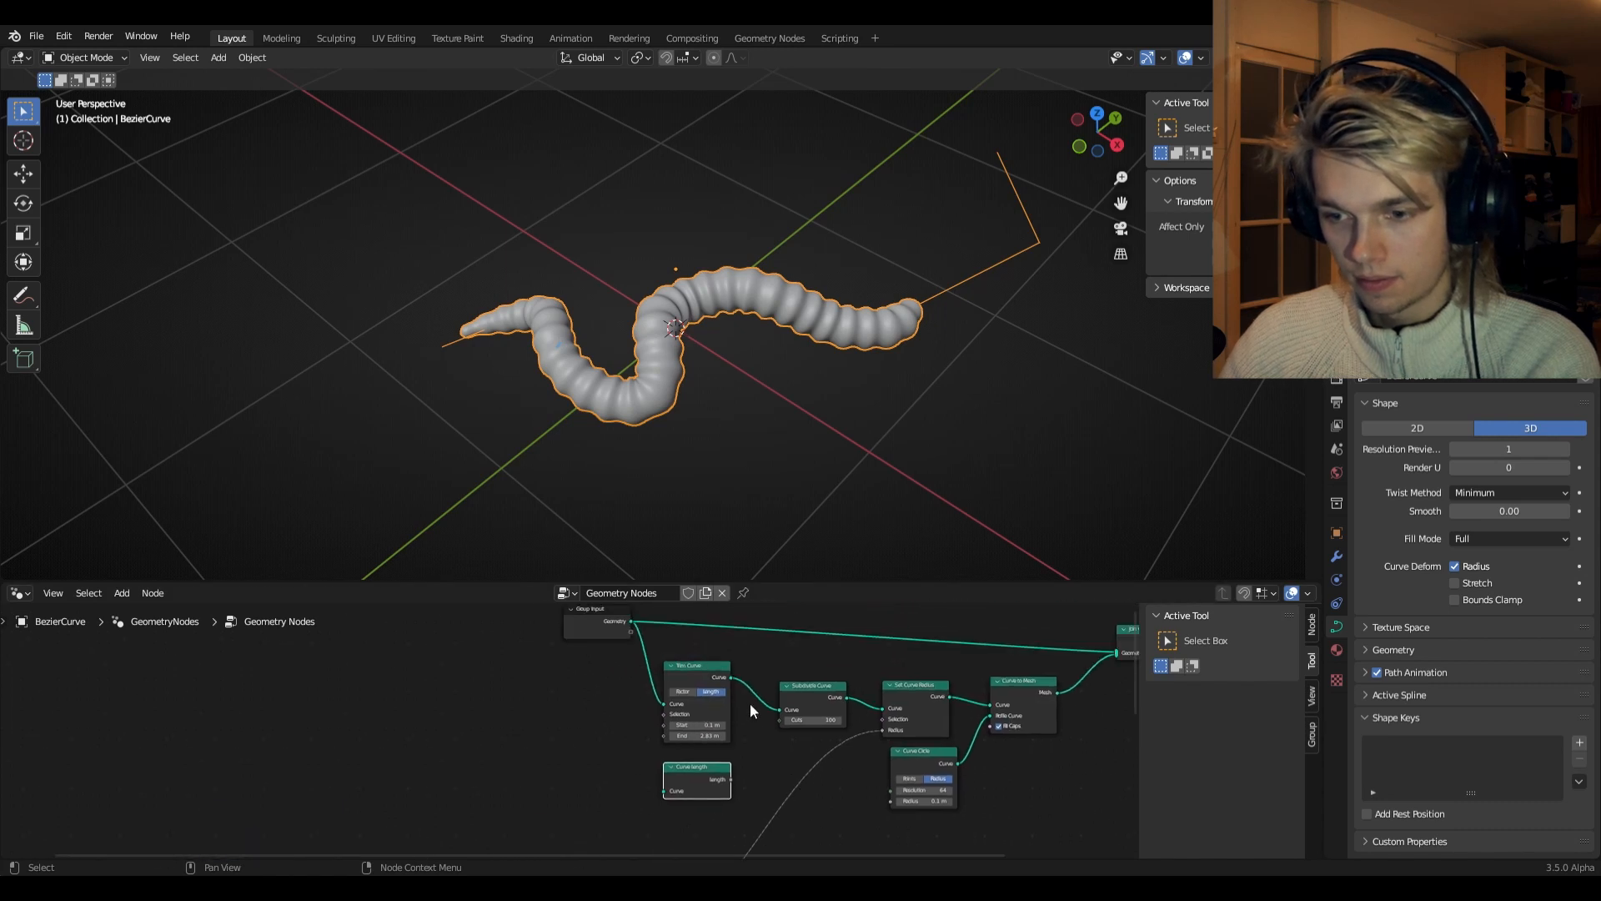
- Connect the Trim Curve node's Curve output to the Curve Length node's Curve input
{"action": "left_click", "coordinate": [607, 632]}
{"action": "scroll", "coordinate": [615, 647], "scroll_direction": "up", "scroll_amount": 1}
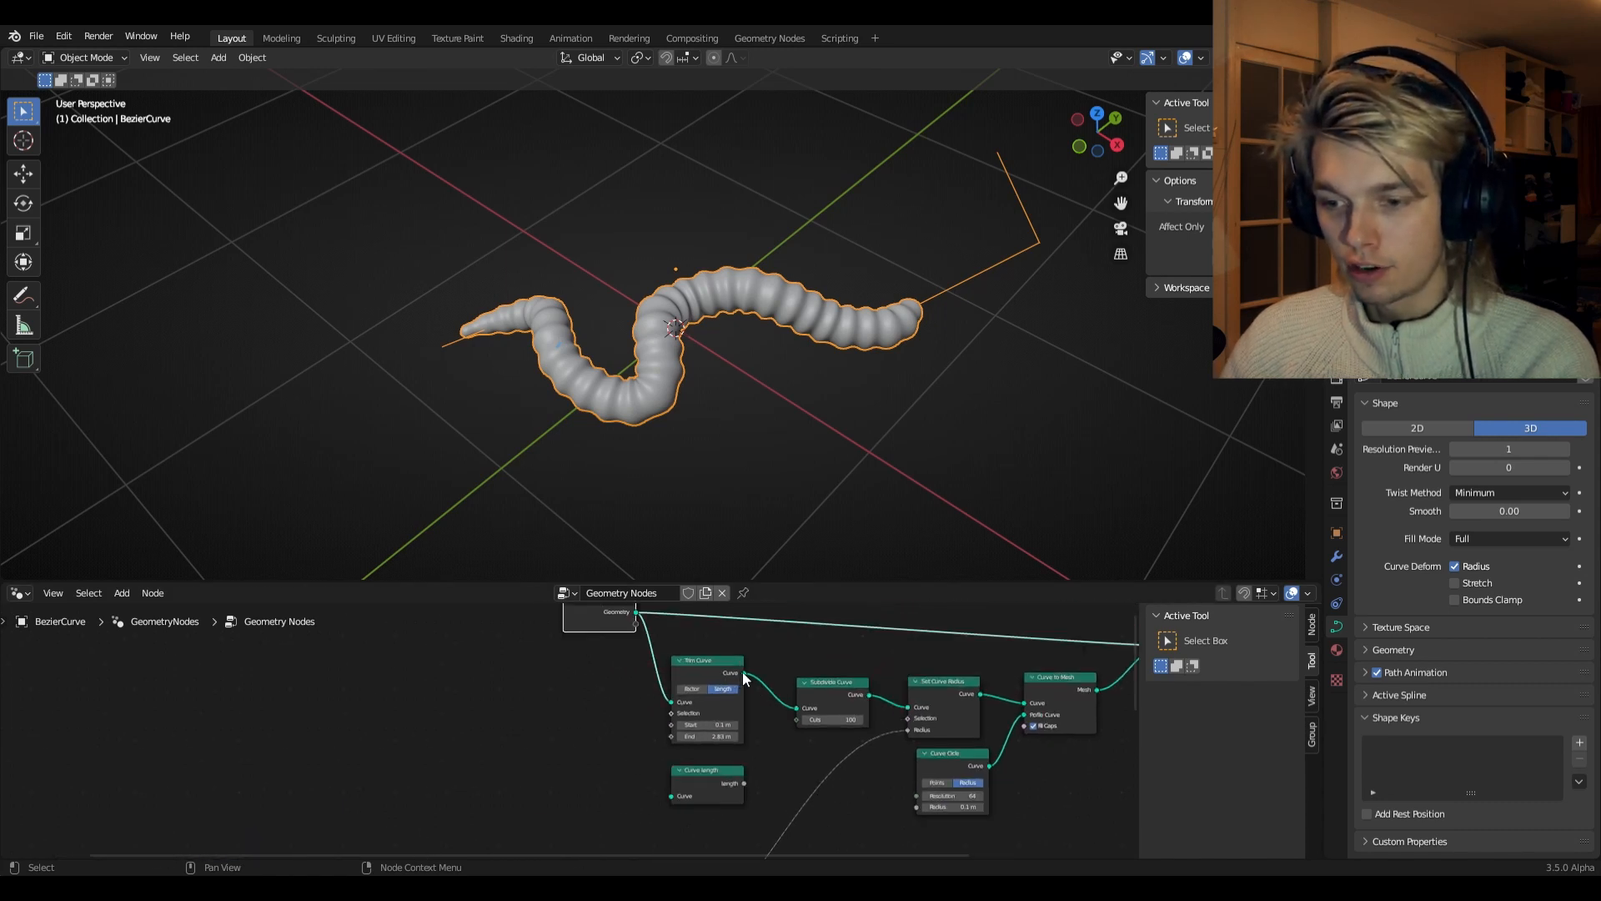
{"action": "left_click_drag", "start_coordinate": [744, 673], "coordinate": [670, 795]}
{"action": "scroll", "coordinate": [734, 754], "scroll_direction": "up", "scroll_amount": 2}
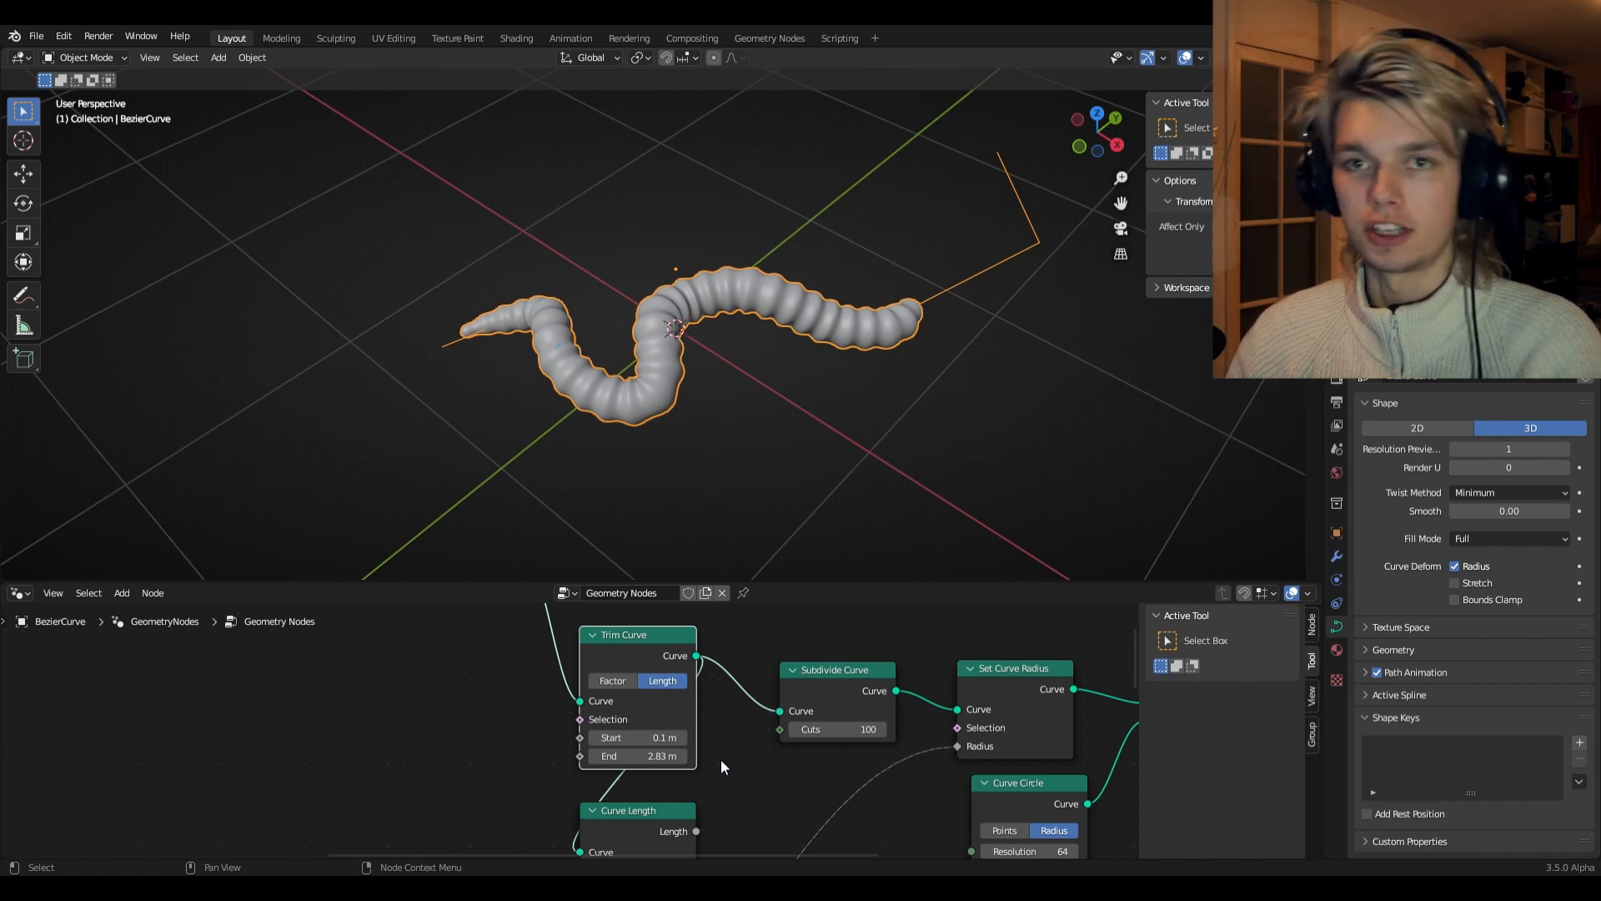
{"action": "scroll", "coordinate": [647, 697], "scroll_direction": "down", "scroll_amount": 3}
{"action": "scroll", "coordinate": [583, 676], "scroll_direction": "down", "scroll_amount": 2}
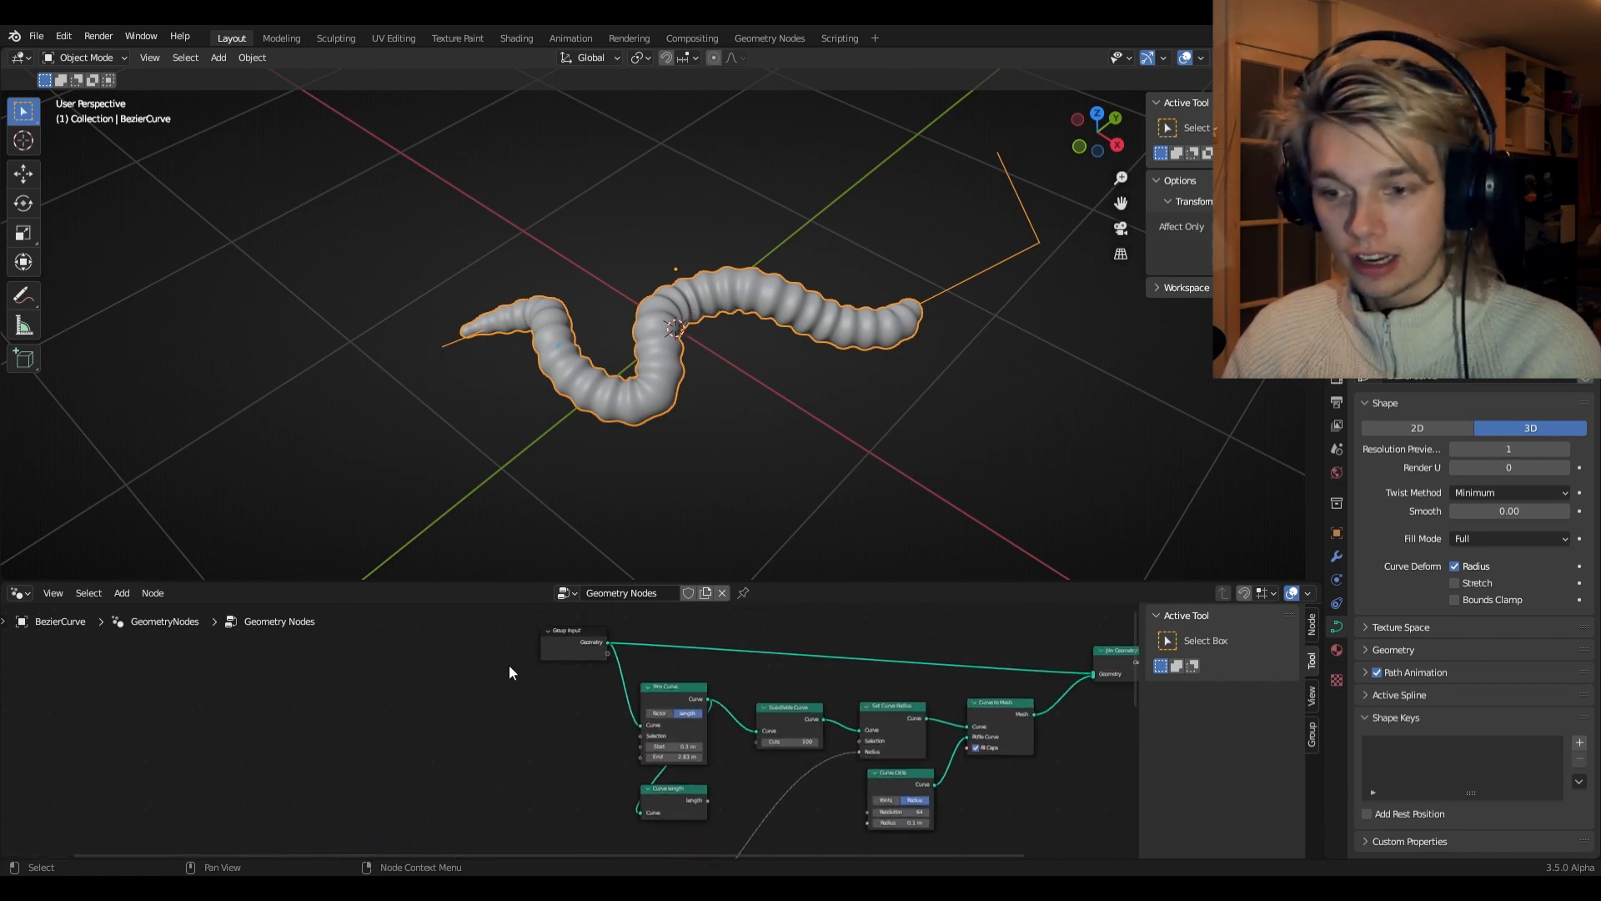
- Move Group Input and Trim Curve away from Subdivide Curve, and shift Curve Length back beneath Trim Curve
{"action": "left_click_drag", "start_coordinate": [489, 625], "coordinate": [649, 723]}
{"action": "left_click_drag", "start_coordinate": [666, 699], "coordinate": [505, 693]}
{"action": "middle_click_drag", "start_coordinate": [685, 777], "coordinate": [698, 665]}
{"action": "left_click_drag", "start_coordinate": [700, 680], "coordinate": [623, 668]}
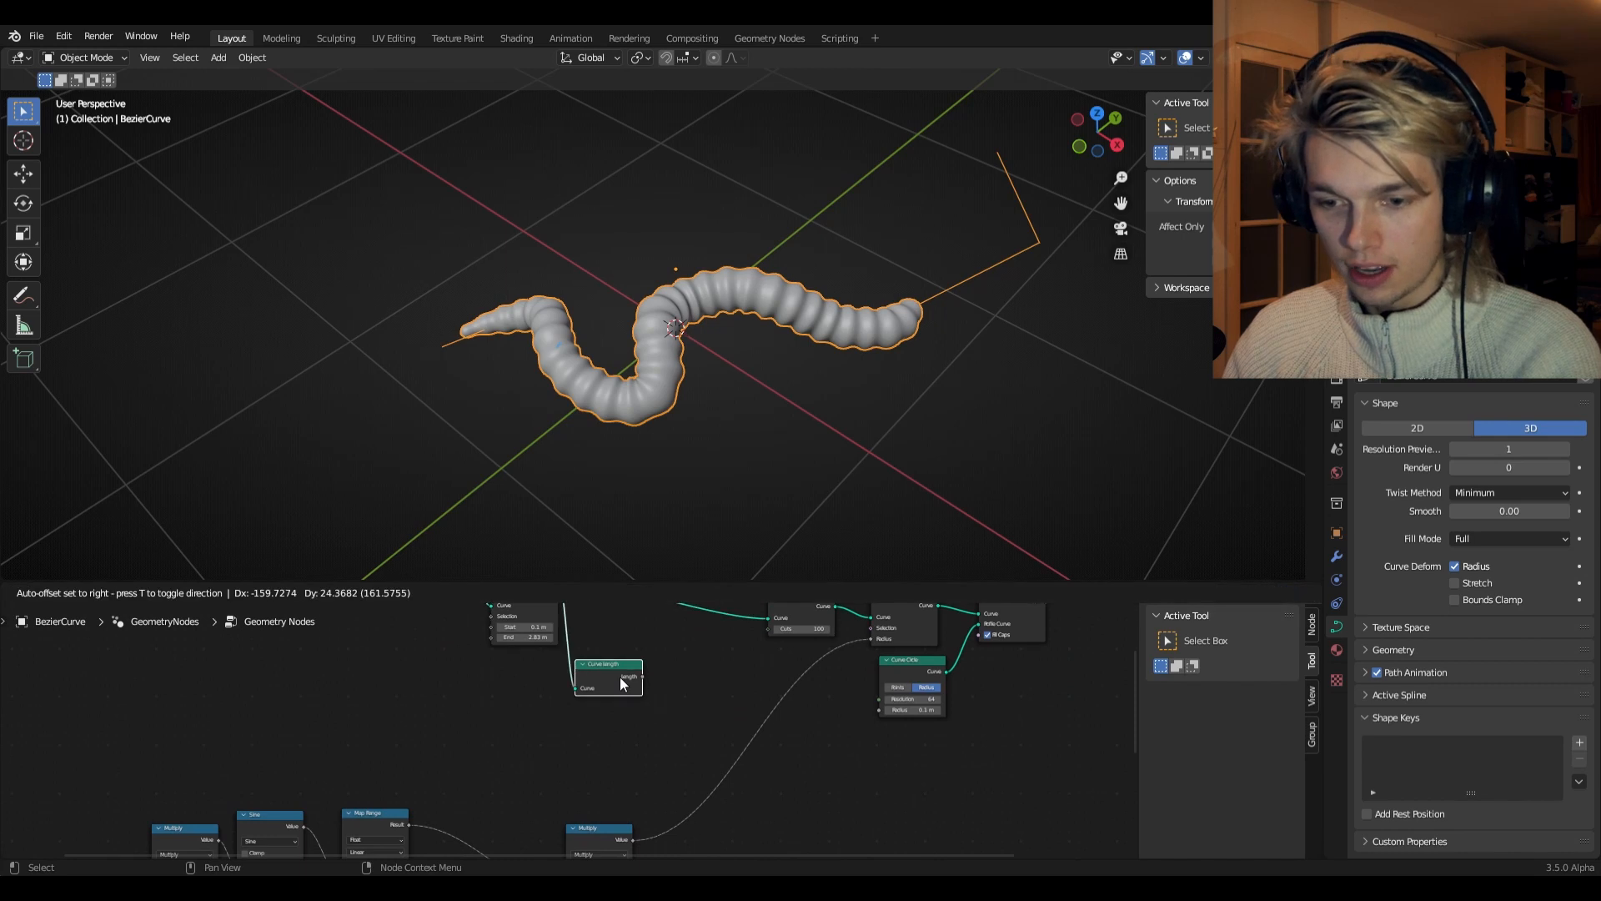
- Duplicate the Sine node beside Curve Length, change it to Divide with first value 1, and feed Length into its second value
{"action": "left_click", "coordinate": [267, 819]}
{"action": "key", "text": "shift+d"}
{"action": "left_click", "coordinate": [692, 669]}
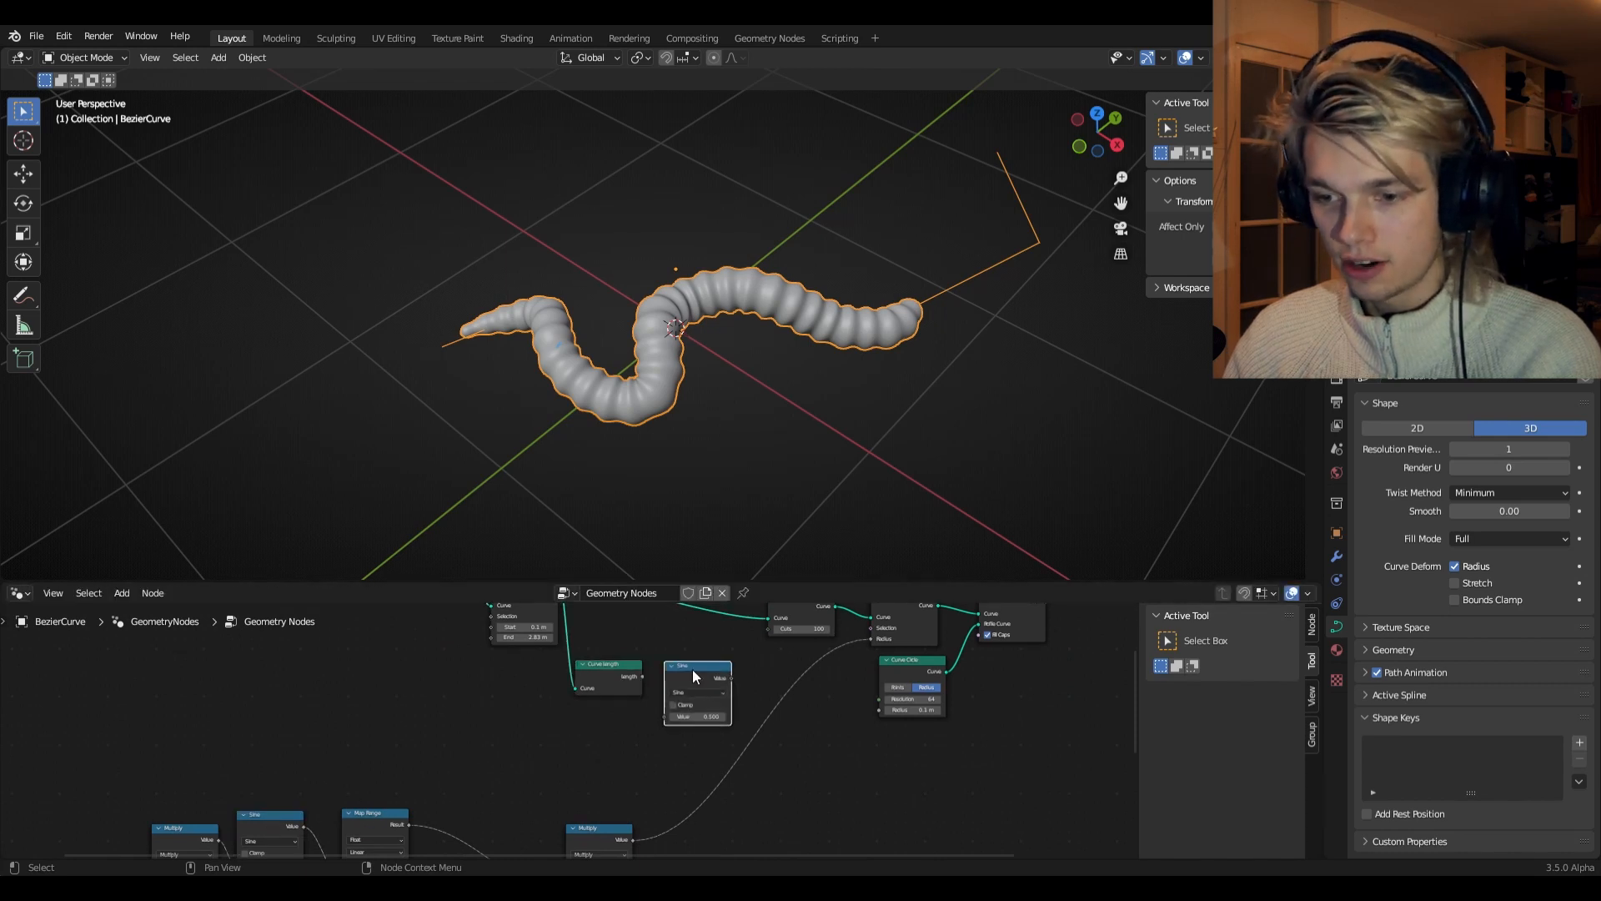
{"action": "scroll", "coordinate": [751, 672], "scroll_direction": "up", "scroll_amount": 2}
{"action": "left_click", "coordinate": [751, 673]}
{"action": "left_click", "coordinate": [779, 537]}
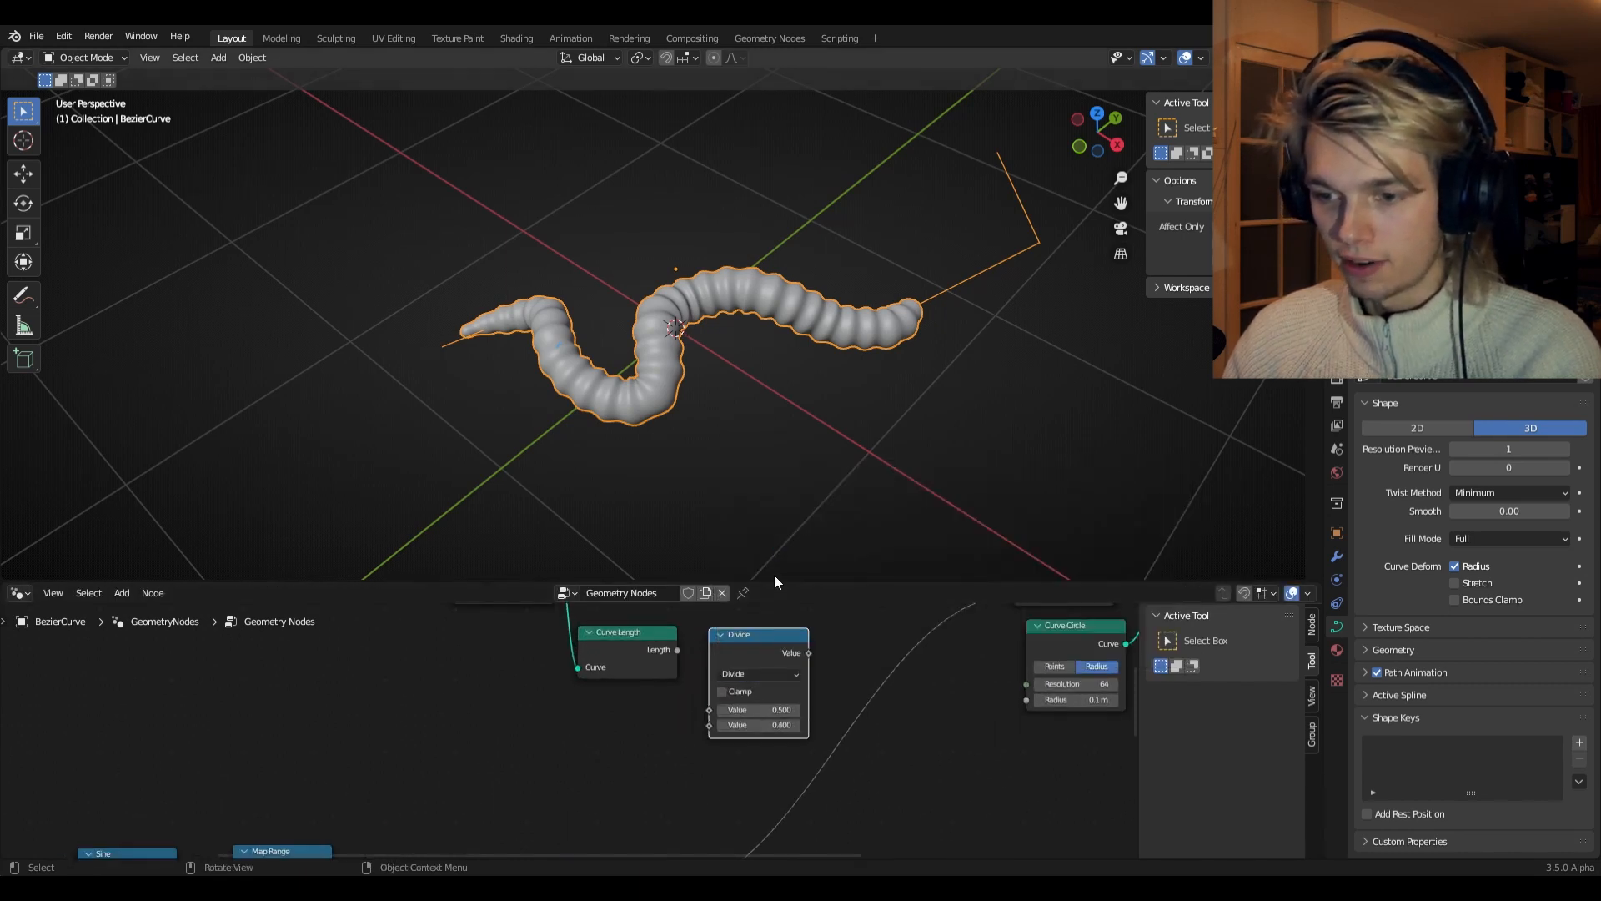
{"action": "left_click", "coordinate": [769, 710]}
{"action": "type", "text": "1"}
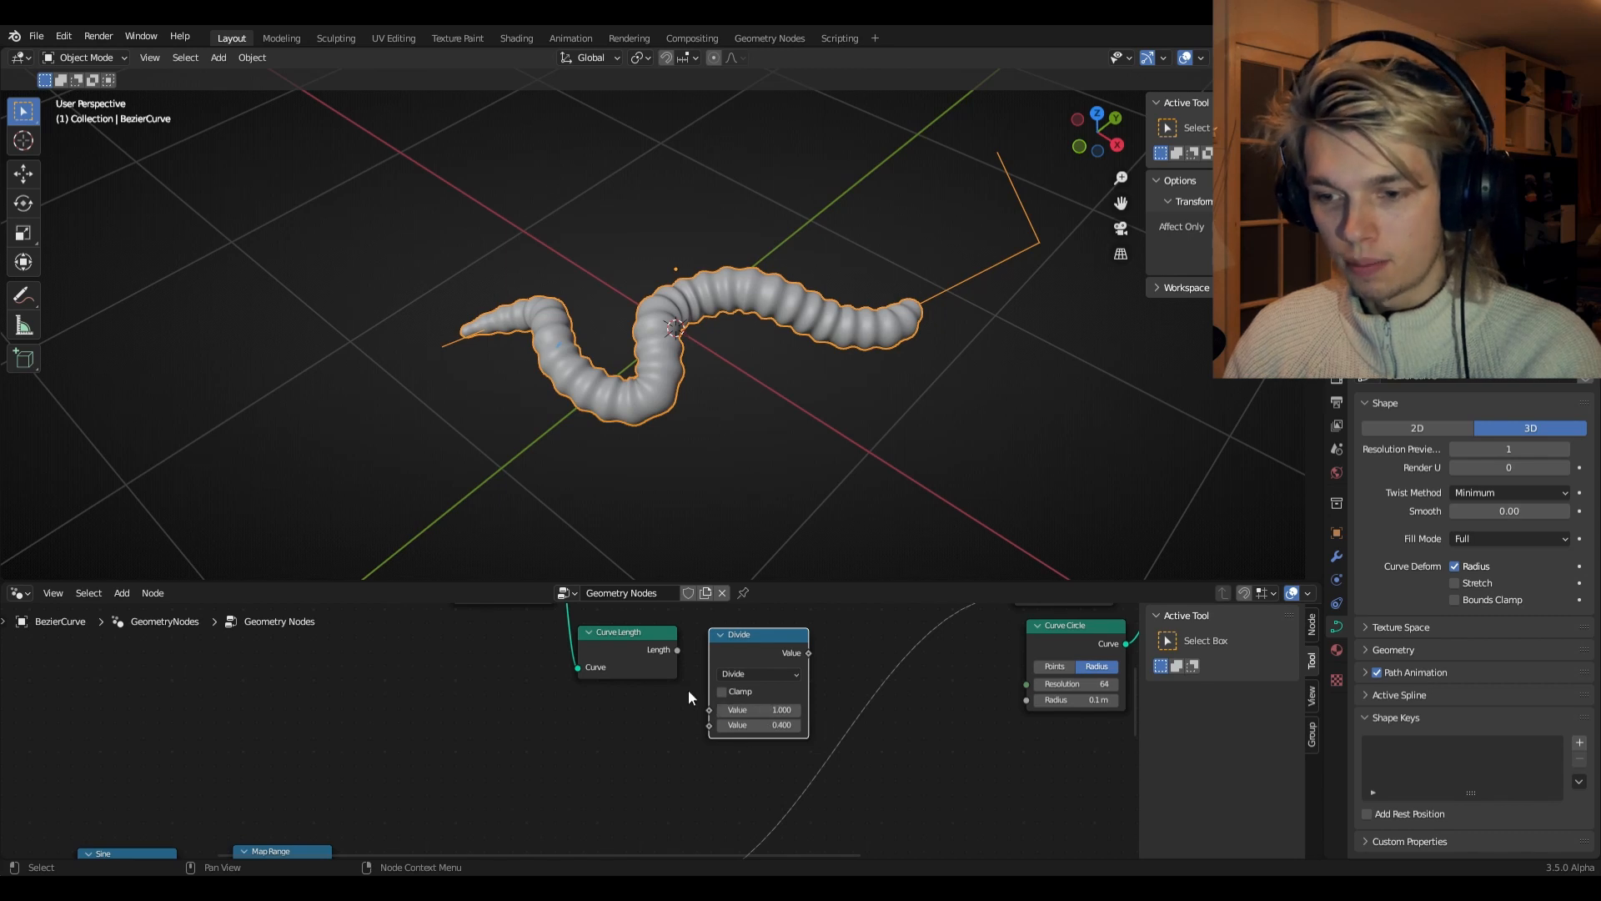
{"action": "left_click_drag", "start_coordinate": [677, 650], "coordinate": [709, 726]}
{"action": "middle_click_drag", "start_coordinate": [858, 771], "coordinate": [706, 718]}
- Insert a duplicated Multiply node on the link feeding Set Curve Radius and connect the Divide result to its second value
{"action": "scroll", "coordinate": [706, 718], "scroll_direction": "down", "scroll_amount": 2}
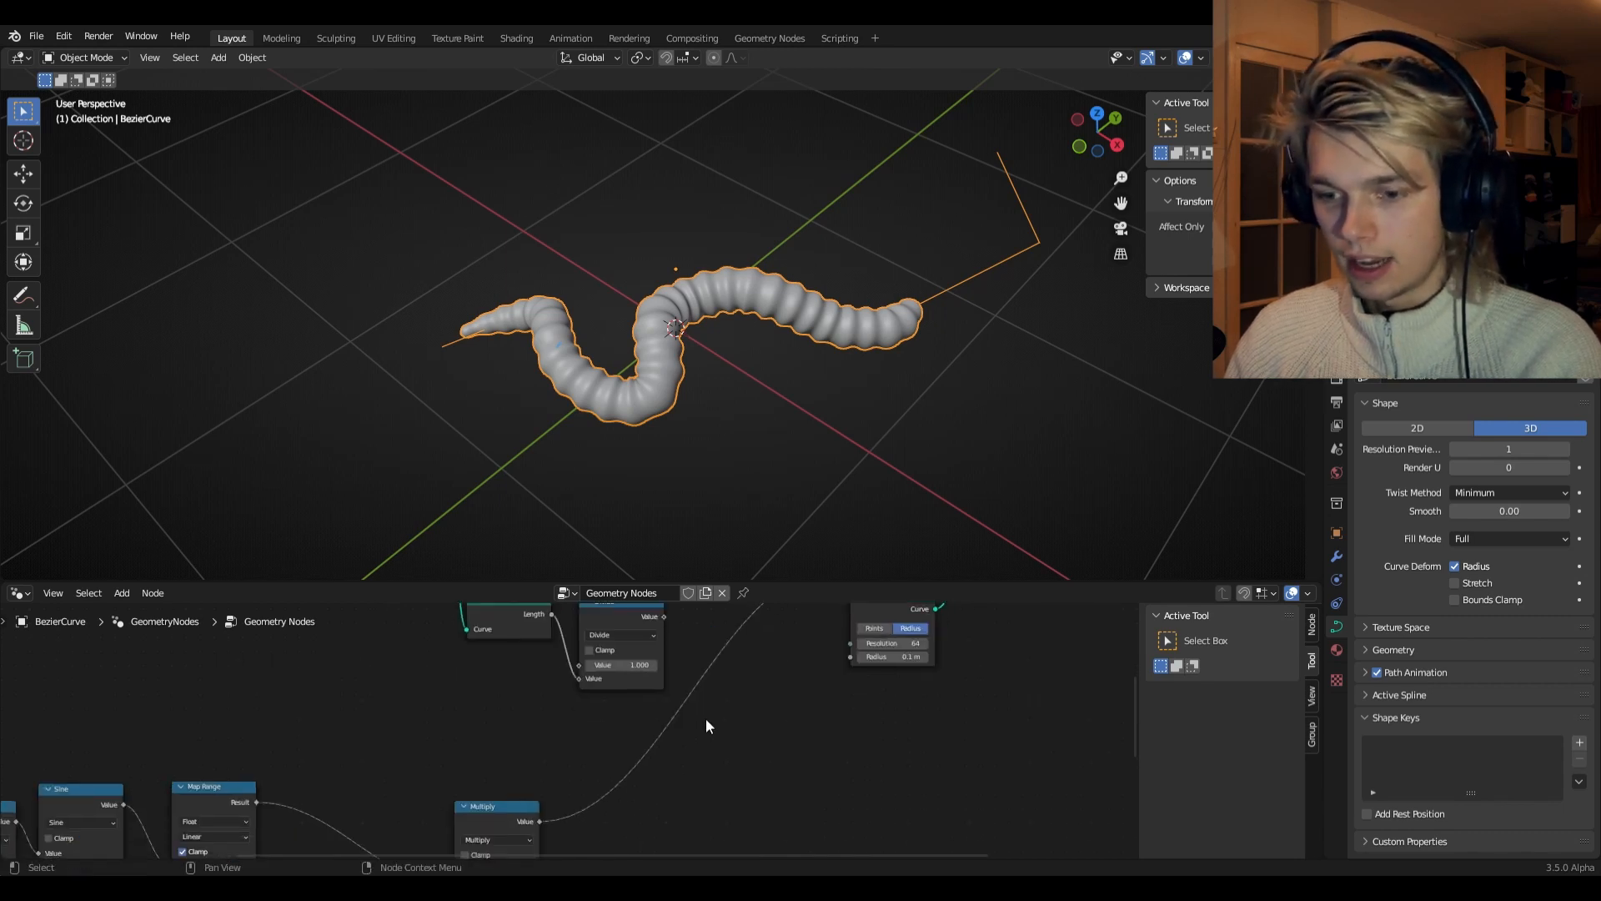
{"action": "key", "text": "shift+d"}
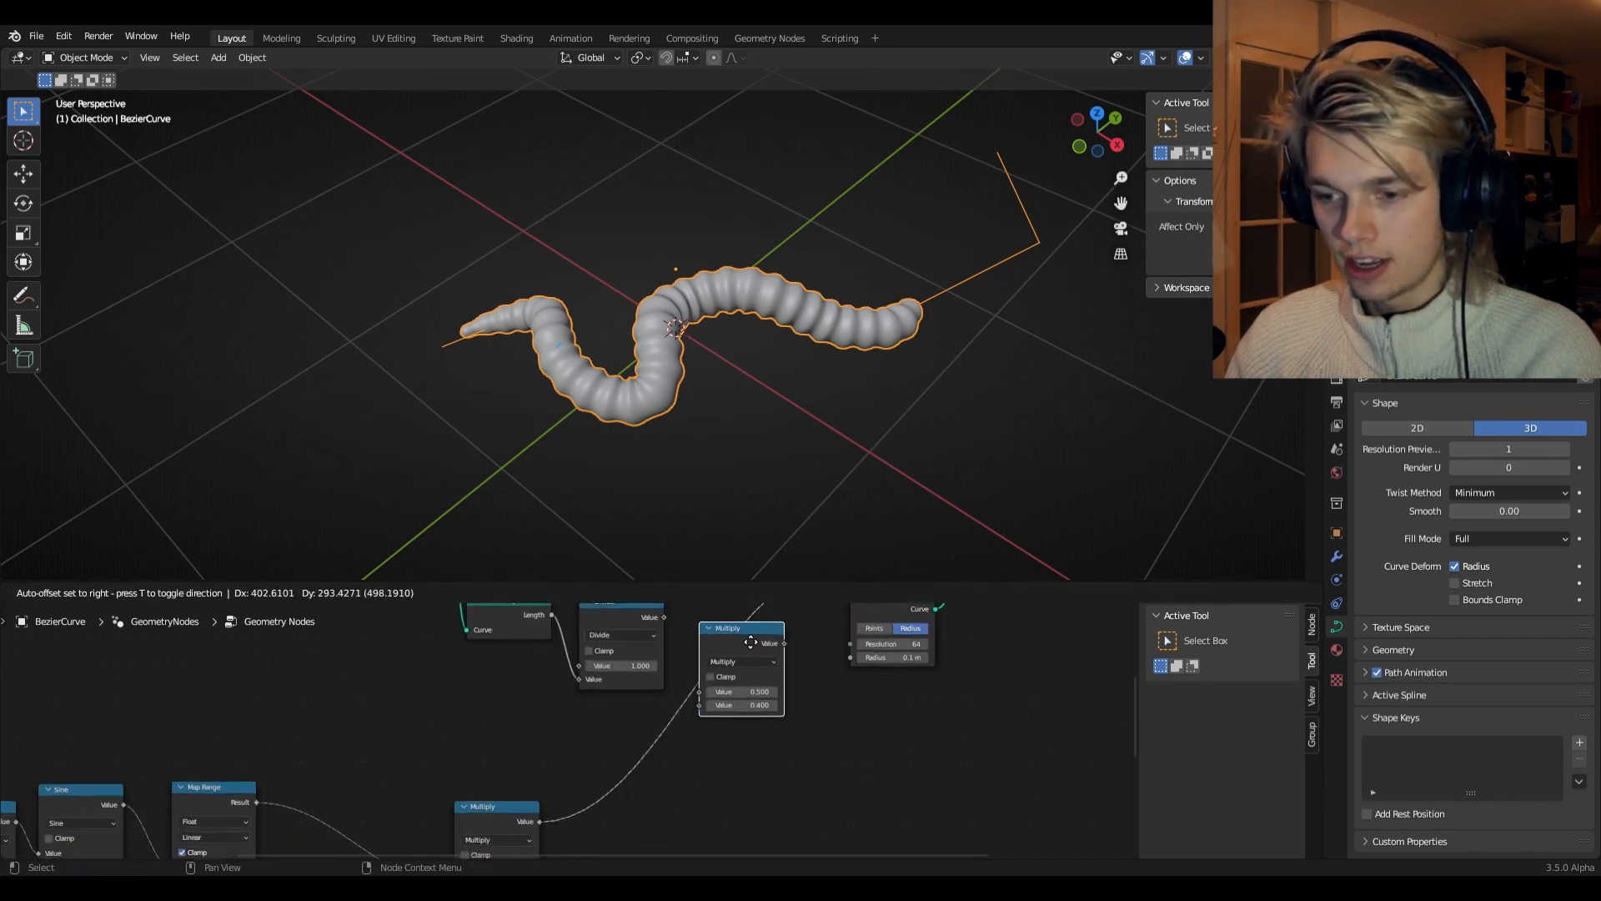
{"action": "left_click", "coordinate": [747, 640]}
{"action": "scroll", "coordinate": [808, 778], "scroll_direction": "up", "scroll_amount": 2}
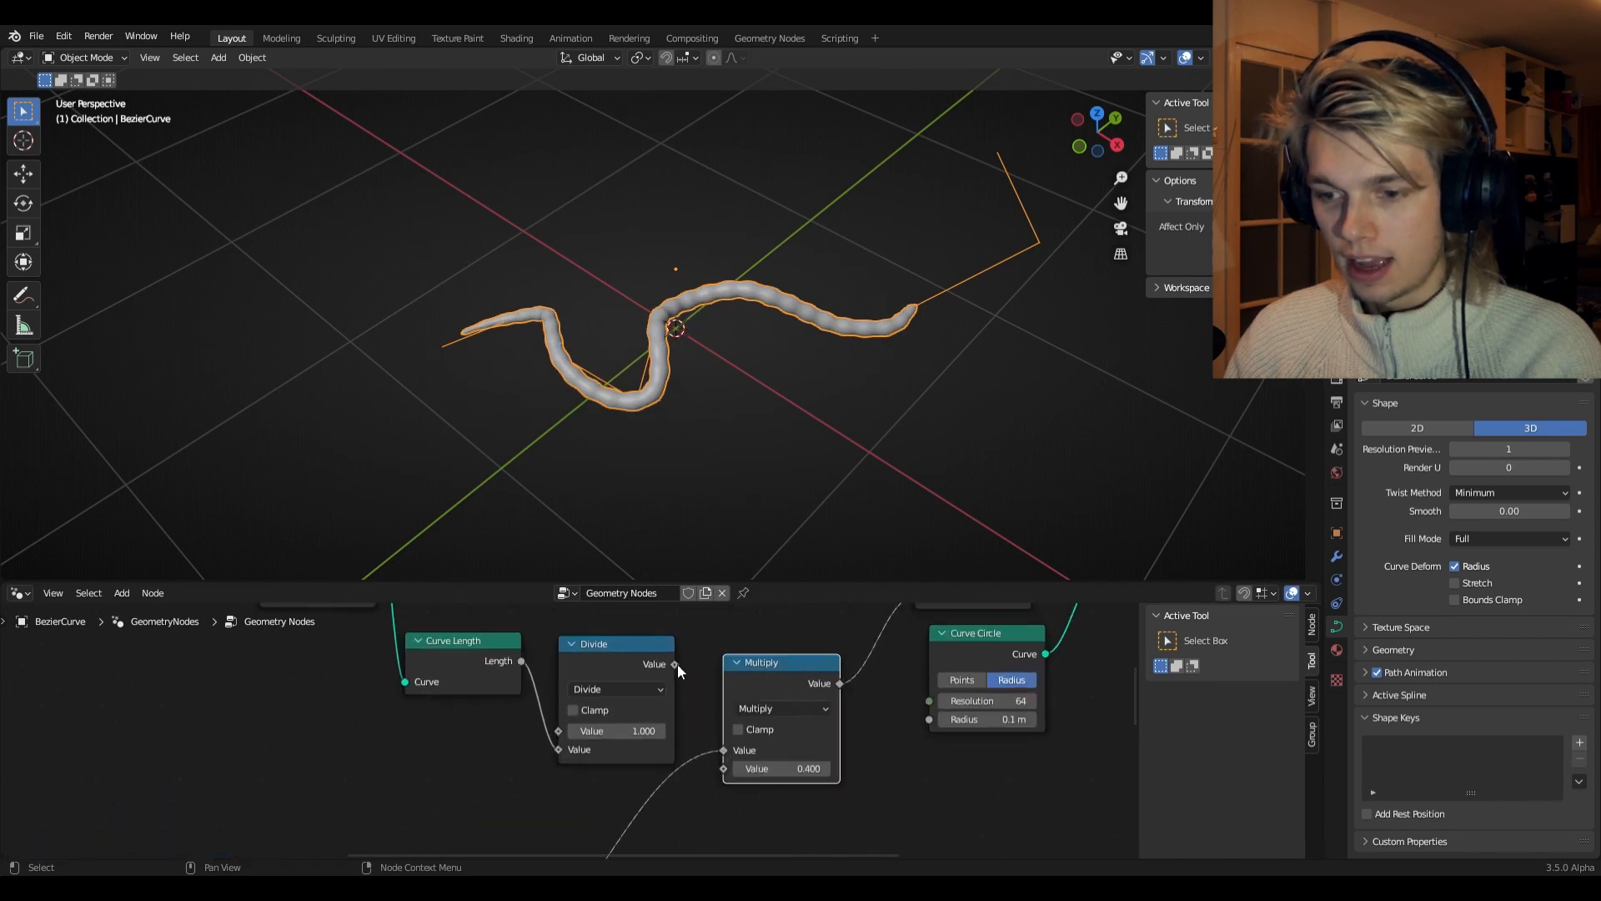
{"action": "left_click_drag", "start_coordinate": [676, 663], "coordinate": [720, 774]}
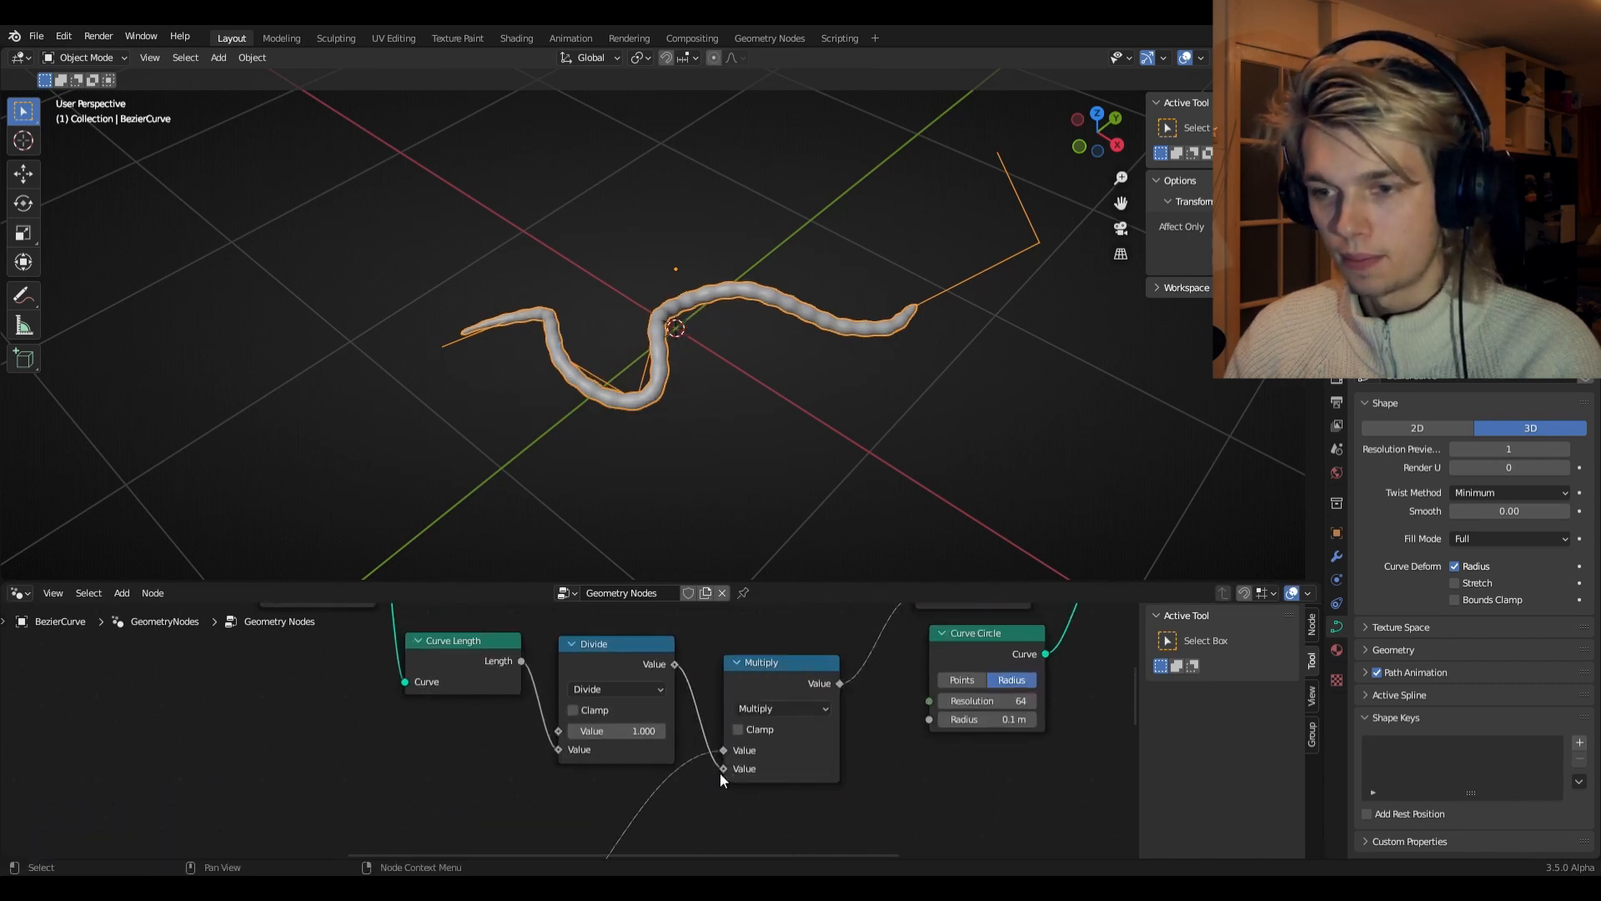
- Slide Trim Curve's Start and End to test the length-dependent thickness, finishing with Start at 1.52 m and End at 2.83 m
{"action": "middle_click_drag", "start_coordinate": [762, 628], "coordinate": [772, 797]}
{"action": "middle_click_drag", "start_coordinate": [524, 762], "coordinate": [712, 711]}
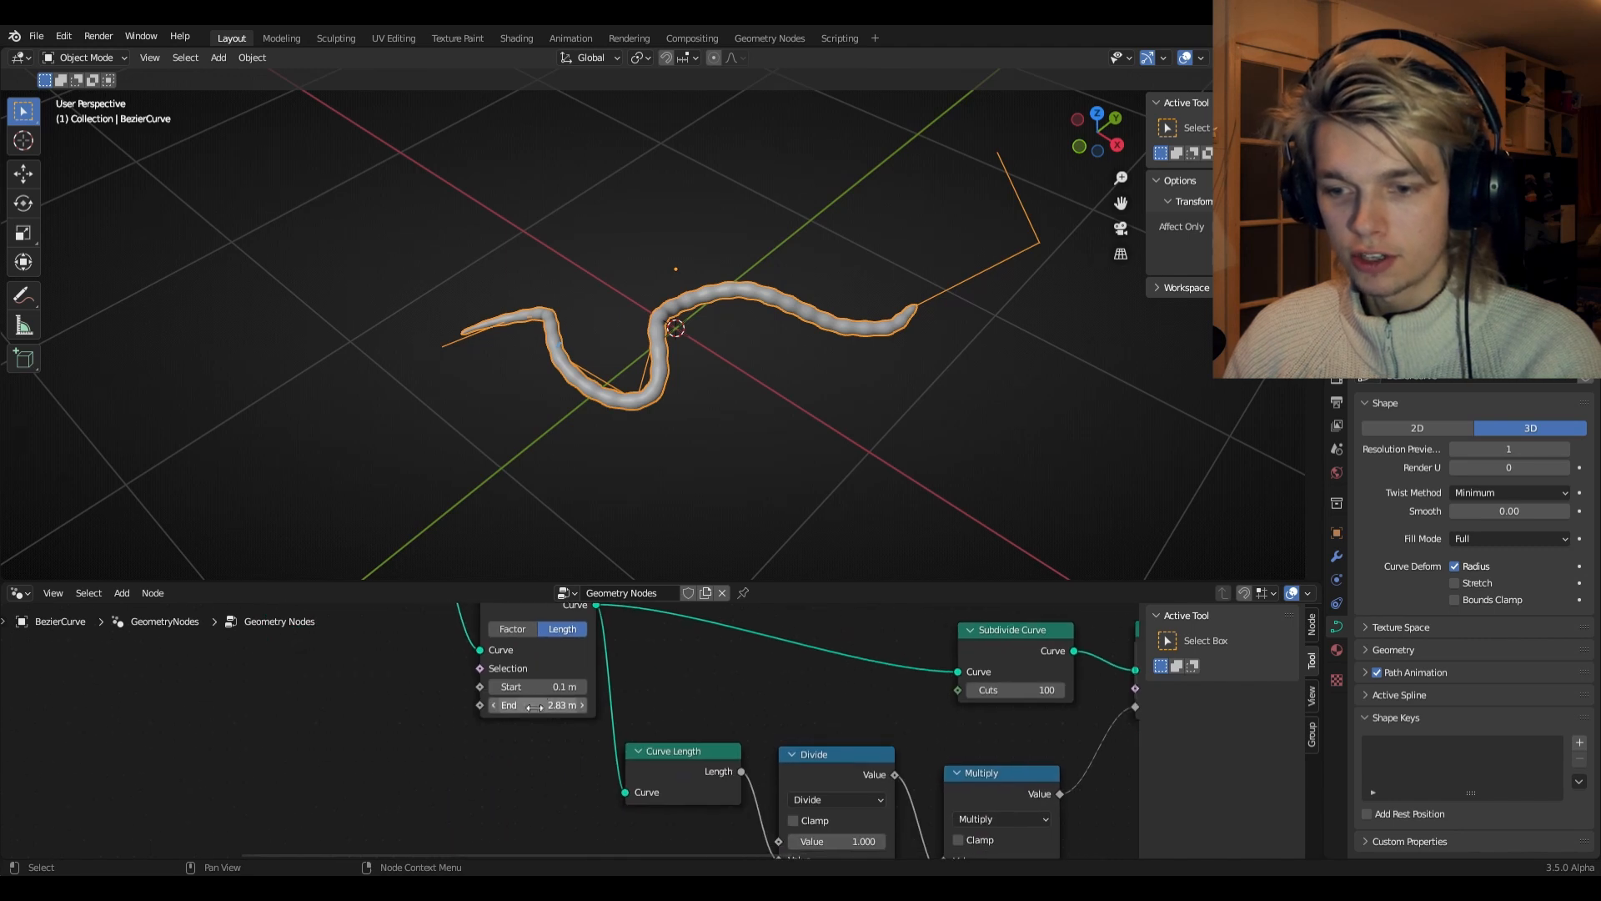
{"action": "left_click_drag", "start_coordinate": [540, 687], "coordinate": [642, 686]}
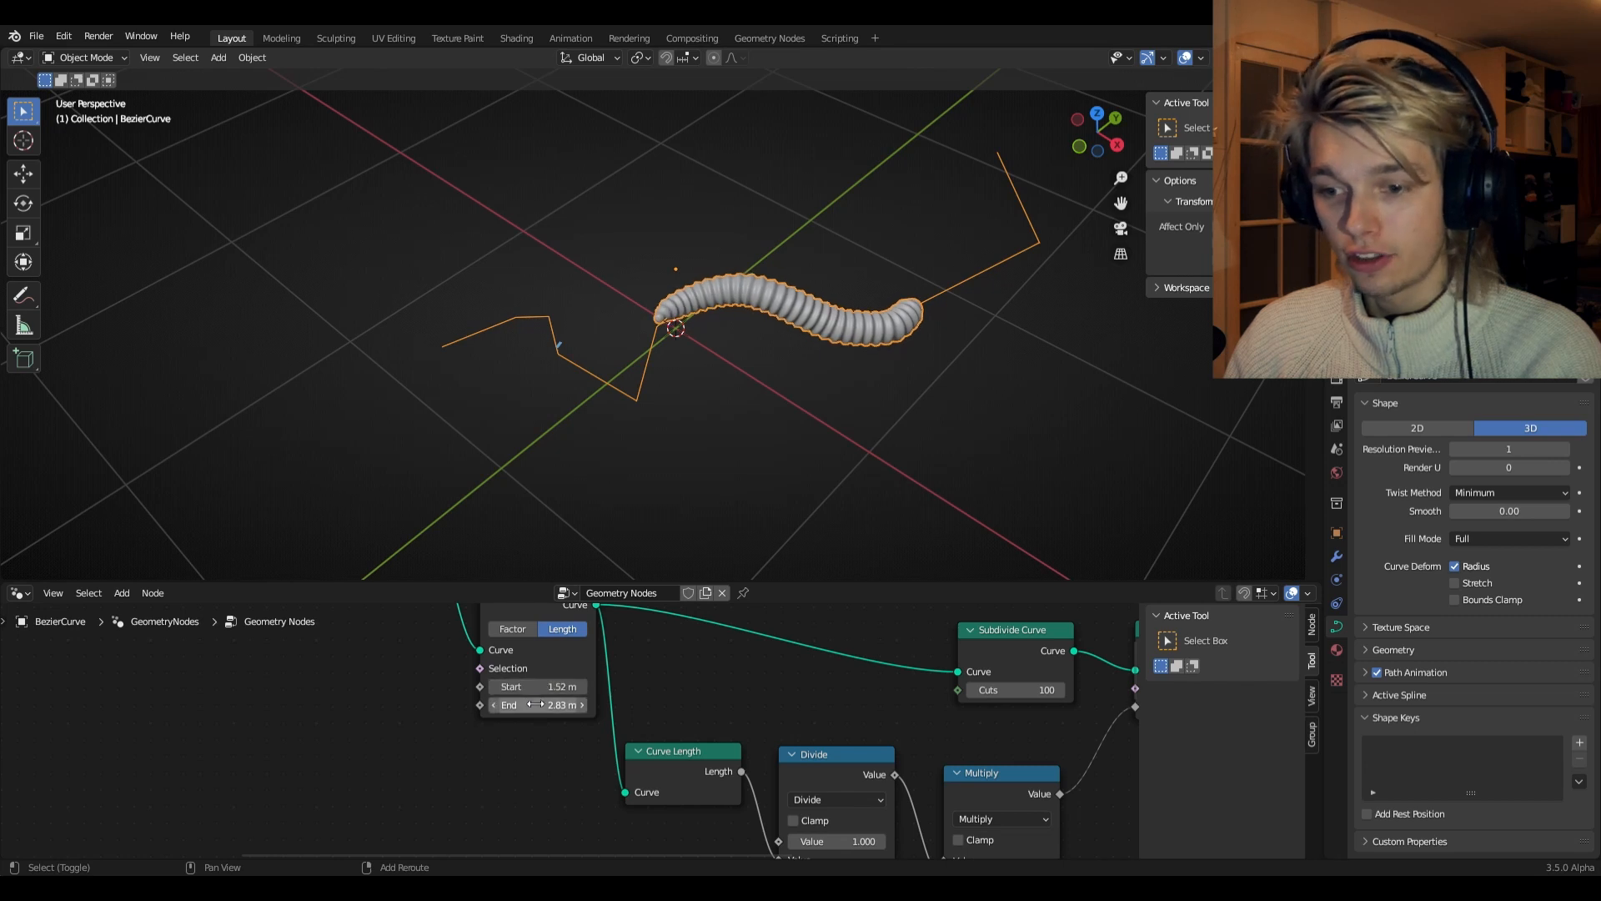
{"action": "left_click_drag", "start_coordinate": [541, 704], "coordinate": [581, 686]}
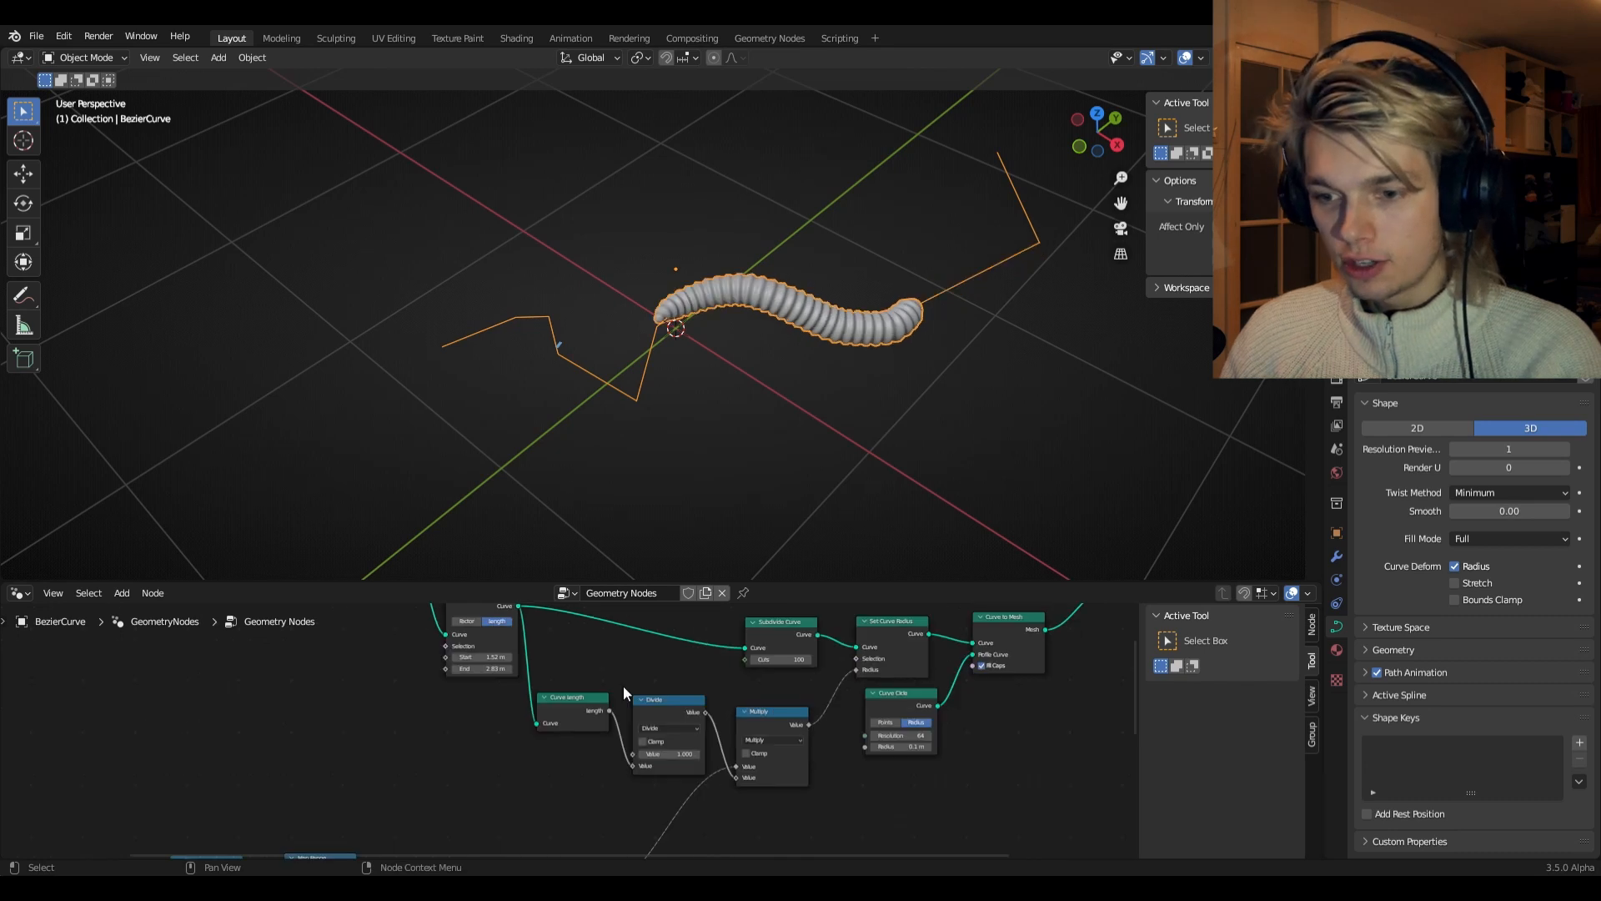
- Move Trim Curve, Curve Length and Divide together to open a gap before the new Multiply node
{"action": "scroll", "coordinate": [623, 685], "scroll_direction": "down", "scroll_amount": 7}
{"action": "left_click_drag", "start_coordinate": [415, 626], "coordinate": [622, 727]}
{"action": "key", "text": "g"}
{"action": "left_click", "coordinate": [577, 726]}
{"action": "scroll", "coordinate": [618, 723], "scroll_direction": "up", "scroll_amount": 8}
- Insert another duplicated Multiply node between Divide and the existing Multiply, and set its second value to 1
{"action": "left_click", "coordinate": [773, 733]}
{"action": "key", "text": "shift+d"}
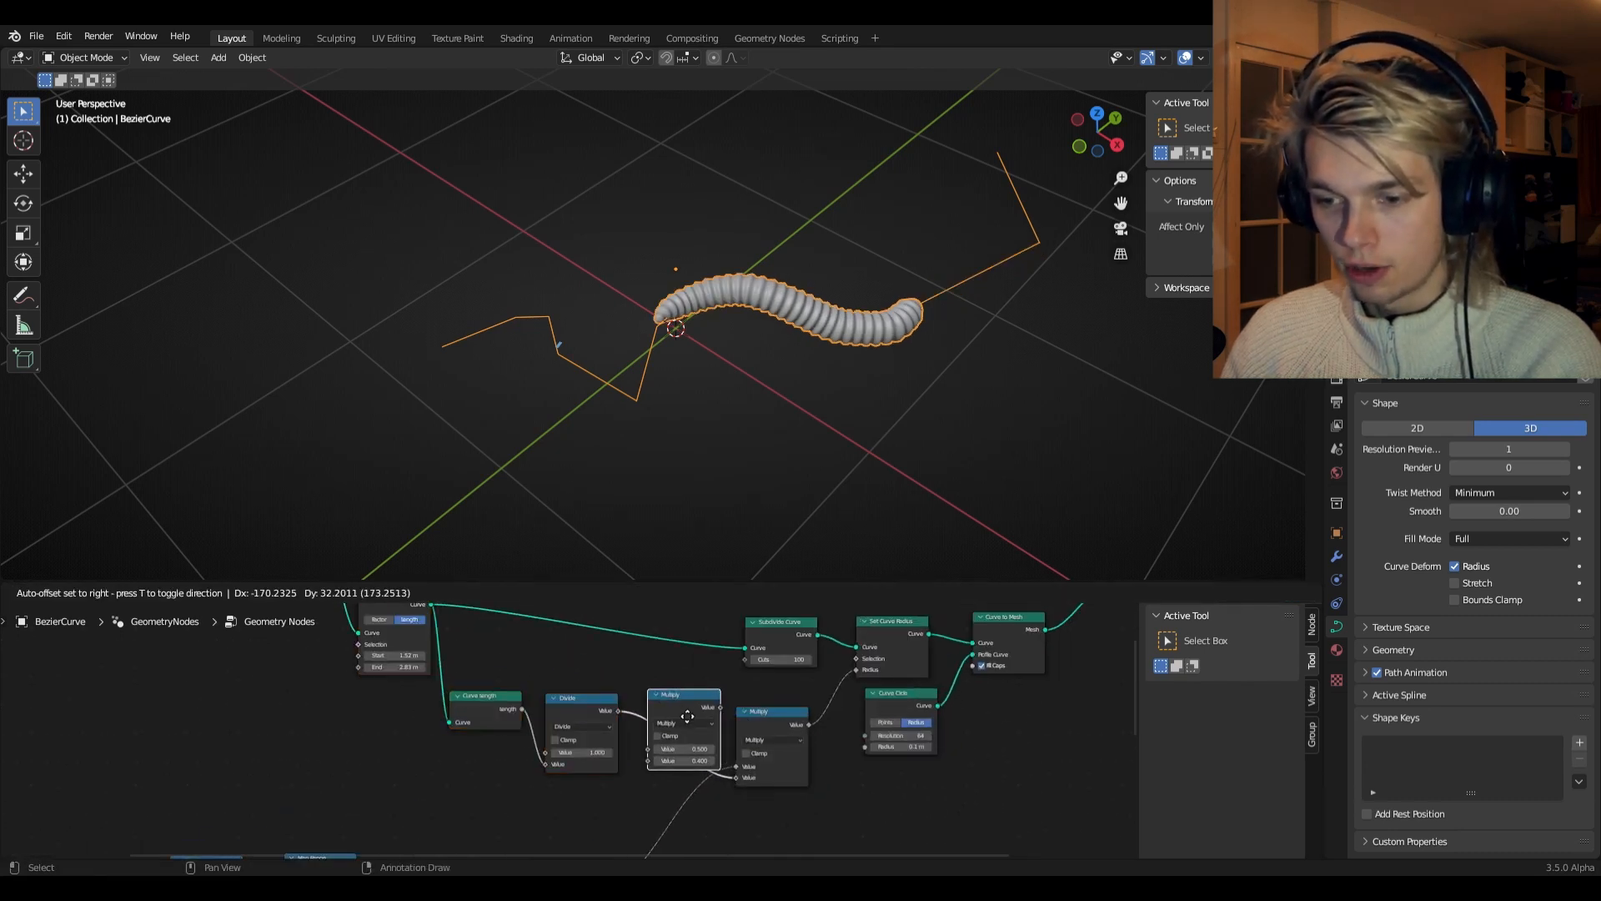
{"action": "left_click", "coordinate": [687, 716]}
{"action": "scroll", "coordinate": [512, 697], "scroll_direction": "up", "scroll_amount": 3}
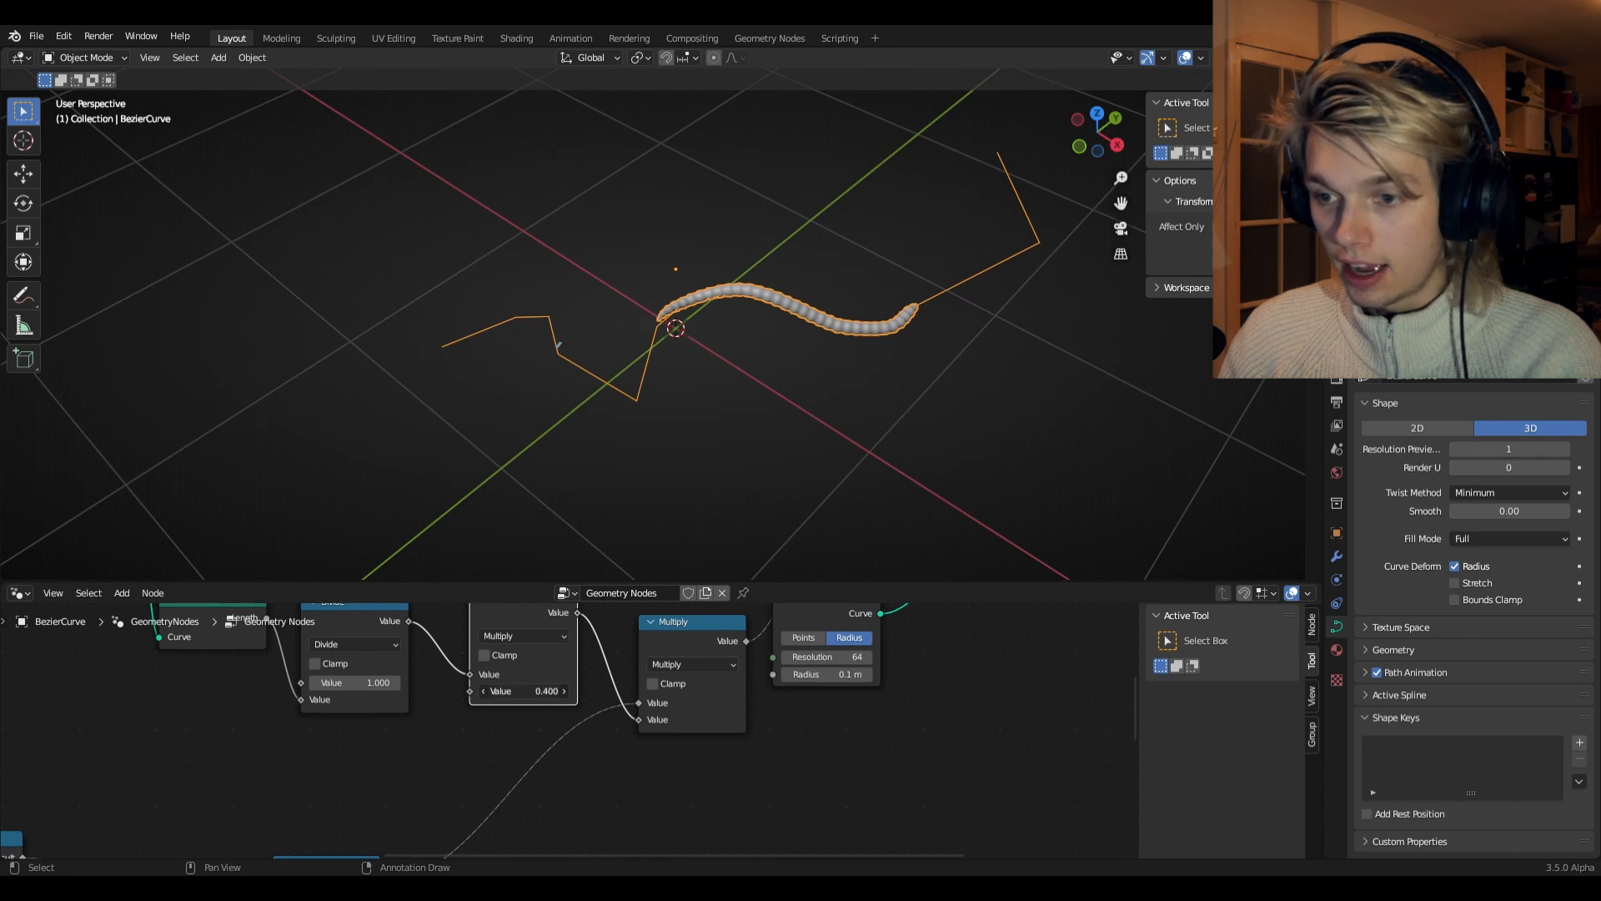
{"action": "left_click_drag", "start_coordinate": [526, 692], "coordinate": [584, 692]}
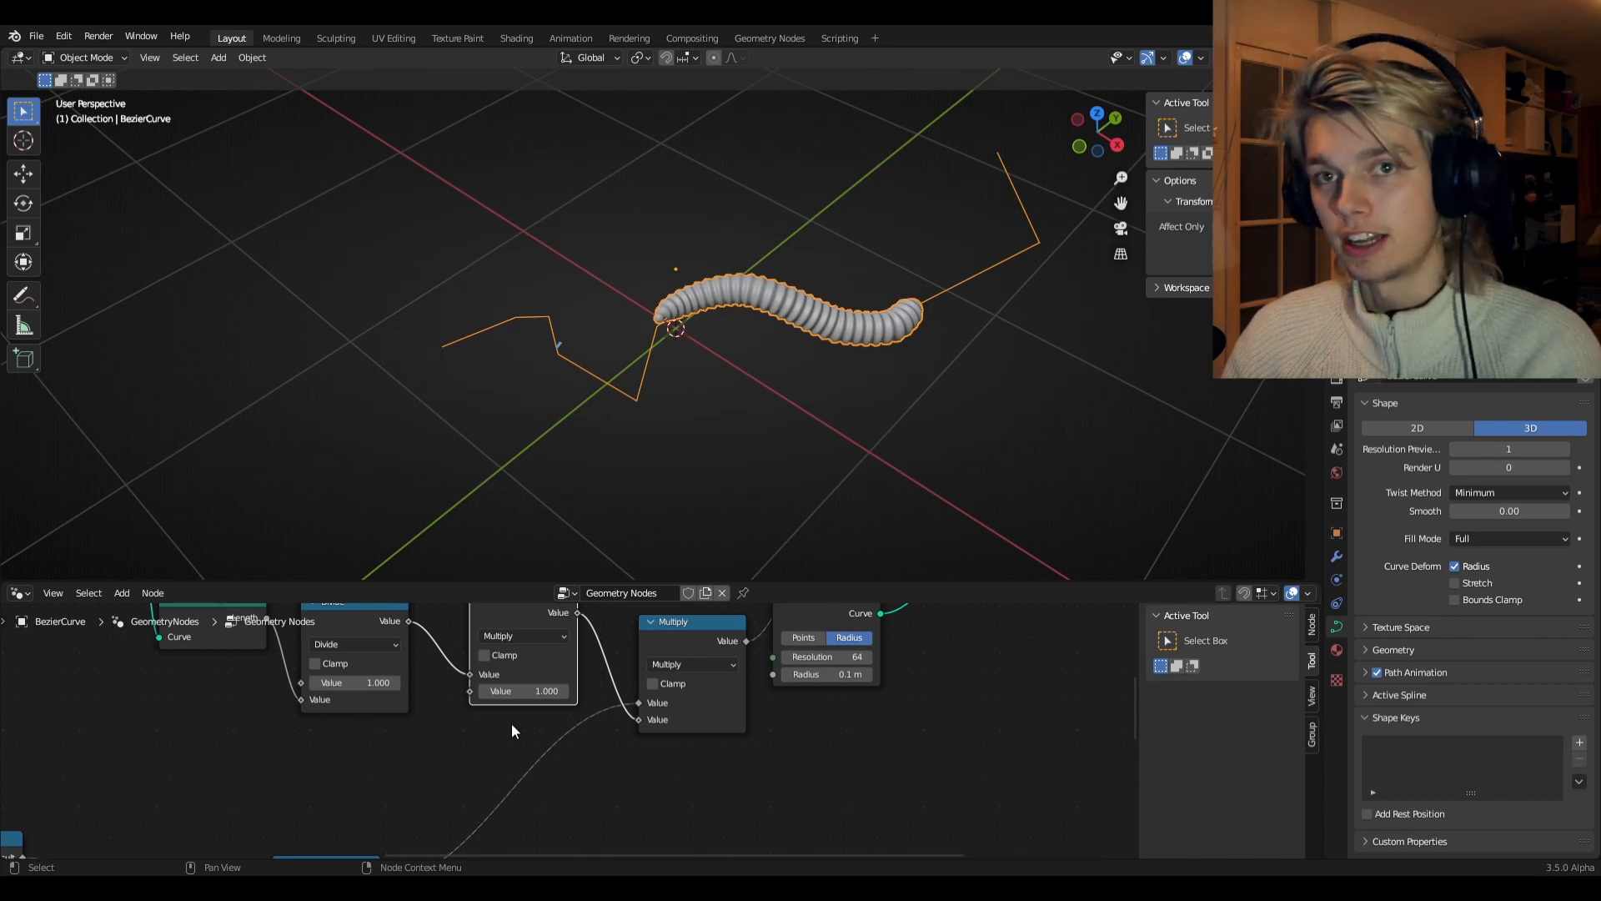
- Move Group Input far away from Trim Curve and join its two outgoing links in one reroute placed just before Trim Curve
{"action": "scroll", "coordinate": [512, 723], "scroll_direction": "down", "scroll_amount": 4}
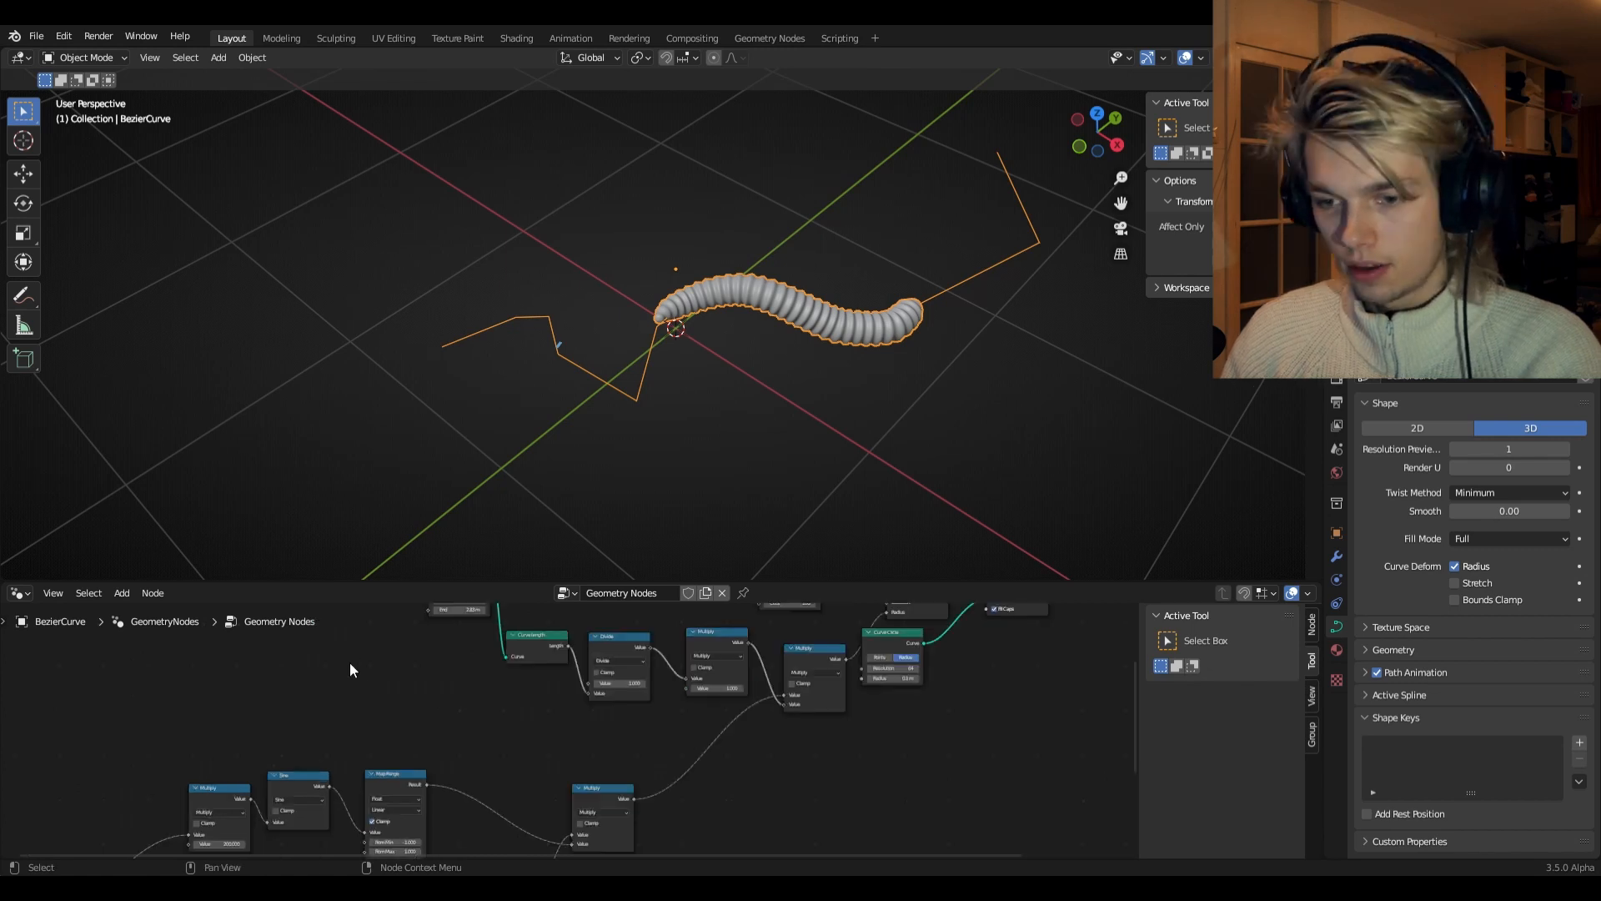
{"action": "middle_click_drag", "start_coordinate": [400, 667], "coordinate": [692, 848]}
{"action": "left_click_drag", "start_coordinate": [659, 702], "coordinate": [119, 705]}
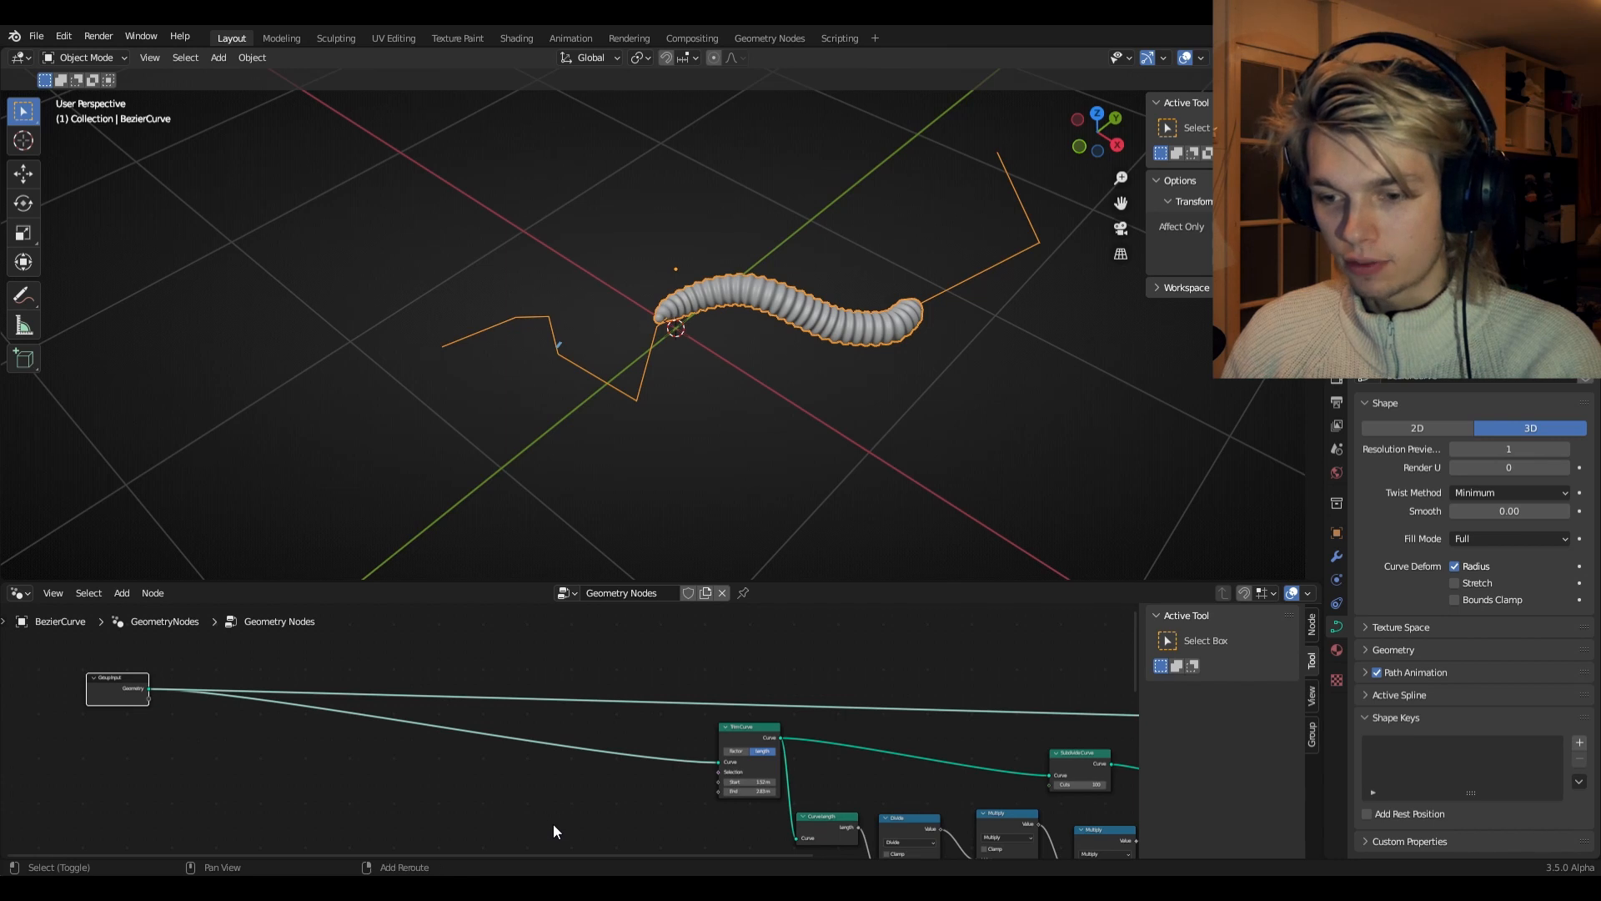
{"action": "mouse_move", "coordinate": [553, 823]}
{"action": "right_mouse_down", "text": "shift"}
{"action": "mouse_move", "coordinate": [584, 680]}
{"action": "mouse_move", "coordinate": [613, 653]}
{"action": "right_mouse_up", "text": "shift"}
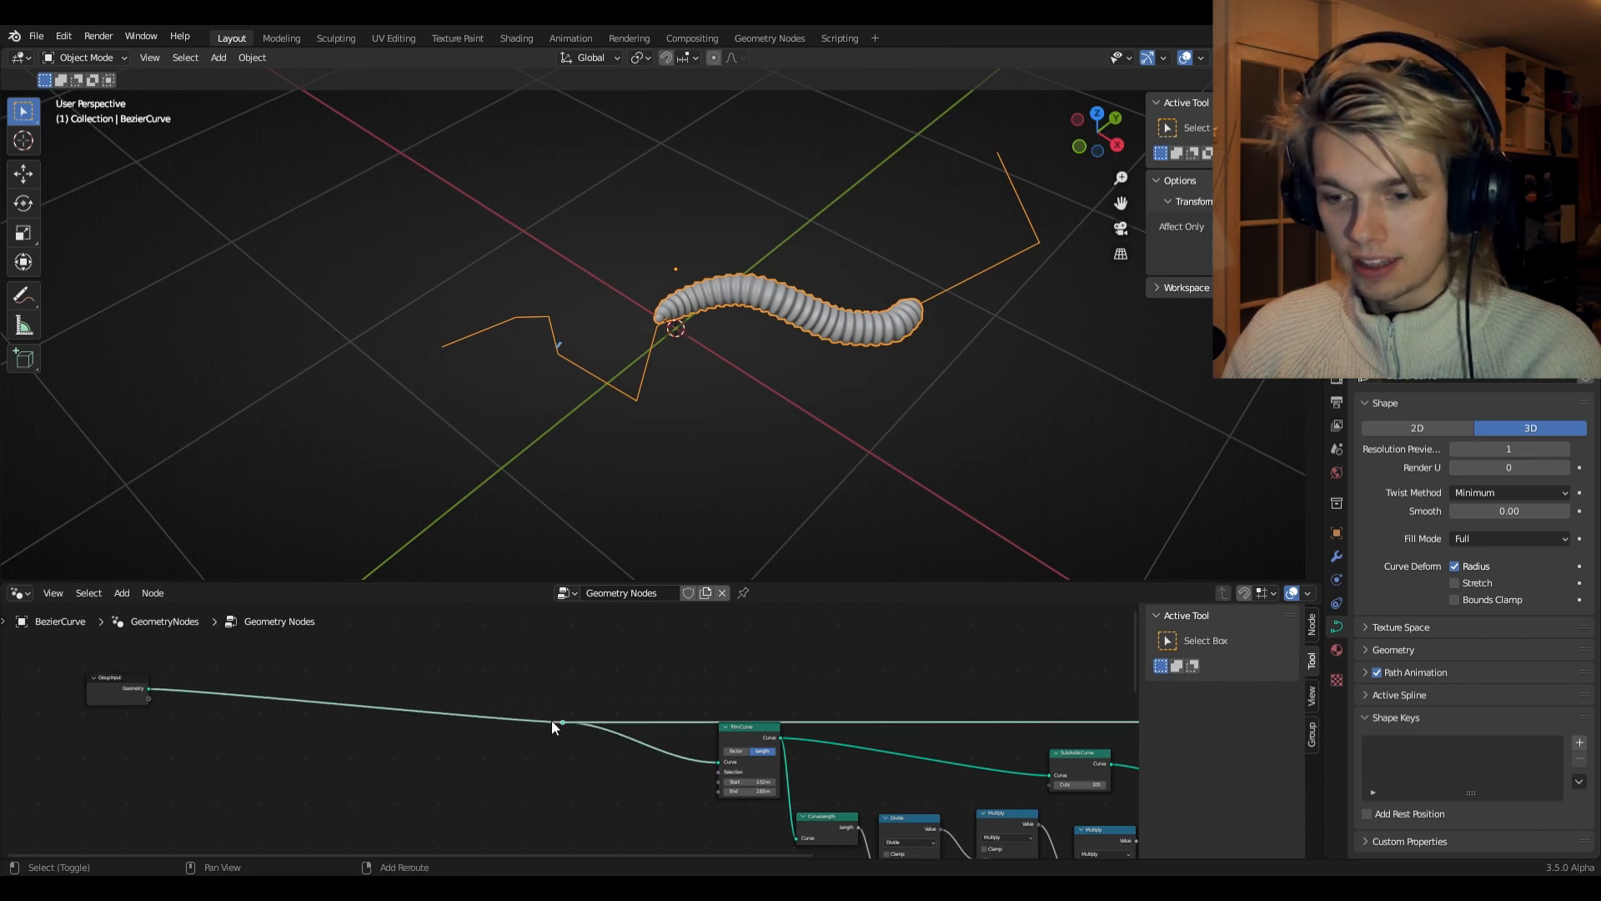
{"action": "left_click_drag", "start_coordinate": [575, 716], "coordinate": [702, 679]}
{"action": "left_click", "coordinate": [704, 679]}
{"action": "middle_click_drag", "start_coordinate": [487, 735], "coordinate": [707, 724]}
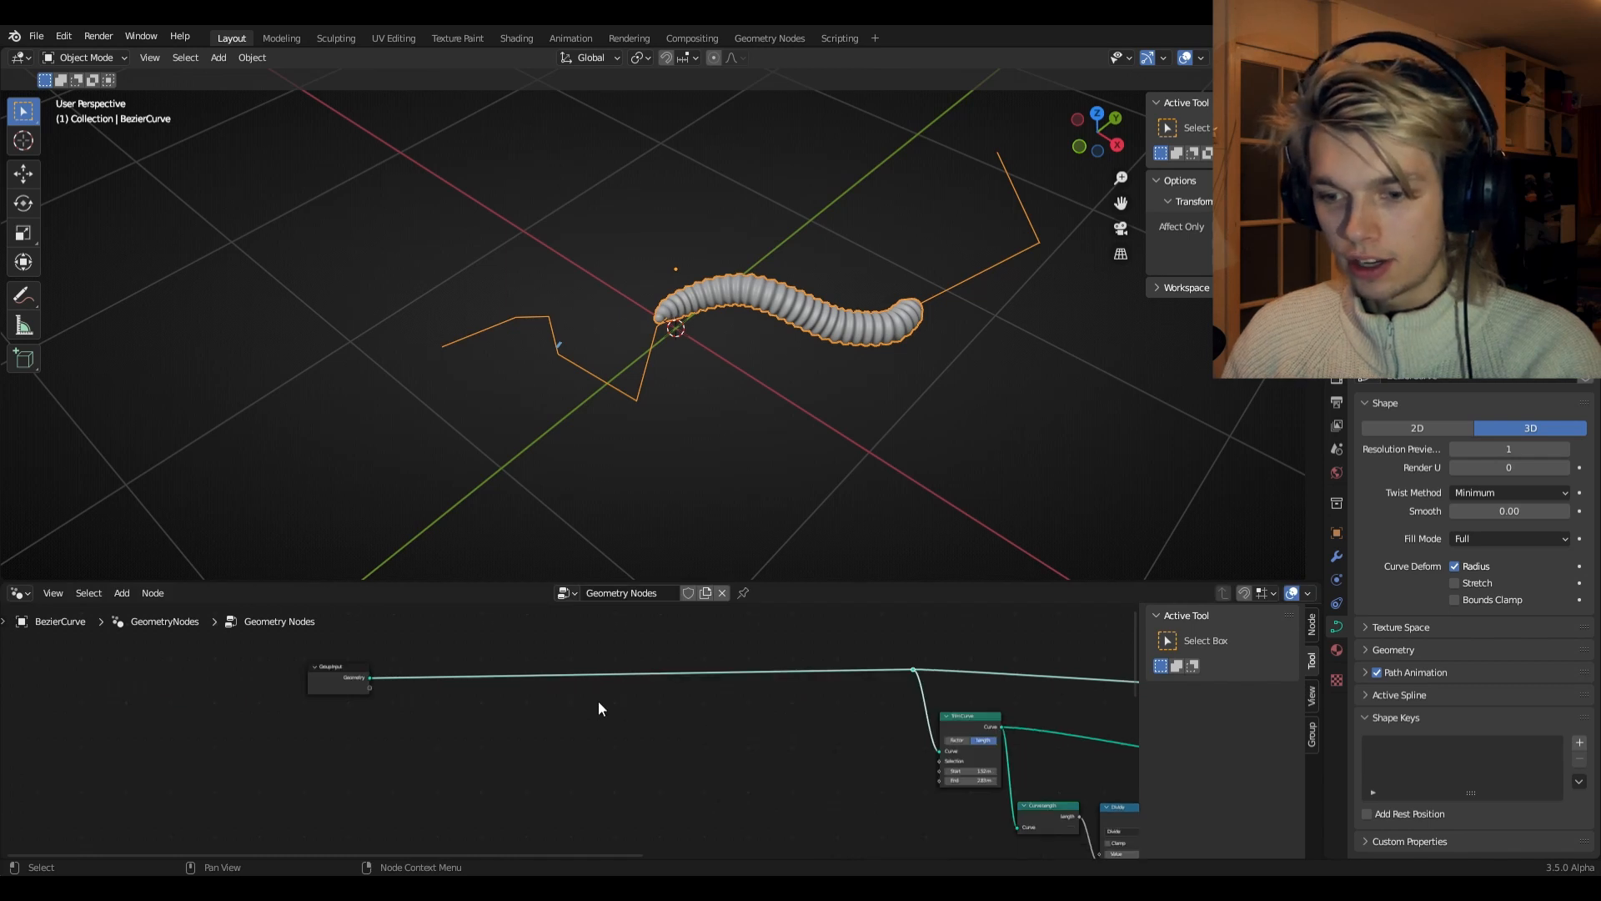
- Insert Simulation Input and Simulation Output nodes between Group Input and the reroute, leaving a gap between the two
{"action": "key", "text": "shift+a"}
{"action": "mouse_move", "coordinate": [549, 721]}
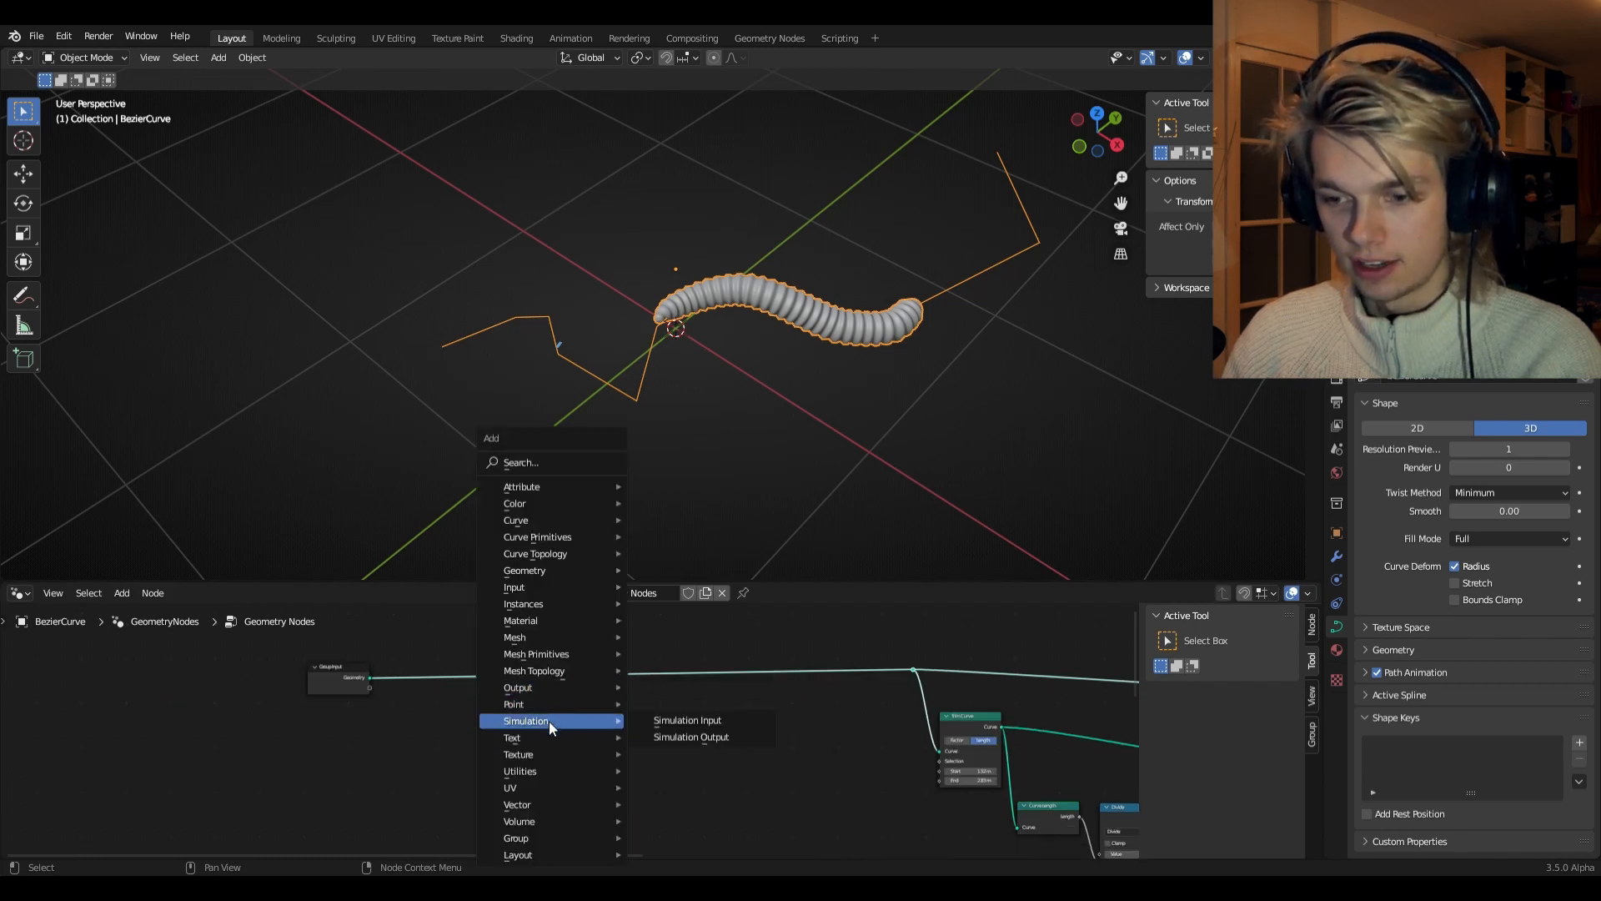
{"action": "left_click", "coordinate": [695, 718]}
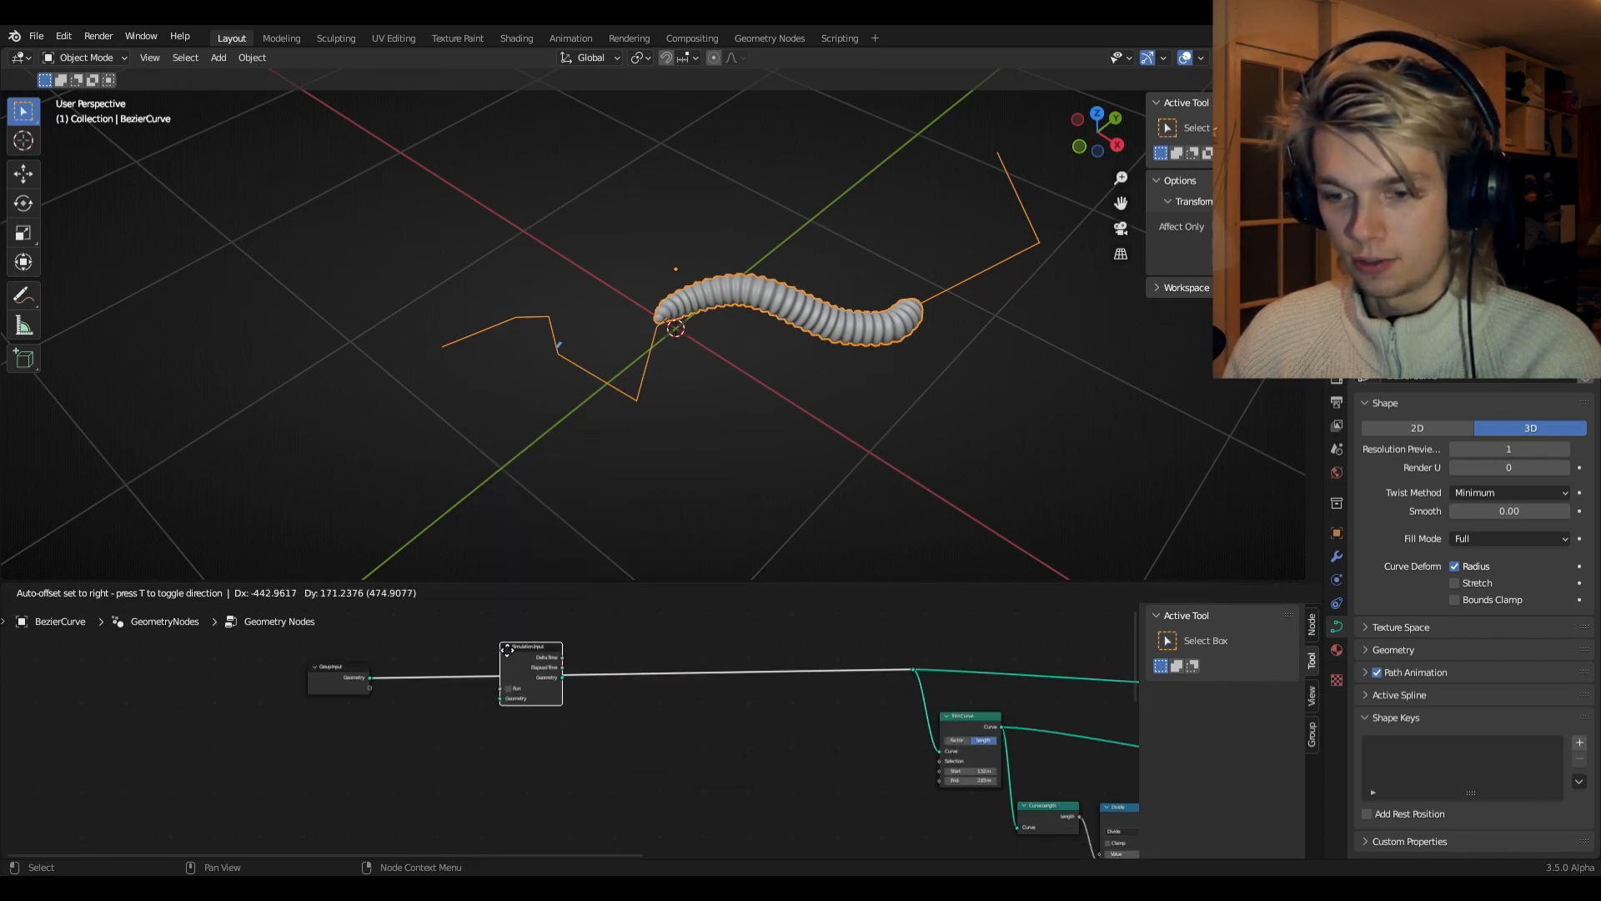
{"action": "left_click", "coordinate": [500, 663]}
{"action": "key", "text": "shift+a"}
{"action": "mouse_move", "coordinate": [611, 714]}
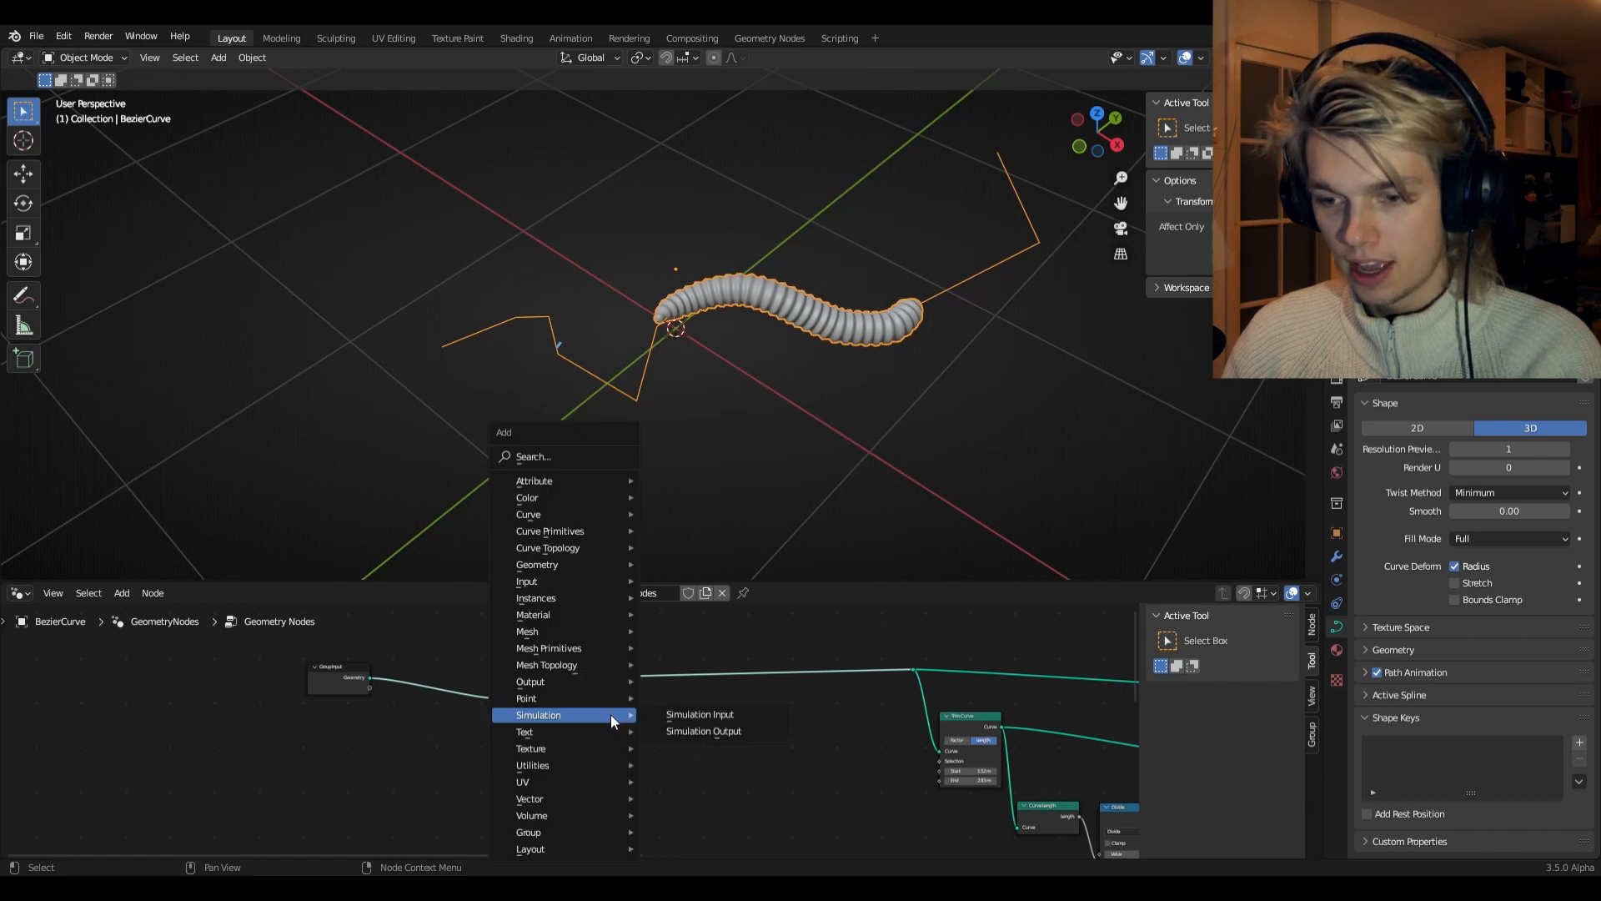
{"action": "left_click", "coordinate": [702, 728]}
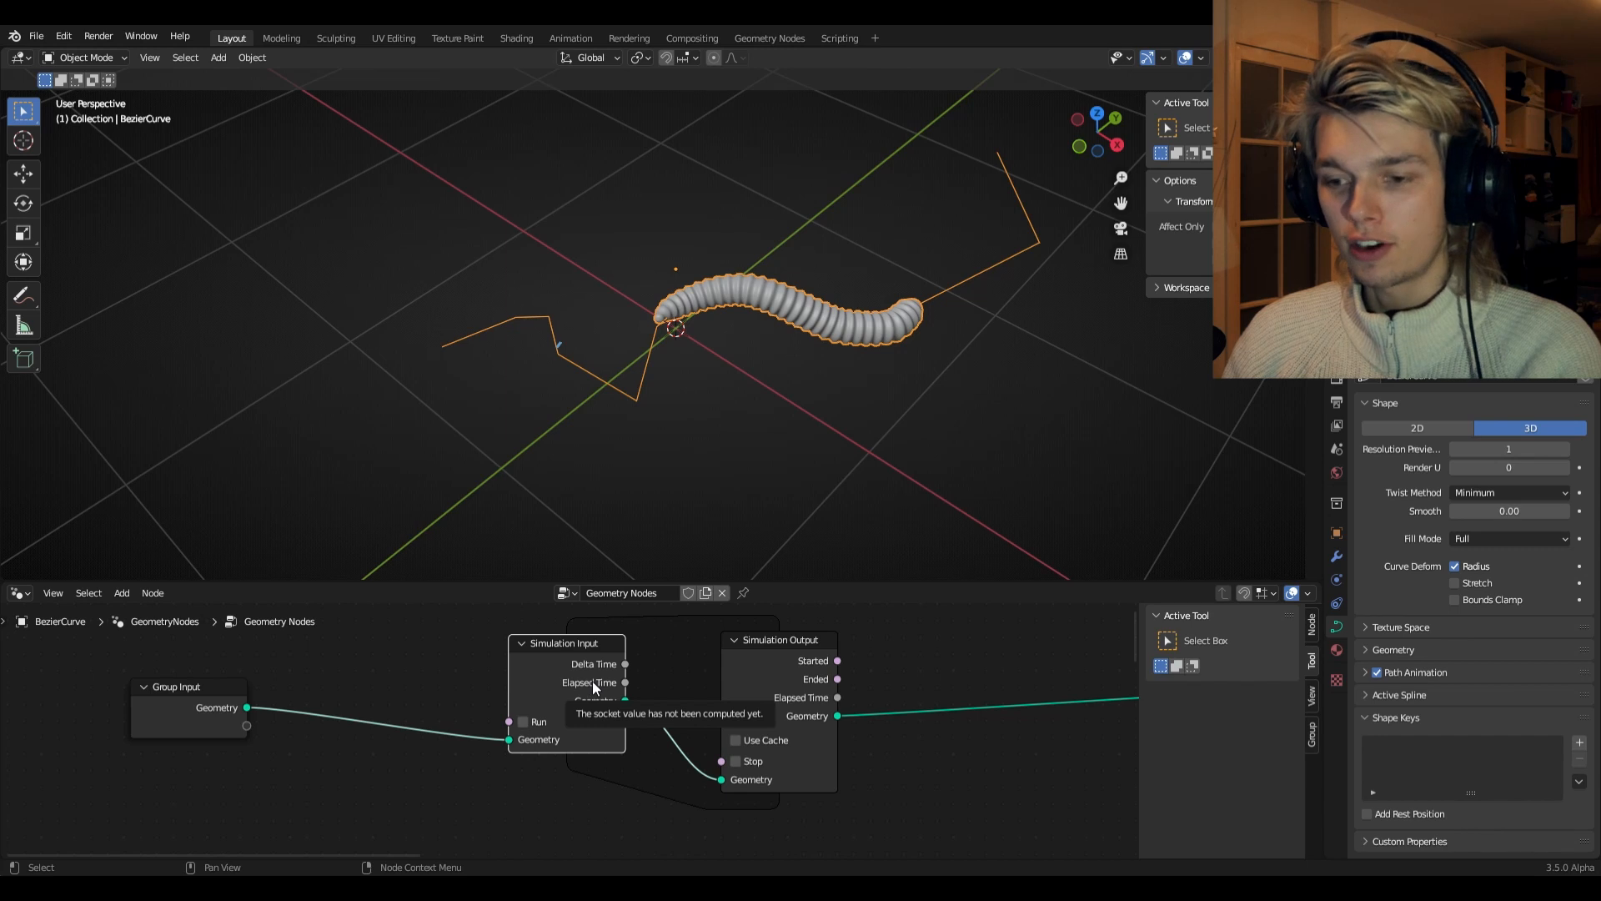
{"action": "left_click_drag", "start_coordinate": [590, 682], "coordinate": [423, 690]}
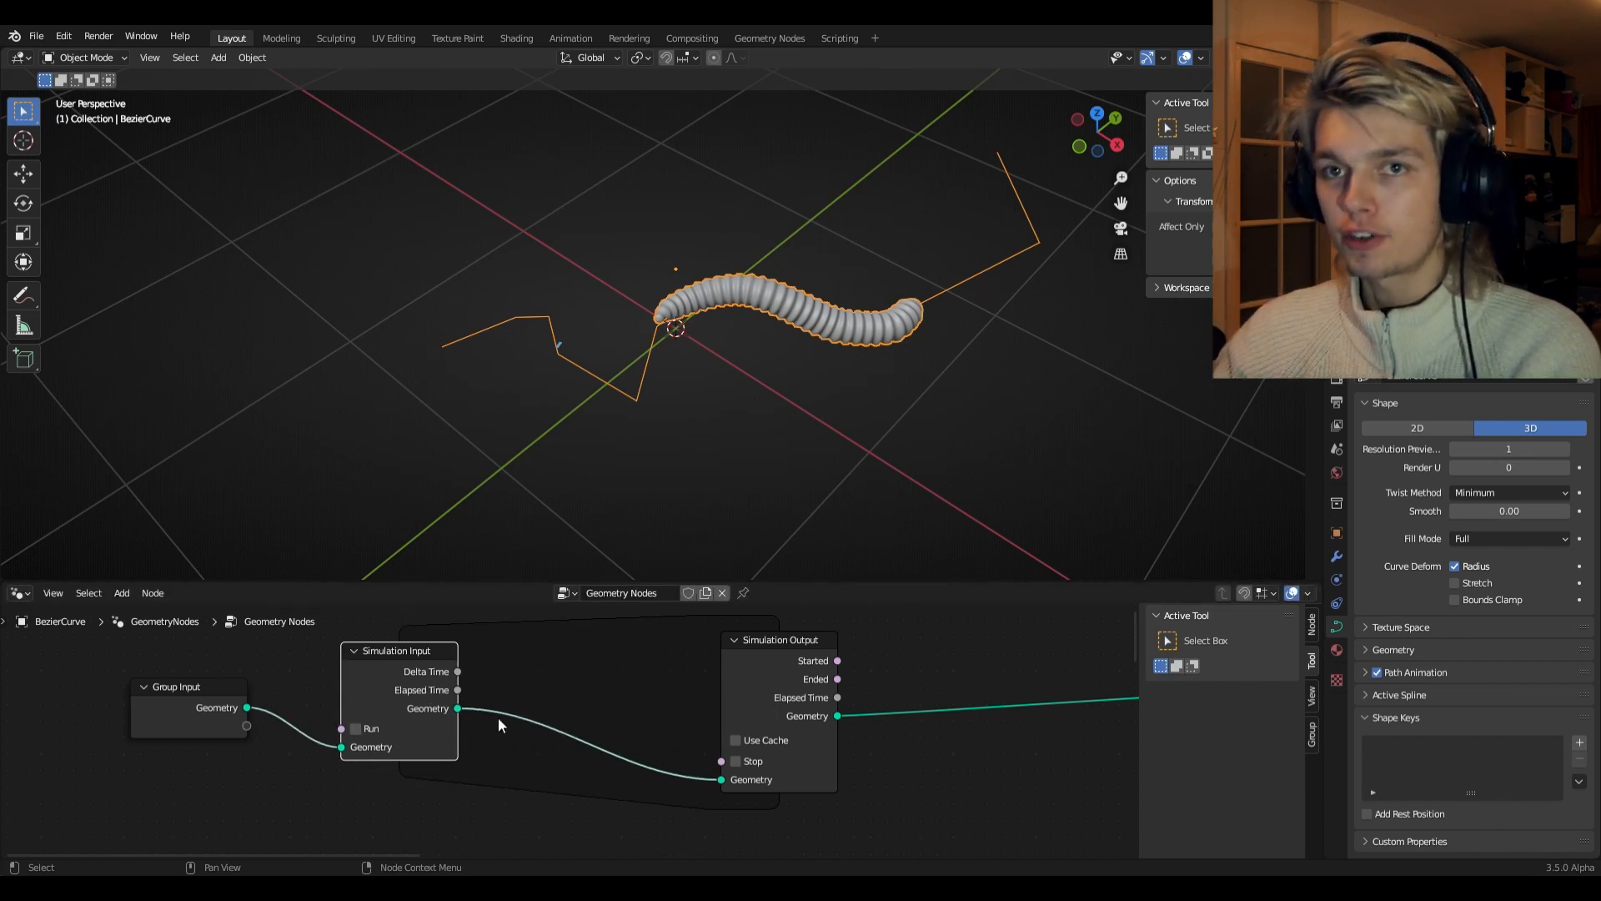
- Add a Transform node between Simulation Input and Simulation Output and briefly play the animation
{"action": "key", "text": "shift+a"}
{"action": "mouse_move", "coordinate": [543, 448]}
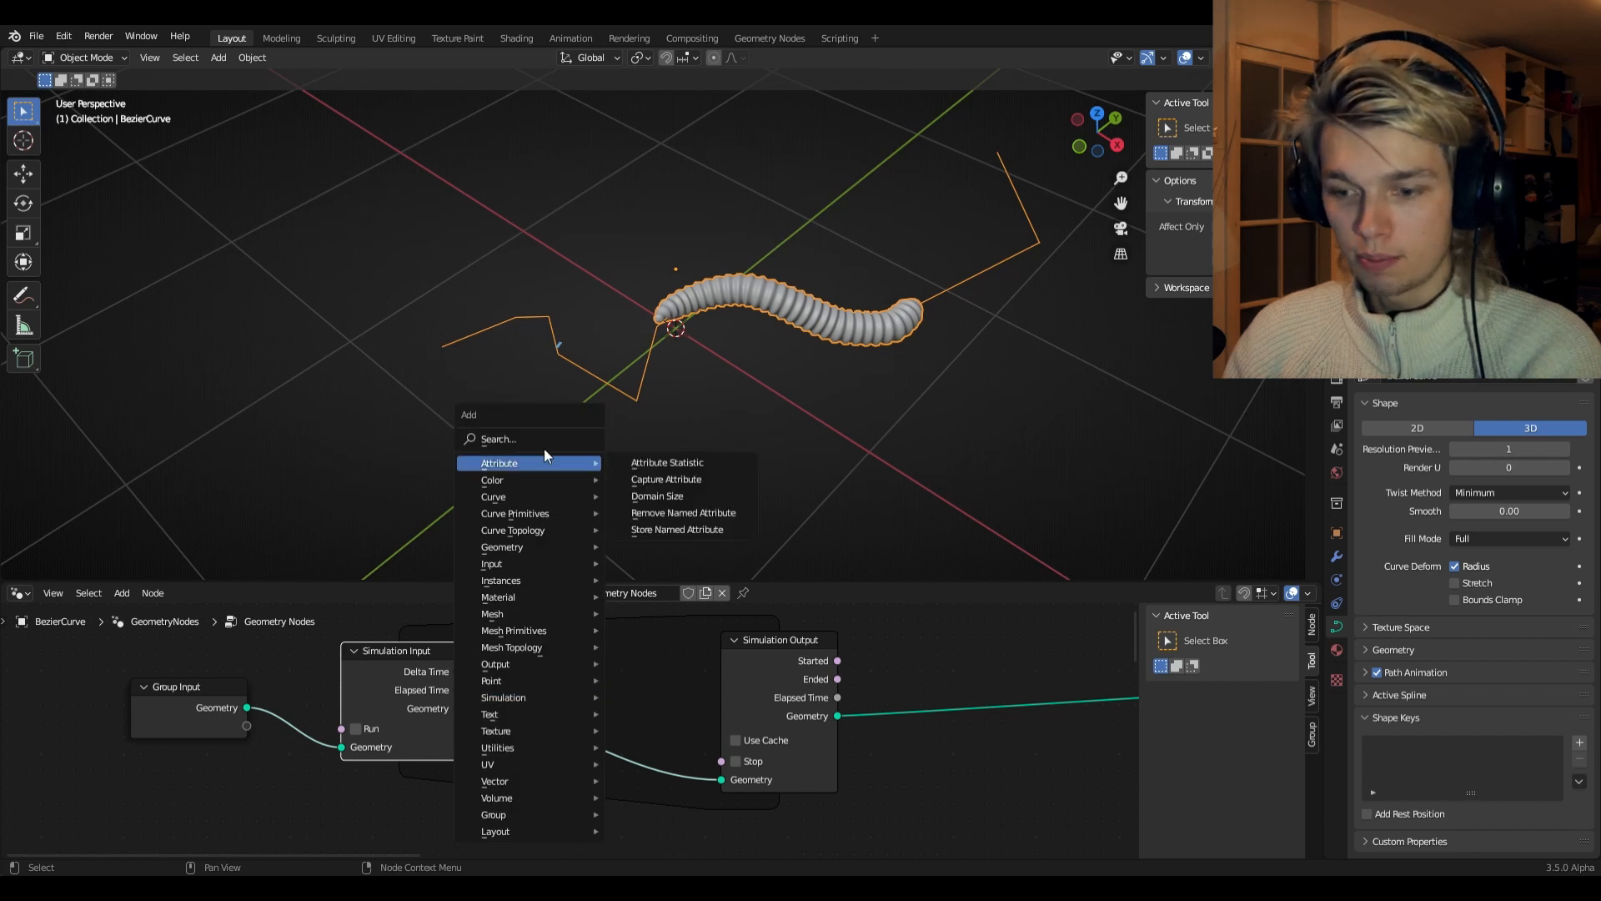
{"action": "type", "text": "tma"}
{"action": "left_click", "coordinate": [612, 510]}
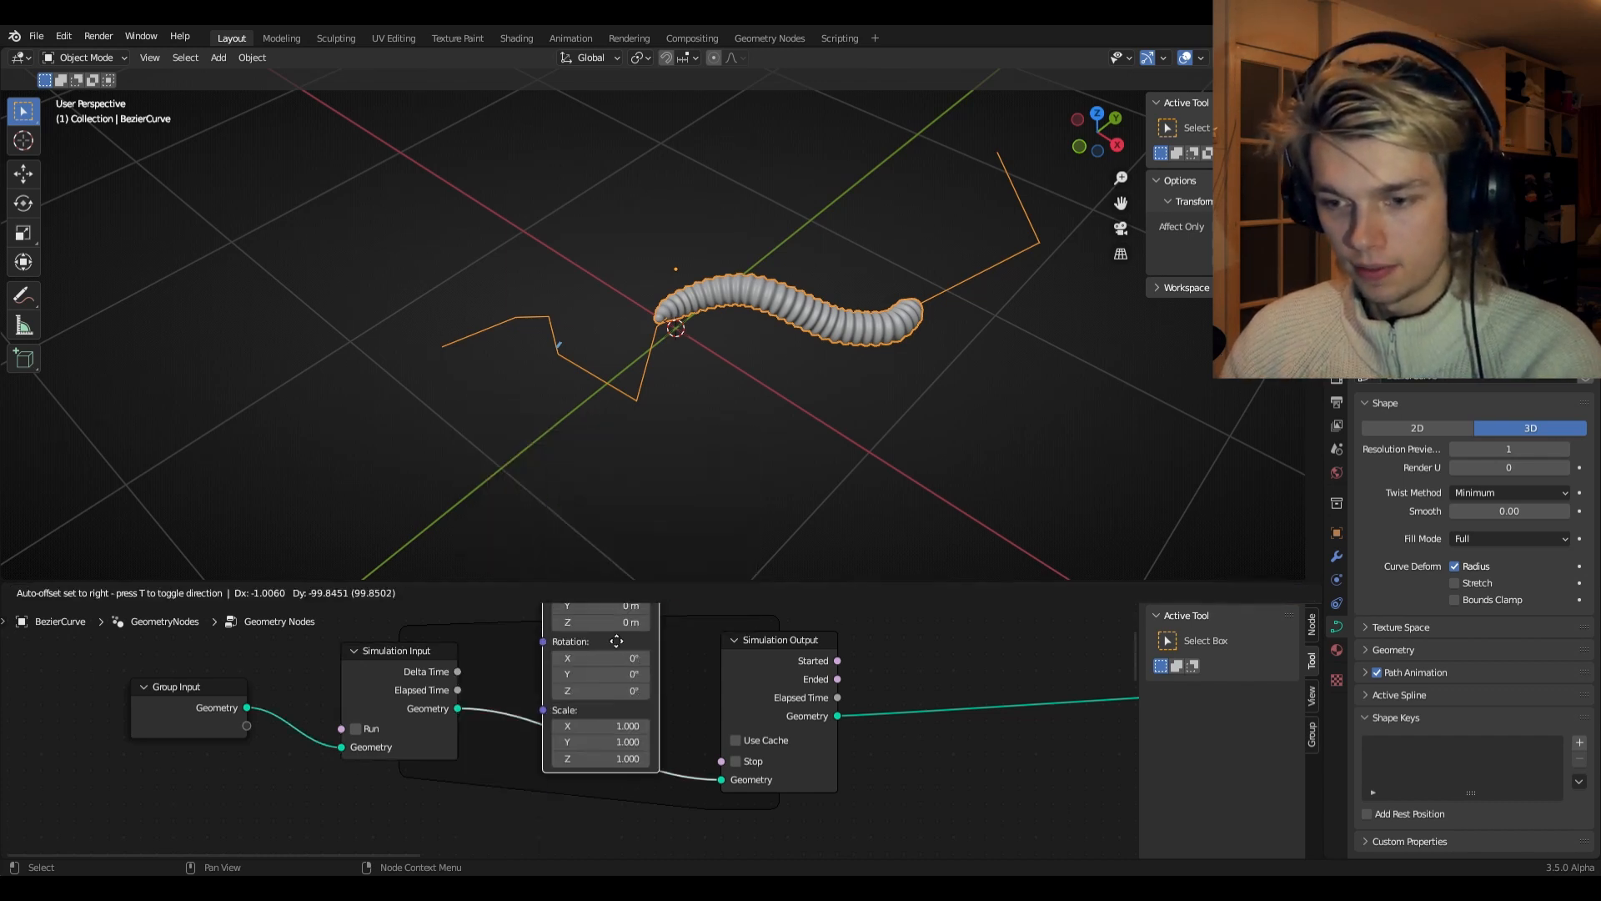
{"action": "left_click", "coordinate": [619, 674]}
{"action": "scroll", "coordinate": [614, 711], "scroll_direction": "down", "scroll_amount": 6}
{"action": "middle_click_drag", "start_coordinate": [810, 747], "coordinate": [812, 739]}
{"action": "key", "text": "space"}
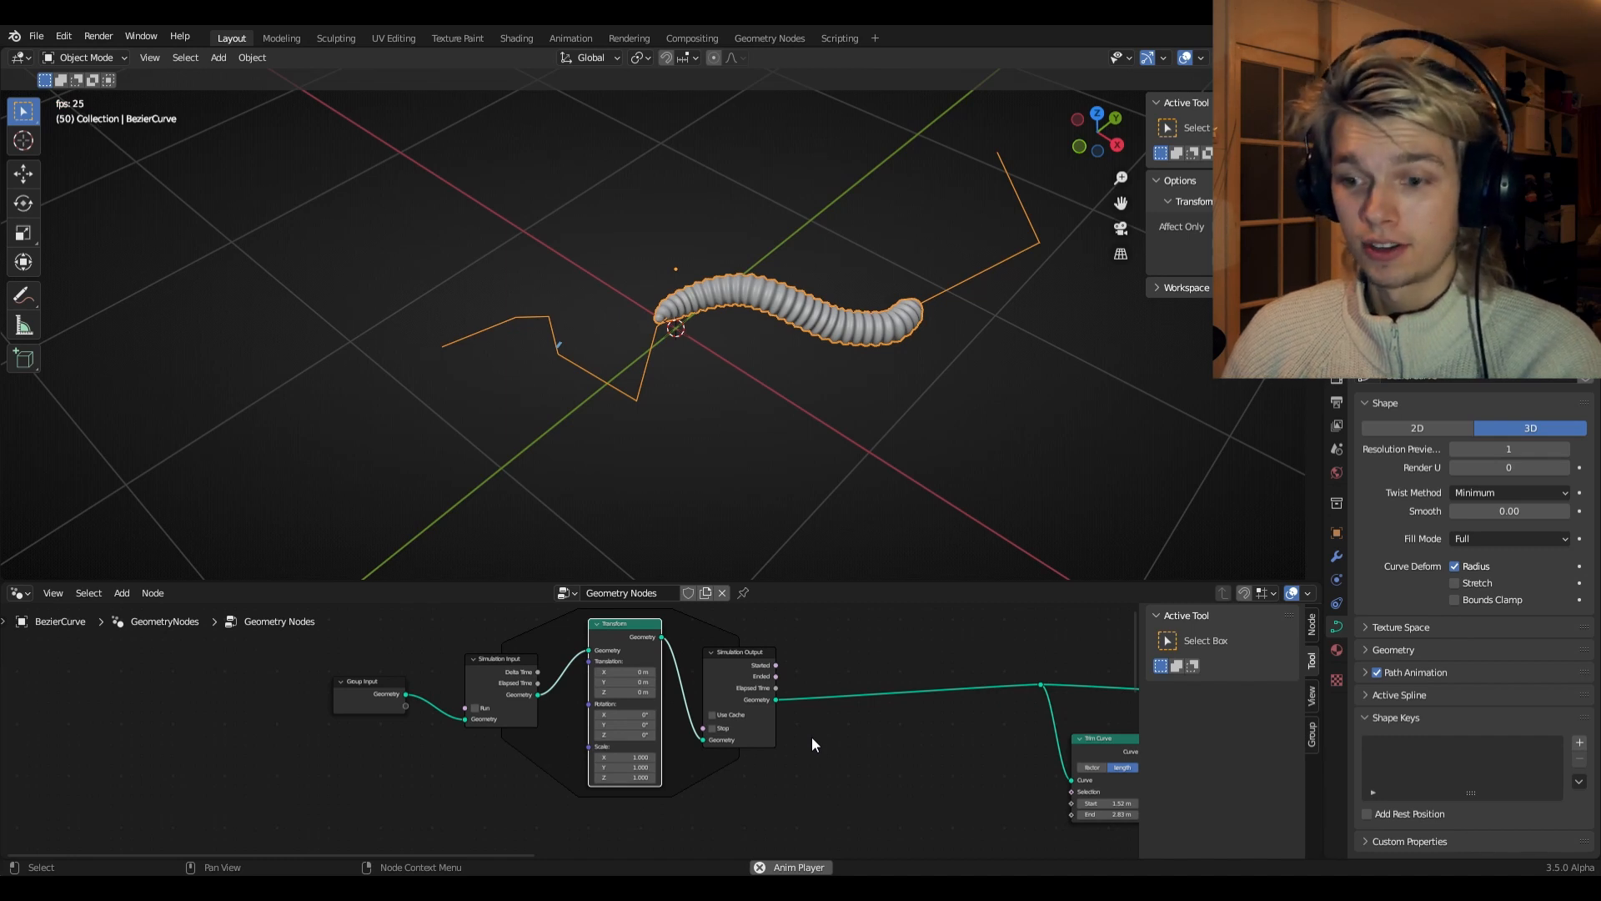
{"action": "key", "text": "space"}
- Set the Transform node's X translation to 0.1 m
{"action": "scroll", "coordinate": [707, 709], "scroll_direction": "up", "scroll_amount": 3}
{"action": "scroll", "coordinate": [699, 710], "scroll_direction": "up", "scroll_amount": 1}
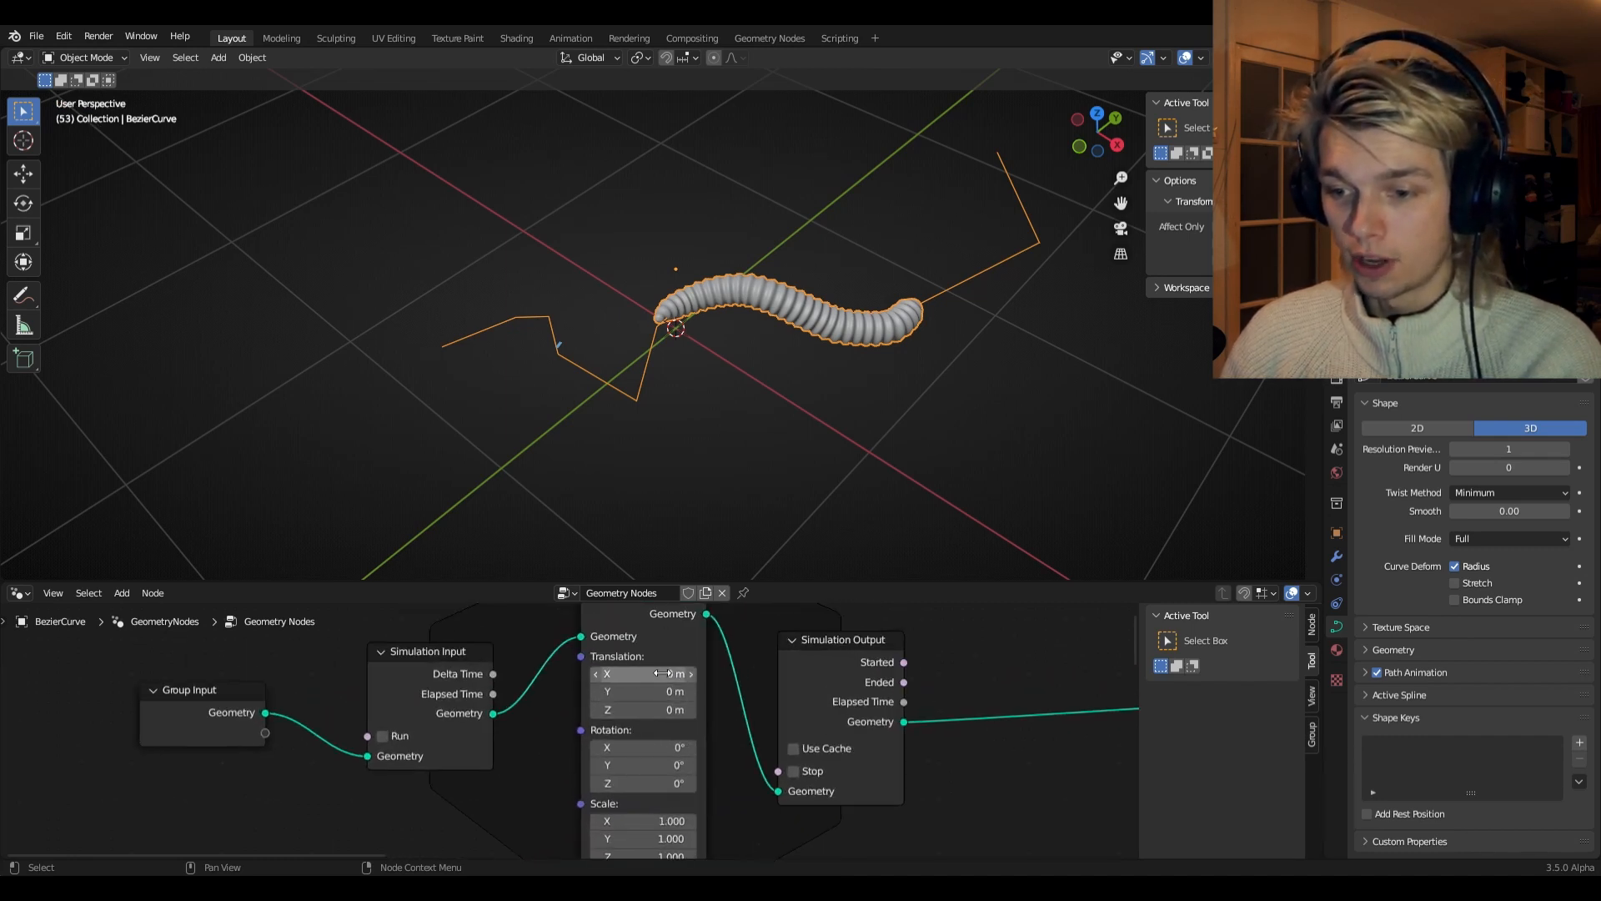
{"action": "left_click", "coordinate": [661, 676]}
{"action": "type", "text": ".1"}
{"action": "key", "text": "Return"}
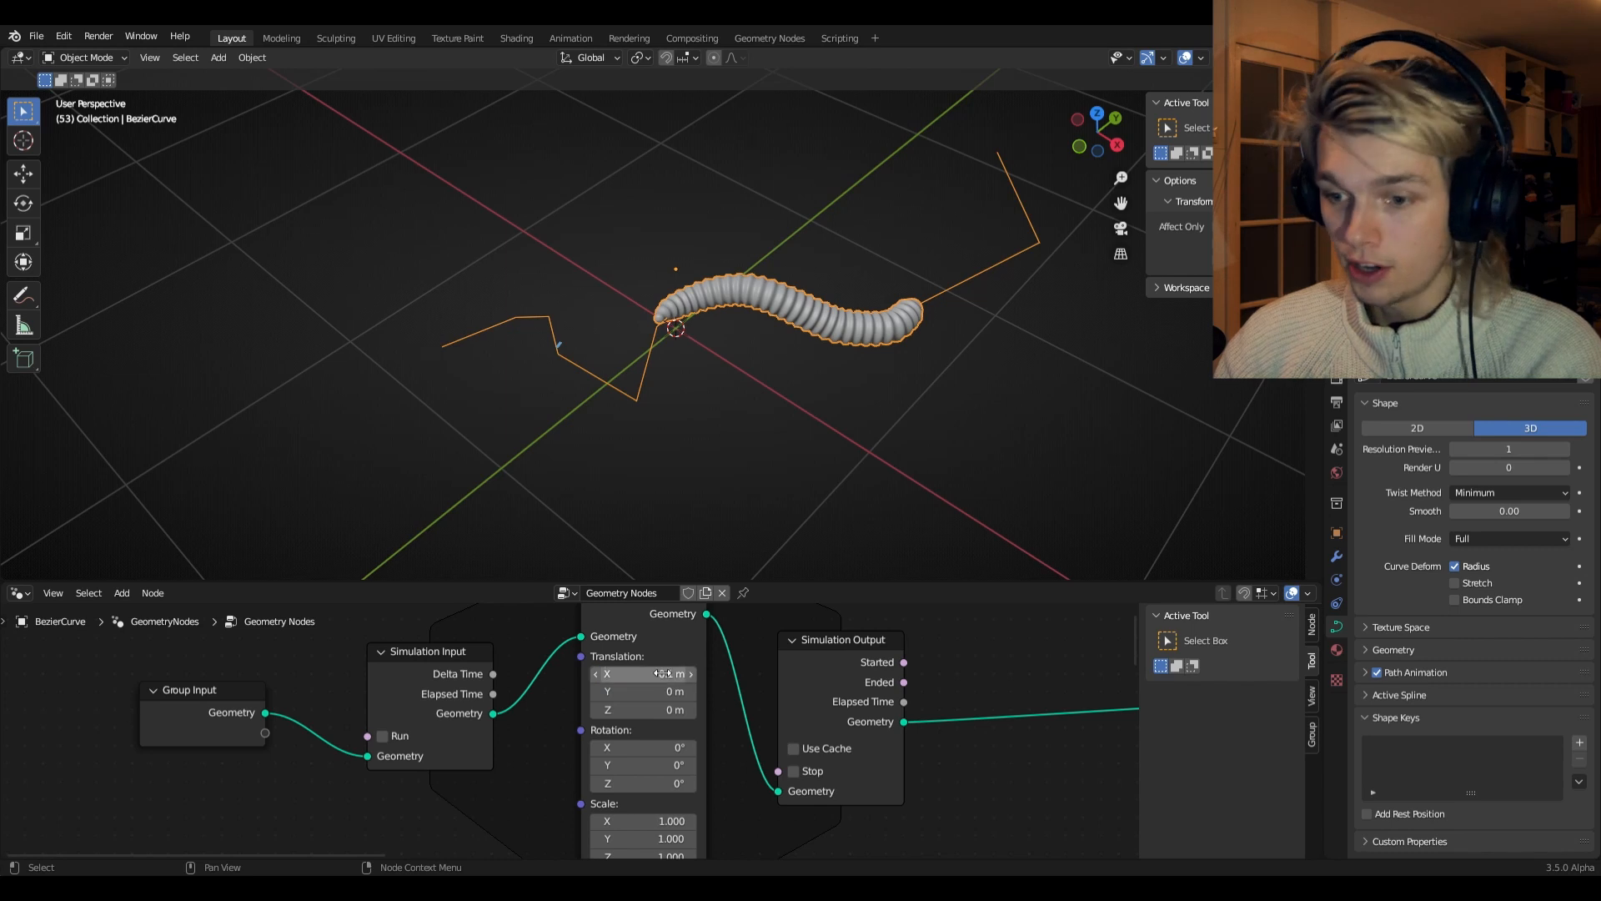
- Play the simulation and examine how the worm and its curve move through the scene
{"action": "key", "text": "space"}
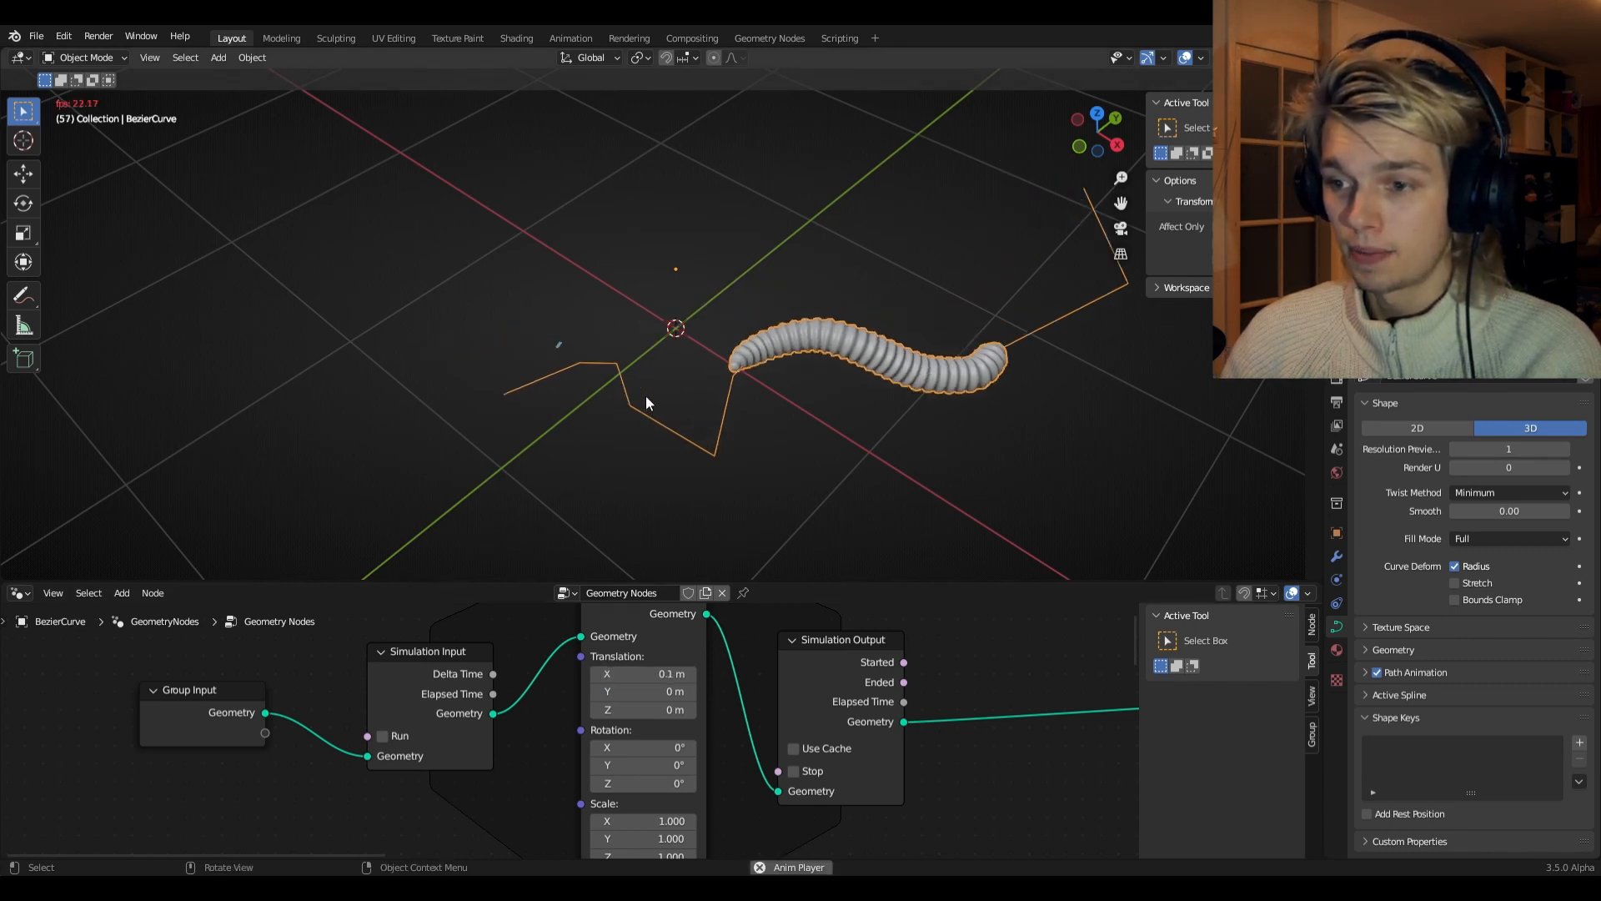
{"action": "scroll", "coordinate": [734, 382], "scroll_direction": "down", "scroll_amount": 8}
{"action": "middle_click_drag", "start_coordinate": [752, 379], "coordinate": [712, 388]}
{"action": "middle_click_drag", "start_coordinate": [777, 648], "coordinate": [744, 678]}
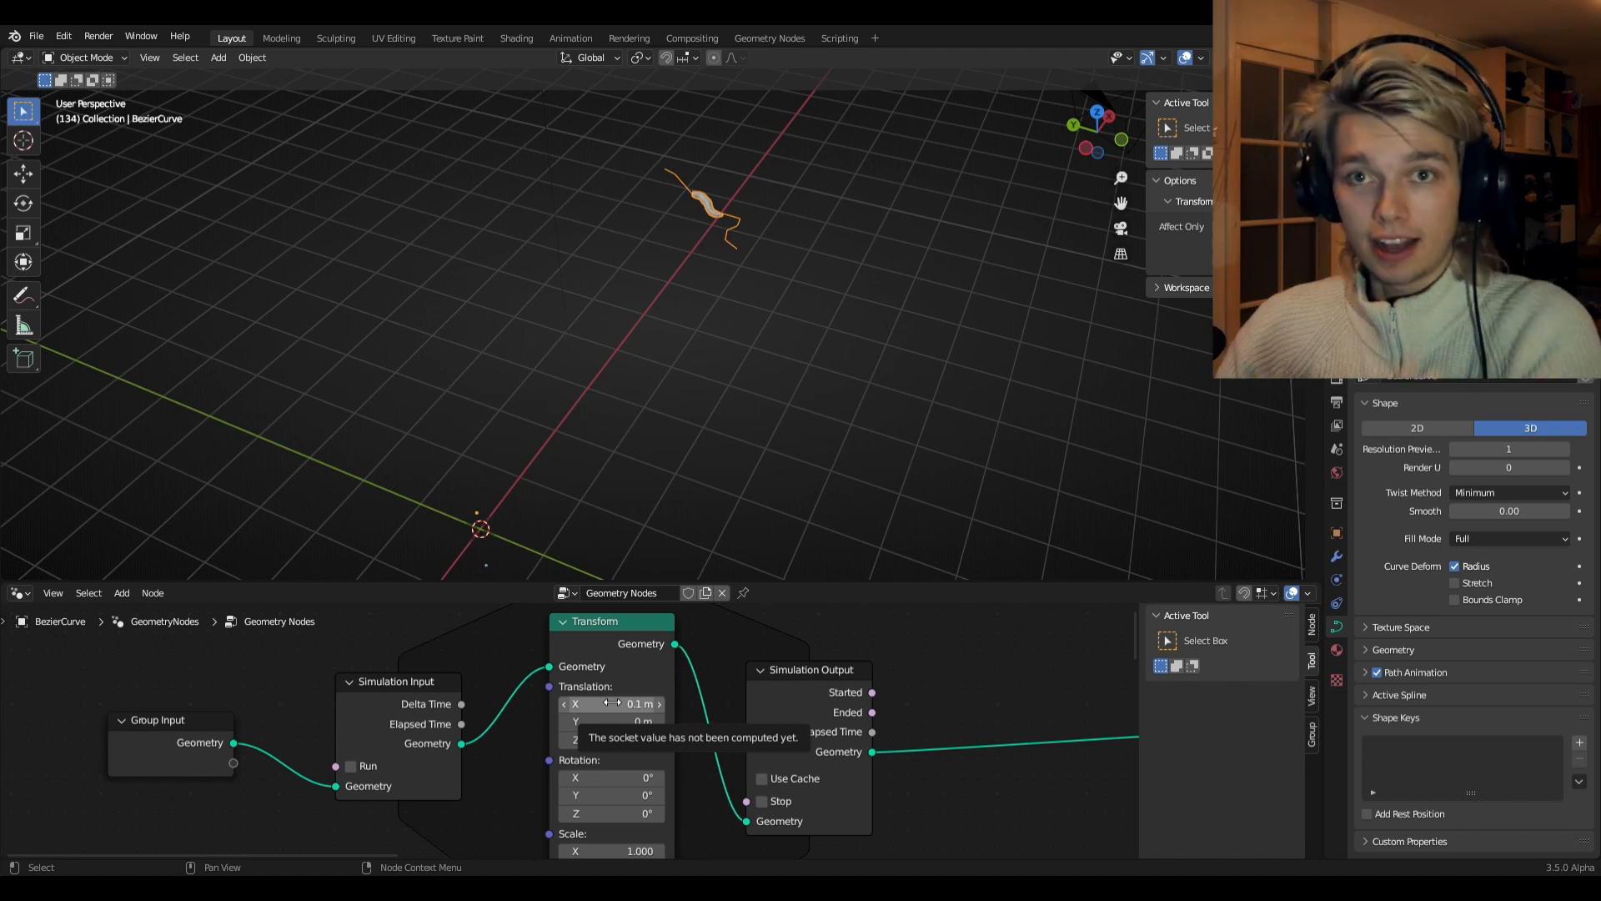
{"action": "scroll", "coordinate": [890, 693], "scroll_direction": "down", "scroll_amount": 2}
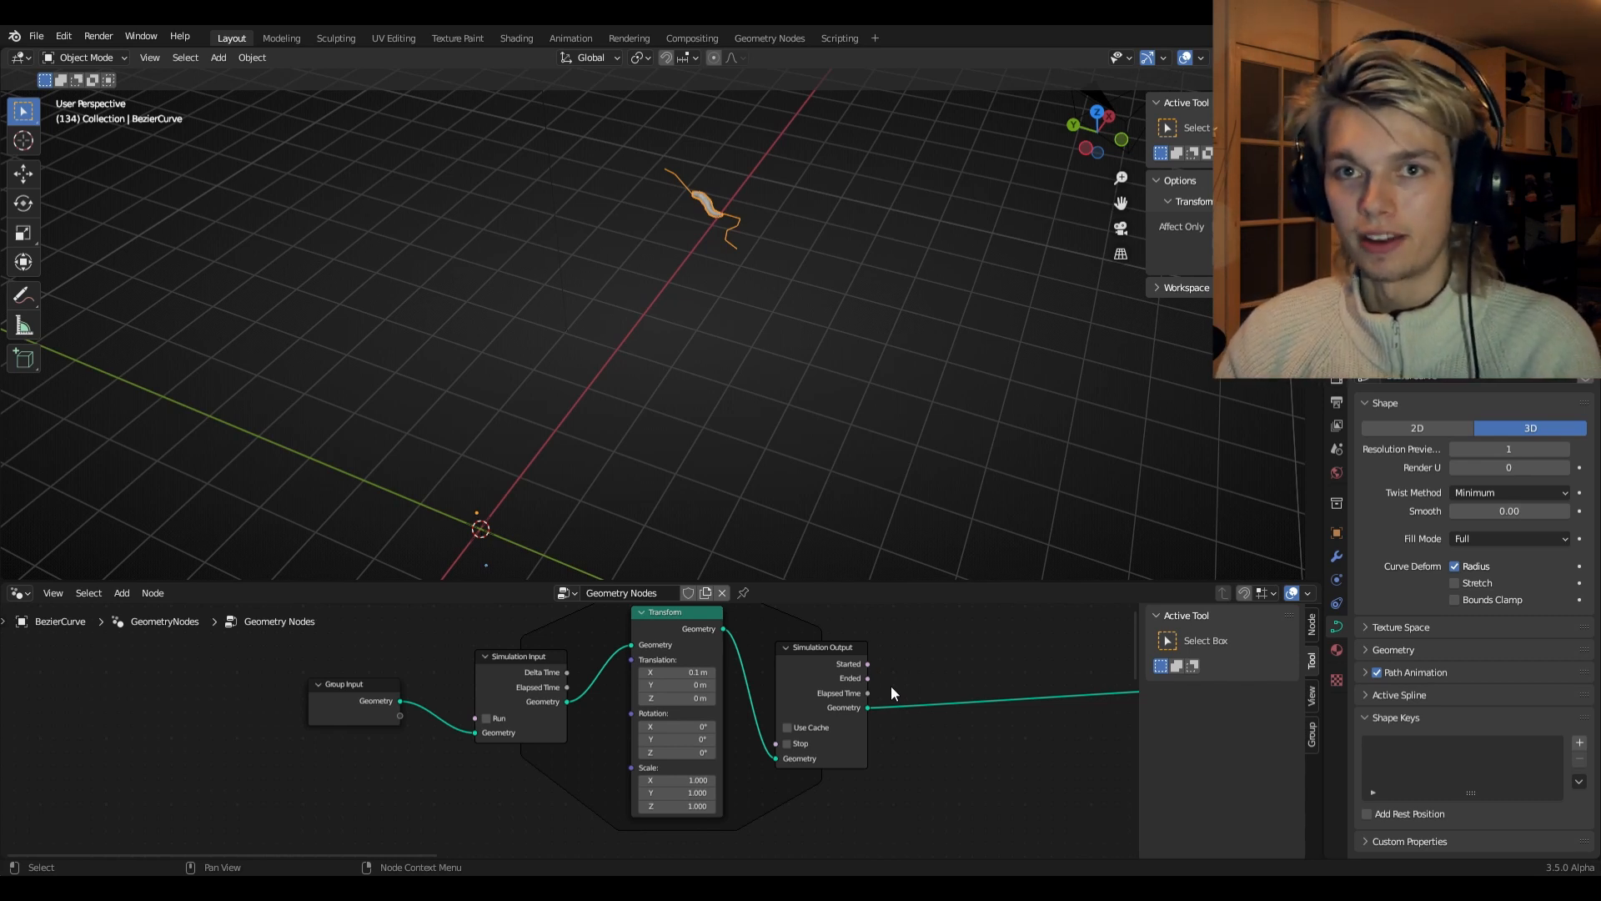
- Enlarge the node editor area and delete the Transform node from between Simulation Input and Simulation Output
{"action": "left_click_drag", "start_coordinate": [801, 581], "coordinate": [771, 481]}
{"action": "left_click_drag", "start_coordinate": [697, 574], "coordinate": [303, 727], "text": "alt"}
{"action": "key", "text": "x"}
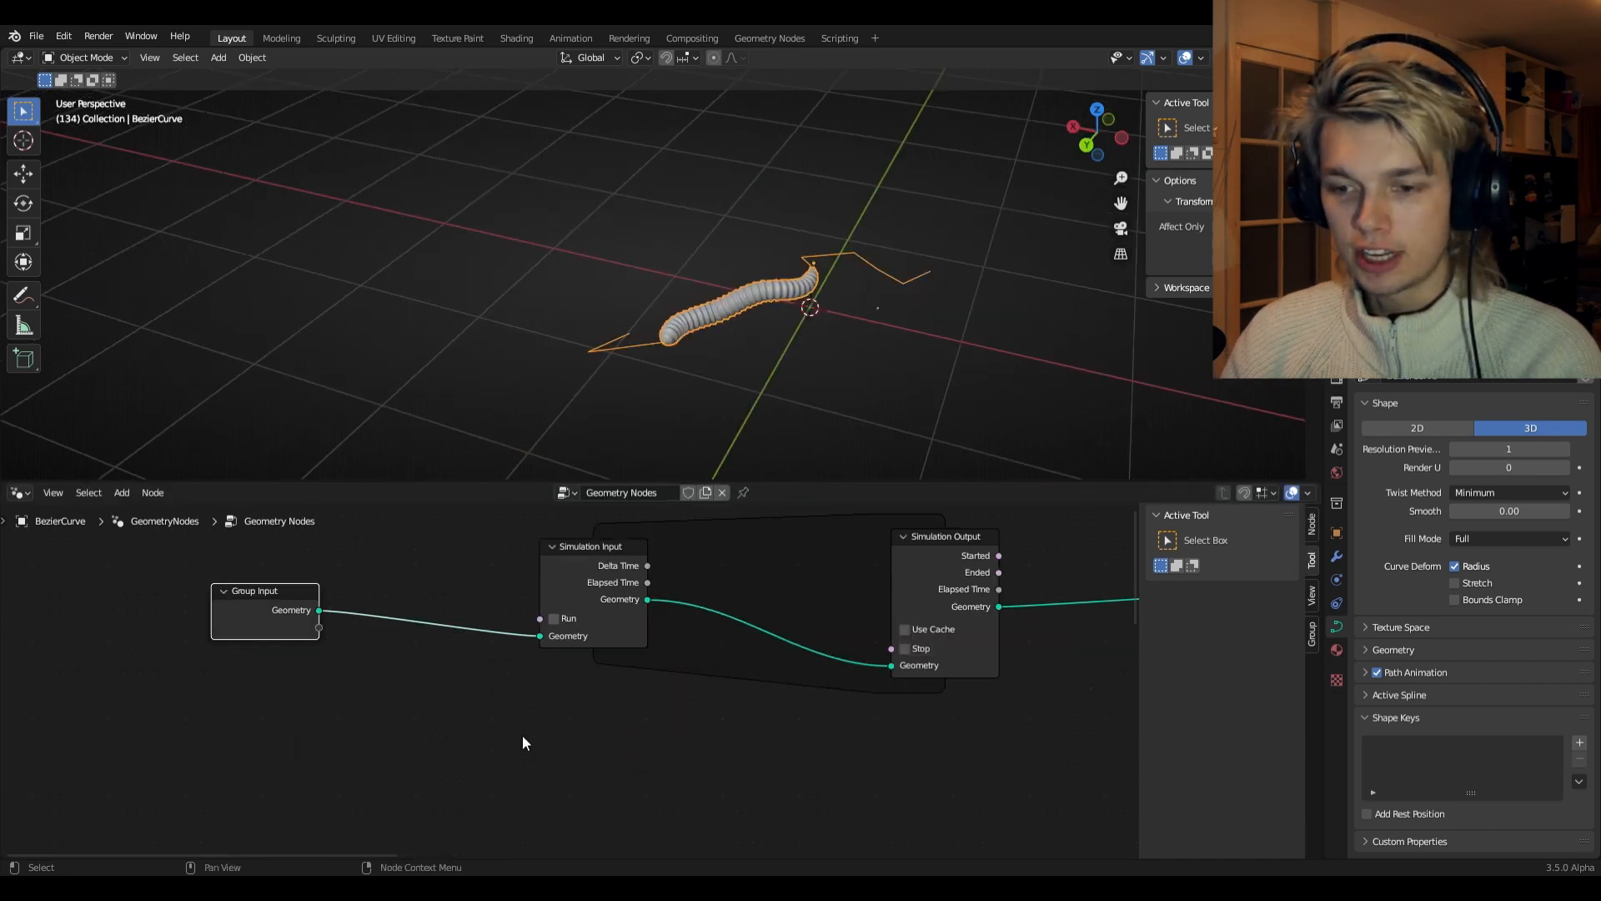
- Insert a Store Named Attribute node named "start" before Simulation Input, and duplicate it between Simulation Input and Simulation Output
{"action": "key", "text": "shift+a"}
{"action": "left_click", "coordinate": [444, 492]}
{"action": "type", "text": "stor n"}
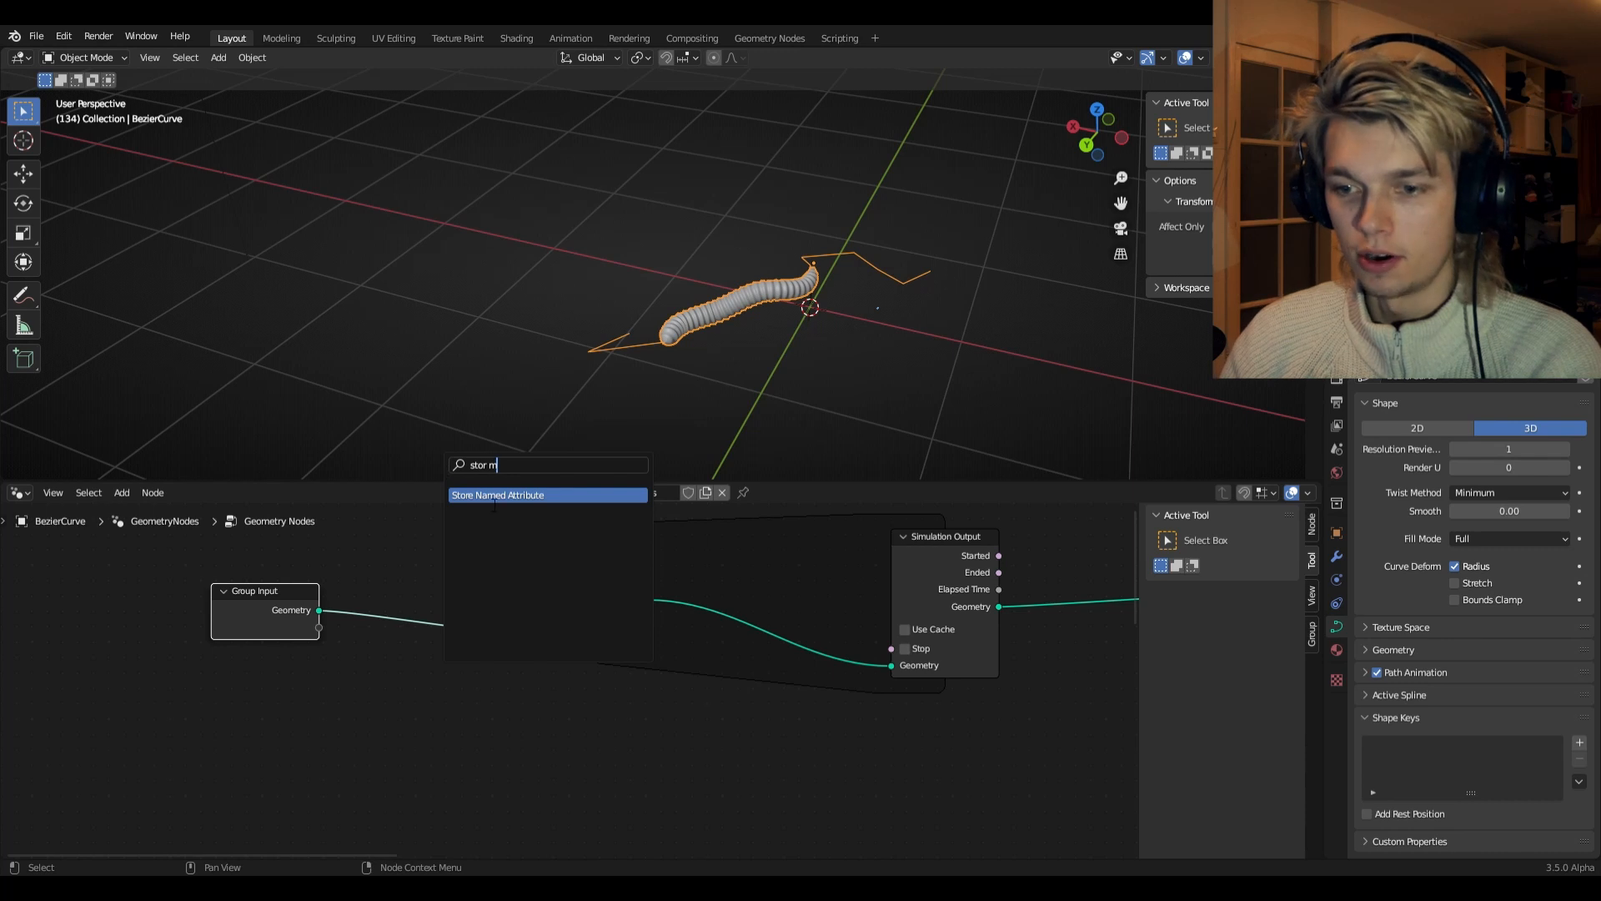
{"action": "key", "text": "Return"}
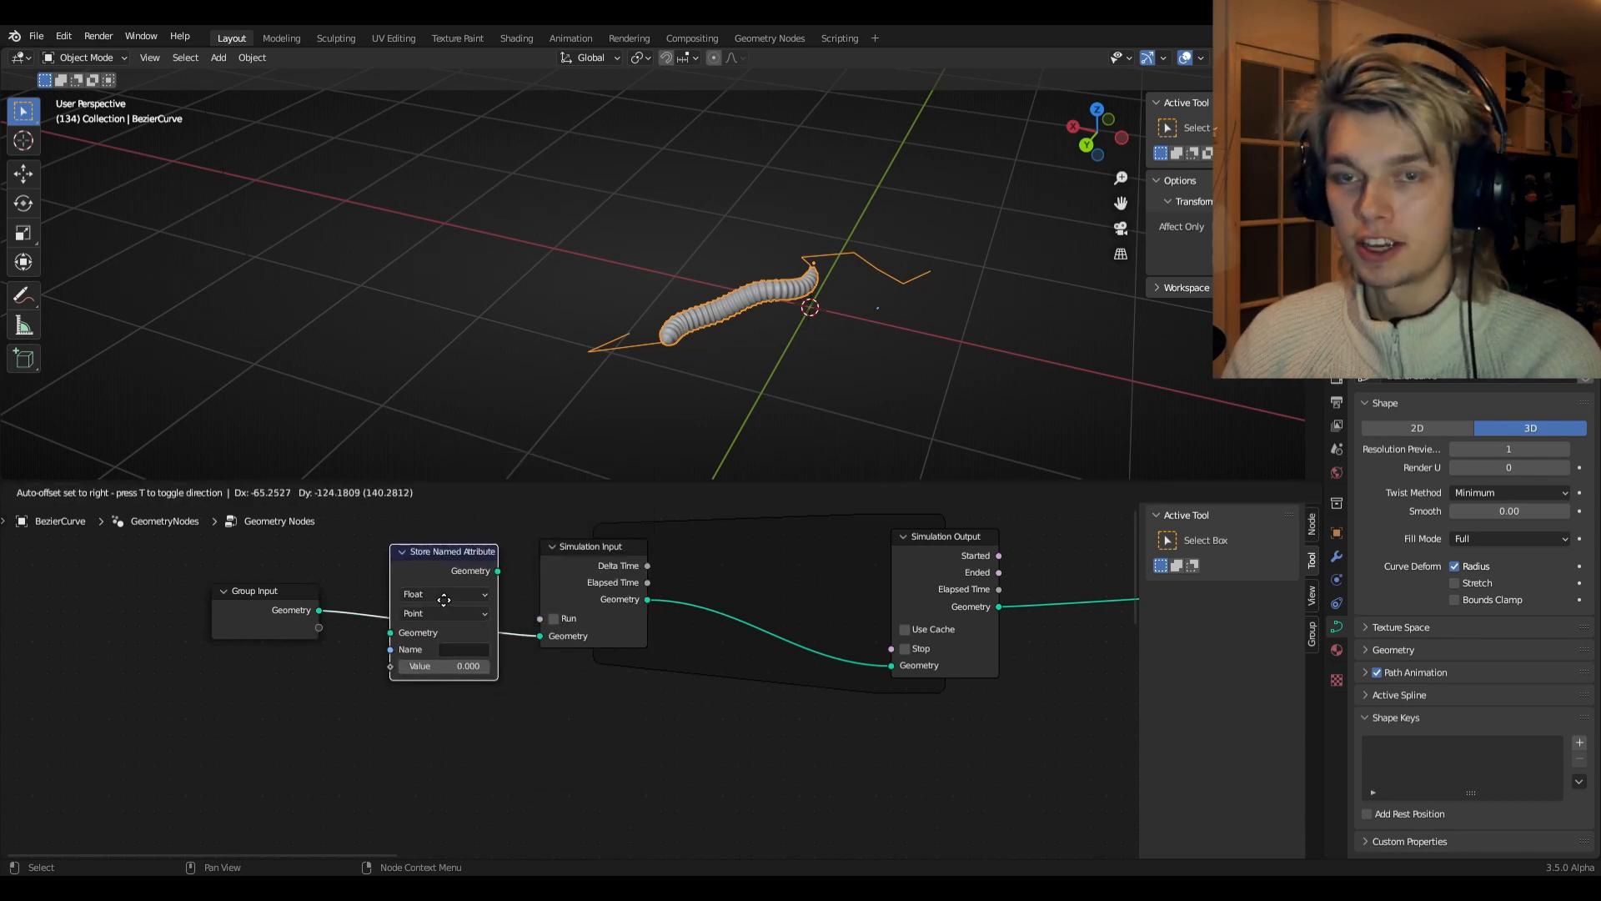
{"action": "left_click", "coordinate": [443, 600]}
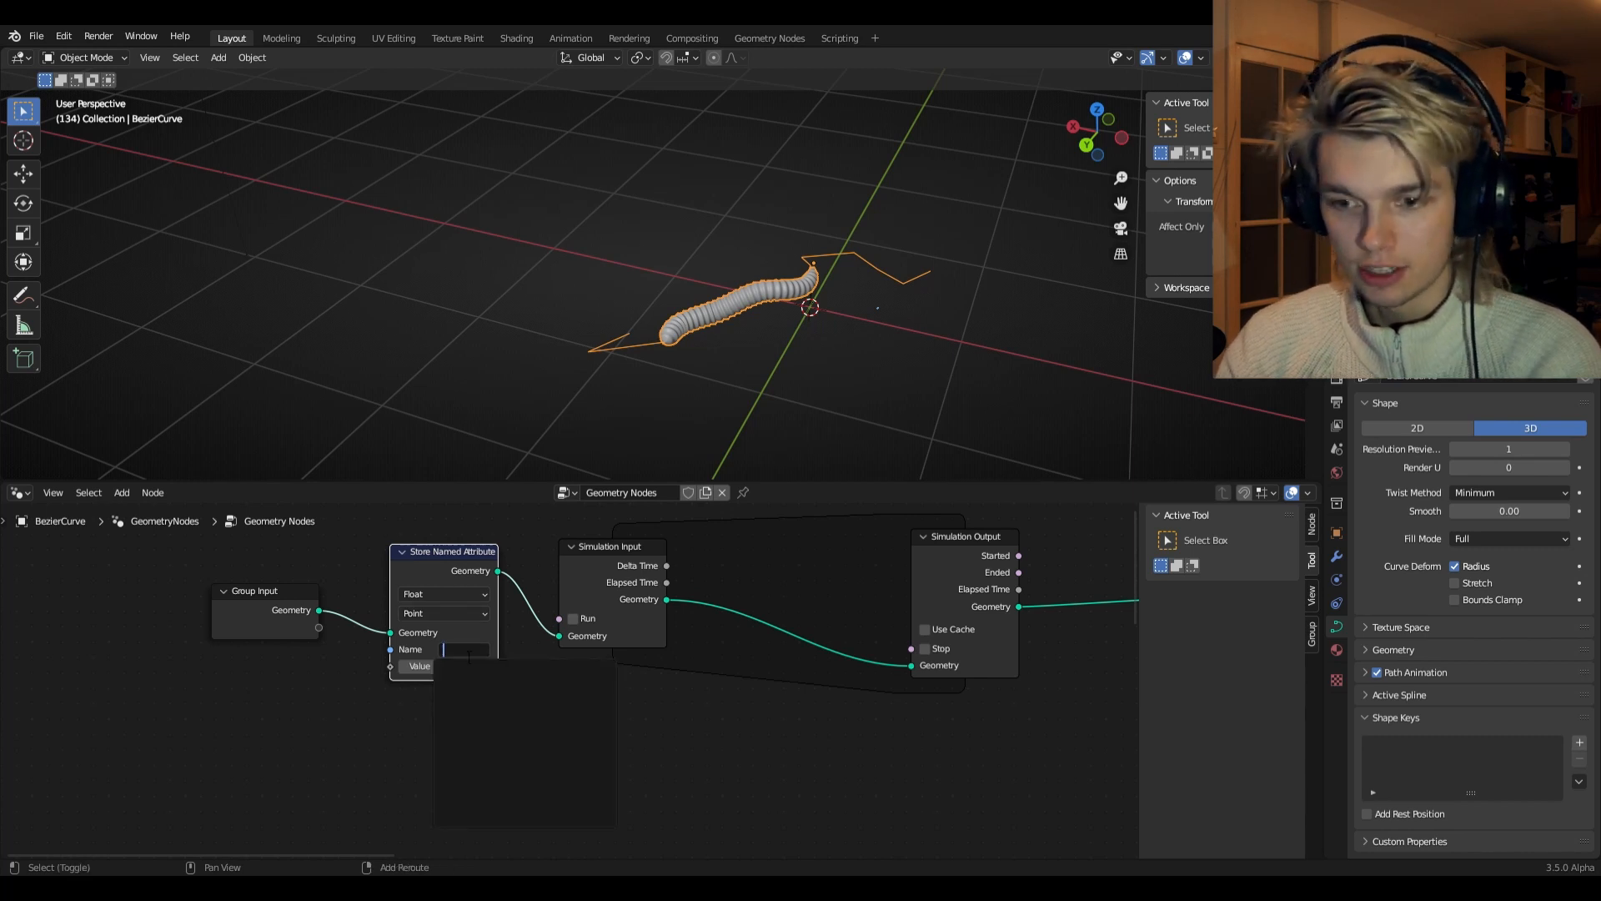
{"action": "type", "text": "start"}
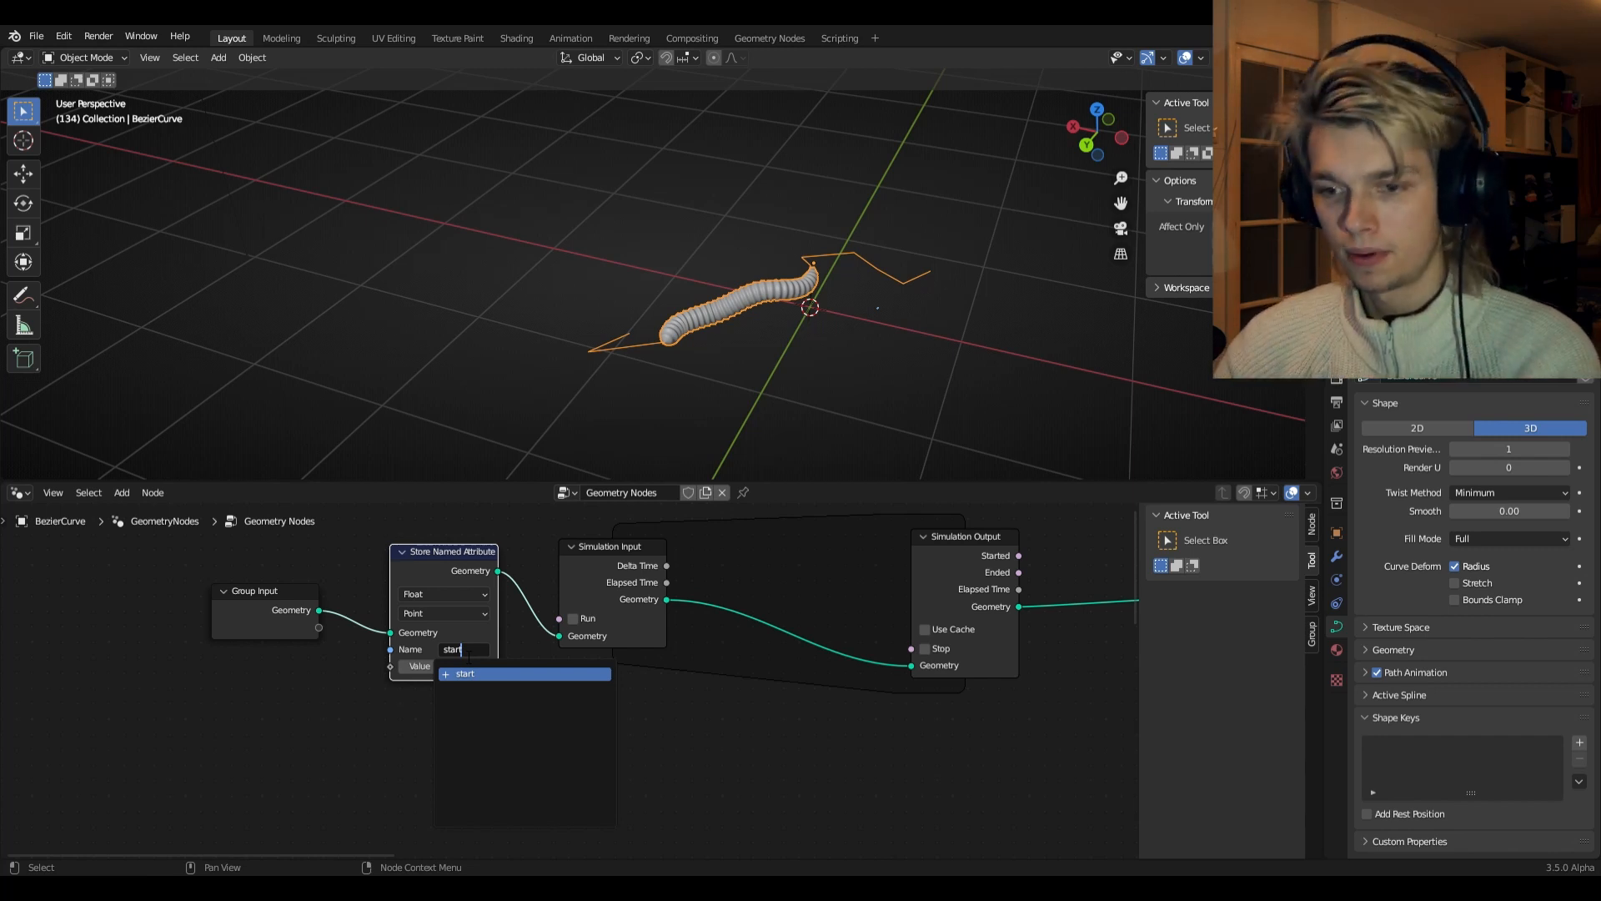
{"action": "key", "text": "Return"}
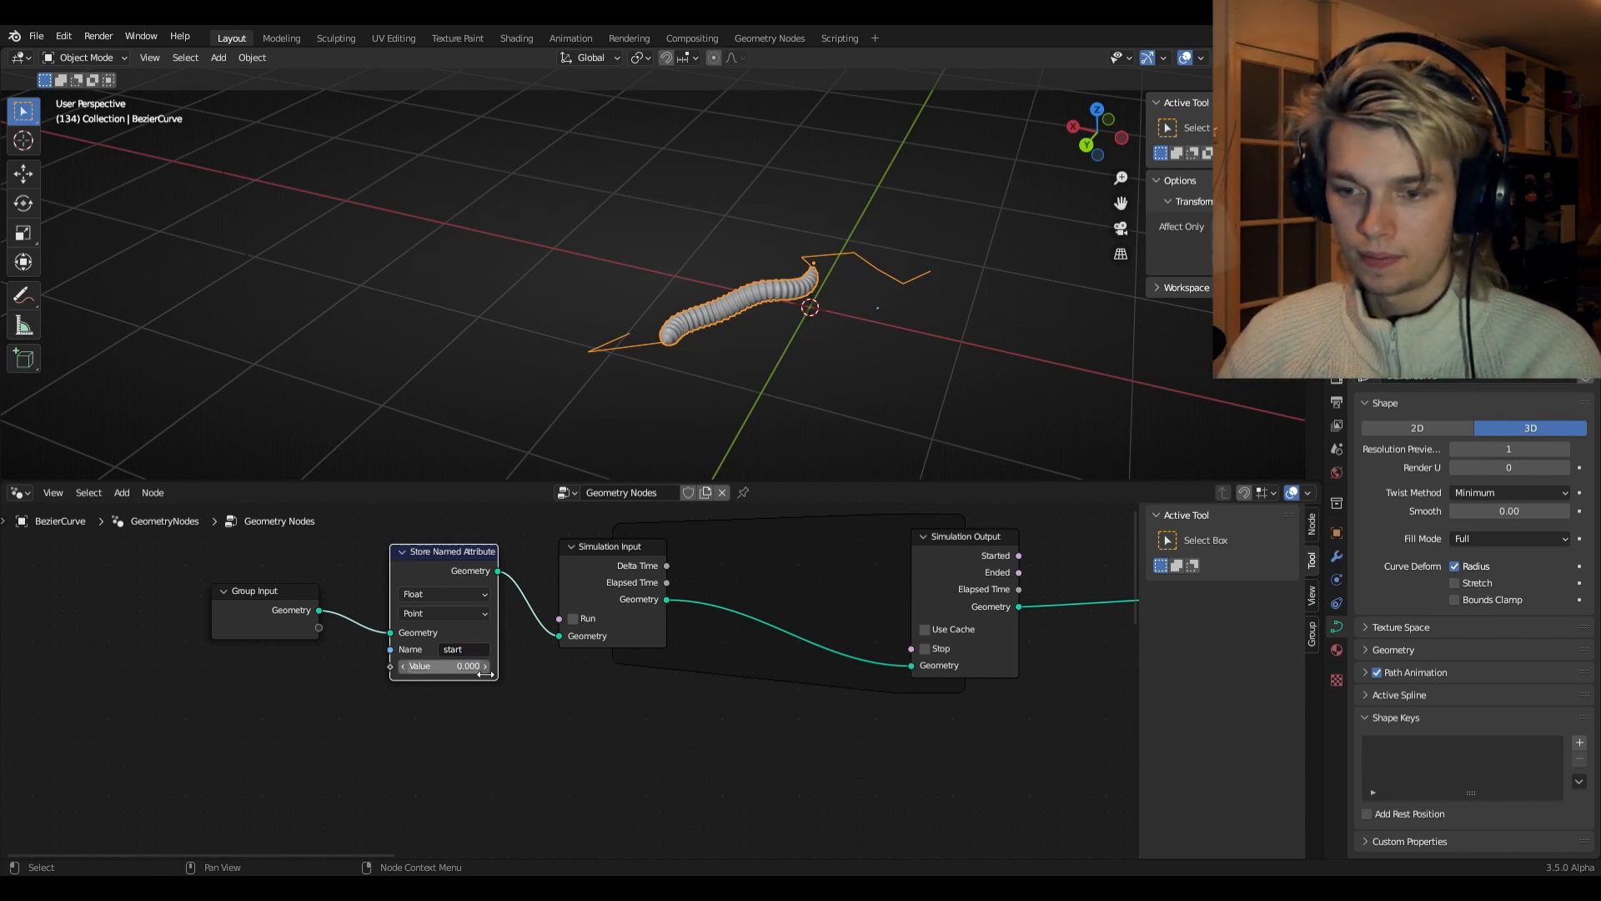
{"action": "key", "text": "shift+d"}
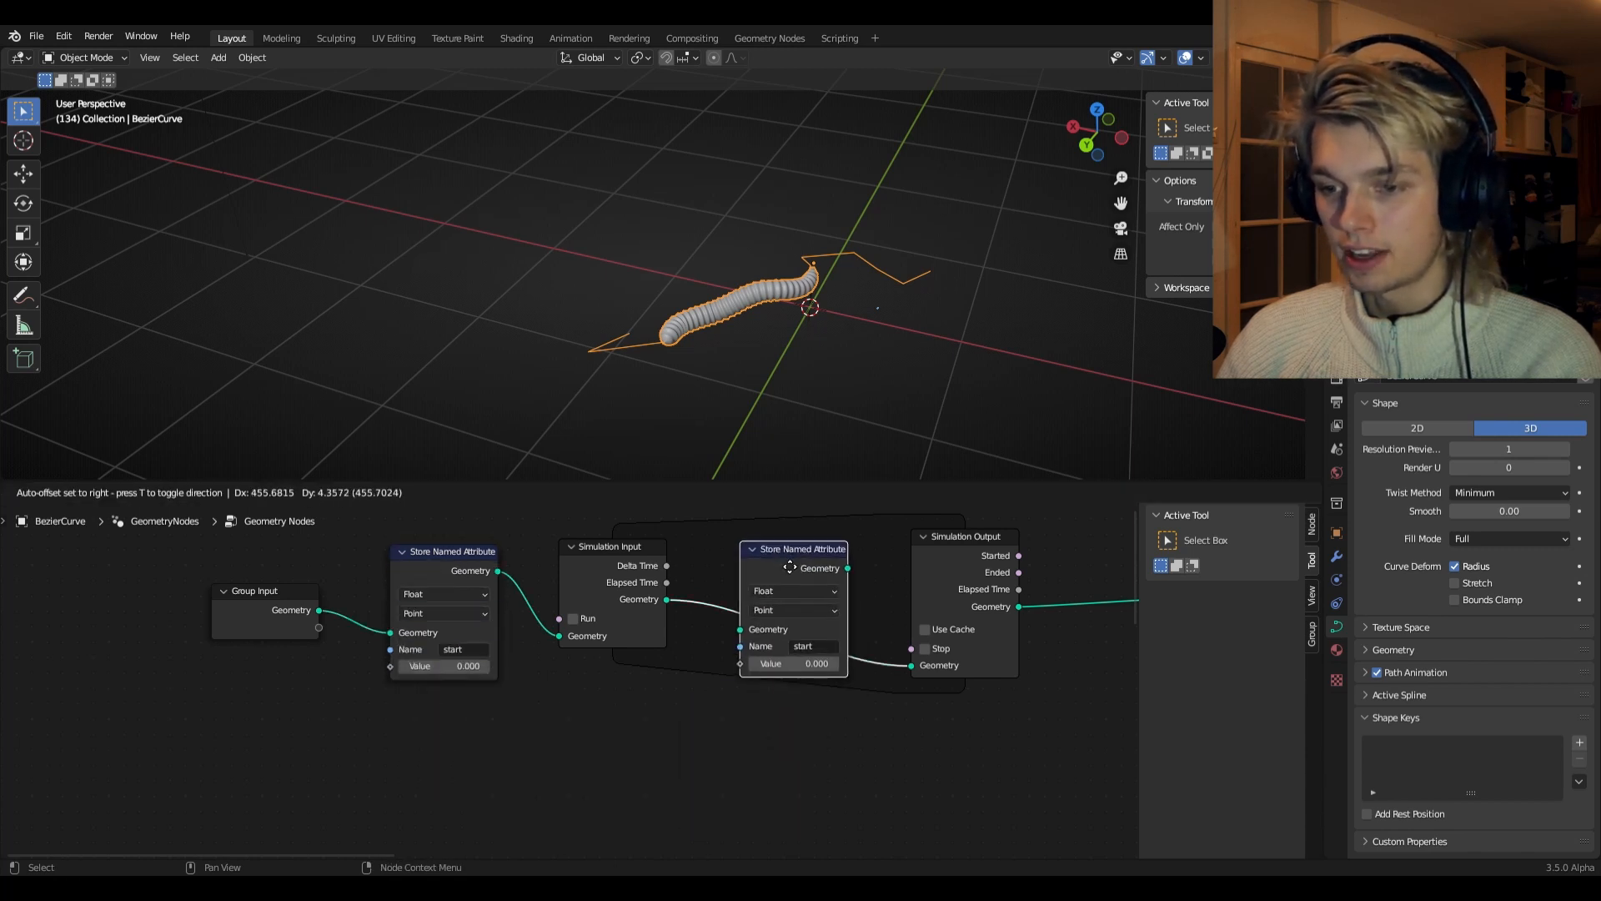
{"action": "left_click", "coordinate": [779, 567]}
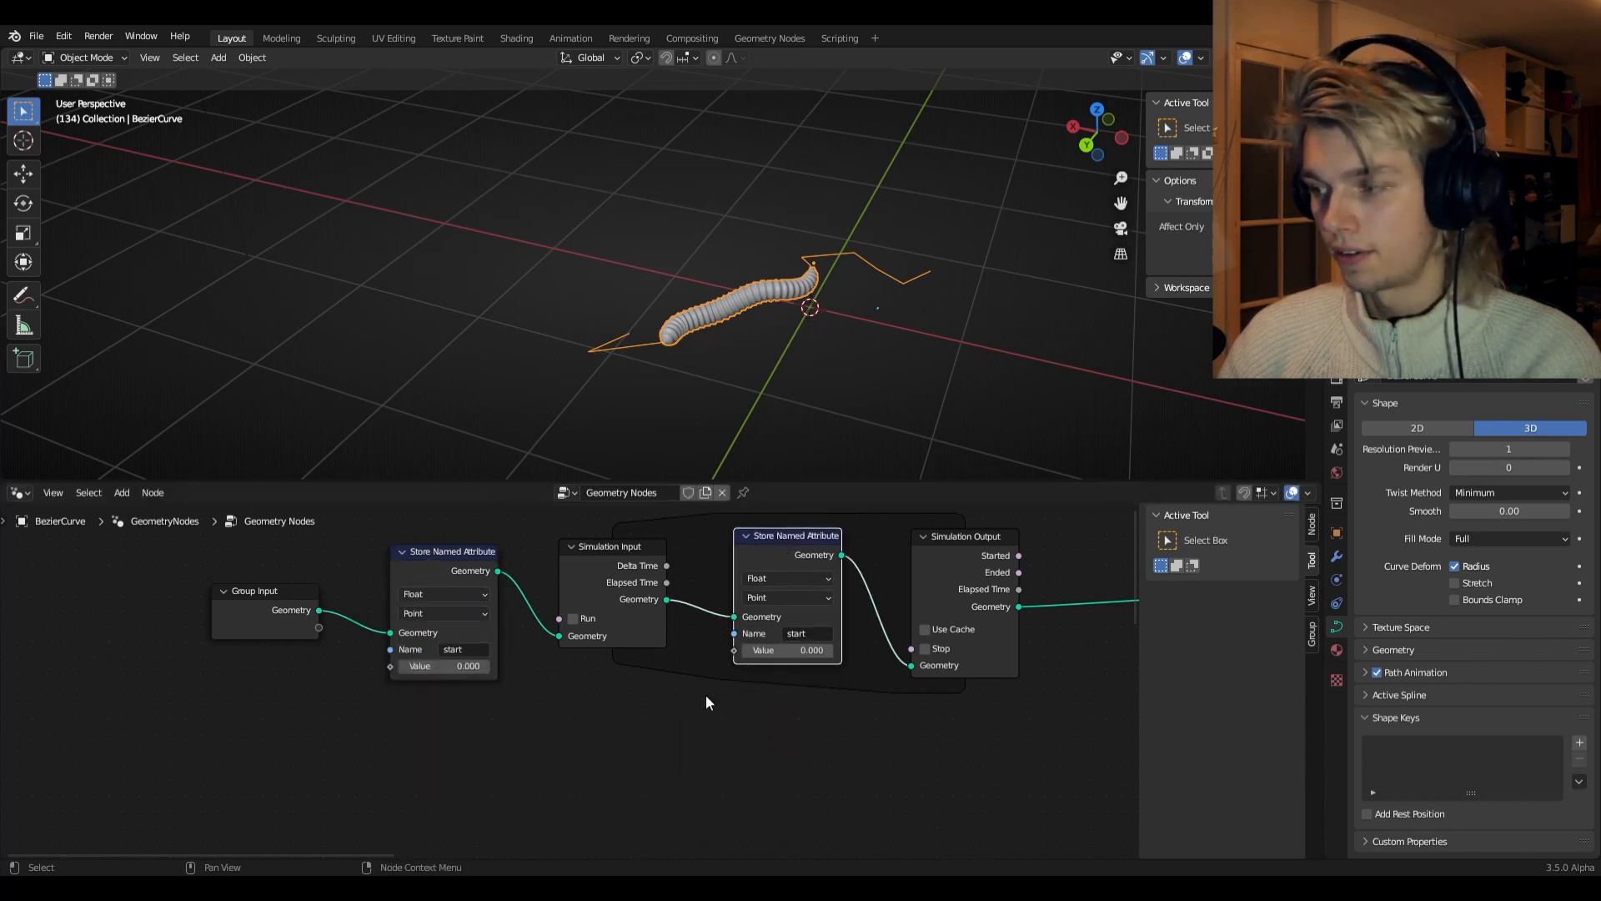
- Add a Named Attribute node below the simulation nodes and set its name to "start"
{"action": "key", "text": "shift+a"}
{"action": "left_click", "coordinate": [599, 462]}
{"action": "type", "text": "n"}
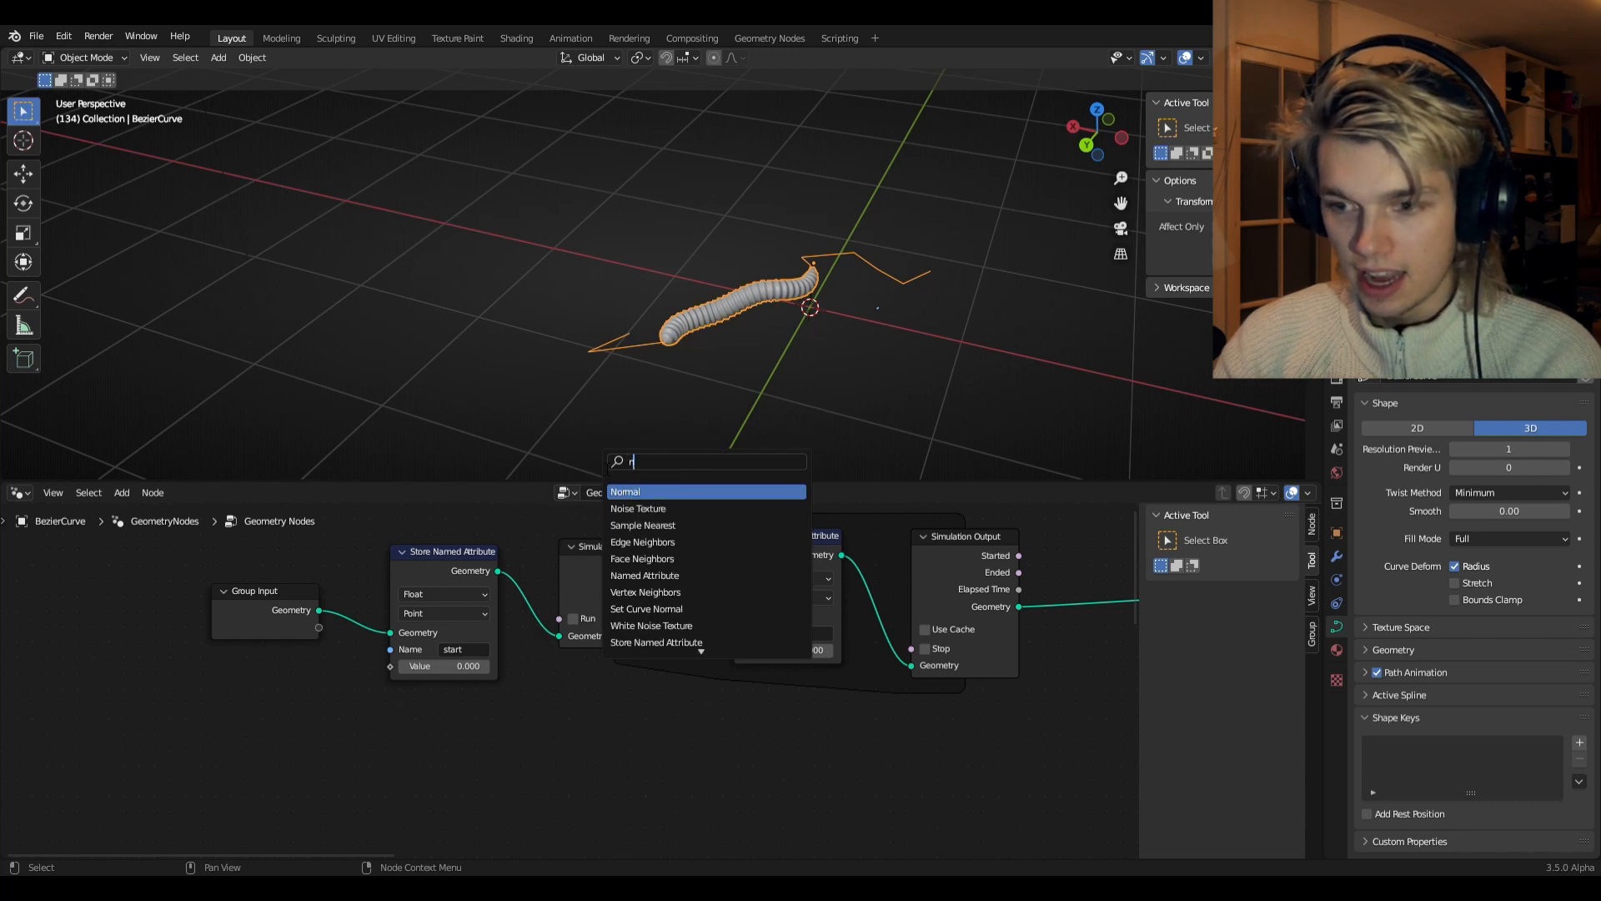
{"action": "type", "text": "ame"}
{"action": "key", "text": "Return"}
{"action": "left_click", "coordinate": [633, 776]}
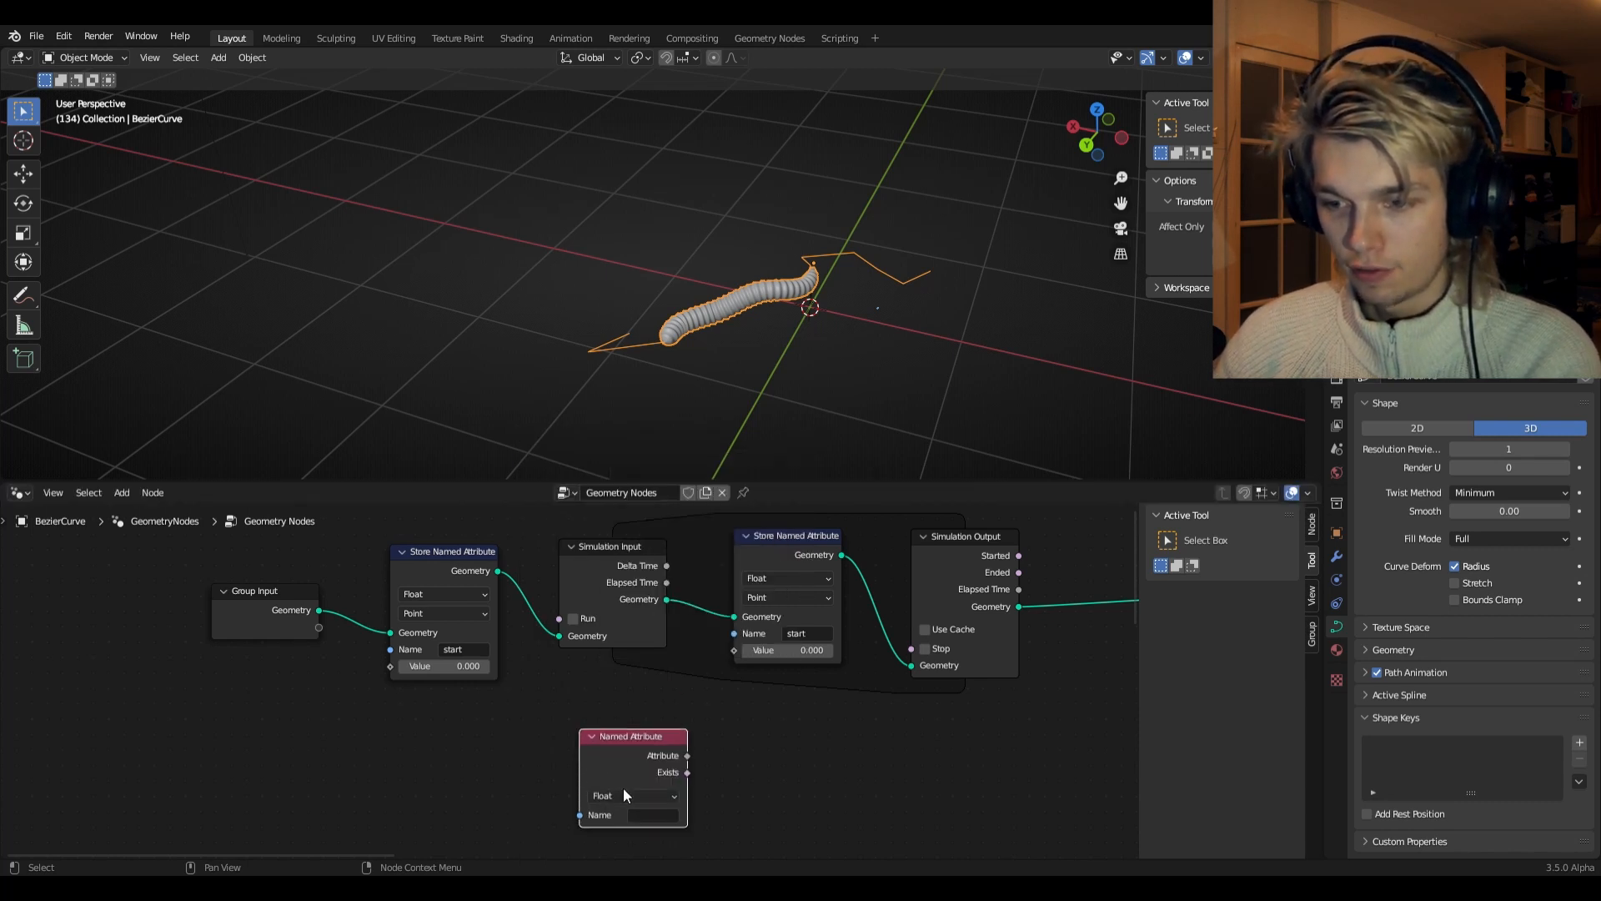
{"action": "left_click", "coordinate": [652, 814]}
{"action": "type", "text": "start"}
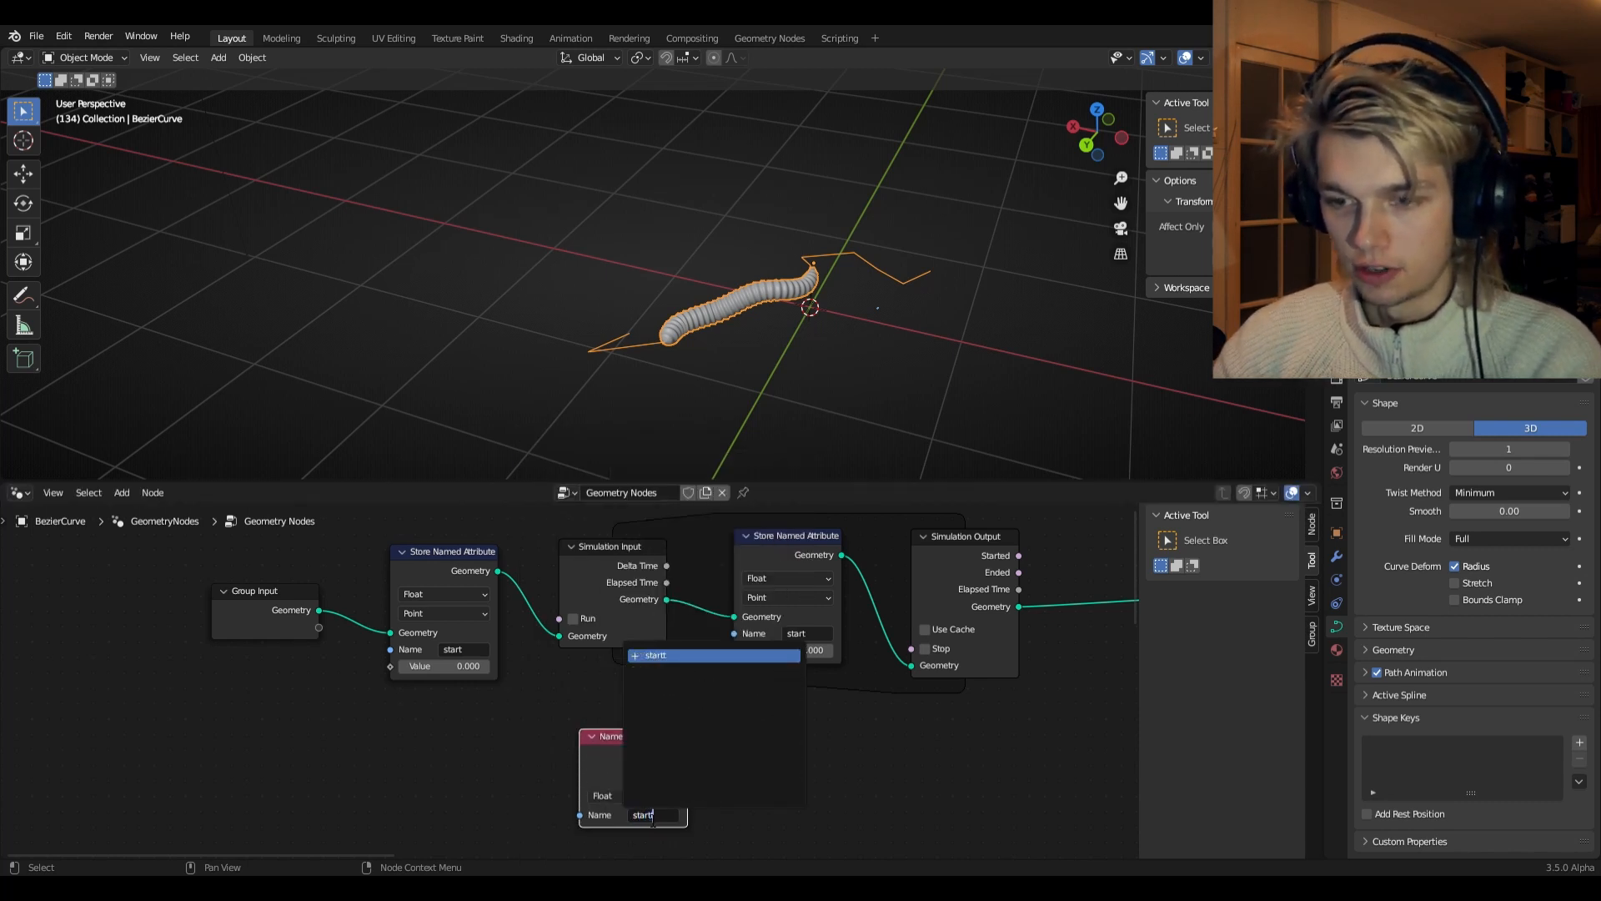
{"action": "key", "text": "Return"}
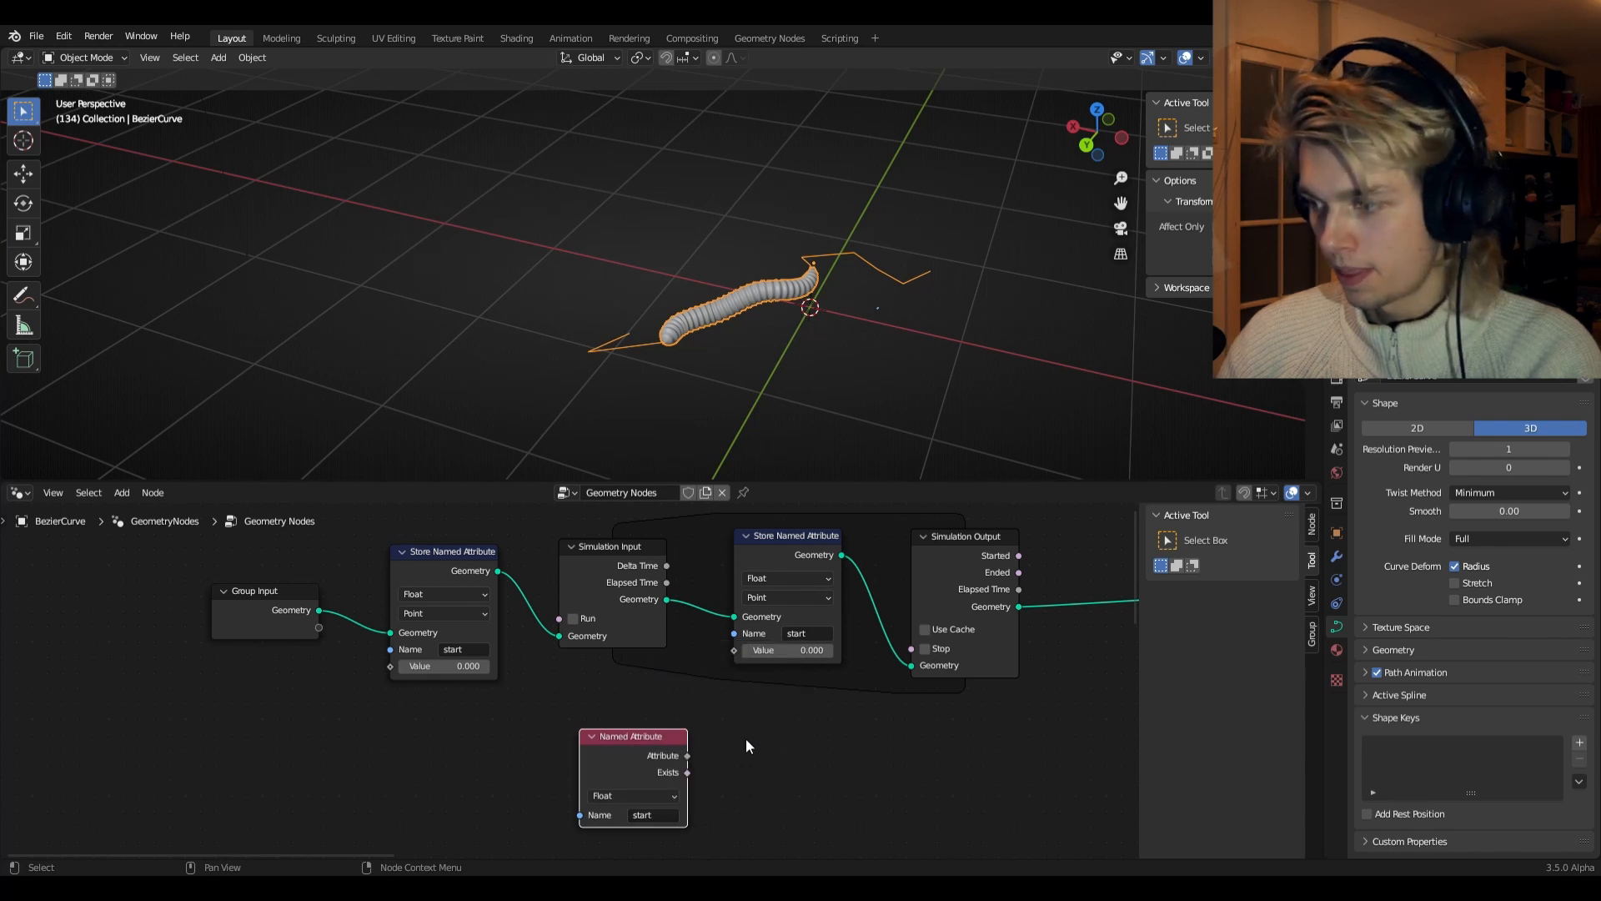
- Add a Math node set to Add beside the Named Attribute node, with its second value at 0.01
{"action": "middle_click_drag", "start_coordinate": [750, 743], "coordinate": [724, 616]}
{"action": "left_click_drag", "start_coordinate": [584, 647], "coordinate": [425, 659]}
{"action": "key", "text": "shift+a"}
{"action": "type", "text": "math"}
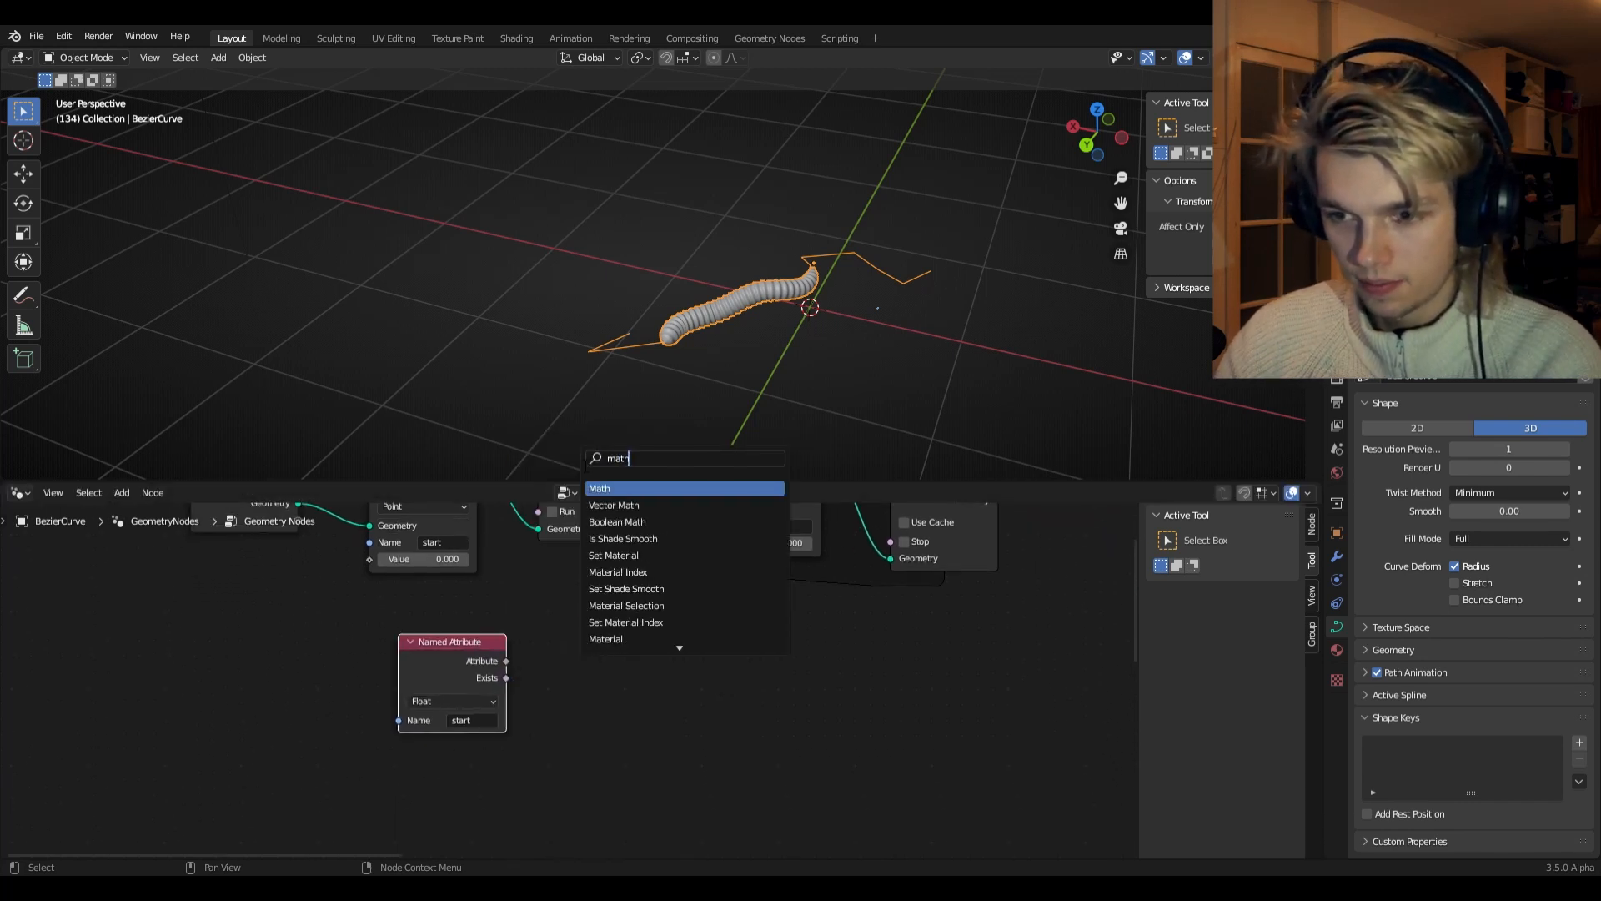
{"action": "left_click", "coordinate": [607, 487]}
{"action": "left_click", "coordinate": [642, 710]}
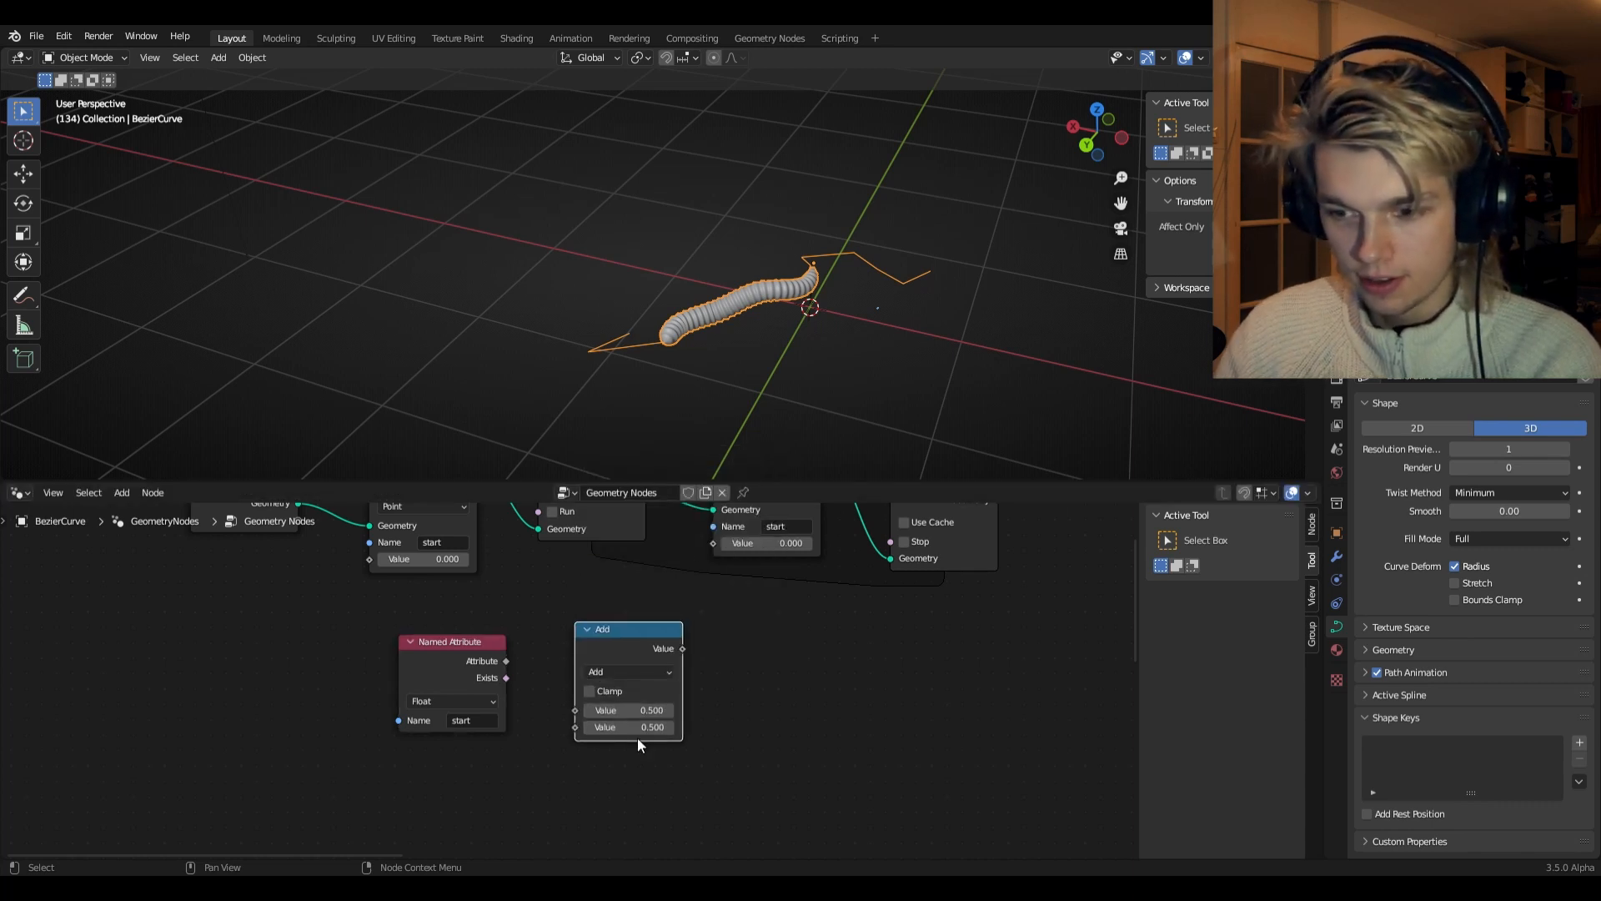
{"action": "left_click", "coordinate": [641, 731]}
{"action": "key", "text": "BackSpace"}
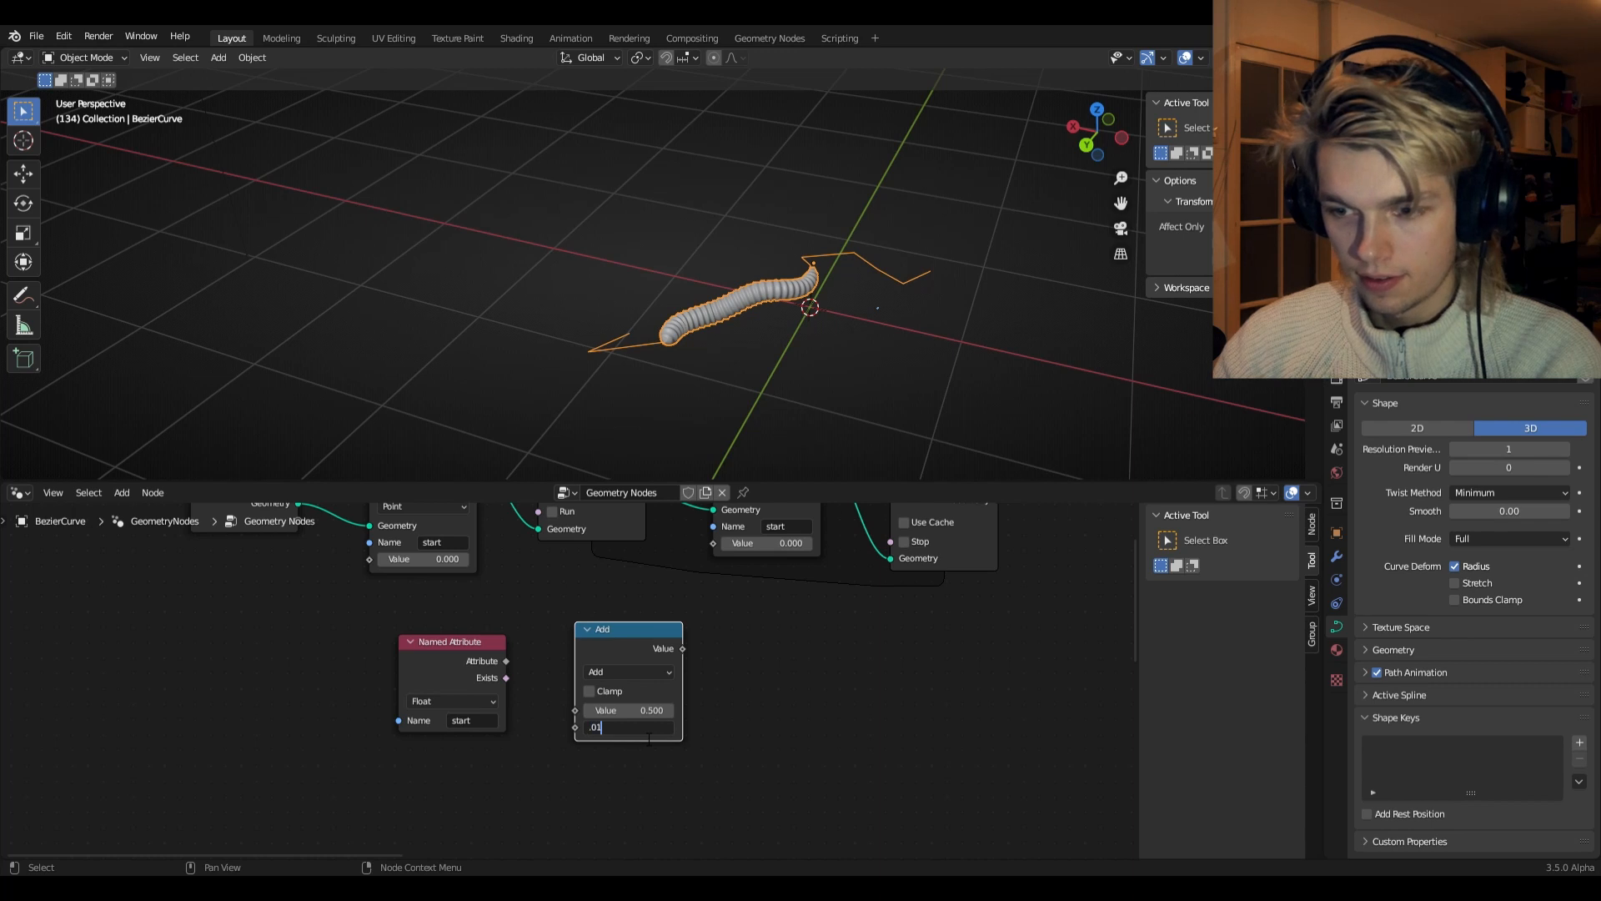
{"action": "type", "text": ".01"}
{"action": "key", "text": "Return"}
- Connect the "start" attribute through the Add node into the Value of the Store Named Attribute node inside the simulation
{"action": "left_click_drag", "start_coordinate": [506, 661], "coordinate": [596, 709]}
{"action": "middle_click_drag", "start_coordinate": [726, 665], "coordinate": [754, 739]}
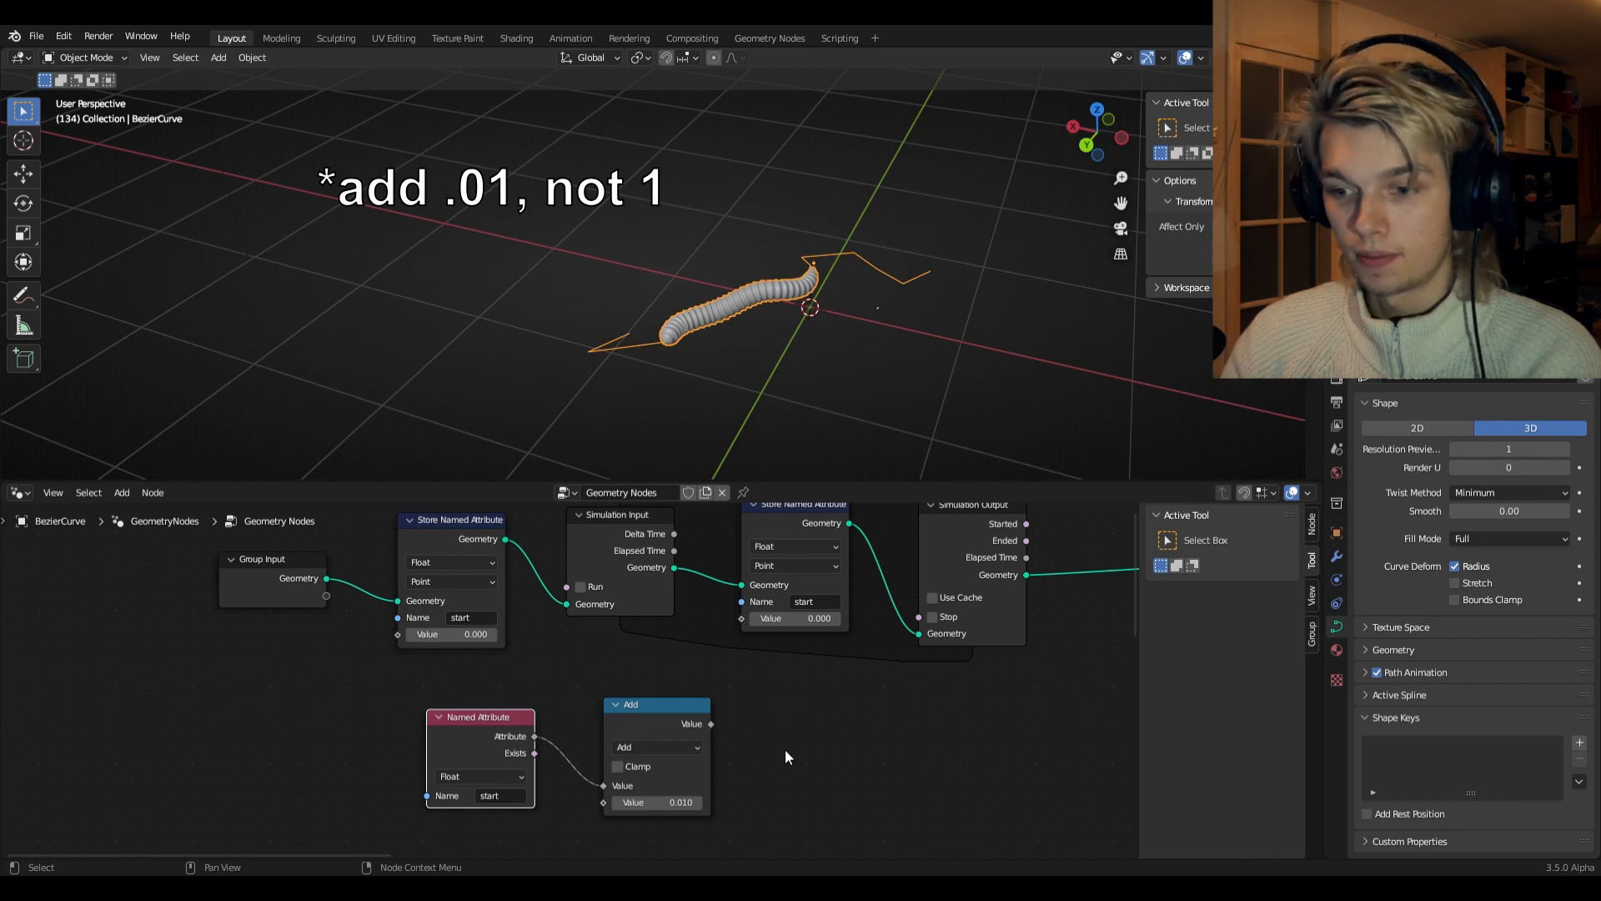
{"action": "left_click_drag", "start_coordinate": [711, 723], "coordinate": [747, 619]}
- Move the Named Attribute node below the Add node and connect its Attribute output to Trim Curve's Start
{"action": "scroll", "coordinate": [649, 730], "scroll_direction": "down", "scroll_amount": 3}
{"action": "middle_click_drag", "start_coordinate": [648, 731], "coordinate": [590, 638]}
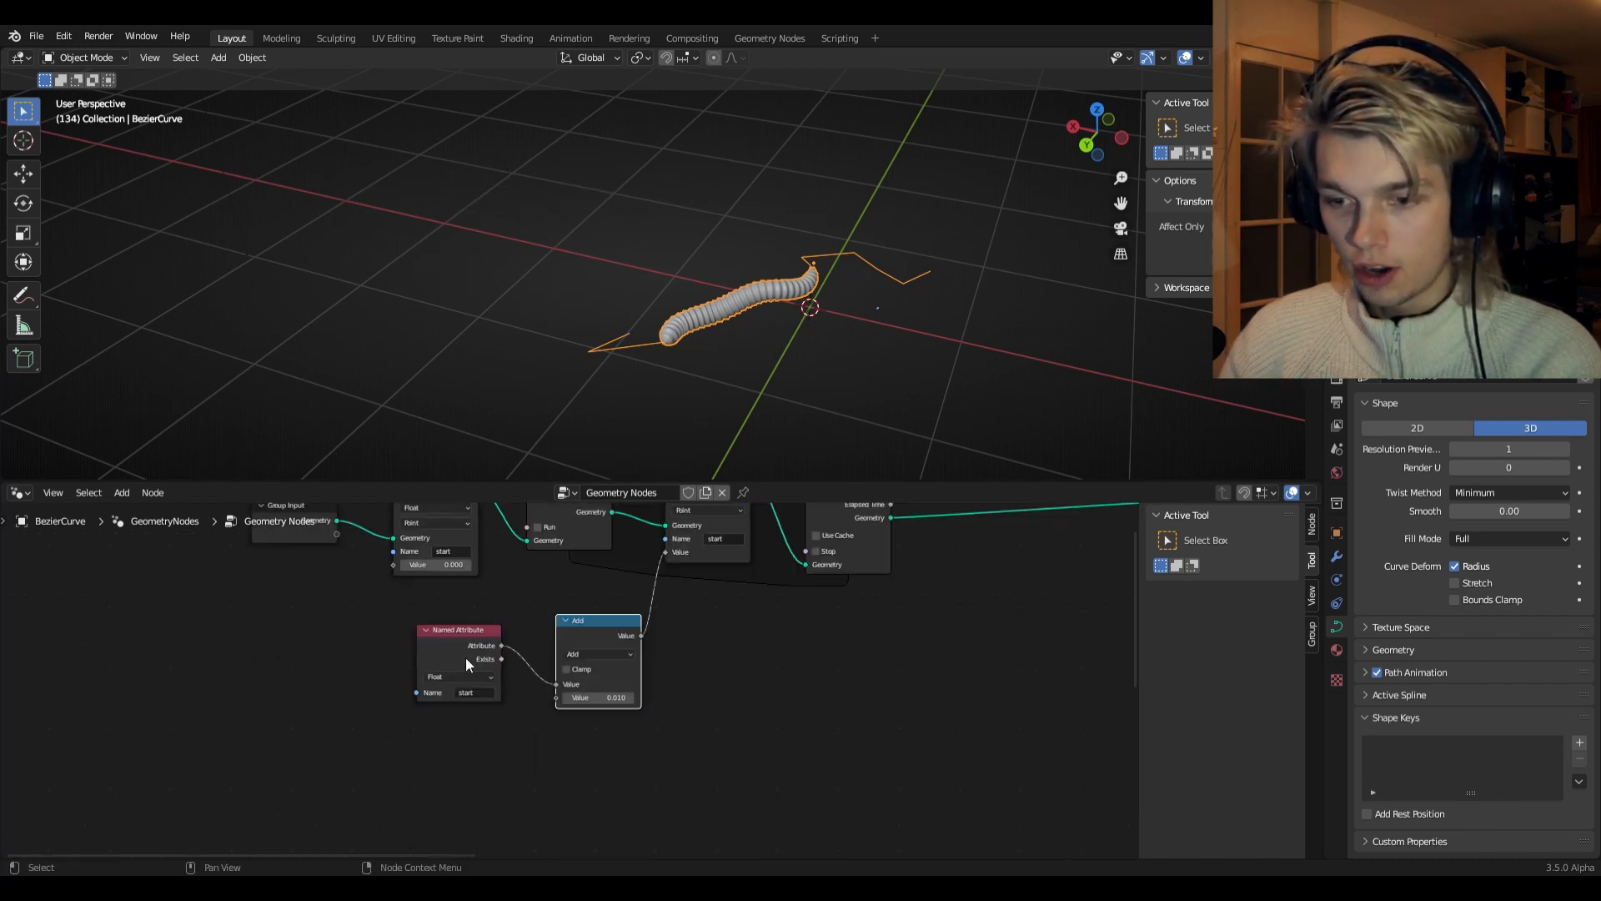
{"action": "left_click_drag", "start_coordinate": [465, 657], "coordinate": [461, 758]}
{"action": "middle_click_drag", "start_coordinate": [544, 764], "coordinate": [249, 771]}
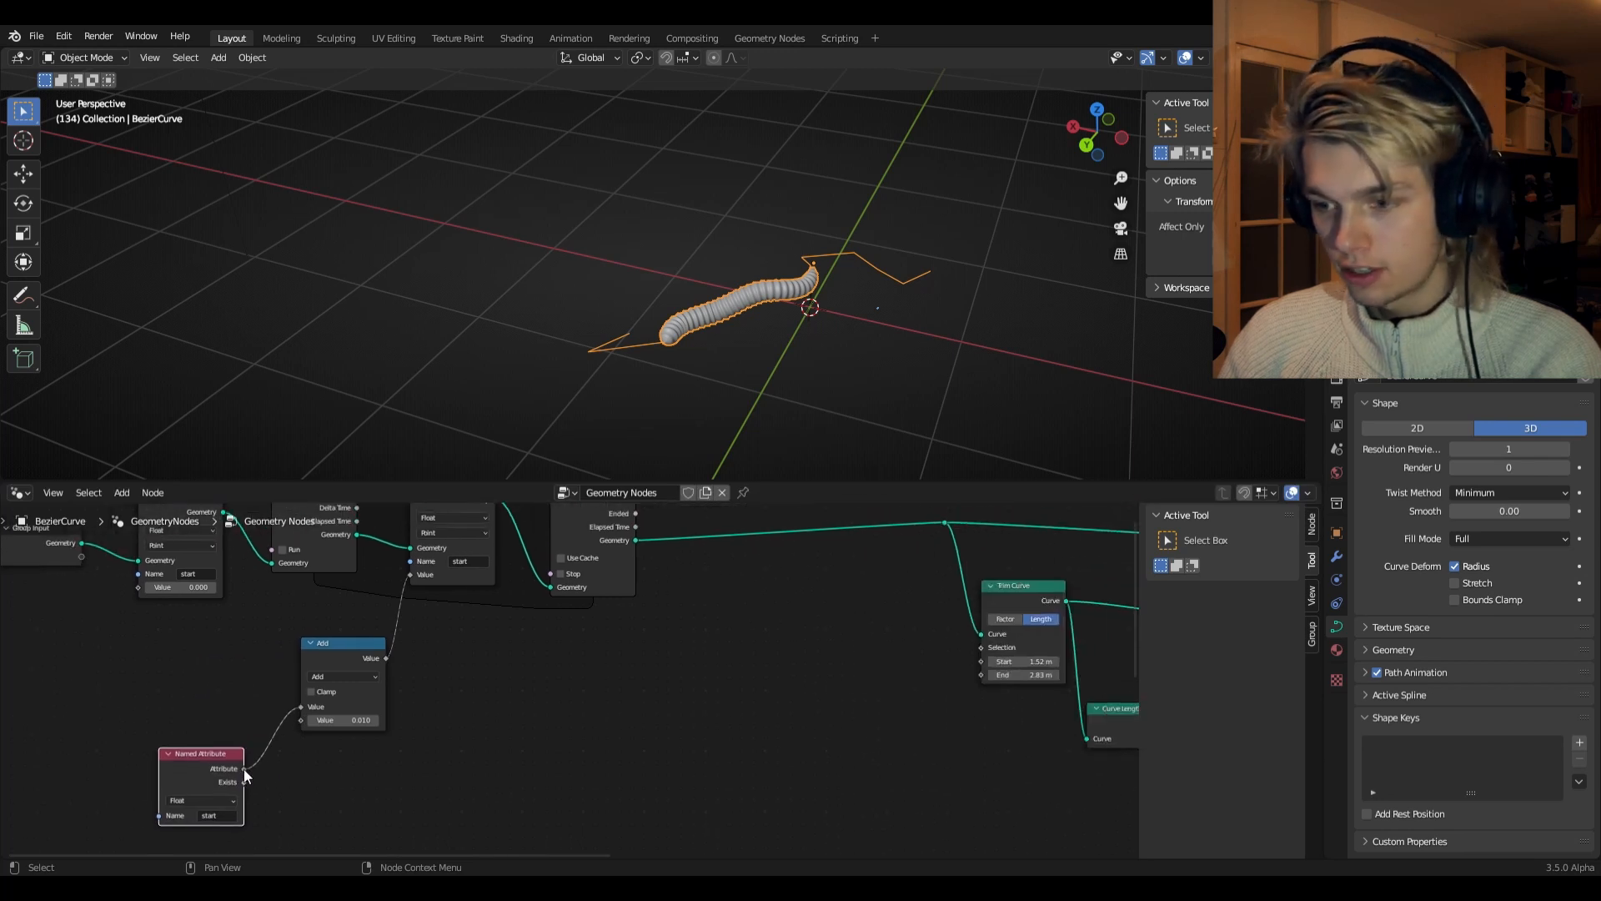
{"action": "left_click_drag", "start_coordinate": [243, 769], "coordinate": [991, 657]}
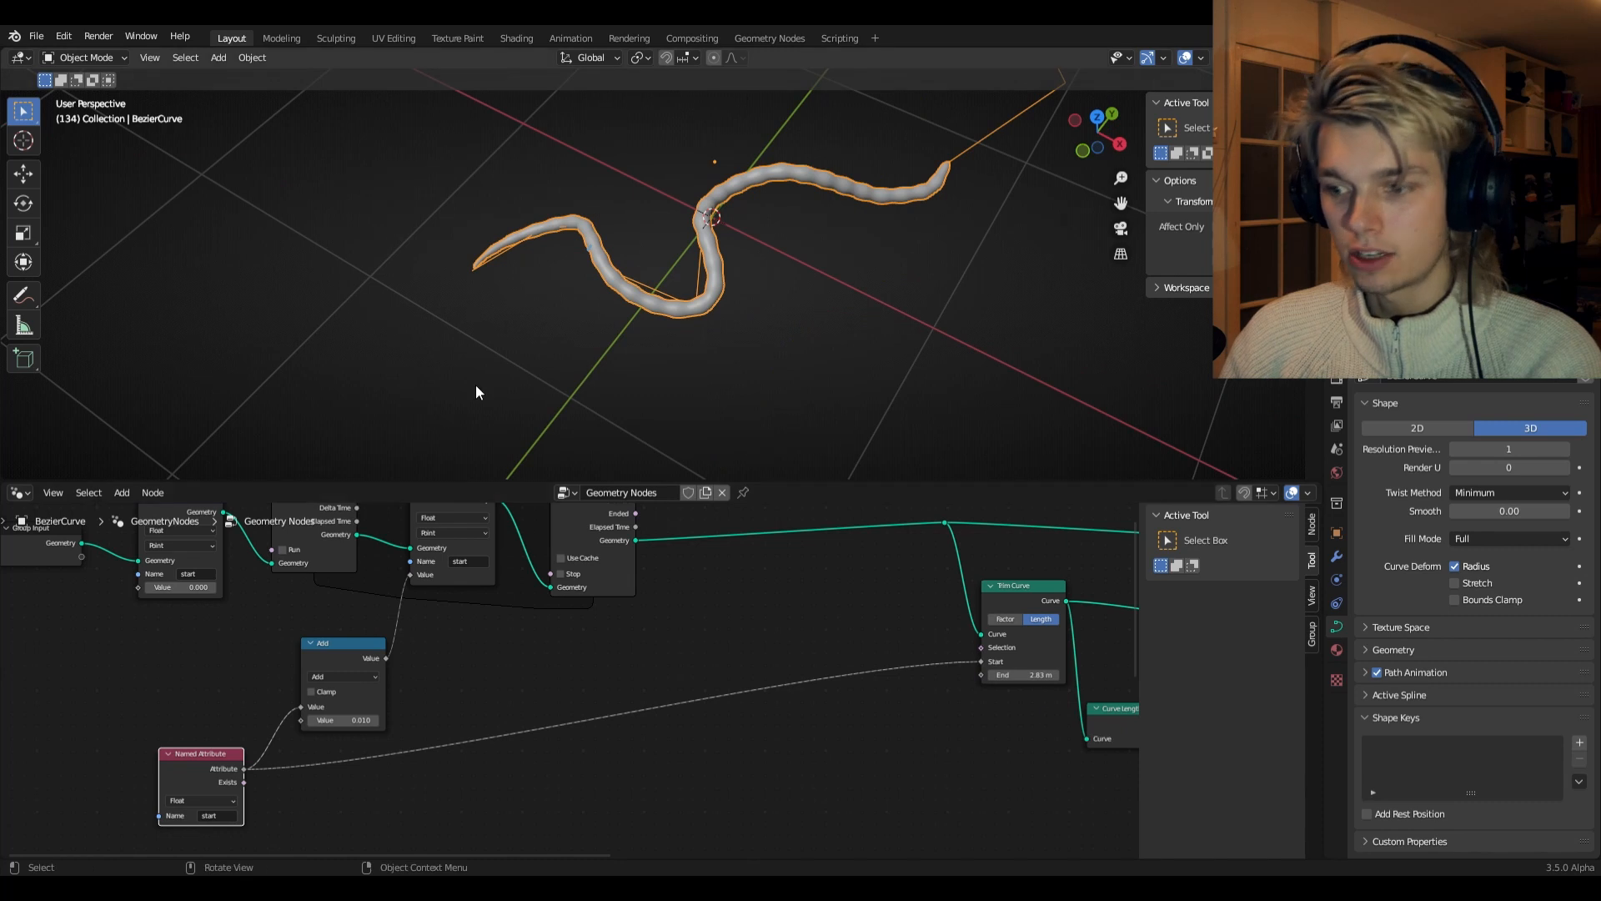
- Split the node editor horizontally and switch the new lower area to a Timeline
{"action": "left_click_drag", "start_coordinate": [1324, 856], "coordinate": [1319, 753]}
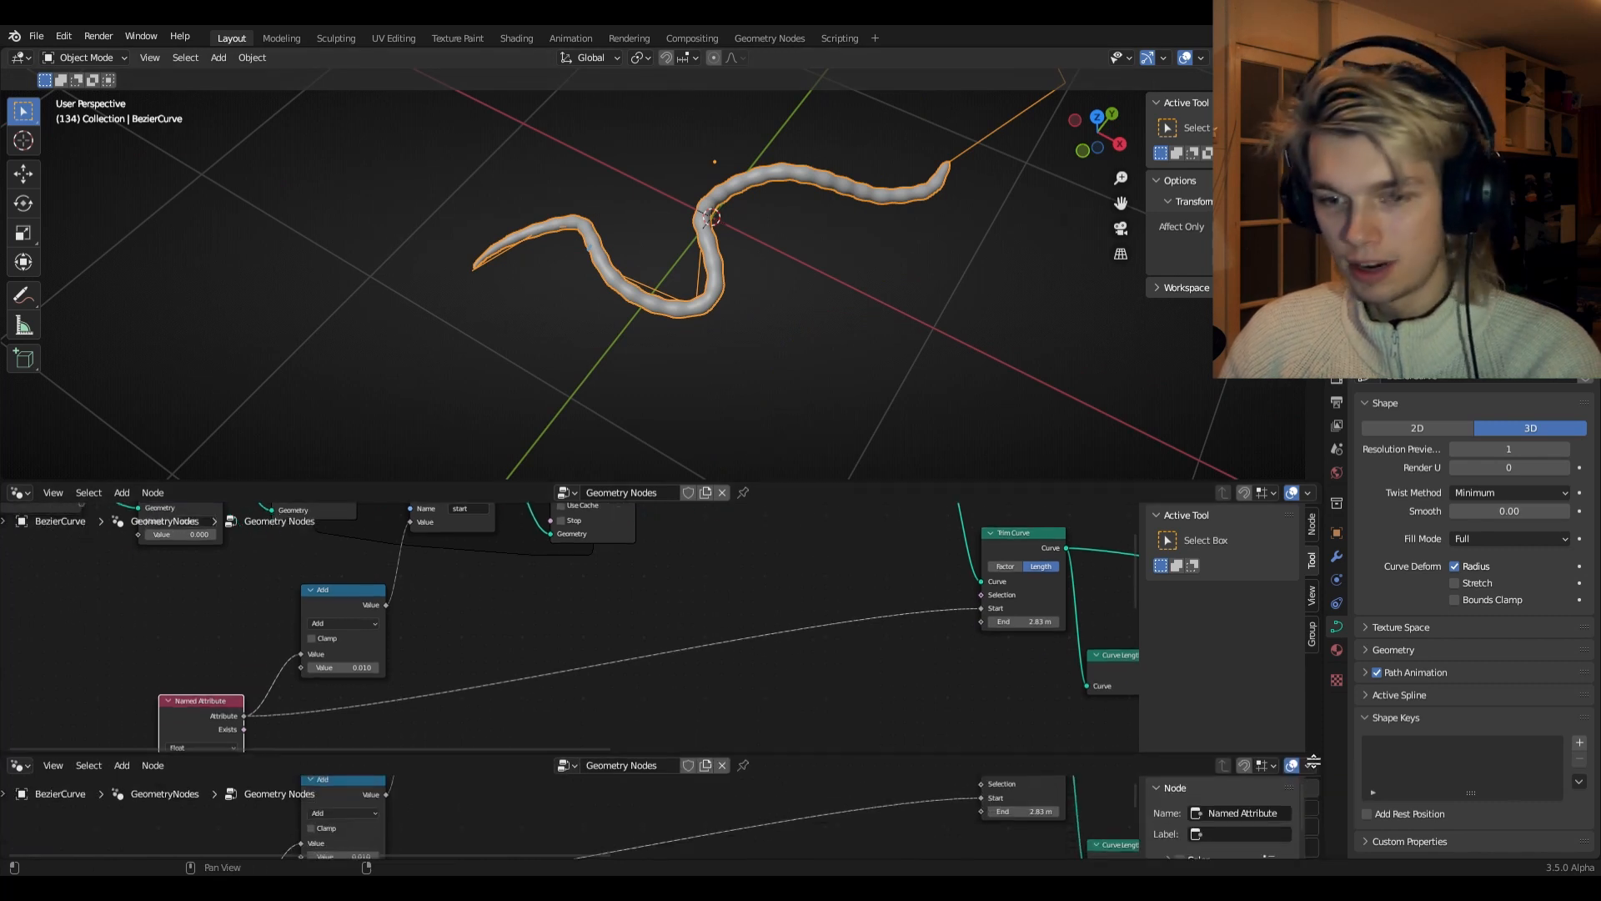
{"action": "left_click", "coordinate": [18, 767]}
{"action": "left_click", "coordinate": [14, 762]}
{"action": "left_click", "coordinate": [16, 766]}
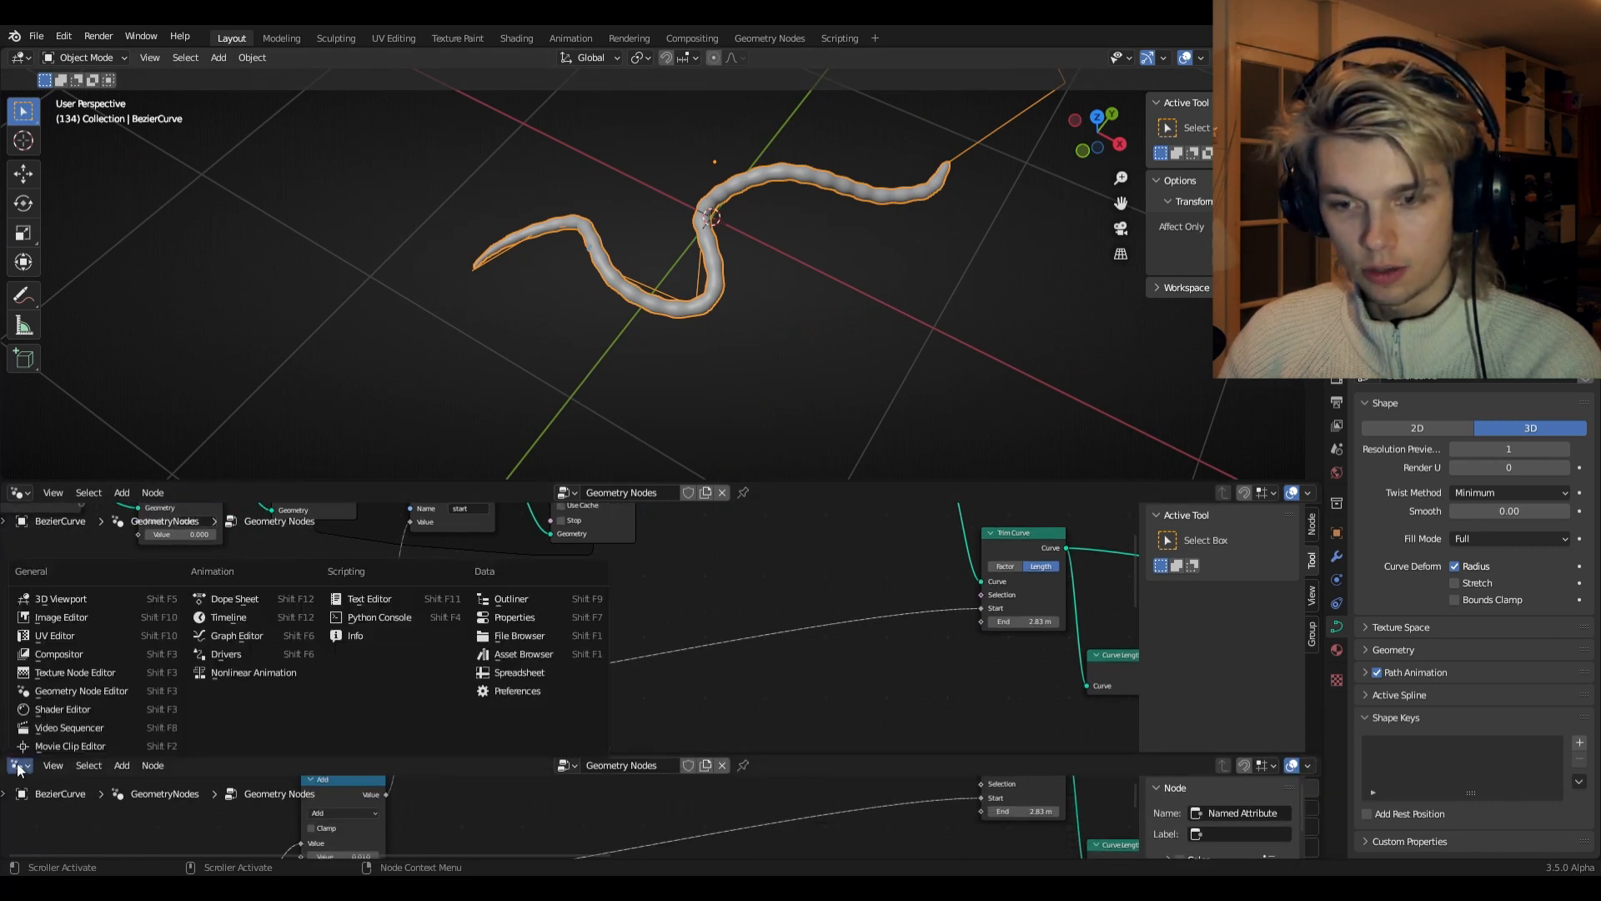
{"action": "left_click", "coordinate": [240, 617]}
- Play the animation and examine how the worm moves and contracts along the curve
{"action": "key", "text": "space"}
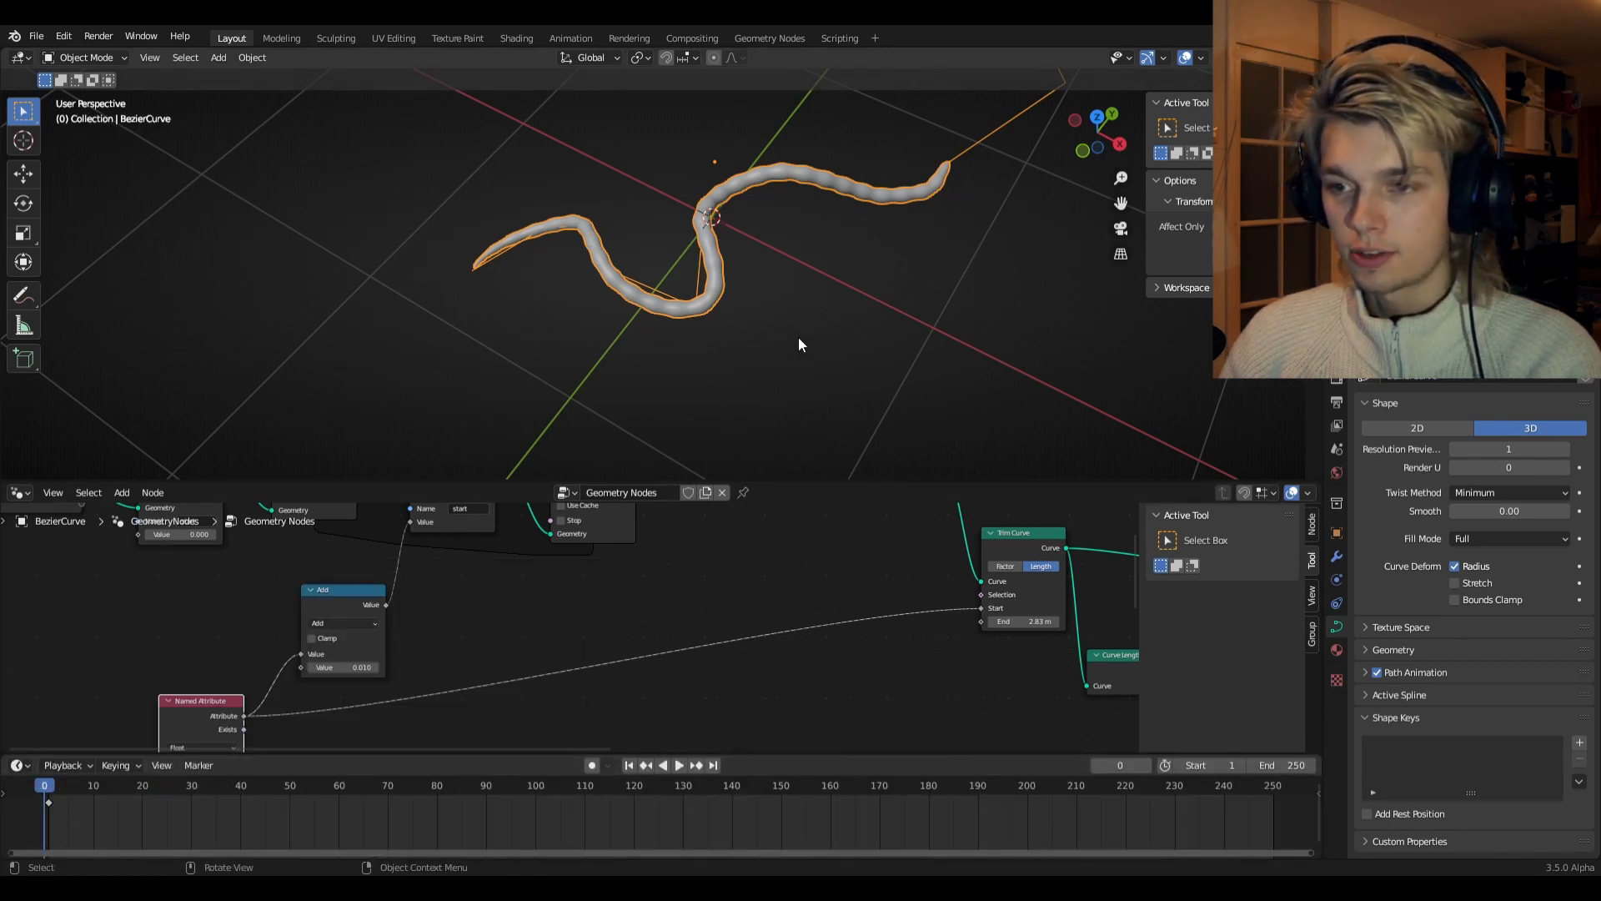
{"action": "key", "text": "space"}
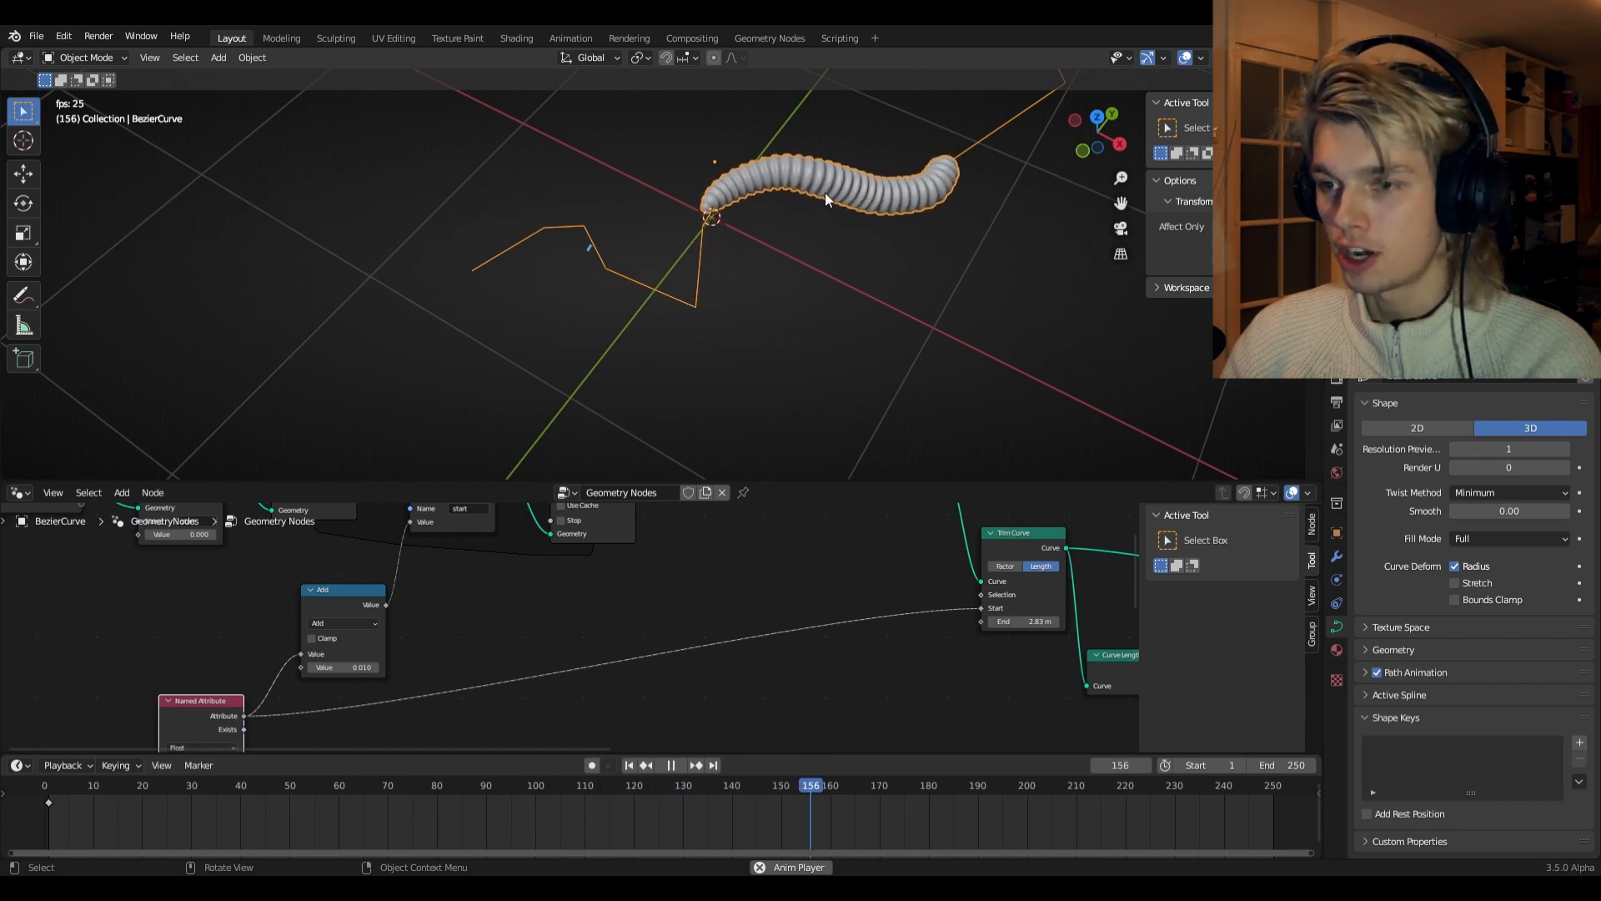
{"action": "middle_click_drag", "start_coordinate": [941, 211], "coordinate": [668, 342], "text": "shift"}
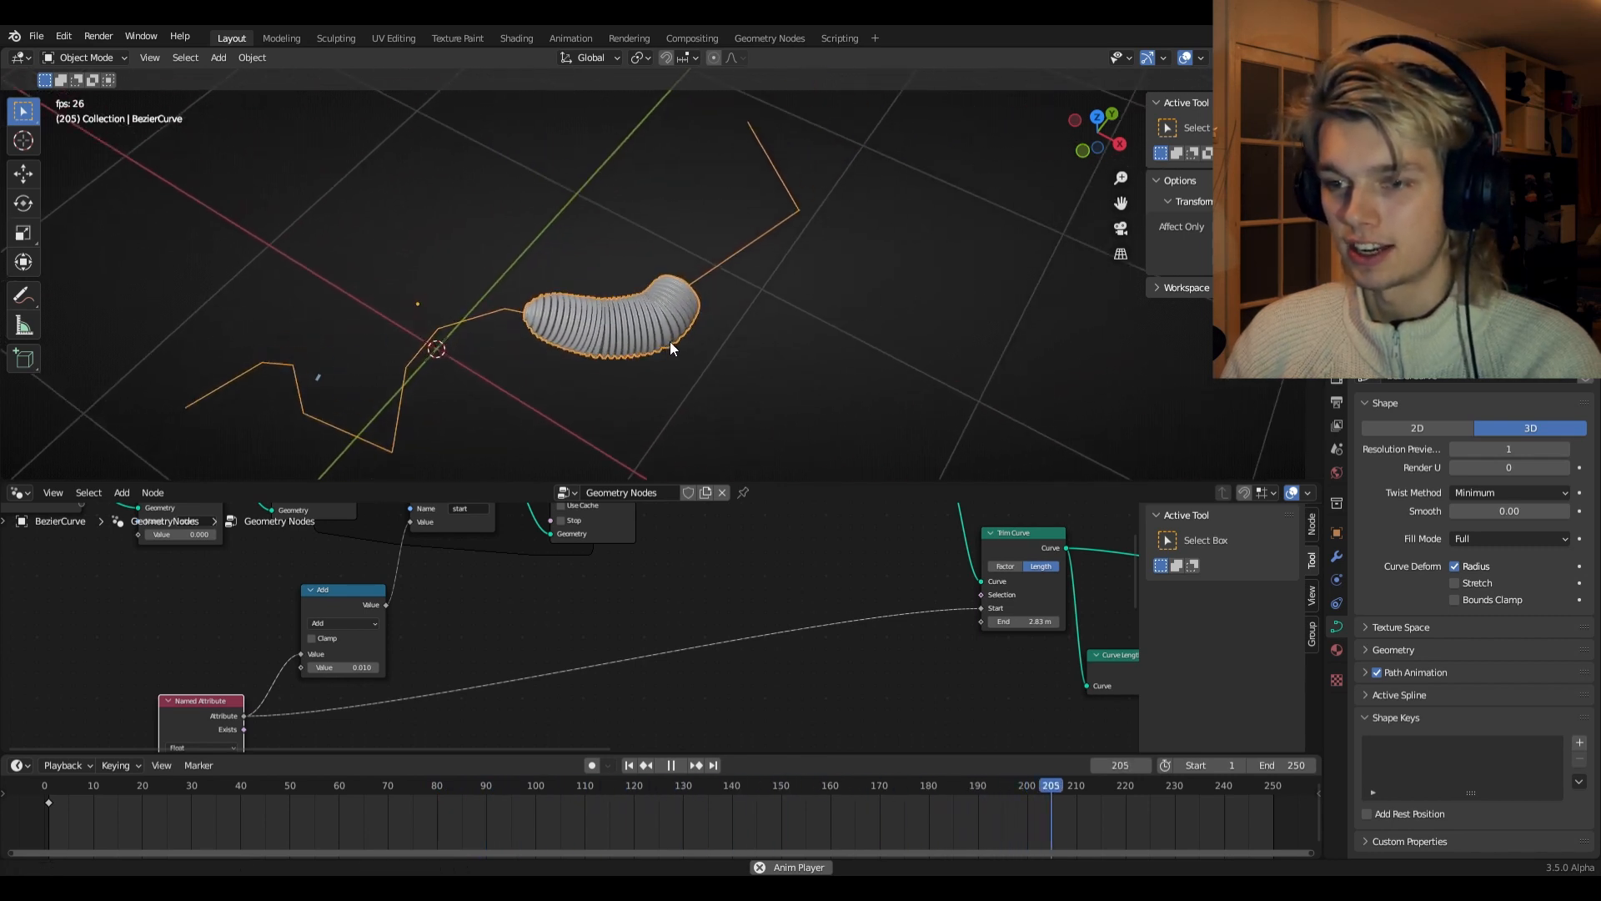
{"action": "middle_click_drag", "start_coordinate": [769, 251], "coordinate": [684, 282], "text": "shift"}
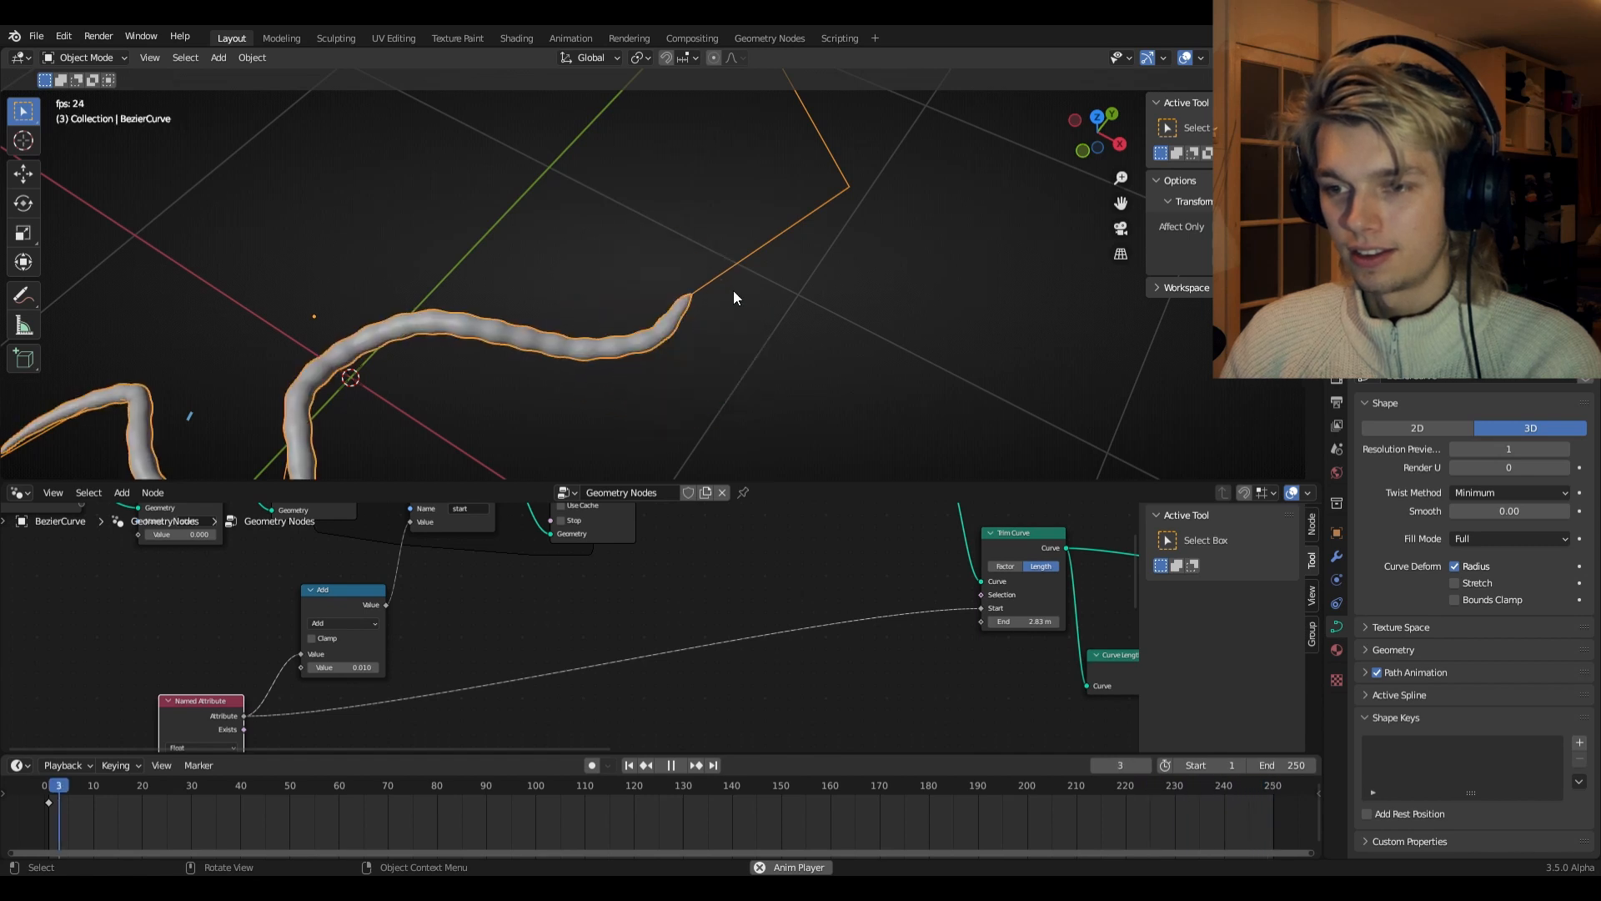
{"action": "key", "text": "space"}
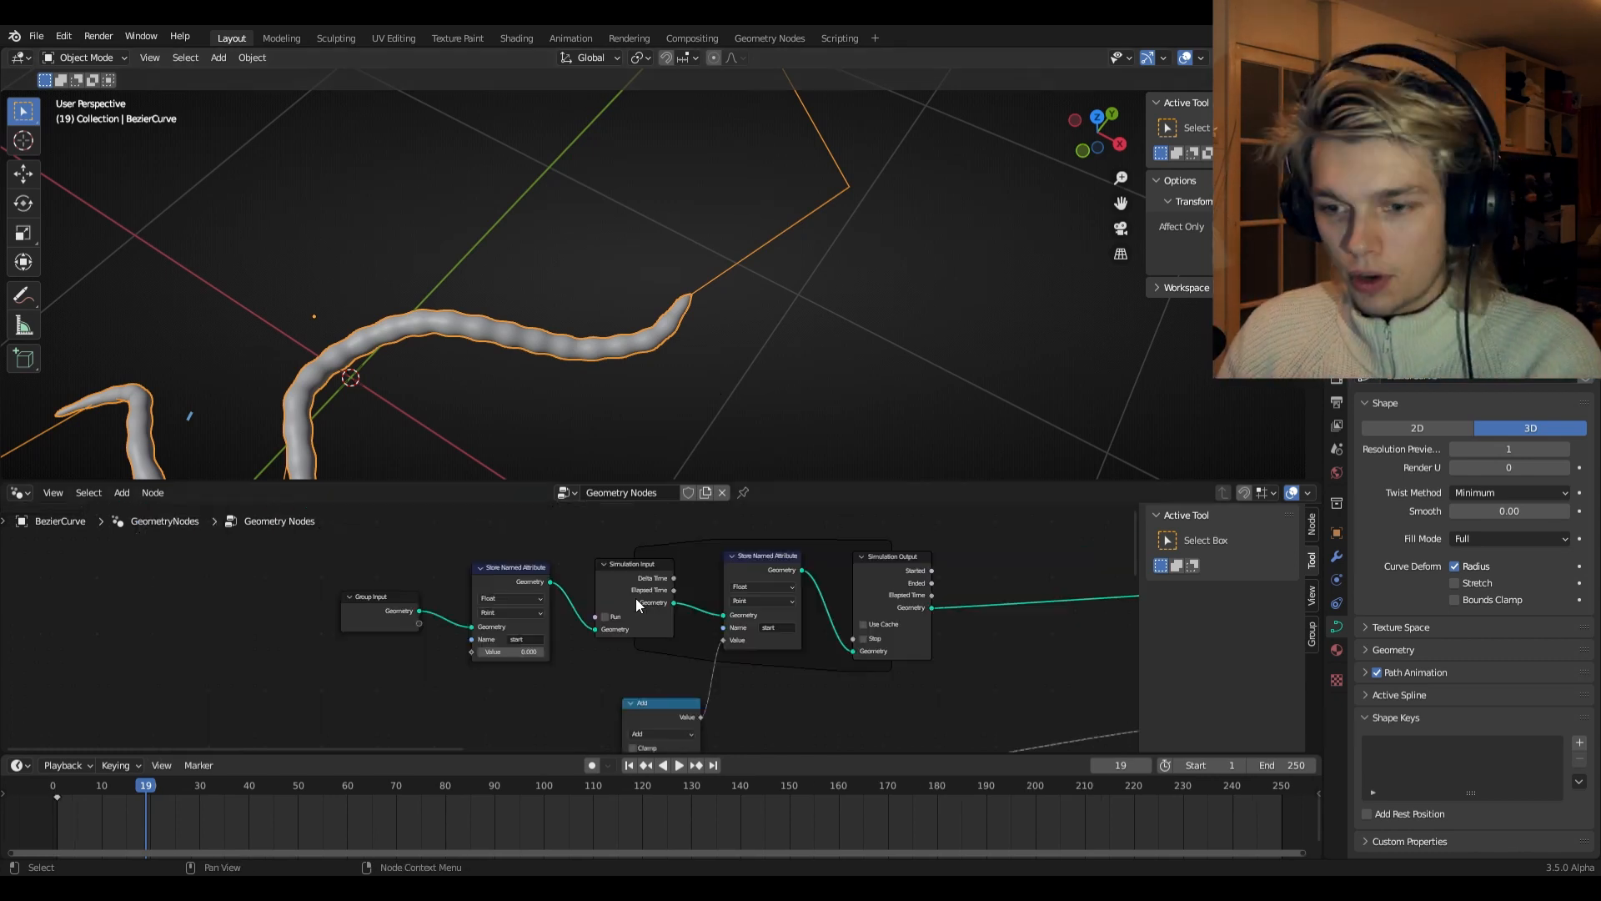
- Duplicate the first Store Named Attribute node directly after Group Input and name the copy's attribute "sine"
{"action": "scroll", "coordinate": [588, 631], "scroll_direction": "up", "scroll_amount": 4}
{"action": "middle_click_drag", "start_coordinate": [578, 658], "coordinate": [678, 639]}
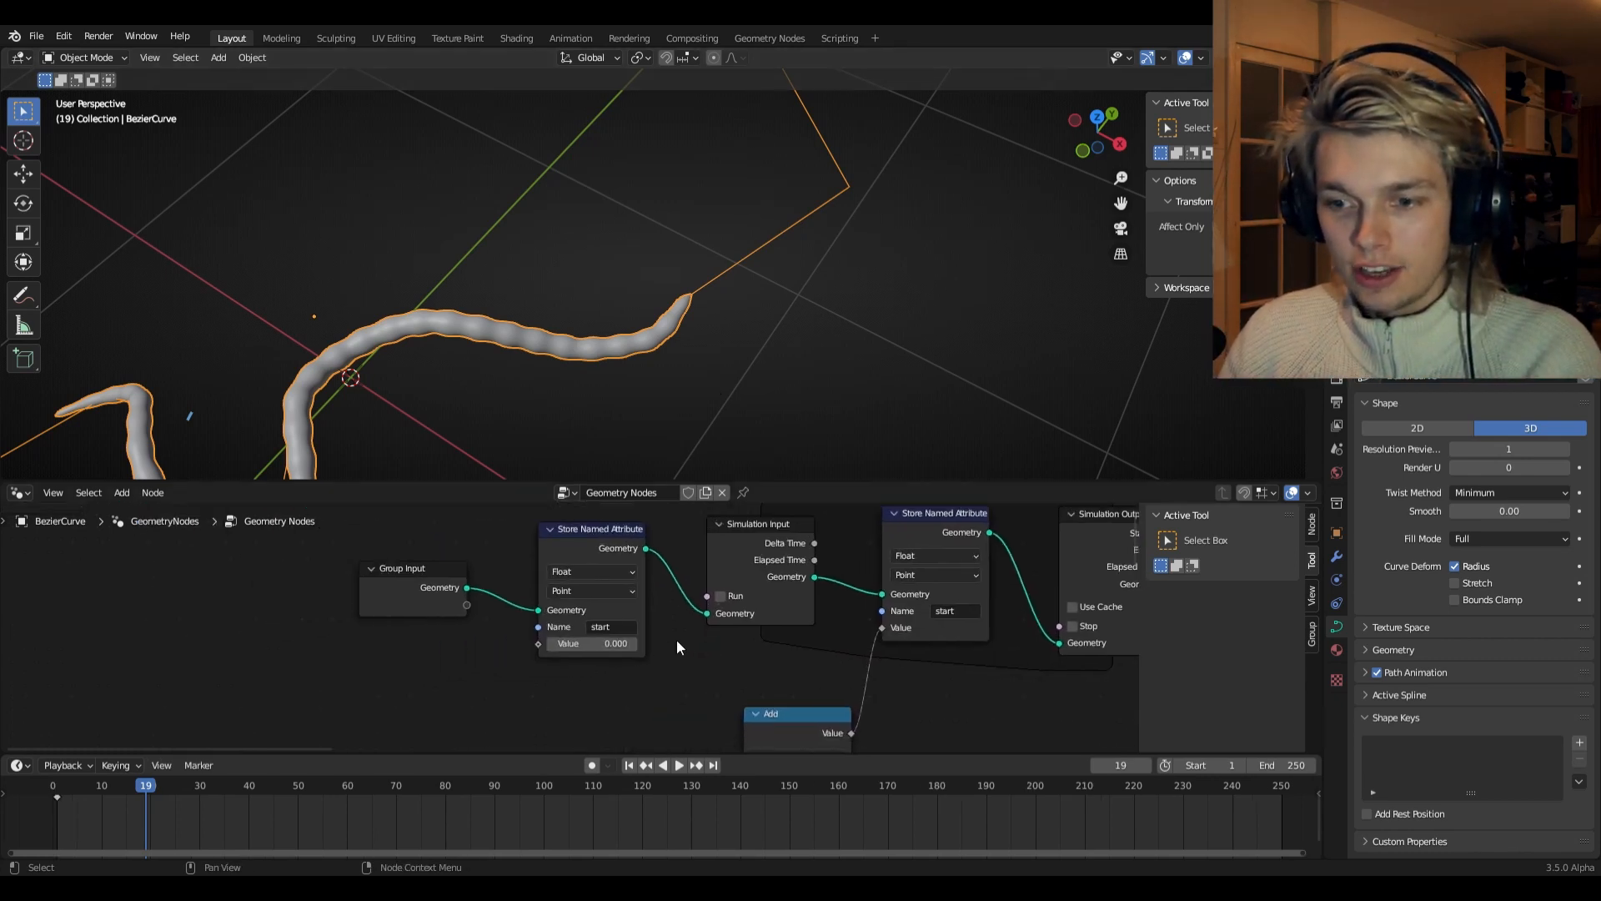
{"action": "key", "text": "shift+d"}
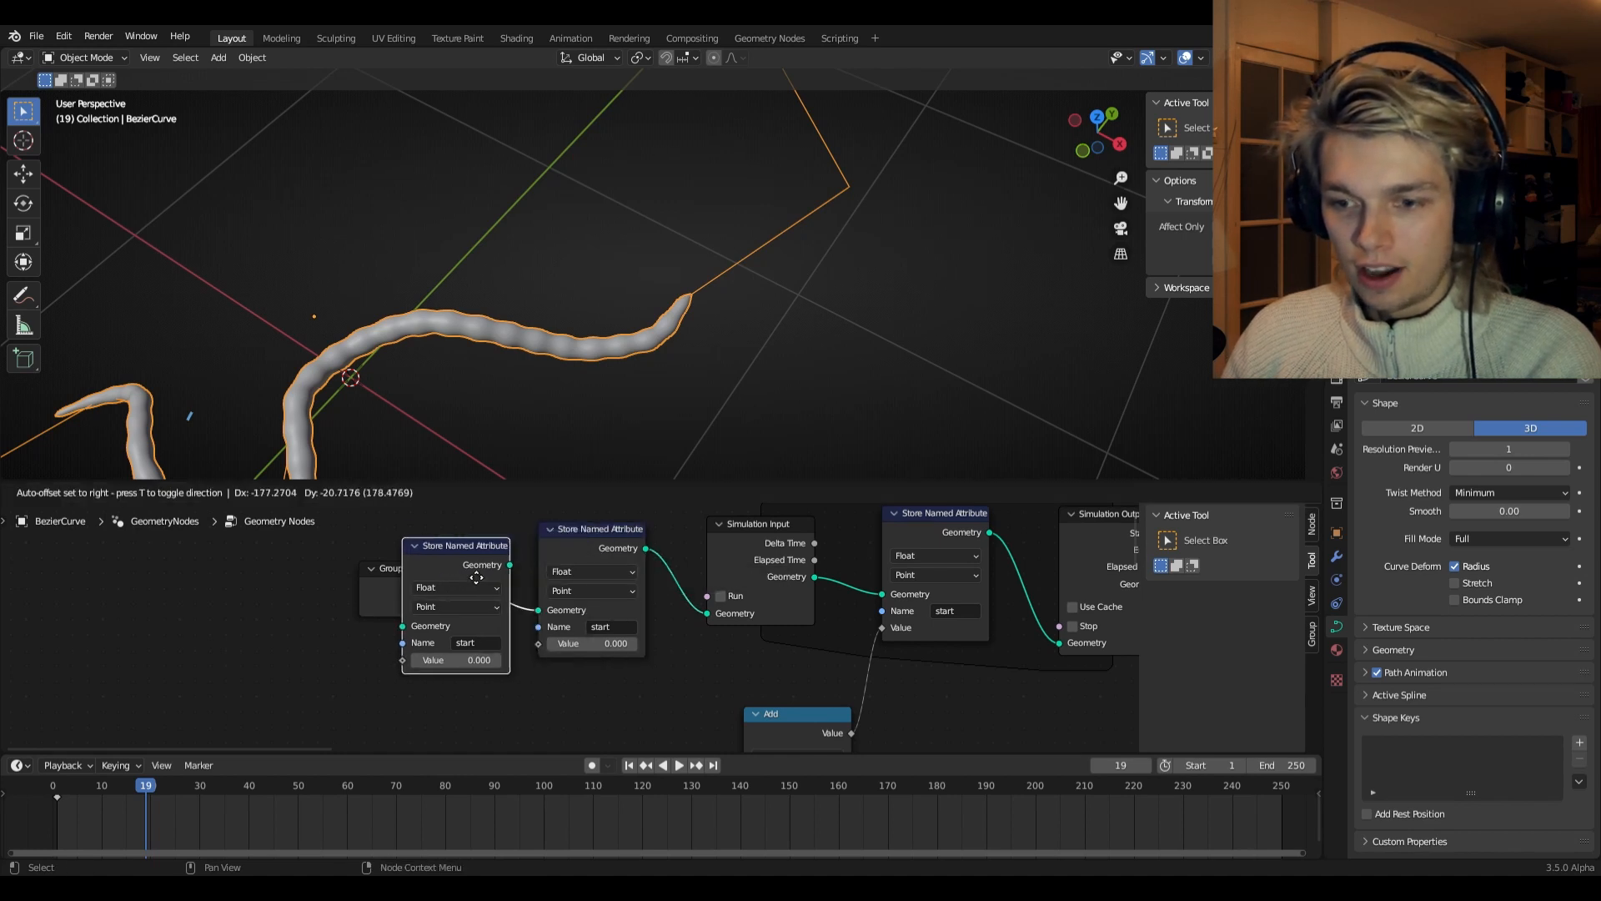
{"action": "left_click", "coordinate": [469, 553]}
{"action": "left_click", "coordinate": [602, 623]}
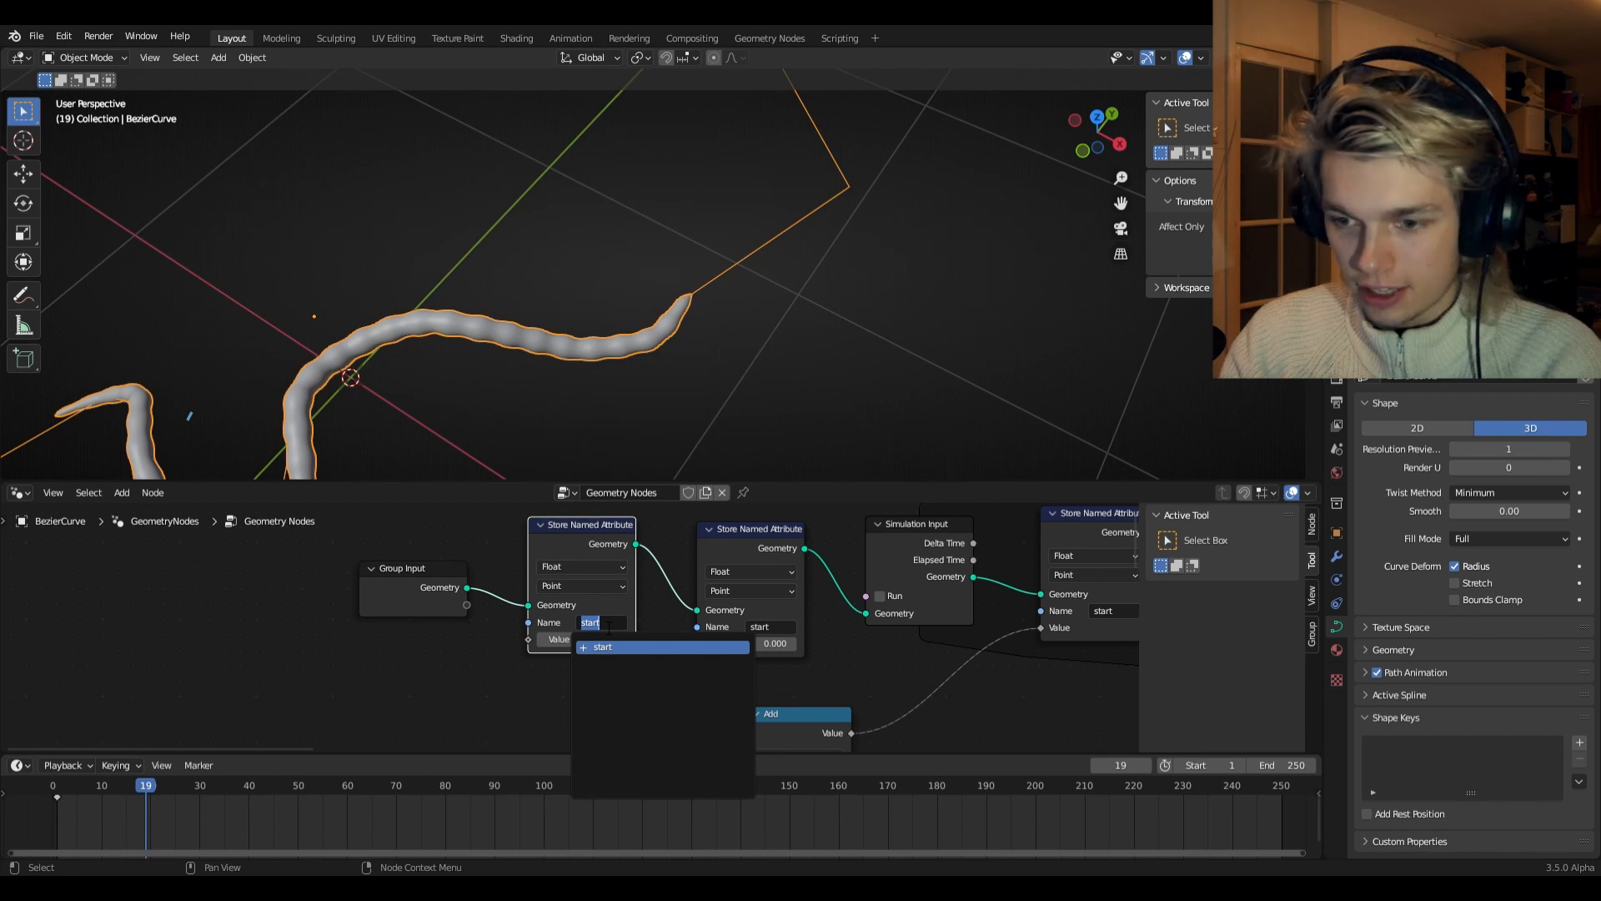
{"action": "type", "text": "sine"}
{"action": "key", "text": "Return"}
- Duplicate the "sine" Store Named Attribute node into the simulation, between Simulation Input and the "start" store node
{"action": "scroll", "coordinate": [622, 618], "scroll_direction": "down", "scroll_amount": 3}
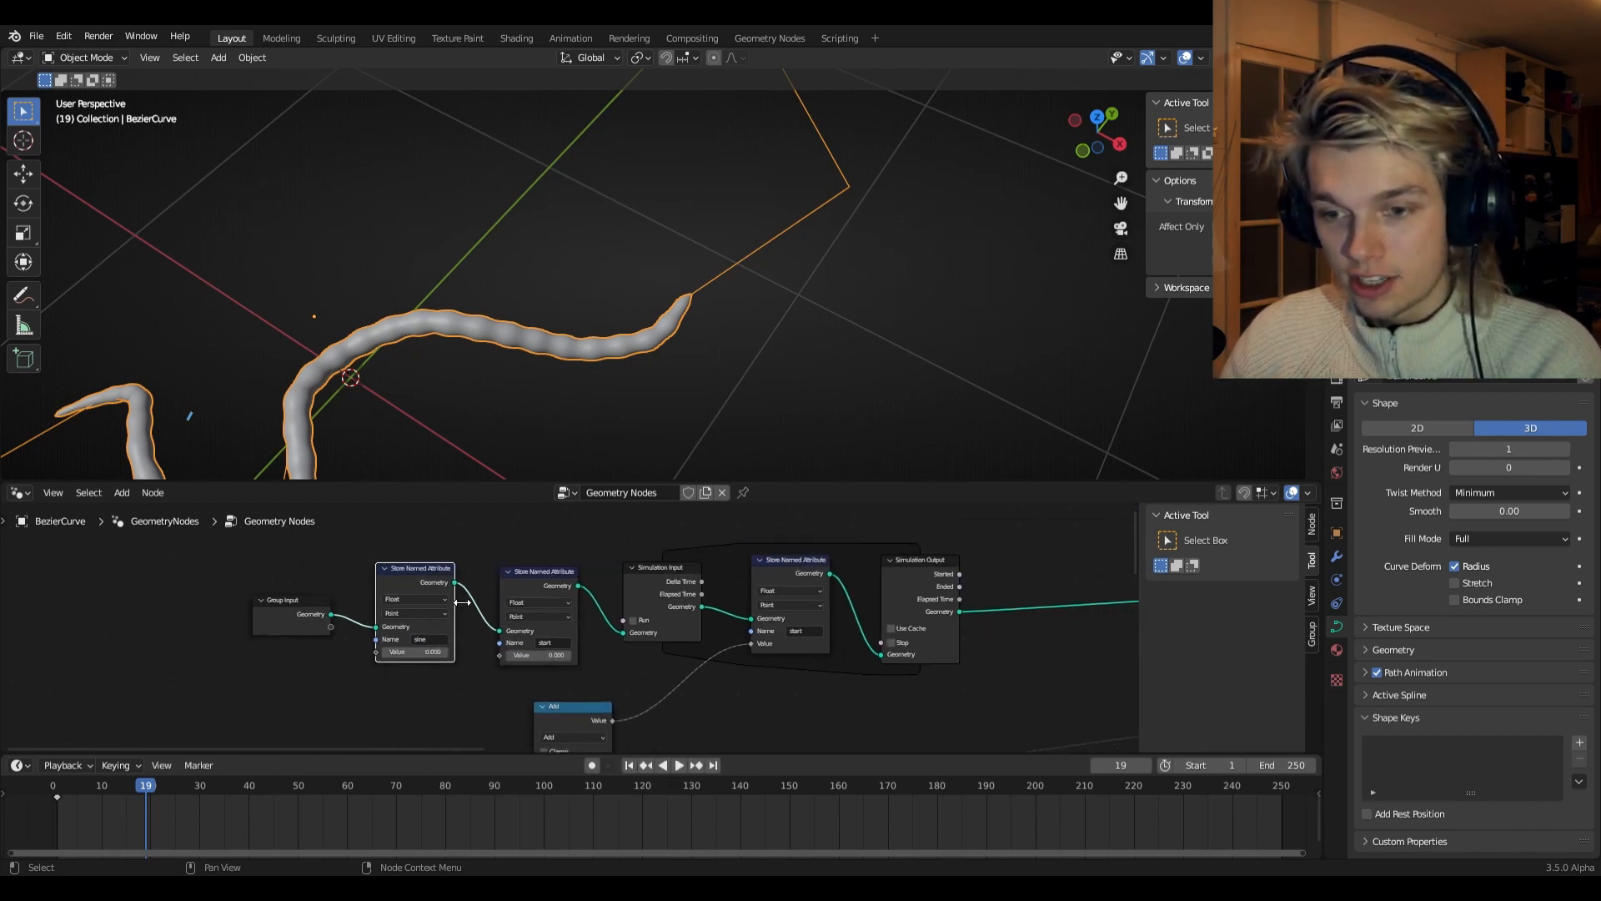
{"action": "key", "text": "shift+d"}
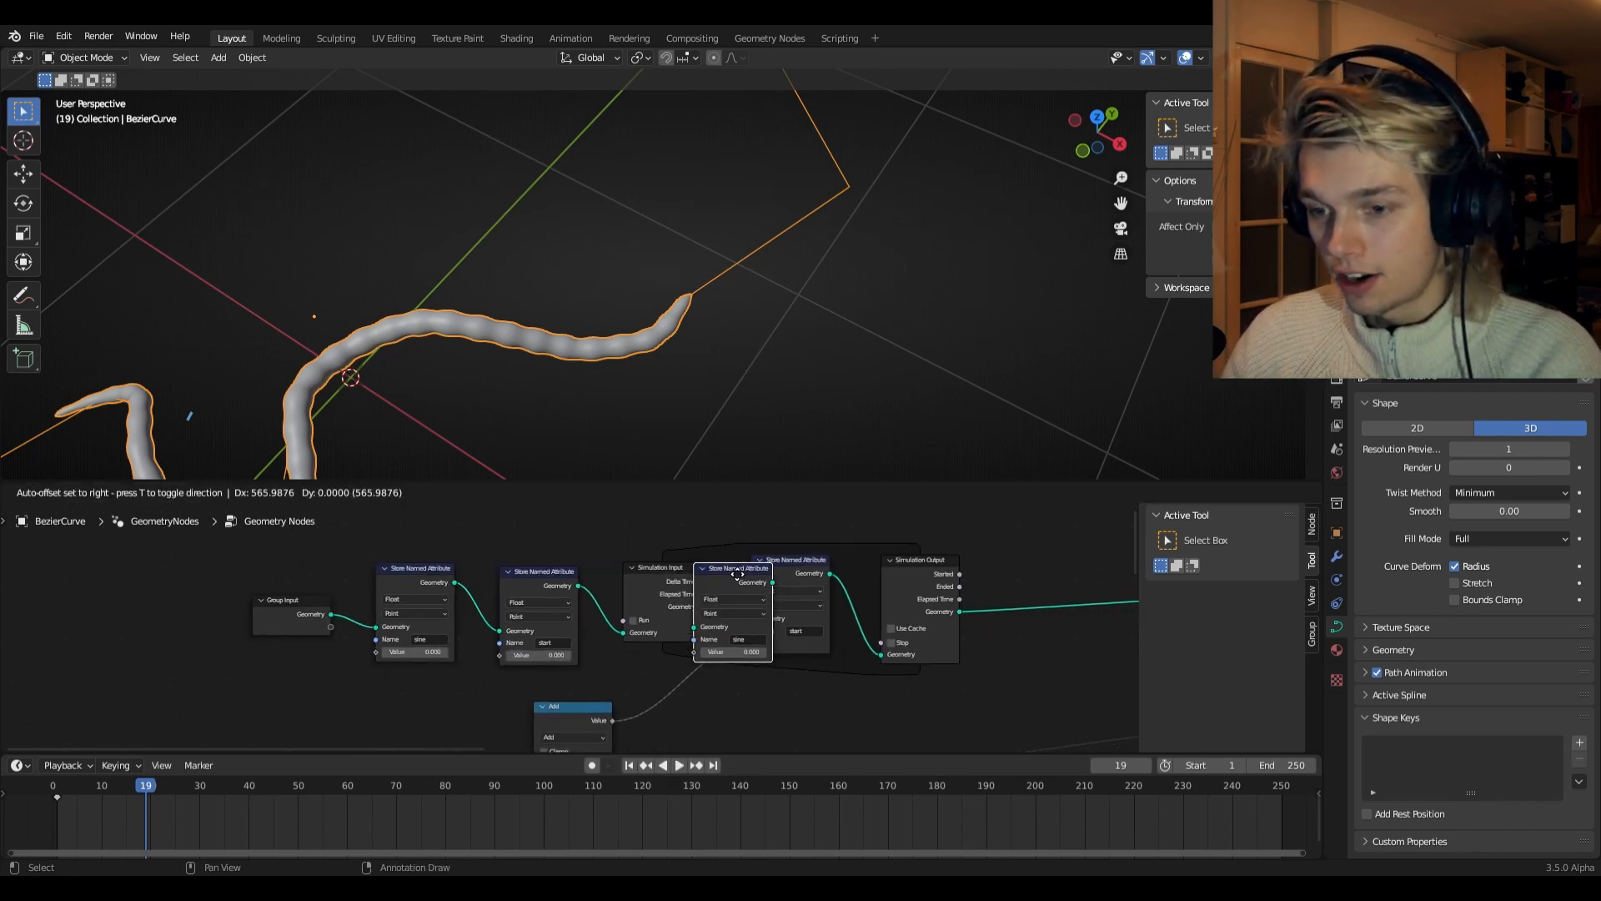
{"action": "left_click", "coordinate": [729, 567]}
- Move the Add node and its "start" Named Attribute node closer beneath the "start" store node in the simulation
{"action": "middle_click_drag", "start_coordinate": [713, 714], "coordinate": [710, 636]}
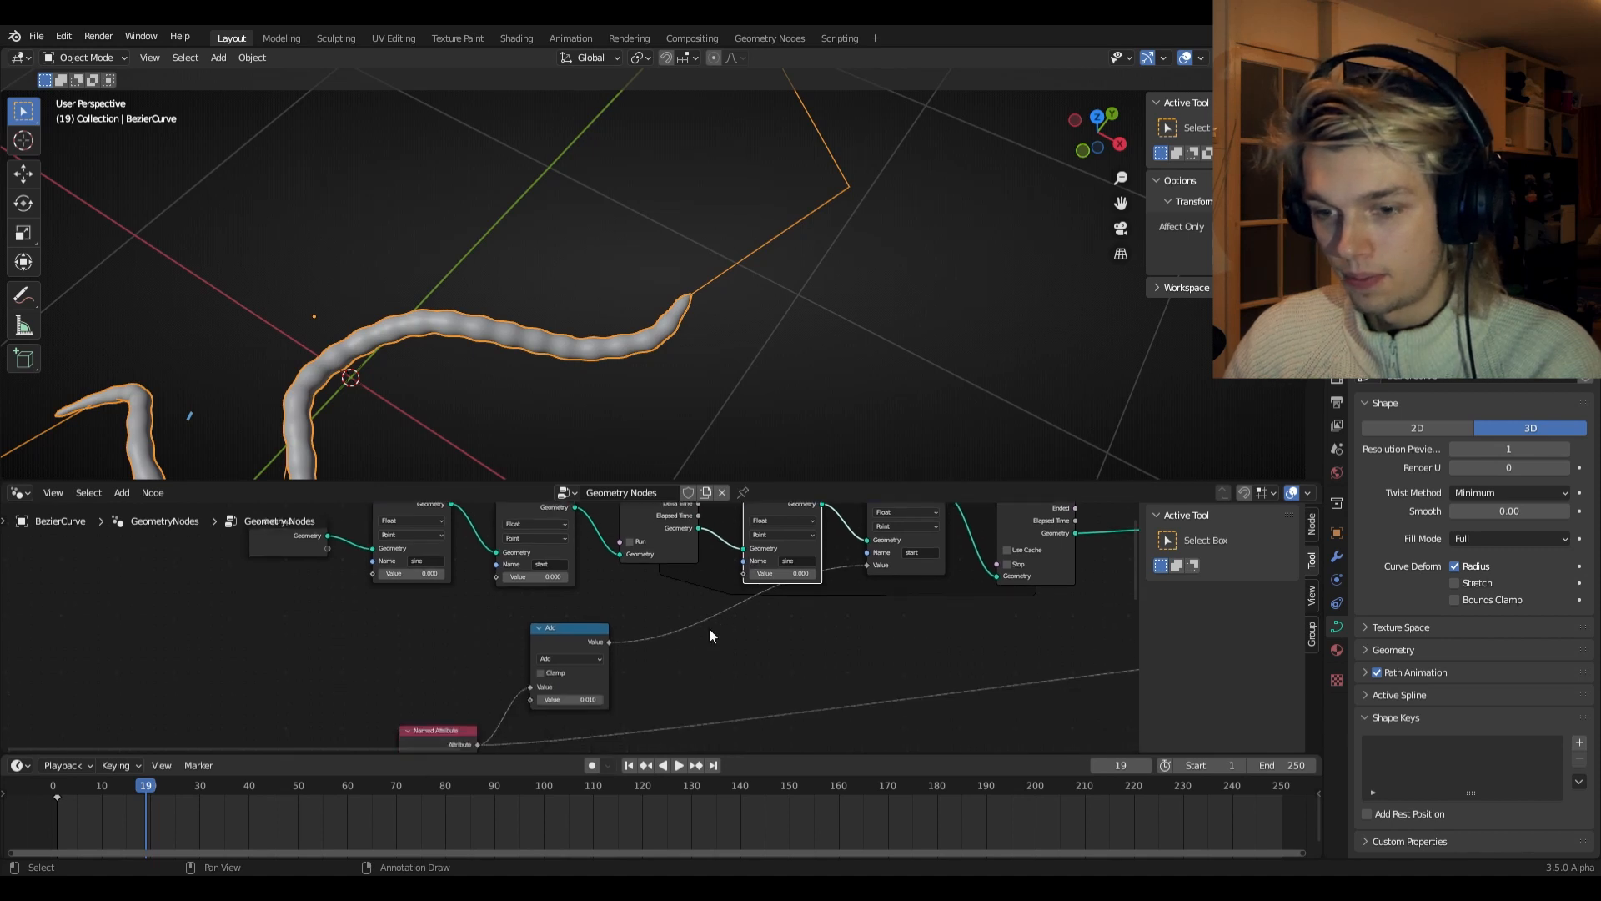
{"action": "left_click_drag", "start_coordinate": [587, 649], "coordinate": [812, 626]}
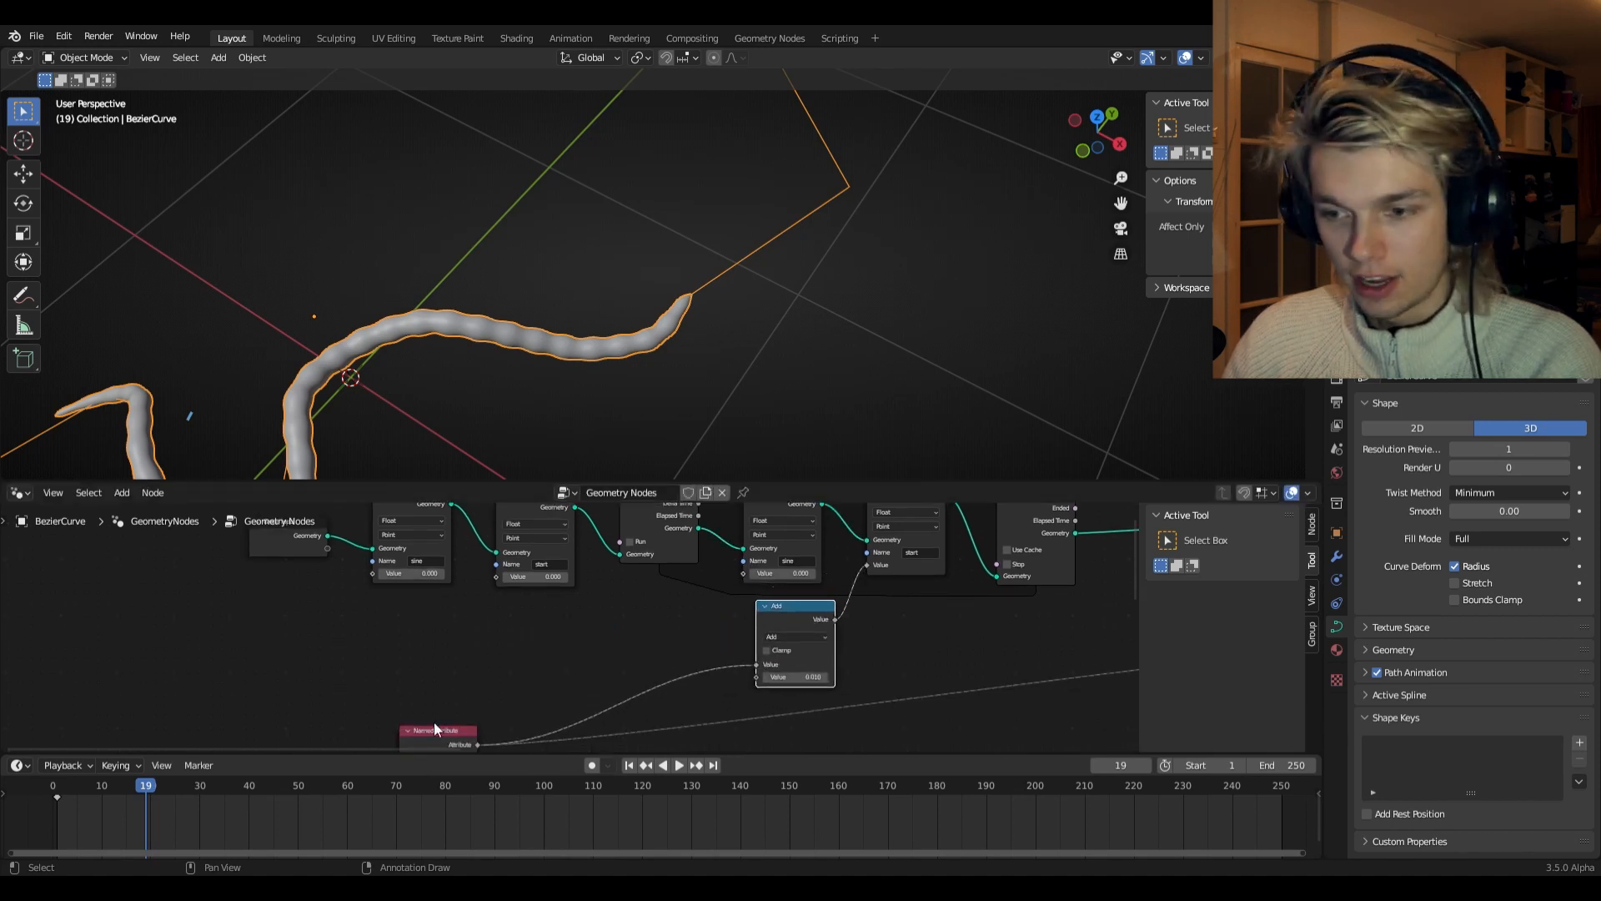
{"action": "left_click_drag", "start_coordinate": [461, 742], "coordinate": [678, 704]}
- Duplicate the "start" Named Attribute node and place the copy in the free space beside the original
{"action": "middle_click_drag", "start_coordinate": [678, 704], "coordinate": [827, 621]}
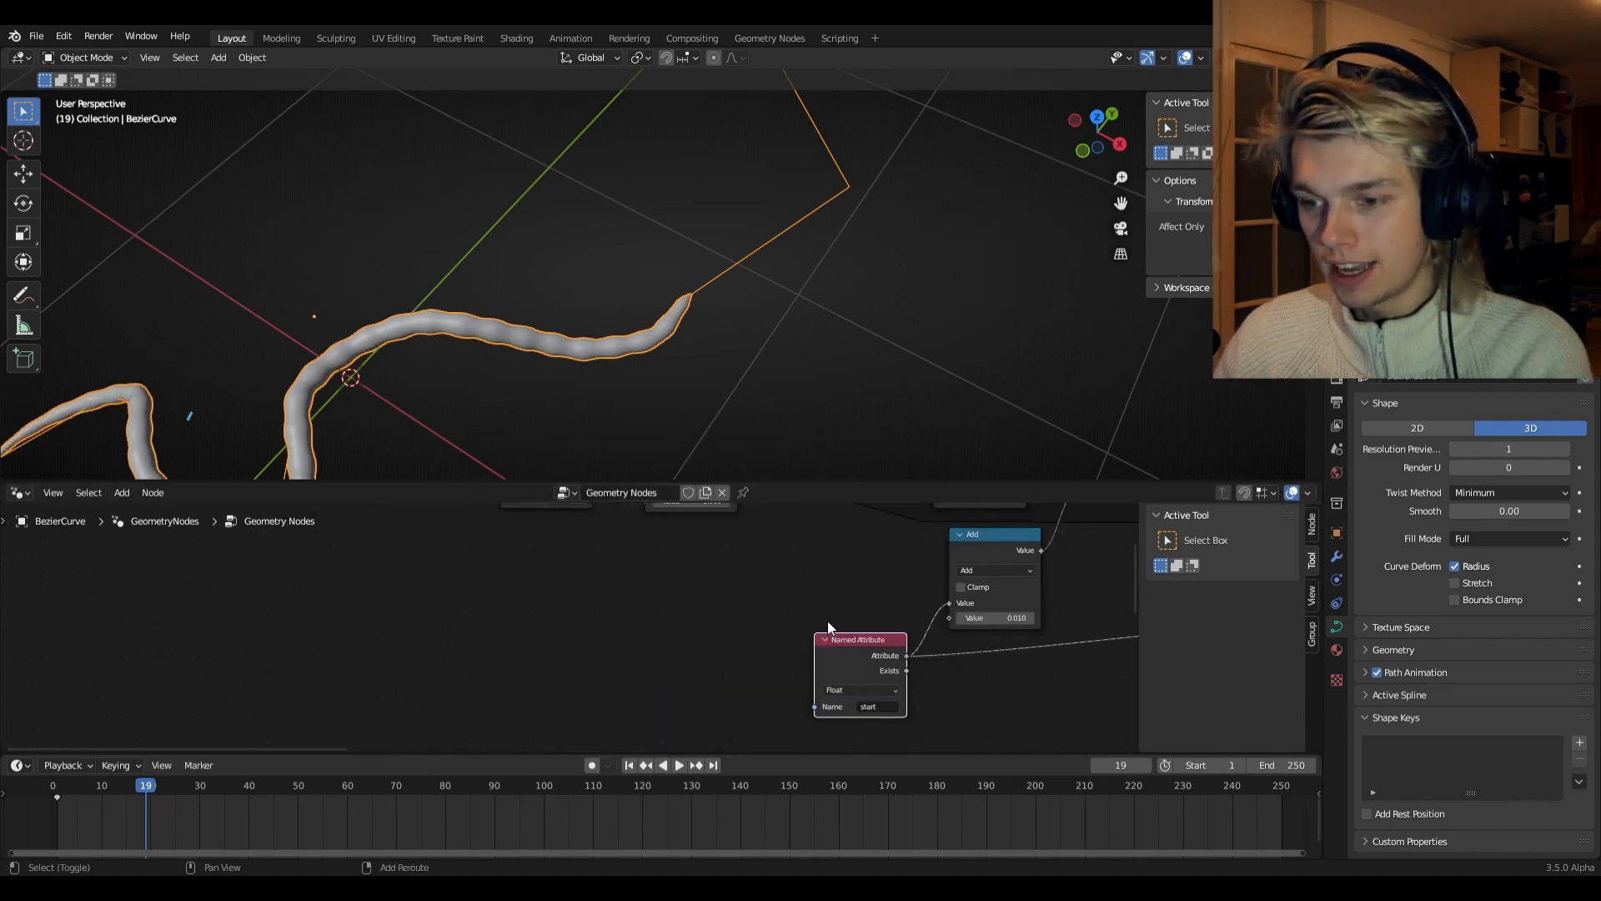
{"action": "key", "text": "shift+d"}
{"action": "left_click", "coordinate": [519, 586]}
- Duplicate the Add node beside the copied Named Attribute node and change the copy's operation to Sine
{"action": "left_click", "coordinate": [984, 547]}
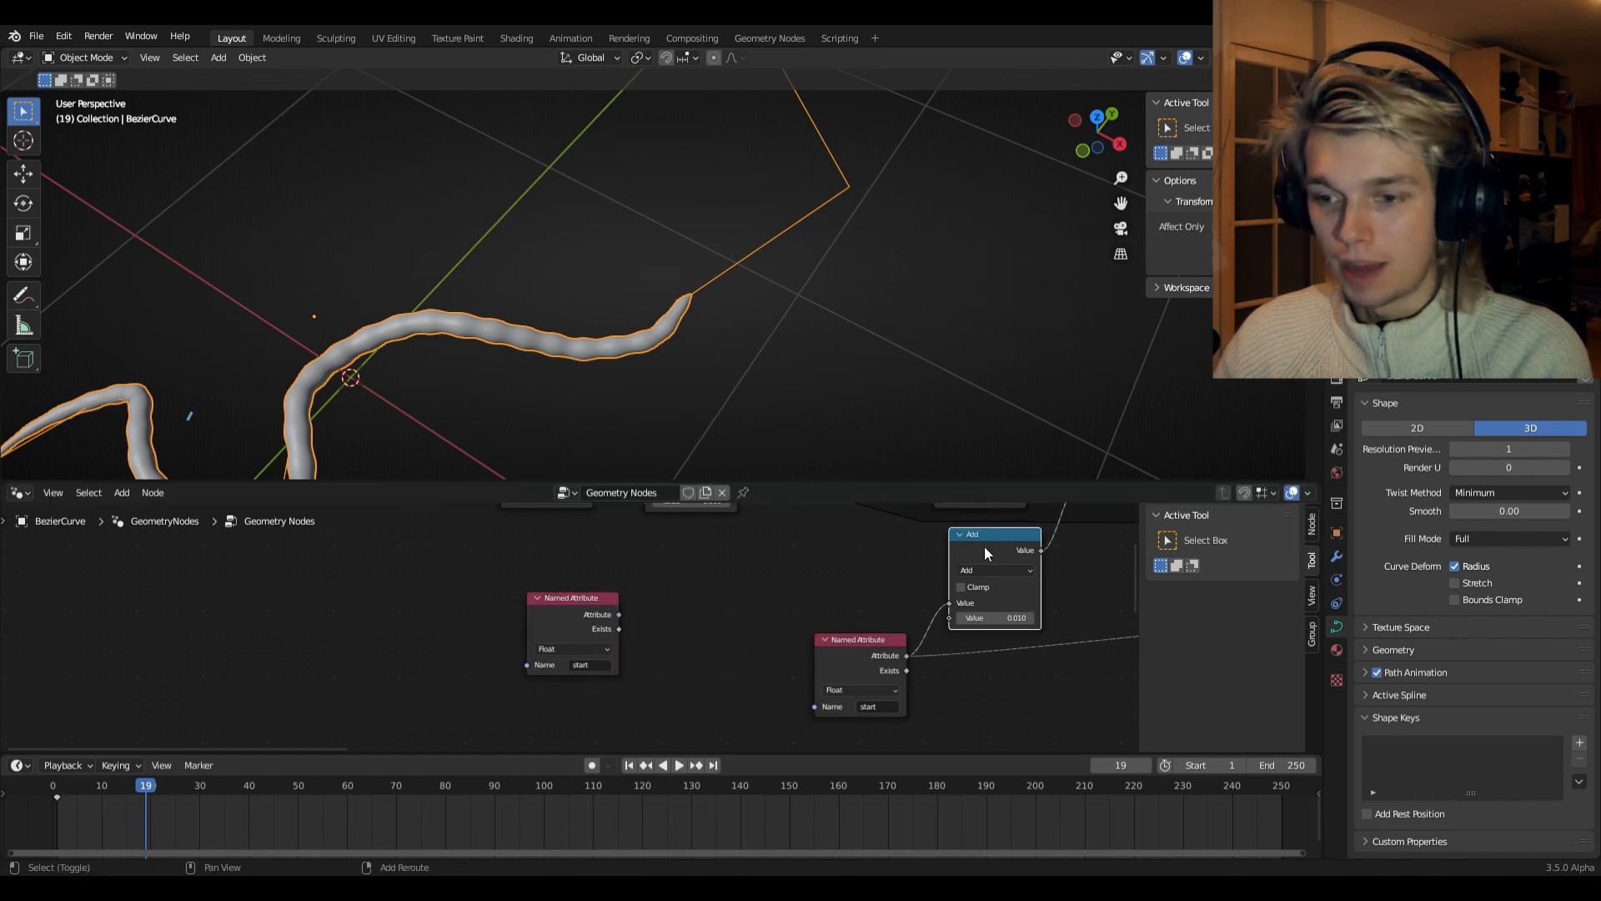
{"action": "key", "text": "shift+d"}
{"action": "left_click", "coordinate": [681, 570]}
{"action": "left_click", "coordinate": [703, 587]}
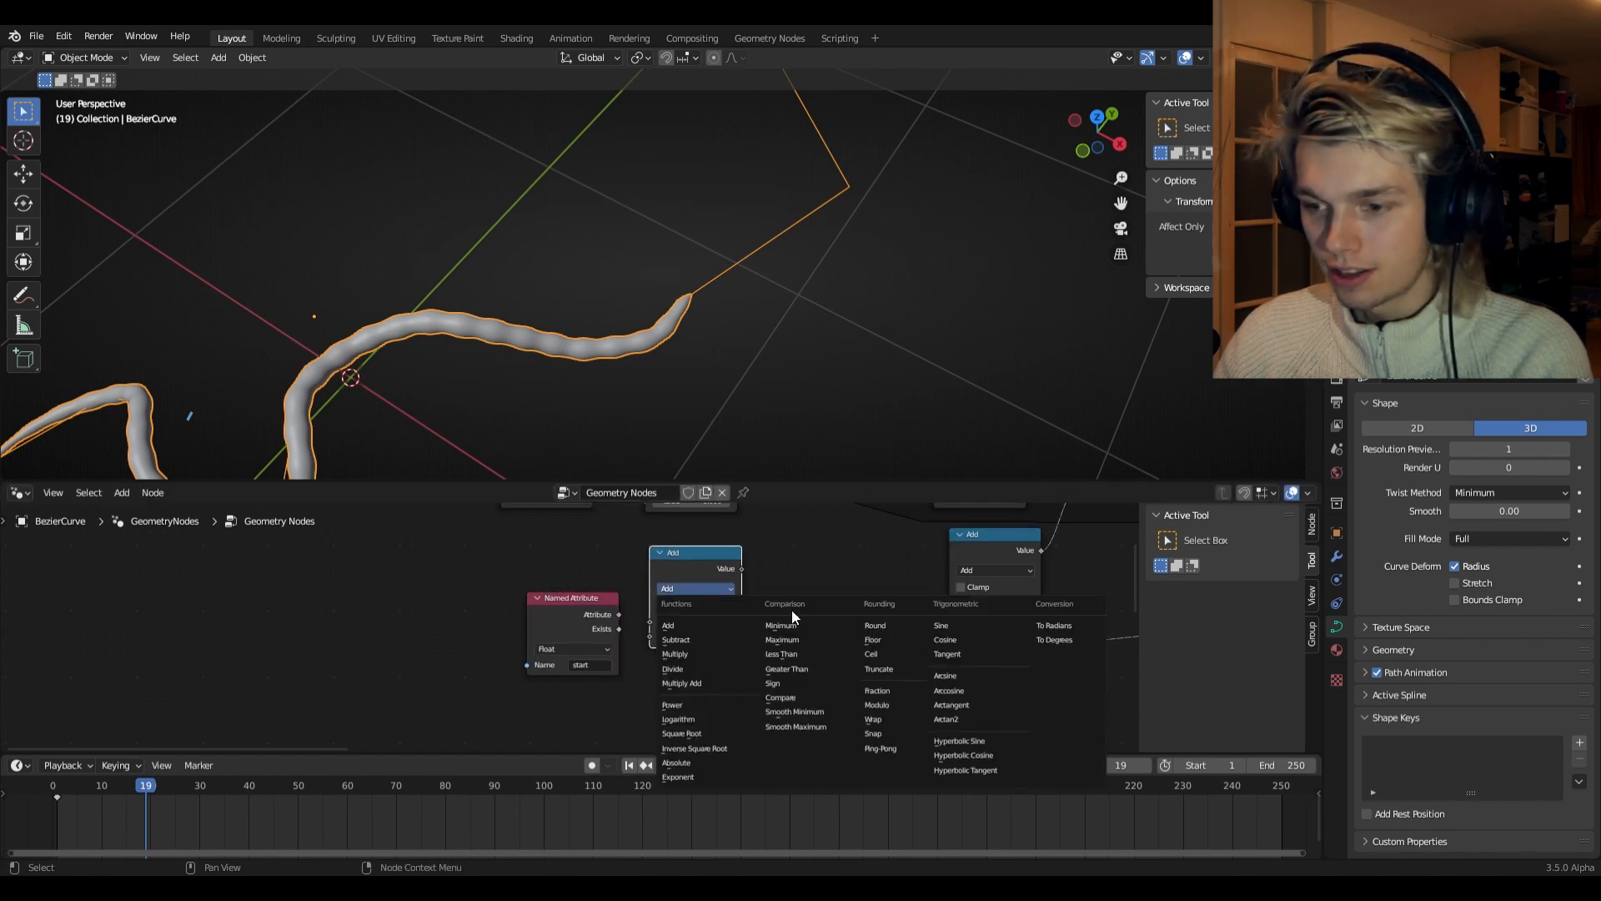
{"action": "left_click", "coordinate": [938, 637]}
- Rename the copied Named Attribute to "sine" and connect its Attribute output to the Sine node's Value, placing the two nodes side by side
{"action": "left_click", "coordinate": [597, 665]}
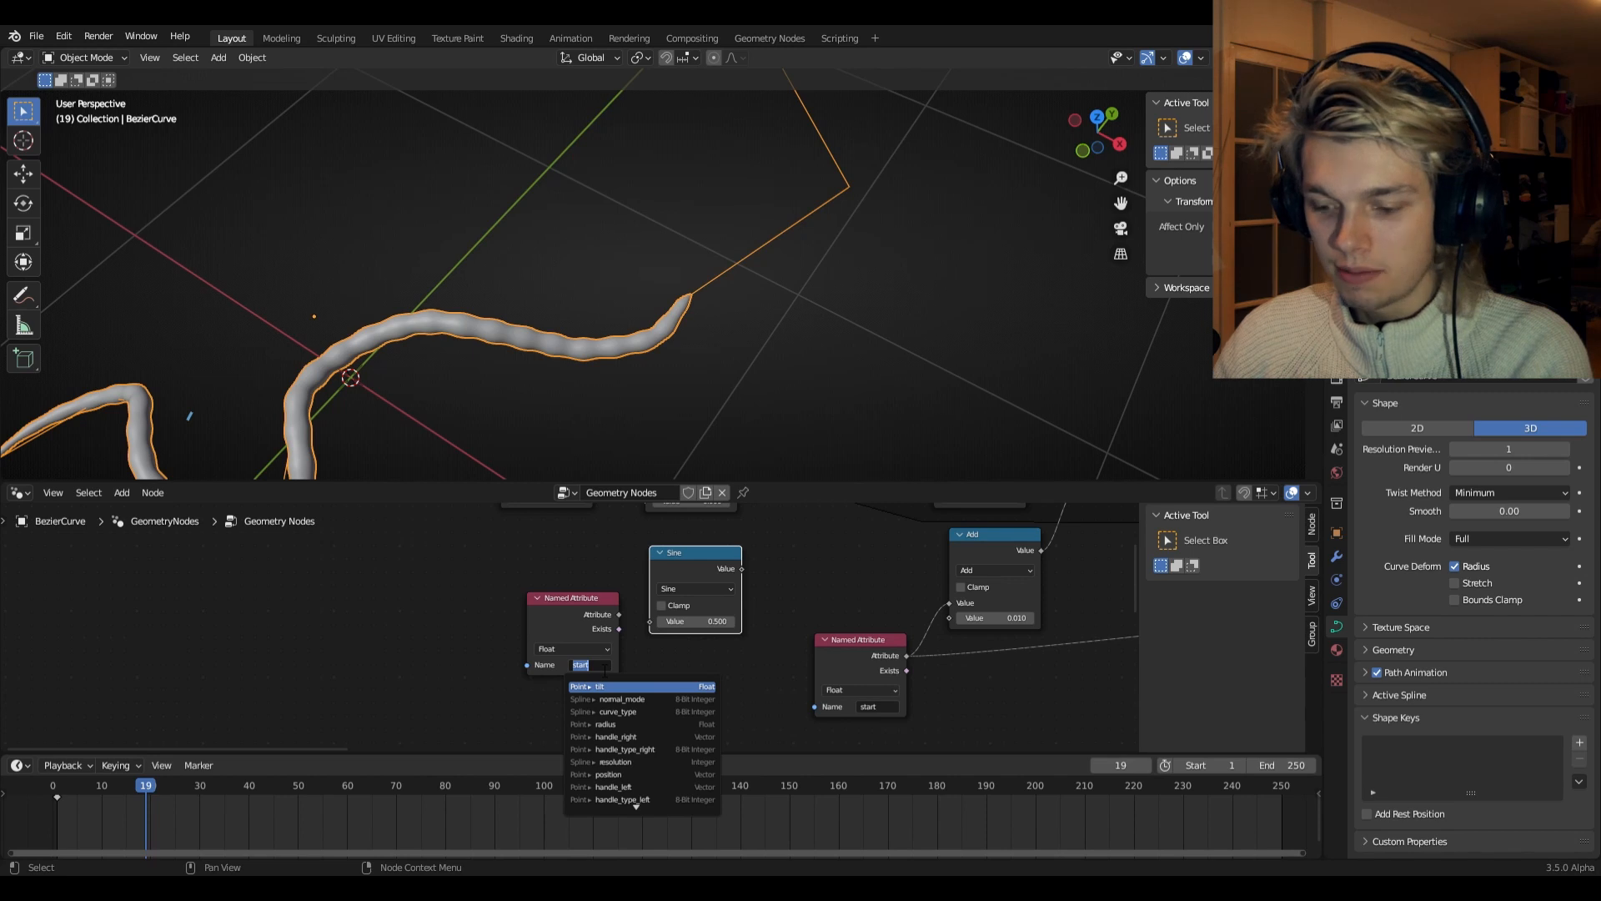
{"action": "type", "text": "sine"}
{"action": "key", "text": "Return"}
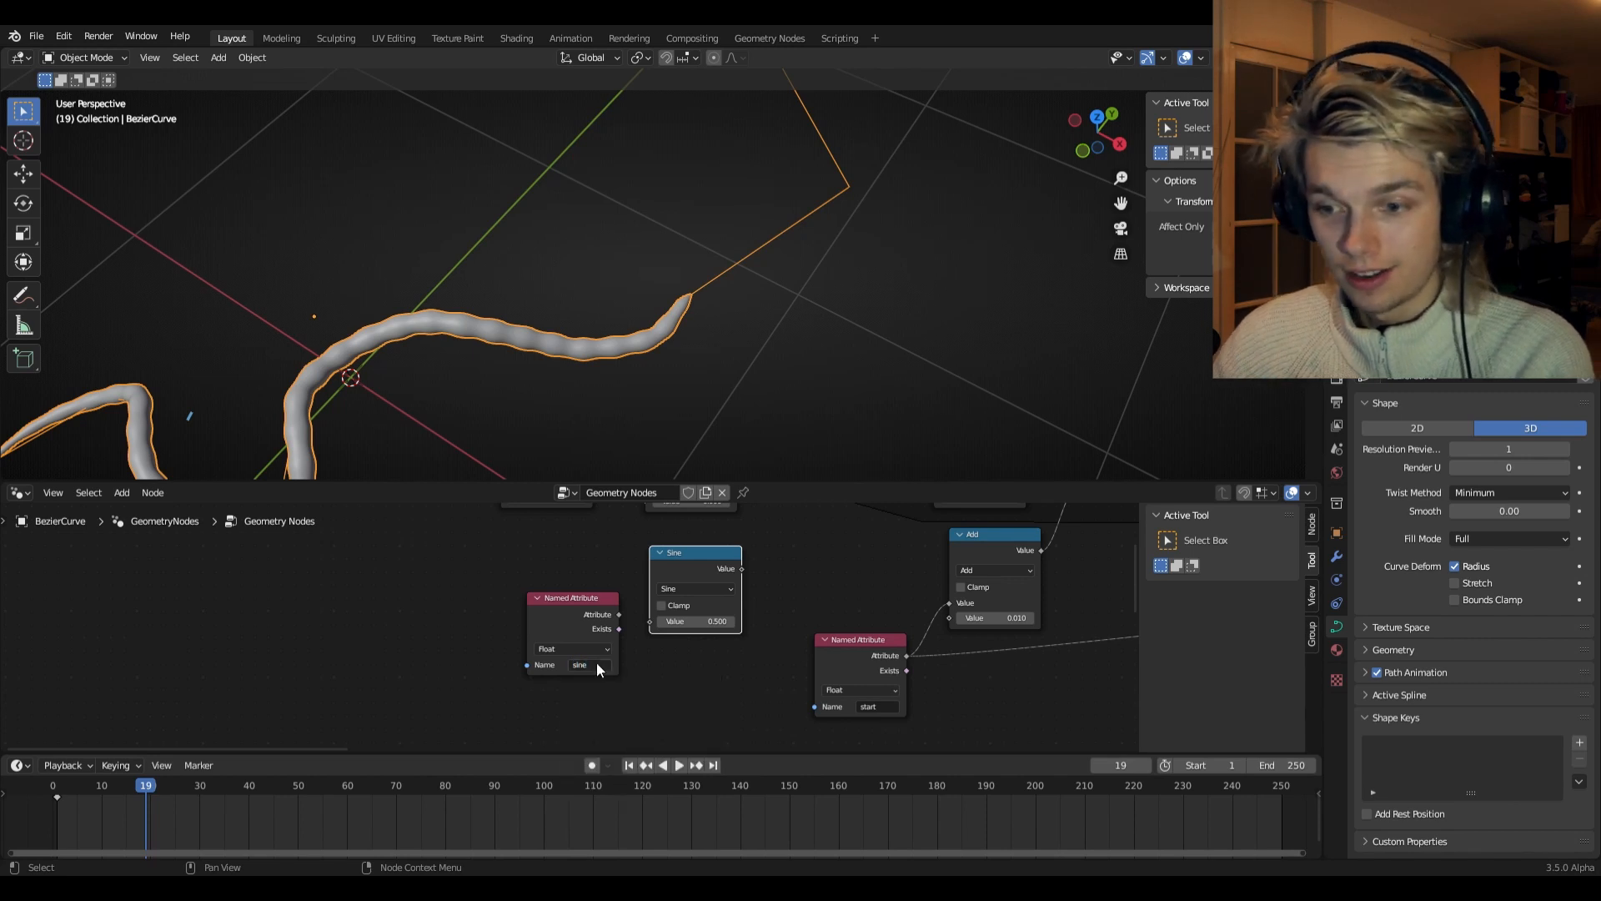
{"action": "left_click_drag", "start_coordinate": [603, 620], "coordinate": [659, 622]}
{"action": "left_click_drag", "start_coordinate": [714, 571], "coordinate": [667, 604]}
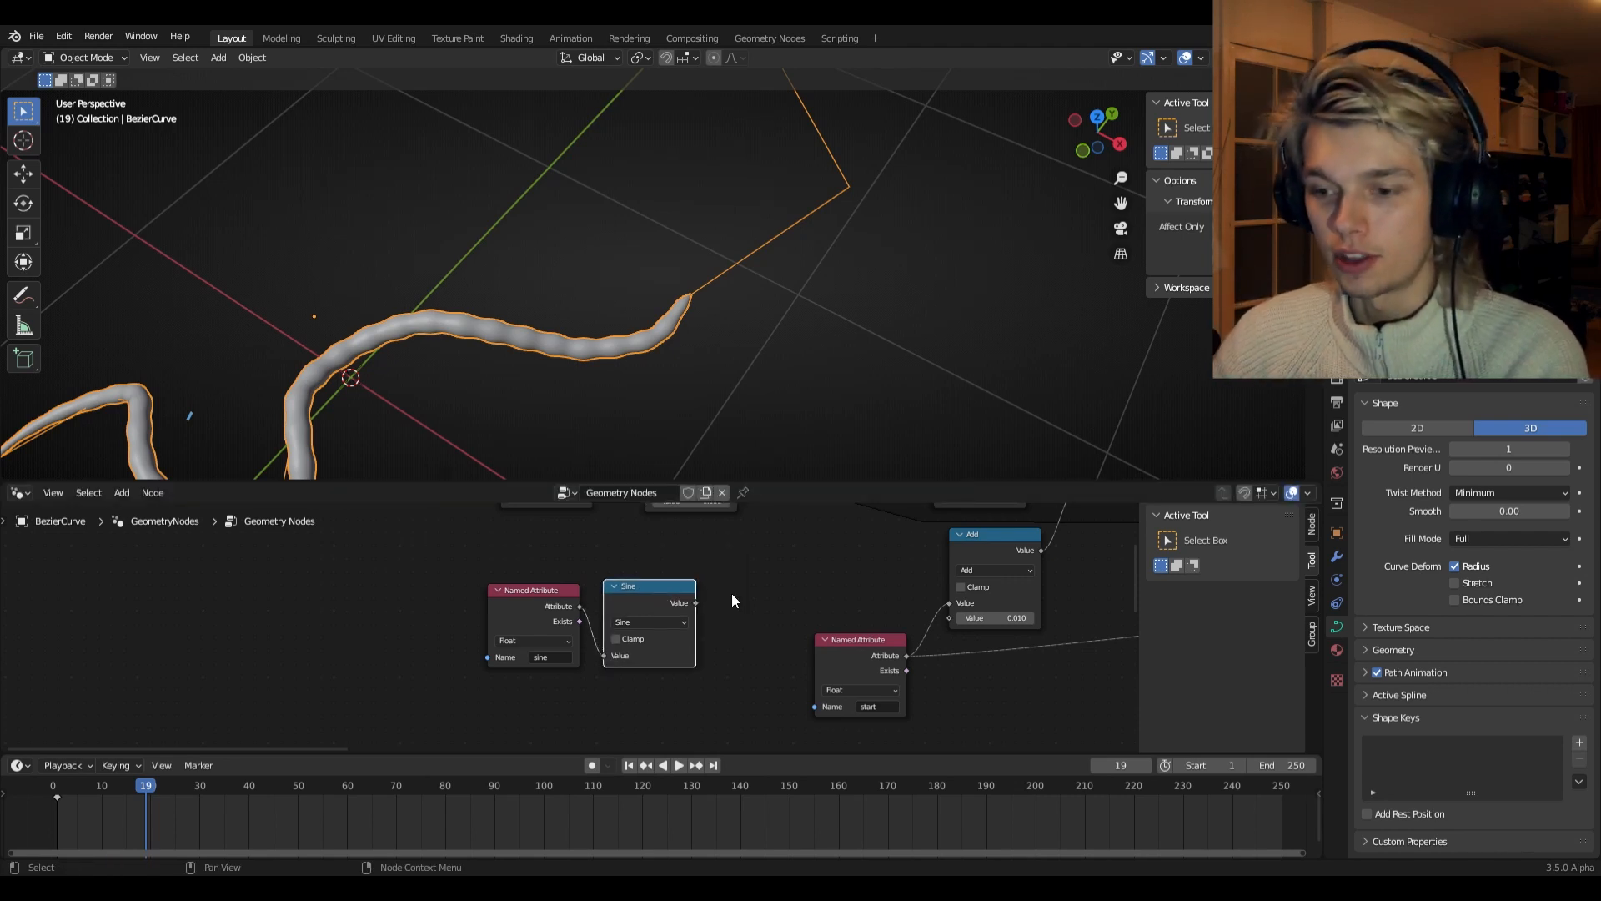
- Add a Map Range node beside the Sine node and set its From Min to -1
{"action": "left_click", "coordinate": [732, 593]}
{"action": "key", "text": "shift+a"}
{"action": "type", "text": "map"}
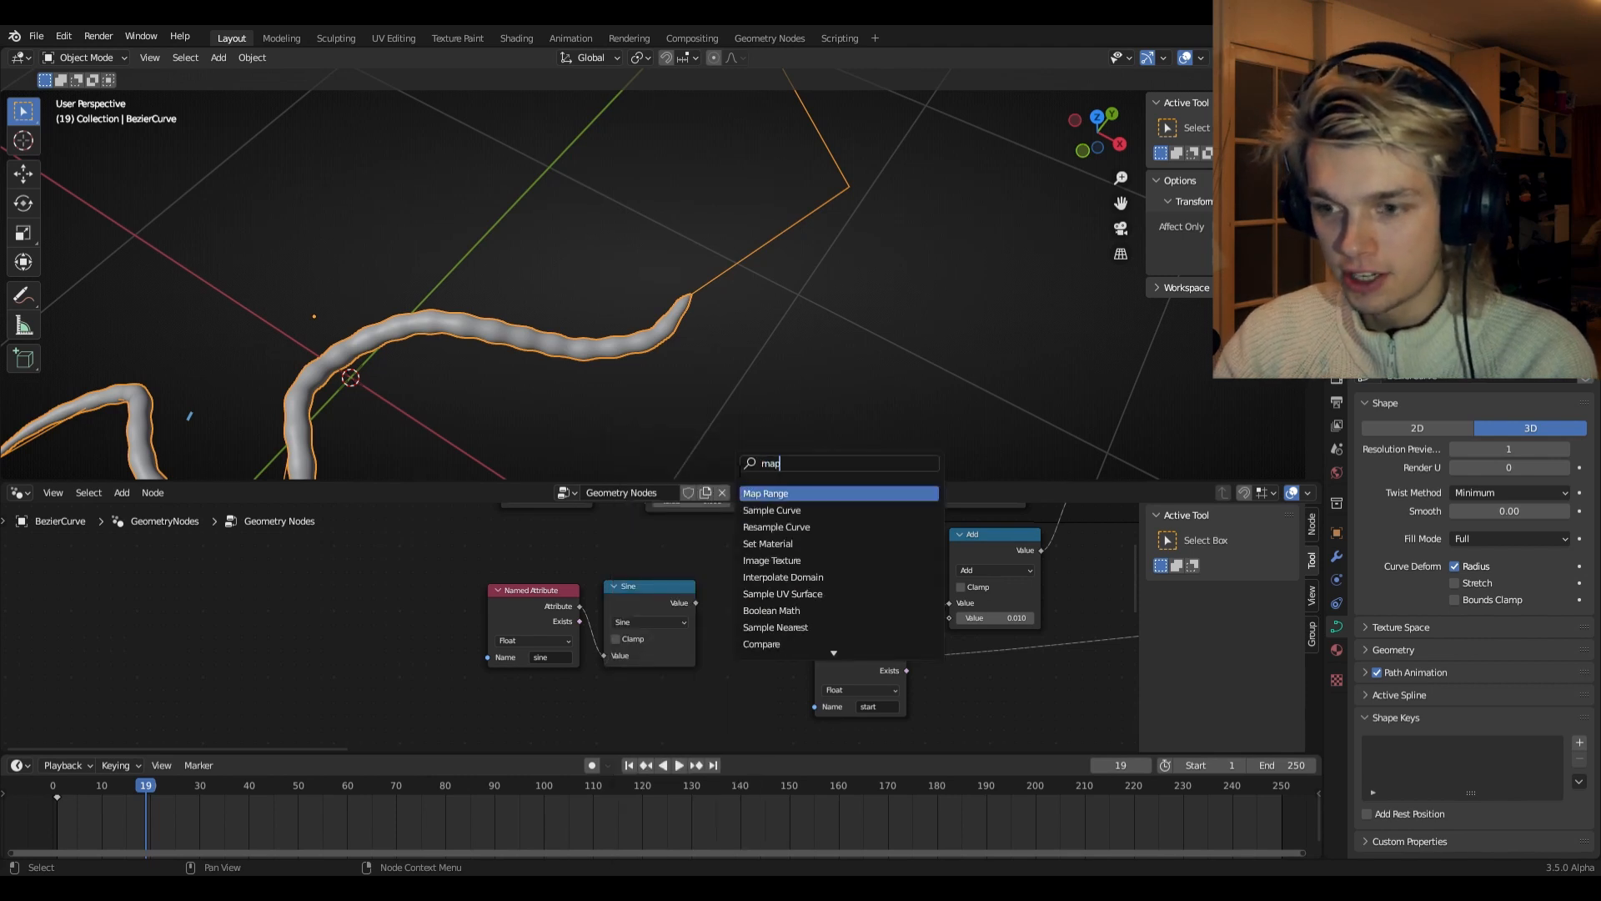
{"action": "left_click", "coordinate": [764, 495]}
{"action": "left_click", "coordinate": [746, 571]}
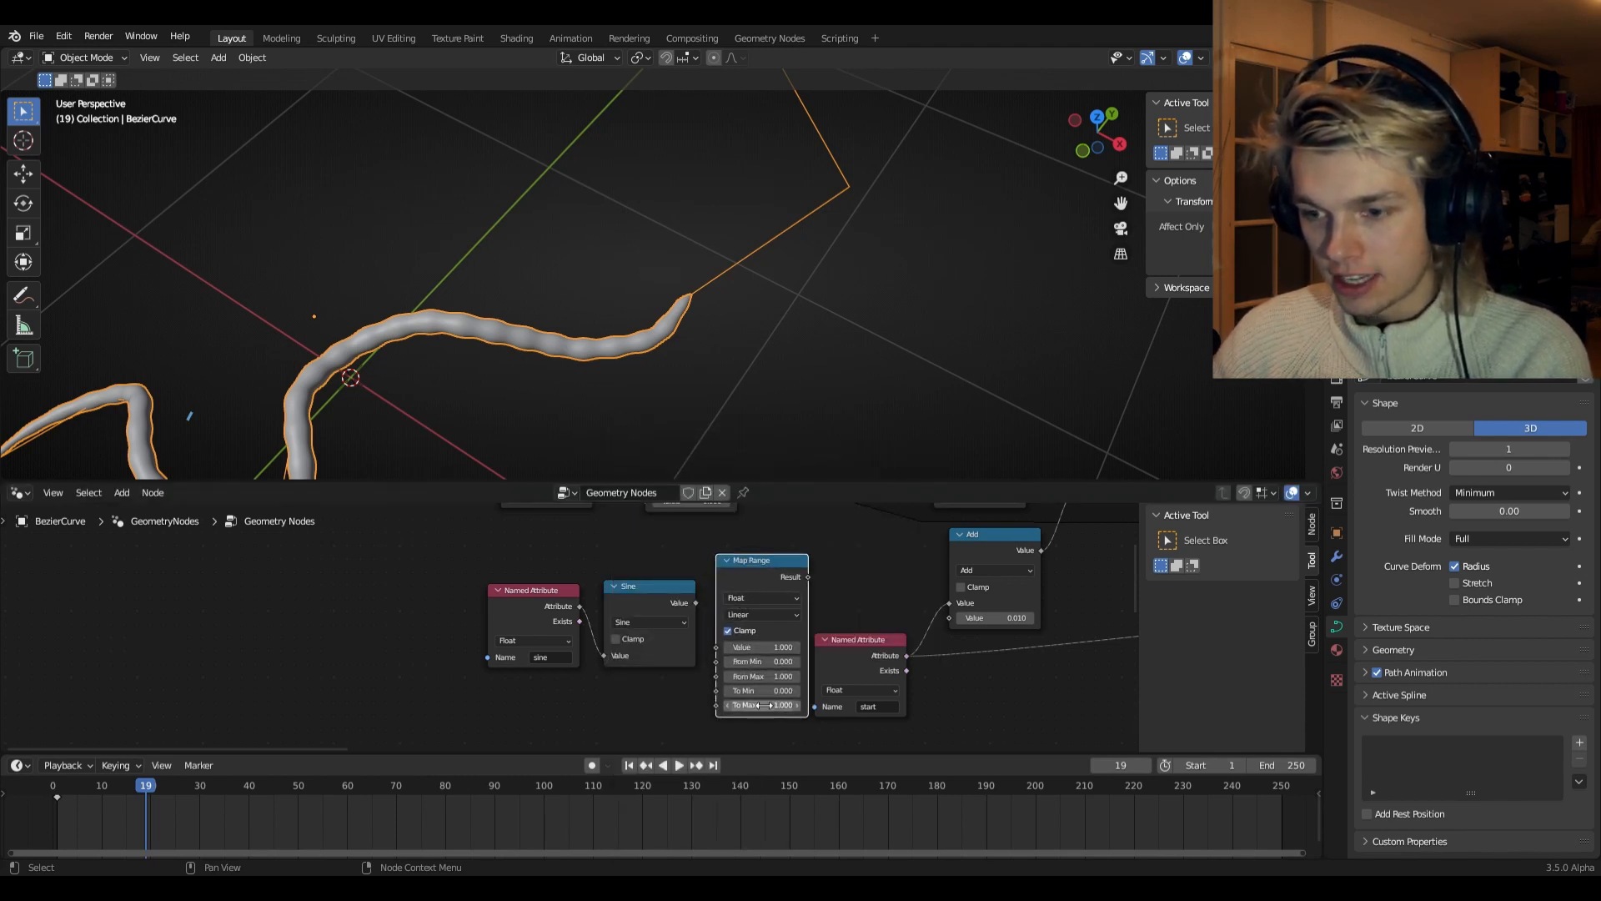
{"action": "left_click", "coordinate": [763, 661]}
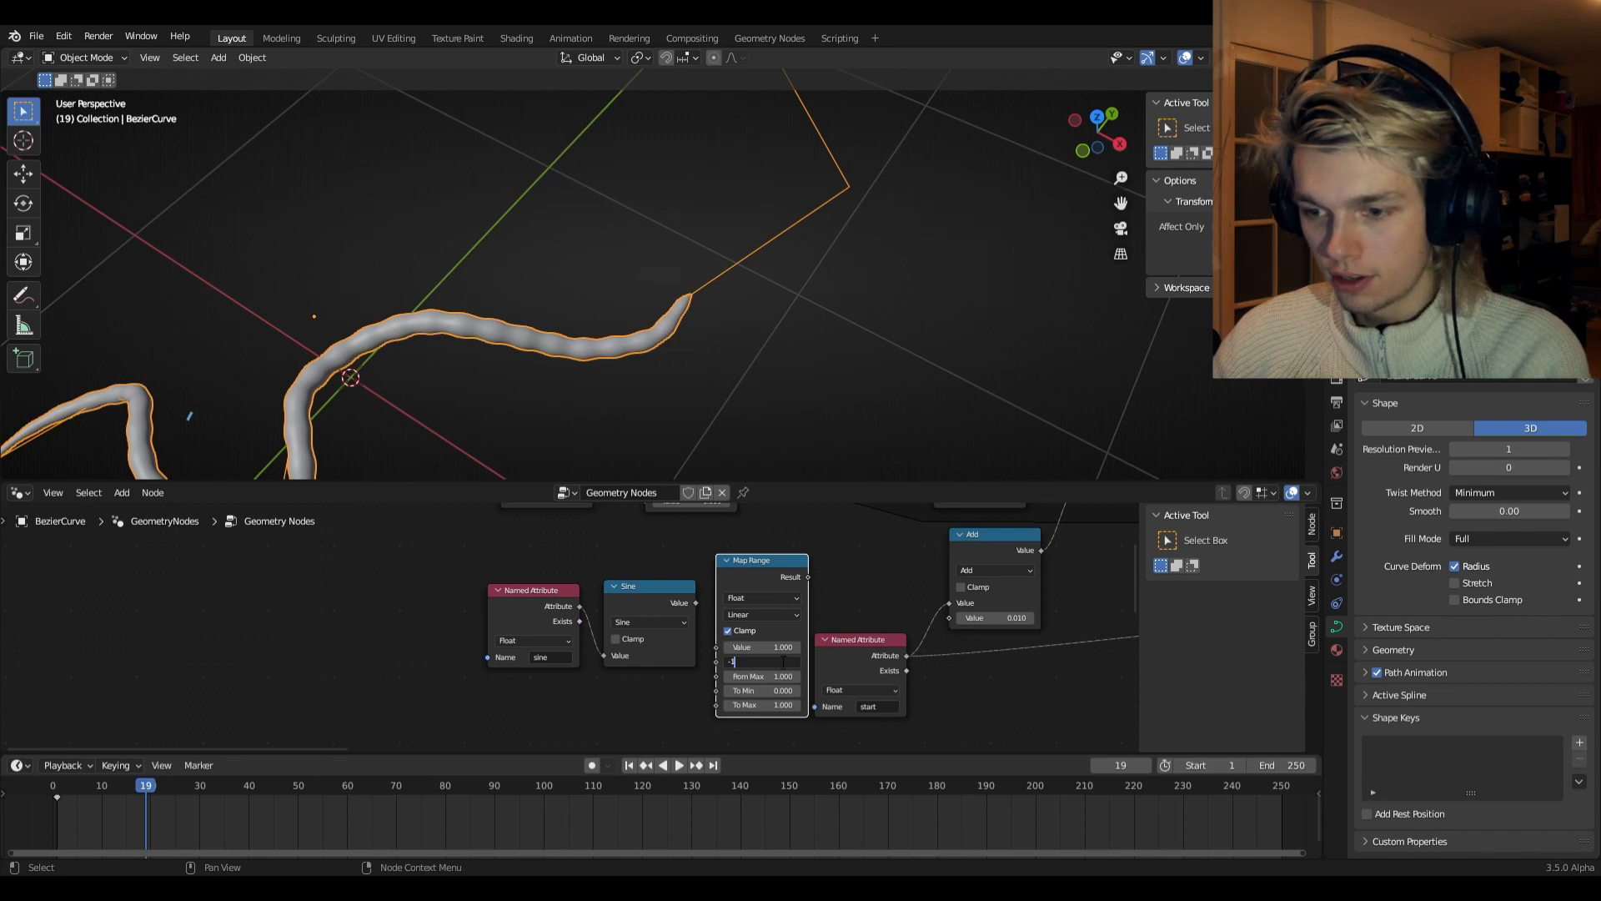
{"action": "key", "text": "Return"}
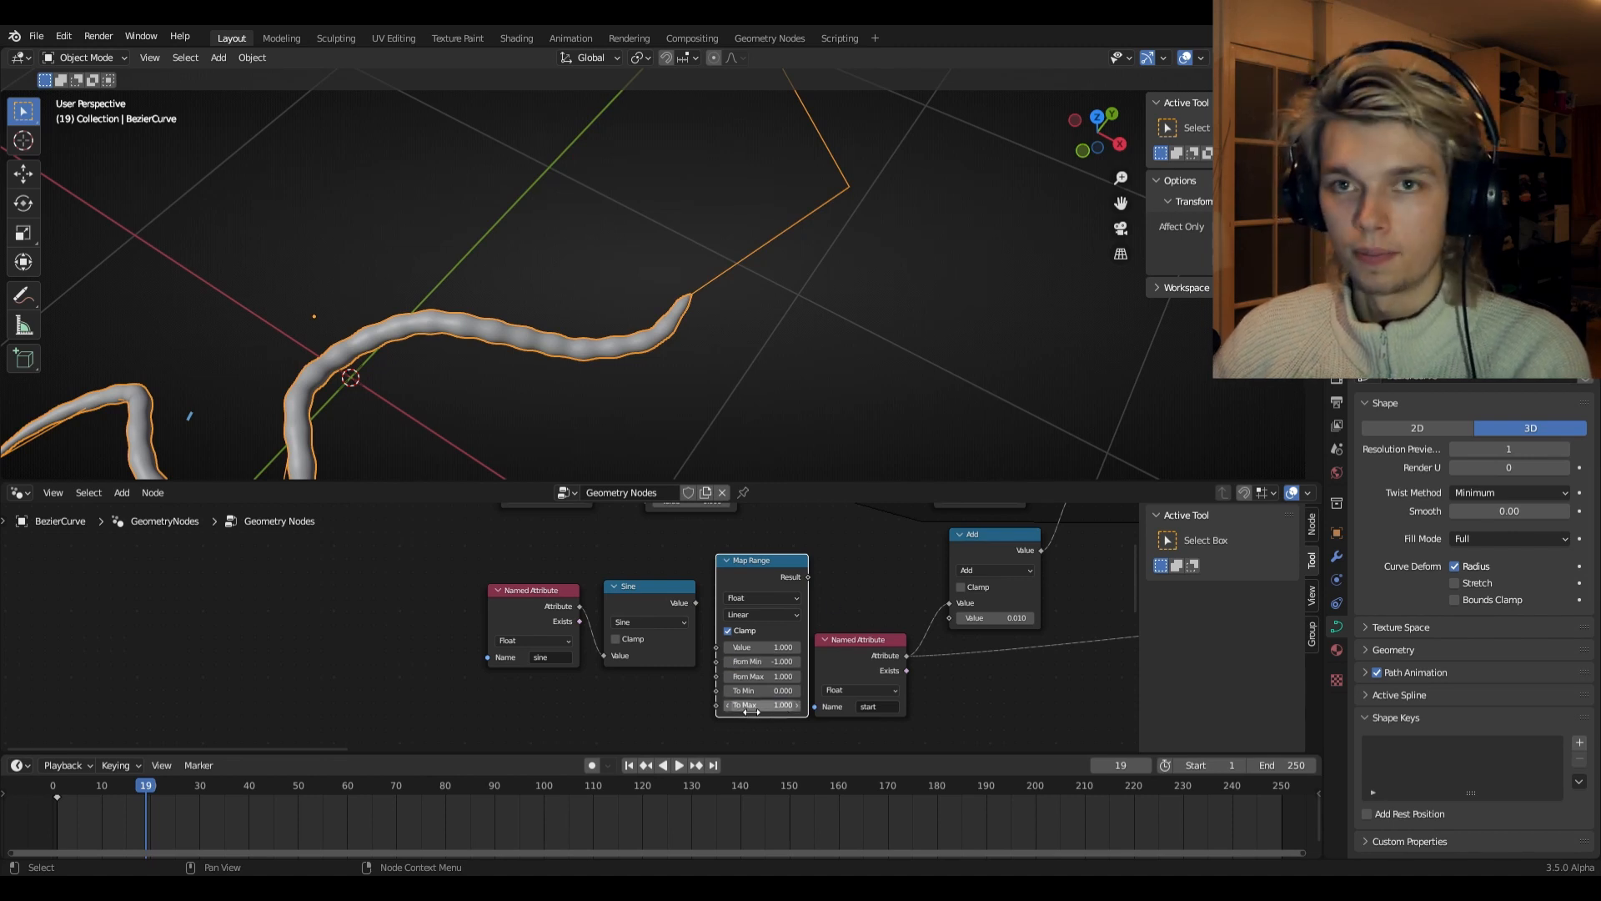
- Connect the Sine output to the Map Range Value and move the three-node chain farther away from the "start" Named Attribute node
{"action": "left_click_drag", "start_coordinate": [695, 602], "coordinate": [717, 648]}
{"action": "left_click_drag", "start_coordinate": [515, 526], "coordinate": [765, 670]}
{"action": "left_click_drag", "start_coordinate": [775, 583], "coordinate": [507, 595]}
- Duplicate the Sine node after Map Range as a Multiply node with a value of 0.03, and connect the Map Range Result to it
{"action": "middle_click_drag", "start_coordinate": [654, 600], "coordinate": [758, 576]}
{"action": "left_click", "coordinate": [504, 588]}
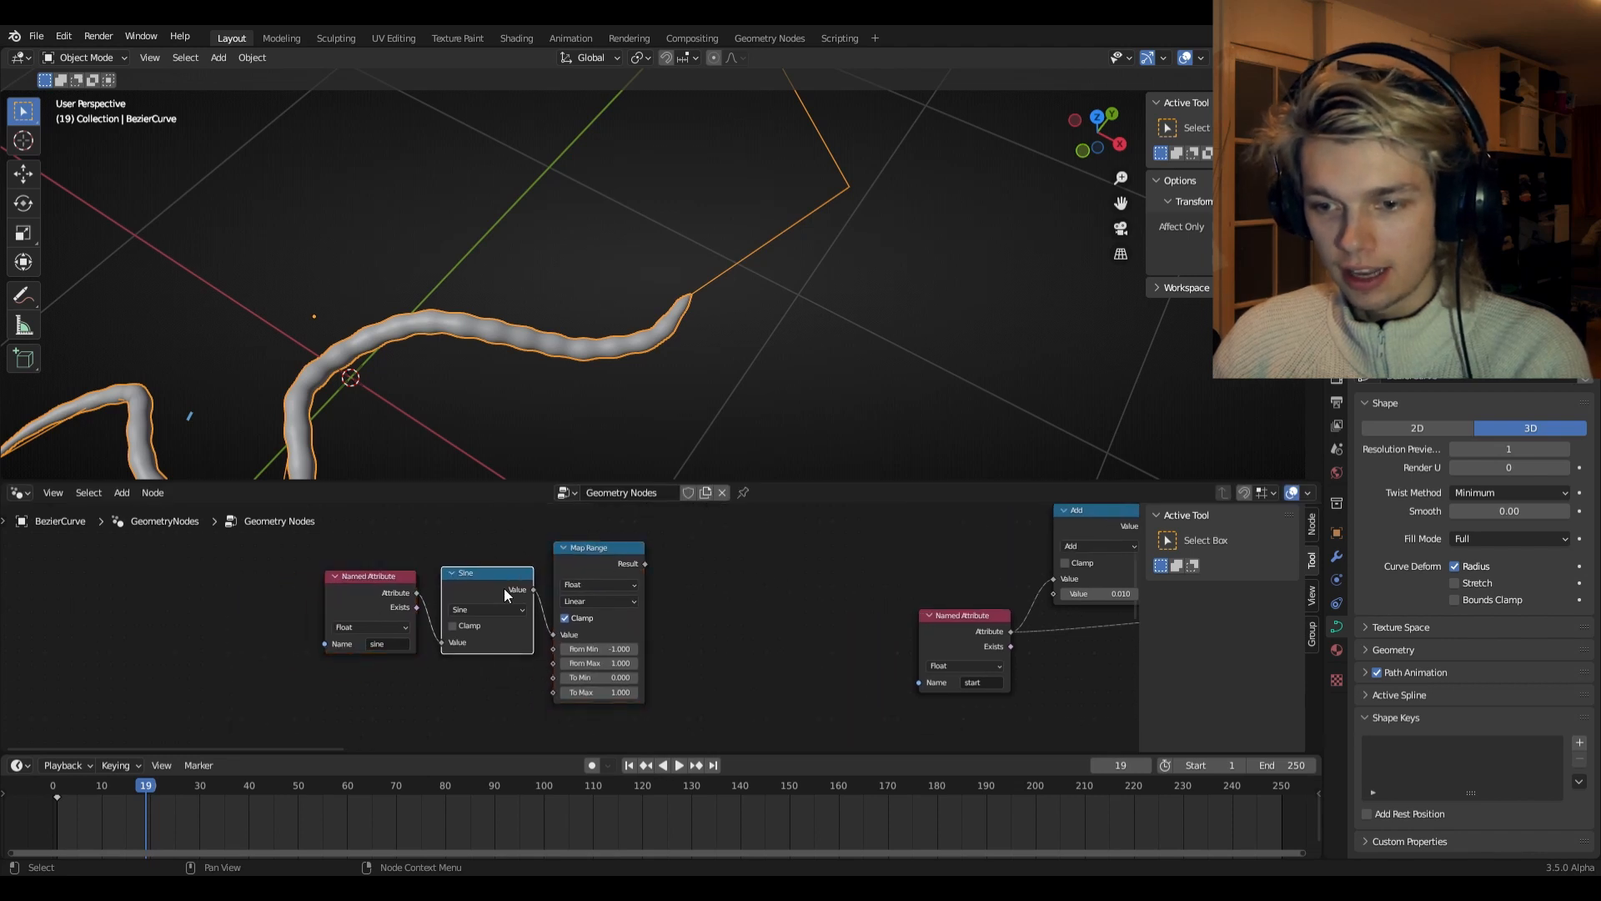
{"action": "key", "text": "shift+d"}
{"action": "left_click", "coordinate": [744, 584]}
{"action": "left_click", "coordinate": [748, 611]}
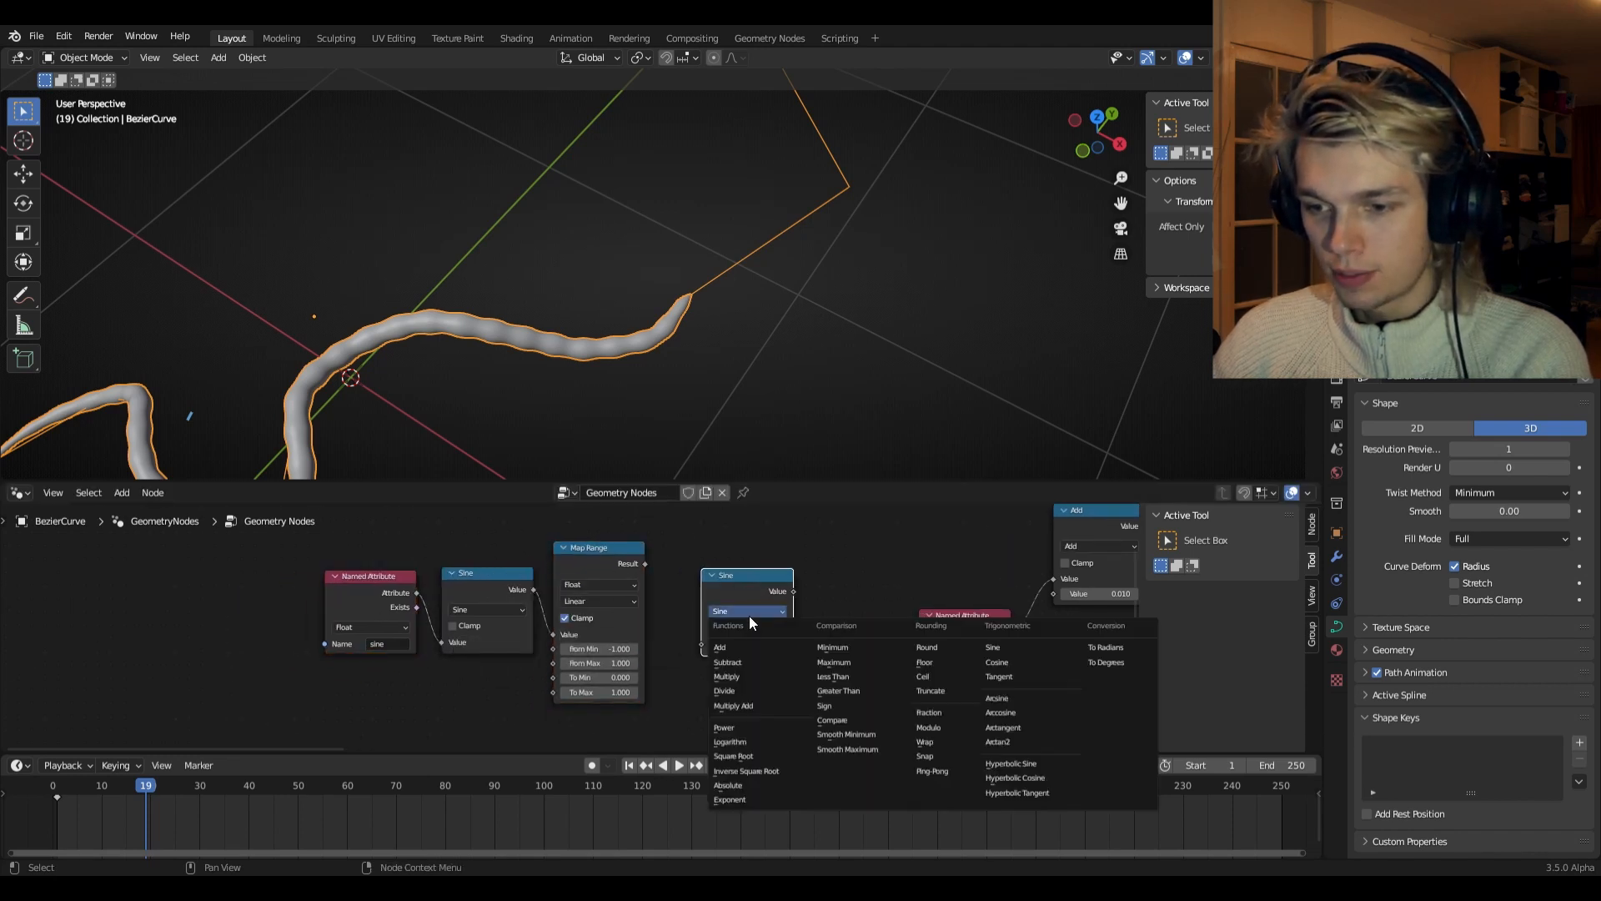
{"action": "left_click", "coordinate": [743, 677]}
{"action": "left_click", "coordinate": [752, 660]}
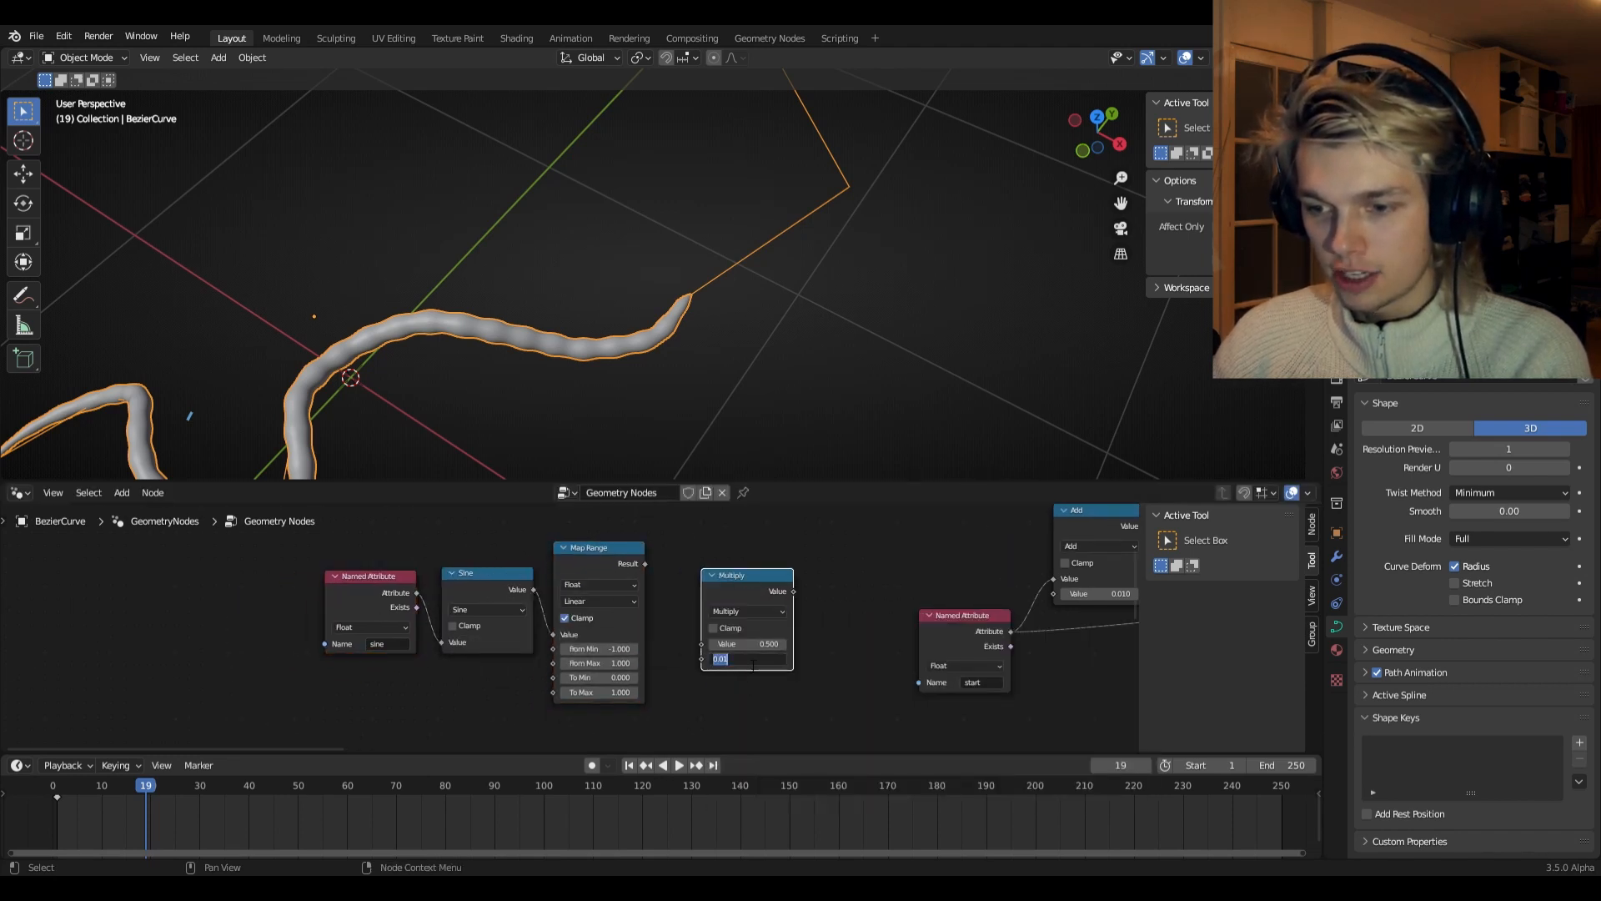
{"action": "key", "text": "BackSpace"}
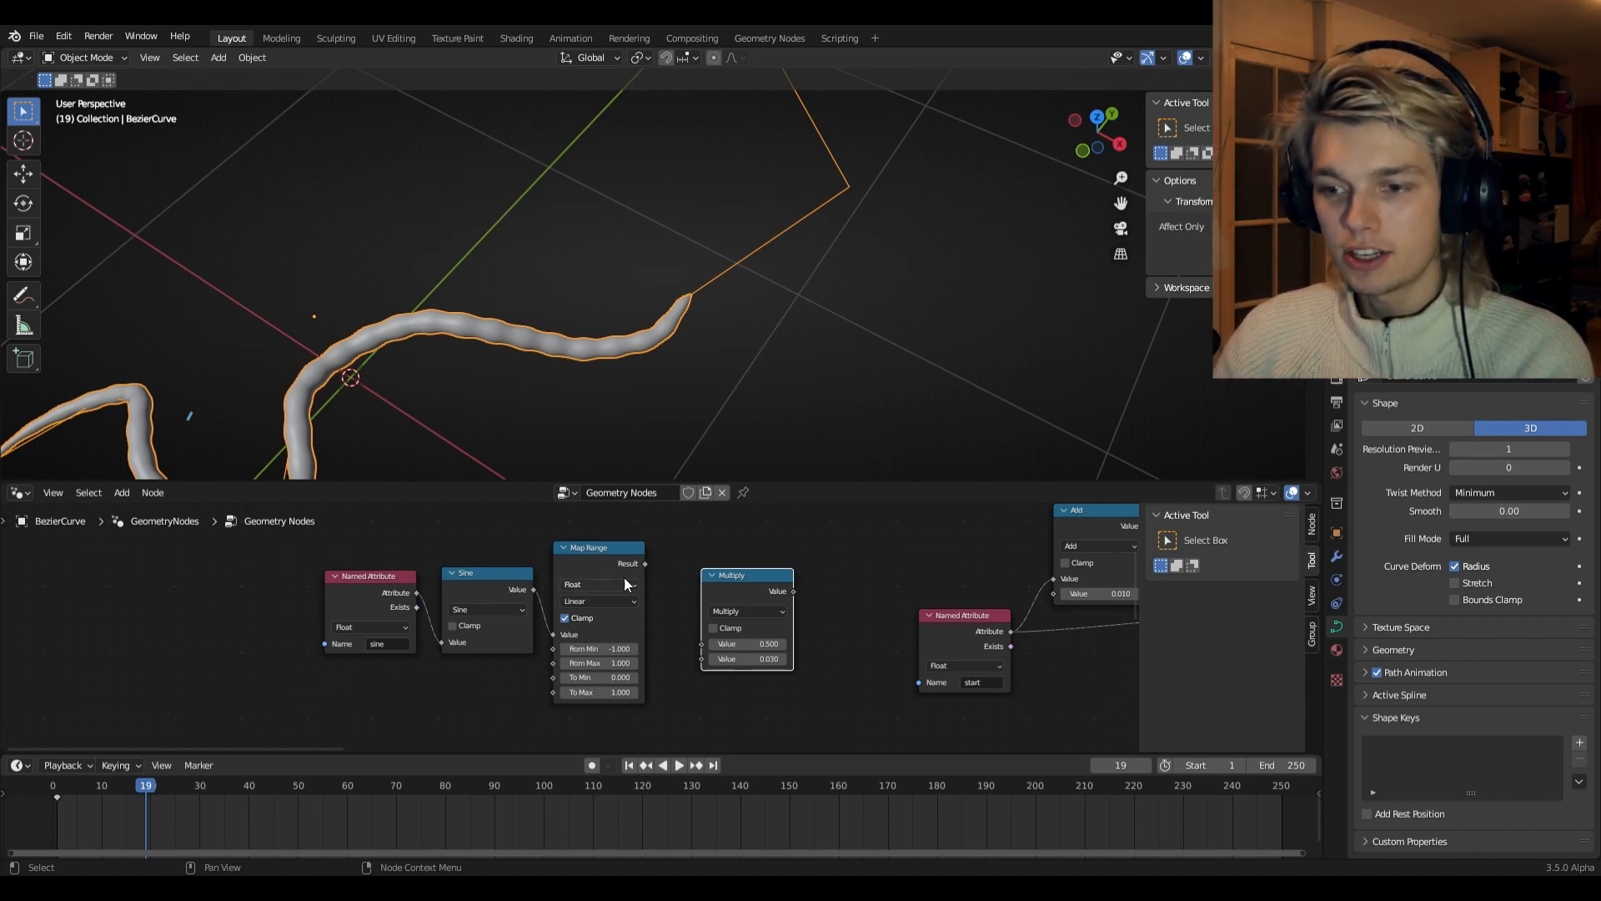
{"action": "left_click_drag", "start_coordinate": [645, 564], "coordinate": [702, 643]}
{"action": "left_click_drag", "start_coordinate": [732, 587], "coordinate": [827, 587]}
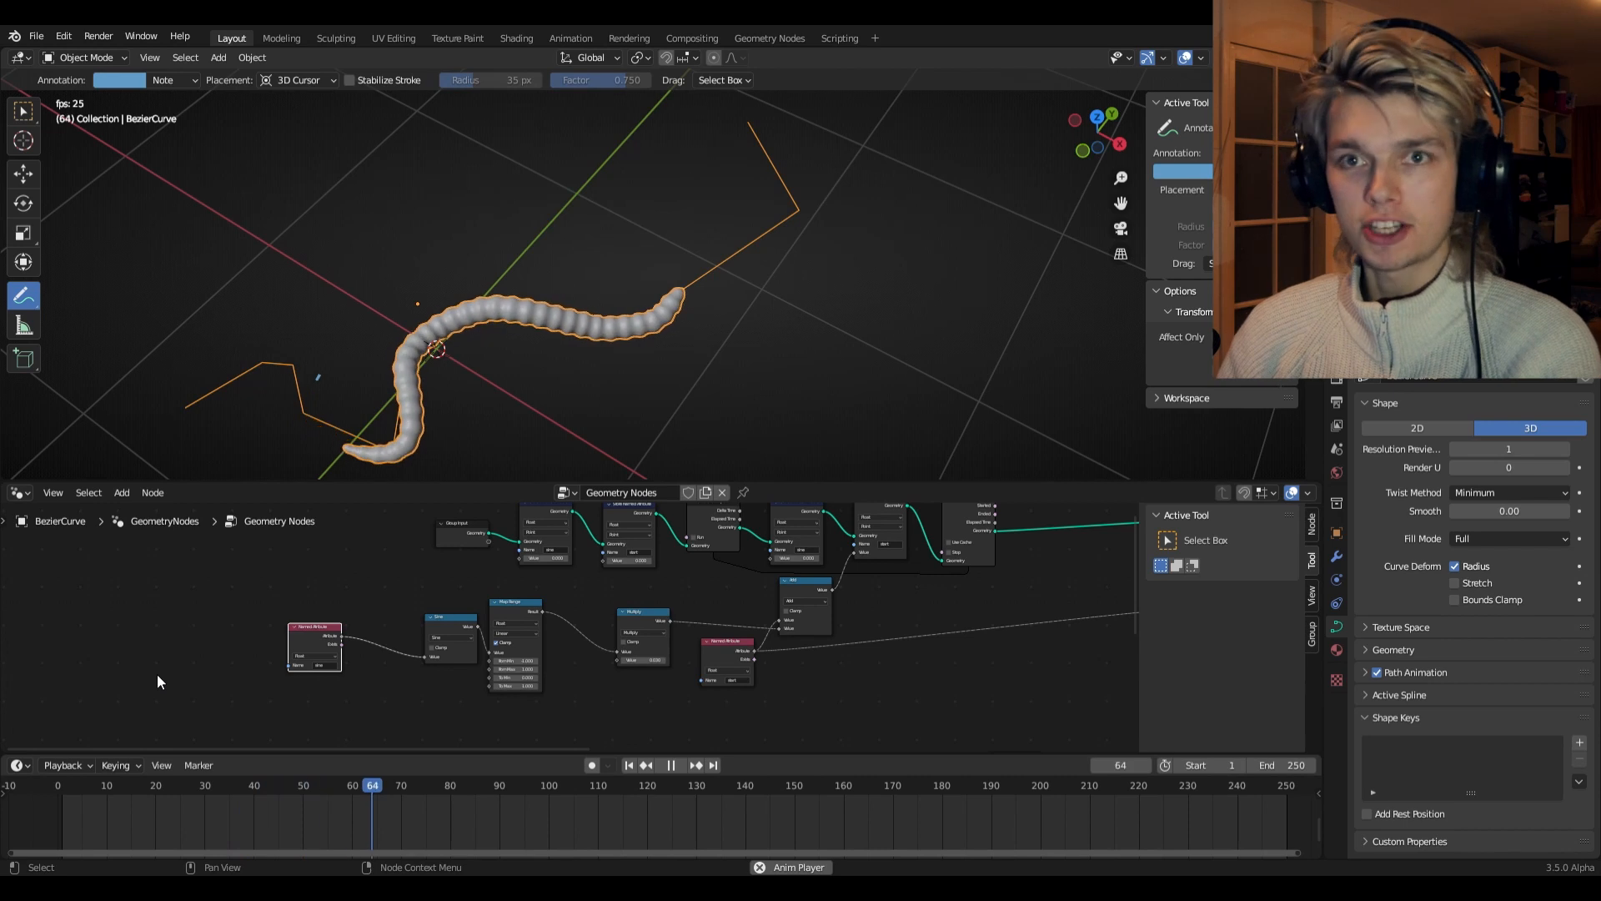
- Stop playback and insert a copy of the Sine node before the original, set to Add with a value of 0.06
{"action": "key", "text": "Escape"}
{"action": "scroll", "coordinate": [478, 660], "scroll_direction": "up", "scroll_amount": 3}
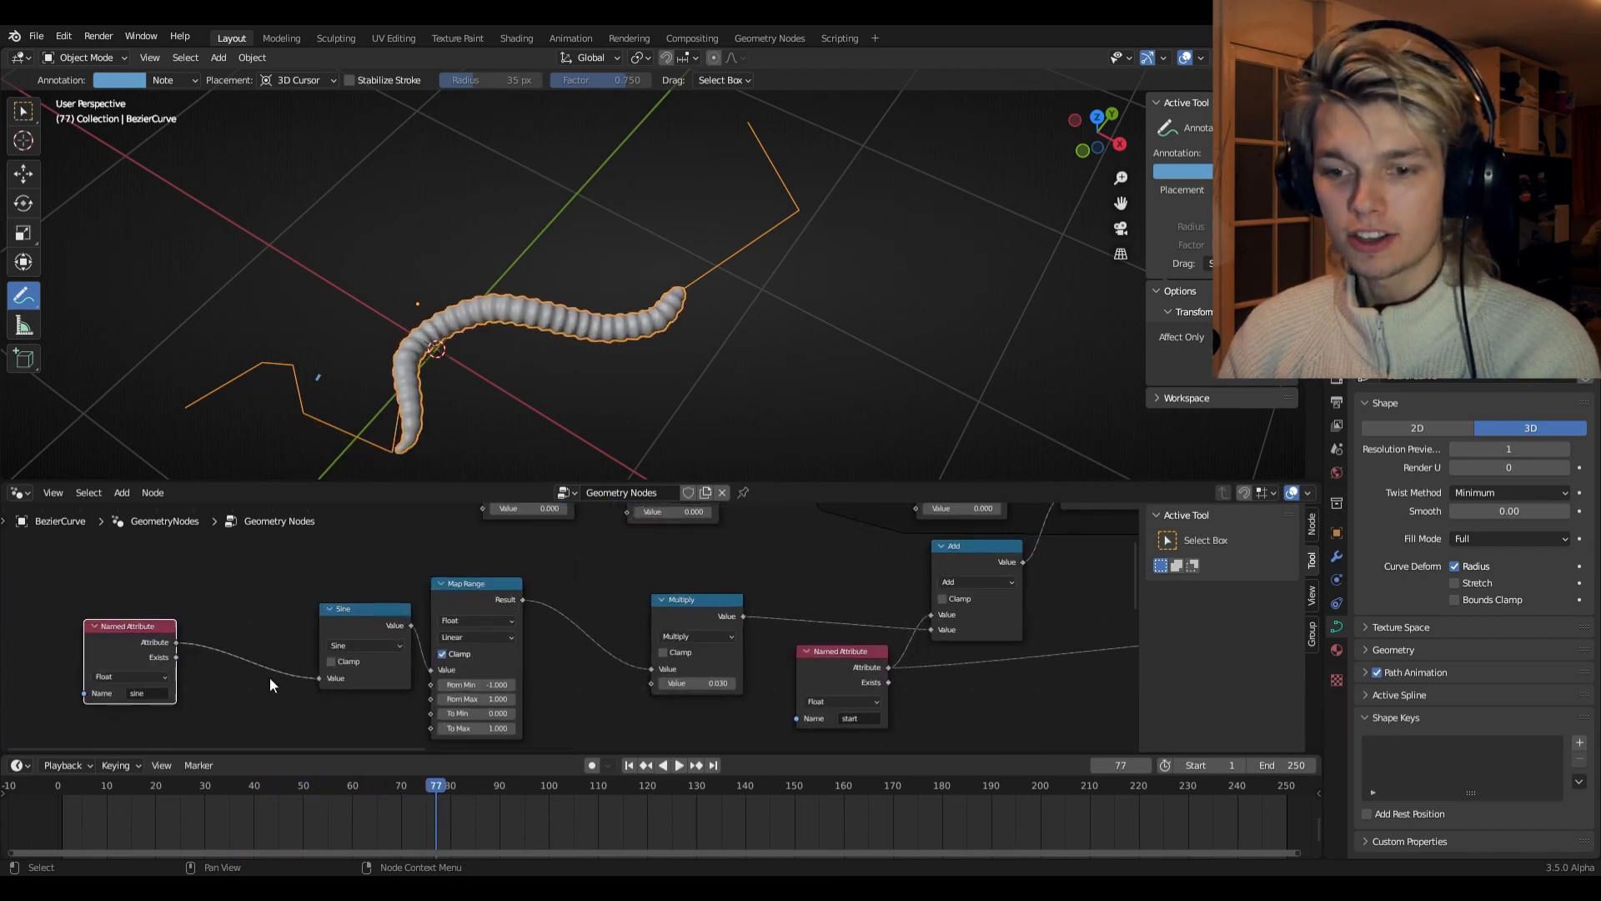
{"action": "middle_click_drag", "start_coordinate": [269, 684], "coordinate": [472, 672]}
{"action": "scroll", "coordinate": [474, 634], "scroll_direction": "up", "scroll_amount": 2}
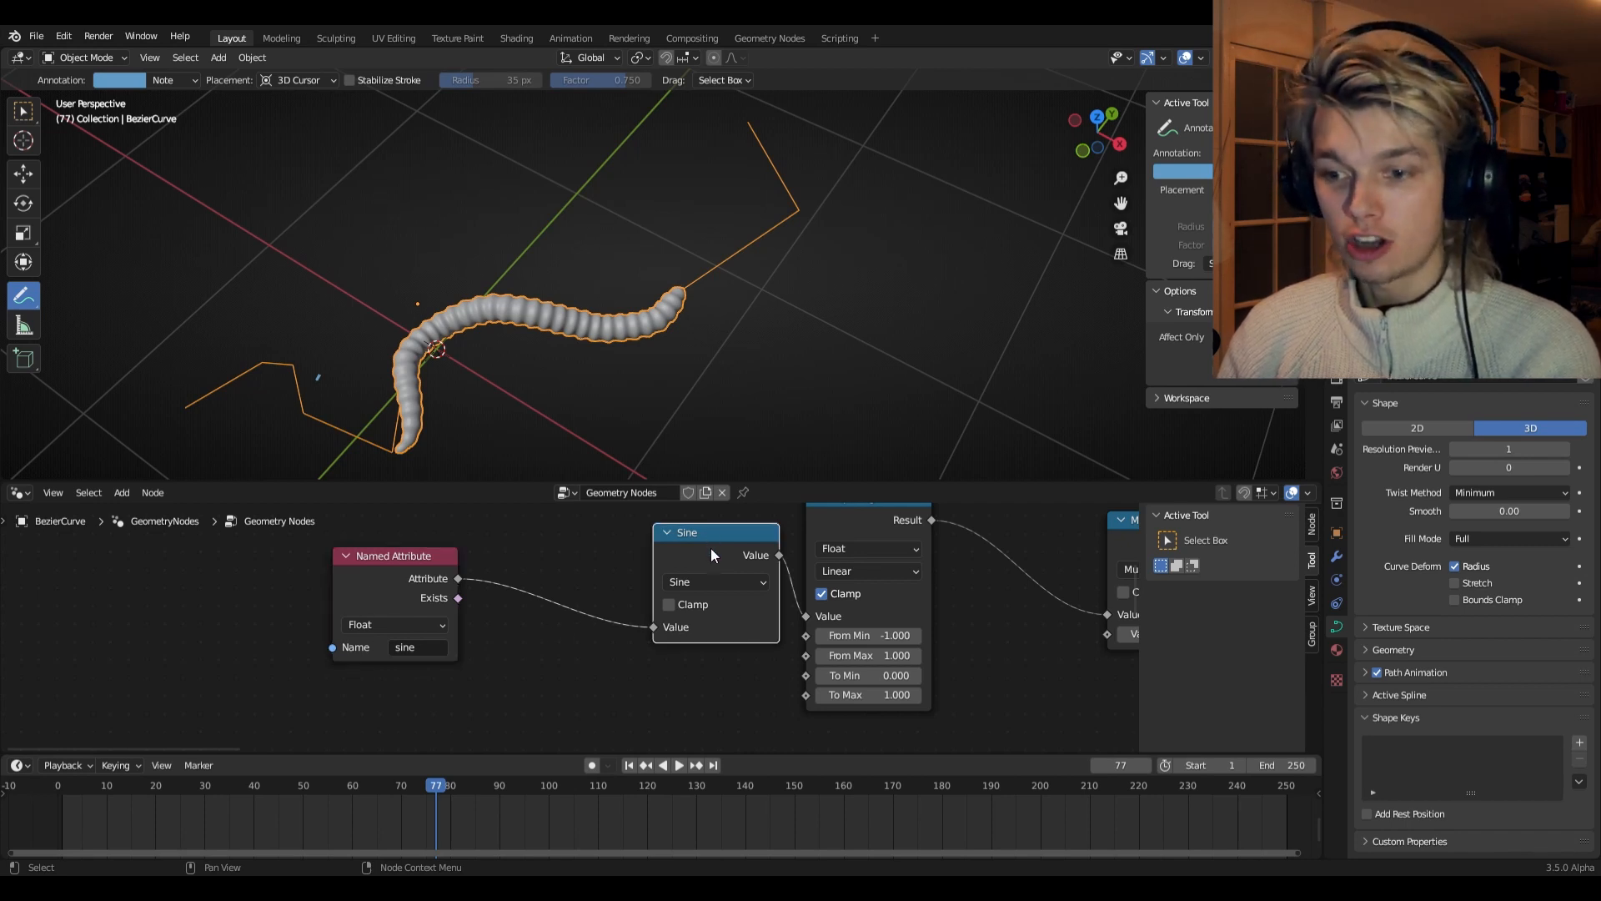
{"action": "key", "text": "shift+d"}
{"action": "left_click", "coordinate": [586, 553]}
{"action": "left_click", "coordinate": [574, 588]}
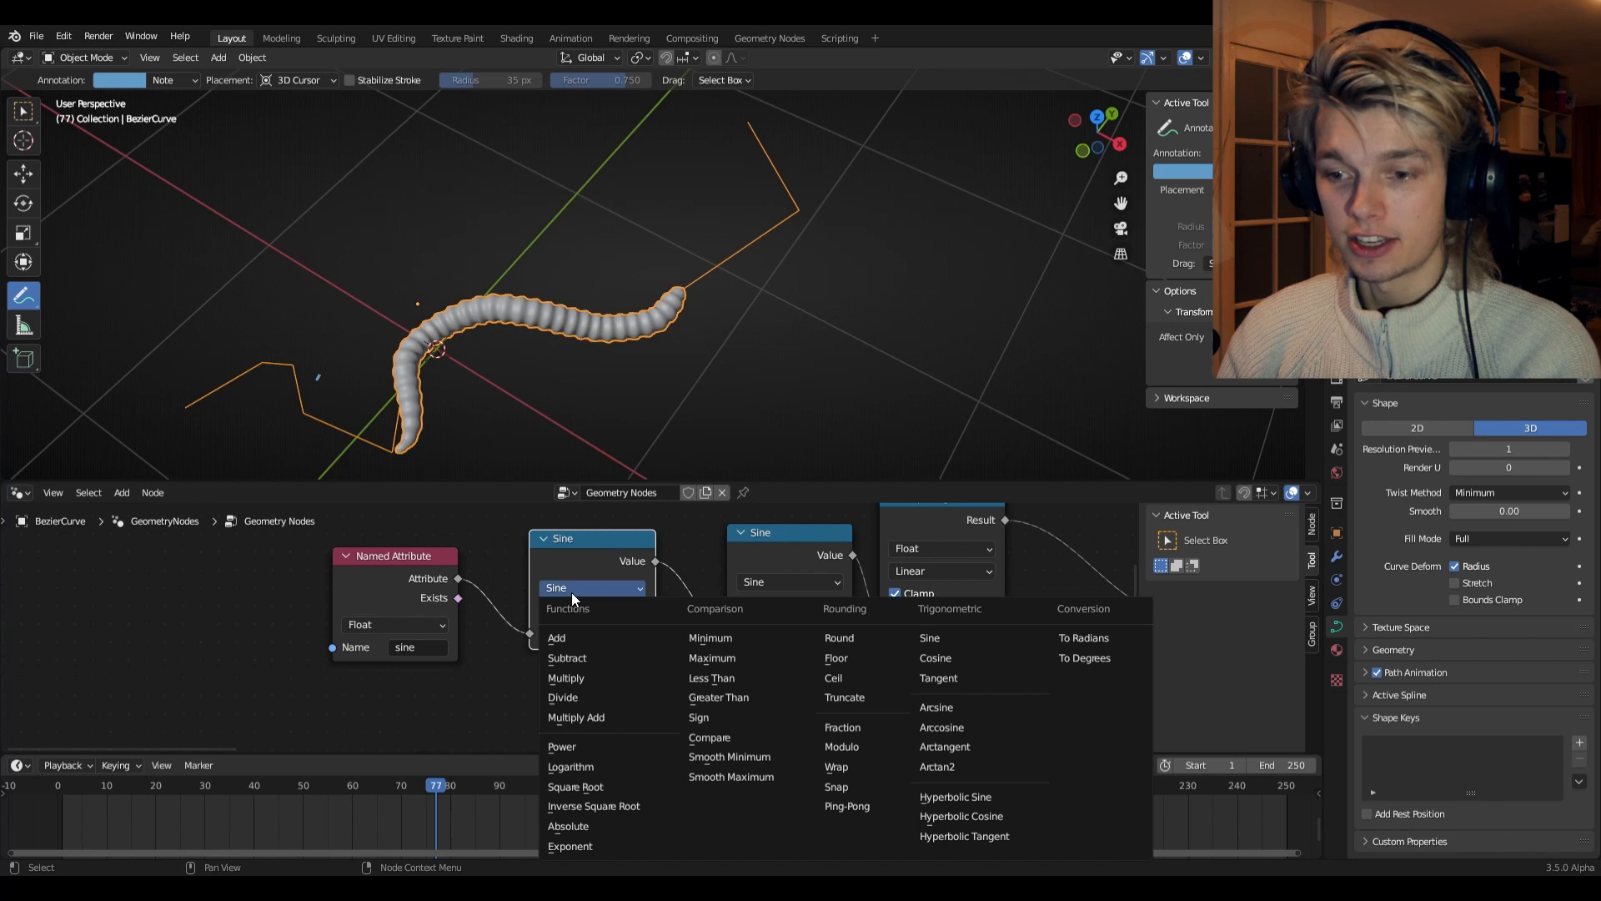
{"action": "left_click", "coordinate": [571, 643]}
{"action": "left_click", "coordinate": [596, 659]}
{"action": "key", "text": "BackSpace"}
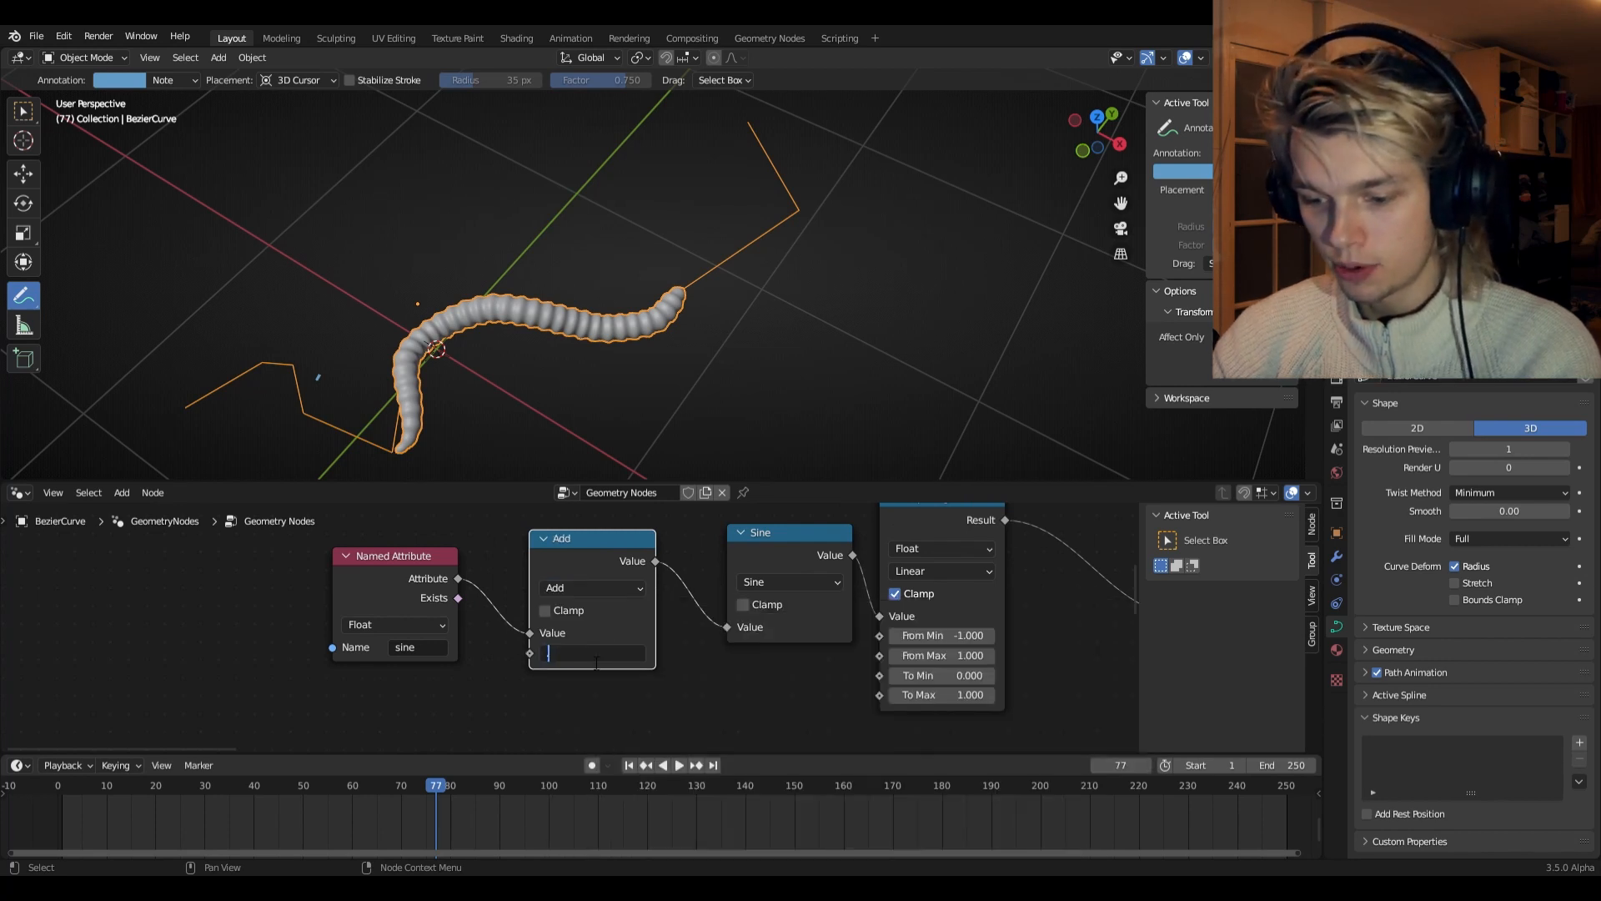
{"action": "key", "text": "Return"}
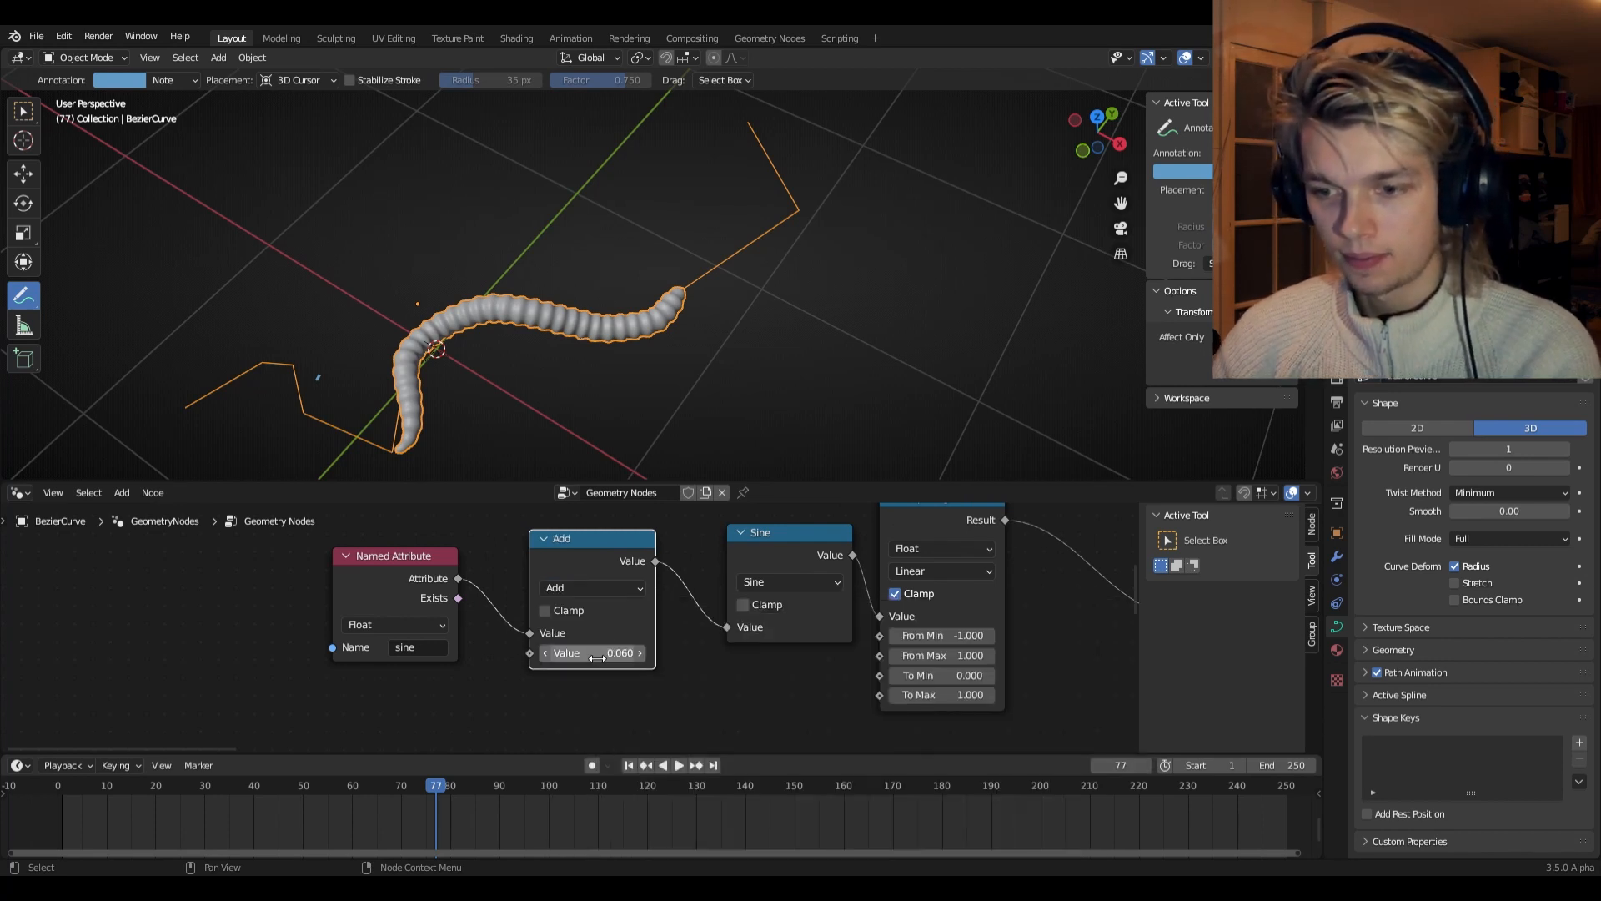
- Sketch three annotation graphs in the viewport: a nearly flat line over axis T, a rising straight line, and a sine wave
{"action": "mouse_move", "coordinate": [203, 155]}
{"action": "left_mouse_down"}
{"action": "mouse_move", "coordinate": [188, 275]}
{"action": "mouse_move", "coordinate": [408, 268]}
{"action": "left_mouse_up"}
{"action": "left_click_drag", "start_coordinate": [214, 322], "coordinate": [215, 297]}
{"action": "left_click_drag", "start_coordinate": [206, 297], "coordinate": [235, 299]}
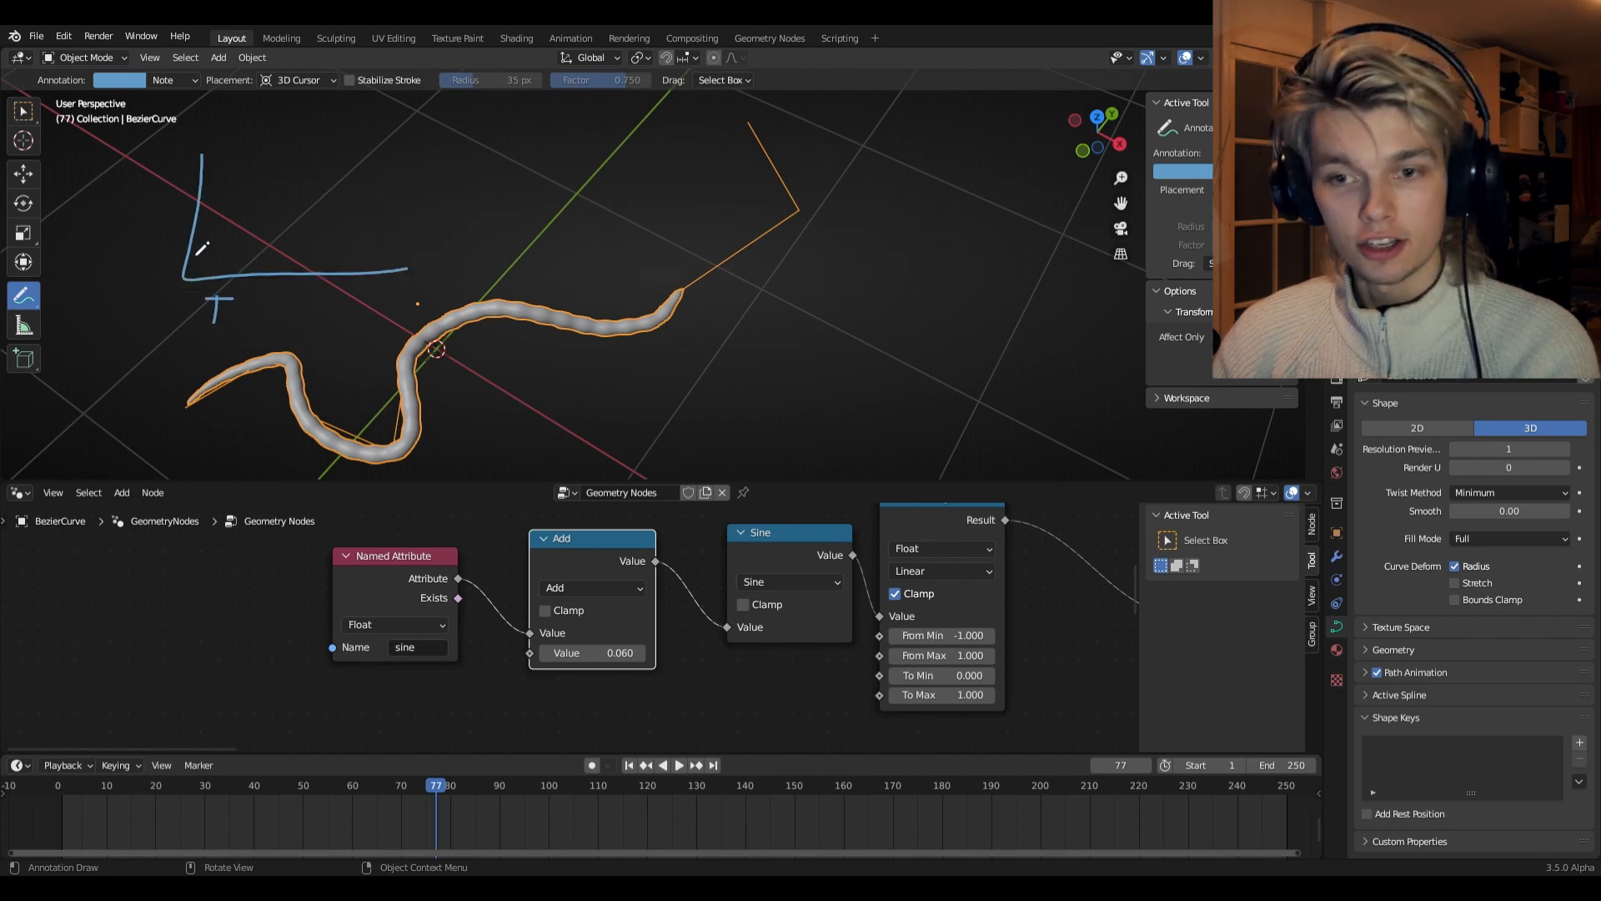
{"action": "left_click_drag", "start_coordinate": [196, 247], "coordinate": [353, 228]}
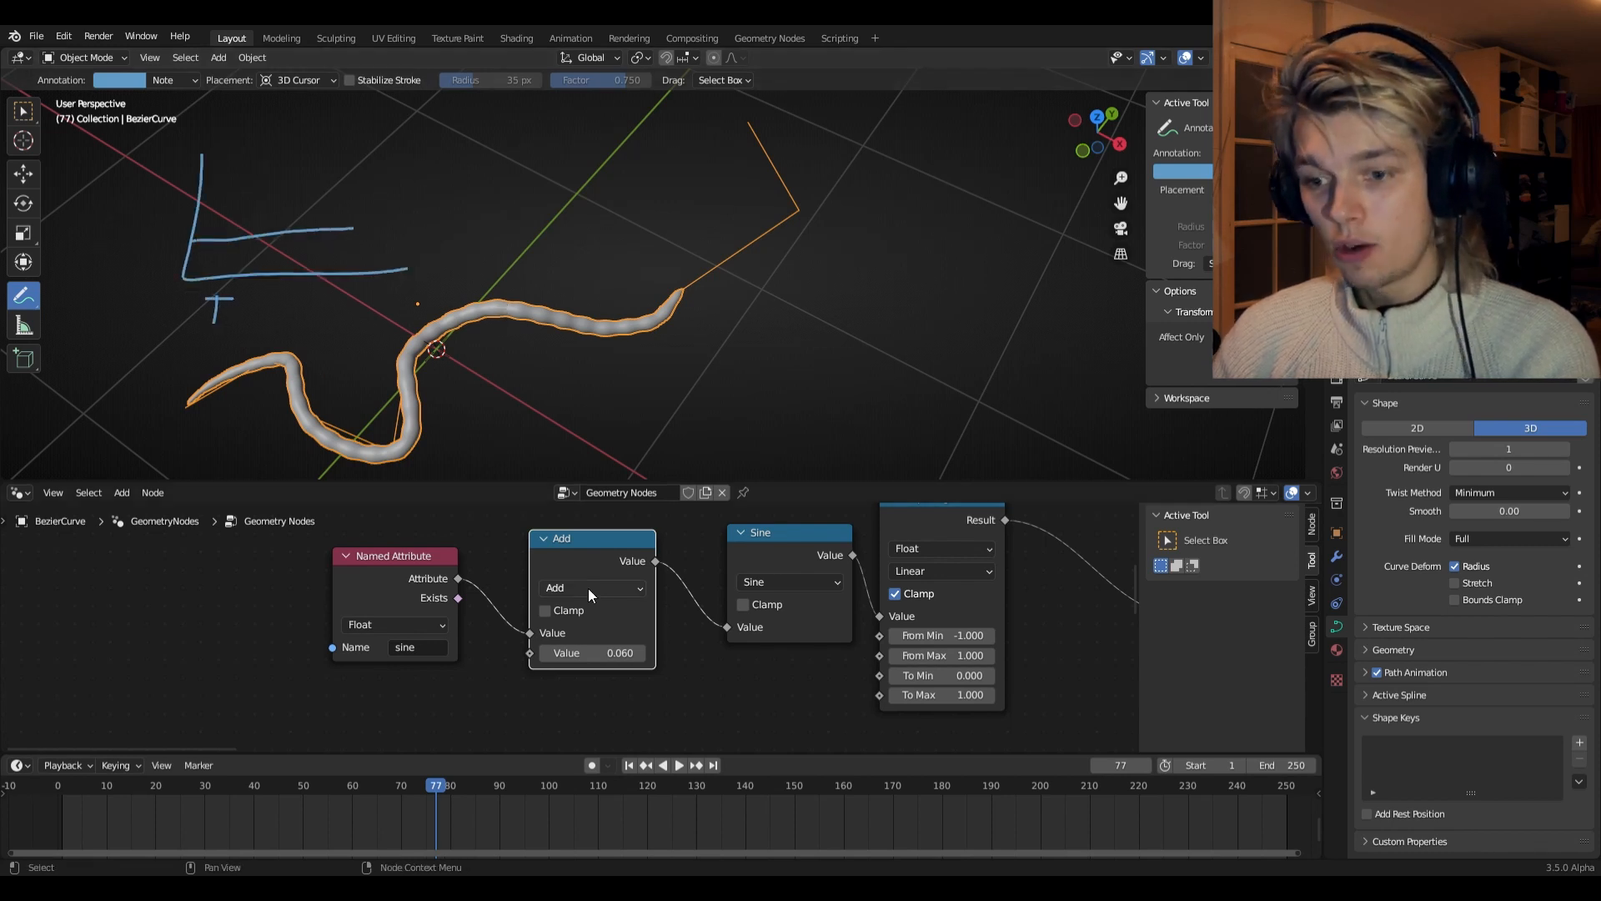
{"action": "mouse_move", "coordinate": [497, 145]}
{"action": "left_mouse_down"}
{"action": "mouse_move", "coordinate": [613, 255]}
{"action": "mouse_move", "coordinate": [697, 241]}
{"action": "left_mouse_up"}
{"action": "left_click_drag", "start_coordinate": [494, 259], "coordinate": [676, 140]}
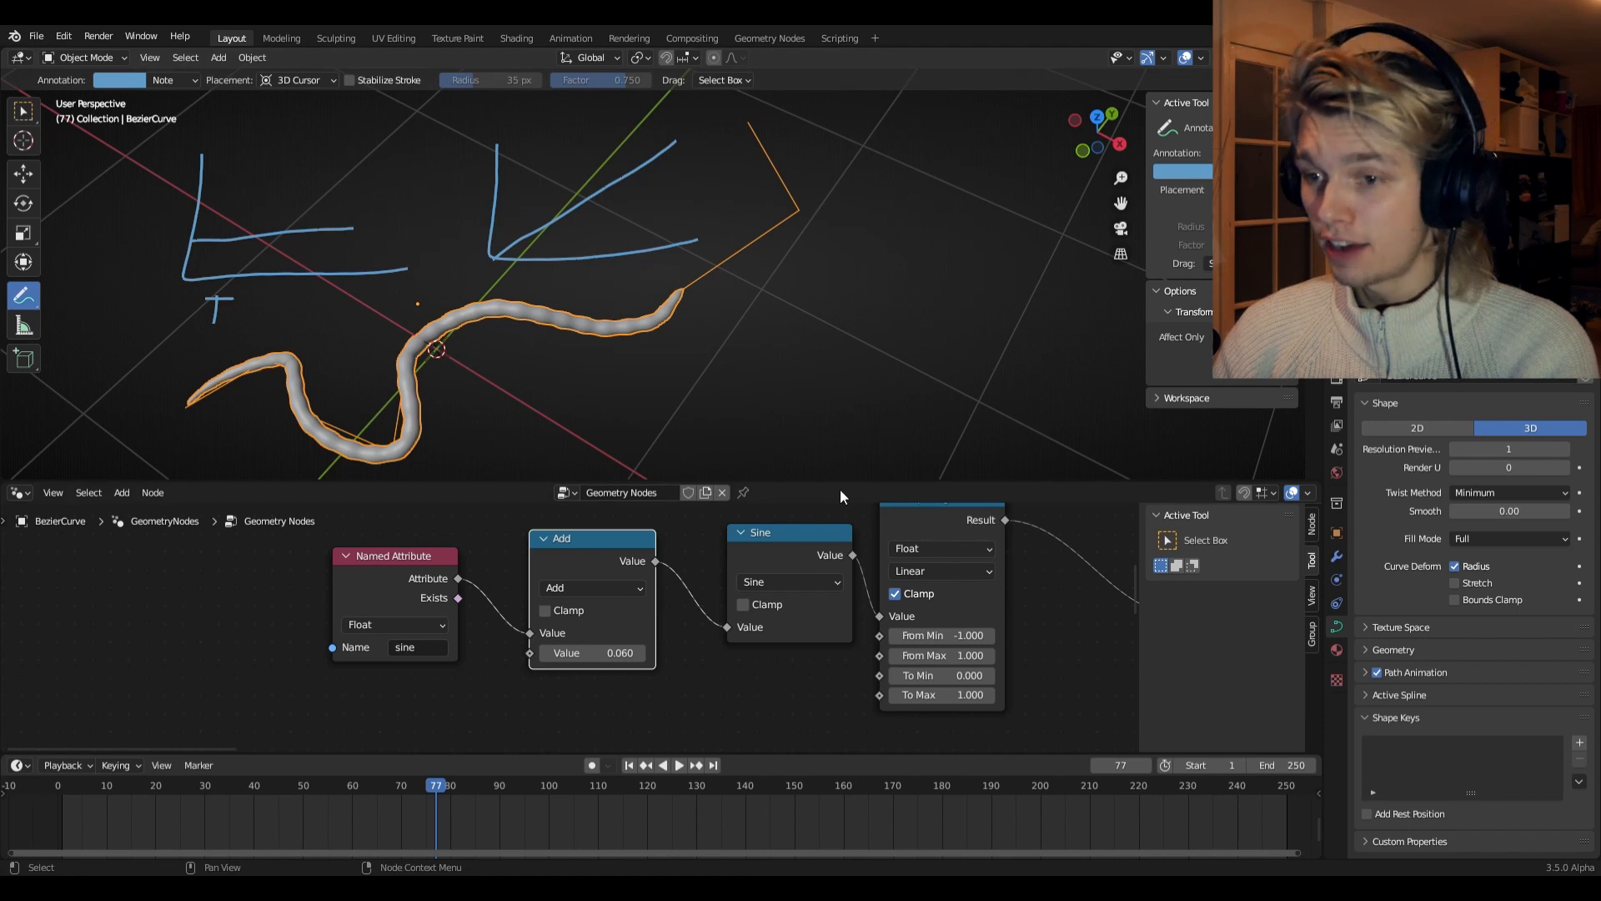
{"action": "mouse_move", "coordinate": [749, 270]}
{"action": "left_mouse_down"}
{"action": "mouse_move", "coordinate": [748, 356]}
{"action": "mouse_move", "coordinate": [998, 349]}
{"action": "left_mouse_up"}
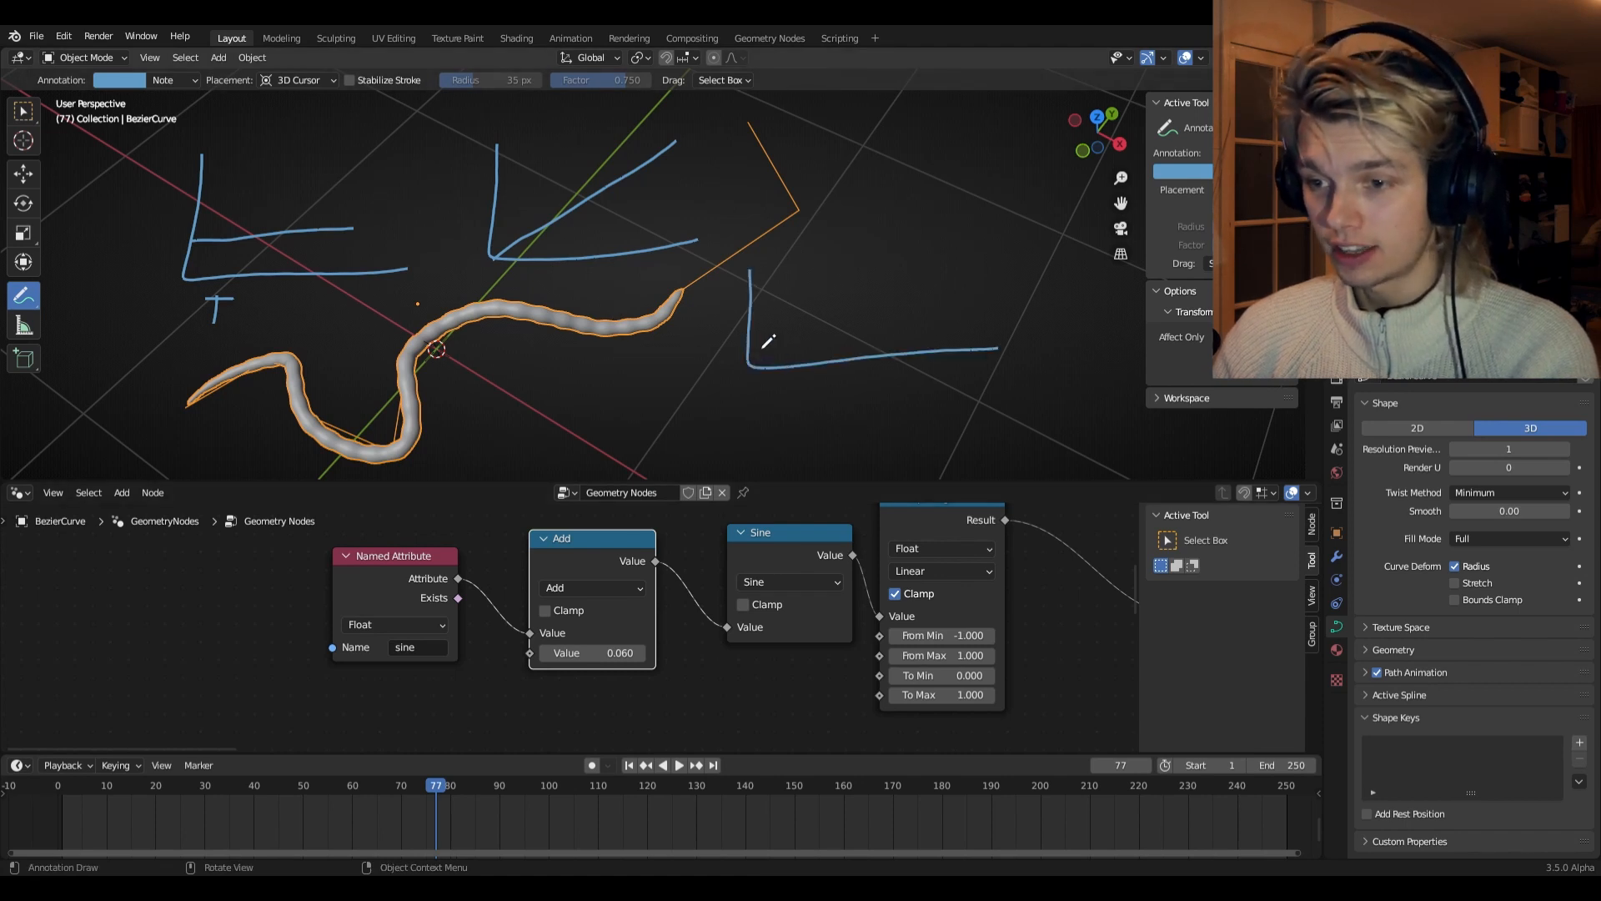
{"action": "mouse_move", "coordinate": [755, 336]}
{"action": "left_mouse_down"}
{"action": "mouse_move", "coordinate": [890, 368]}
{"action": "mouse_move", "coordinate": [959, 317]}
{"action": "left_mouse_up"}
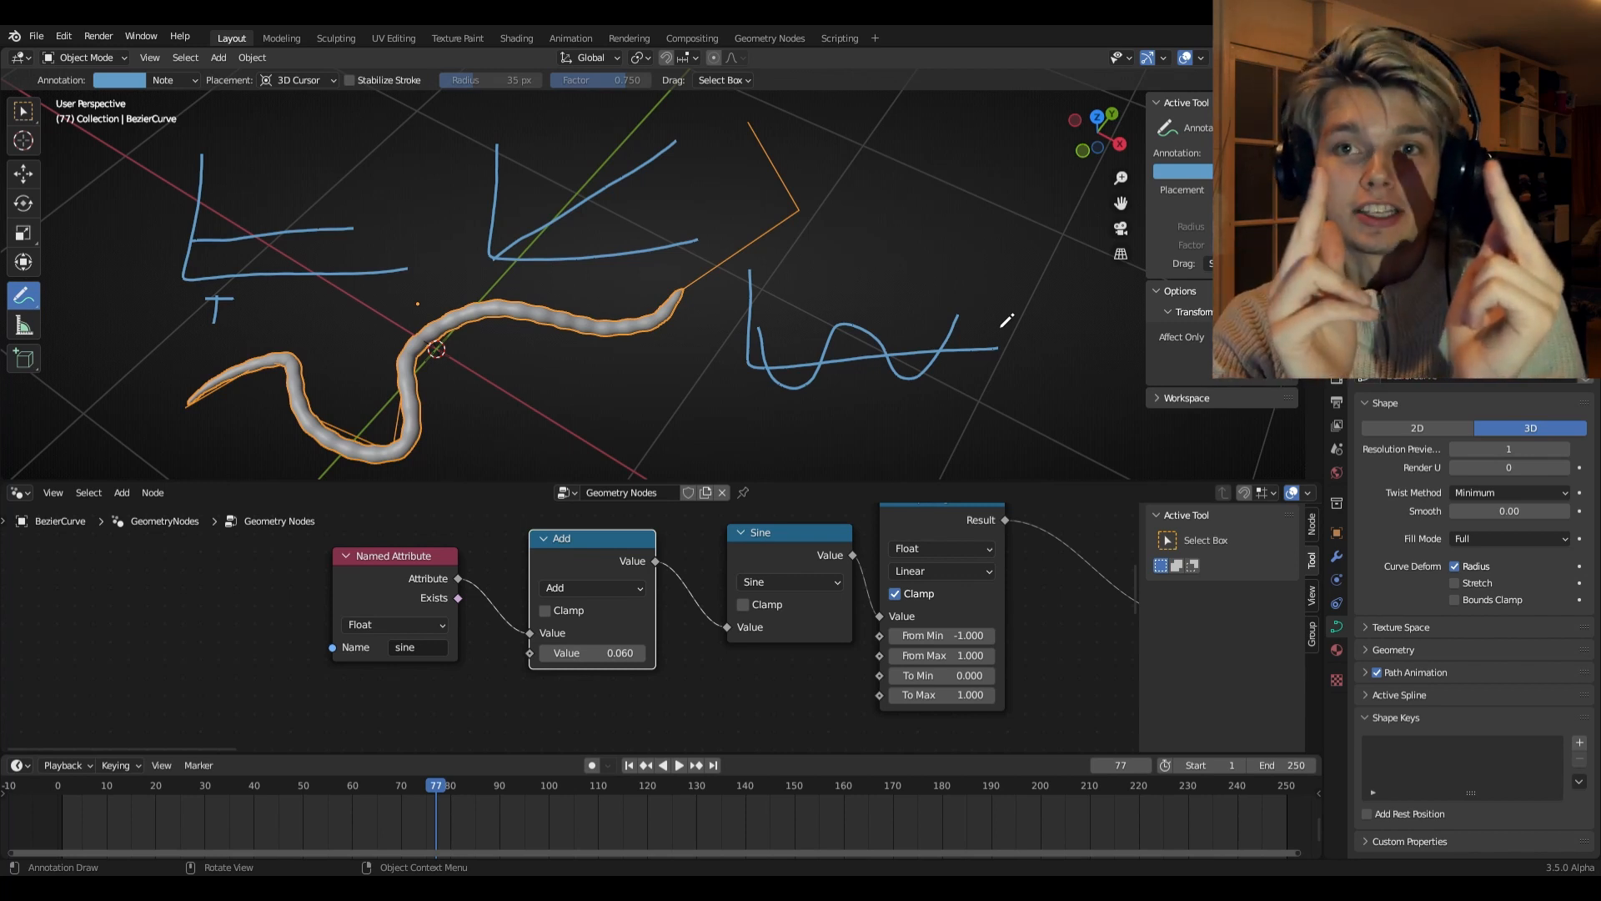
- Arrange the "sine" attribute, Add, Sine, Map Range and Multiply nodes into a compact row beside the "start" Named Attribute node
{"action": "scroll", "coordinate": [510, 632], "scroll_direction": "down", "scroll_amount": 3}
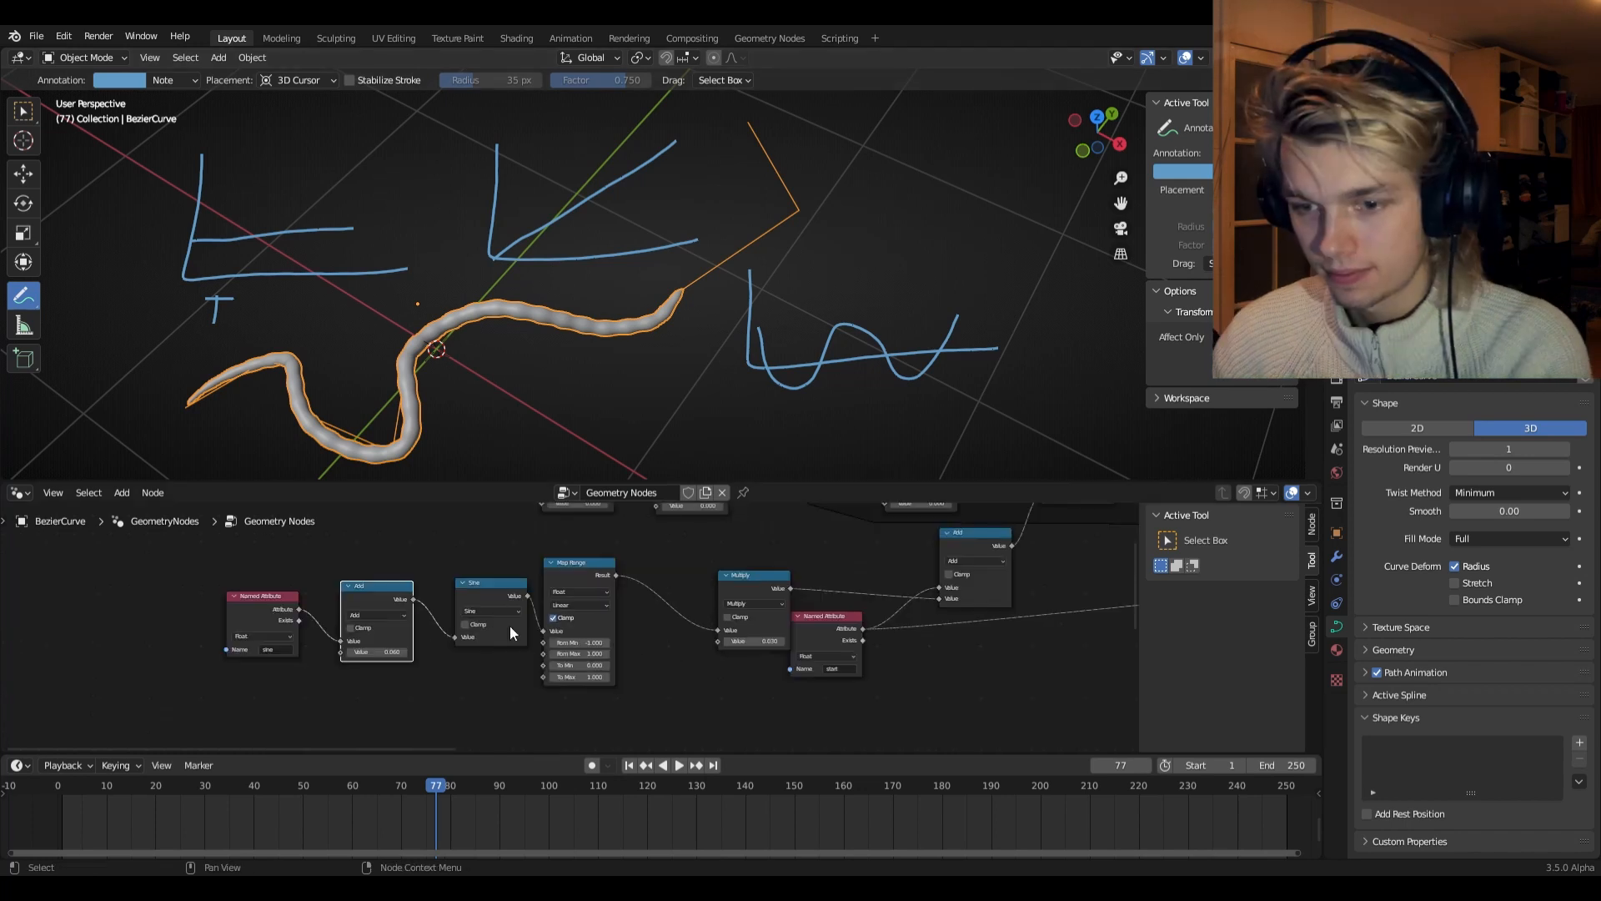
{"action": "left_click_drag", "start_coordinate": [293, 603], "coordinate": [413, 588]}
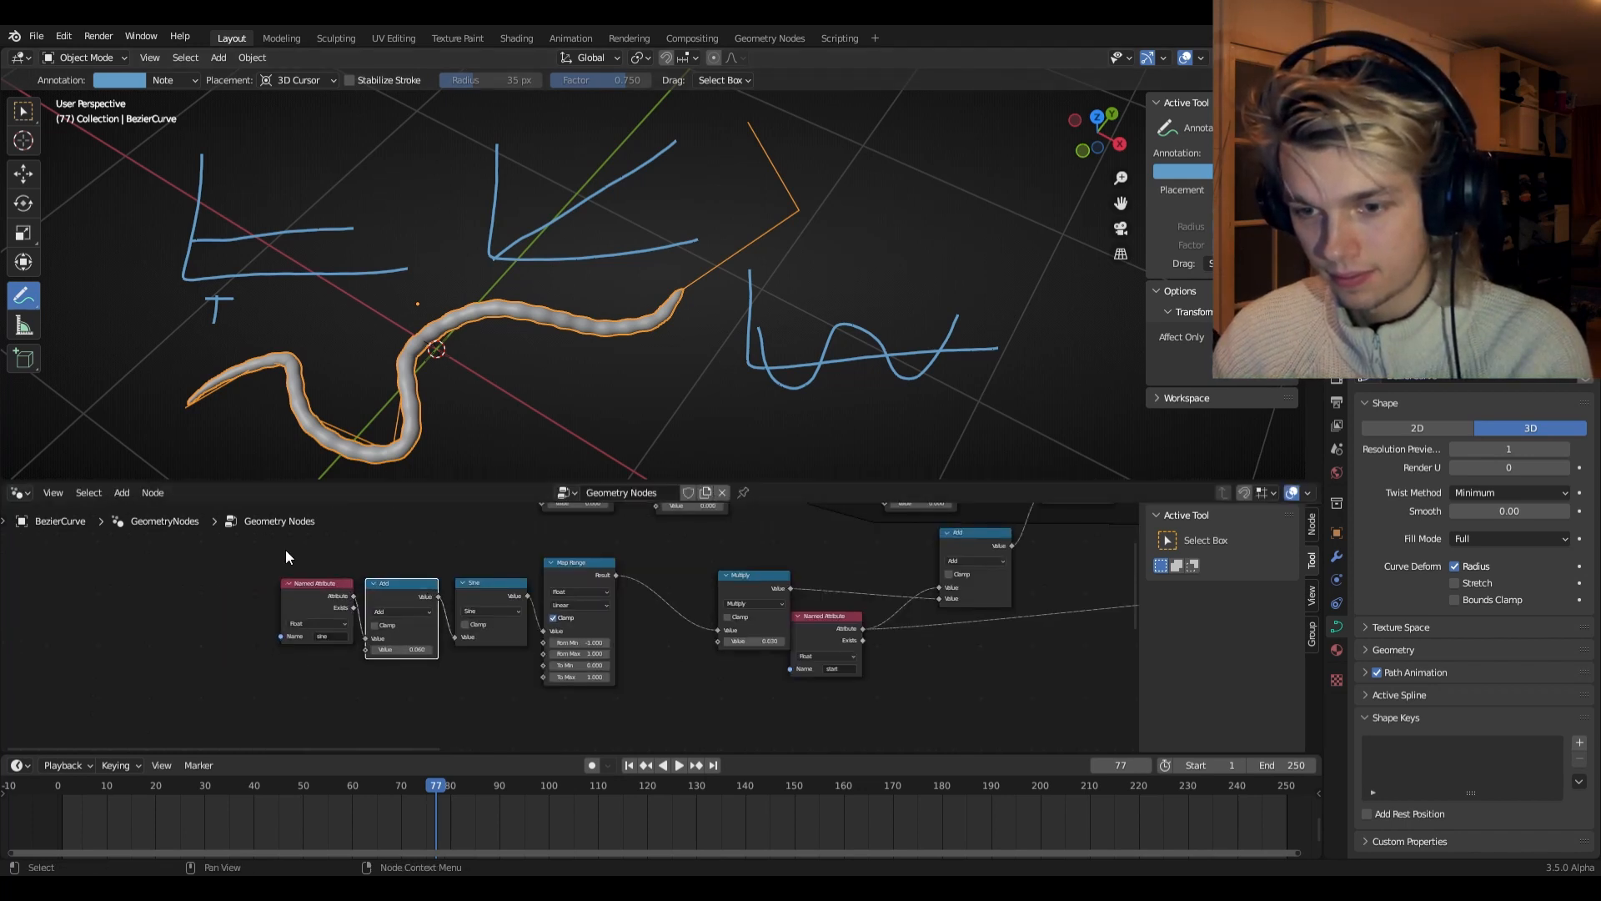
{"action": "left_click_drag", "start_coordinate": [267, 542], "coordinate": [495, 577]}
{"action": "left_click_drag", "start_coordinate": [315, 526], "coordinate": [588, 574]}
{"action": "left_click_drag", "start_coordinate": [589, 574], "coordinate": [678, 587]}
{"action": "left_click_drag", "start_coordinate": [822, 637], "coordinate": [855, 639]}
- Play the worm animation from frame 0 and stop it after checking the movement
{"action": "key", "text": "Home"}
{"action": "left_click", "coordinate": [56, 793]}
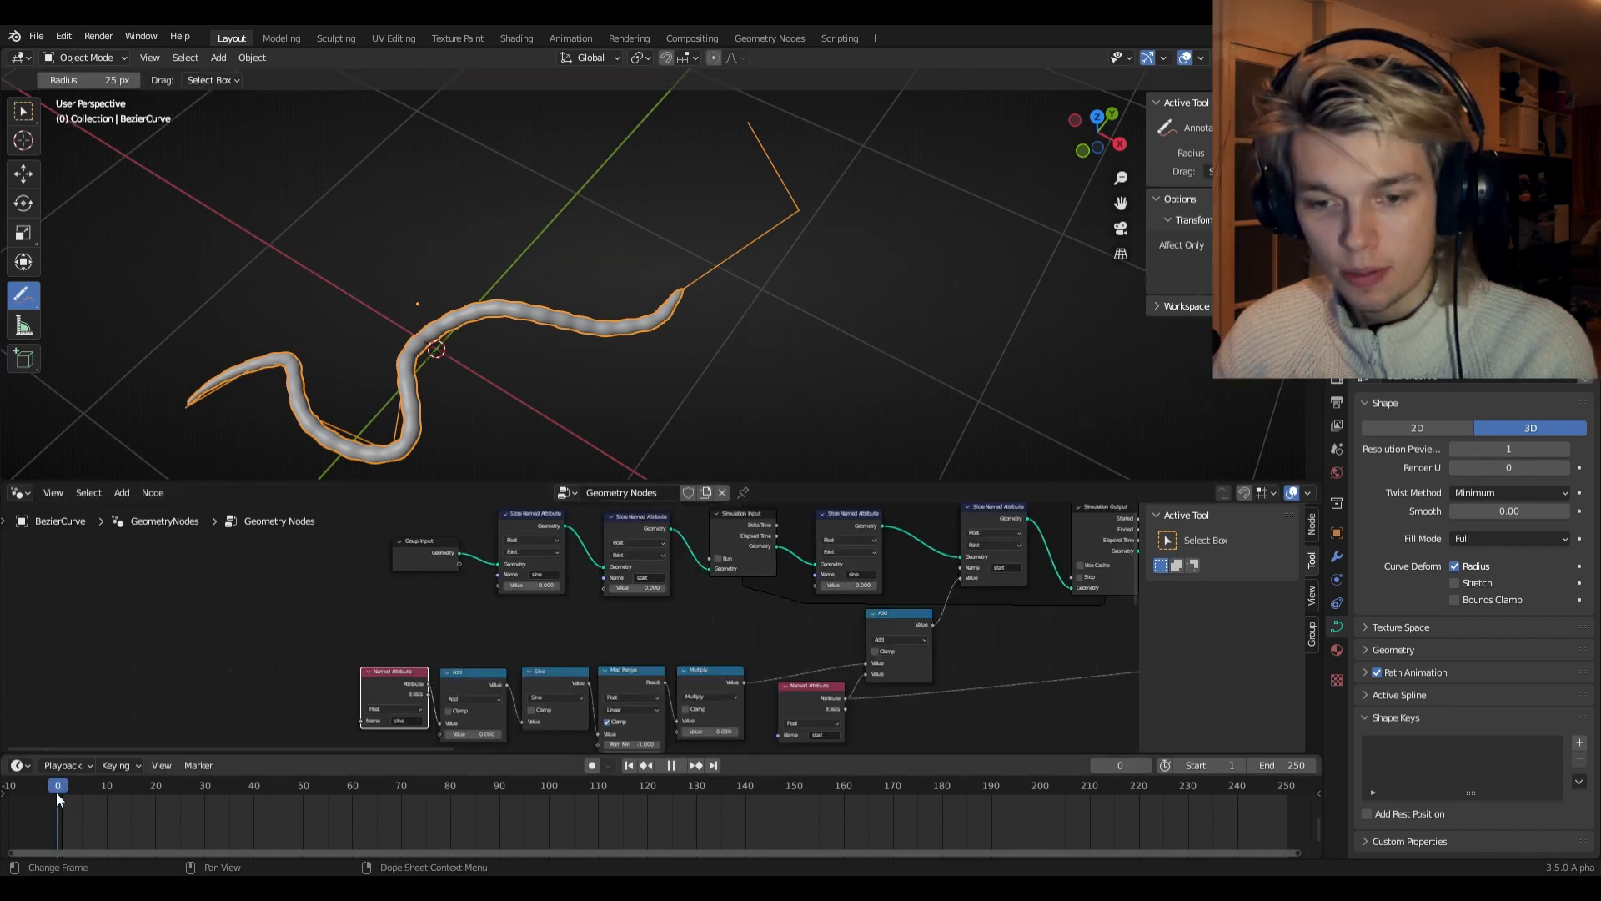
{"action": "key", "text": "space"}
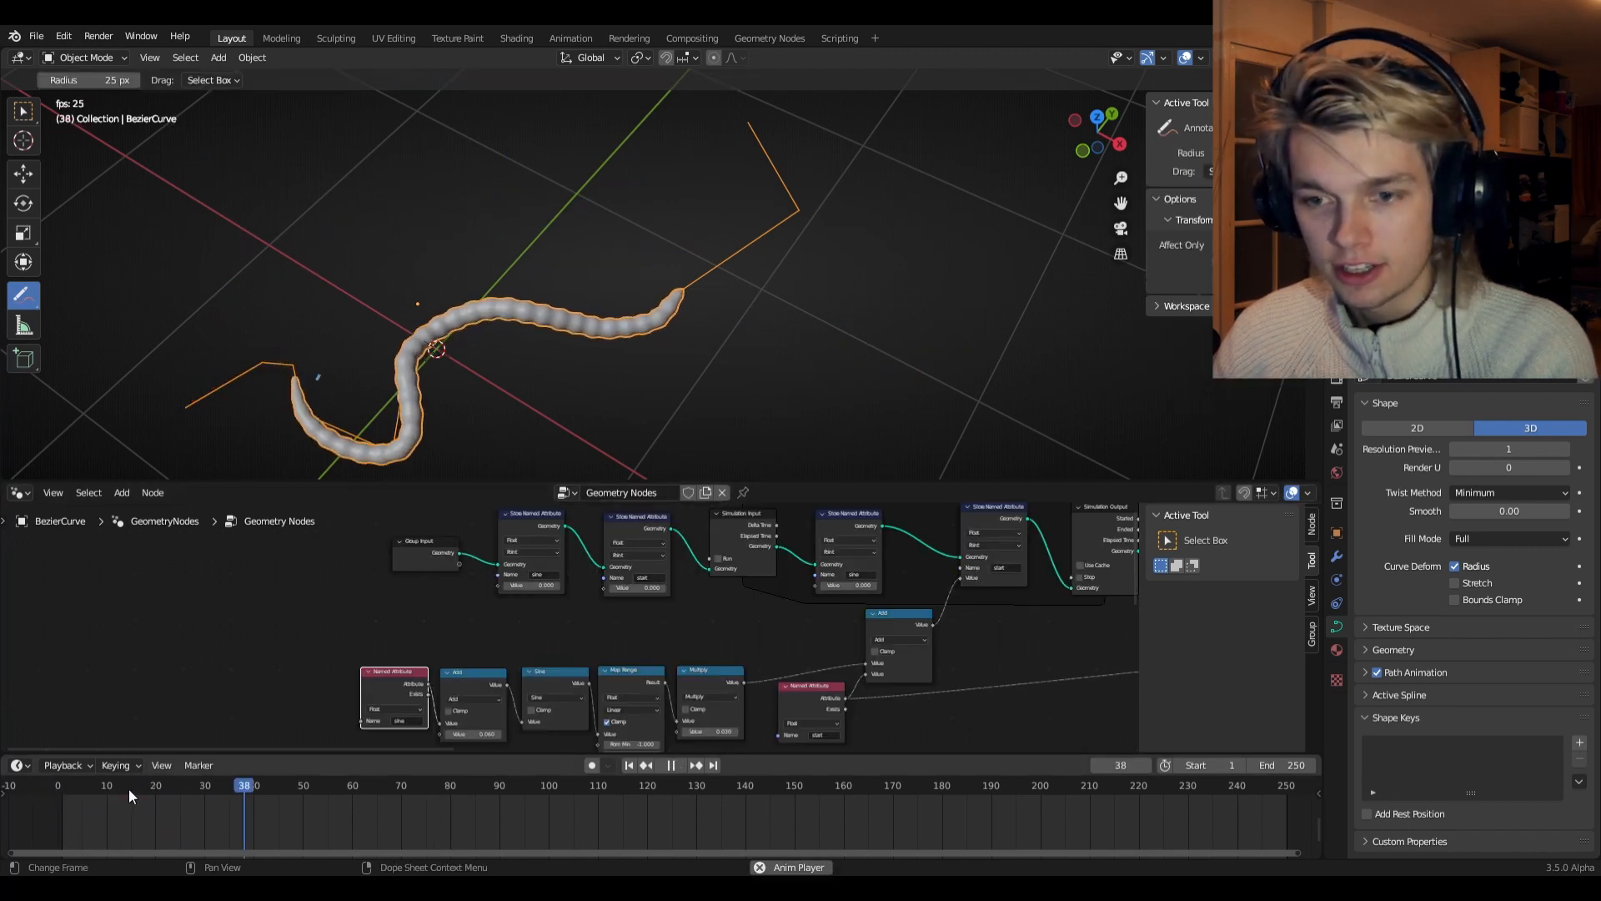
{"action": "key", "text": "space"}
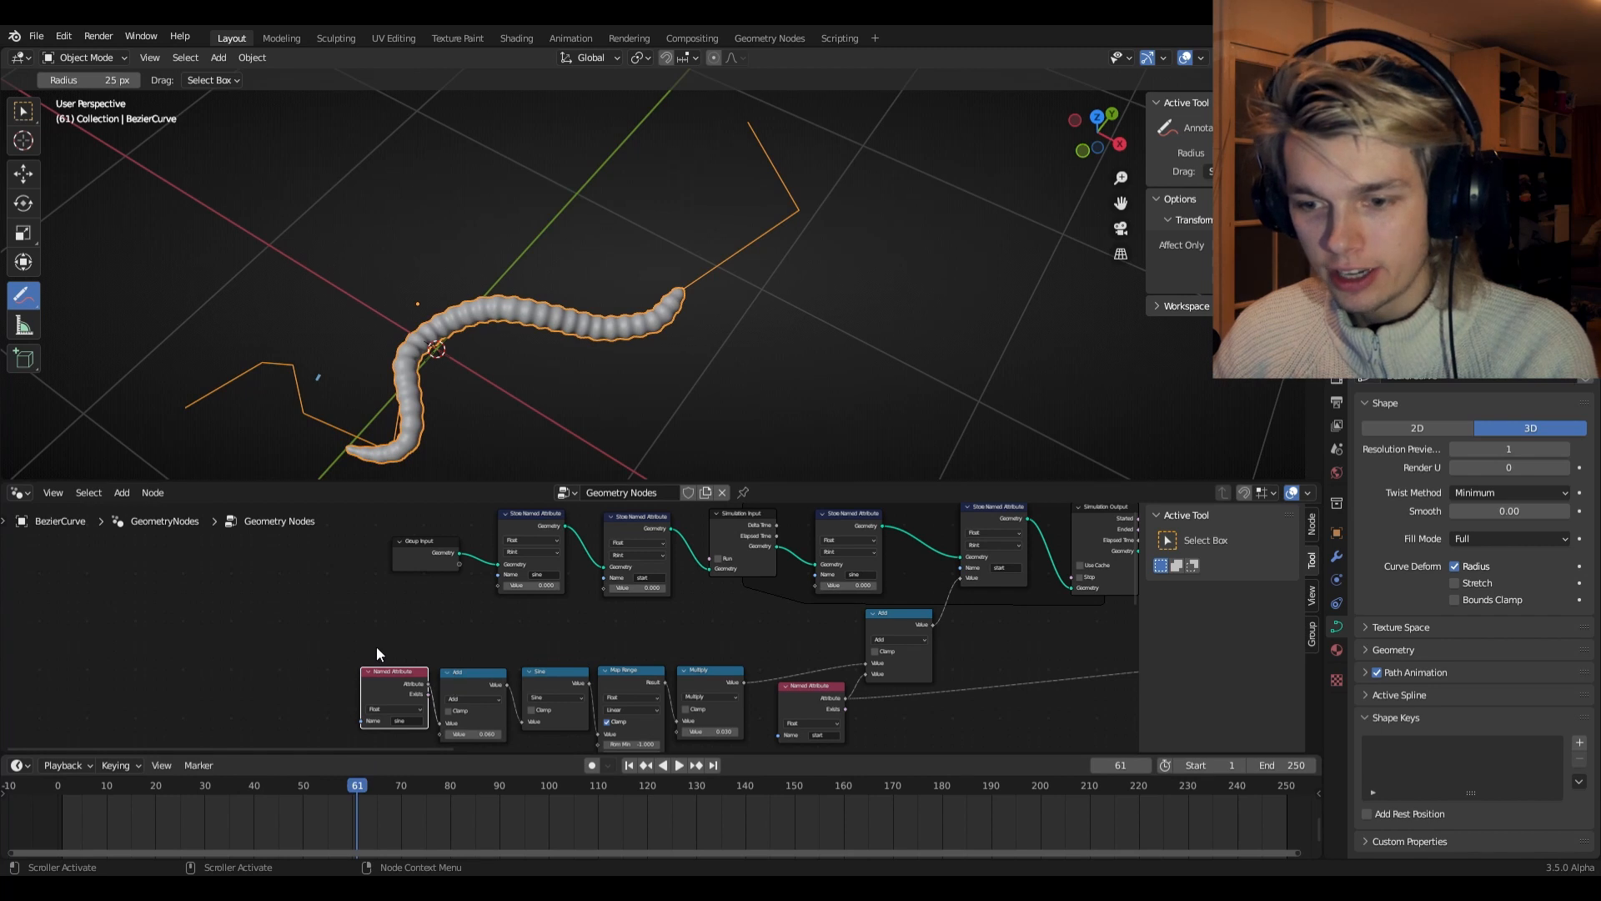
- Connect the output of the Add node after the "sine" attribute to the simulation's "sine" store node Value, and replay from the start
{"action": "left_click_drag", "start_coordinate": [377, 647], "coordinate": [471, 658]}
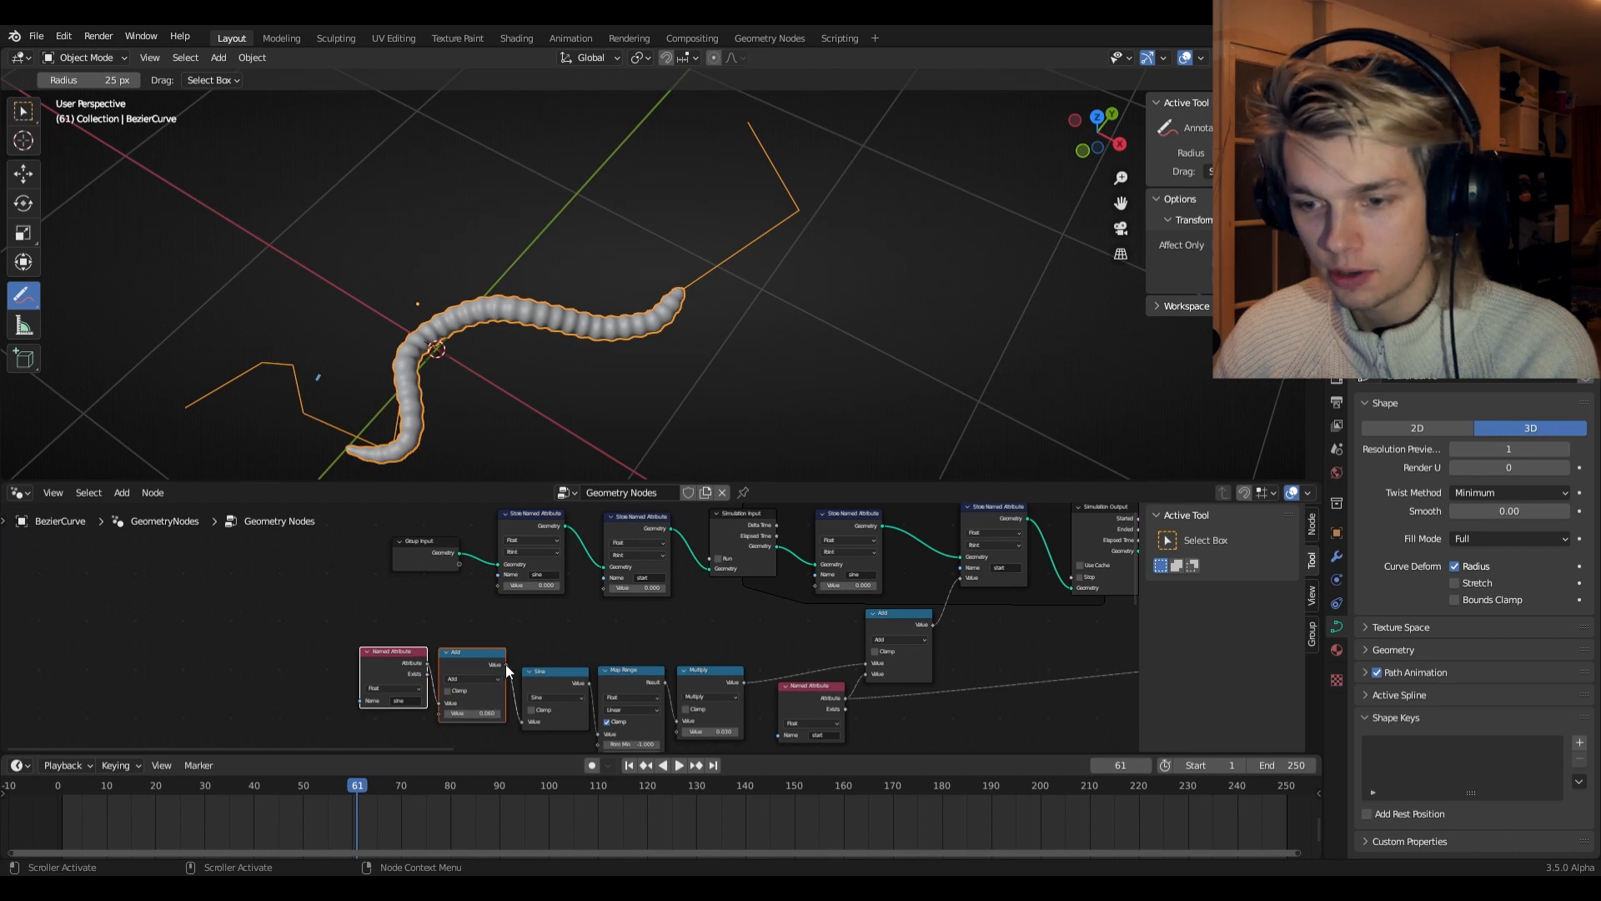
{"action": "left_click_drag", "start_coordinate": [505, 664], "coordinate": [814, 586]}
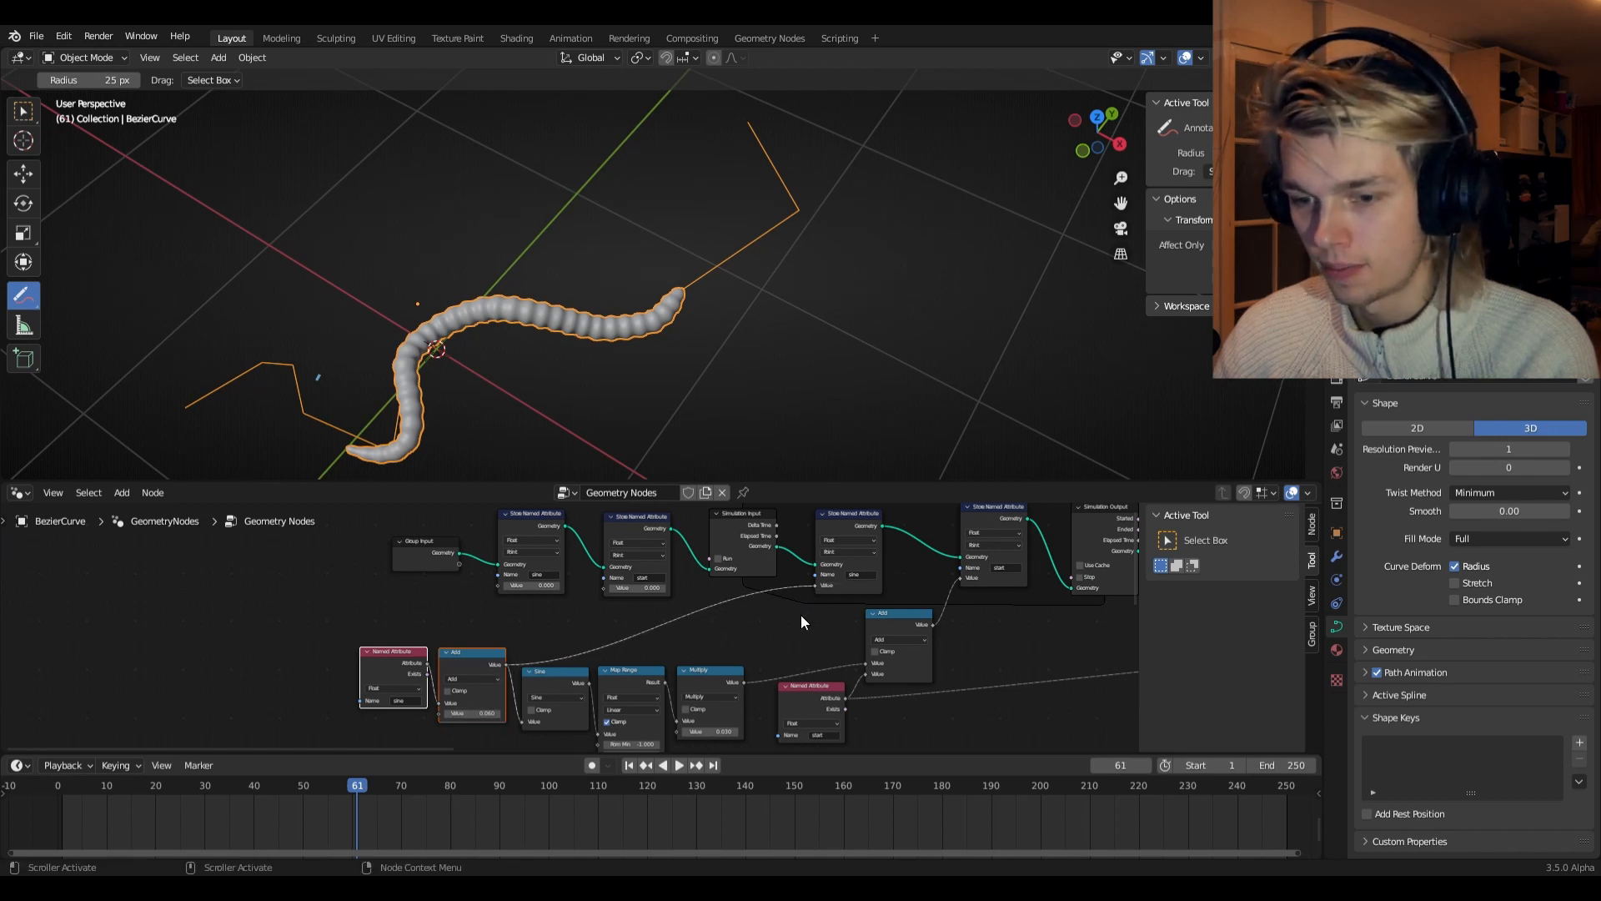
{"action": "left_click_drag", "start_coordinate": [356, 785], "coordinate": [17, 792]}
{"action": "key", "text": "space"}
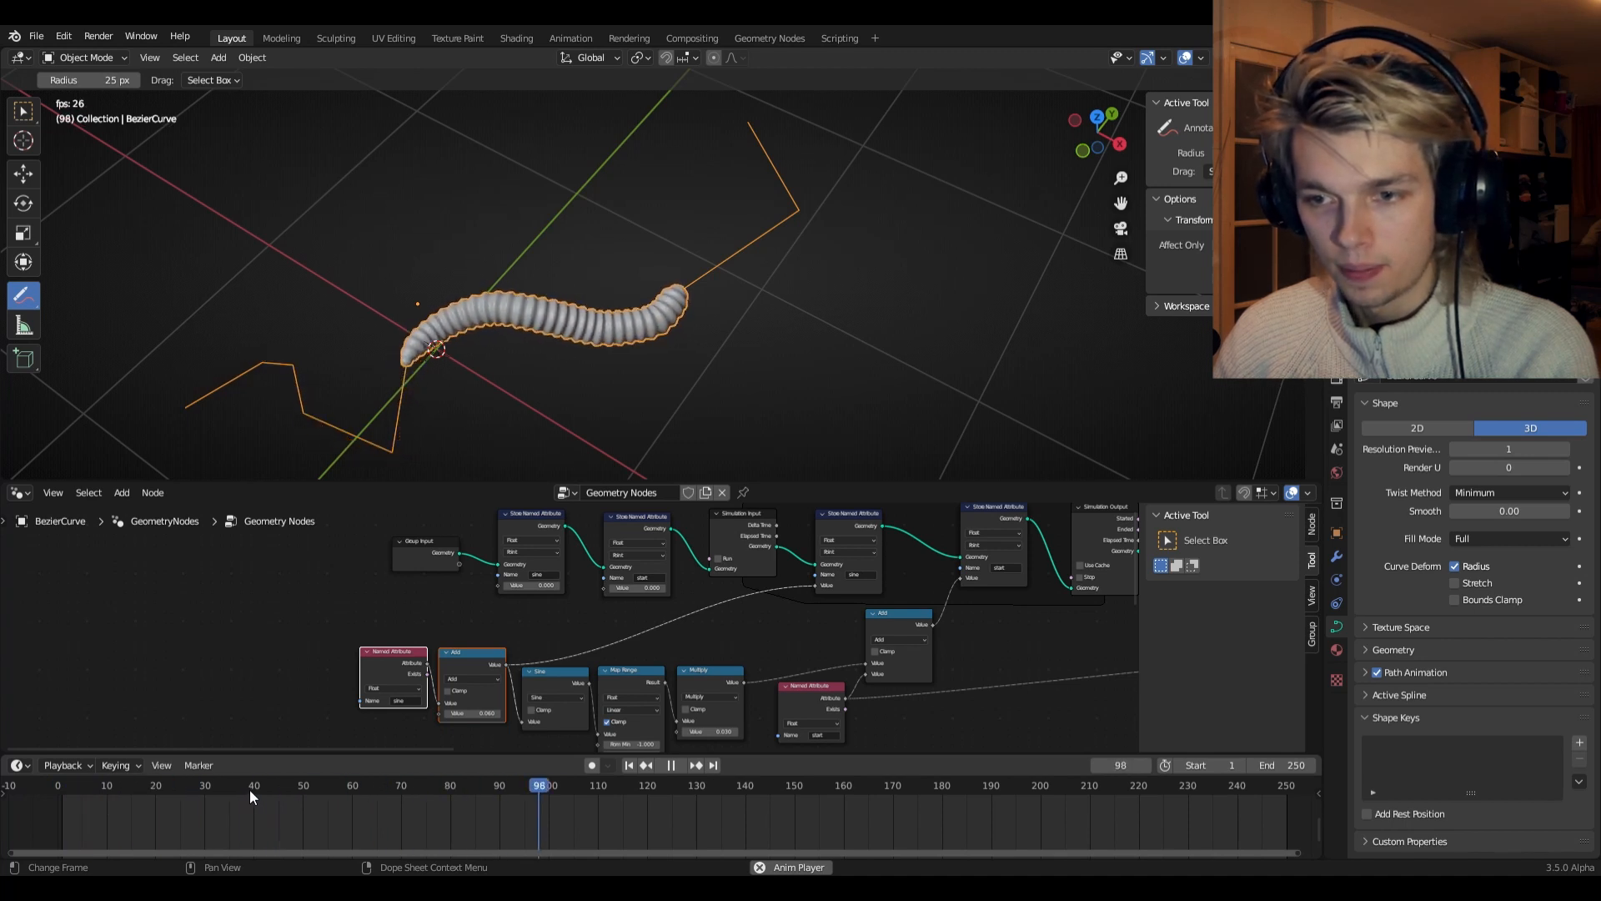
{"action": "key", "text": "space"}
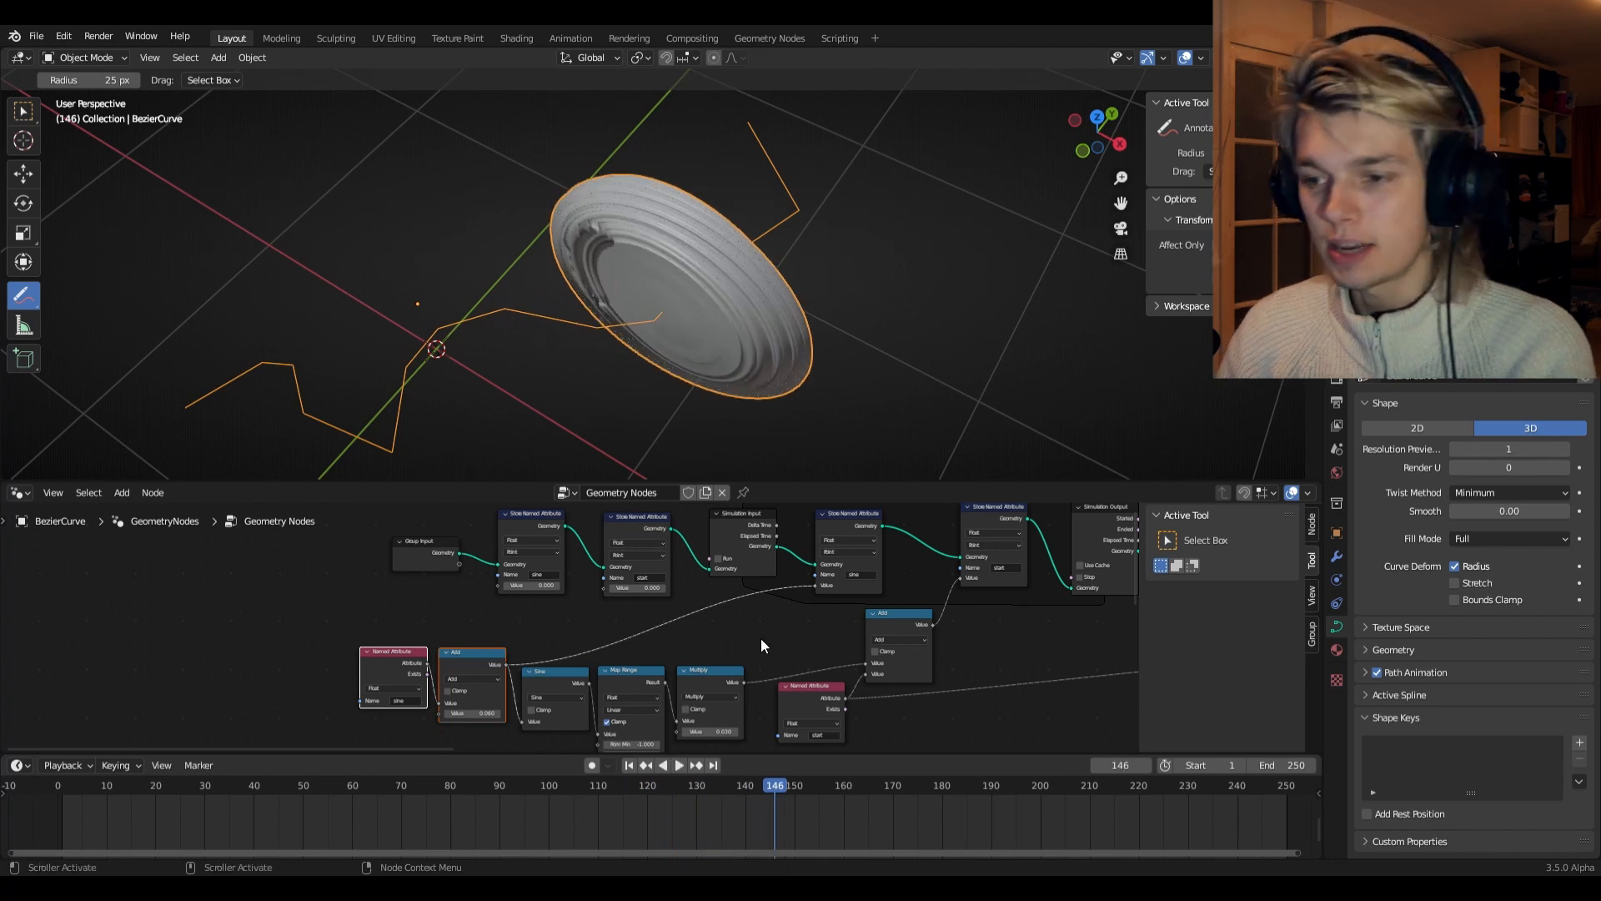
- Duplicate the simulation's "start" Store Named Attribute node and insert the copy between it and Simulation Output
{"action": "middle_click_drag", "start_coordinate": [964, 642], "coordinate": [850, 631]}
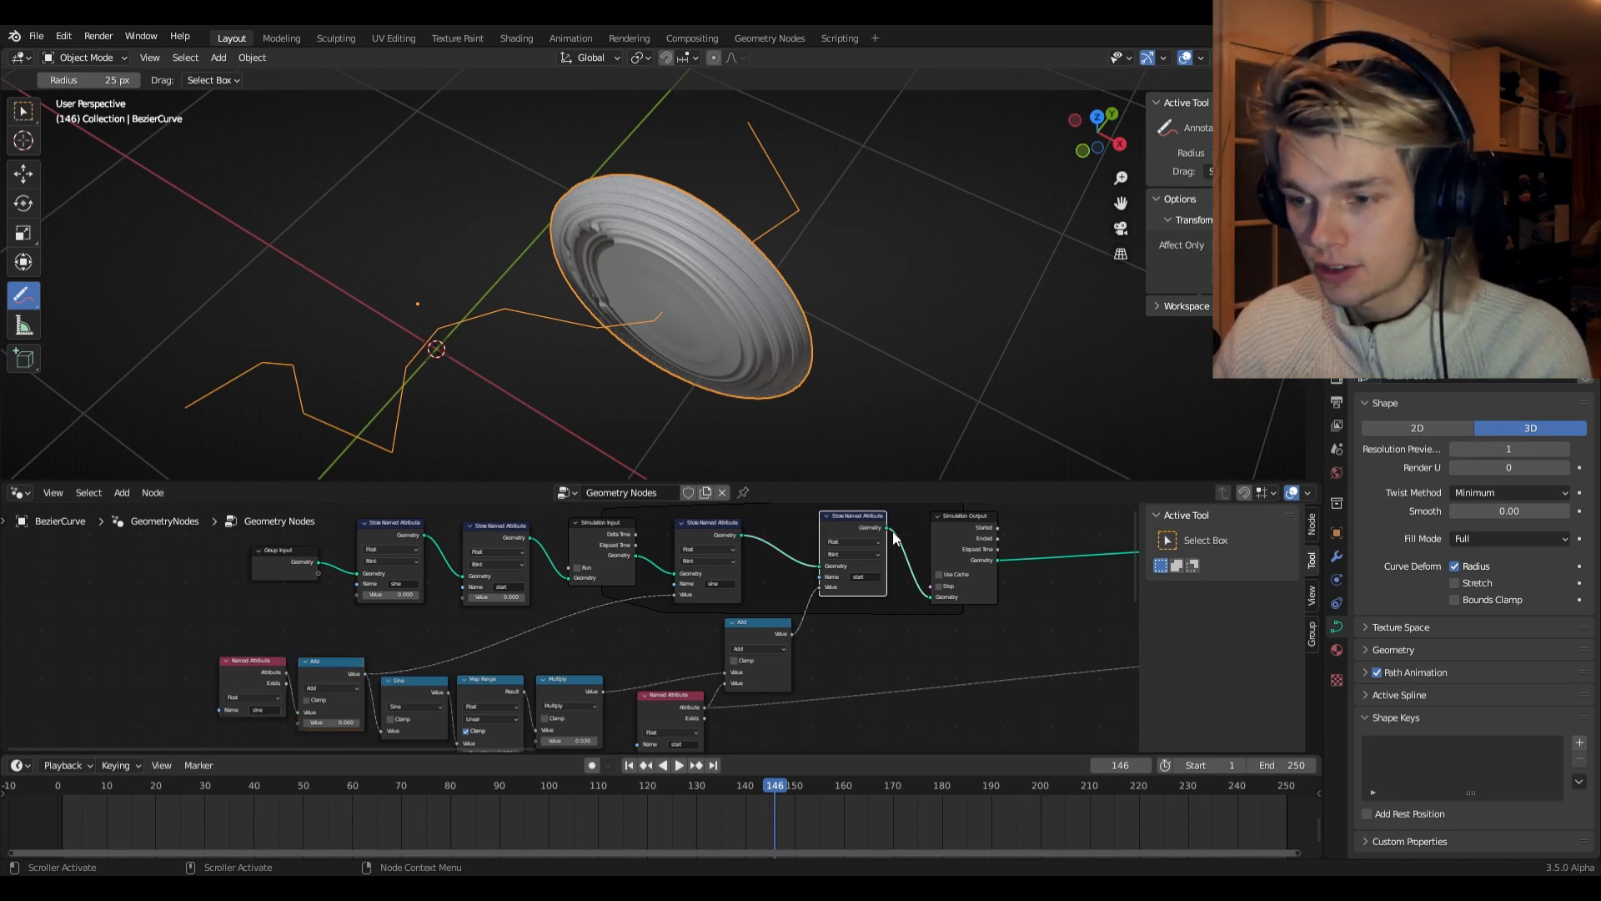
{"action": "middle_click_drag", "start_coordinate": [862, 590], "coordinate": [613, 572]}
{"action": "key", "text": "shift+d"}
{"action": "left_click", "coordinate": [701, 594]}
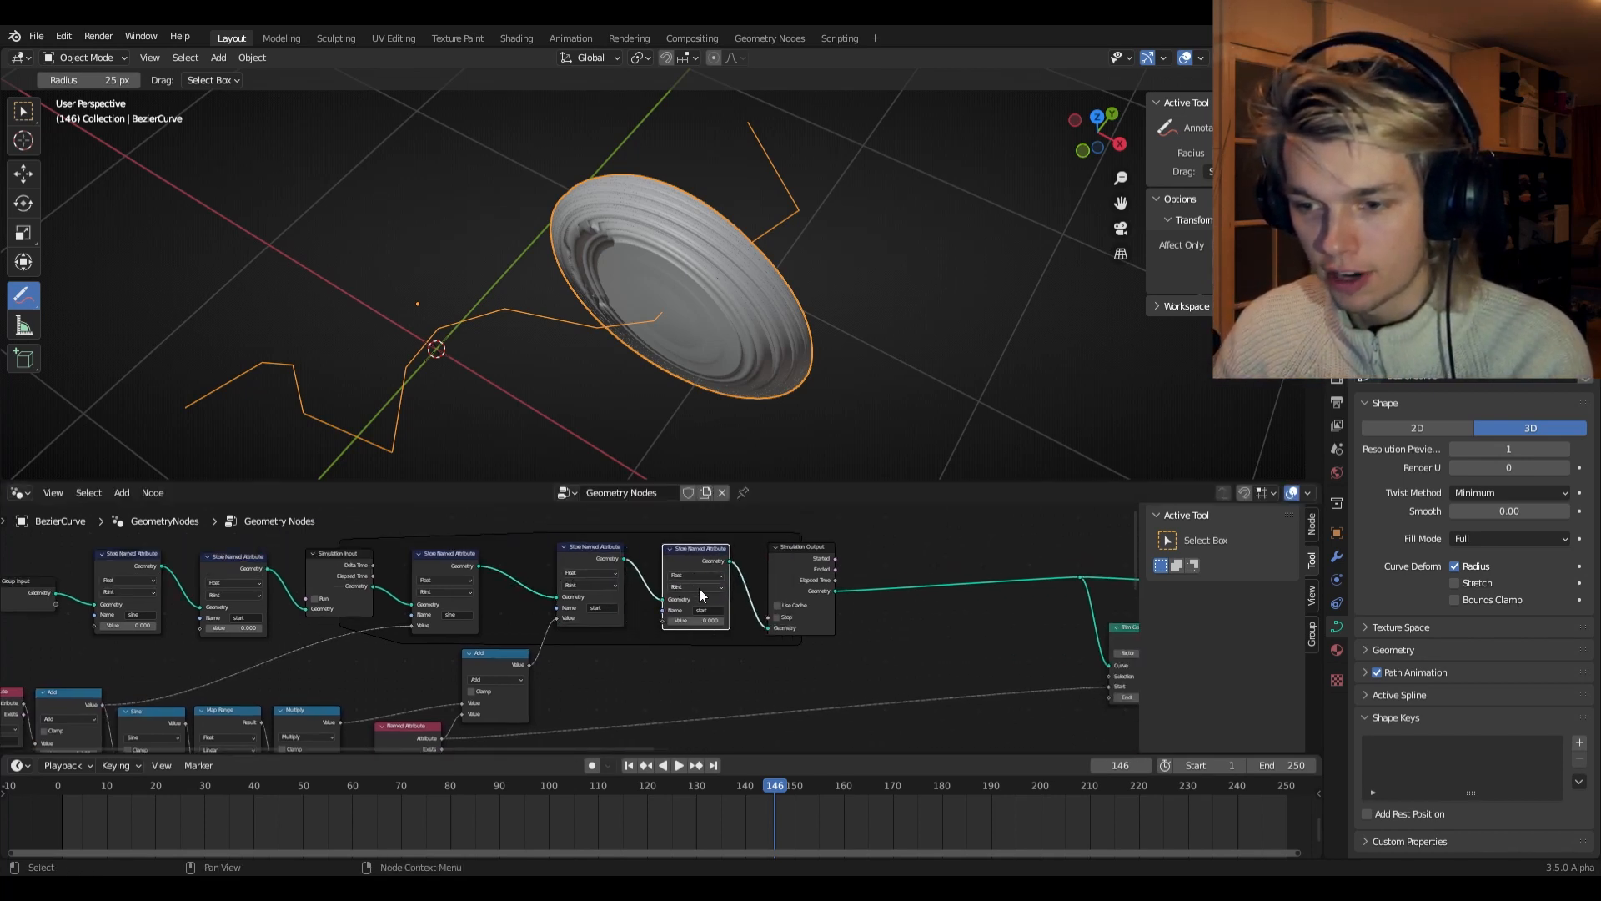
- Set the attribute name of the copied Store Named Attribute node before Simulation Output to "end"
{"action": "left_click", "coordinate": [707, 613]}
{"action": "type", "text": "end"}
{"action": "key", "text": "Return"}
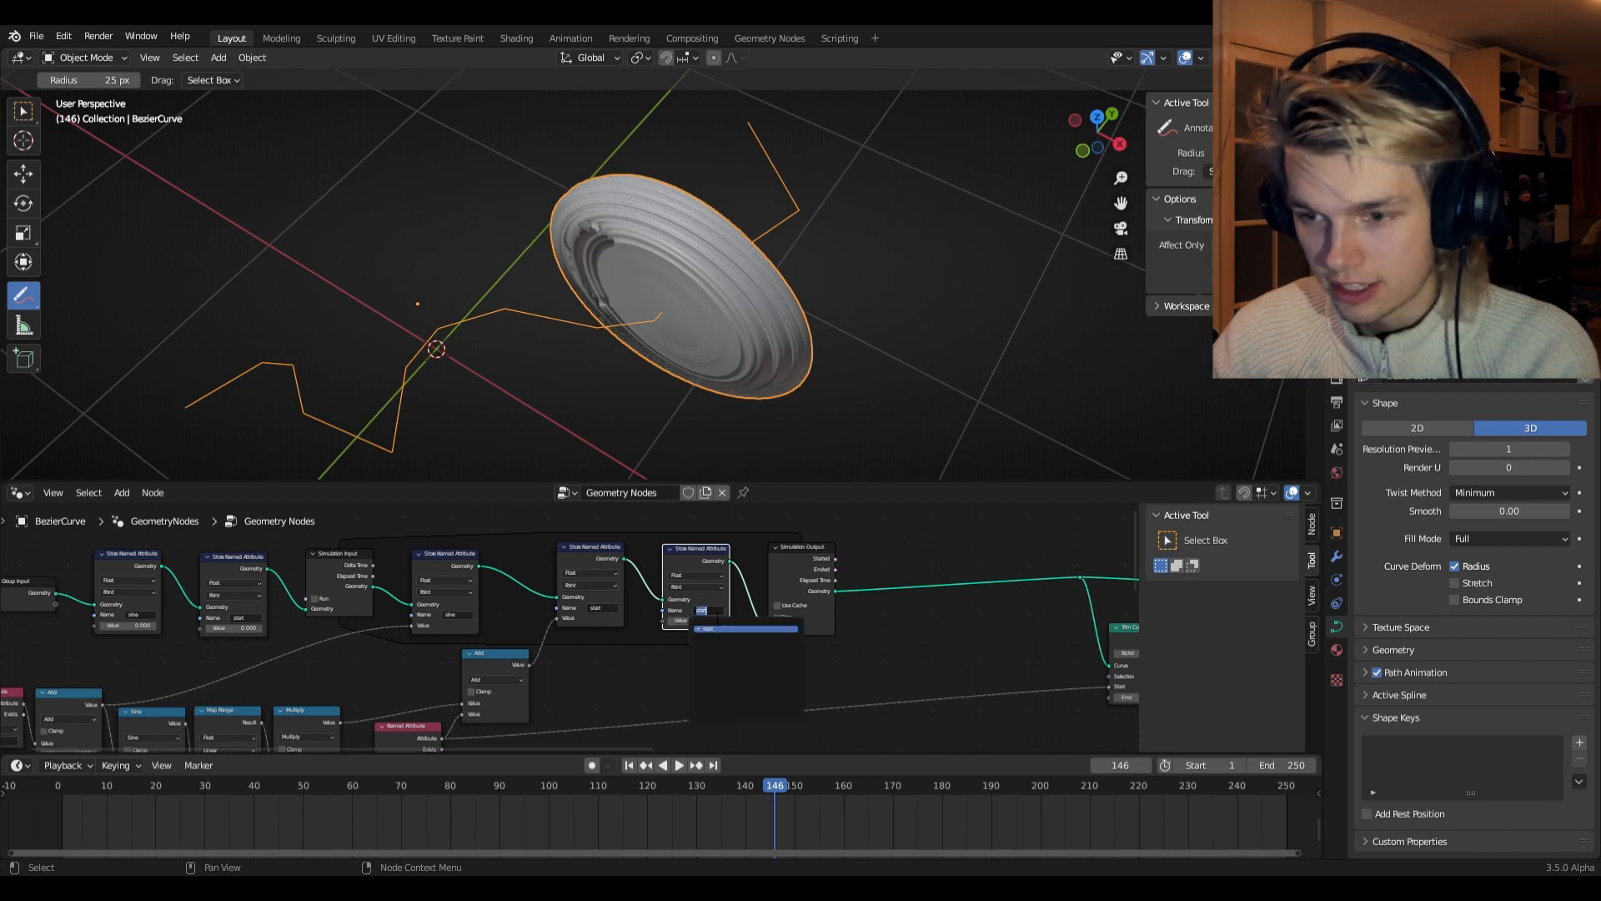
- Duplicate the "end" Store Named Attribute node, insert the copy before Simulation Input, and set its Value to 2
{"action": "key", "text": "shift+d"}
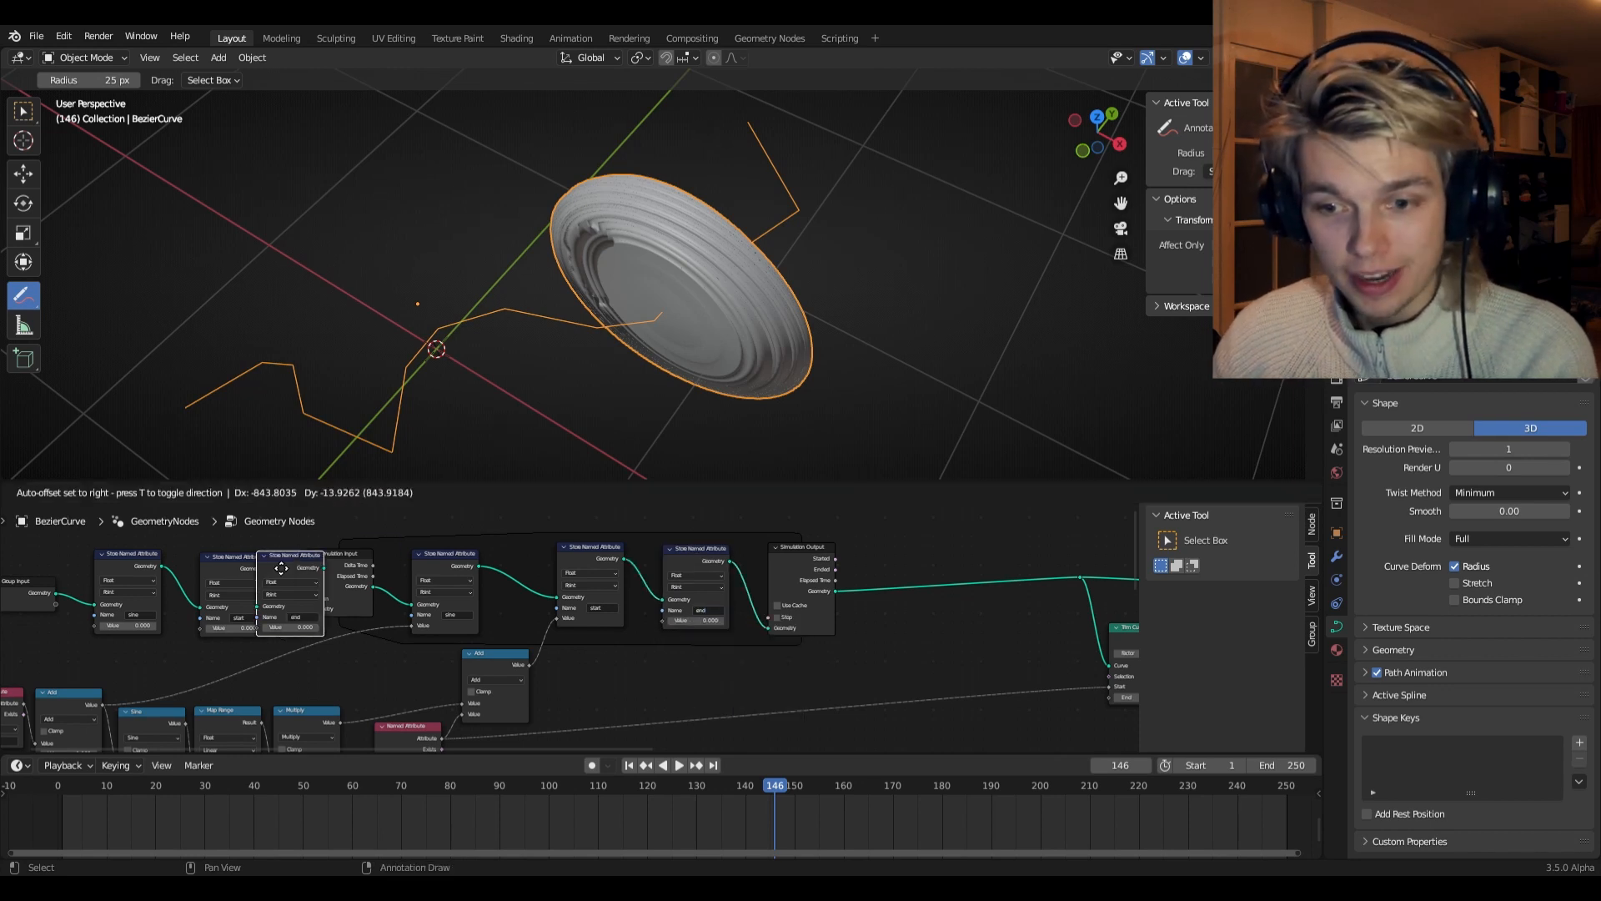
{"action": "left_click", "coordinate": [271, 553]}
{"action": "scroll", "coordinate": [500, 646], "scroll_direction": "up", "scroll_amount": 3}
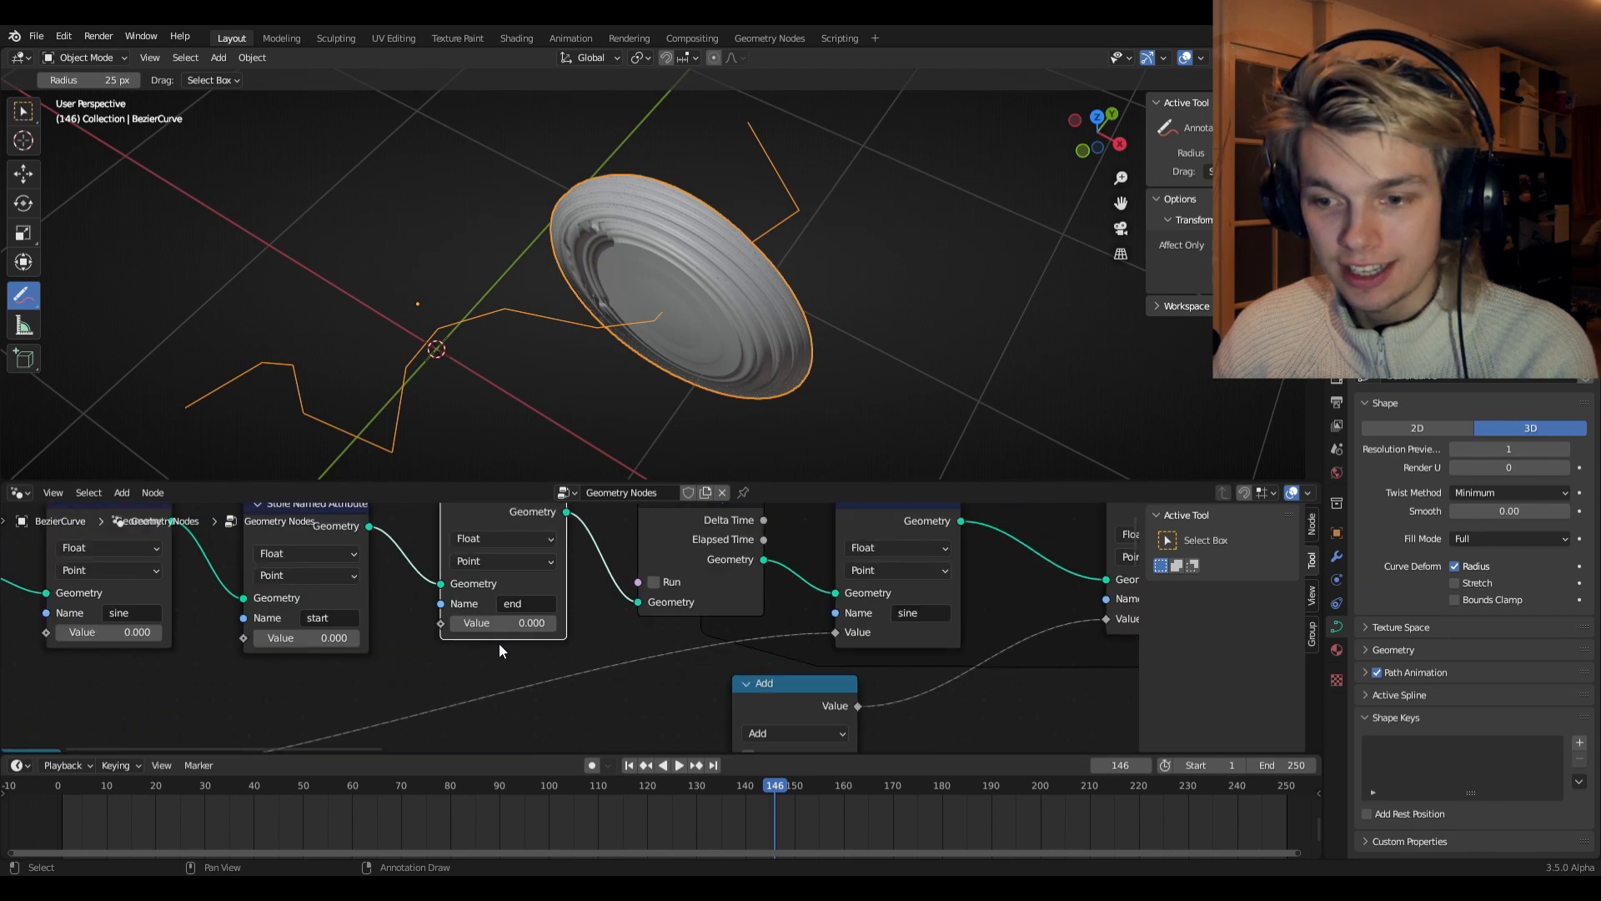
{"action": "left_click", "coordinate": [511, 632]}
{"action": "type", "text": "2"}
{"action": "key", "text": "Return"}
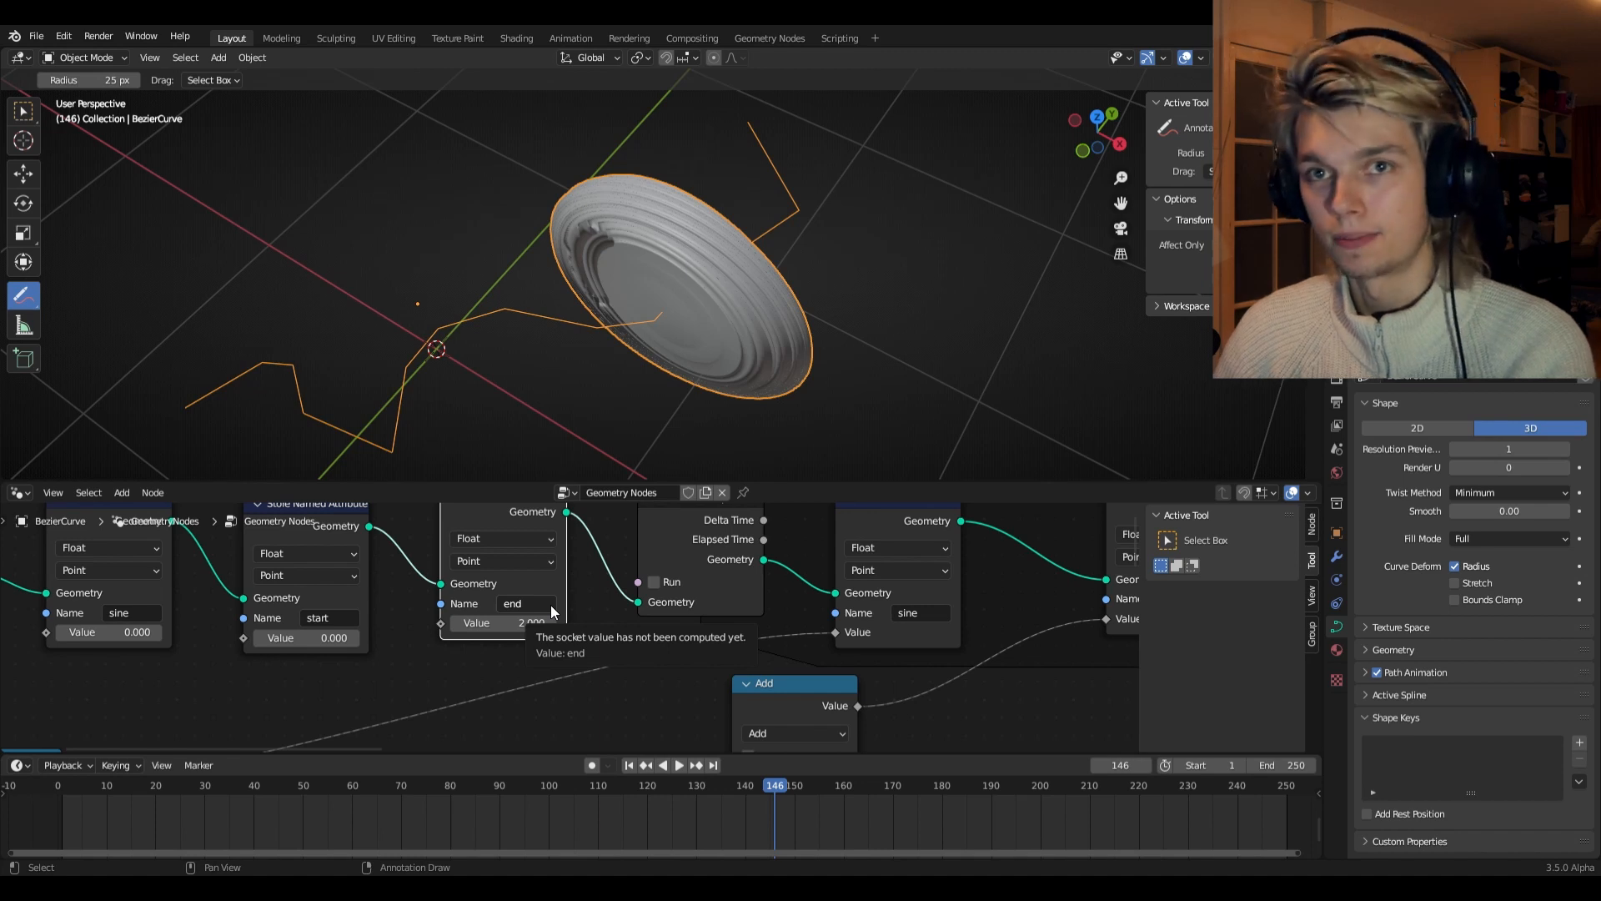
- Duplicate the Add, Sine, Map Range, Multiply and "start" attribute chain below, and link the final Add copy to the simulation's "end" store Value
{"action": "left_click_drag", "start_coordinate": [695, 651], "coordinate": [300, 552]}
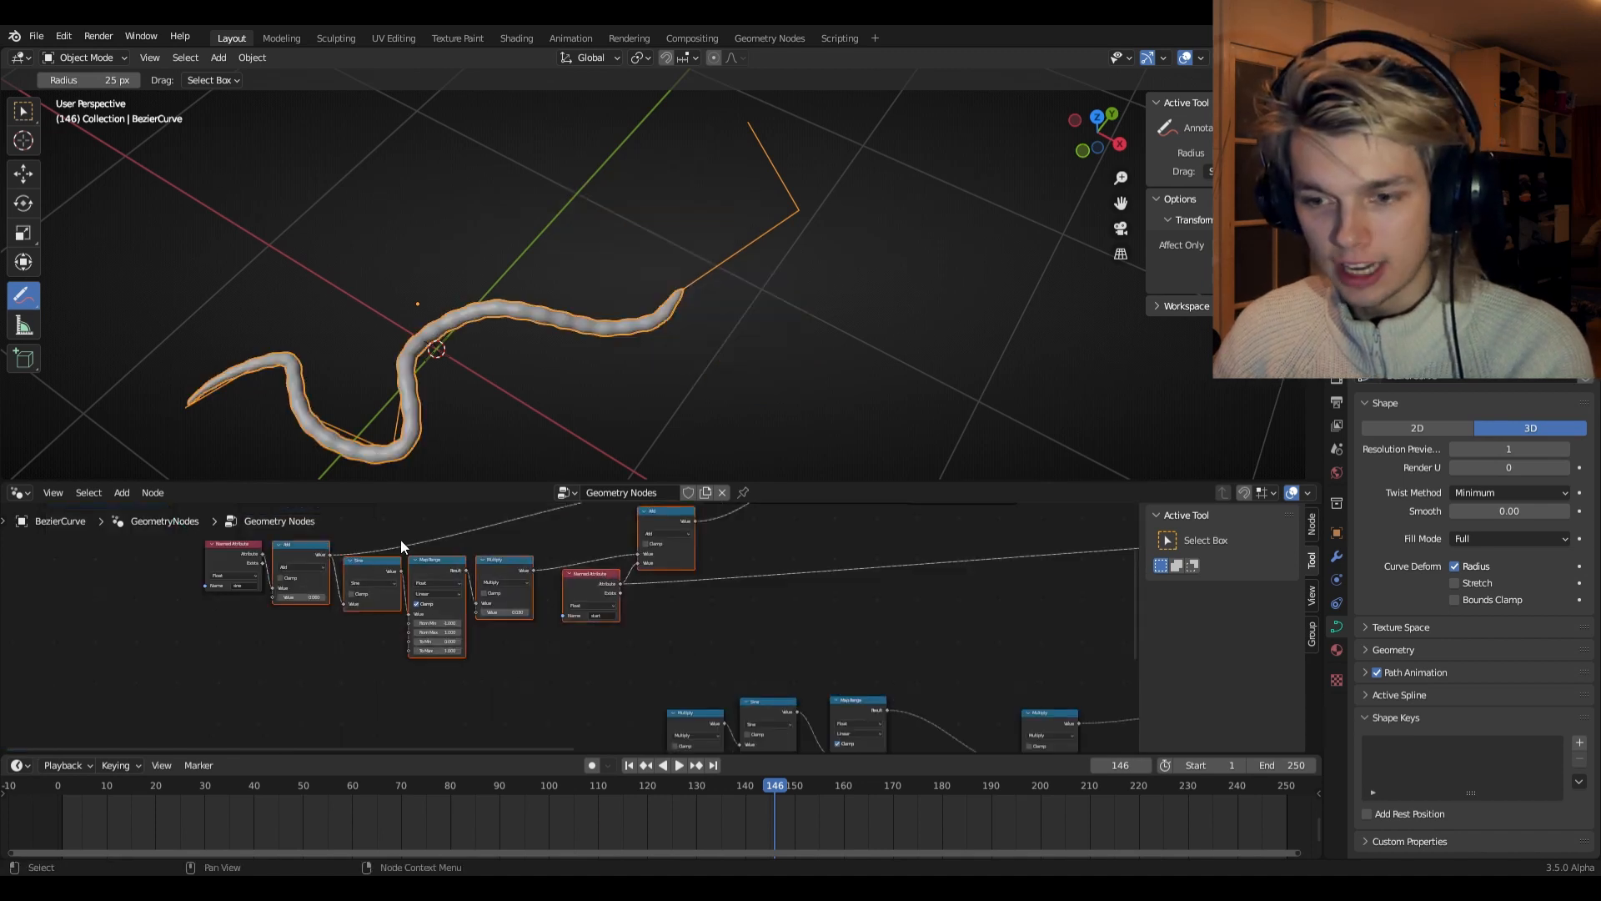
{"action": "key", "text": "shift+d"}
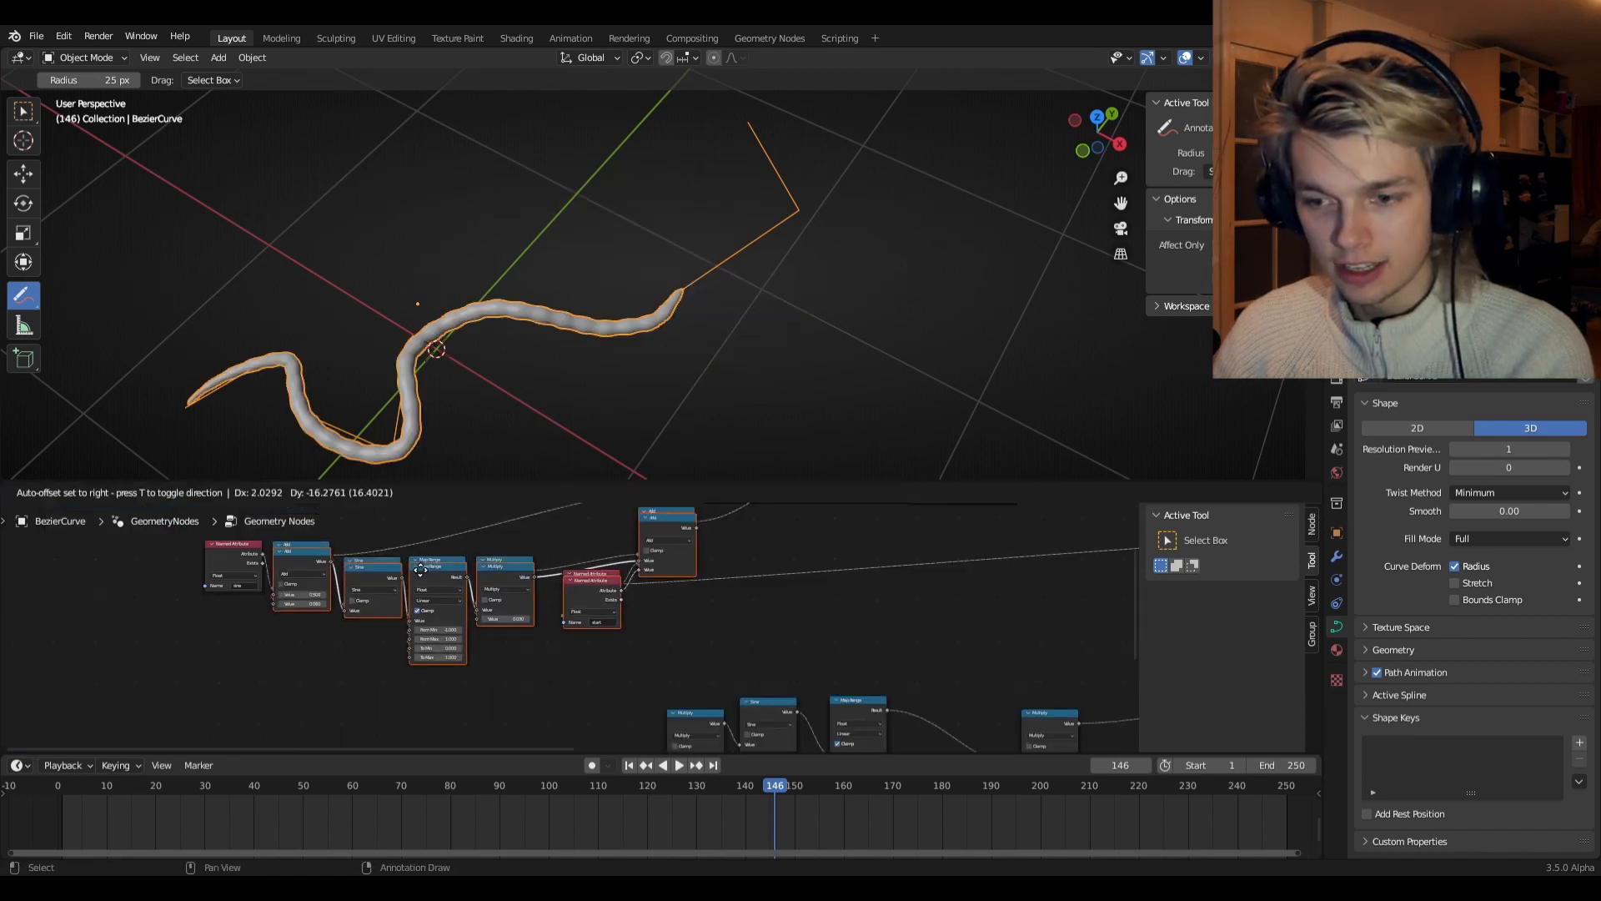
{"action": "left_click", "coordinate": [816, 623]}
{"action": "middle_click_drag", "start_coordinate": [716, 623], "coordinate": [572, 693]}
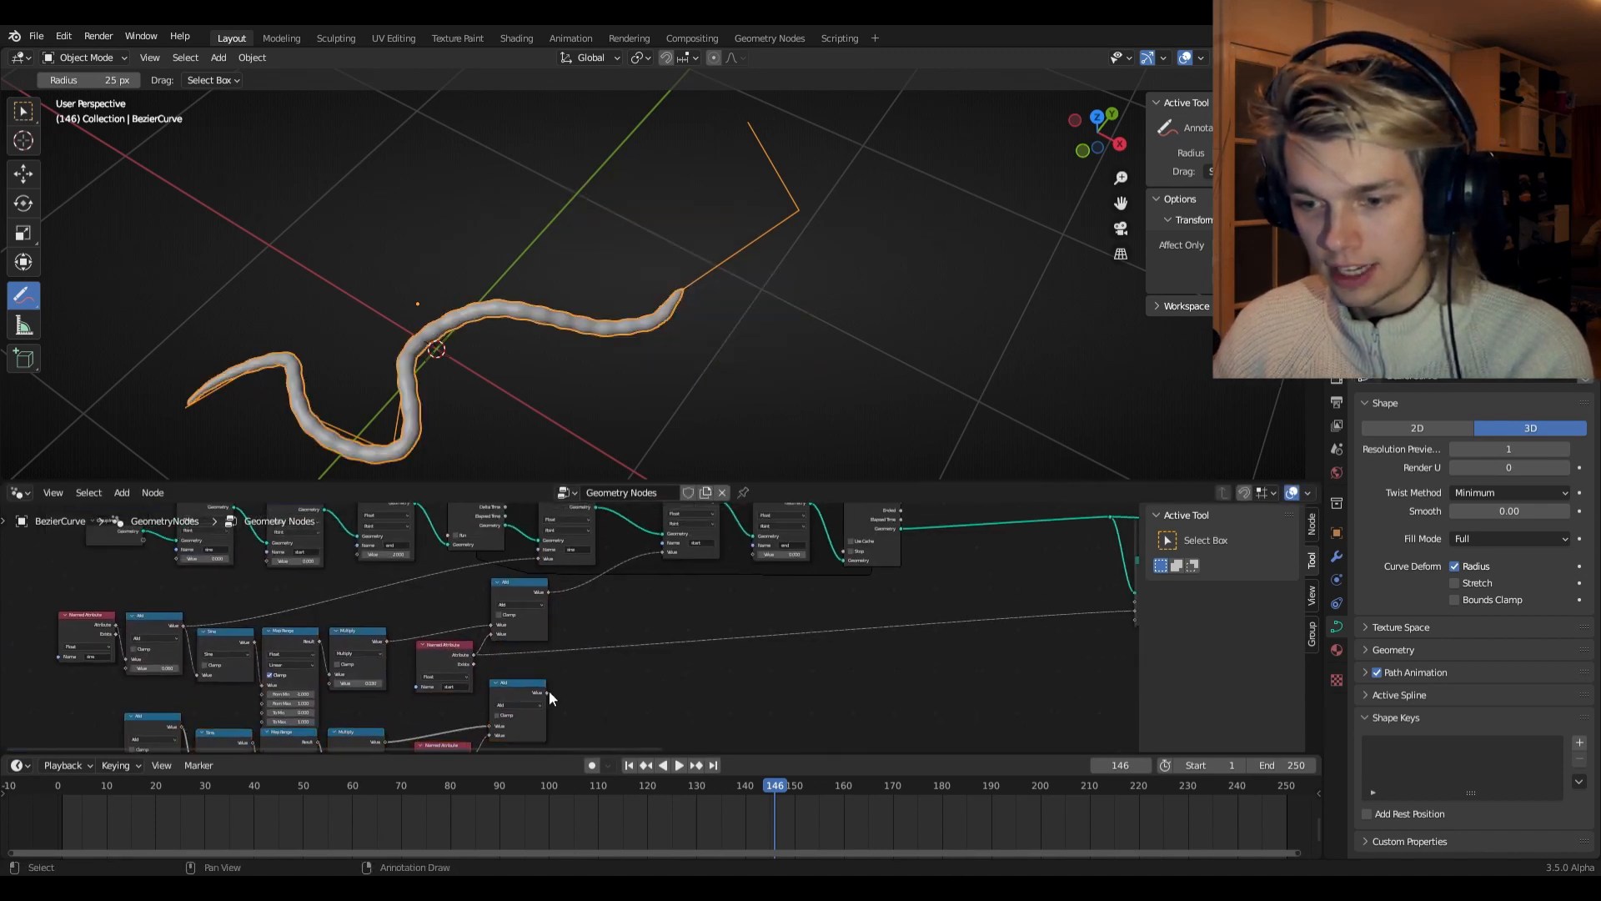
{"action": "left_click_drag", "start_coordinate": [547, 692], "coordinate": [753, 554]}
- Set the attribute name of the duplicated Named Attribute node in the lower chain to "end"
{"action": "middle_click_drag", "start_coordinate": [643, 659], "coordinate": [824, 532]}
{"action": "scroll", "coordinate": [634, 644], "scroll_direction": "up", "scroll_amount": 10}
{"action": "middle_click_drag", "start_coordinate": [733, 653], "coordinate": [711, 611]}
{"action": "left_click", "coordinate": [649, 653]}
{"action": "type", "text": "end"}
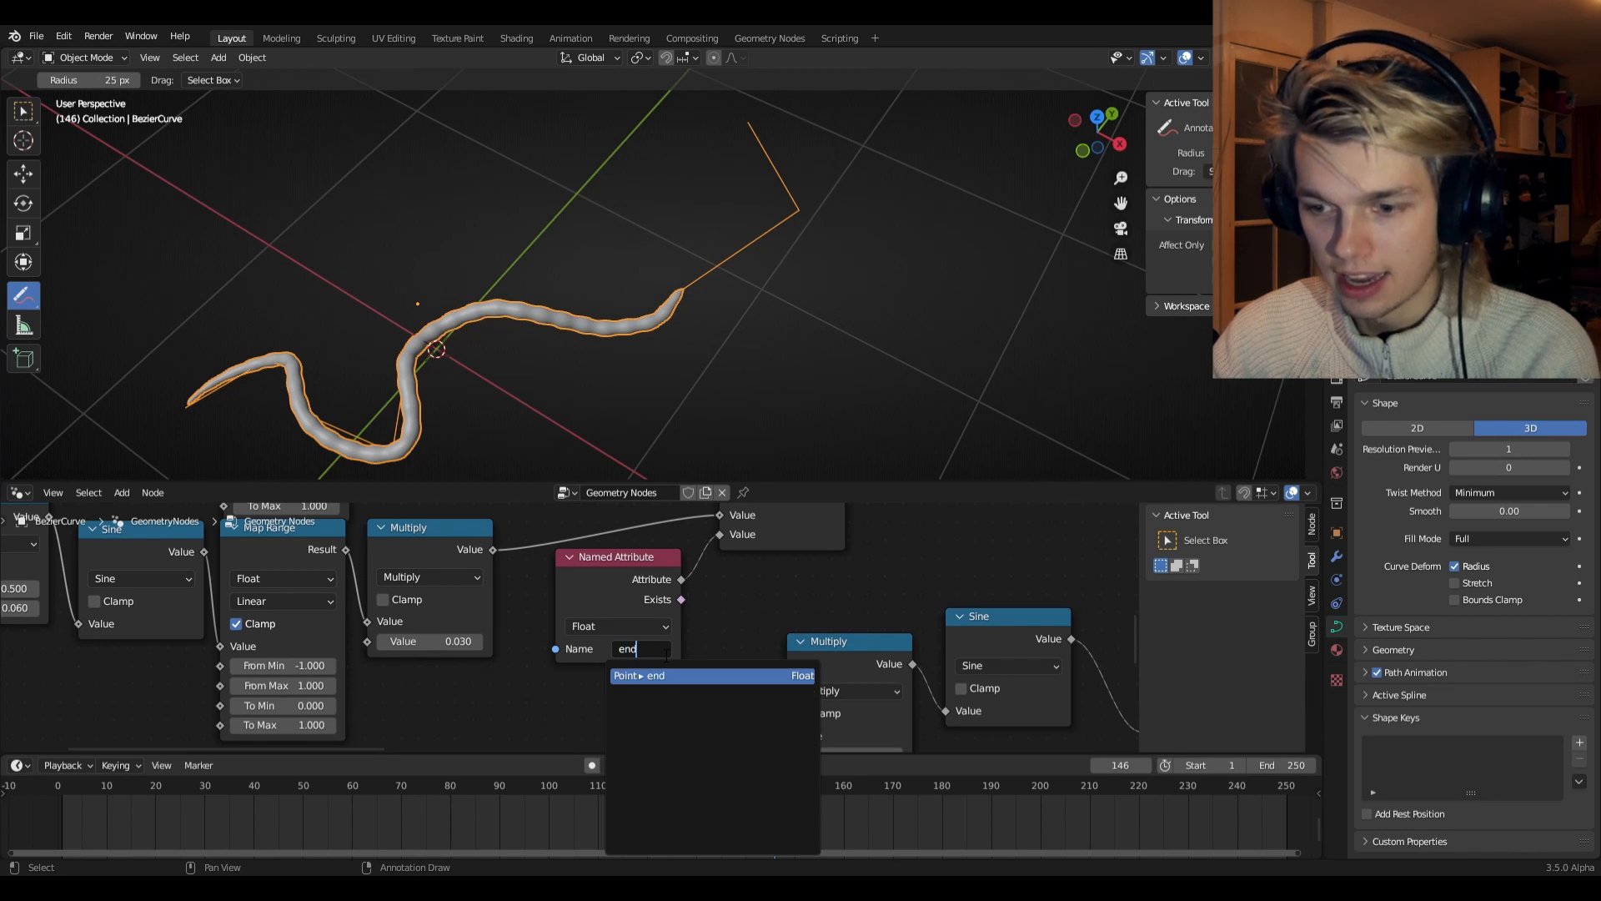
{"action": "key", "text": "Return"}
- Move the "sine" attribute and its Add node away from the Sine node, and link that Add's output to the lower Add's first Value
{"action": "scroll", "coordinate": [537, 655], "scroll_direction": "down", "scroll_amount": 4}
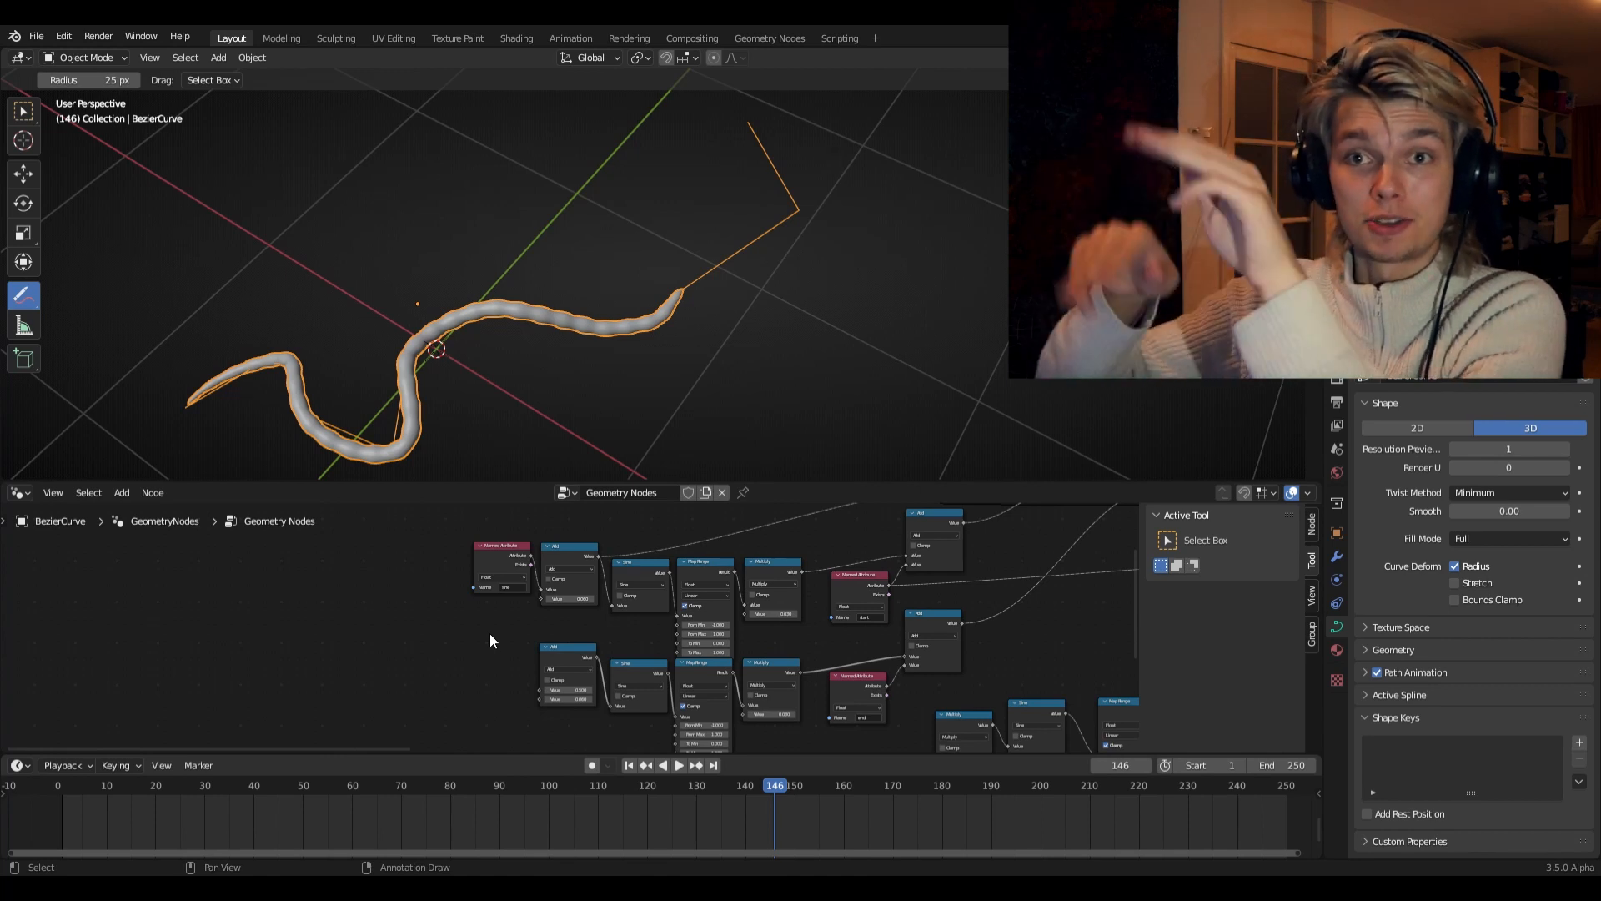
{"action": "scroll", "coordinate": [642, 619], "scroll_direction": "up", "scroll_amount": 2}
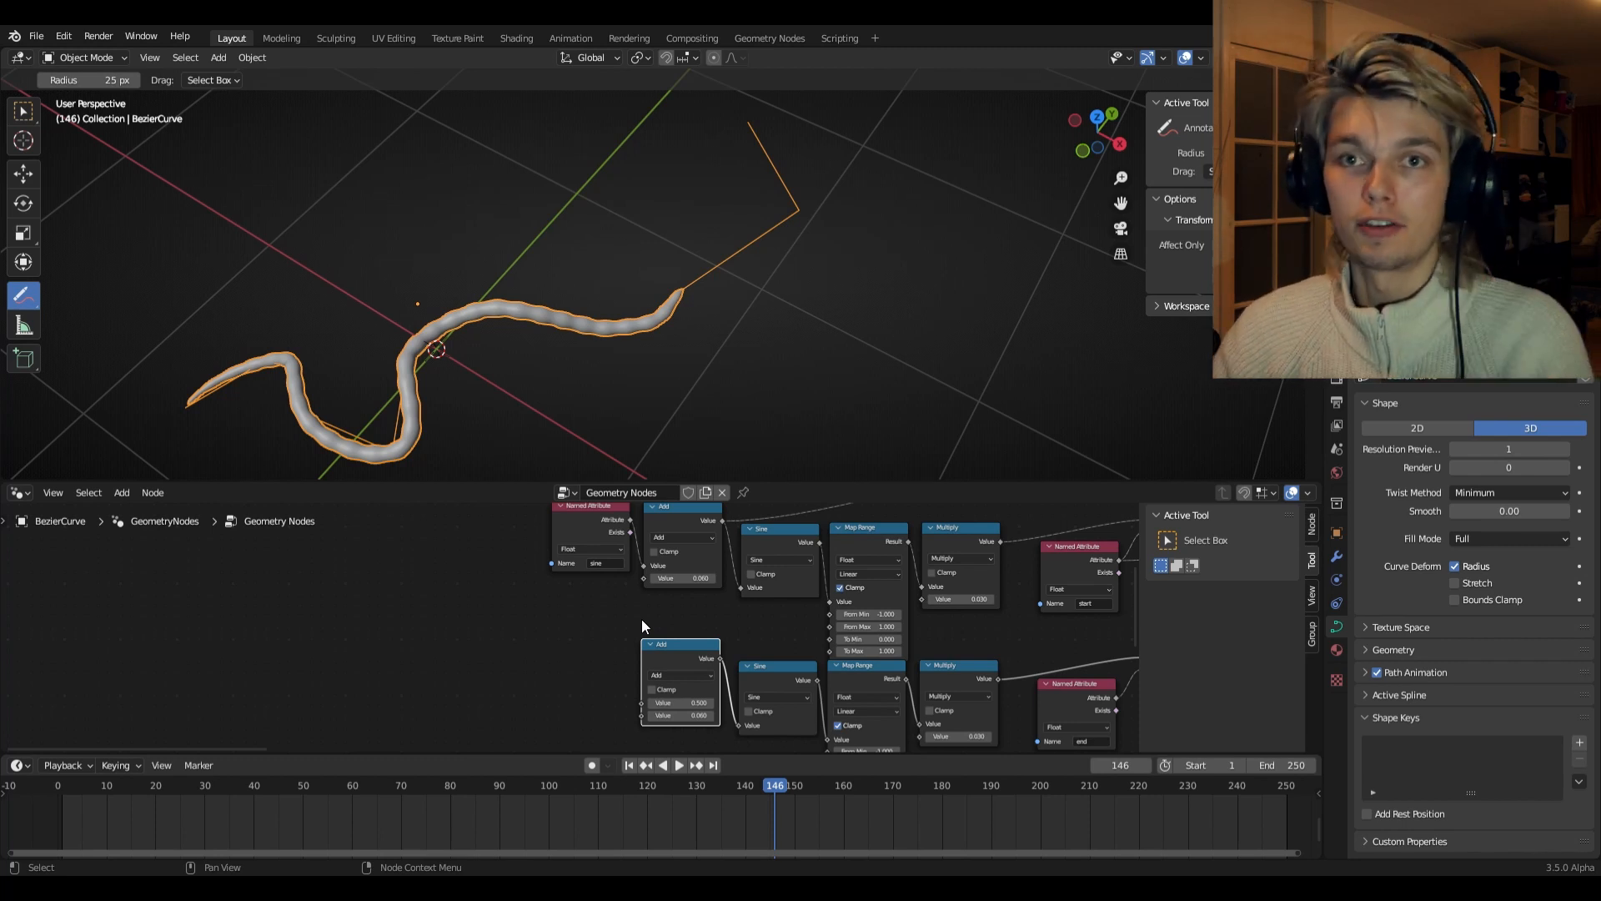
{"action": "left_click_drag", "start_coordinate": [567, 602], "coordinate": [640, 697]}
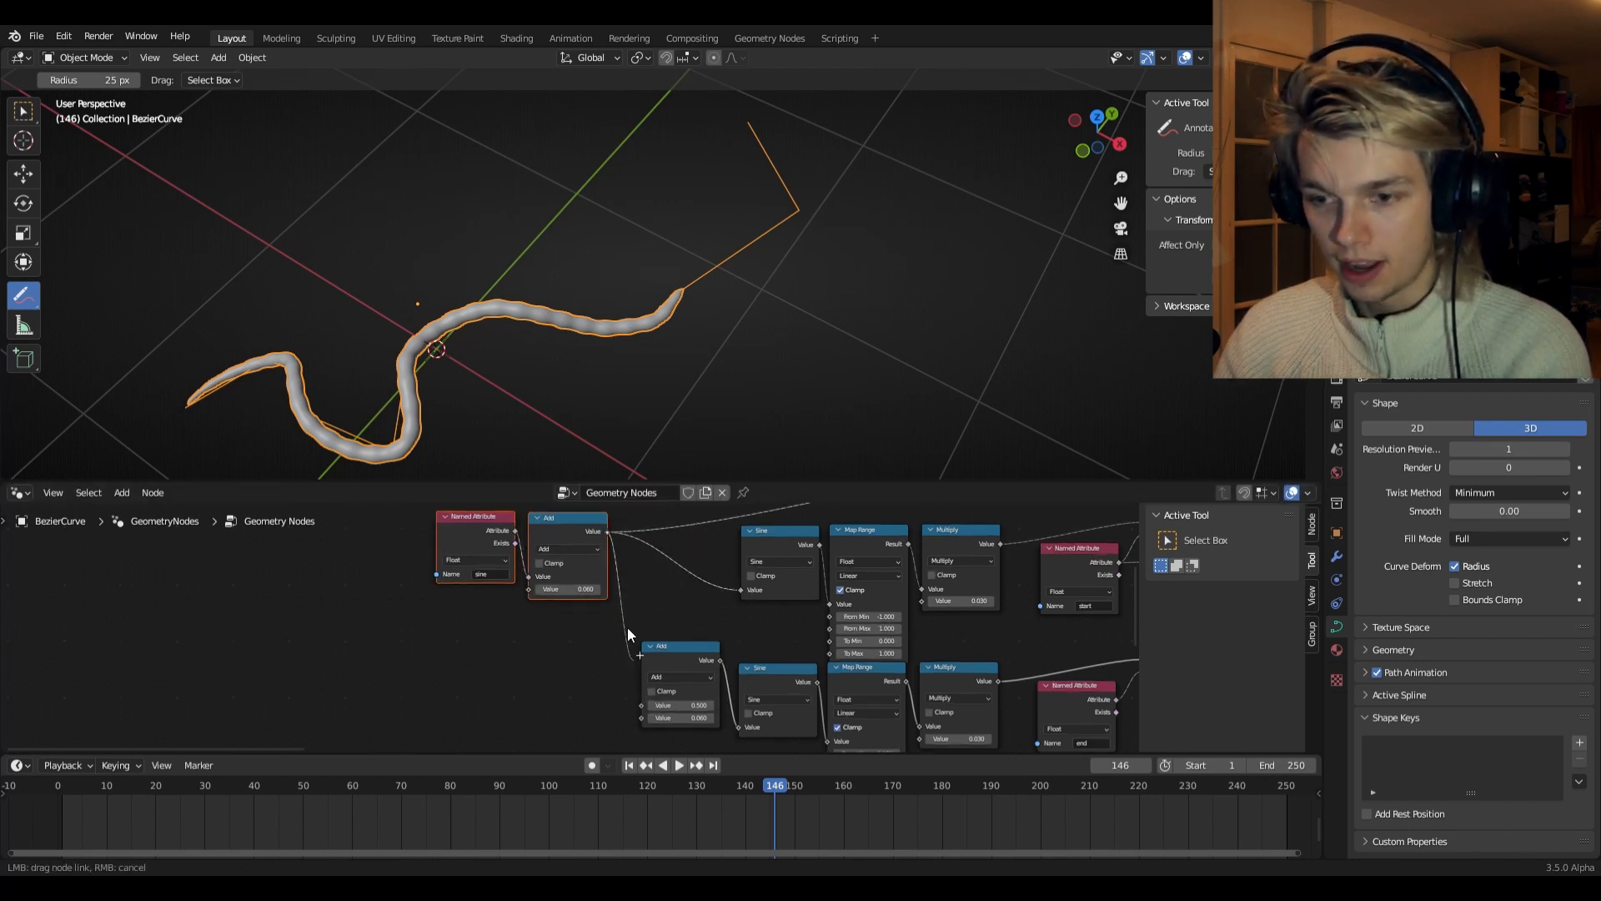
{"action": "left_click_drag", "start_coordinate": [585, 556], "coordinate": [585, 551]}
{"action": "key", "text": "Escape"}
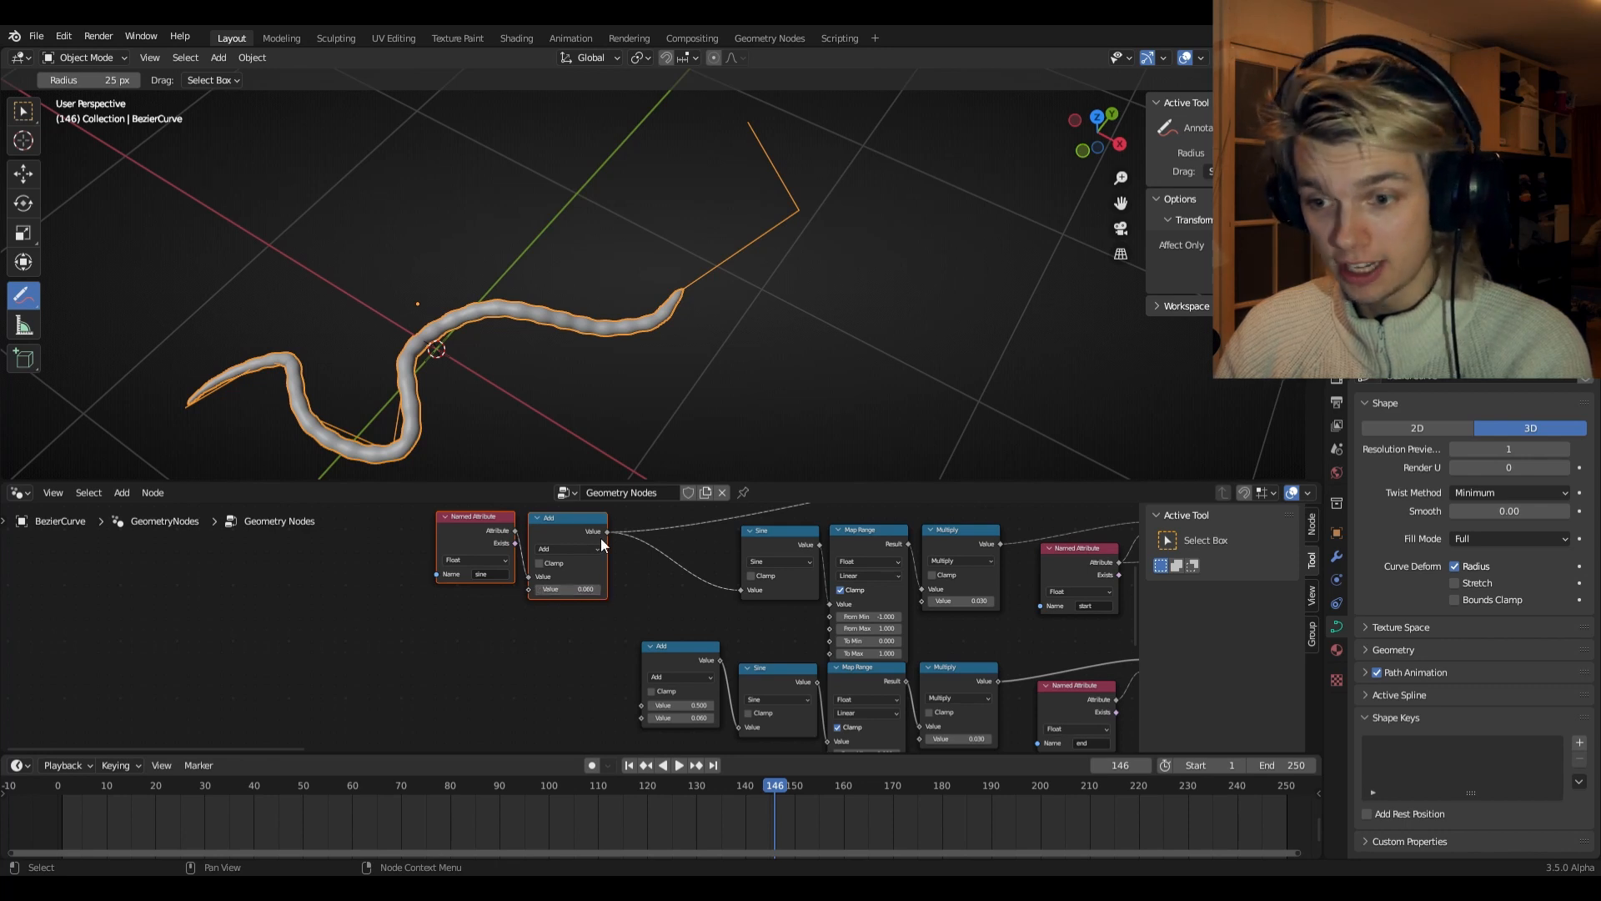
{"action": "left_click_drag", "start_coordinate": [607, 532], "coordinate": [642, 703]}
- Set the second Value of the lower chain's first Add node to pi
{"action": "scroll", "coordinate": [607, 712], "scroll_direction": "up", "scroll_amount": 3}
{"action": "left_click", "coordinate": [699, 650]}
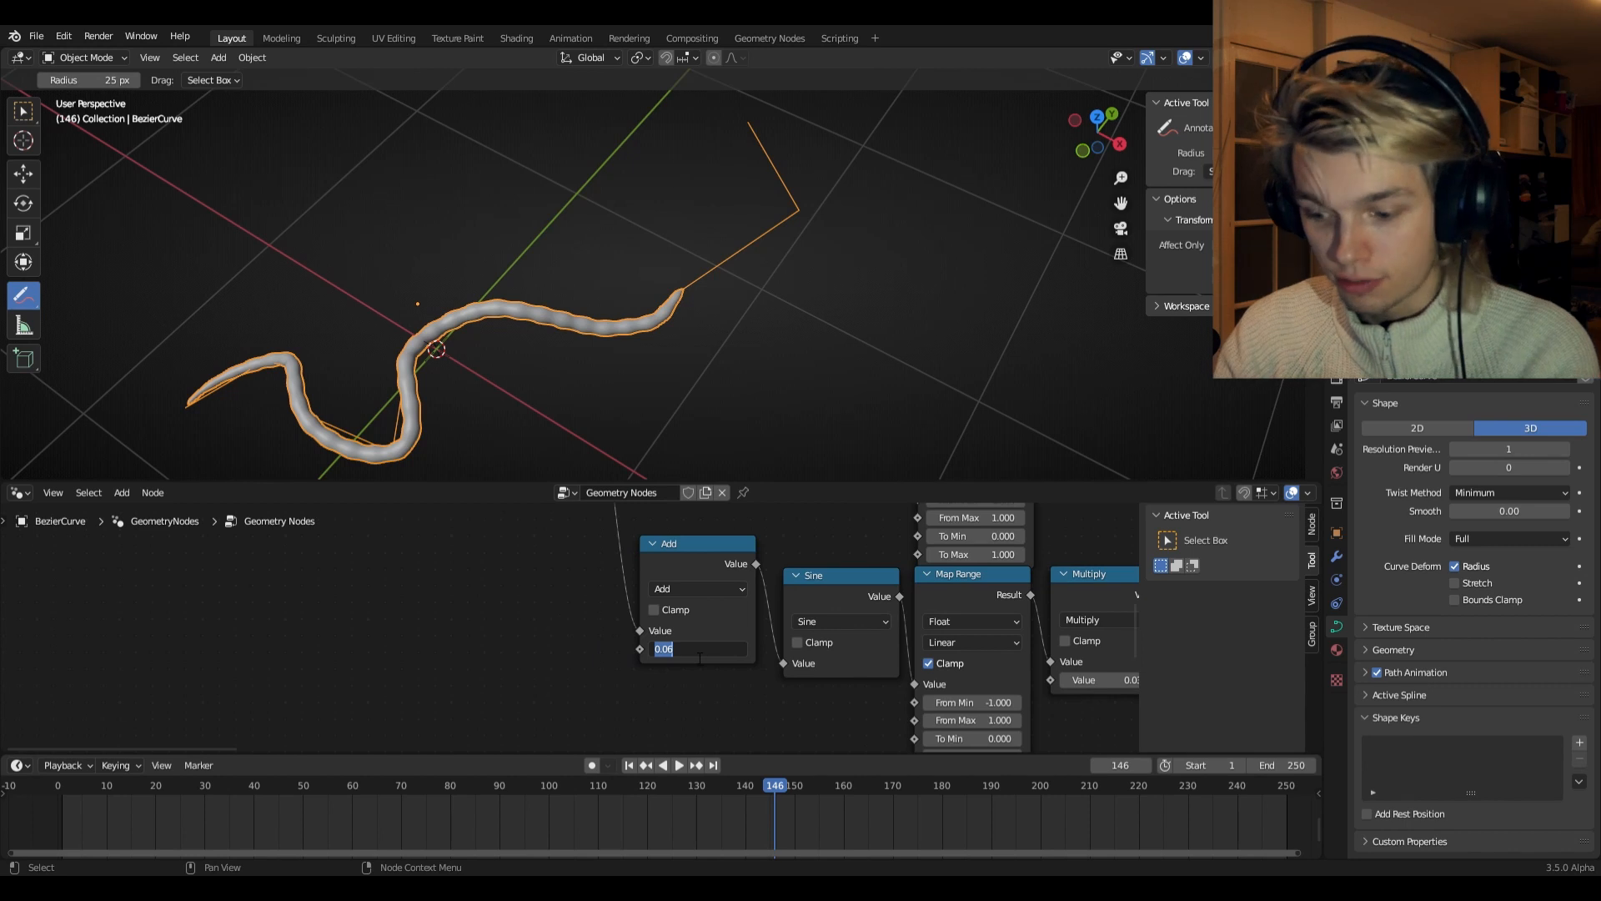
{"action": "type", "text": "pi"}
{"action": "key", "text": "Return"}
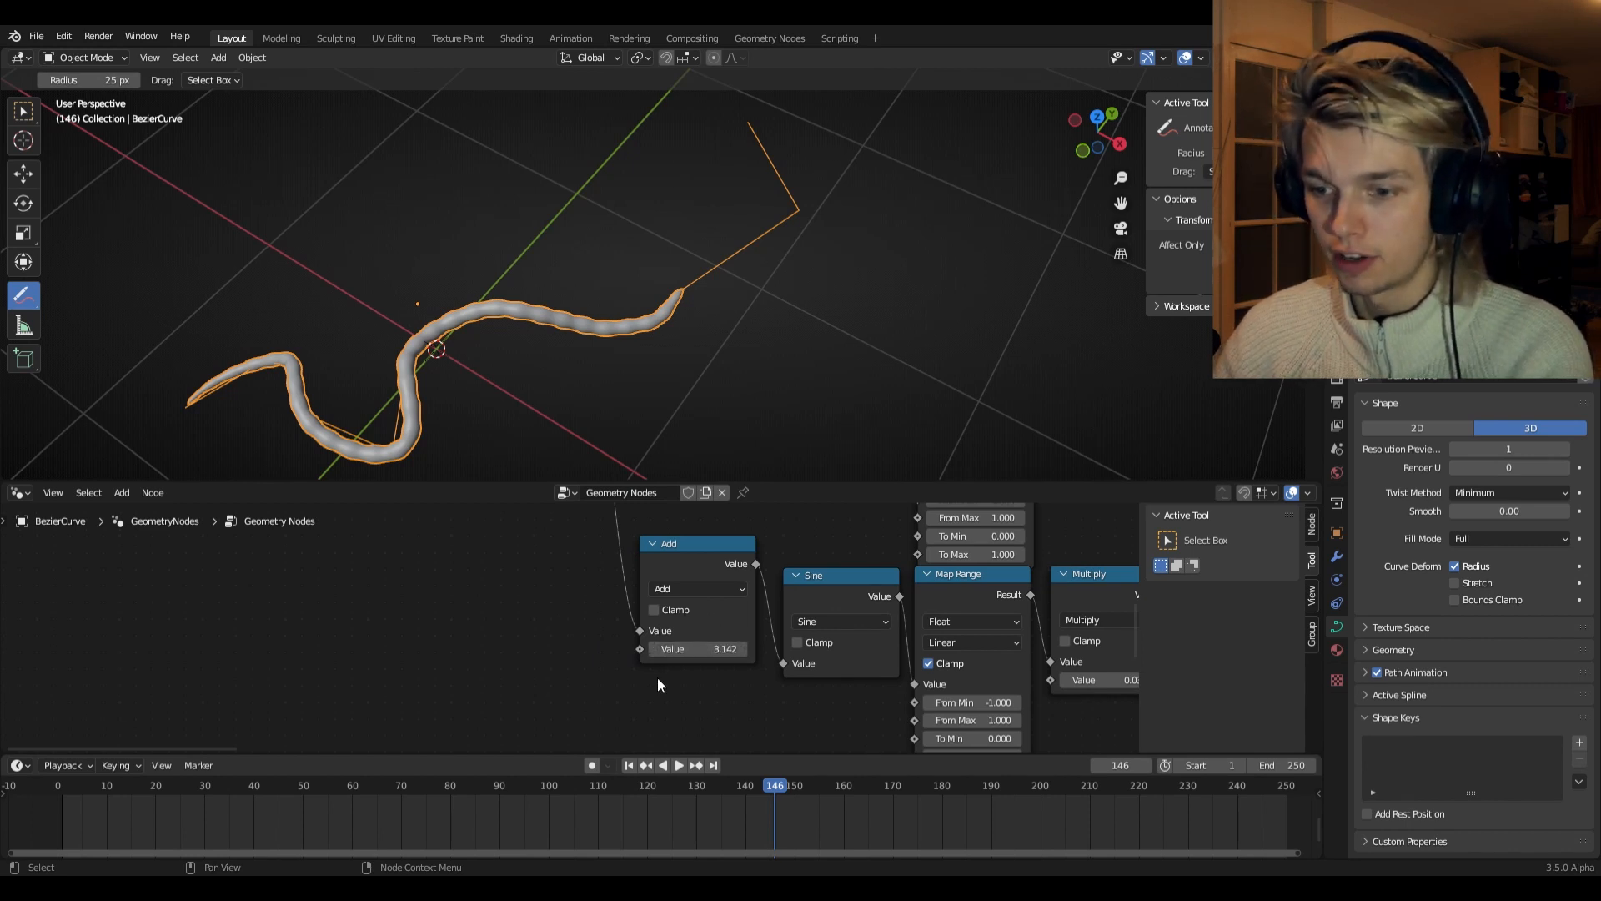
- Connect the "end" Named Attribute output to the Trim Curve node's End input, and replay the animation from the start
{"action": "scroll", "coordinate": [708, 633], "scroll_direction": "down", "scroll_amount": 6}
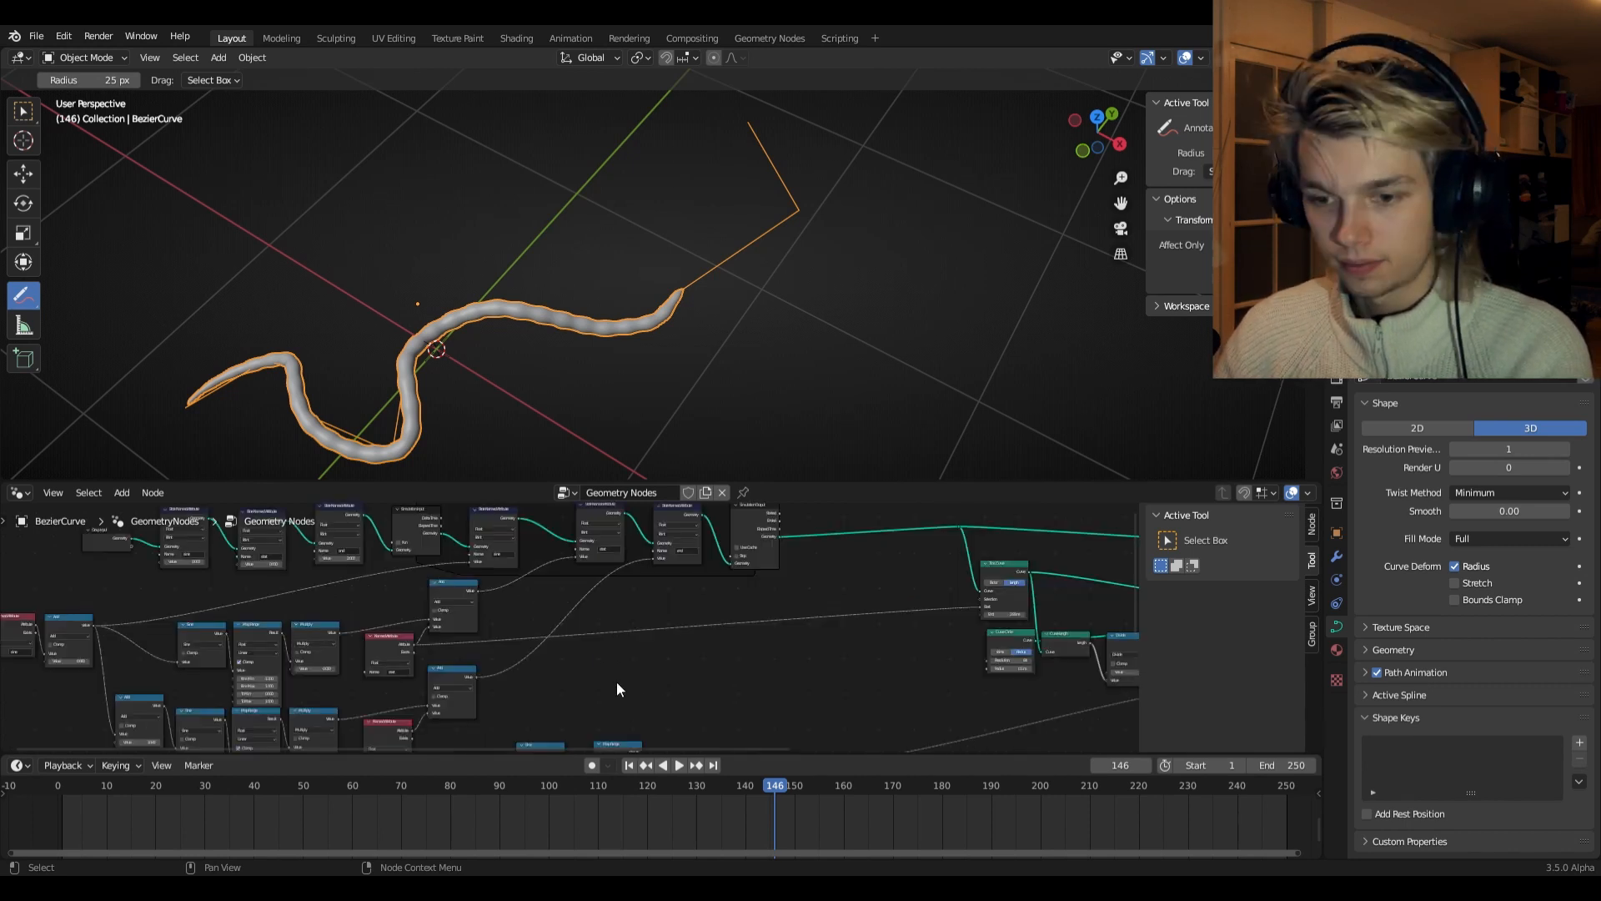
{"action": "scroll", "coordinate": [667, 684], "scroll_direction": "up", "scroll_amount": 3}
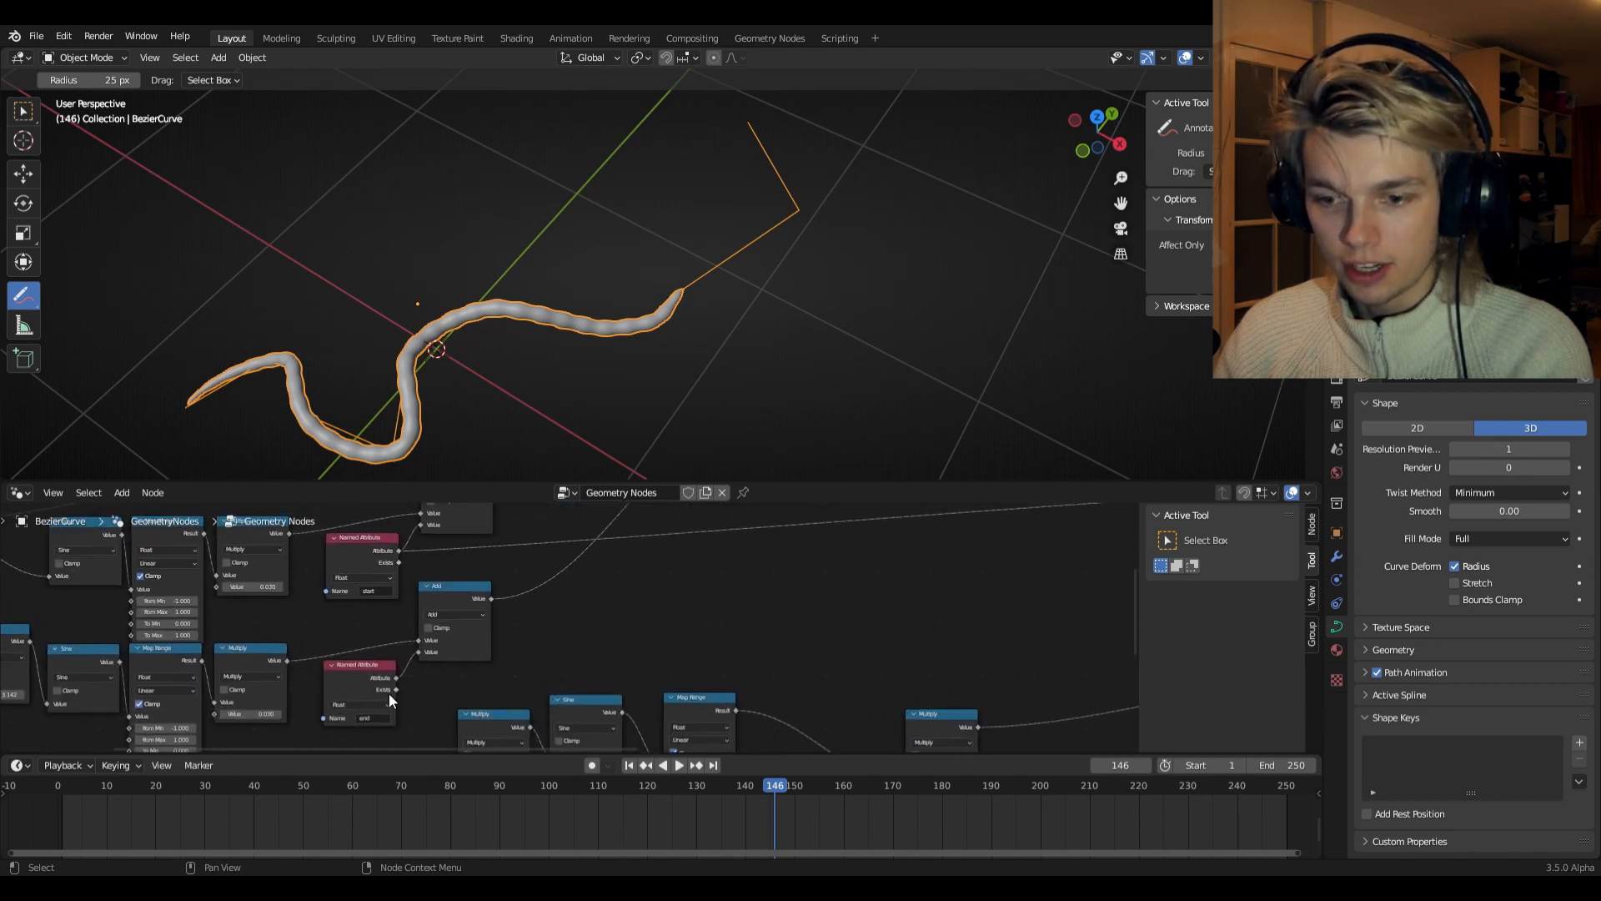
{"action": "left_click_drag", "start_coordinate": [396, 677], "coordinate": [959, 577]}
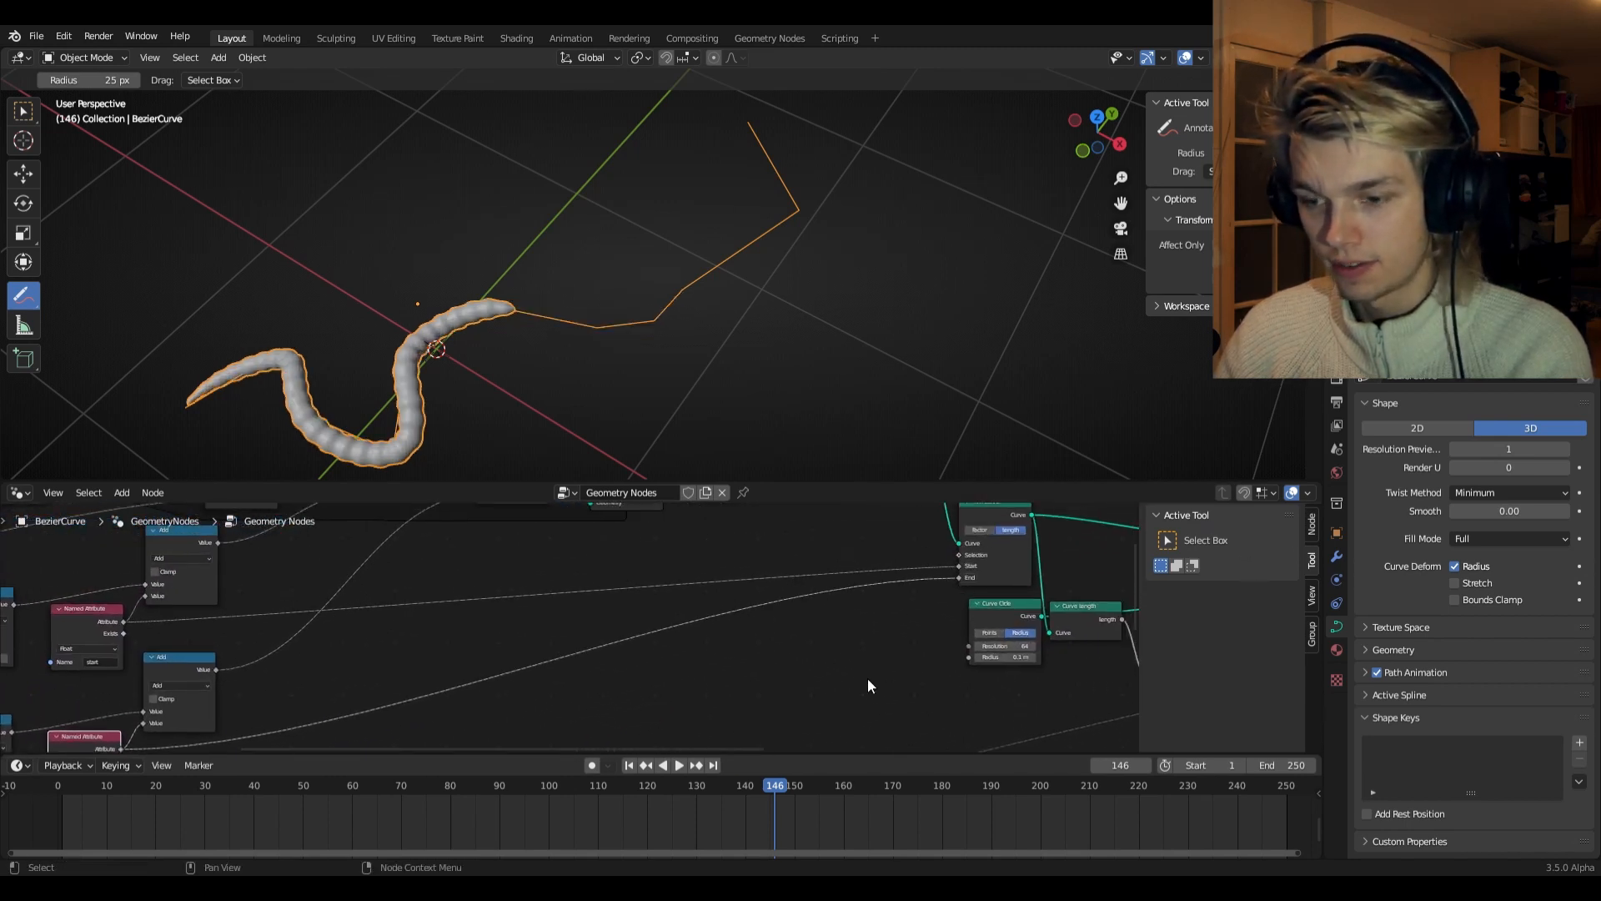
{"action": "left_click_drag", "start_coordinate": [775, 791], "coordinate": [12, 796]}
{"action": "key", "text": "space"}
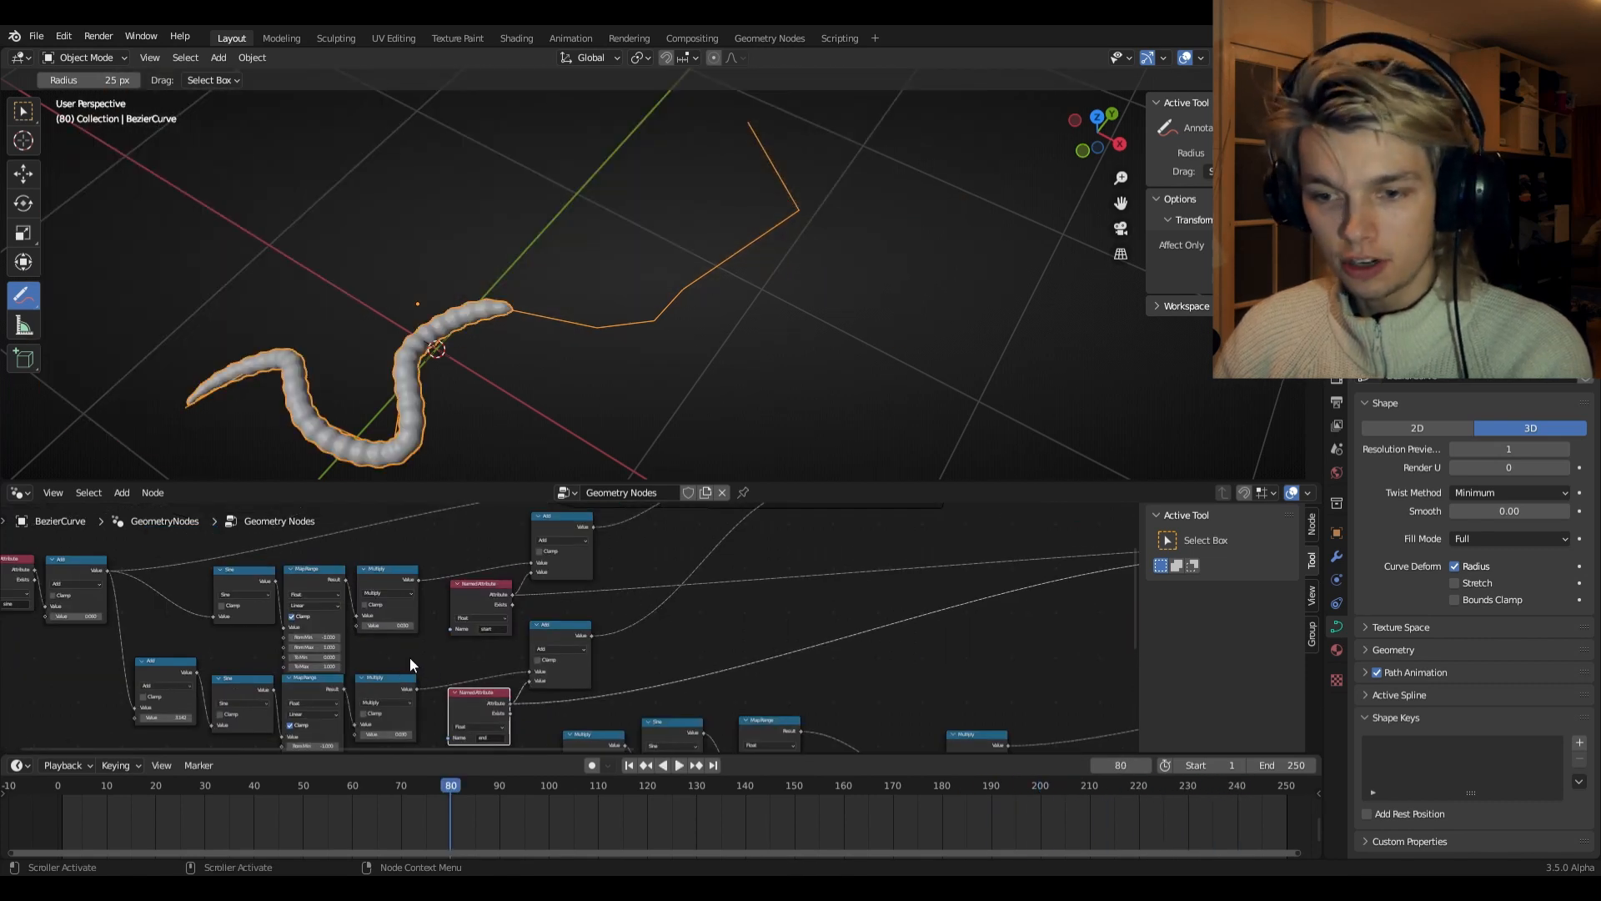
- Move the "sine" attribute, Add, Sine and Map Range nodes of both chains away from the Multiply nodes to make room
{"action": "middle_click_drag", "start_coordinate": [409, 657], "coordinate": [753, 628]}
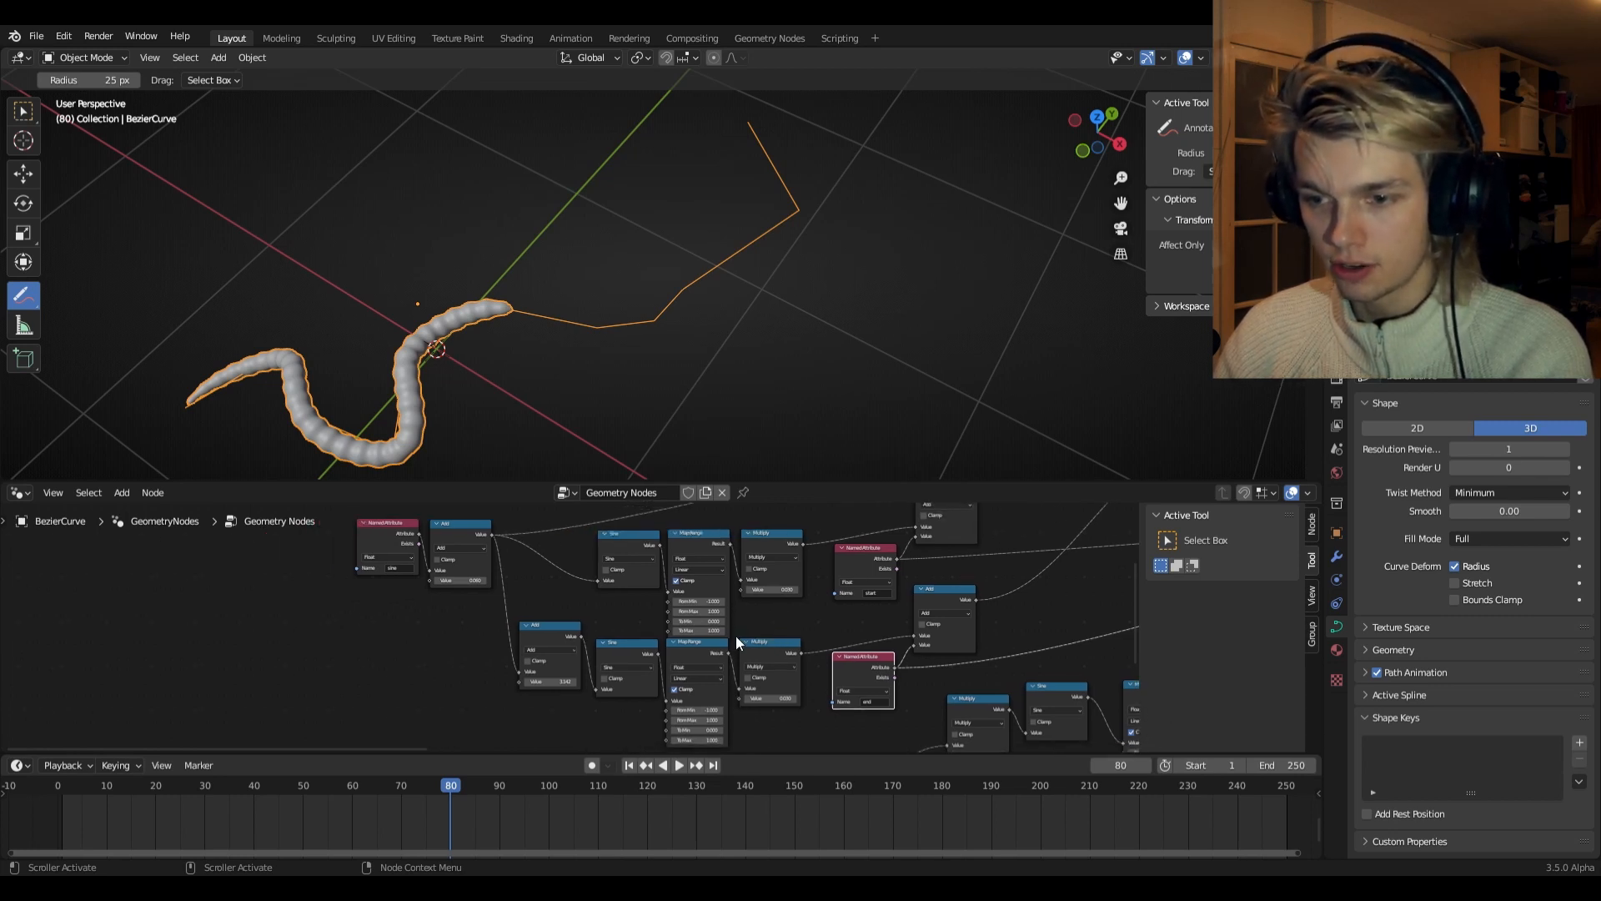
{"action": "scroll", "coordinate": [764, 627], "scroll_direction": "down", "scroll_amount": 1}
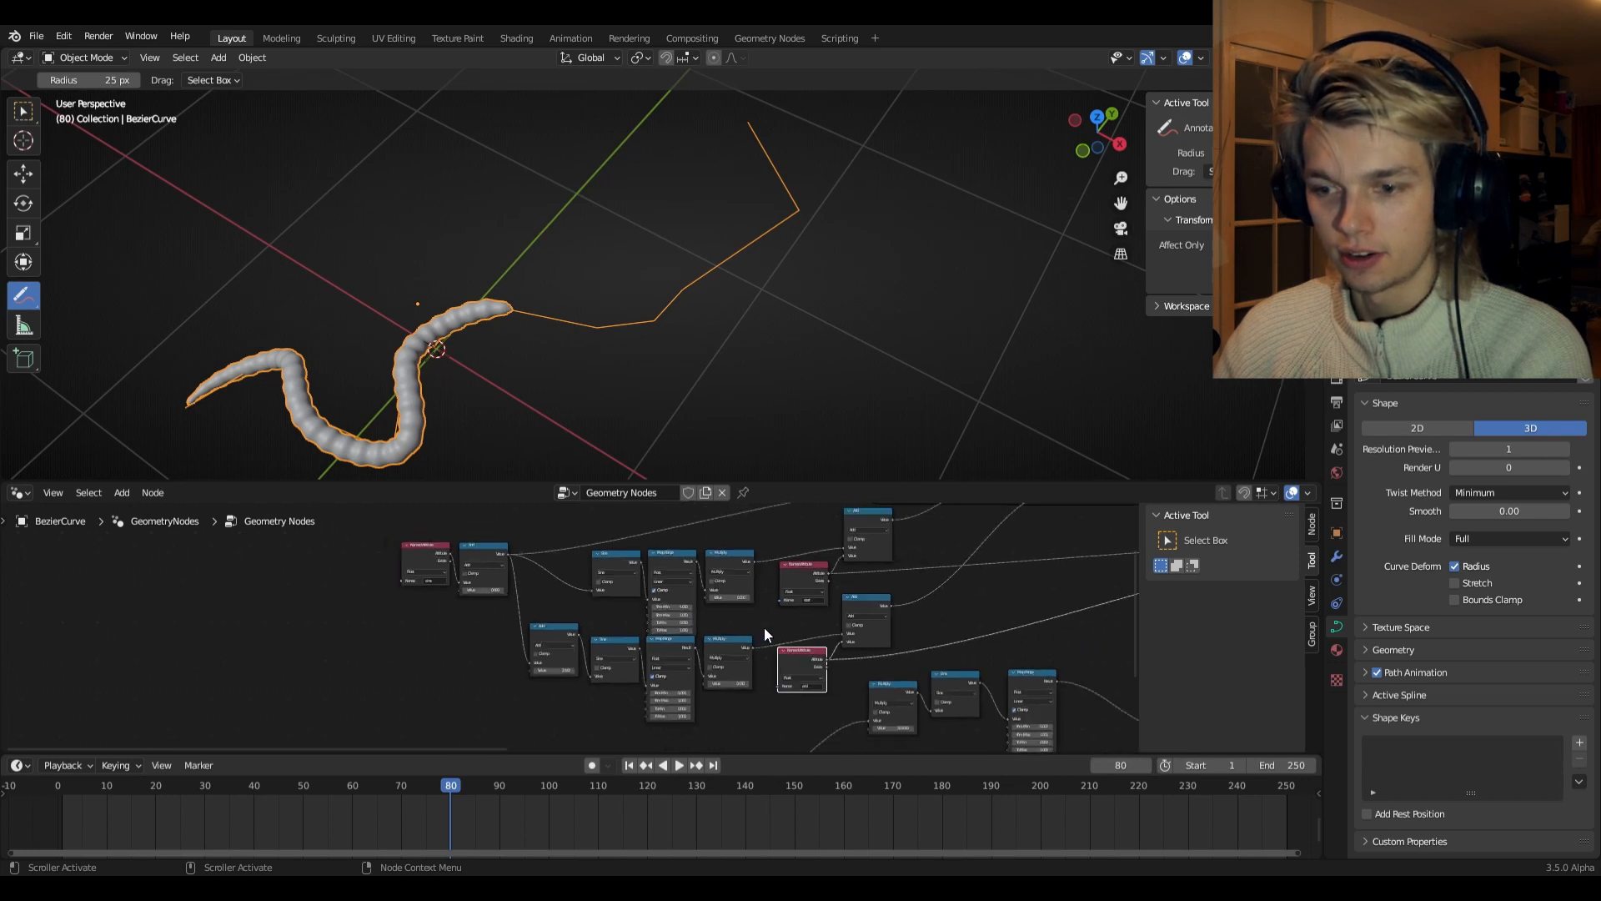
{"action": "left_click_drag", "start_coordinate": [385, 562], "coordinate": [684, 670]}
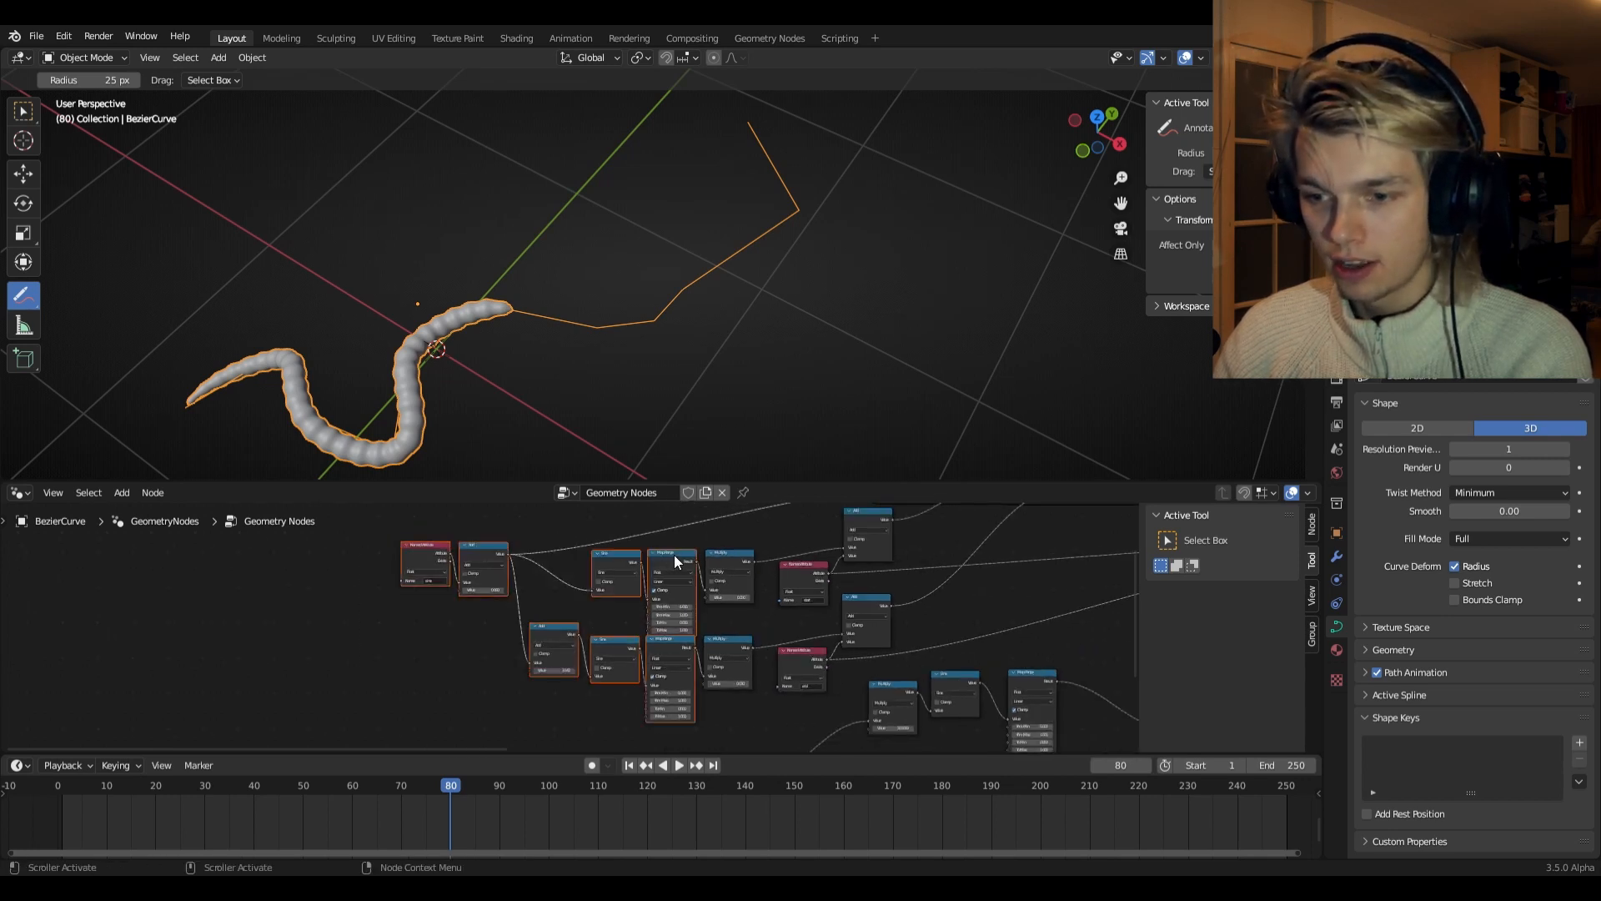
{"action": "left_click_drag", "start_coordinate": [674, 553], "coordinate": [579, 558]}
- Add a Float Curve node and insert it between the upper chain's Map Range and Multiply nodes
{"action": "scroll", "coordinate": [639, 595], "scroll_direction": "up", "scroll_amount": 3}
{"action": "key", "text": "shift+a"}
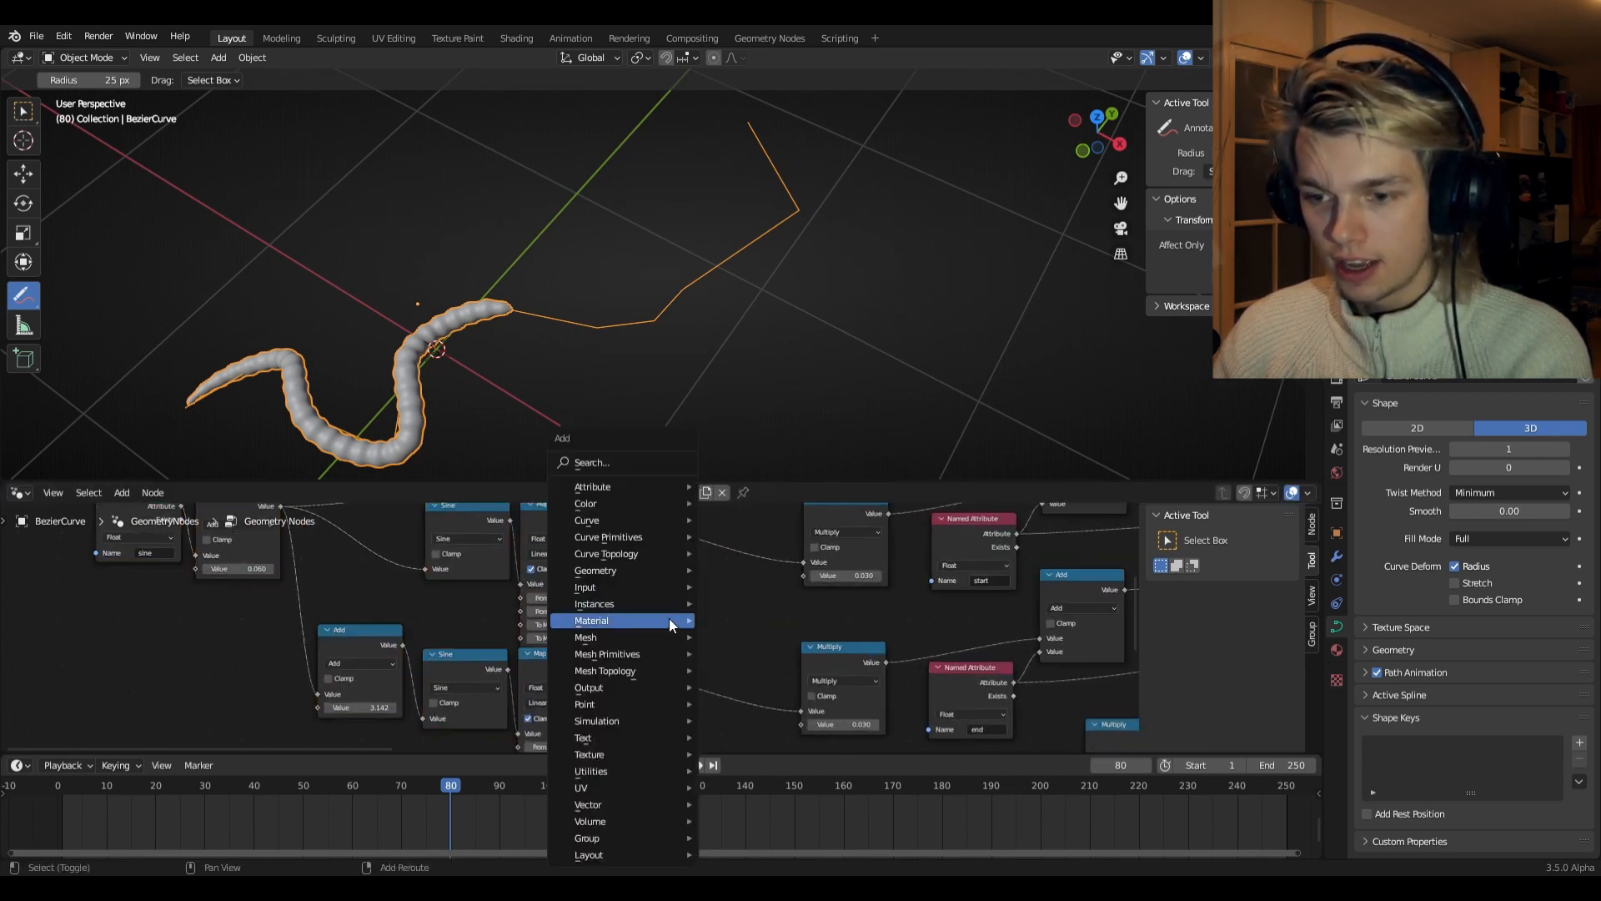
{"action": "left_click", "coordinate": [610, 463]}
{"action": "type", "text": "float"}
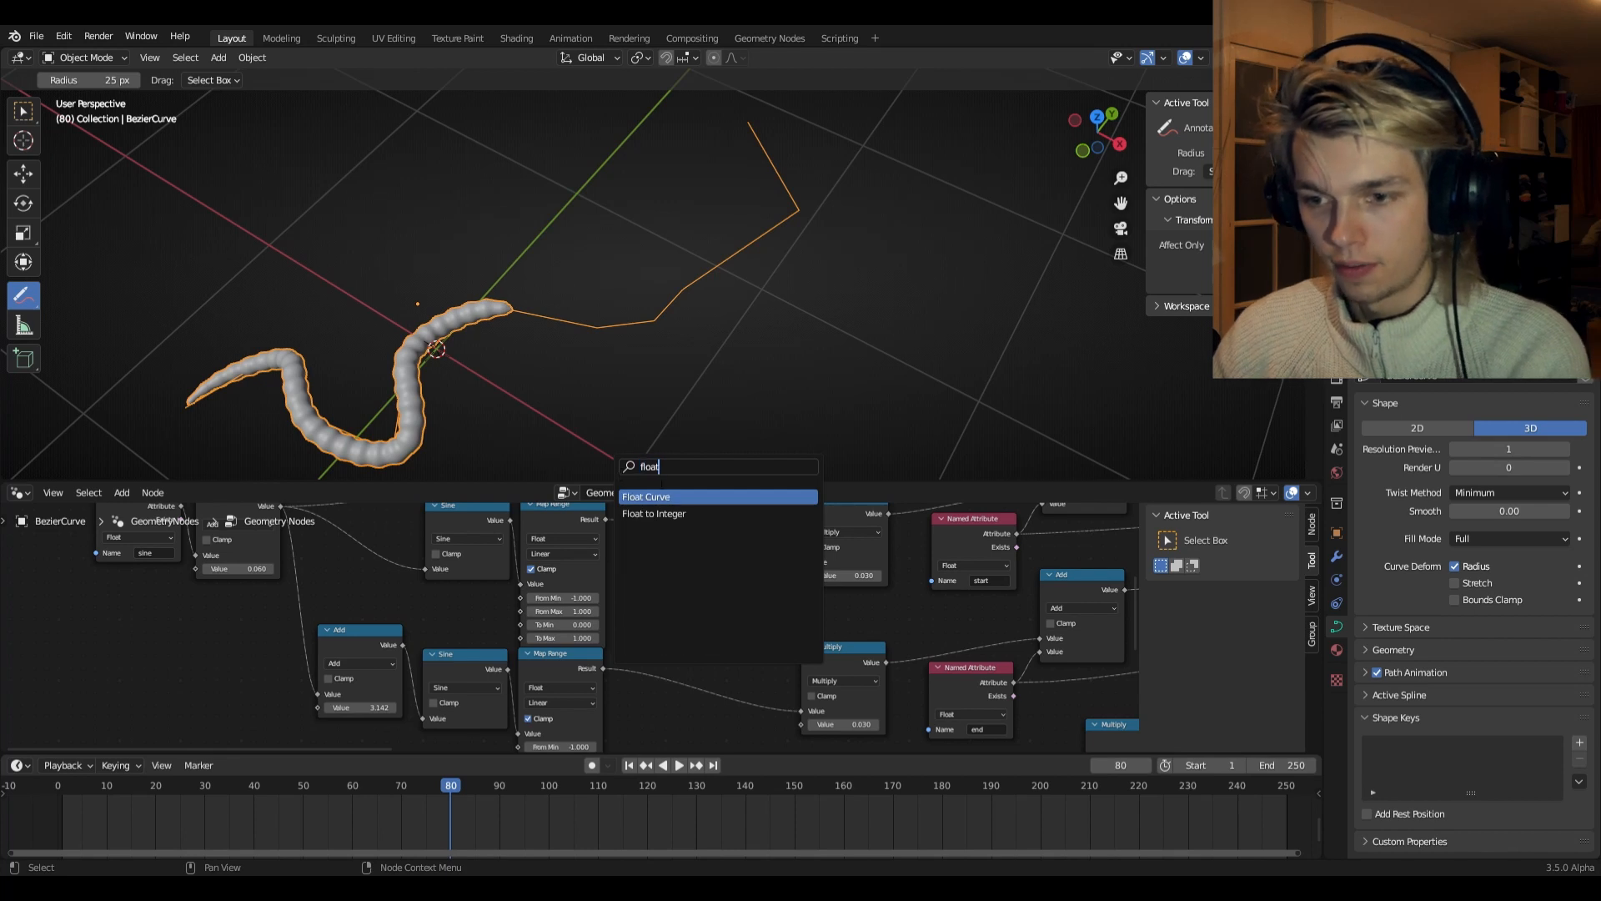
{"action": "key", "text": "Return"}
{"action": "left_click", "coordinate": [678, 582]}
{"action": "left_click_drag", "start_coordinate": [734, 557], "coordinate": [722, 547]}
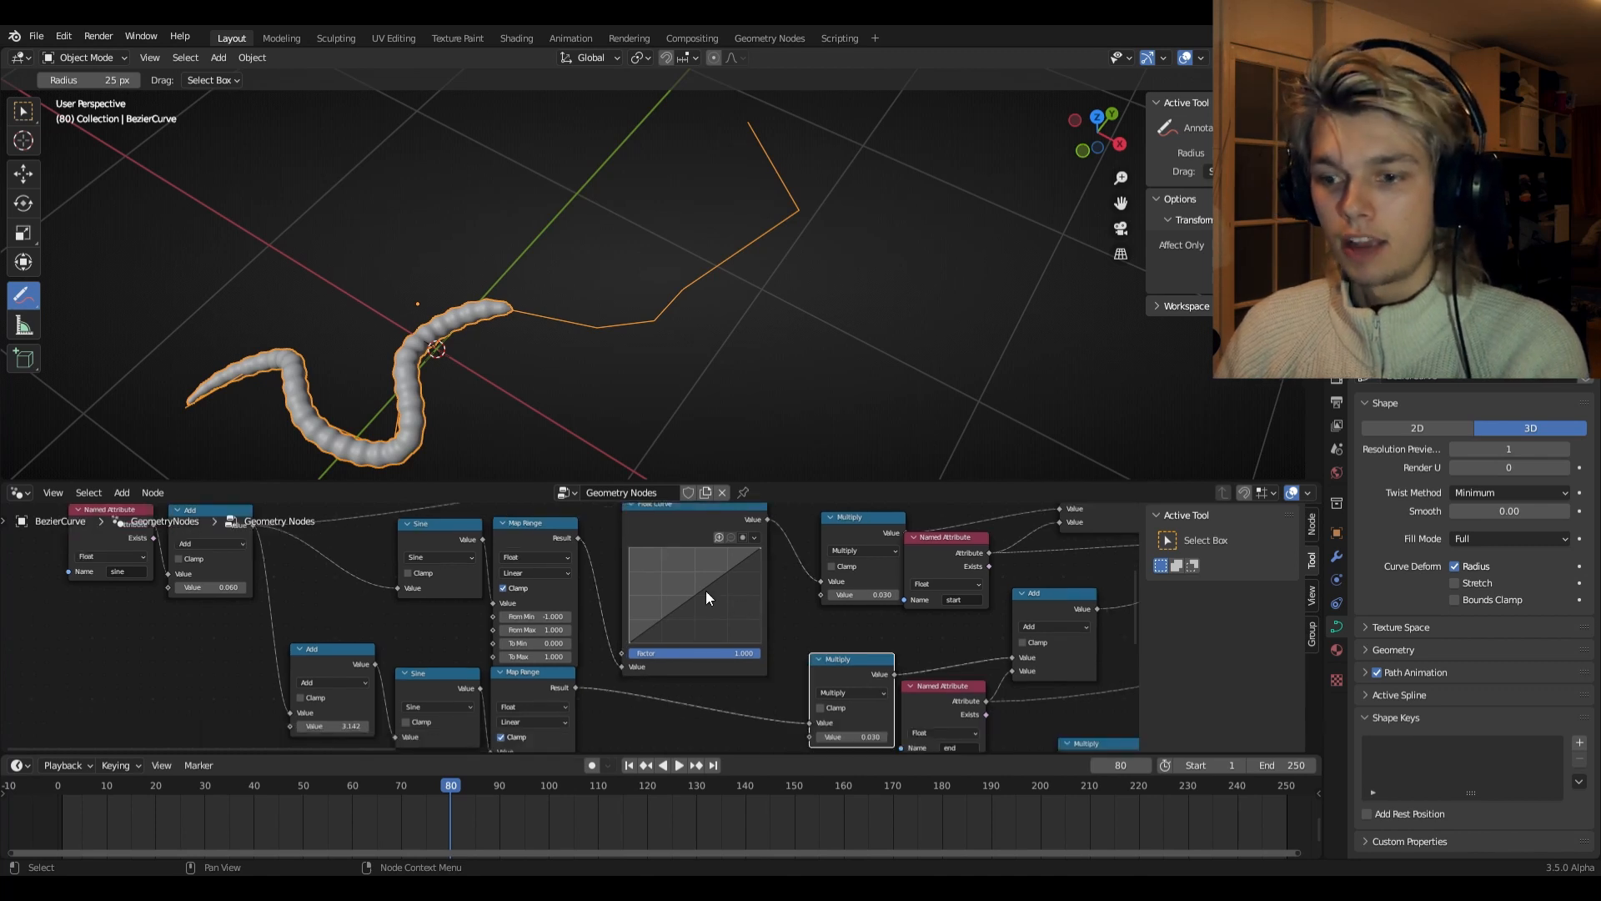
- Add a middle point to the Float Curve and bend the curve downward, placing the point at about 0.47, 0.19
{"action": "left_click_drag", "start_coordinate": [689, 597], "coordinate": [698, 622]}
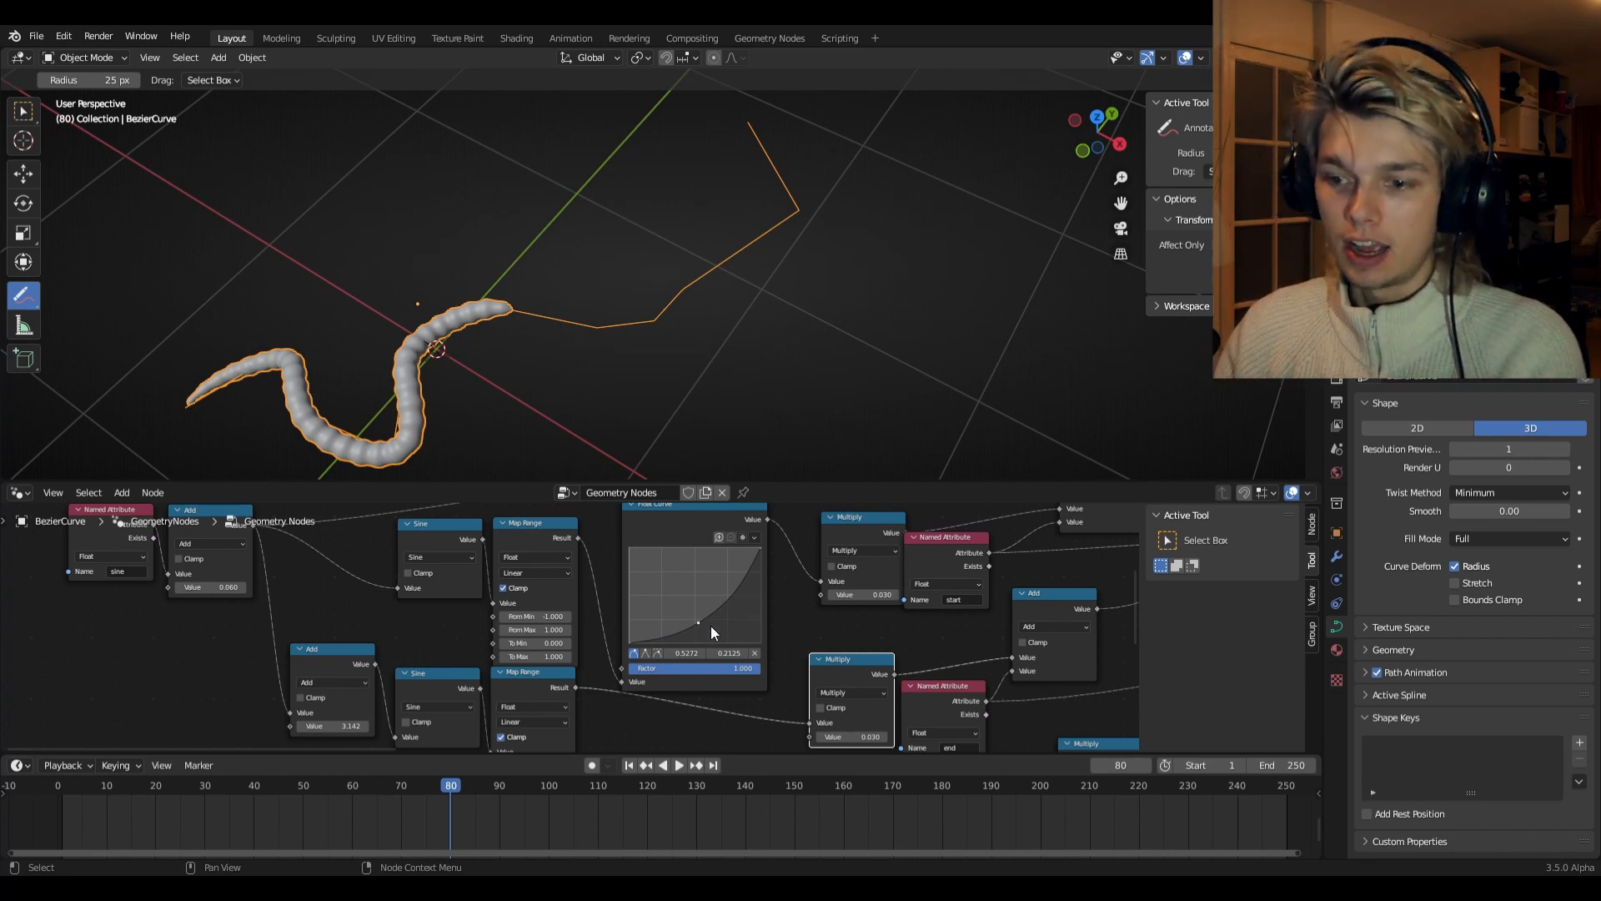
{"action": "left_click_drag", "start_coordinate": [698, 619], "coordinate": [667, 588]}
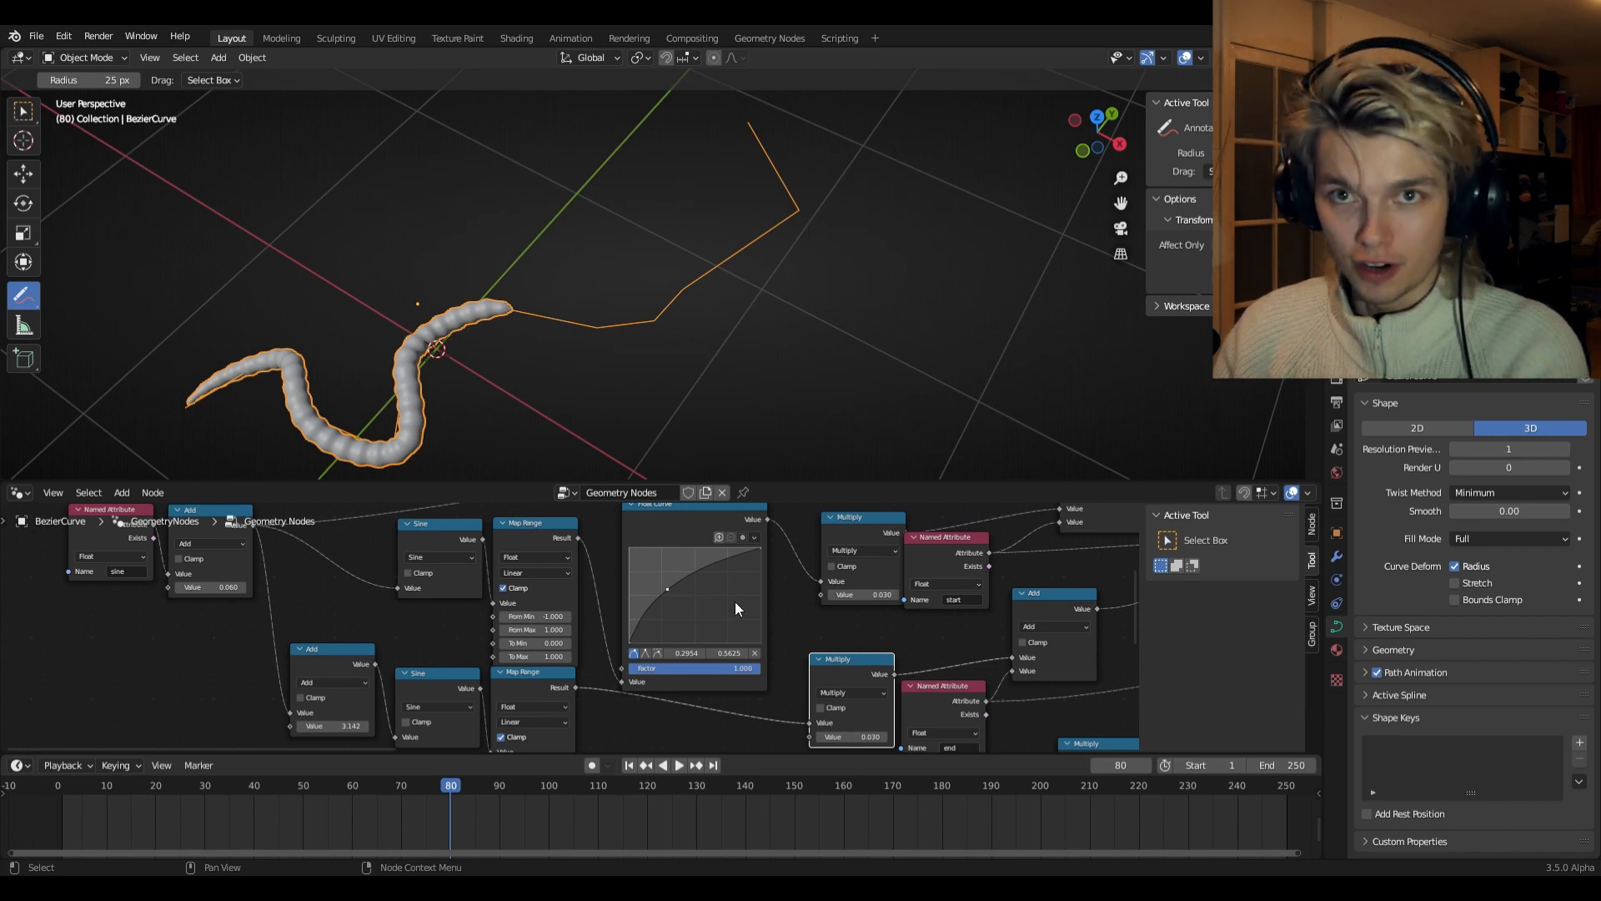
{"action": "left_click_drag", "start_coordinate": [667, 589], "coordinate": [692, 623]}
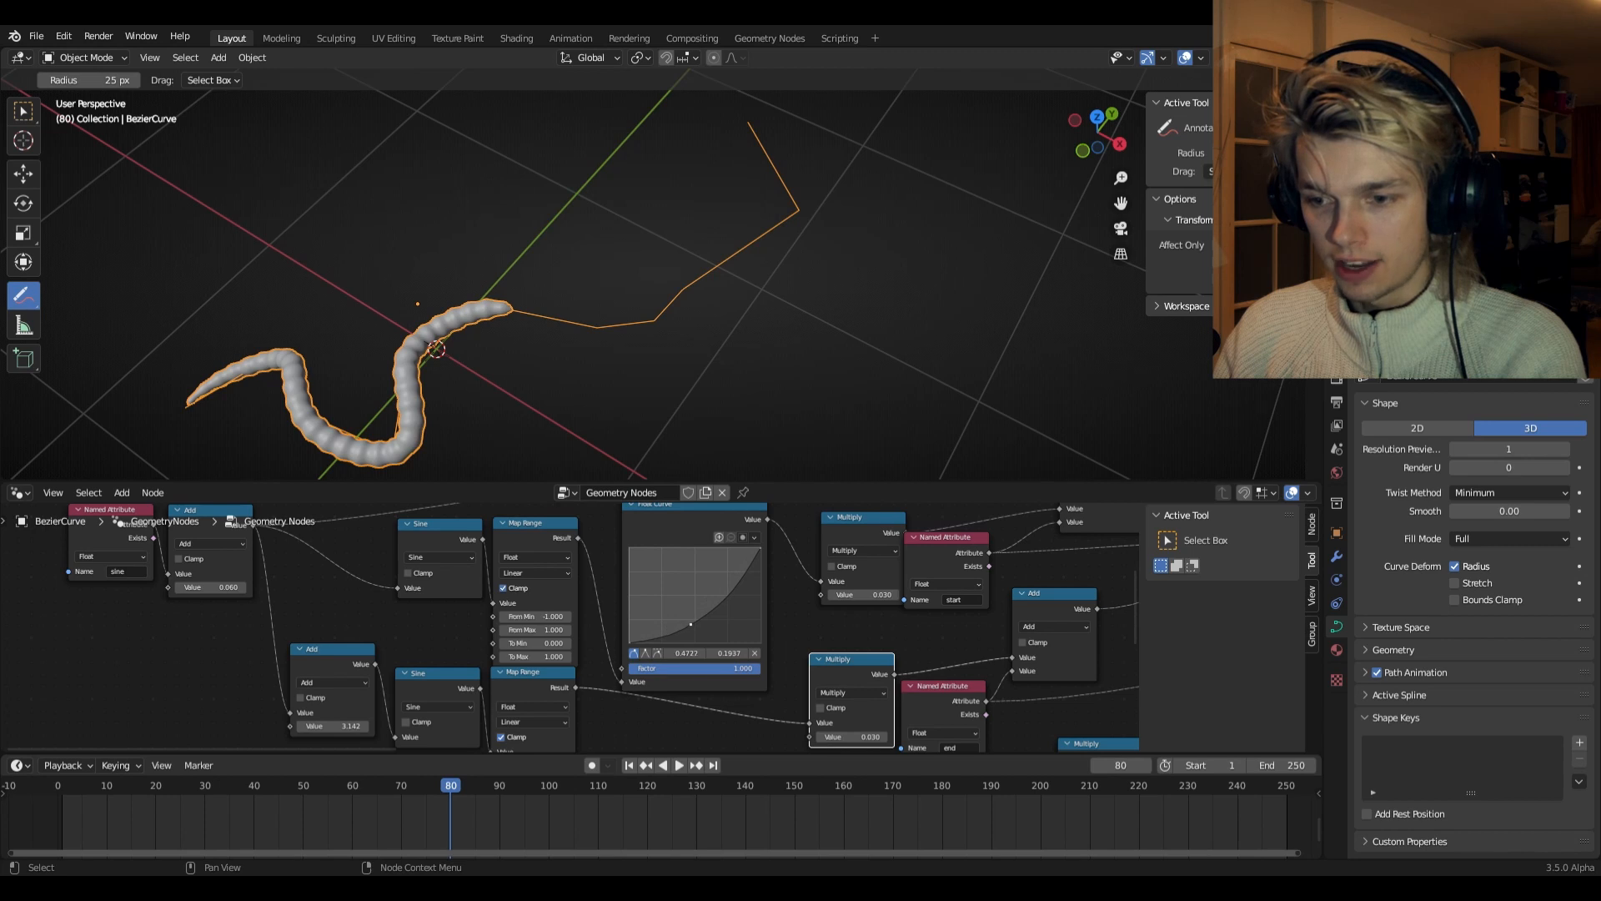
- Duplicate the Float Curve node and insert the copy between the lower chain's Map Range and Multiply nodes
{"action": "scroll", "coordinate": [829, 613], "scroll_direction": "down", "scroll_amount": 2}
{"action": "middle_click_drag", "start_coordinate": [797, 574], "coordinate": [842, 572]}
{"action": "left_click_drag", "start_coordinate": [739, 527], "coordinate": [740, 515]}
{"action": "middle_click_drag", "start_coordinate": [794, 574], "coordinate": [800, 557]}
{"action": "key", "text": "shift+d"}
{"action": "left_click", "coordinate": [769, 698]}
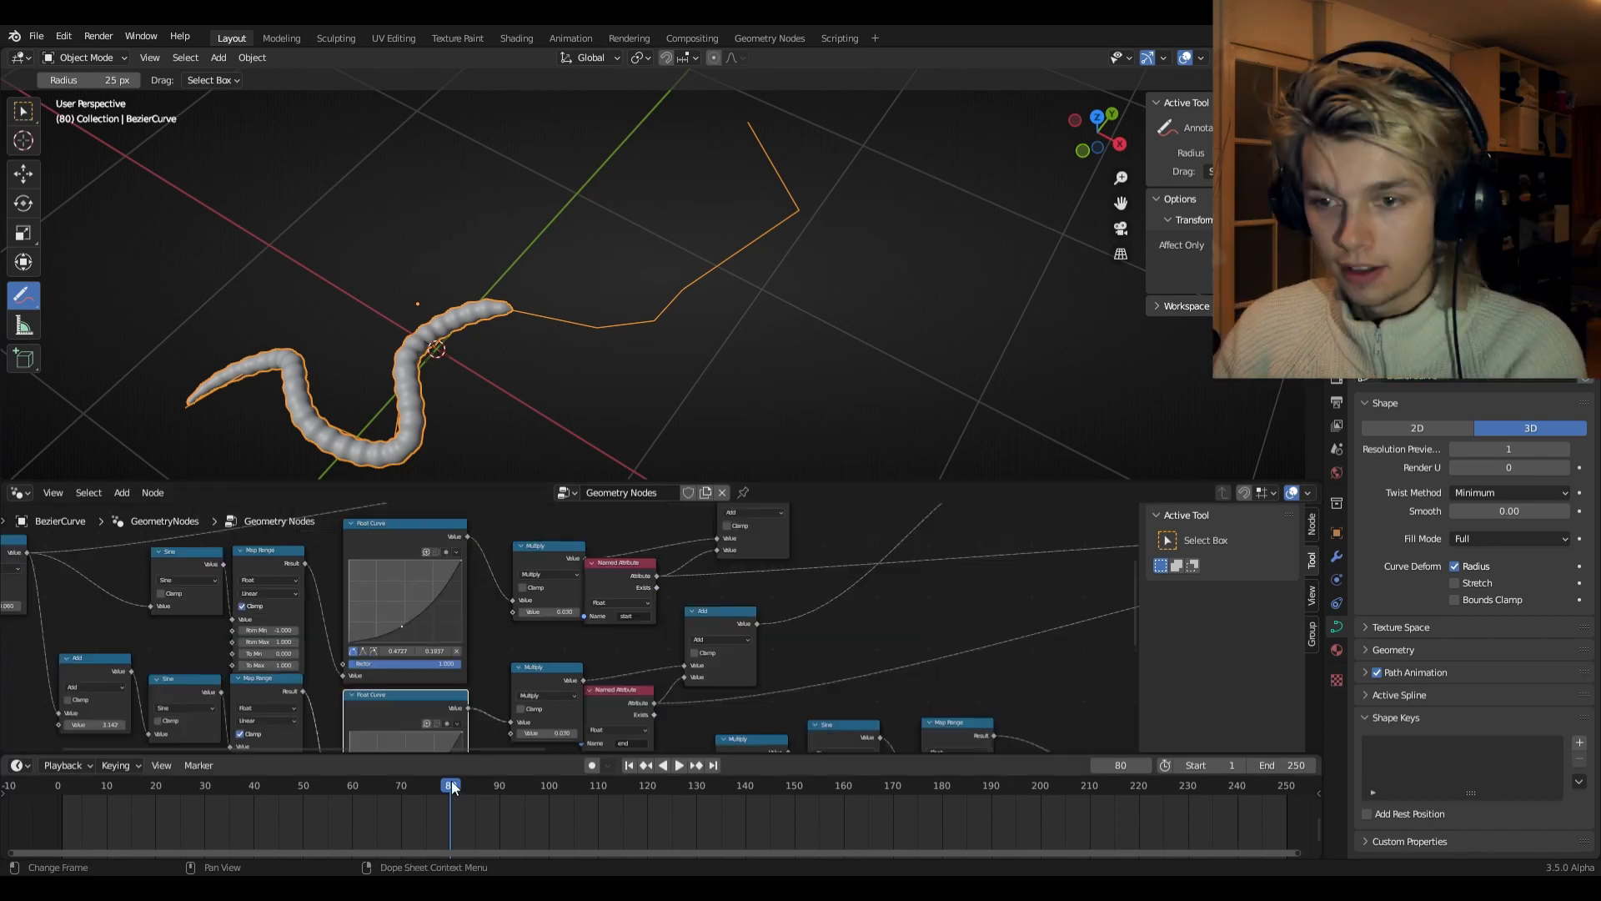
- Play the worm animation from frame 0, stop it, and examine the worm's shape up close
{"action": "left_click_drag", "start_coordinate": [450, 785], "coordinate": [57, 786]}
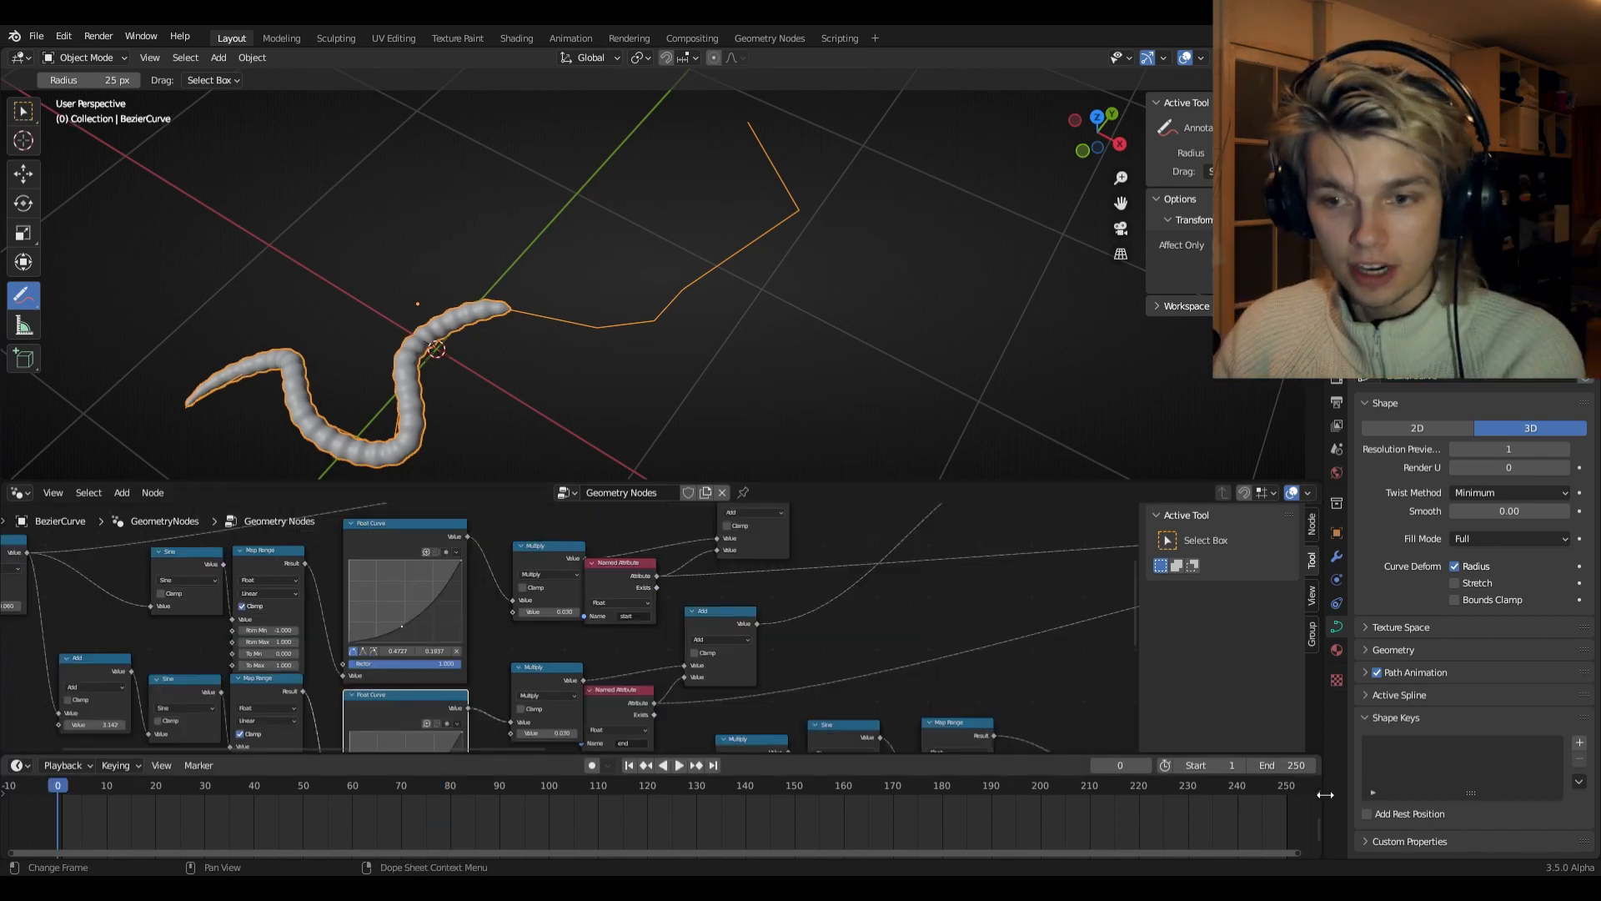
{"action": "key", "text": "space"}
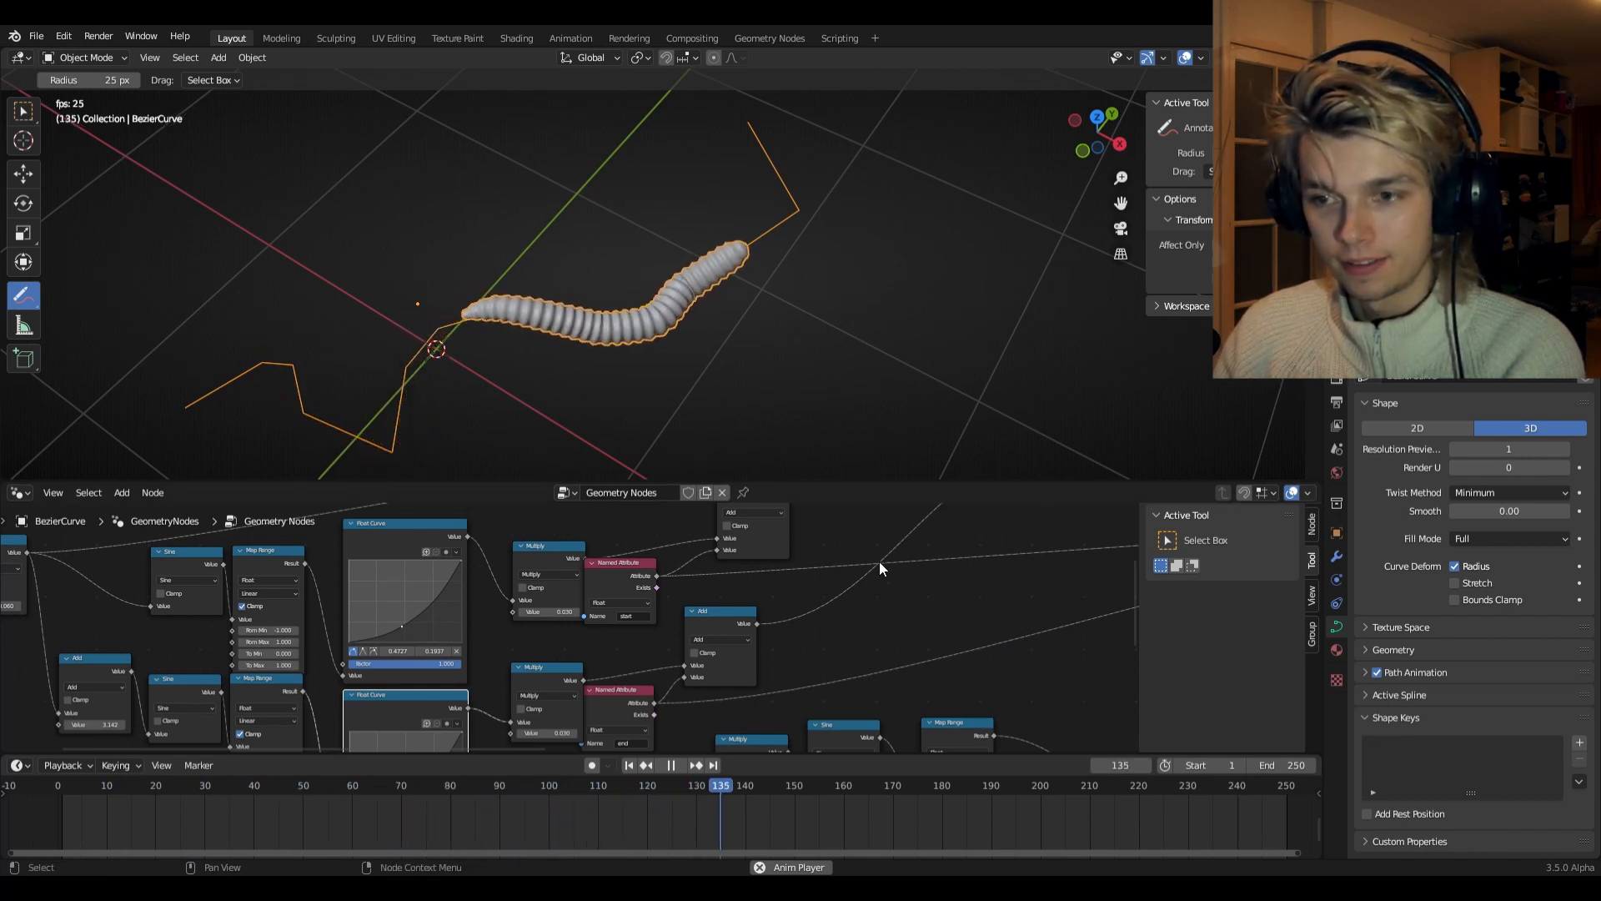
{"action": "key", "text": "space"}
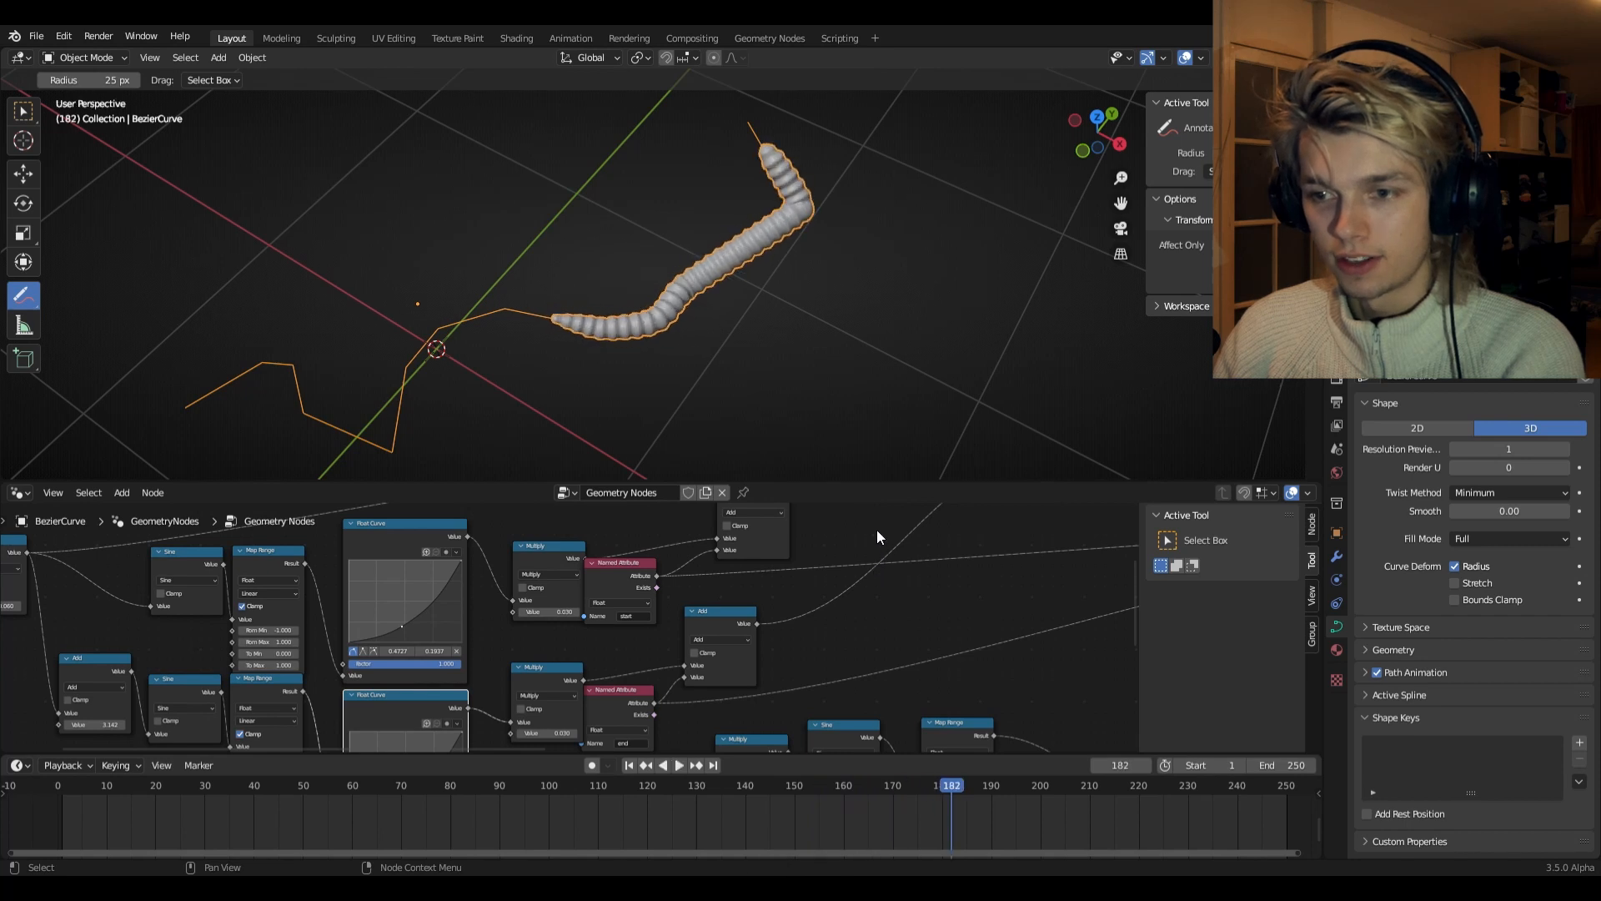
{"action": "scroll", "coordinate": [800, 200], "scroll_direction": "up", "scroll_amount": 3}
{"action": "middle_click_drag", "start_coordinate": [847, 236], "coordinate": [507, 193]}
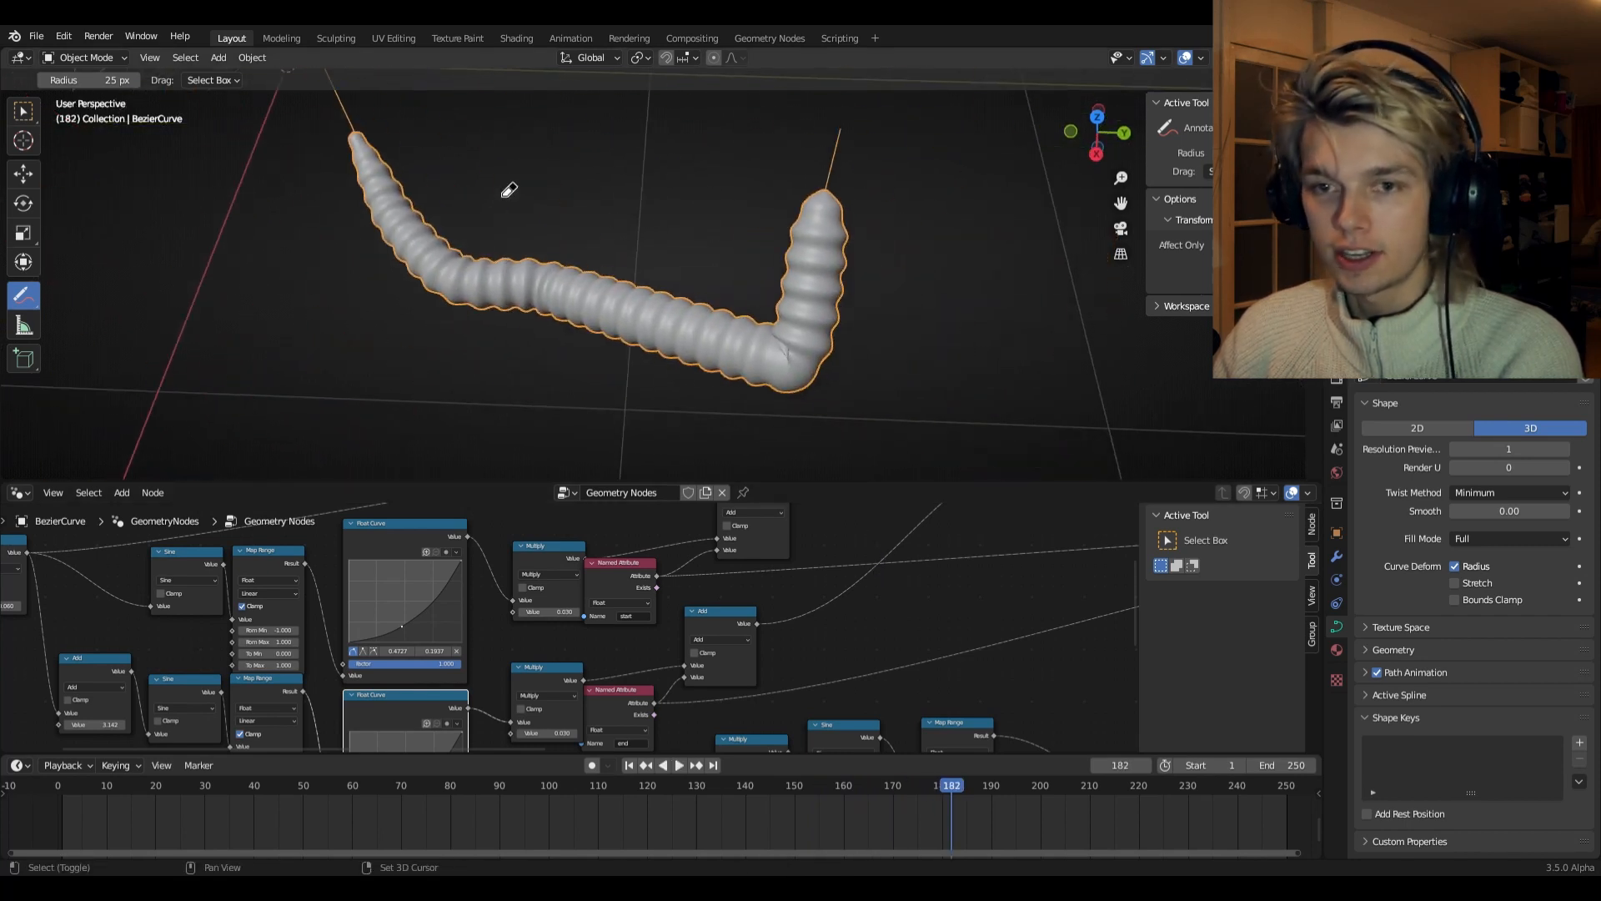
{"action": "left_click", "coordinate": [106, 60]}
{"action": "left_click", "coordinate": [101, 76]}
{"action": "left_click", "coordinate": [659, 323]}
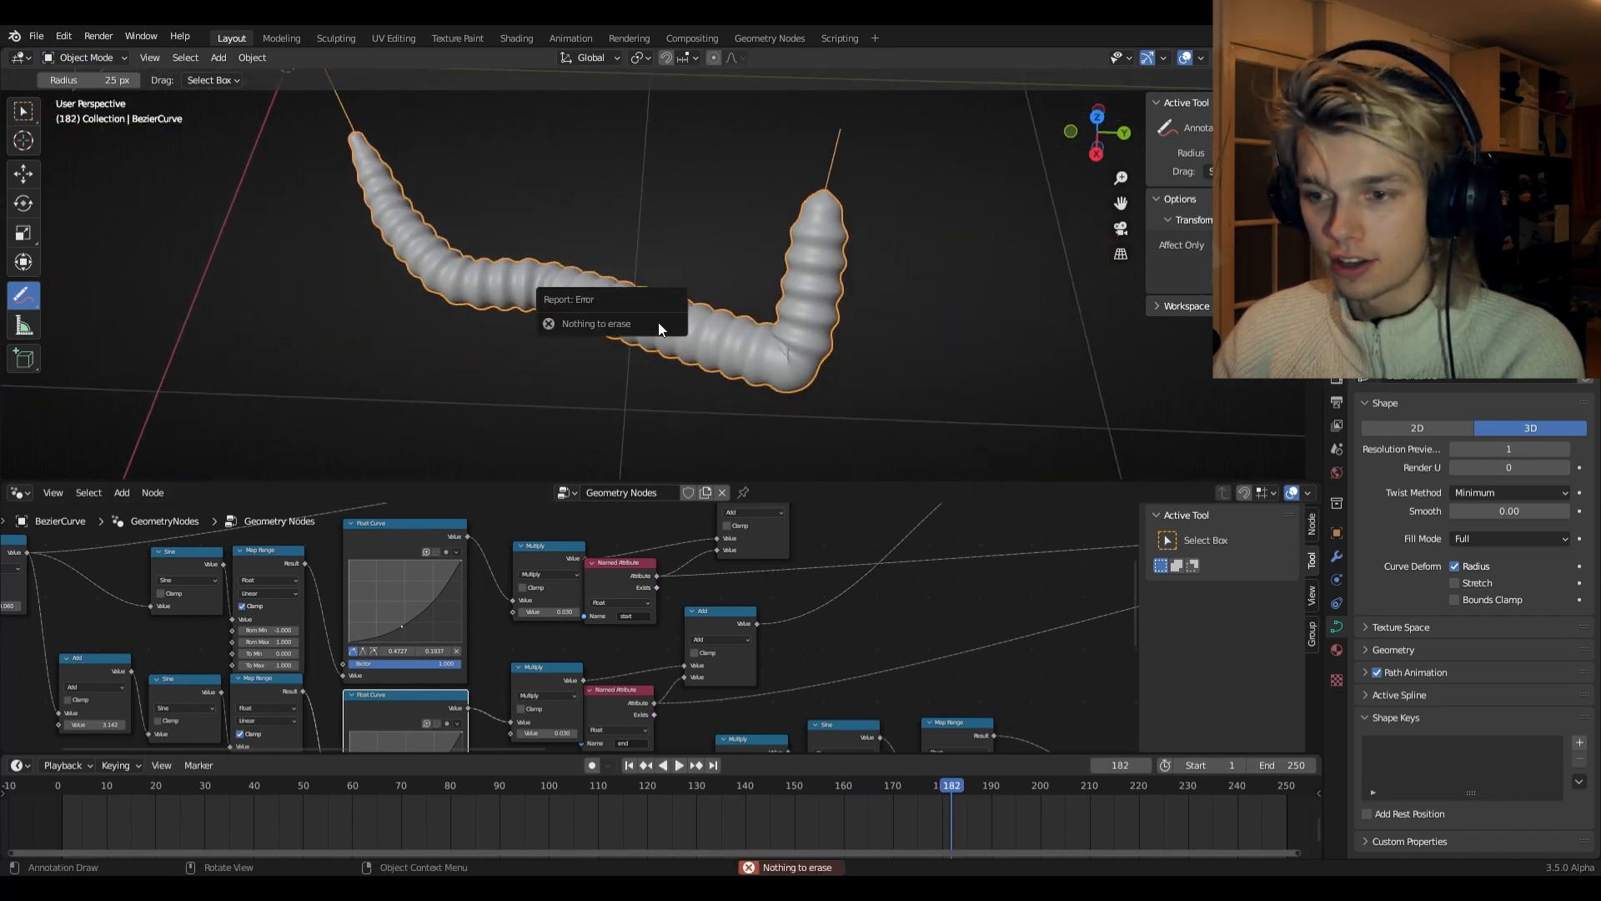
- Switch to the Select Box tool, enter Edit Mode on the curve, and select the control point at the worm's sharp bend
{"action": "left_click", "coordinate": [23, 111]}
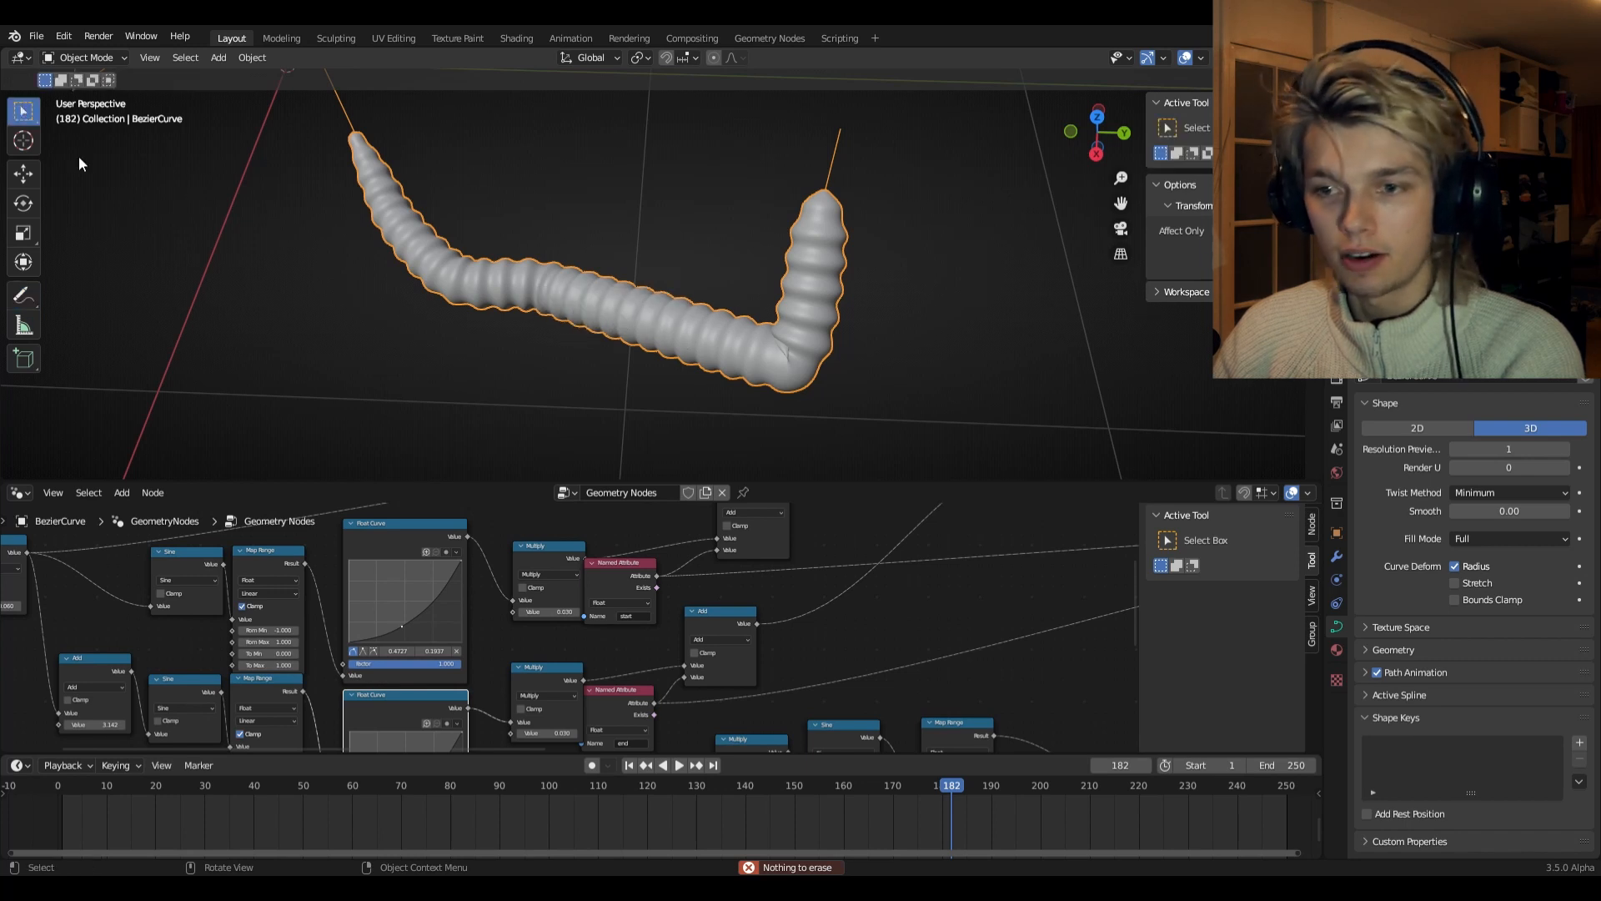
{"action": "key", "text": "Tab"}
{"action": "left_click", "coordinate": [788, 360]}
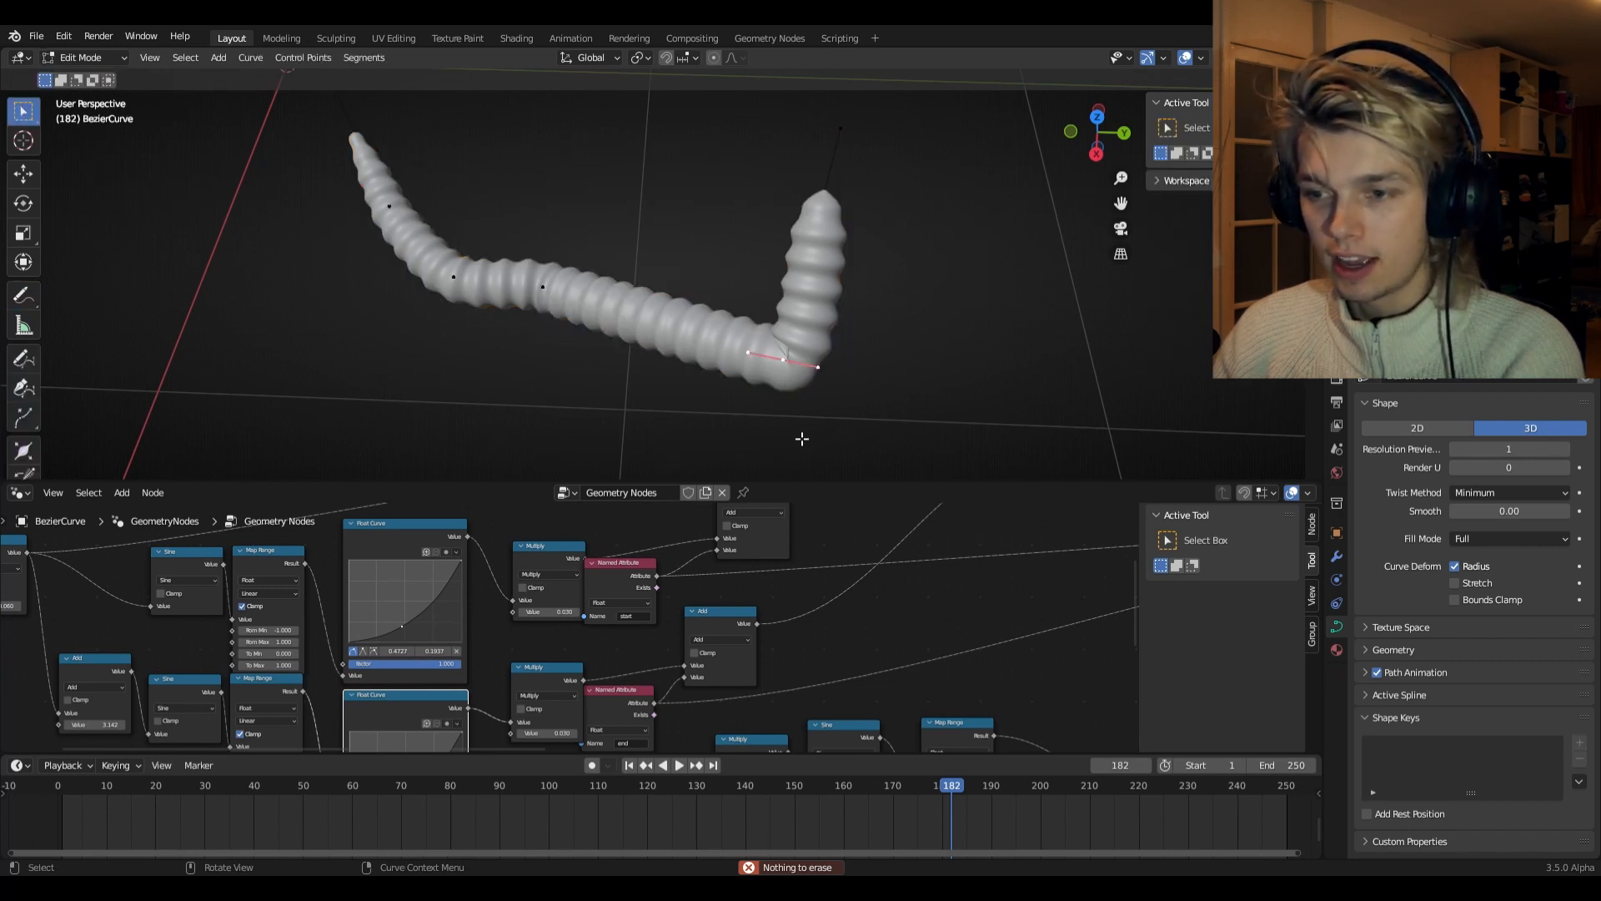
- Move the Subdivide Curve node from behind Trim Curve onto the link that feeds Trim Curve
{"action": "middle_click_drag", "start_coordinate": [515, 486], "coordinate": [238, 618]}
{"action": "middle_click_drag", "start_coordinate": [715, 611], "coordinate": [185, 616]}
{"action": "scroll", "coordinate": [750, 622], "scroll_direction": "down", "scroll_amount": 1}
{"action": "middle_click_drag", "start_coordinate": [929, 622], "coordinate": [509, 586]}
{"action": "scroll", "coordinate": [463, 568], "scroll_direction": "down", "scroll_amount": 1}
{"action": "left_click", "coordinate": [694, 630]}
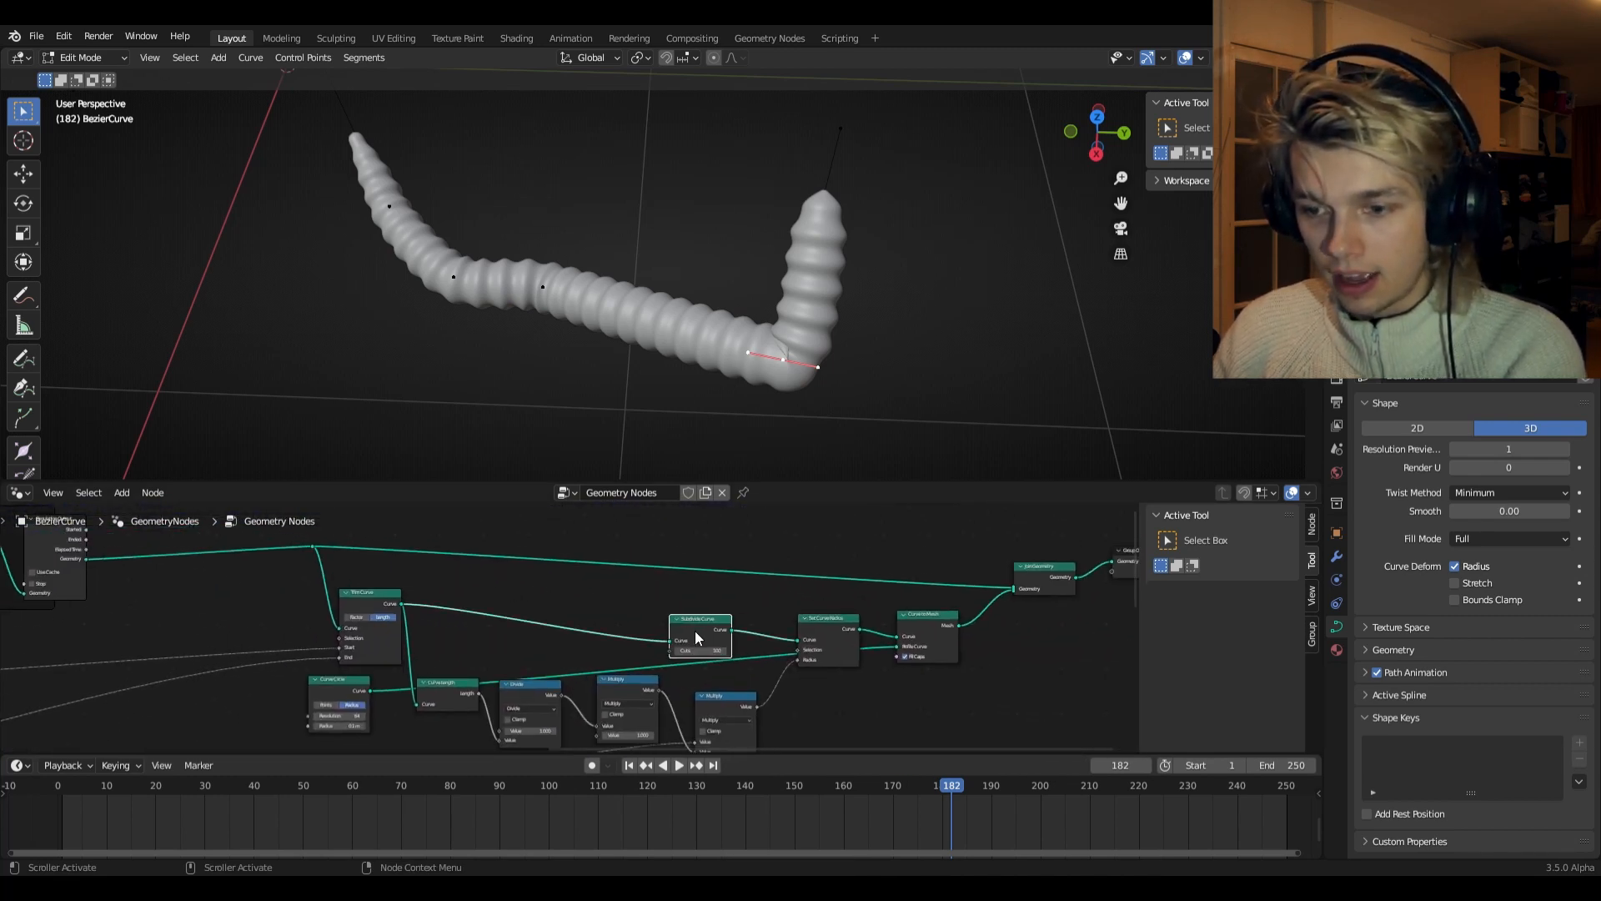
{"action": "middle_click_drag", "start_coordinate": [699, 613], "coordinate": [652, 612]}
{"action": "scroll", "coordinate": [667, 630], "scroll_direction": "up", "scroll_amount": 3}
{"action": "scroll", "coordinate": [714, 639], "scroll_direction": "down", "scroll_amount": 3}
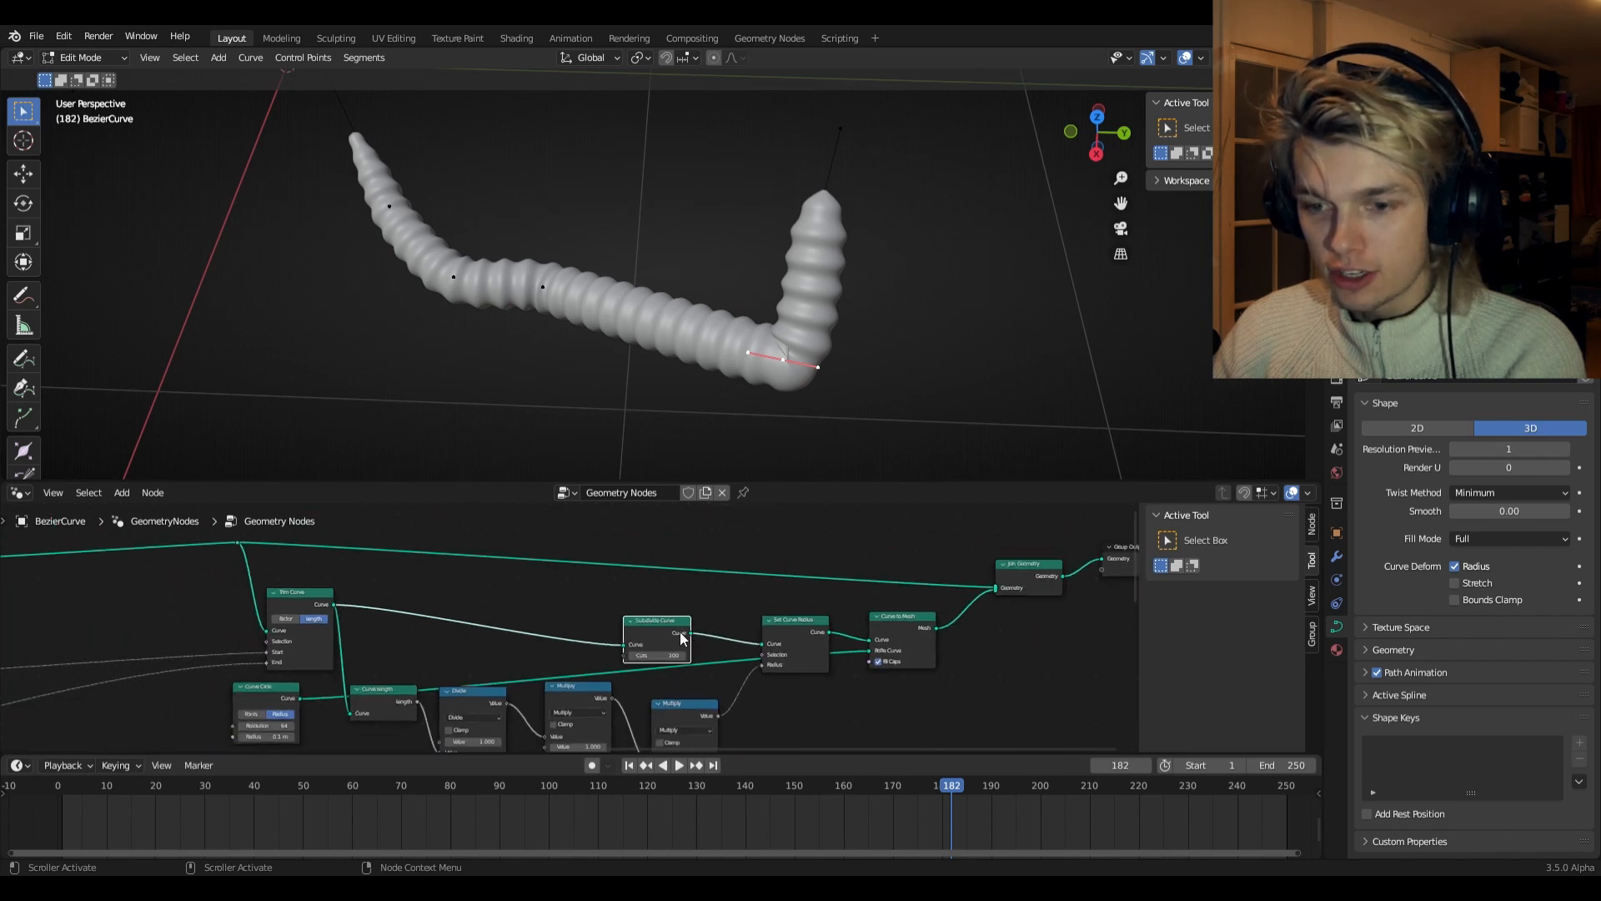
{"action": "left_click_drag", "start_coordinate": [668, 633], "coordinate": [297, 592], "text": "alt"}
{"action": "middle_click_drag", "start_coordinate": [297, 593], "coordinate": [73, 607]}
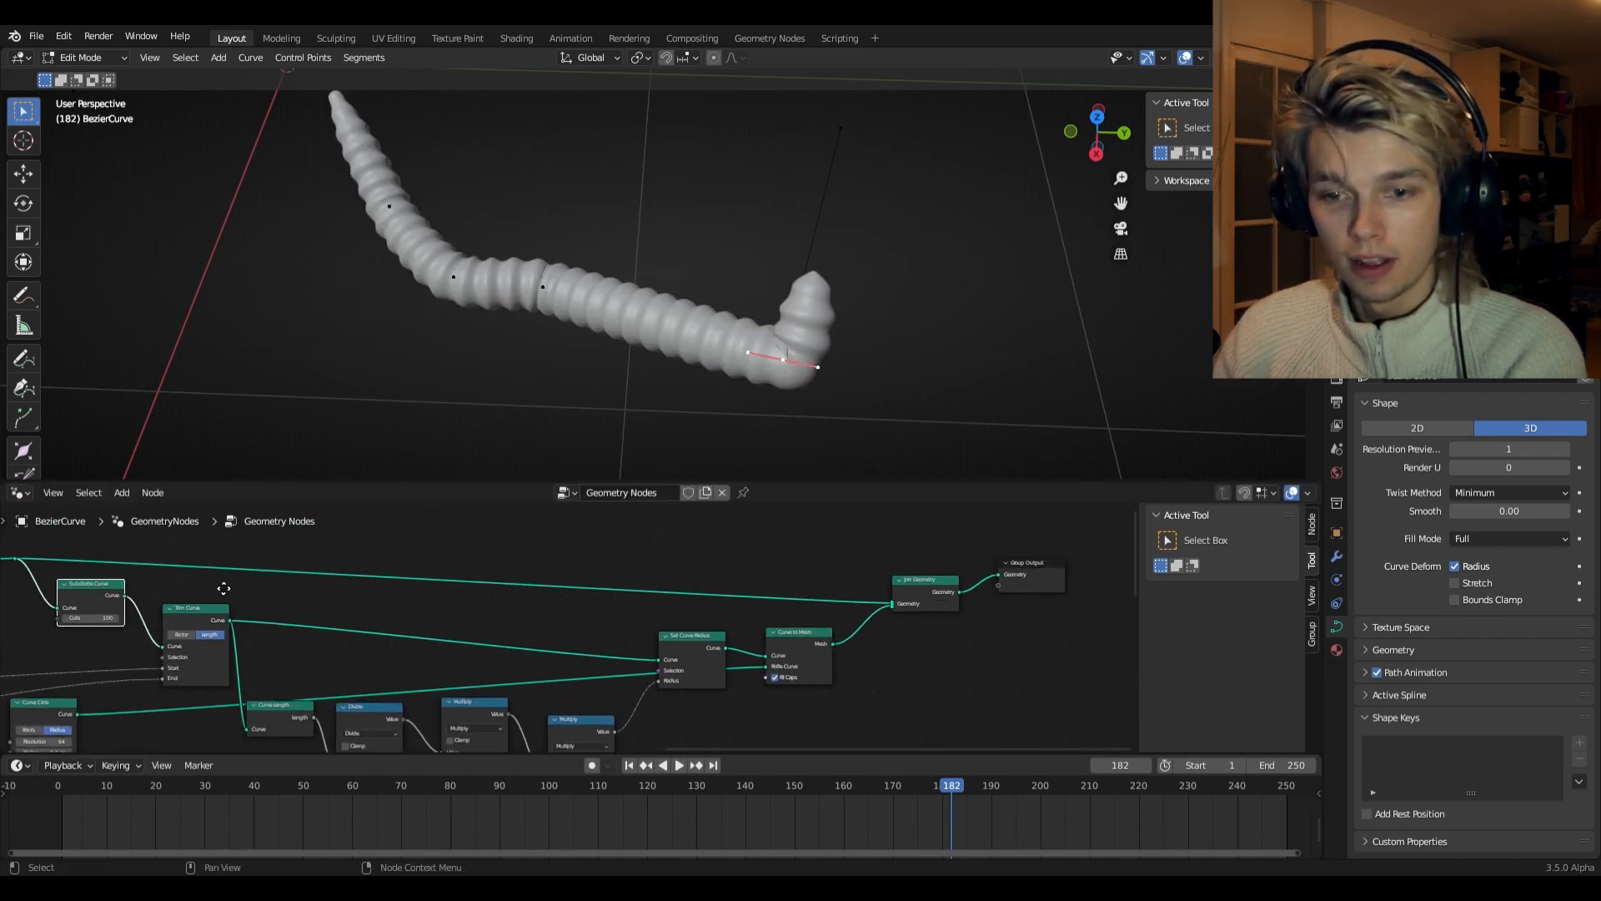
- Connect the Subdivide Curve output to Join Geometry and cut the original unsubdivided curve link into it
{"action": "left_click_drag", "start_coordinate": [123, 595], "coordinate": [890, 604]}
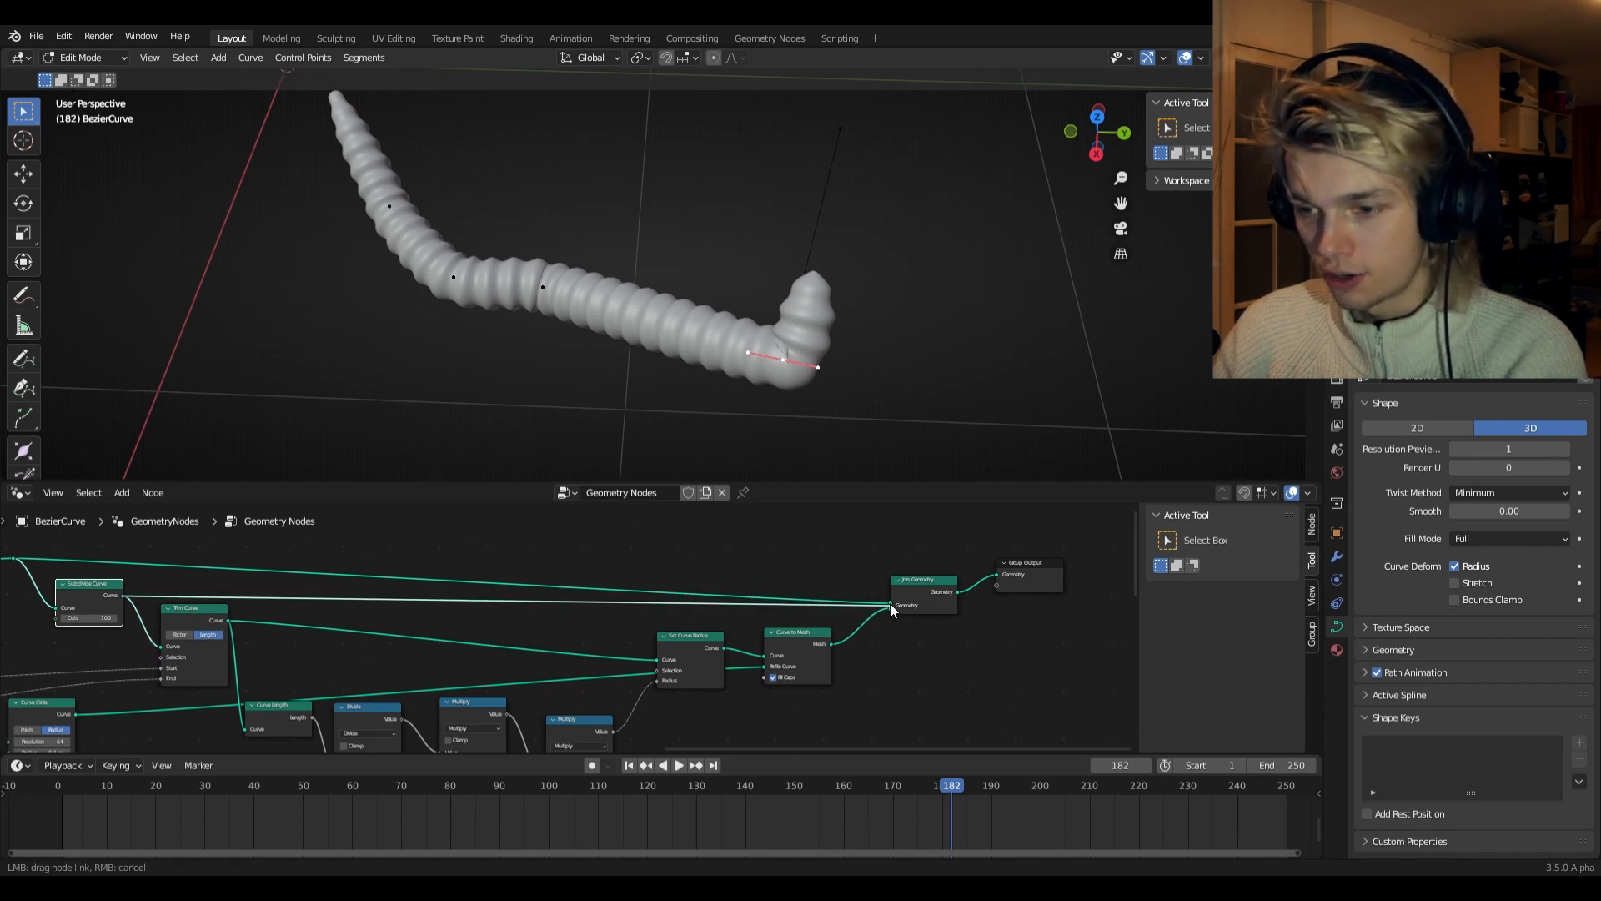
{"action": "right_click_drag", "start_coordinate": [351, 551], "coordinate": [311, 597], "text": "ctrl"}
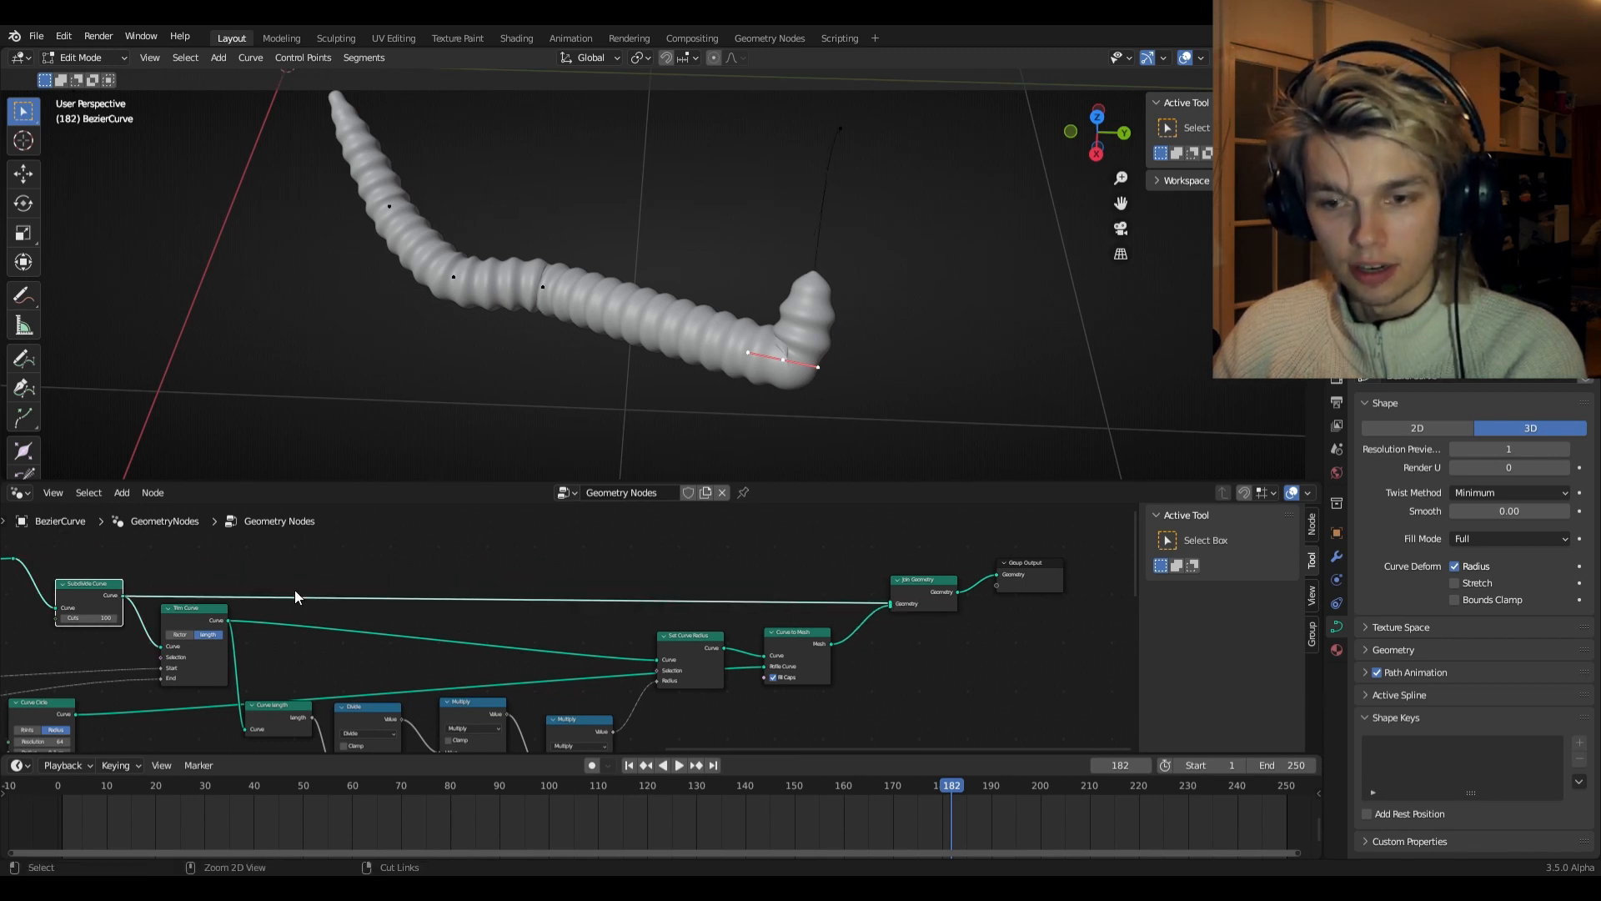
{"action": "middle_click_drag", "start_coordinate": [809, 370], "coordinate": [786, 268]}
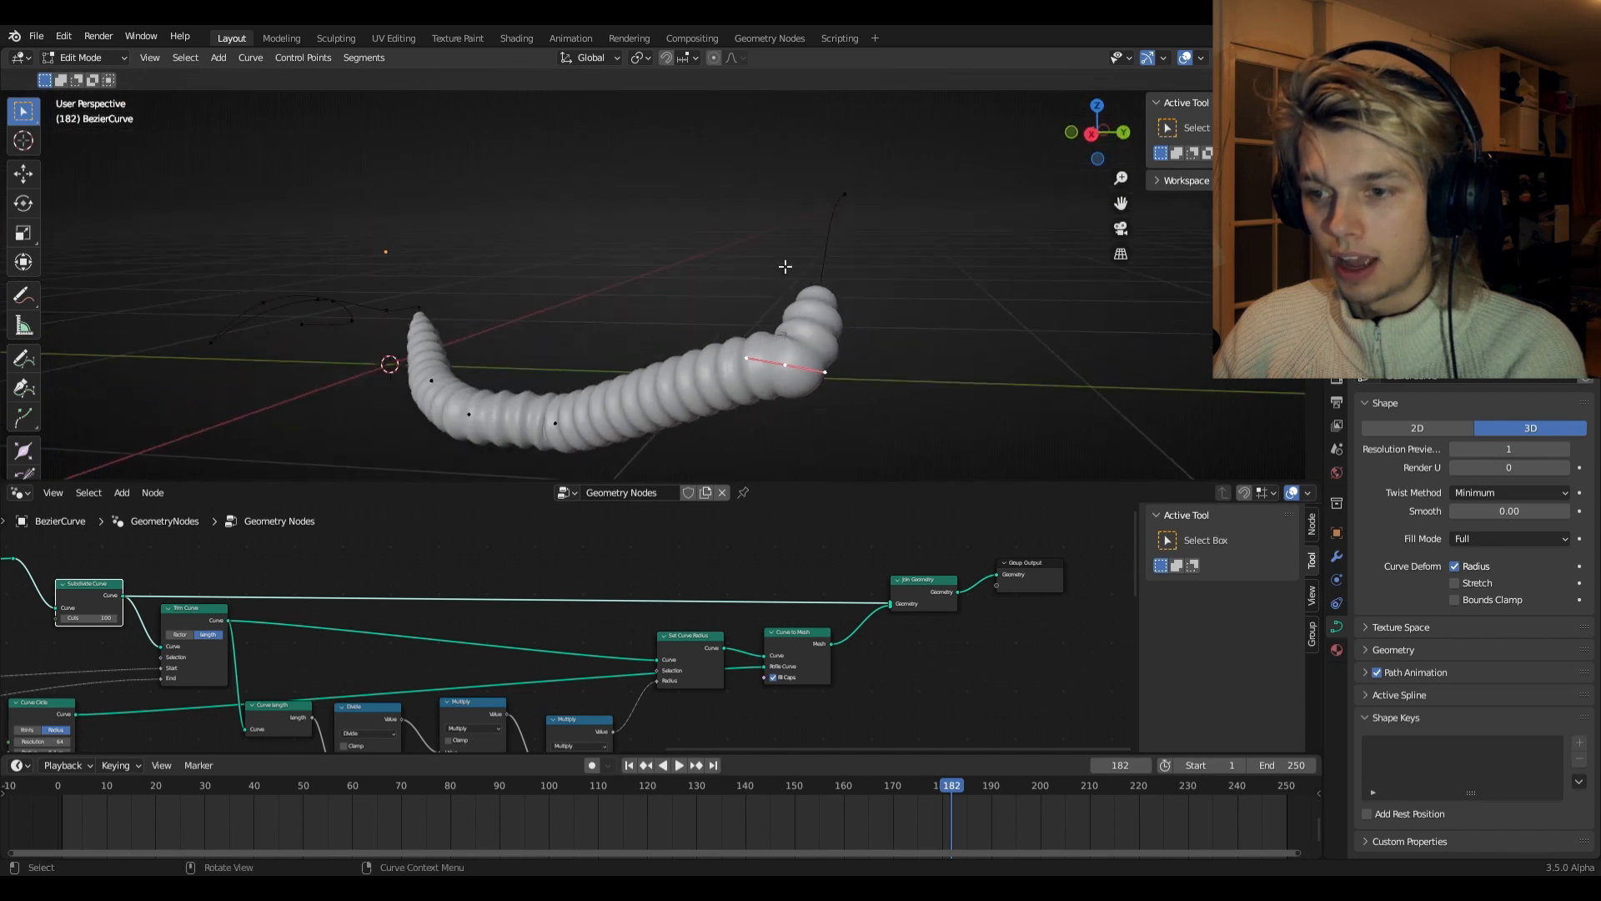
- At frame 145, rotate the selected control point at the curve's sharp bend and scale its handles up about 2.03 times
{"action": "key", "text": "space"}
{"action": "left_click_drag", "start_coordinate": [947, 788], "coordinate": [772, 792]}
{"action": "middle_click_drag", "start_coordinate": [765, 411], "coordinate": [801, 464]}
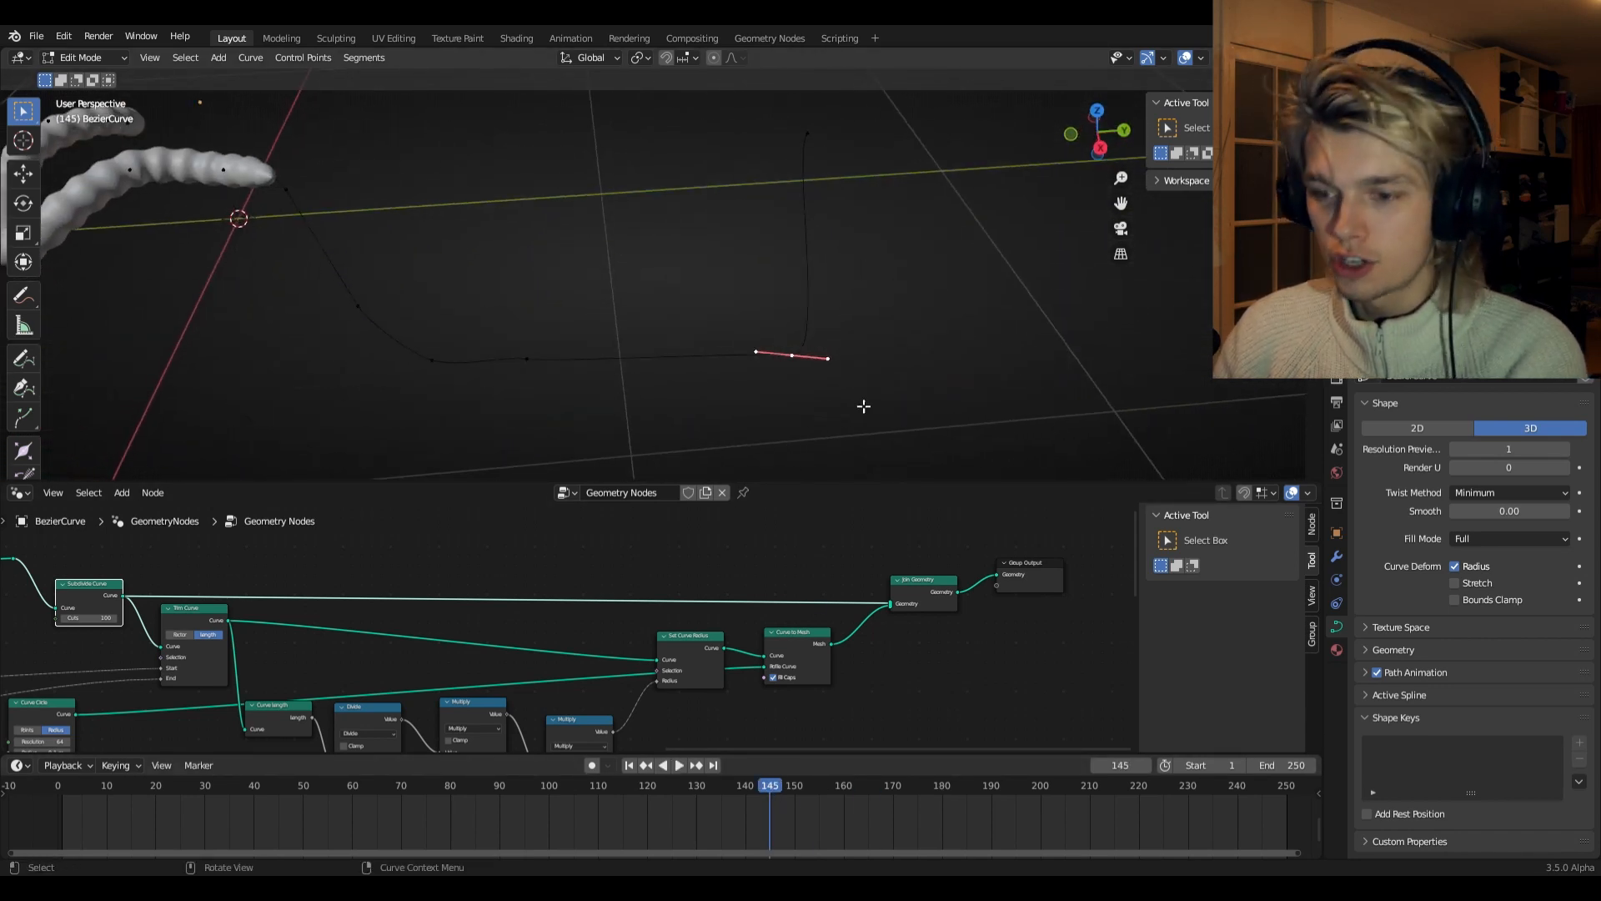
{"action": "key", "text": "r"}
{"action": "left_click", "coordinate": [883, 324]}
{"action": "key", "text": "s"}
{"action": "left_click", "coordinate": [982, 292]}
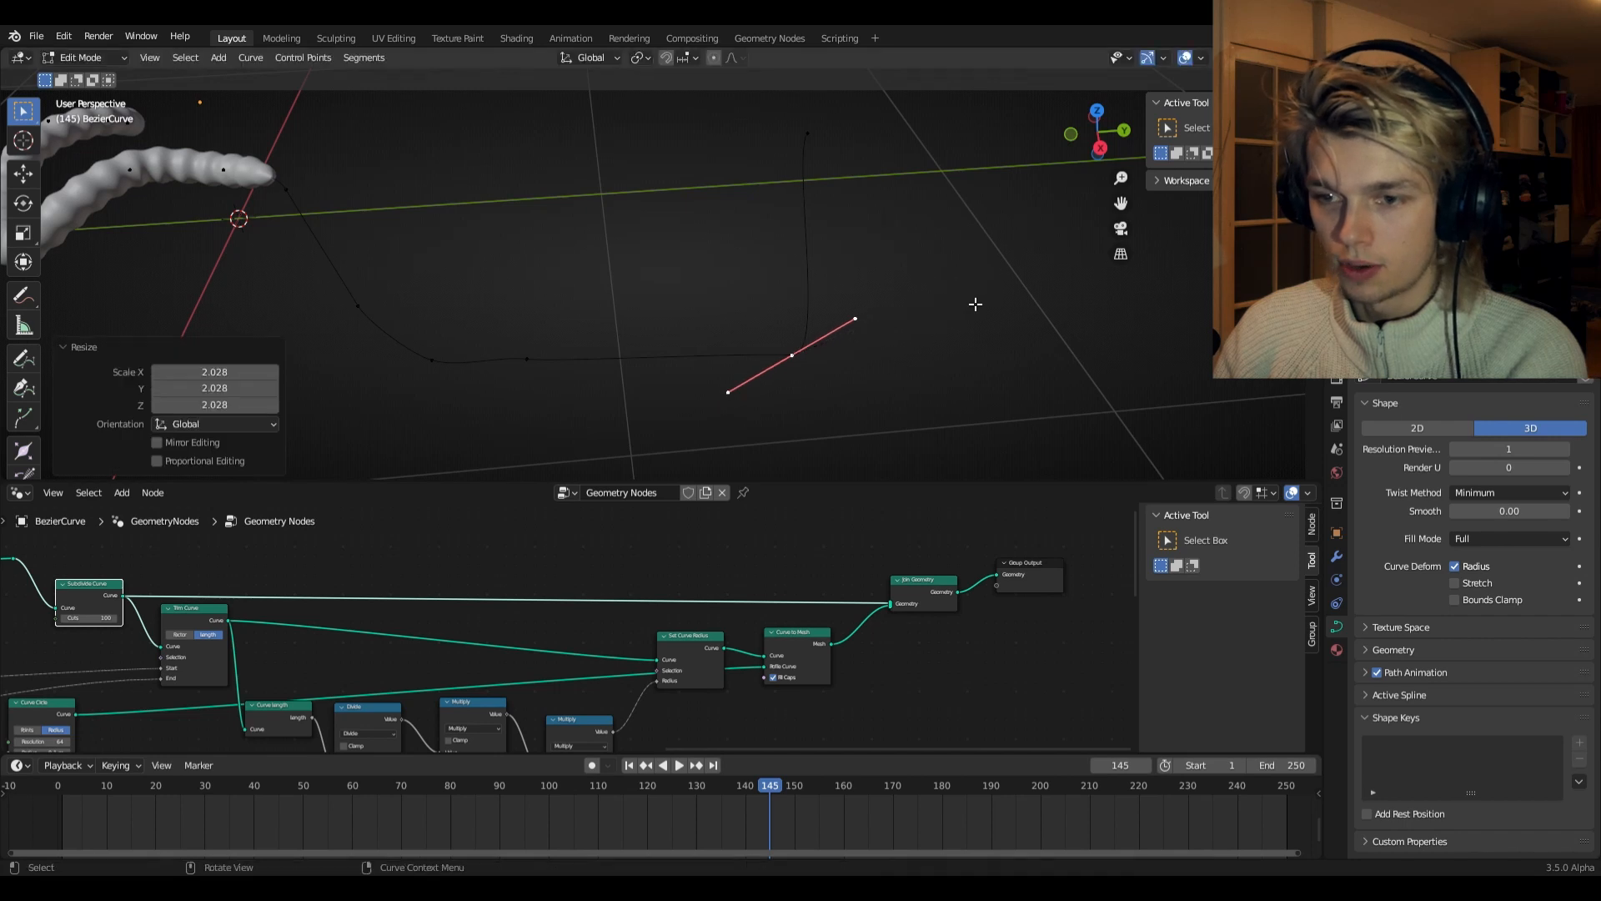
- Move the bend's control point by about -0.106 m in X, -0.049 m in Y and 0.006 m in Z
{"action": "middle_click_drag", "start_coordinate": [853, 320], "coordinate": [790, 304]}
{"action": "key", "text": "g"}
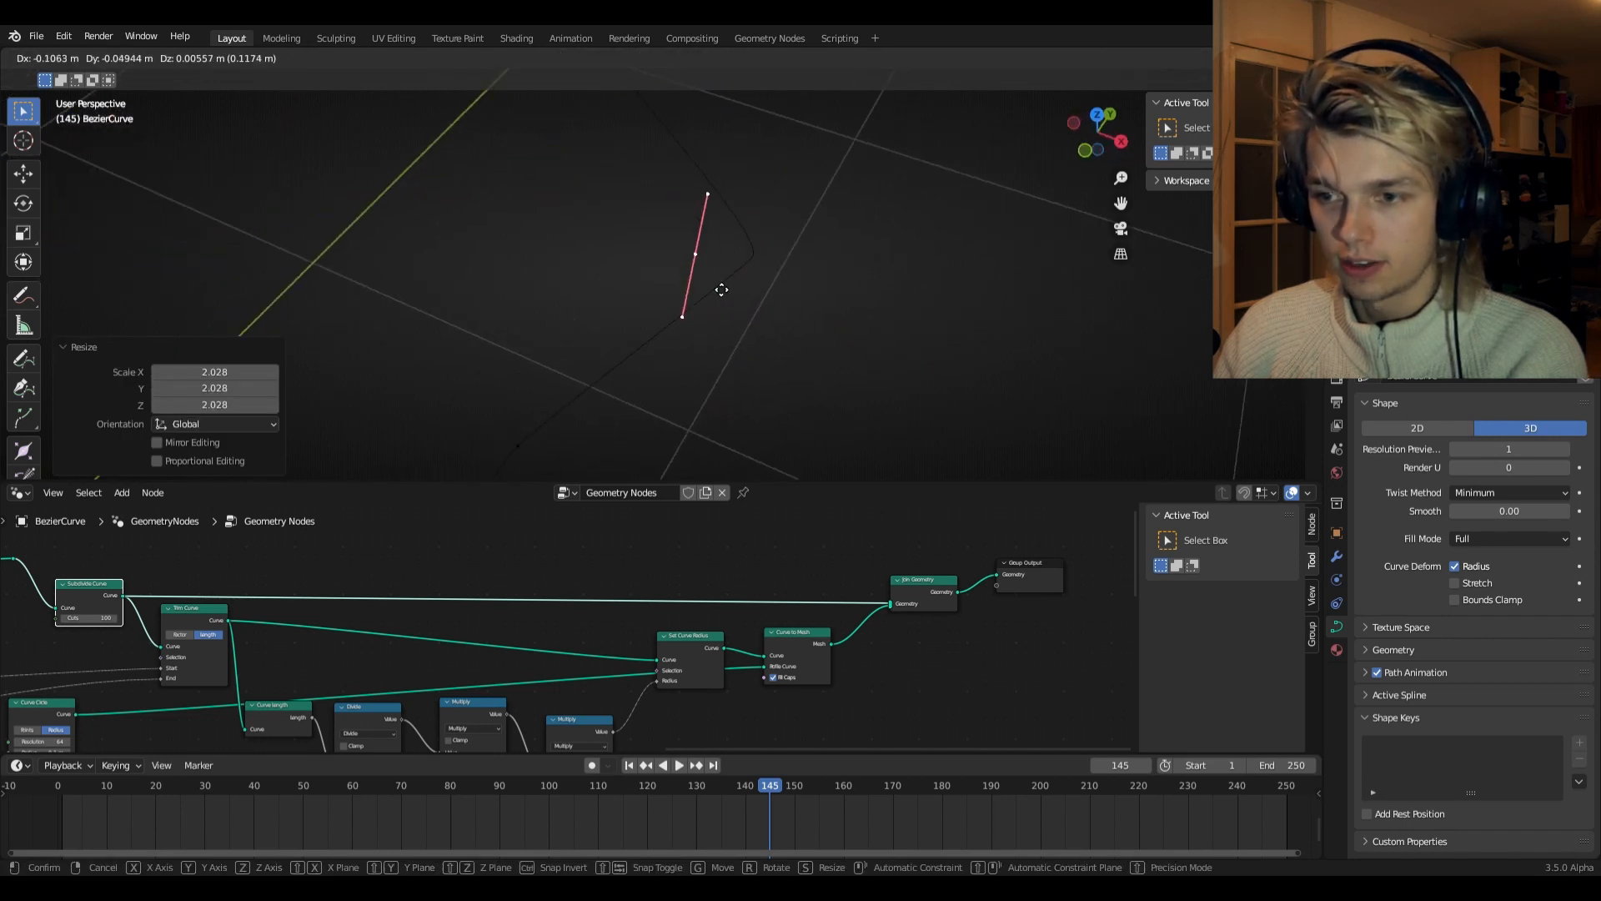
{"action": "left_click", "coordinate": [718, 288]}
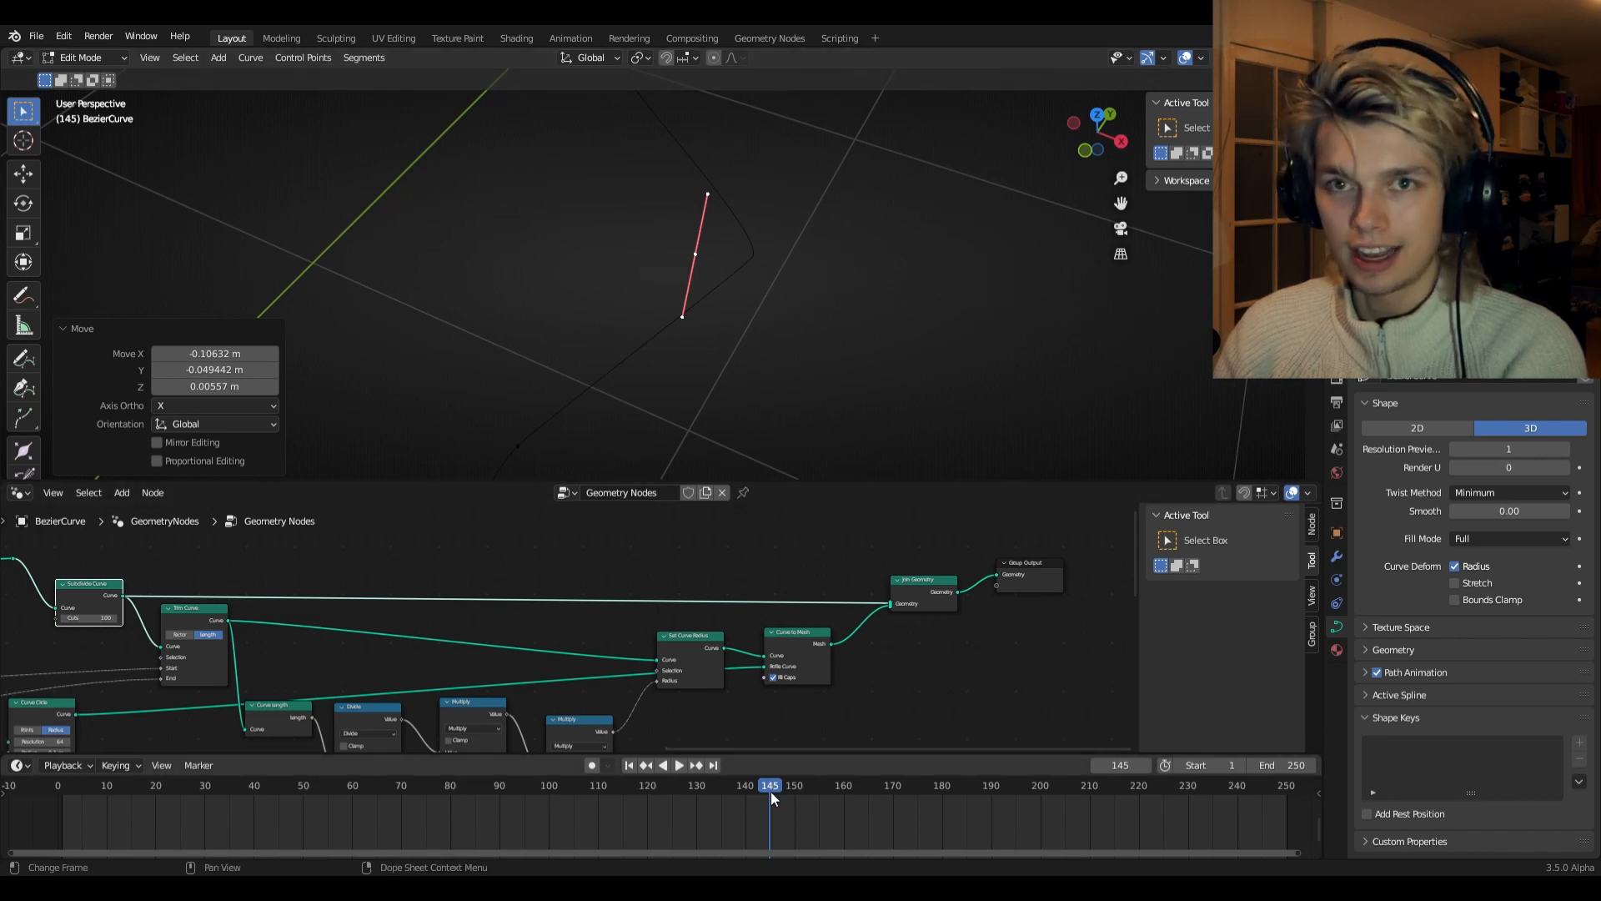
- At frame 141, shift the second curve control point past the worm's head about -0.010 m in X and -0.020 m in Y
{"action": "mouse_move", "coordinate": [767, 795]}
{"action": "left_mouse_down"}
{"action": "mouse_move", "coordinate": [474, 793]}
{"action": "mouse_move", "coordinate": [750, 787]}
{"action": "left_mouse_up"}
{"action": "middle_click_drag", "start_coordinate": [771, 392], "coordinate": [580, 330]}
{"action": "middle_click_drag", "start_coordinate": [695, 348], "coordinate": [718, 393]}
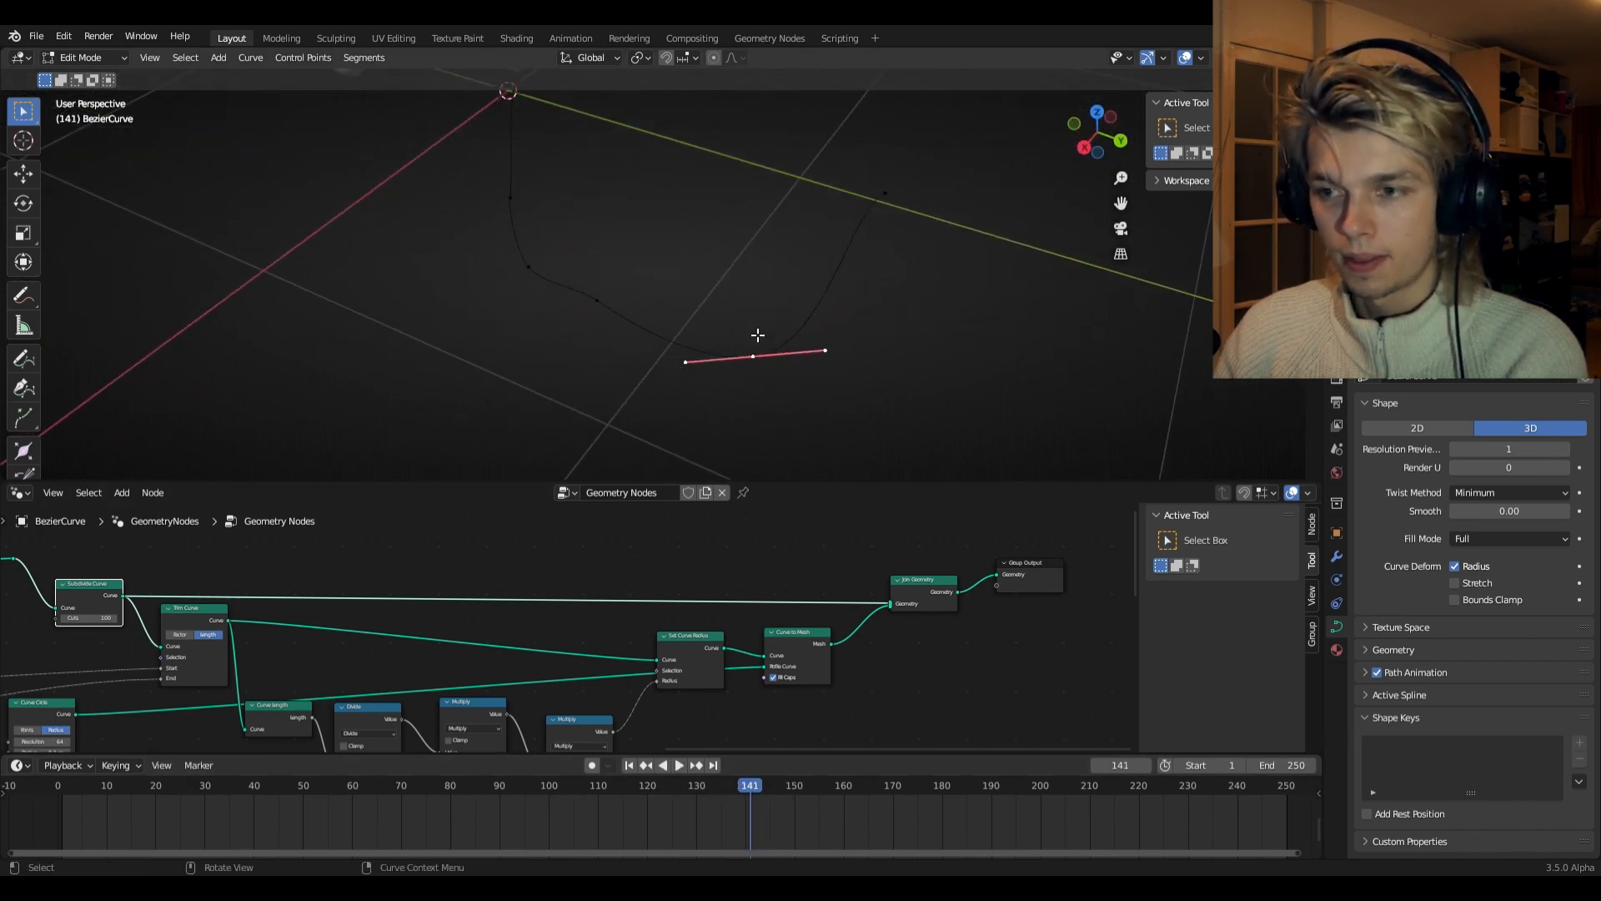
{"action": "left_click", "coordinate": [884, 204]}
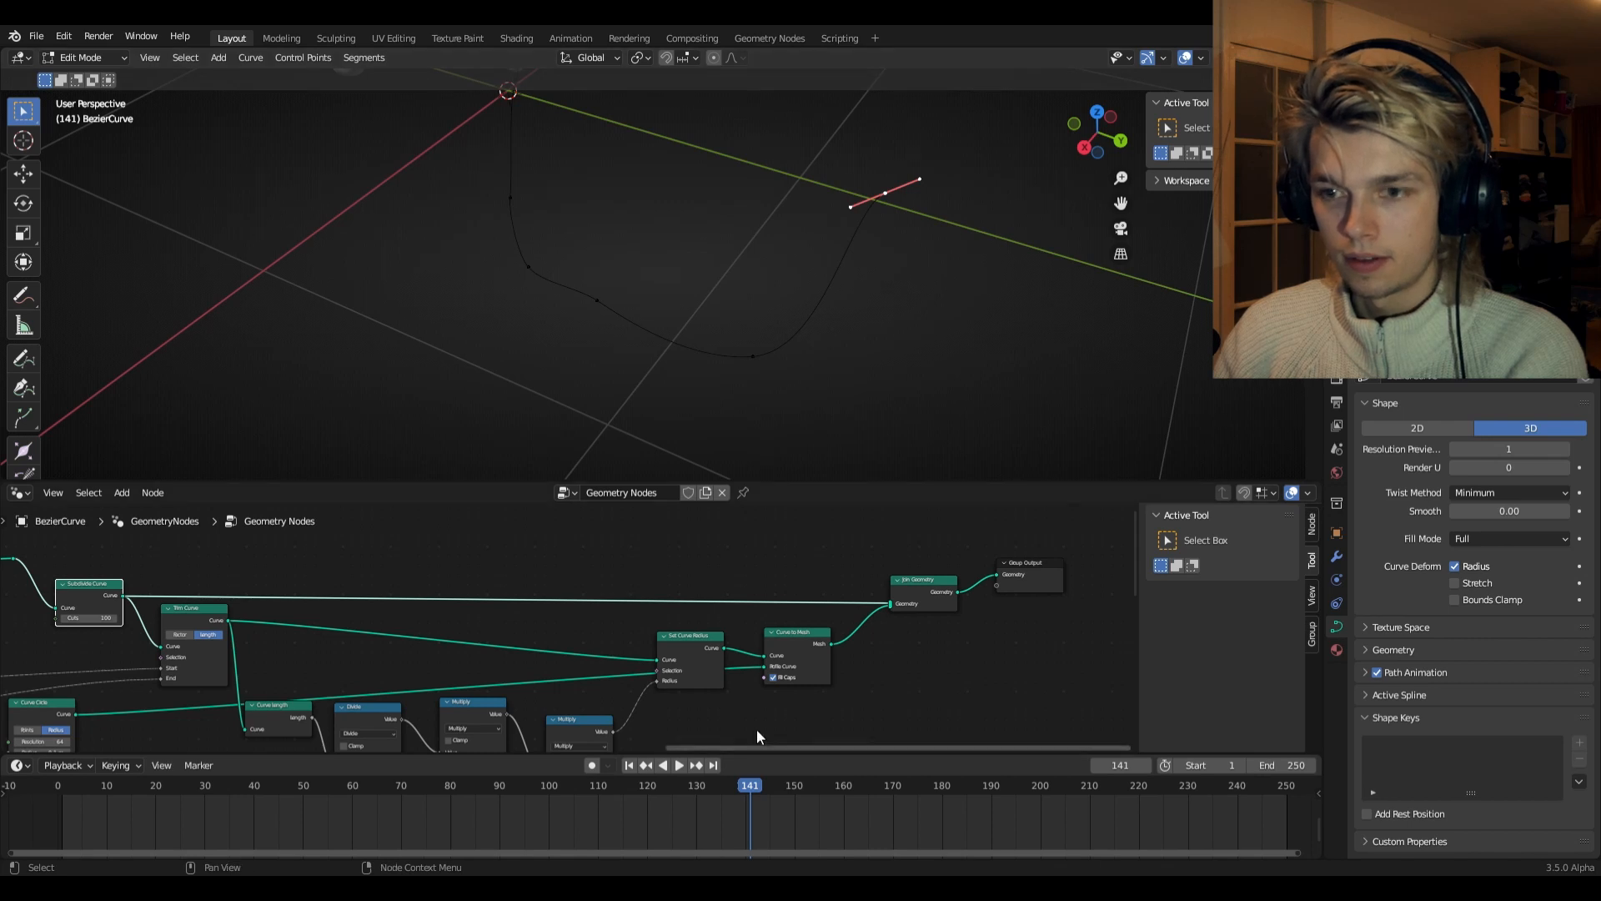
{"action": "middle_click_drag", "start_coordinate": [738, 450], "coordinate": [553, 311]}
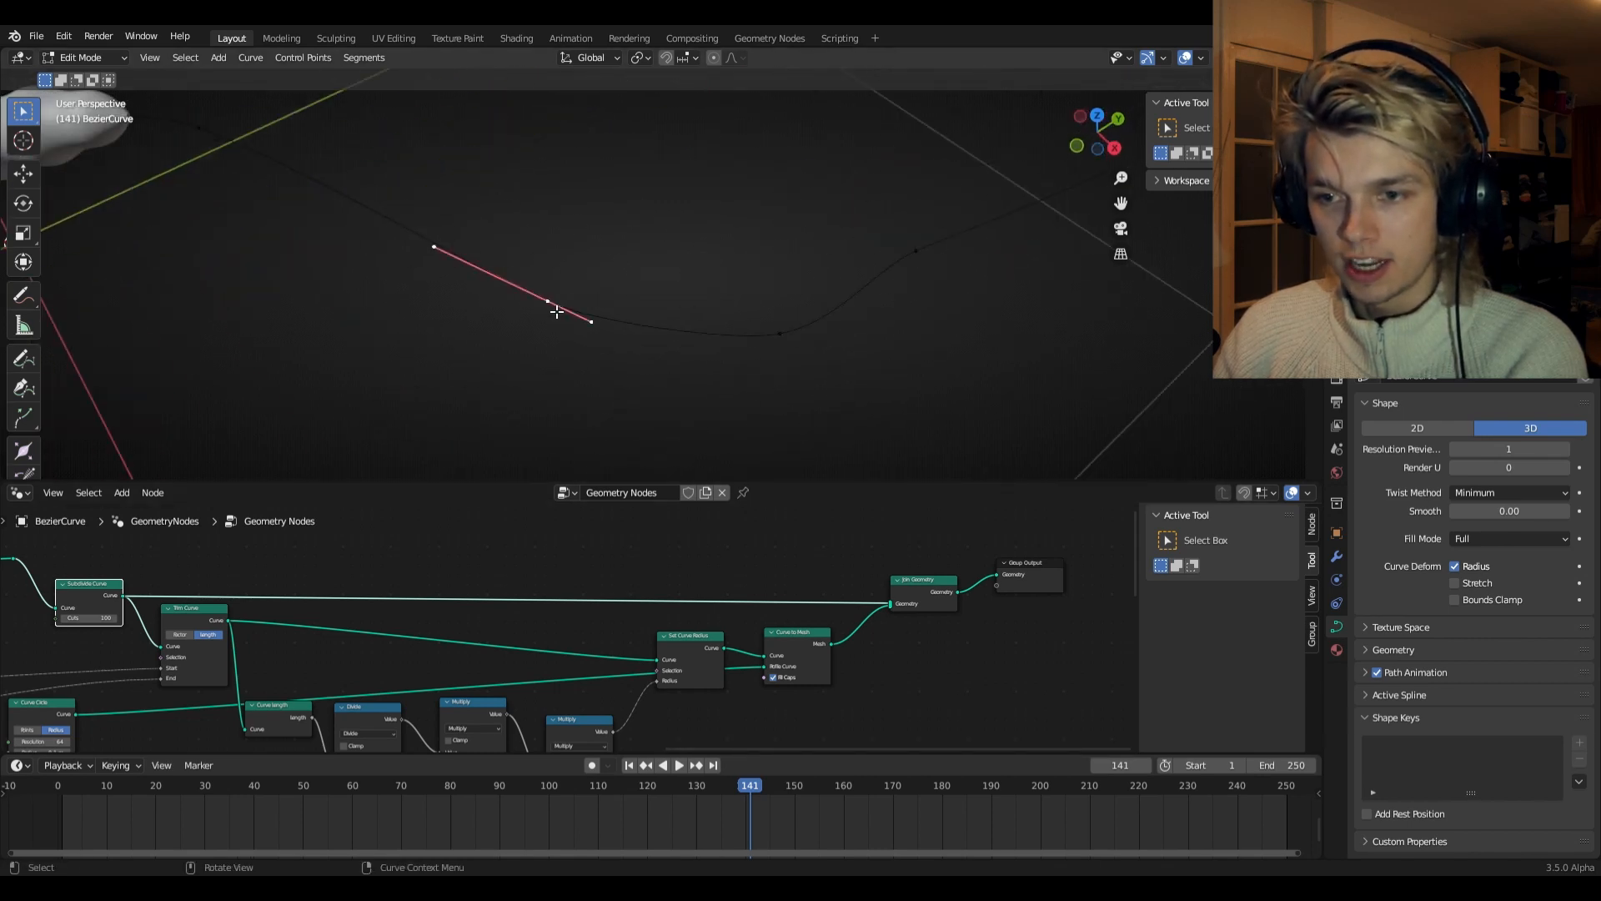
{"action": "key", "text": "g"}
{"action": "left_click", "coordinate": [547, 318]}
- Step the animation back from frame 141 to check the reshaped curve
{"action": "key", "text": "Left"}
{"action": "key", "text": "Left"}
{"action": "key", "text": "Left"}
{"action": "key", "text": "Left"}
{"action": "key", "text": "Left"}
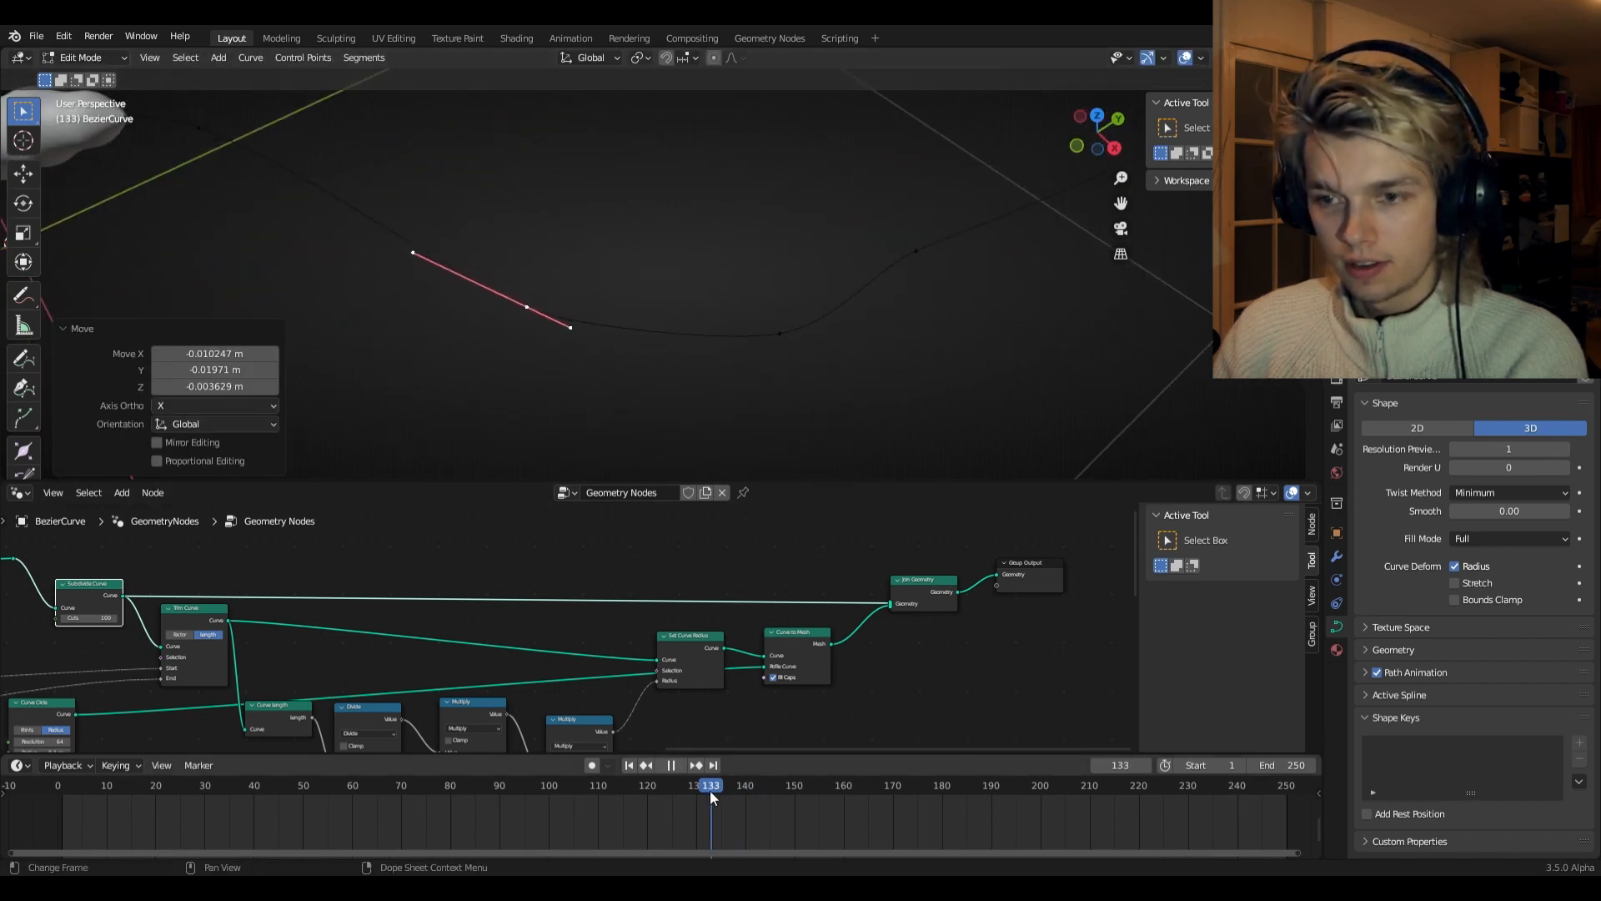
- Examine the simulation nodes, from the sine attribute to the float curves and Multiply nodes that drive start and end
{"action": "scroll", "coordinate": [561, 593], "scroll_direction": "down", "scroll_amount": 6}
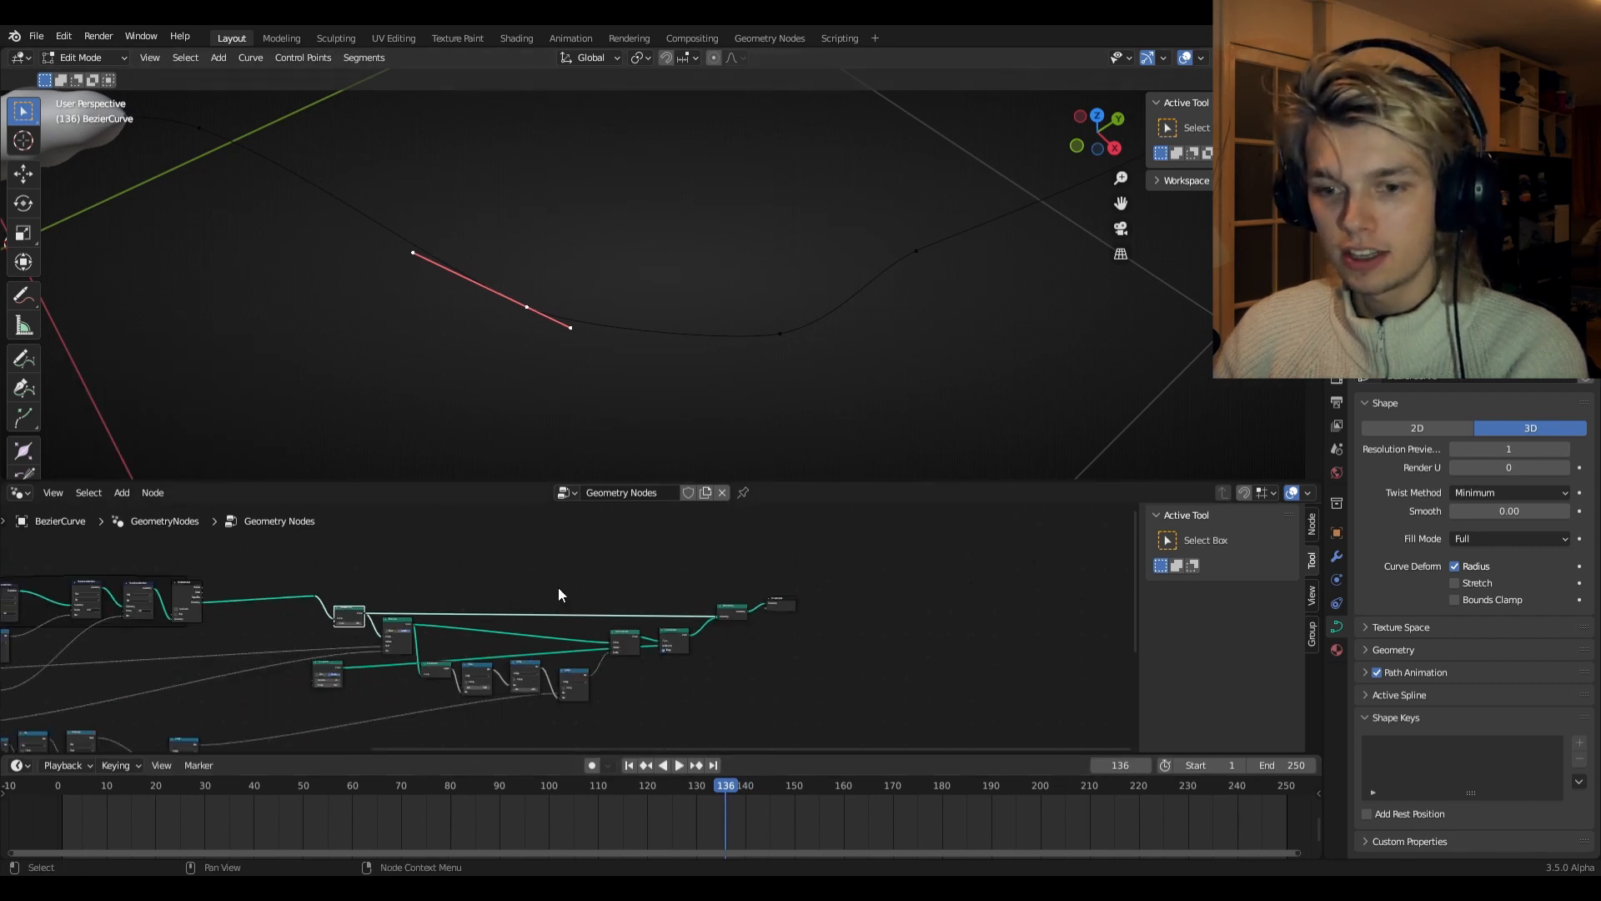
{"action": "scroll", "coordinate": [584, 659], "scroll_direction": "up", "scroll_amount": 8}
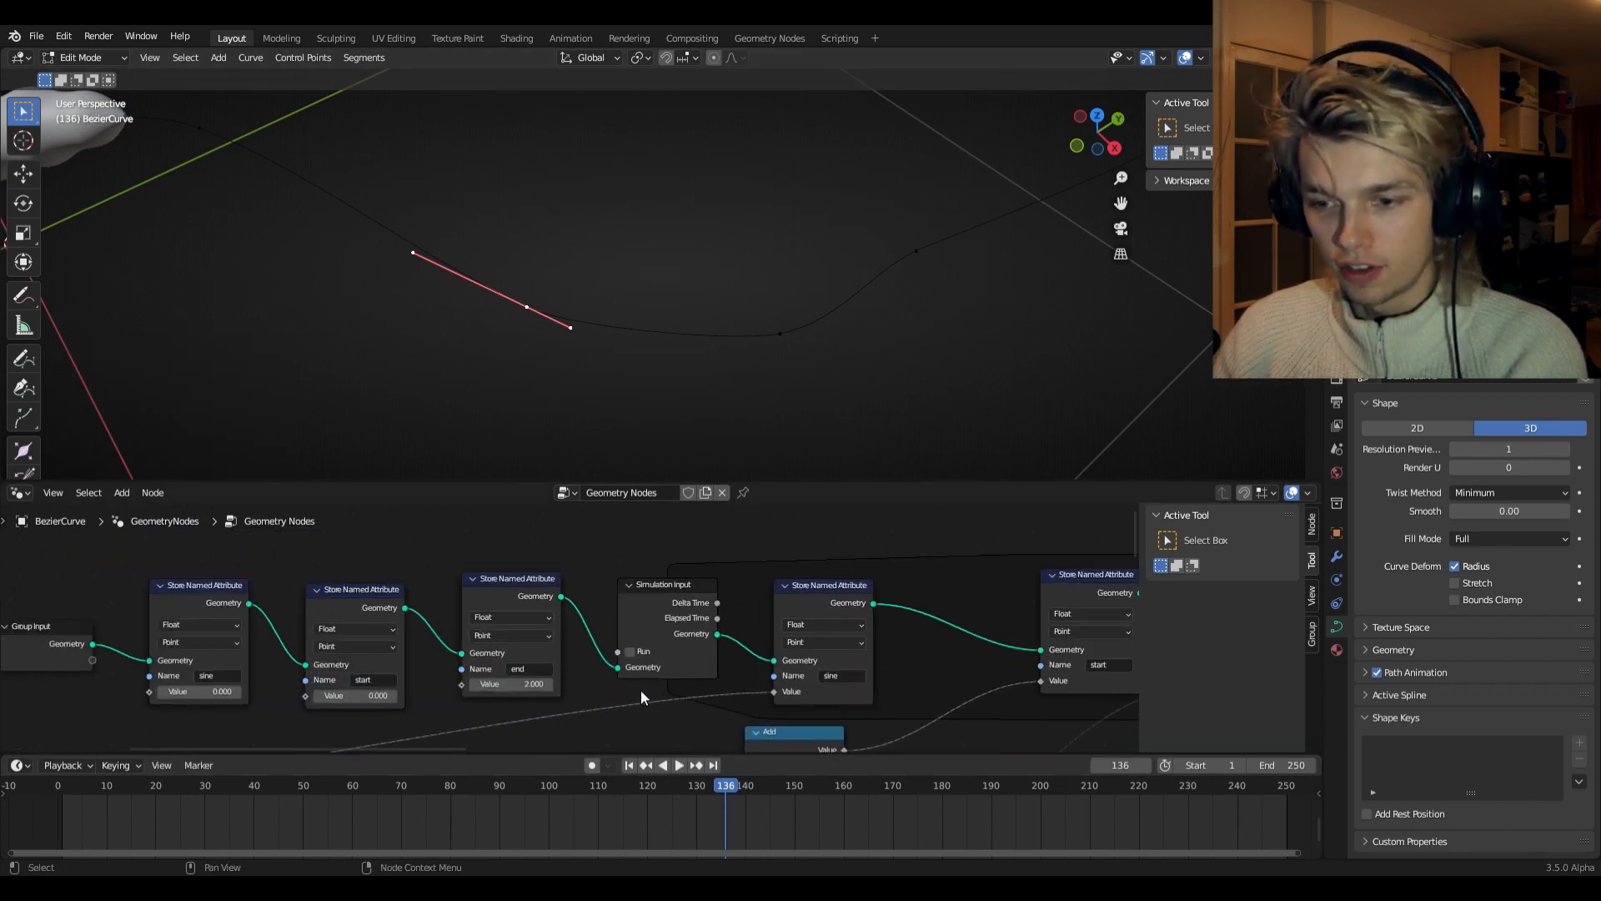
{"action": "key", "text": "g"}
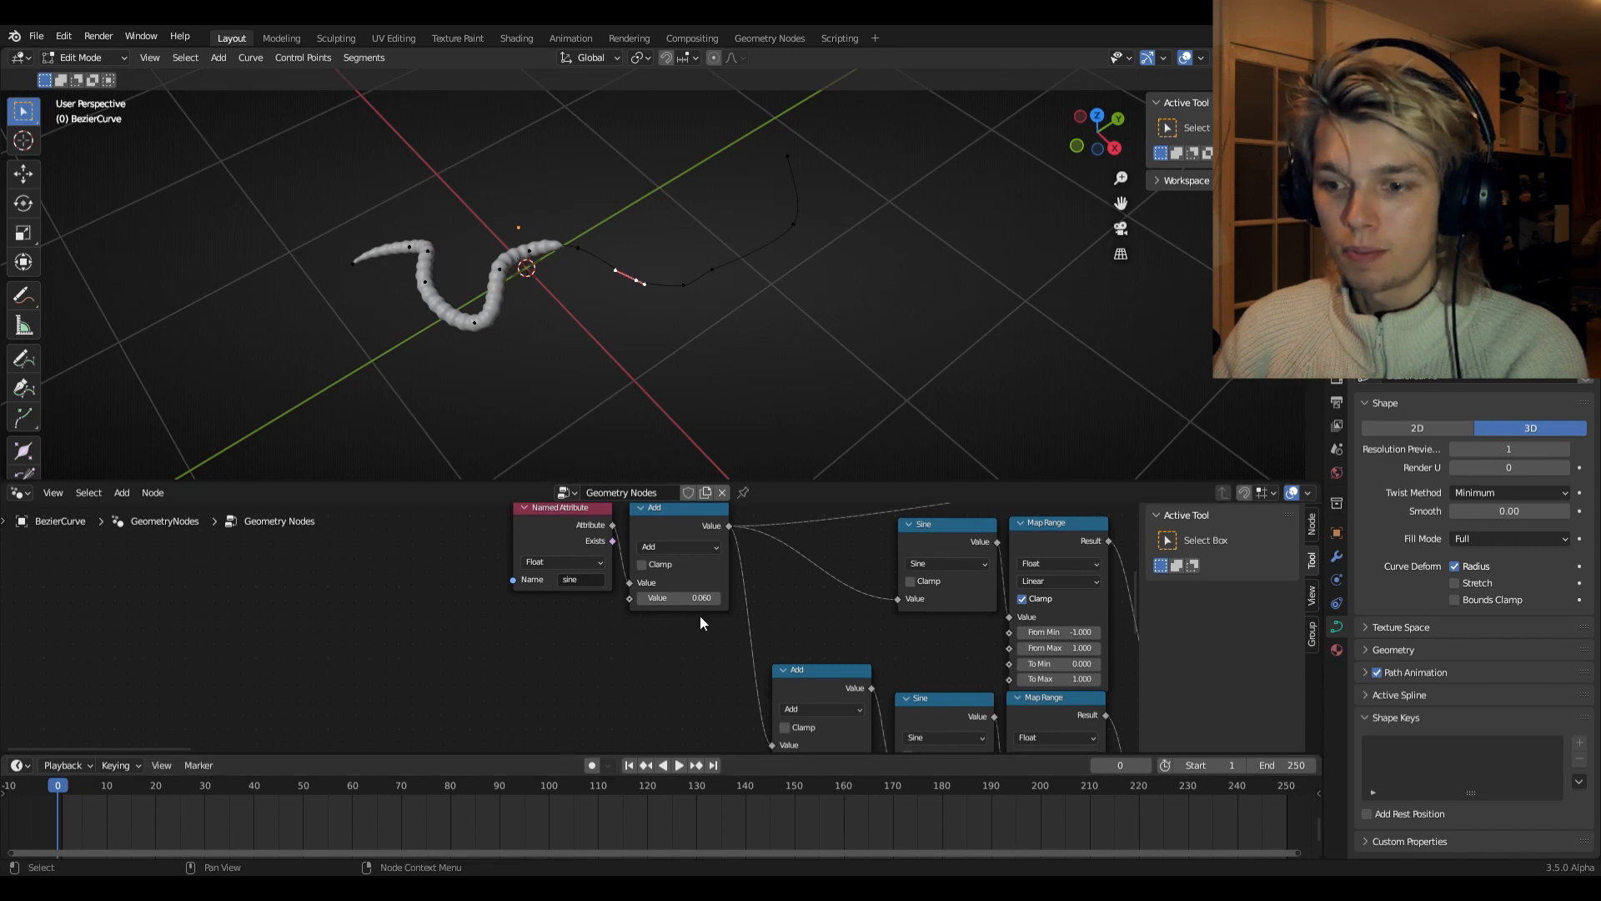
{"action": "scroll", "coordinate": [717, 626], "scroll_direction": "up", "scroll_amount": 2}
{"action": "scroll", "coordinate": [728, 668], "scroll_direction": "down", "scroll_amount": 5}
{"action": "middle_click_drag", "start_coordinate": [771, 659], "coordinate": [423, 589]}
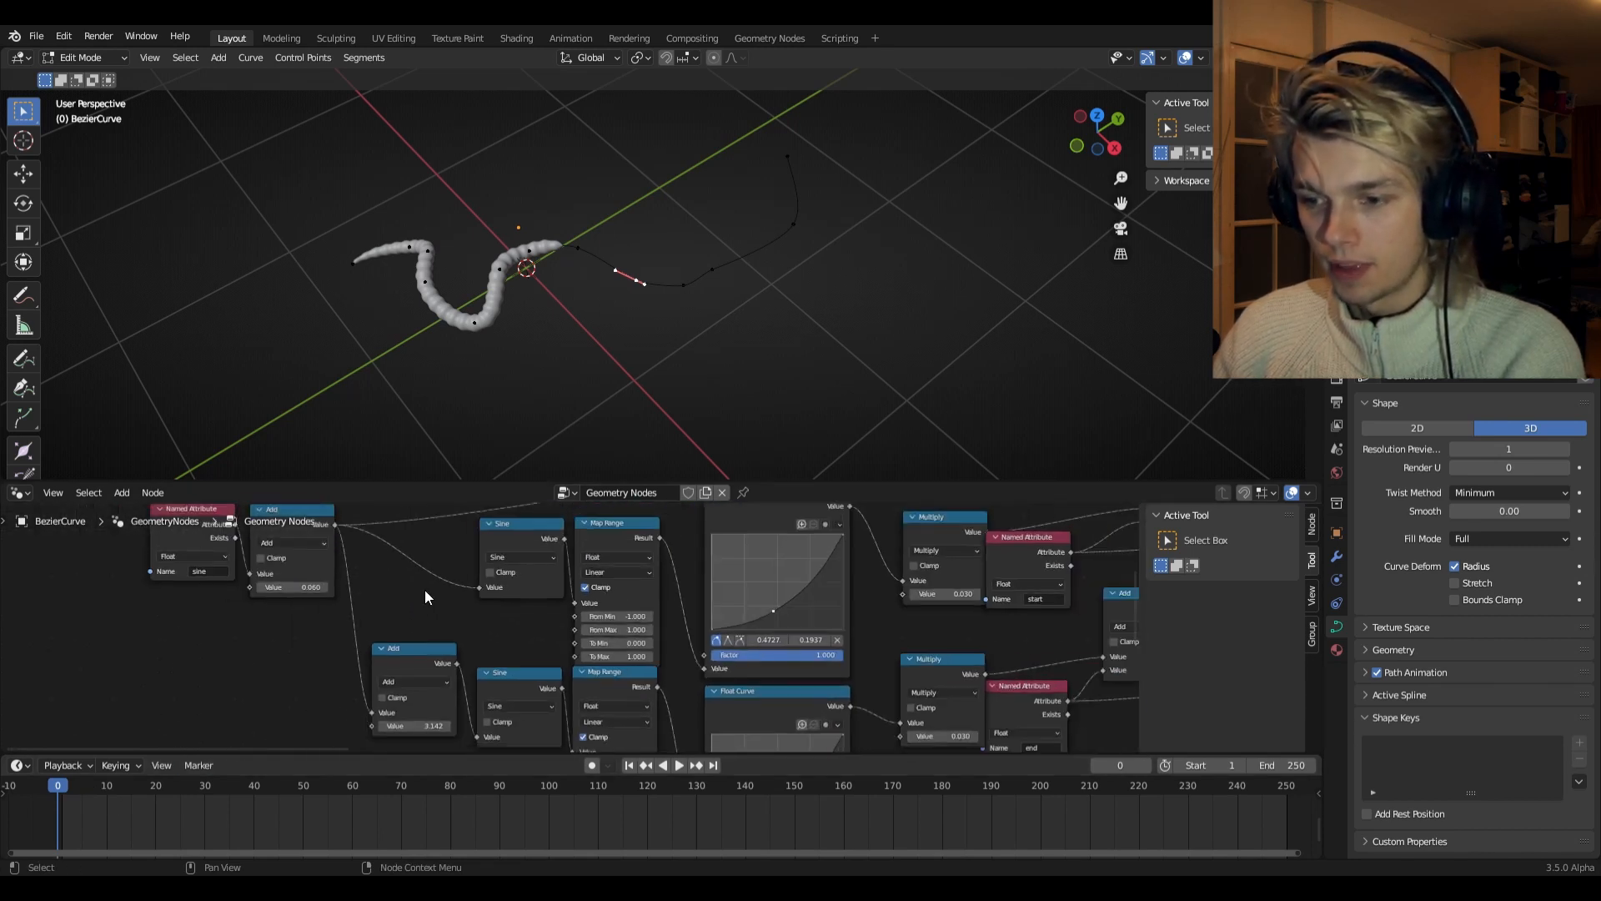
{"action": "middle_click_drag", "start_coordinate": [748, 632], "coordinate": [429, 627]}
{"action": "scroll", "coordinate": [600, 613], "scroll_direction": "up", "scroll_amount": 5}
{"action": "middle_click_drag", "start_coordinate": [596, 625], "coordinate": [734, 683]}
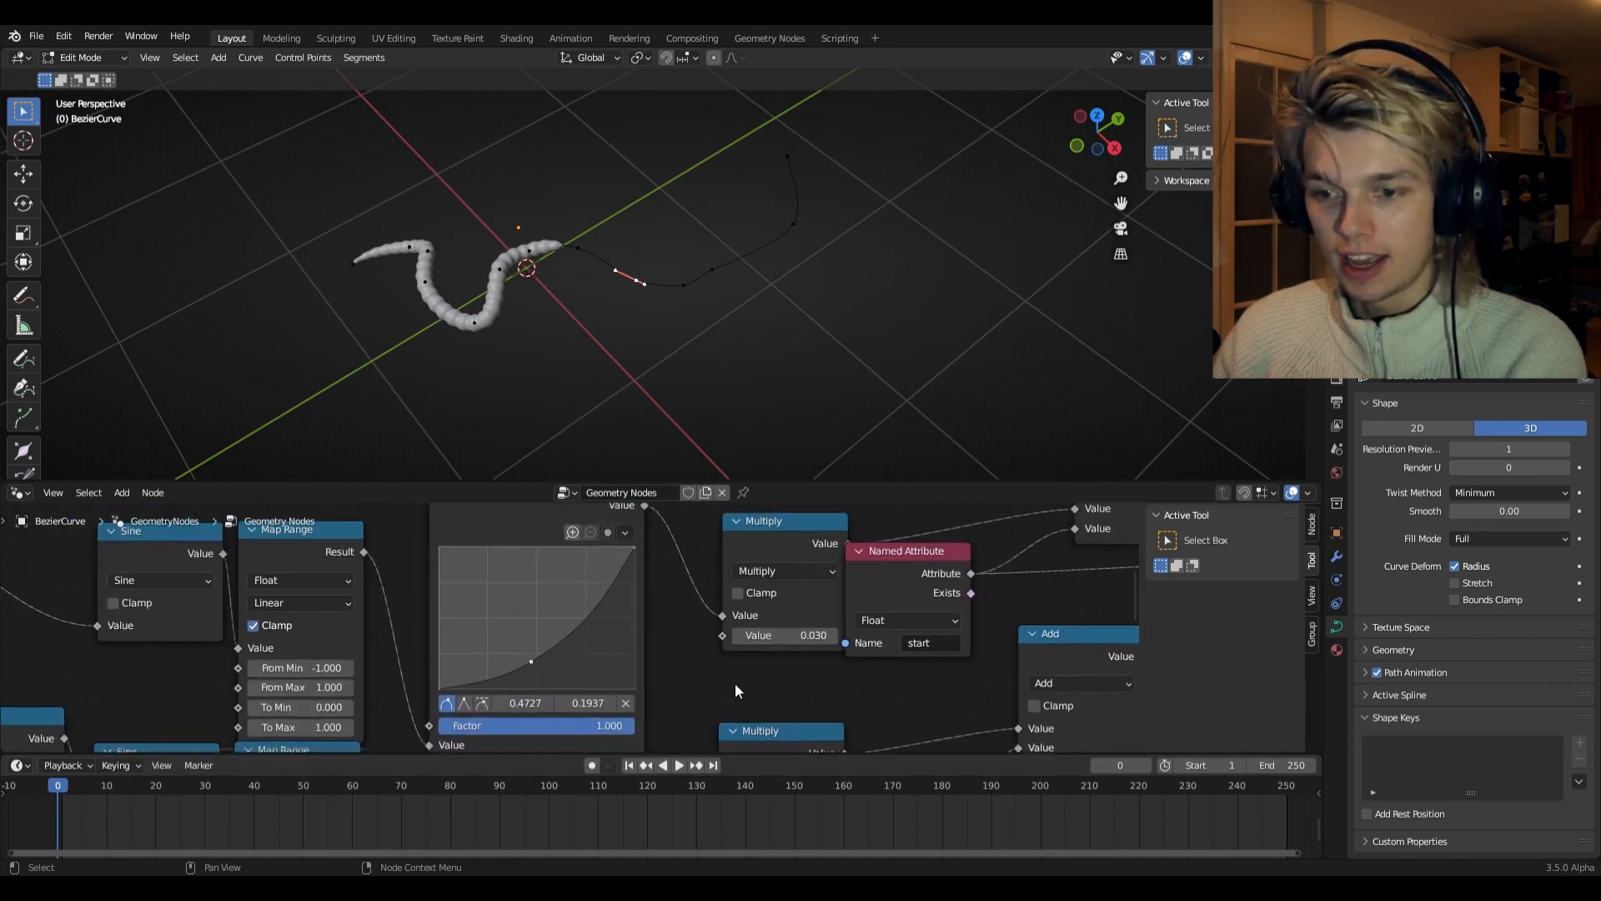
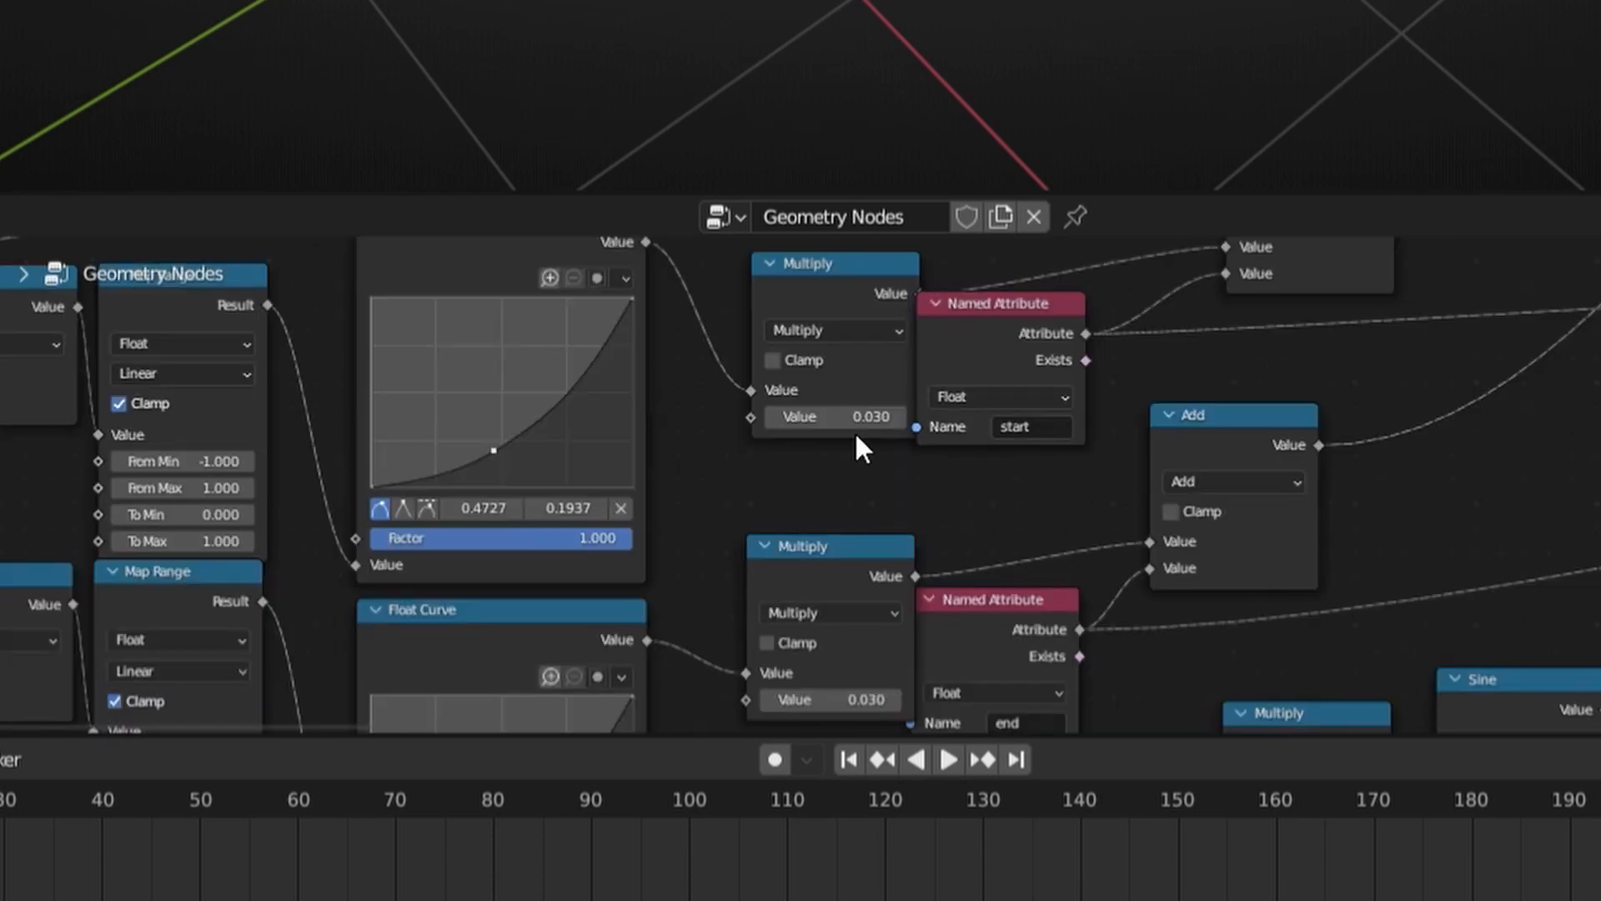
{"action": "scroll", "coordinate": [854, 430], "scroll_direction": "up", "scroll_amount": 2}
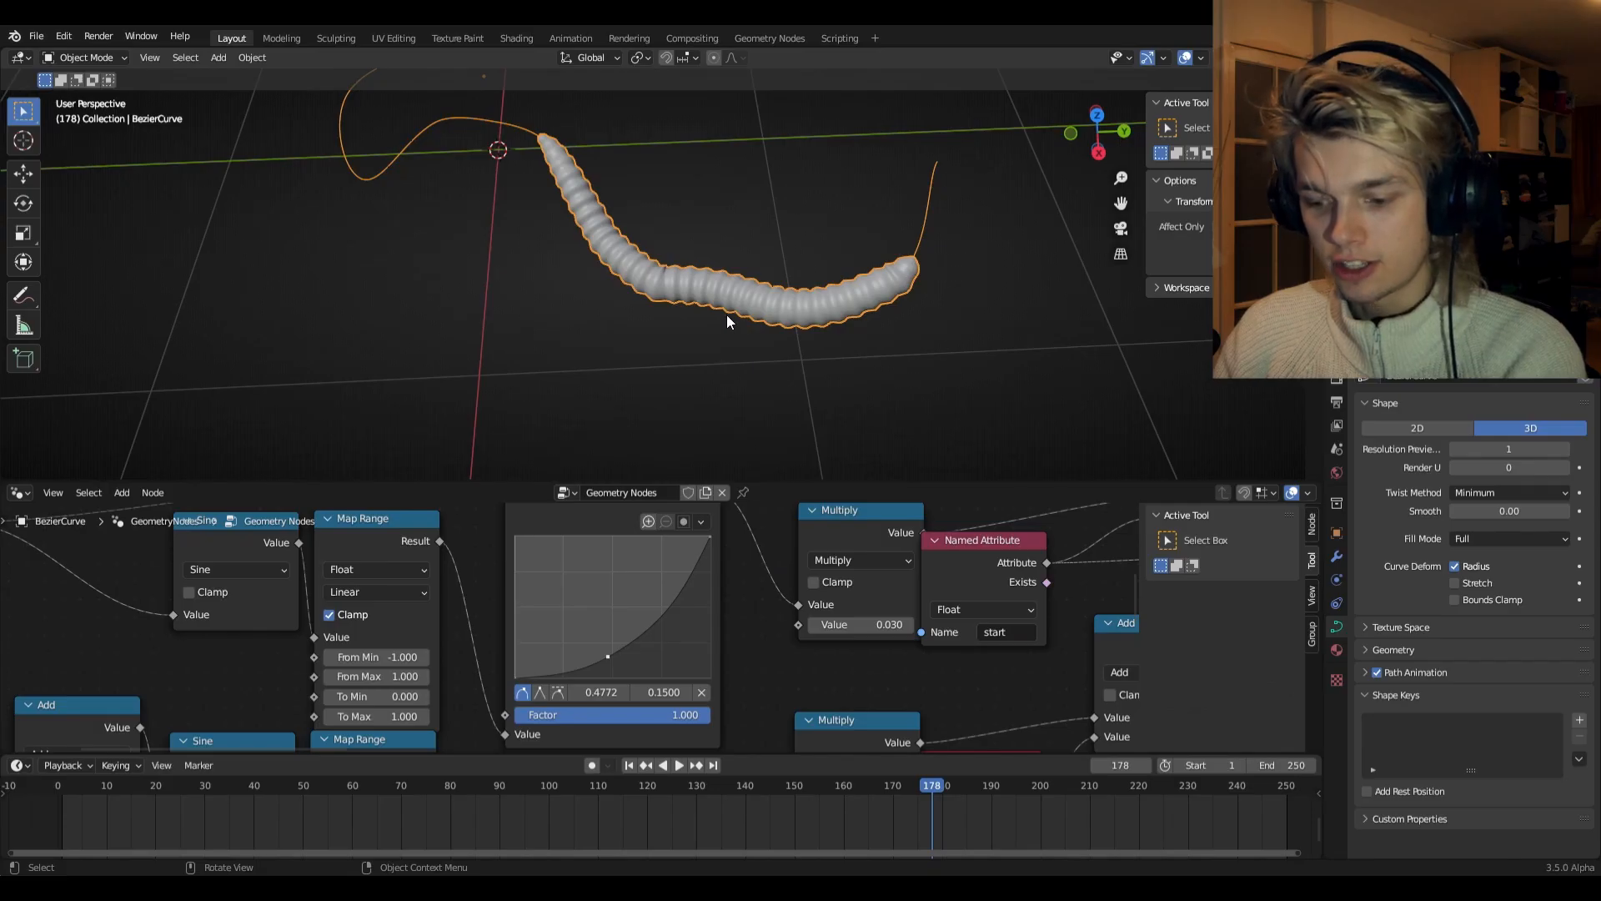
- Unhide all hidden objects so the terrain plane shows with the worm
{"action": "key", "text": "alt+h"}
{"action": "middle_click_drag", "start_coordinate": [733, 312], "coordinate": [680, 214]}
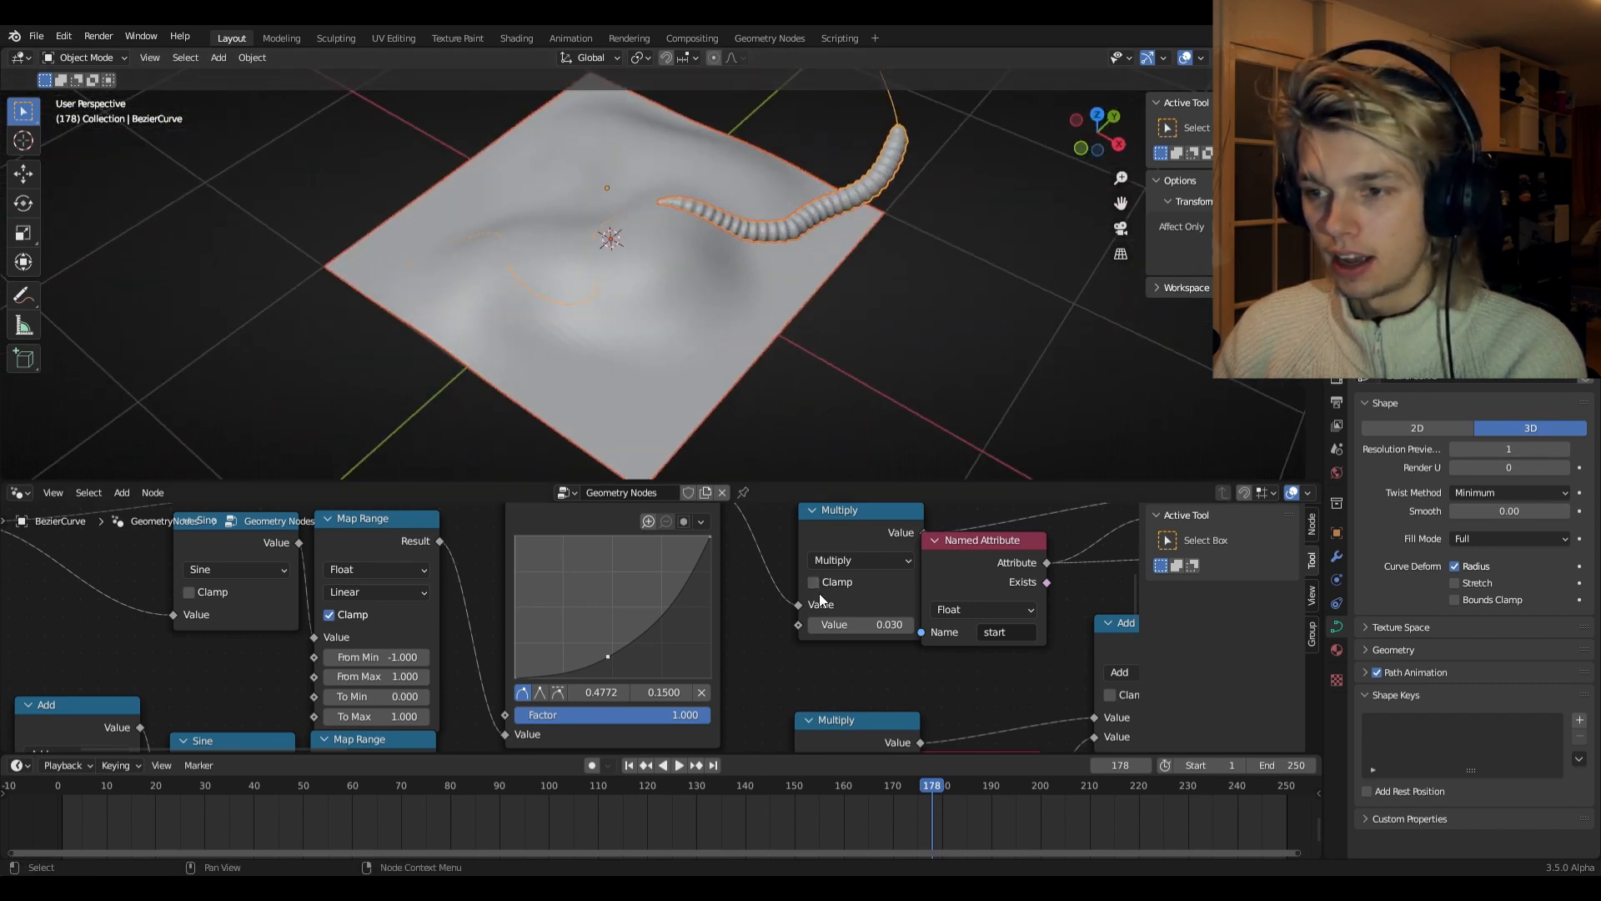
- Set the value of the Multiply node after Divide, which scales the worm's curve radius, to 0.700
{"action": "scroll", "coordinate": [727, 623], "scroll_direction": "down", "scroll_amount": 5}
{"action": "scroll", "coordinate": [727, 623], "scroll_direction": "up", "scroll_amount": 6}
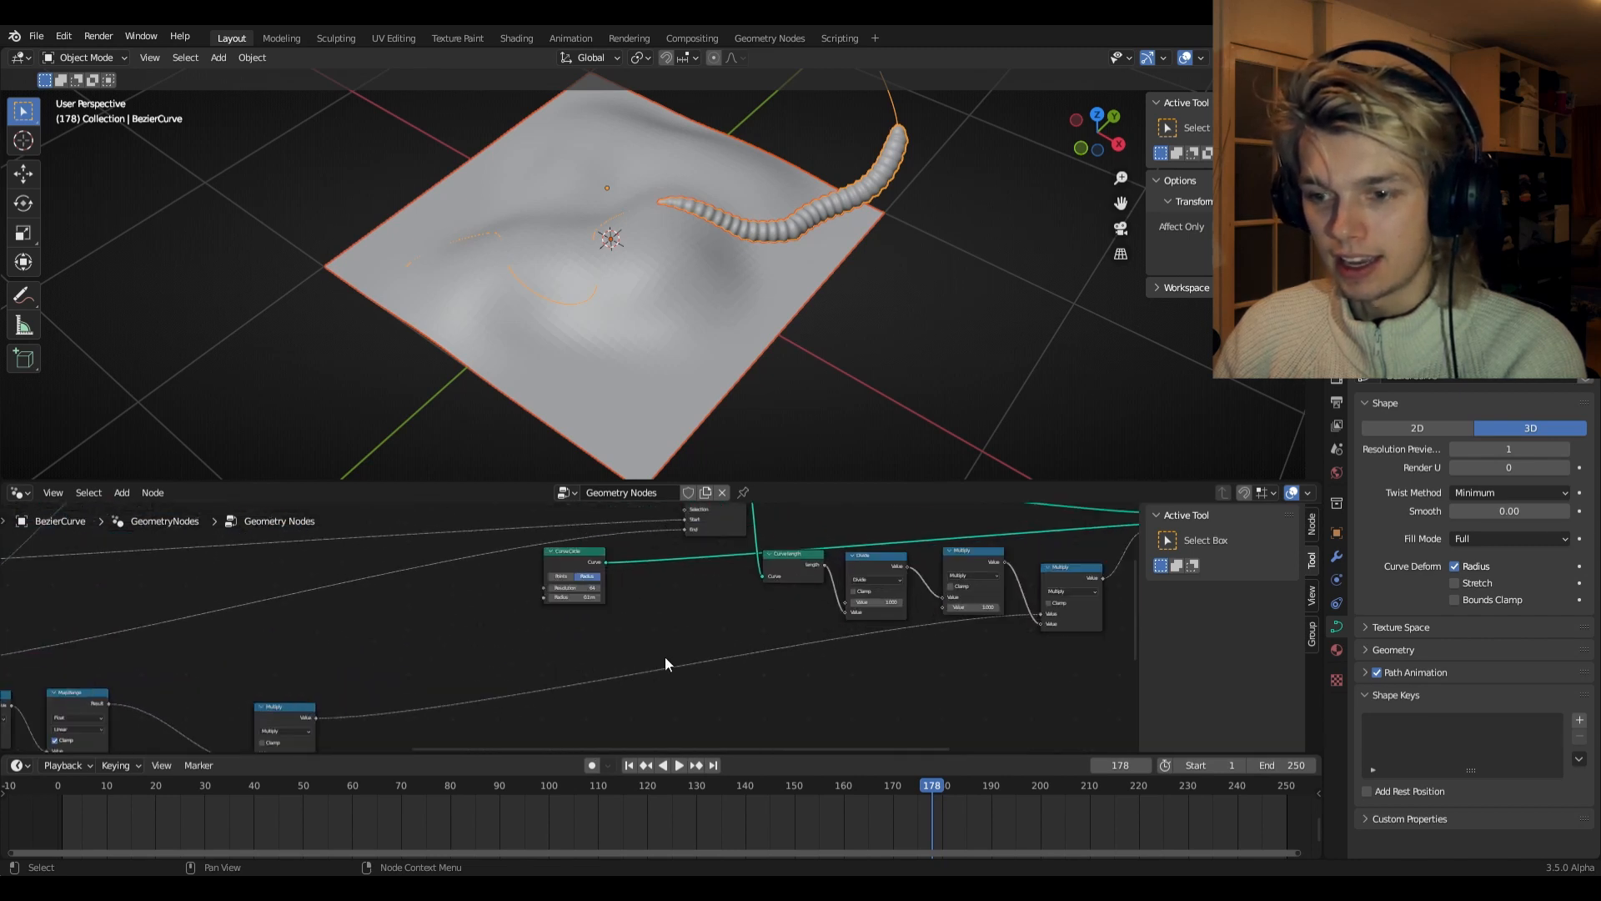
{"action": "middle_click_drag", "start_coordinate": [567, 669], "coordinate": [493, 676]}
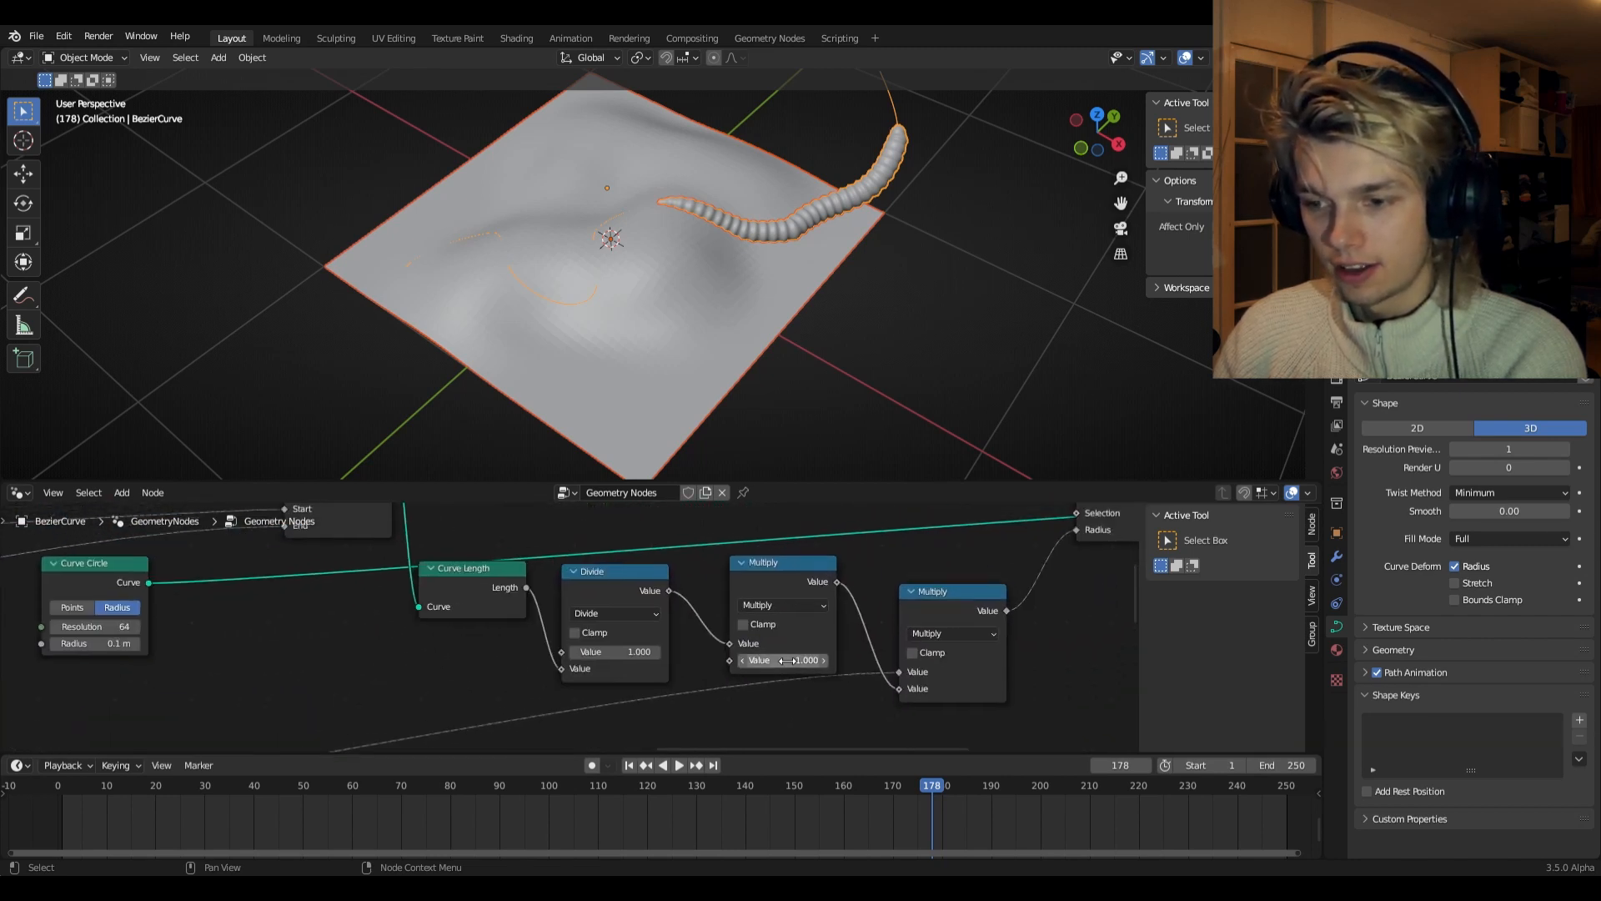
{"action": "scroll", "coordinate": [838, 638], "scroll_direction": "down", "scroll_amount": 2}
{"action": "scroll", "coordinate": [802, 684], "scroll_direction": "up", "scroll_amount": 3}
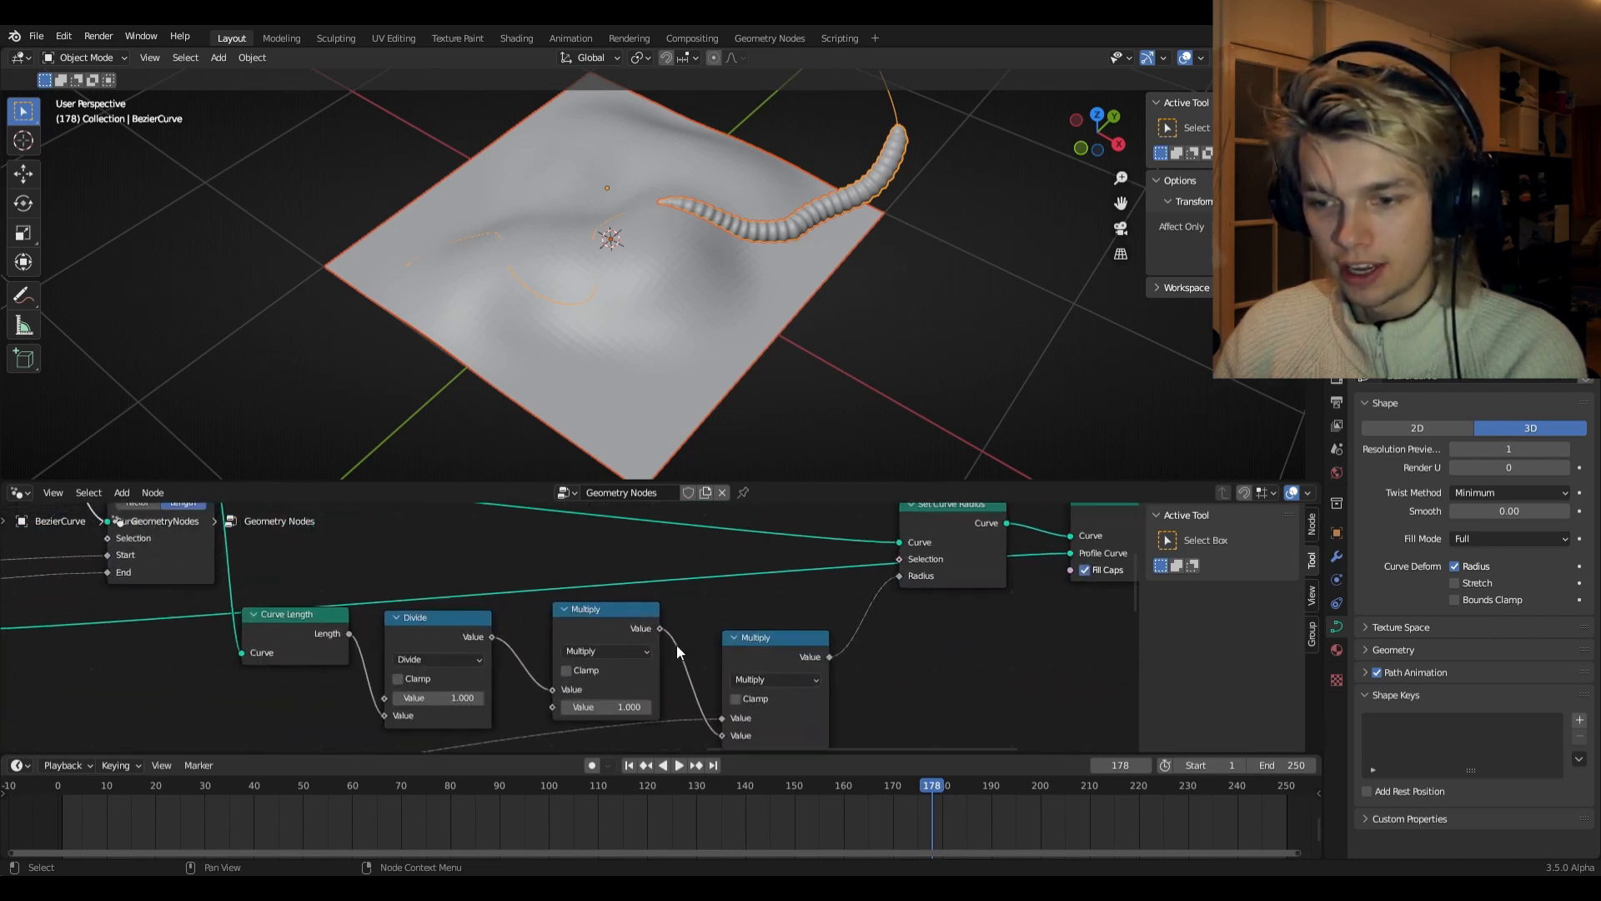
{"action": "middle_click_drag", "start_coordinate": [715, 629], "coordinate": [806, 615]}
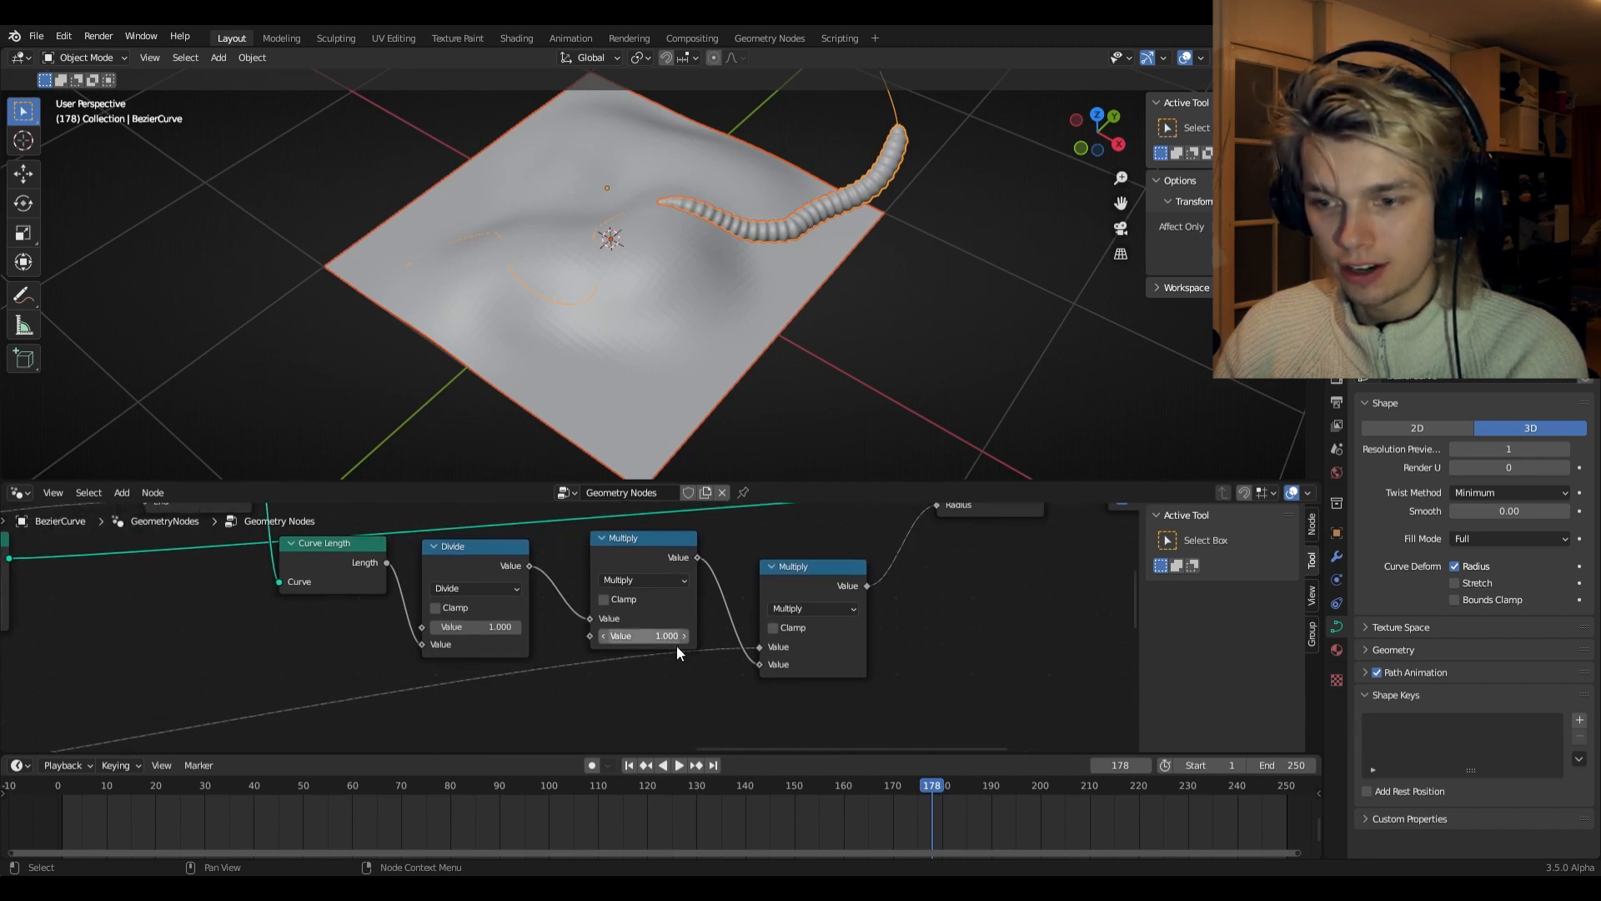
{"action": "scroll", "coordinate": [677, 646], "scroll_direction": "up", "scroll_amount": 3}
{"action": "left_click_drag", "start_coordinate": [677, 640], "coordinate": [687, 642], "text": "shift"}
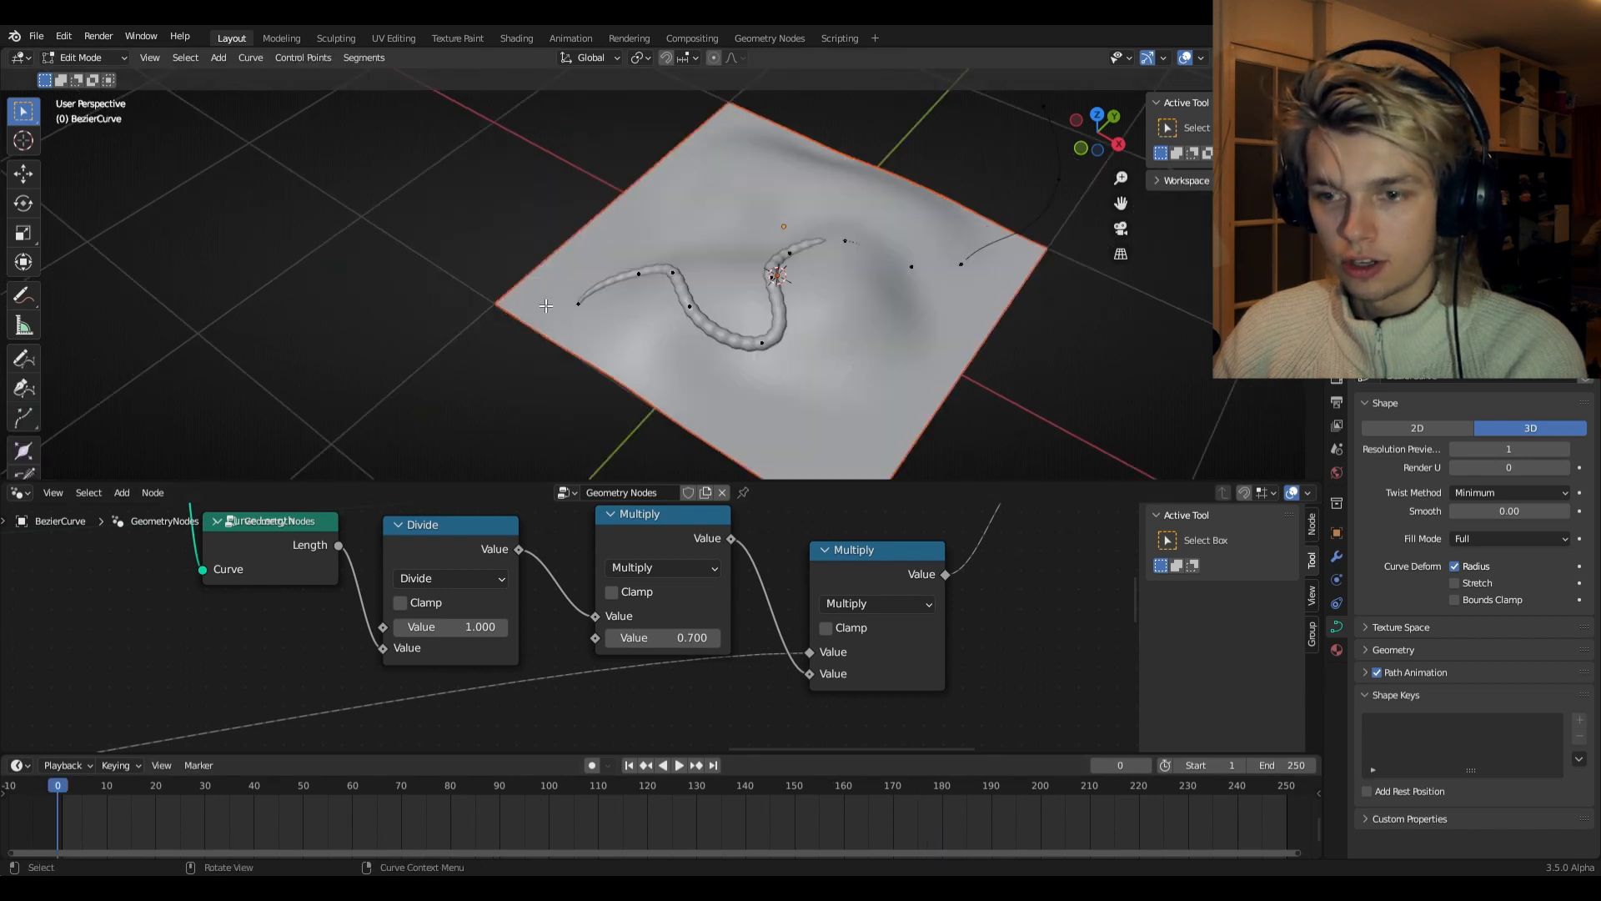
- Extend the curve's free end beyond the plane's edge by extruding new control points and rotating the handles
{"action": "left_click", "coordinate": [590, 313]}
{"action": "middle_click_drag", "start_coordinate": [589, 313], "coordinate": [594, 254]}
{"action": "key", "text": "g"}
{"action": "left_click", "coordinate": [417, 243]}
{"action": "key", "text": "r"}
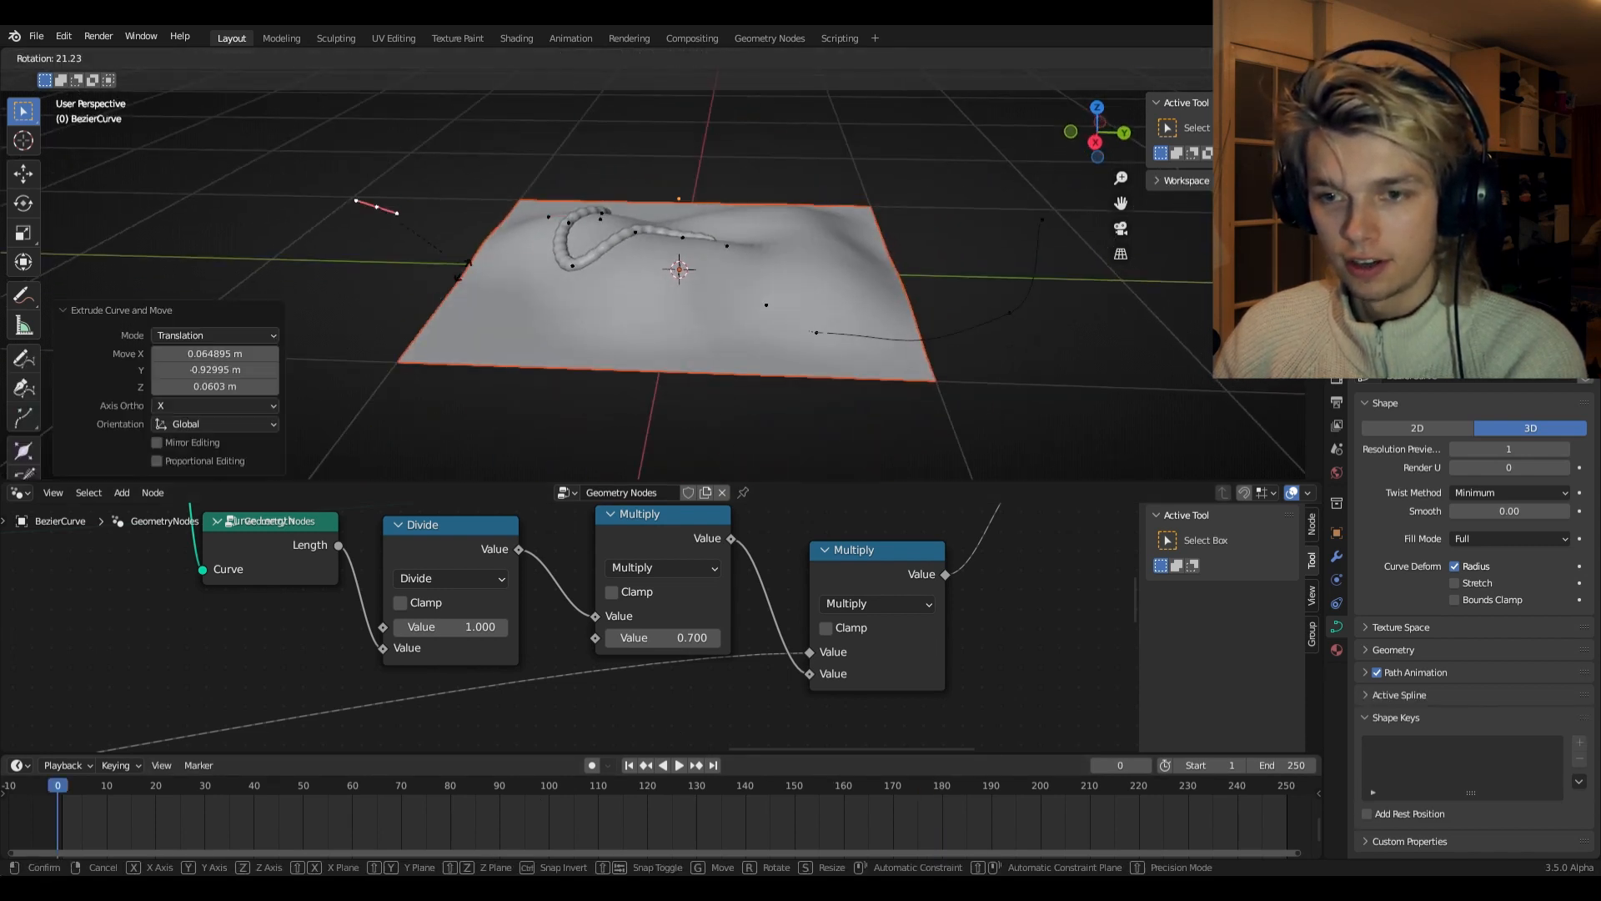
{"action": "left_click", "coordinate": [413, 273]}
{"action": "middle_click_drag", "start_coordinate": [450, 278], "coordinate": [620, 318], "text": "shift"}
{"action": "key", "text": "e"}
{"action": "left_click", "coordinate": [484, 258]}
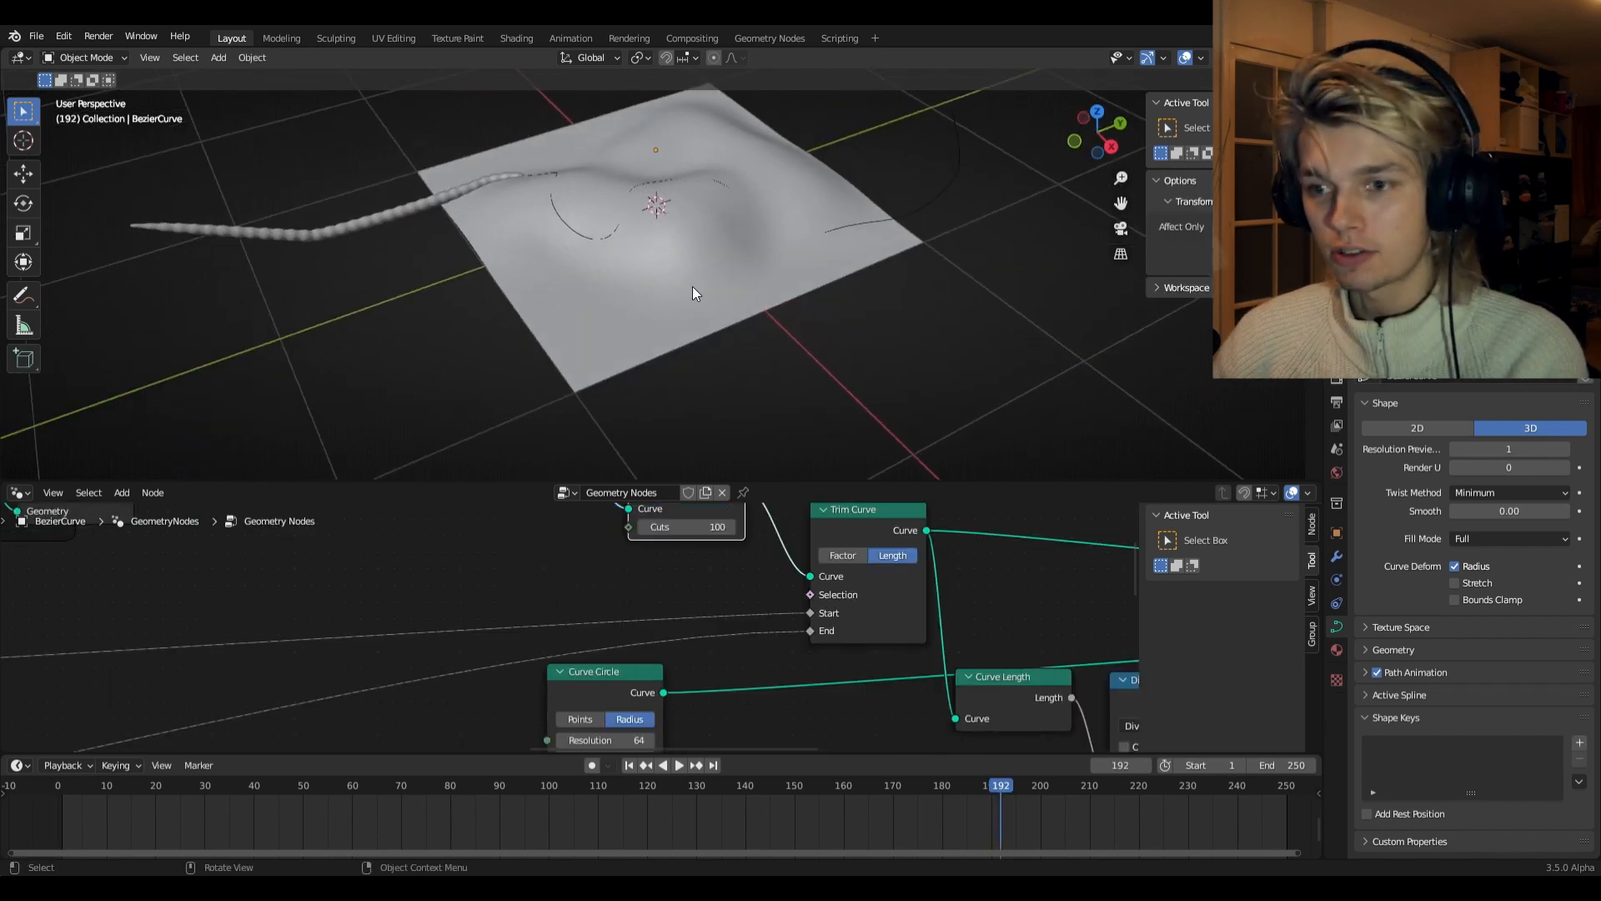
- Create a new geometry node tree on the terrain plane and insert a Simulation Input node after Group Input
{"action": "left_click", "coordinate": [679, 254]}
{"action": "left_click", "coordinate": [668, 492]}
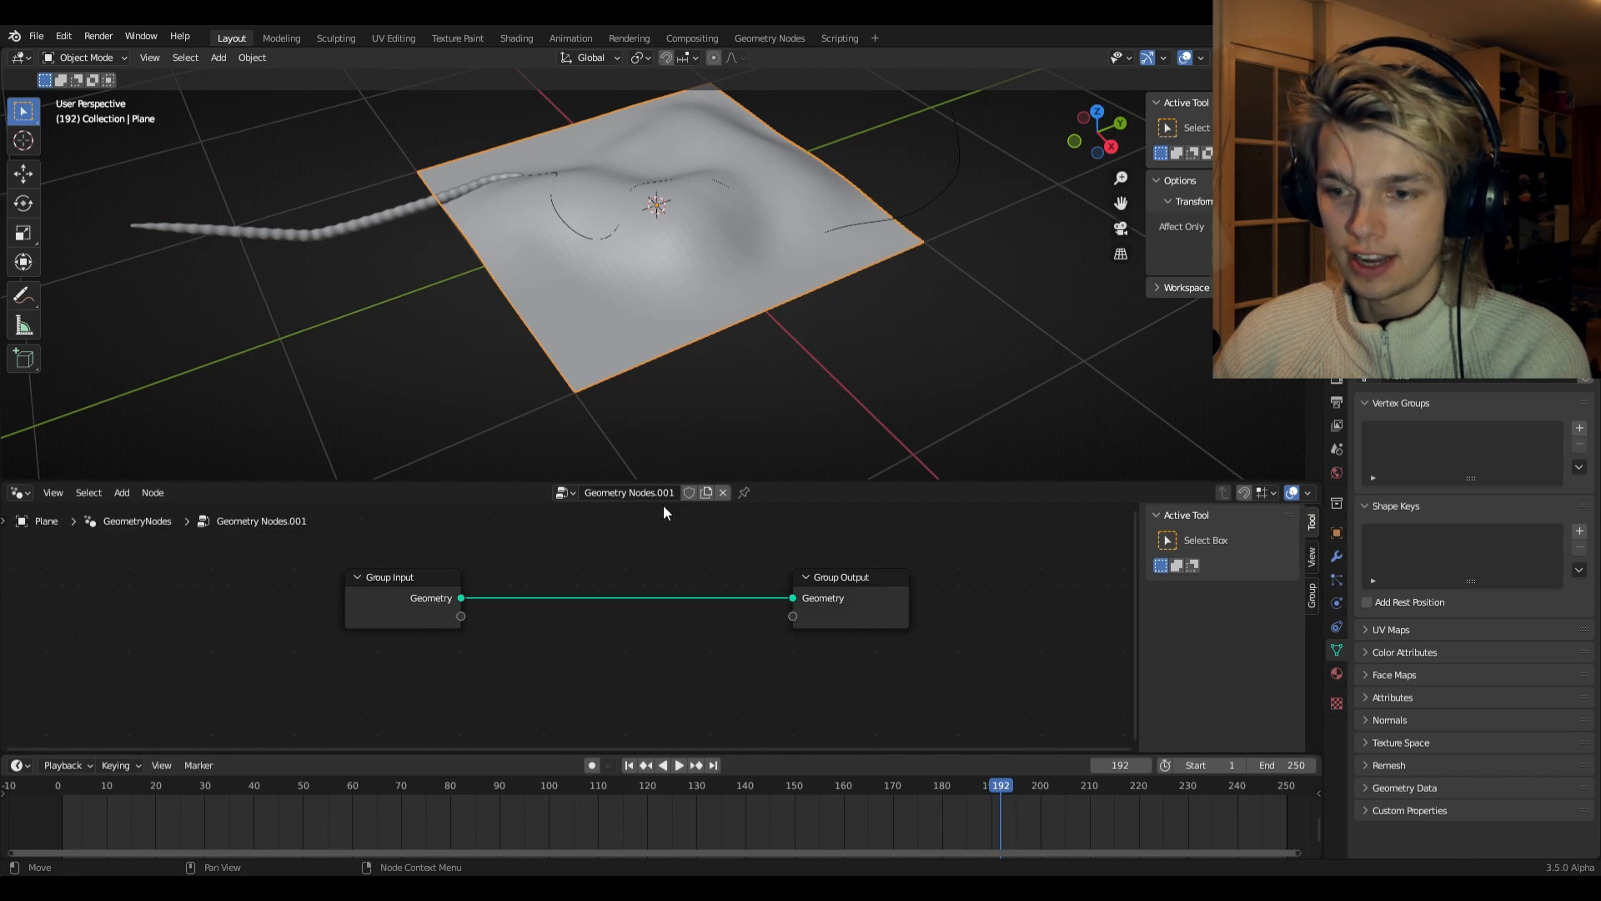
{"action": "scroll", "coordinate": [638, 552], "scroll_direction": "up", "scroll_amount": 2}
{"action": "scroll", "coordinate": [638, 555], "scroll_direction": "down", "scroll_amount": 1}
{"action": "key", "text": "shift+a"}
{"action": "mouse_move", "coordinate": [617, 593]}
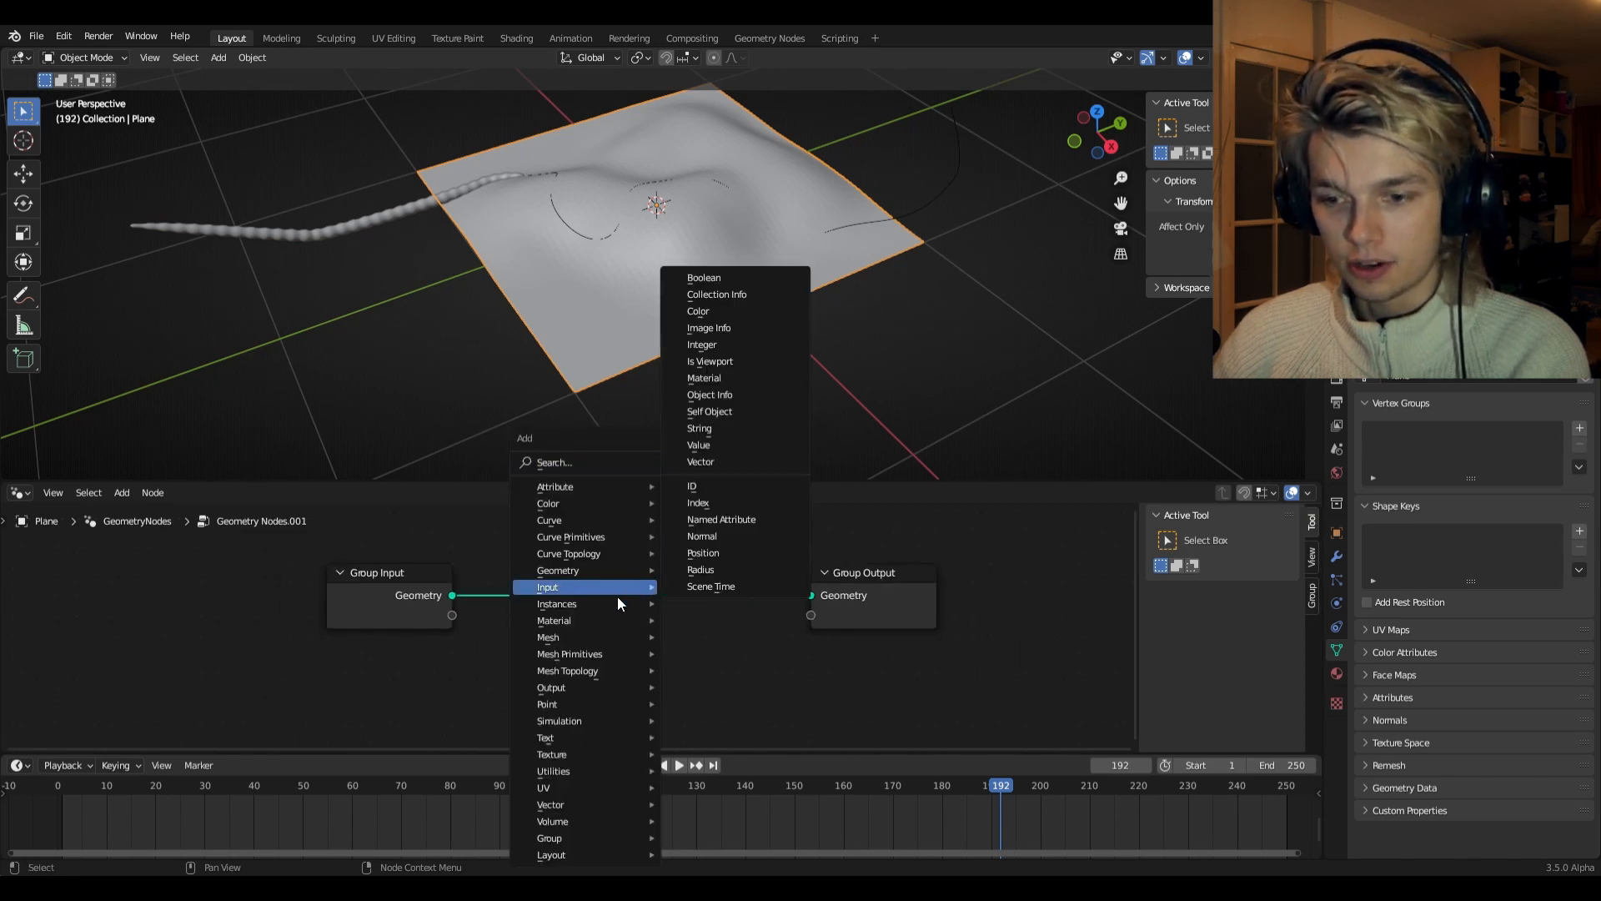
{"action": "left_click", "coordinate": [713, 720]}
{"action": "left_click", "coordinate": [557, 576]}
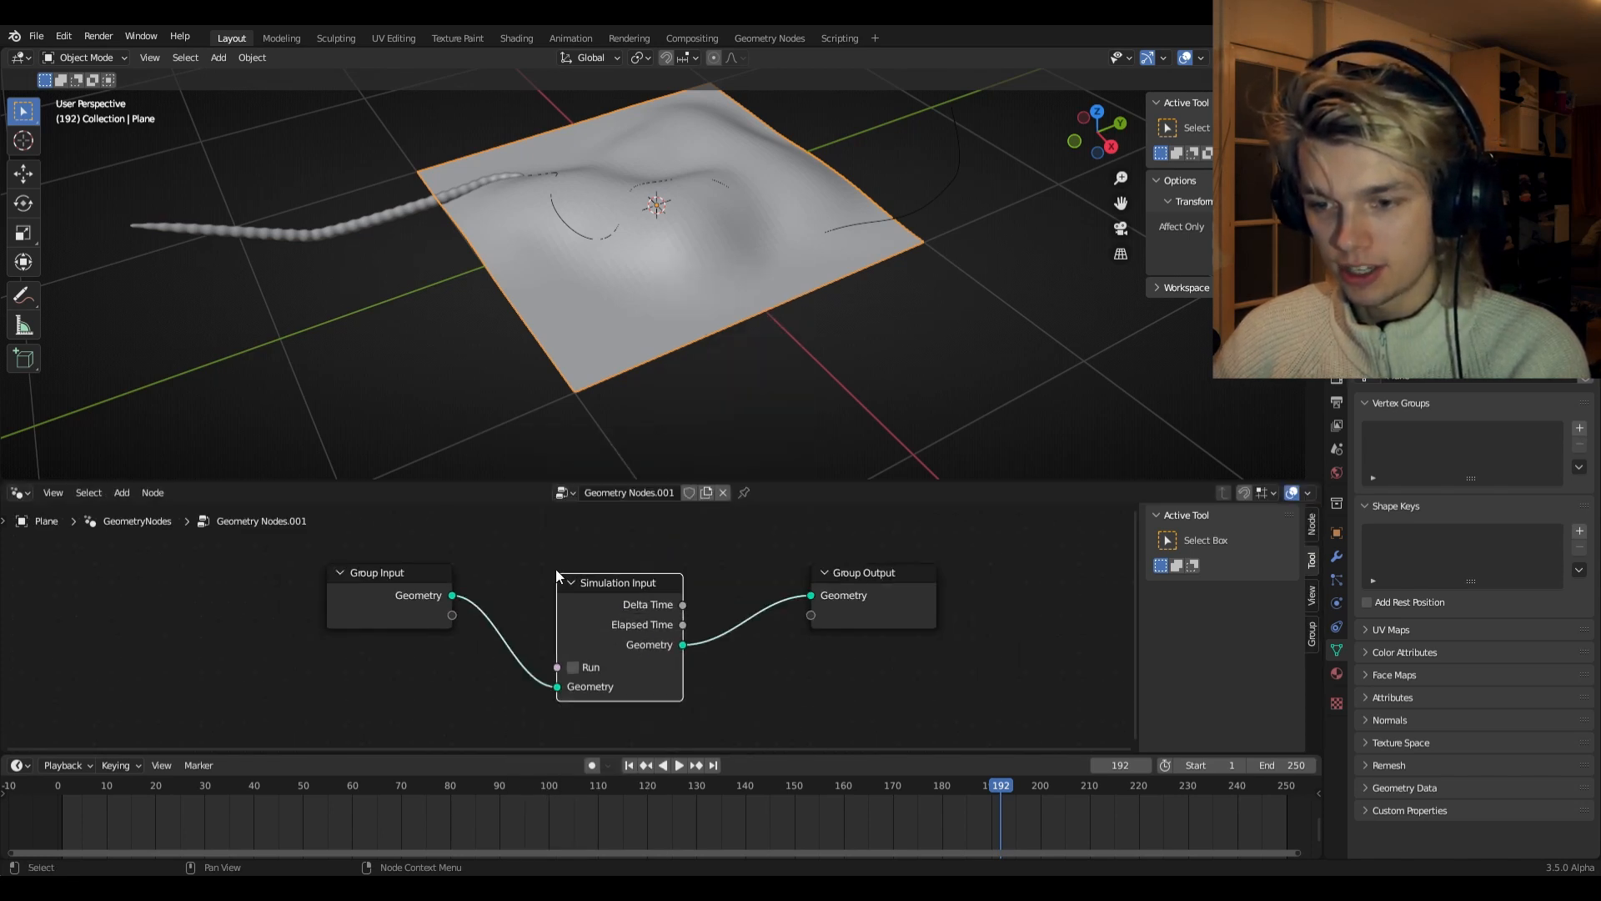
- Insert a Simulation Output node between Simulation Input and Group Output
{"action": "key", "text": "shift+a"}
{"action": "mouse_move", "coordinate": [569, 568]}
{"action": "left_click", "coordinate": [667, 587]}
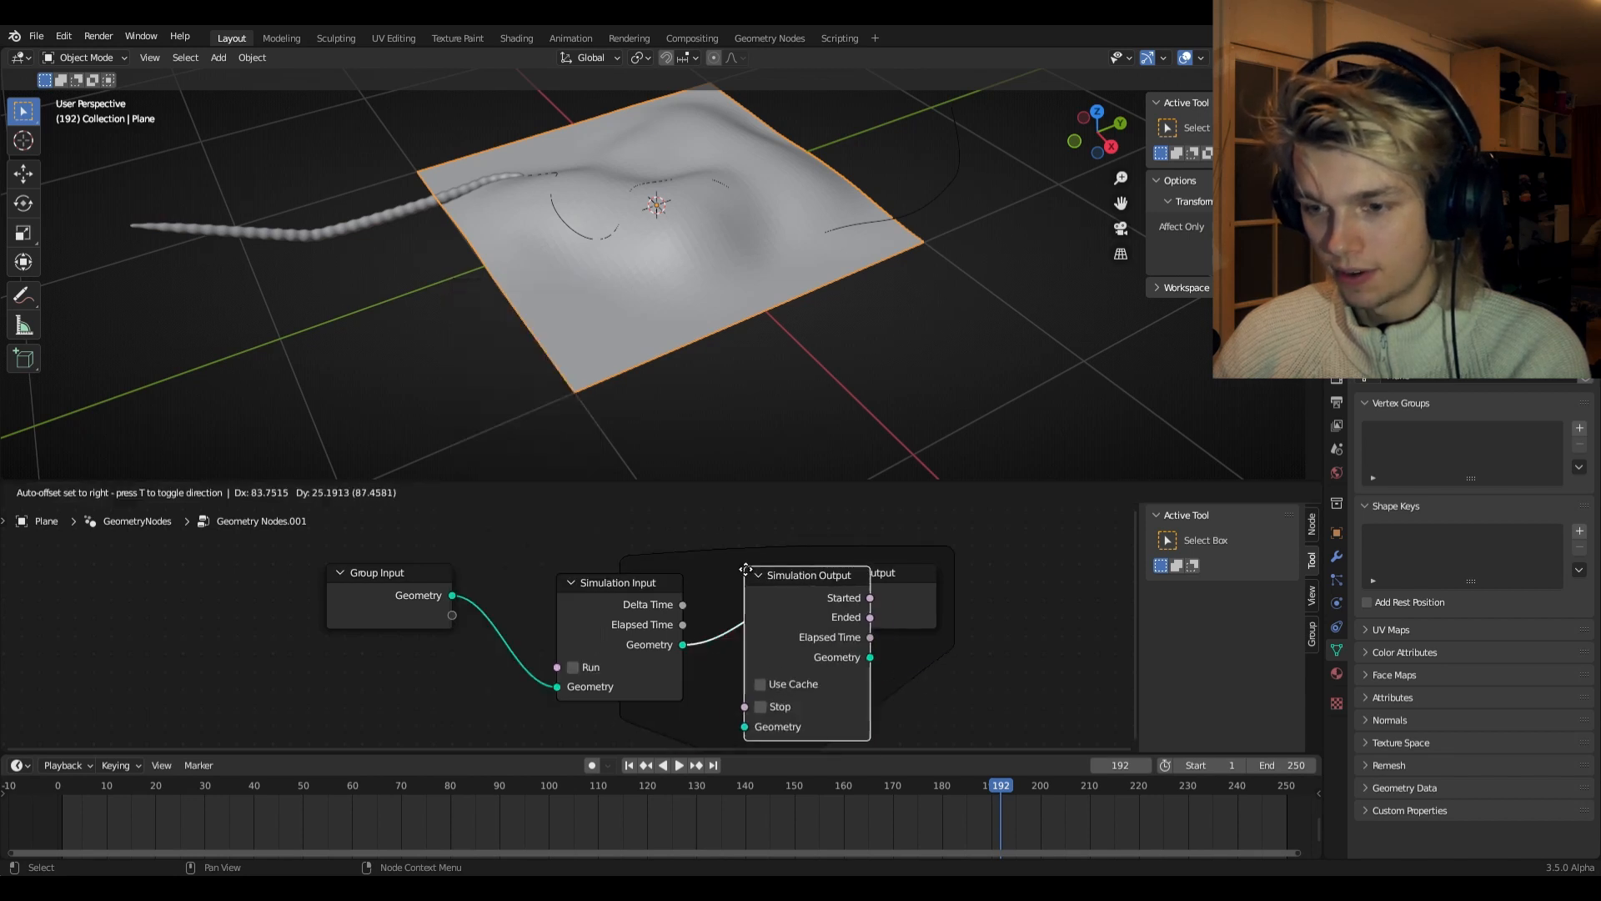
{"action": "left_click", "coordinate": [757, 557]}
- Insert a Set Position node between the Simulation Input and Simulation Output nodes
{"action": "scroll", "coordinate": [736, 557], "scroll_direction": "down", "scroll_amount": 3}
{"action": "middle_click_drag", "start_coordinate": [898, 662], "coordinate": [849, 628]}
{"action": "key", "text": "shift+a"}
{"action": "left_click", "coordinate": [839, 463]}
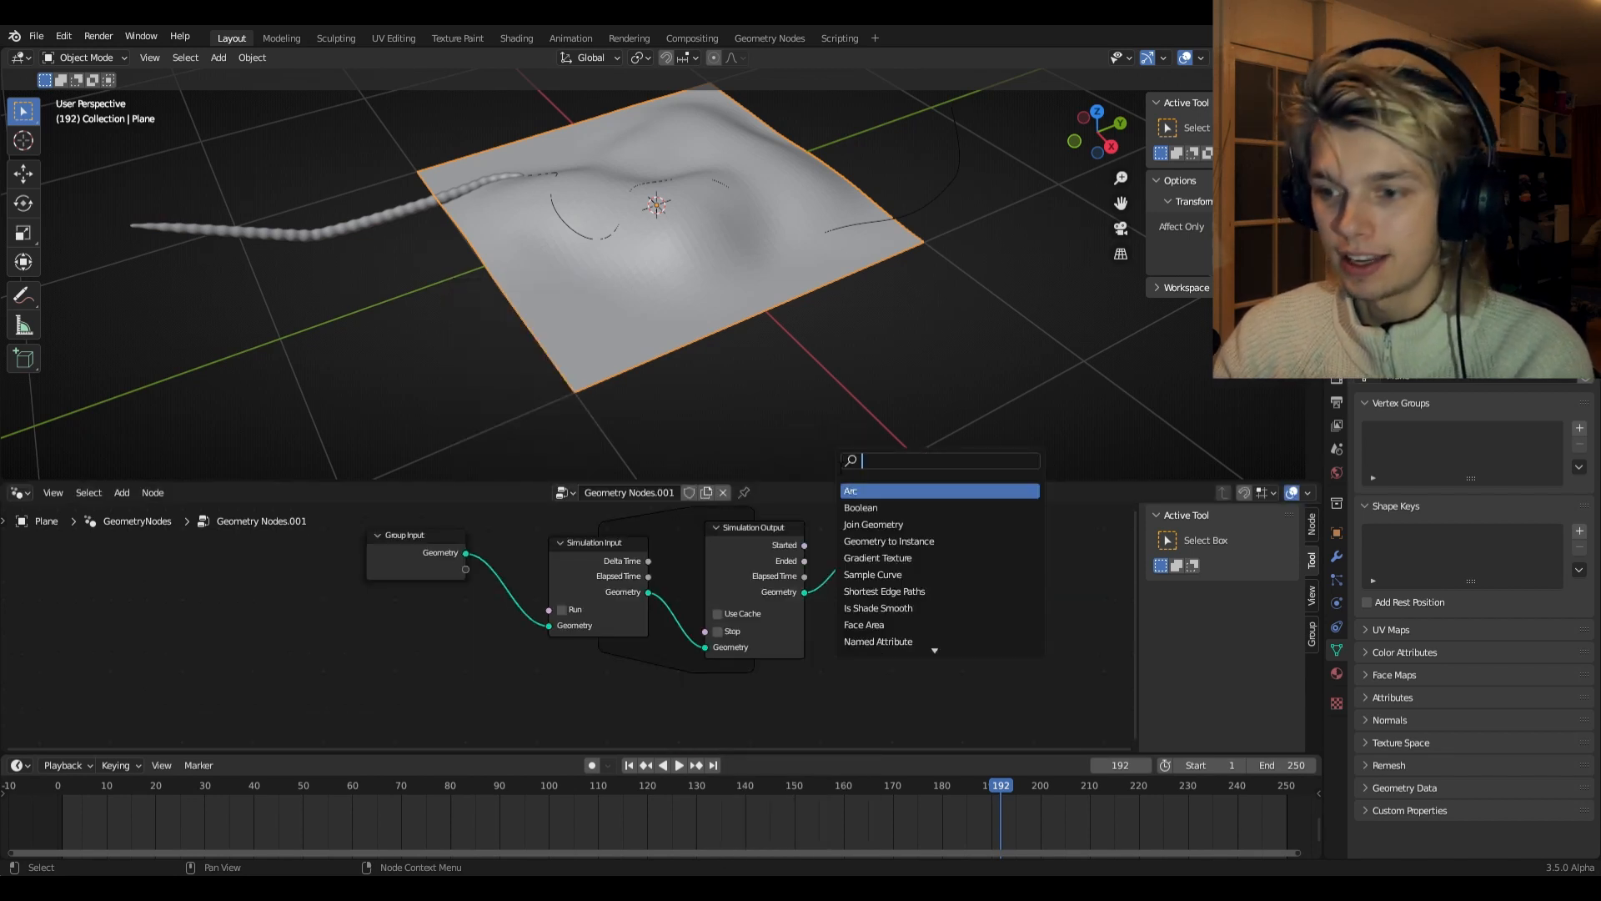
{"action": "type", "text": "set p"}
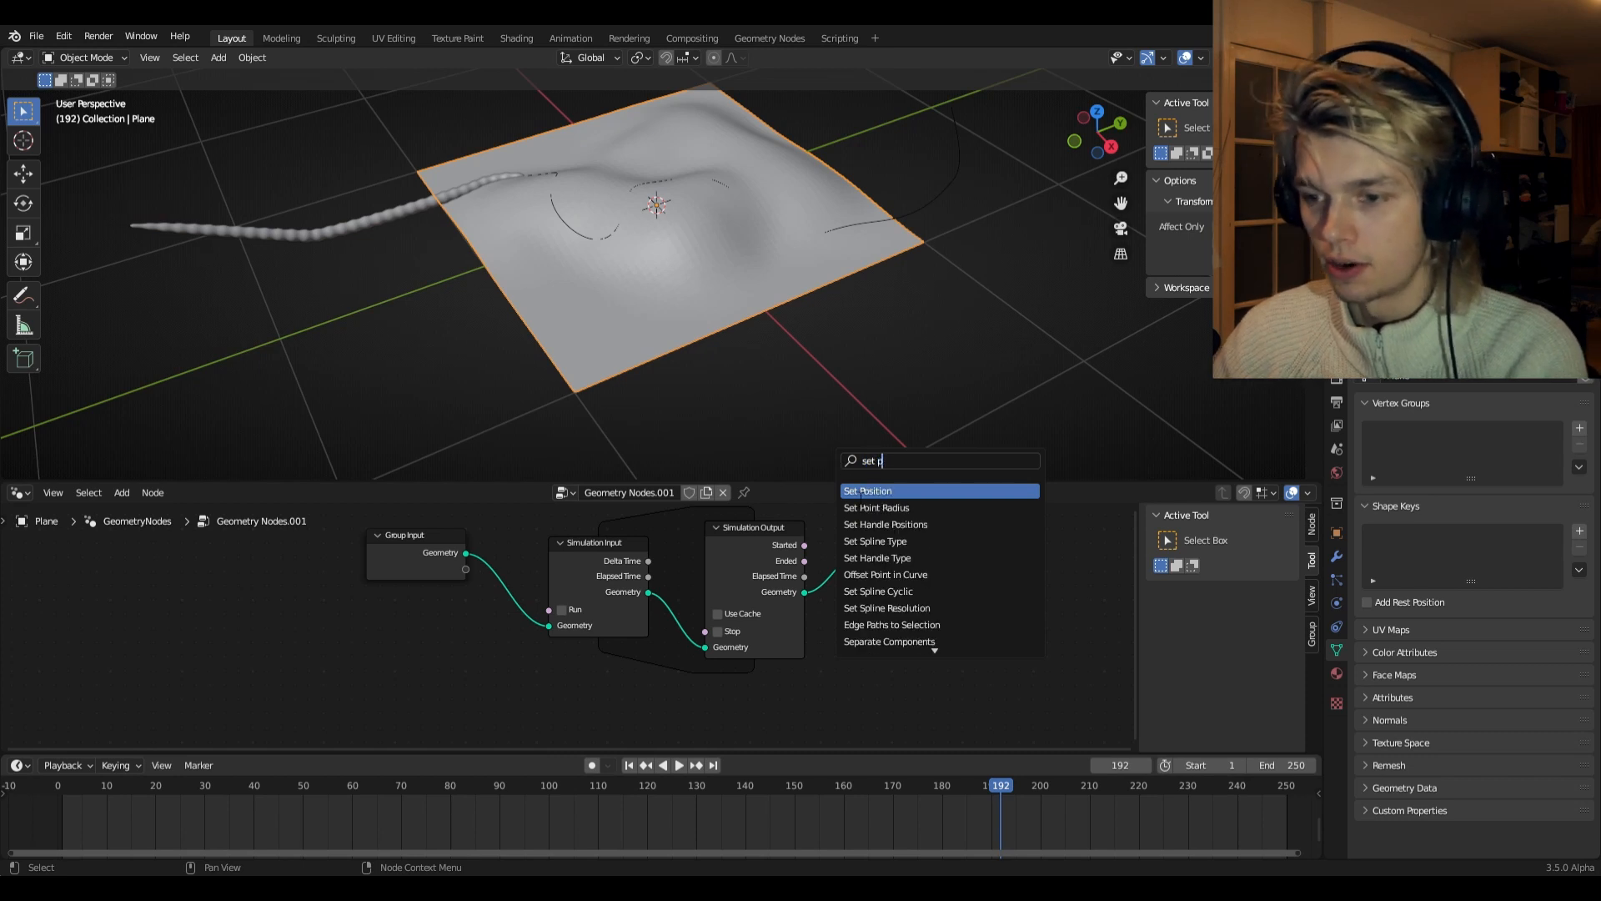
{"action": "left_click", "coordinate": [862, 492]}
{"action": "left_click", "coordinate": [678, 547]}
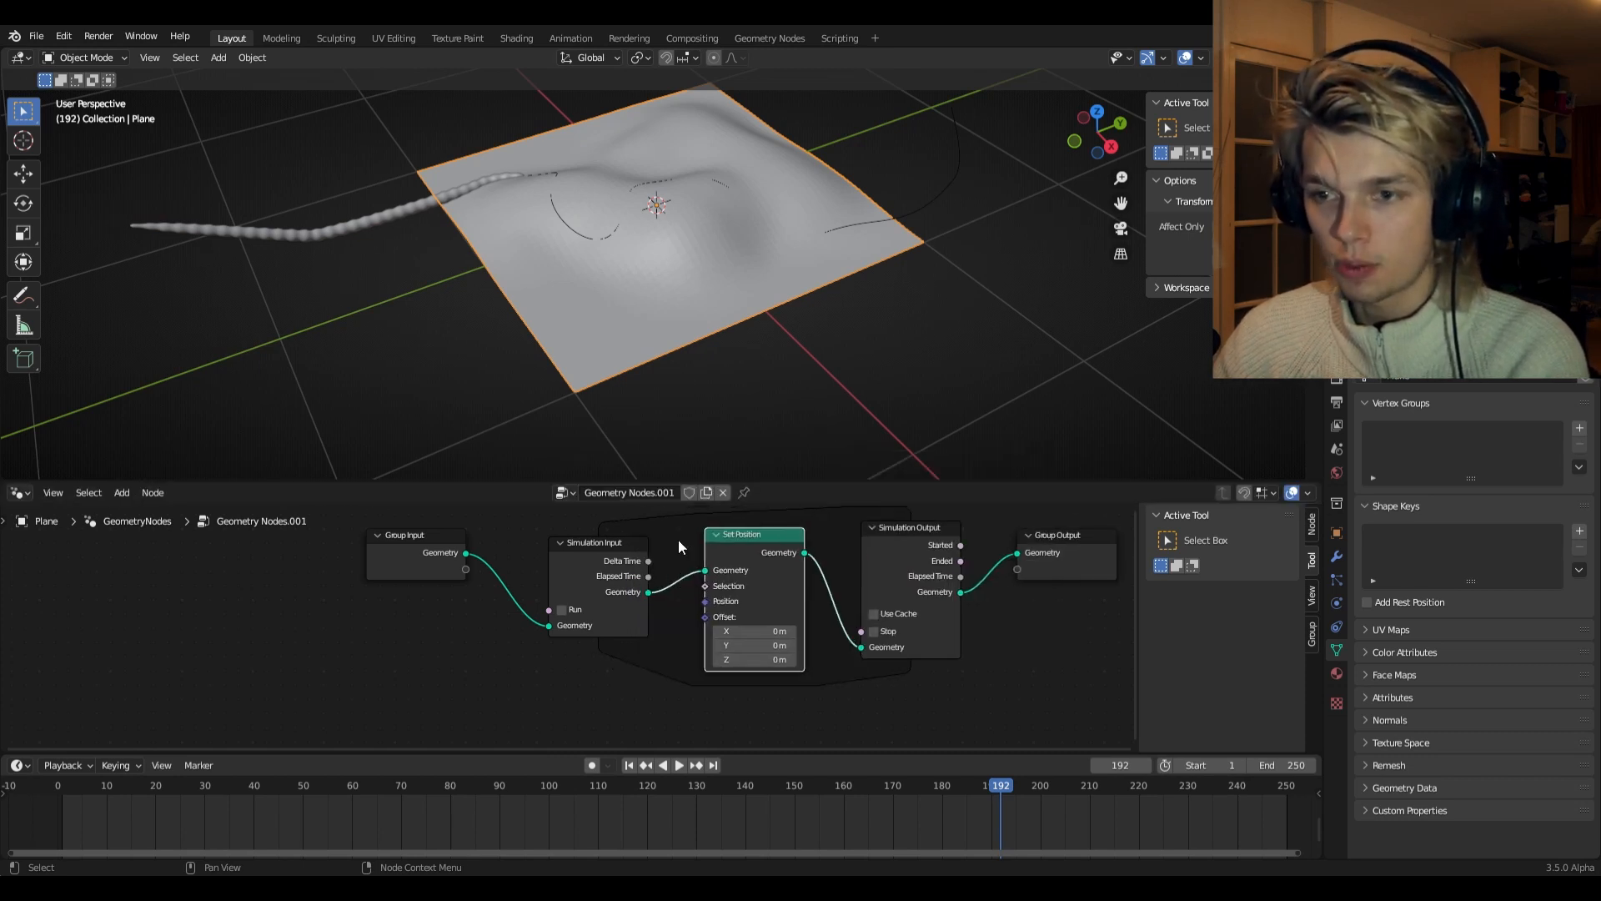
- Add a Geometry Proximity node in the free space below the simulation nodes
{"action": "scroll", "coordinate": [587, 212], "scroll_direction": "up", "scroll_amount": 6}
{"action": "middle_click_drag", "start_coordinate": [790, 218], "coordinate": [653, 212]}
{"action": "middle_click_drag", "start_coordinate": [642, 350], "coordinate": [492, 346]}
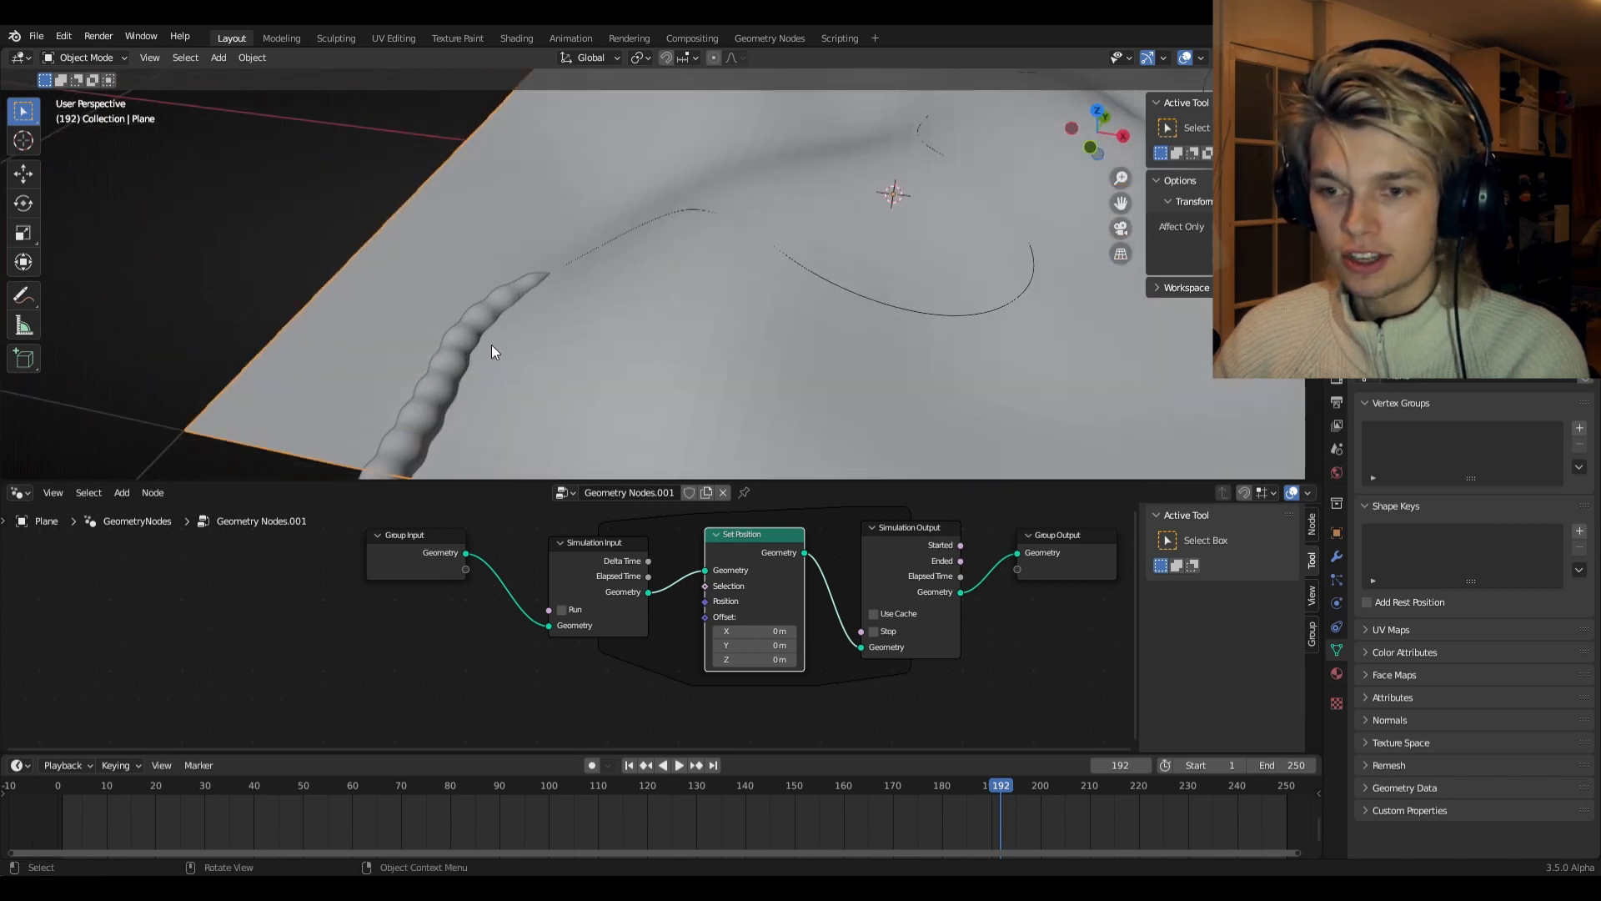
{"action": "middle_click_drag", "start_coordinate": [456, 401], "coordinate": [511, 410]}
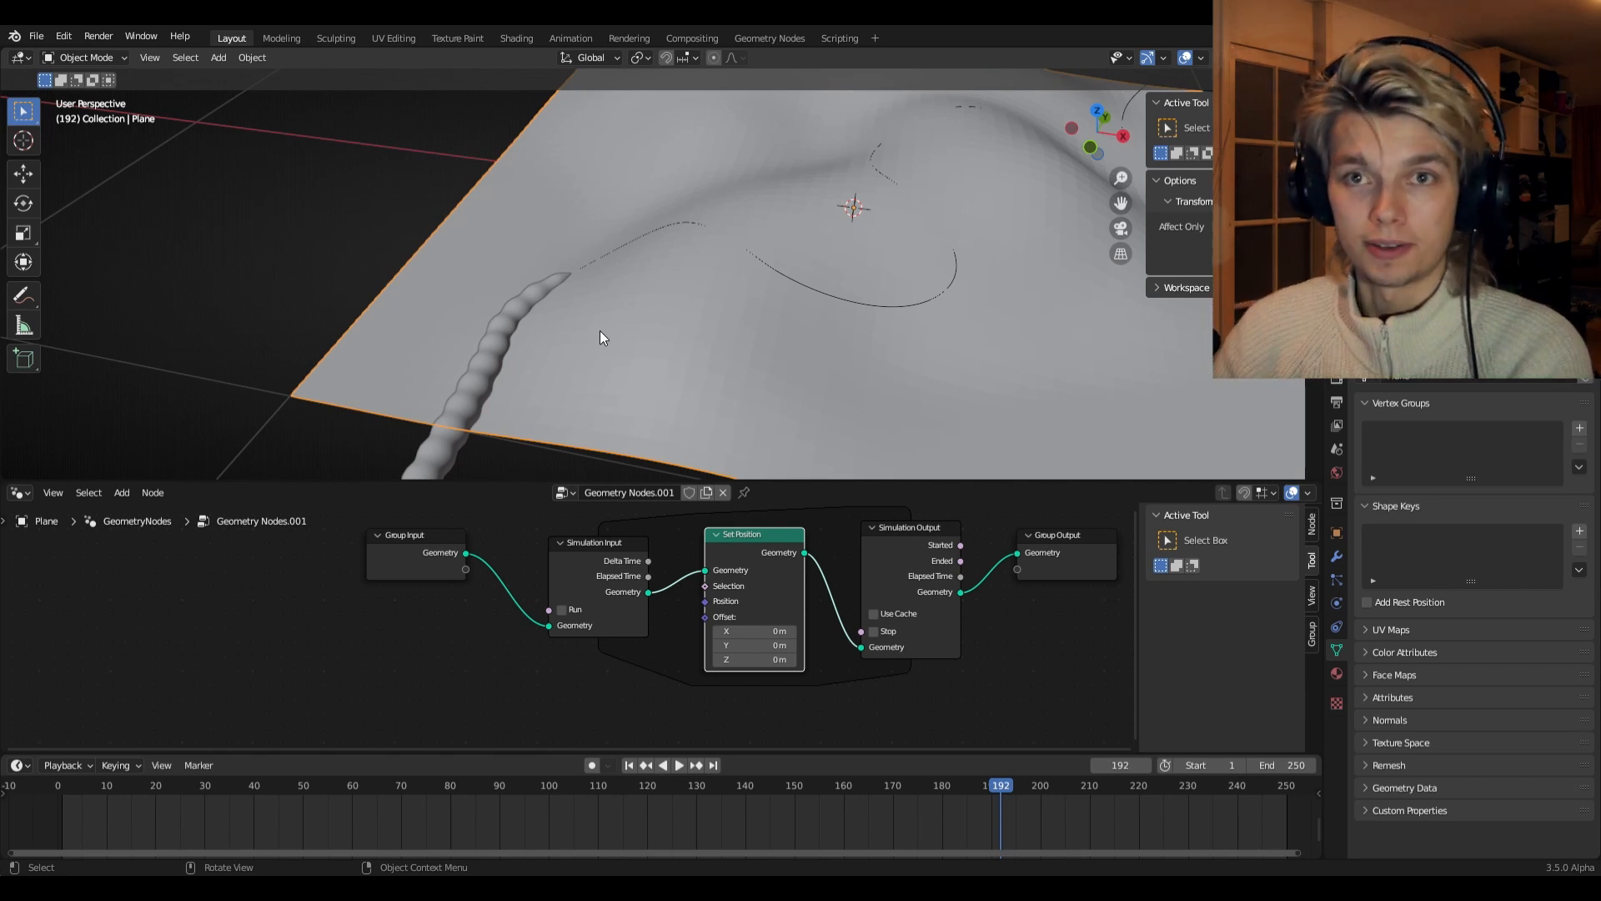
{"action": "scroll", "coordinate": [514, 667], "scroll_direction": "down", "scroll_amount": 3}
{"action": "middle_click_drag", "start_coordinate": [514, 668], "coordinate": [572, 619]}
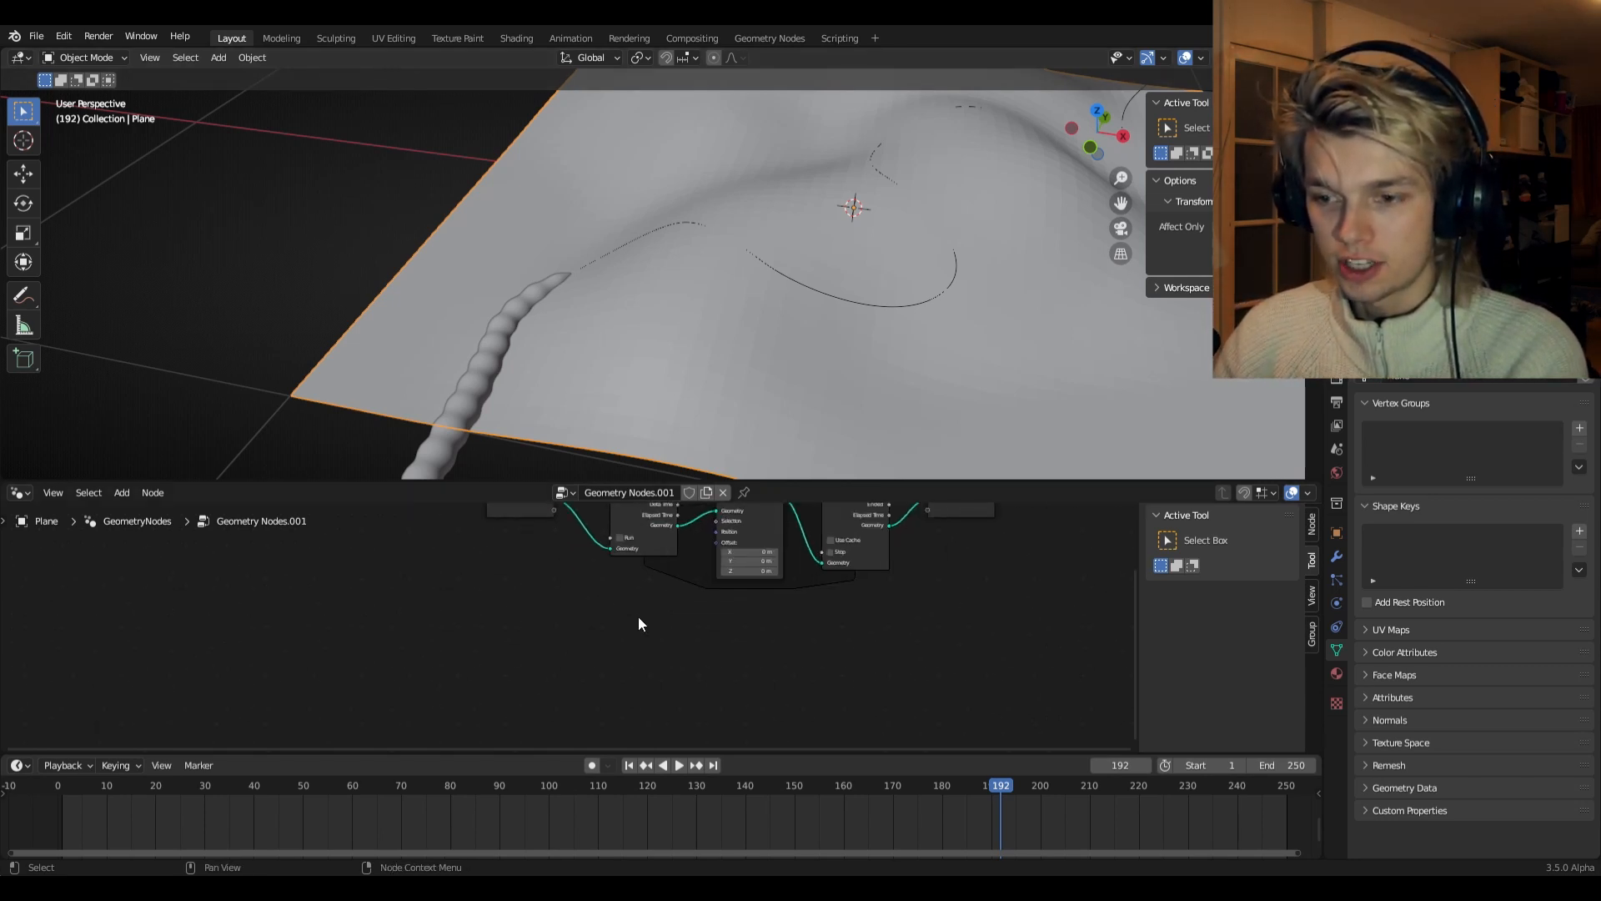
{"action": "scroll", "coordinate": [638, 617], "scroll_direction": "up", "scroll_amount": 2}
{"action": "key", "text": "shift+a"}
{"action": "type", "text": "geom"}
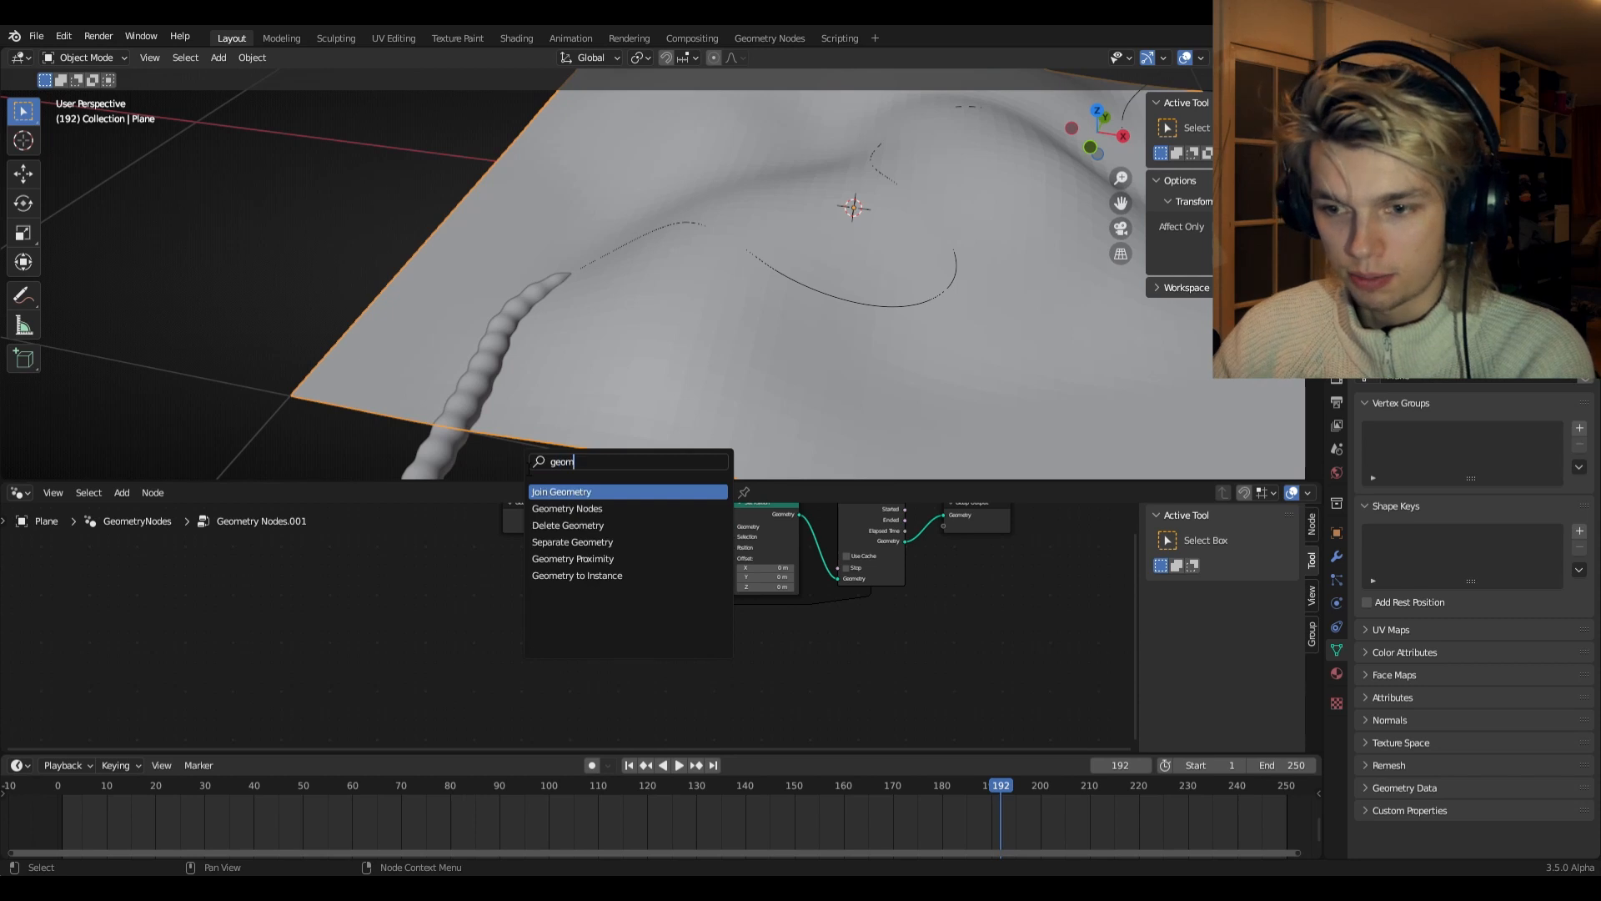
{"action": "left_click", "coordinate": [584, 563]}
{"action": "left_click", "coordinate": [601, 714]}
- Add an Object Info node beside Geometry Proximity and pick BezierCurve as its object
{"action": "key", "text": "shift+a"}
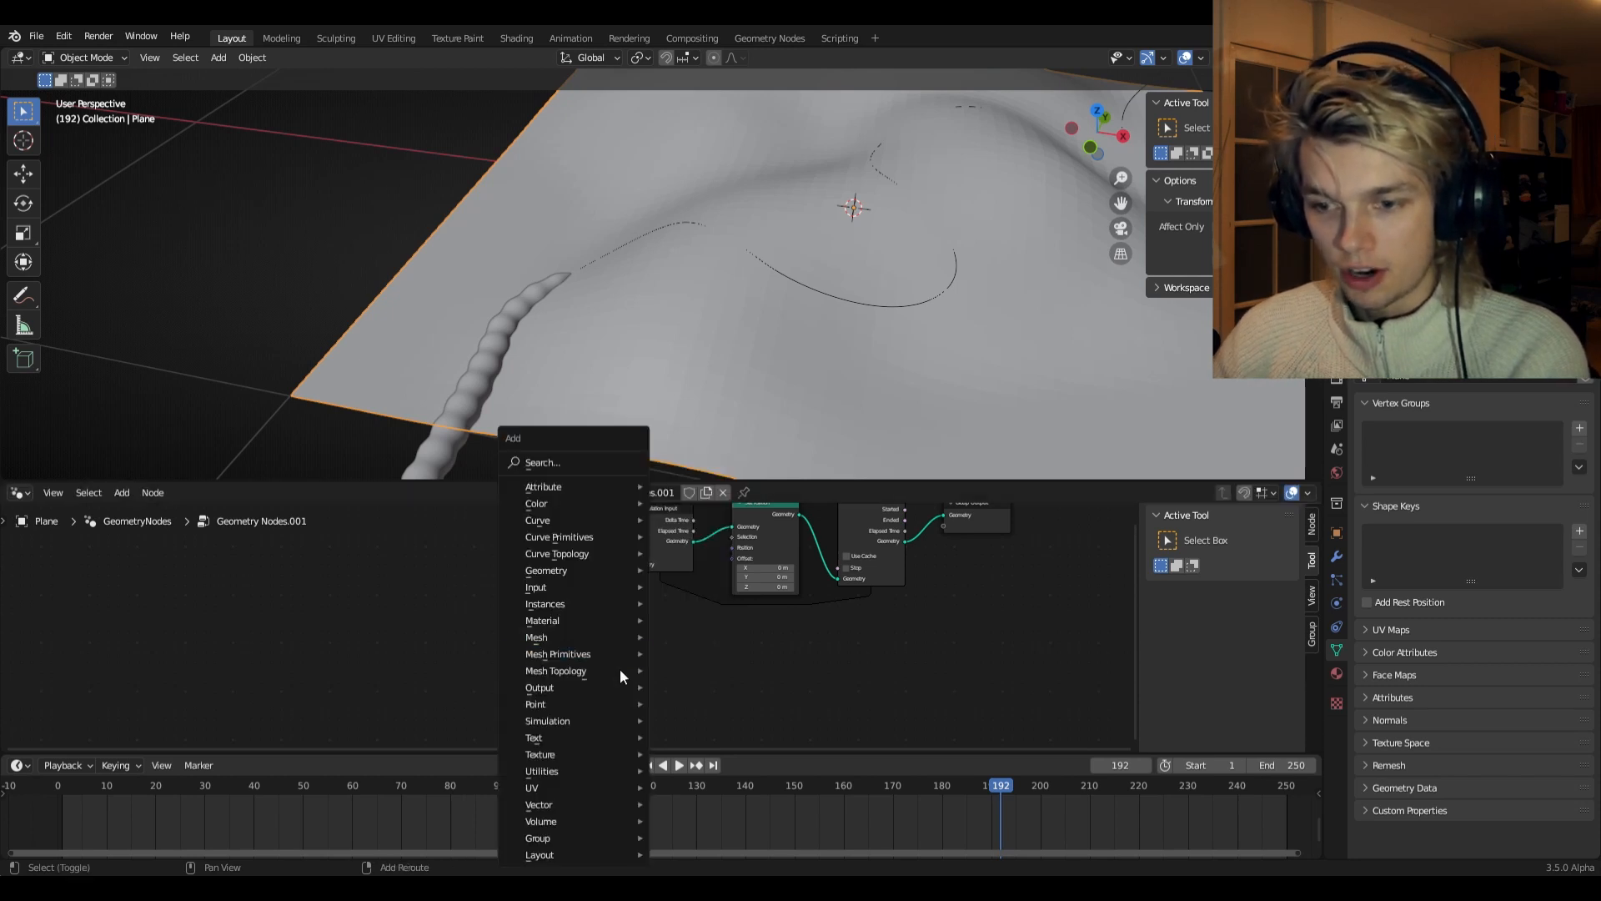
{"action": "left_click", "coordinate": [571, 465]}
{"action": "type", "text": "obje"}
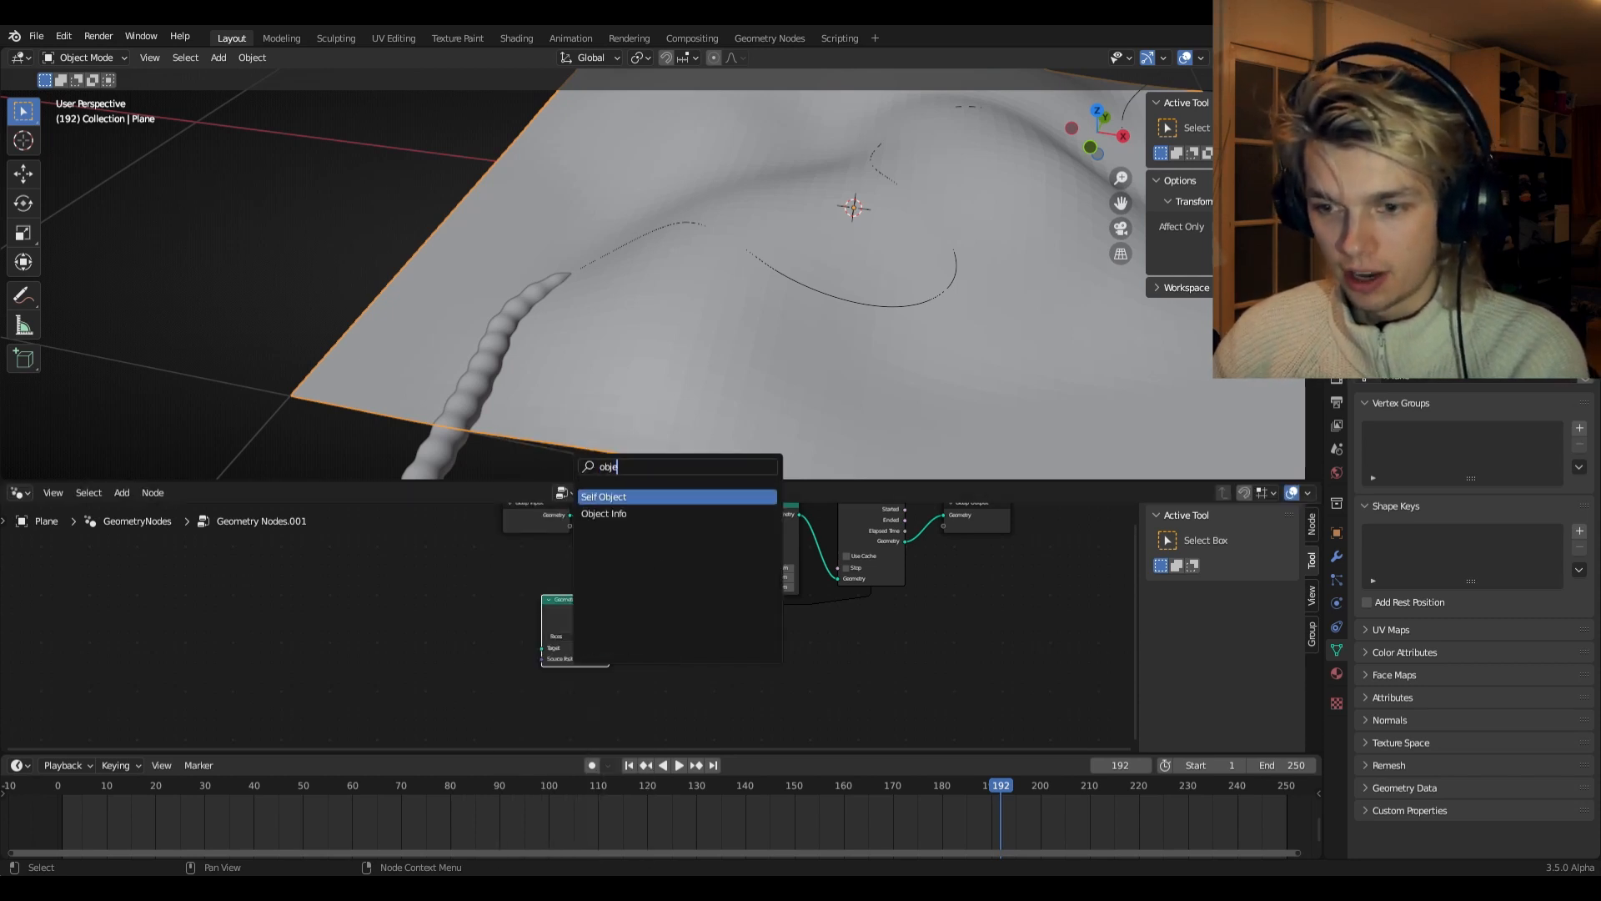
{"action": "left_click", "coordinate": [625, 515]}
{"action": "left_click", "coordinate": [464, 641]}
{"action": "scroll", "coordinate": [479, 675], "scroll_direction": "up", "scroll_amount": 3}
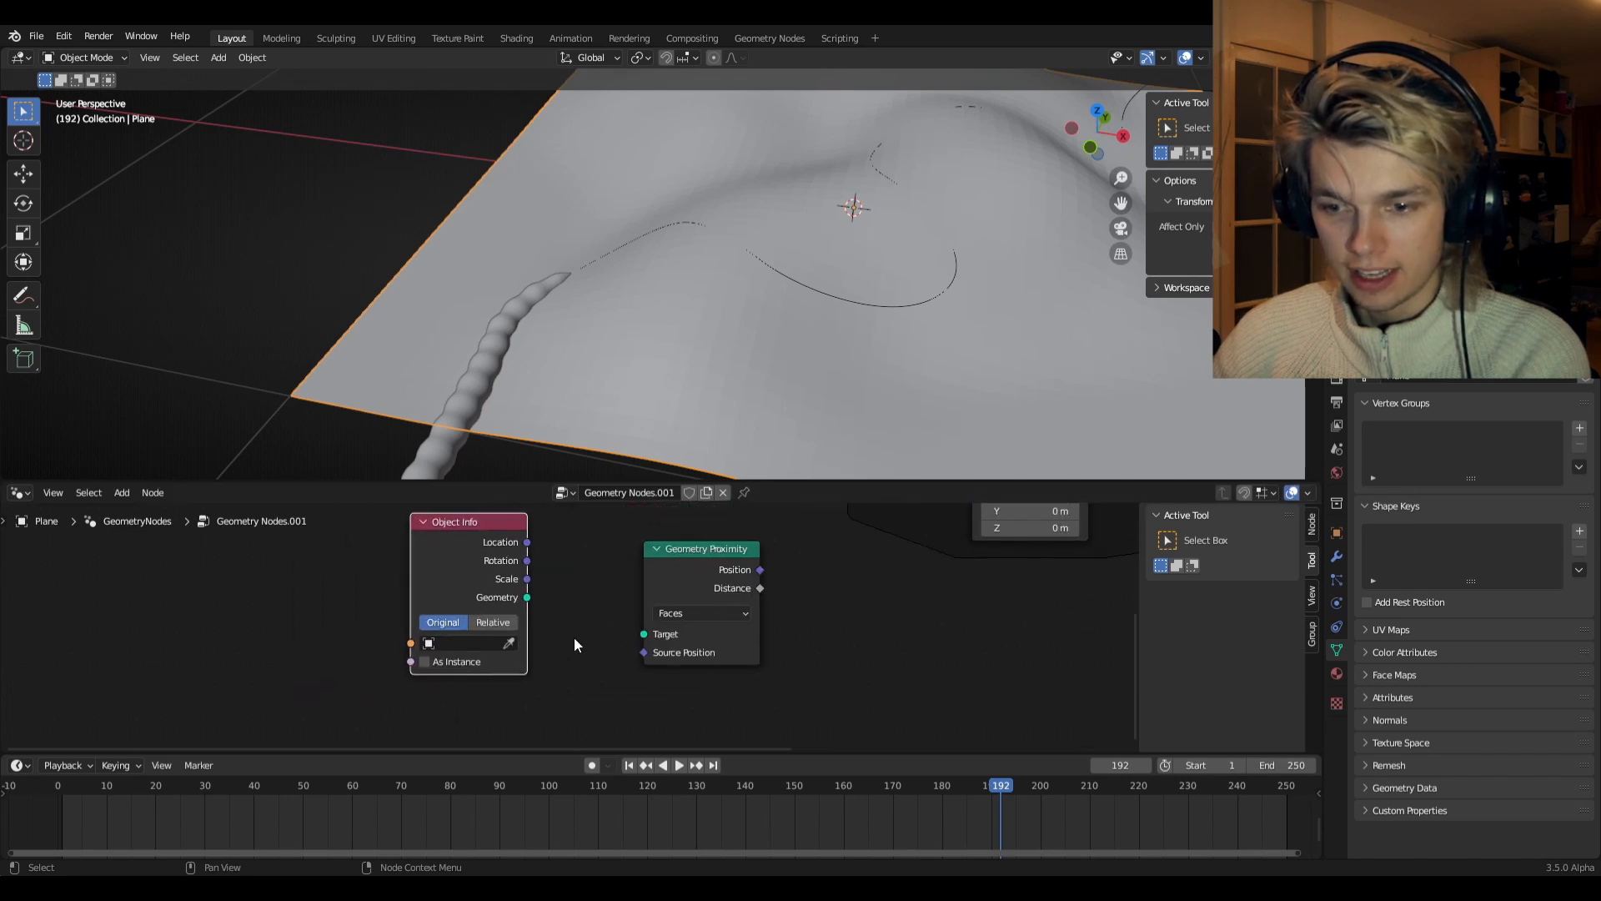
{"action": "left_click", "coordinate": [509, 642]}
{"action": "left_click", "coordinate": [462, 452]}
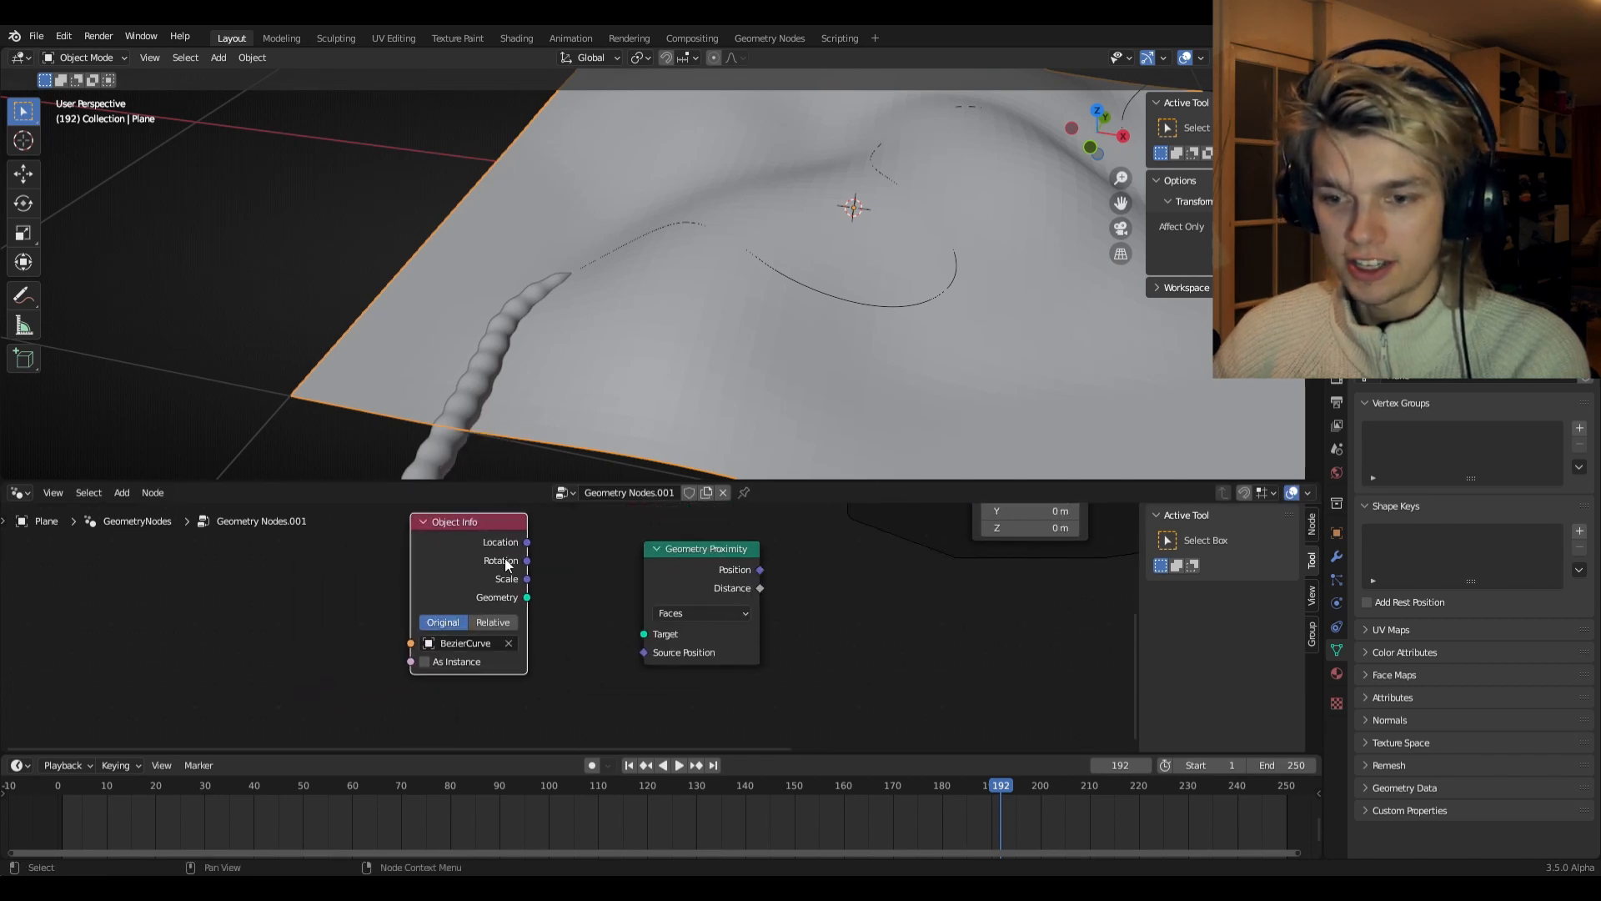
- Set Object Info to Relative and connect its Geometry output to Geometry Proximity's Target, placing the two nodes close together
{"action": "key", "text": "g"}
{"action": "left_click", "coordinate": [548, 630]}
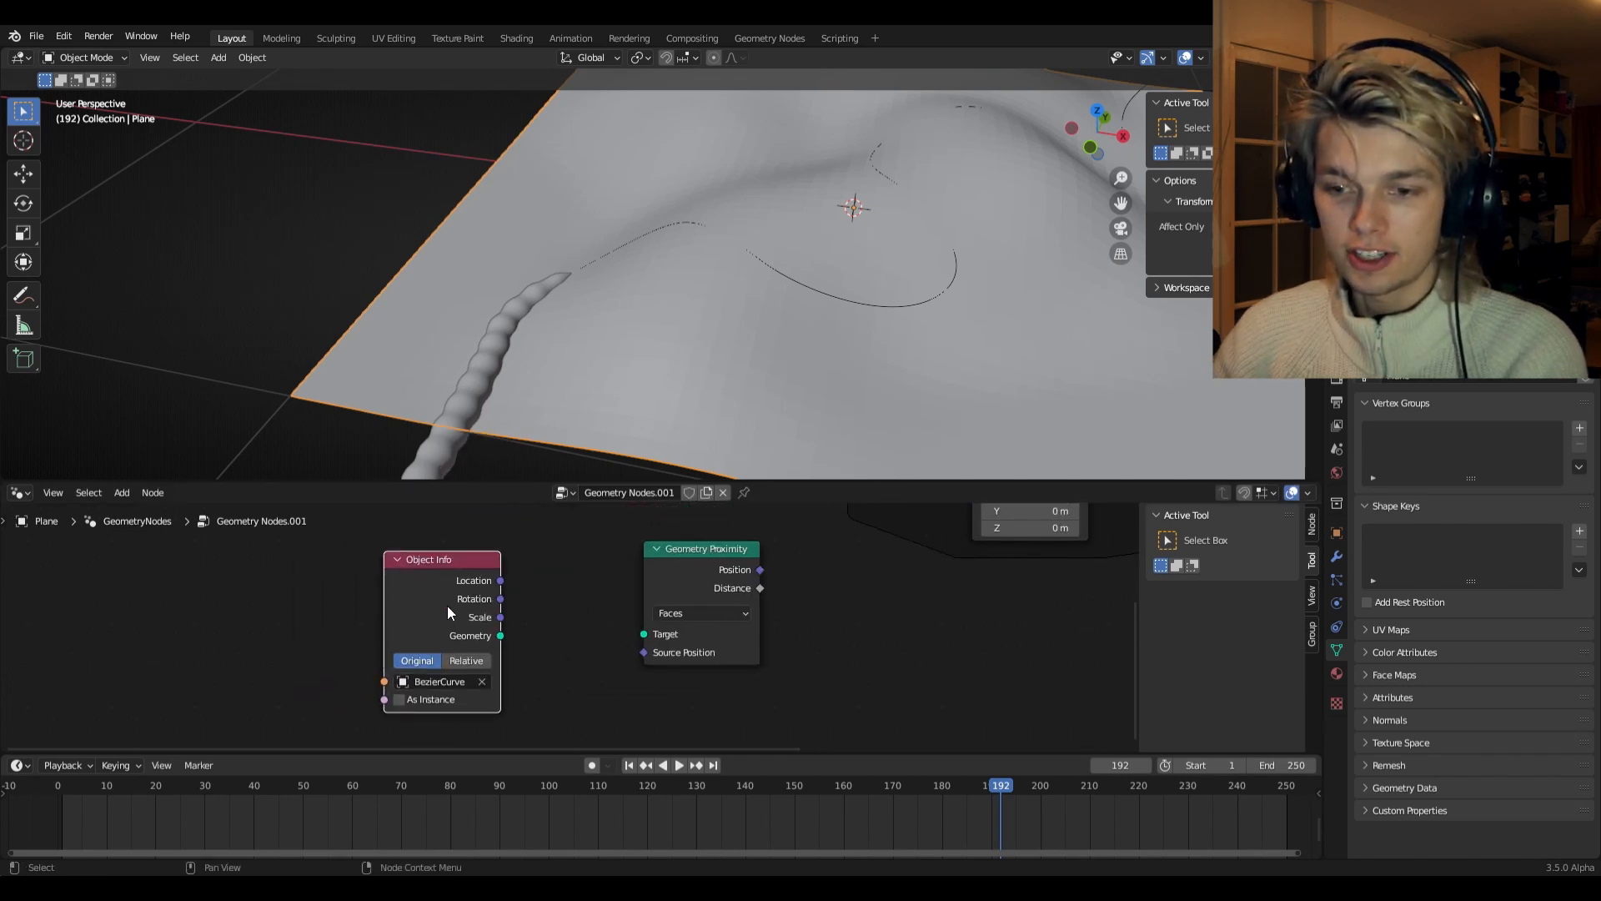
{"action": "left_click", "coordinate": [467, 660]}
{"action": "scroll", "coordinate": [475, 448], "scroll_direction": "down", "scroll_amount": 5}
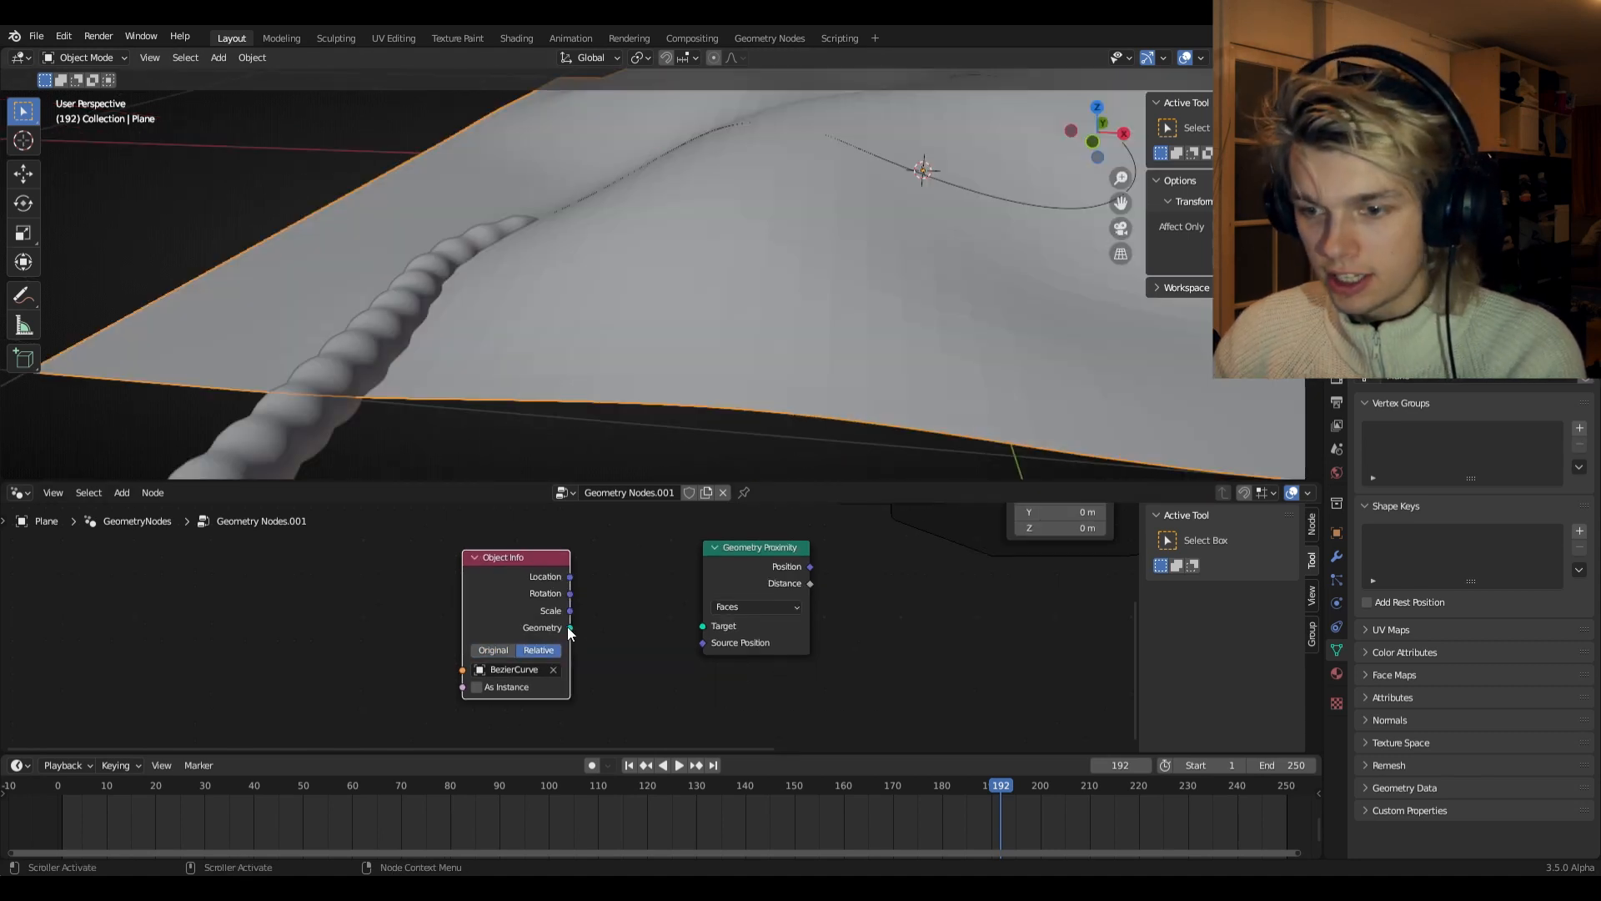
{"action": "left_click_drag", "start_coordinate": [568, 627], "coordinate": [708, 627]}
{"action": "left_click_drag", "start_coordinate": [724, 579], "coordinate": [605, 597]}
- Add a Math node after Geometry Proximity and set its operation to Less Than
{"action": "key", "text": "shift+a"}
{"action": "left_click", "coordinate": [722, 462]}
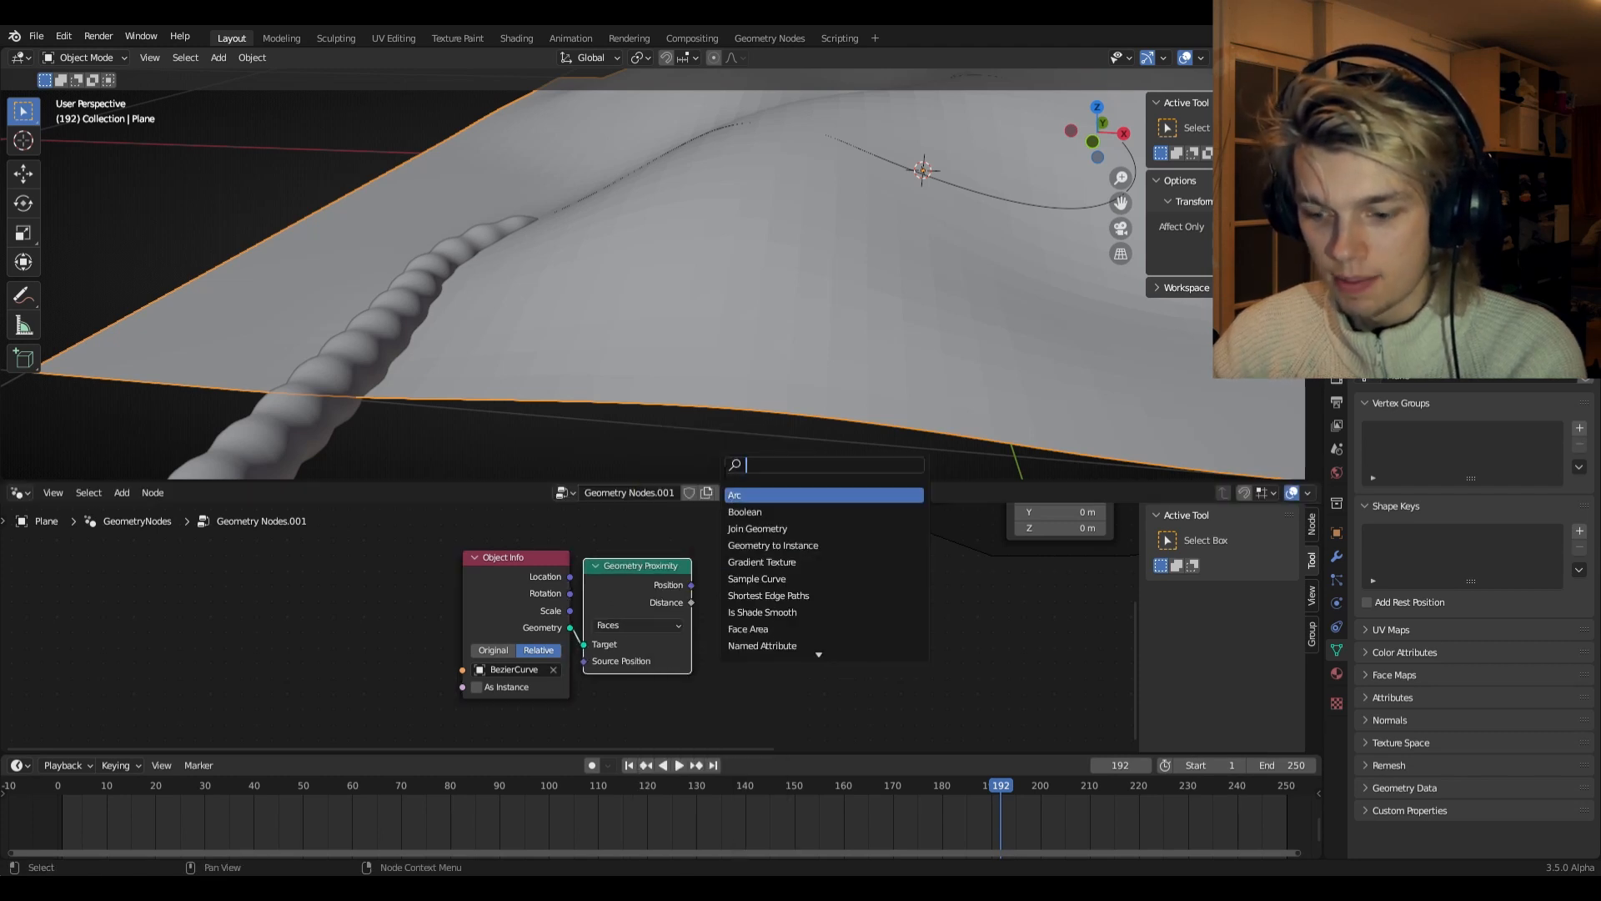
{"action": "type", "text": "add"}
{"action": "key", "text": "Return"}
{"action": "left_click", "coordinate": [725, 603]}
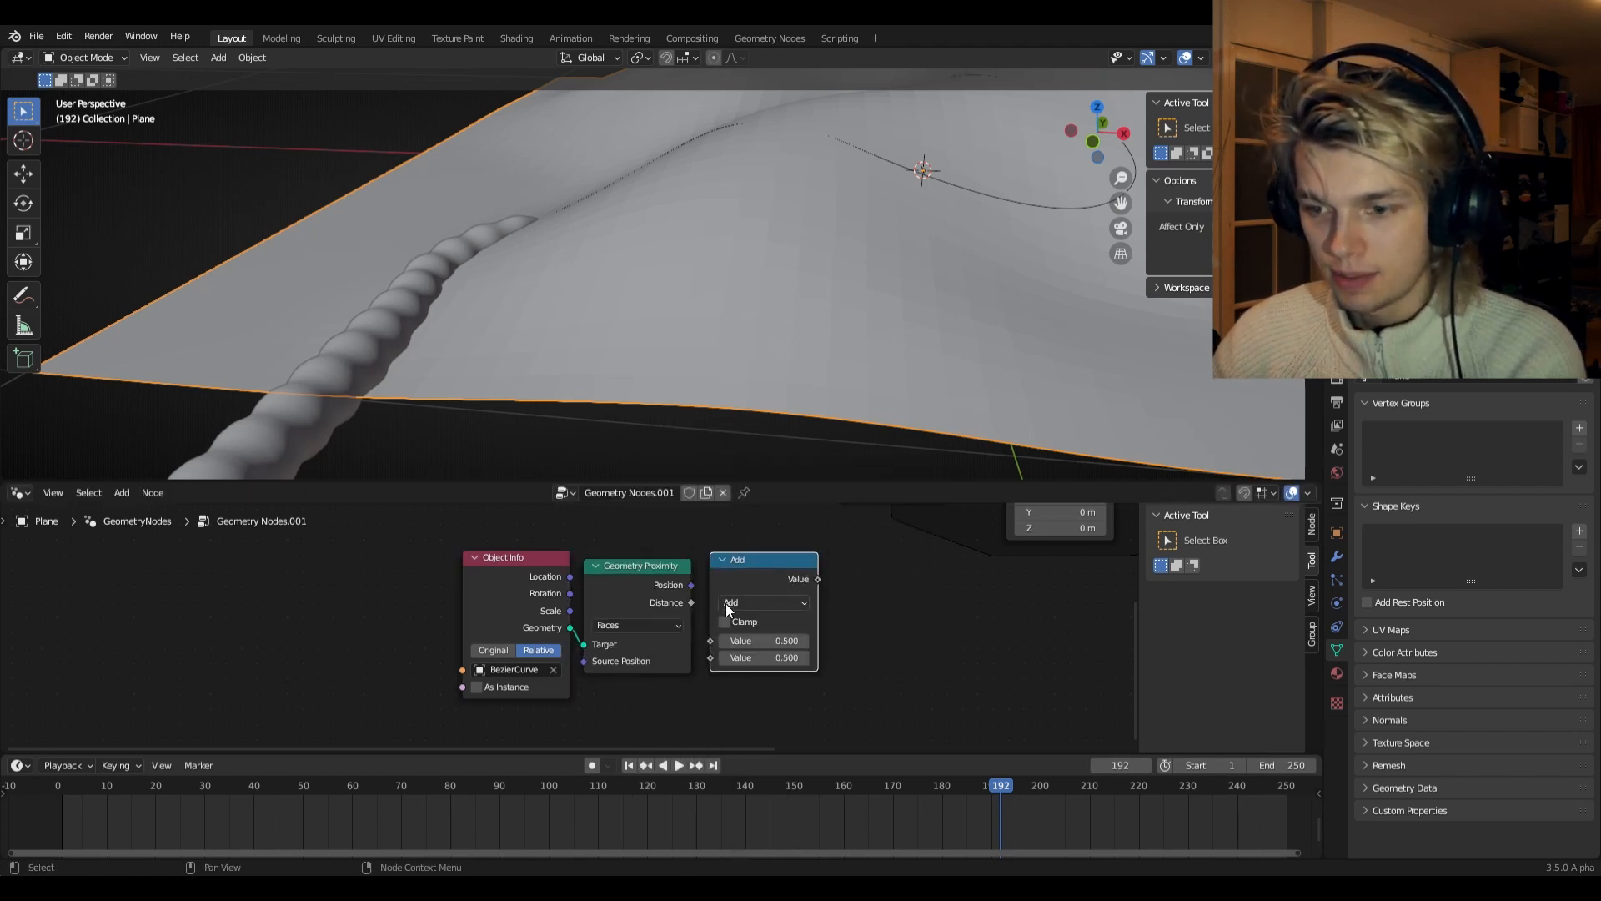
{"action": "left_click", "coordinate": [727, 602]}
{"action": "left_click", "coordinate": [869, 683]}
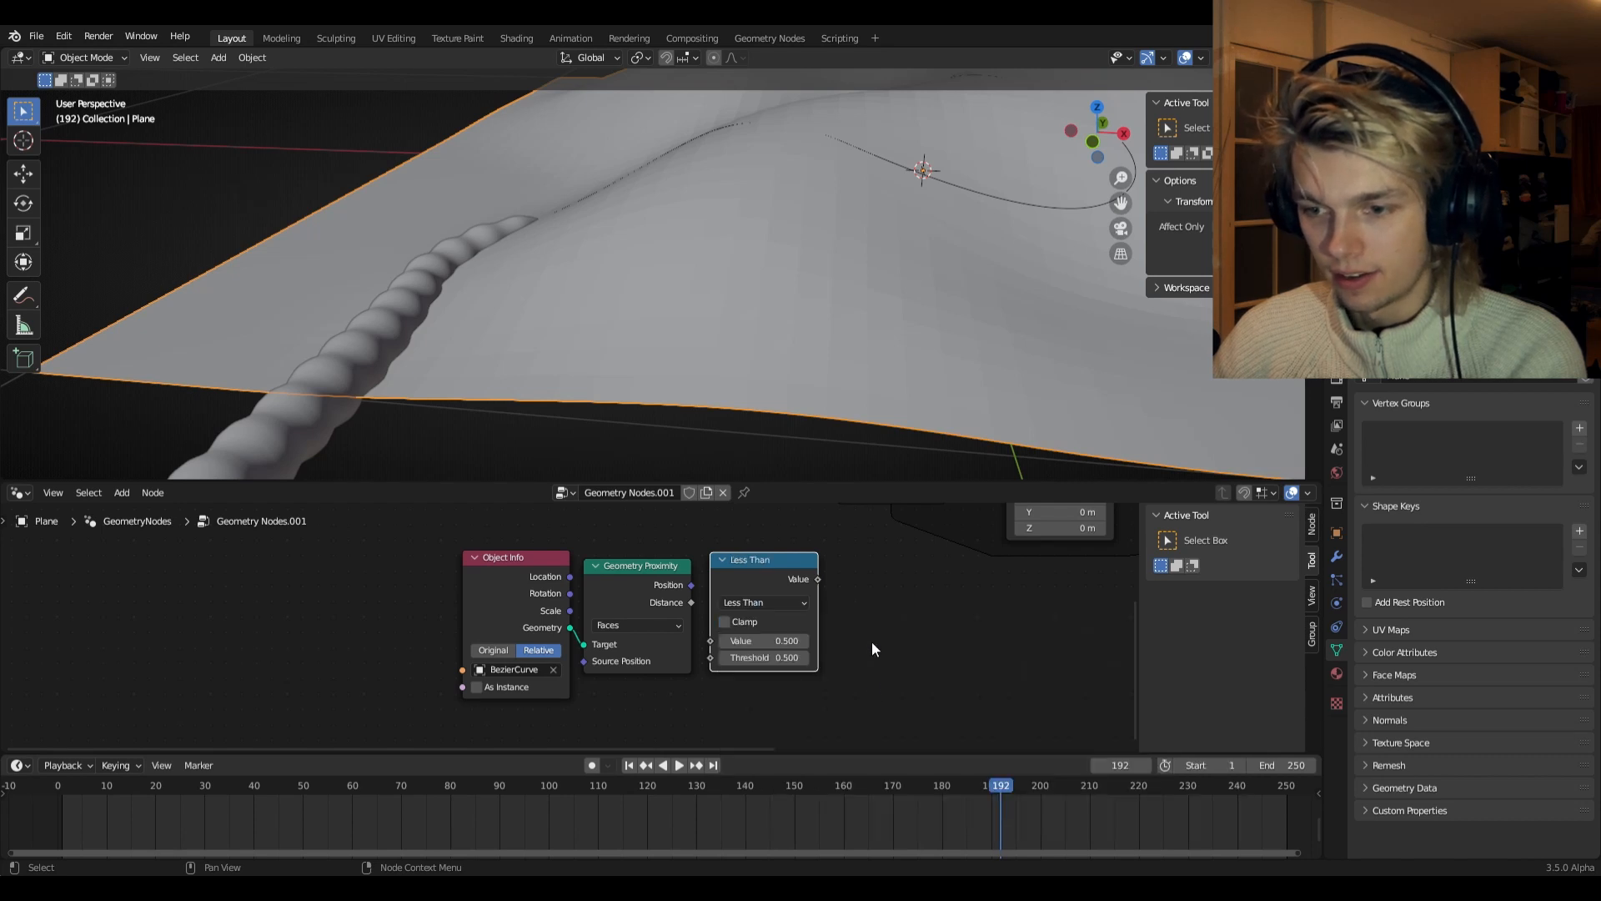
- Add a Viewer node after Less Than and feed it the terrain geometry and the Less Than value
{"action": "scroll", "coordinate": [873, 649], "scroll_direction": "down", "scroll_amount": 2}
{"action": "key", "text": "shift+a"}
{"action": "left_click", "coordinate": [734, 464]}
{"action": "type", "text": "view"}
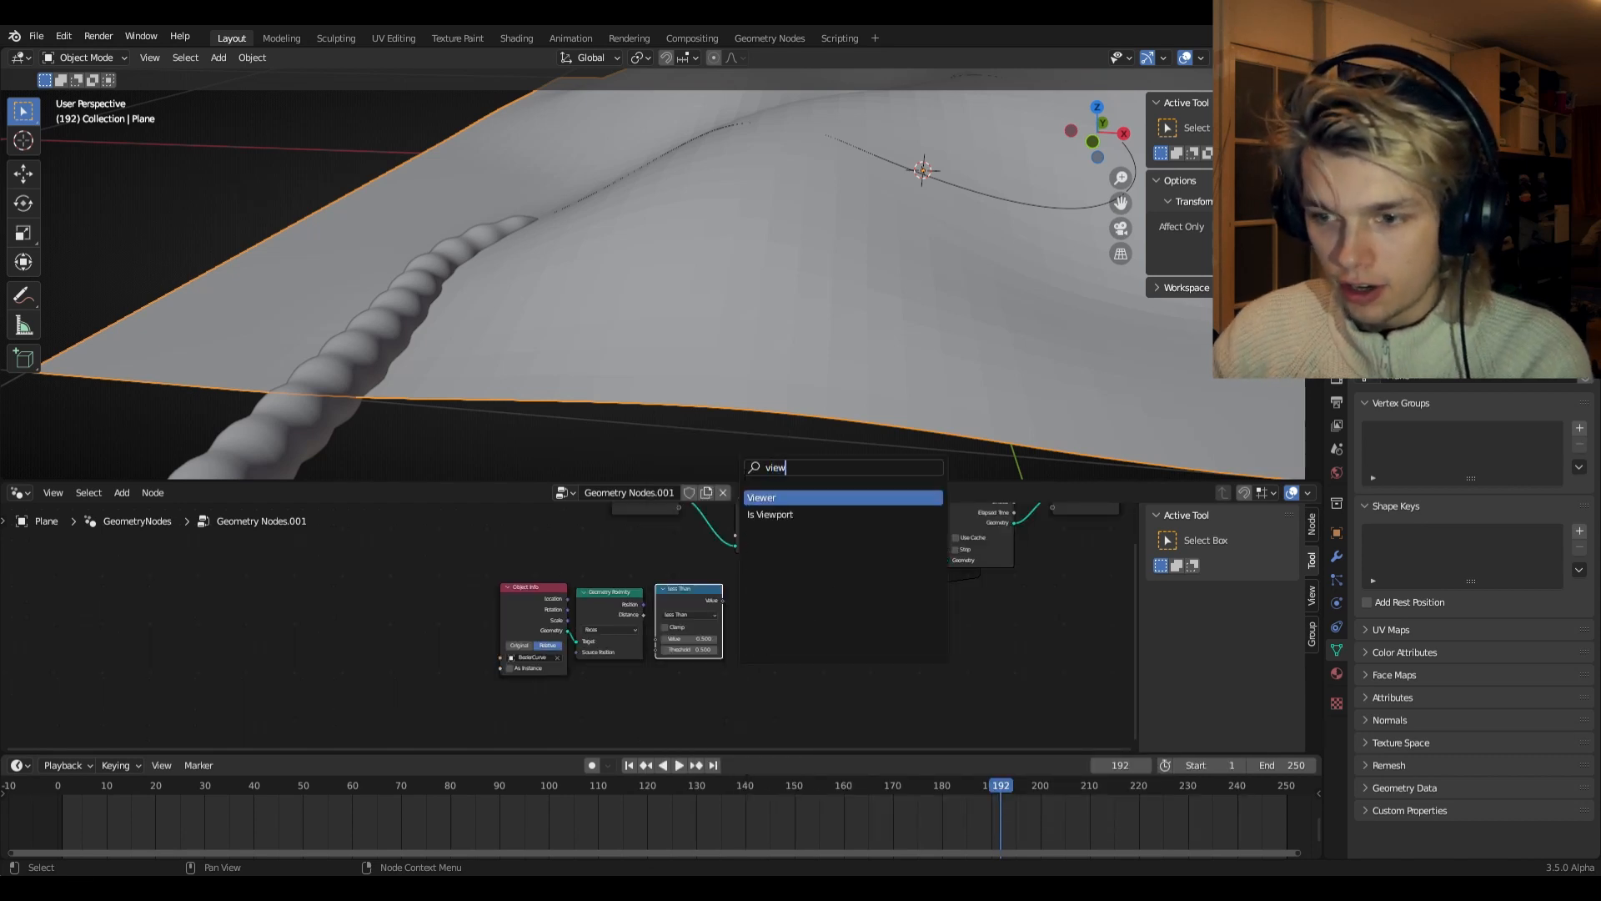
{"action": "key", "text": "Return"}
{"action": "left_click", "coordinate": [811, 632]}
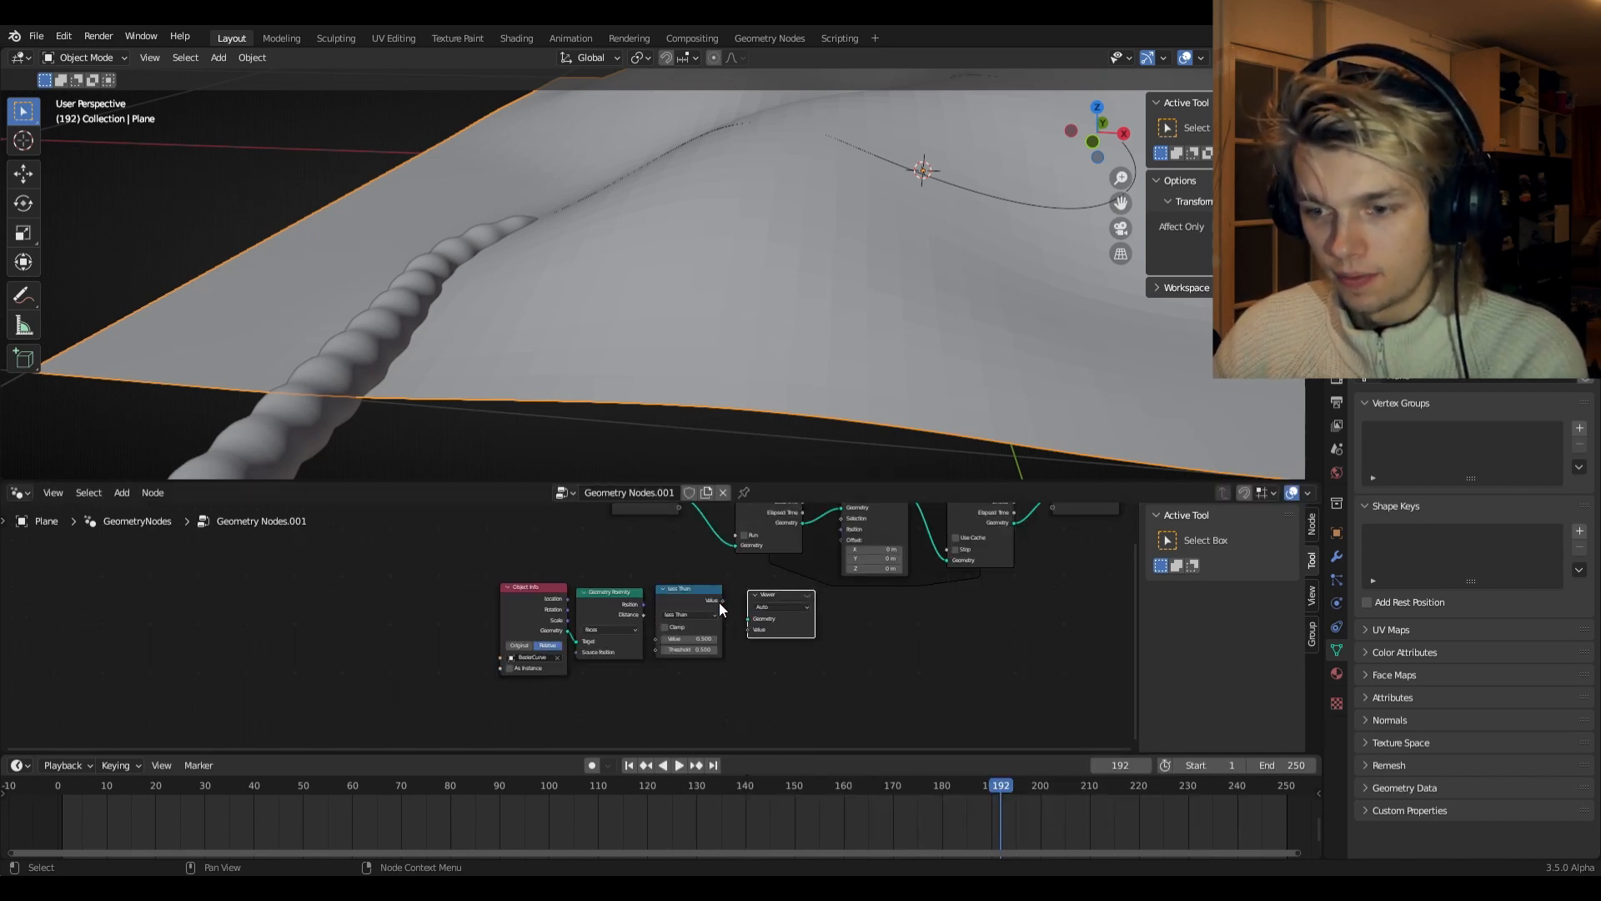
{"action": "scroll", "coordinate": [667, 589], "scroll_direction": "up", "scroll_amount": 4}
{"action": "left_click_drag", "start_coordinate": [596, 534], "coordinate": [698, 655]}
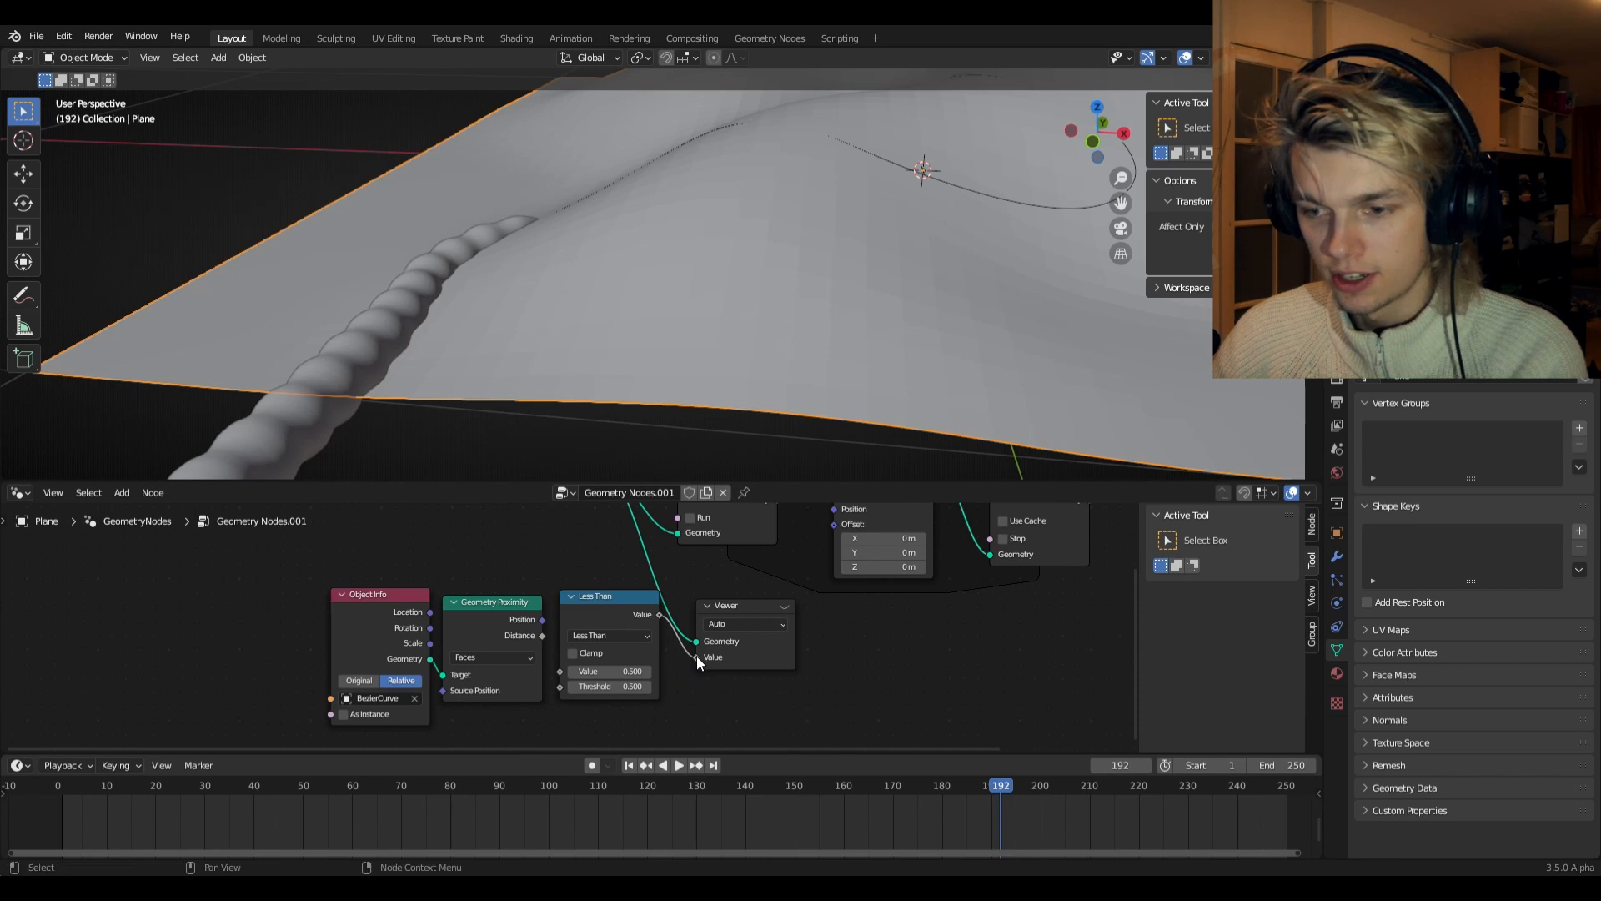
- Play the animation from frame 0 and watch the worm move over the terrain
{"action": "key", "text": "space"}
{"action": "left_click_drag", "start_coordinate": [964, 782], "coordinate": [58, 777]}
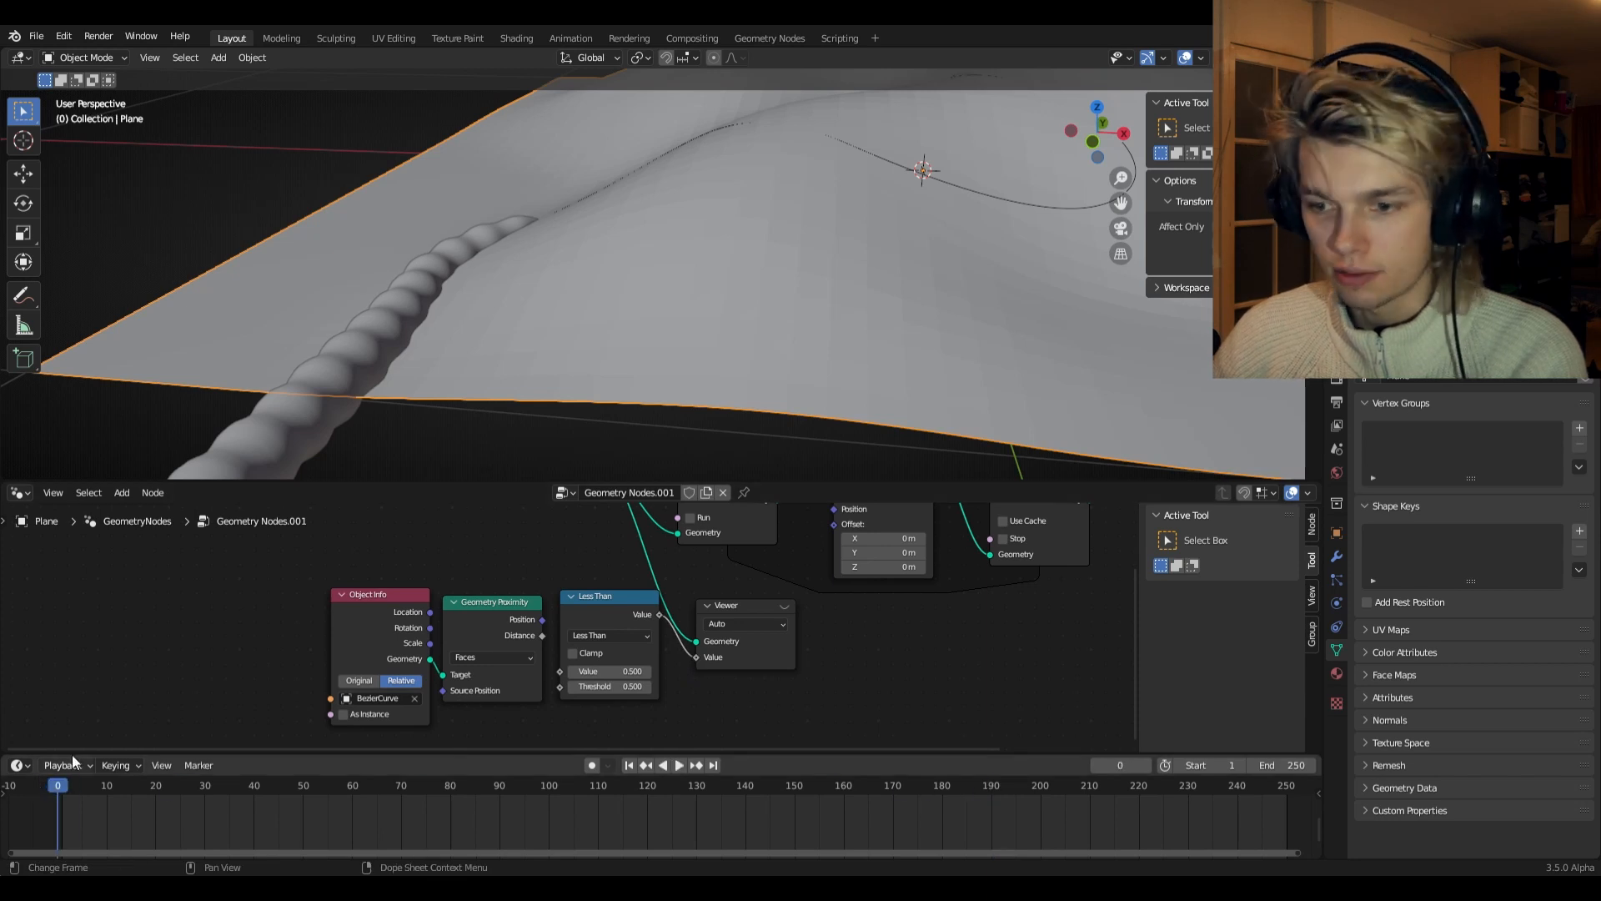
{"action": "key", "text": "space"}
{"action": "middle_click_drag", "start_coordinate": [562, 434], "coordinate": [701, 318]}
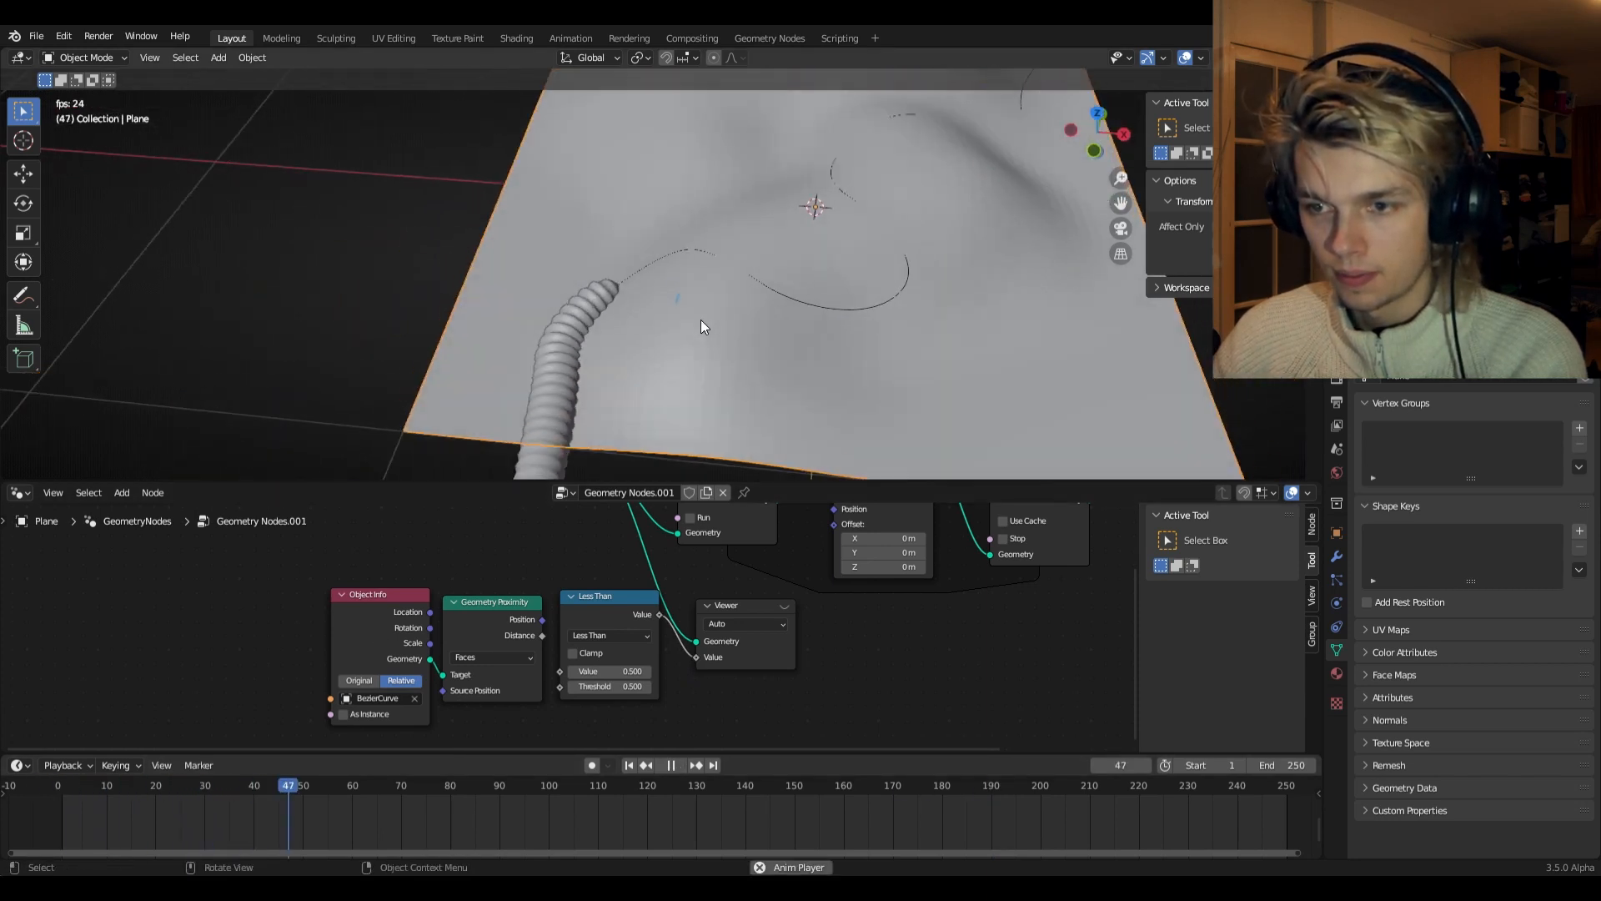
- Activate the Viewer node and connect Geometry Proximity's Distance output to the Less Than node's Value input
{"action": "left_click", "coordinate": [785, 607]}
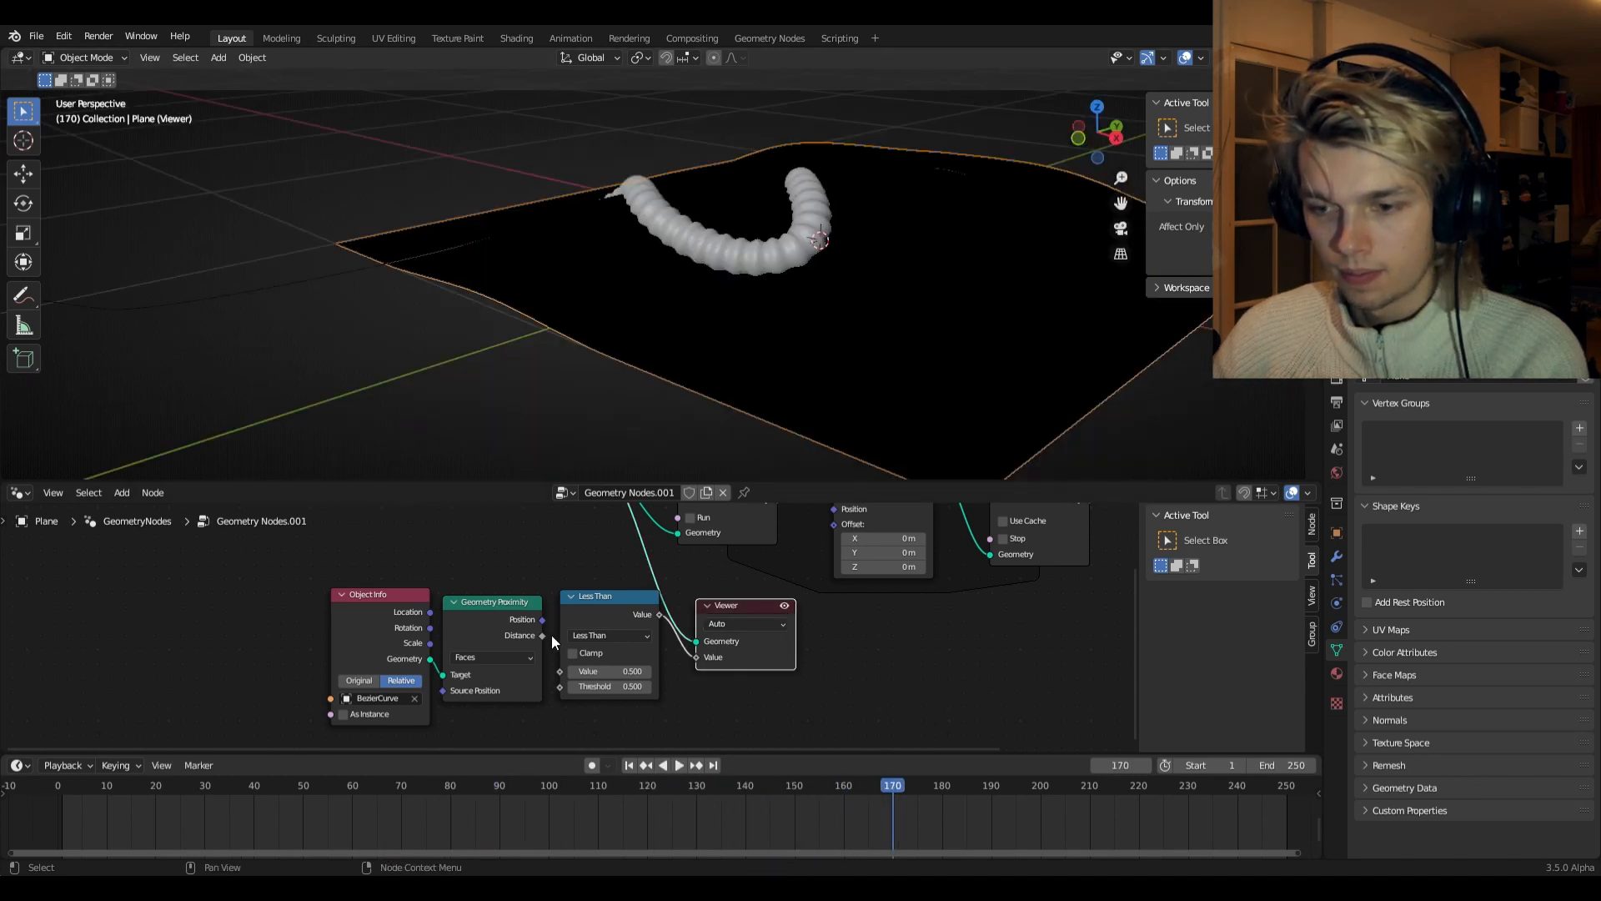
{"action": "left_click_drag", "start_coordinate": [542, 636], "coordinate": [563, 673]}
{"action": "middle_click_drag", "start_coordinate": [717, 416], "coordinate": [909, 325]}
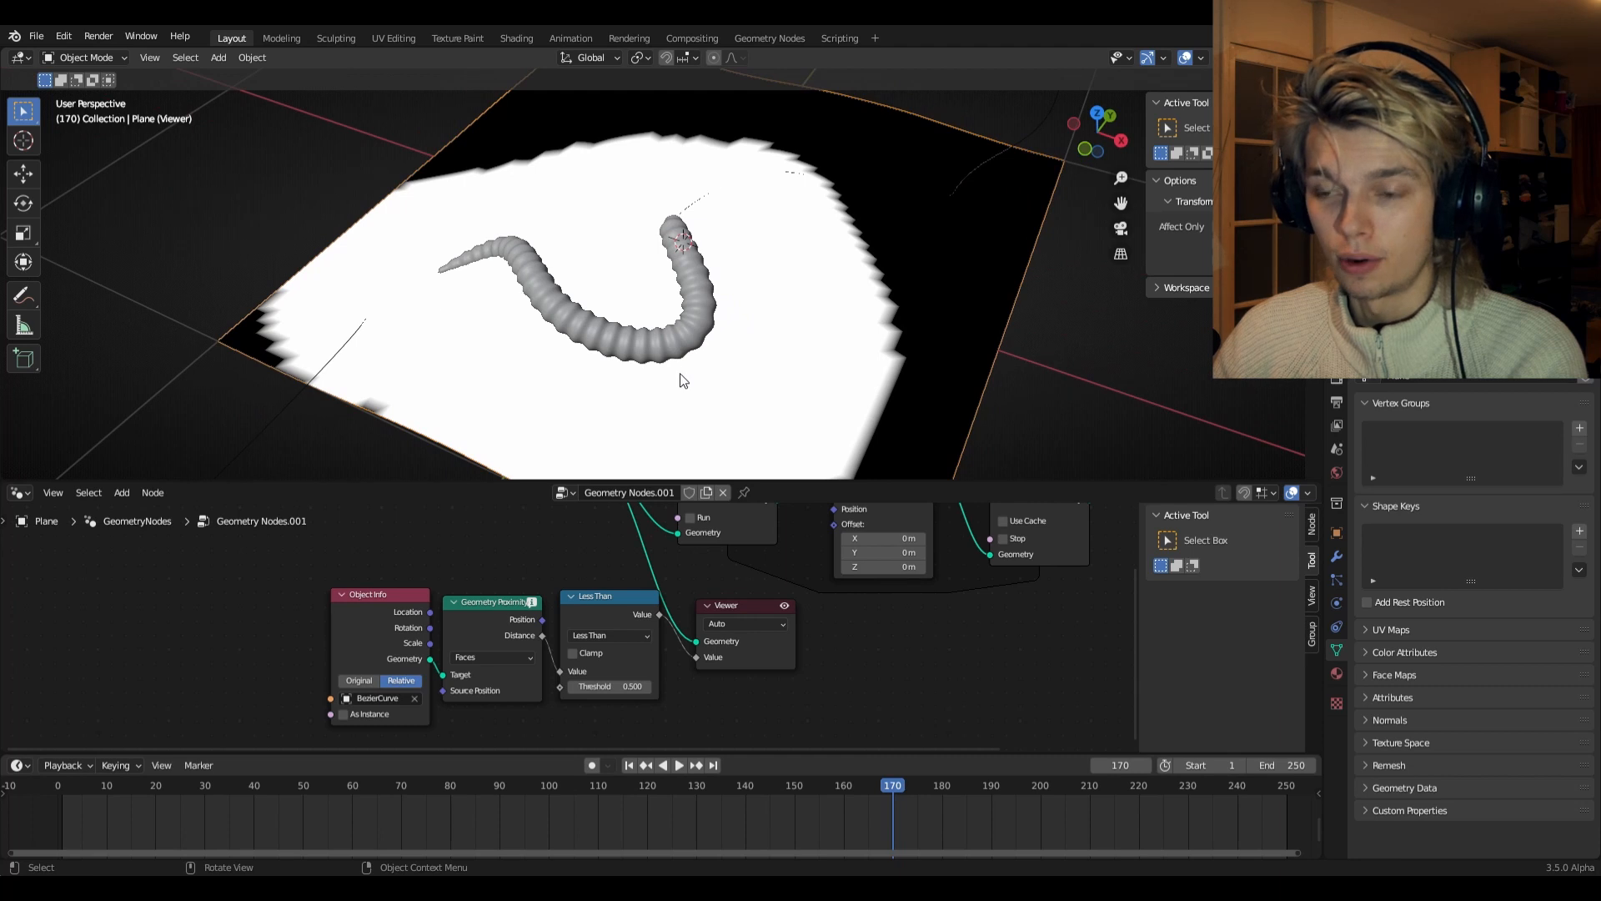
- Lower the Less Than threshold to 0.010 and set Geometry Proximity's target geometry to Points
{"action": "middle_click_drag", "start_coordinate": [677, 673], "coordinate": [752, 694]}
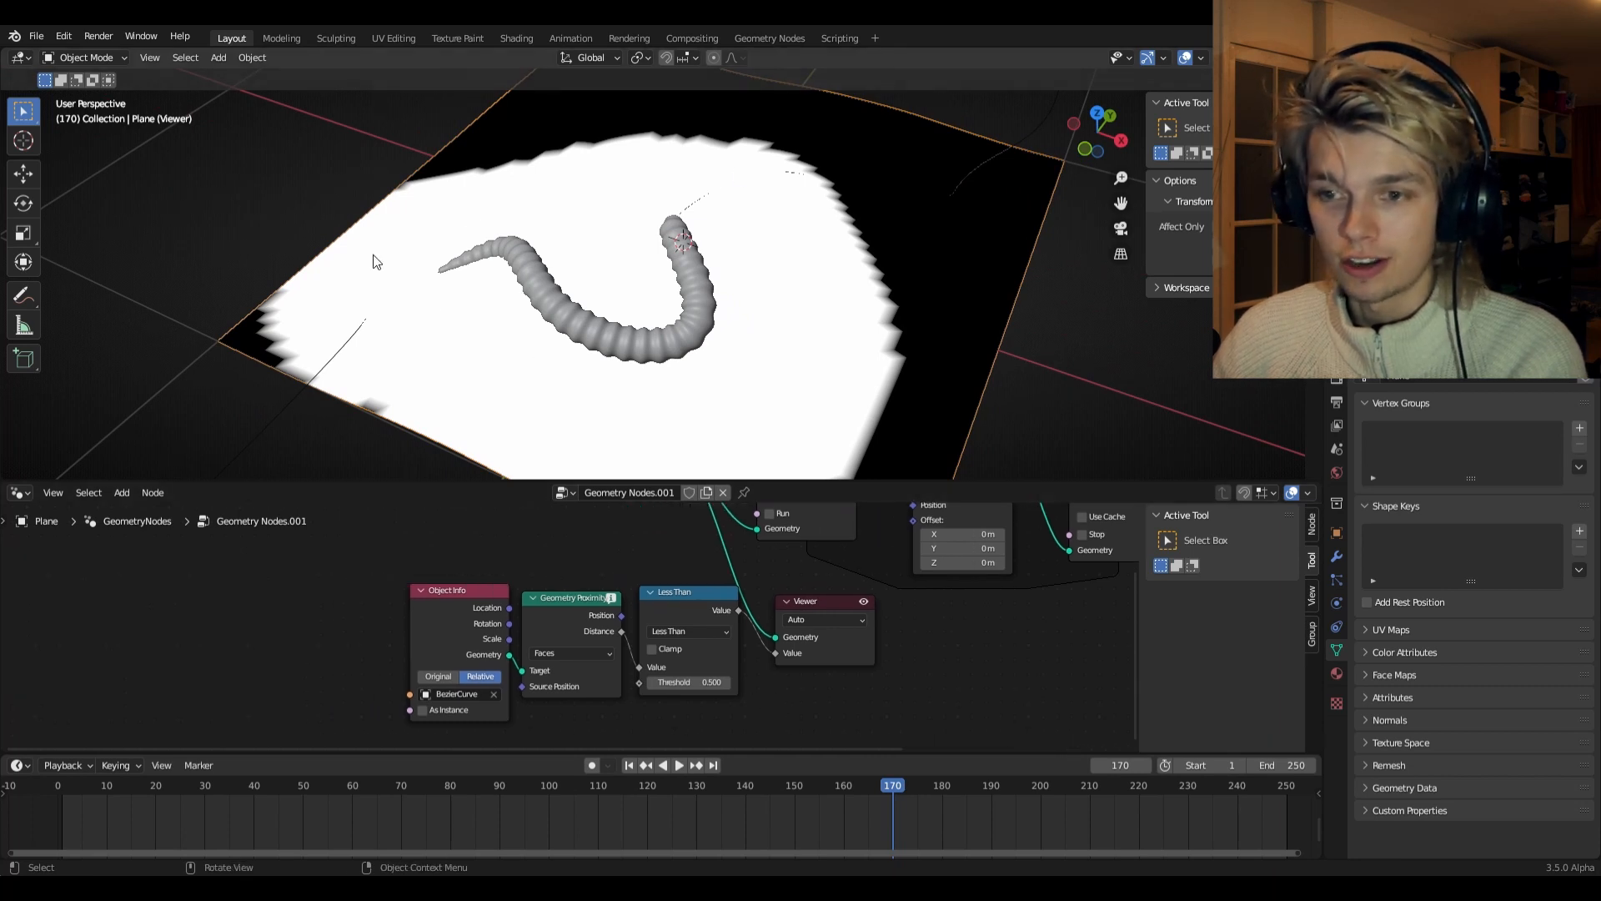
{"action": "left_click", "coordinate": [688, 683]}
{"action": "type", "text": "0.1"}
{"action": "key", "text": "Return"}
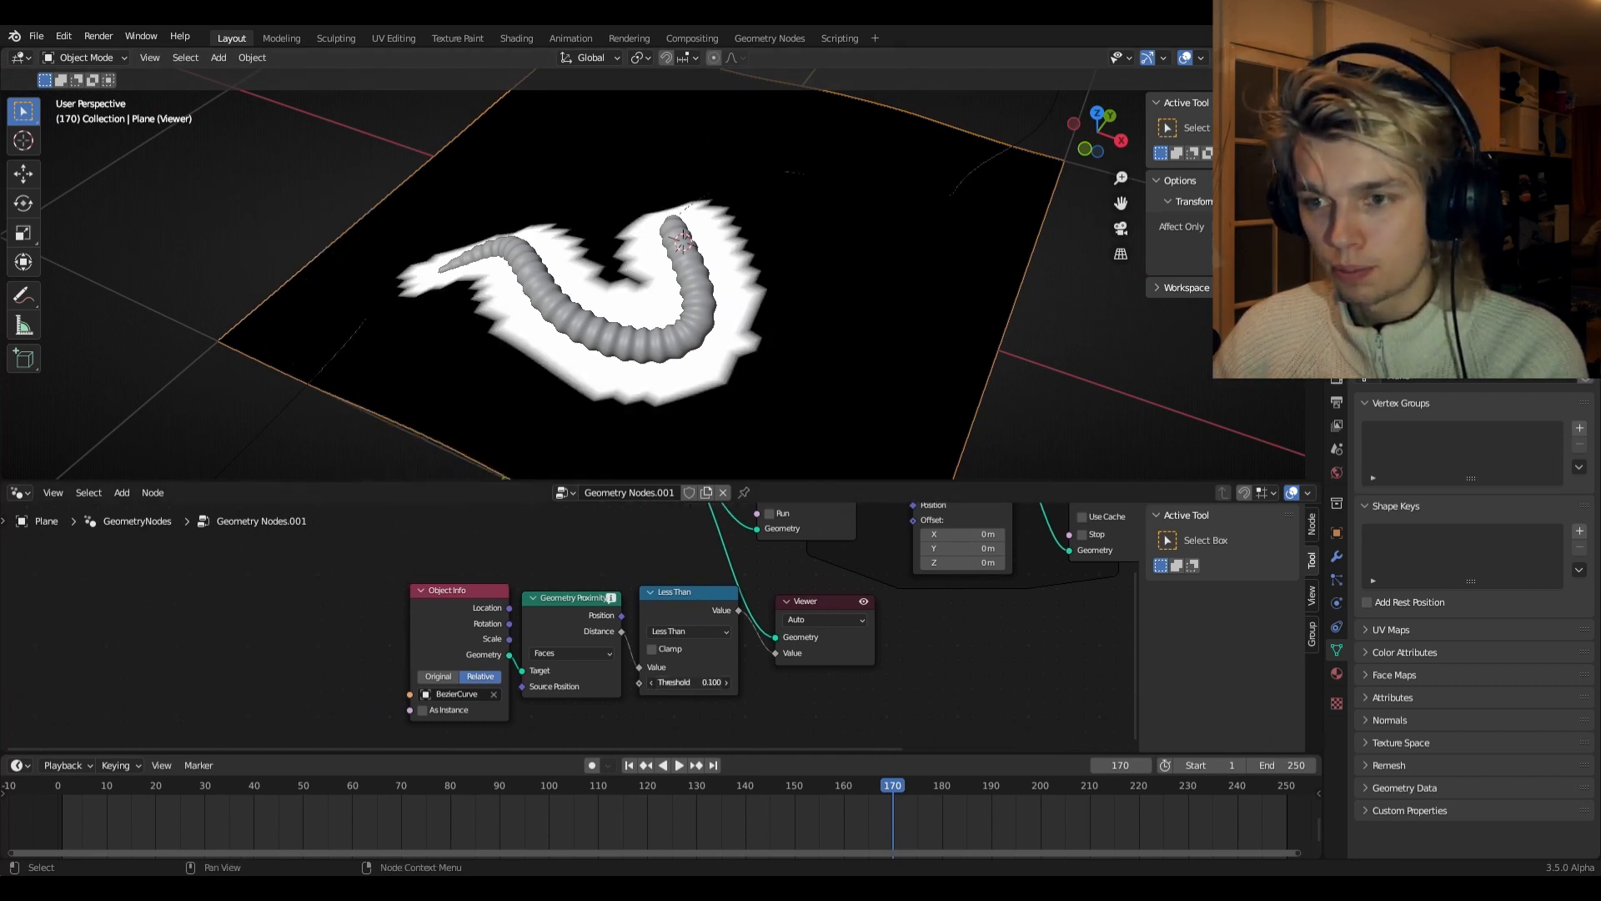
{"action": "mouse_move", "coordinate": [688, 683]}
{"action": "left_mouse_down", "text": "shift"}
{"action": "mouse_move", "coordinate": [721, 682]}
{"action": "mouse_move", "coordinate": [677, 682]}
{"action": "left_mouse_up", "text": "shift"}
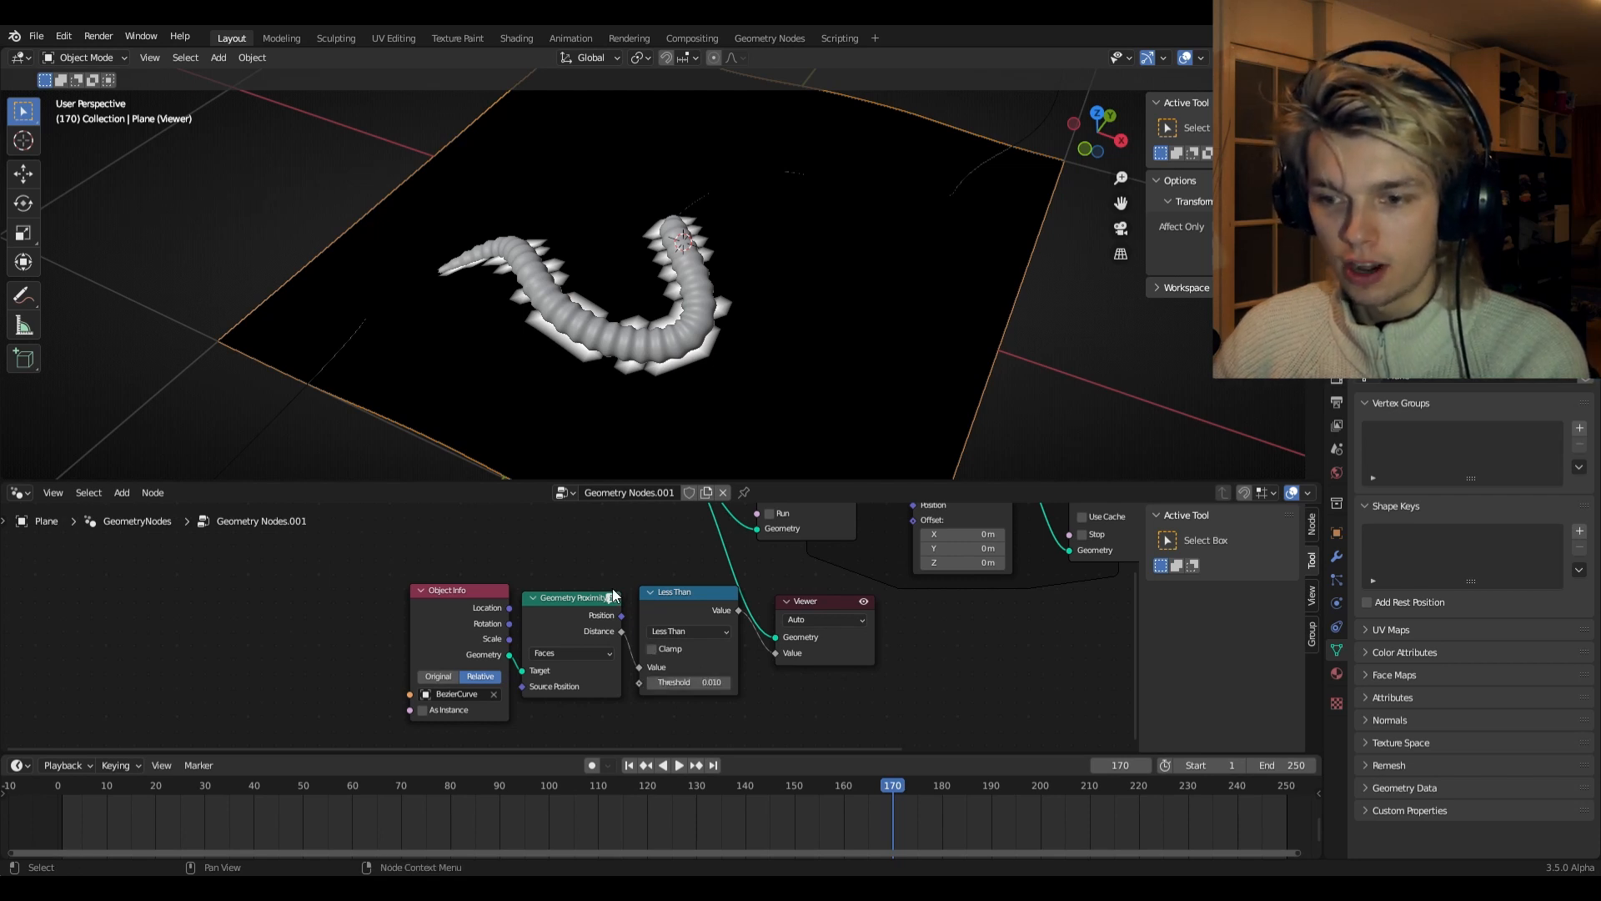
{"action": "left_click", "coordinate": [553, 654]}
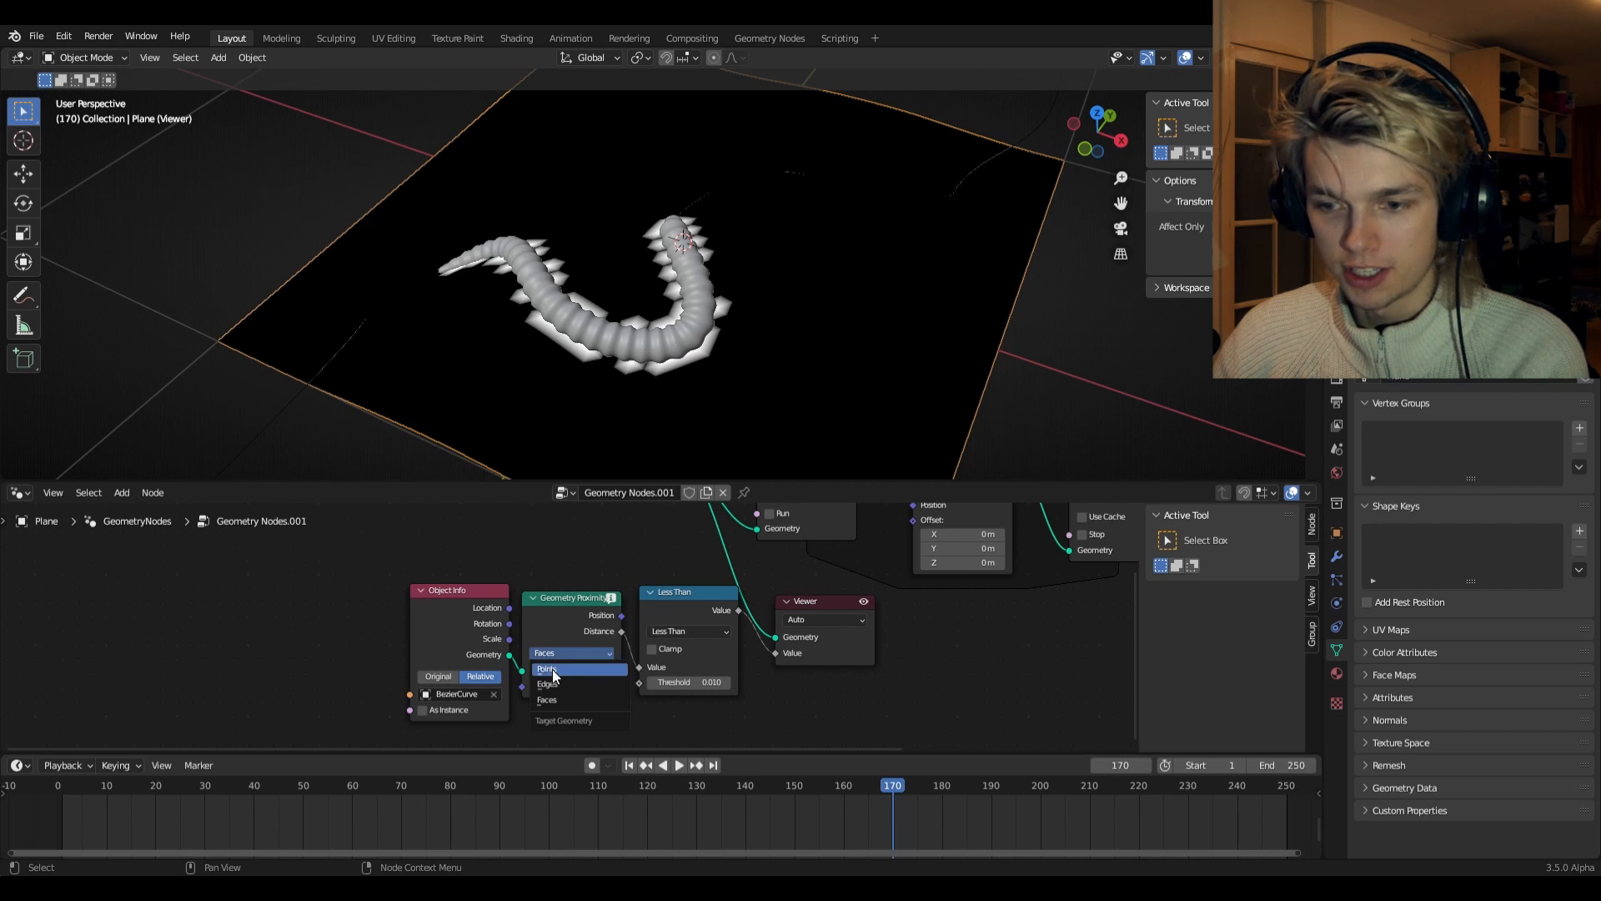
{"action": "left_click", "coordinate": [552, 668]}
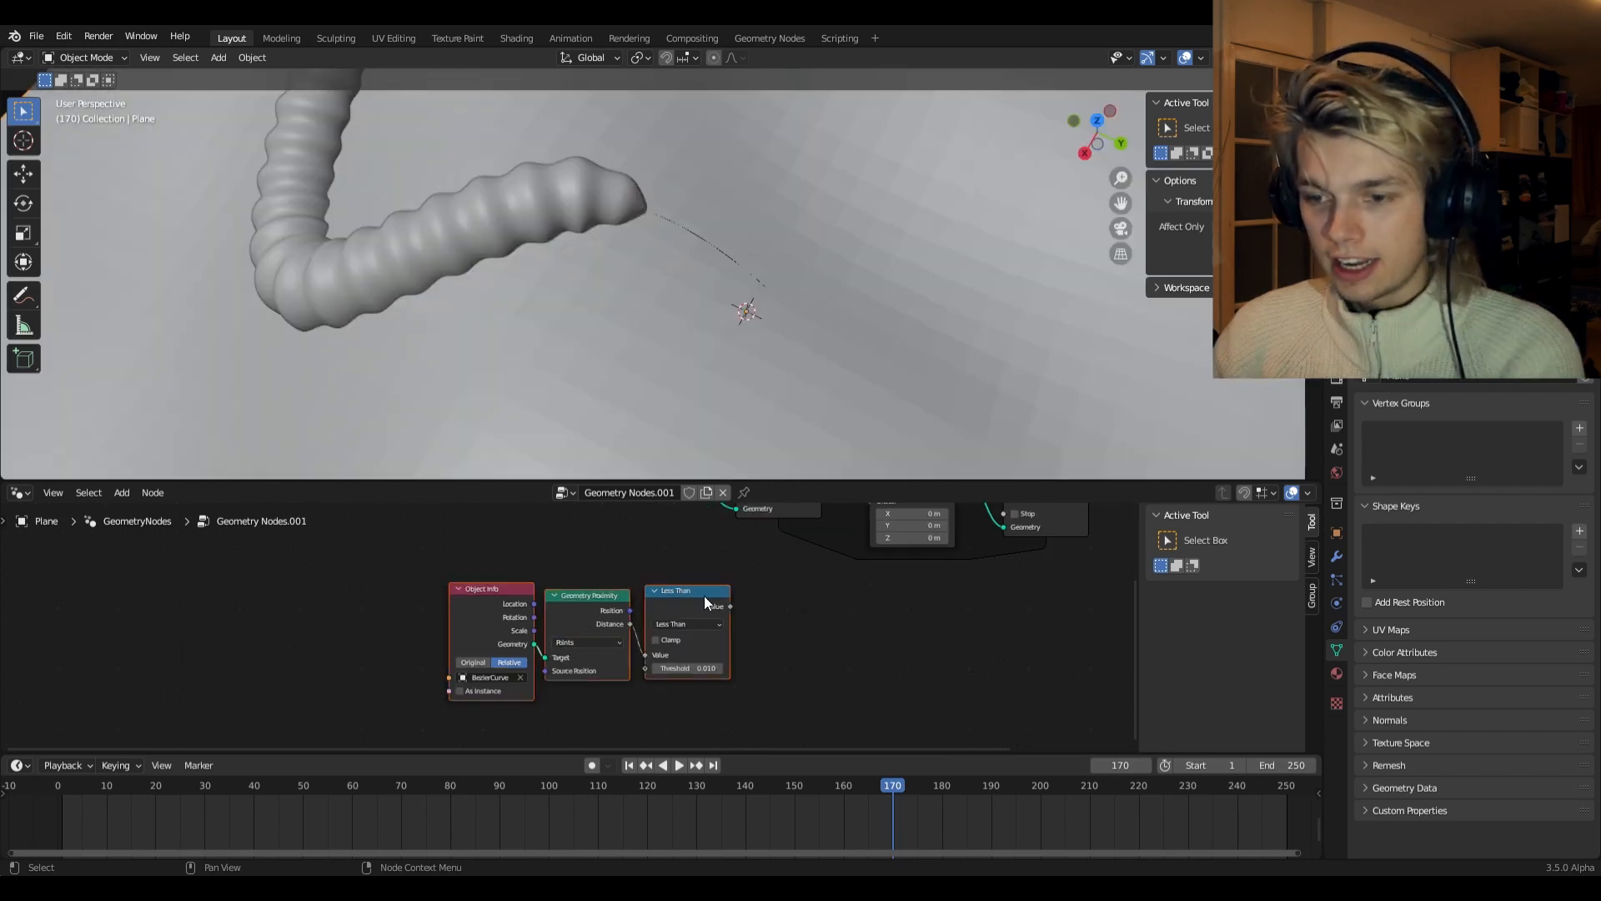
- Add a Combine XYZ node to the right of the Less Than node
{"action": "scroll", "coordinate": [690, 607], "scroll_direction": "down", "scroll_amount": 2, "text": "ctrl"}
{"action": "key", "text": "shift+a"}
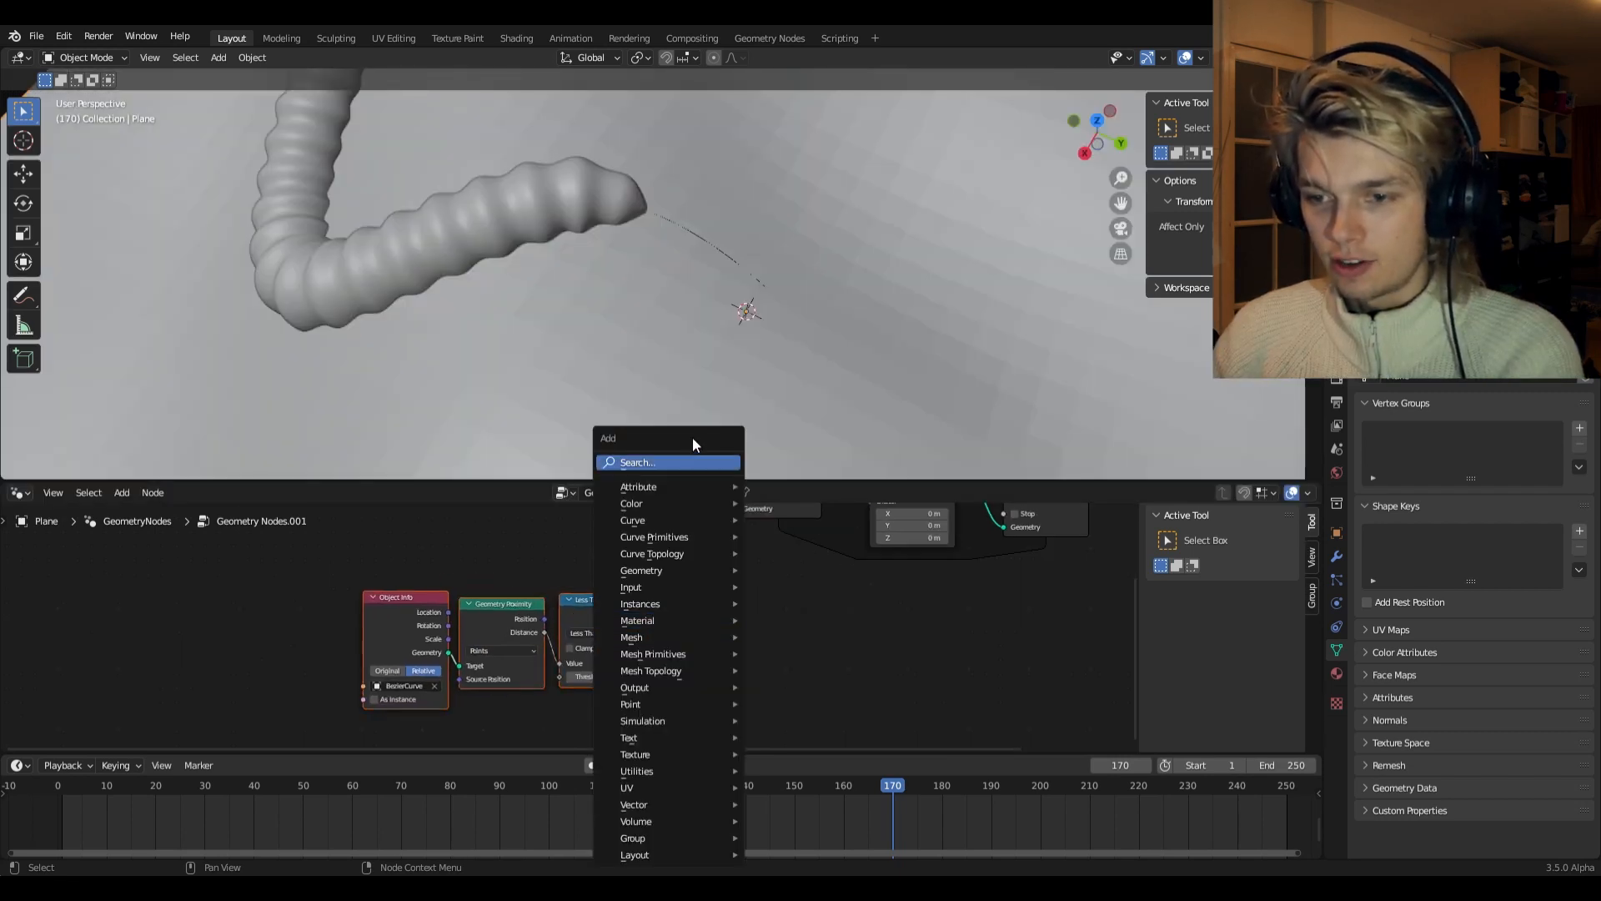
{"action": "left_click", "coordinate": [689, 462]}
{"action": "type", "text": "com"}
{"action": "key", "text": "Down"}
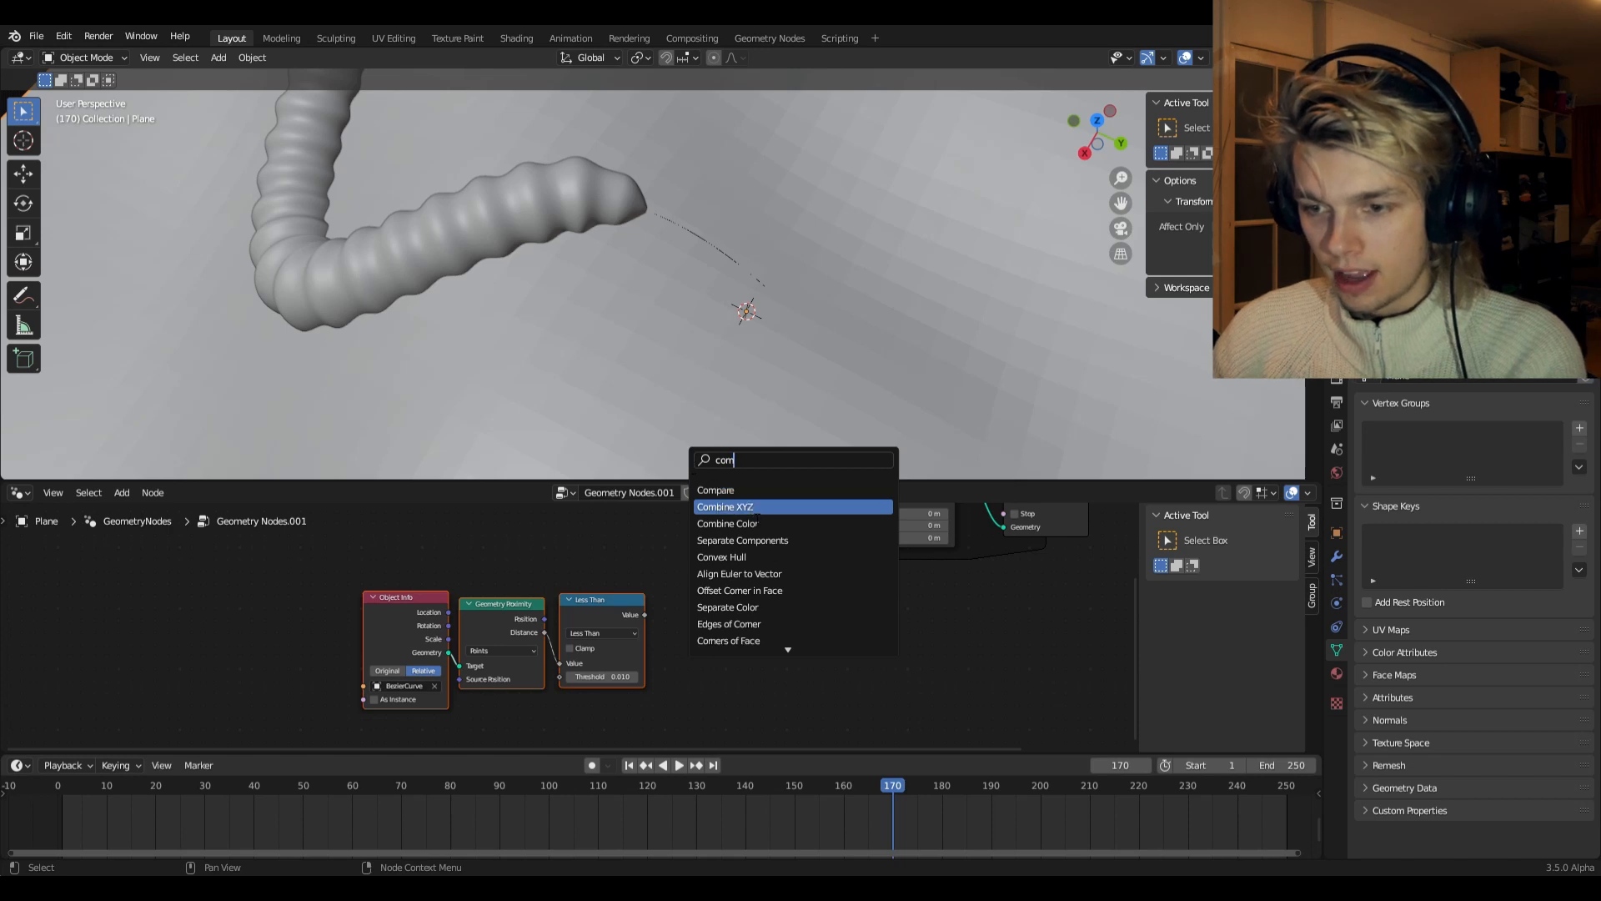
{"action": "key", "text": "Return"}
{"action": "left_click", "coordinate": [718, 617]}
- Duplicate the Less Than node and place the copy between the original and Combine XYZ
{"action": "left_click", "coordinate": [609, 617]}
{"action": "key", "text": "shift+d"}
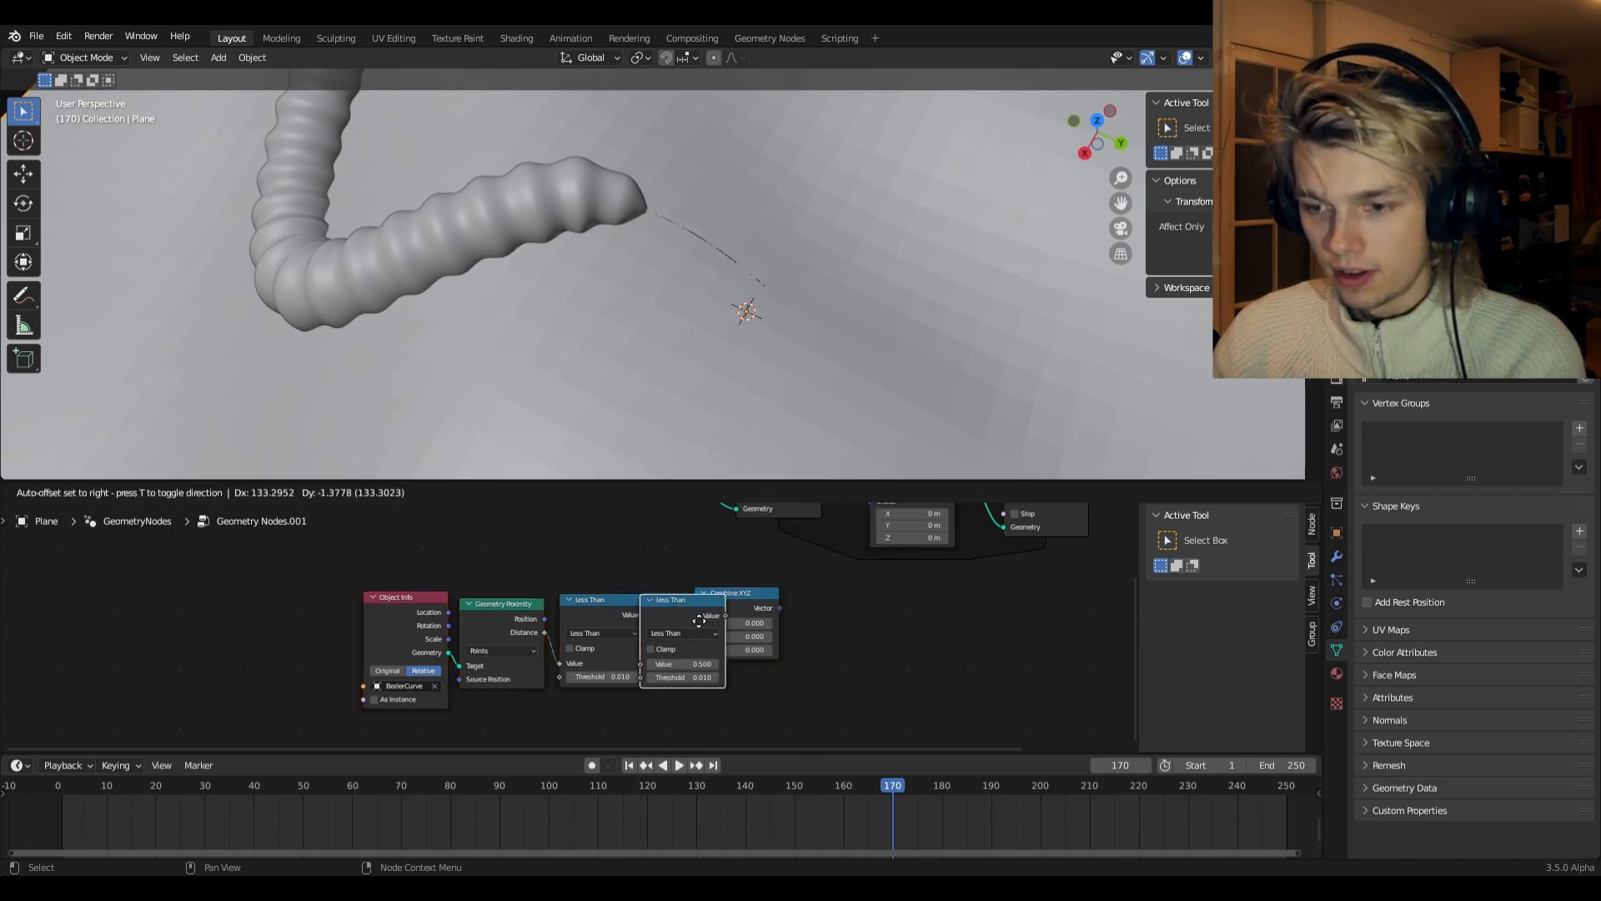
{"action": "left_click", "coordinate": [723, 608]}
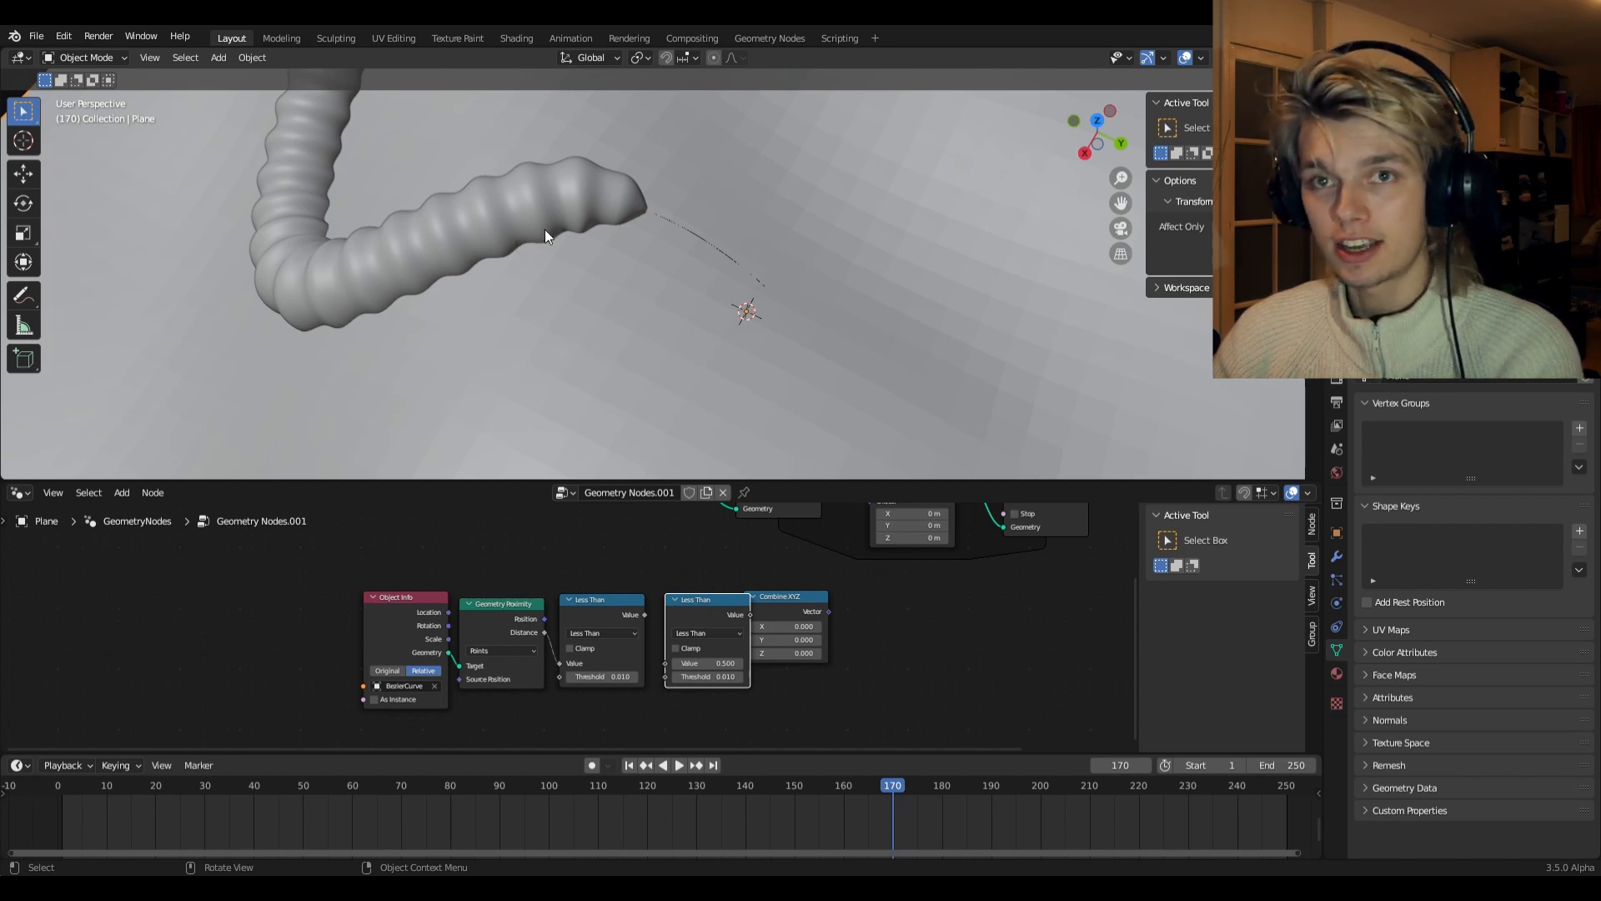
- Change the duplicated Less Than node's operation to Multiply and set its second value to -0.001
{"action": "scroll", "coordinate": [740, 644], "scroll_direction": "up", "scroll_amount": 2}
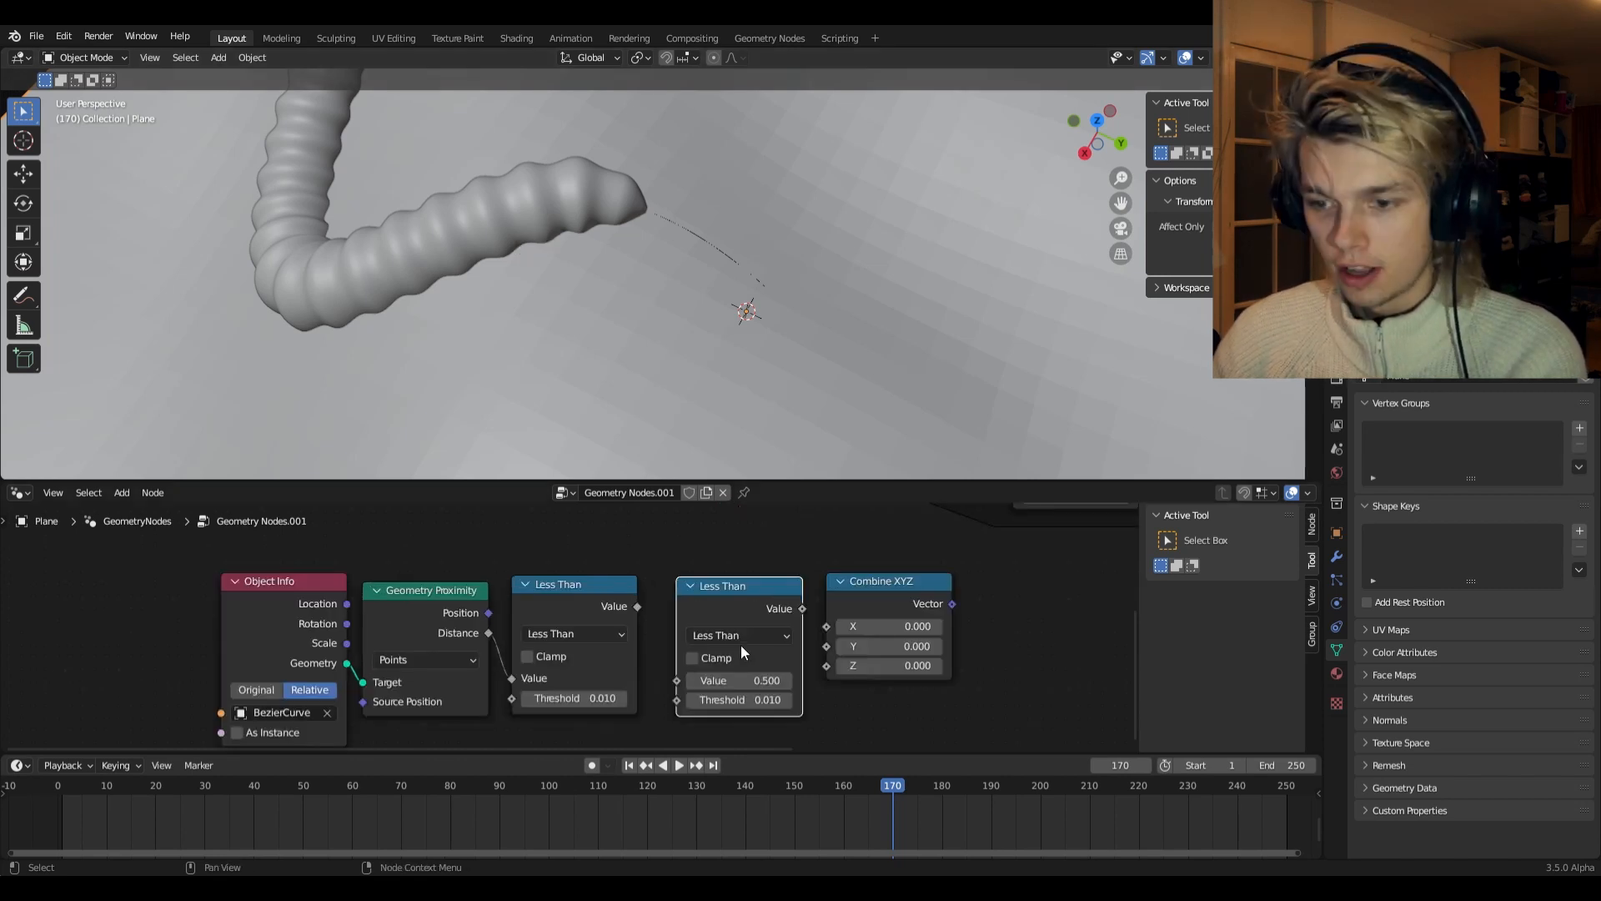
{"action": "left_click", "coordinate": [734, 633]}
{"action": "left_click", "coordinate": [741, 437]}
{"action": "left_click", "coordinate": [731, 700]}
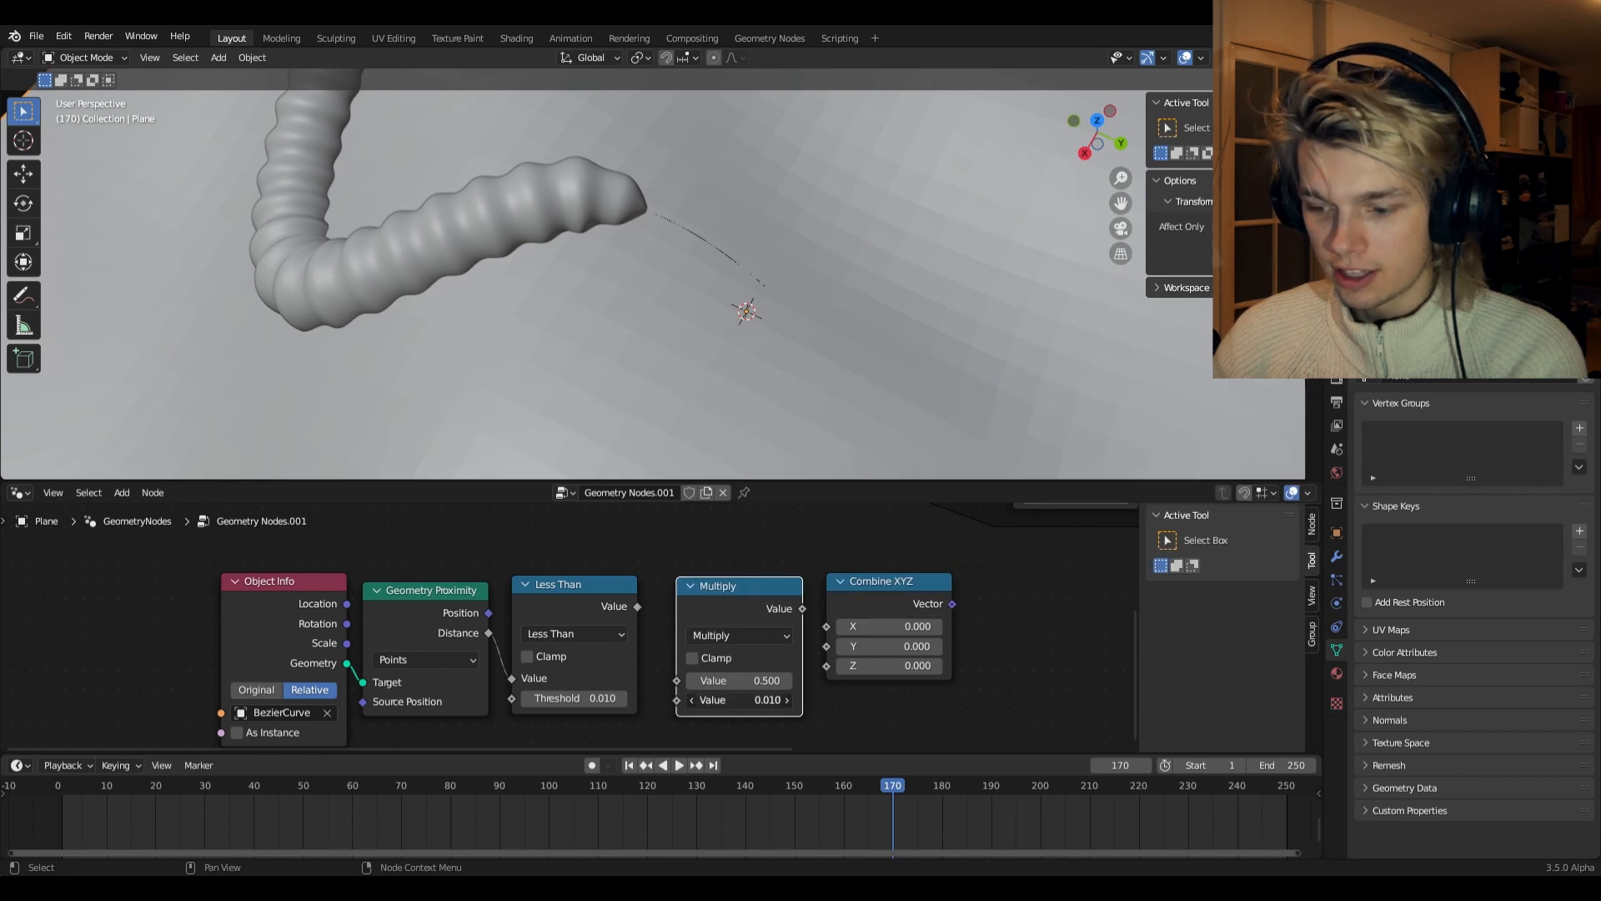
{"action": "type", "text": "-"}
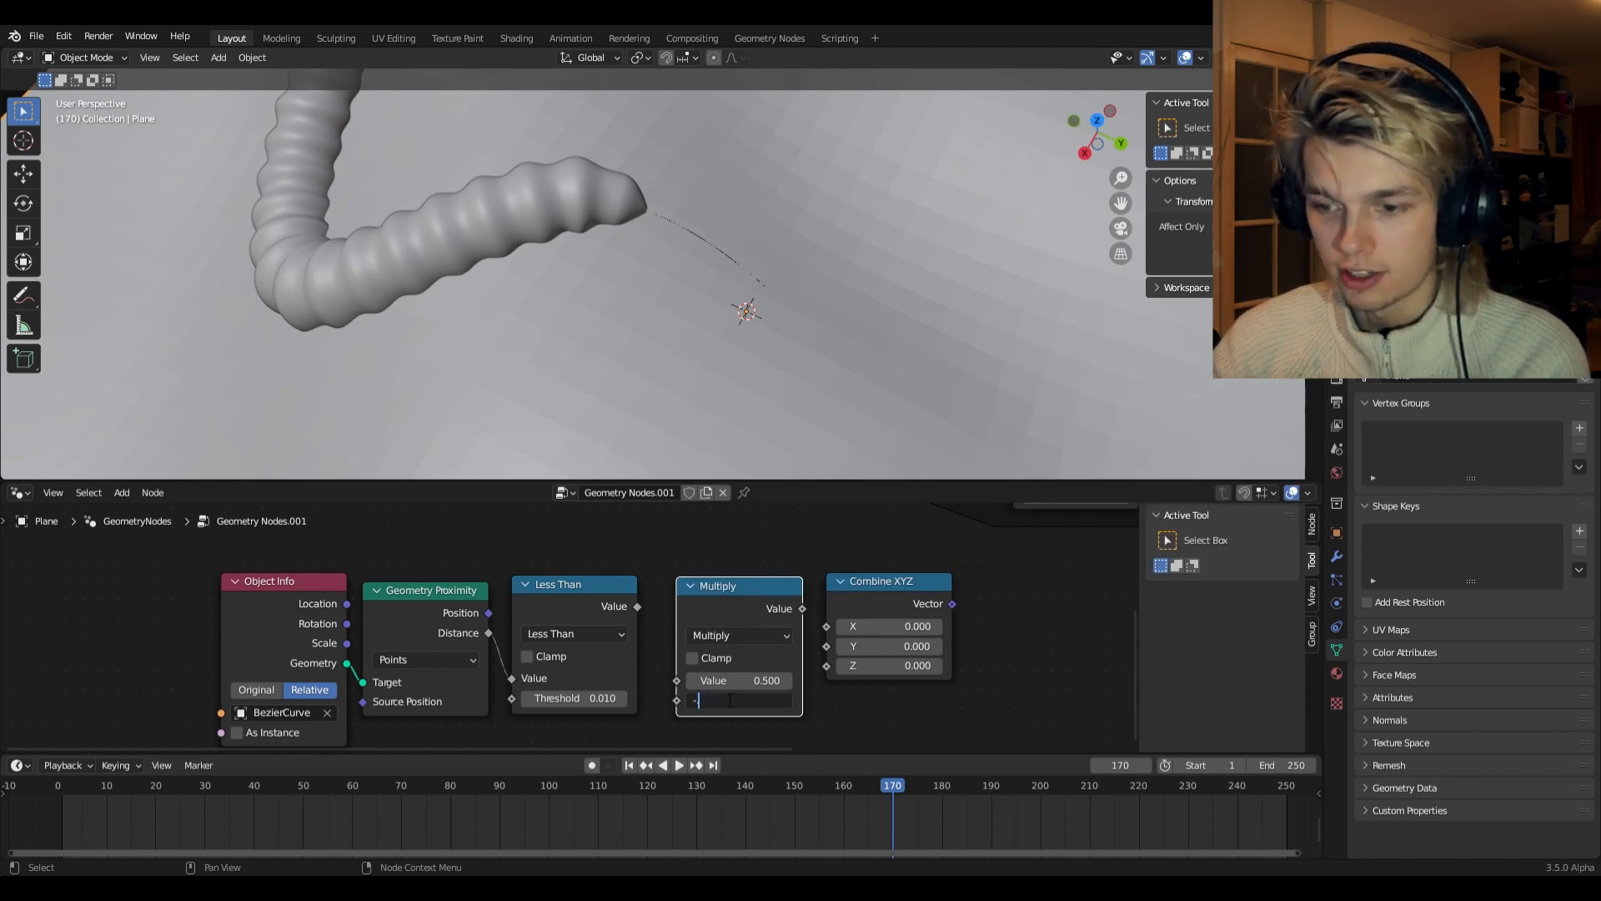
{"action": "type", "text": "0.001"}
{"action": "key", "text": "Return"}
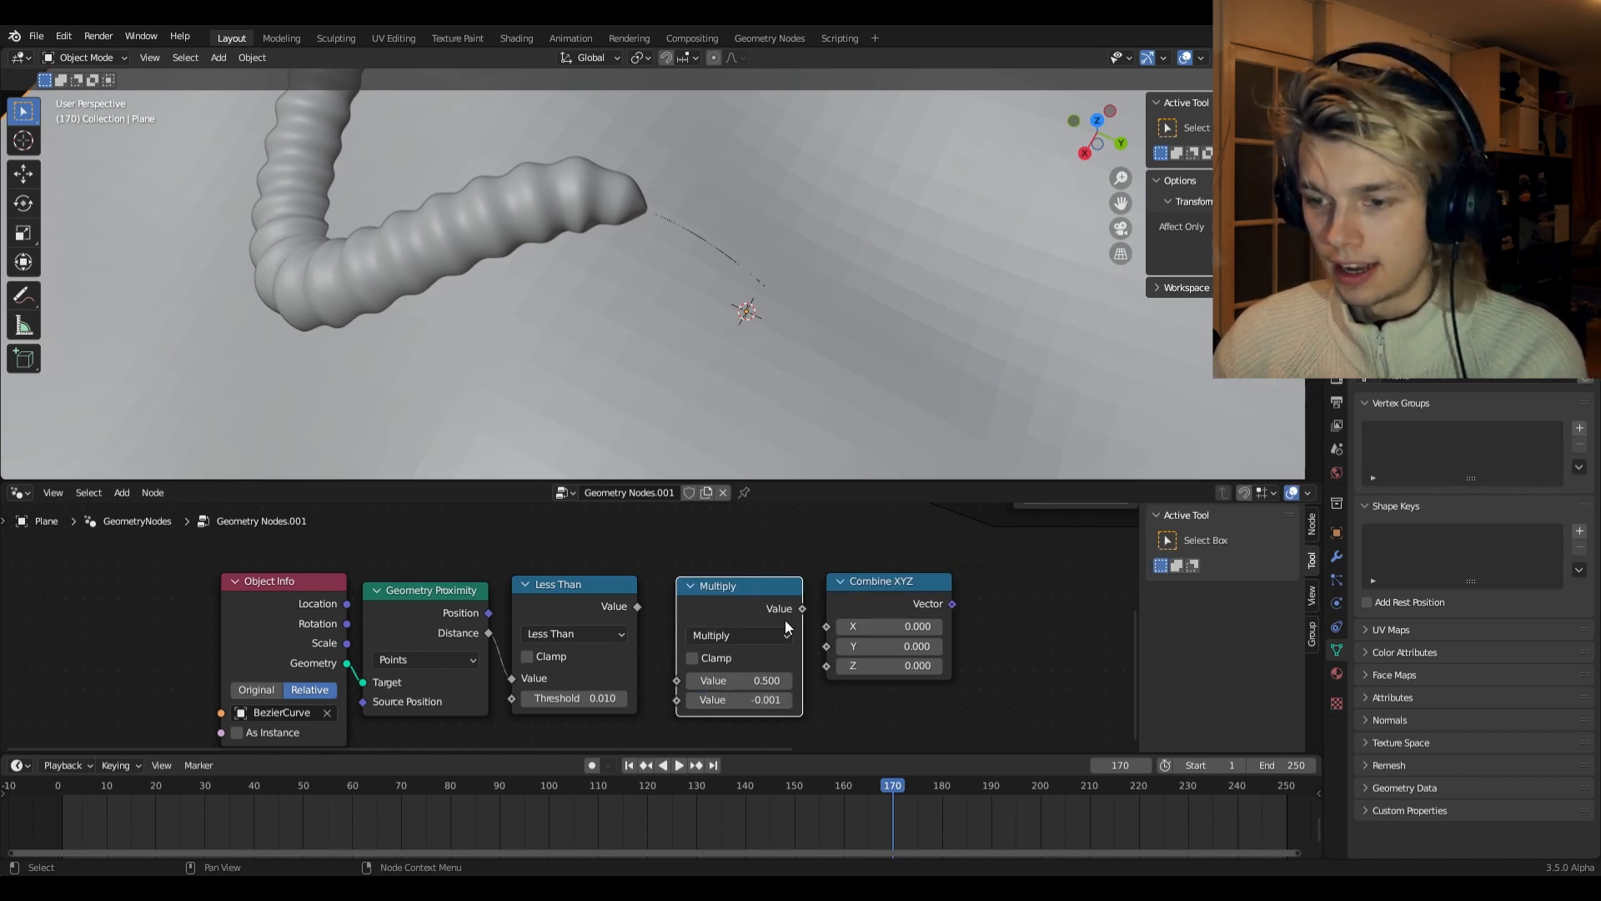
- Chain Less Than through Multiply into Combine XYZ's Z input and connect its Vector output to Set Position's Offset
{"action": "left_click_drag", "start_coordinate": [803, 609], "coordinate": [826, 667]}
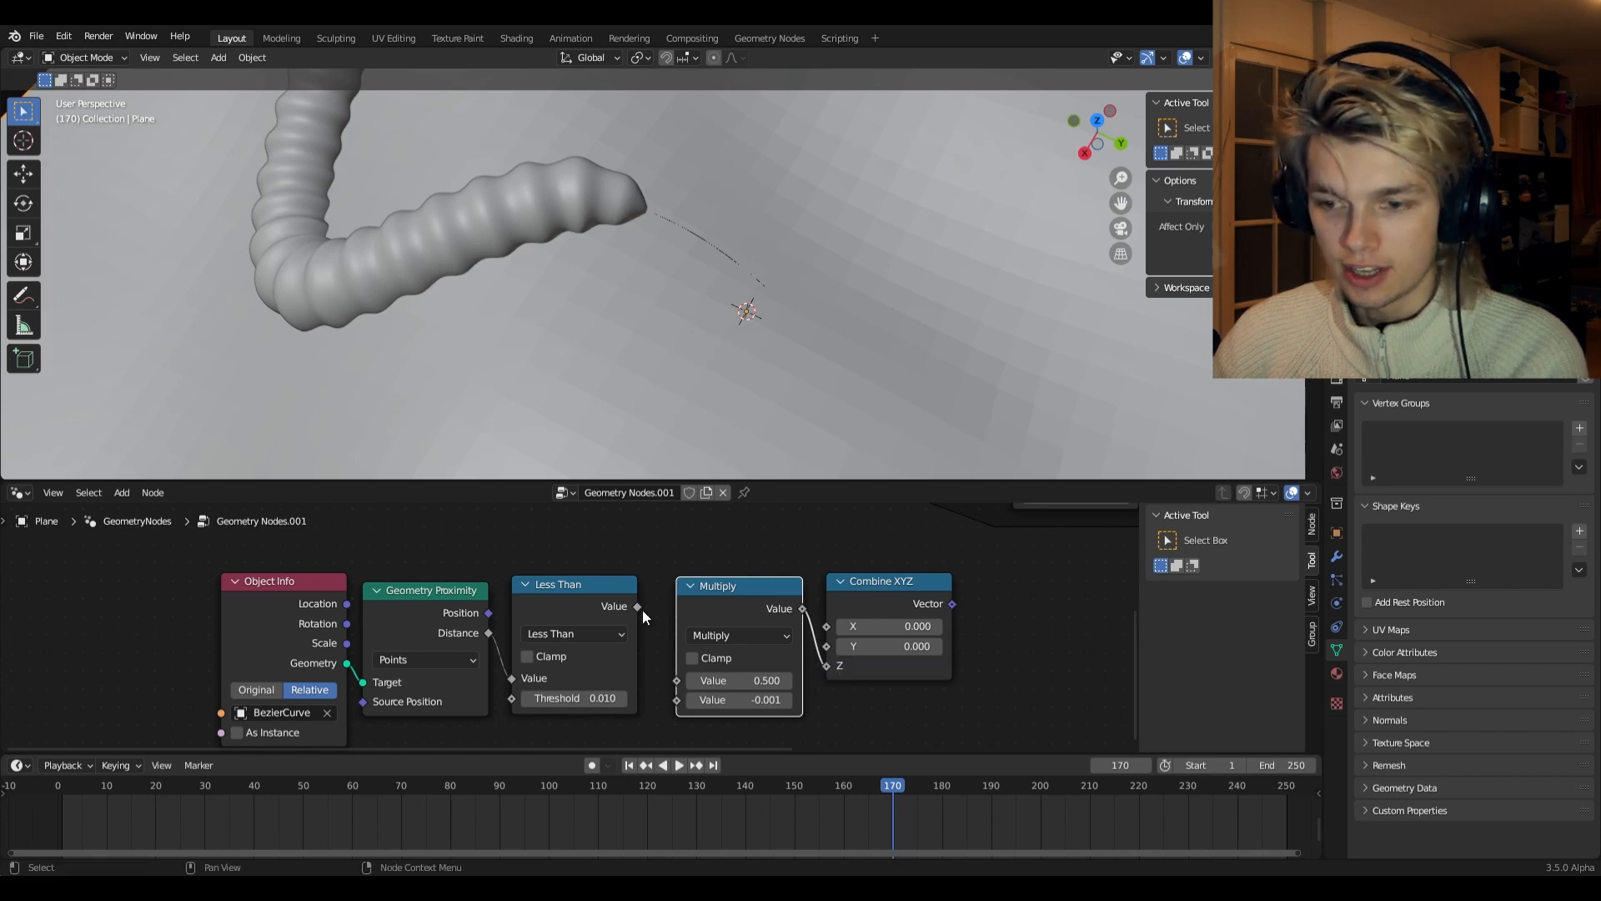
{"action": "left_click_drag", "start_coordinate": [637, 607], "coordinate": [639, 643]}
{"action": "key", "text": "Home"}
{"action": "left_click_drag", "start_coordinate": [667, 563], "coordinate": [667, 557]}
{"action": "key", "text": "Home"}
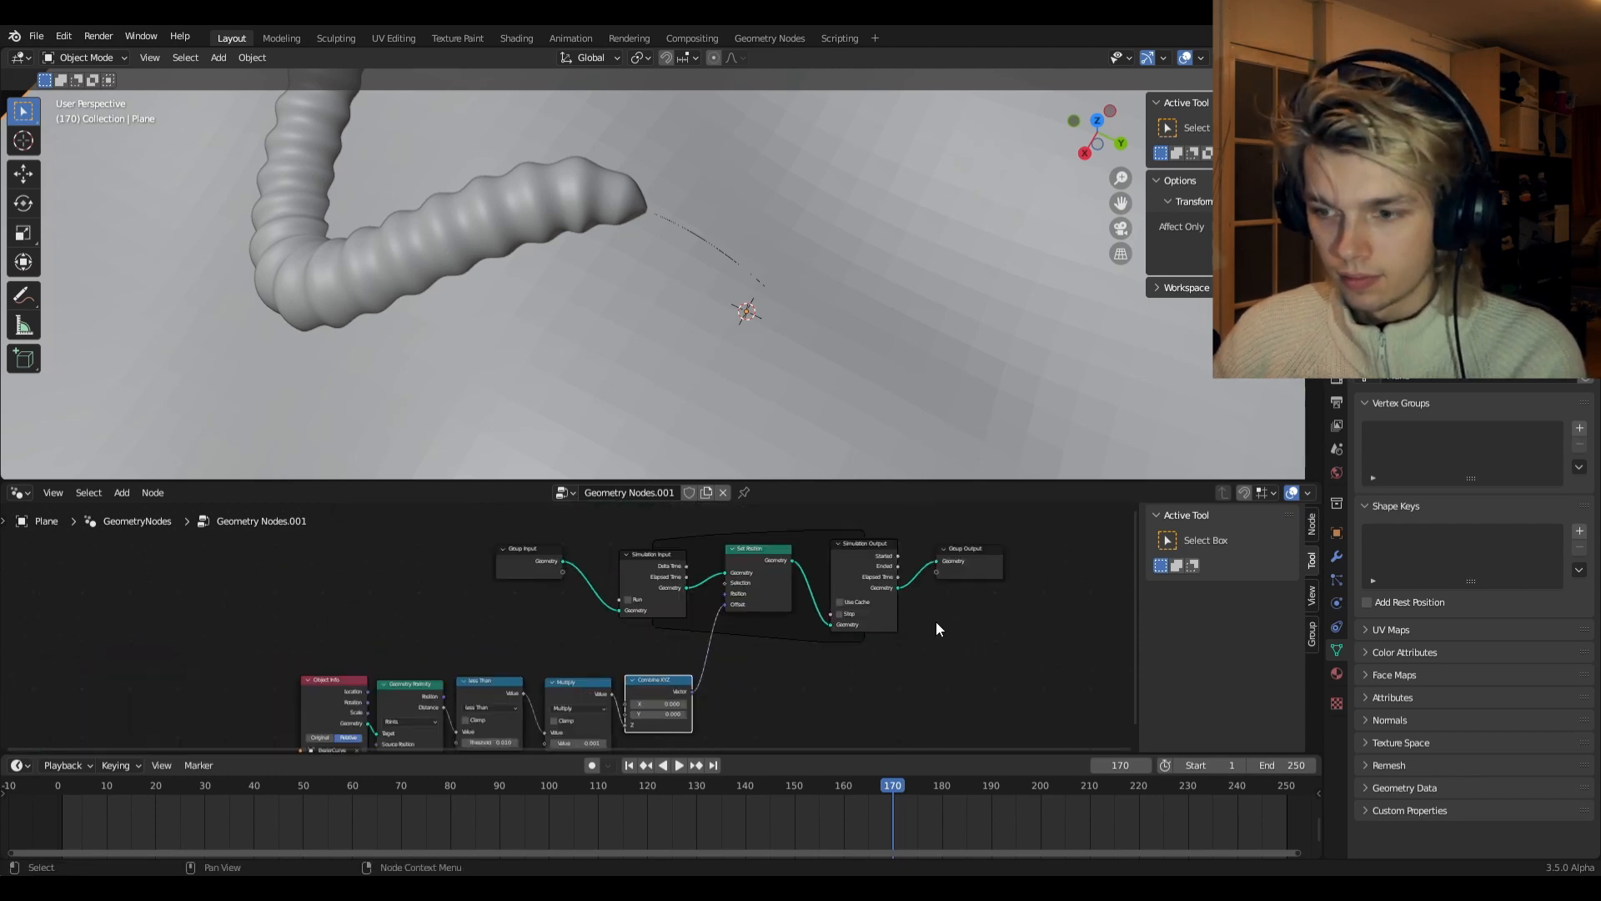
- Move Group Output aside and insert a Set Shade Smooth node between Simulation Output and Group Output
{"action": "middle_click_drag", "start_coordinate": [935, 622], "coordinate": [755, 648]}
{"action": "left_click_drag", "start_coordinate": [796, 596], "coordinate": [894, 603]}
{"action": "key", "text": "shift+a"}
{"action": "left_click", "coordinate": [782, 462]}
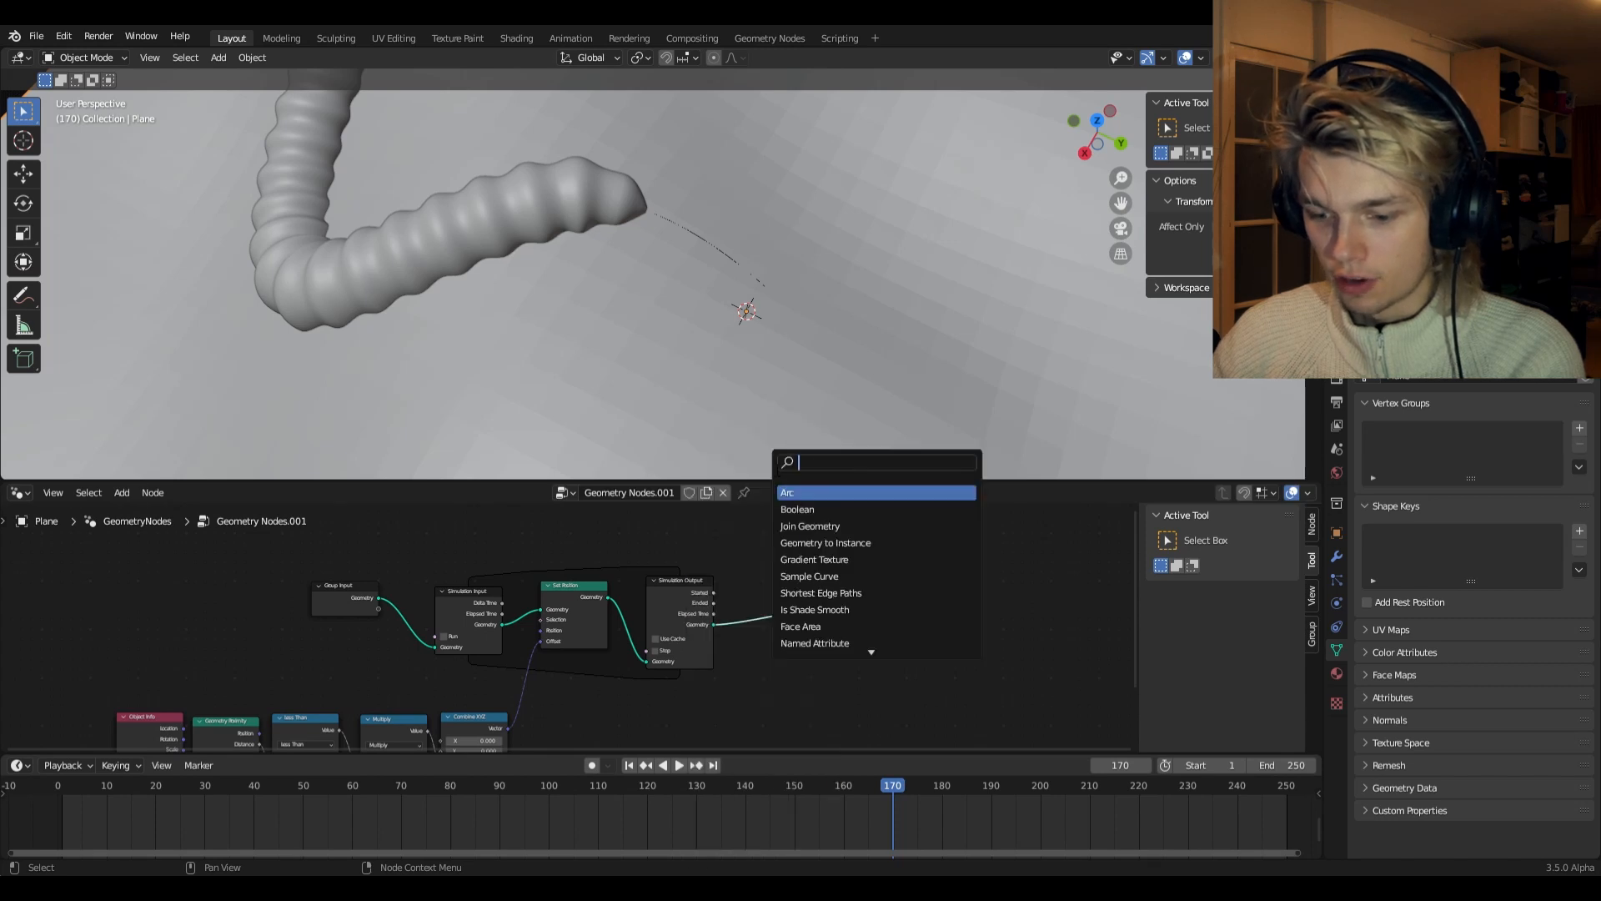
{"action": "type", "text": "set"}
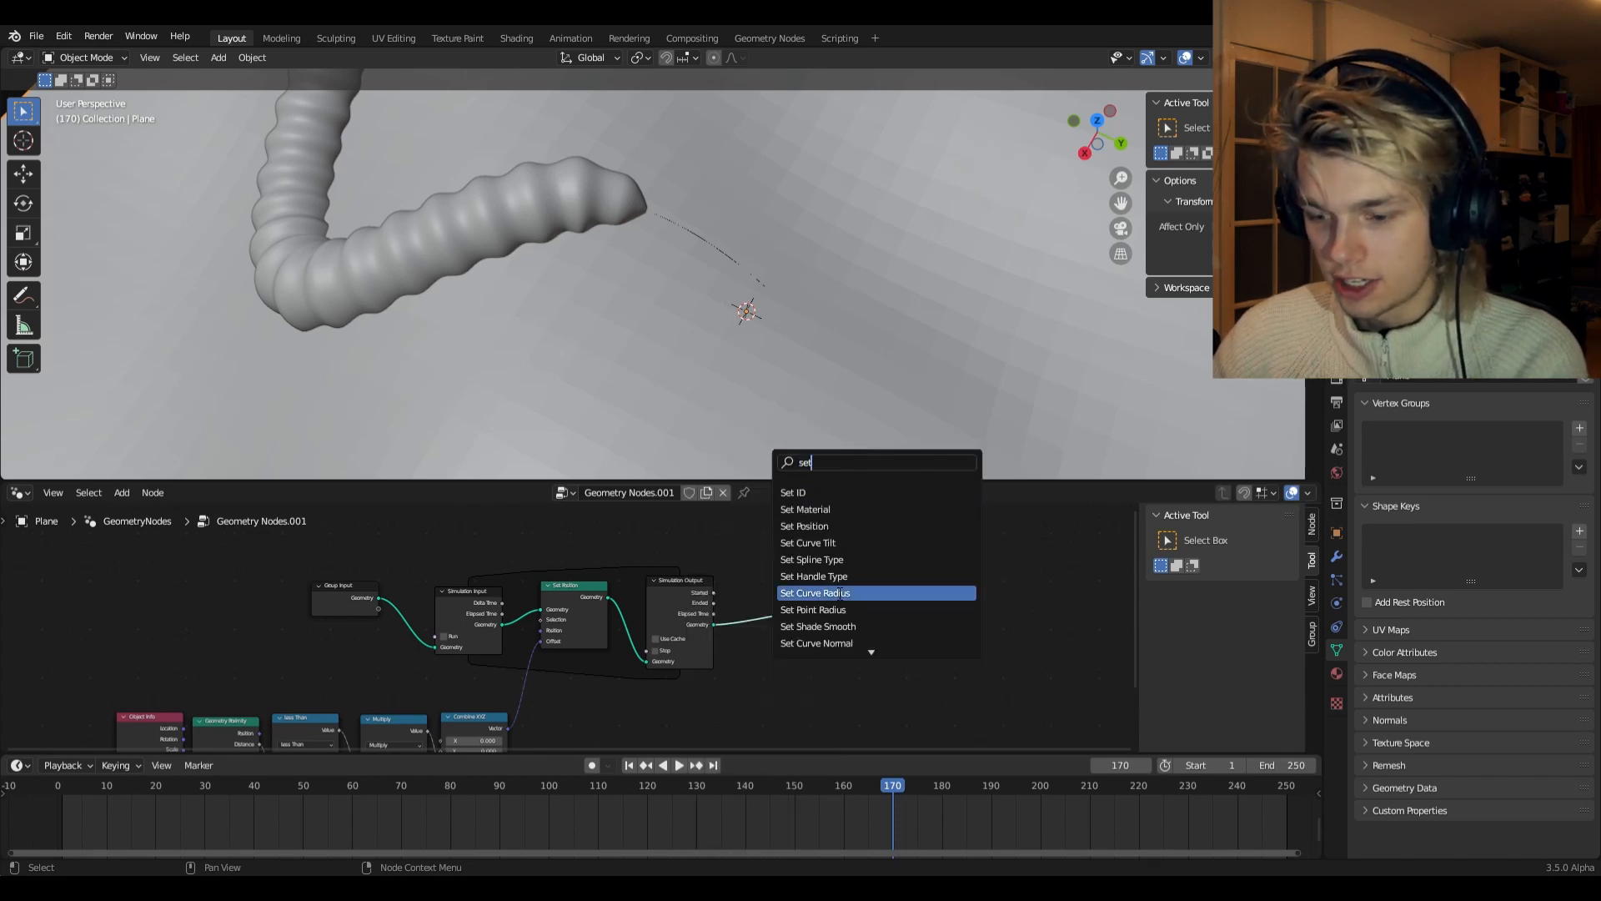
{"action": "left_click", "coordinate": [817, 627]}
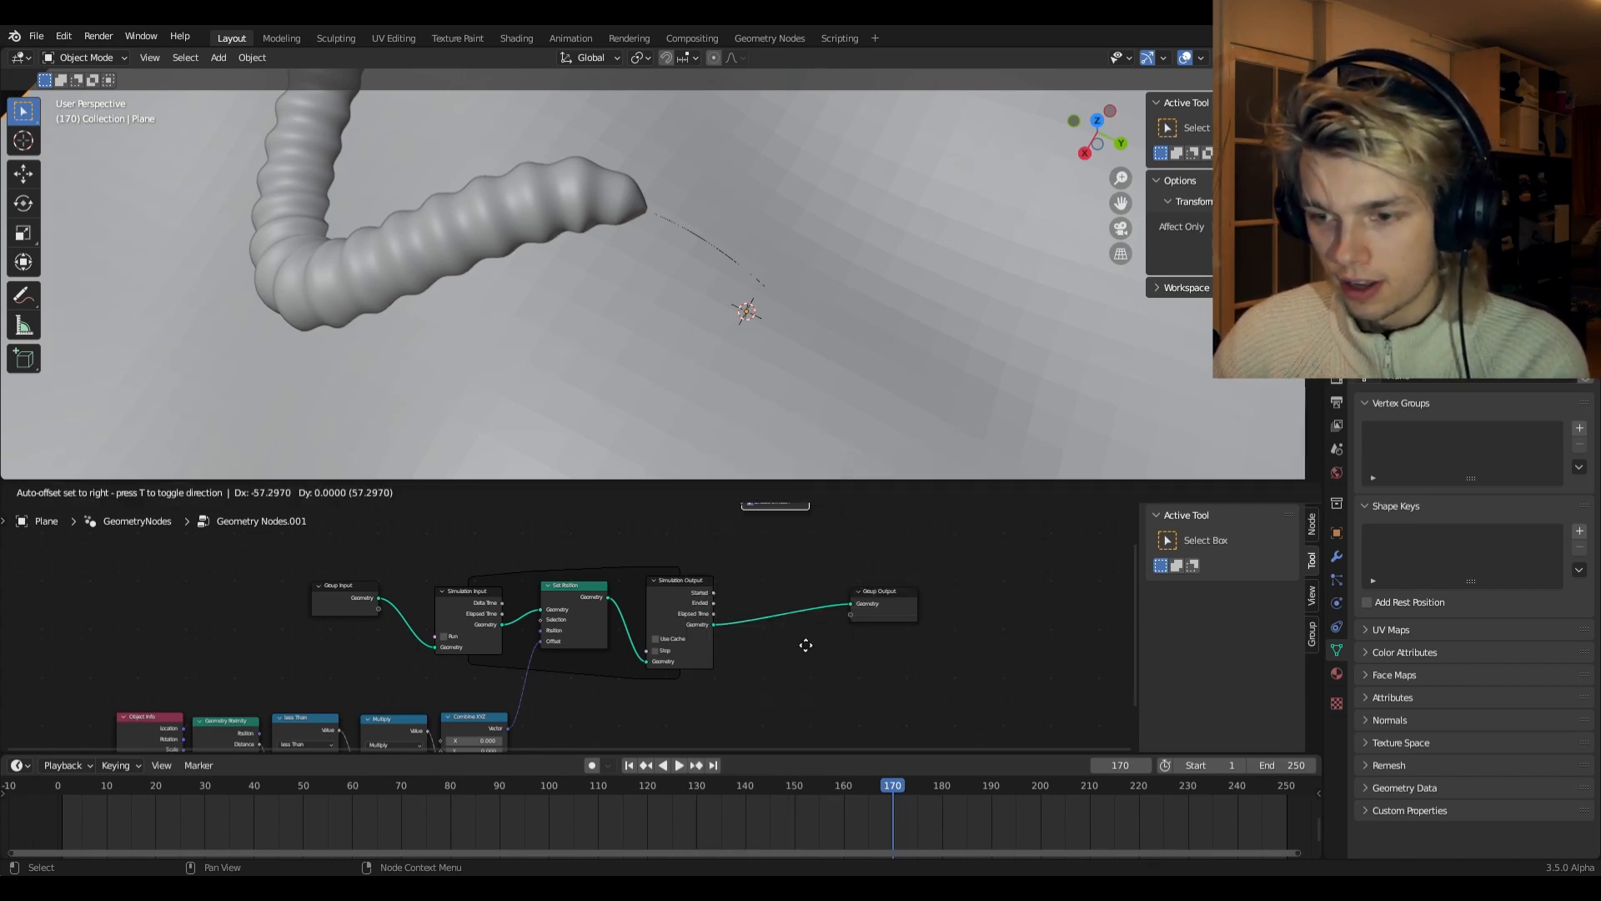
{"action": "left_click", "coordinate": [818, 607]}
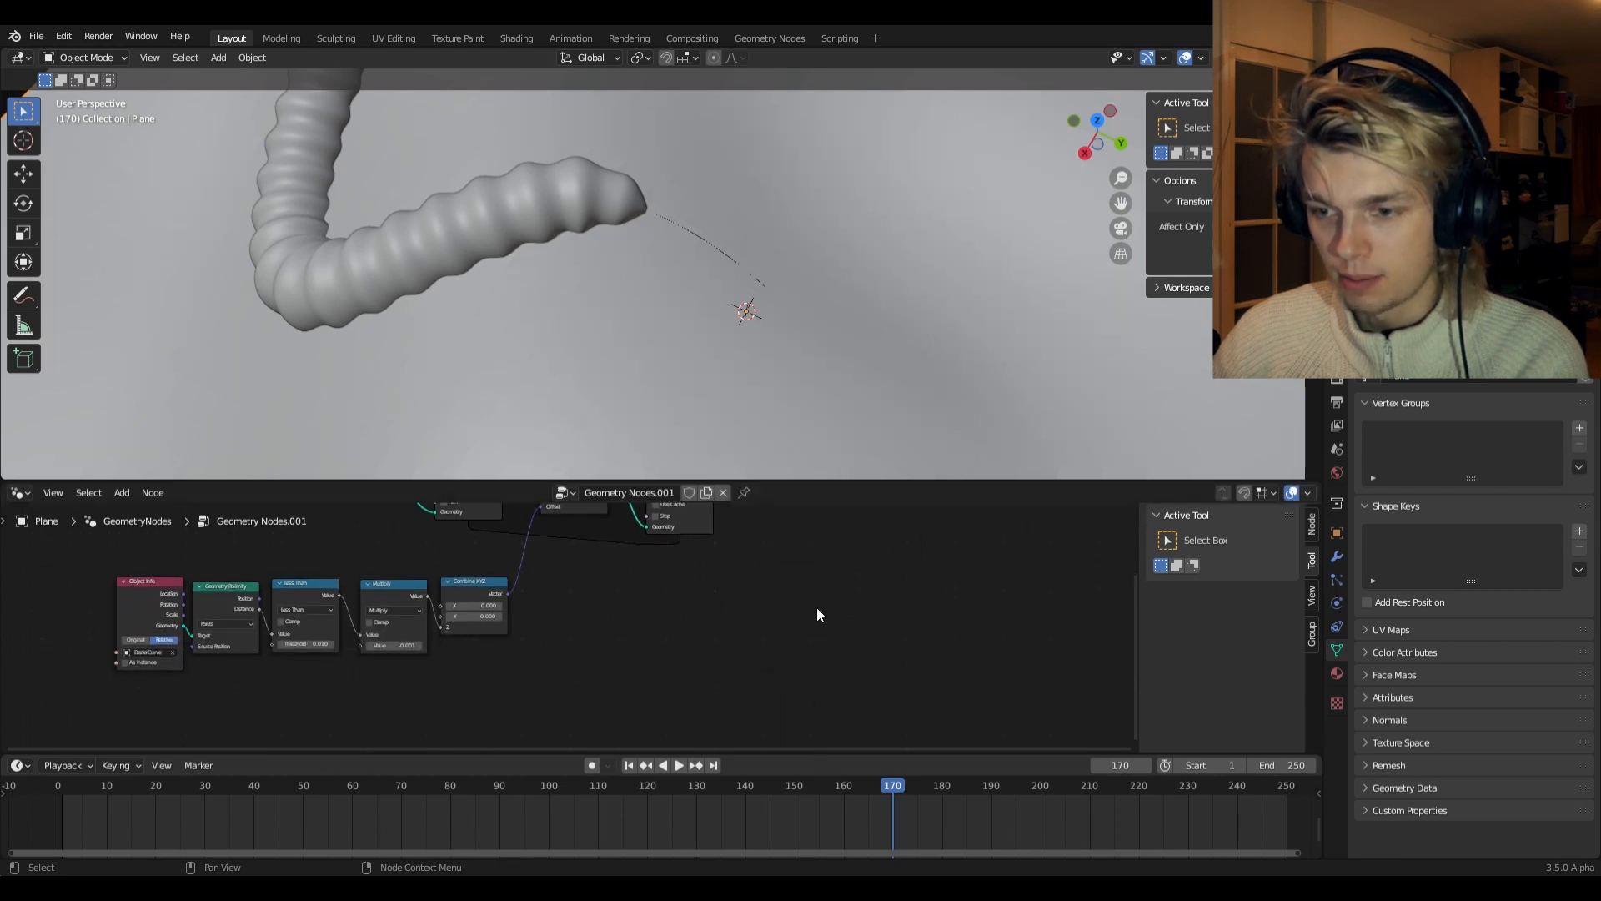
{"action": "middle_click_drag", "start_coordinate": [817, 607], "coordinate": [801, 738]}
{"action": "scroll", "coordinate": [821, 696], "scroll_direction": "up", "scroll_amount": 5}
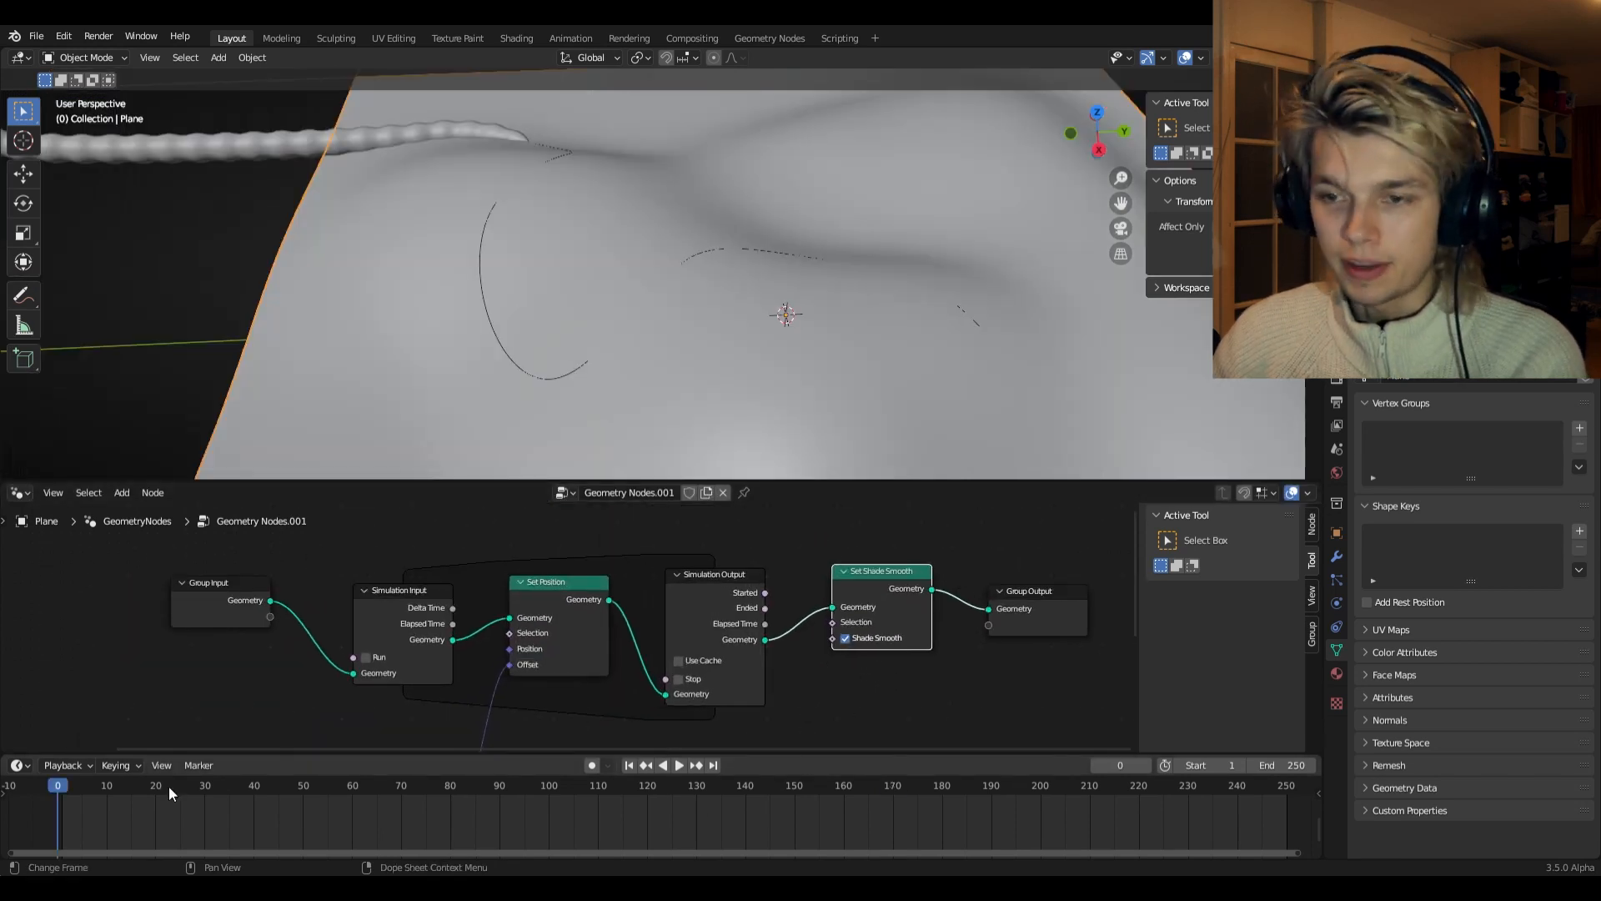
- Play the simulation from frame 0 and examine how the worm deforms the terrain from several angles
{"action": "scroll", "coordinate": [617, 361], "scroll_direction": "down", "scroll_amount": 2}
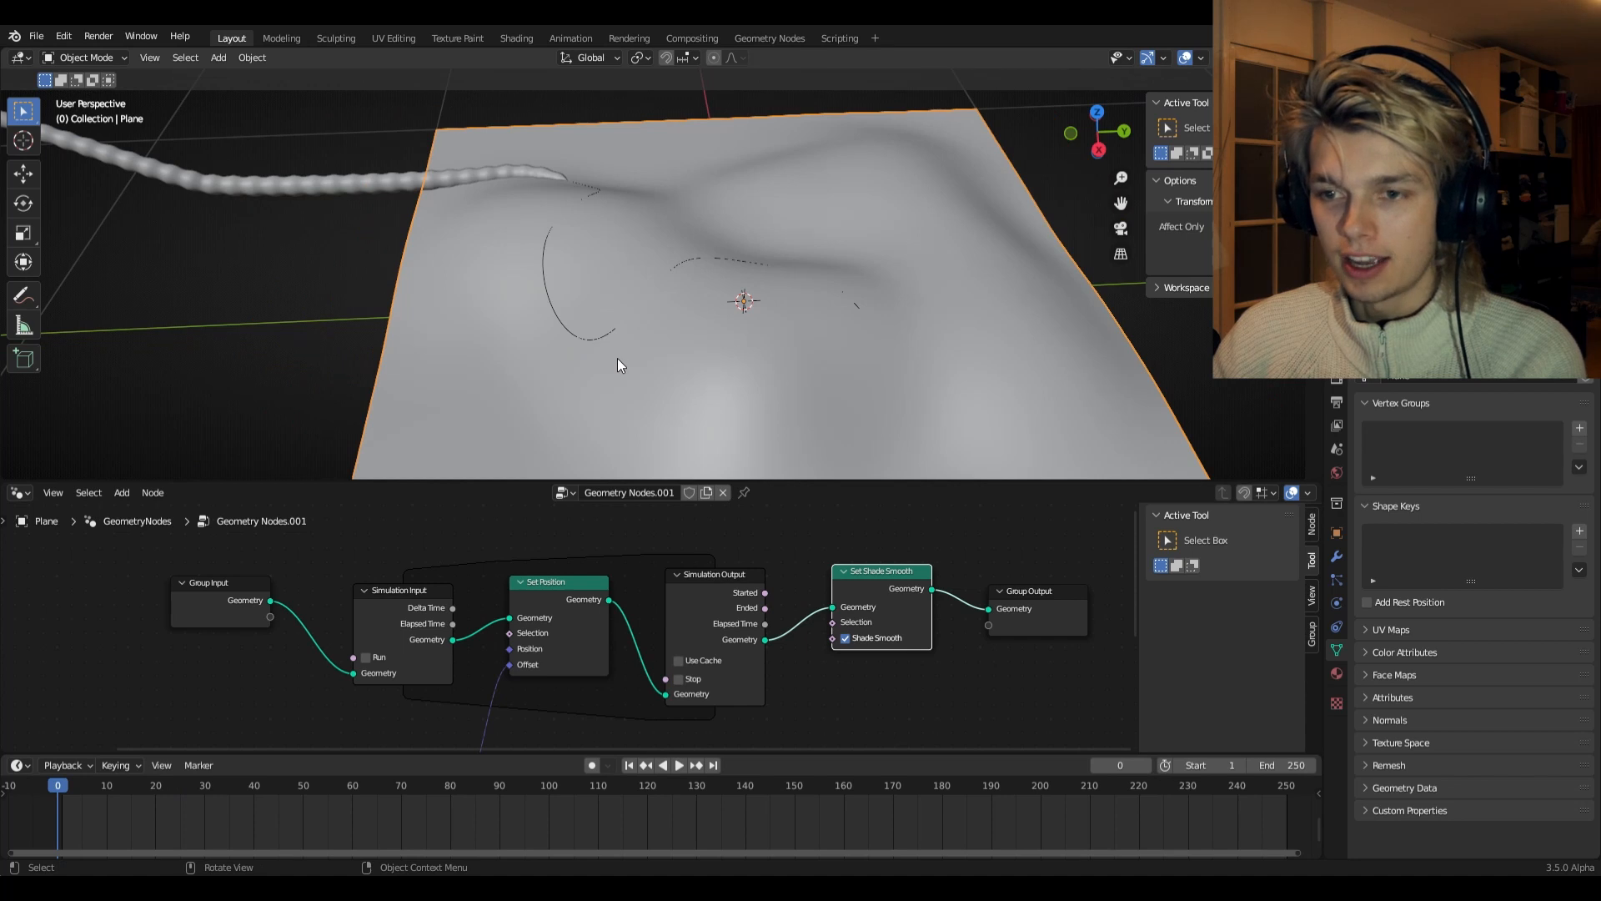
{"action": "key", "text": "space"}
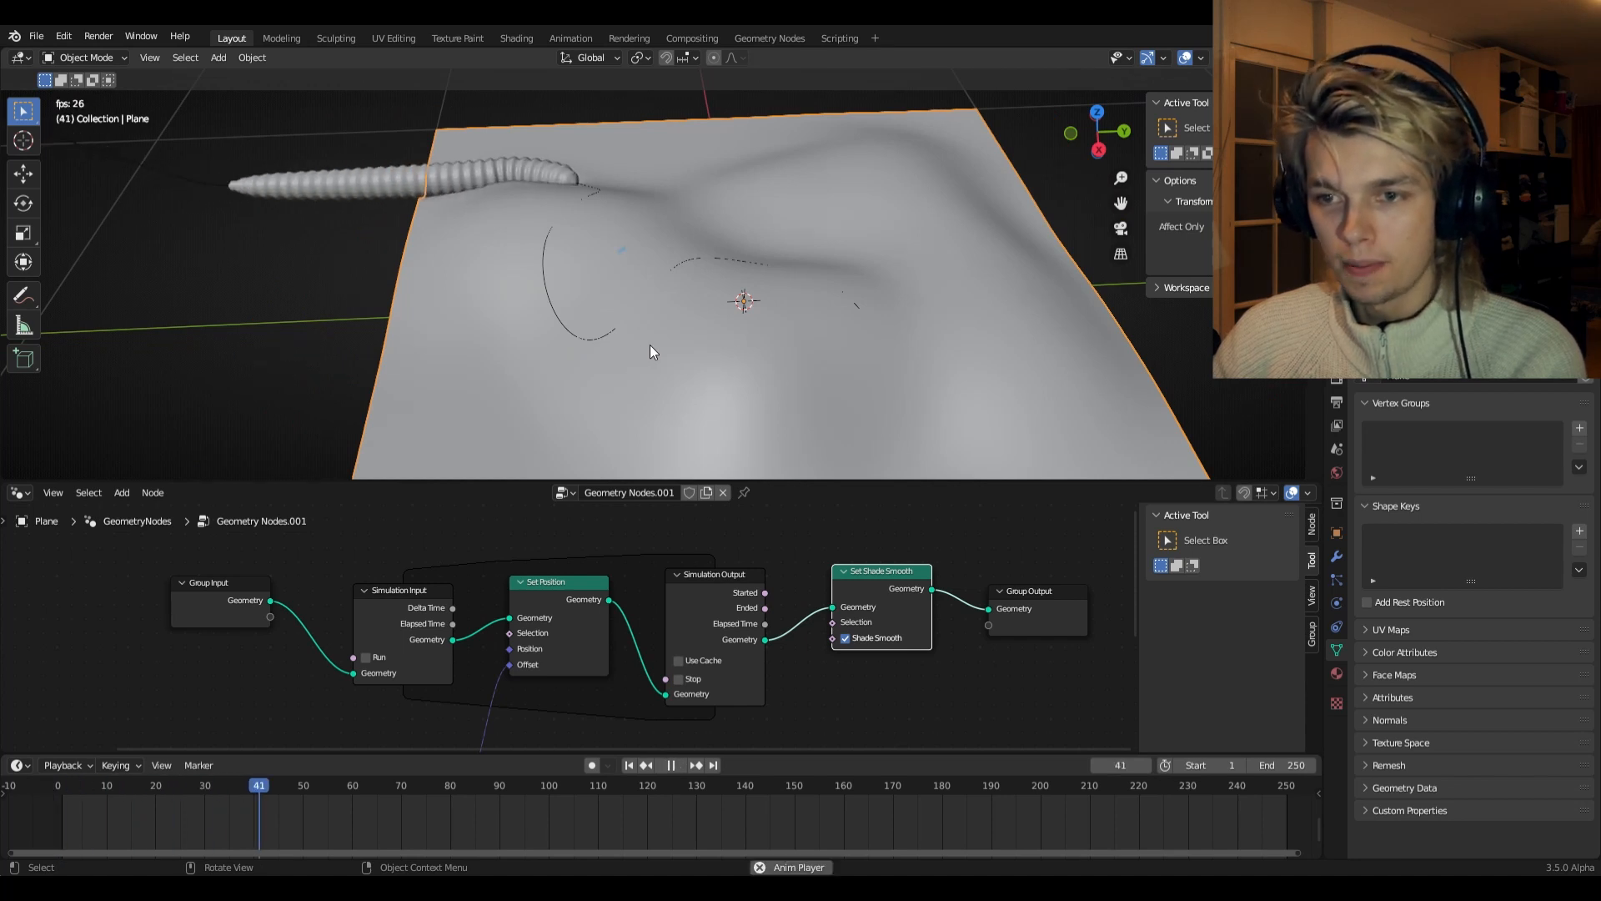
{"action": "middle_click_drag", "start_coordinate": [653, 350], "coordinate": [736, 307]}
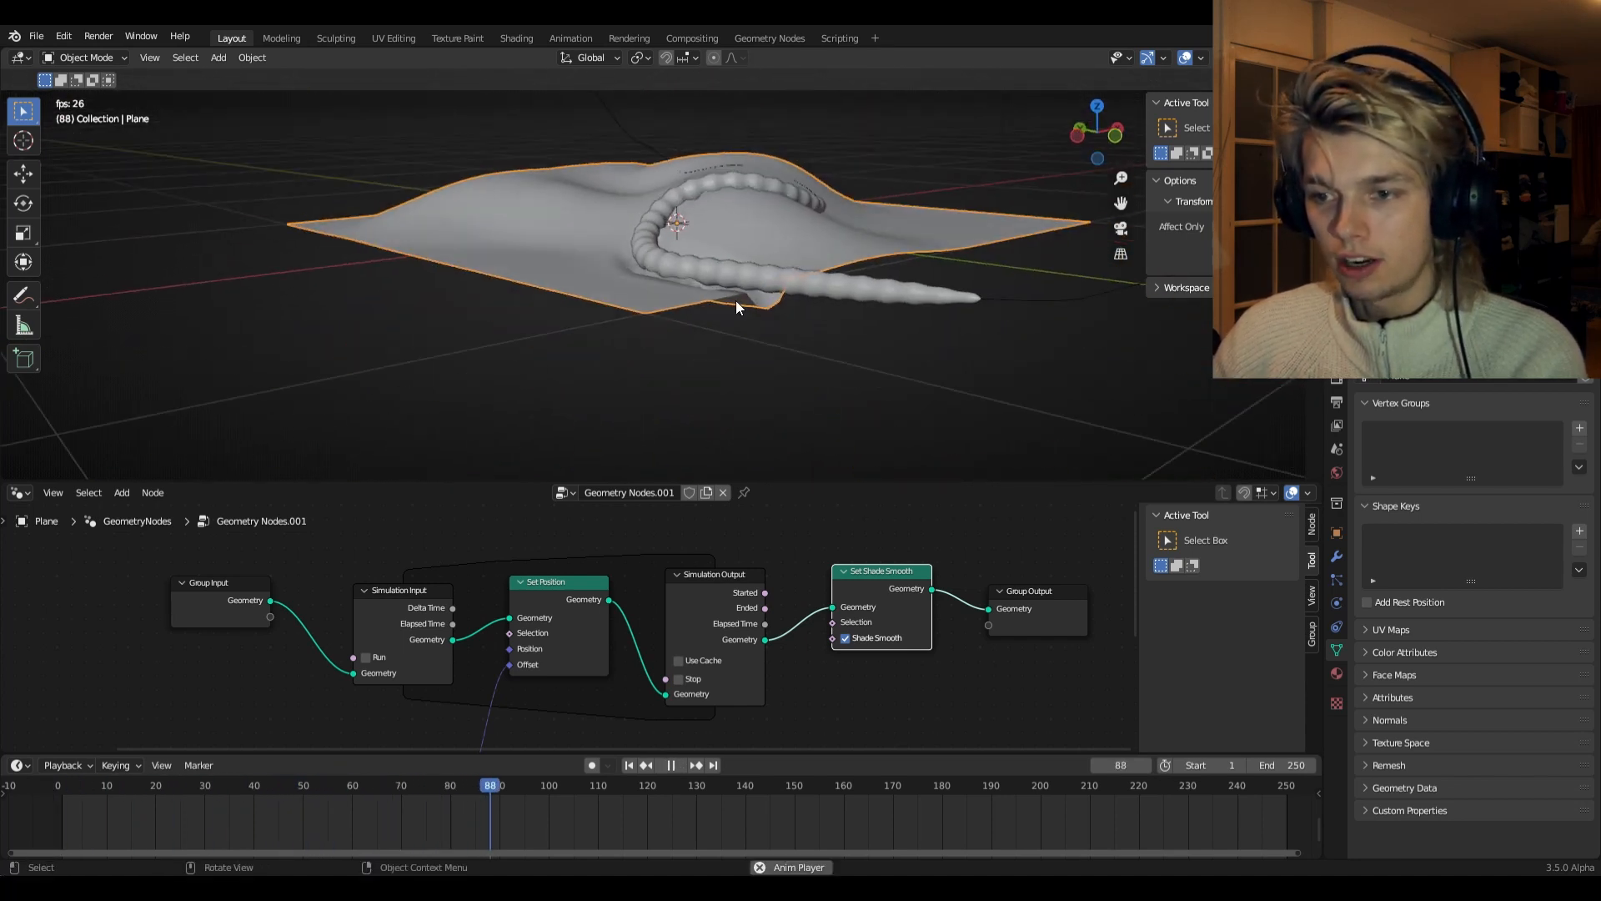
{"action": "scroll", "coordinate": [737, 305], "scroll_direction": "up", "scroll_amount": 5}
{"action": "middle_click_drag", "start_coordinate": [615, 221], "coordinate": [774, 312]}
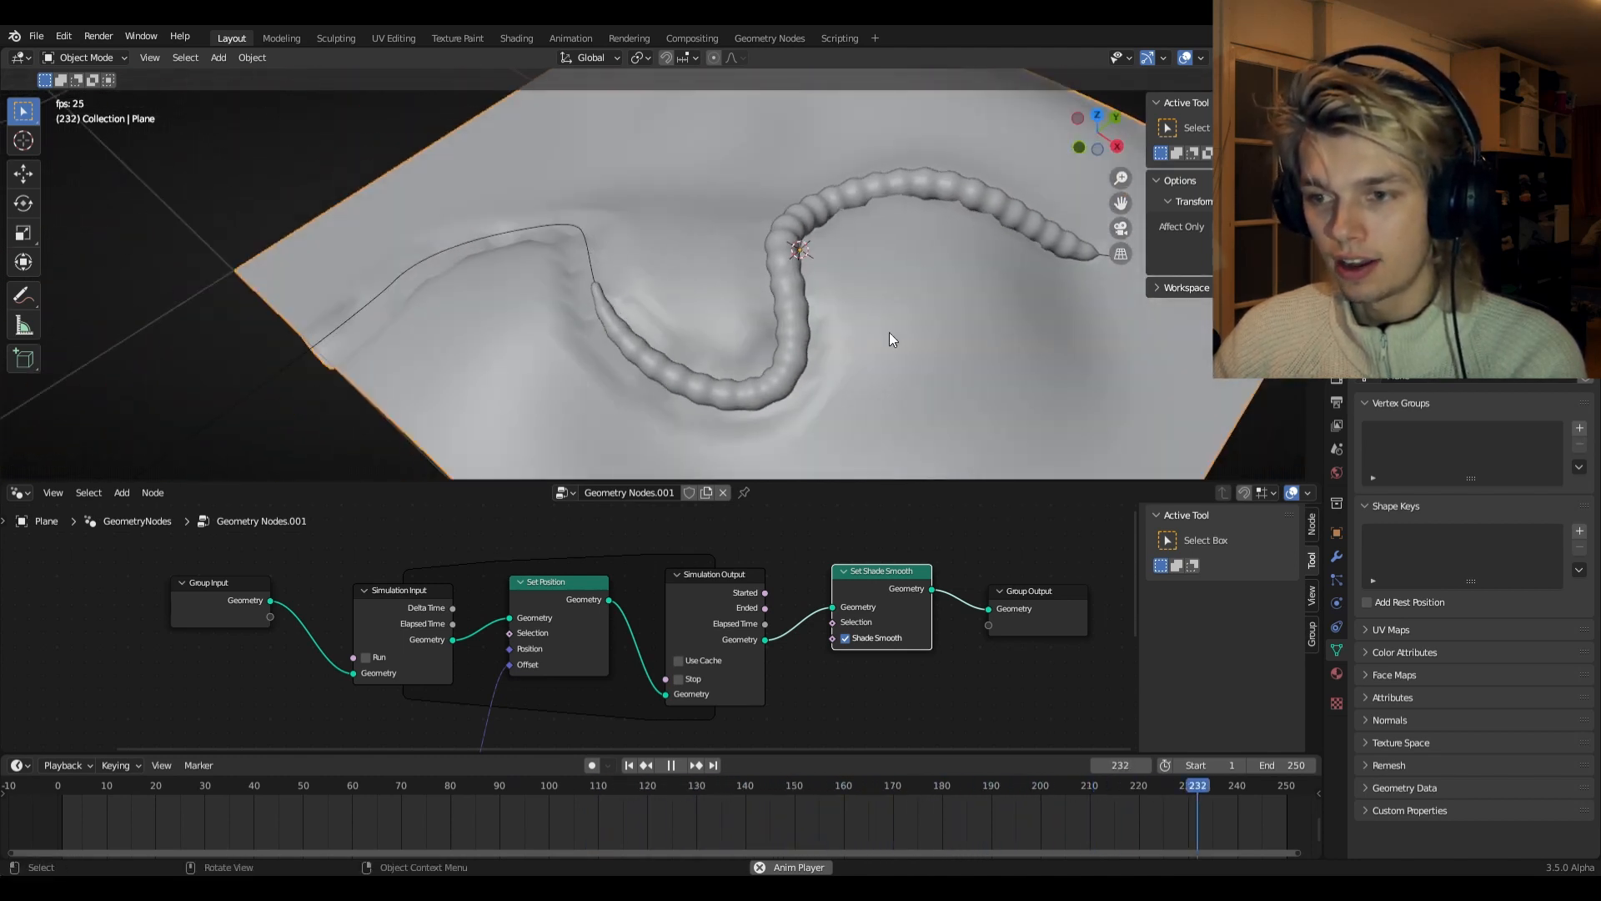
{"action": "middle_click_drag", "start_coordinate": [943, 305], "coordinate": [848, 316], "text": "shift"}
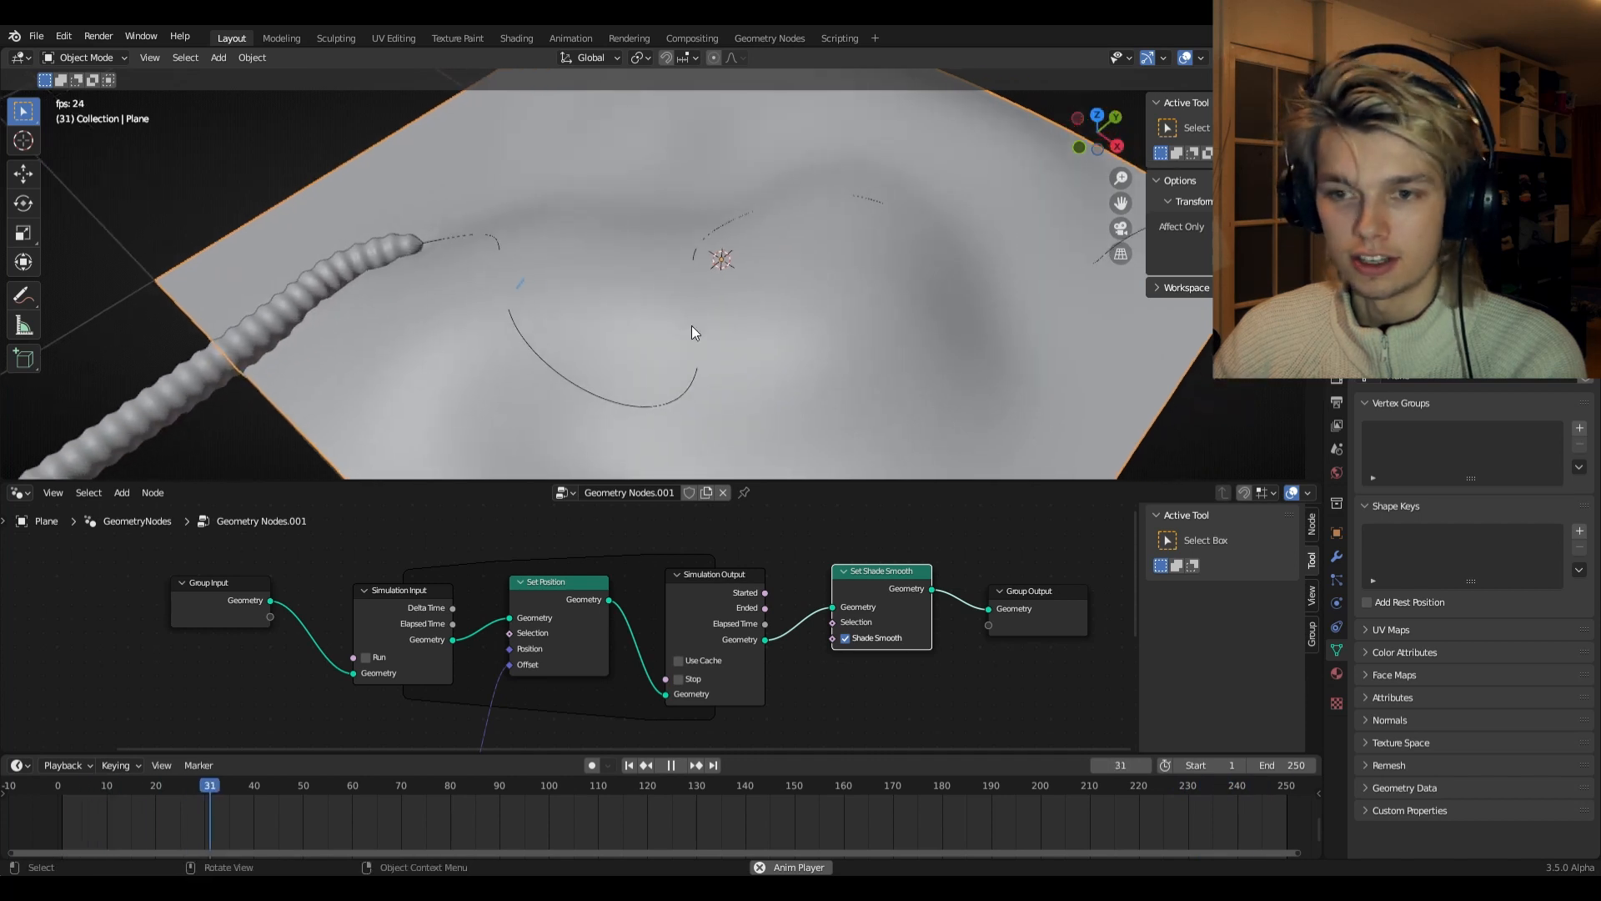
{"action": "middle_click_drag", "start_coordinate": [601, 328], "coordinate": [556, 325]}
{"action": "key", "text": "space"}
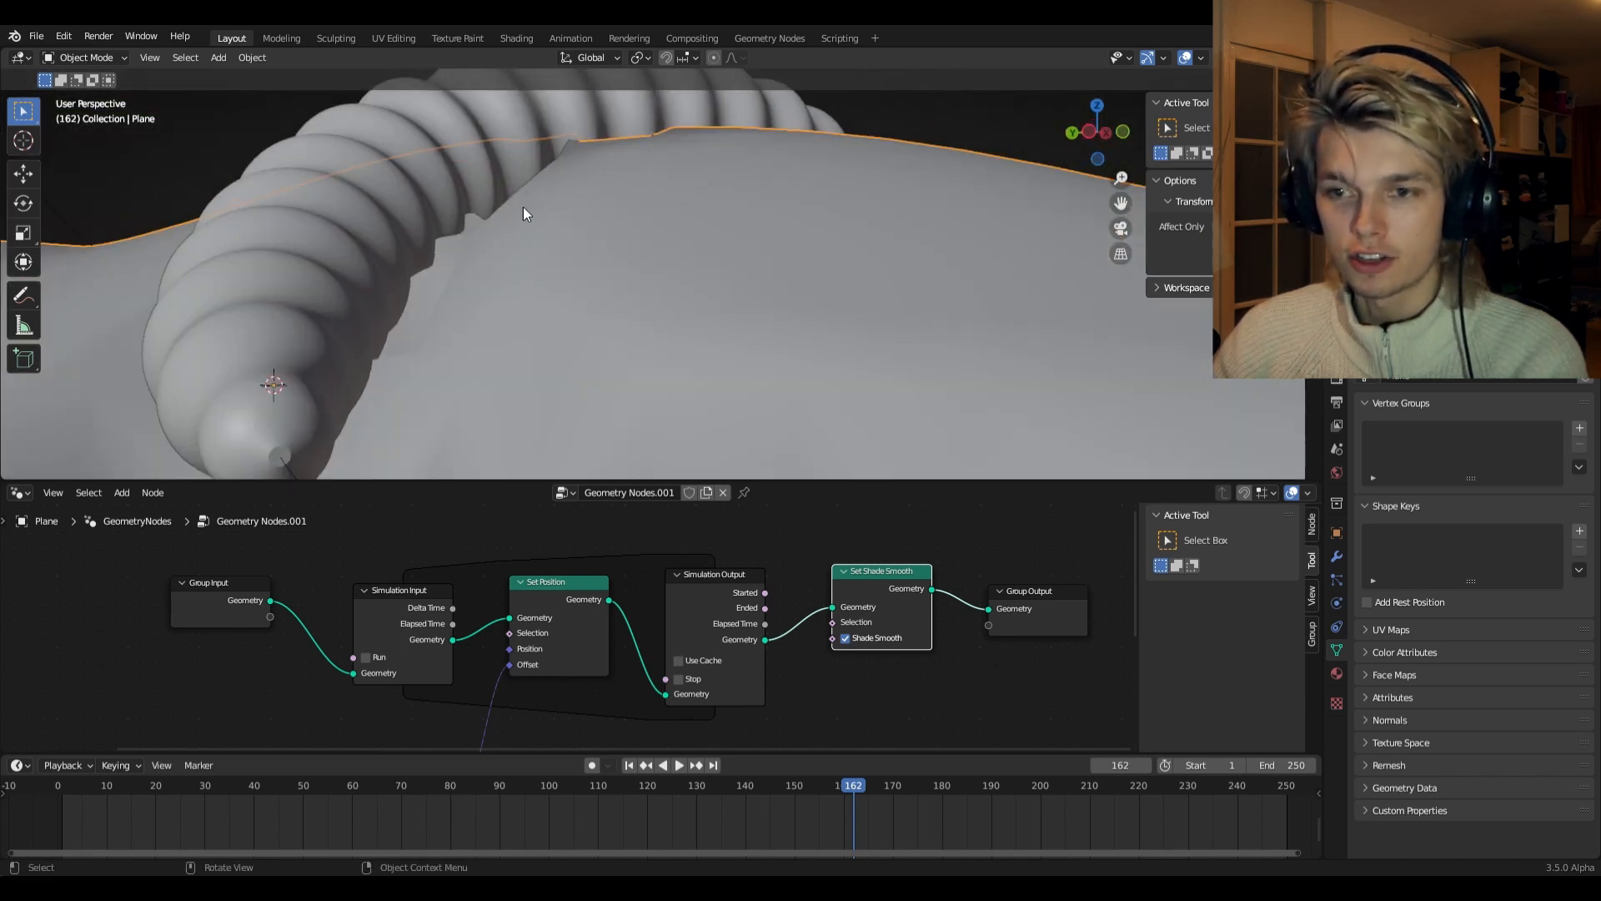
{"action": "middle_click_drag", "start_coordinate": [522, 206], "coordinate": [564, 309]}
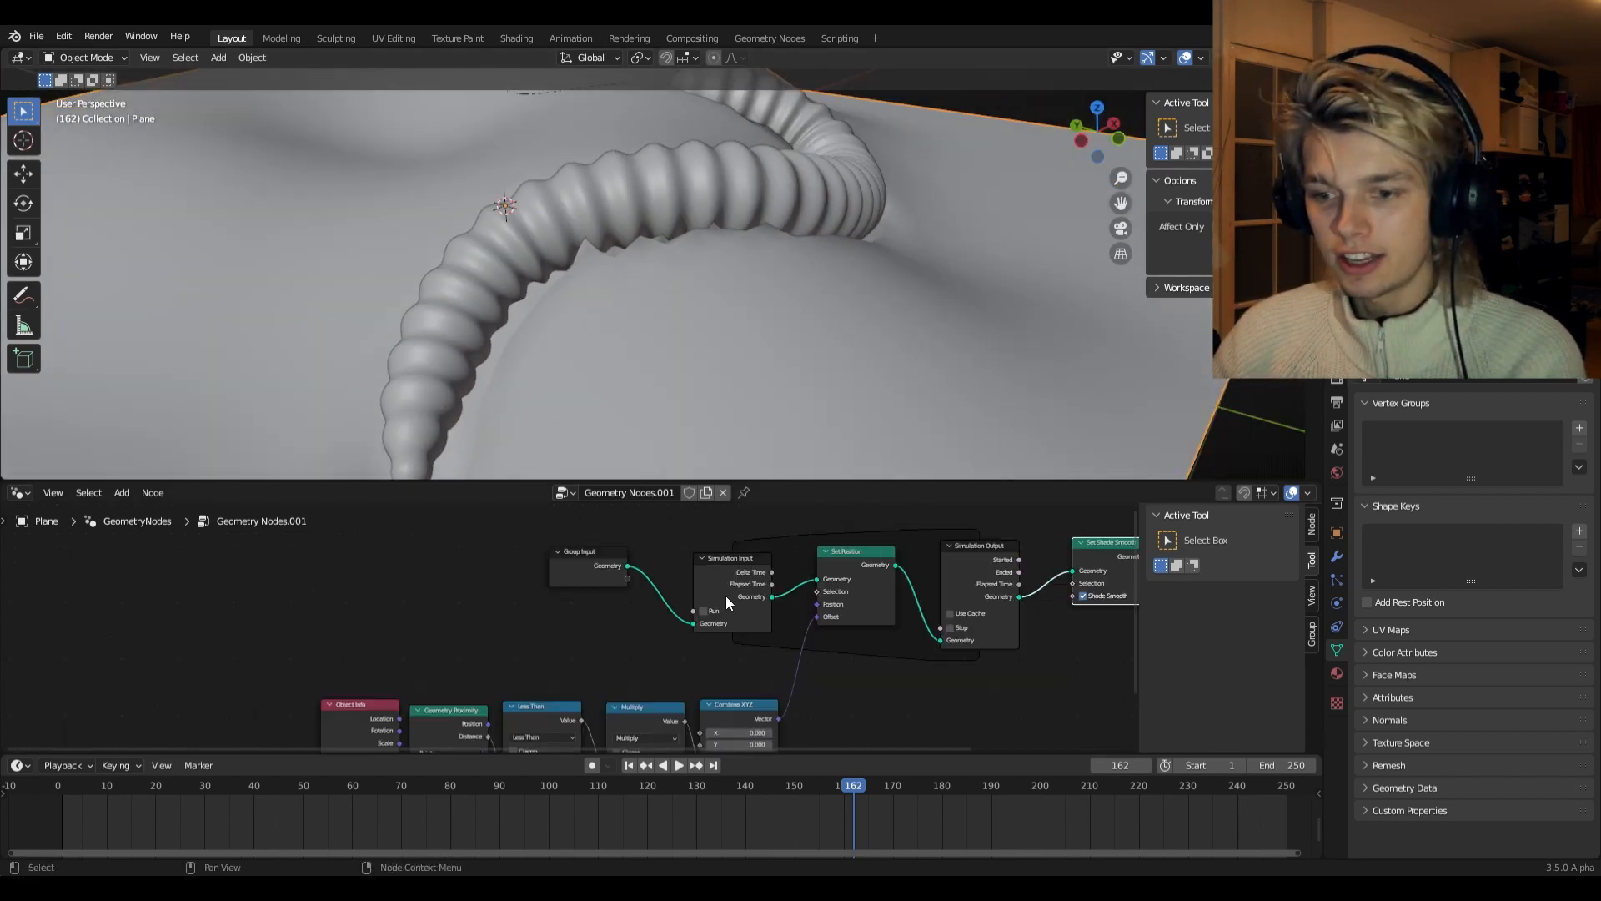
- Move the Object Info node away from Geometry Proximity and insert a Transform node on the link between them
{"action": "middle_click_drag", "start_coordinate": [594, 646], "coordinate": [749, 523]}
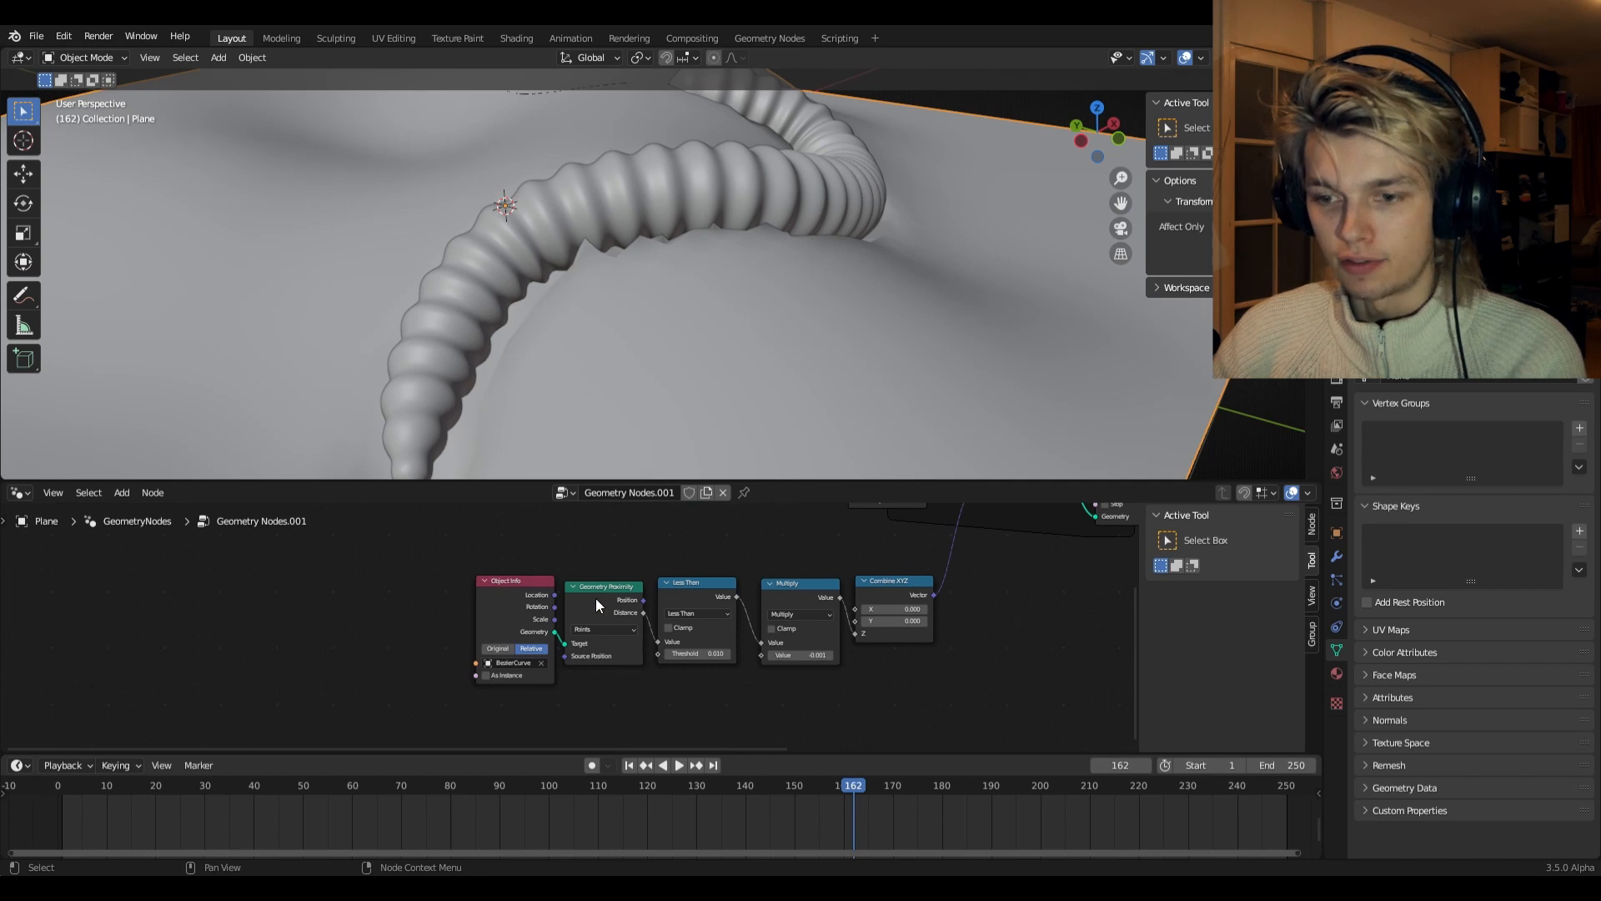
{"action": "left_click_drag", "start_coordinate": [532, 599], "coordinate": [424, 600]}
{"action": "scroll", "coordinate": [573, 604], "scroll_direction": "up", "scroll_amount": 2}
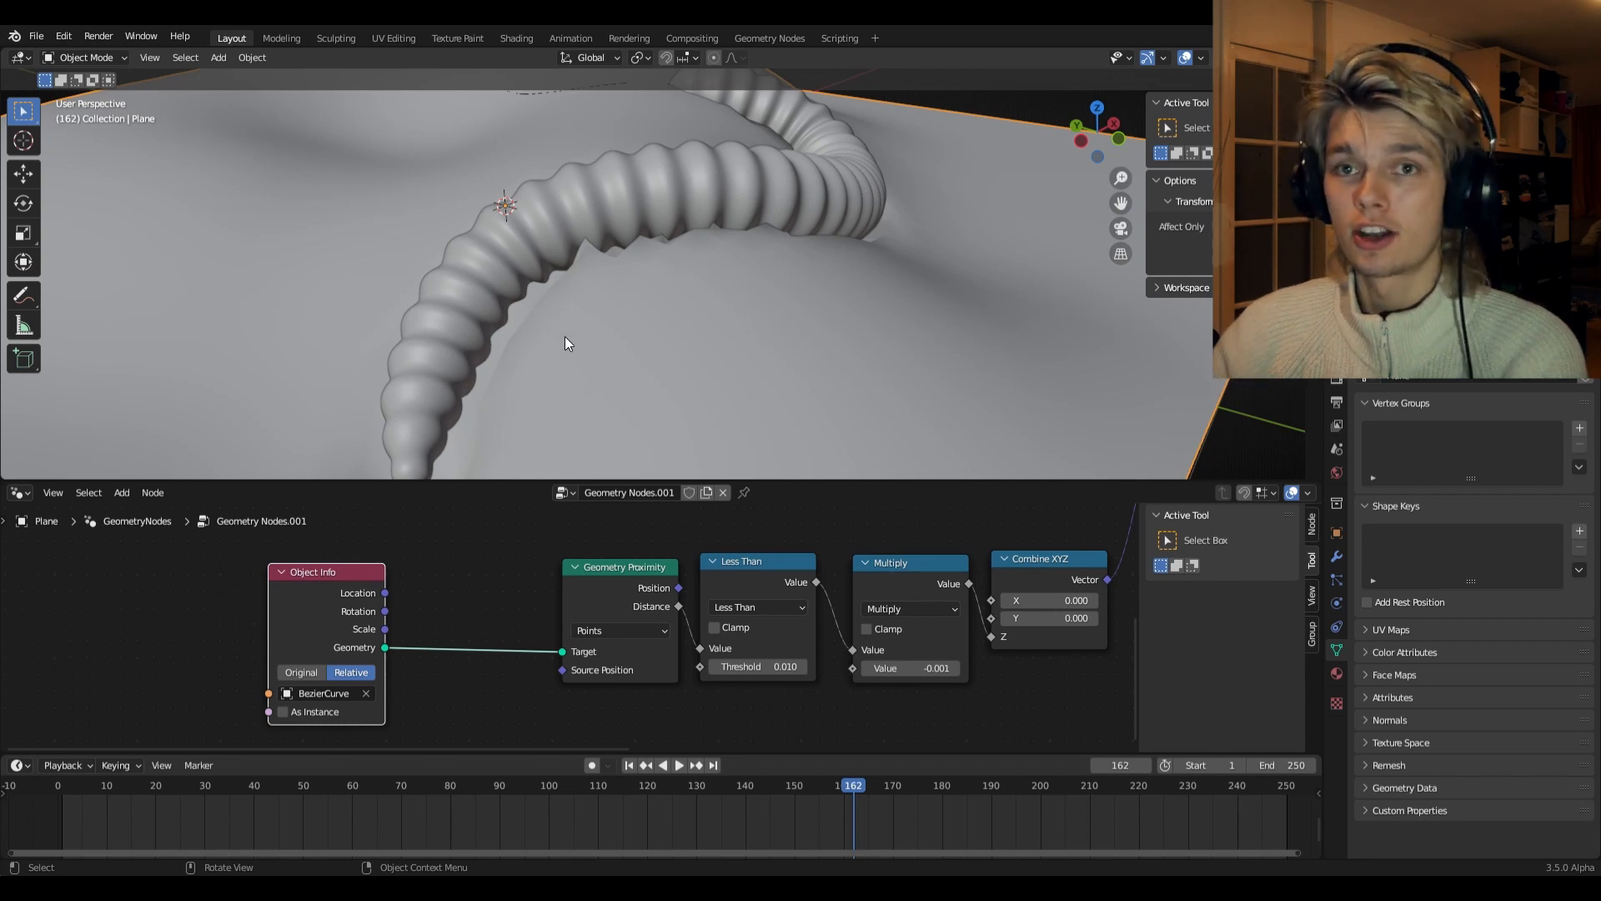
{"action": "key", "text": "shift+a"}
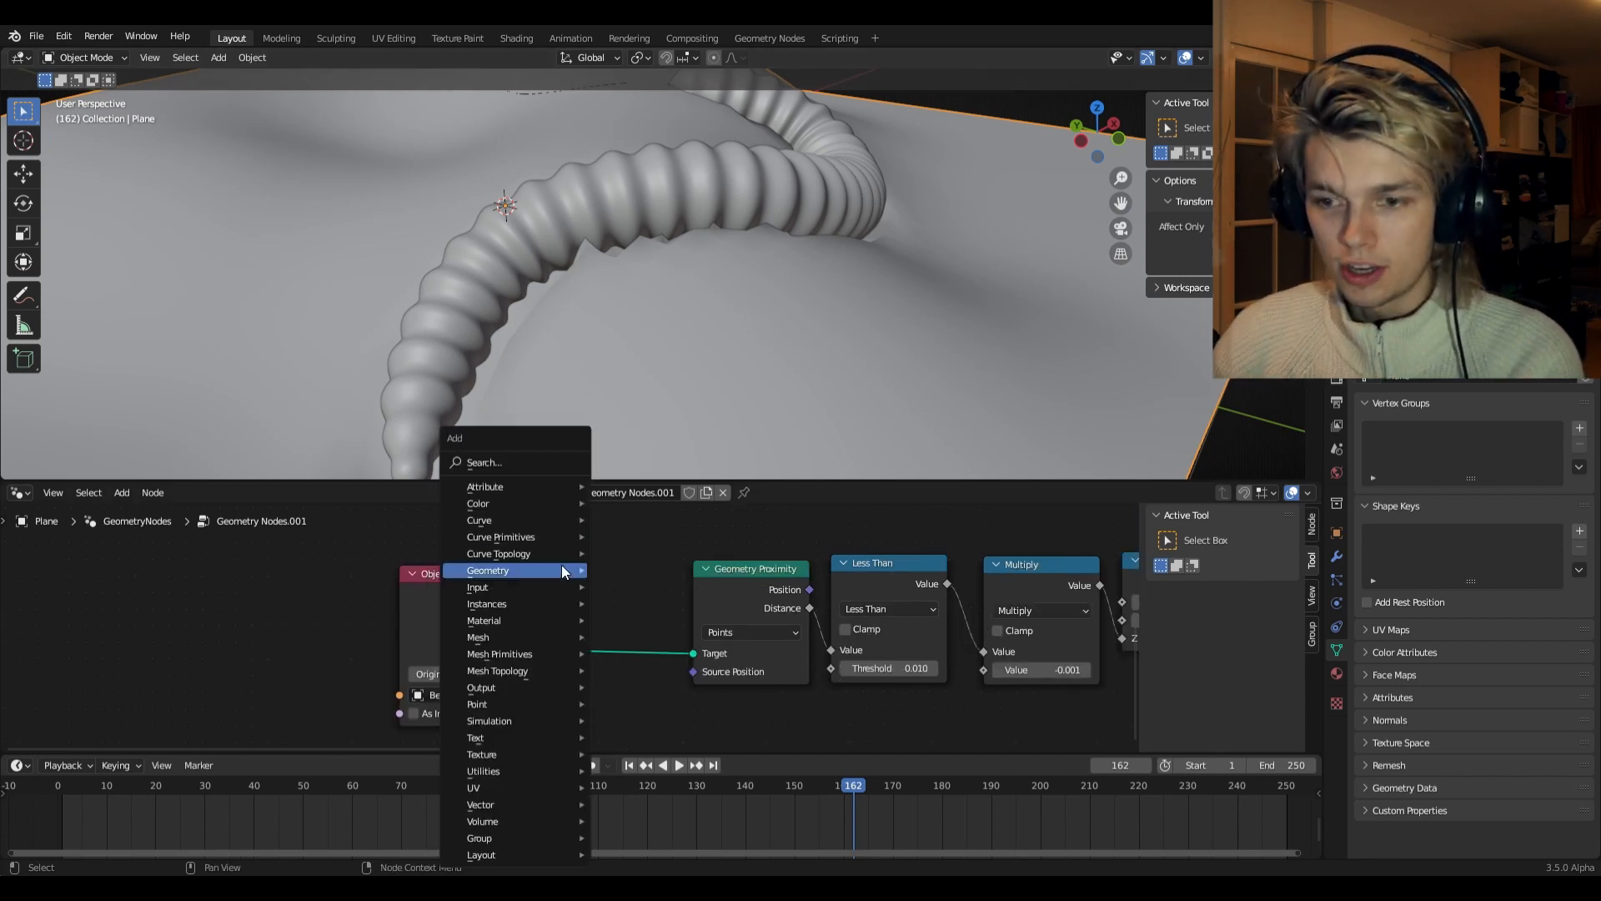
{"action": "left_click", "coordinate": [509, 459]}
{"action": "type", "text": "trs"}
{"action": "key", "text": "BackSpace"}
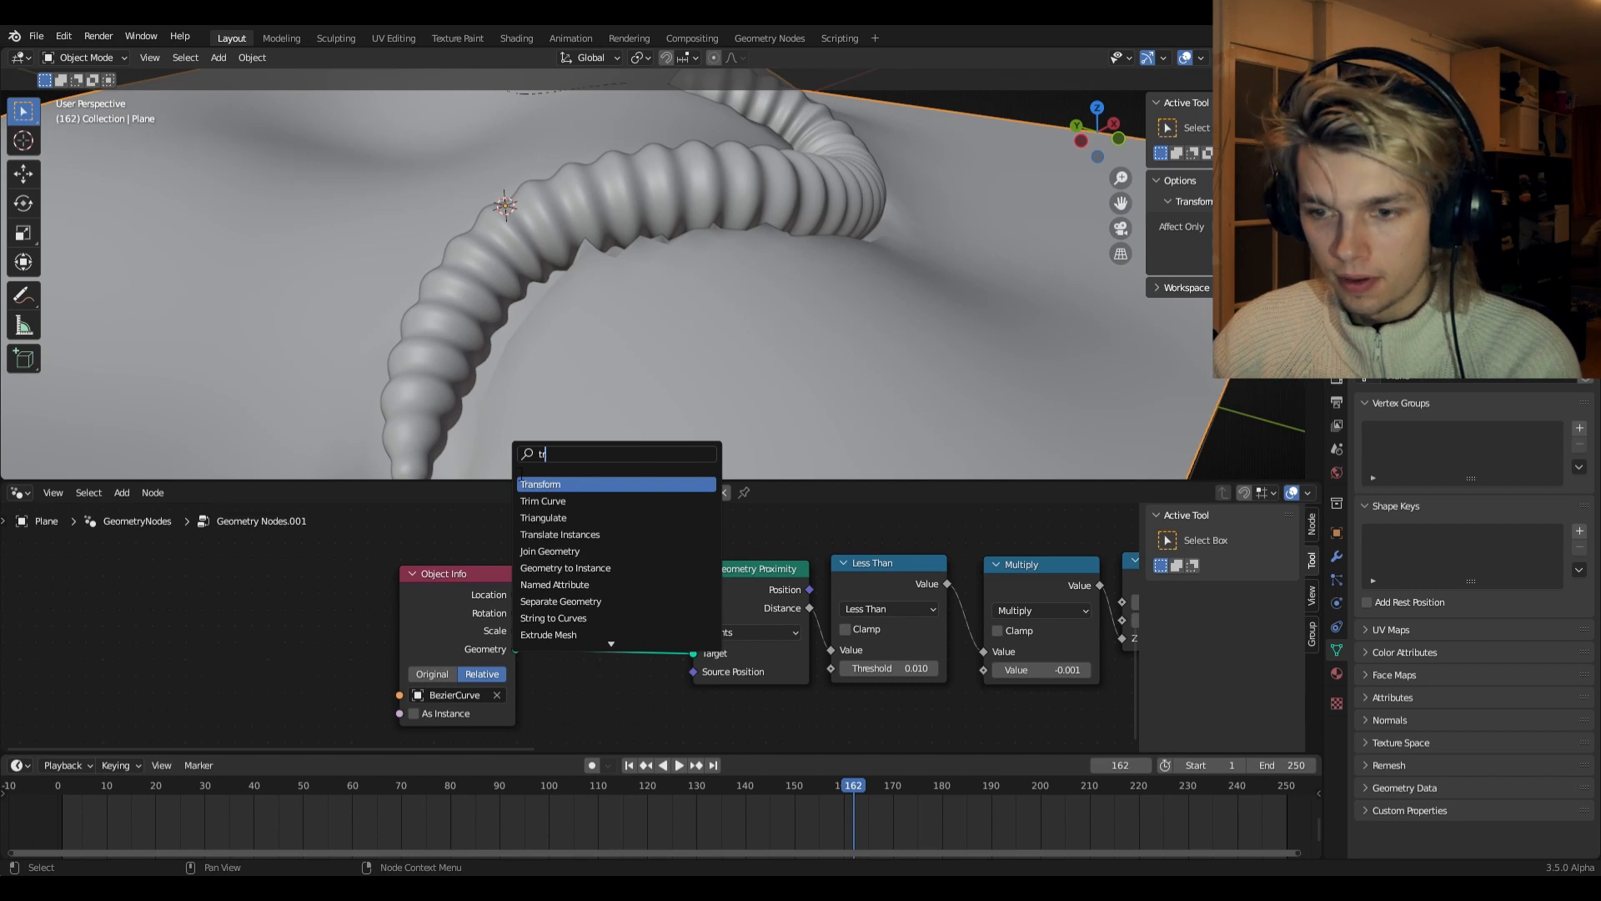
{"action": "key", "text": "Return"}
{"action": "left_click", "coordinate": [575, 607]}
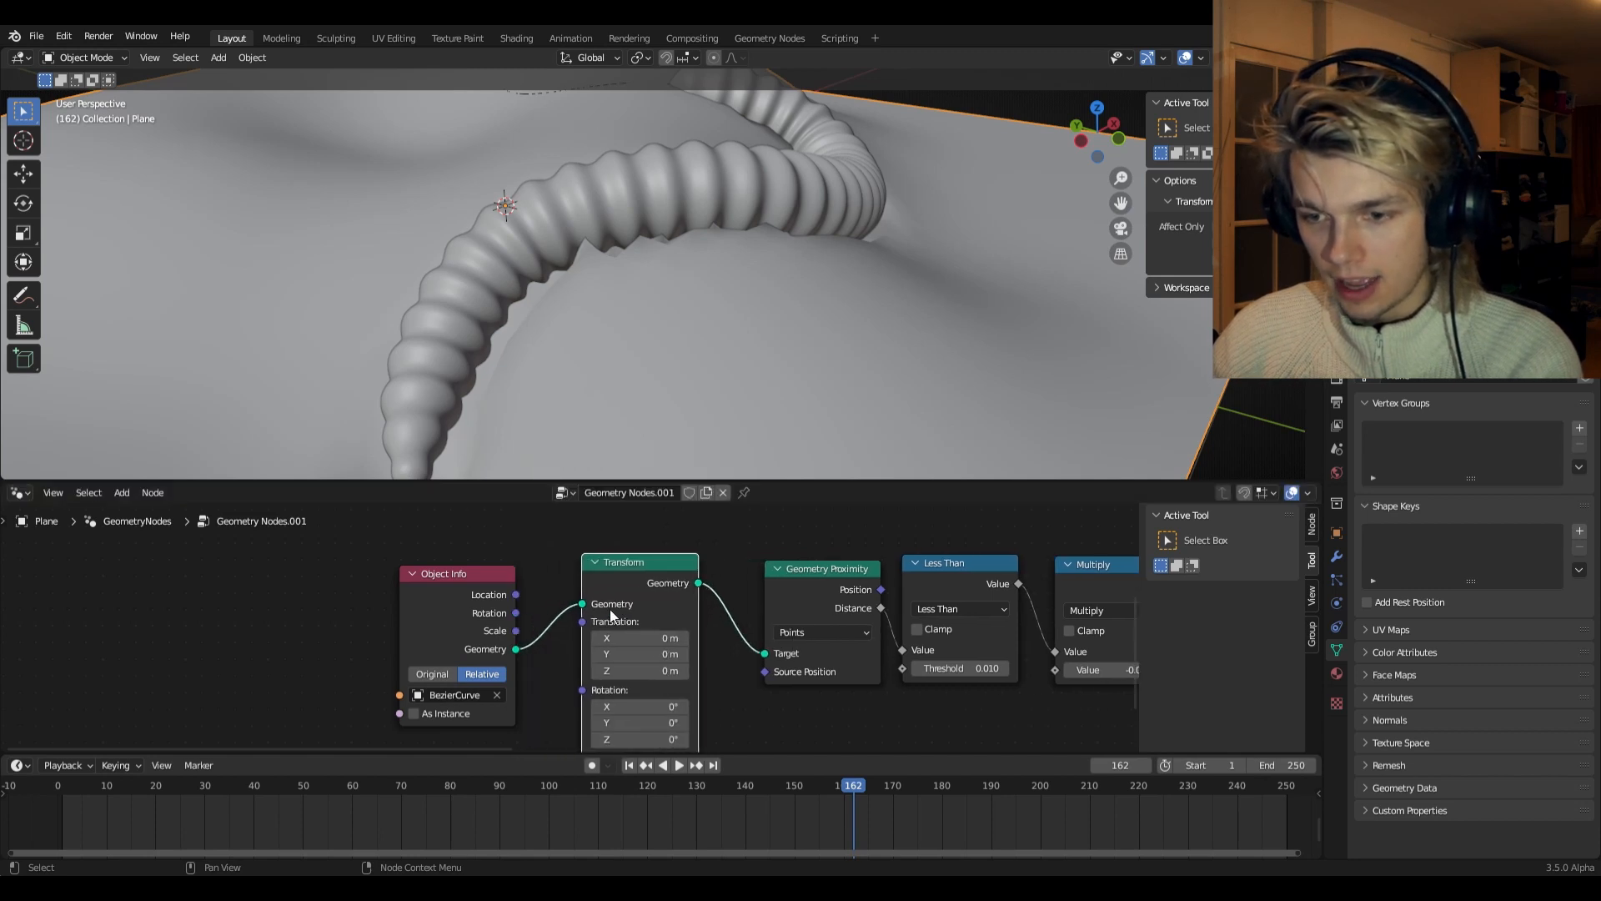
- Set the Transform node's Z translation to 0.02 m
{"action": "left_click", "coordinate": [663, 672]}
{"action": "key", "text": "BackSpace"}
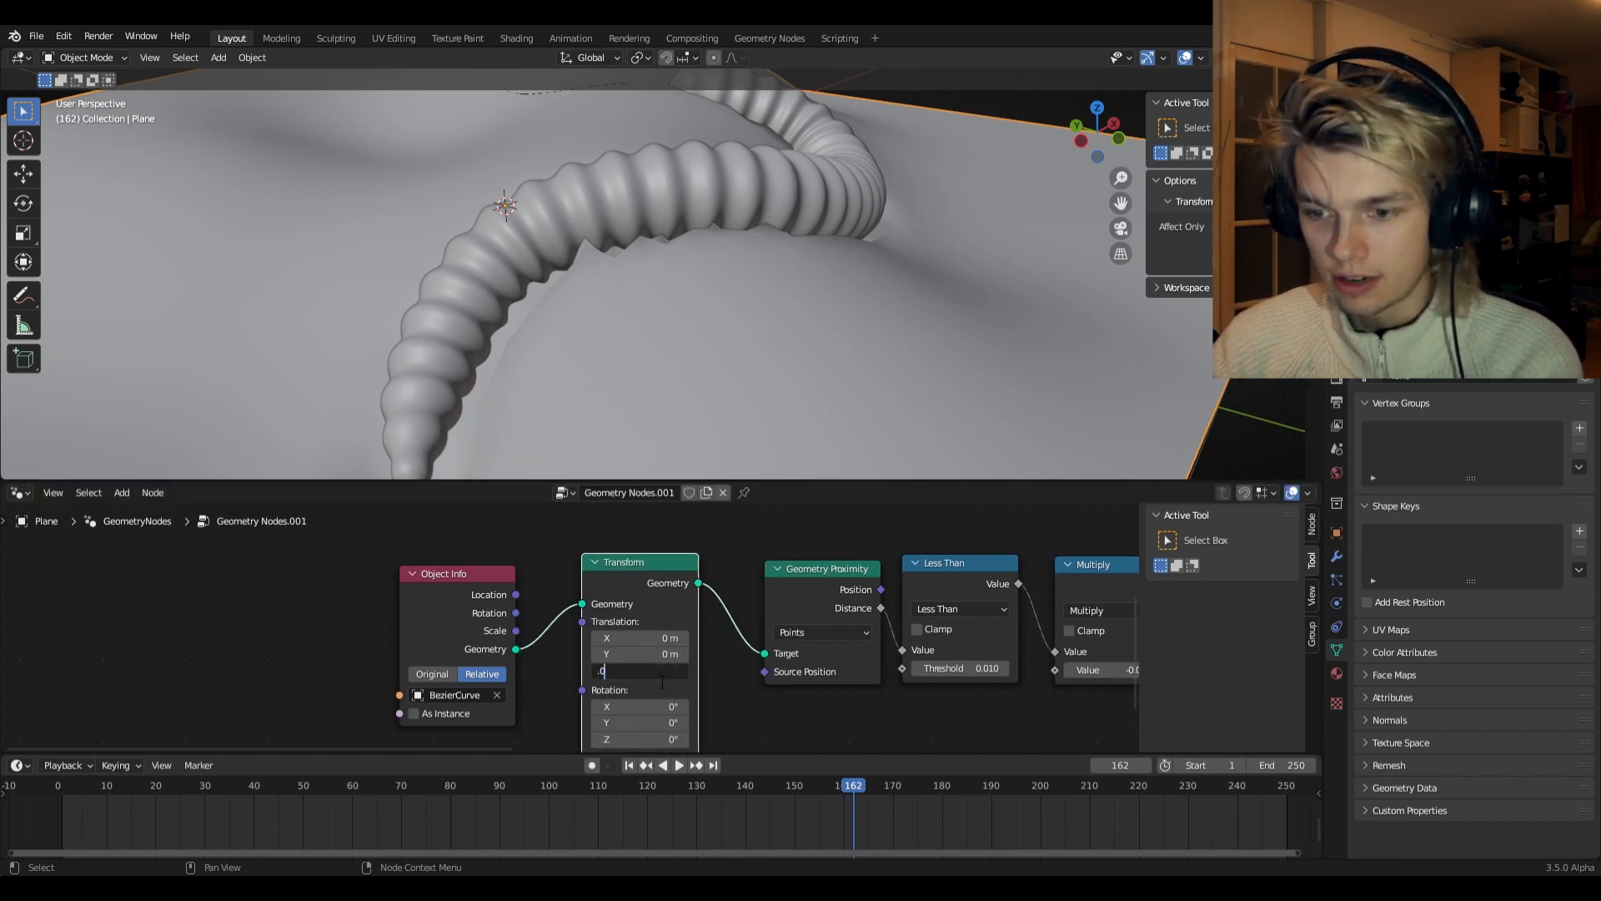
{"action": "key", "text": "Return"}
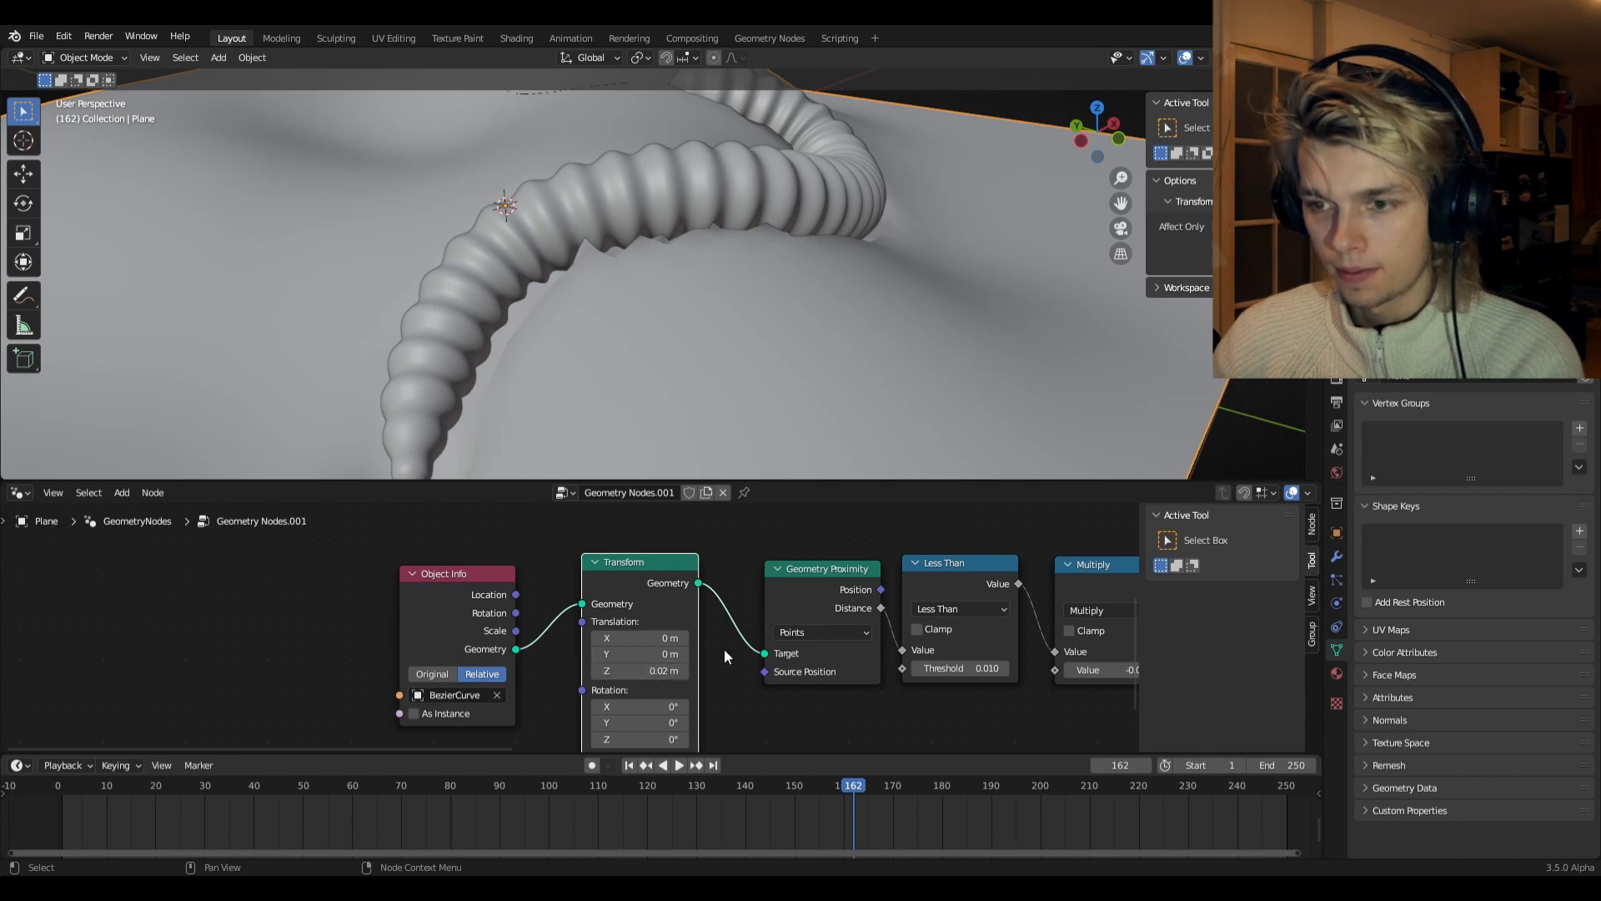
- Enter Edit Mode on the terrain plane, switch to face selection and enable X-ray display
{"action": "scroll", "coordinate": [717, 359], "scroll_direction": "down", "scroll_amount": 10}
{"action": "middle_click_drag", "start_coordinate": [719, 333], "coordinate": [755, 316]}
{"action": "key", "text": "Tab"}
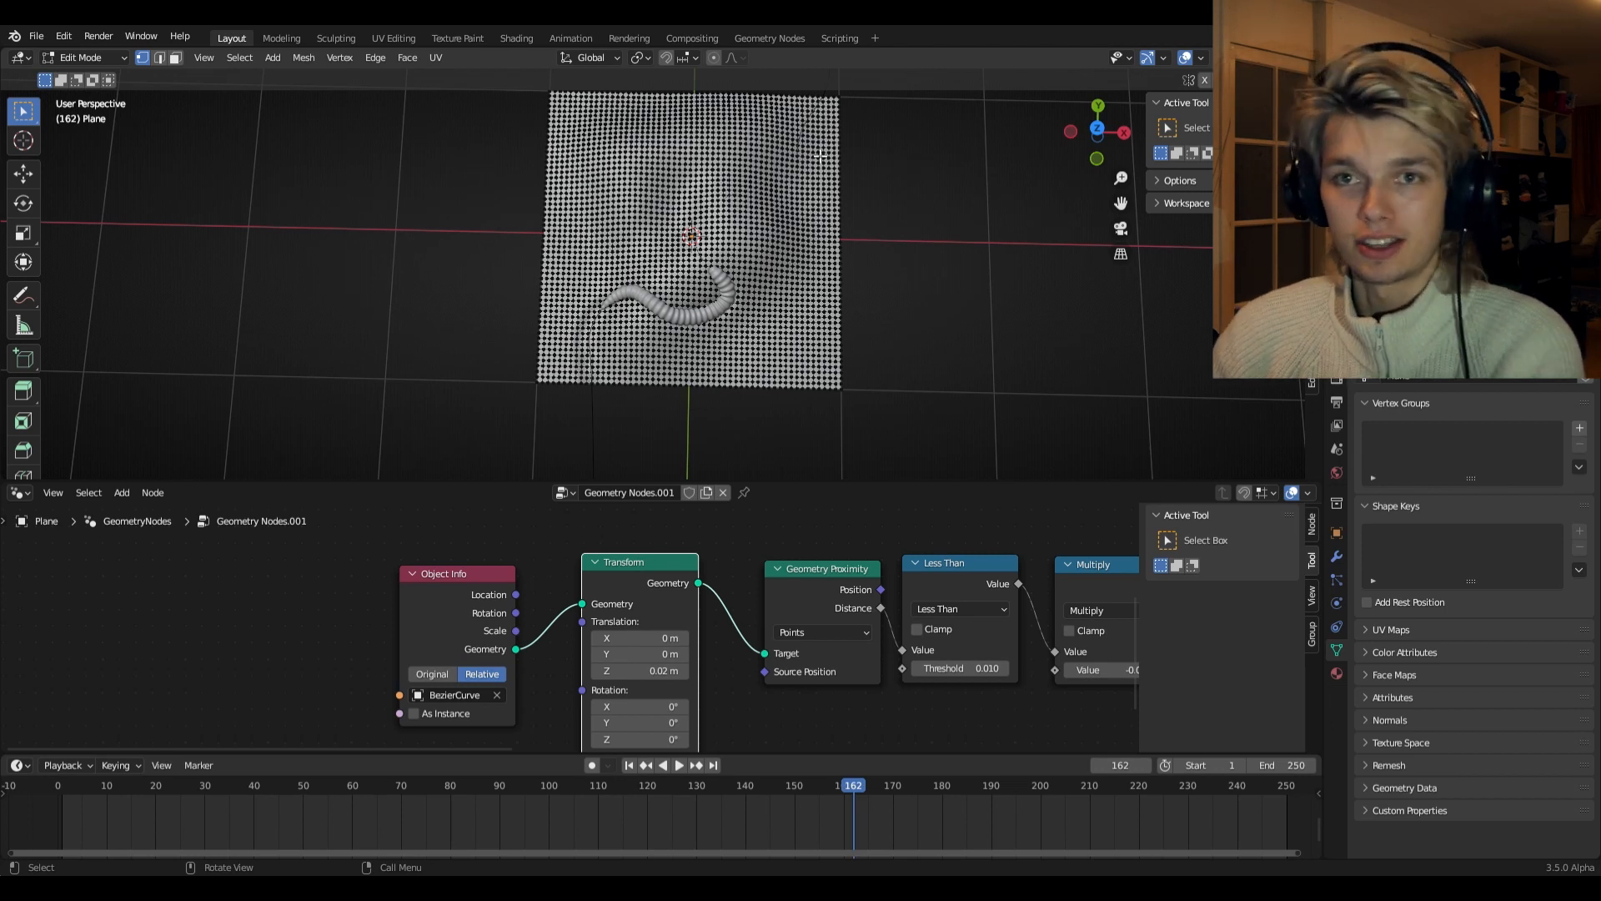
{"action": "middle_click_drag", "start_coordinate": [820, 156], "coordinate": [849, 180]}
{"action": "key", "text": "3"}
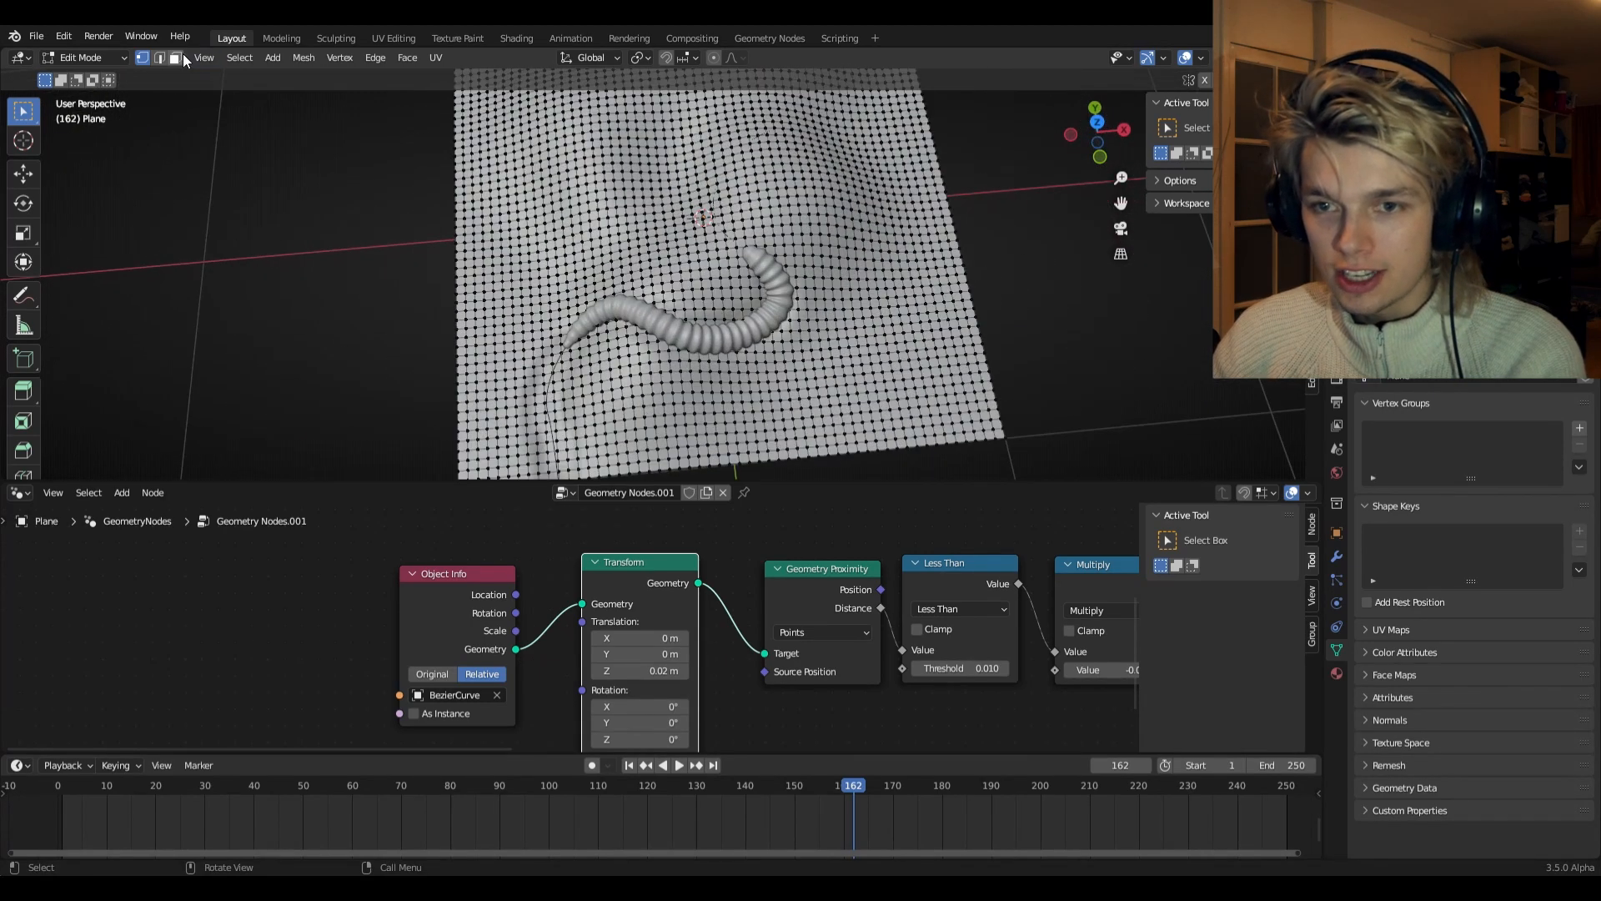
{"action": "middle_click_drag", "start_coordinate": [858, 165], "coordinate": [771, 218]}
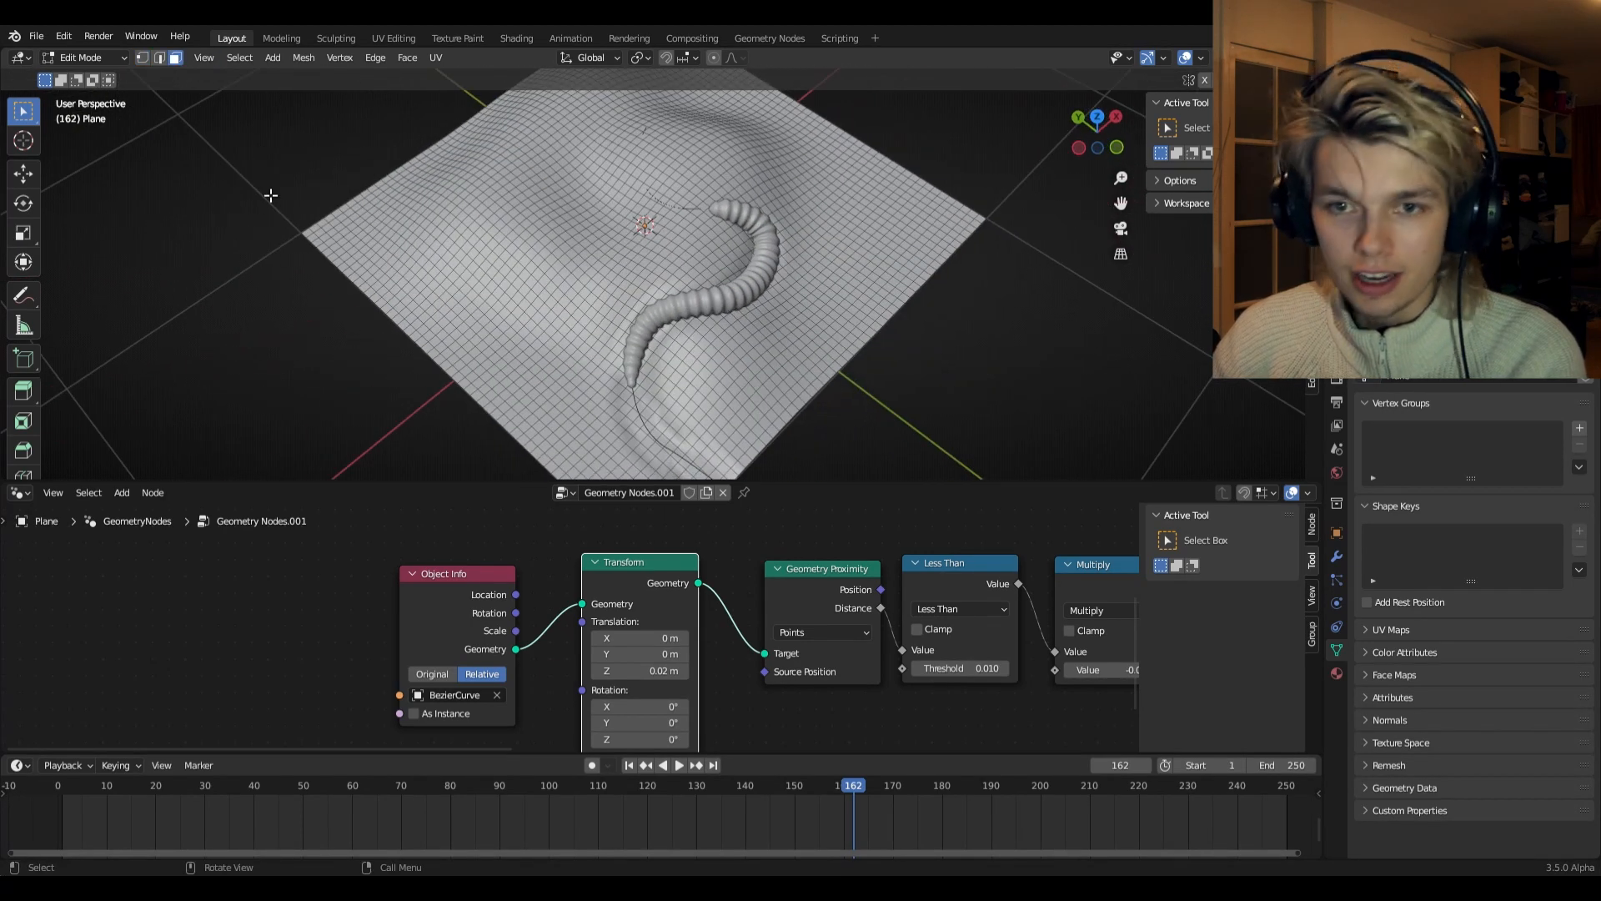
{"action": "left_click", "coordinate": [1223, 58]}
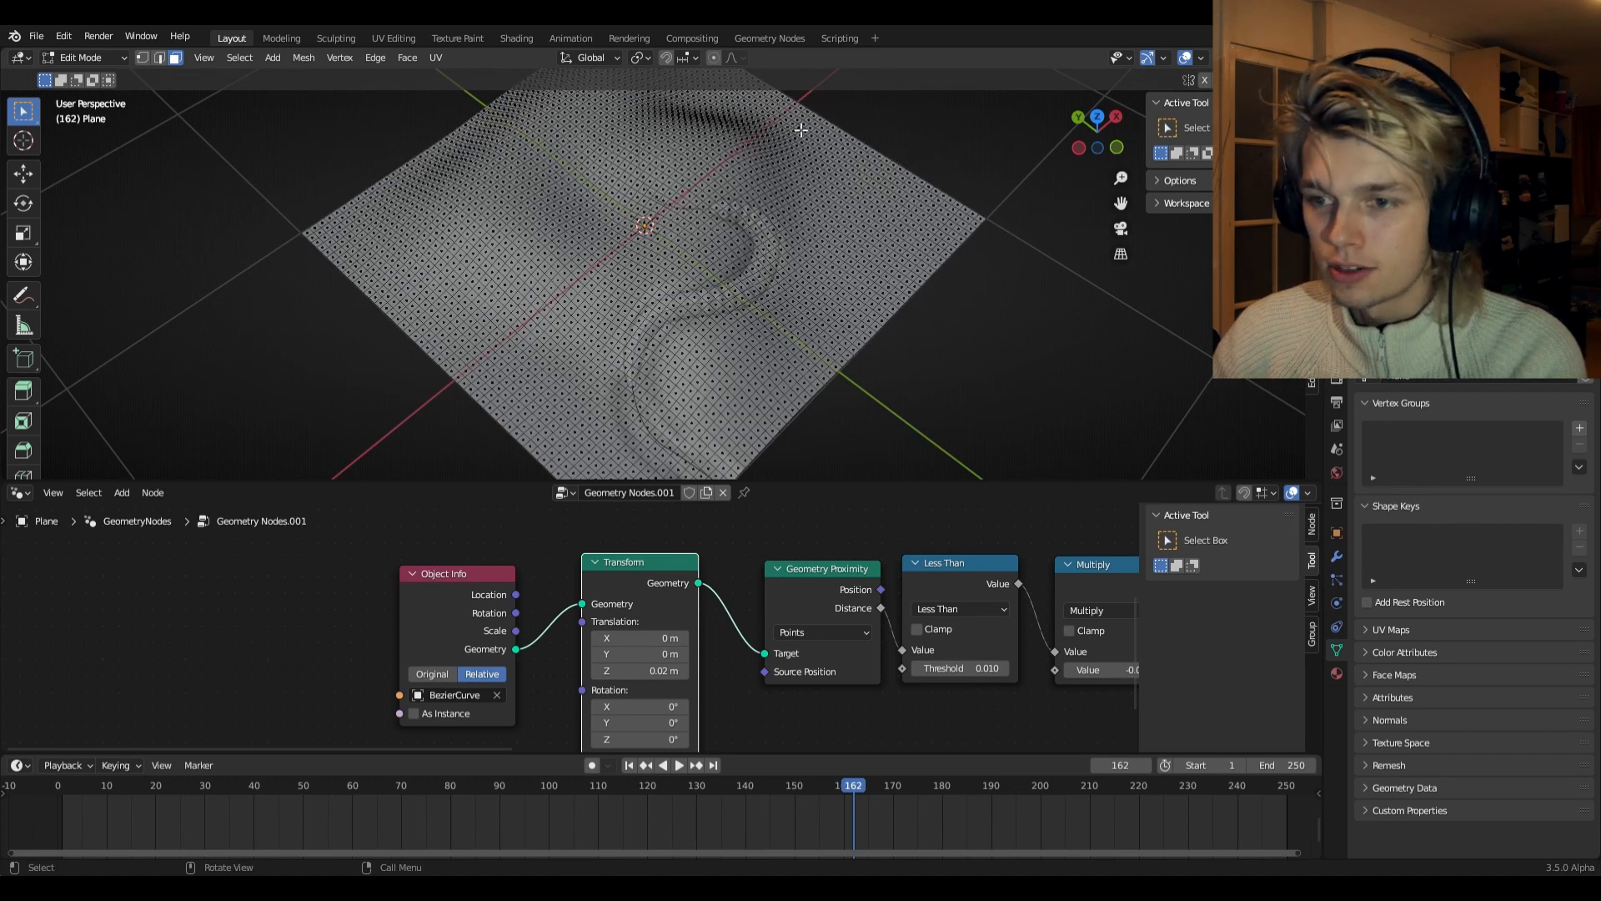
{"action": "middle_click_drag", "start_coordinate": [801, 130], "coordinate": [668, 134]}
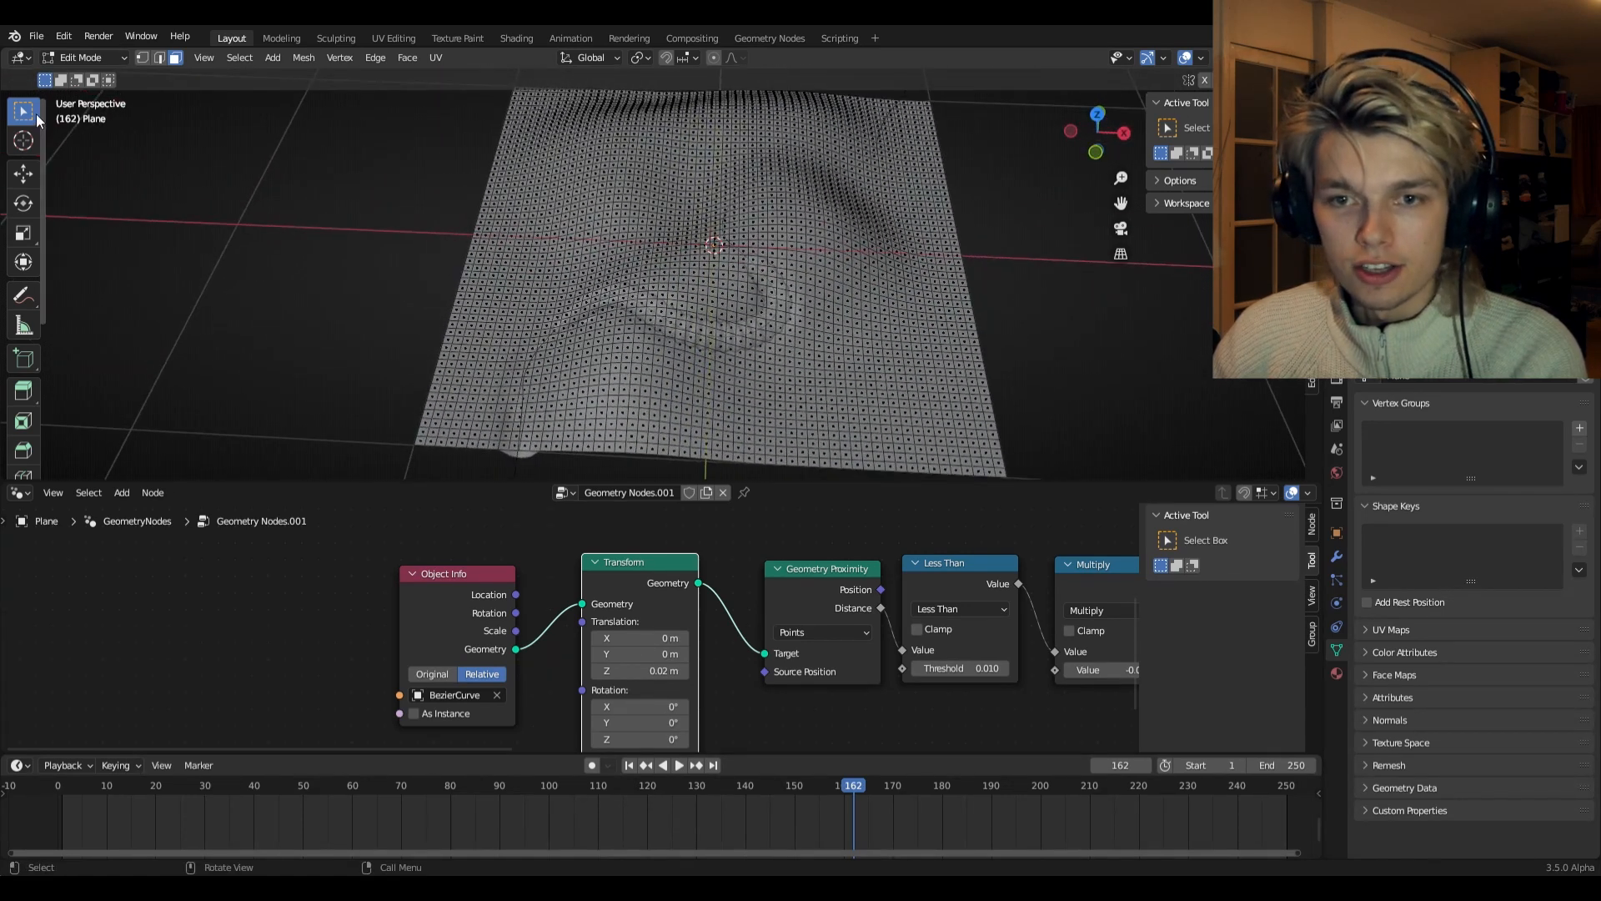
- Circle-select a wide strip of terrain faces following the worm's curve across the plane
{"action": "left_click_drag", "start_coordinate": [38, 121], "coordinate": [112, 198]}
{"action": "middle_click_drag", "start_coordinate": [292, 275], "coordinate": [586, 398]}
{"action": "left_click_drag", "start_coordinate": [658, 422], "coordinate": [629, 402]}
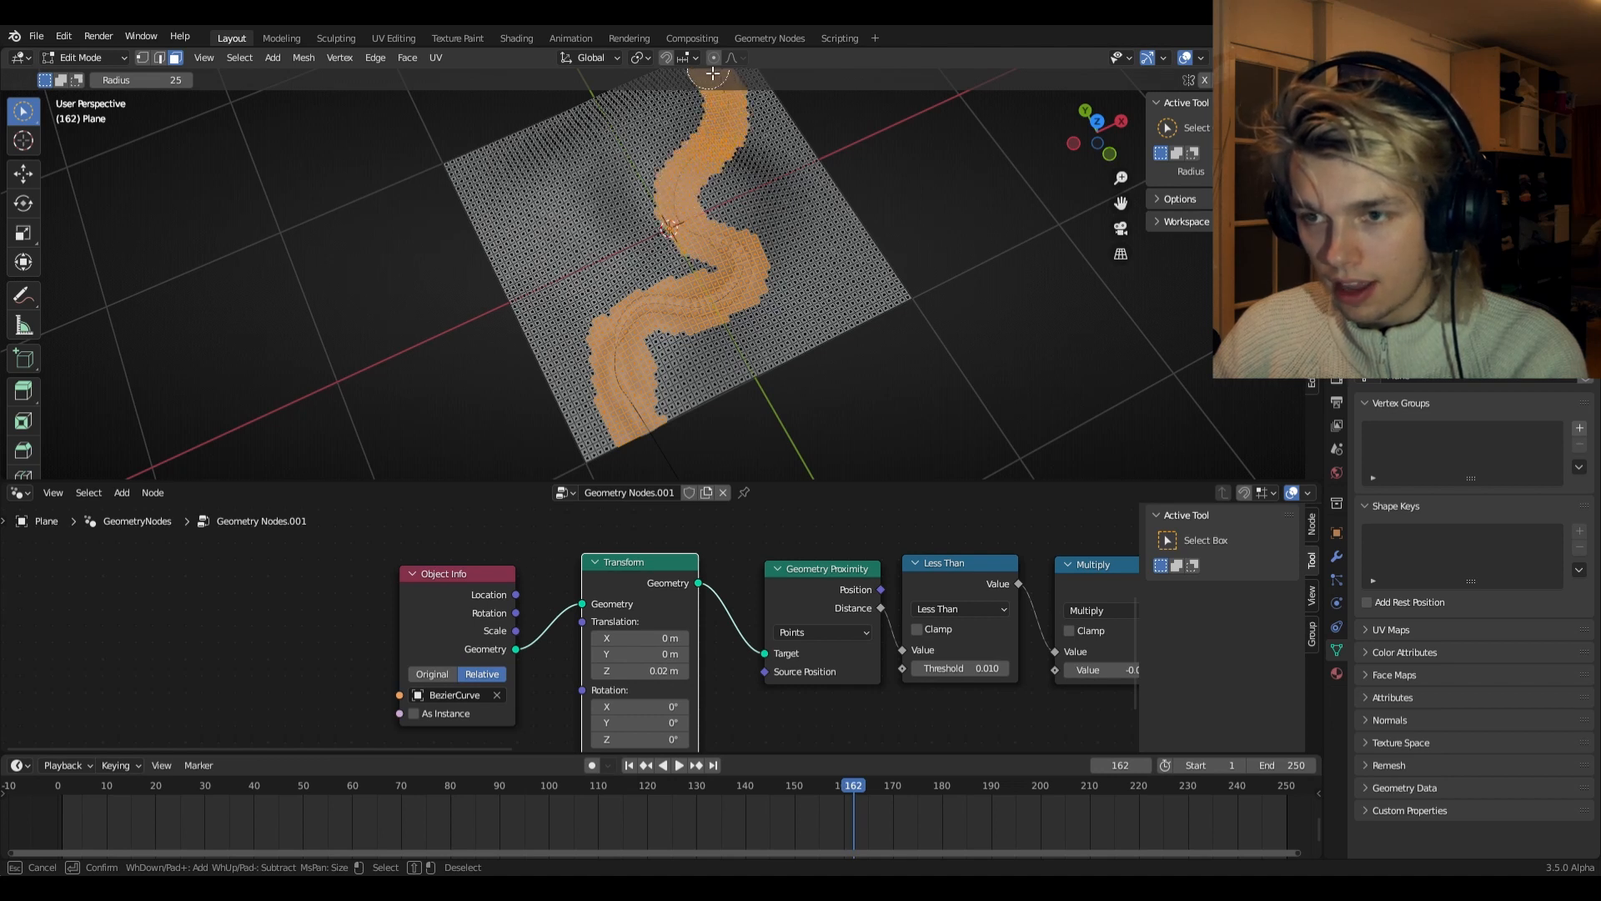
- Extend the selected strip of faces along the curve to the plane's far edge
{"action": "middle_click_drag", "start_coordinate": [809, 131], "coordinate": [761, 261], "text": "shift"}
{"action": "scroll", "coordinate": [749, 237], "scroll_direction": "up", "scroll_amount": 4}
{"action": "mouse_move", "coordinate": [697, 233]}
{"action": "left_mouse_down"}
{"action": "mouse_move", "coordinate": [722, 157]}
{"action": "mouse_move", "coordinate": [730, 167]}
{"action": "left_mouse_up"}
{"action": "key", "text": "ctrl+z"}
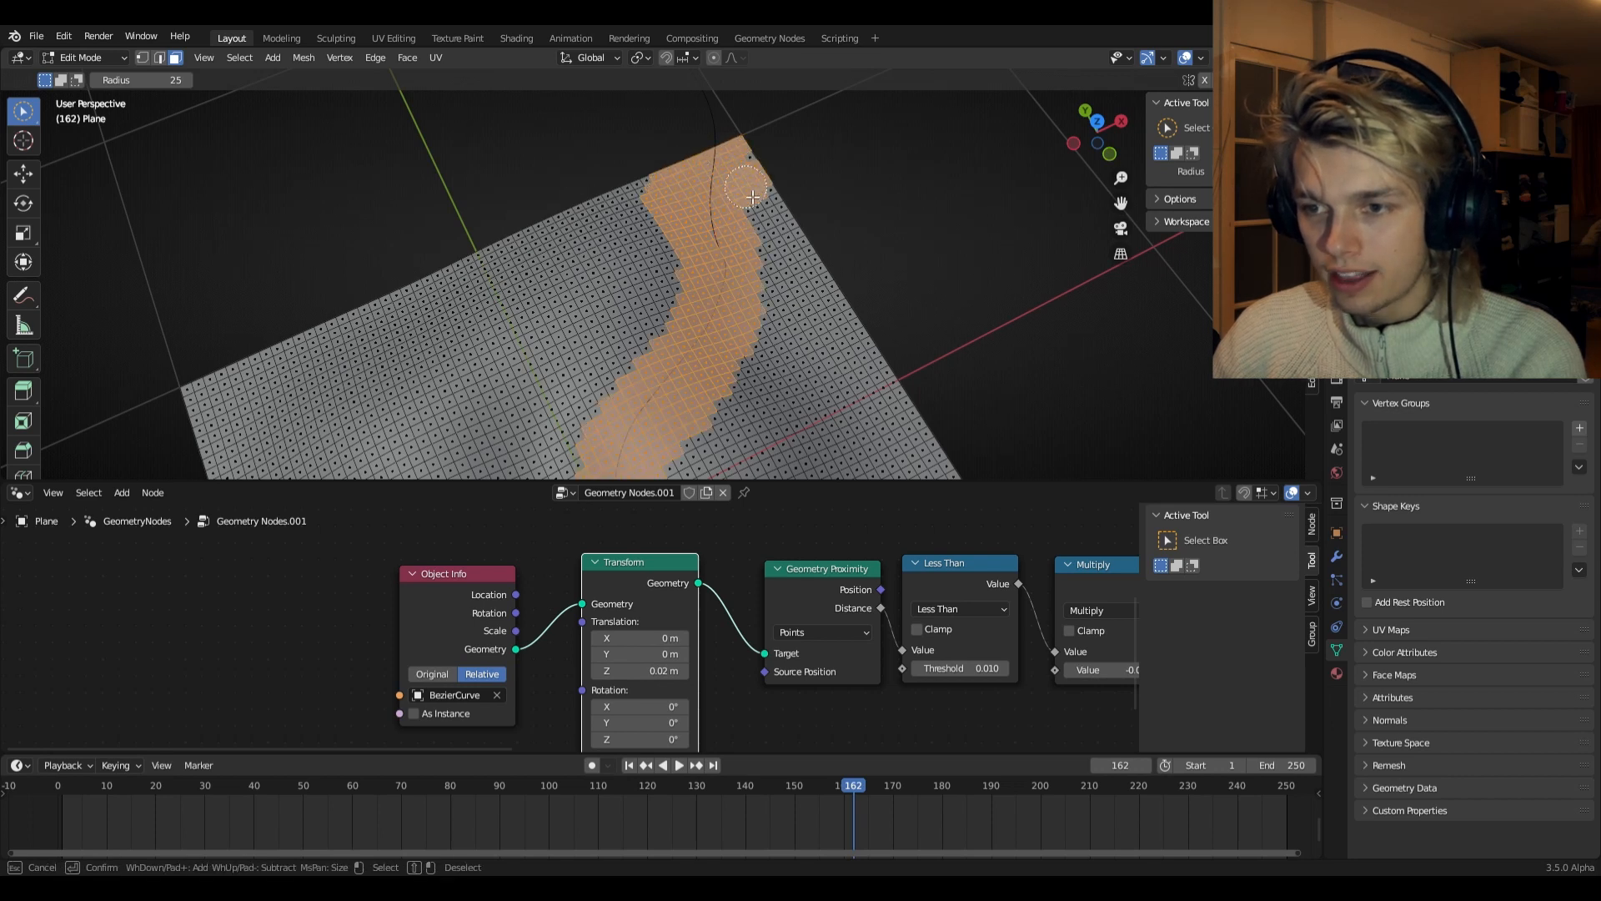
- Widen the face selection around the curve's bends so it fully surrounds the worm's path
{"action": "middle_click_drag", "start_coordinate": [726, 297], "coordinate": [525, 315]}
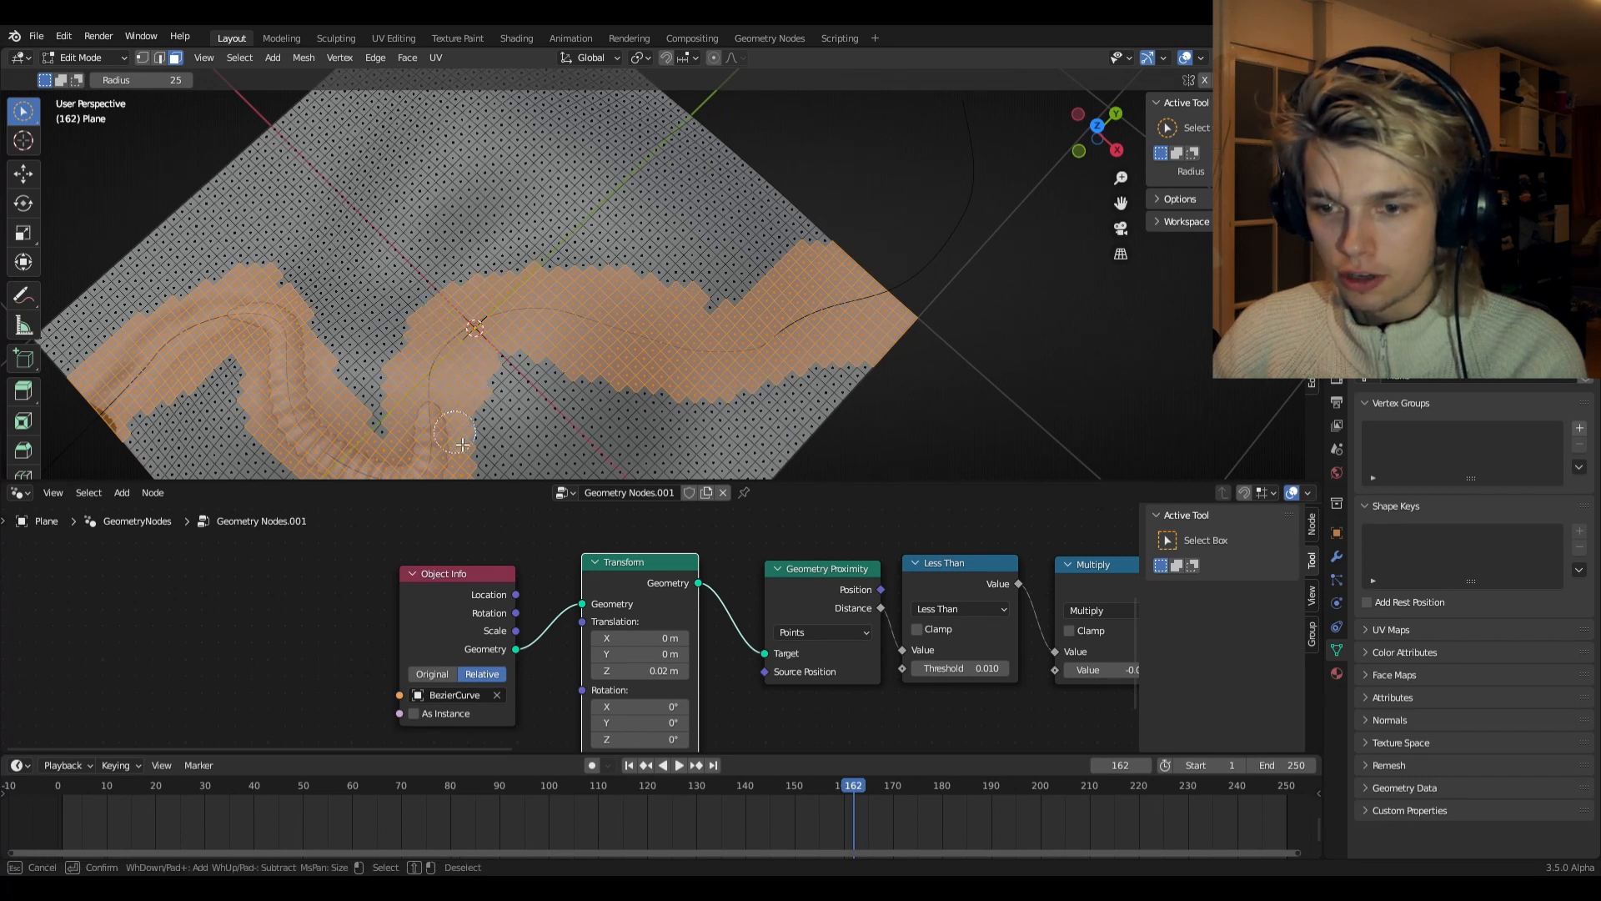
{"action": "key", "text": "Escape"}
{"action": "middle_click_drag", "start_coordinate": [440, 375], "coordinate": [739, 282], "text": "shift"}
{"action": "key", "text": "c"}
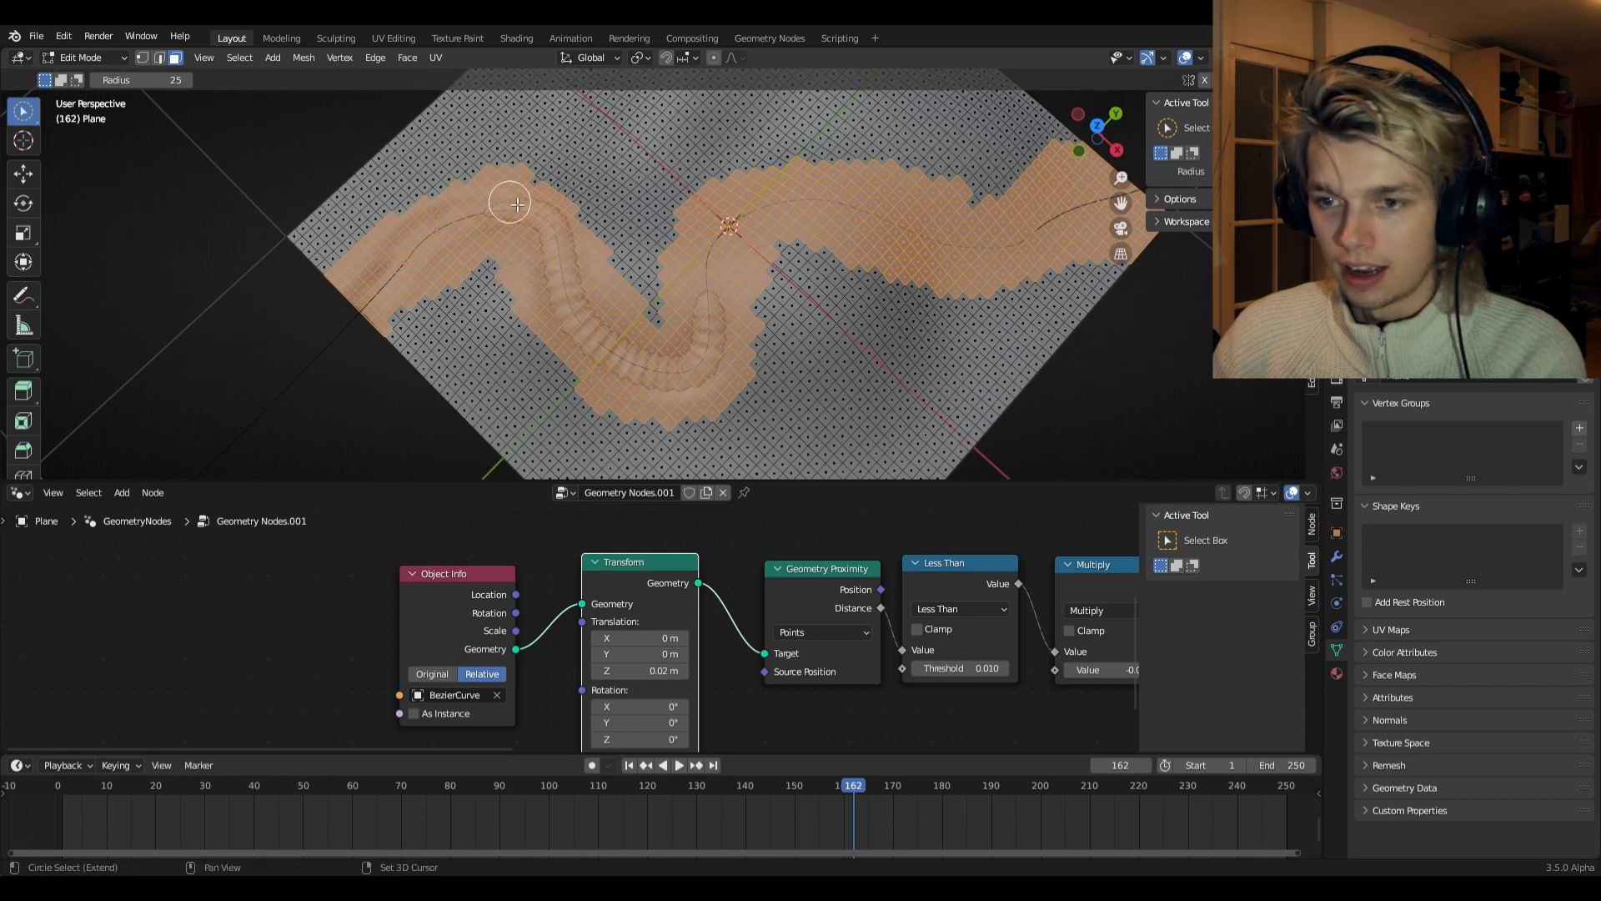
{"action": "middle_click_drag", "start_coordinate": [545, 267], "coordinate": [740, 276]}
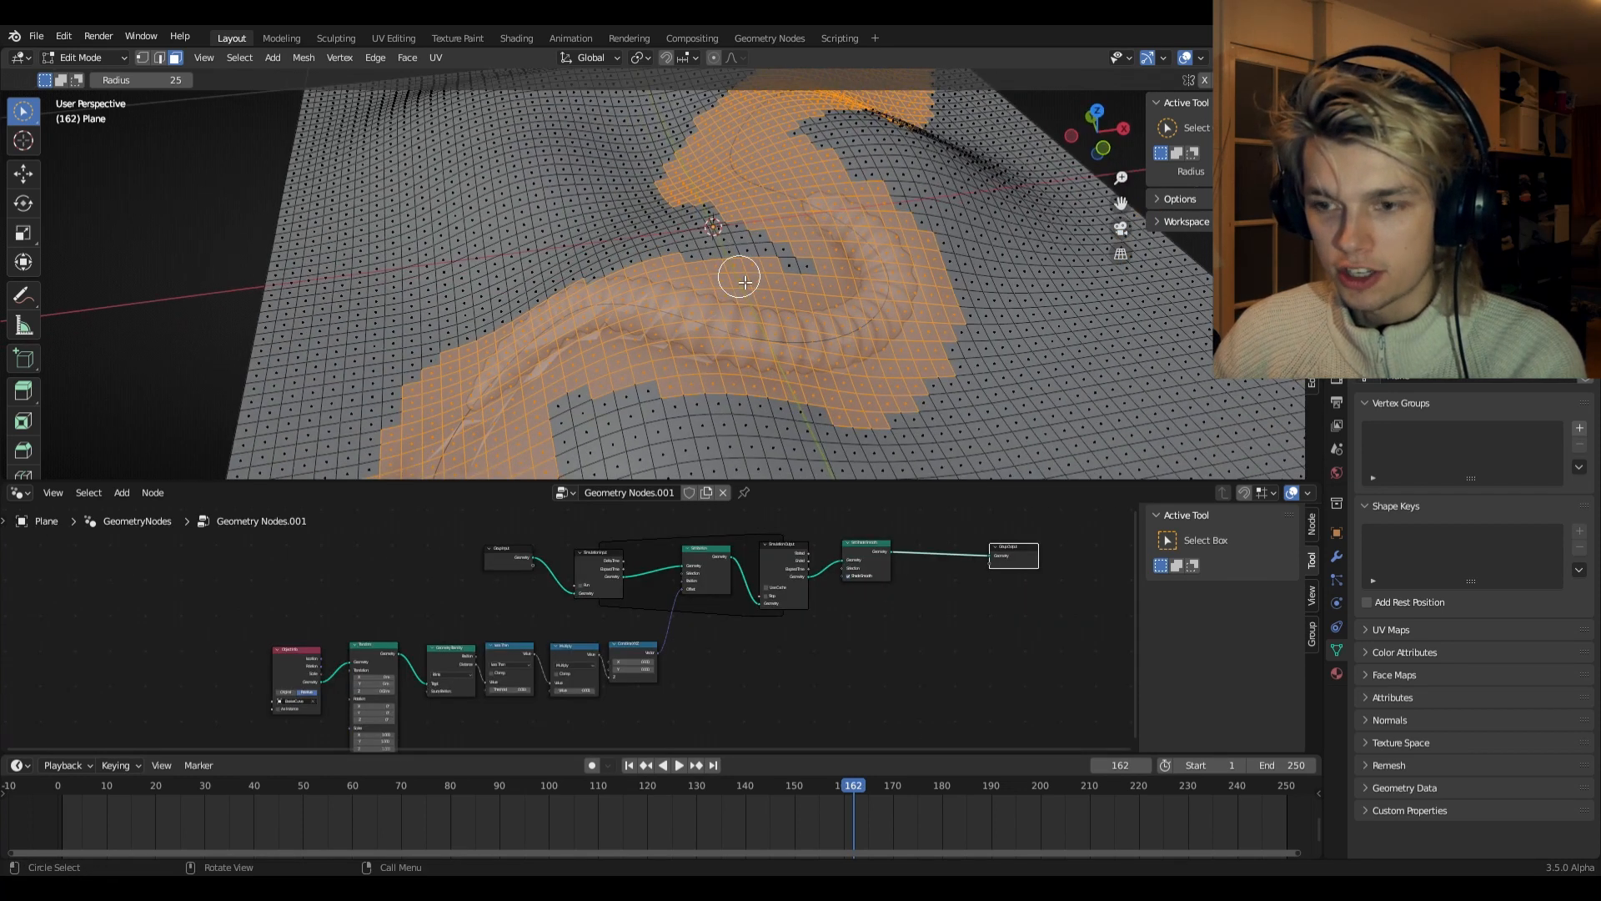
- Subdivide the selected strip of terrain faces along the worm's path with one cut
{"action": "right_click", "coordinate": [738, 263]}
{"action": "left_click", "coordinate": [643, 305]}
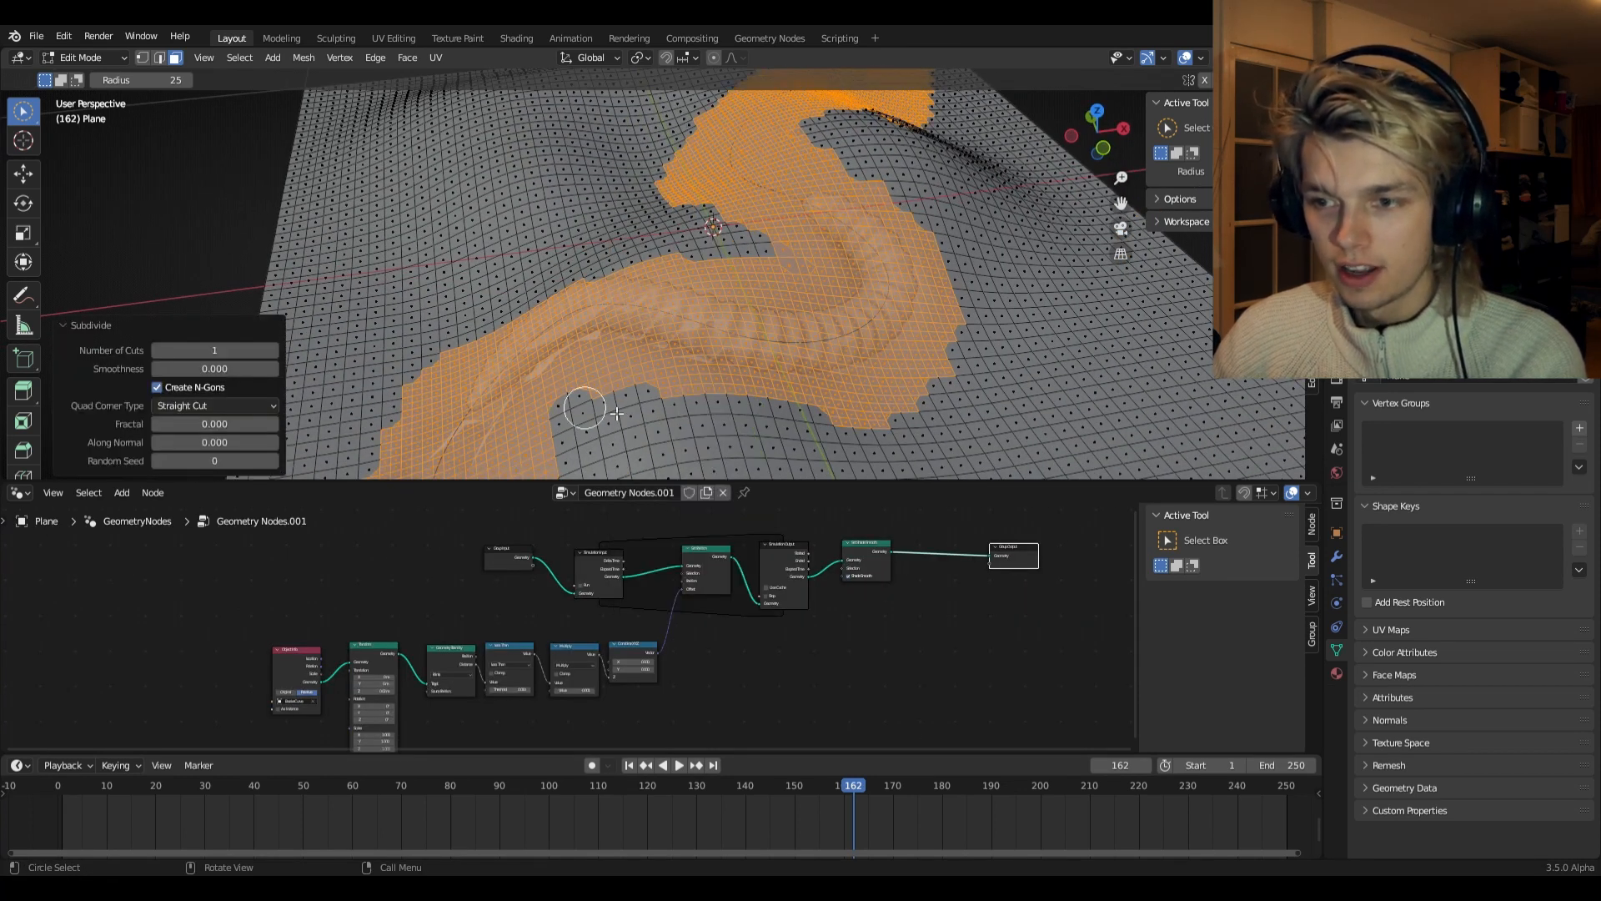
- Insert a Subdivision Surface node between Set Shade Smooth and Group Output, and return the terrain to Object Mode
{"action": "middle_click_drag", "start_coordinate": [803, 632], "coordinate": [576, 684], "text": "shift"}
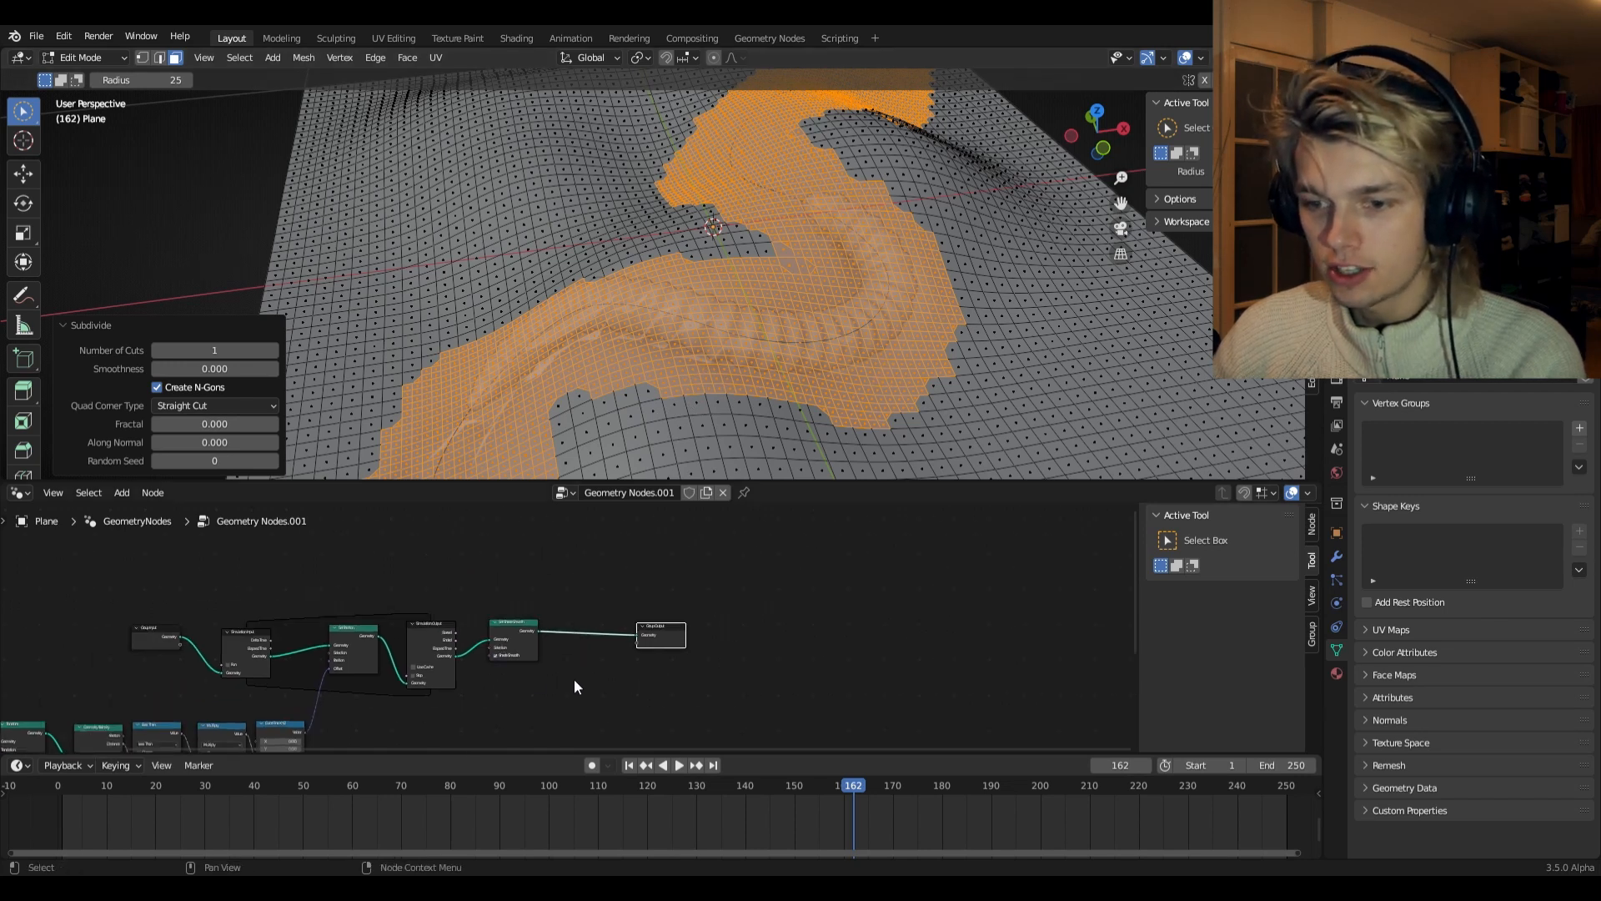
{"action": "scroll", "coordinate": [575, 682], "scroll_direction": "up", "scroll_amount": 5}
{"action": "key", "text": "shift+a"}
{"action": "left_click", "coordinate": [543, 466]}
{"action": "type", "text": "subd"}
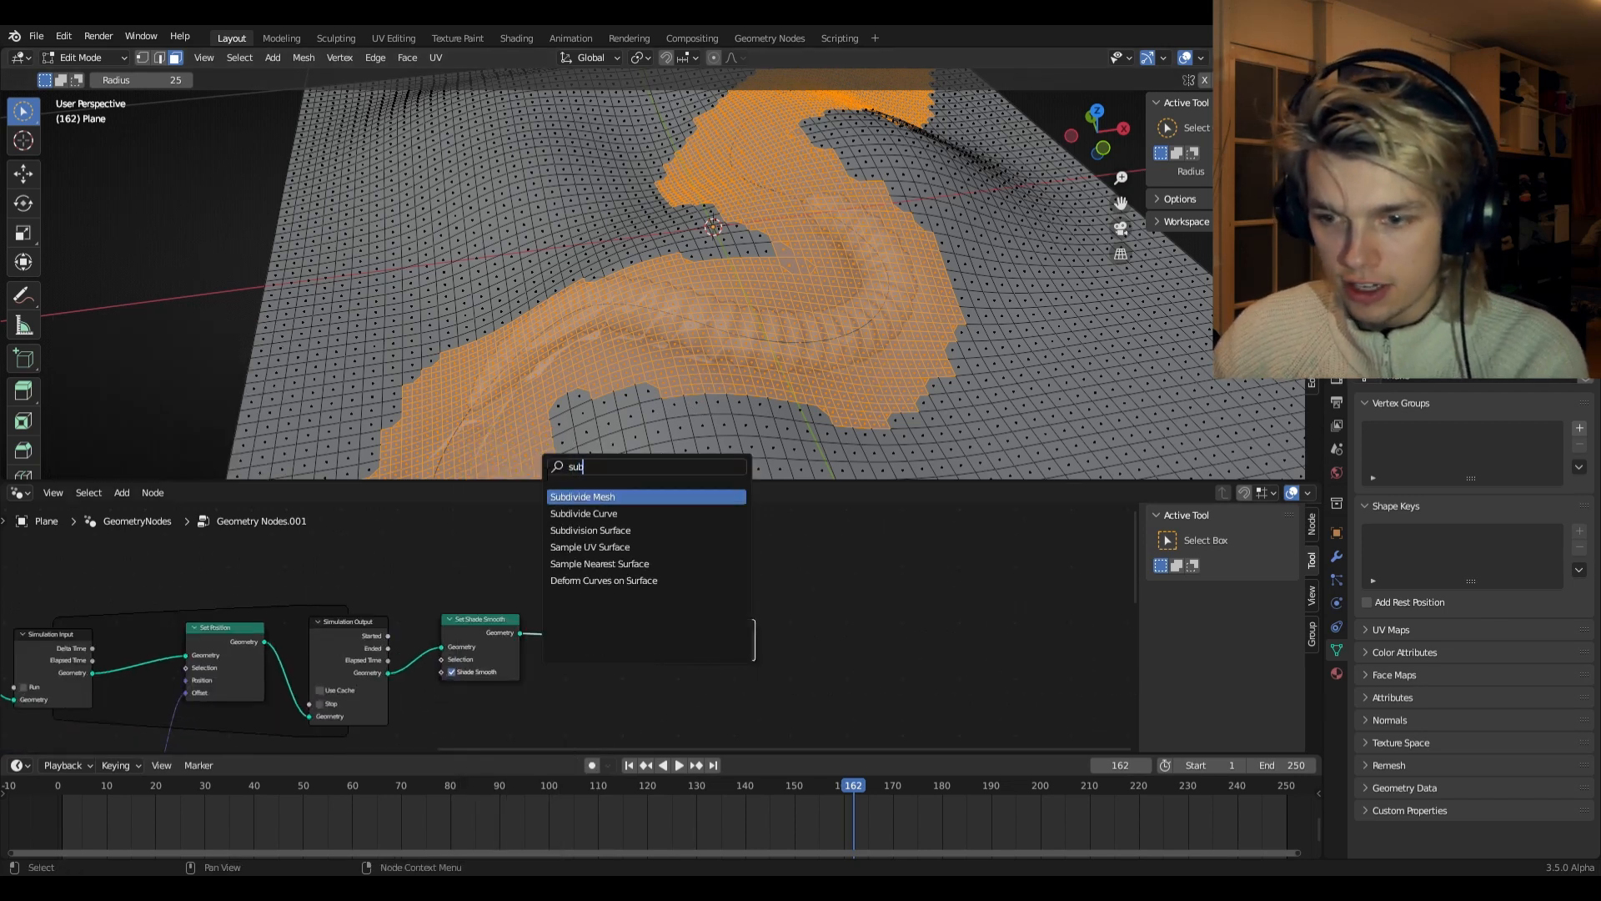
{"action": "key", "text": "Down"}
{"action": "key", "text": "Return"}
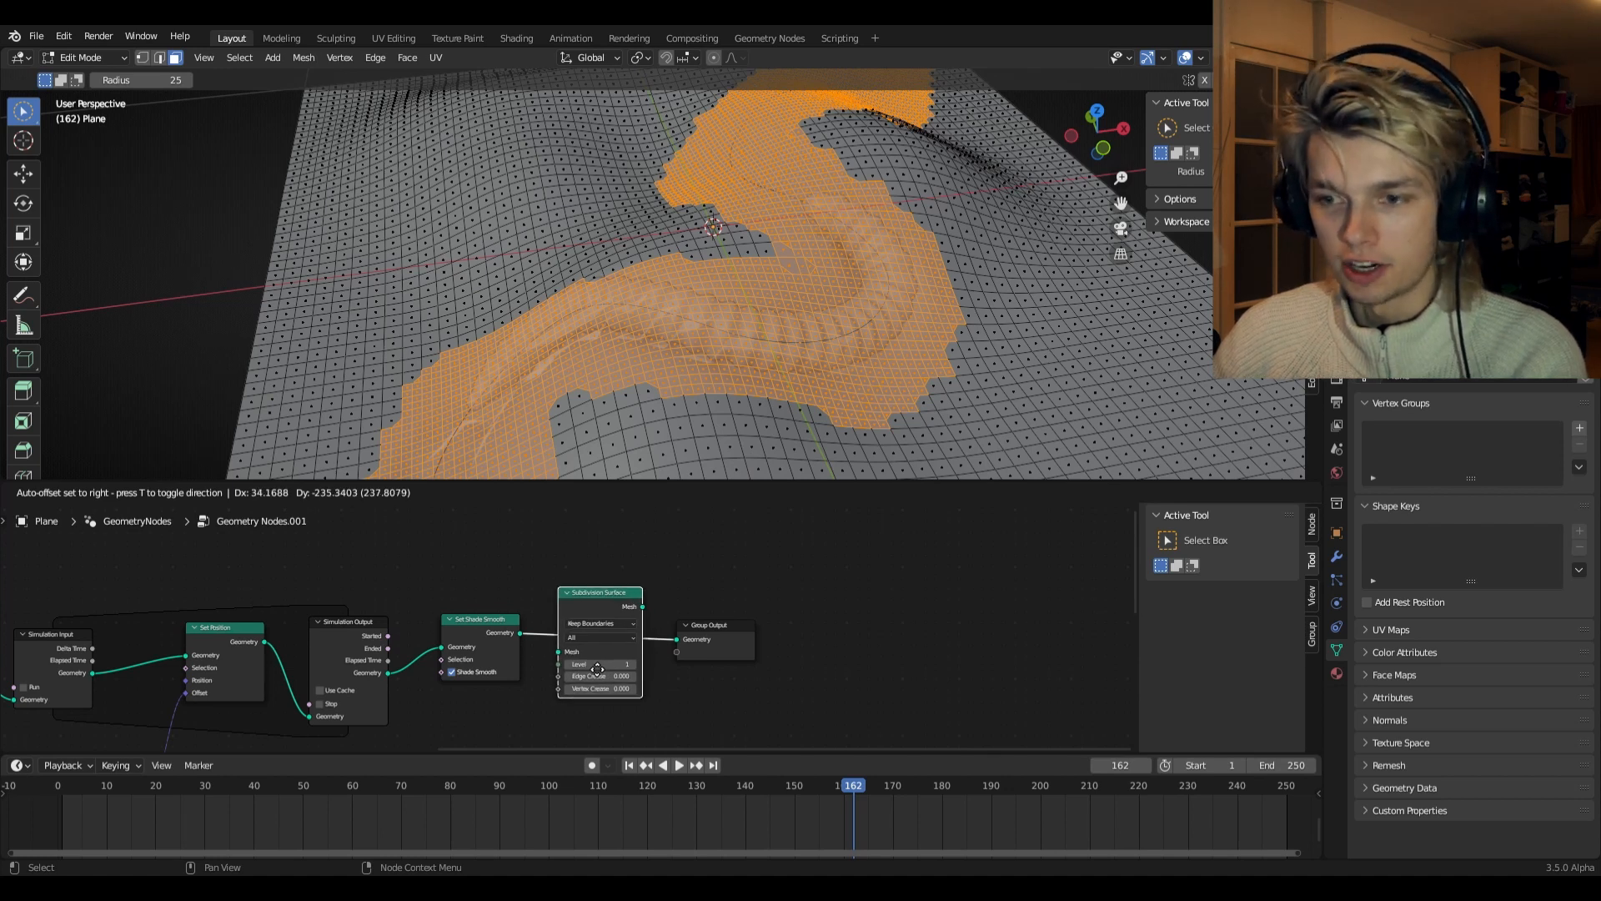
{"action": "left_click", "coordinate": [604, 669]}
{"action": "key", "text": "Tab"}
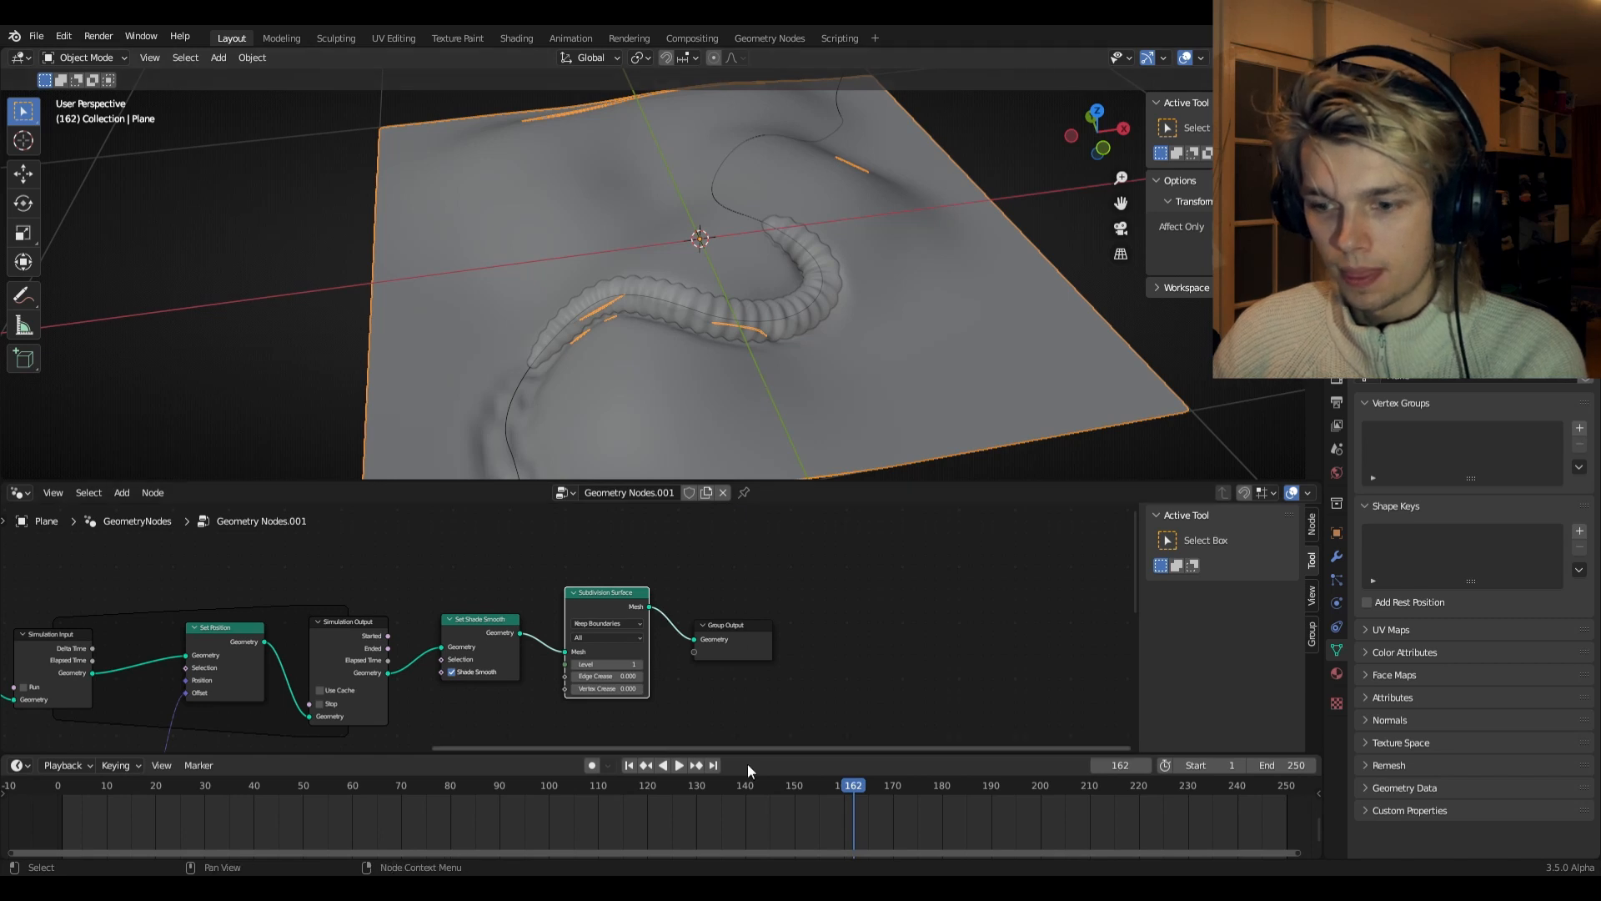
- Replay the animation from the early frames and examine how the worm moves across the refined terrain
{"action": "left_click_drag", "start_coordinate": [844, 792], "coordinate": [213, 796]}
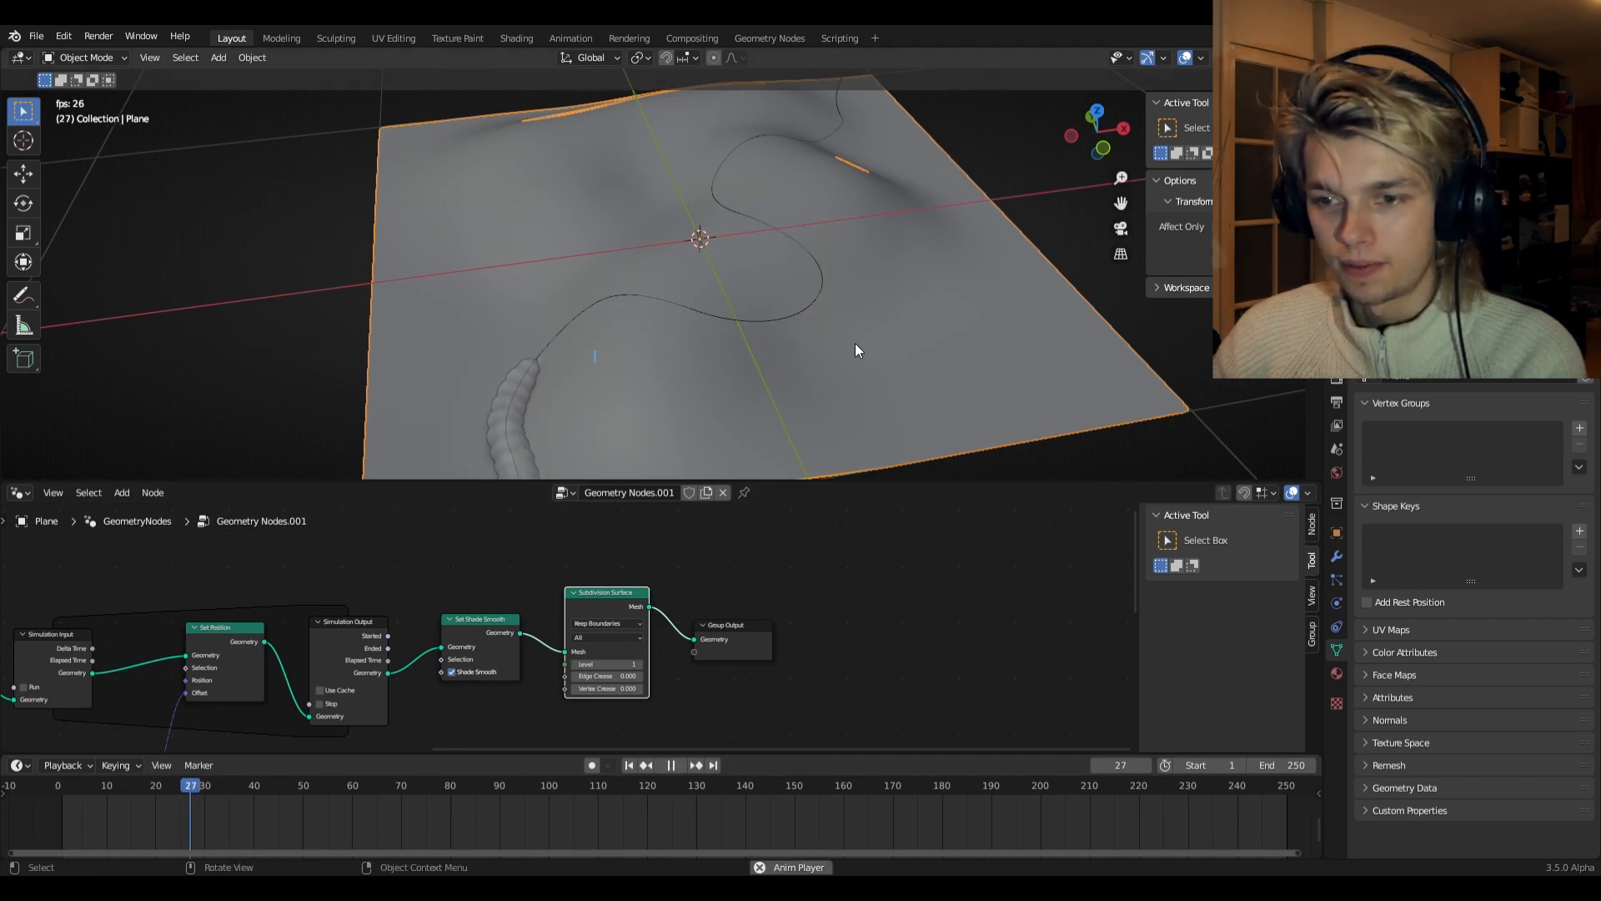
{"action": "middle_click_drag", "start_coordinate": [854, 343], "coordinate": [787, 284]}
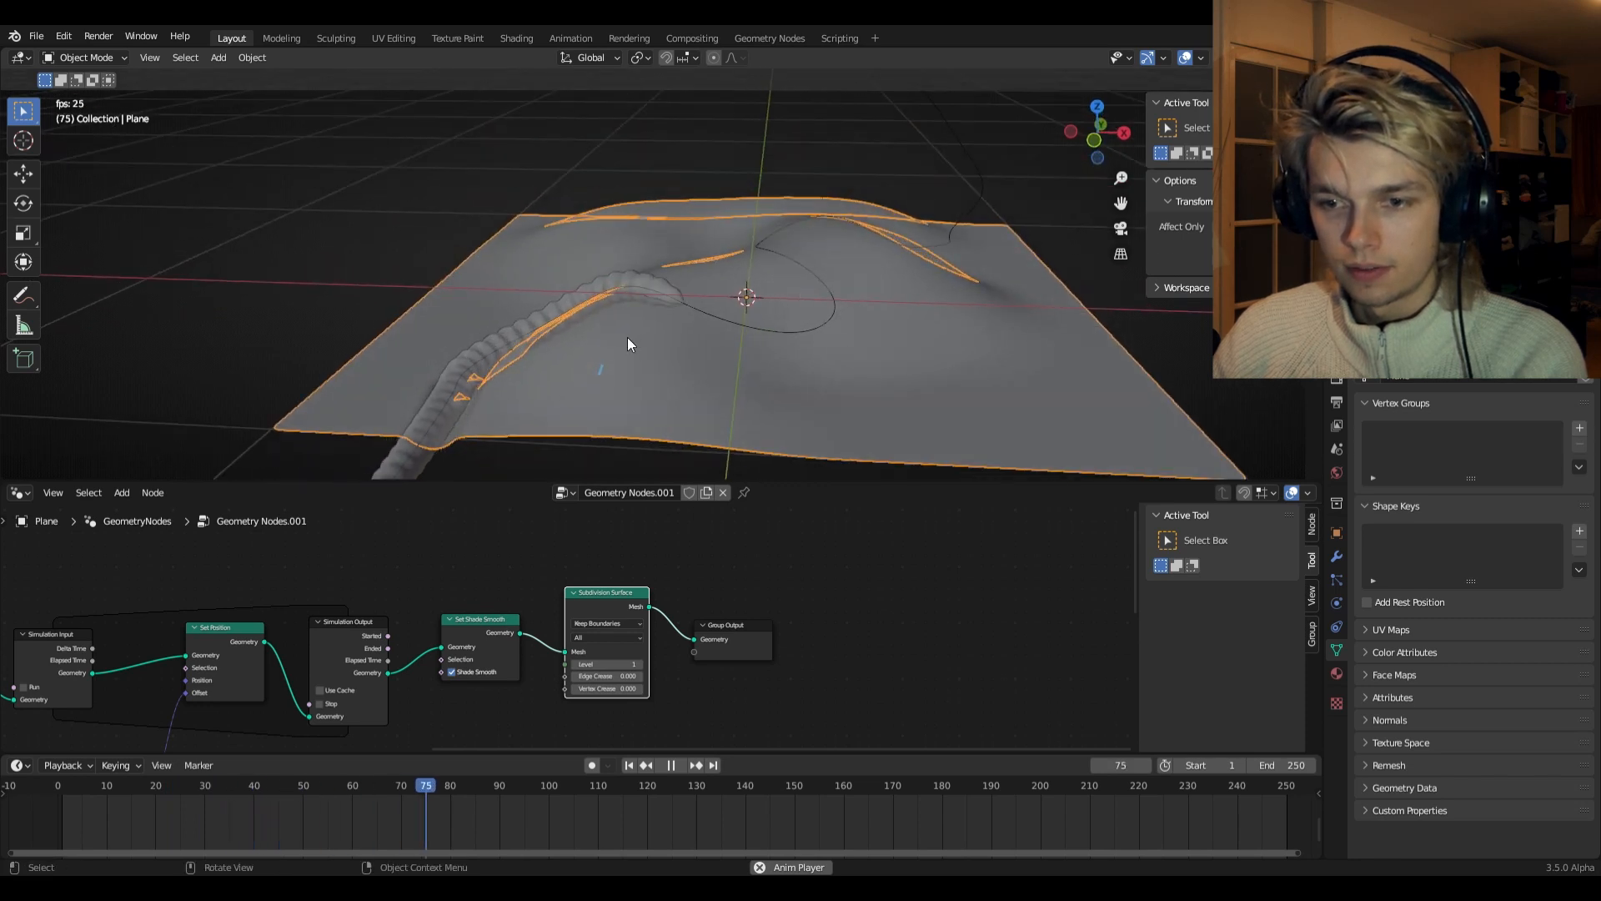
{"action": "middle_click_drag", "start_coordinate": [686, 347], "coordinate": [629, 359]}
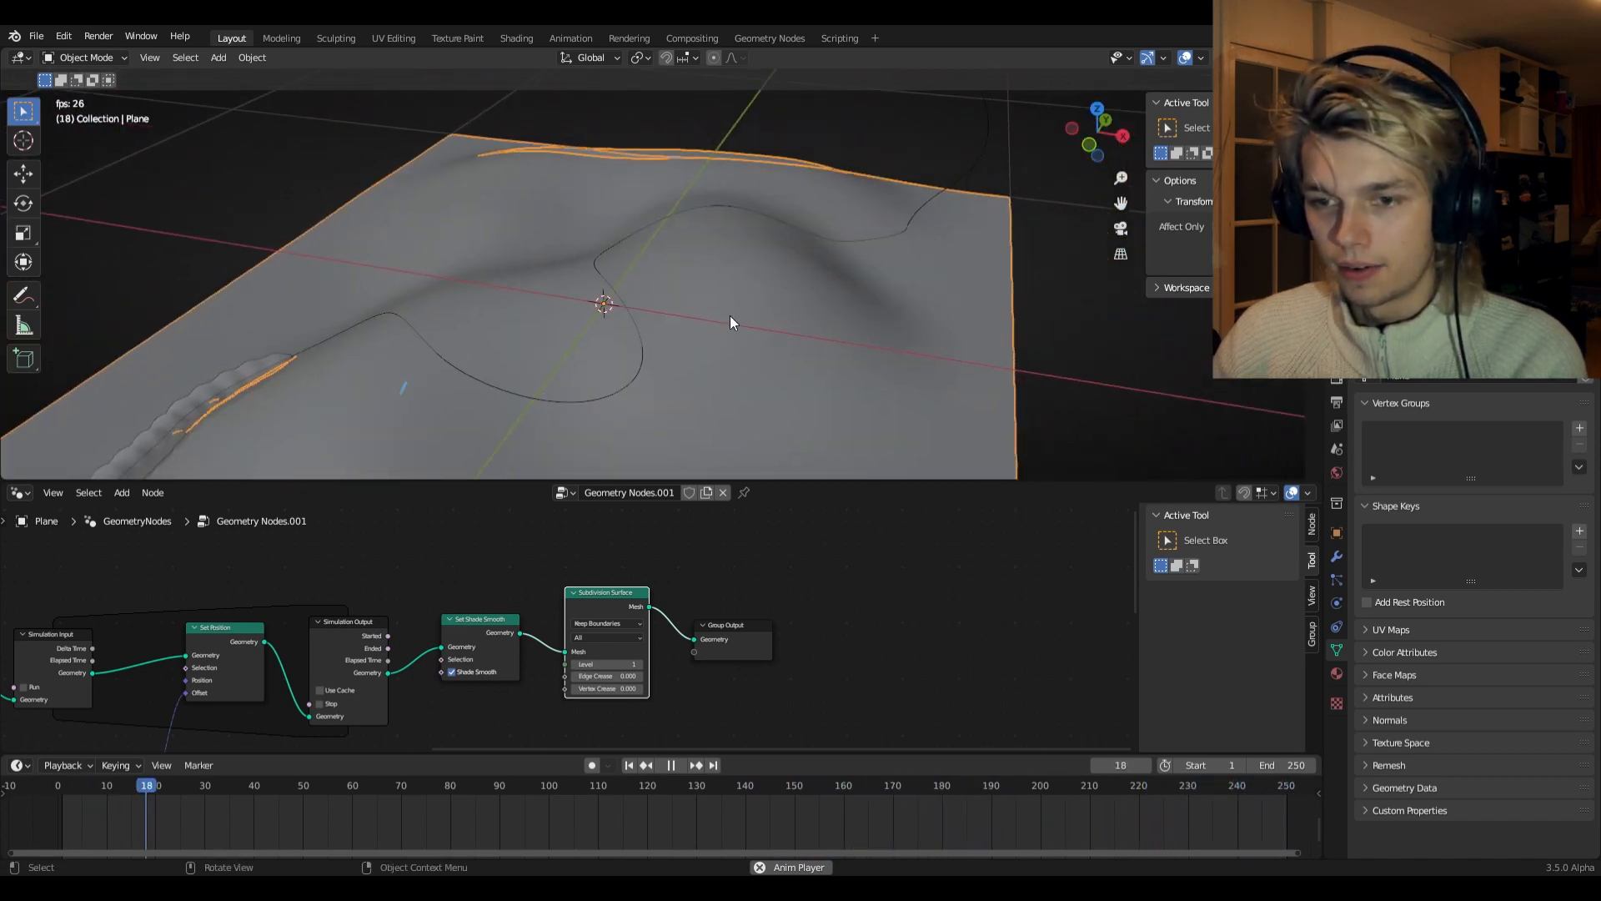
{"action": "middle_click_drag", "start_coordinate": [731, 322], "coordinate": [752, 441]}
- Set the animation's end frame to 1000 and resume playback
{"action": "key", "text": "space"}
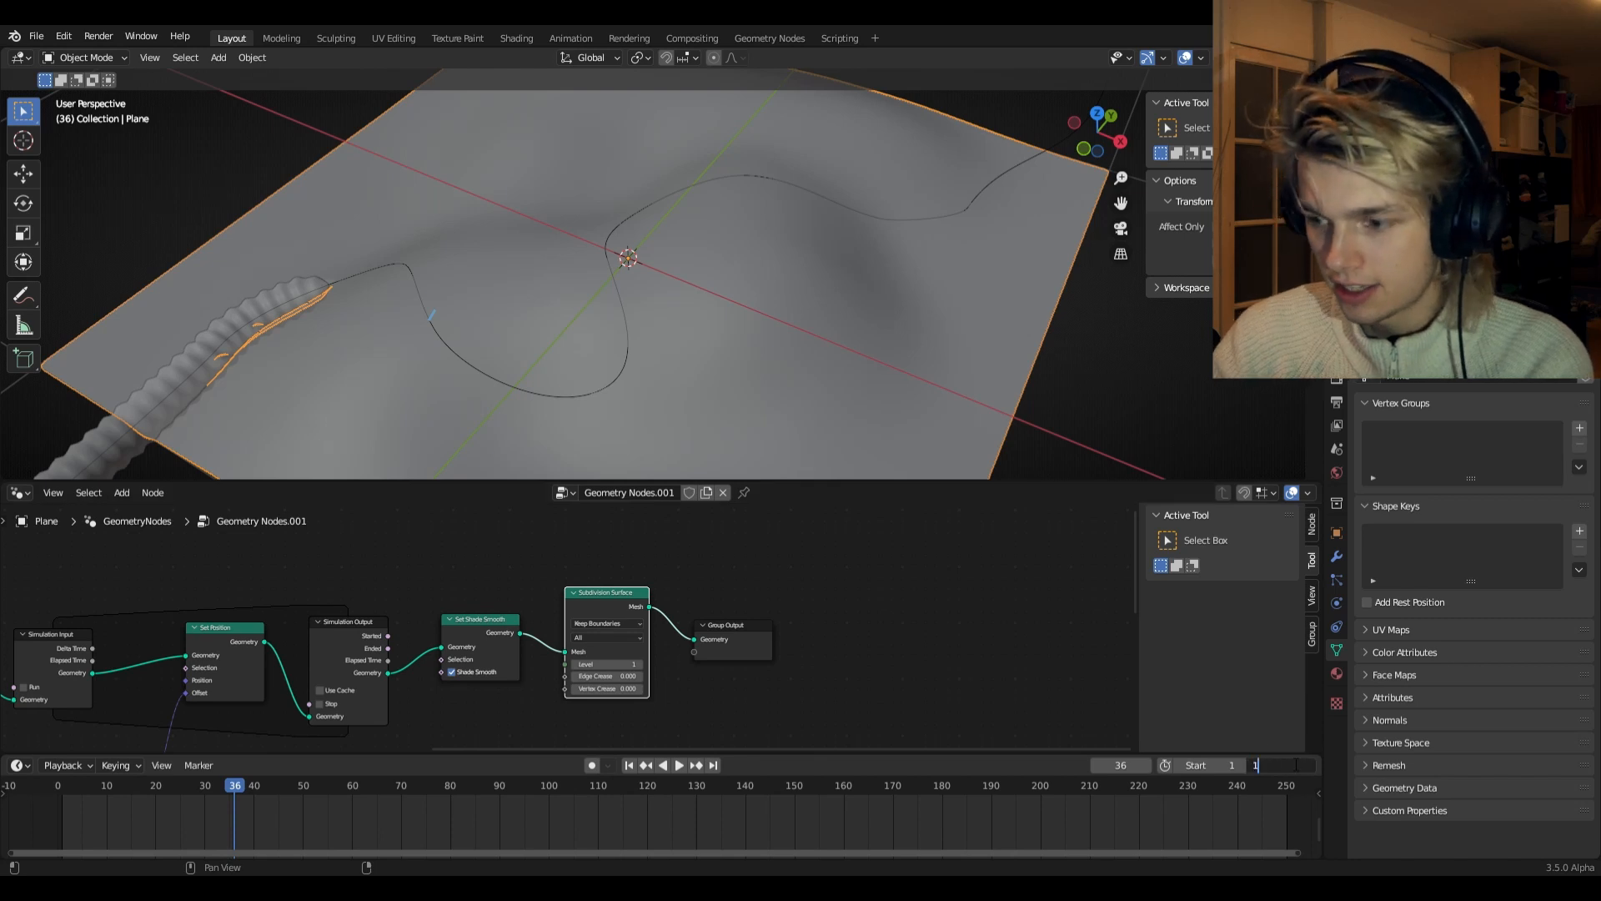
{"action": "key", "text": "Return"}
{"action": "key", "text": "space"}
- Examine the trail pressed into the terrain up close along its bends while the worm crosses, and stop playback
{"action": "scroll", "coordinate": [576, 306], "scroll_direction": "down", "scroll_amount": 4}
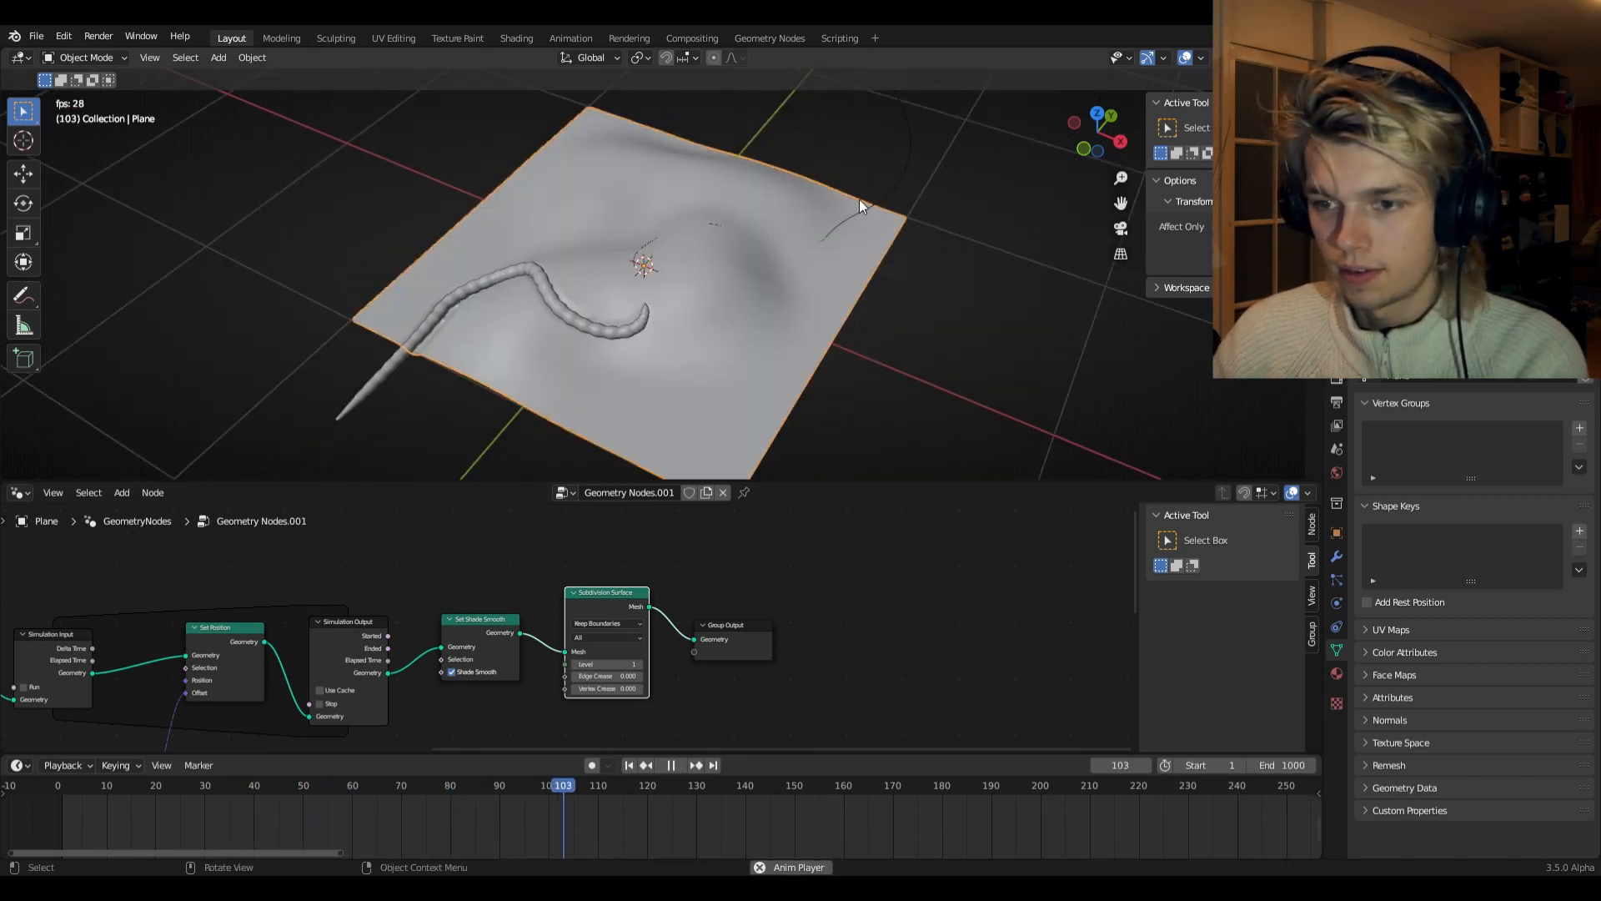
{"action": "scroll", "coordinate": [859, 199], "scroll_direction": "up", "scroll_amount": 3}
{"action": "middle_click_drag", "start_coordinate": [700, 264], "coordinate": [782, 259]}
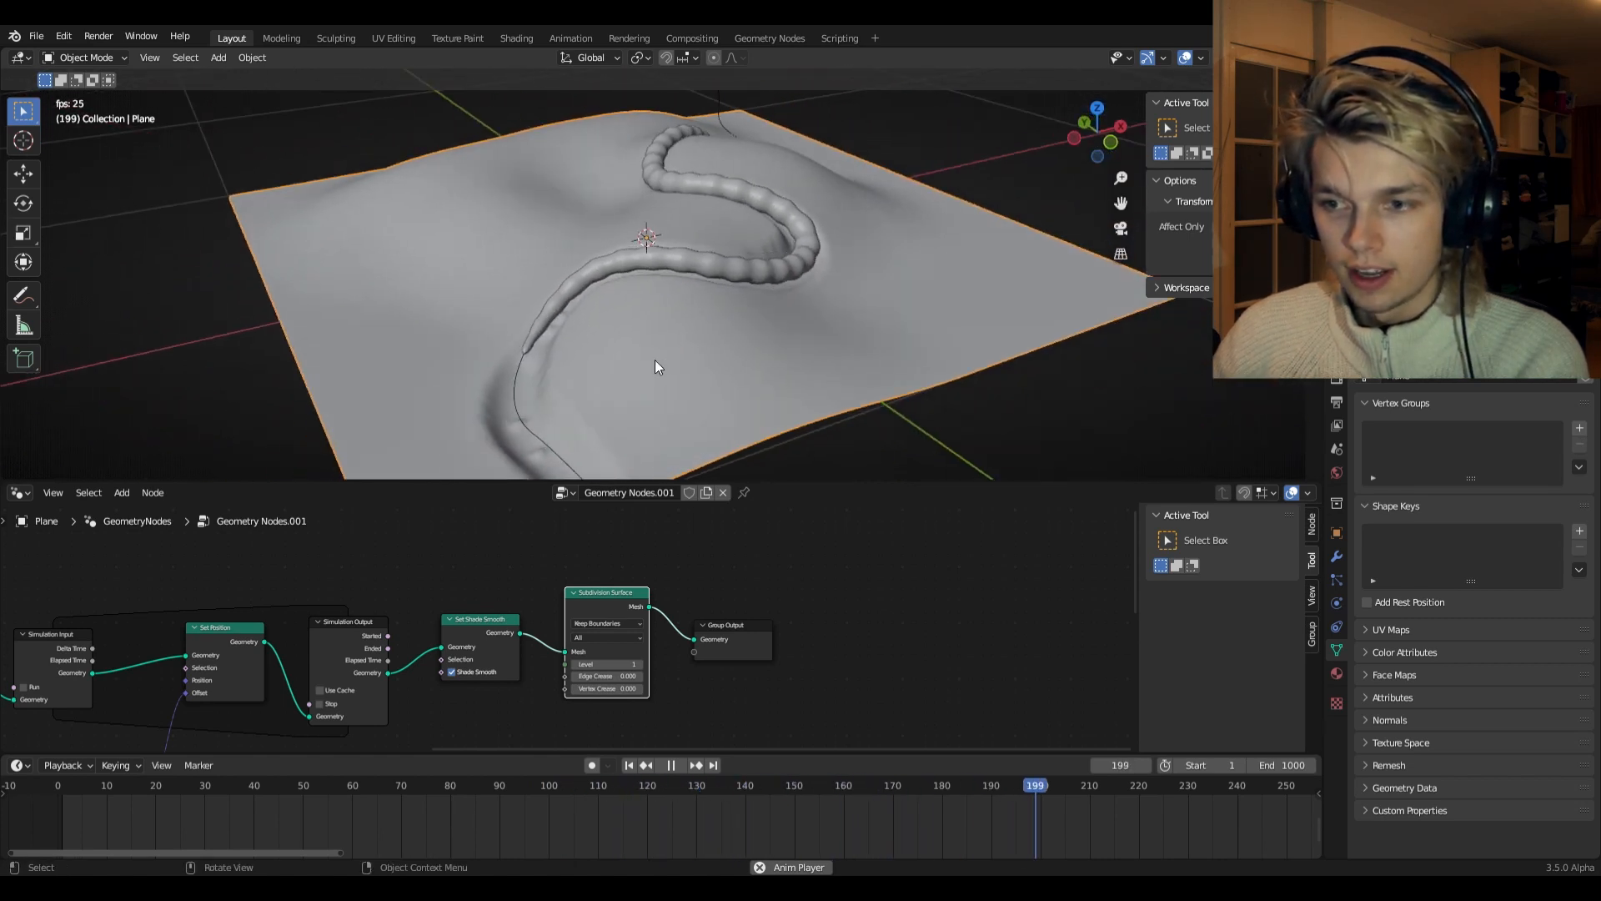
{"action": "scroll", "coordinate": [713, 182], "scroll_direction": "up", "scroll_amount": 5}
{"action": "middle_click_drag", "start_coordinate": [624, 292], "coordinate": [669, 330]}
{"action": "scroll", "coordinate": [669, 330], "scroll_direction": "down", "scroll_amount": 4}
{"action": "middle_click_drag", "start_coordinate": [524, 367], "coordinate": [812, 215], "text": "shift"}
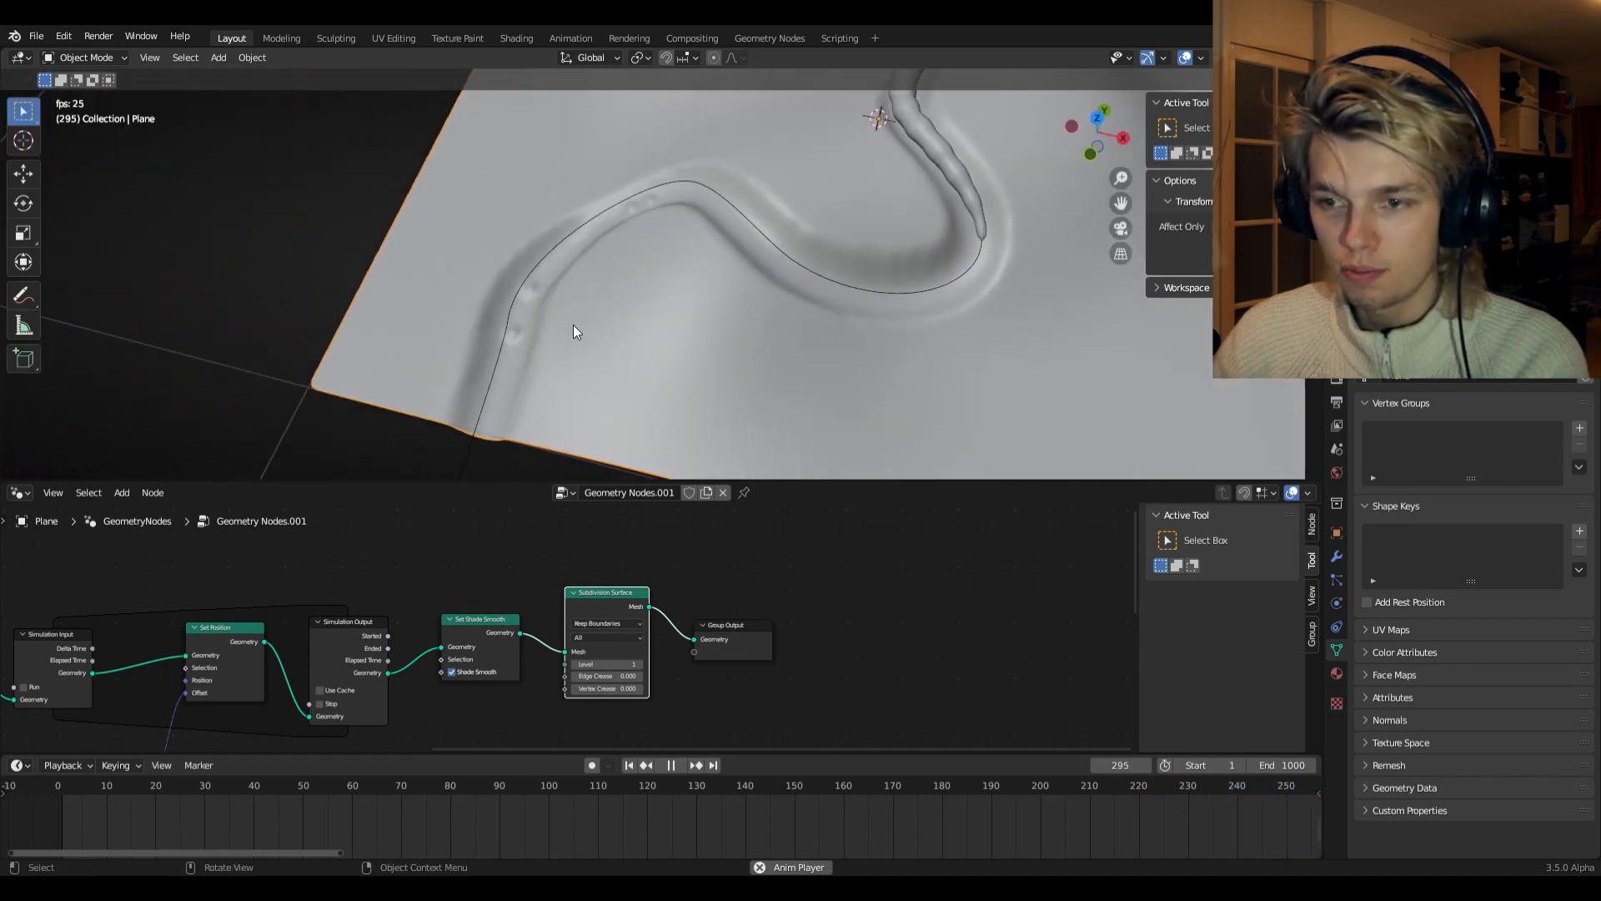
{"action": "middle_click_drag", "start_coordinate": [725, 267], "coordinate": [375, 525], "text": "shift"}
{"action": "middle_click_drag", "start_coordinate": [792, 188], "coordinate": [713, 194]}
{"action": "scroll", "coordinate": [548, 229], "scroll_direction": "up", "scroll_amount": 4}
{"action": "scroll", "coordinate": [467, 267], "scroll_direction": "up", "scroll_amount": 3}
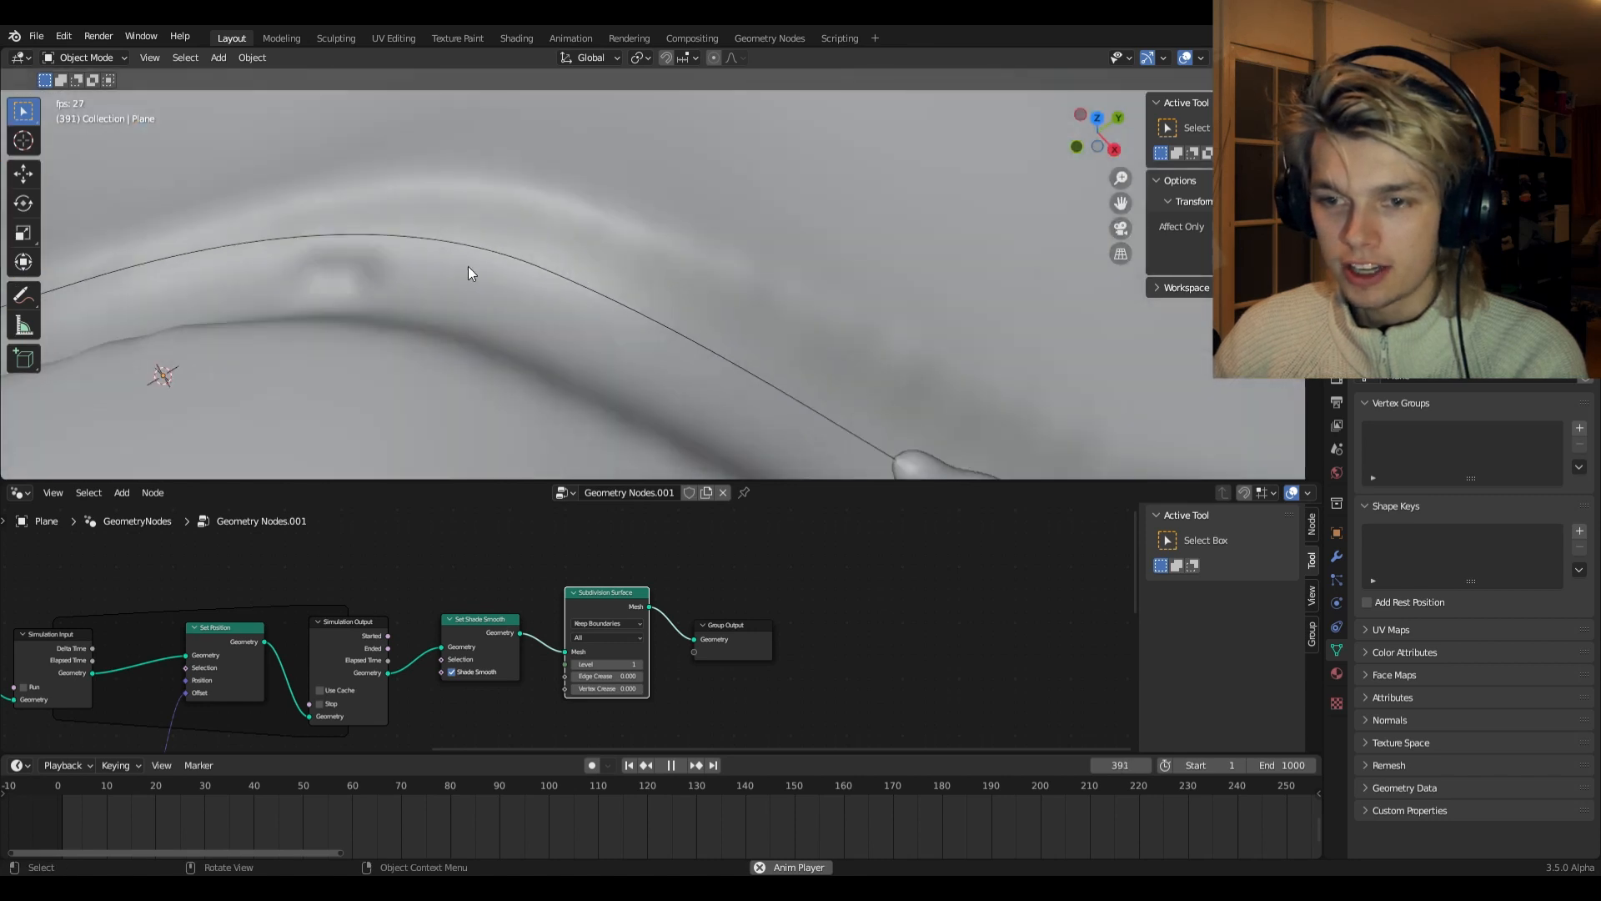
{"action": "middle_click_drag", "start_coordinate": [468, 267], "coordinate": [584, 342]}
{"action": "middle_click_drag", "start_coordinate": [584, 342], "coordinate": [670, 452], "text": "shift"}
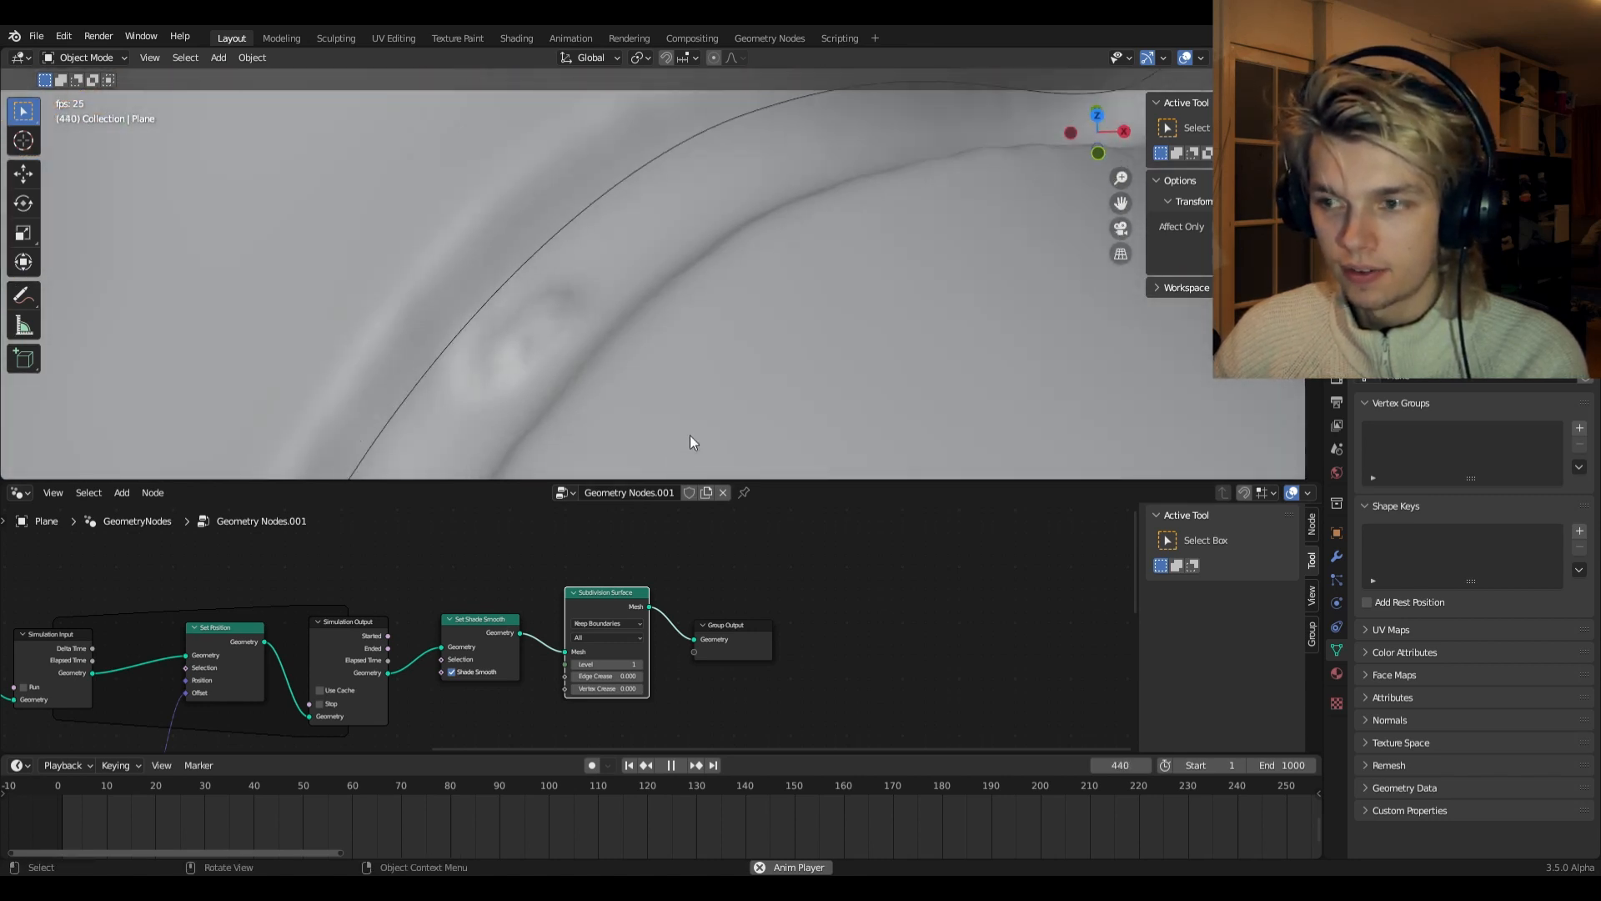
{"action": "scroll", "coordinate": [750, 359], "scroll_direction": "down", "scroll_amount": 5}
{"action": "key", "text": "space"}
{"action": "scroll", "coordinate": [813, 321], "scroll_direction": "down", "scroll_amount": 4}
{"action": "scroll", "coordinate": [784, 319], "scroll_direction": "down", "scroll_amount": 3}
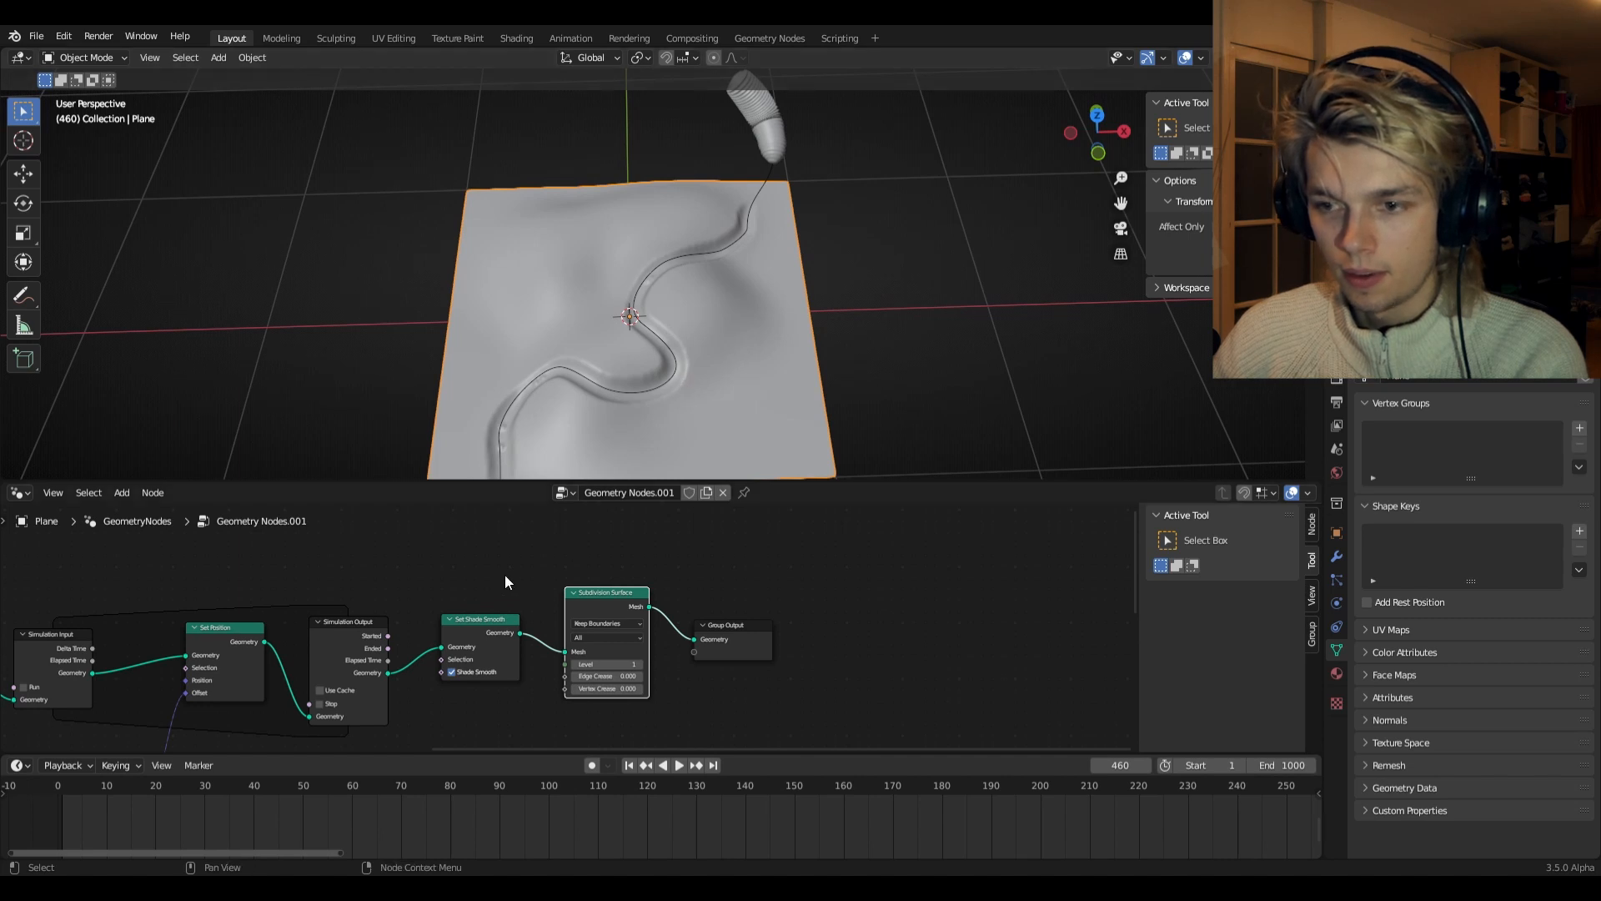
- Set the value of the terrain's Multiply node, between Less Than and Combine XYZ, to -0.002
{"action": "middle_click_drag", "start_coordinate": [506, 581], "coordinate": [767, 499]}
{"action": "middle_click_drag", "start_coordinate": [669, 665], "coordinate": [947, 636]}
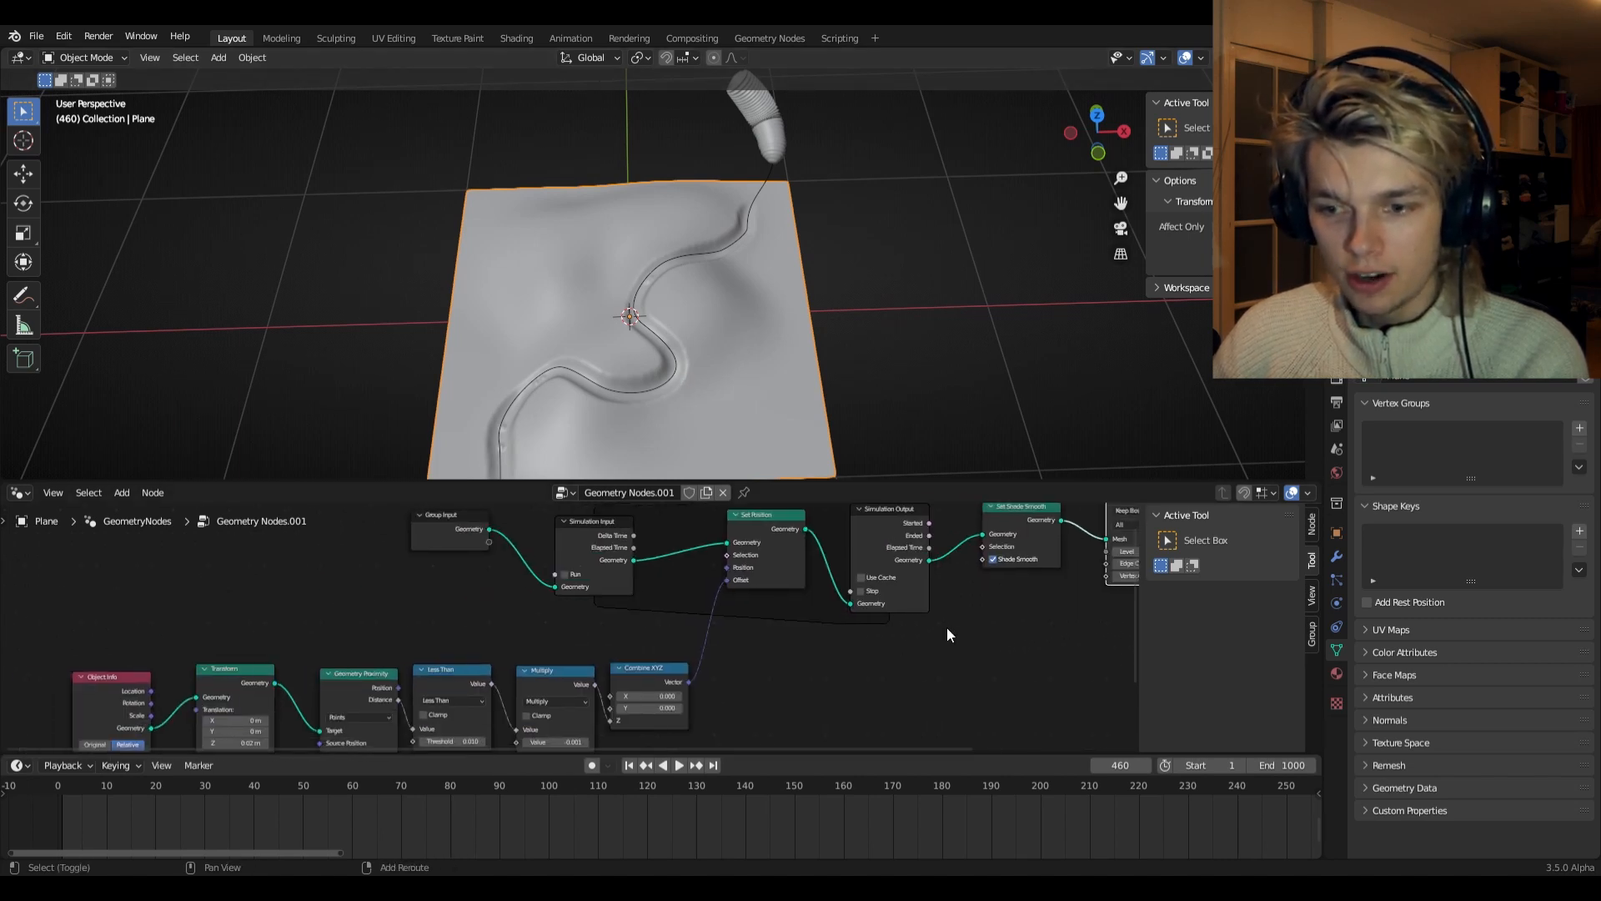
{"action": "left_click", "coordinate": [676, 373]}
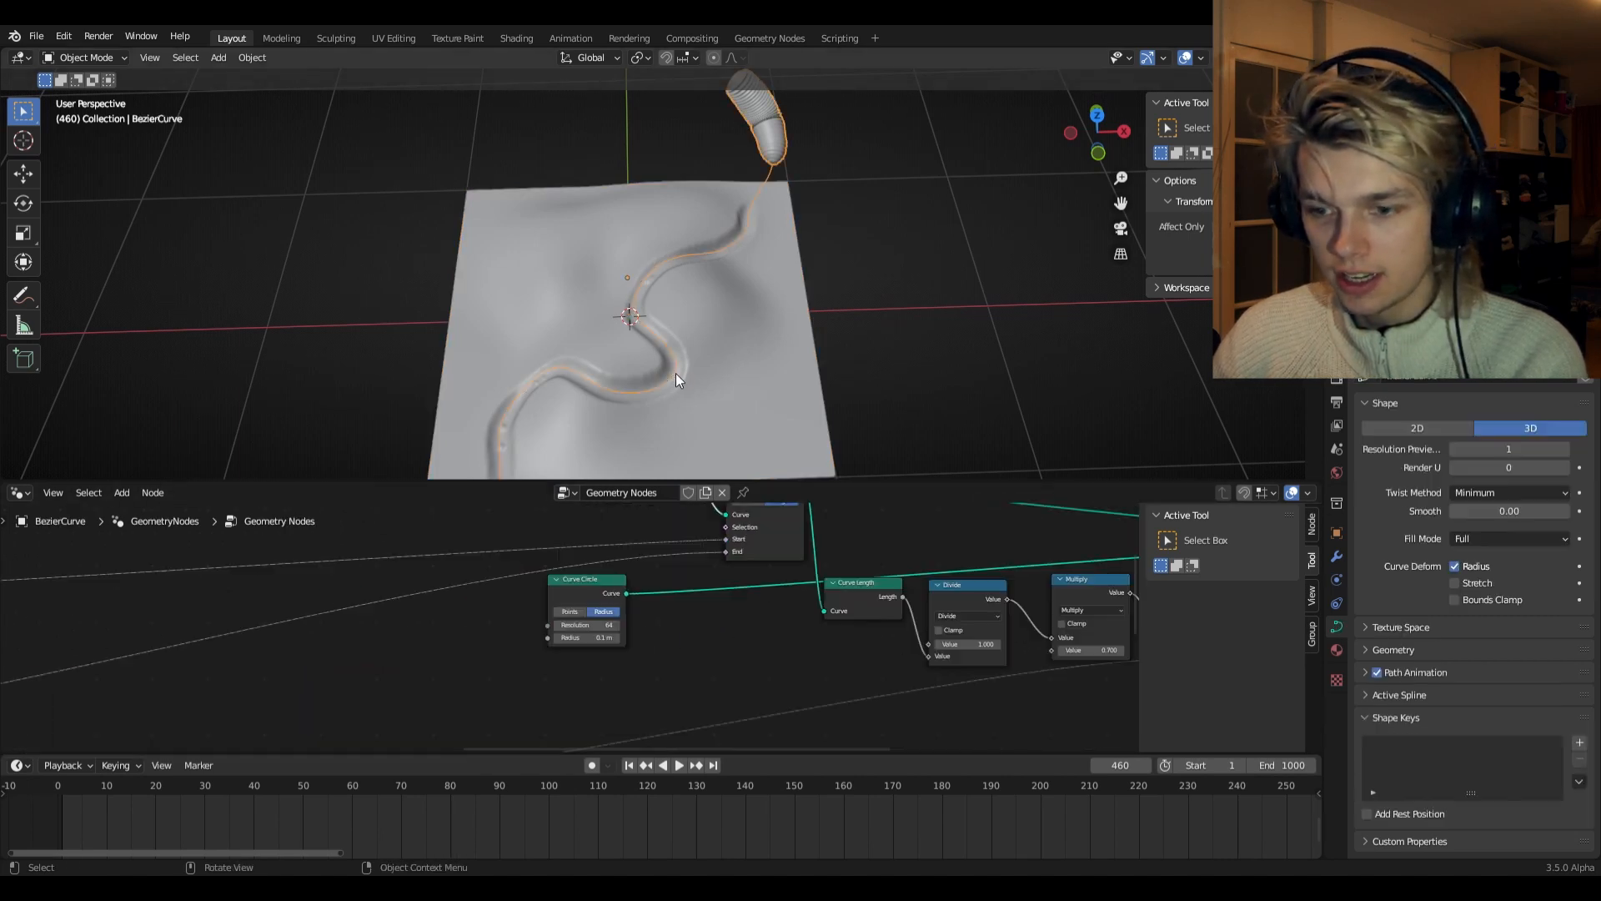
{"action": "left_click", "coordinate": [736, 398]}
{"action": "middle_click_drag", "start_coordinate": [752, 619], "coordinate": [523, 668]}
{"action": "scroll", "coordinate": [575, 717], "scroll_direction": "up", "scroll_amount": 4}
{"action": "middle_click_drag", "start_coordinate": [517, 725], "coordinate": [905, 530]}
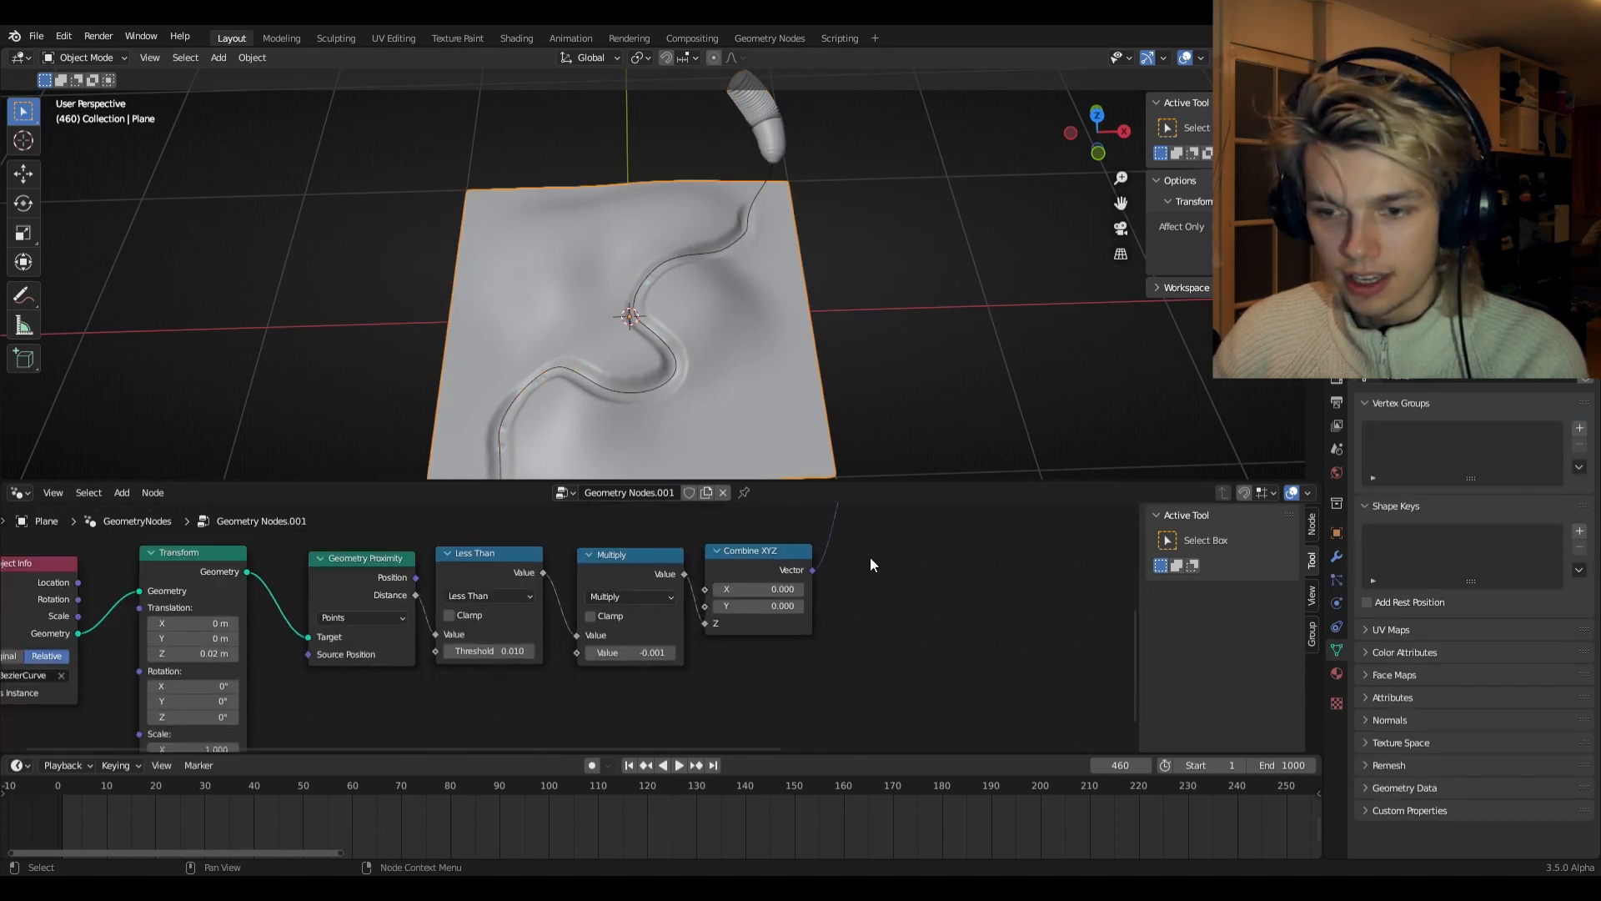
{"action": "middle_click_drag", "start_coordinate": [552, 686], "coordinate": [852, 649]}
{"action": "scroll", "coordinate": [574, 679], "scroll_direction": "up", "scroll_amount": 4}
{"action": "middle_click_drag", "start_coordinate": [1017, 659], "coordinate": [704, 713]}
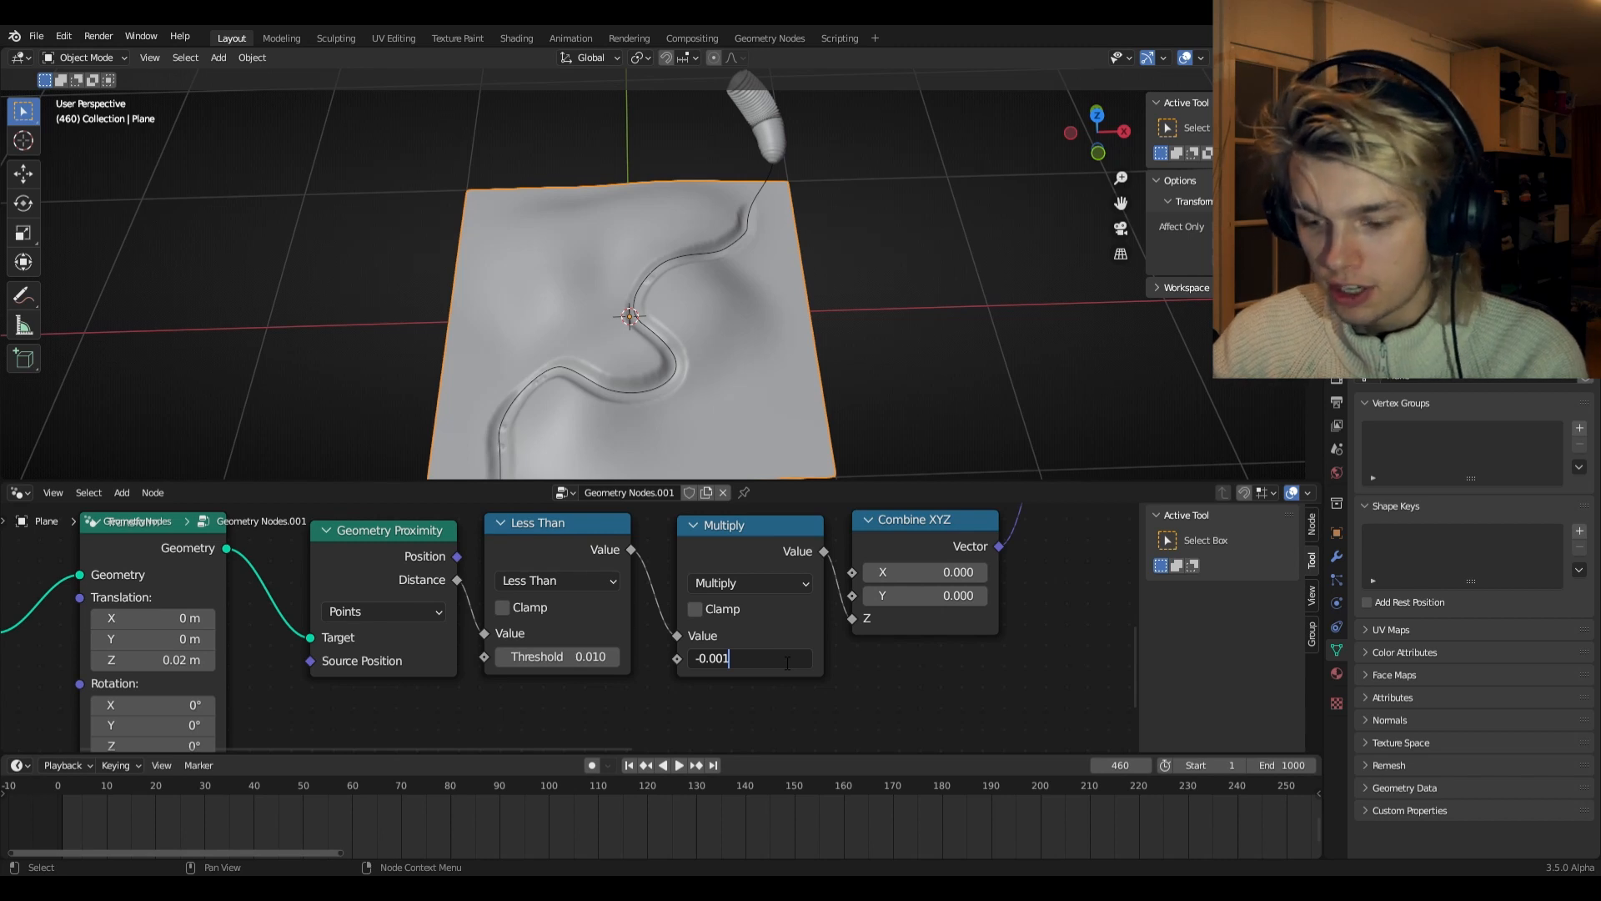
{"action": "key", "text": "Return"}
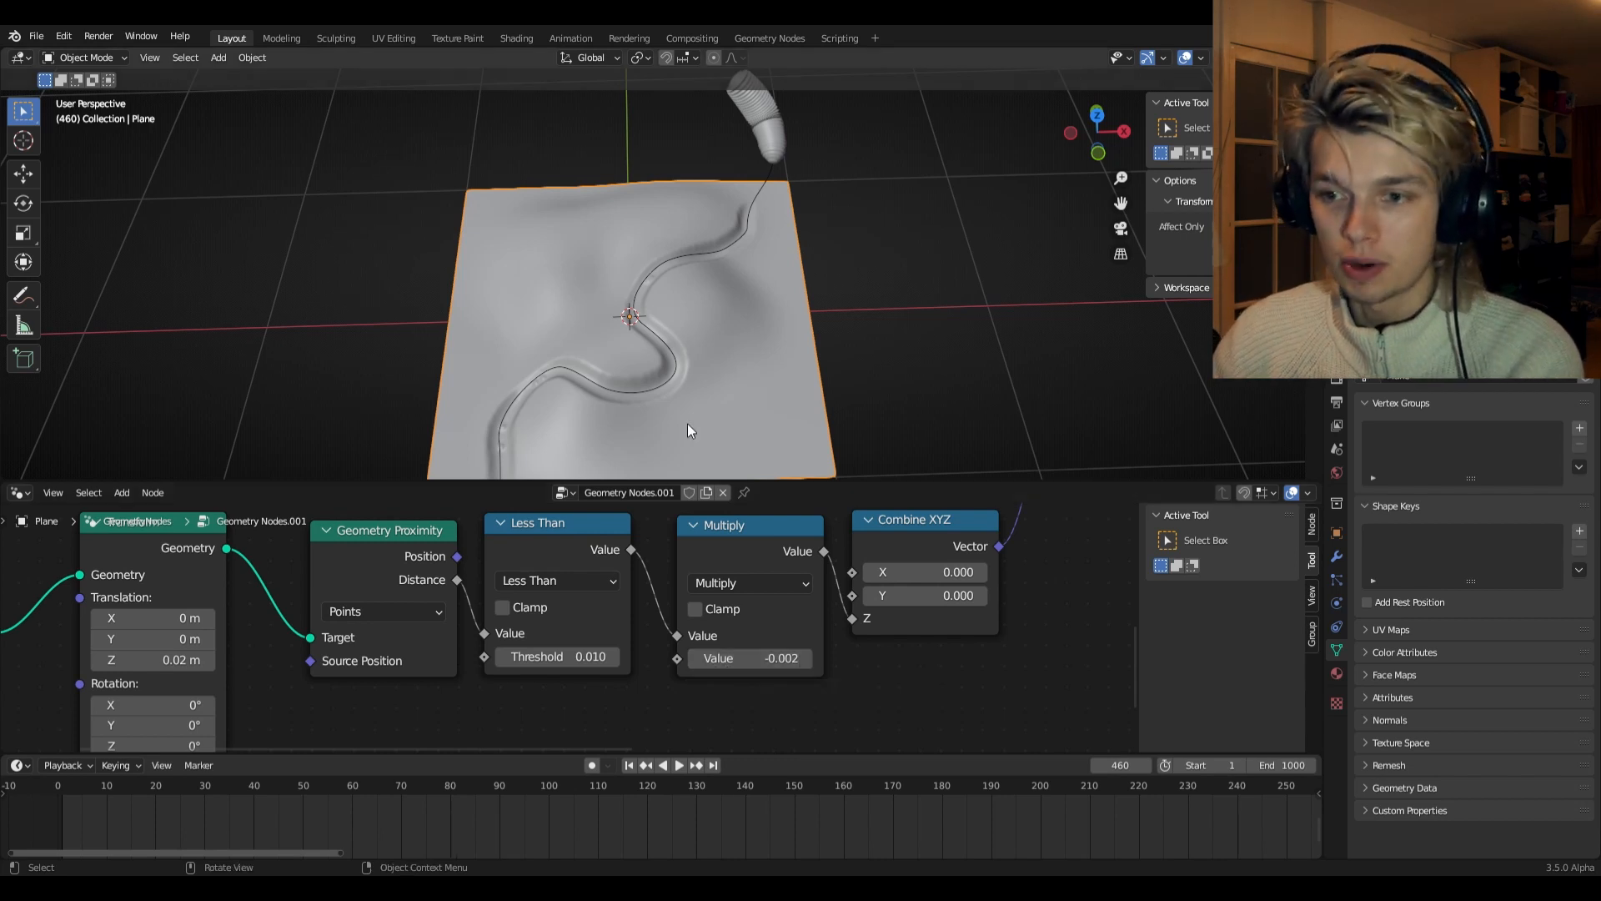
- Replay the simulation from the start and examine the trail along the whole path, close up and from several angles
{"action": "scroll", "coordinate": [674, 414], "scroll_direction": "up", "scroll_amount": 5}
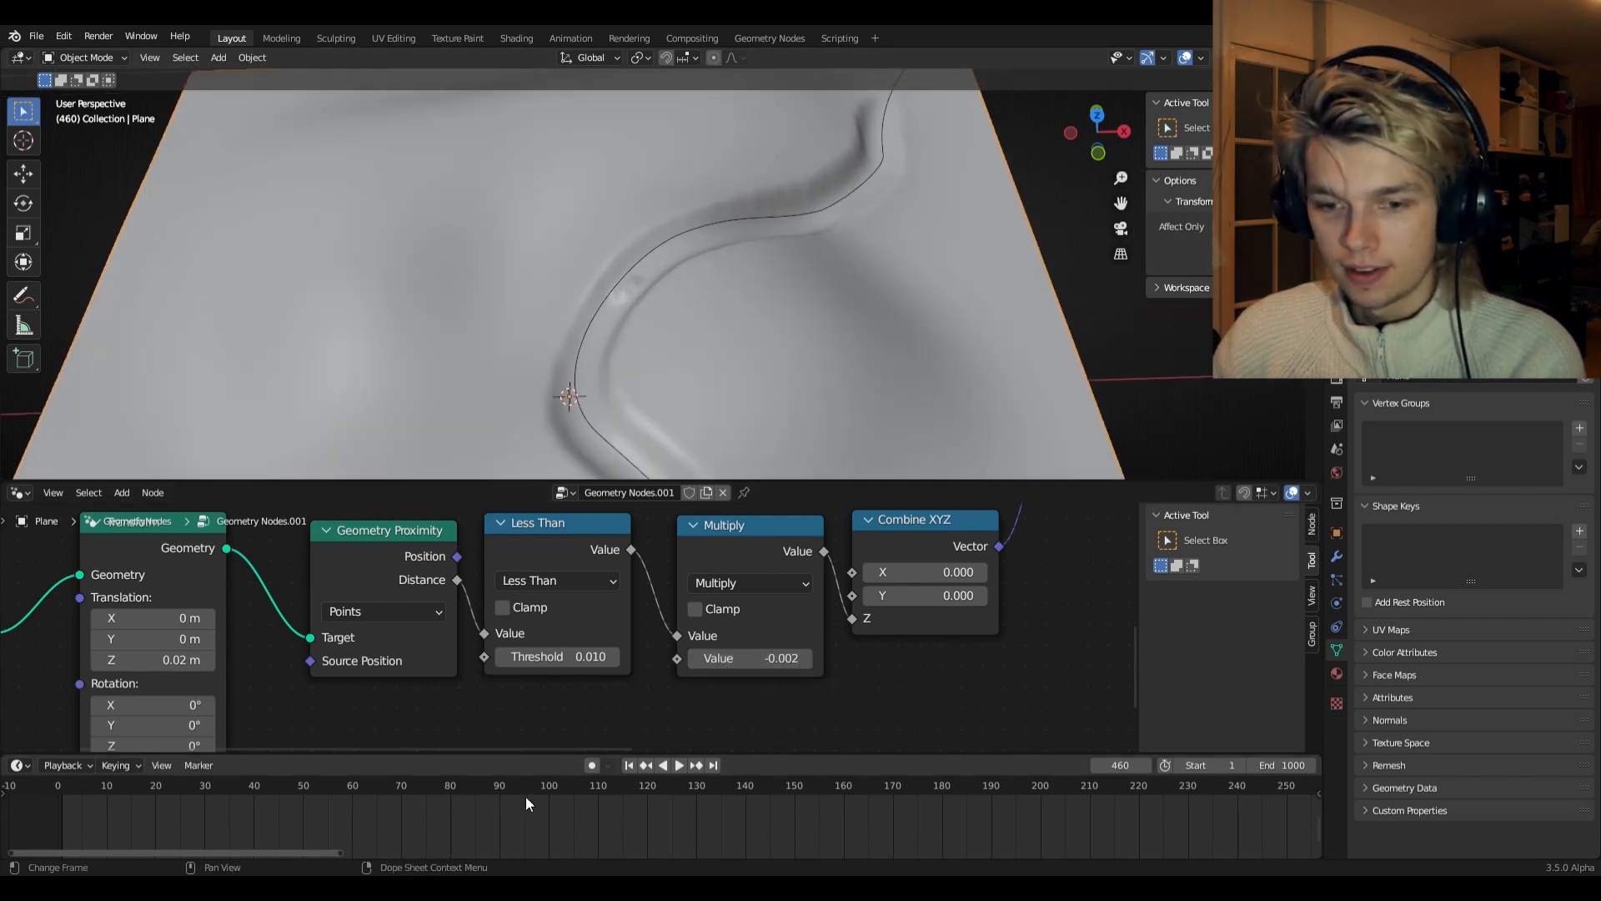
{"action": "left_click_drag", "start_coordinate": [526, 797], "coordinate": [1300, 791]}
{"action": "key", "text": "space"}
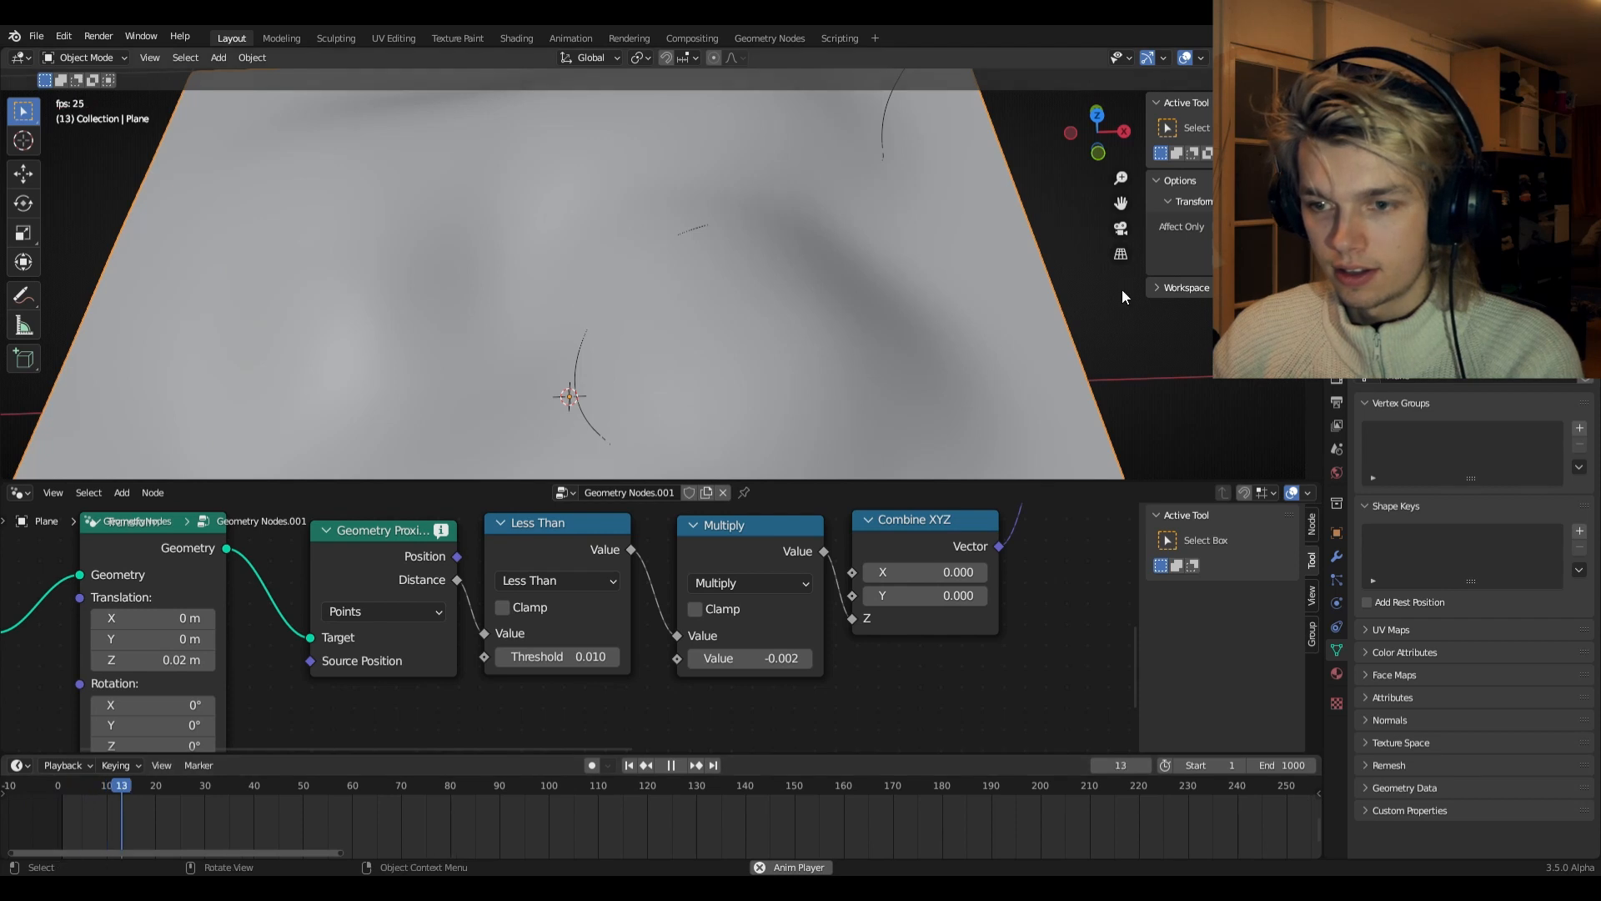
{"action": "scroll", "coordinate": [1121, 290], "scroll_direction": "down", "scroll_amount": 4}
{"action": "middle_click_drag", "start_coordinate": [793, 323], "coordinate": [857, 237], "text": "shift"}
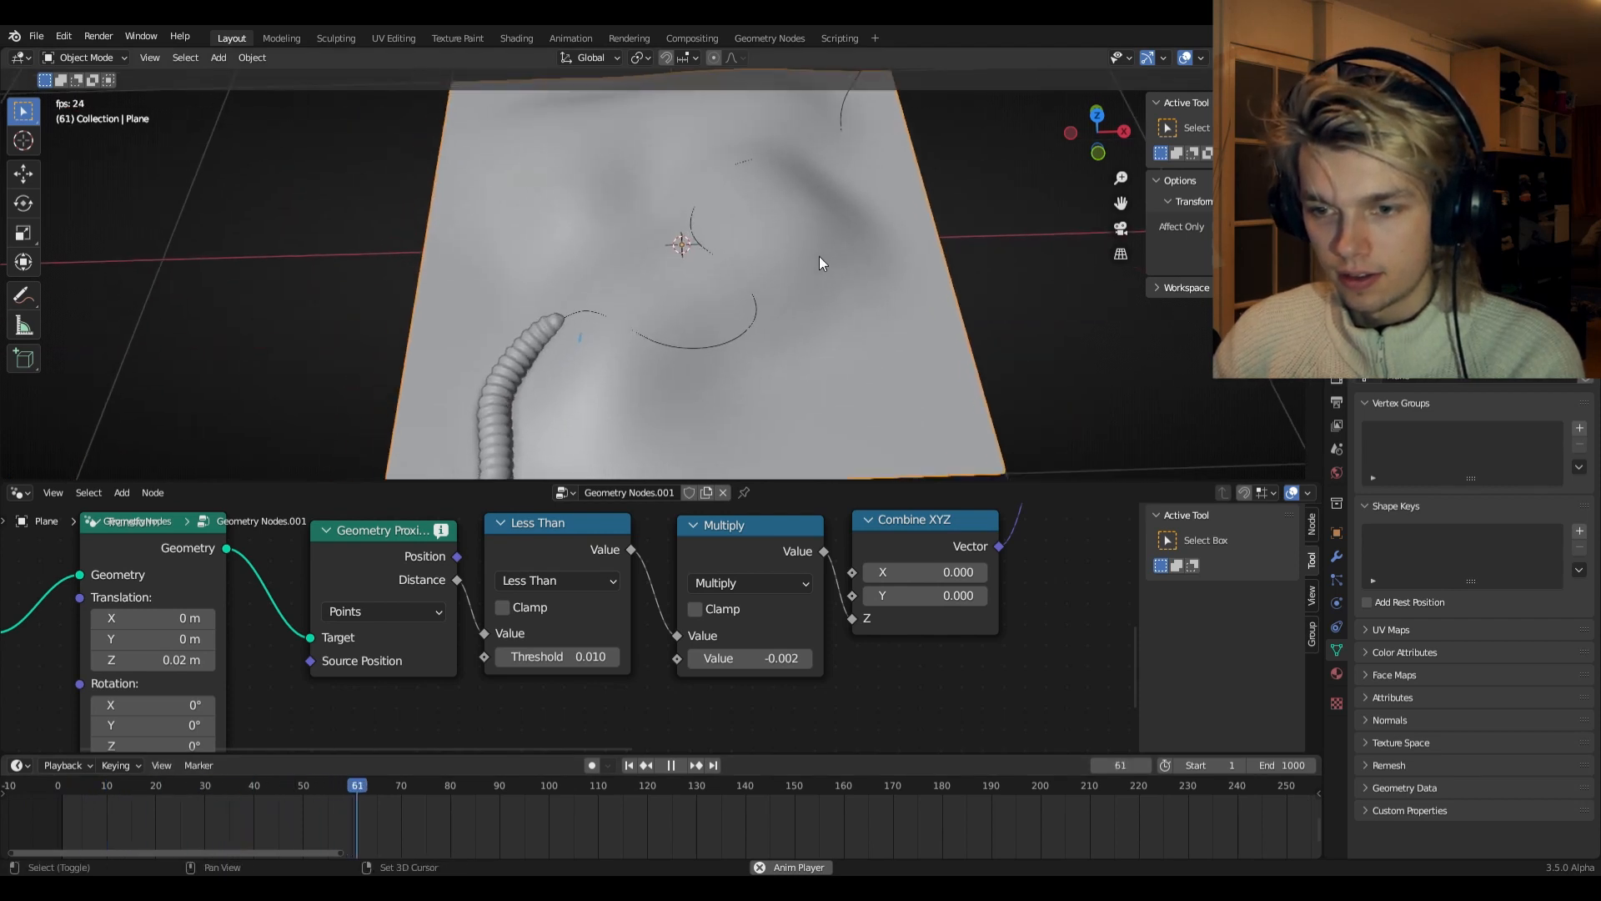
{"action": "scroll", "coordinate": [839, 203], "scroll_direction": "up", "scroll_amount": 4}
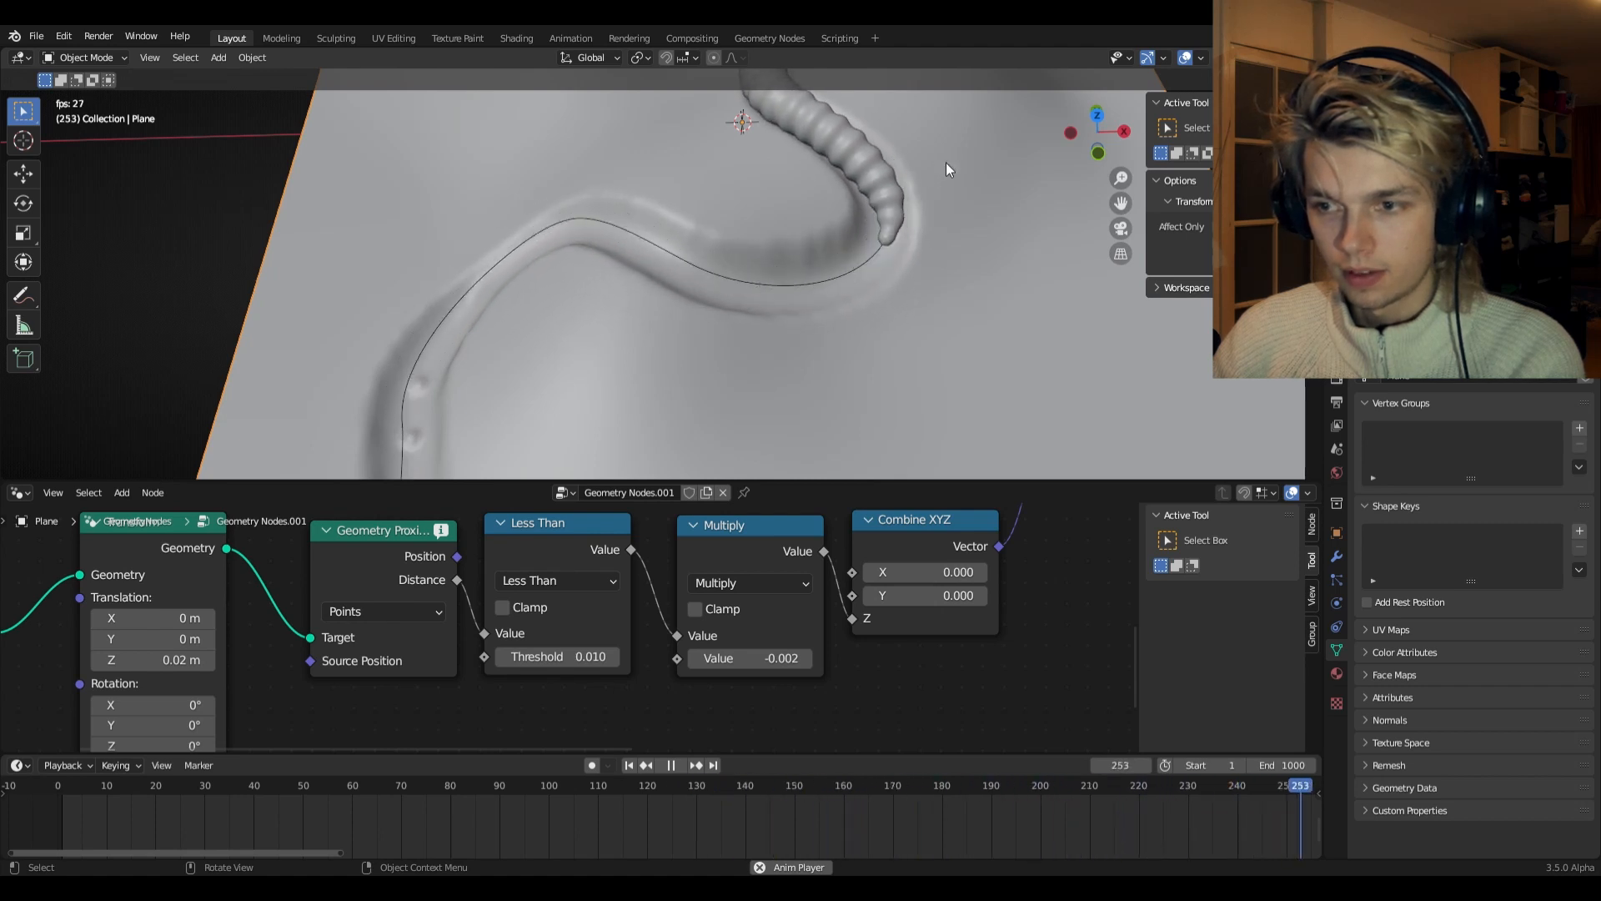
{"action": "scroll", "coordinate": [946, 169], "scroll_direction": "down", "scroll_amount": 2}
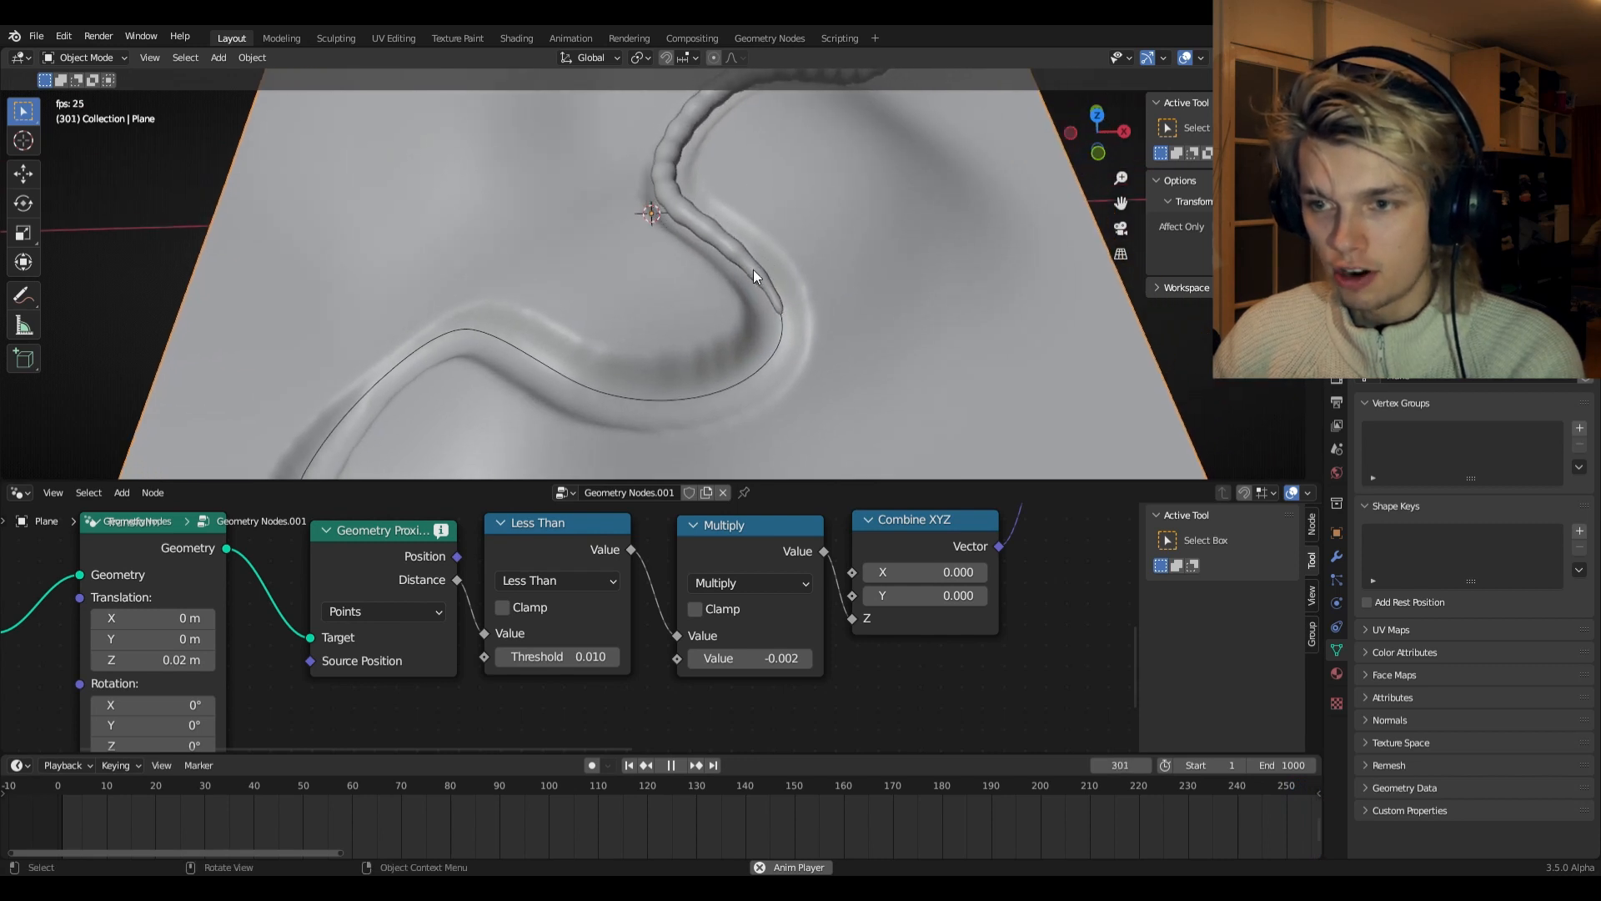
{"action": "middle_click_drag", "start_coordinate": [819, 209], "coordinate": [947, 432], "text": "shift"}
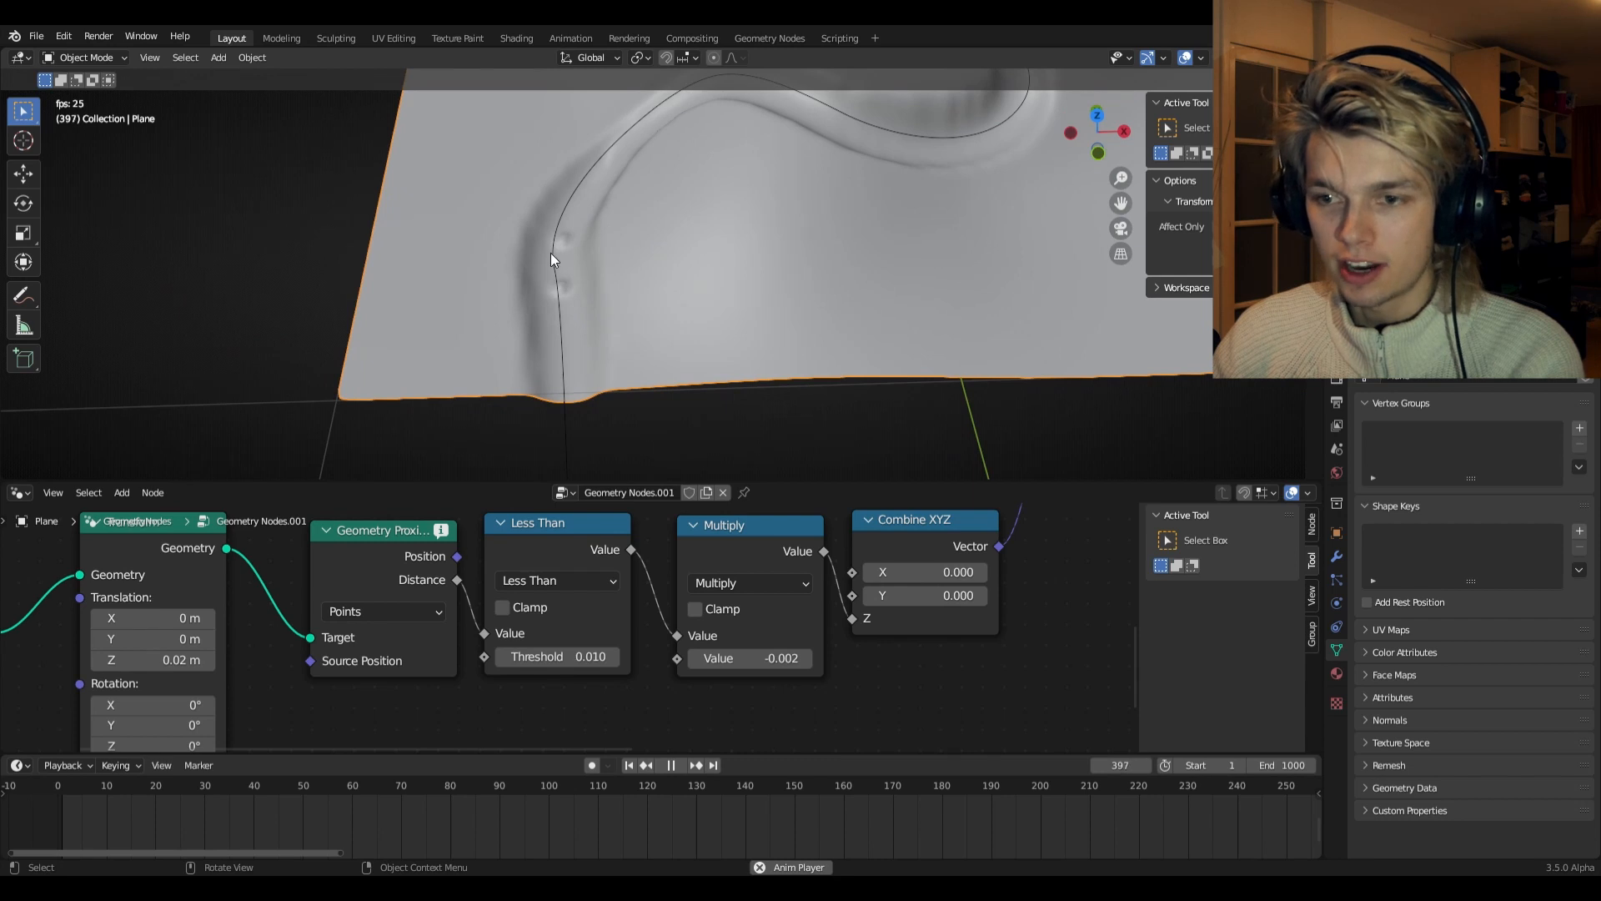
{"action": "middle_click_drag", "start_coordinate": [591, 298], "coordinate": [577, 318]}
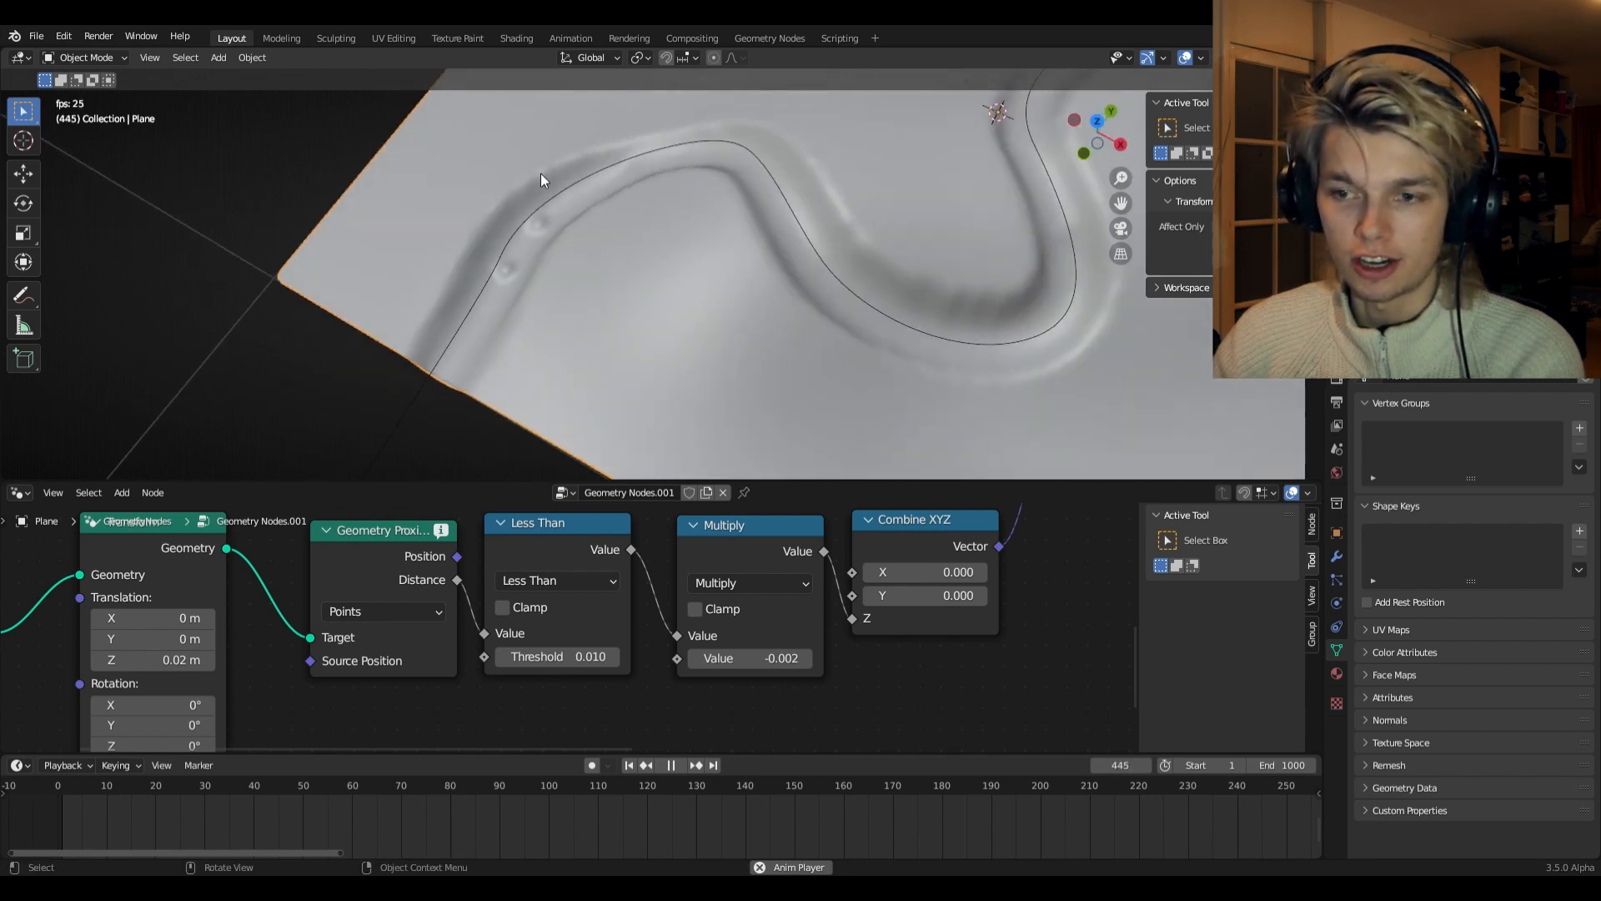
{"action": "middle_click_drag", "start_coordinate": [781, 273], "coordinate": [282, 61], "text": "shift"}
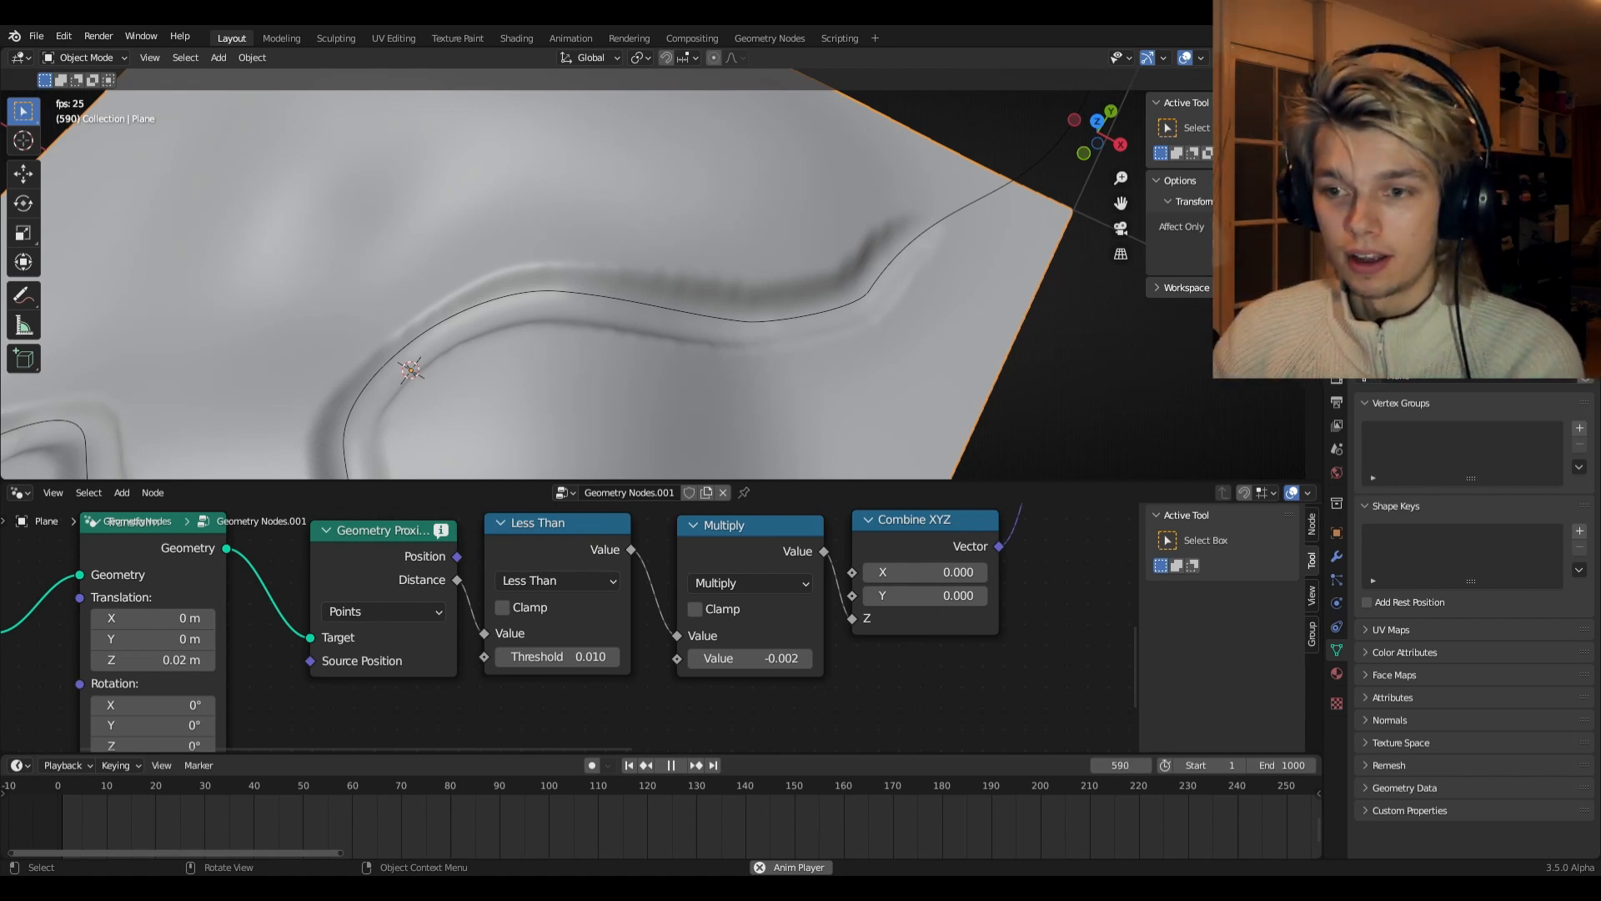
{"action": "scroll", "coordinate": [622, 313], "scroll_direction": "down", "scroll_amount": 7}
{"action": "middle_click_drag", "start_coordinate": [622, 312], "coordinate": [667, 321]}
{"action": "middle_click_drag", "start_coordinate": [667, 321], "coordinate": [727, 302], "text": "shift"}
{"action": "scroll", "coordinate": [728, 302], "scroll_direction": "up", "scroll_amount": 6}
{"action": "key", "text": "space"}
{"action": "middle_click_drag", "start_coordinate": [627, 325], "coordinate": [676, 279]}
{"action": "middle_click_drag", "start_coordinate": [643, 321], "coordinate": [742, 314], "text": "shift"}
{"action": "scroll", "coordinate": [627, 267], "scroll_direction": "down", "scroll_amount": 8}
{"action": "middle_click_drag", "start_coordinate": [884, 317], "coordinate": [692, 357], "text": "shift"}
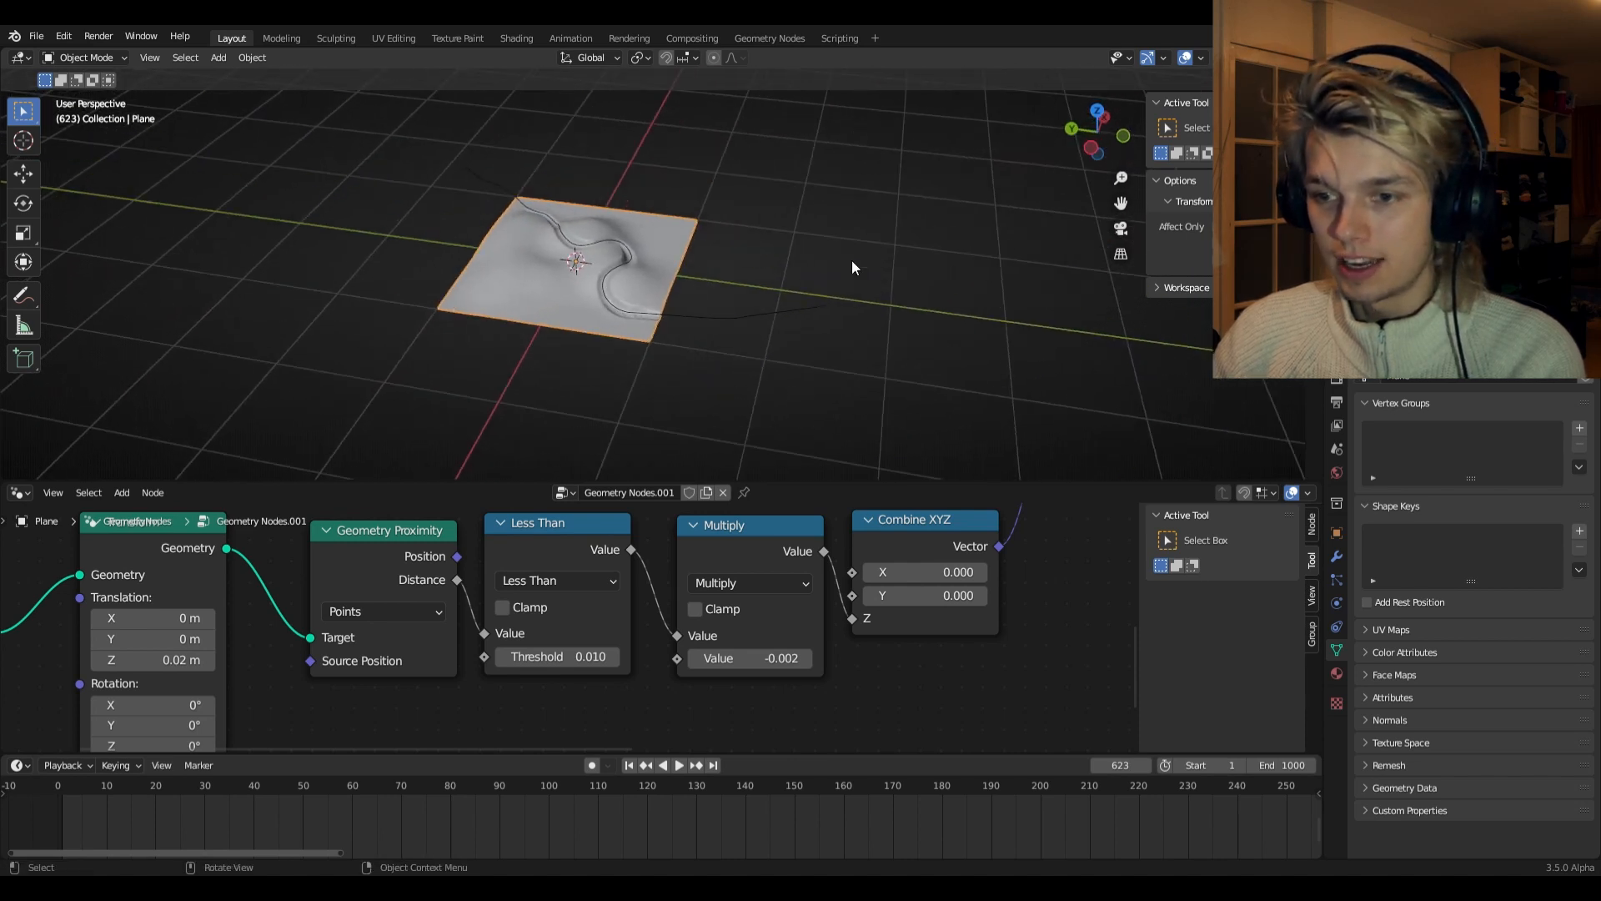
- Extrude the worm's Bezier curve about 0.9 m outward from its end point farthest from the terrain
{"action": "scroll", "coordinate": [637, 359], "scroll_direction": "up", "scroll_amount": 6}
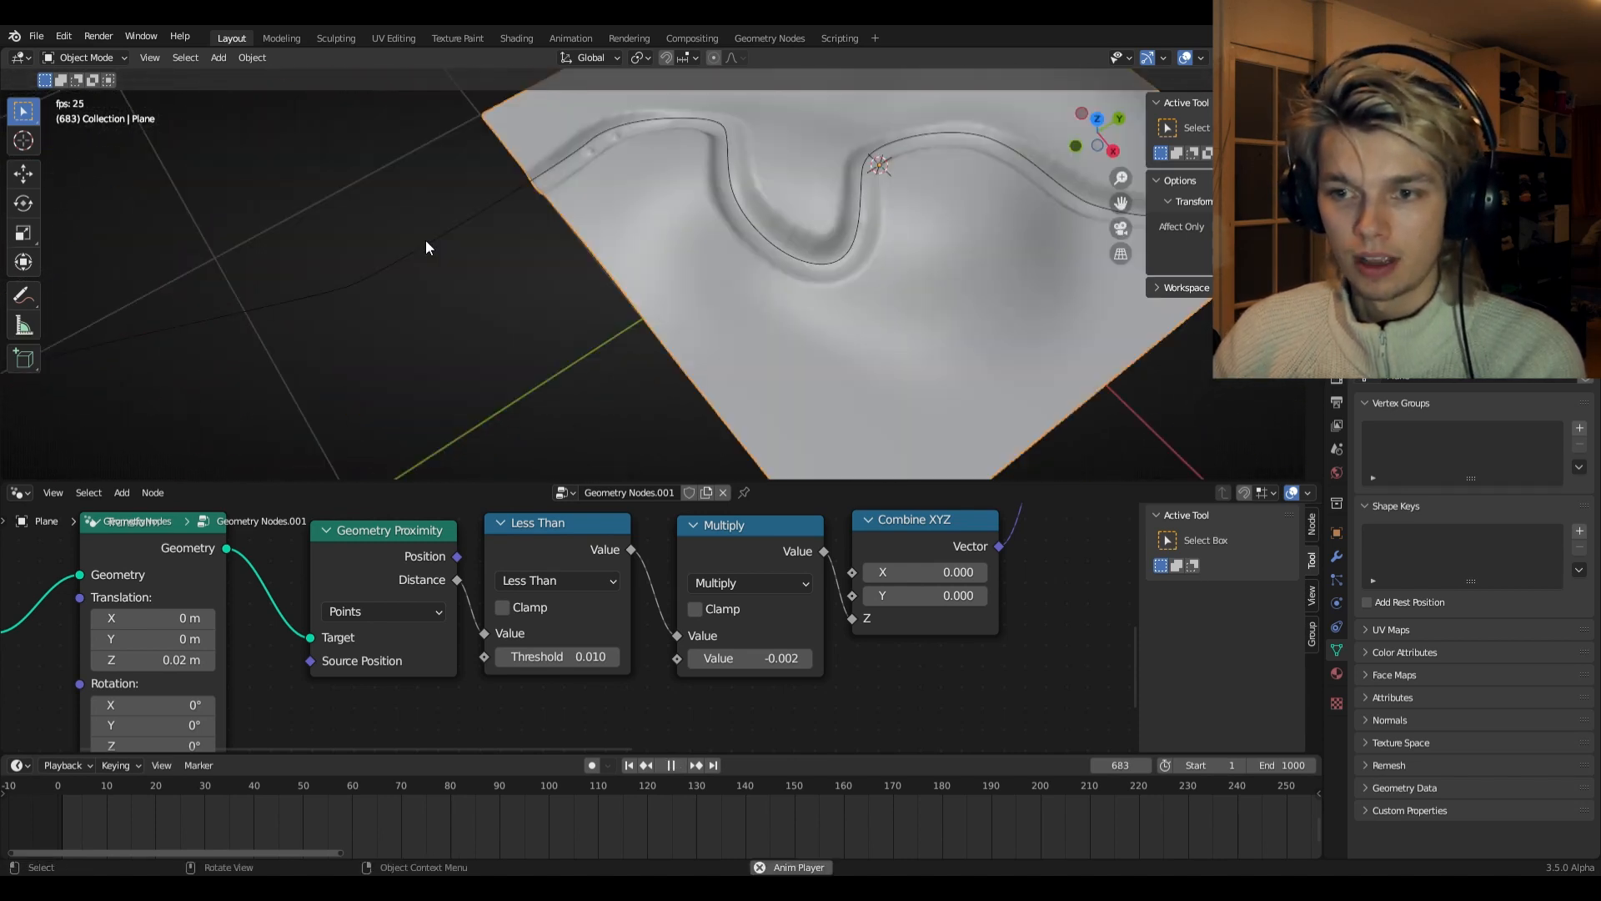
{"action": "left_click", "coordinate": [431, 244]}
{"action": "key", "text": "Tab"}
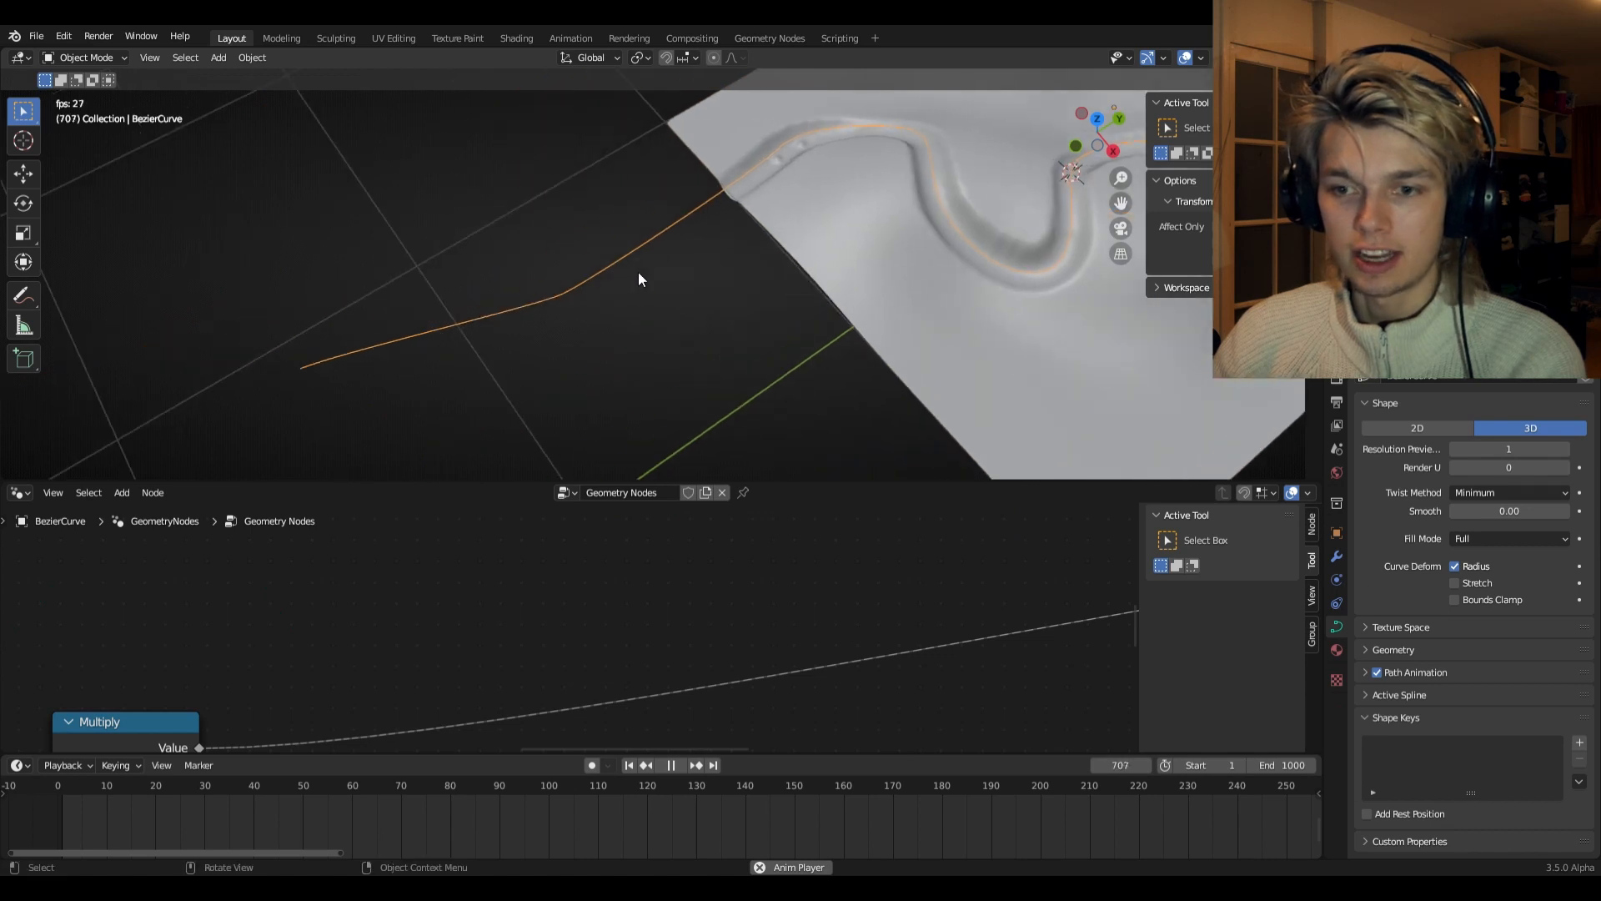
{"action": "scroll", "coordinate": [600, 318], "scroll_direction": "down", "scroll_amount": 5}
{"action": "key", "text": "g"}
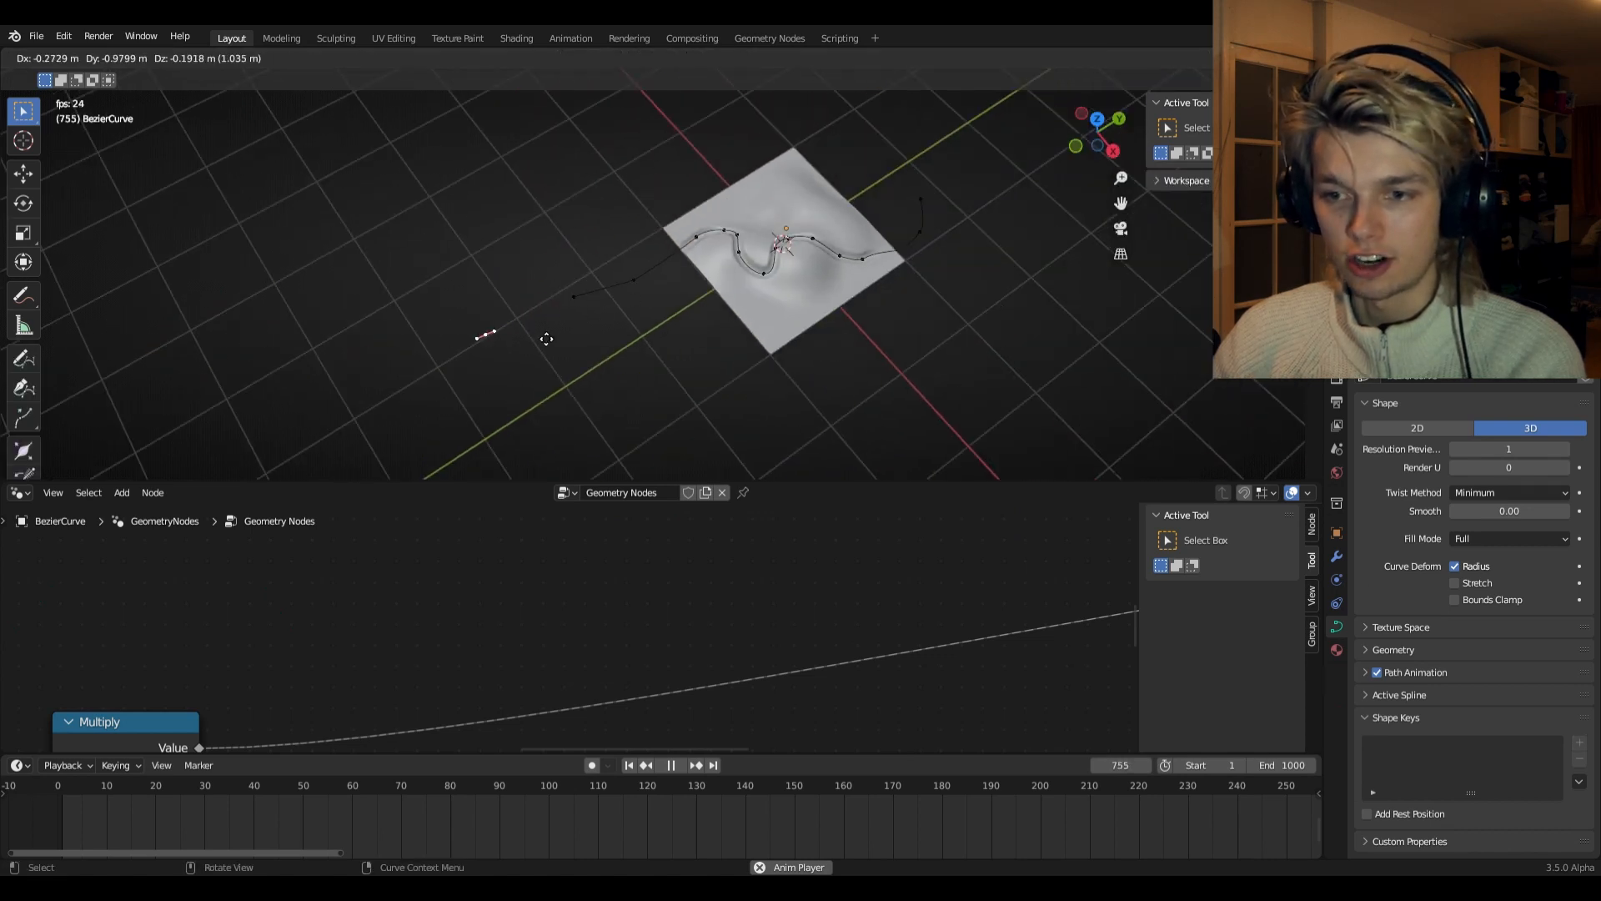
{"action": "left_click", "coordinate": [556, 333]}
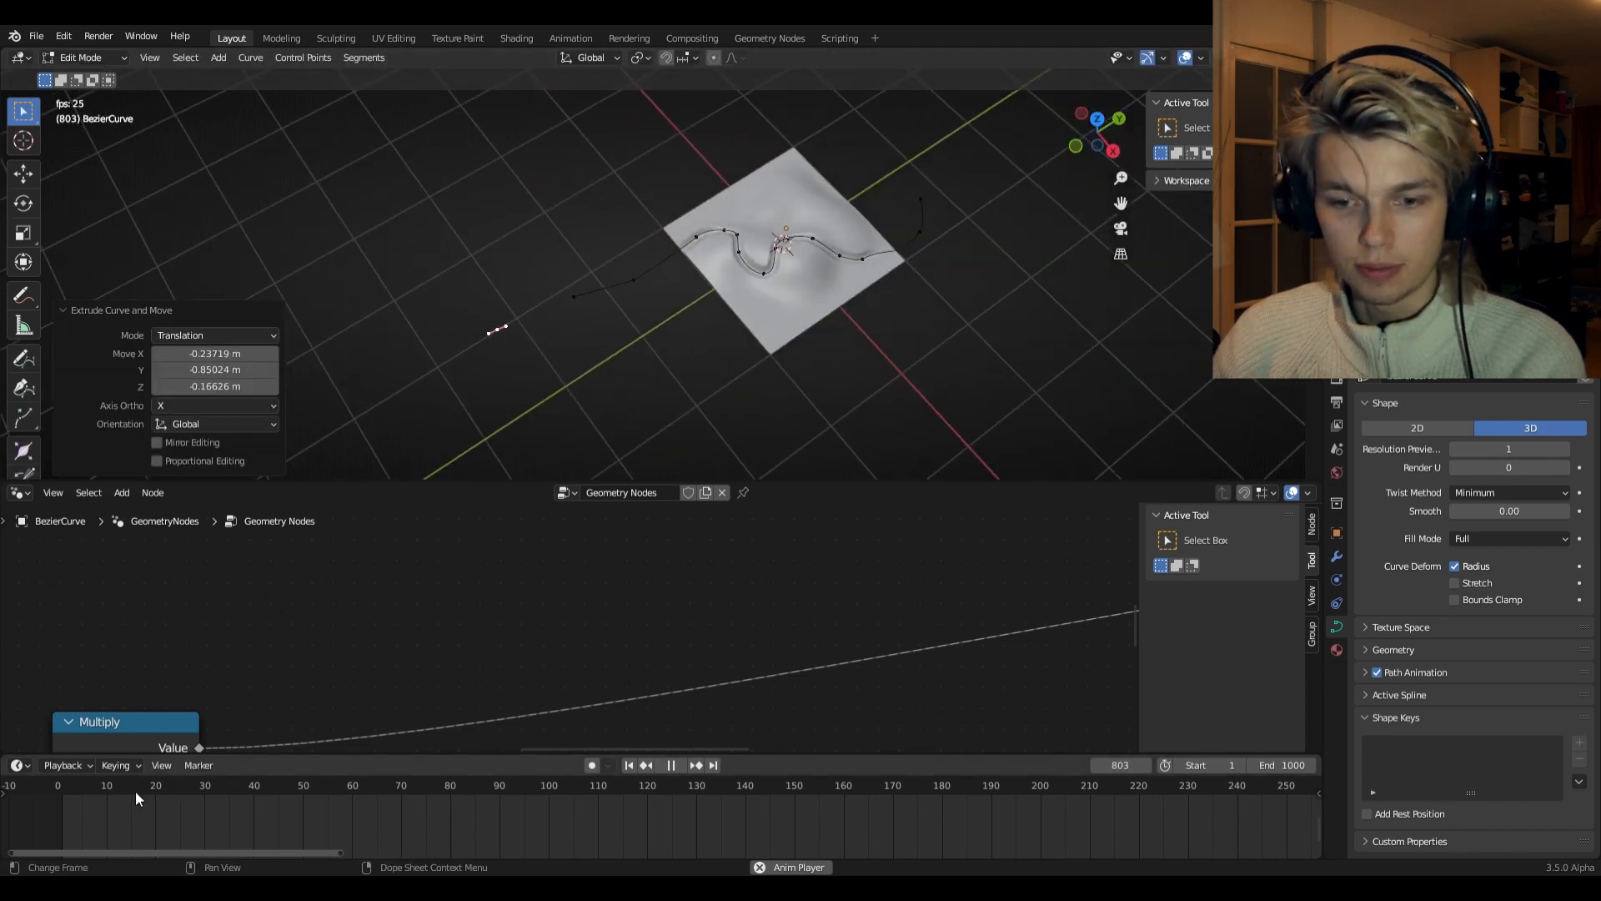
- Rewind to the start of the animation and replay it to check the worm's movement on the lengthened curve
{"action": "left_click_drag", "start_coordinate": [134, 789], "coordinate": [5, 786]}
{"action": "key", "text": "space"}
{"action": "scroll", "coordinate": [1034, 272], "scroll_direction": "up", "scroll_amount": 5}
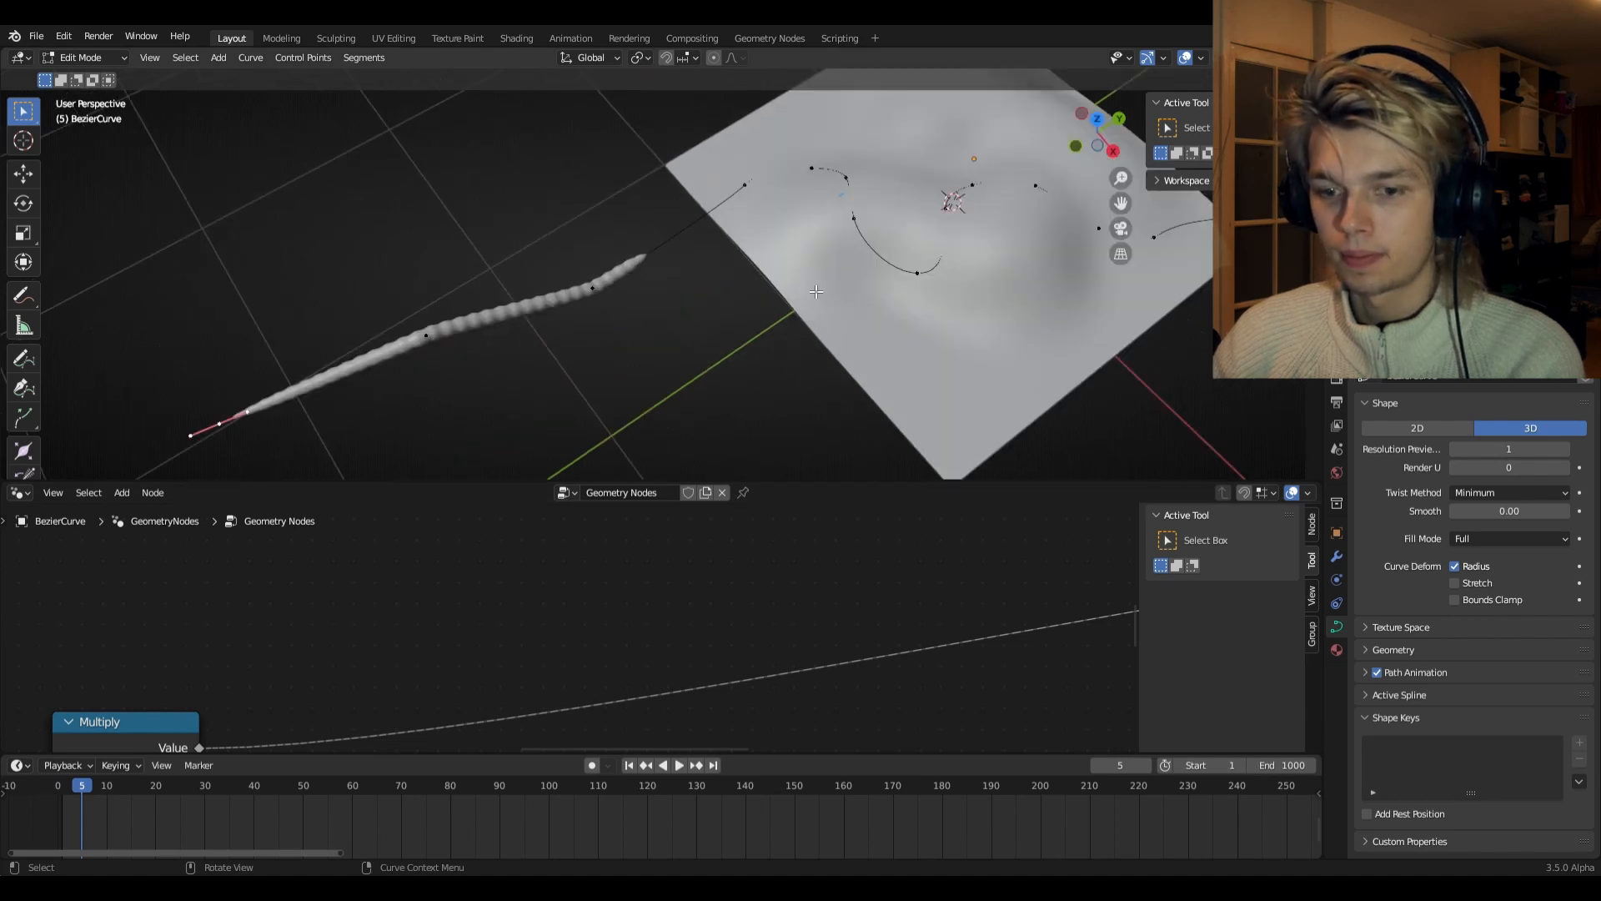
{"action": "key", "text": "space"}
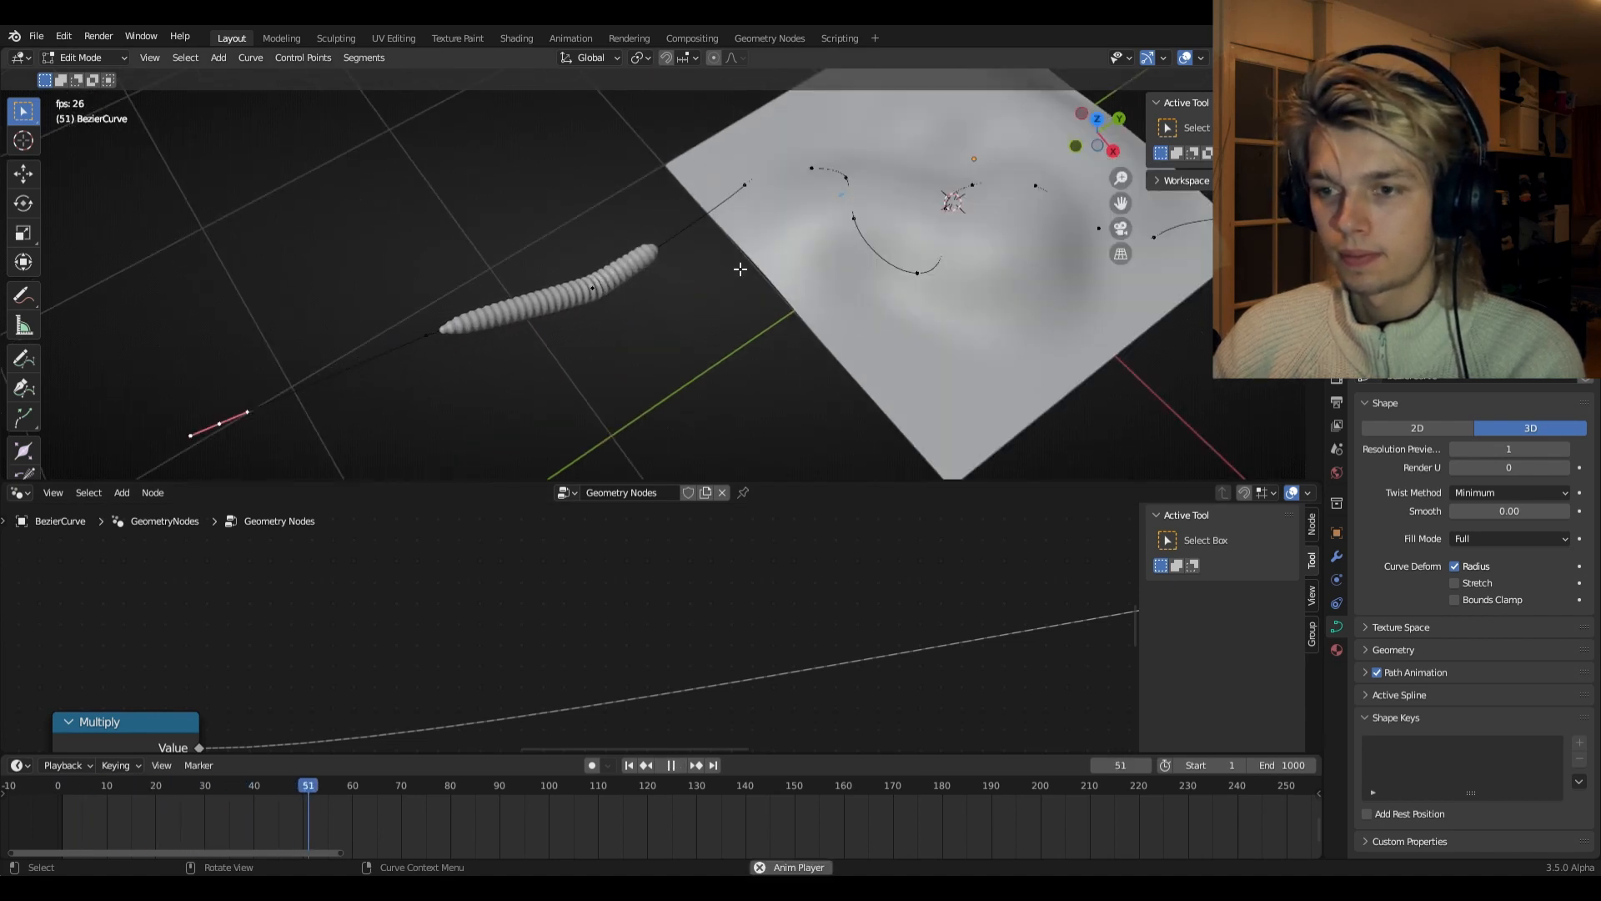
- Follow the worm across the terrain during playback, pause, and examine the pressed trail up close and from farther away
{"action": "middle_click_drag", "start_coordinate": [740, 270], "coordinate": [649, 342], "text": "shift"}
{"action": "scroll", "coordinate": [648, 342], "scroll_direction": "up", "scroll_amount": 5}
{"action": "middle_click_drag", "start_coordinate": [734, 305], "coordinate": [852, 253]}
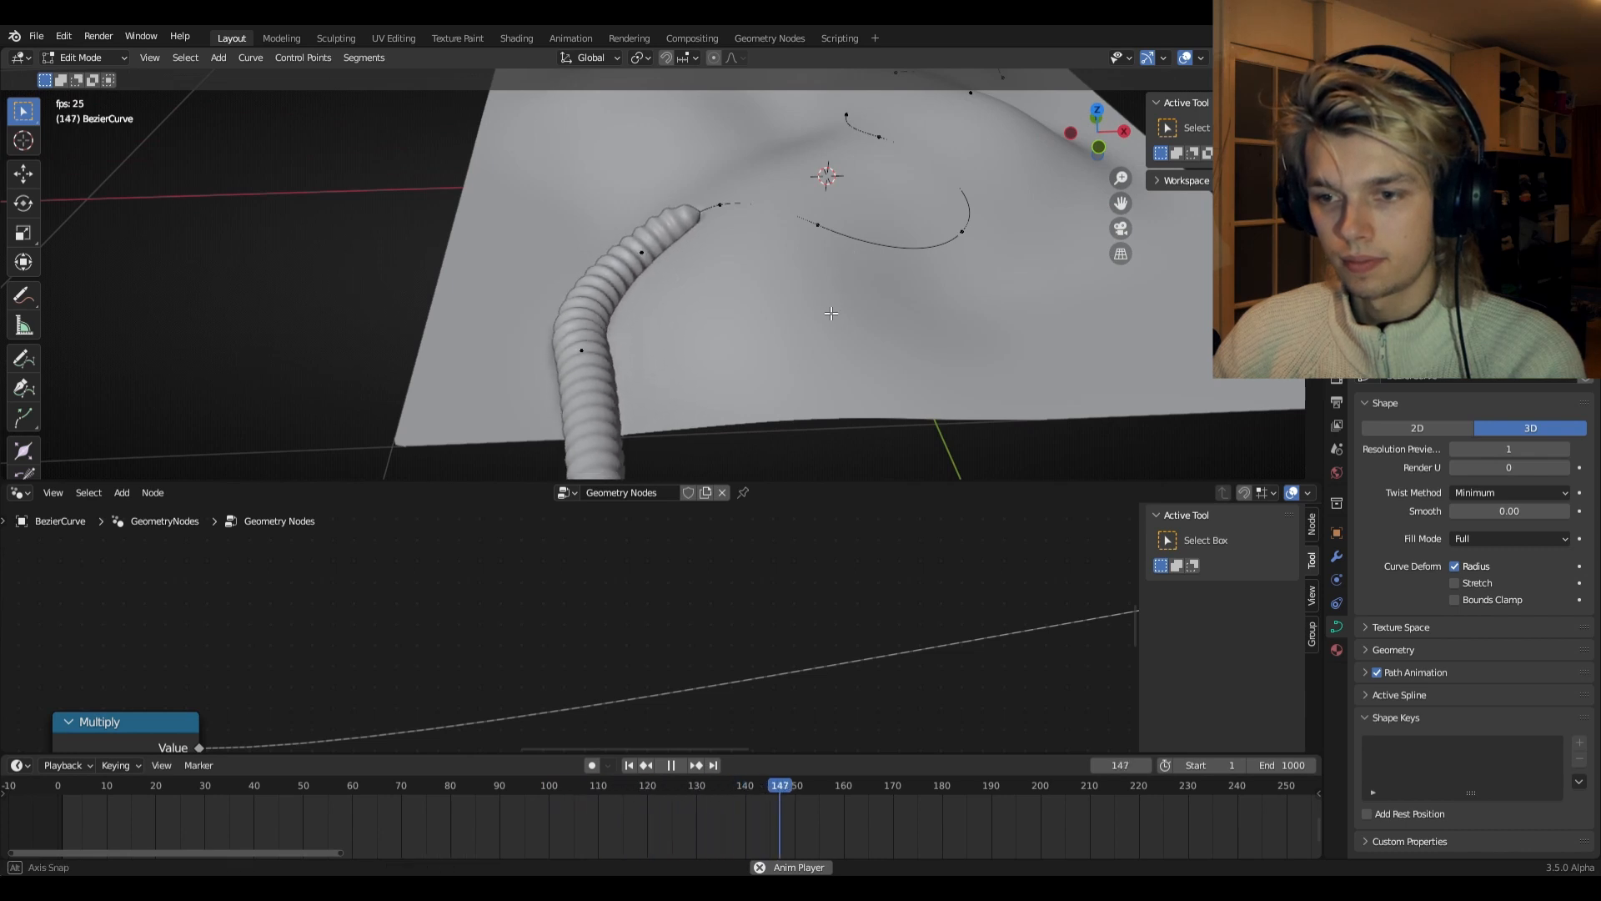
{"action": "middle_click_drag", "start_coordinate": [832, 313], "coordinate": [778, 364]}
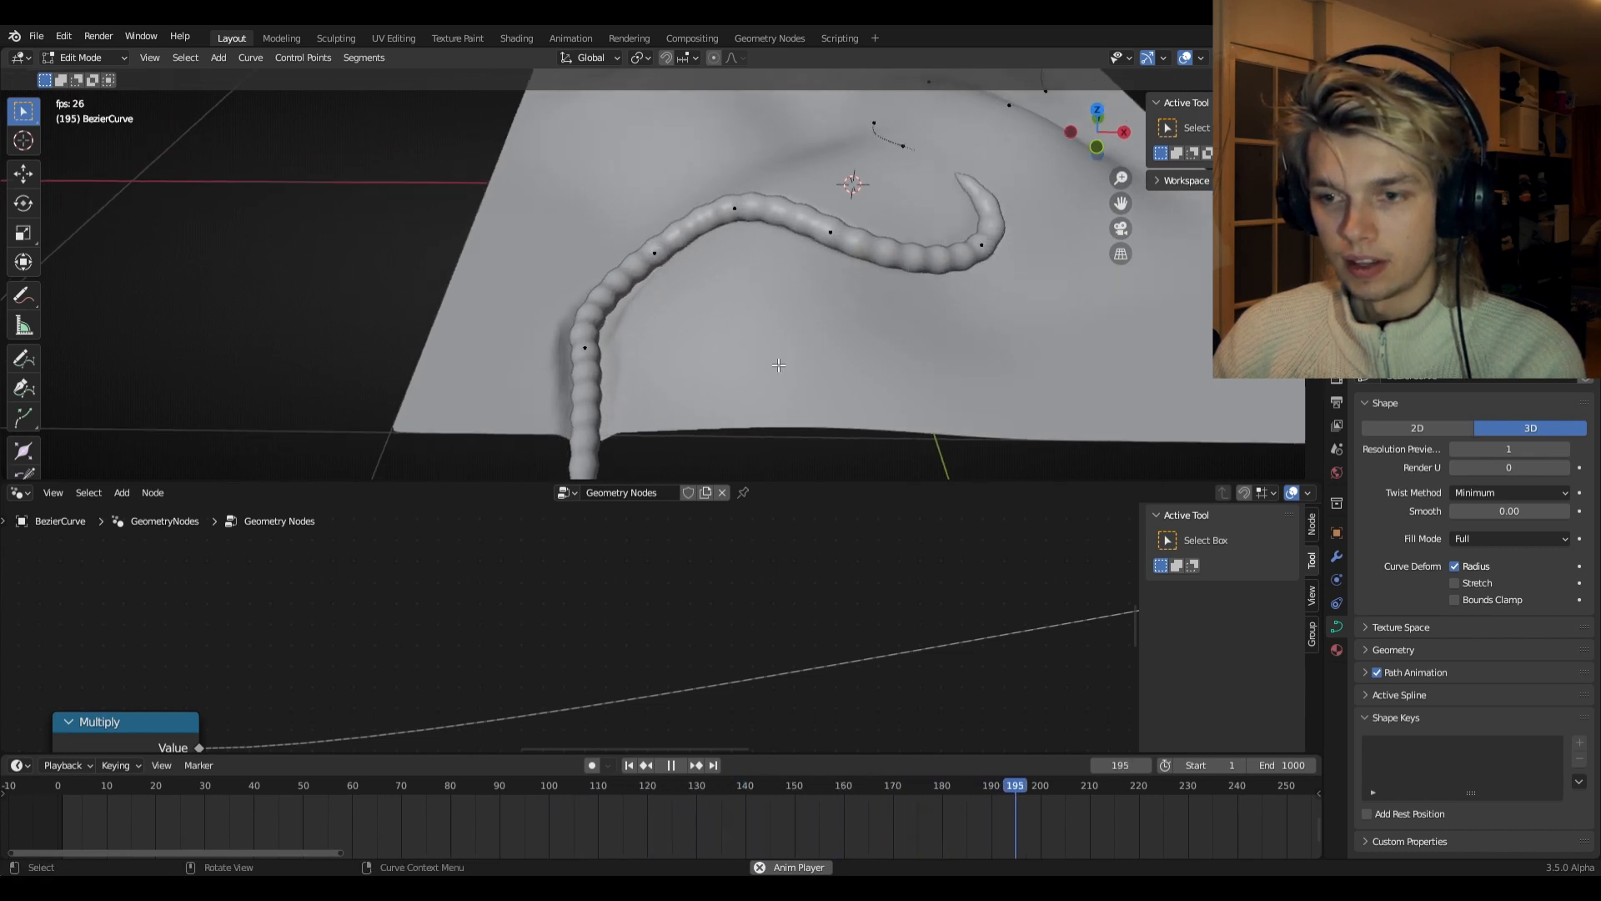
{"action": "scroll", "coordinate": [658, 372], "scroll_direction": "up", "scroll_amount": 2}
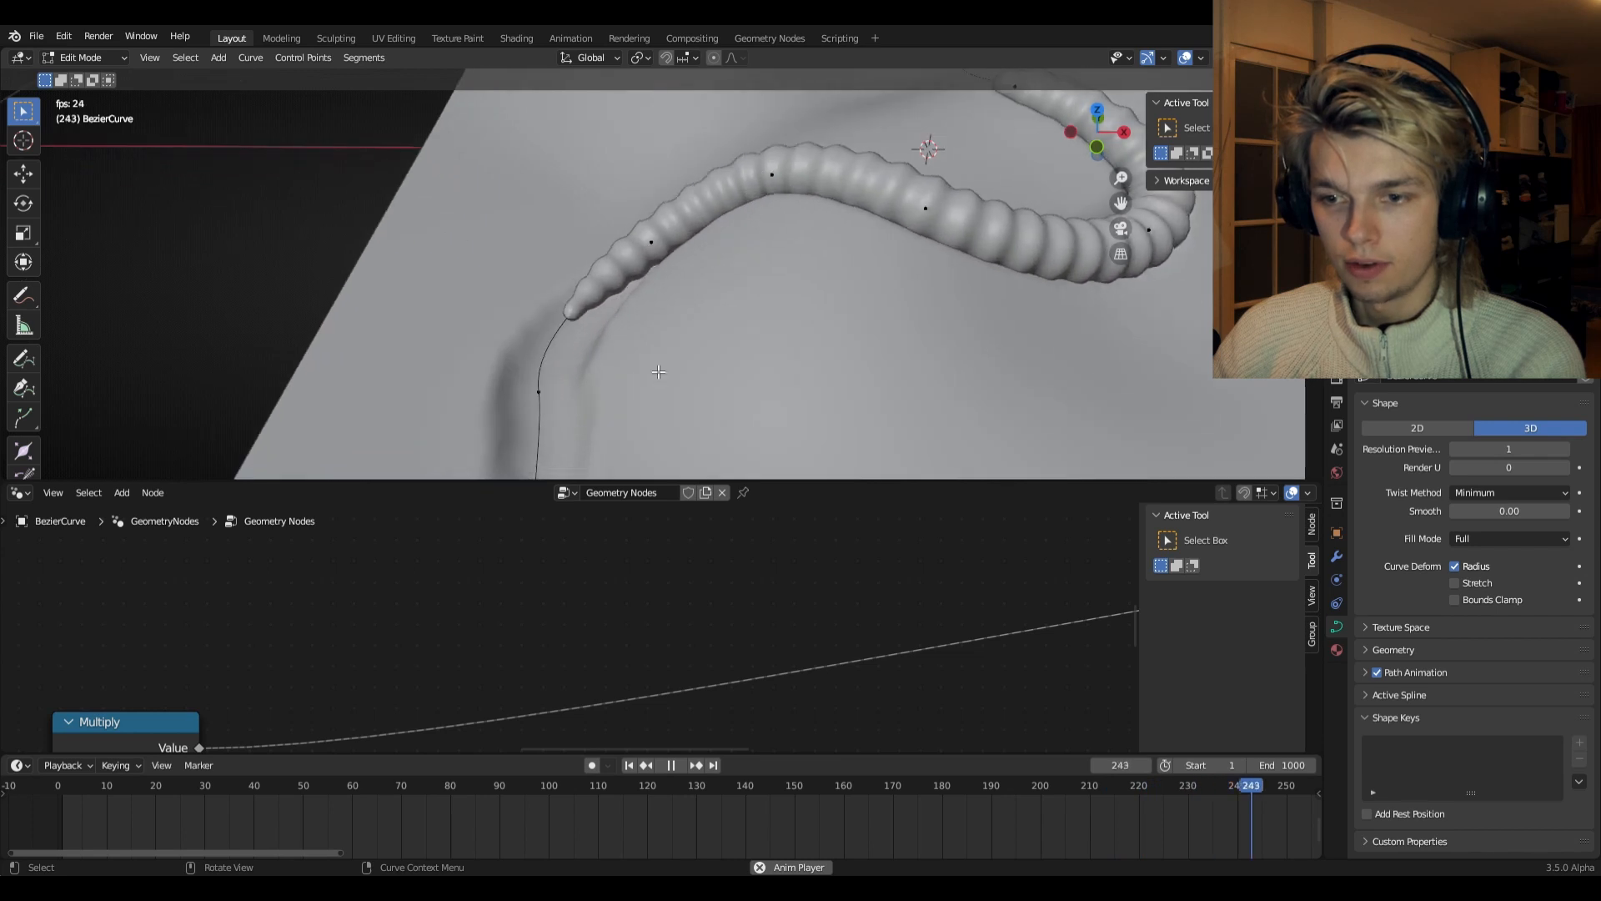
{"action": "middle_click_drag", "start_coordinate": [658, 372], "coordinate": [822, 293], "text": "shift"}
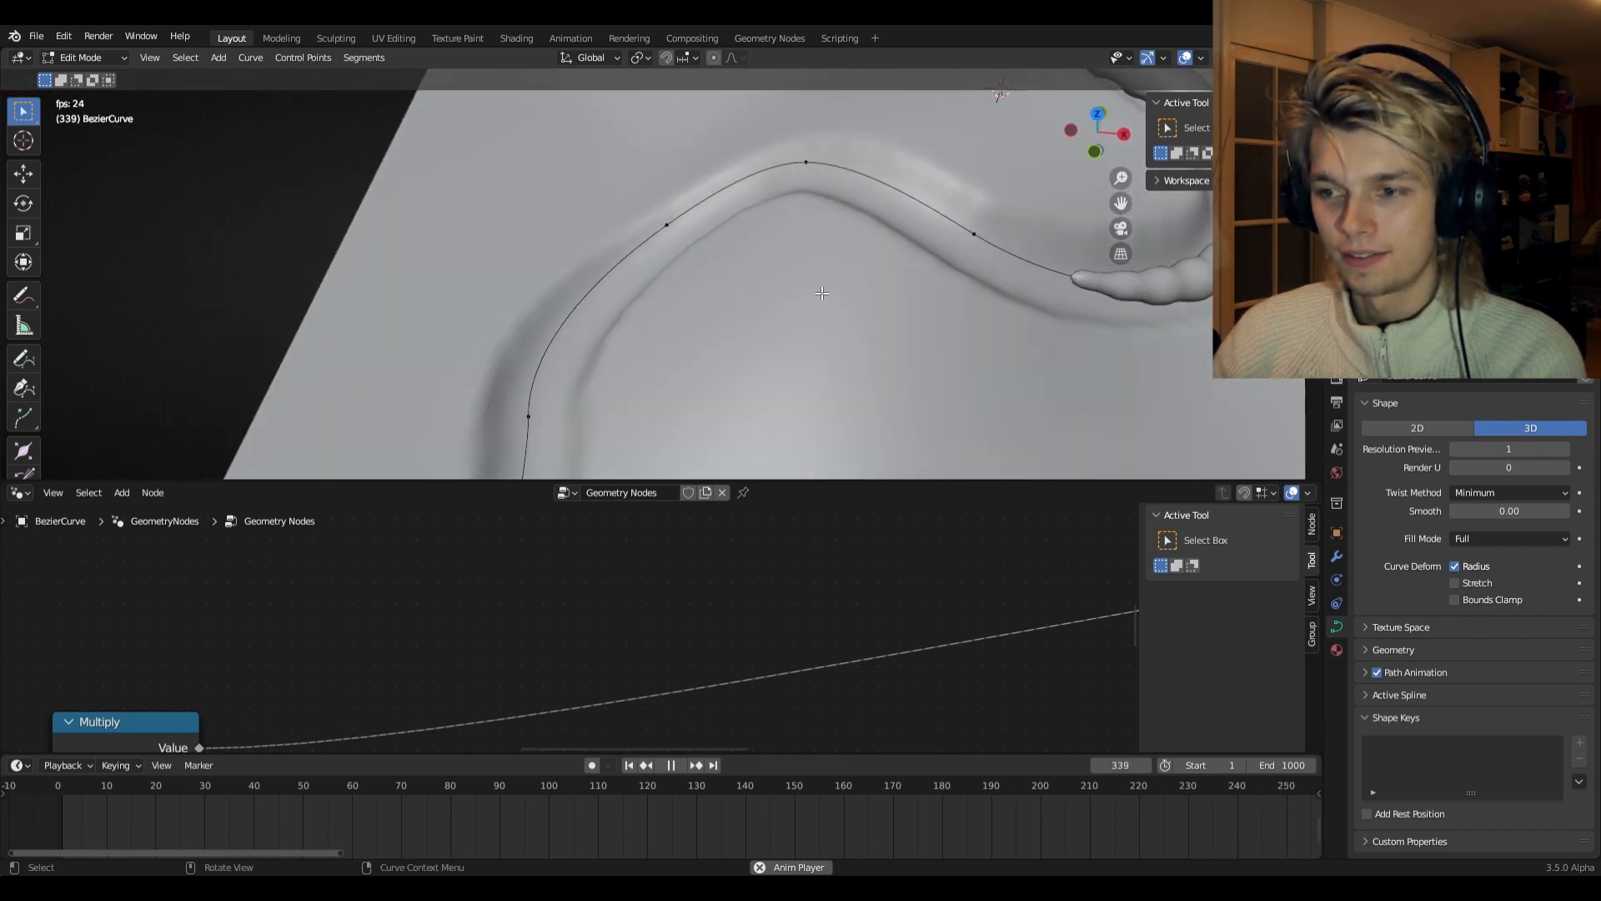
{"action": "key", "text": "space"}
{"action": "scroll", "coordinate": [821, 298], "scroll_direction": "down", "scroll_amount": 10}
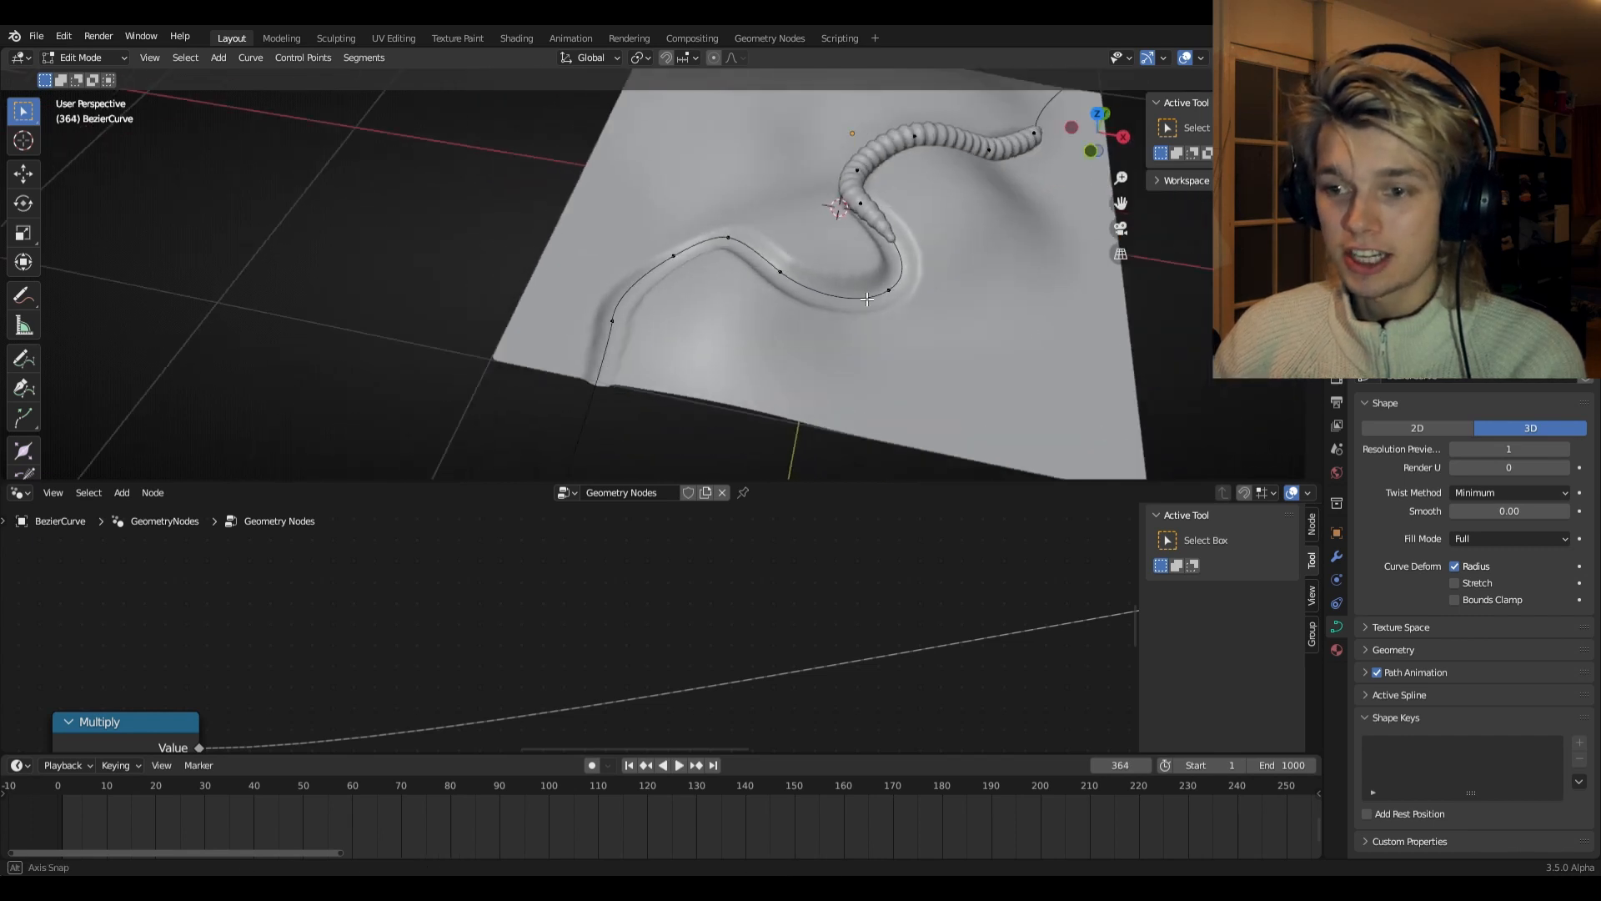
{"action": "scroll", "coordinate": [738, 329], "scroll_direction": "up", "scroll_amount": 5}
{"action": "middle_click_drag", "start_coordinate": [738, 329], "coordinate": [693, 364]}
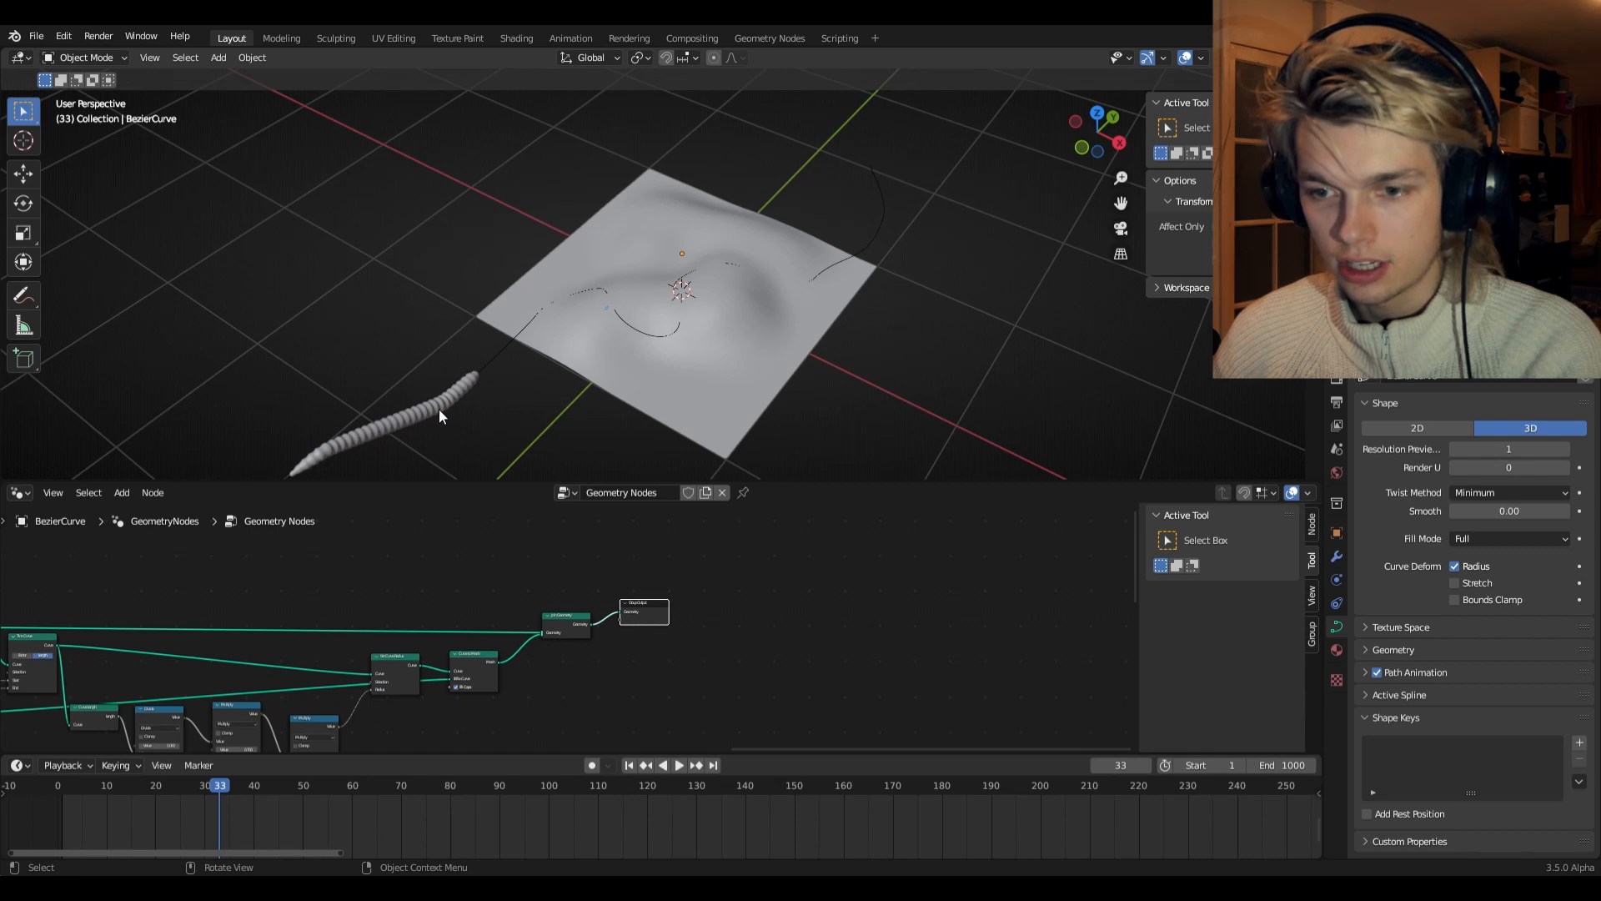
- Insert a Set Material node between Join Geometry and Group Output in the worm's geometry node tree
{"action": "left_click", "coordinate": [439, 409]}
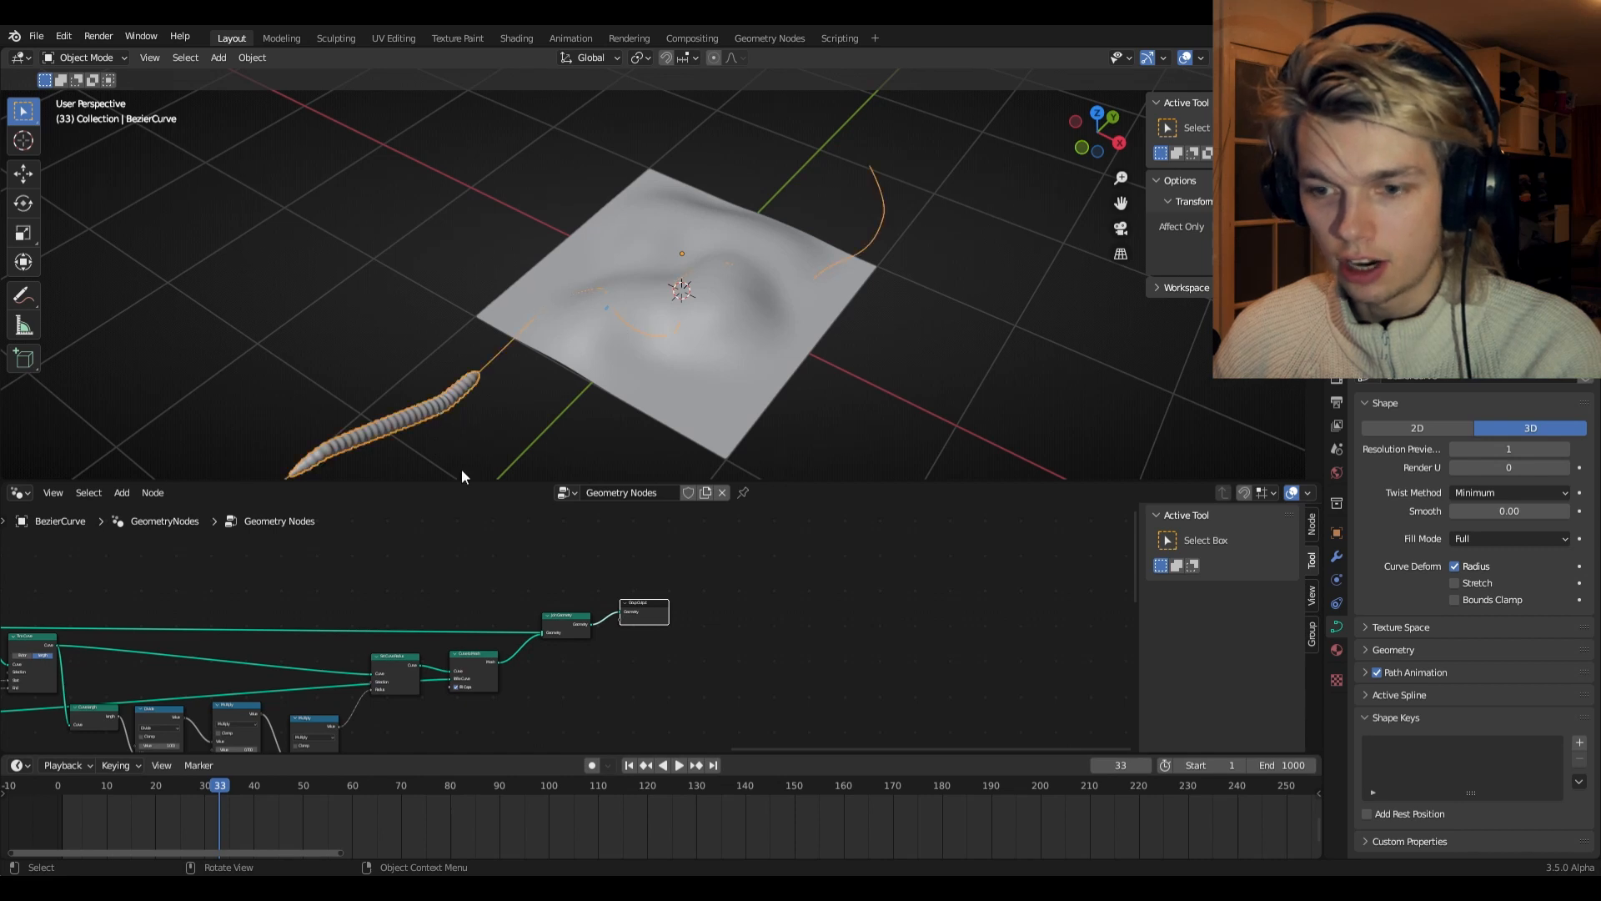
{"action": "scroll", "coordinate": [784, 641], "scroll_direction": "up", "scroll_amount": 4}
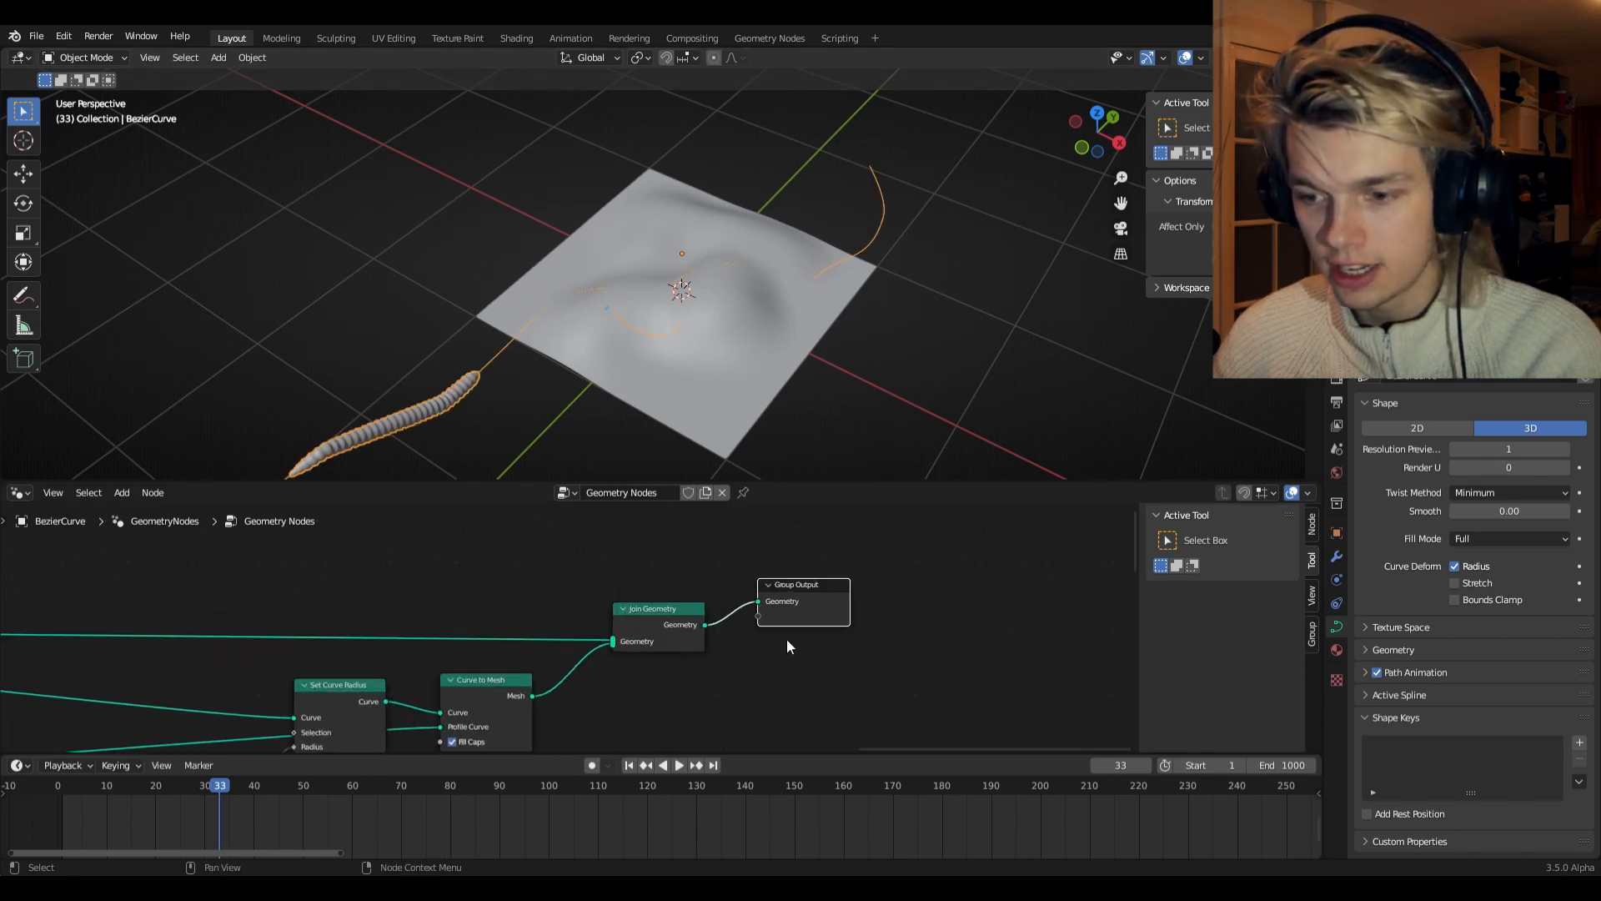
{"action": "key", "text": "shift+a"}
{"action": "type", "text": "set m"}
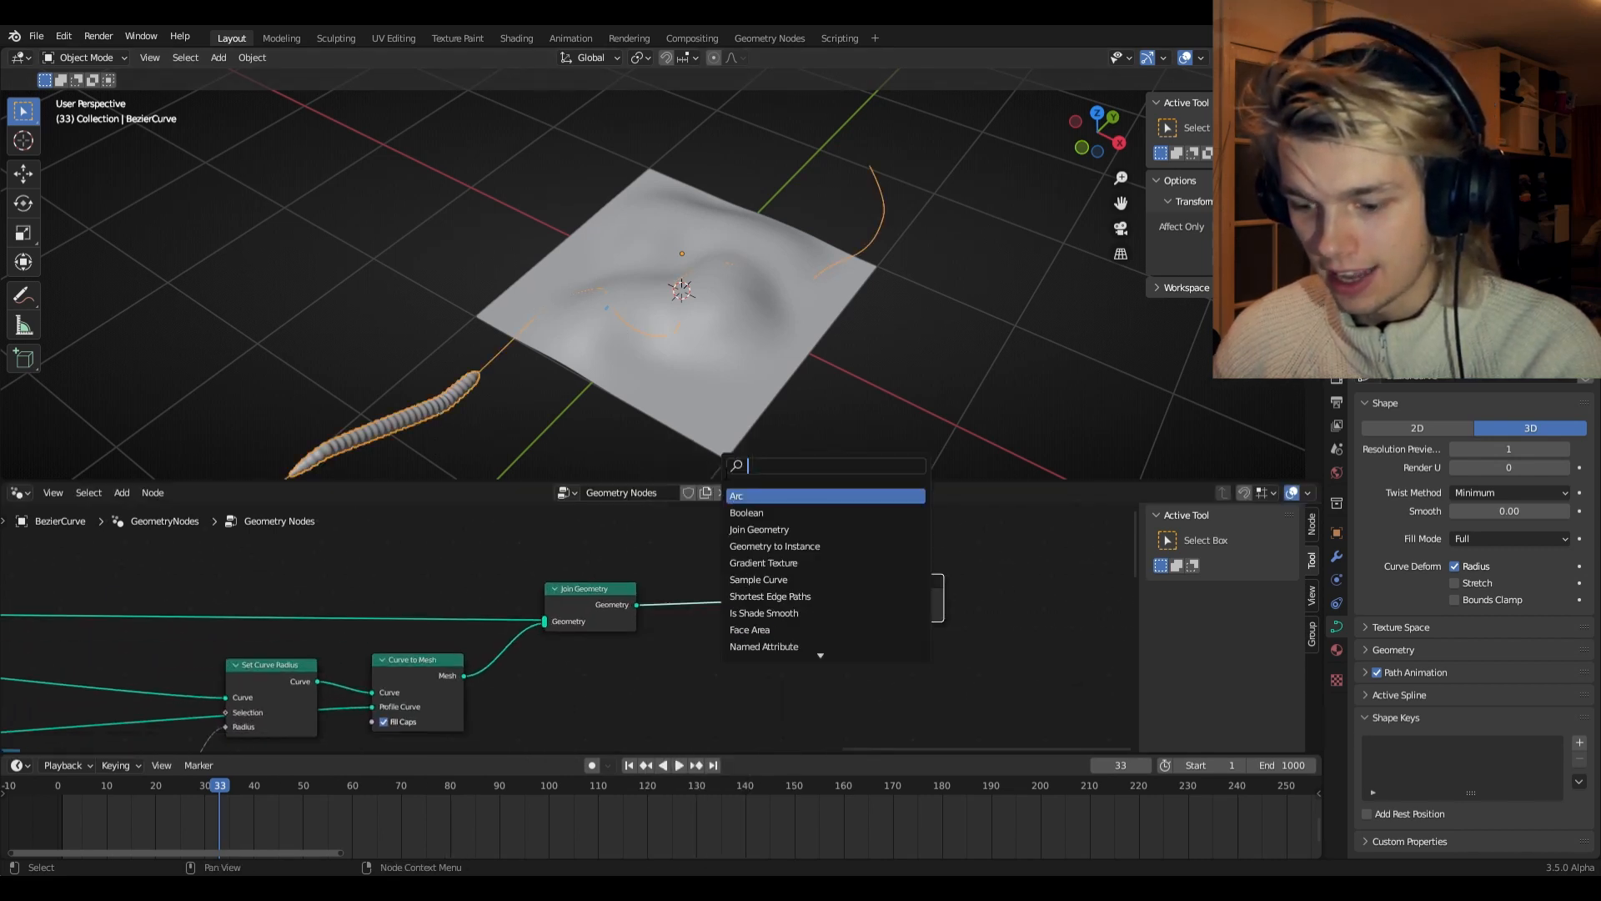
{"action": "key", "text": "Return"}
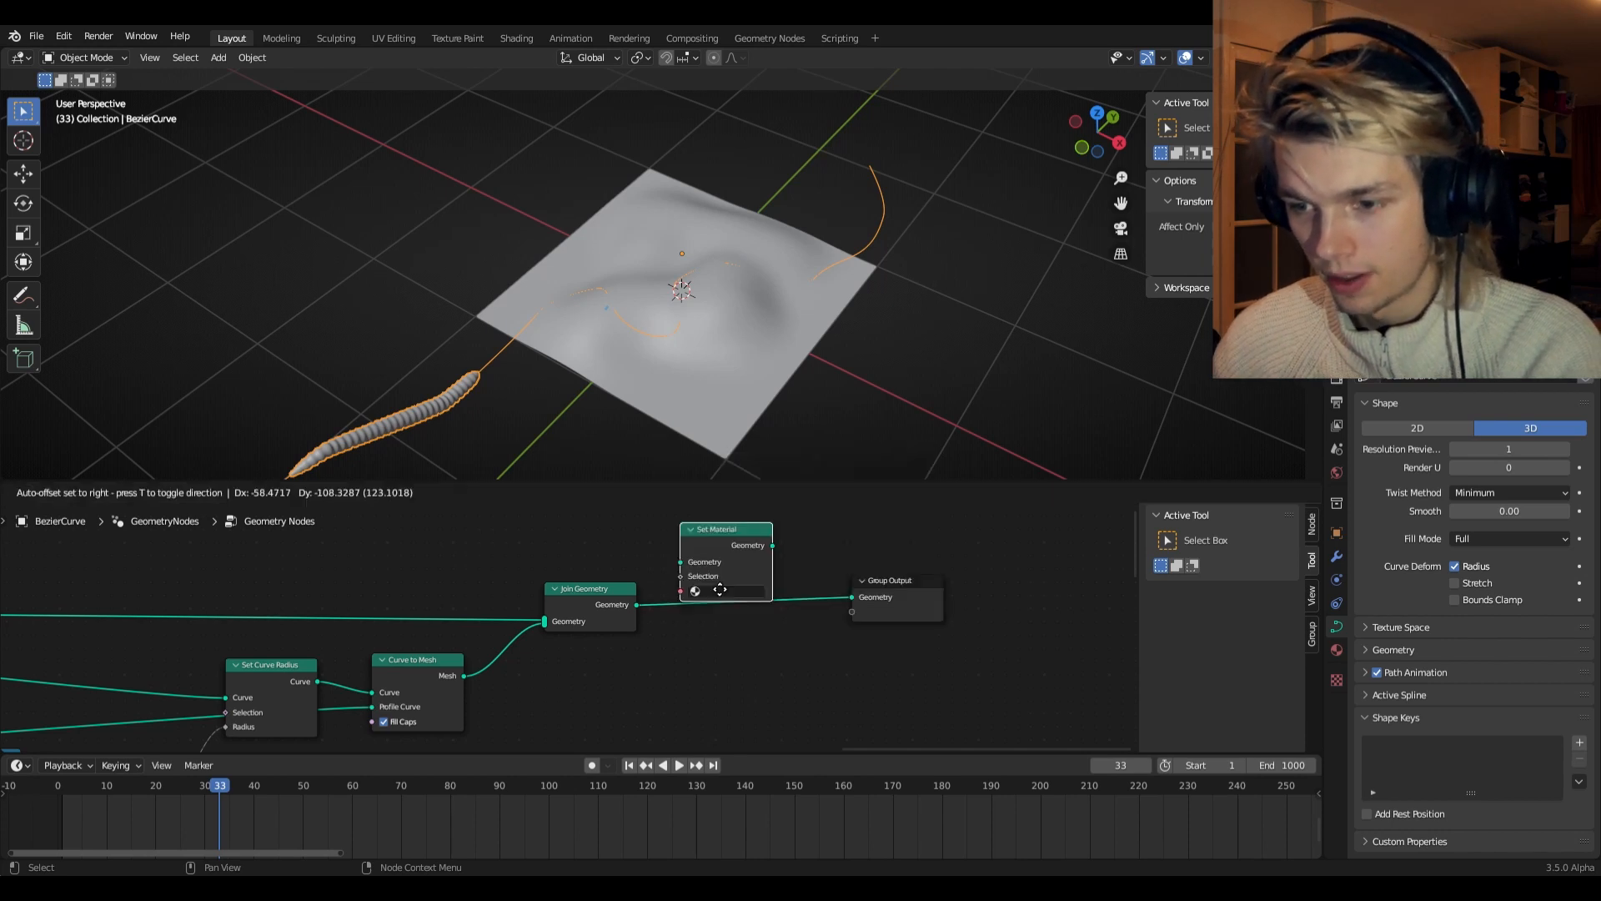
{"action": "left_click", "coordinate": [708, 617]}
- Insert a Store Named Attribute node between the worm's Trim Curve and Set Curve Radius nodes
{"action": "key", "text": "Home"}
{"action": "middle_click_drag", "start_coordinate": [861, 639], "coordinate": [984, 631]}
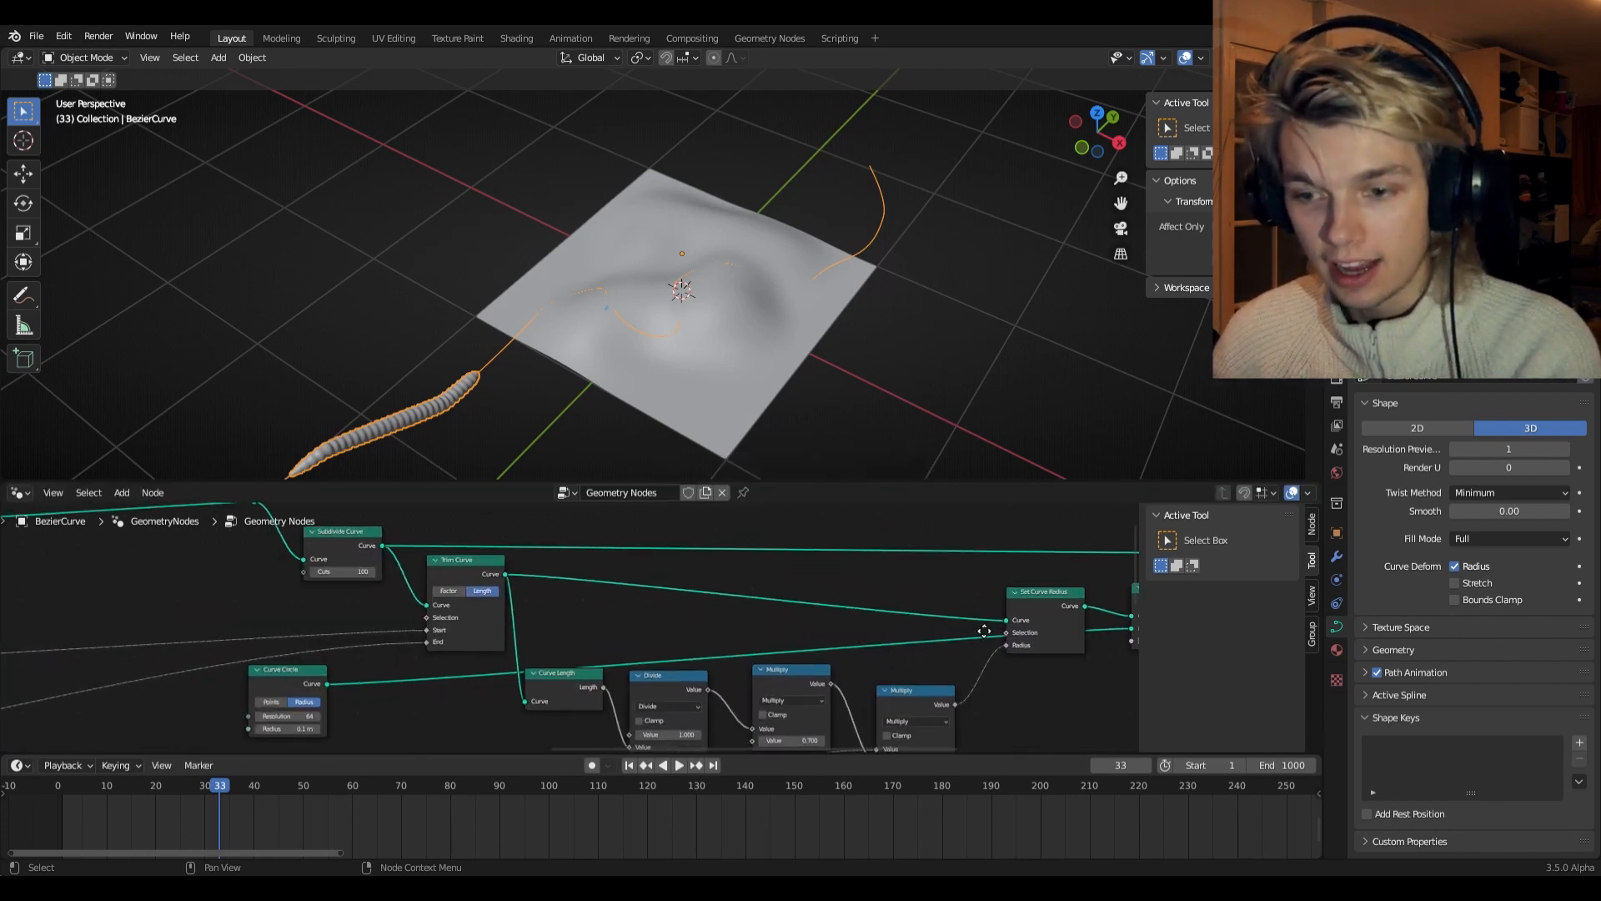
{"action": "key", "text": "shift+a"}
{"action": "type", "text": "stor"}
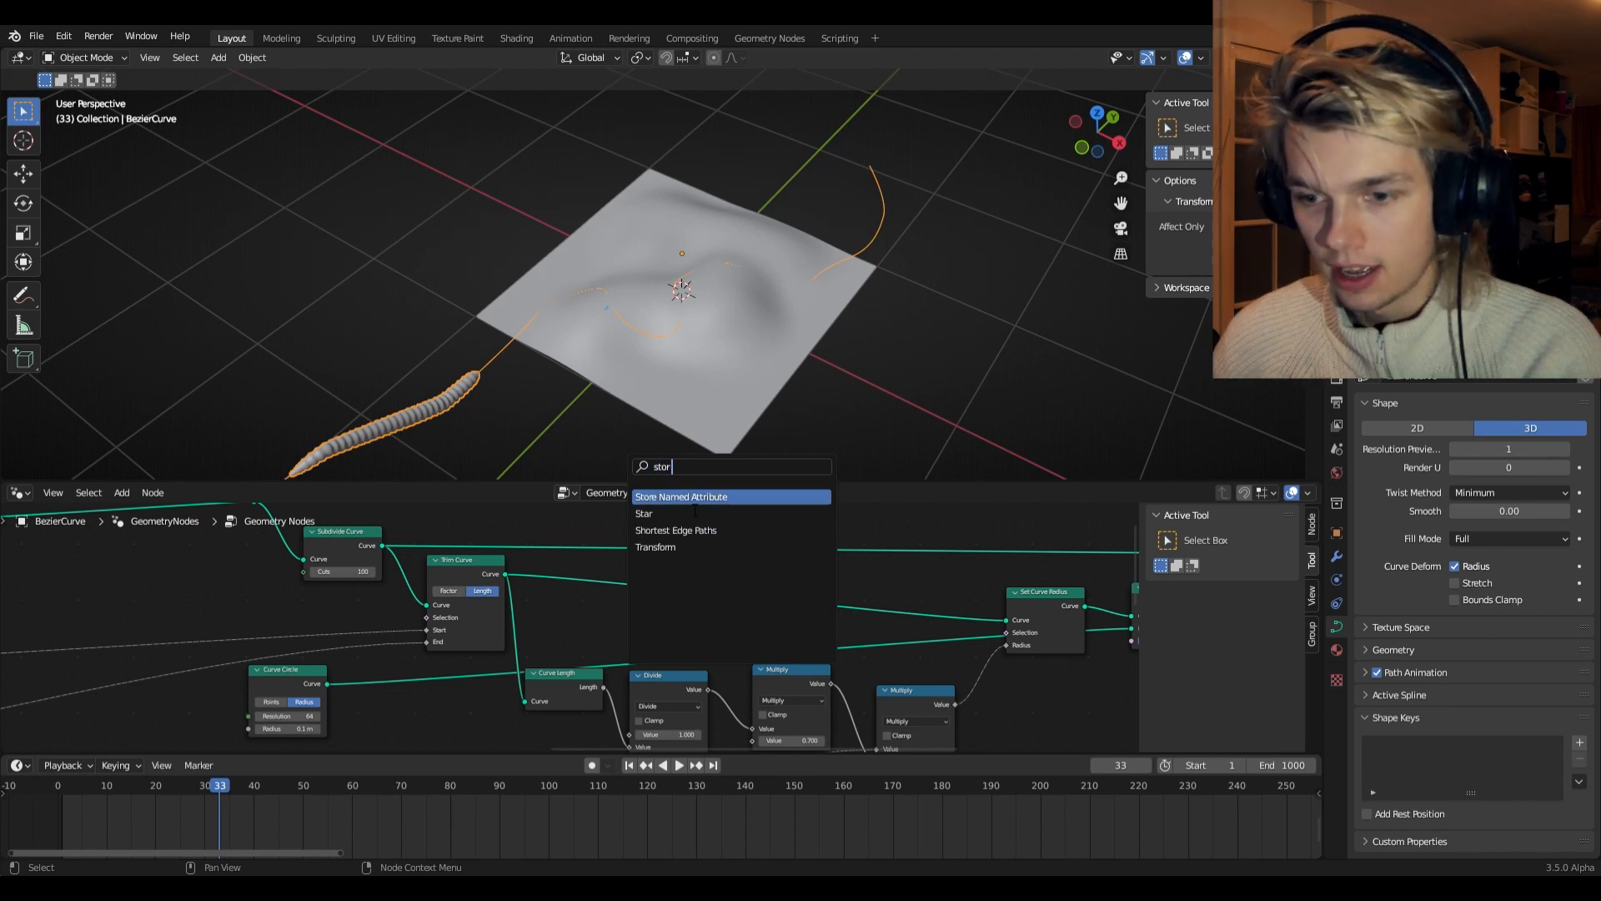
{"action": "key", "text": "Return"}
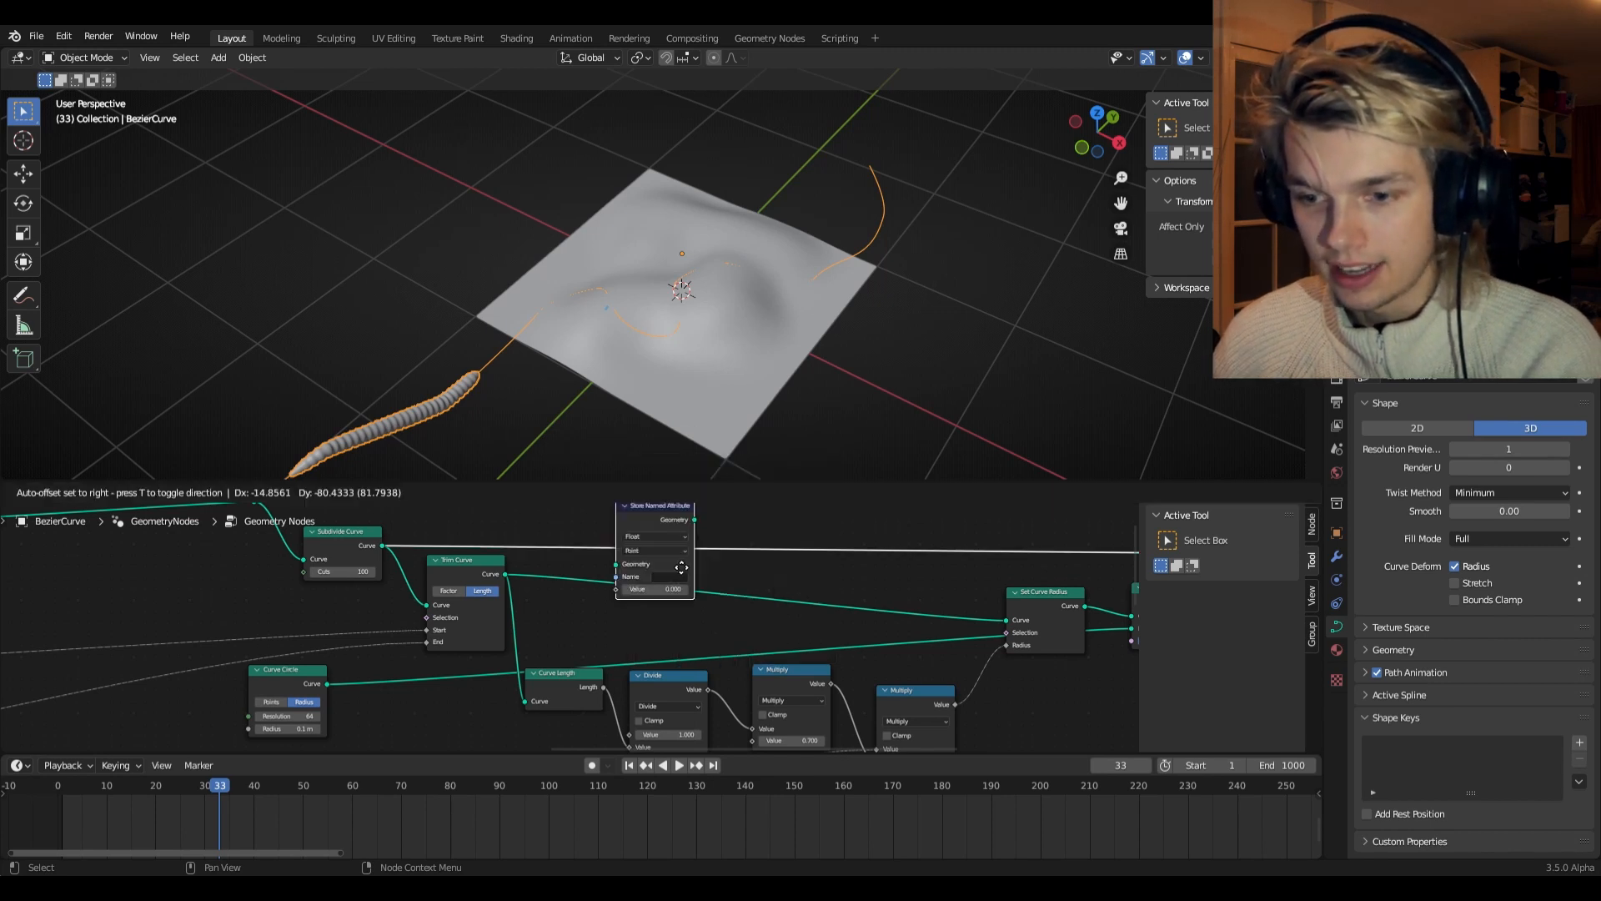
{"action": "left_click", "coordinate": [672, 597]}
- Duplicate the Map Range node that follows the Sine node and place the copy in the free space above the final Multiply
{"action": "middle_click_drag", "start_coordinate": [551, 640], "coordinate": [839, 545]}
{"action": "scroll", "coordinate": [607, 693], "scroll_direction": "down", "scroll_amount": 6}
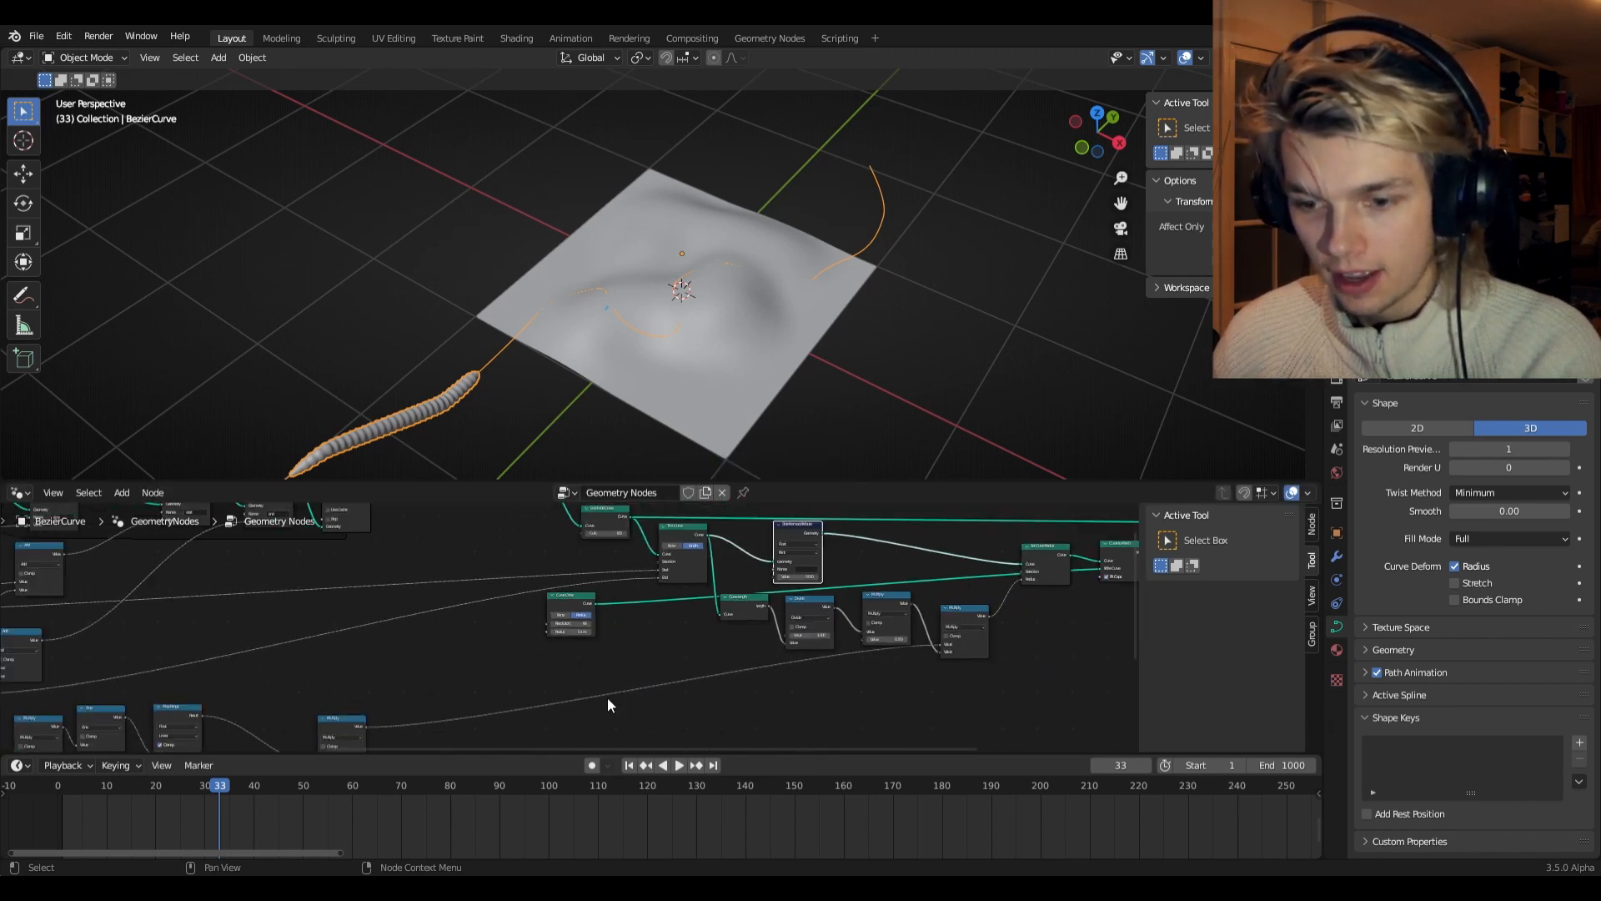
{"action": "middle_click_drag", "start_coordinate": [468, 740], "coordinate": [624, 697]}
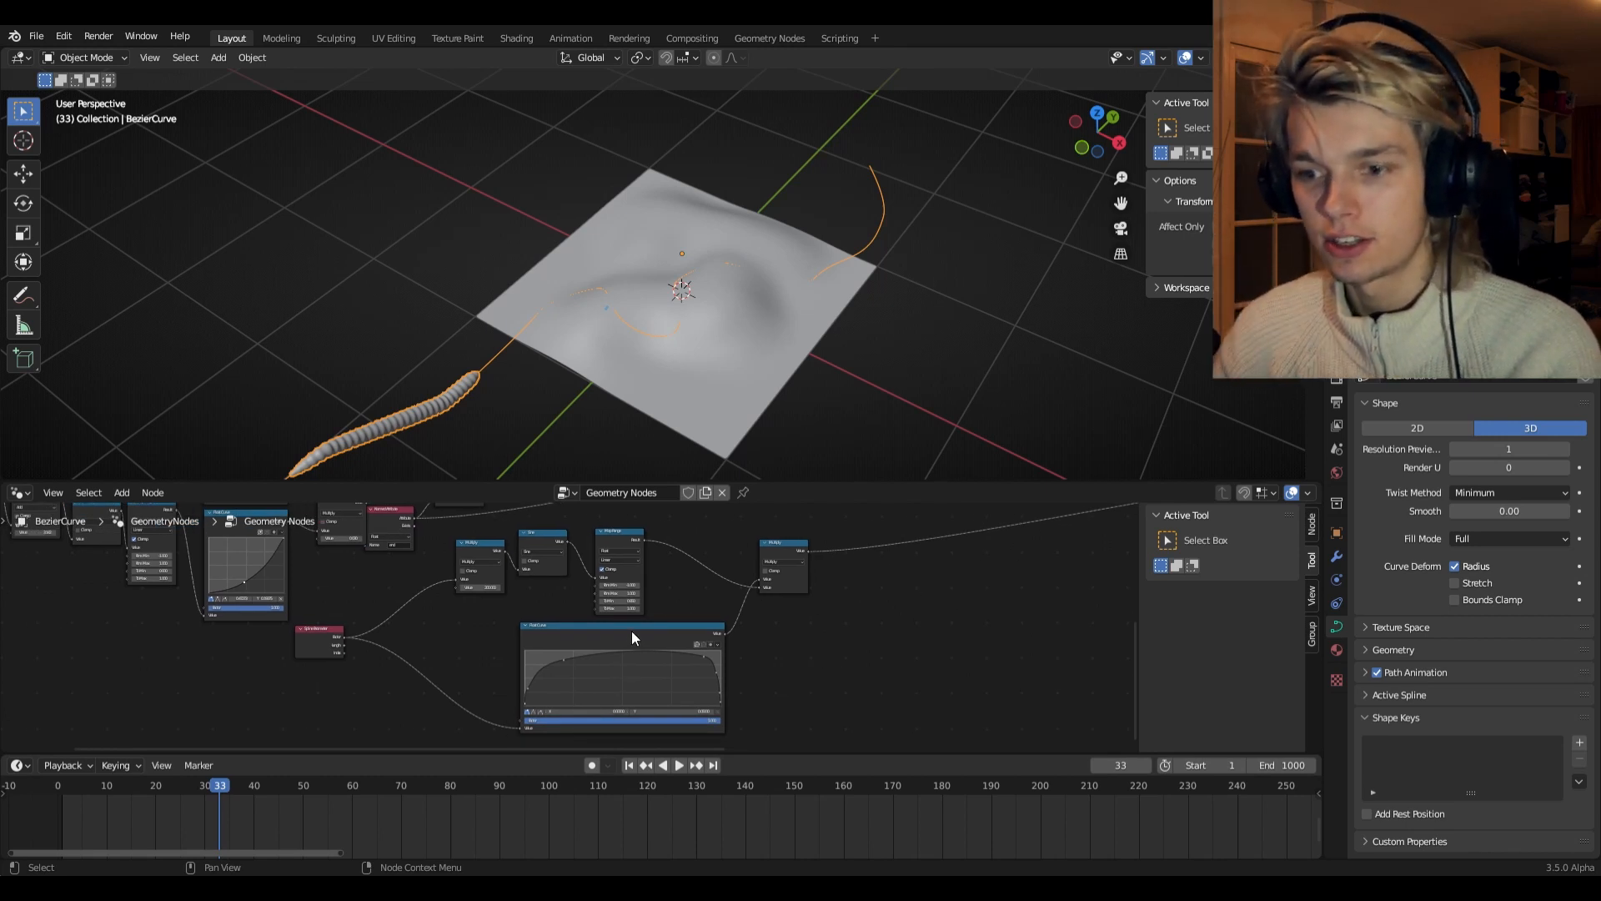
{"action": "middle_click_drag", "start_coordinate": [752, 566], "coordinate": [666, 664]}
{"action": "scroll", "coordinate": [564, 656], "scroll_direction": "up", "scroll_amount": 8}
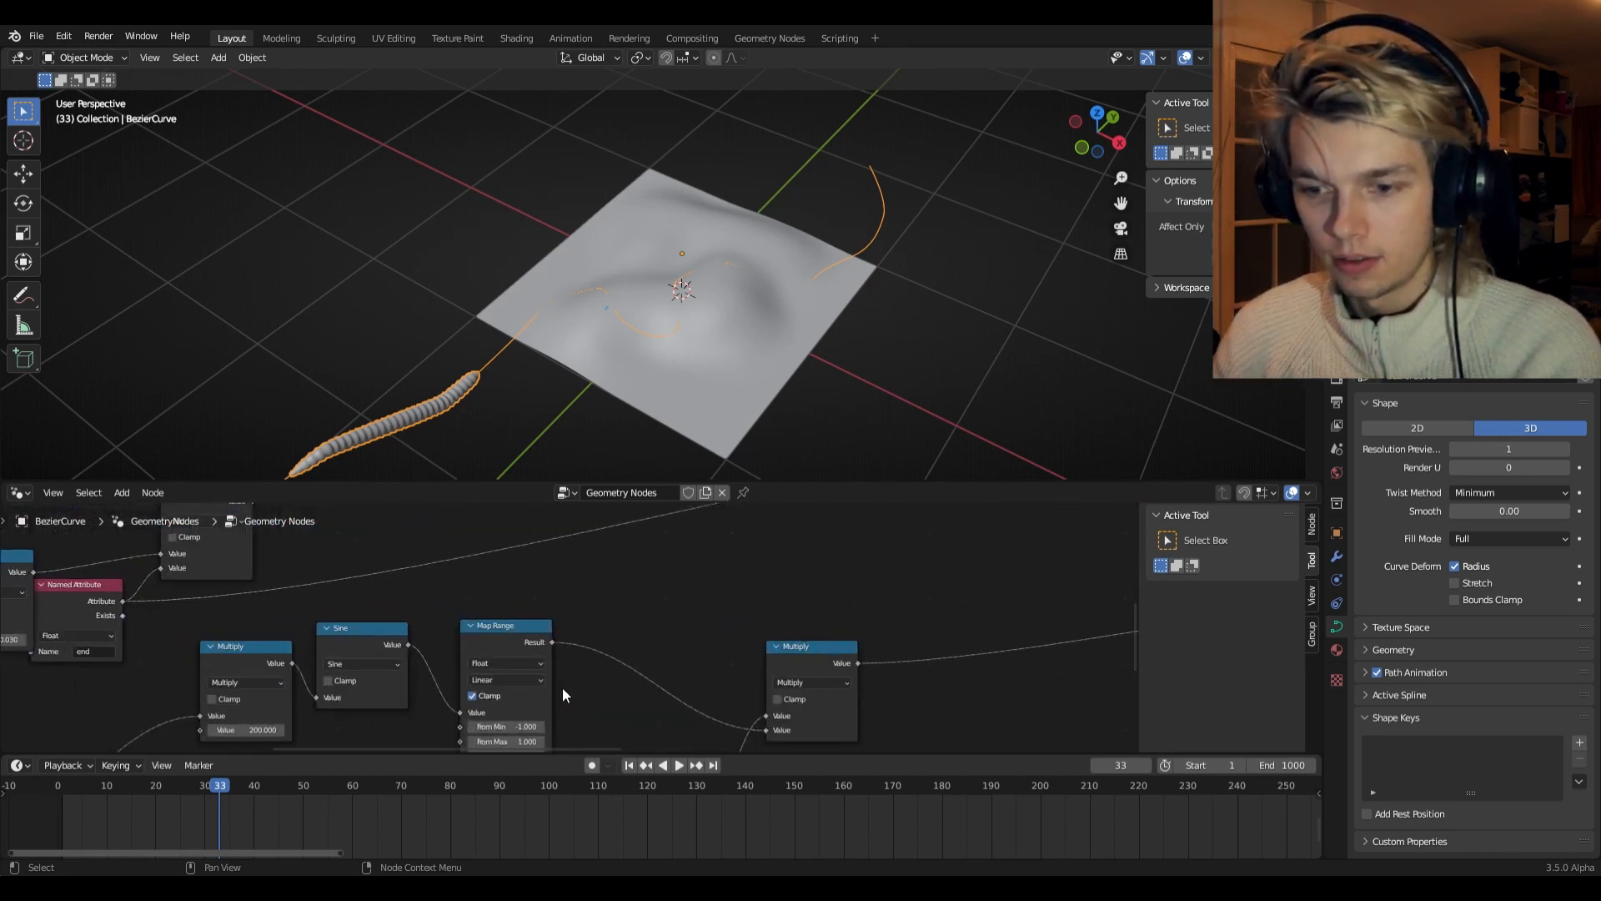
{"action": "scroll", "coordinate": [509, 703], "scroll_direction": "down", "scroll_amount": 3}
{"action": "middle_click_drag", "start_coordinate": [583, 714], "coordinate": [723, 697]}
{"action": "scroll", "coordinate": [512, 707], "scroll_direction": "down", "scroll_amount": 4}
{"action": "scroll", "coordinate": [657, 682], "scroll_direction": "up", "scroll_amount": 6}
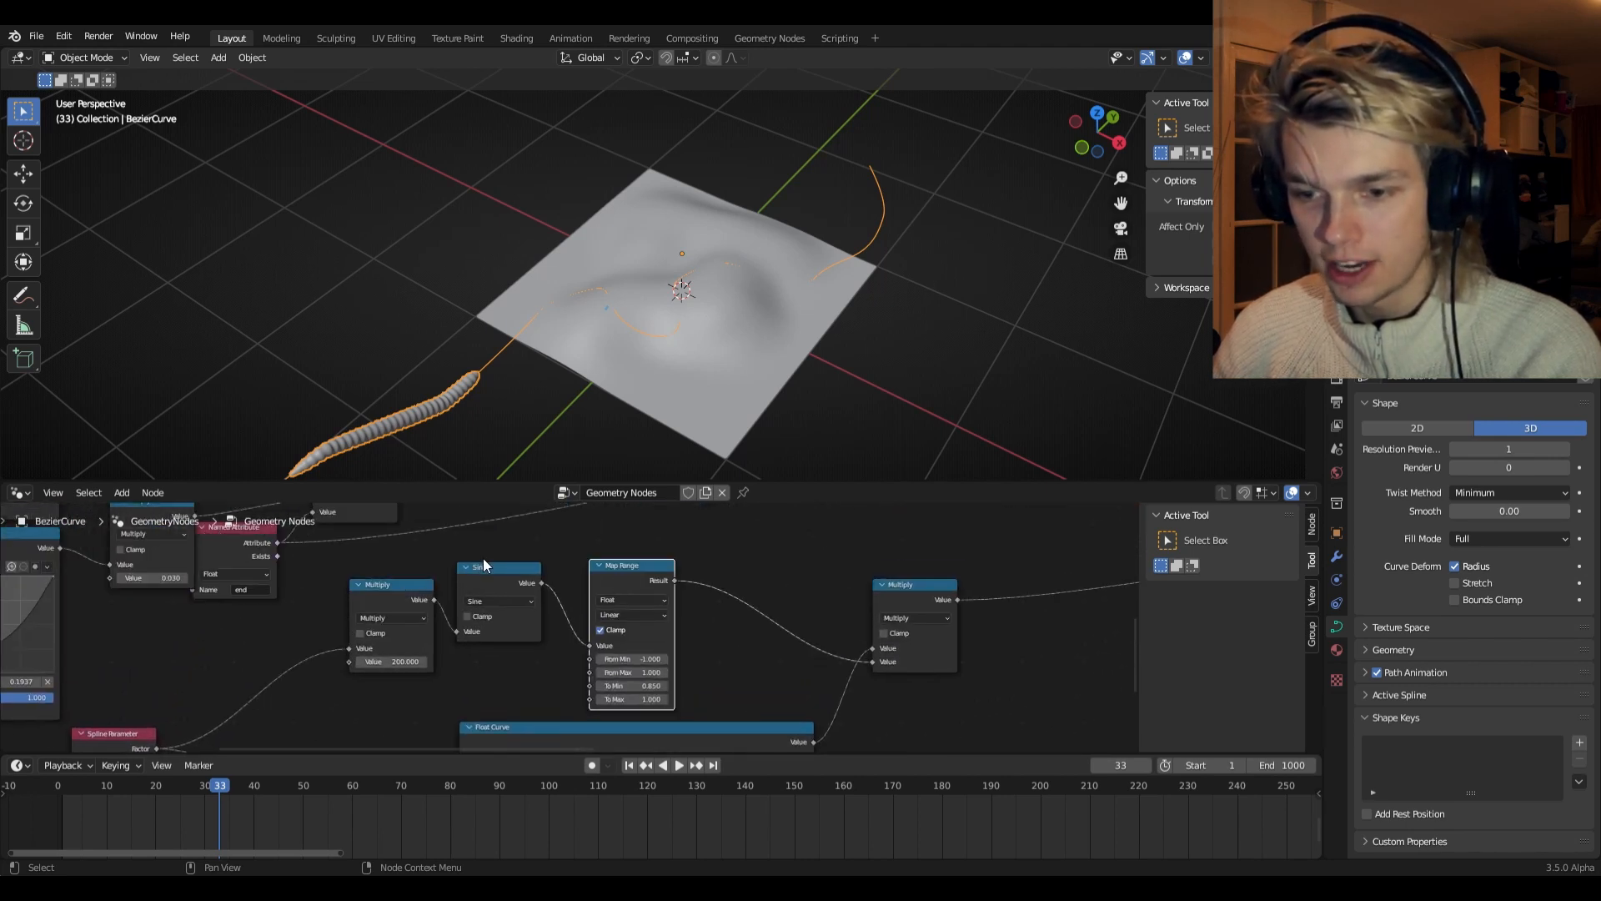
{"action": "left_click", "coordinate": [490, 582]}
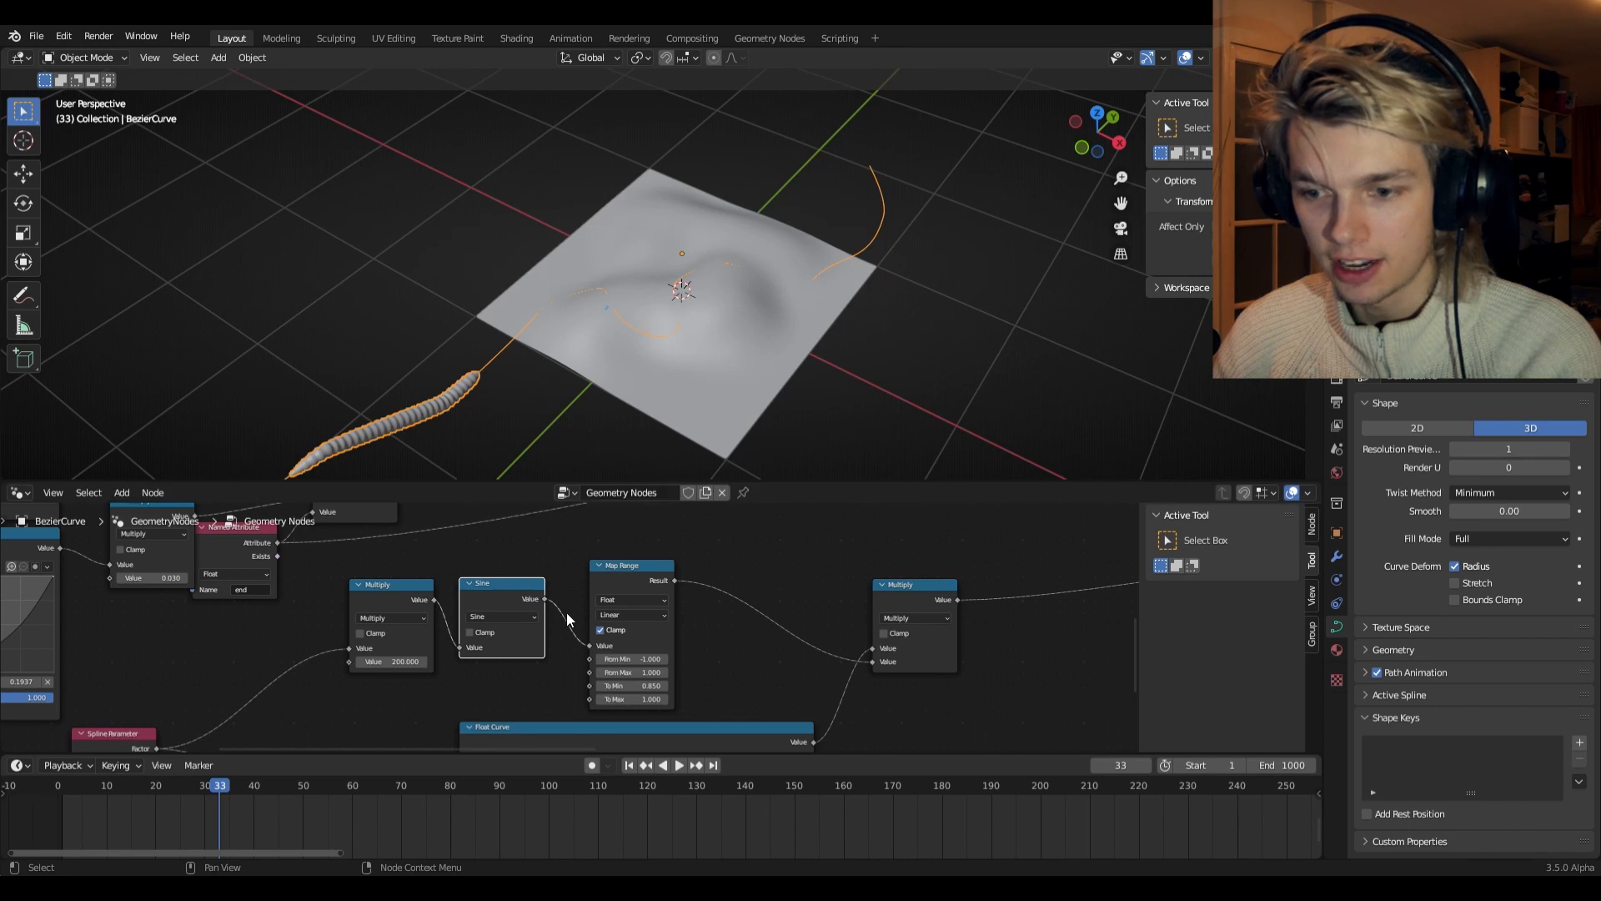
{"action": "middle_click_drag", "start_coordinate": [635, 641], "coordinate": [483, 699]}
{"action": "left_click", "coordinate": [502, 633]}
{"action": "middle_click_drag", "start_coordinate": [557, 638], "coordinate": [436, 682]}
{"action": "key", "text": "shift+d"}
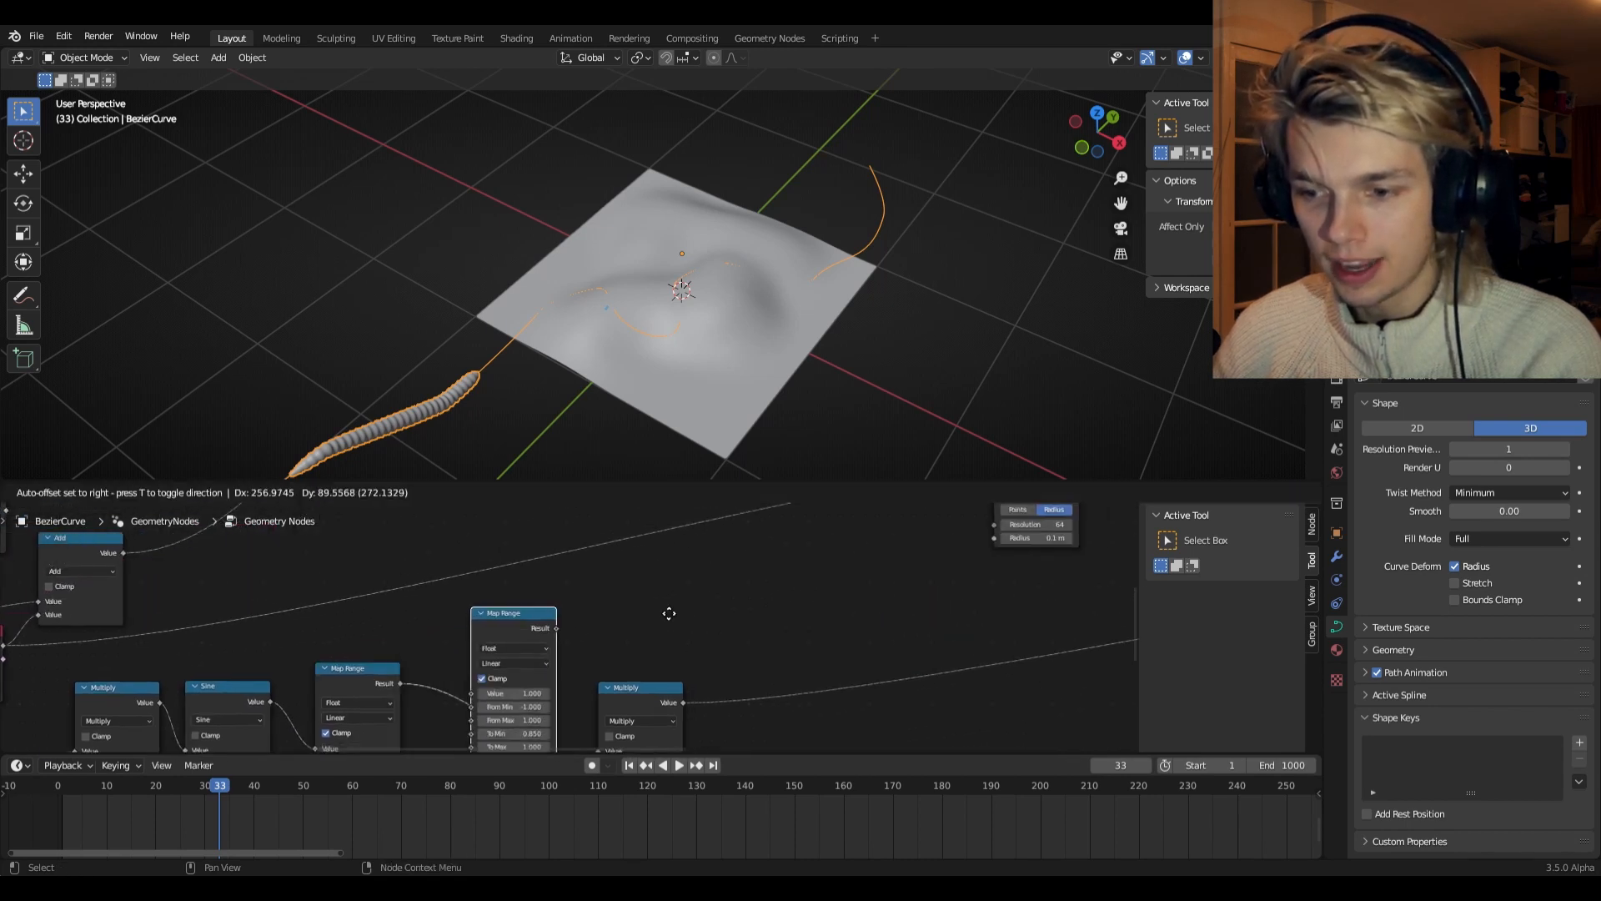
{"action": "left_click", "coordinate": [831, 549]}
- Set the To Min value of the duplicated Map Range node to 0
{"action": "left_click", "coordinate": [753, 652]}
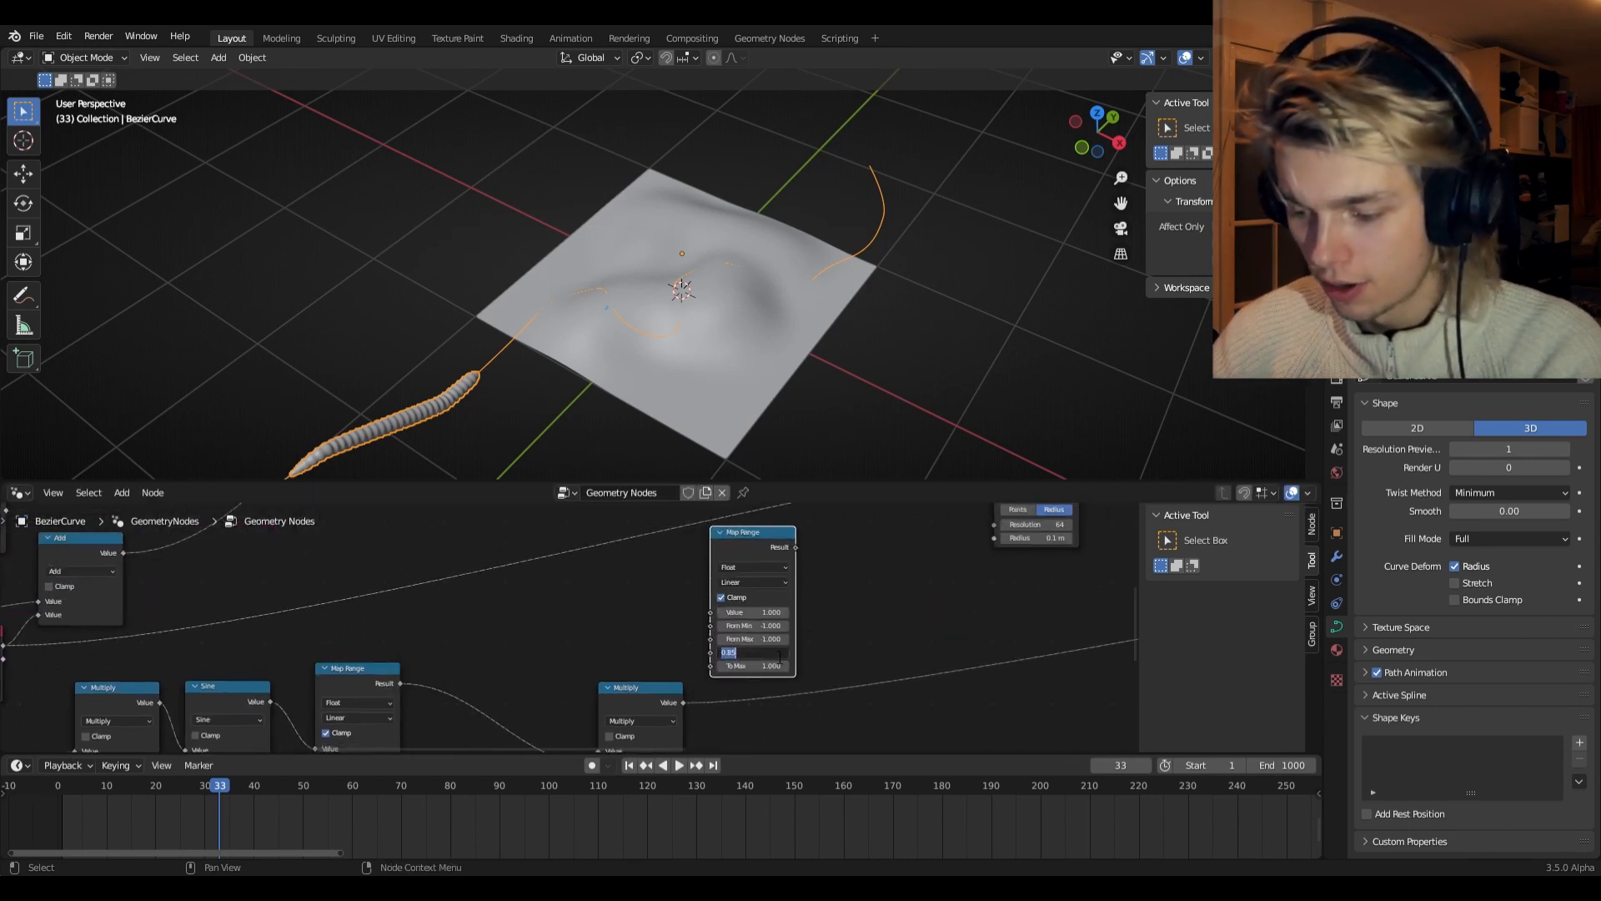
{"action": "type", "text": "01"}
{"action": "key", "text": "Return"}
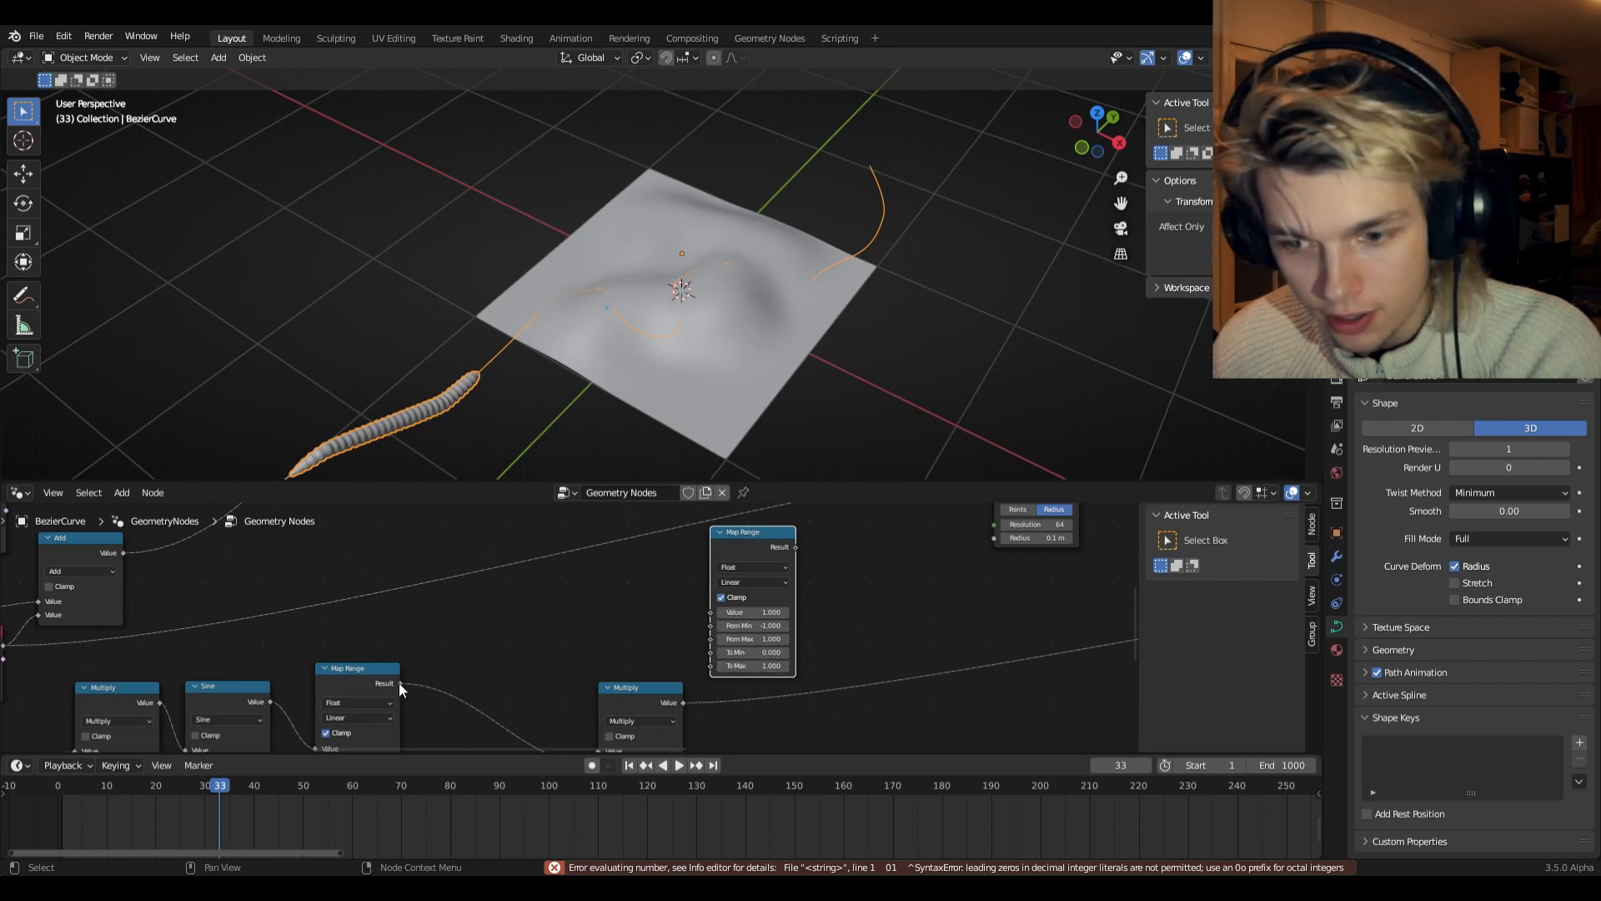
- Connect the Sine output to the duplicated Map Range's Value and its Result to the Store Named Attribute's Value
{"action": "middle_click_drag", "start_coordinate": [399, 682], "coordinate": [299, 660]}
{"action": "left_click_drag", "start_coordinate": [170, 680], "coordinate": [610, 590]}
{"action": "middle_click_drag", "start_coordinate": [800, 551], "coordinate": [460, 699]}
{"action": "left_click", "coordinate": [522, 627]}
{"action": "scroll", "coordinate": [636, 640], "scroll_direction": "down", "scroll_amount": 6}
{"action": "left_click_drag", "start_coordinate": [388, 692], "coordinate": [766, 628]}
{"action": "scroll", "coordinate": [840, 613], "scroll_direction": "up", "scroll_amount": 5}
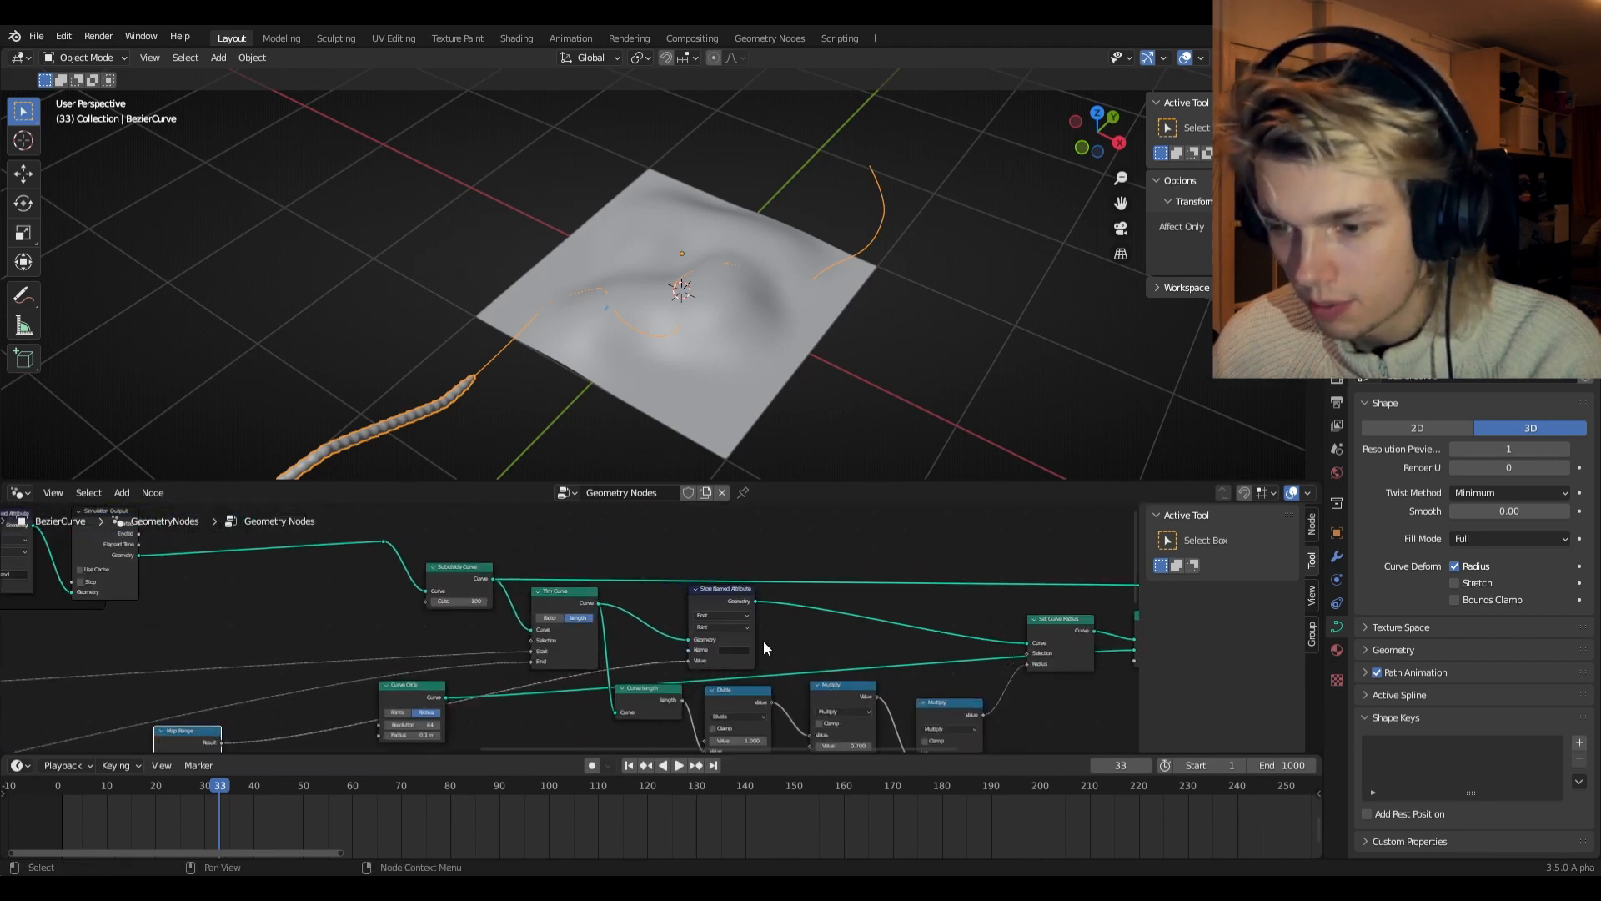
- Name the attribute in the Store Named Attribute node "worm"
{"action": "left_click", "coordinate": [688, 675]}
{"action": "type", "text": "worm"}
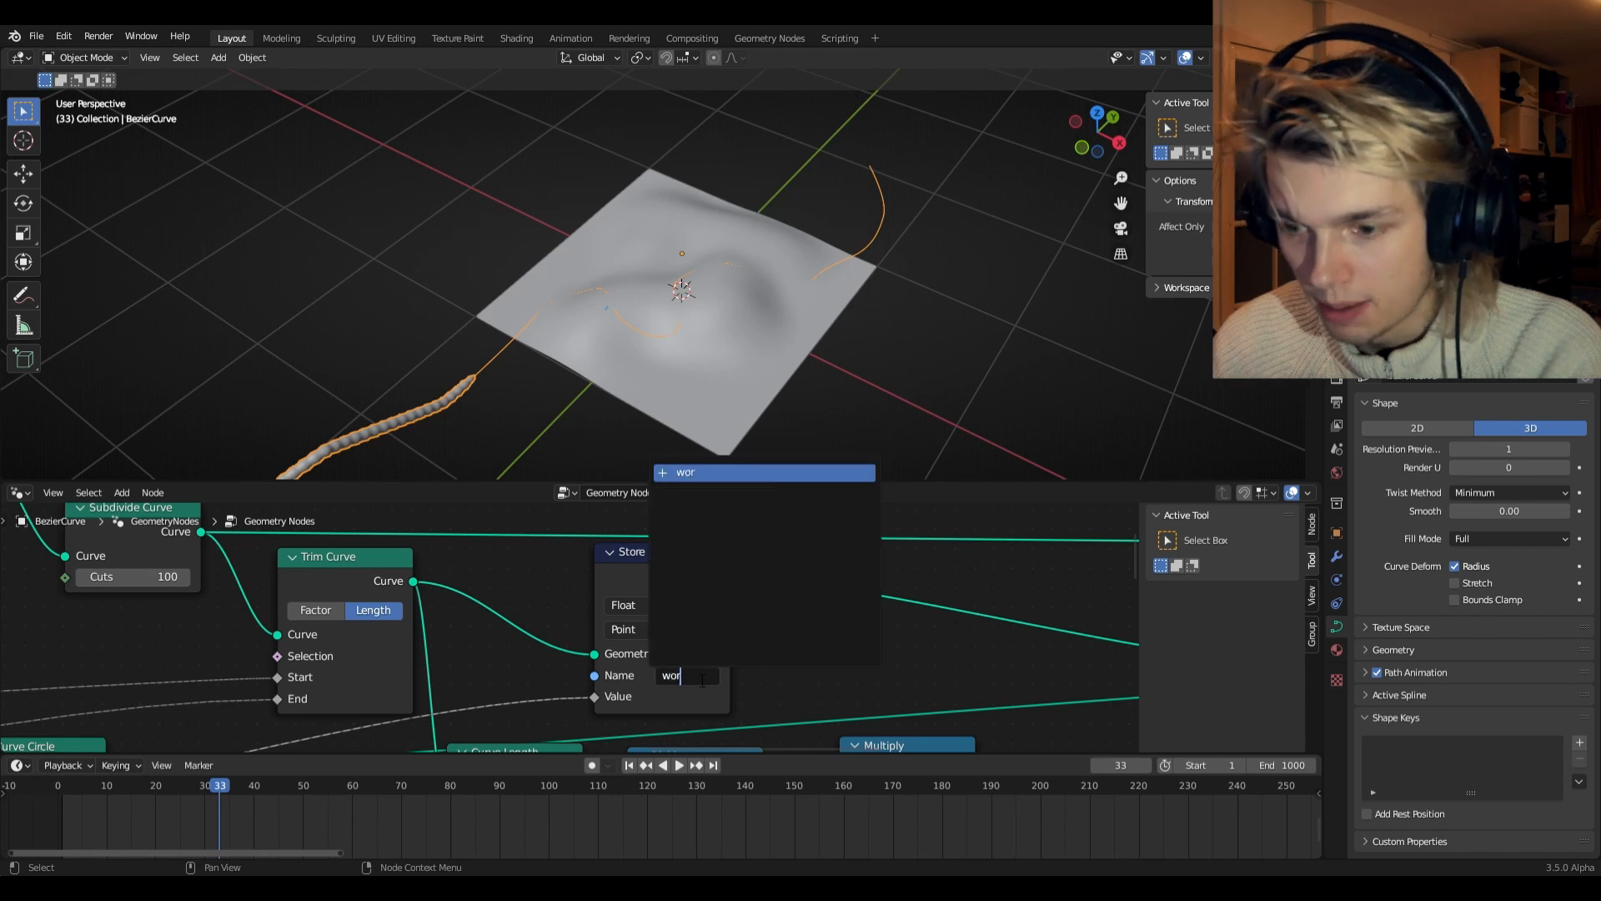
{"action": "key", "text": "Return"}
{"action": "scroll", "coordinate": [694, 672], "scroll_direction": "down", "scroll_amount": 3}
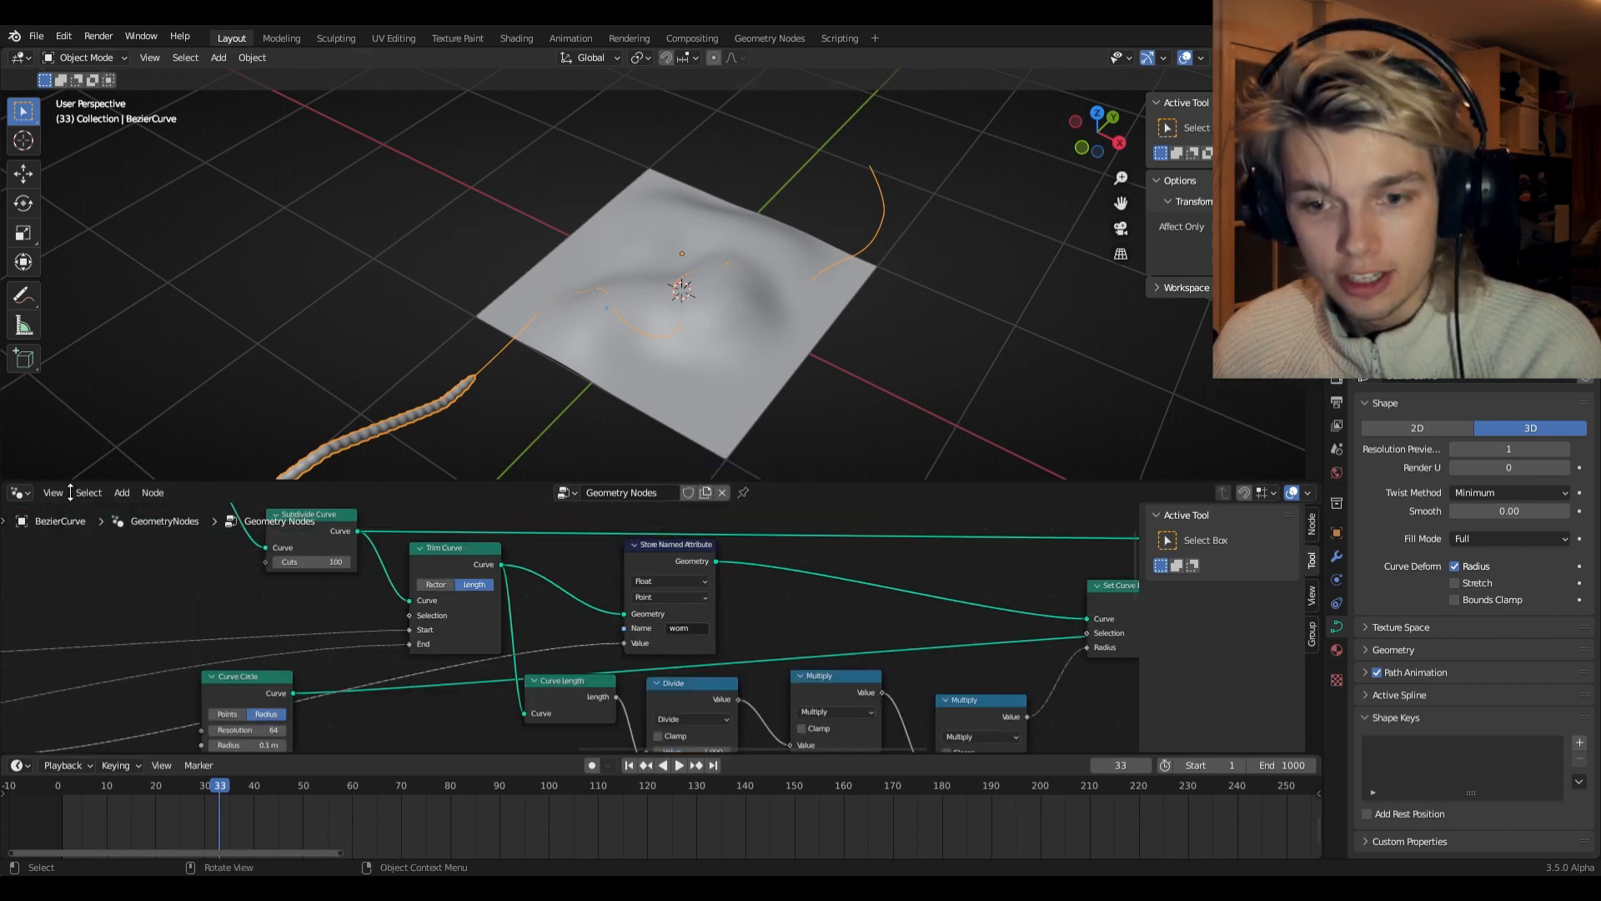
- Check the worm's assigned material in the Shader Editor and return to its geometry node tree
{"action": "left_click", "coordinate": [18, 492]}
{"action": "left_click", "coordinate": [57, 650]}
{"action": "left_click", "coordinate": [651, 494]}
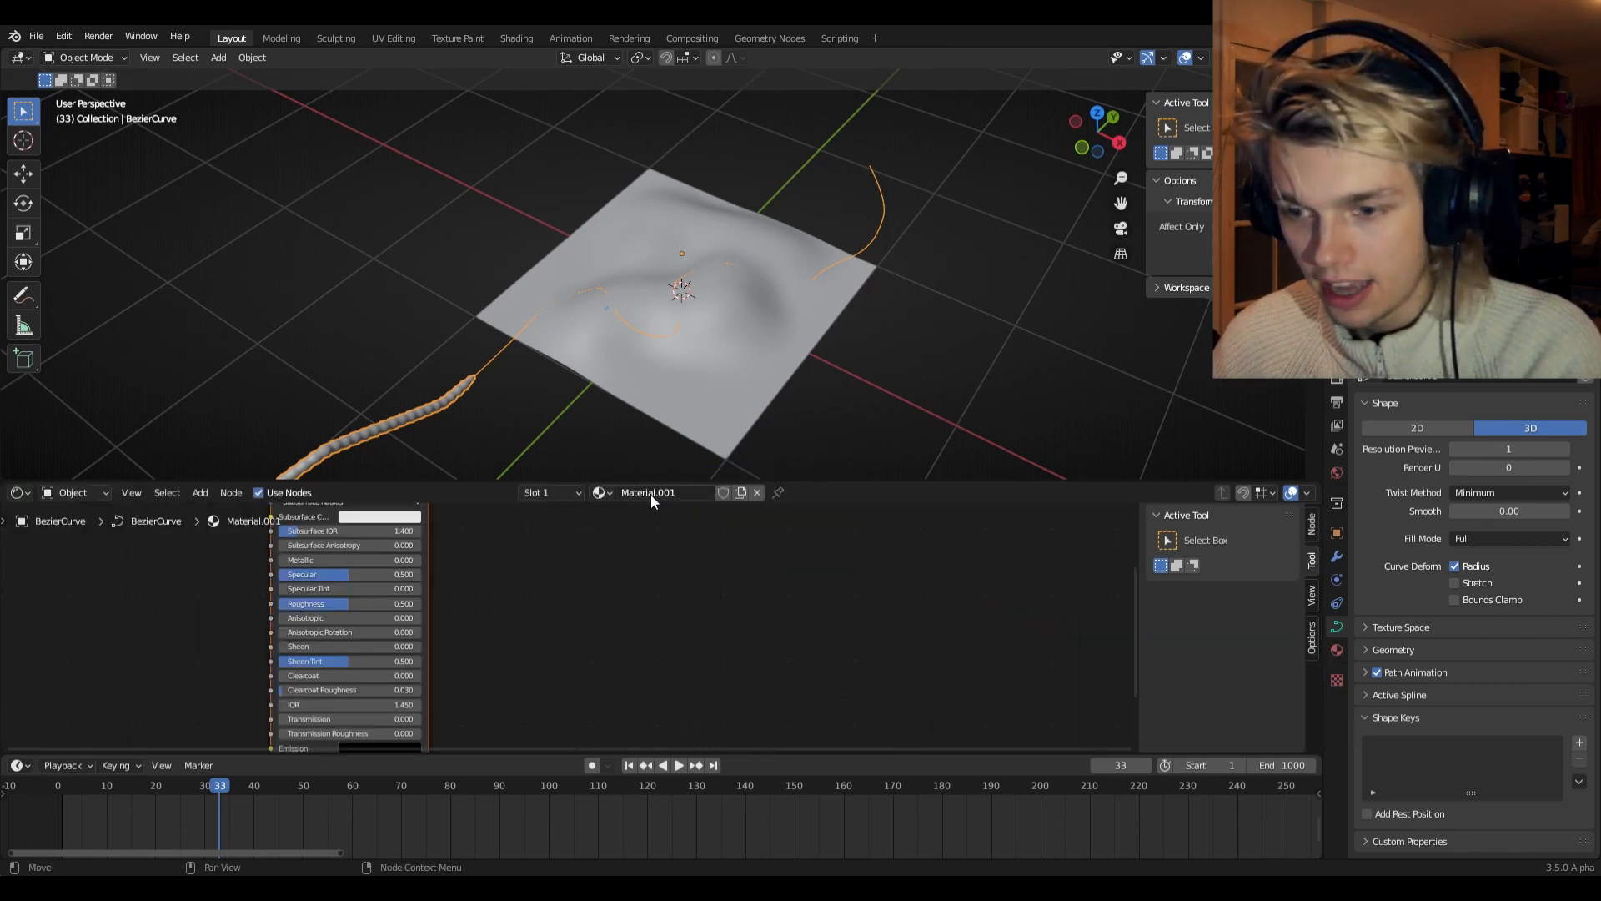
{"action": "left_click", "coordinate": [20, 492]}
{"action": "left_click", "coordinate": [52, 634]}
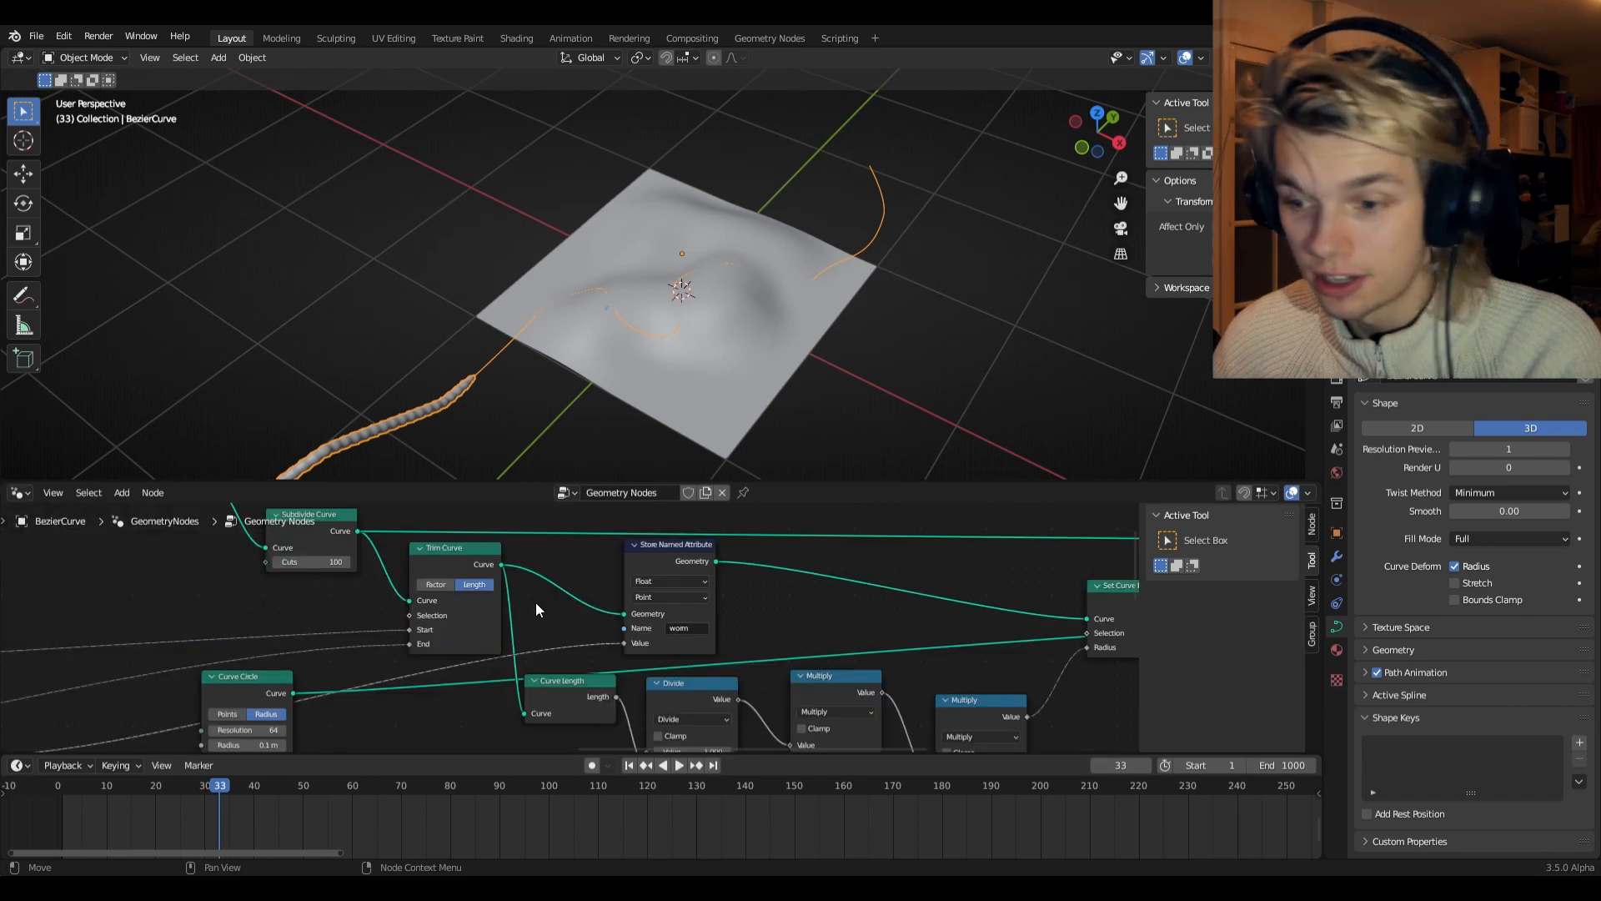
- Assign the material named Material in the Set Material node before the Group Output
{"action": "scroll", "coordinate": [526, 607], "scroll_direction": "up", "scroll_amount": 2}
{"action": "scroll", "coordinate": [512, 618], "scroll_direction": "up", "scroll_amount": 3}
{"action": "middle_click_drag", "start_coordinate": [826, 601], "coordinate": [551, 699]}
{"action": "left_click", "coordinate": [604, 665]}
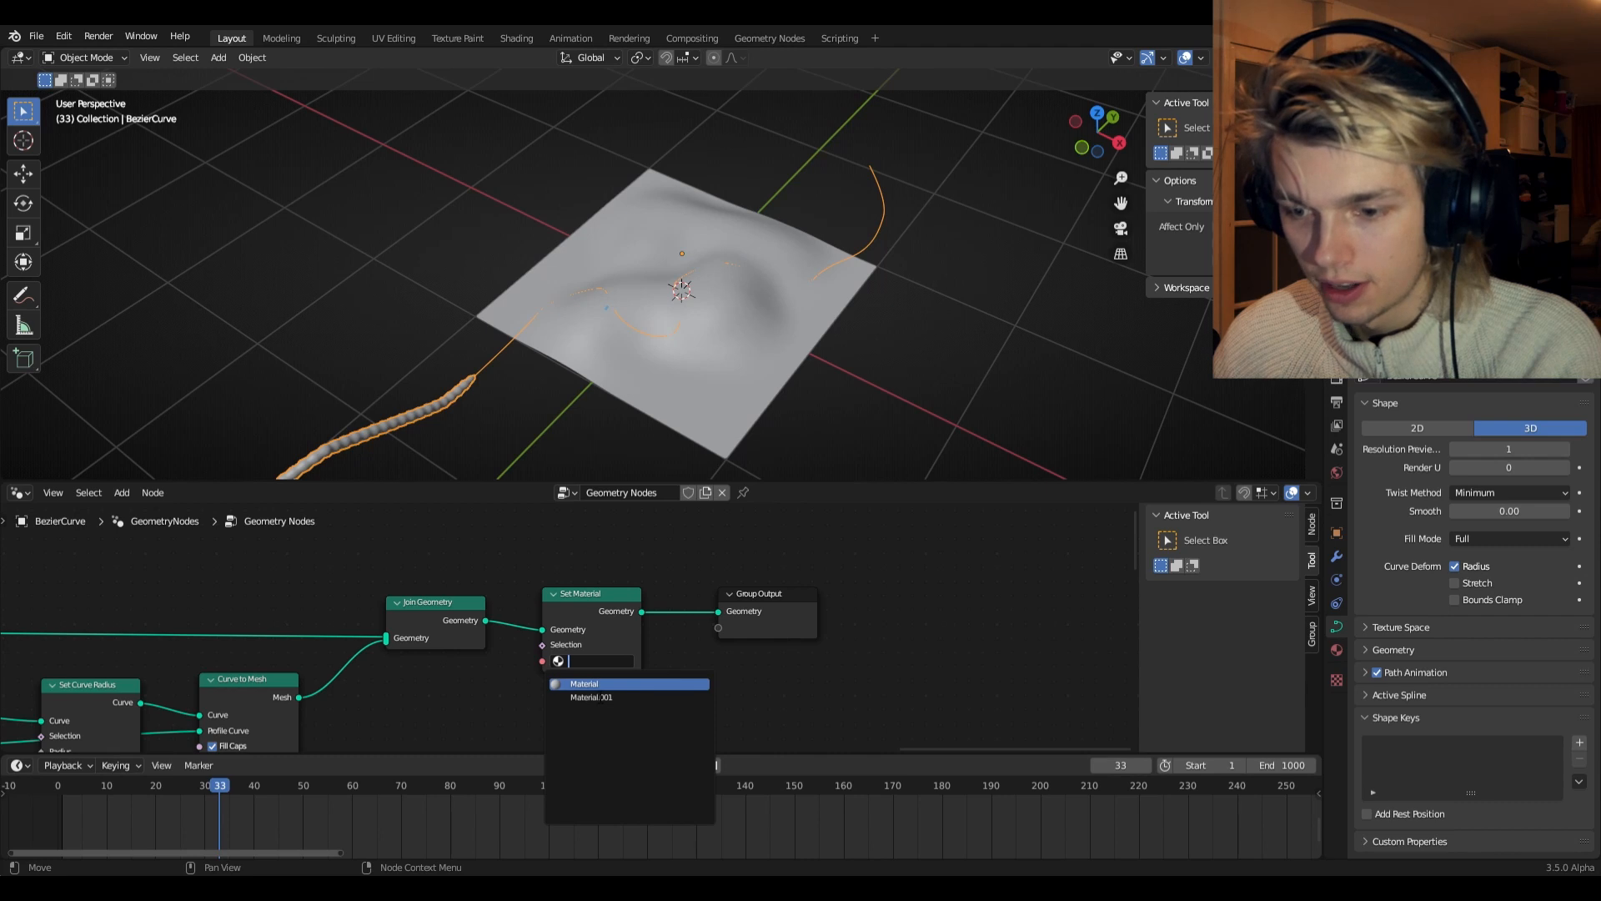
{"action": "left_click", "coordinate": [597, 683]}
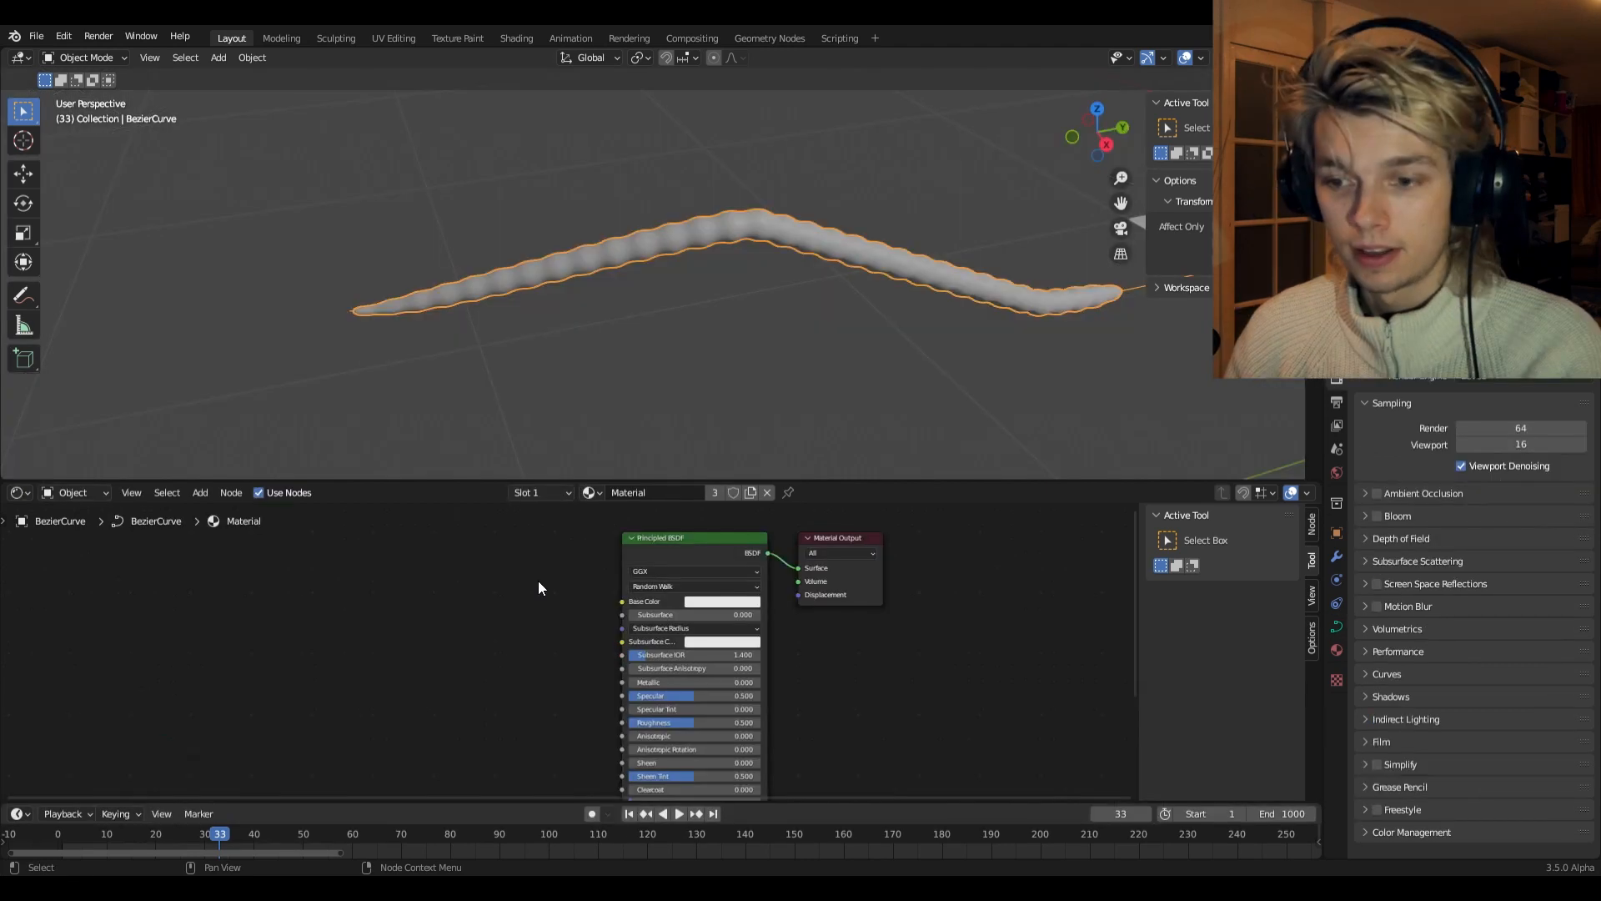
- Add an Attribute node to the worm's shader and set its name to "worm"
{"action": "left_click", "coordinate": [533, 574]}
{"action": "type", "text": "att"}
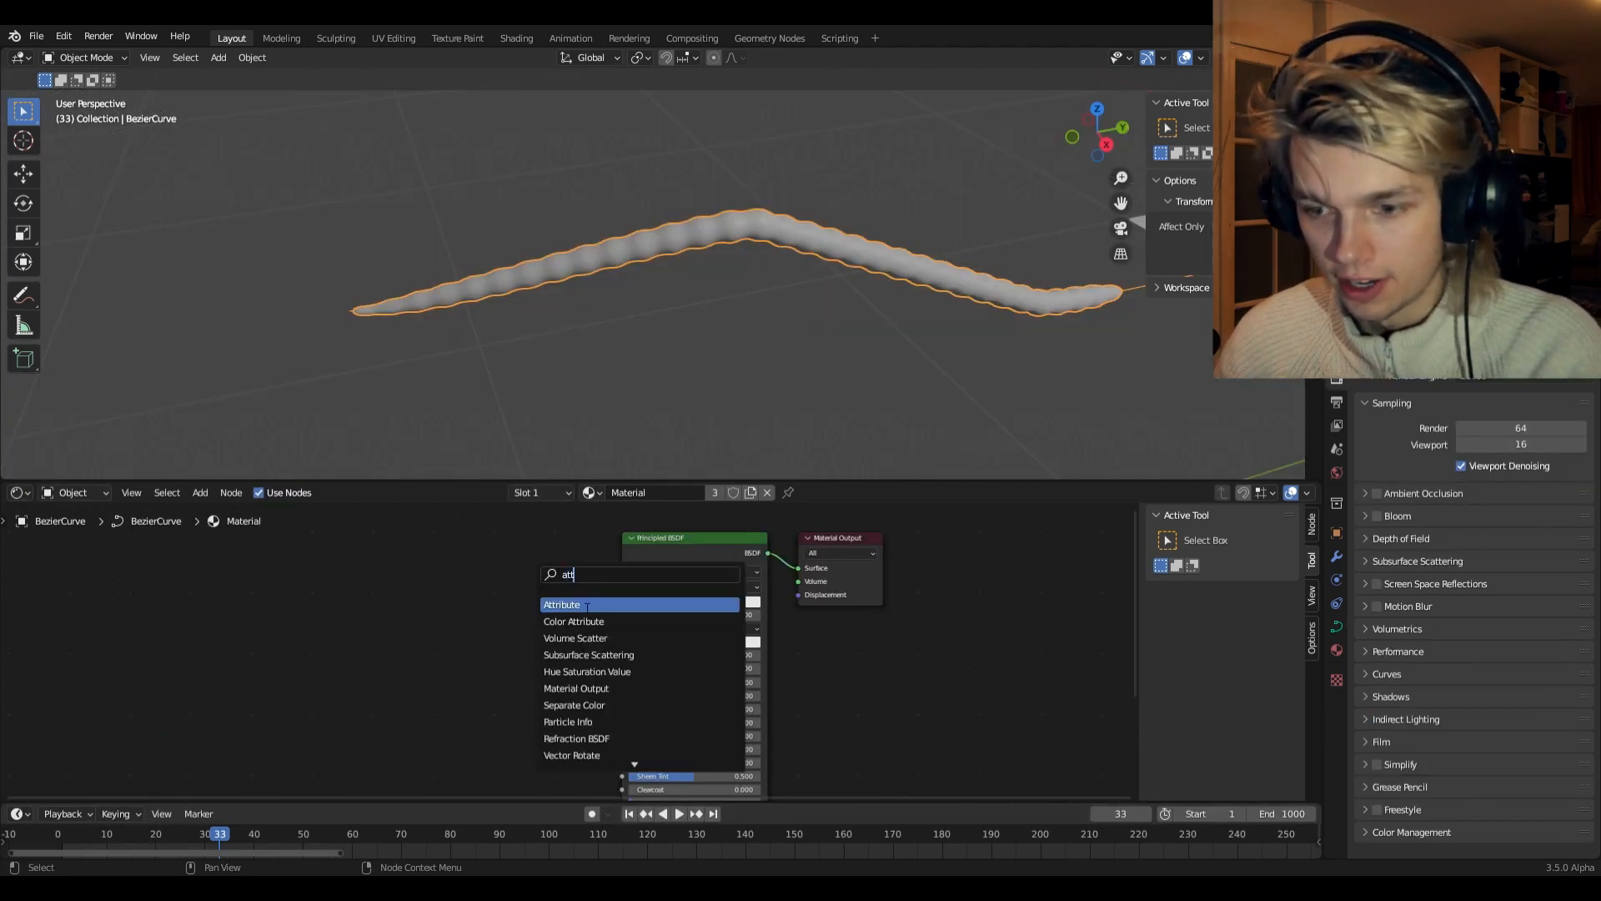
{"action": "key", "text": "Return"}
{"action": "left_click", "coordinate": [445, 583]}
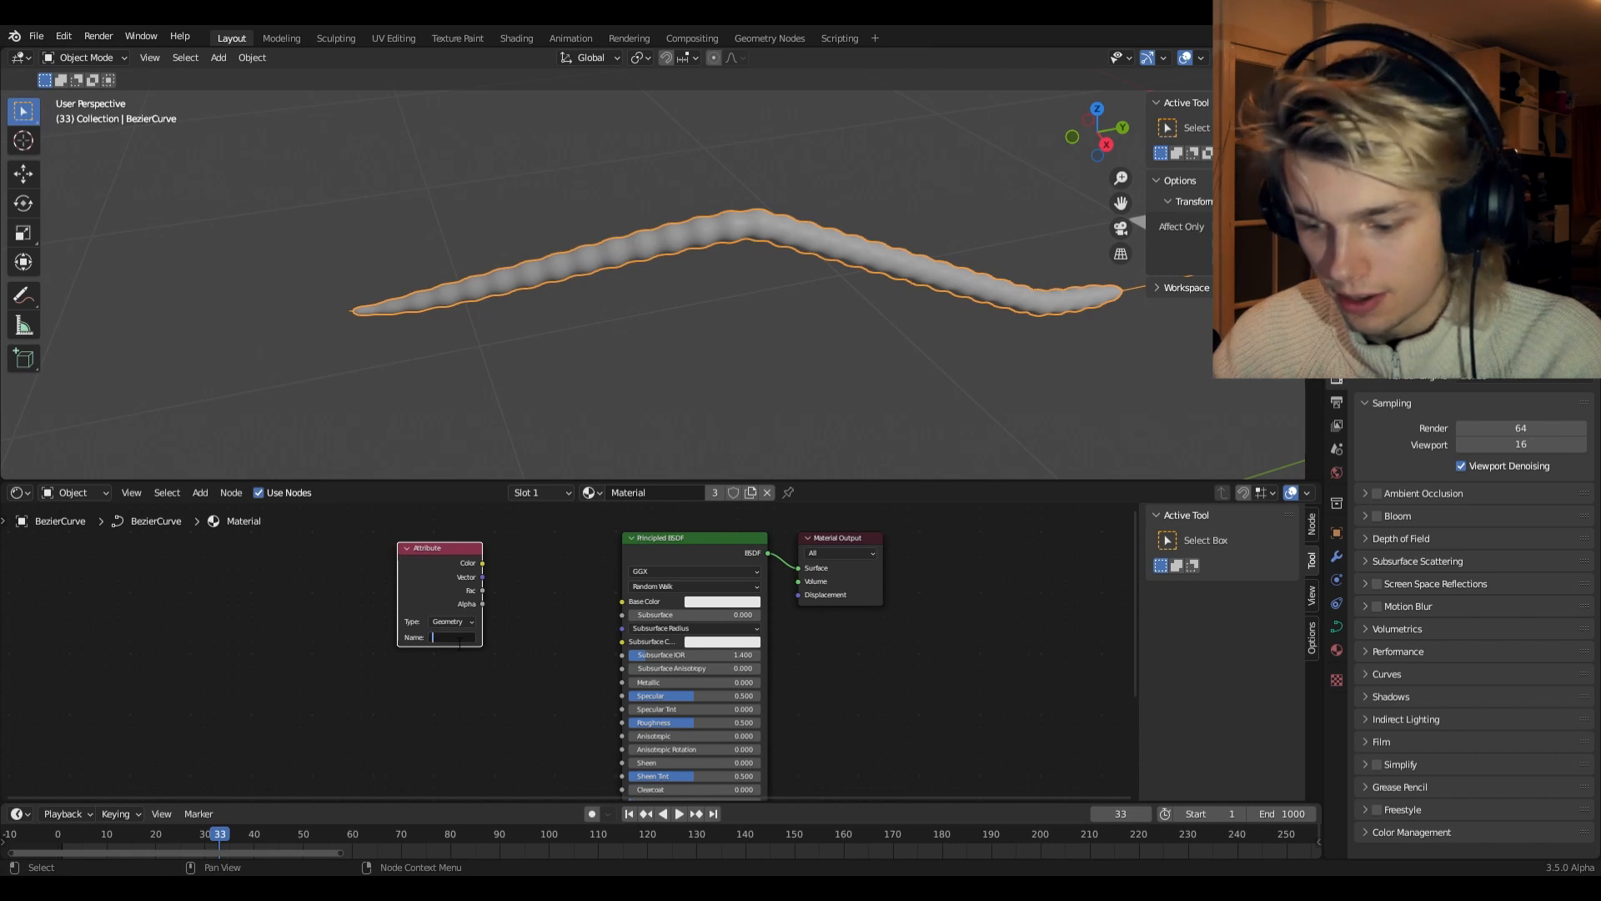
{"action": "type", "text": "rm"}
{"action": "key", "text": "Return"}
- Add a ColorRamp node in front of the Principled BSDF in the worm's material
{"action": "key", "text": "shift+a"}
{"action": "left_click", "coordinate": [559, 585]}
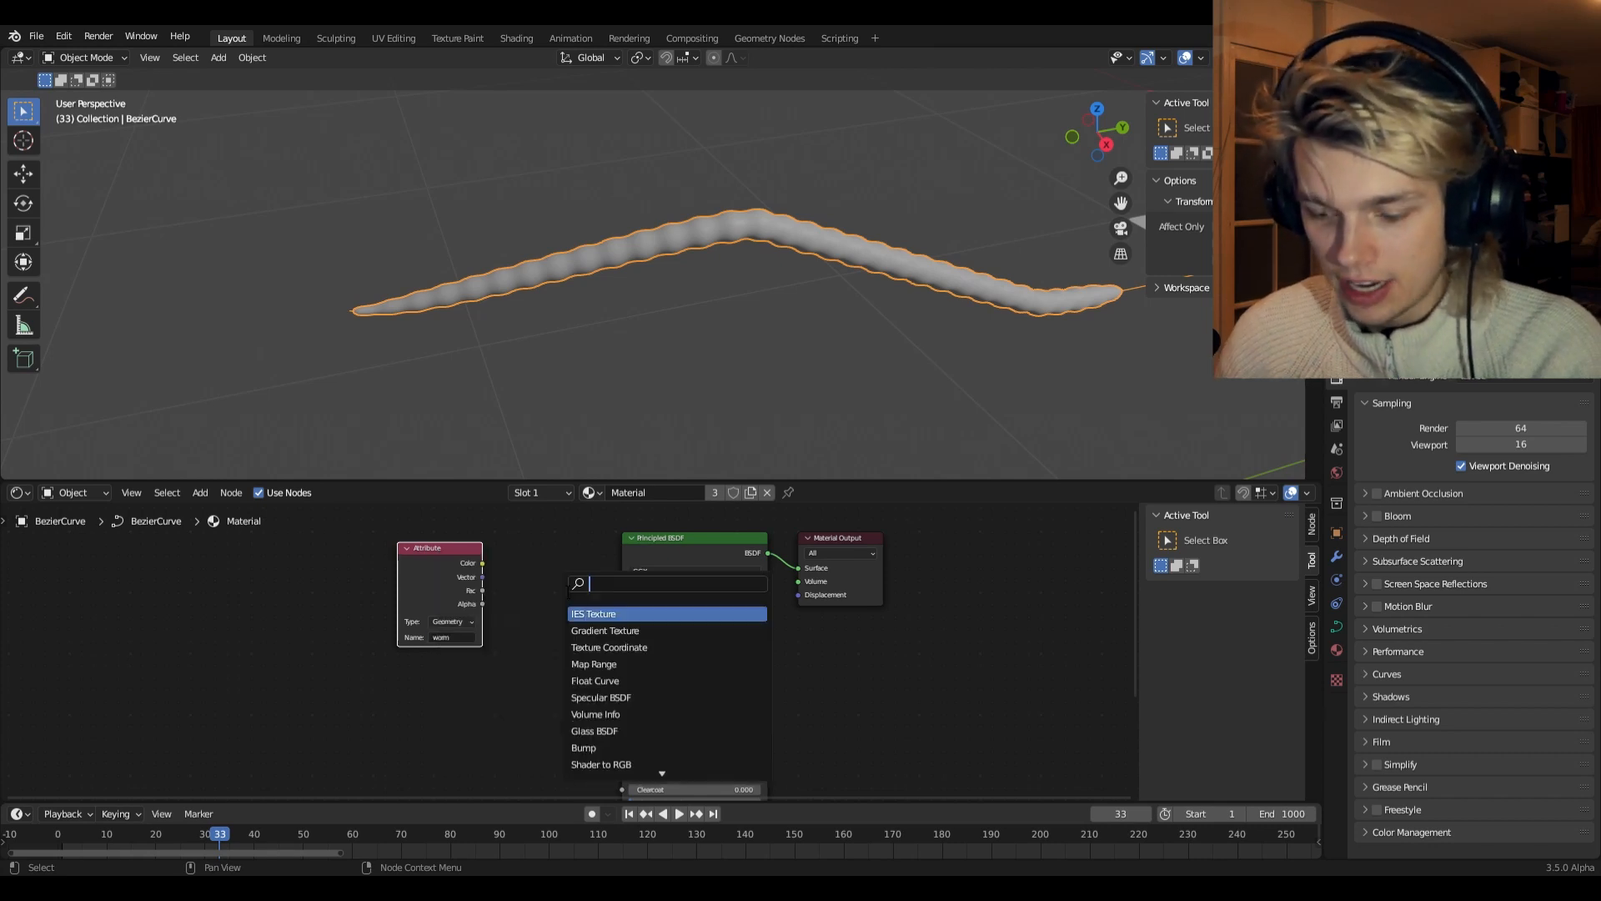
{"action": "type", "text": "color"}
{"action": "left_click", "coordinate": [603, 617]}
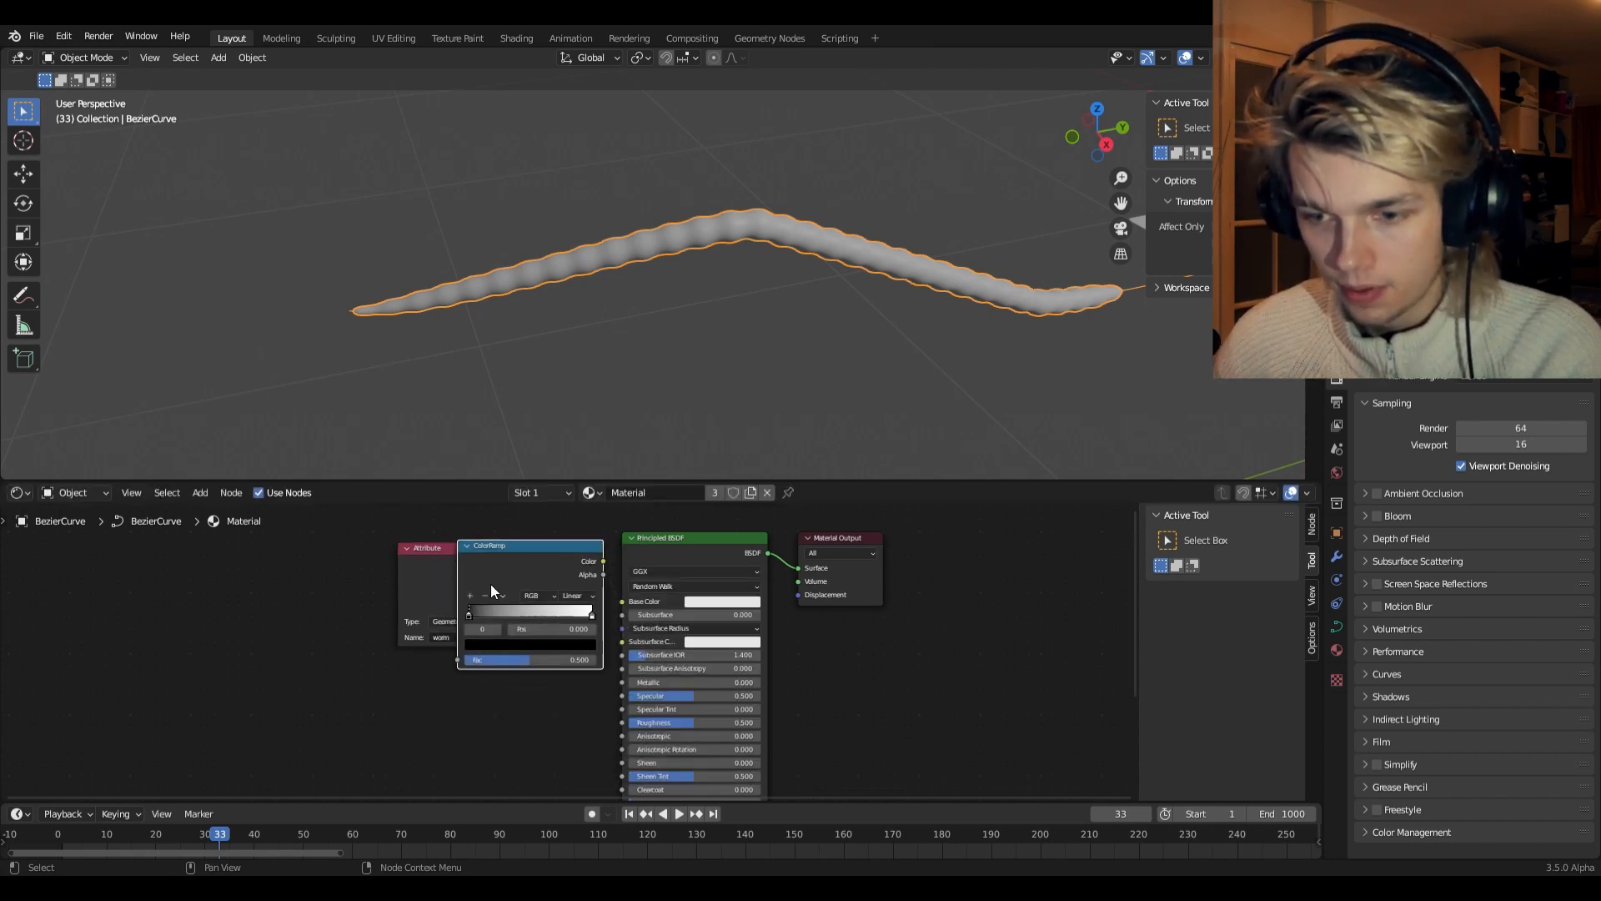
{"action": "left_click", "coordinate": [491, 584]}
- Connect the Attribute's Color to the ColorRamp's Fac and the ColorRamp's Color to the Principled BSDF's Base Color
{"action": "left_click_drag", "start_coordinate": [411, 609], "coordinate": [472, 653]}
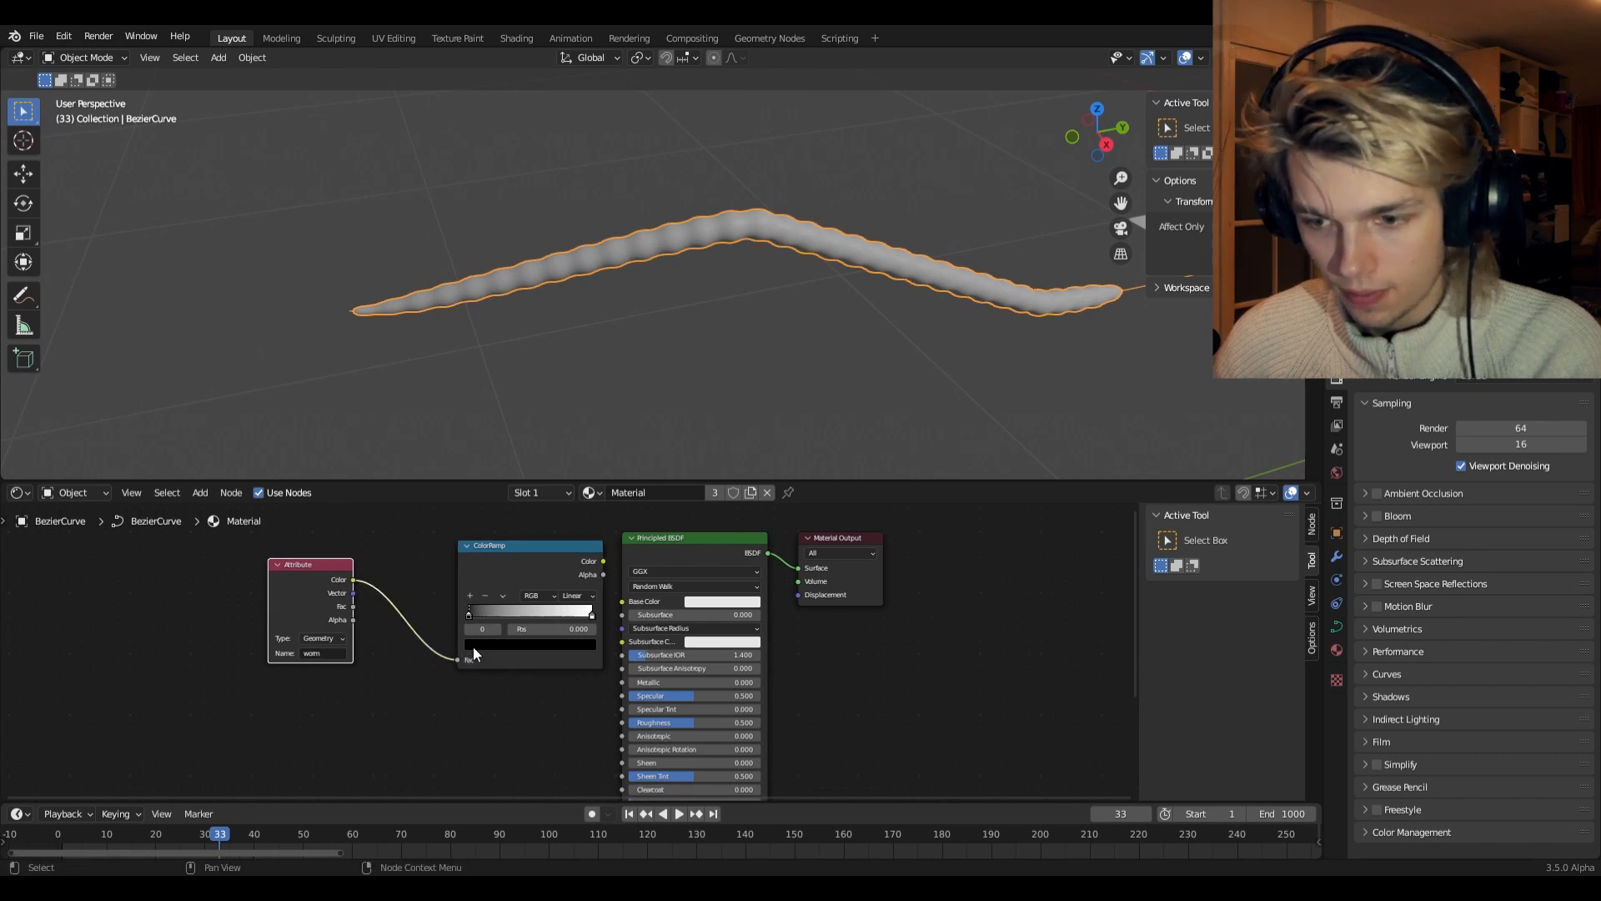
{"action": "left_click_drag", "start_coordinate": [602, 562], "coordinate": [622, 601]}
{"action": "mouse_move", "coordinate": [667, 334]}
{"action": "middle_mouse_down"}
{"action": "mouse_move", "coordinate": [695, 262]}
{"action": "mouse_move", "coordinate": [782, 247]}
{"action": "mouse_move", "coordinate": [633, 255]}
{"action": "mouse_move", "coordinate": [662, 317]}
{"action": "middle_mouse_up"}
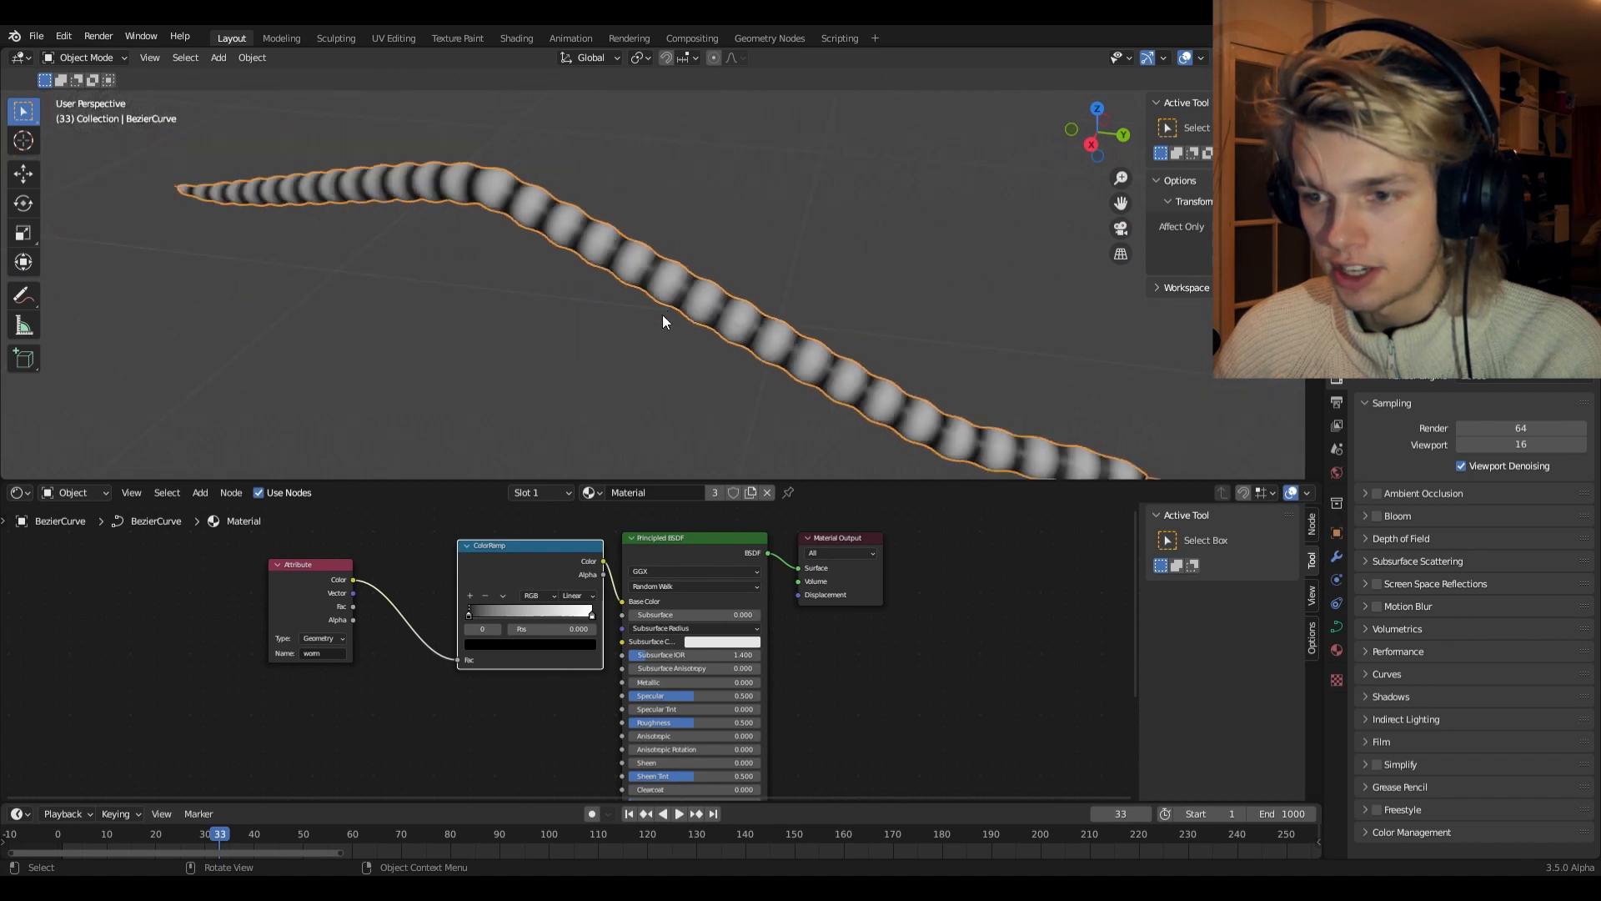
{"action": "scroll", "coordinate": [534, 580], "scroll_direction": "up", "scroll_amount": 3}
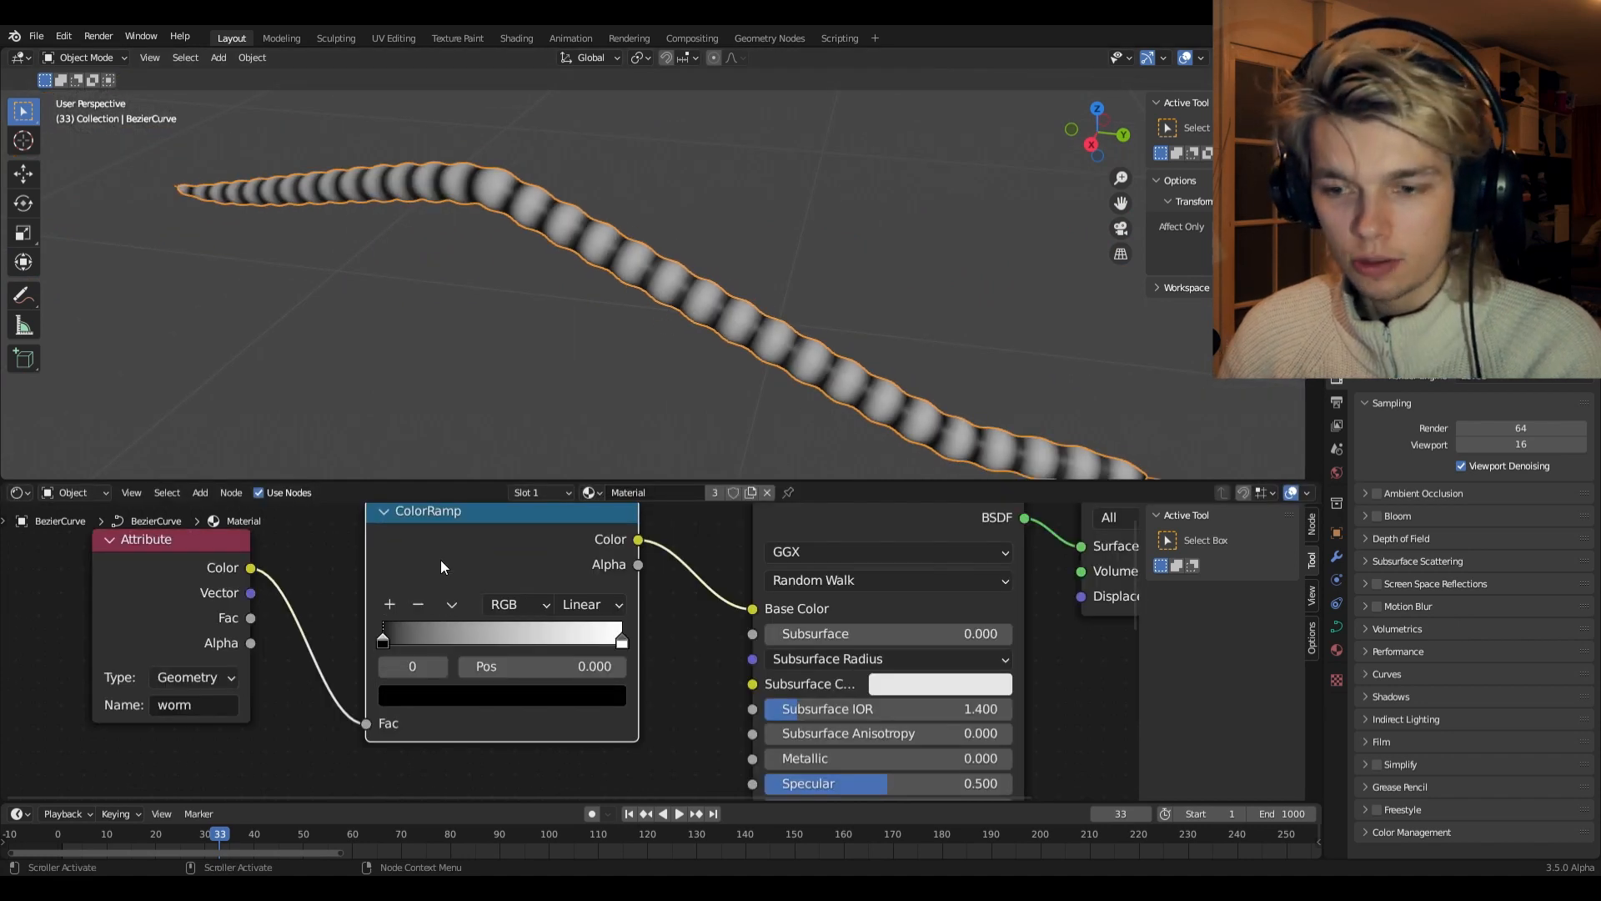
- Set the first stop of the worm material's ColorRamp to a muted dark red
{"action": "left_click_drag", "start_coordinate": [440, 567], "coordinate": [417, 569]}
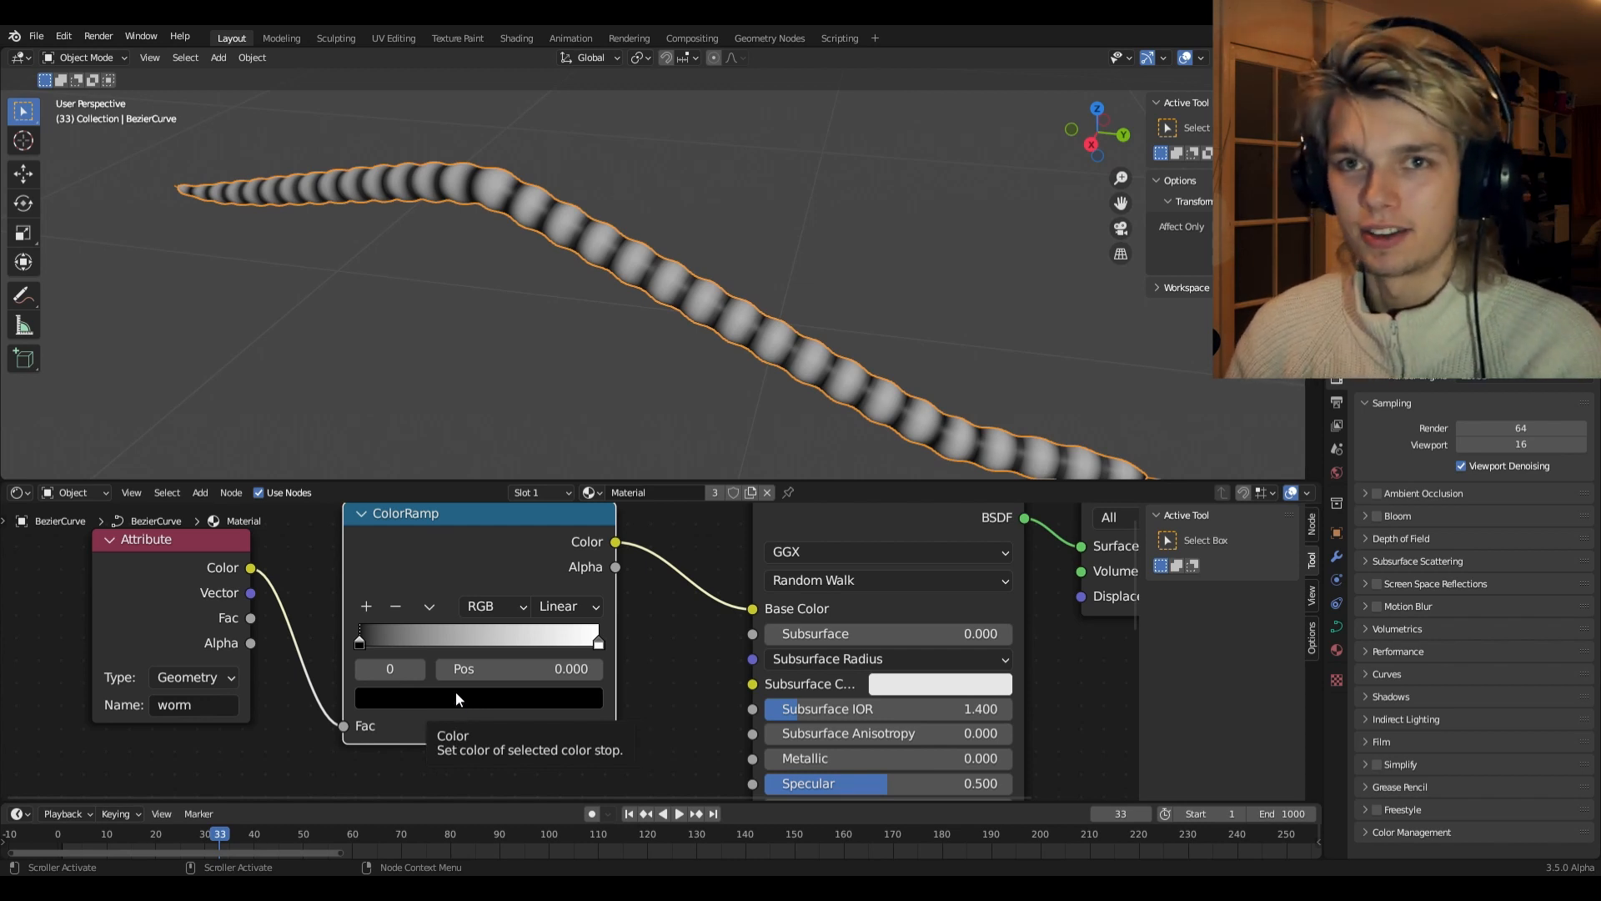
{"action": "left_click", "coordinate": [394, 692]}
{"action": "left_click", "coordinate": [550, 461]}
{"action": "left_click_drag", "start_coordinate": [453, 457], "coordinate": [450, 501]}
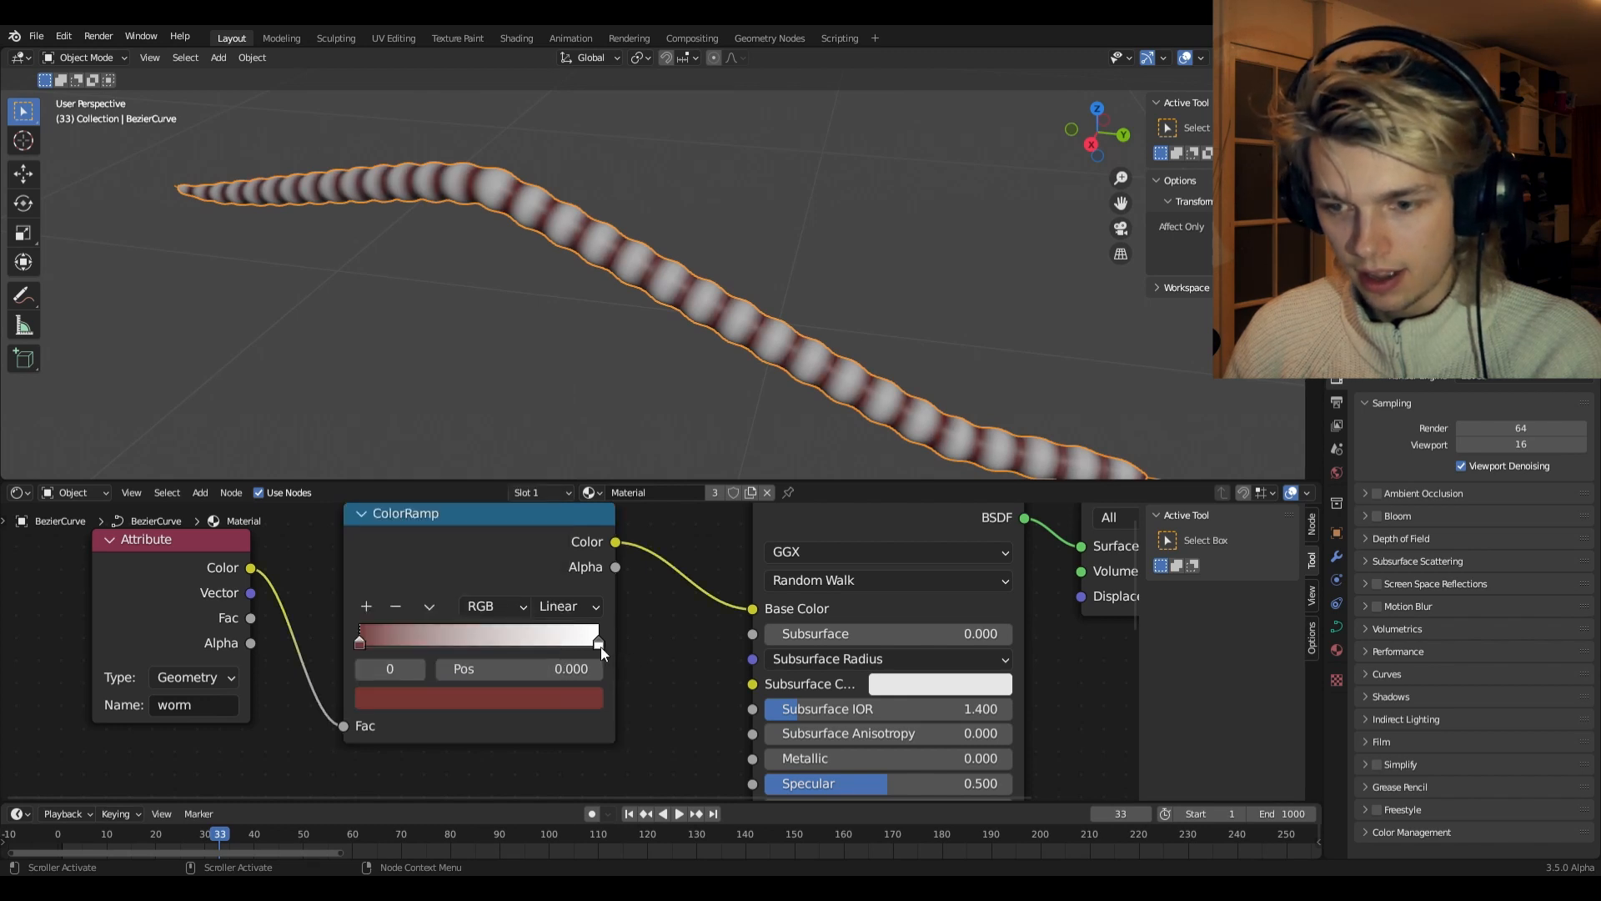
- Copy the first stop's dark red onto the ColorRamp's white end stop
{"action": "left_click", "coordinate": [553, 699]}
{"action": "left_click", "coordinate": [547, 595]}
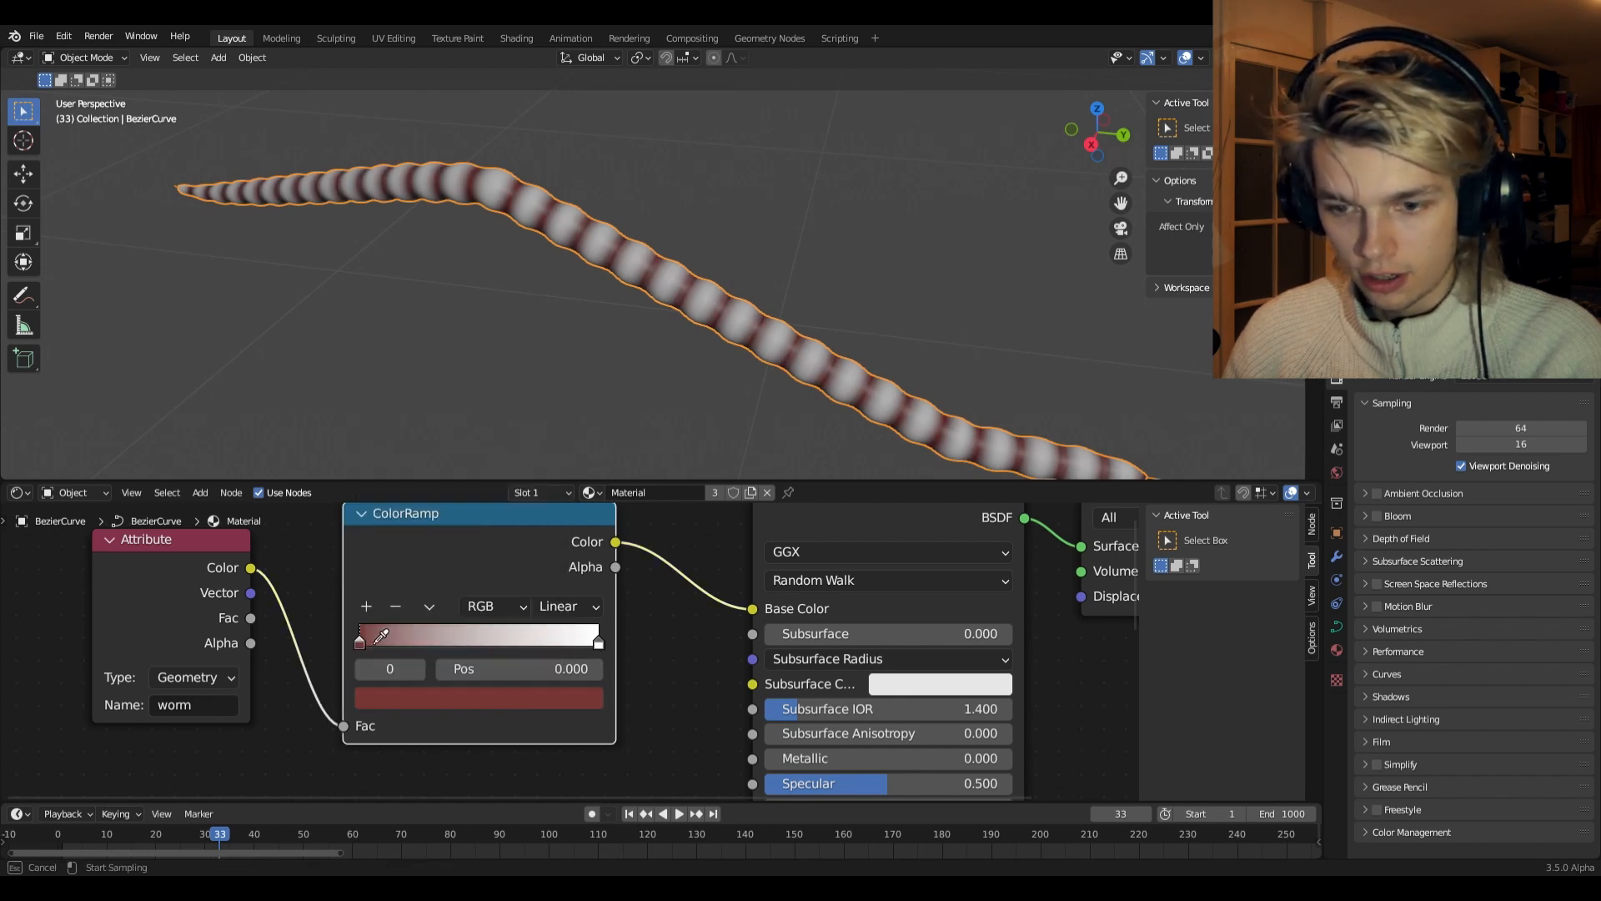
{"action": "left_click", "coordinate": [367, 636]}
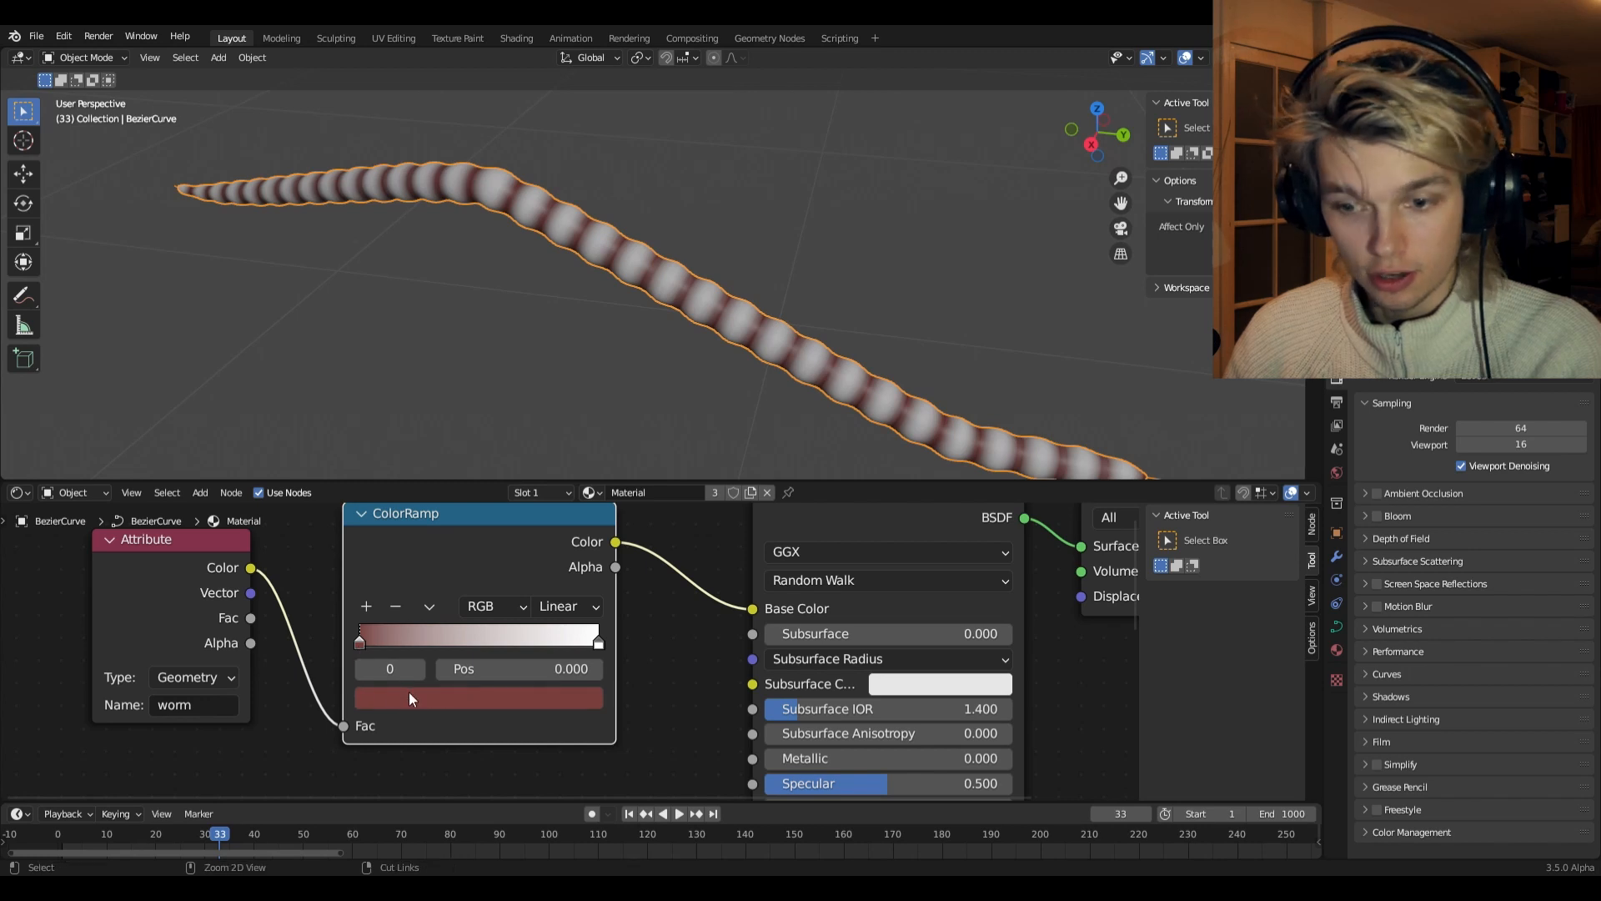
{"action": "left_click", "coordinate": [593, 644]}
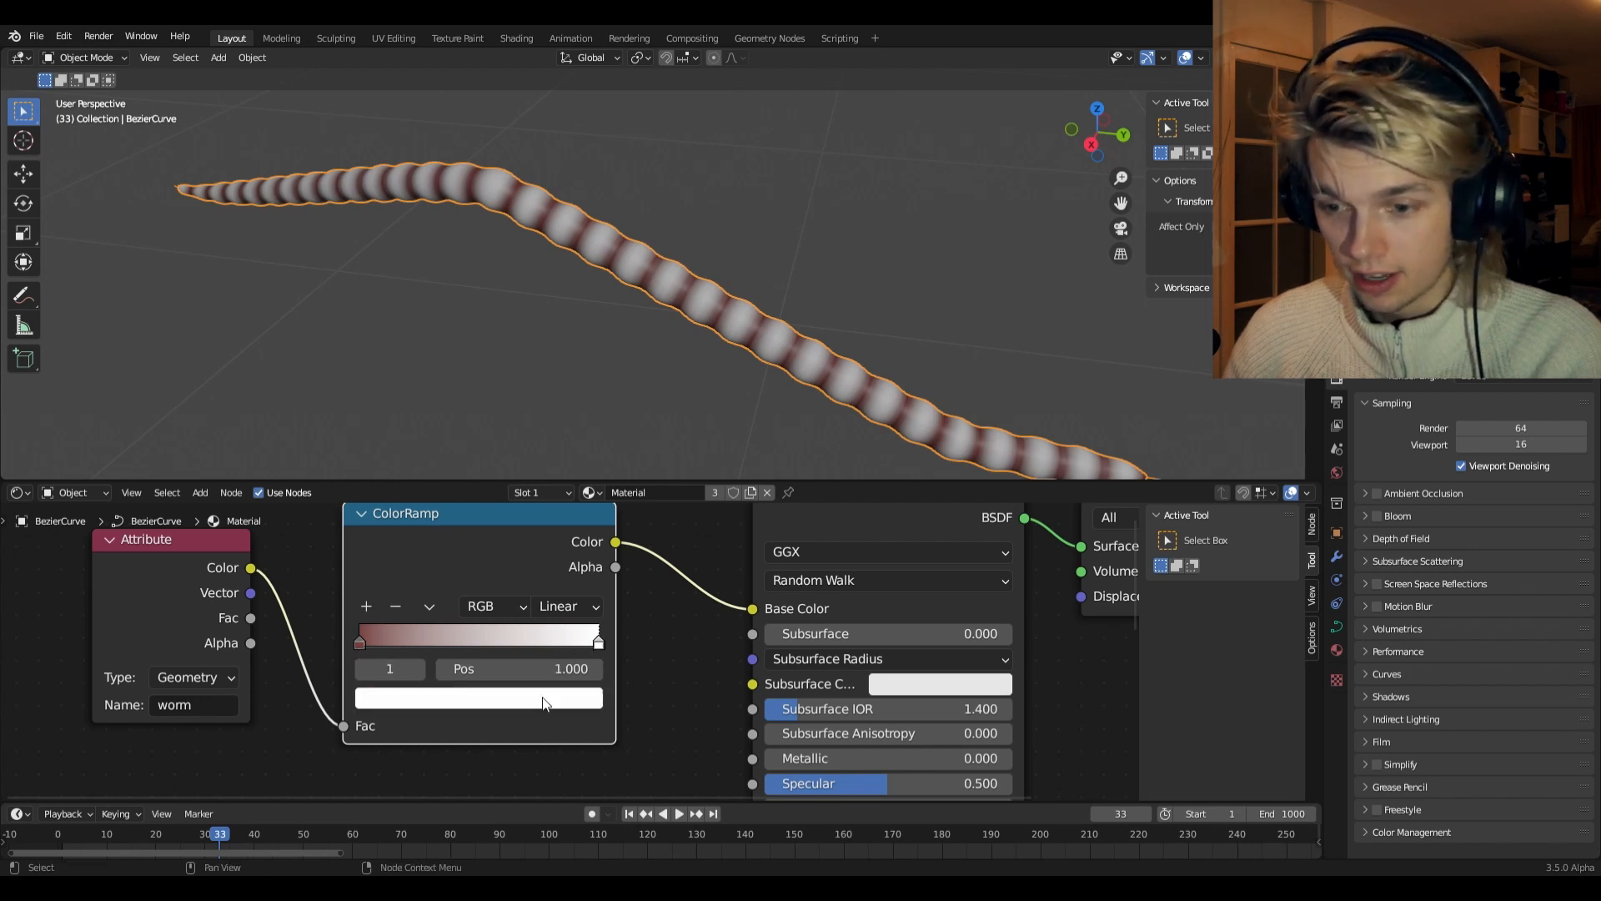
{"action": "key", "text": "ctrl+v"}
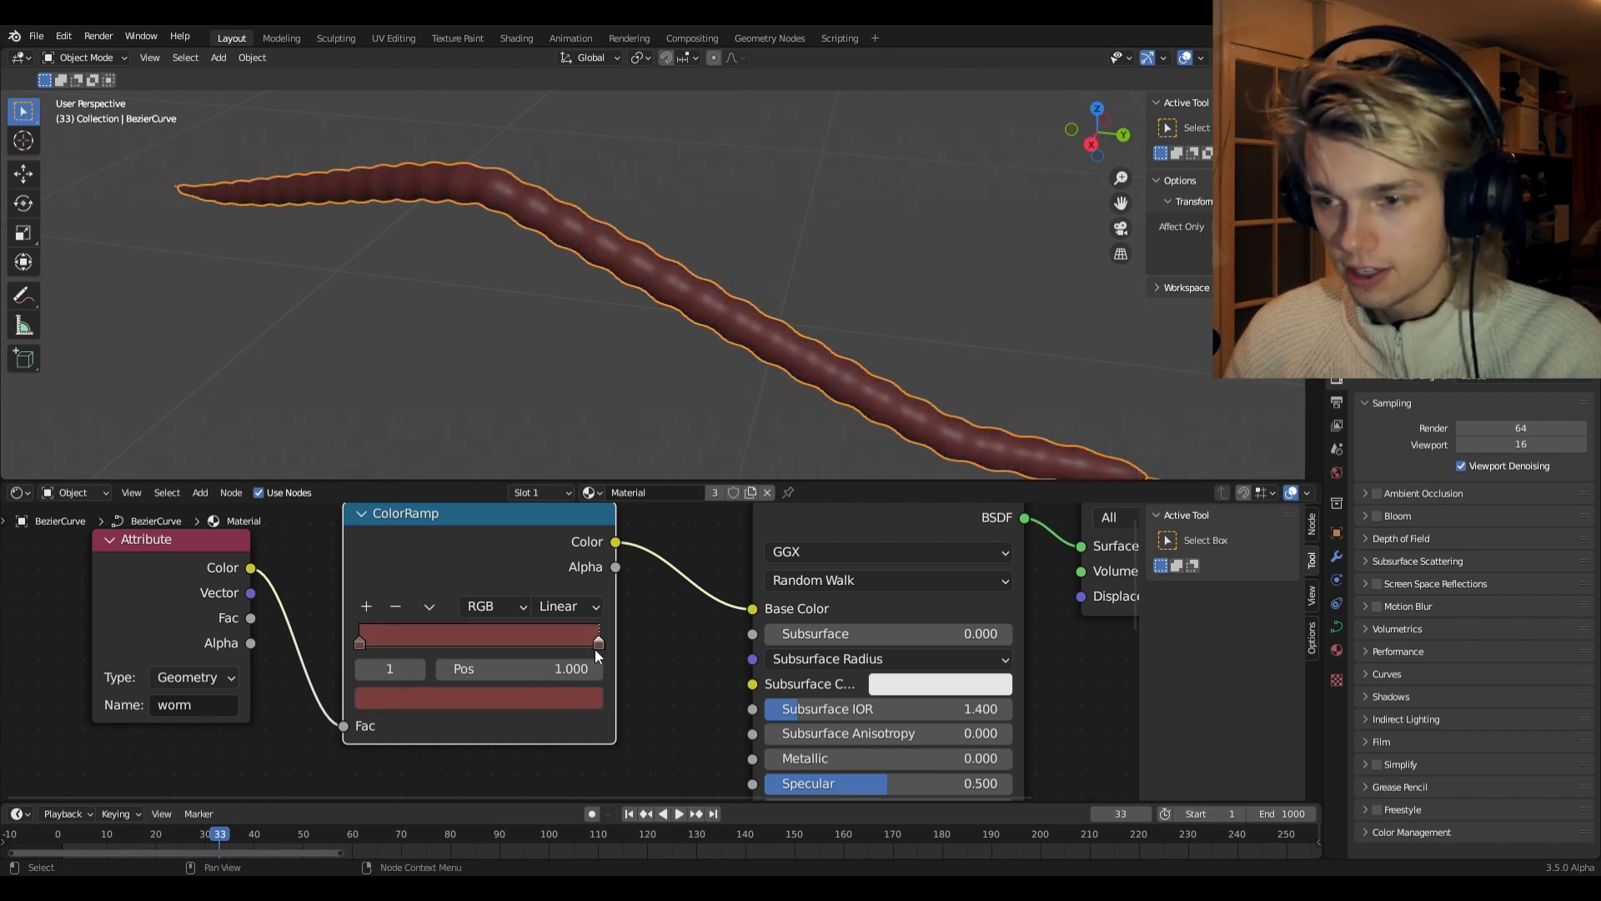
- Shift the ColorRamp's end stop to a brownish red with hue about 0.029, saturation 0.758 and value 0.202
{"action": "middle_click_drag", "start_coordinate": [575, 325], "coordinate": [467, 347]}
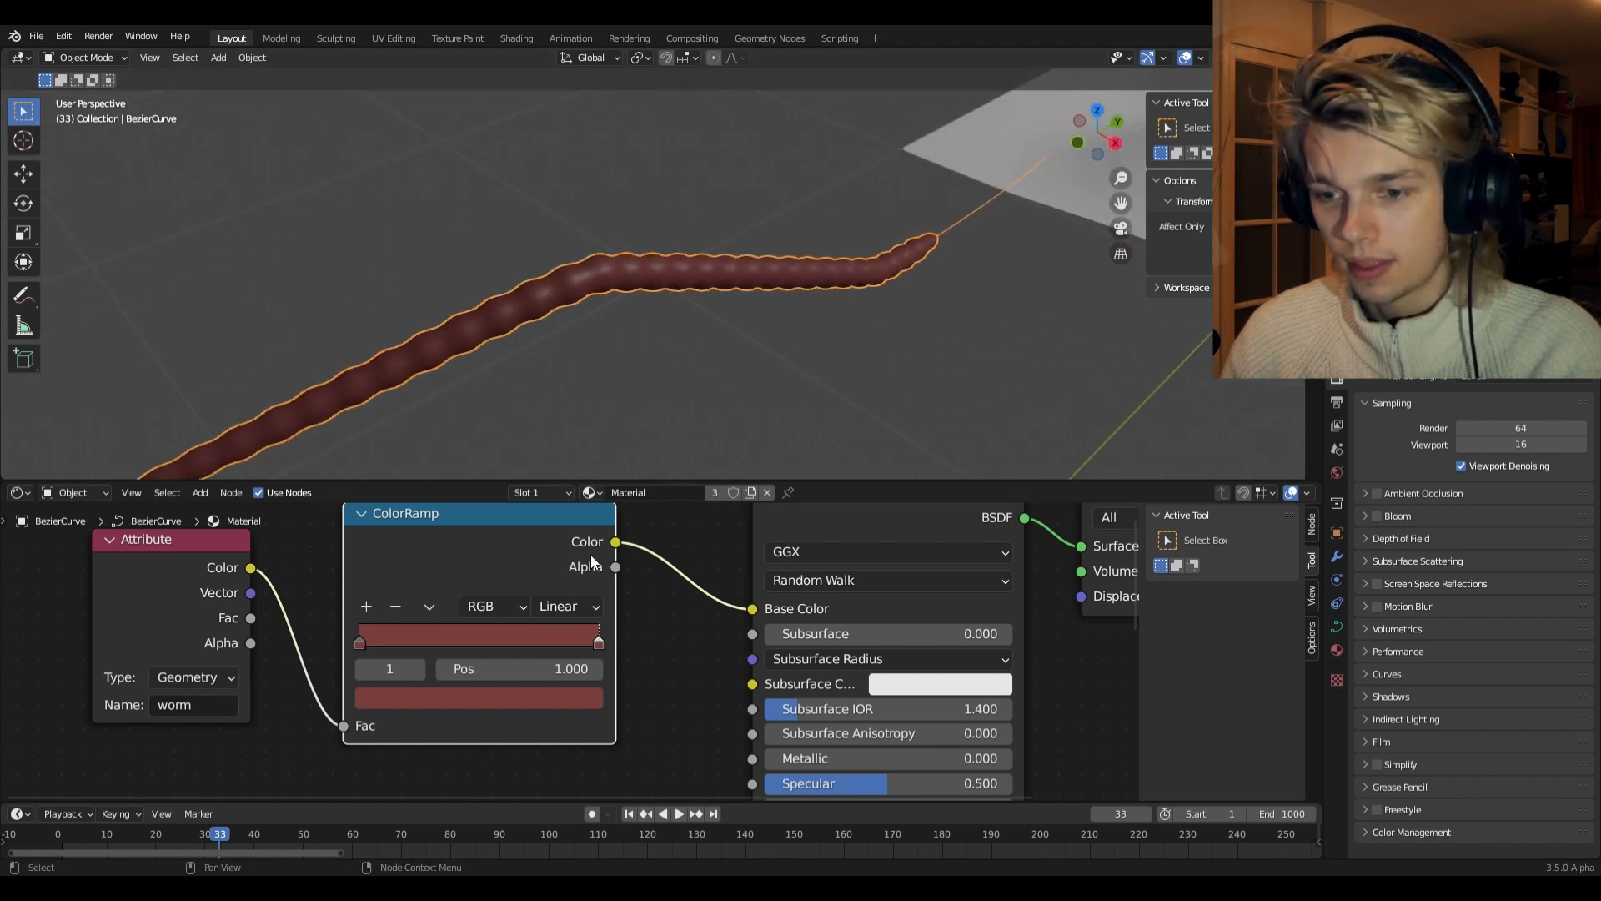
{"action": "left_click", "coordinate": [512, 703]}
{"action": "left_click_drag", "start_coordinate": [447, 494], "coordinate": [445, 492]}
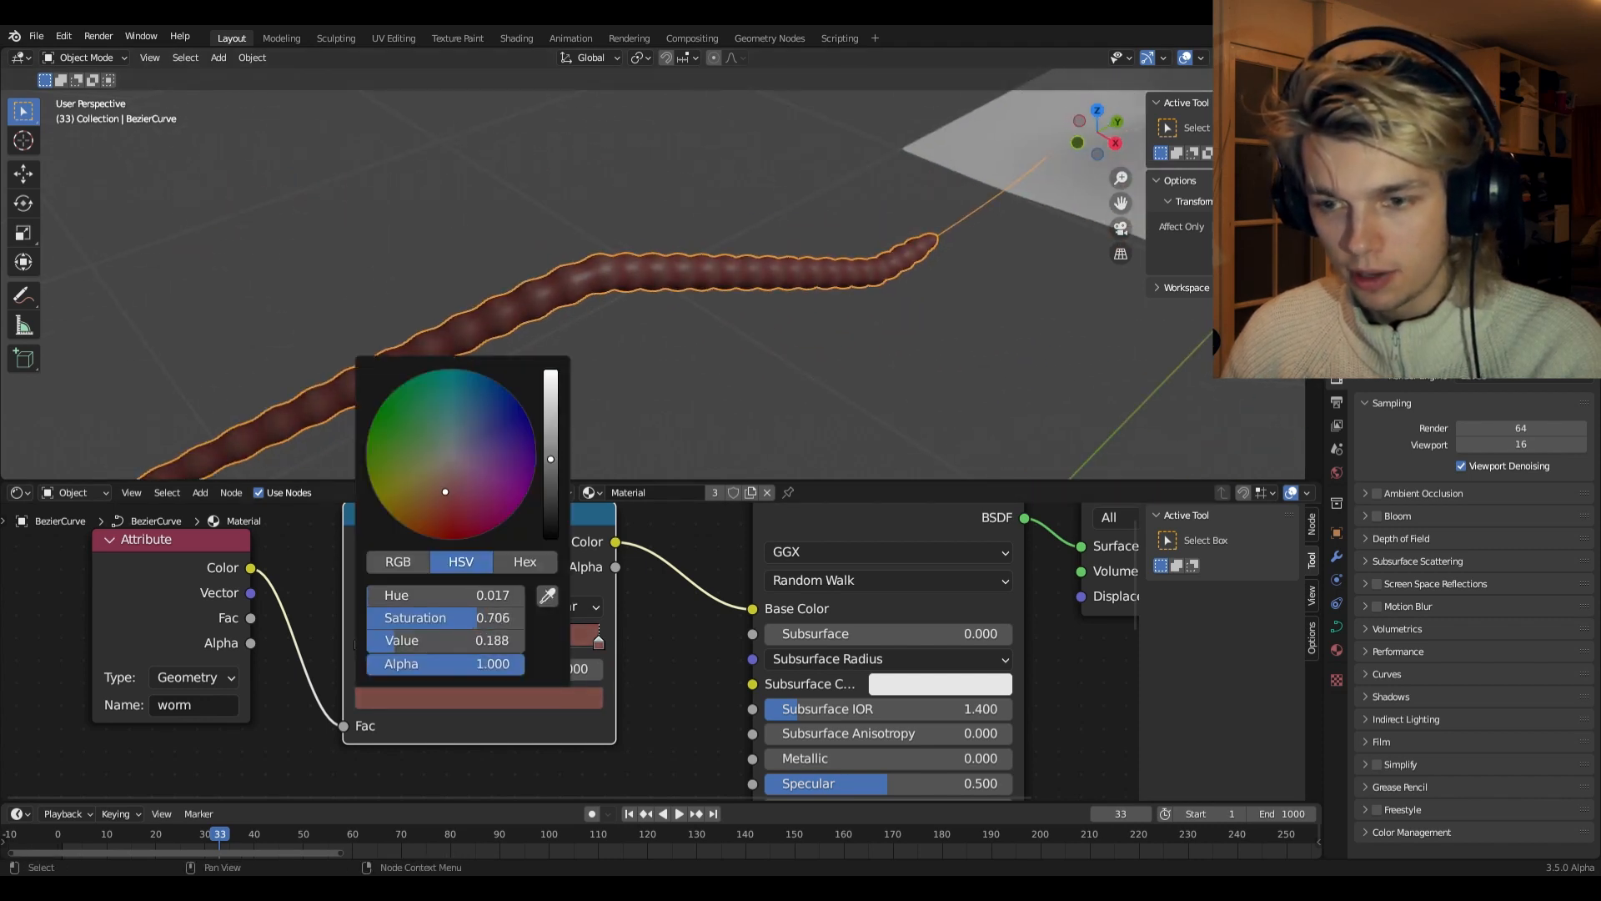
{"action": "left_click_drag", "start_coordinate": [553, 467], "coordinate": [551, 458]}
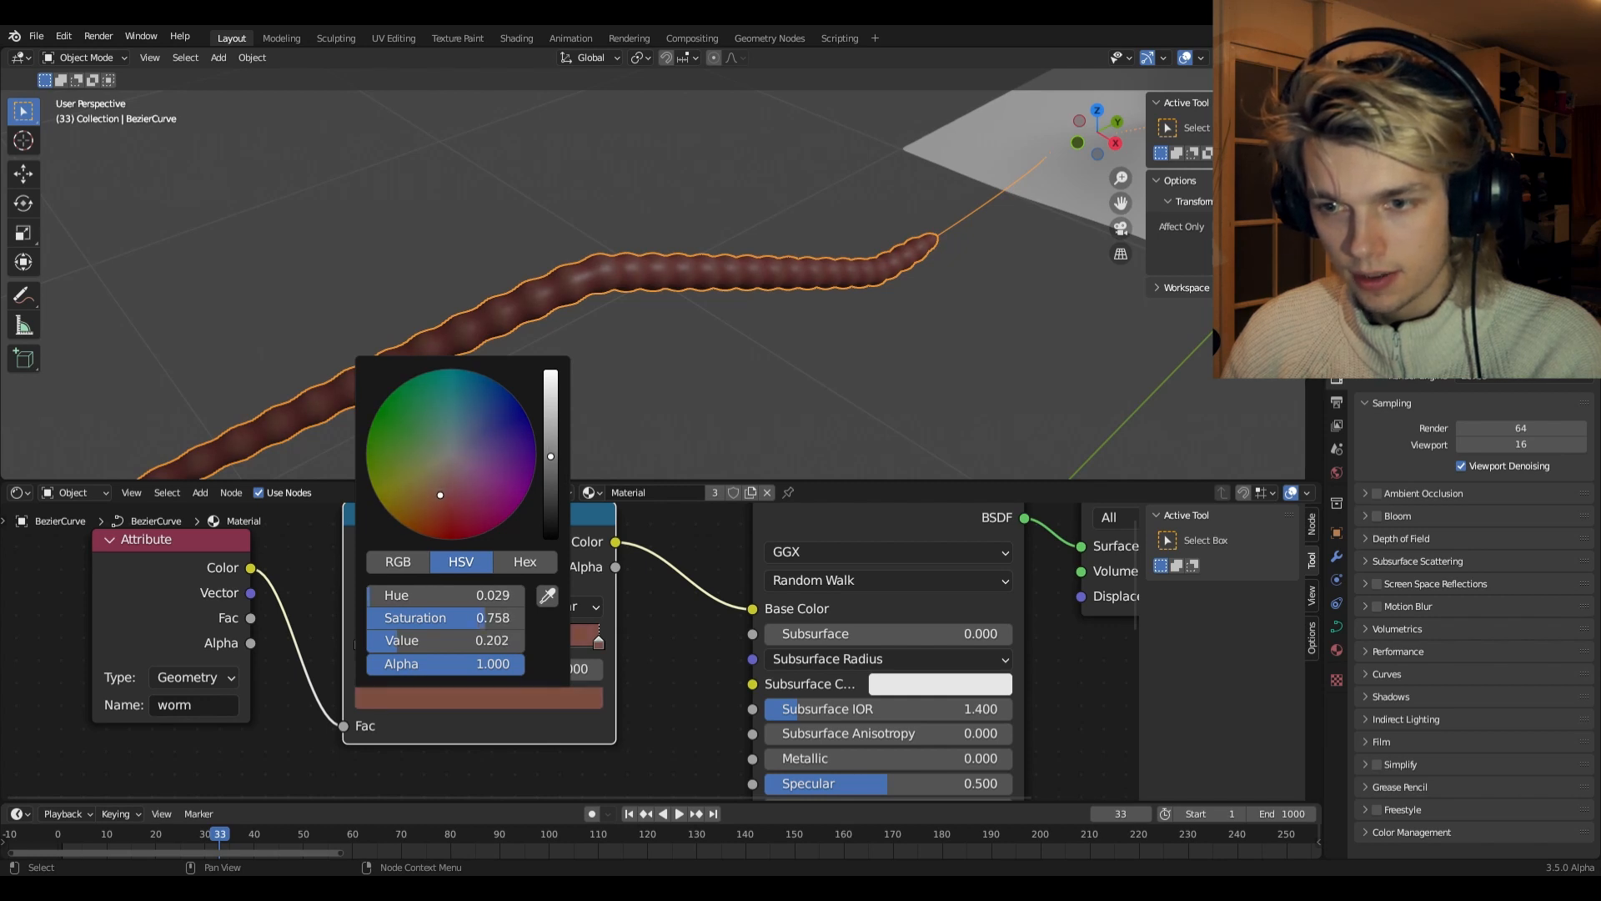
- Change the ColorRamp's first stop to a slightly lighter, pinkish red
{"action": "left_click", "coordinate": [359, 642]}
{"action": "left_click", "coordinate": [444, 699]}
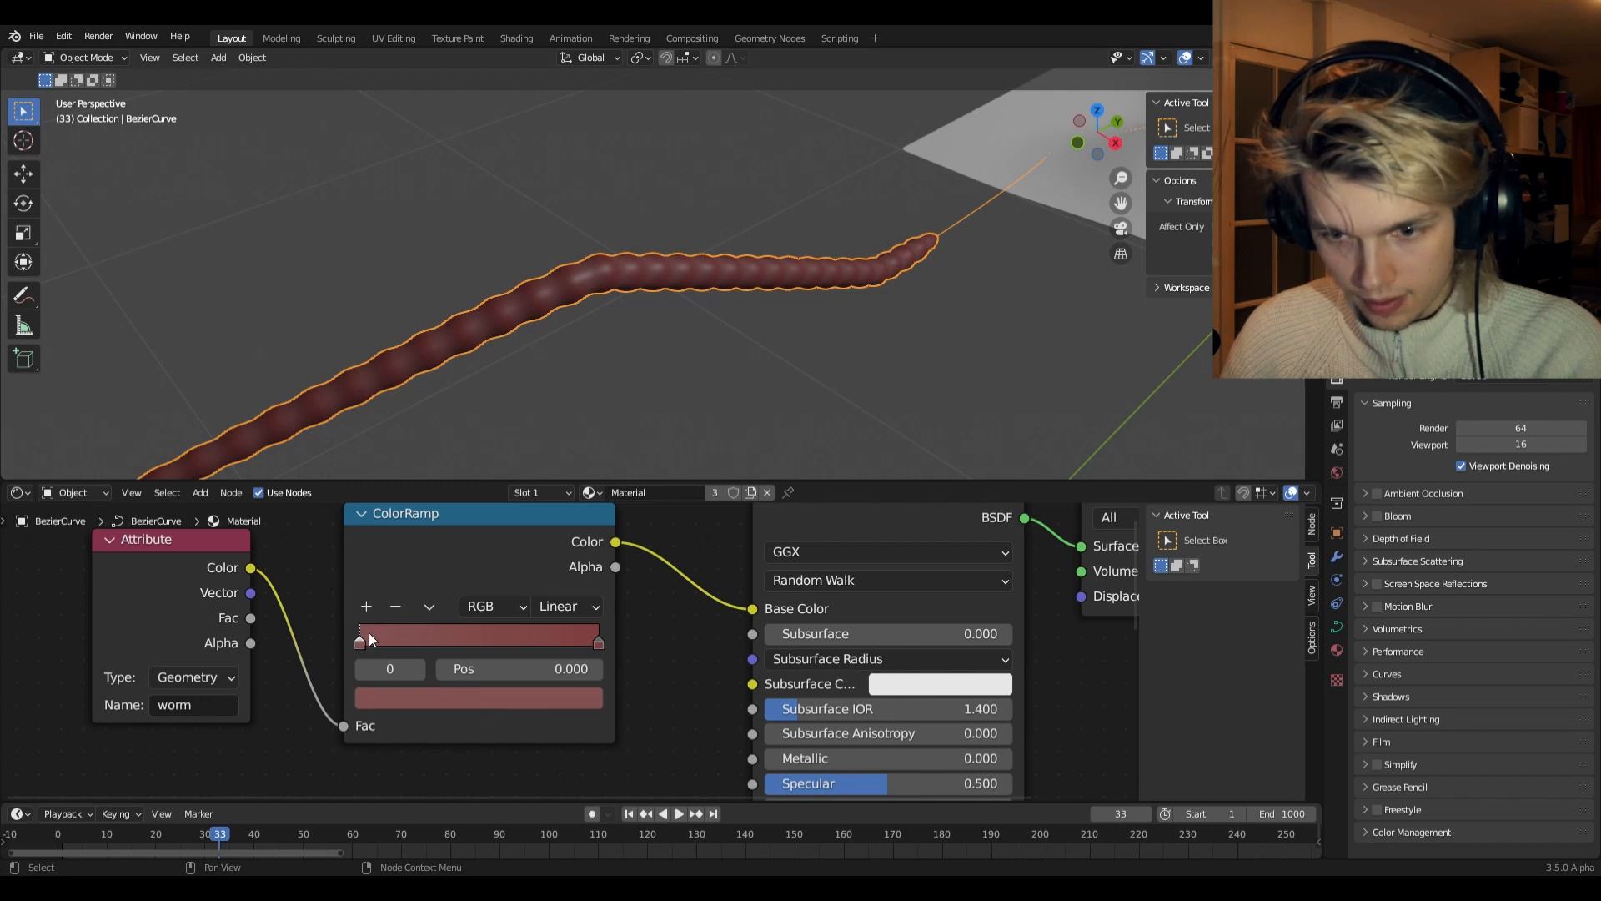
{"action": "left_click", "coordinate": [375, 699]}
{"action": "left_click", "coordinate": [389, 567]}
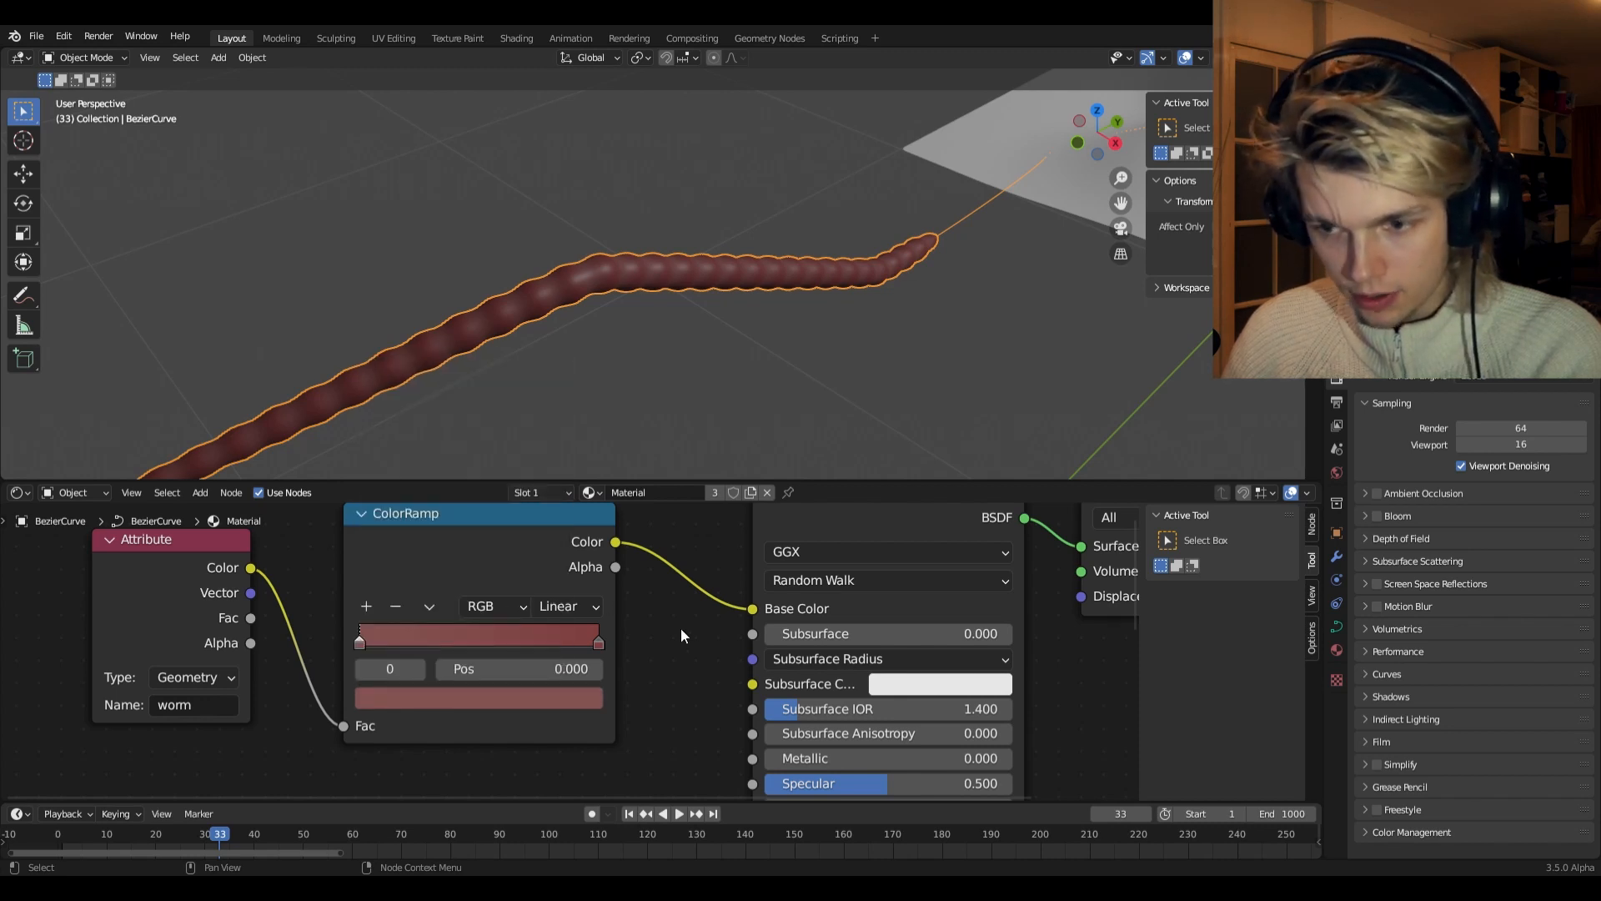
- Connect the ColorRamp's Color to Subsurface Color, and set the Principled BSDF's Subsurface to about 0.741 and Roughness to about 0.373
{"action": "left_click_drag", "start_coordinate": [596, 557], "coordinate": [757, 683]}
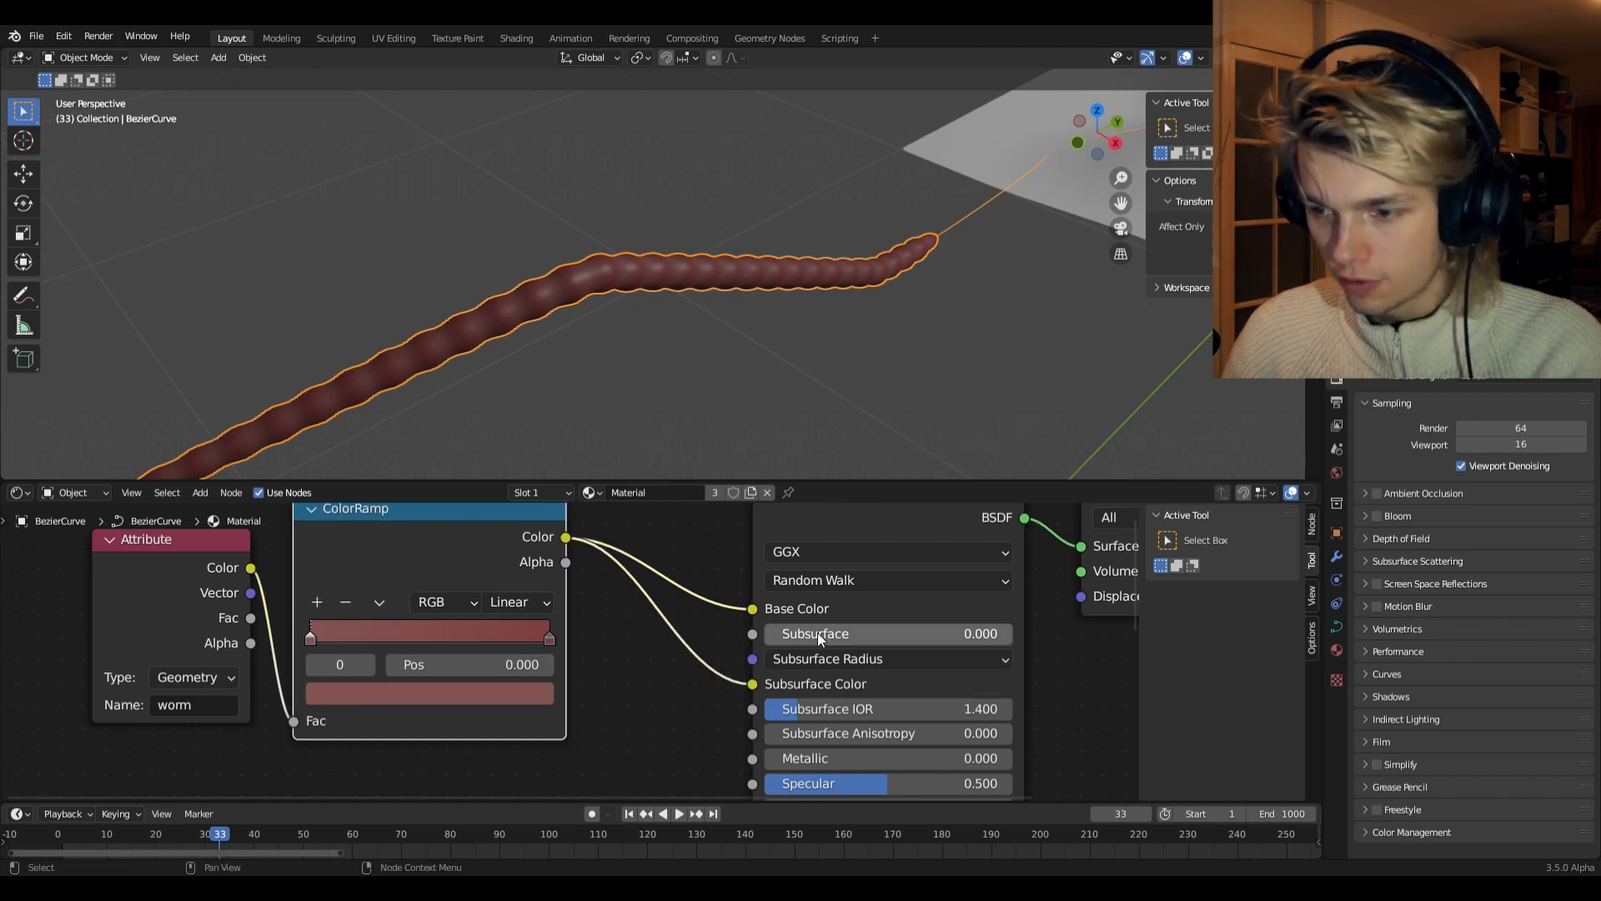
{"action": "left_click_drag", "start_coordinate": [817, 632], "coordinate": [947, 632]}
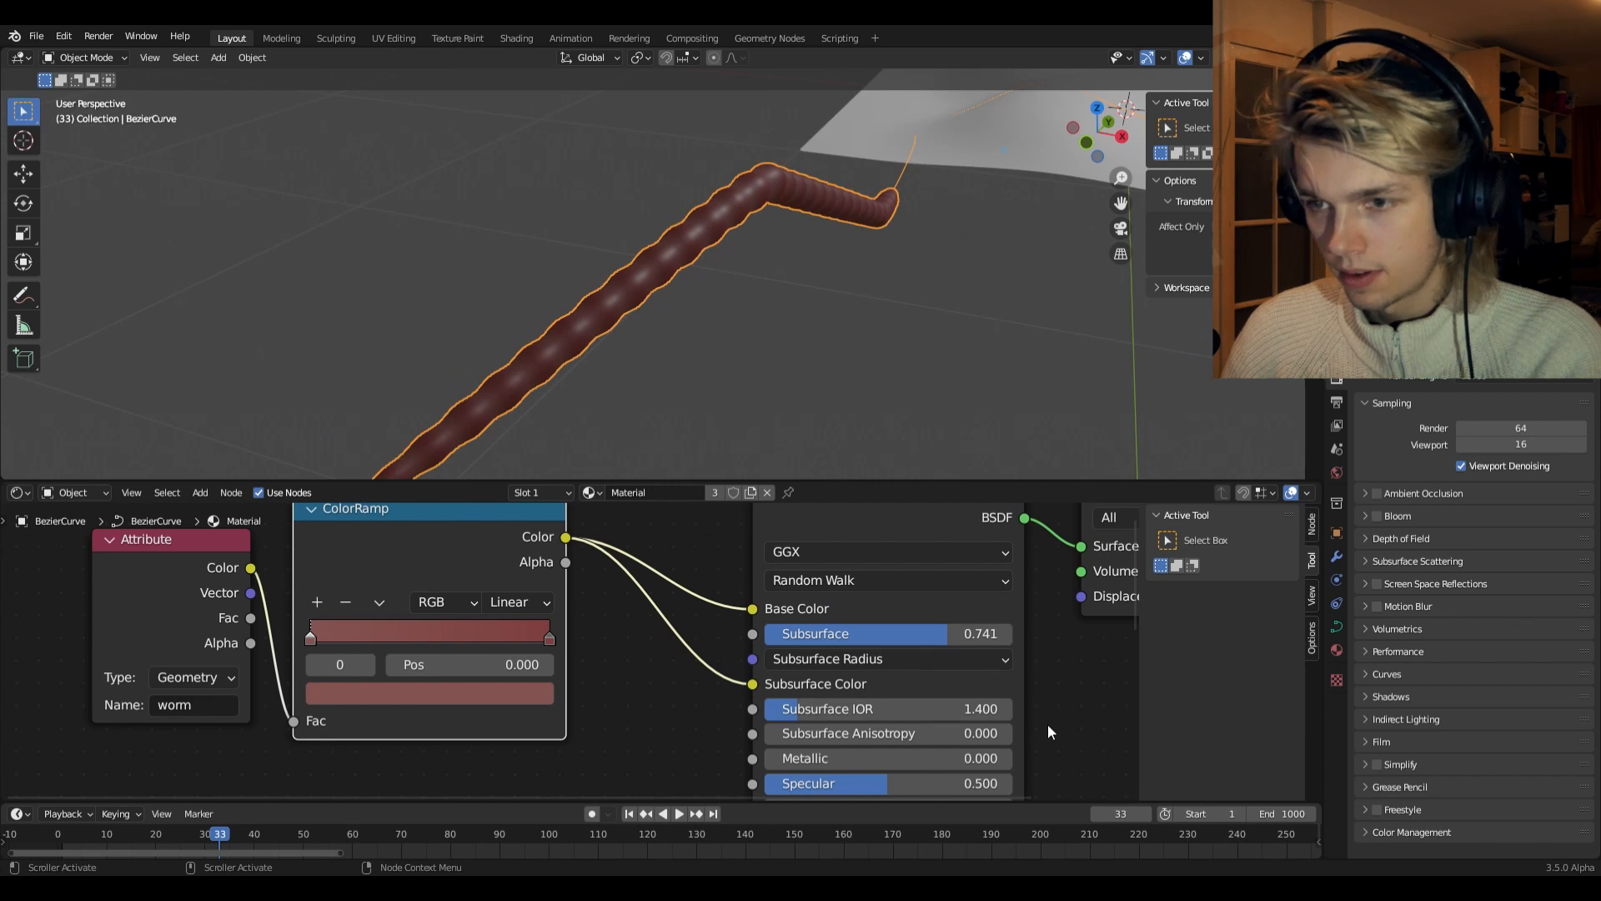
{"action": "middle_click_drag", "start_coordinate": [1047, 724], "coordinate": [992, 619]}
{"action": "left_click_drag", "start_coordinate": [857, 728], "coordinate": [794, 731]}
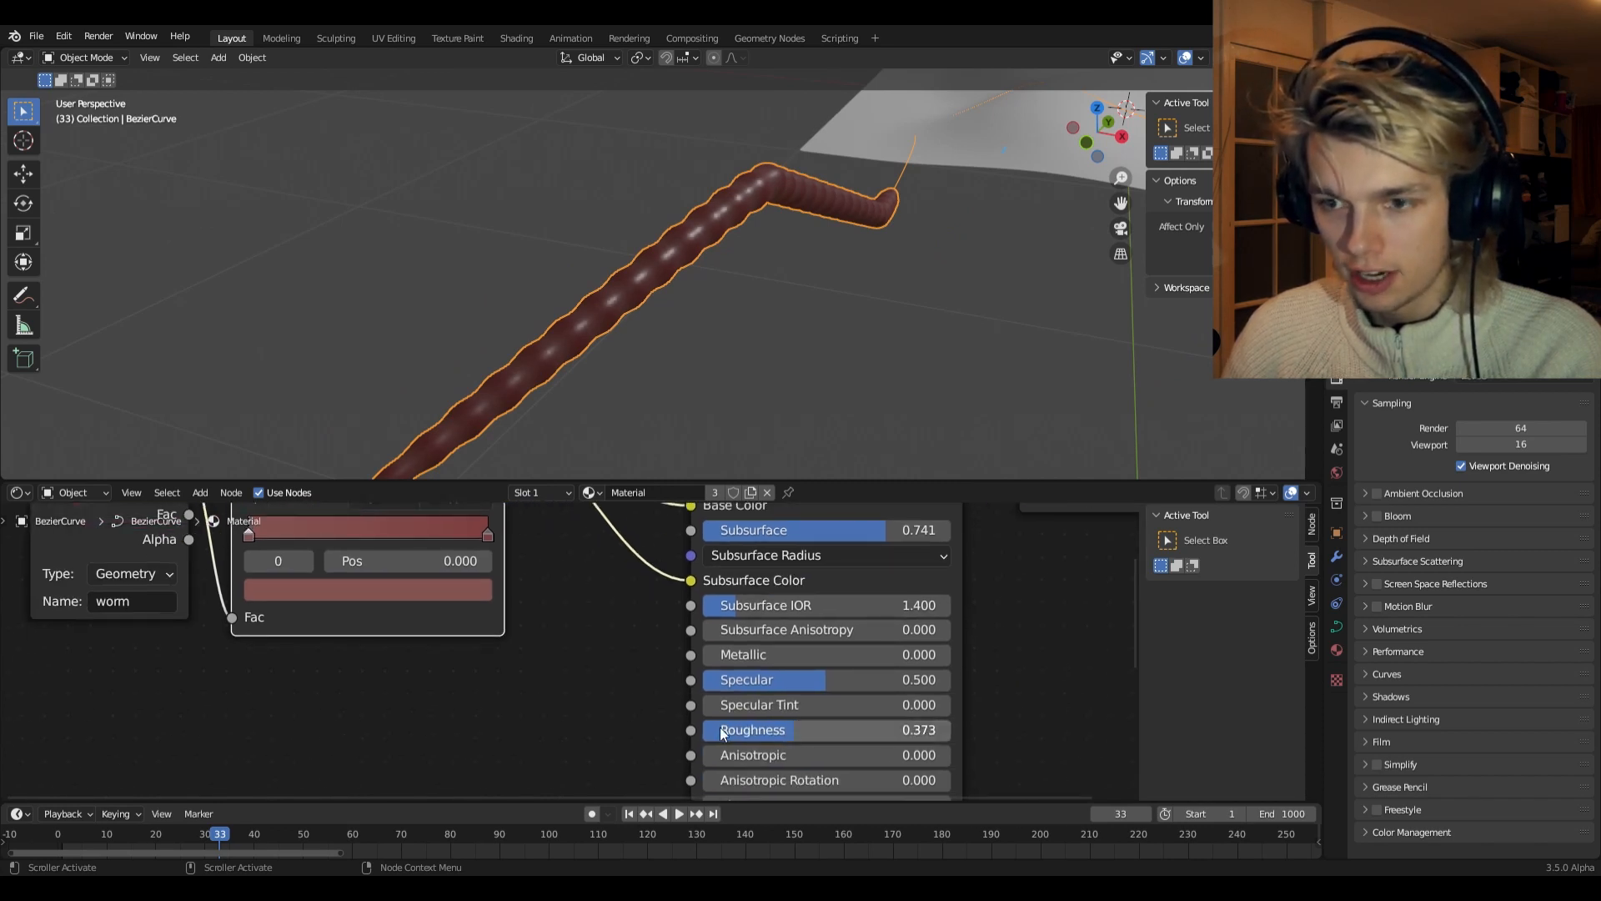
- Add a Noise Texture node in free space below the worm material's Attribute and ColorRamp nodes
{"action": "scroll", "coordinate": [575, 627], "scroll_direction": "down", "scroll_amount": 5}
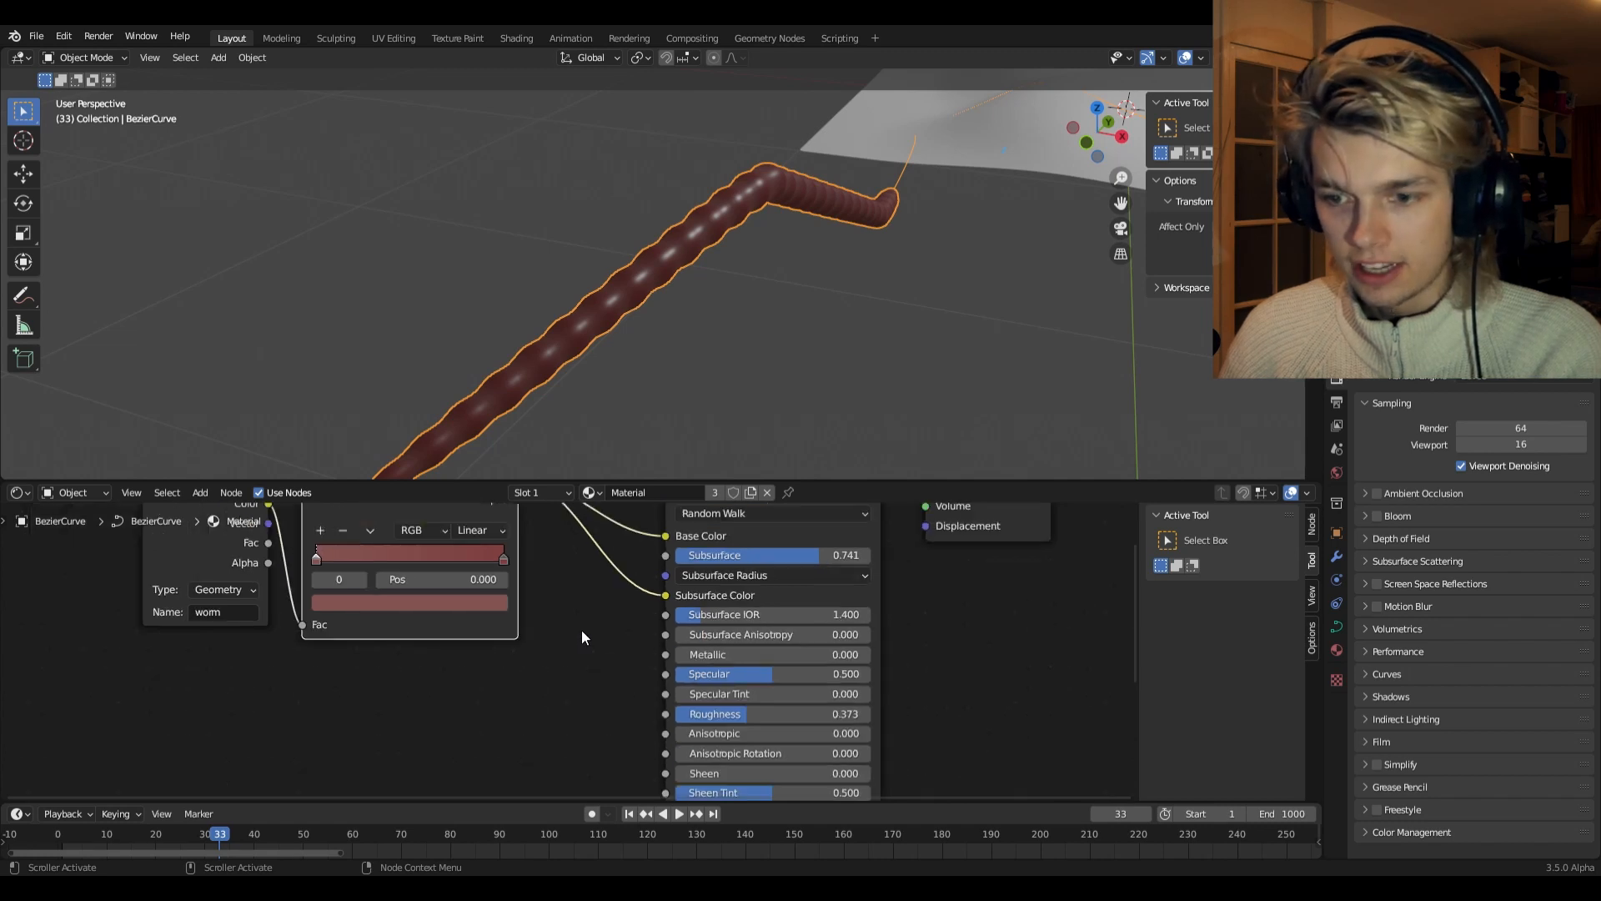
{"action": "key", "text": "shift+a"}
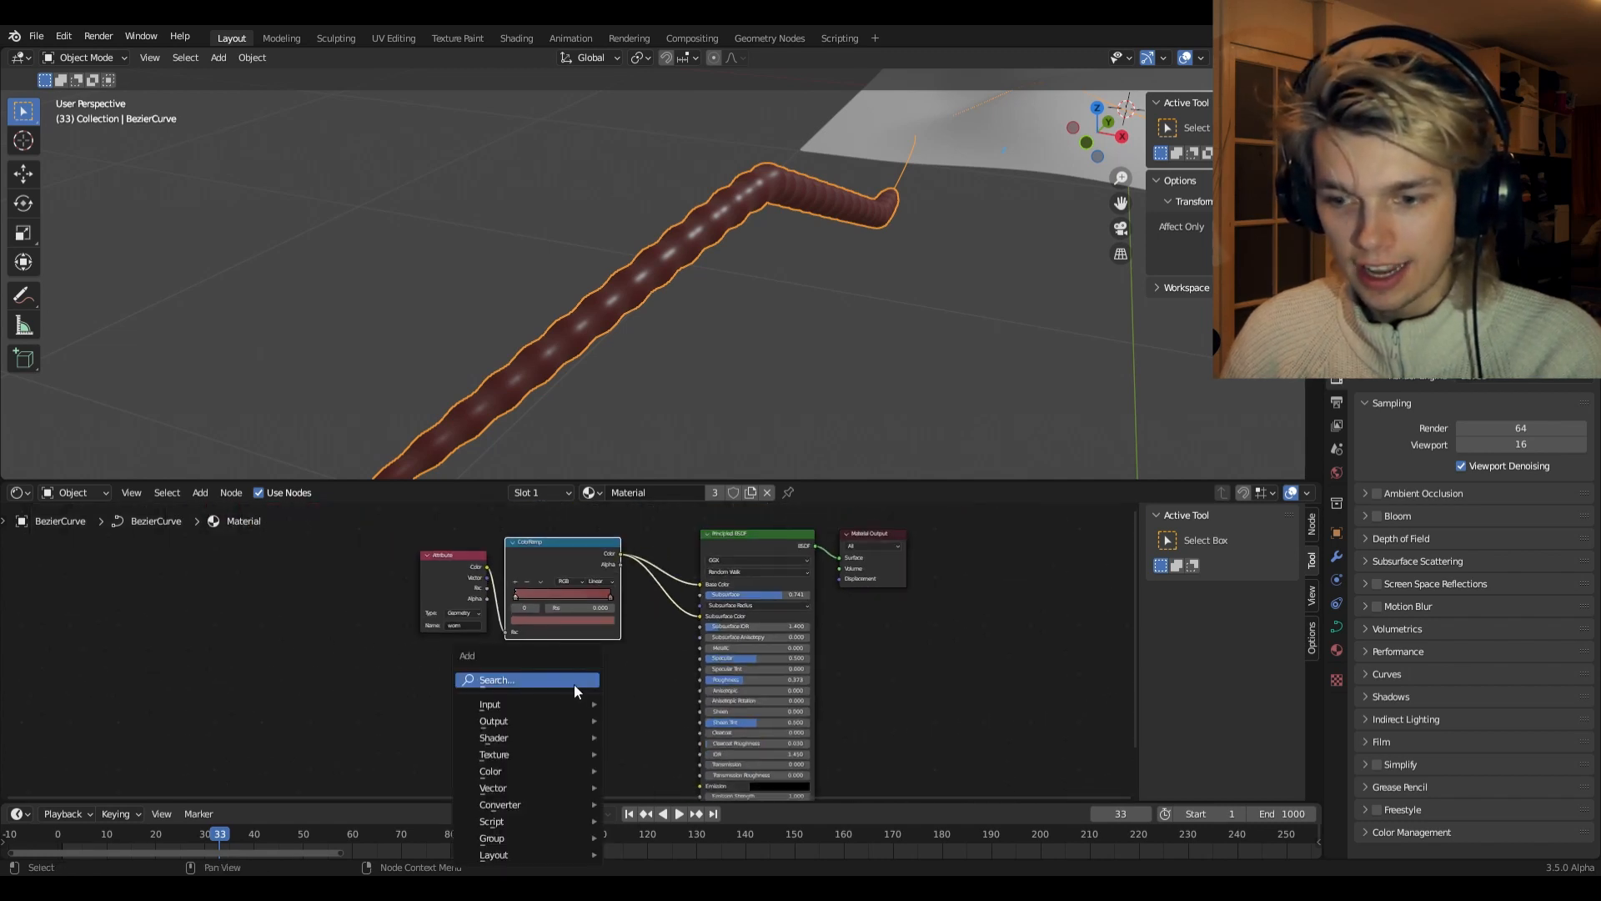
{"action": "left_click", "coordinate": [523, 677]}
{"action": "type", "text": "noi"}
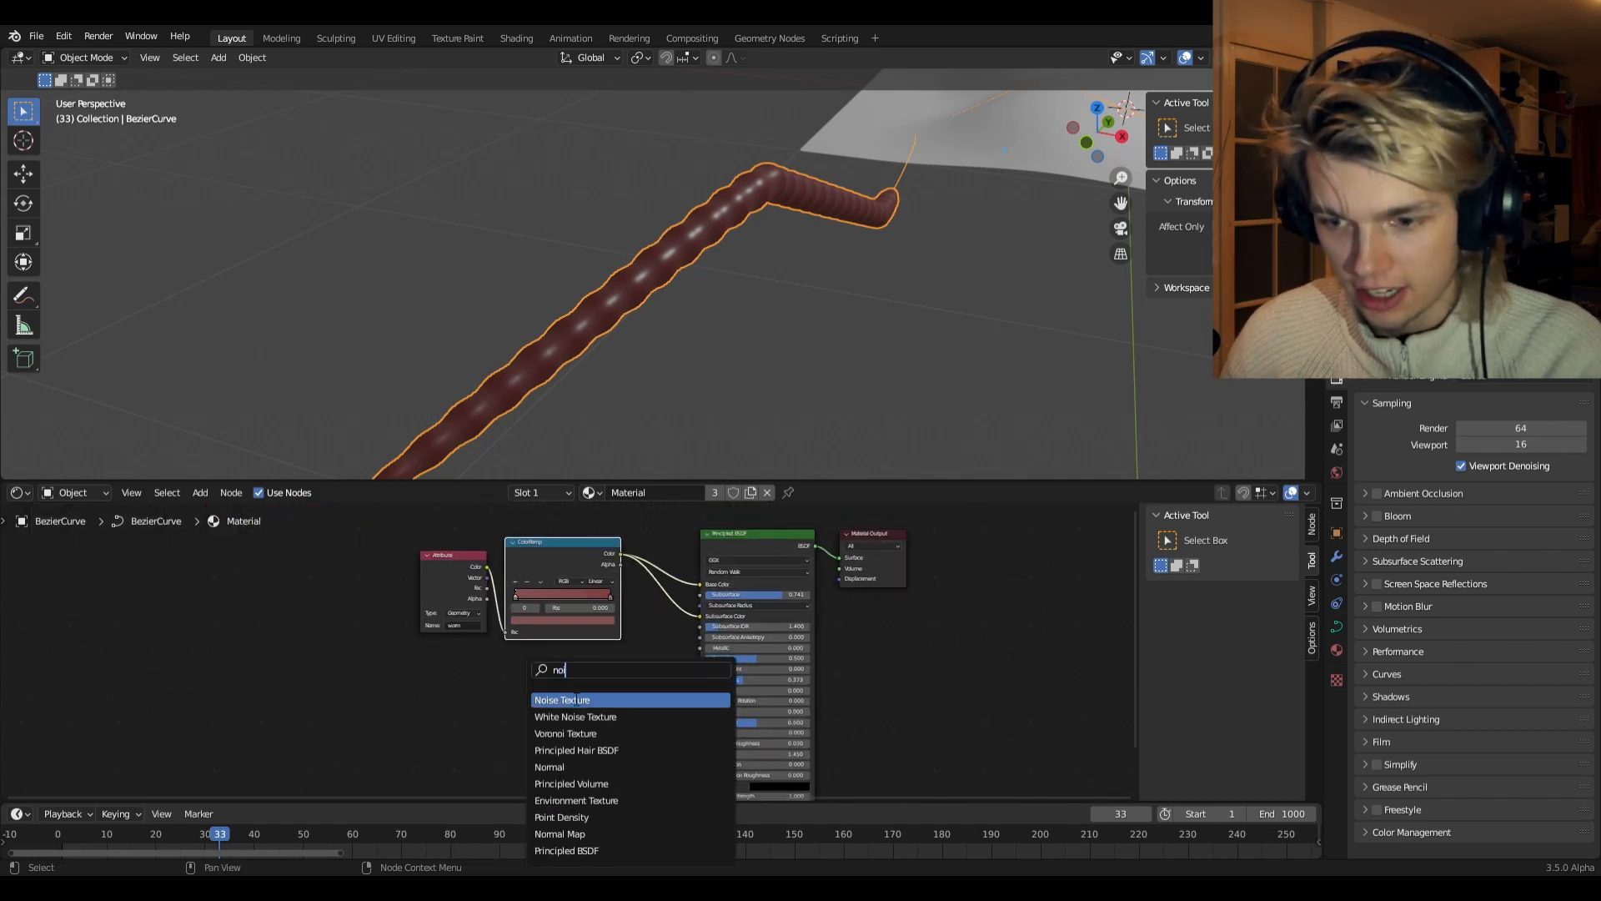
{"action": "left_click", "coordinate": [575, 699]}
{"action": "left_click", "coordinate": [389, 715]}
- Add a Mapping node in front of the Noise Texture
{"action": "middle_click_drag", "start_coordinate": [515, 726], "coordinate": [691, 643]}
{"action": "scroll", "coordinate": [711, 669], "scroll_direction": "up", "scroll_amount": 8}
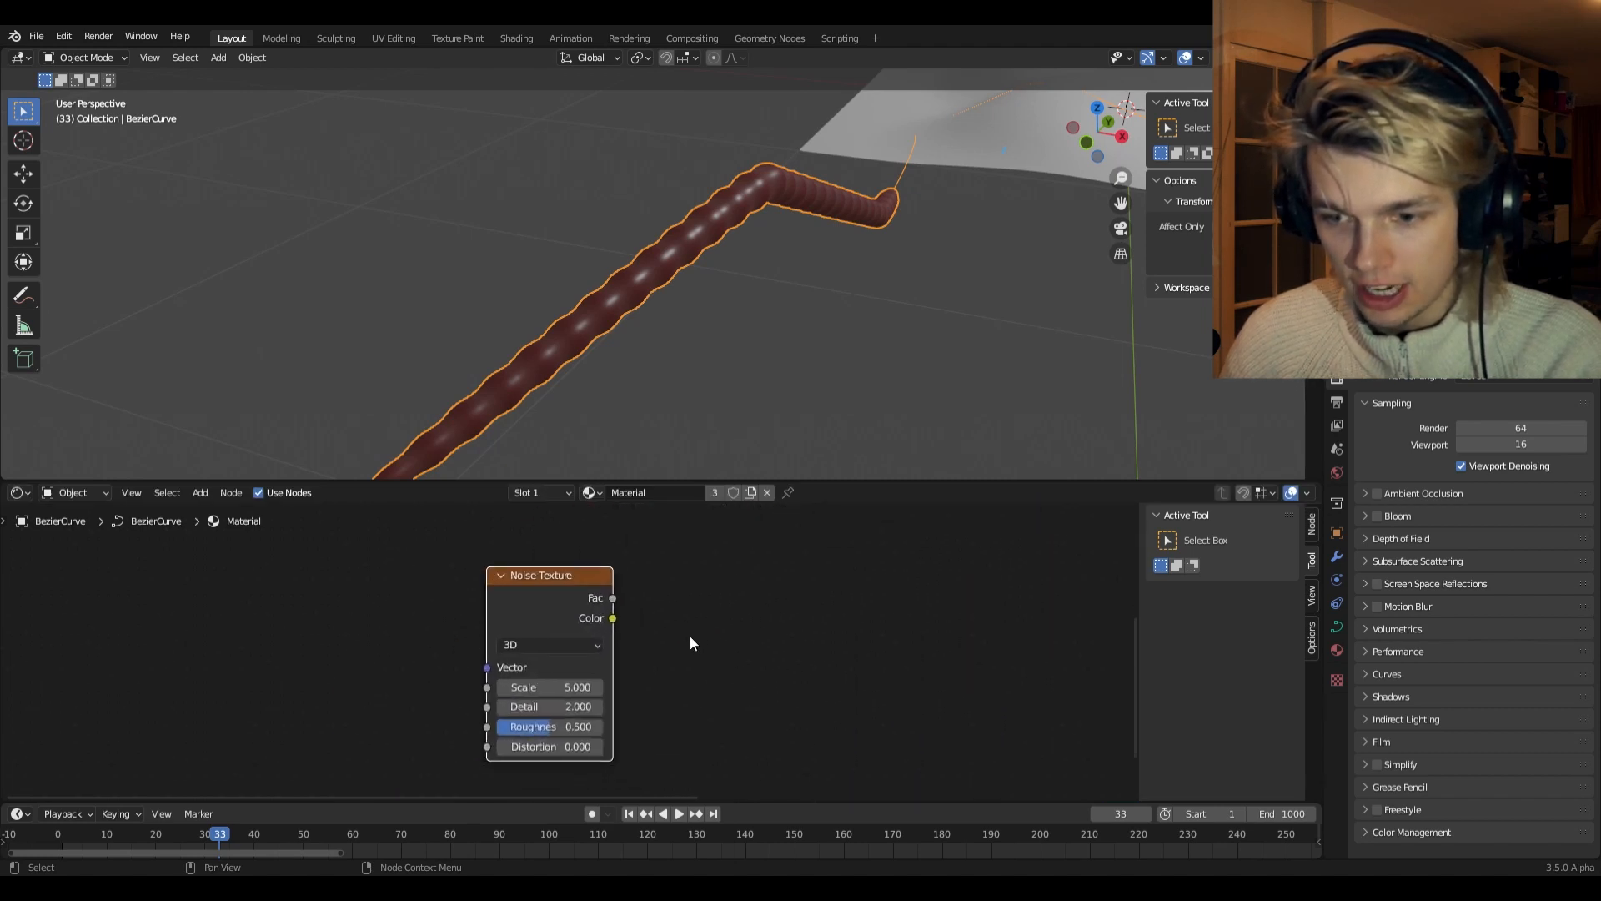
{"action": "key", "text": "shift+a"}
{"action": "left_click", "coordinate": [668, 622]}
{"action": "type", "text": "map"}
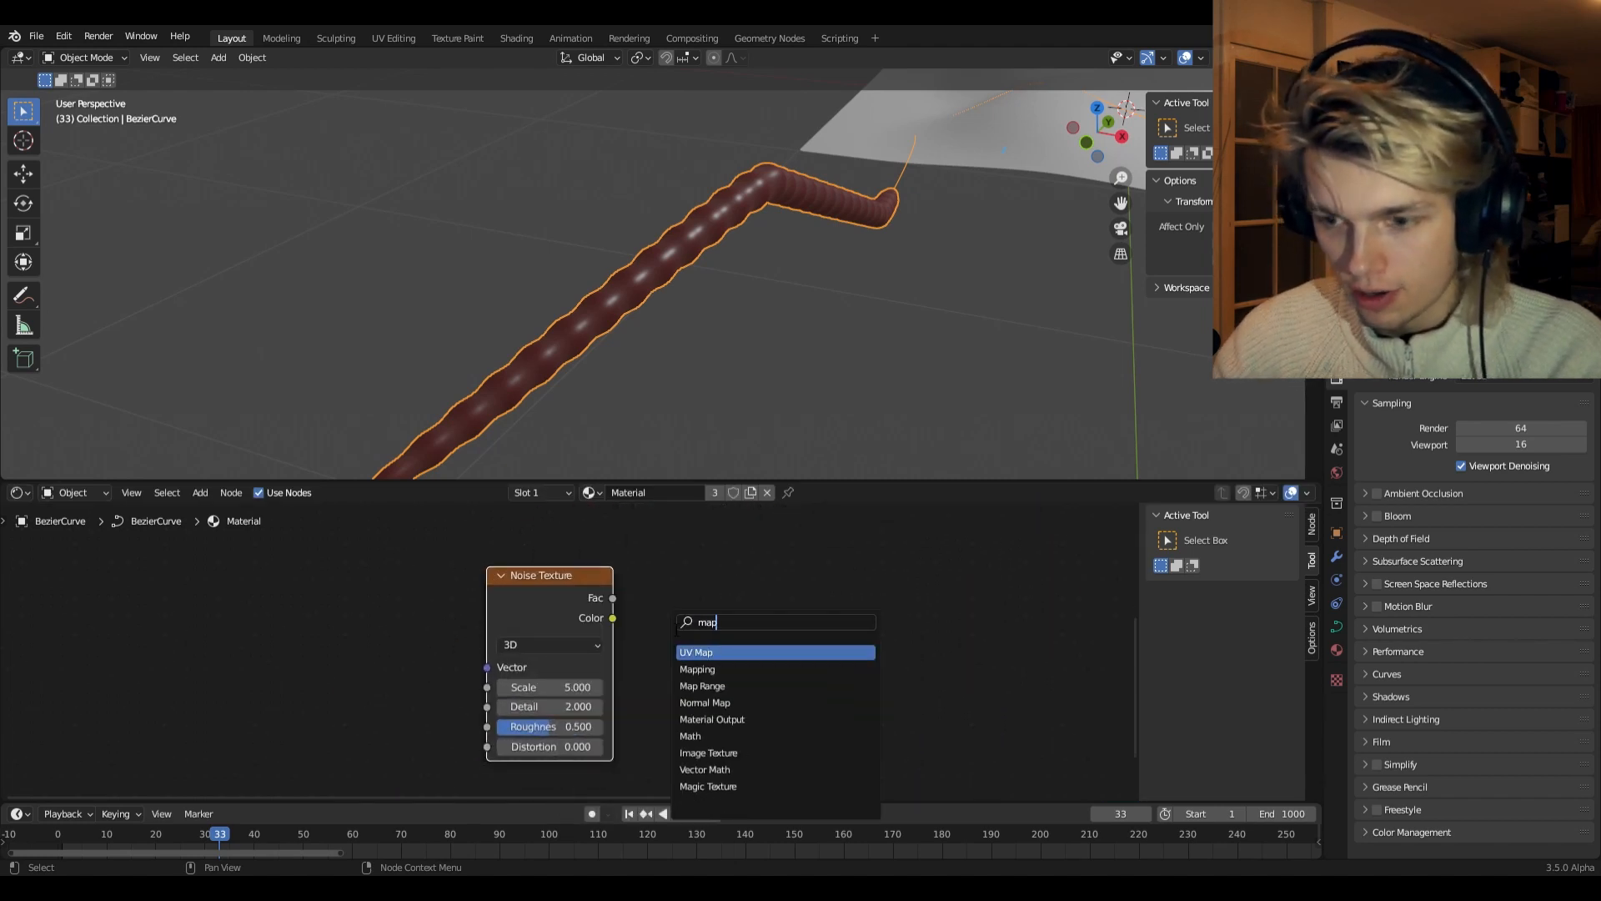
{"action": "left_click", "coordinate": [697, 669]}
{"action": "left_click", "coordinate": [358, 575]}
- Add a Texture Coordinate node and wire its Normal output through Mapping into the Noise Texture's Vector
{"action": "key", "text": "shift+a"}
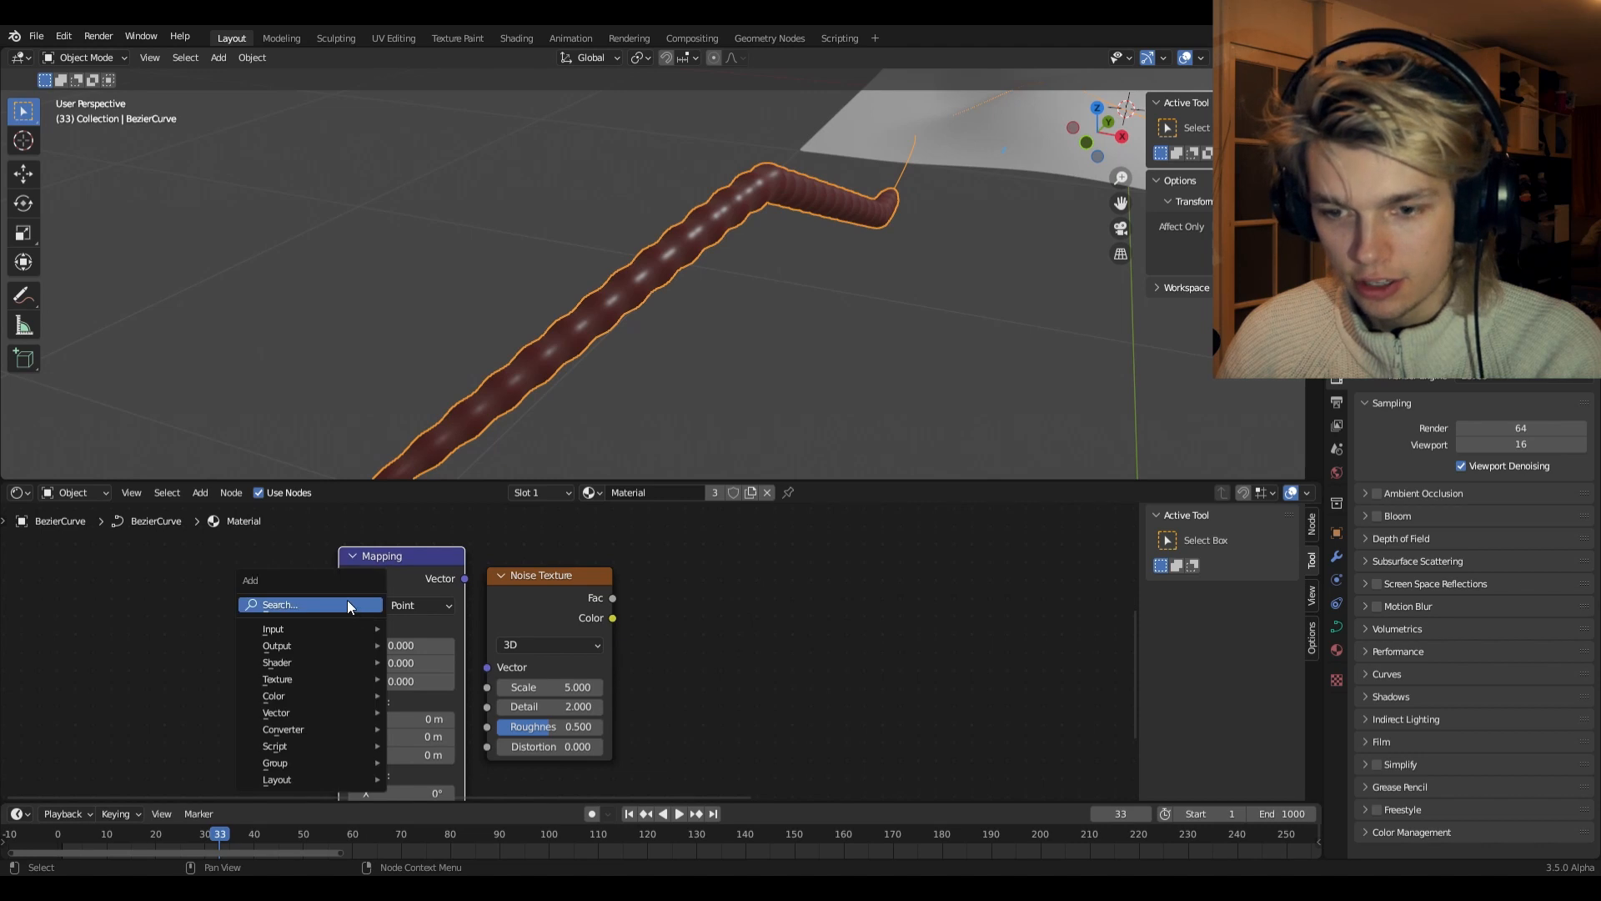
{"action": "left_click", "coordinate": [346, 601]}
{"action": "type", "text": "text"}
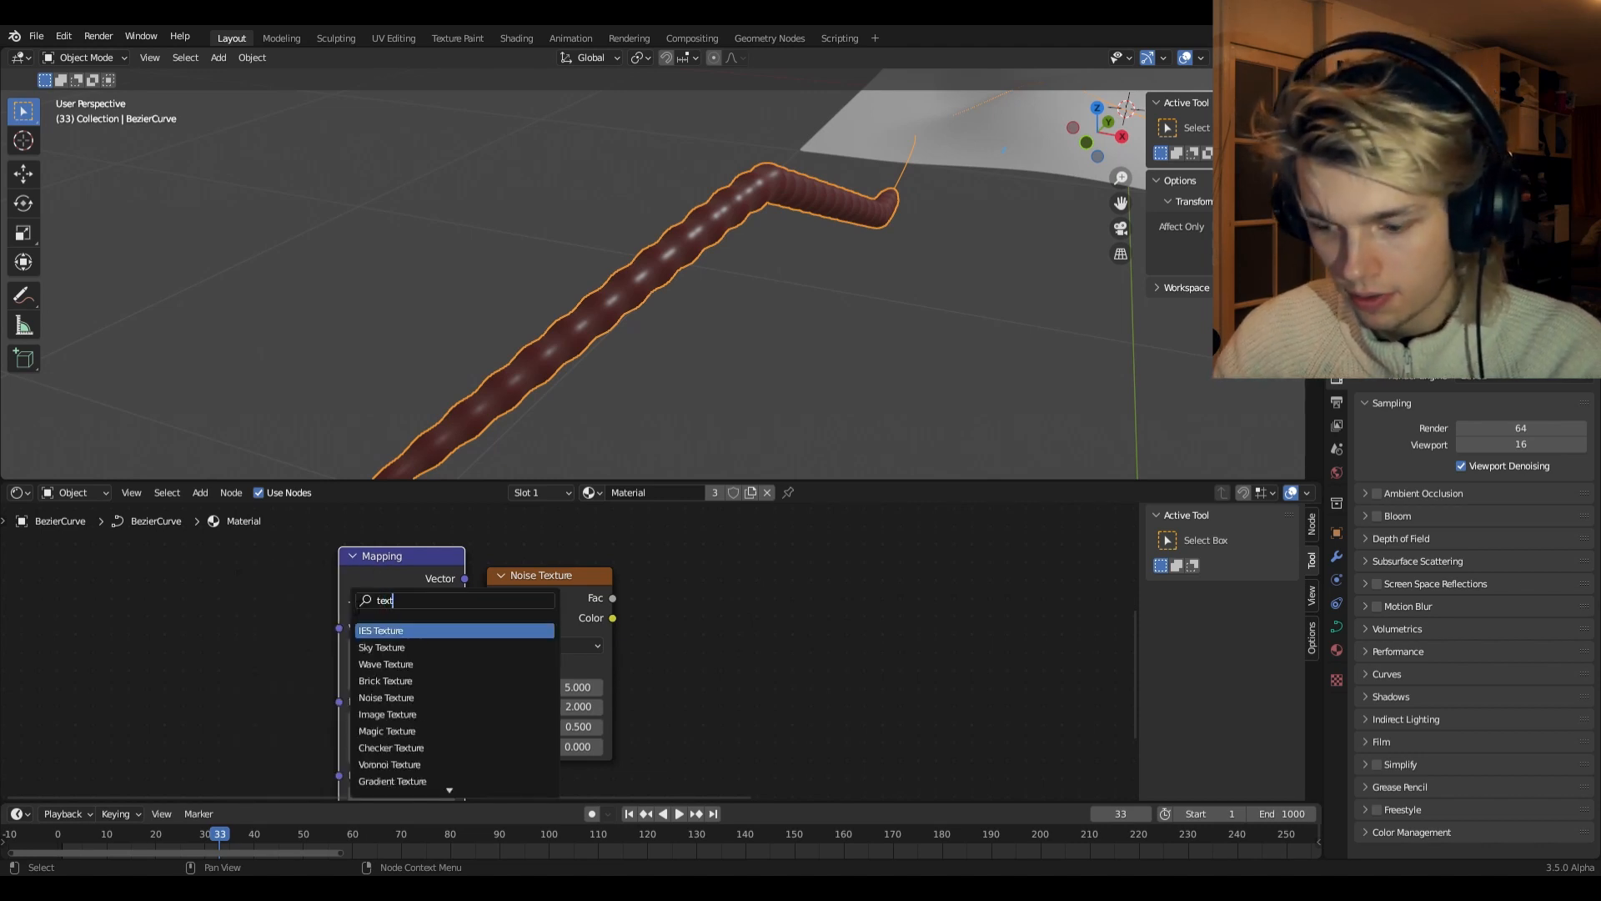
{"action": "type", "text": "ure c"}
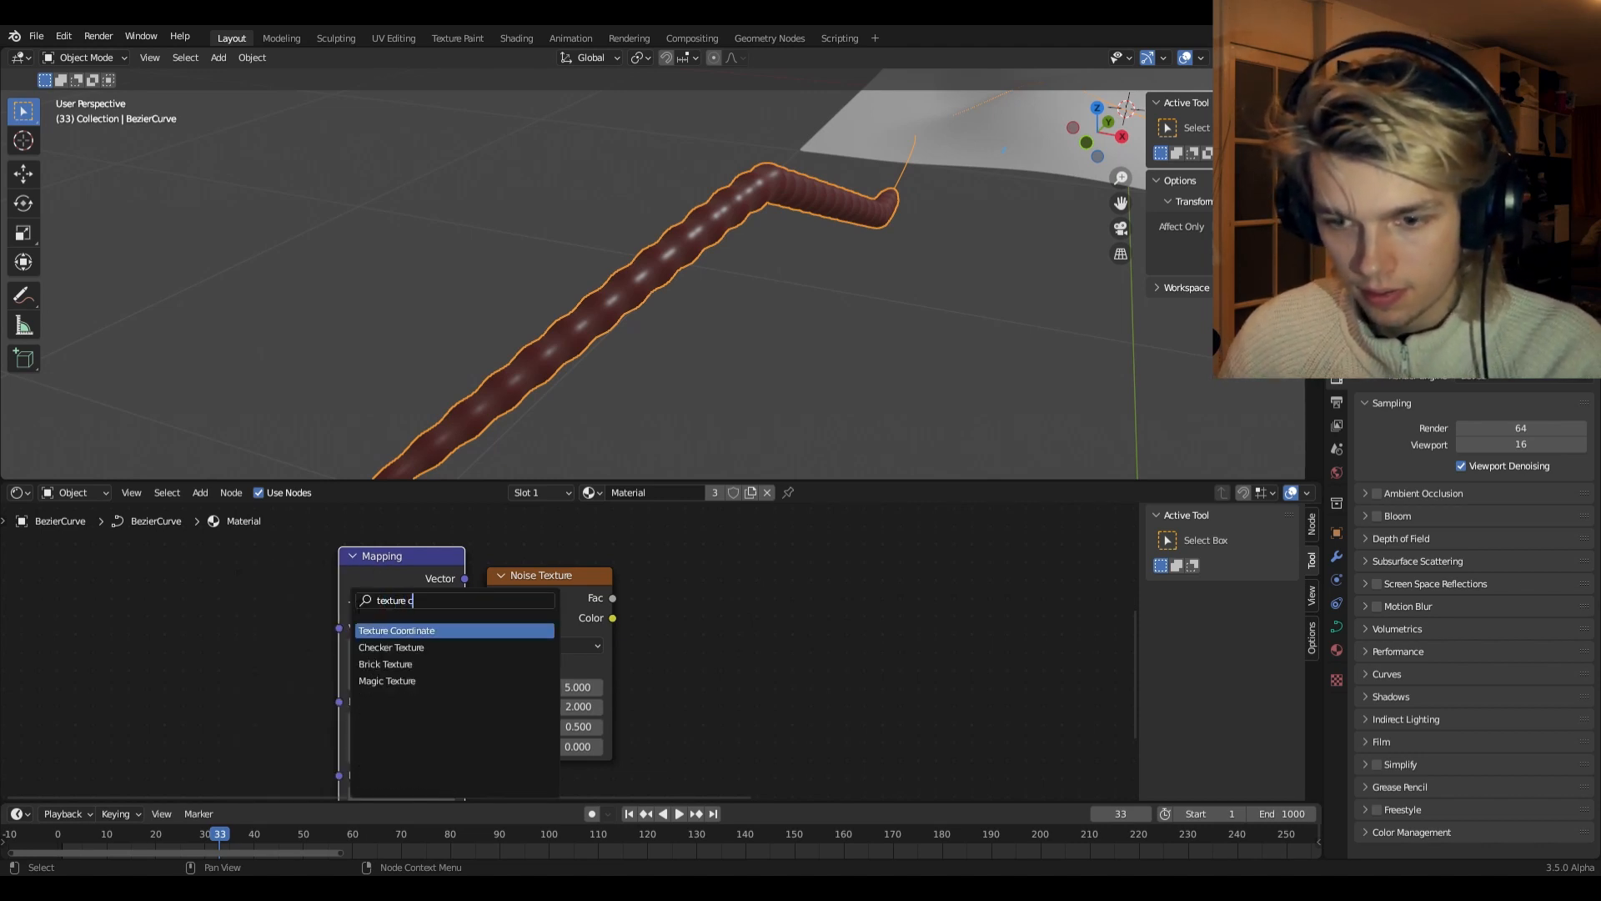
{"action": "key", "text": "Return"}
{"action": "left_click", "coordinate": [216, 604]}
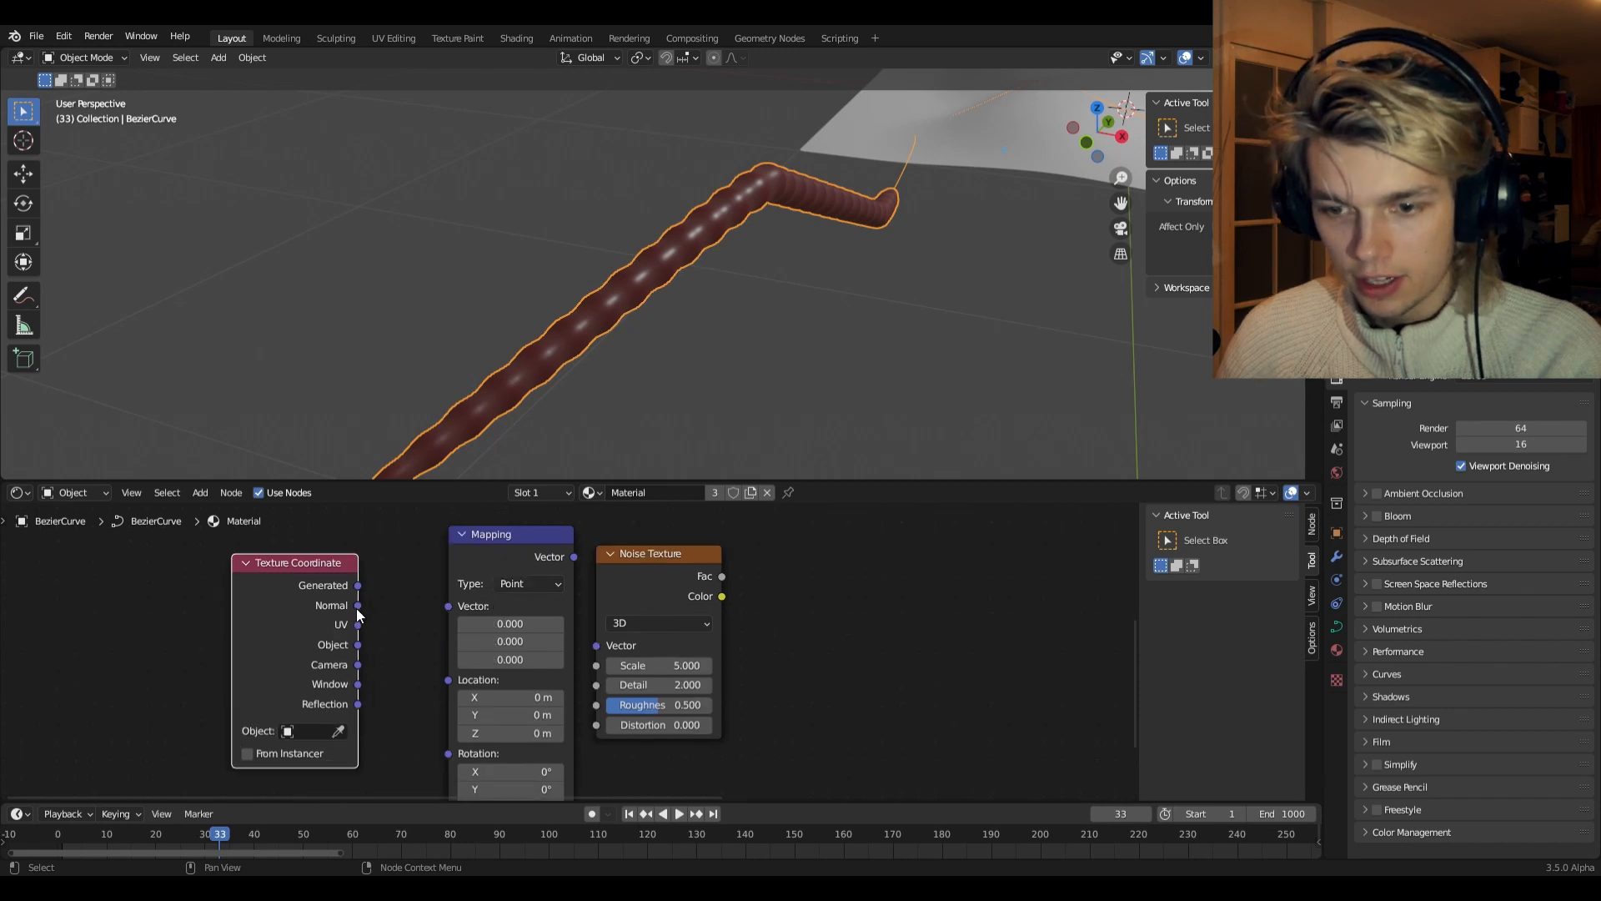
{"action": "left_click_drag", "start_coordinate": [358, 605], "coordinate": [448, 607]}
{"action": "left_click_drag", "start_coordinate": [492, 534], "coordinate": [597, 645]}
- Add a second ColorRamp after the Noise Texture and connect the noise's Fac to the ramp's Fac
{"action": "scroll", "coordinate": [667, 642], "scroll_direction": "down", "scroll_amount": 3}
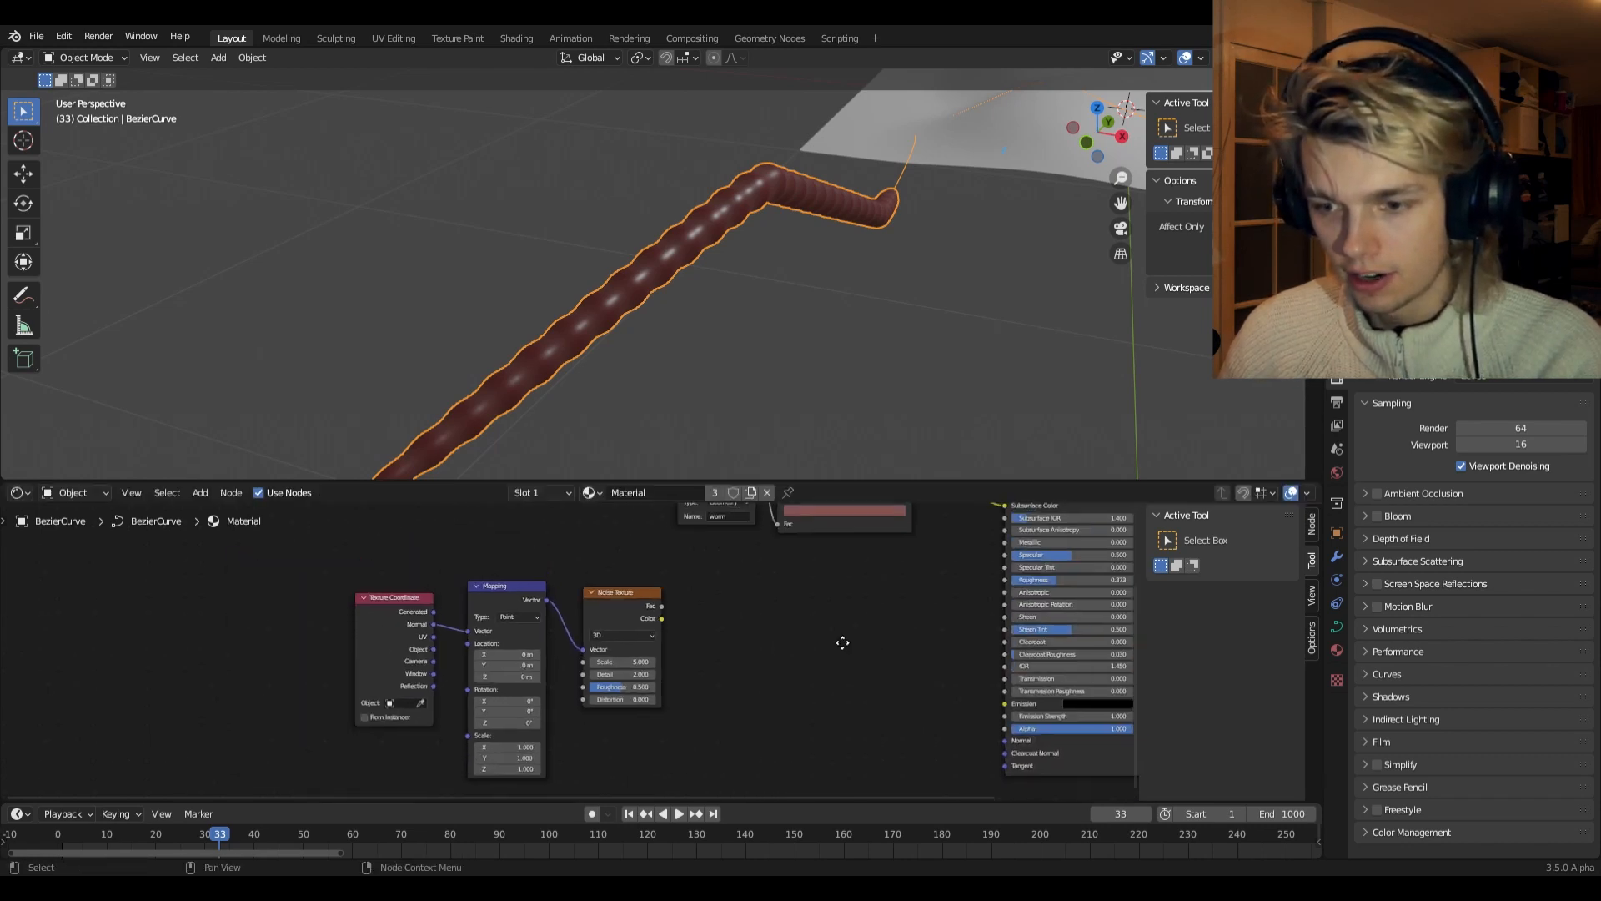
{"action": "middle_click_drag", "start_coordinate": [742, 563], "coordinate": [583, 613]}
{"action": "scroll", "coordinate": [584, 618], "scroll_direction": "down", "scroll_amount": 2}
{"action": "scroll", "coordinate": [622, 608], "scroll_direction": "up", "scroll_amount": 3}
{"action": "key", "text": "shift+a"}
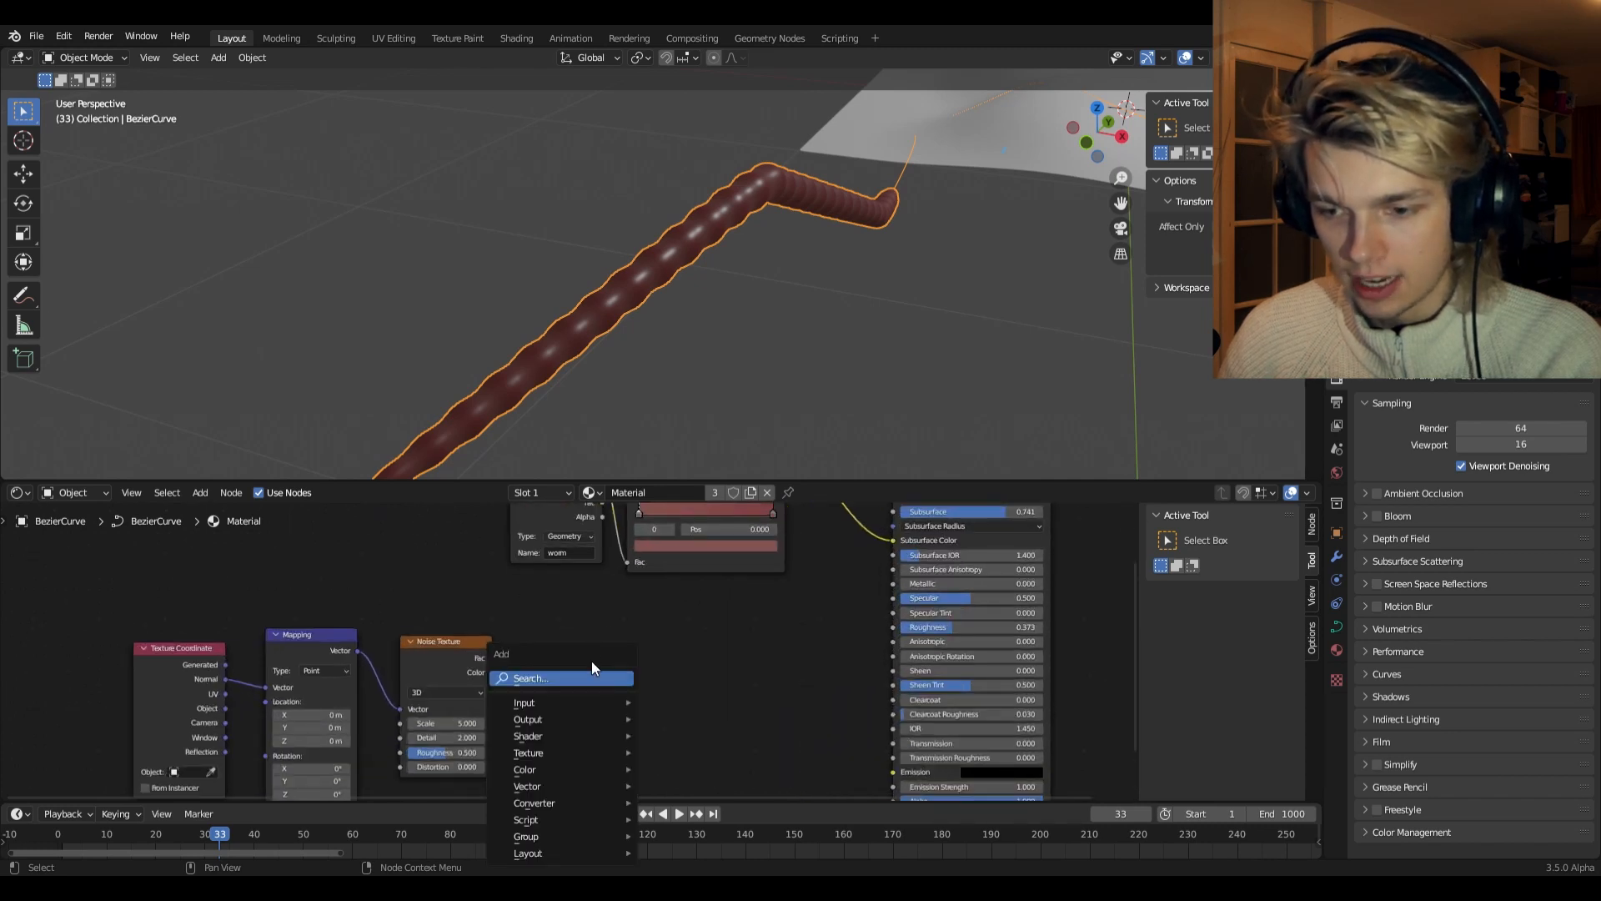
{"action": "type", "text": "colo"}
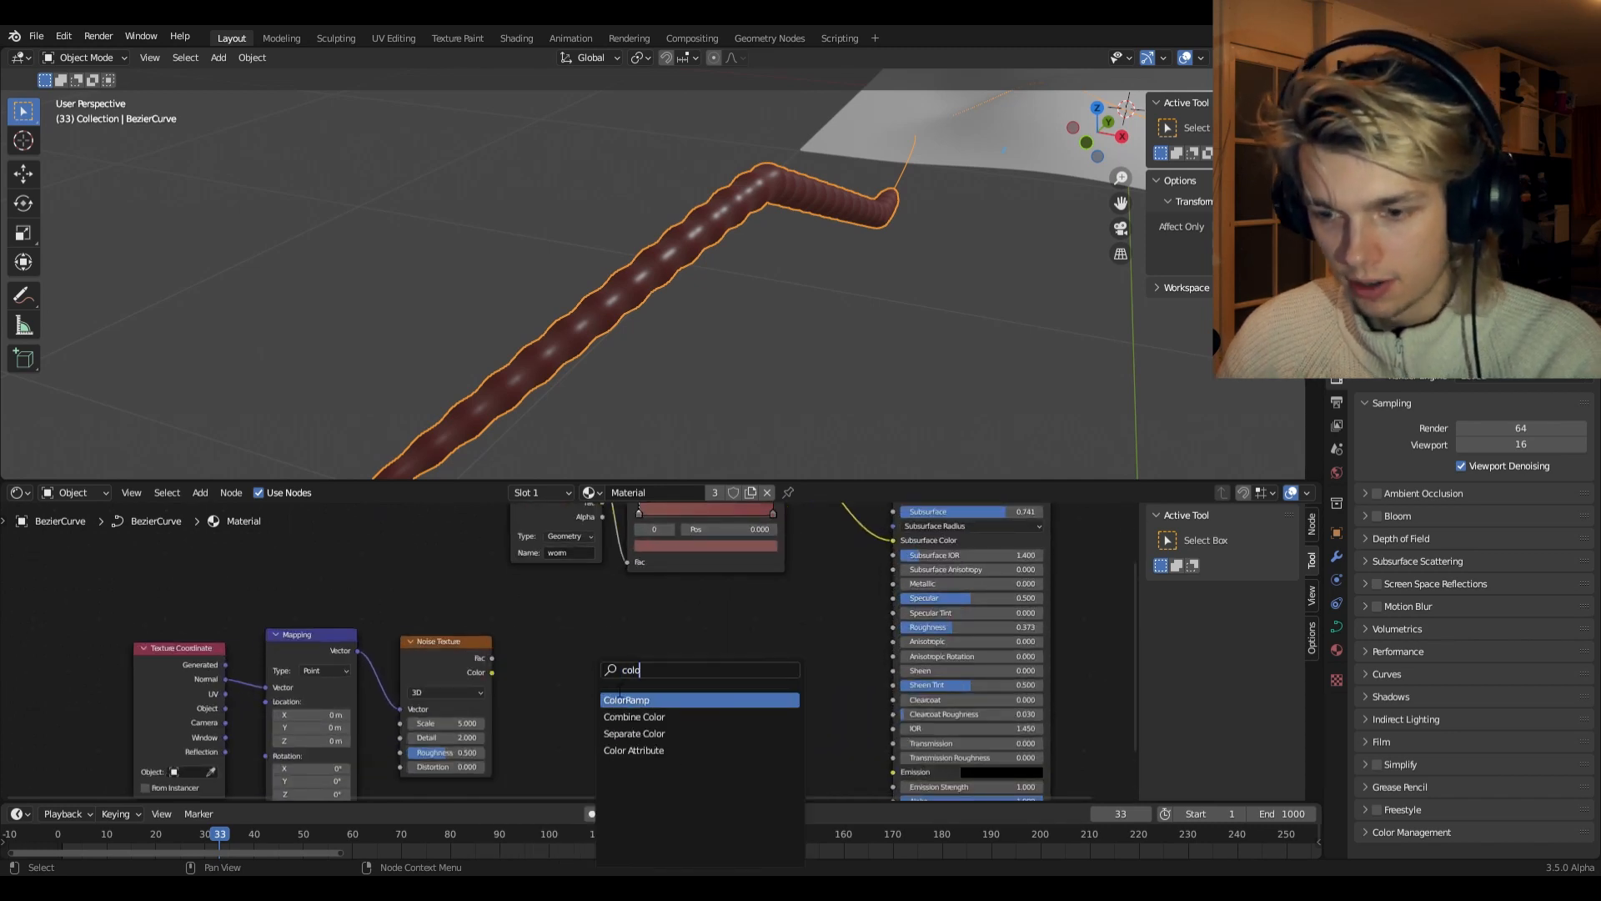
{"action": "key", "text": "Return"}
{"action": "left_click", "coordinate": [588, 608]}
{"action": "left_click_drag", "start_coordinate": [492, 658], "coordinate": [559, 761]}
{"action": "left_click_drag", "start_coordinate": [650, 649], "coordinate": [613, 649]}
{"action": "middle_click_drag", "start_coordinate": [625, 705], "coordinate": [652, 644]}
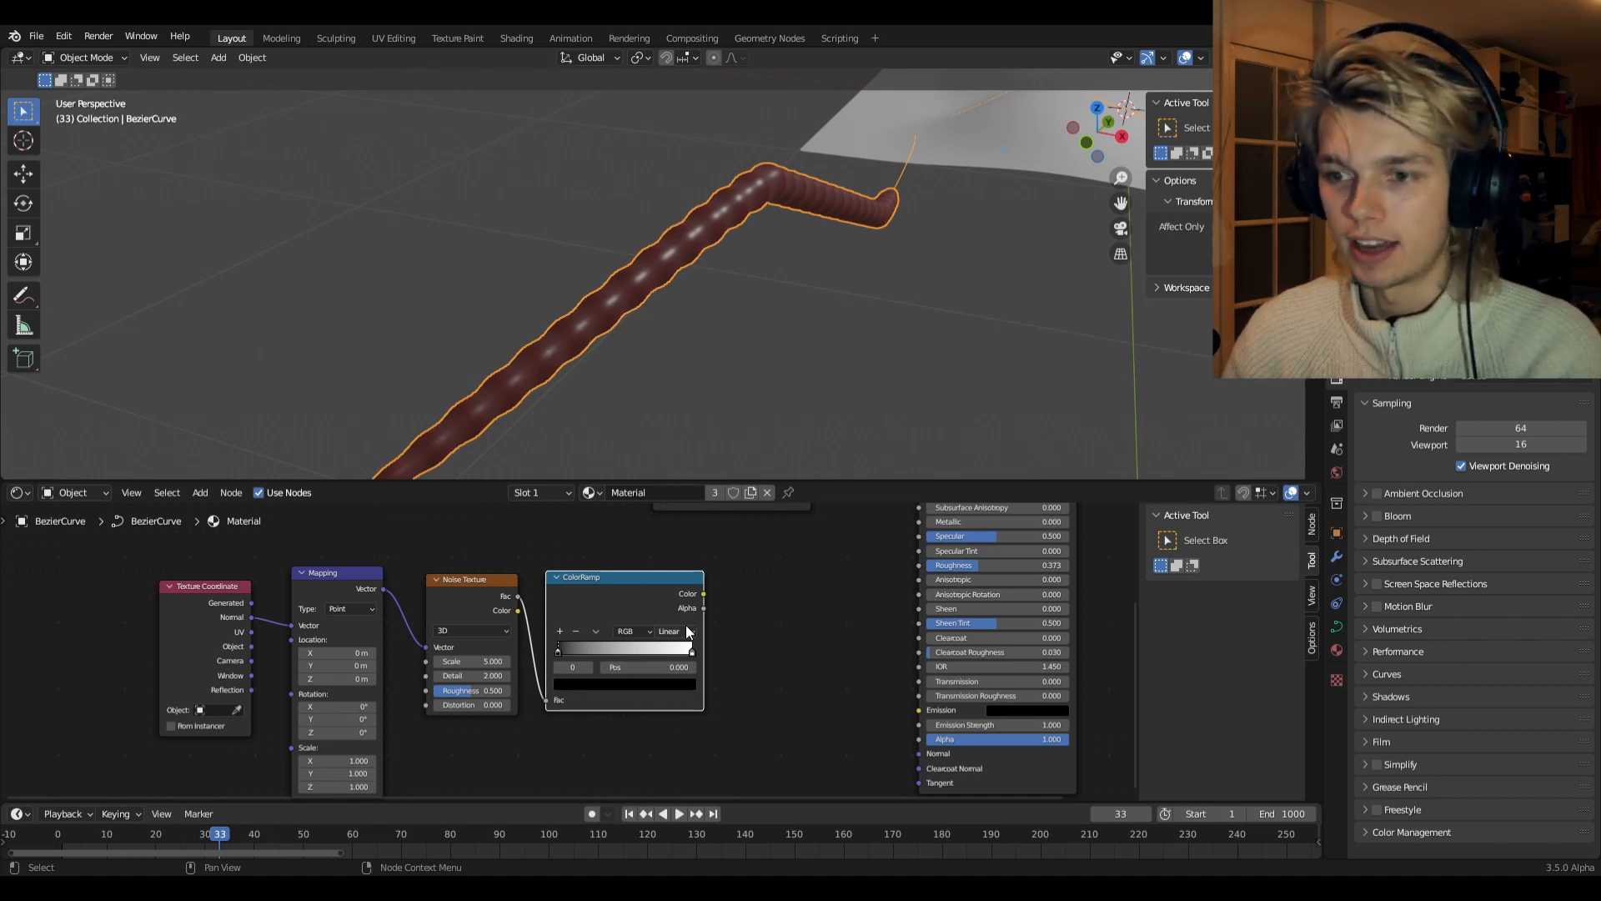
- Add a Bump node after the noise's ColorRamp and connect the ramp's Color to the Bump's Height
{"action": "left_click_drag", "start_coordinate": [693, 607], "coordinate": [720, 621]}
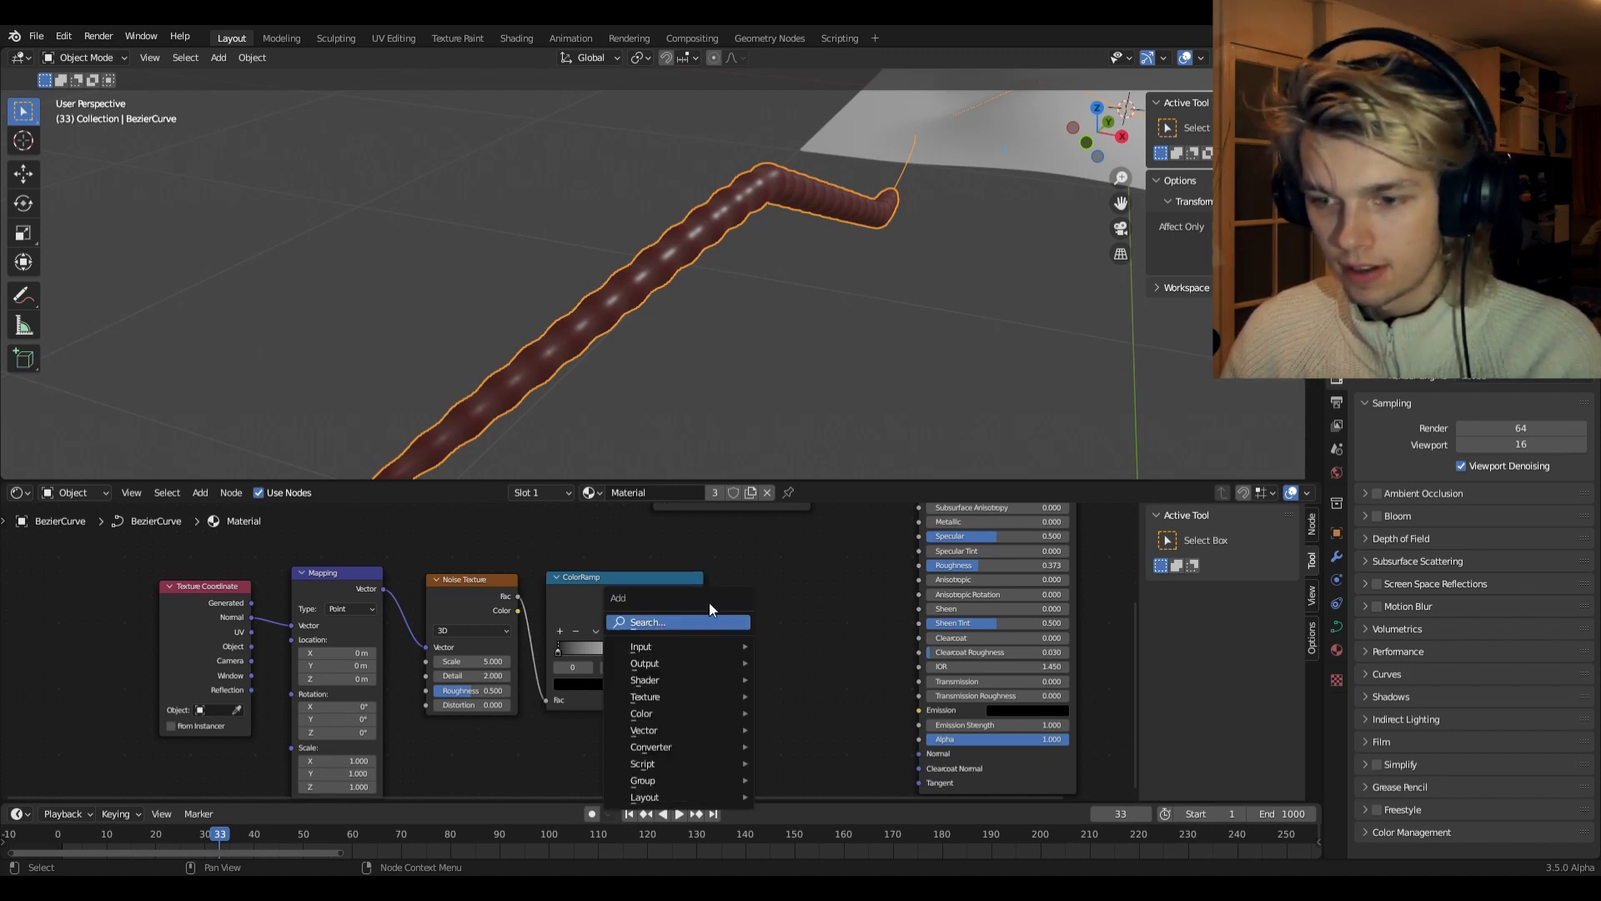
{"action": "type", "text": "bump"}
{"action": "key", "text": "Return"}
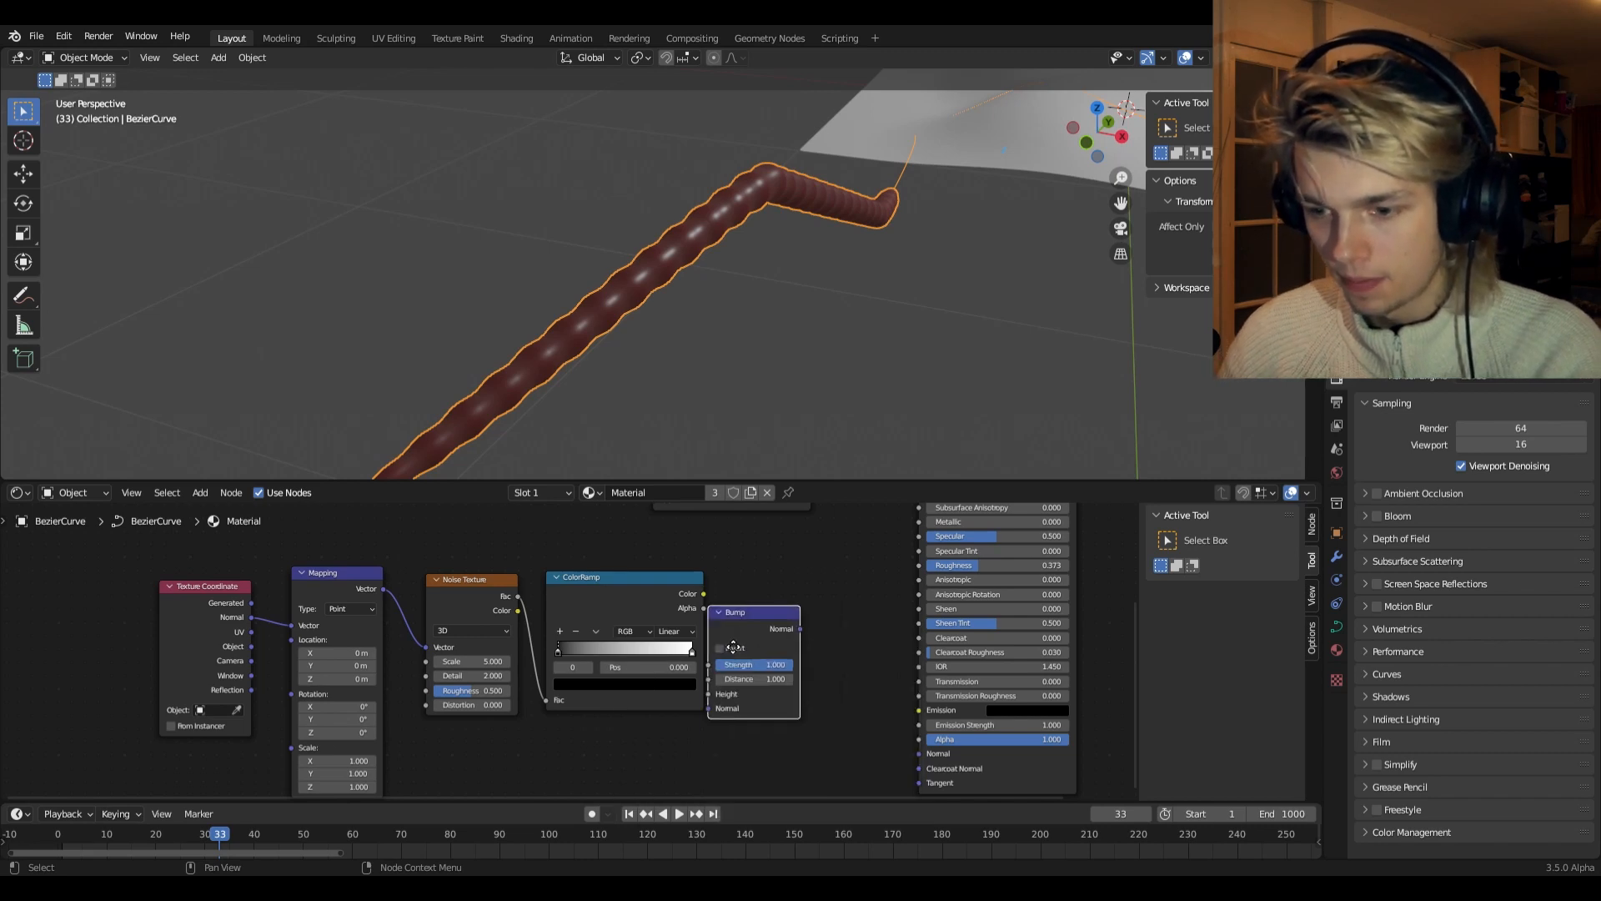
{"action": "left_click", "coordinate": [745, 600]}
{"action": "left_click_drag", "start_coordinate": [704, 593], "coordinate": [758, 650]}
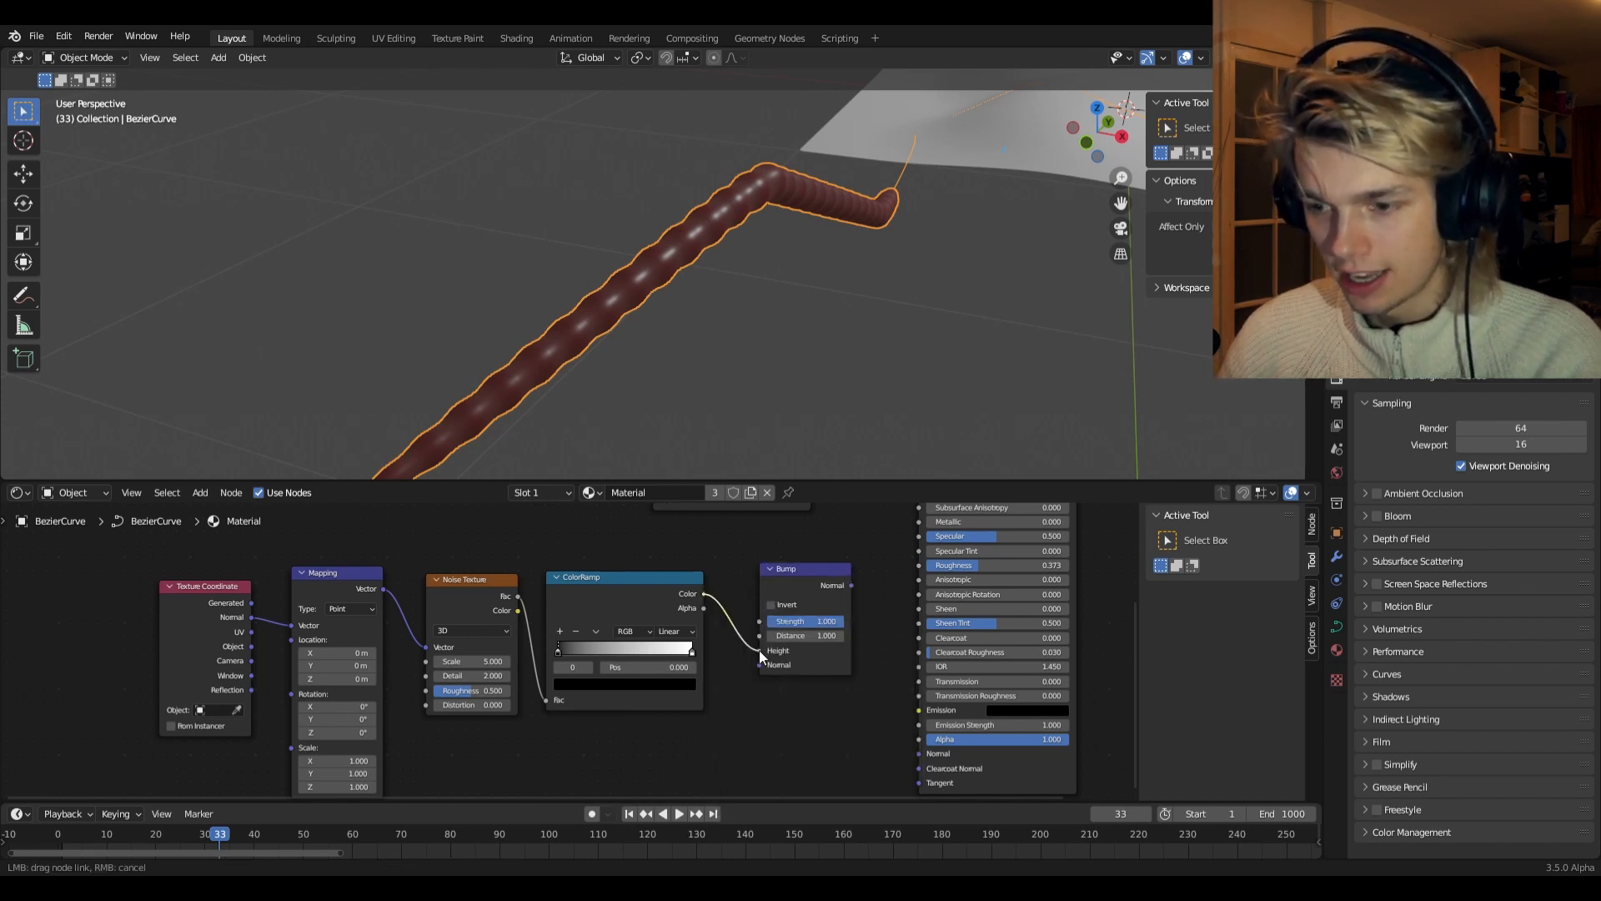
- Connect the Bump's Normal output to the Principled BSDF's Normal input and check the bumps on the worm
{"action": "middle_click_drag", "start_coordinate": [752, 715], "coordinate": [748, 714]}
{"action": "scroll", "coordinate": [835, 687], "scroll_direction": "up", "scroll_amount": 1}
{"action": "left_click_drag", "start_coordinate": [849, 559], "coordinate": [934, 770]}
{"action": "middle_click_drag", "start_coordinate": [702, 383], "coordinate": [774, 378]}
{"action": "scroll", "coordinate": [776, 380], "scroll_direction": "up", "scroll_amount": 3}
{"action": "scroll", "coordinate": [788, 383], "scroll_direction": "down", "scroll_amount": 2}
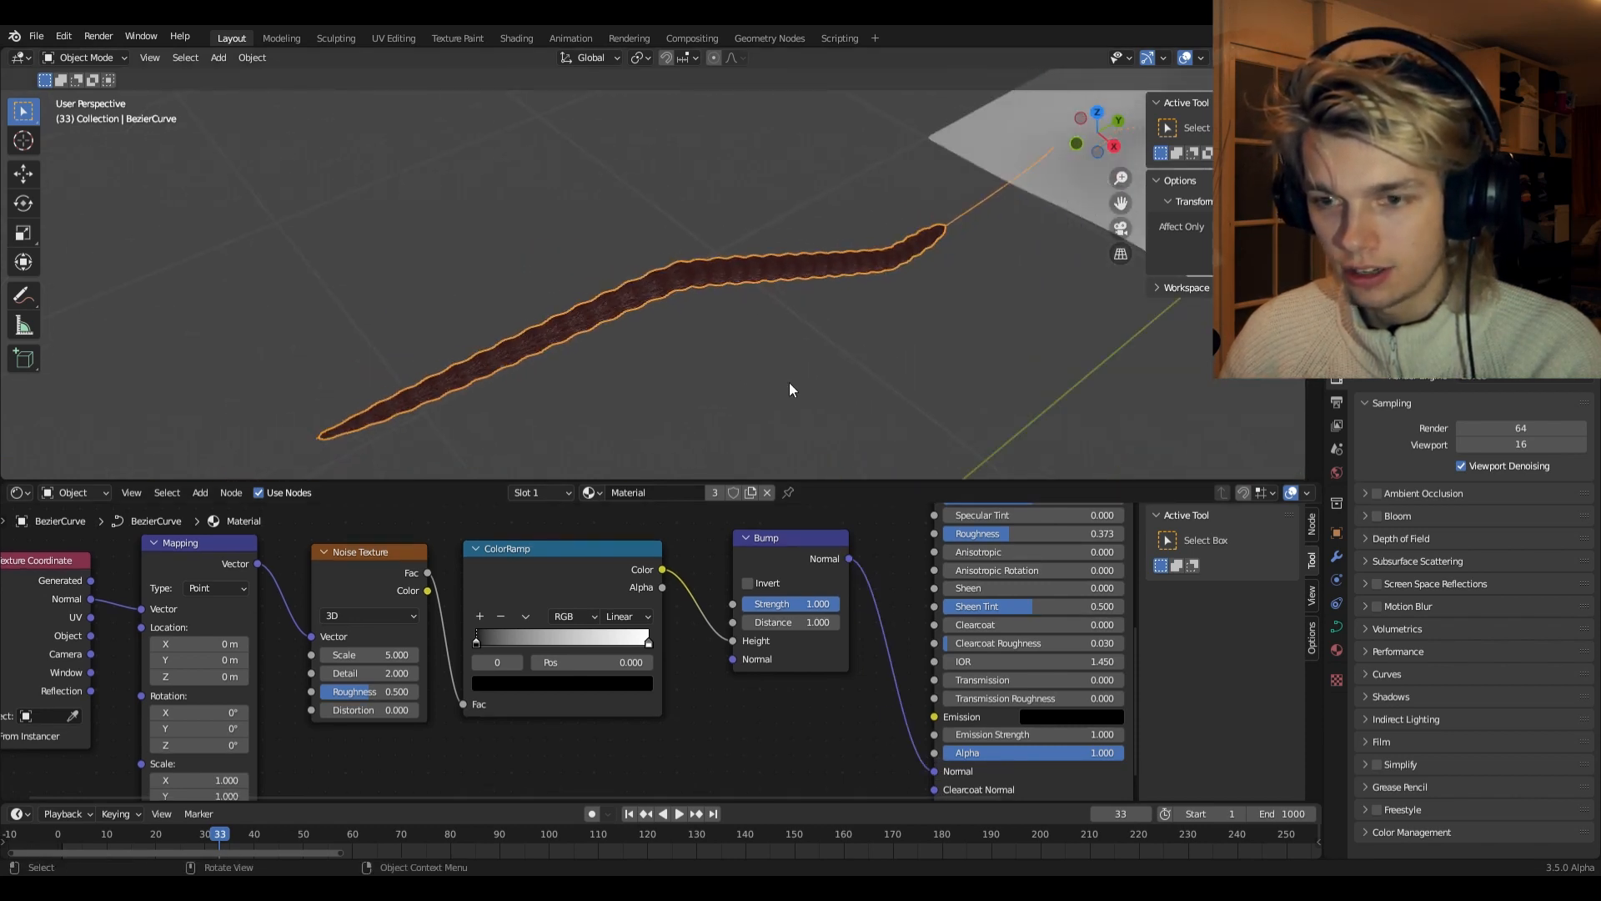
- Set the Noise Texture's Scale to 0.2
{"action": "middle_click_drag", "start_coordinate": [409, 590], "coordinate": [661, 577]}
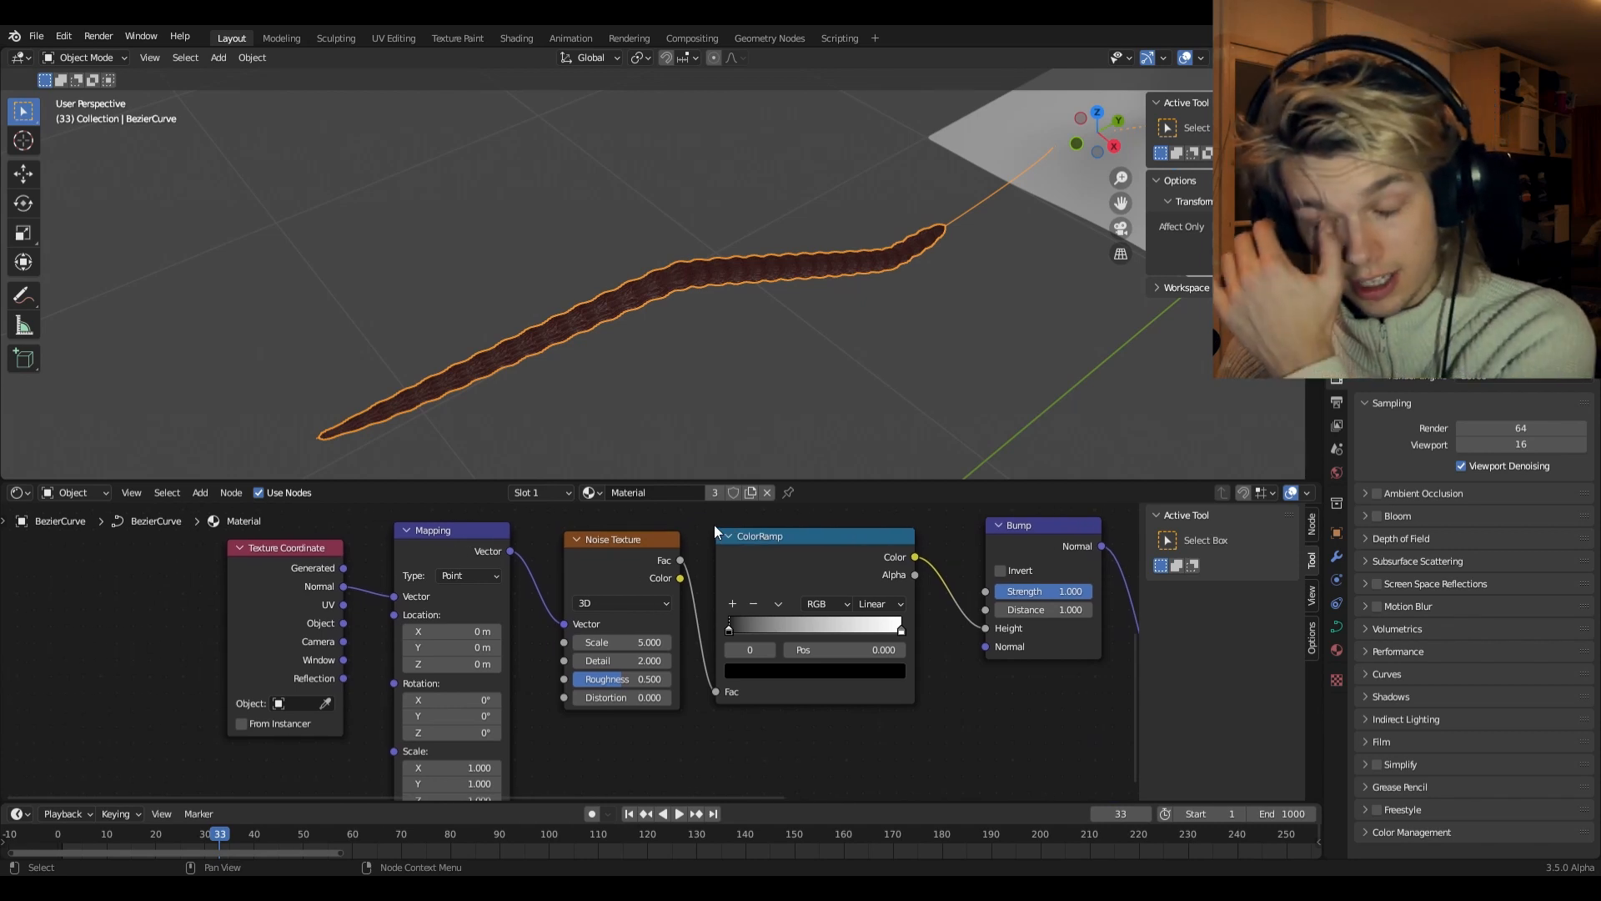
{"action": "left_click", "coordinate": [636, 557]}
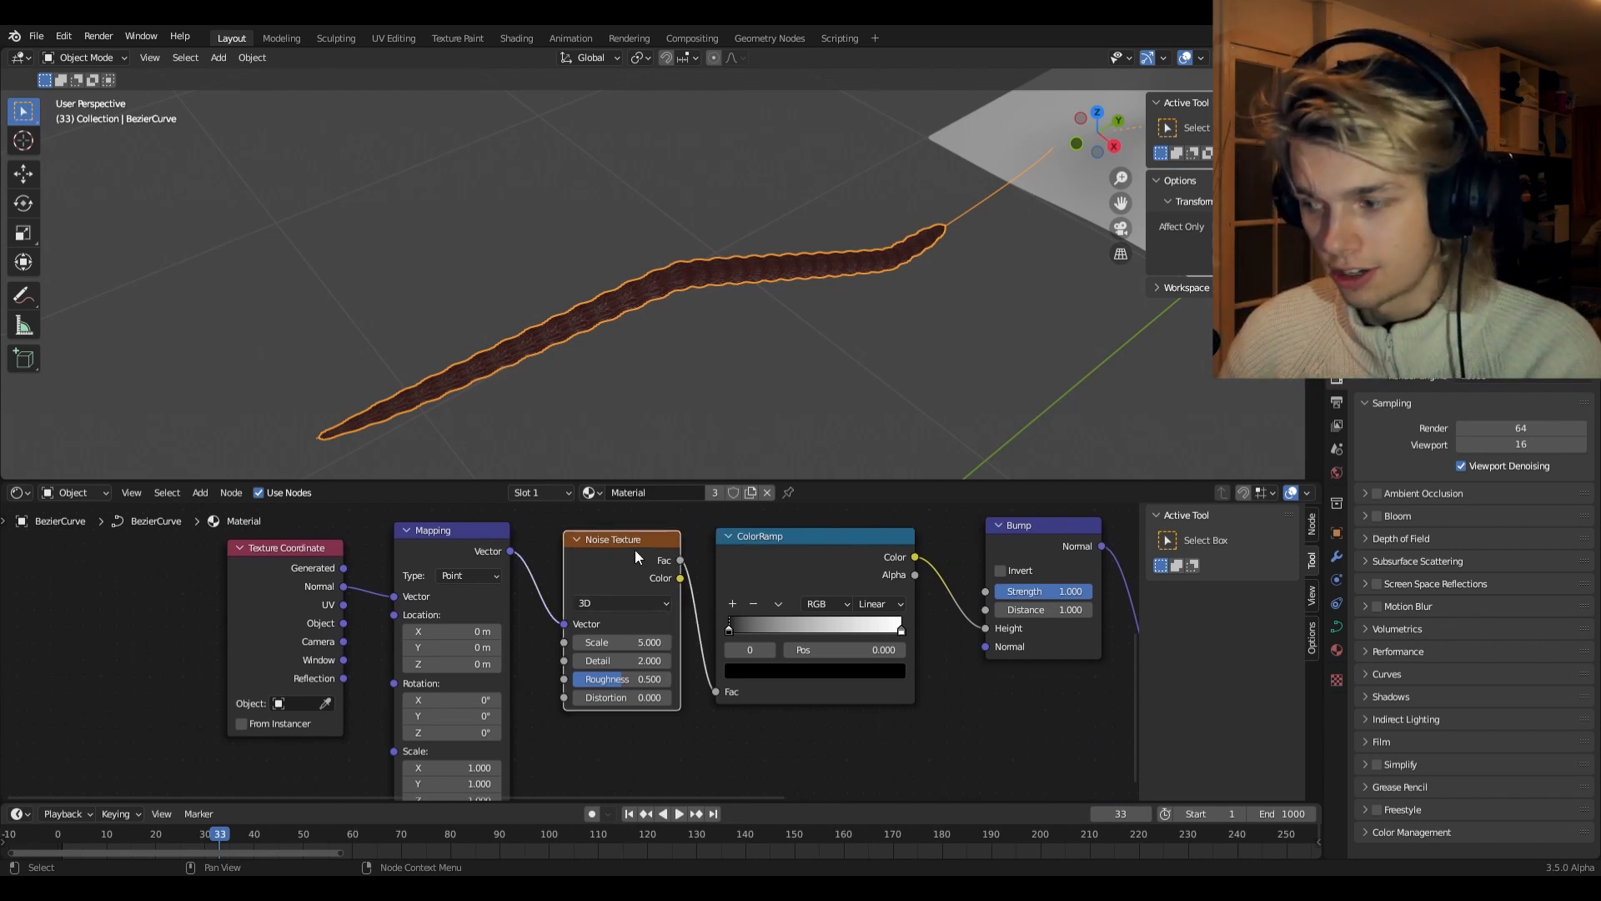
{"action": "scroll", "coordinate": [653, 650], "scroll_direction": "up", "scroll_amount": 2}
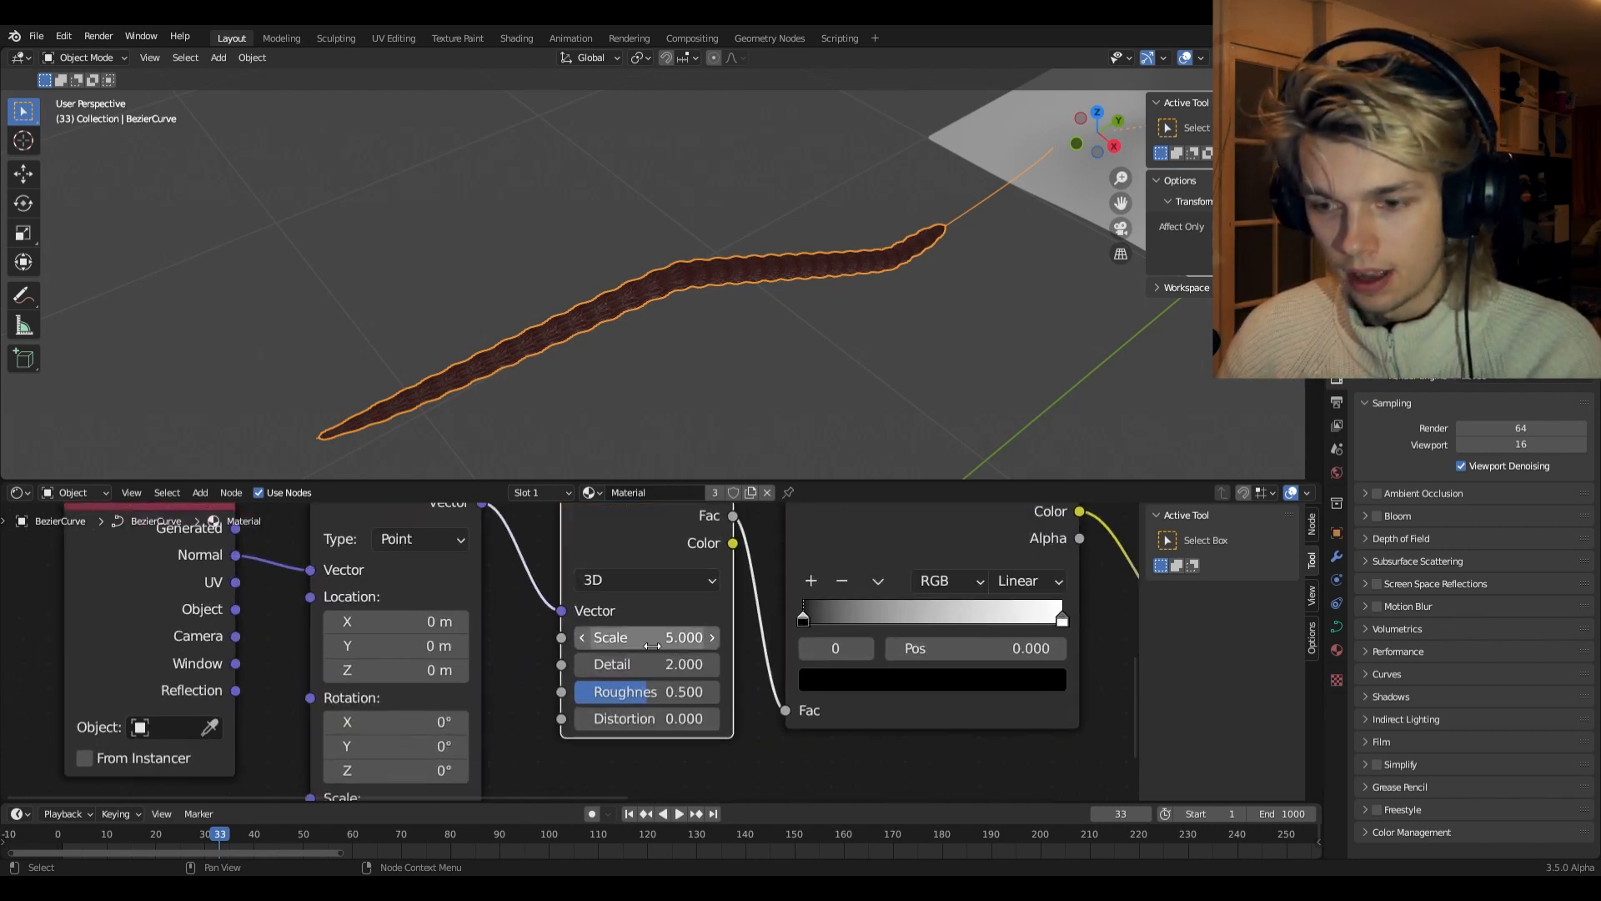
{"action": "left_click", "coordinate": [651, 645]}
{"action": "type", "text": "0.2"}
{"action": "key", "text": "Return"}
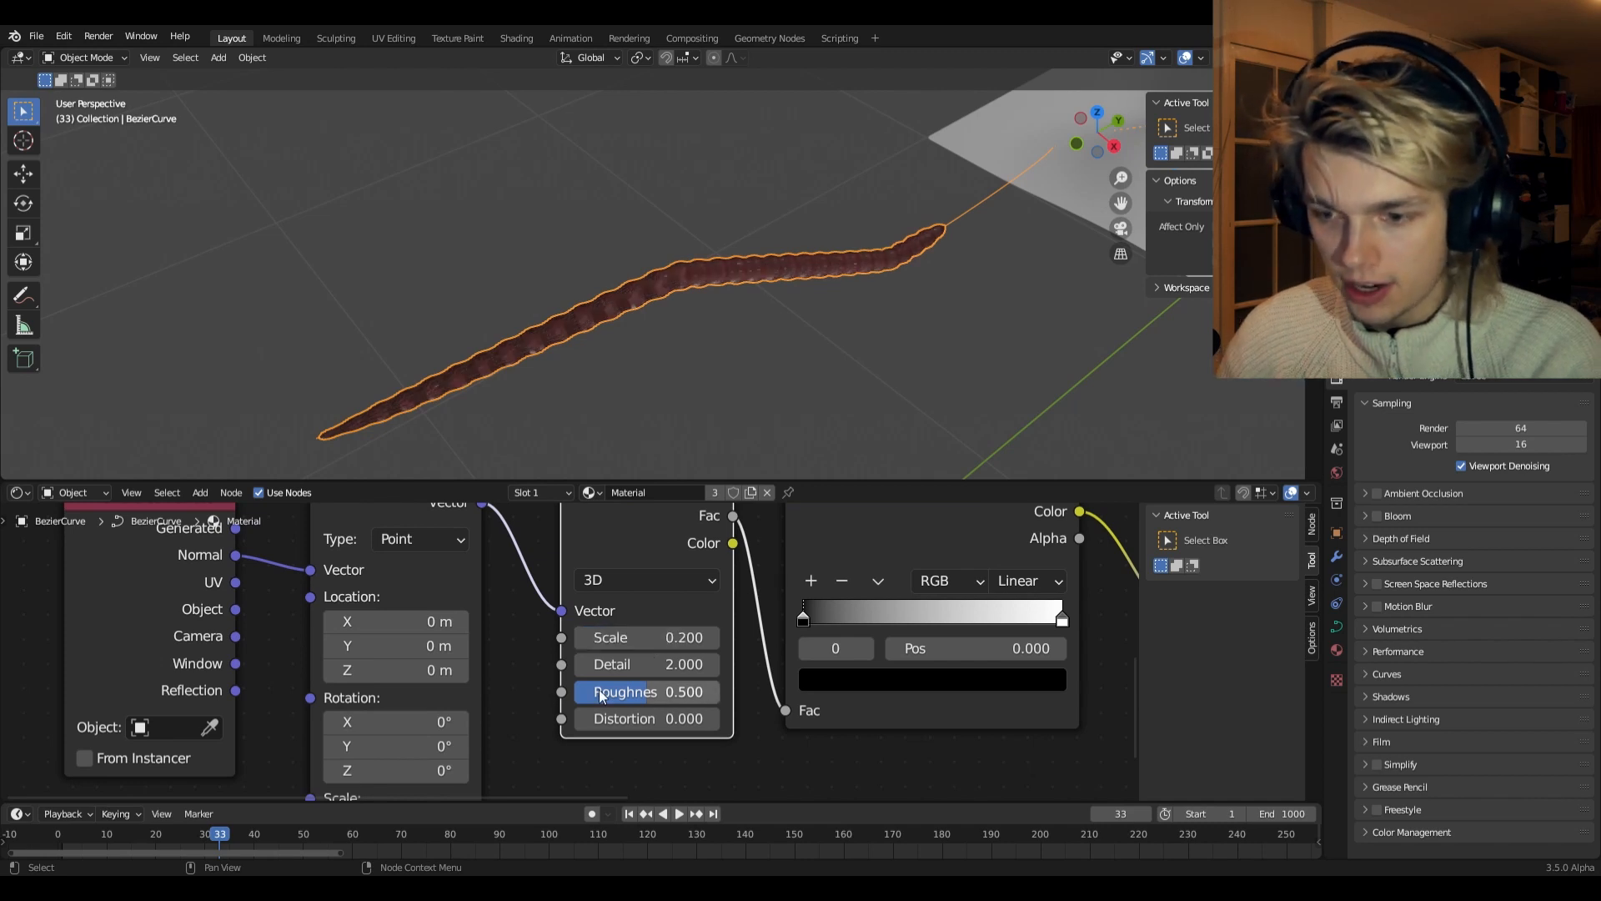
- Set the Noise Texture's Detail to 12.6 and the Bump node's Strength to 0.2
{"action": "left_click_drag", "start_coordinate": [631, 665], "coordinate": [634, 665]}
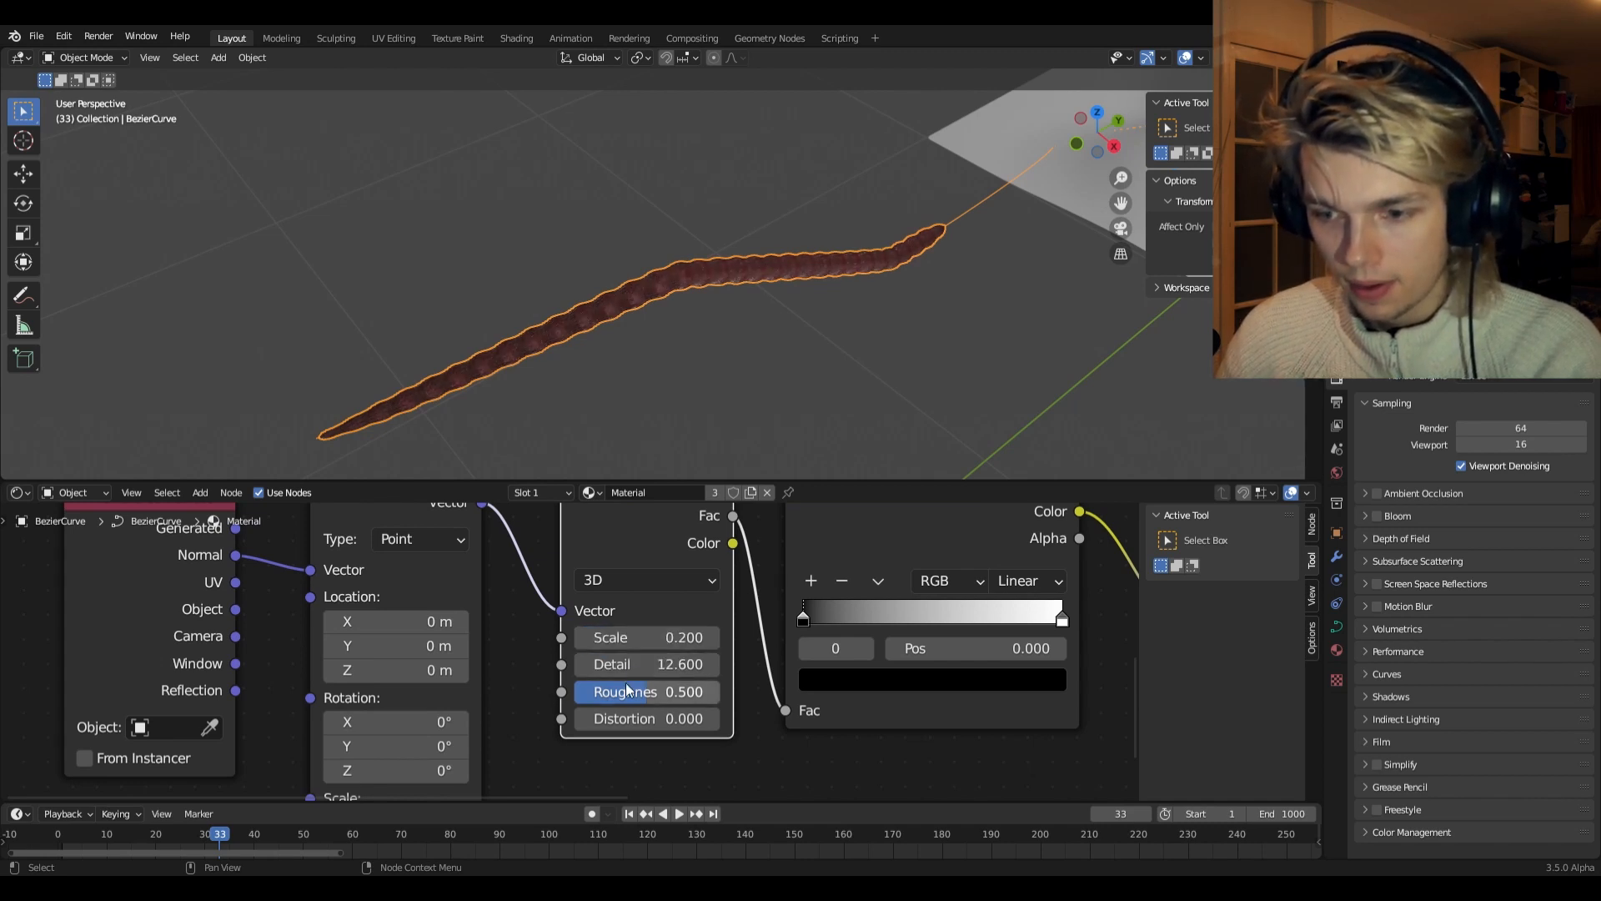
{"action": "middle_click_drag", "start_coordinate": [829, 733], "coordinate": [554, 740]}
{"action": "middle_click_drag", "start_coordinate": [834, 686], "coordinate": [542, 752]}
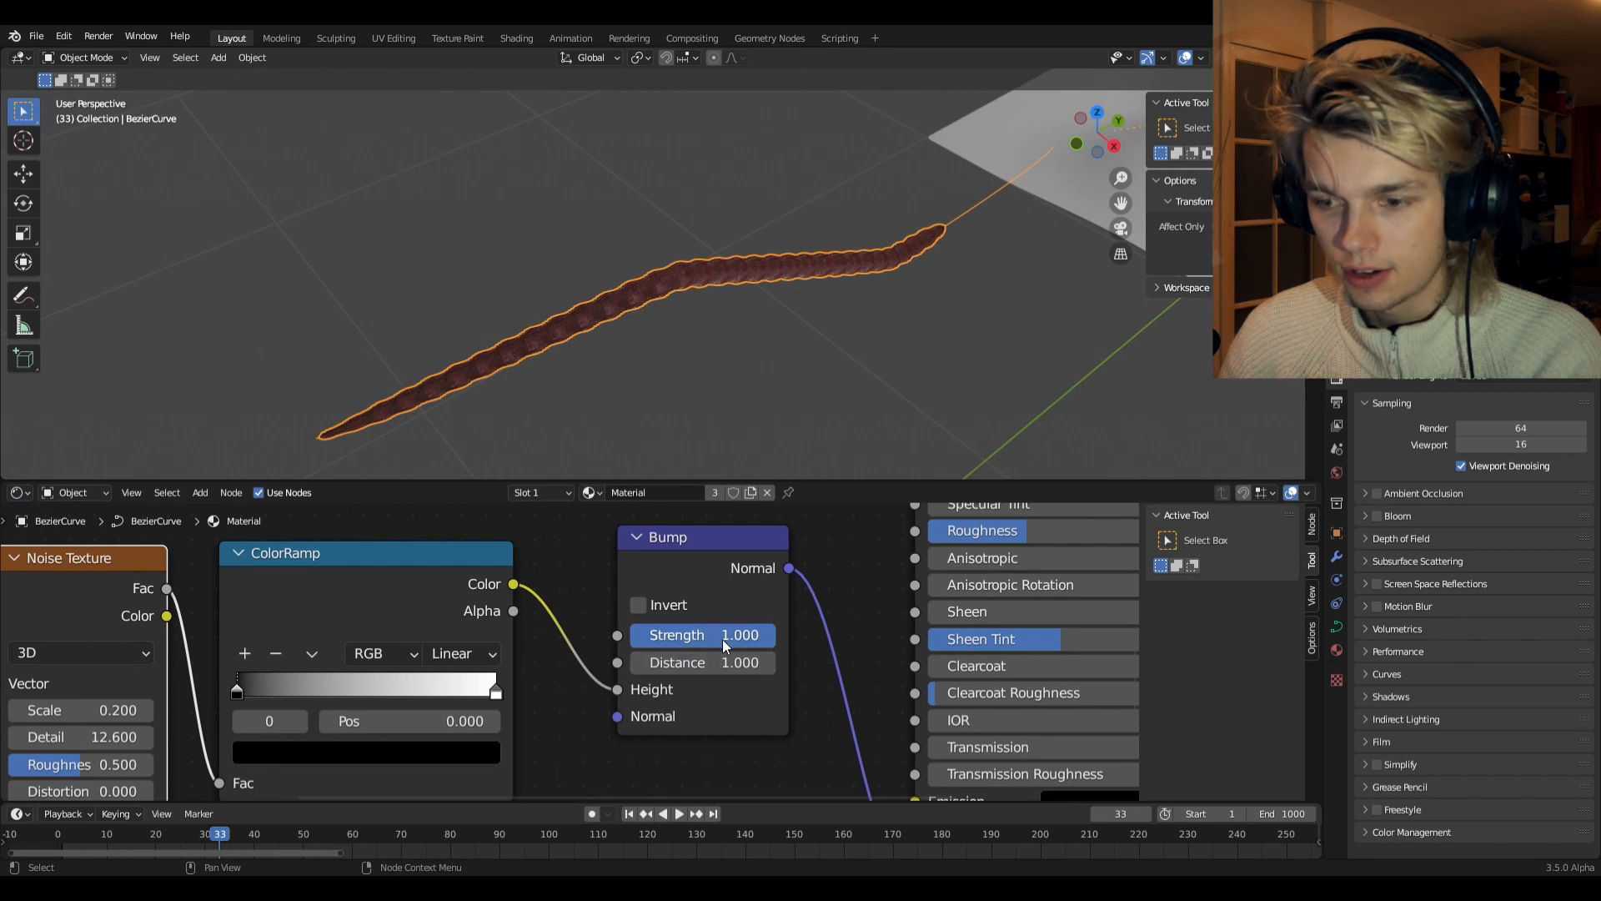
{"action": "left_click_drag", "start_coordinate": [722, 639], "coordinate": [646, 638]}
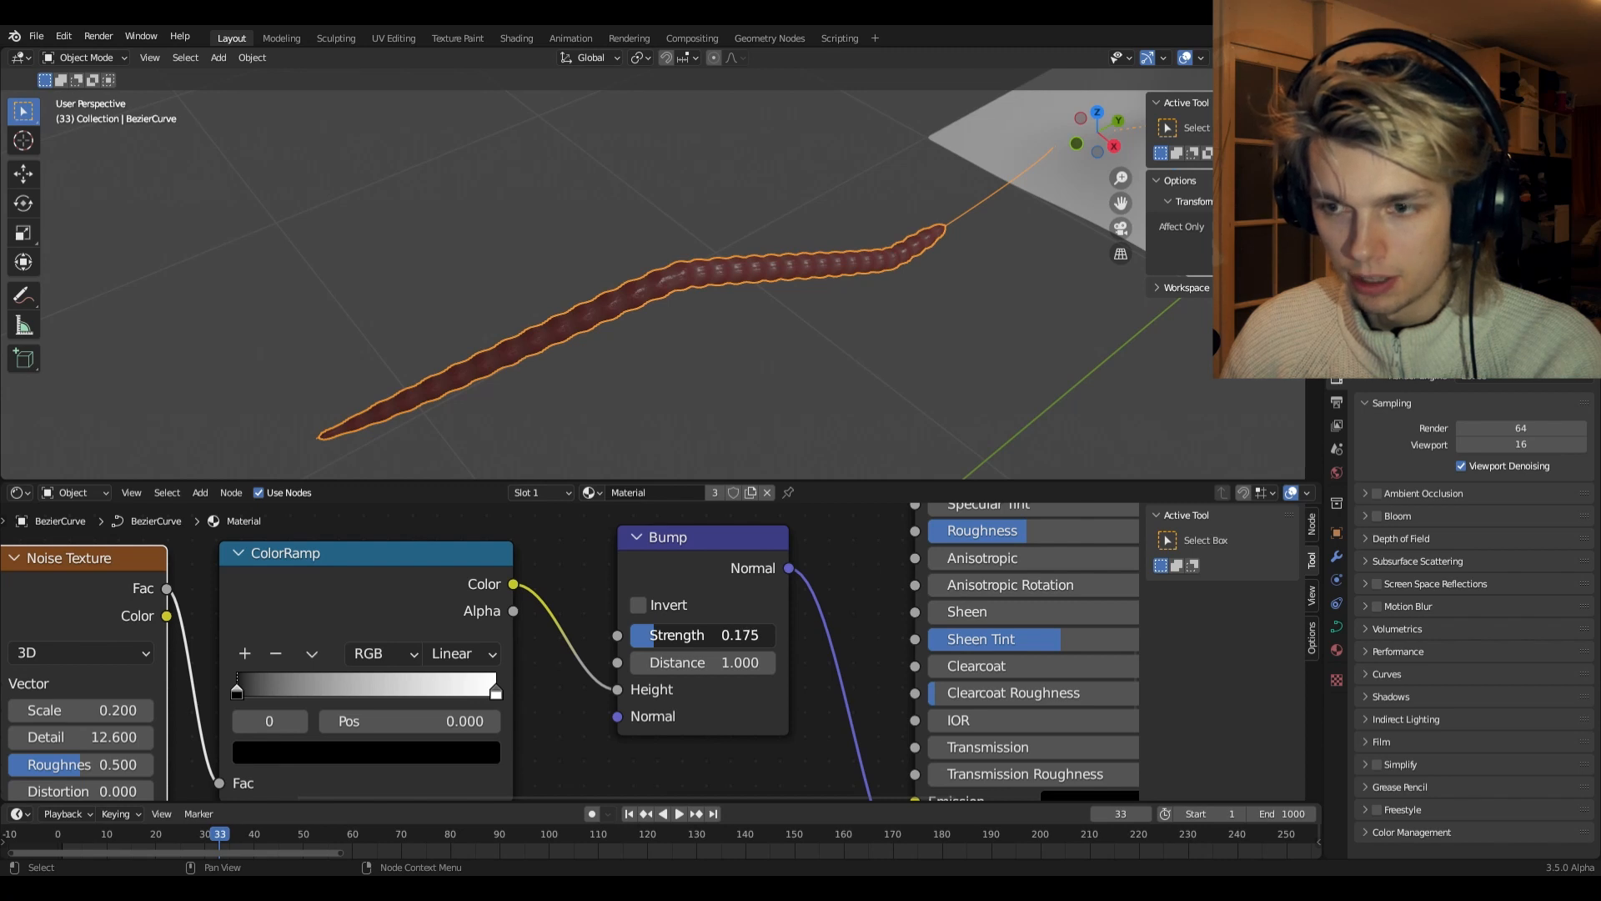
{"action": "left_click_drag", "start_coordinate": [654, 637], "coordinate": [659, 637]}
- Play the animation and examine the worm's bumpy surface as it crawls onto the terrain
{"action": "left_click", "coordinate": [814, 352]}
{"action": "middle_click_drag", "start_coordinate": [814, 352], "coordinate": [682, 338]}
{"action": "scroll", "coordinate": [660, 365], "scroll_direction": "up", "scroll_amount": 3}
{"action": "scroll", "coordinate": [777, 335], "scroll_direction": "down", "scroll_amount": 4}
{"action": "scroll", "coordinate": [682, 338], "scroll_direction": "up", "scroll_amount": 1}
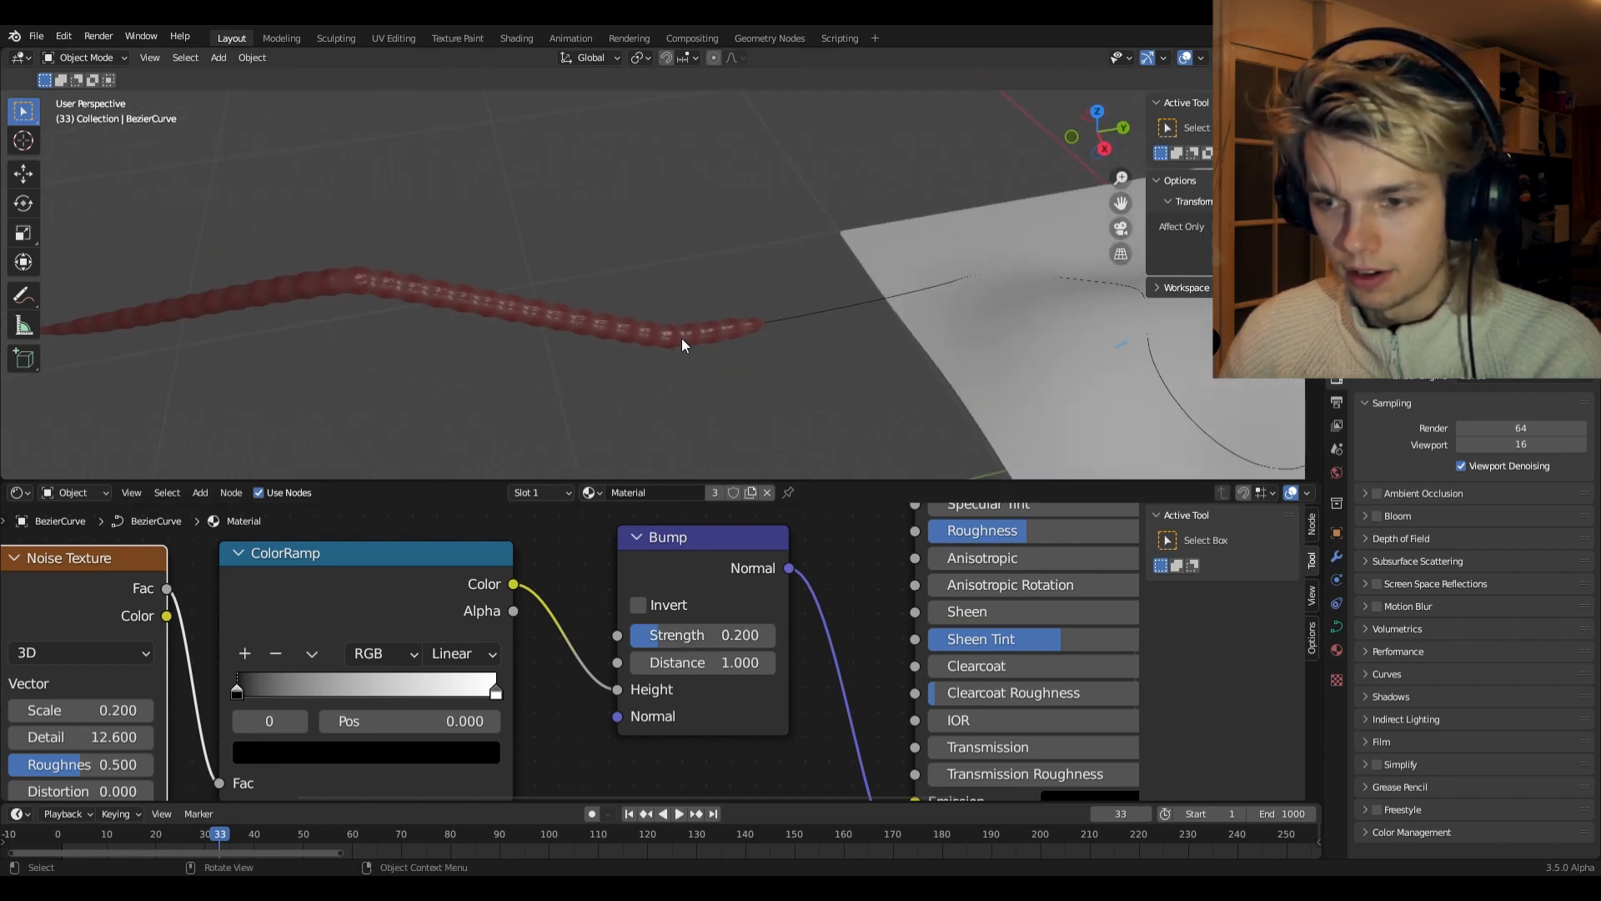
{"action": "key", "text": "space"}
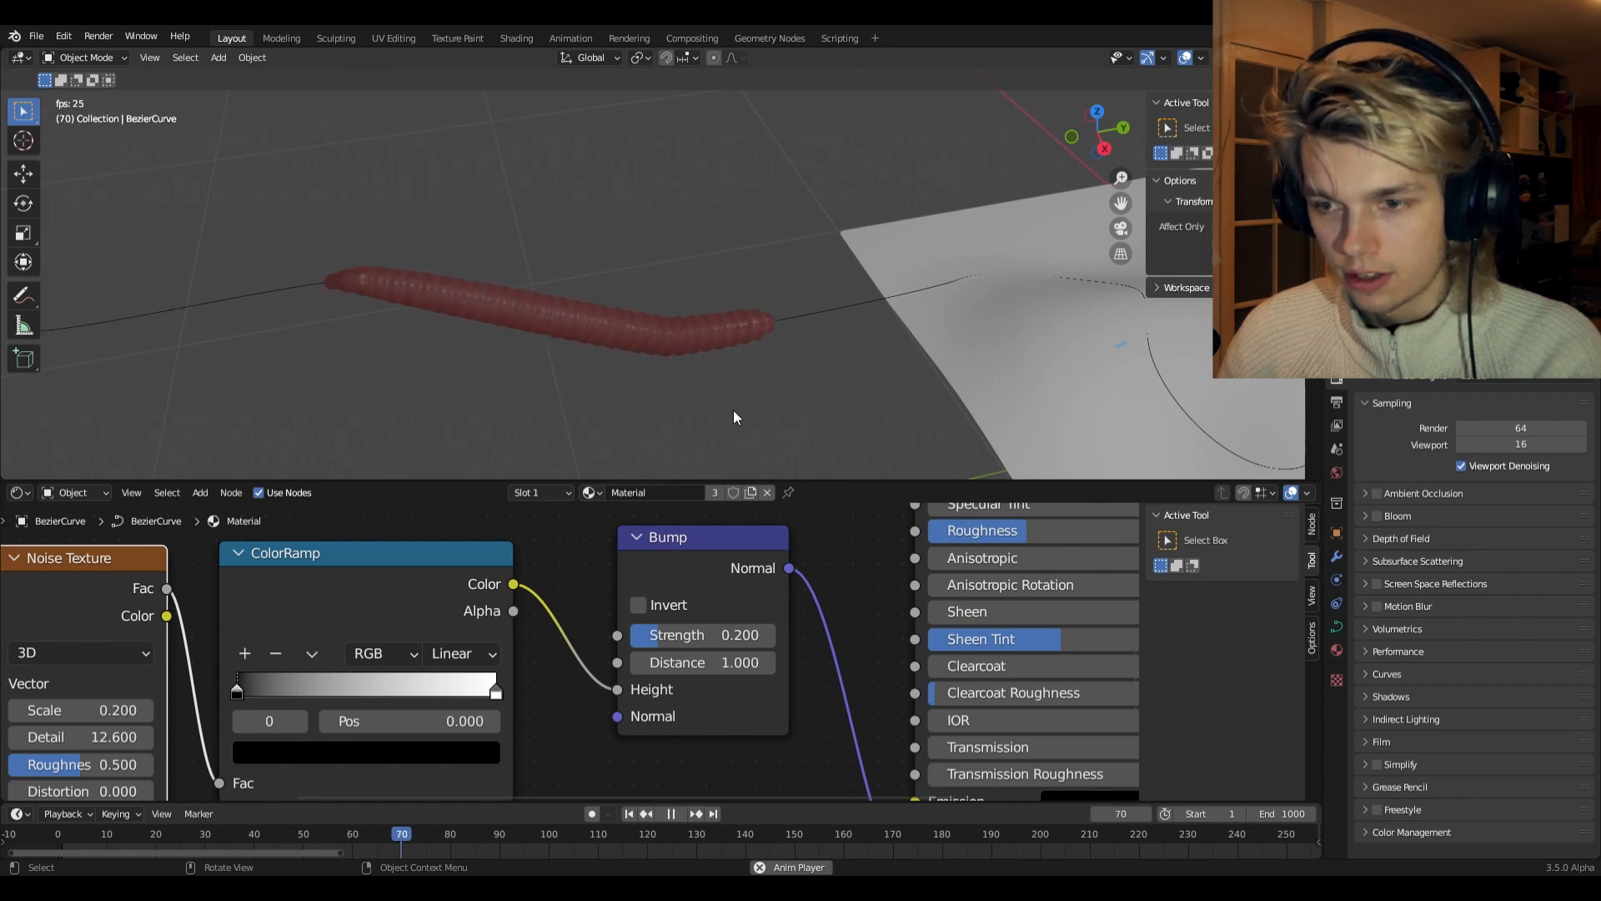
{"action": "middle_click_drag", "start_coordinate": [818, 389], "coordinate": [764, 326]}
{"action": "scroll", "coordinate": [704, 415], "scroll_direction": "up", "scroll_amount": 3}
{"action": "scroll", "coordinate": [763, 322], "scroll_direction": "up", "scroll_amount": 4}
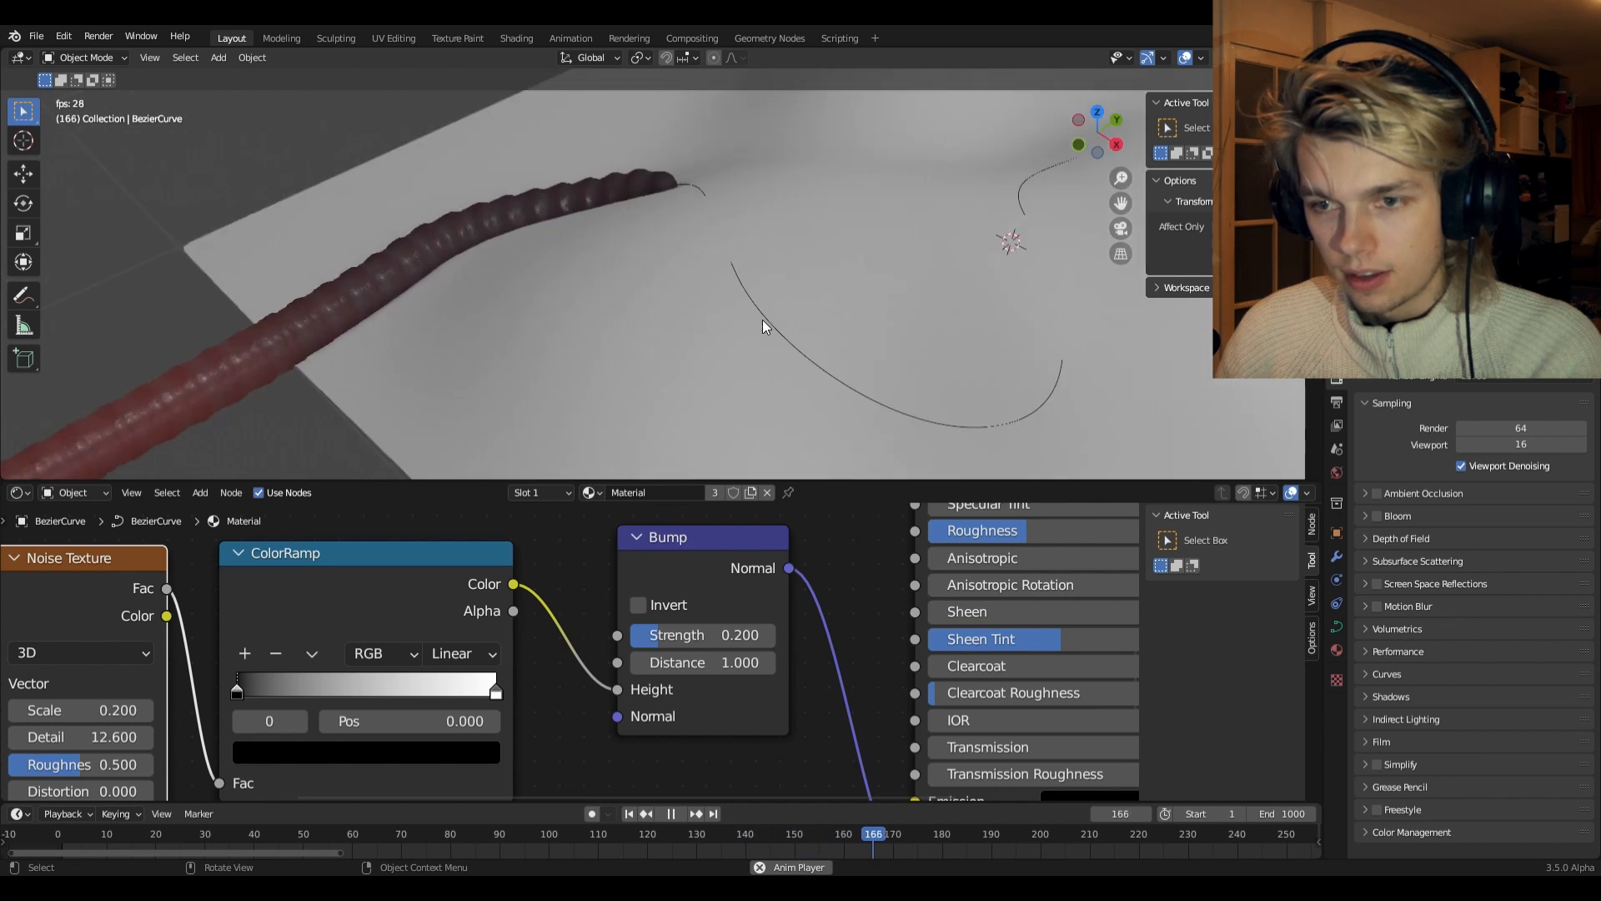
{"action": "scroll", "coordinate": [762, 321], "scroll_direction": "down", "scroll_amount": 5}
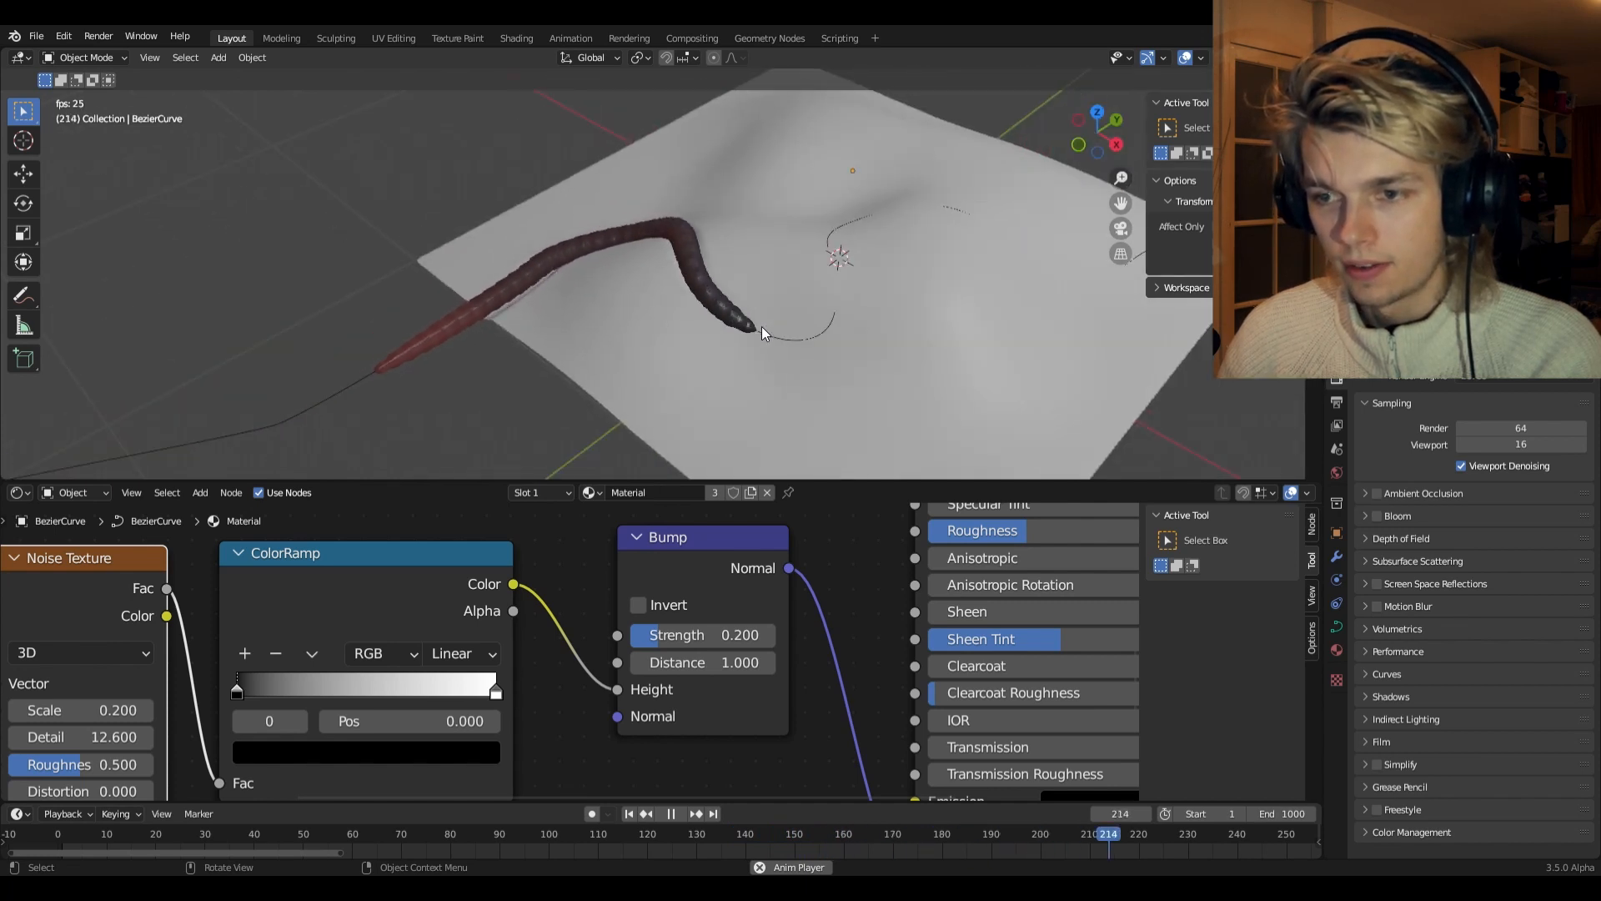
{"action": "key", "text": "space"}
- Select the terrain plane and create a new material for it
{"action": "left_click", "coordinate": [769, 428]}
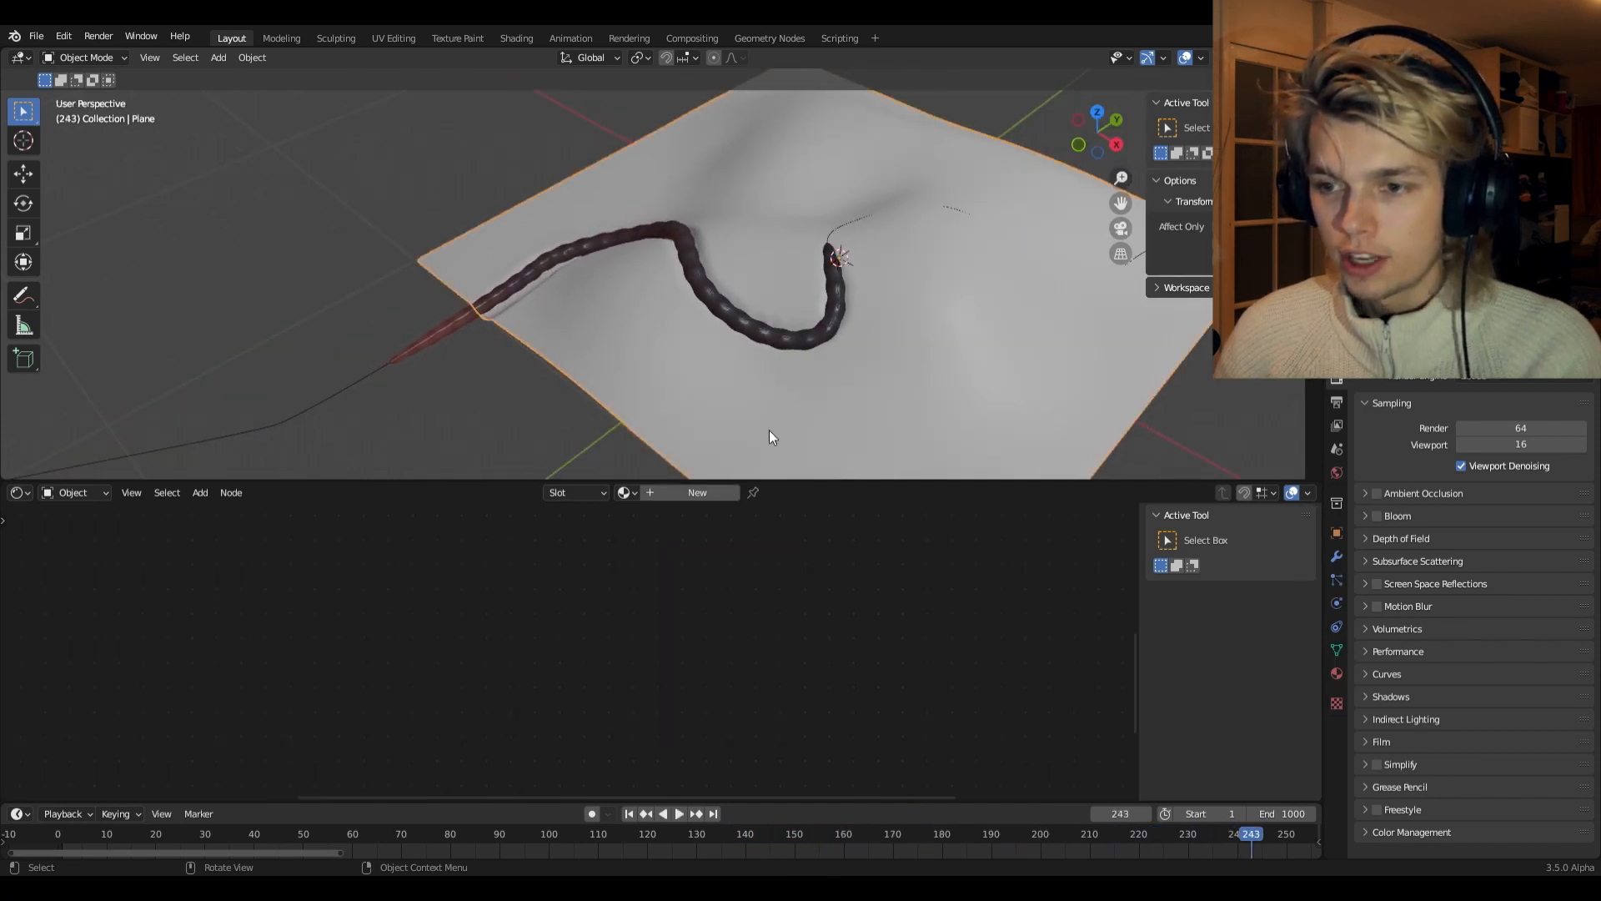
{"action": "key", "text": "KP_Decimal"}
{"action": "left_click", "coordinate": [677, 490]}
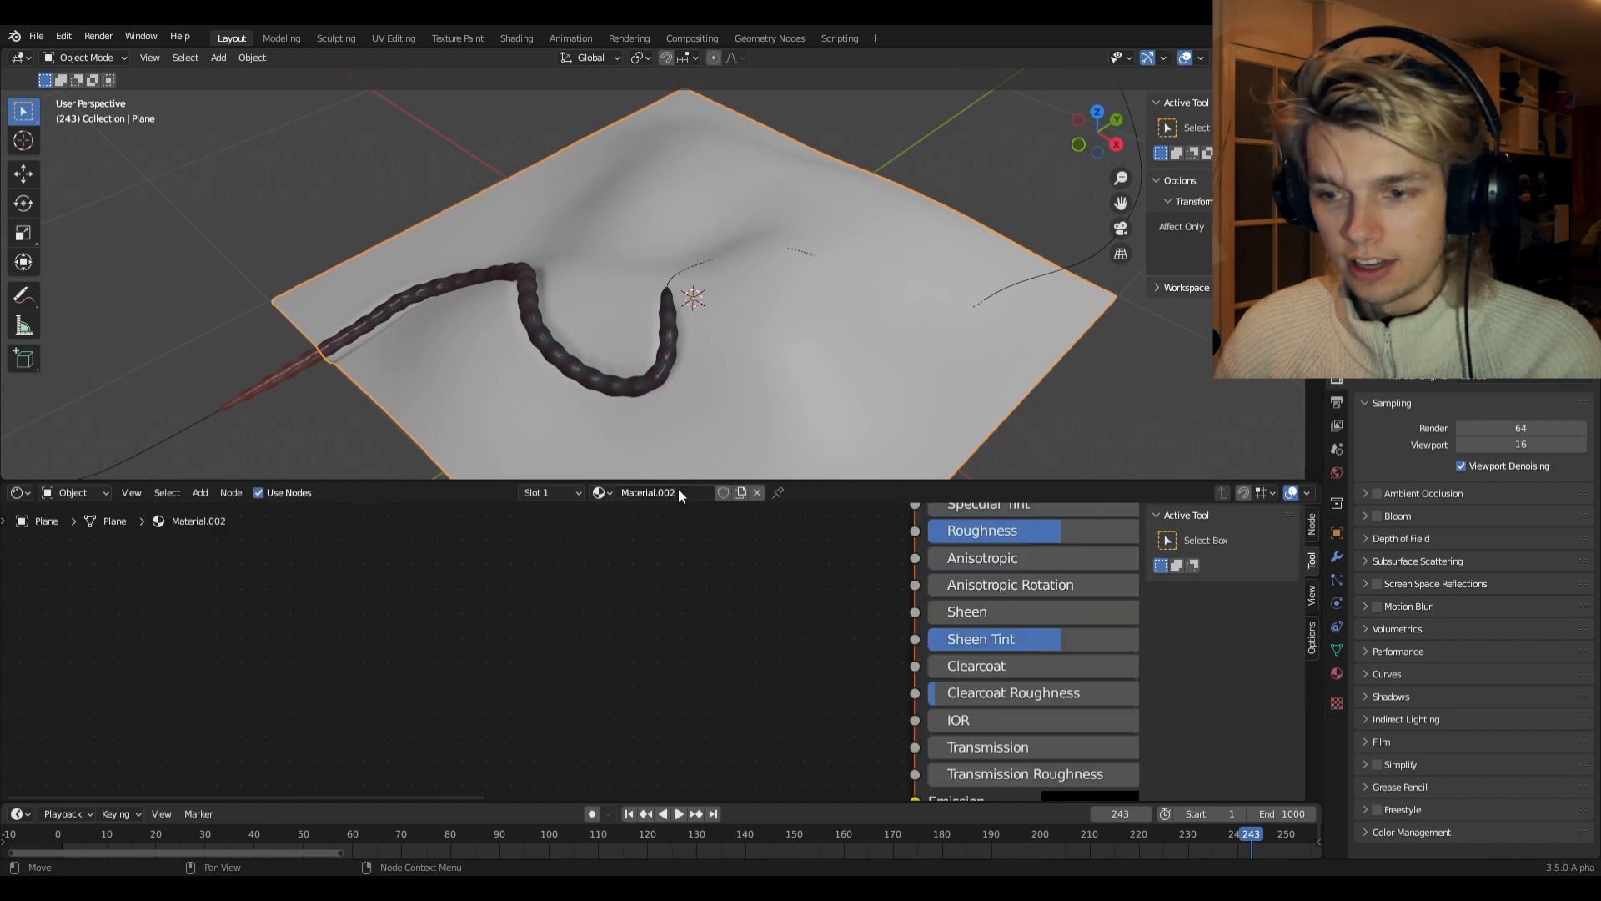
- Show the terrain's geometry nodes and move the Group Output farther from the Subdivision Surface node to make room
{"action": "left_click", "coordinate": [18, 492]}
{"action": "left_click", "coordinate": [51, 628]}
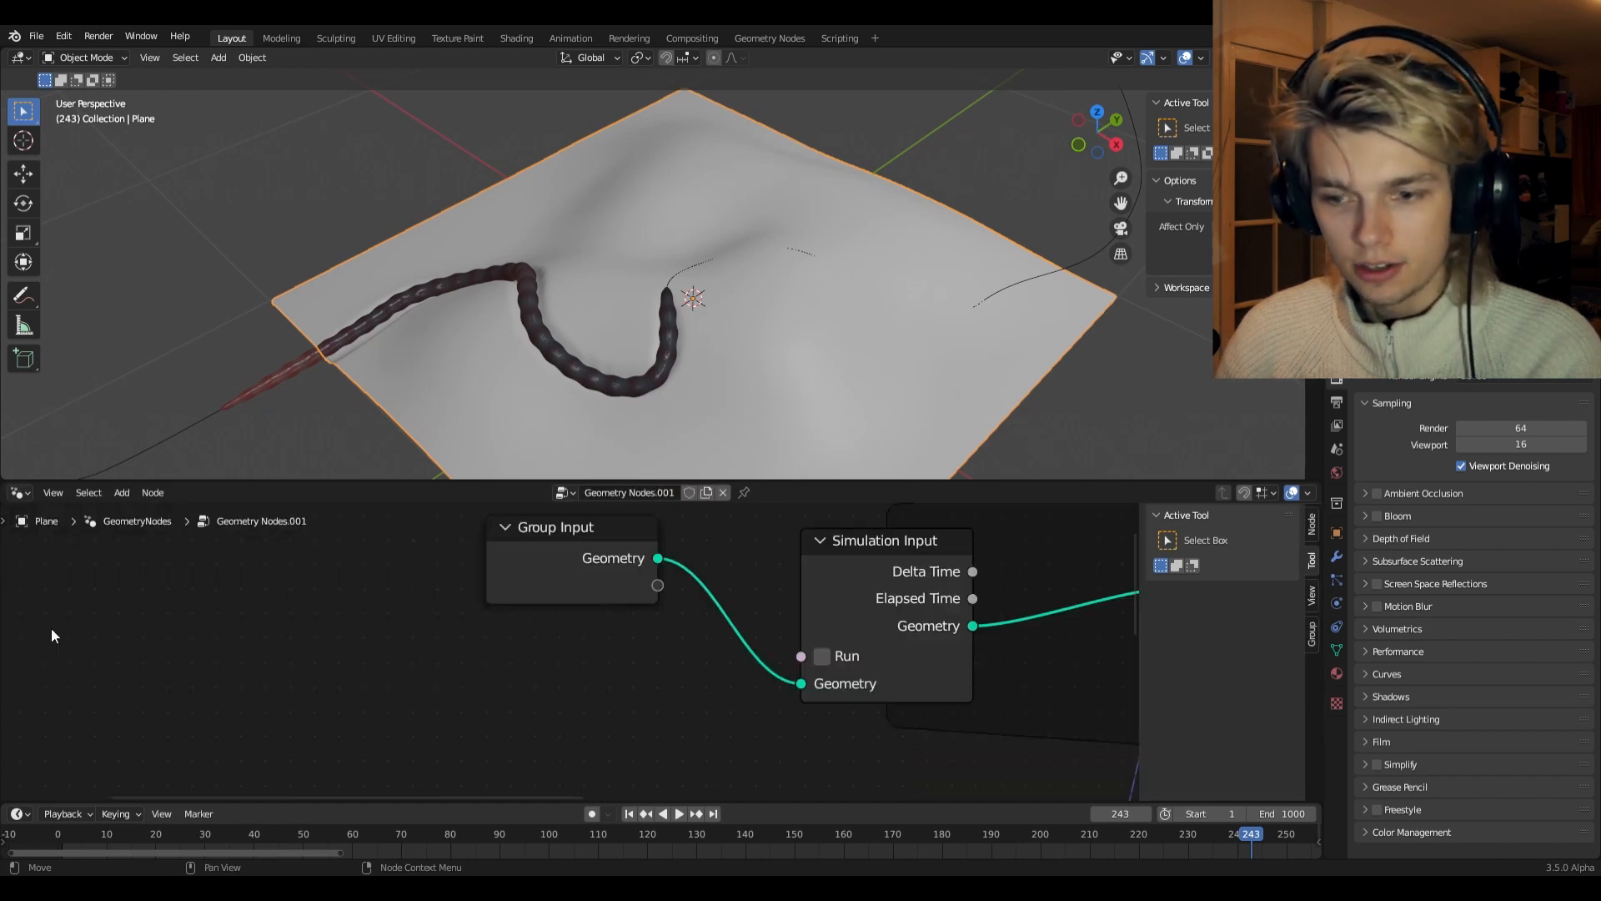
{"action": "scroll", "coordinate": [651, 678], "scroll_direction": "down", "scroll_amount": 9}
{"action": "middle_click_drag", "start_coordinate": [854, 668], "coordinate": [669, 667]}
{"action": "scroll", "coordinate": [704, 575], "scroll_direction": "up", "scroll_amount": 8}
{"action": "middle_click_drag", "start_coordinate": [858, 617], "coordinate": [590, 619]}
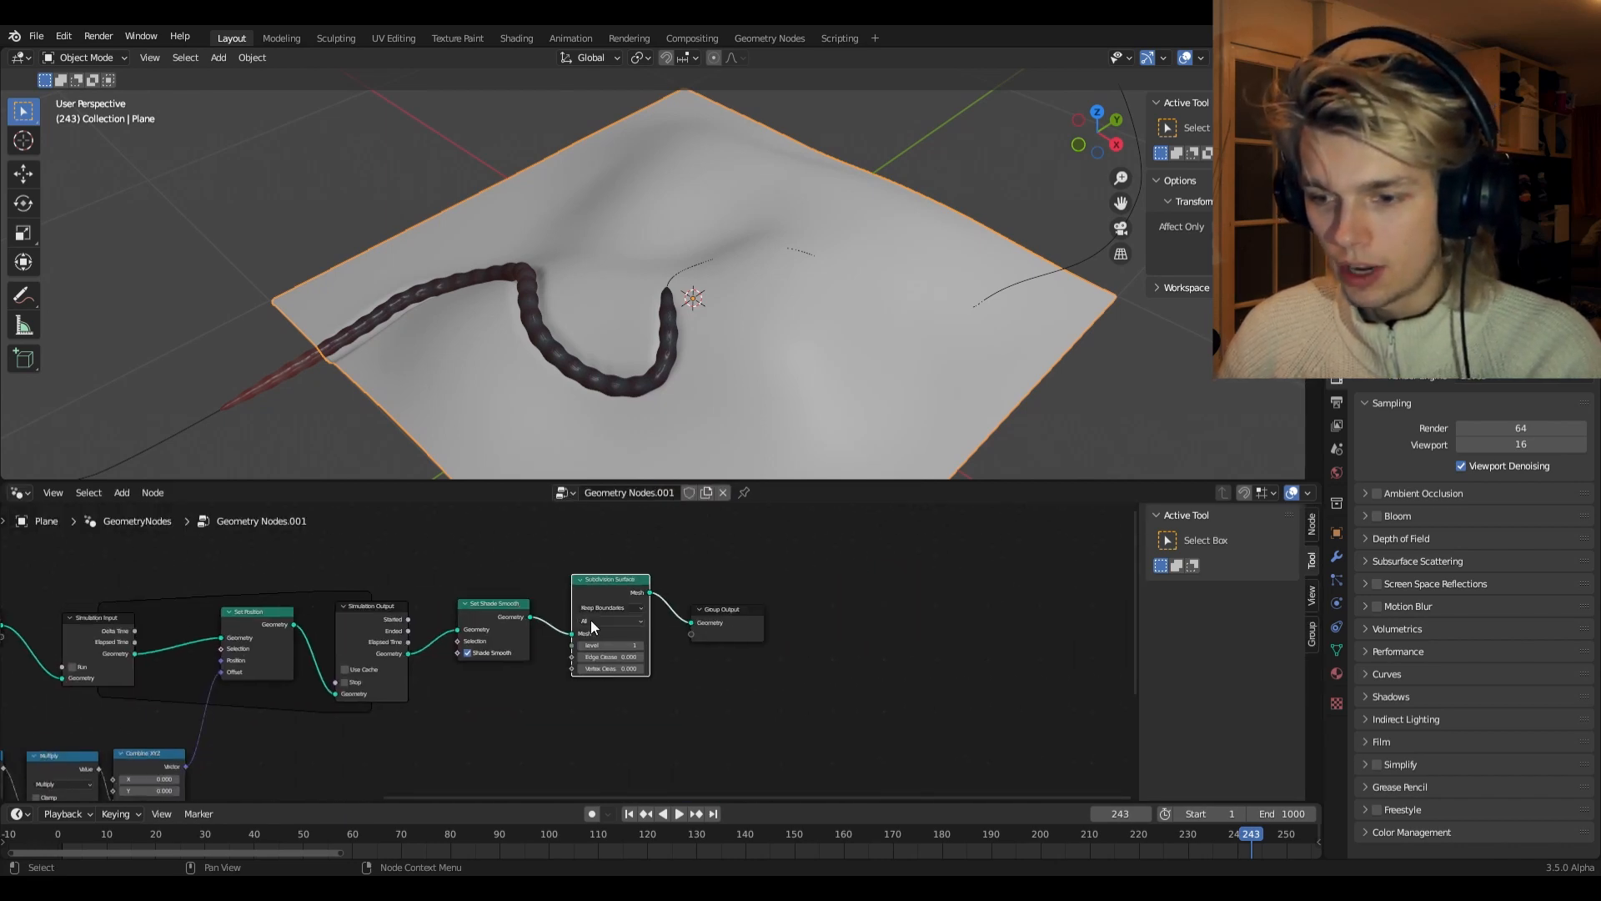
{"action": "scroll", "coordinate": [591, 619], "scroll_direction": "up", "scroll_amount": 7}
{"action": "left_click", "coordinate": [852, 628]}
{"action": "left_click_drag", "start_coordinate": [853, 627], "coordinate": [1011, 627]}
- Insert a Set Material node between Subdivision Surface and Group Output and assign Material.002 to it
{"action": "key", "text": "shift+a"}
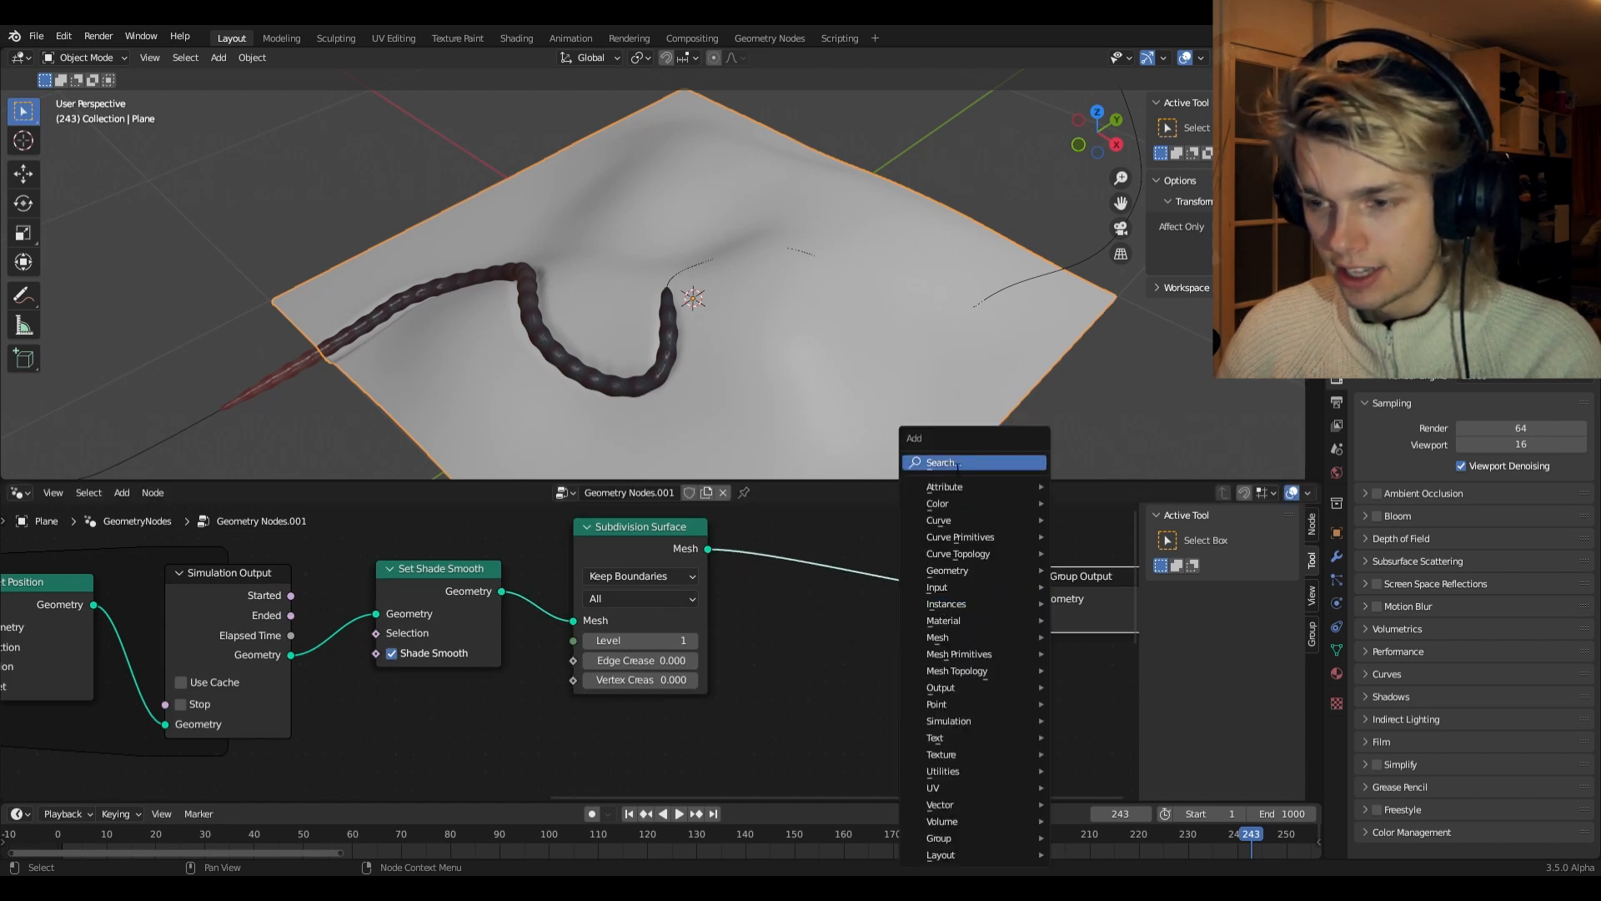
{"action": "type", "text": "set mat"}
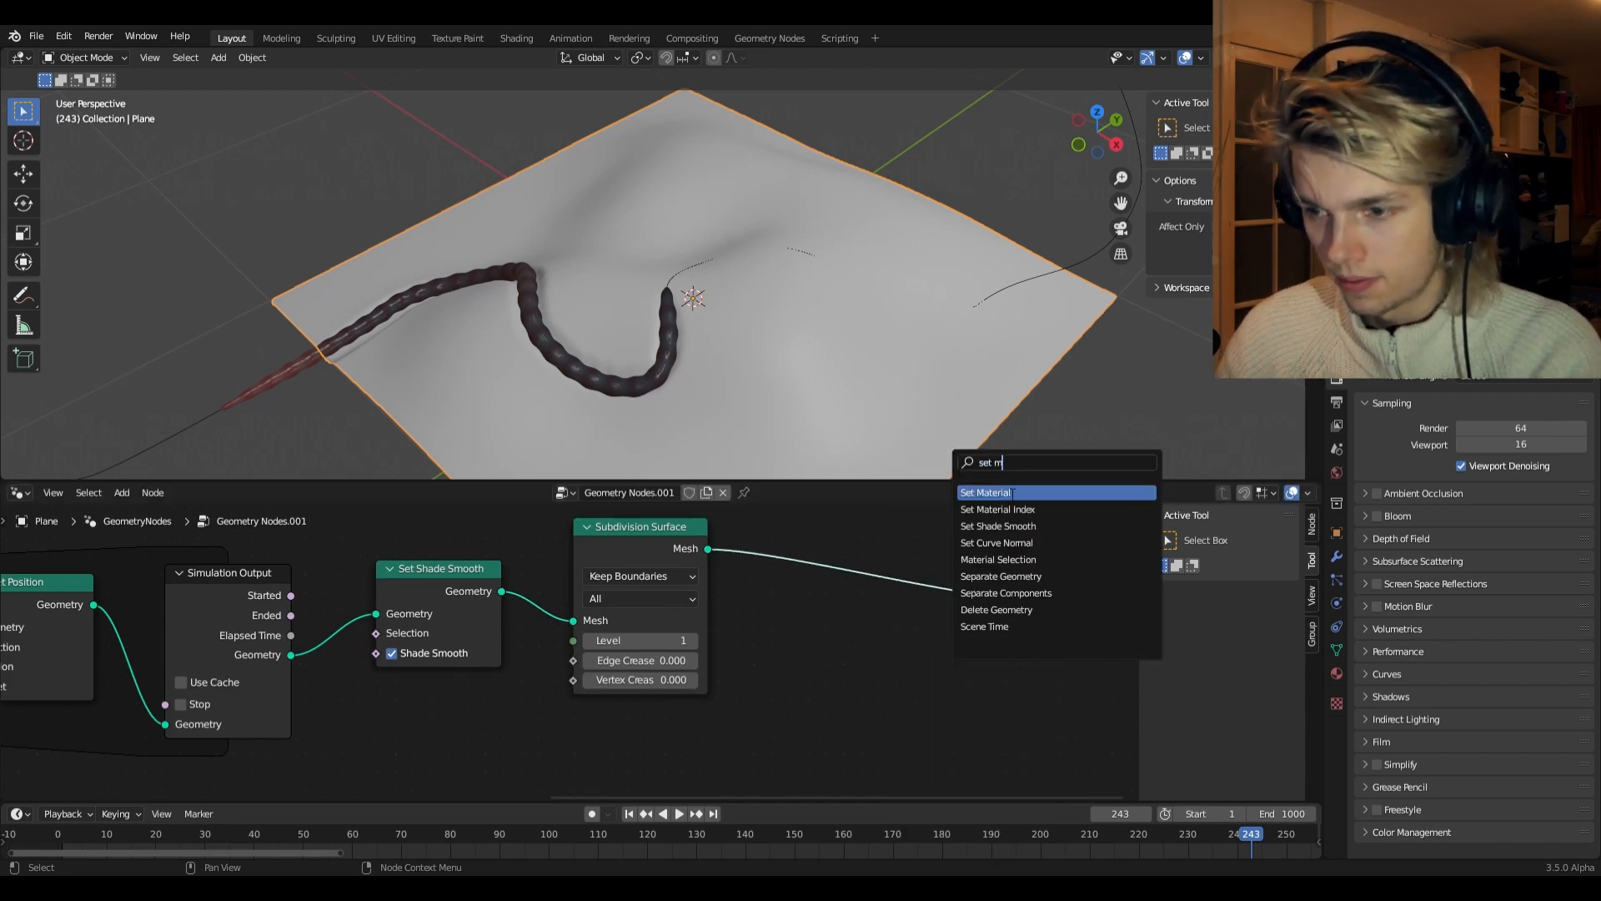
{"action": "key", "text": "Return"}
{"action": "left_click", "coordinate": [879, 547]}
{"action": "left_click", "coordinate": [907, 595]}
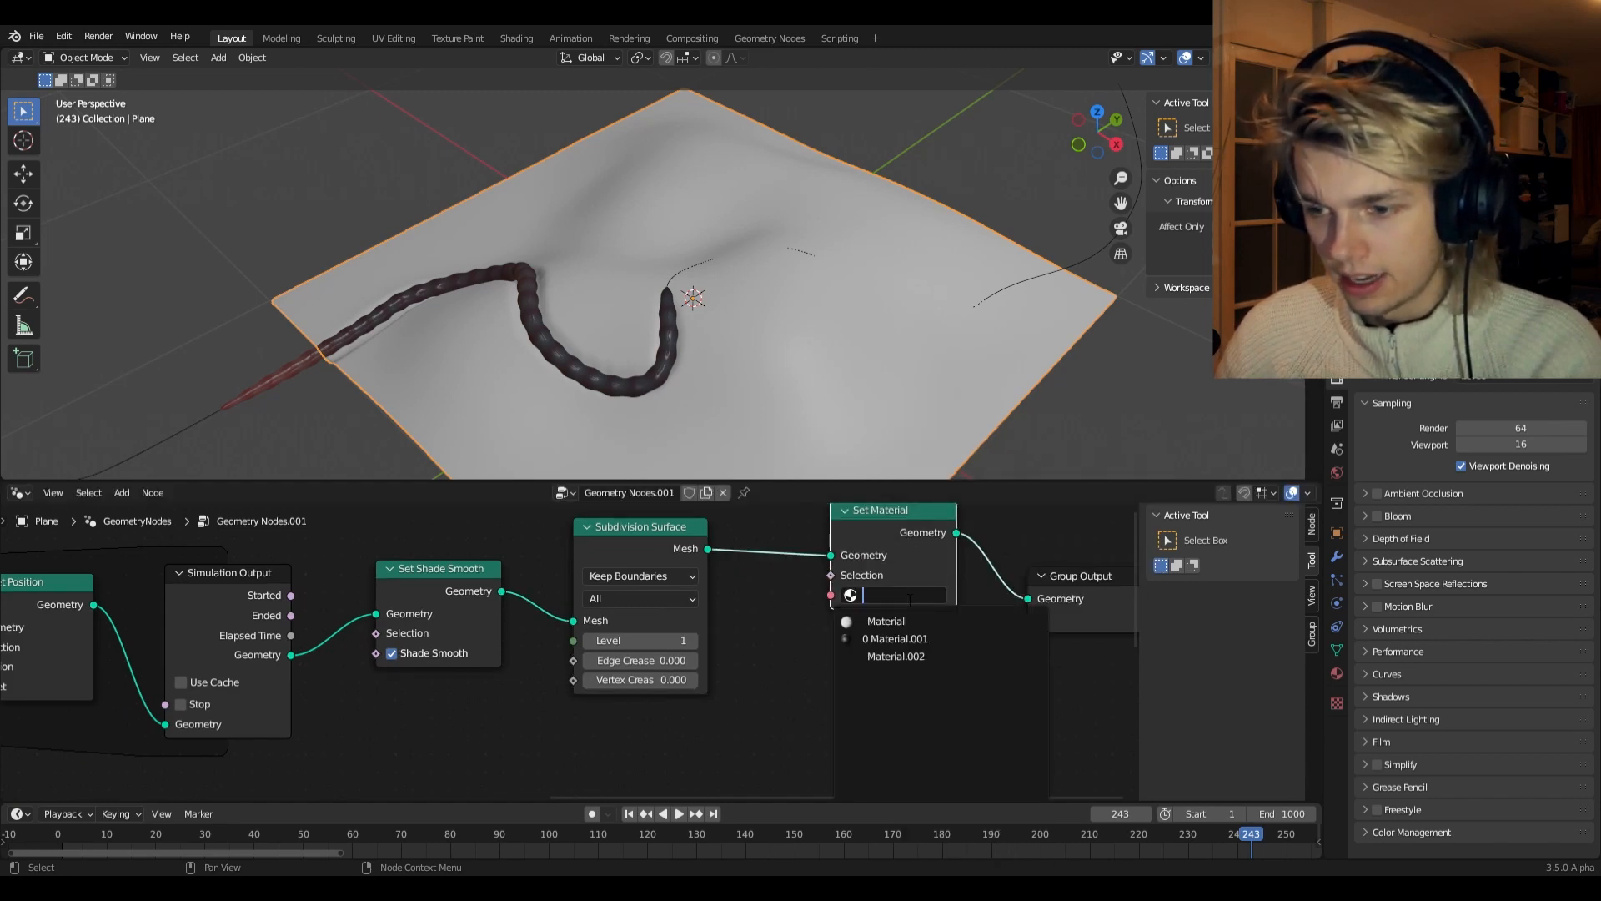
{"action": "left_click", "coordinate": [899, 657]}
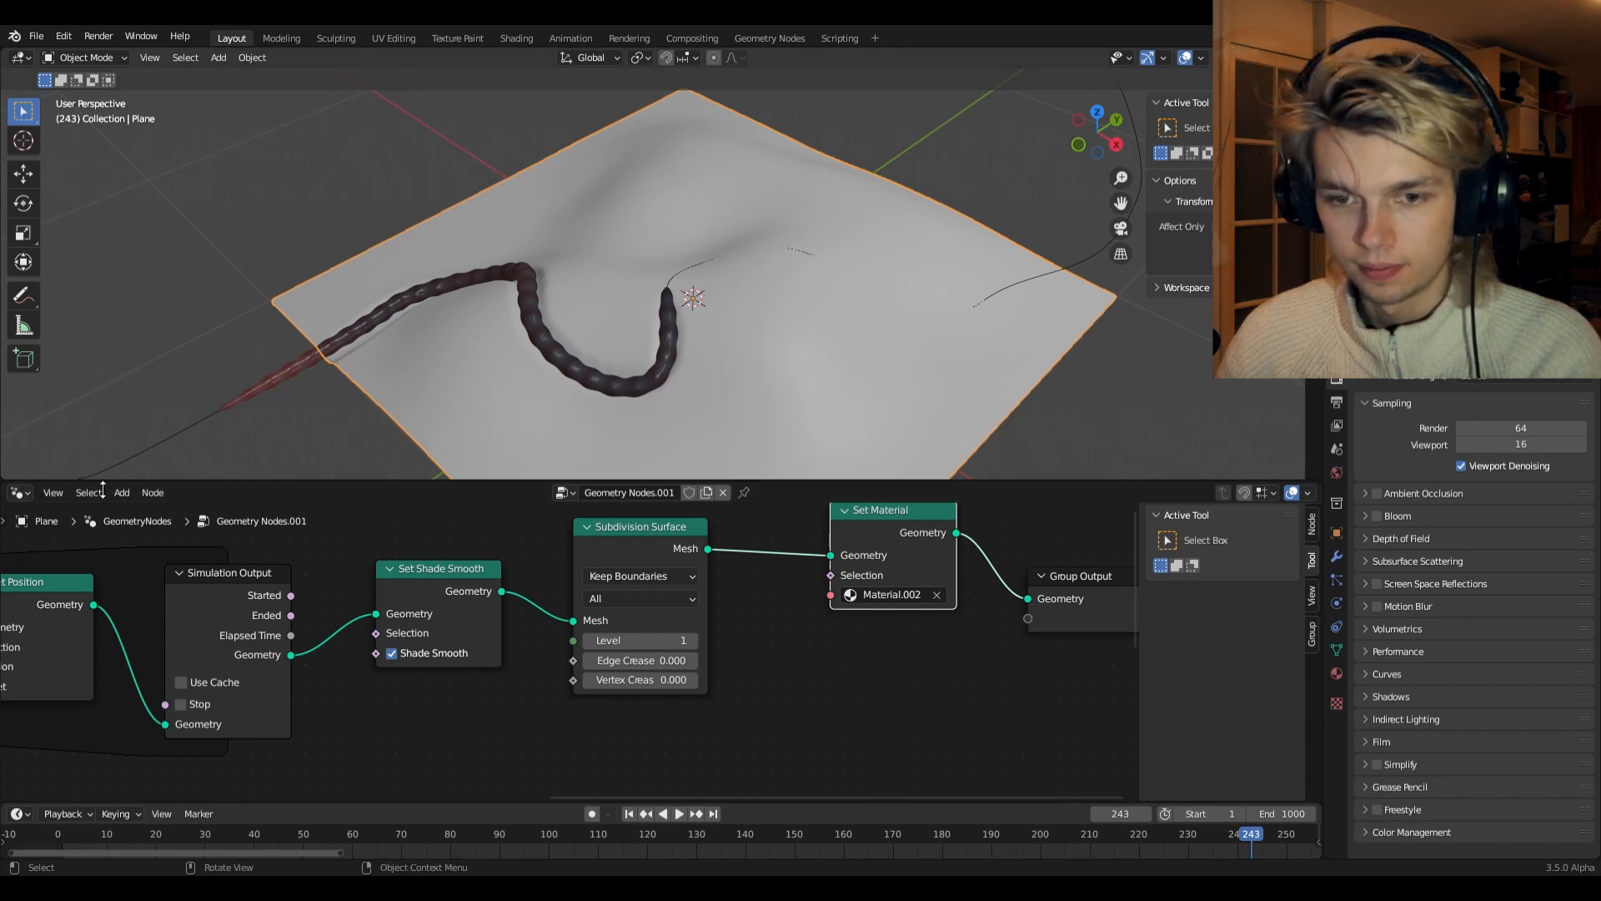
- Switch the node editor back to the shader nodes of the terrain's Material.002
{"action": "left_click", "coordinate": [32, 490]}
{"action": "left_click", "coordinate": [72, 652]}
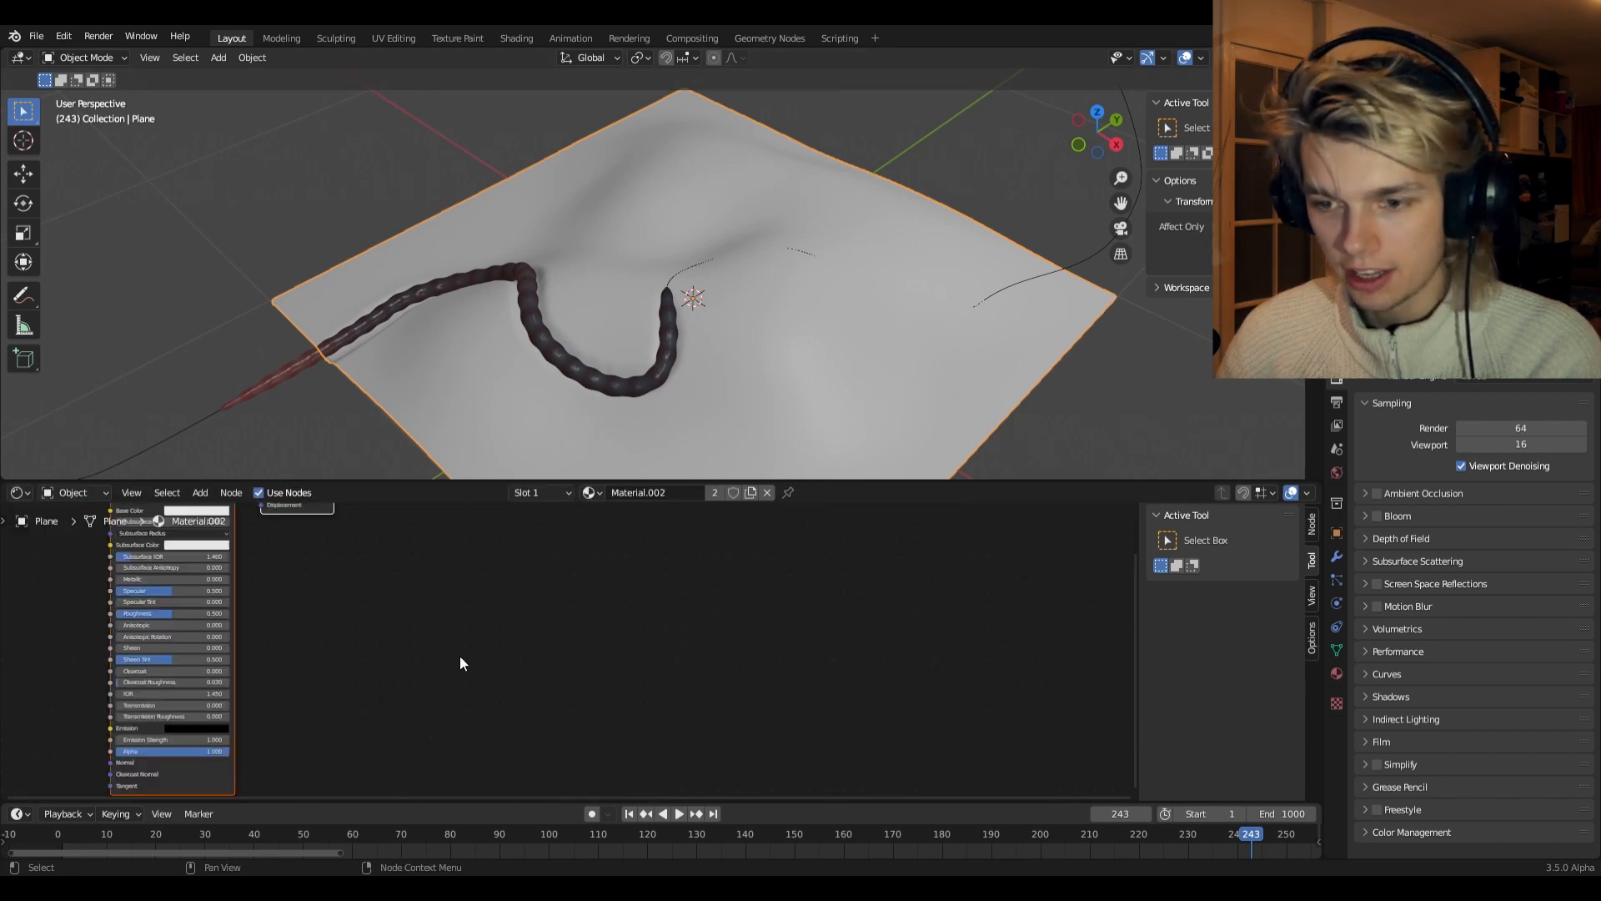
{"action": "scroll", "coordinate": [461, 657], "scroll_direction": "down", "scroll_amount": 3}
{"action": "middle_click_drag", "start_coordinate": [499, 670], "coordinate": [816, 715]}
{"action": "scroll", "coordinate": [635, 630], "scroll_direction": "up", "scroll_amount": 6}
{"action": "middle_click_drag", "start_coordinate": [633, 630], "coordinate": [840, 703]}
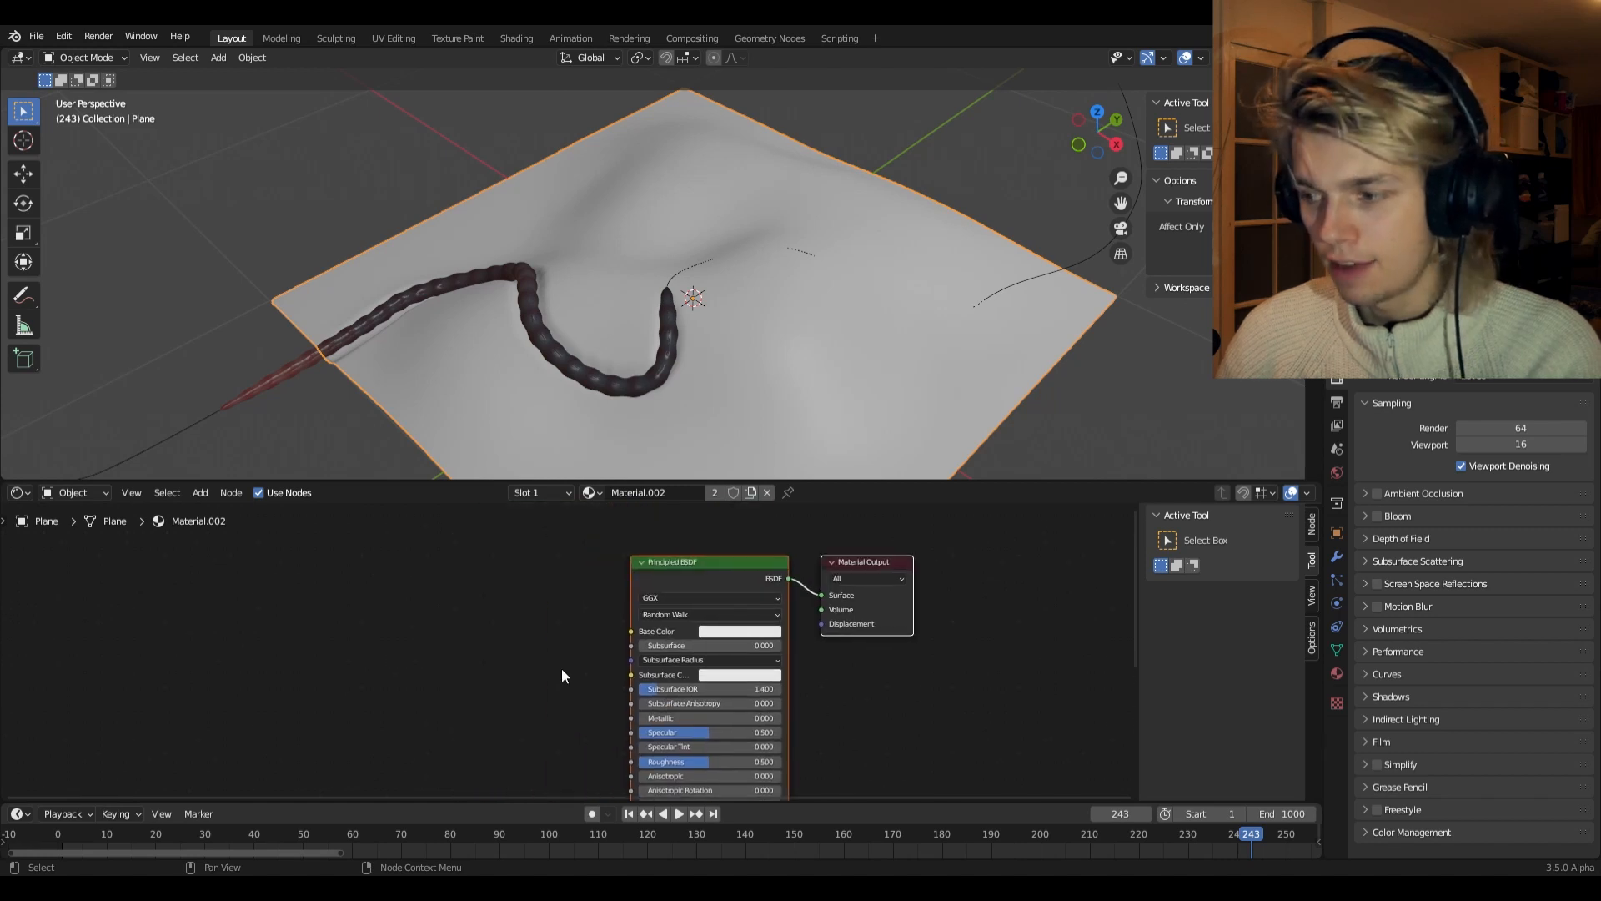
{"action": "middle_click_drag", "start_coordinate": [461, 672], "coordinate": [604, 651]}
{"action": "middle_click_drag", "start_coordinate": [546, 655], "coordinate": [665, 618]}
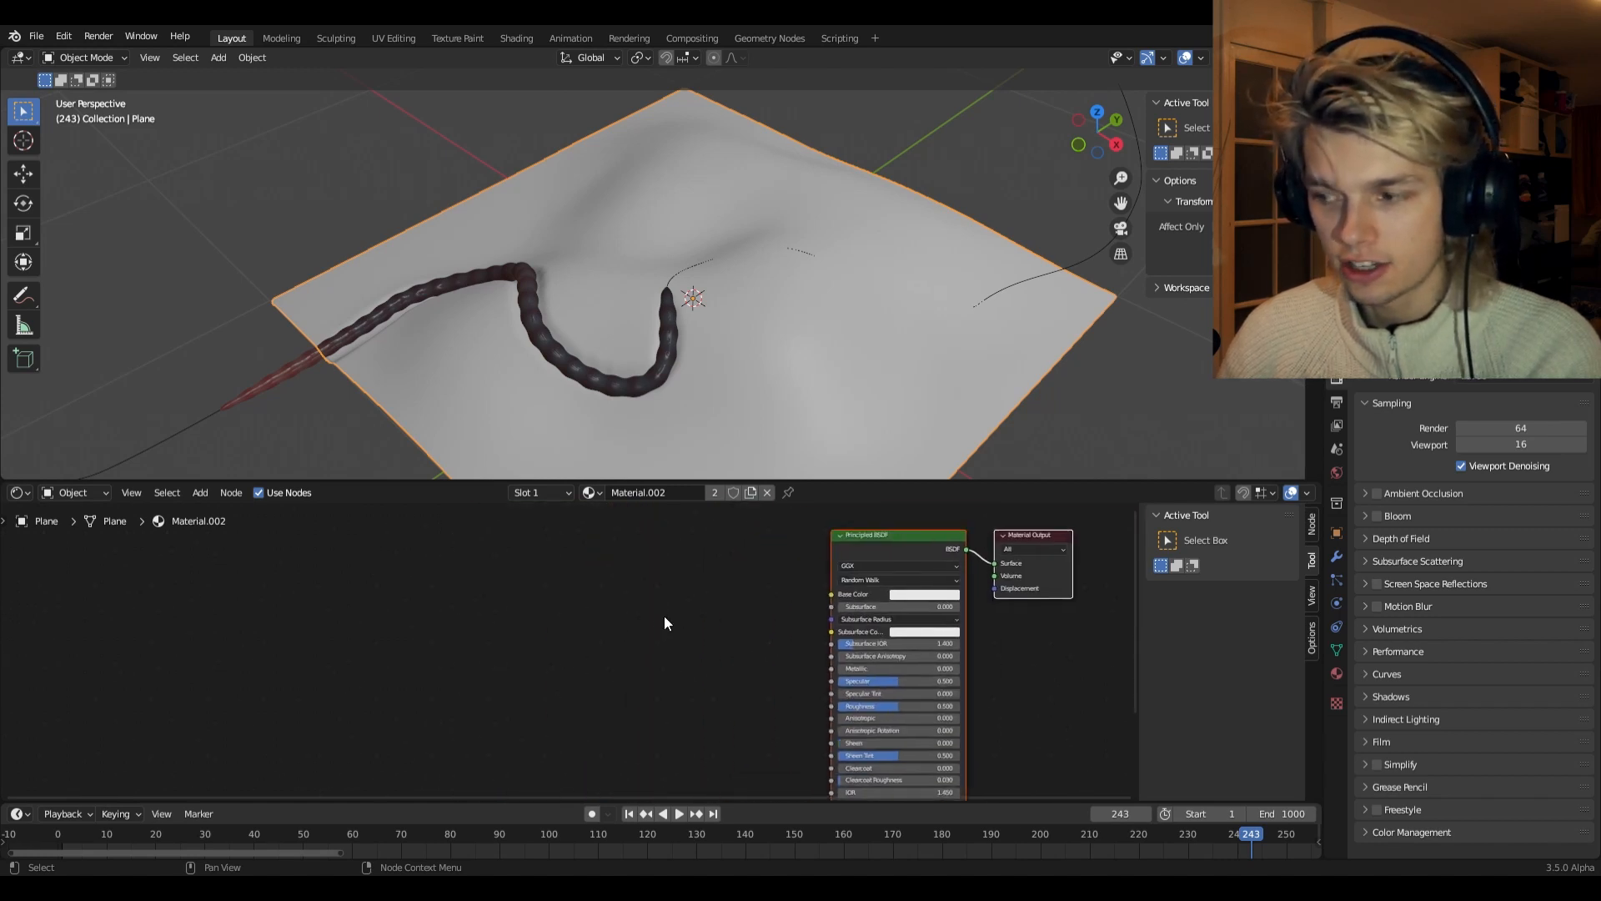
- Add a Texture Coordinate node and a Mapping node ahead of the Principled BSDF
{"action": "key", "text": "shift+a"}
{"action": "type", "text": "textur"}
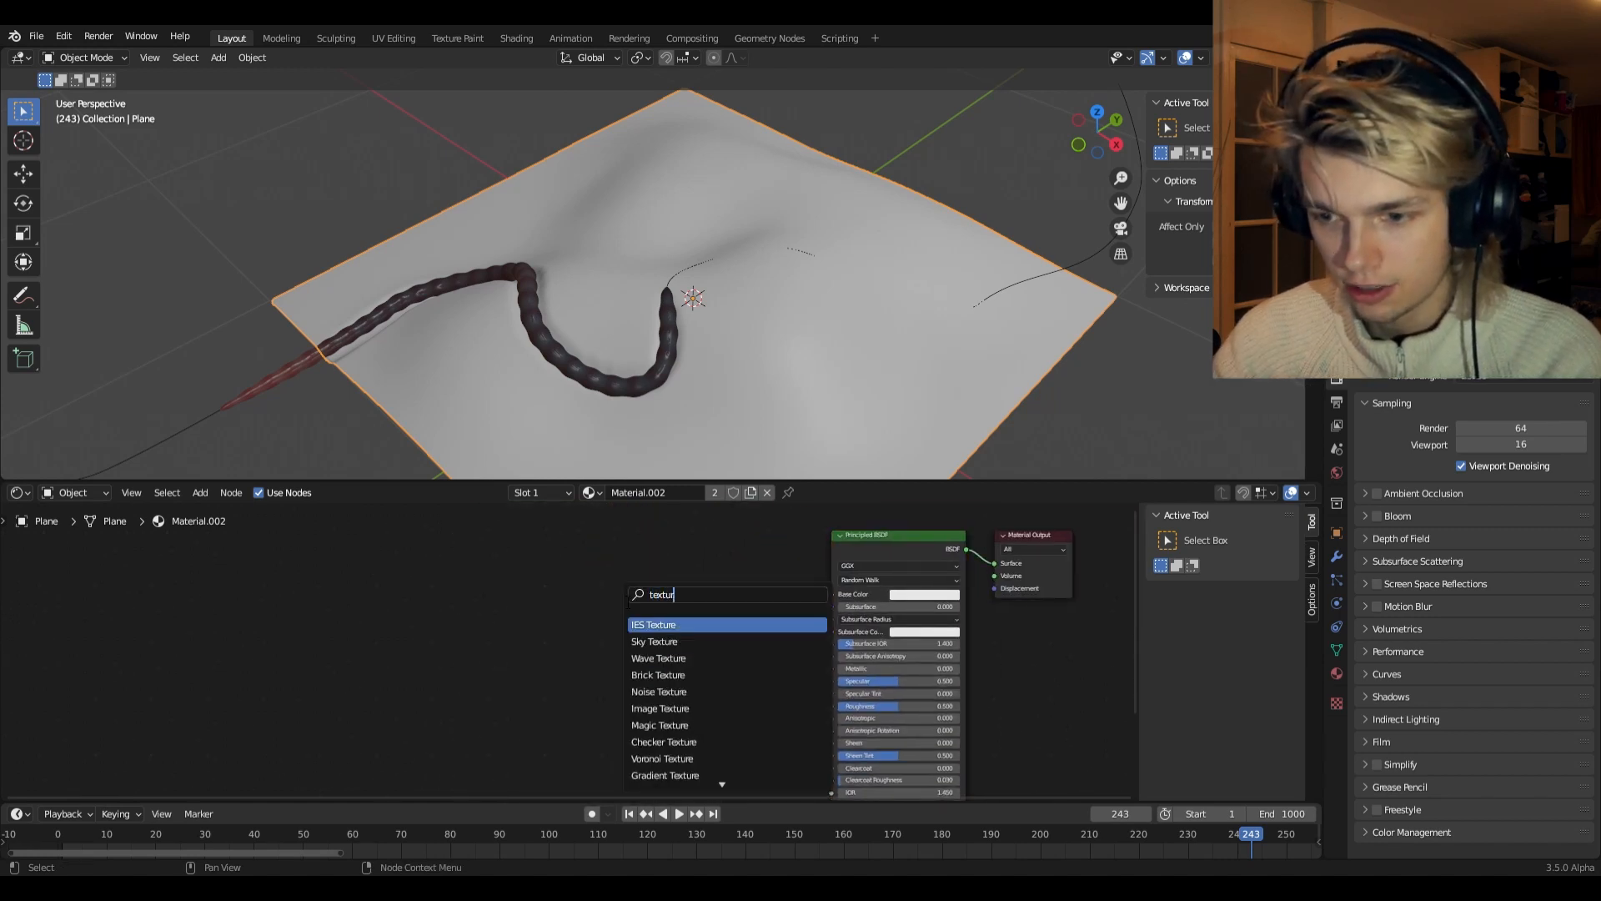
{"action": "type", "text": "e c"}
{"action": "key", "text": "Return"}
{"action": "left_click", "coordinate": [472, 611]}
{"action": "key", "text": "shift+a"}
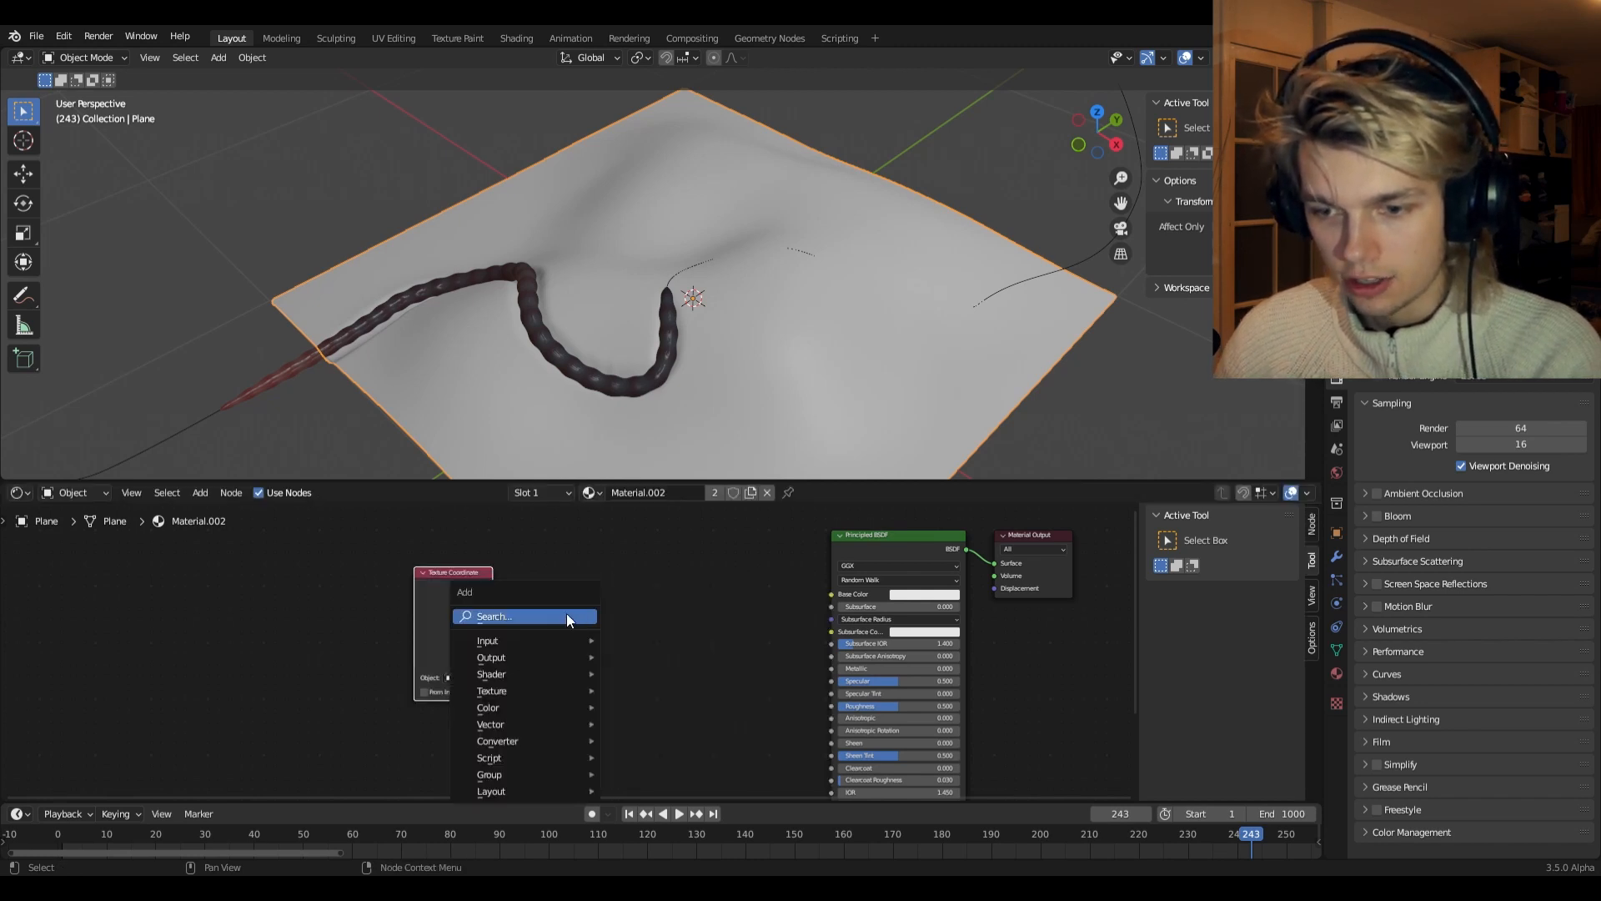
{"action": "left_click", "coordinate": [567, 617]}
{"action": "type", "text": "mapping"}
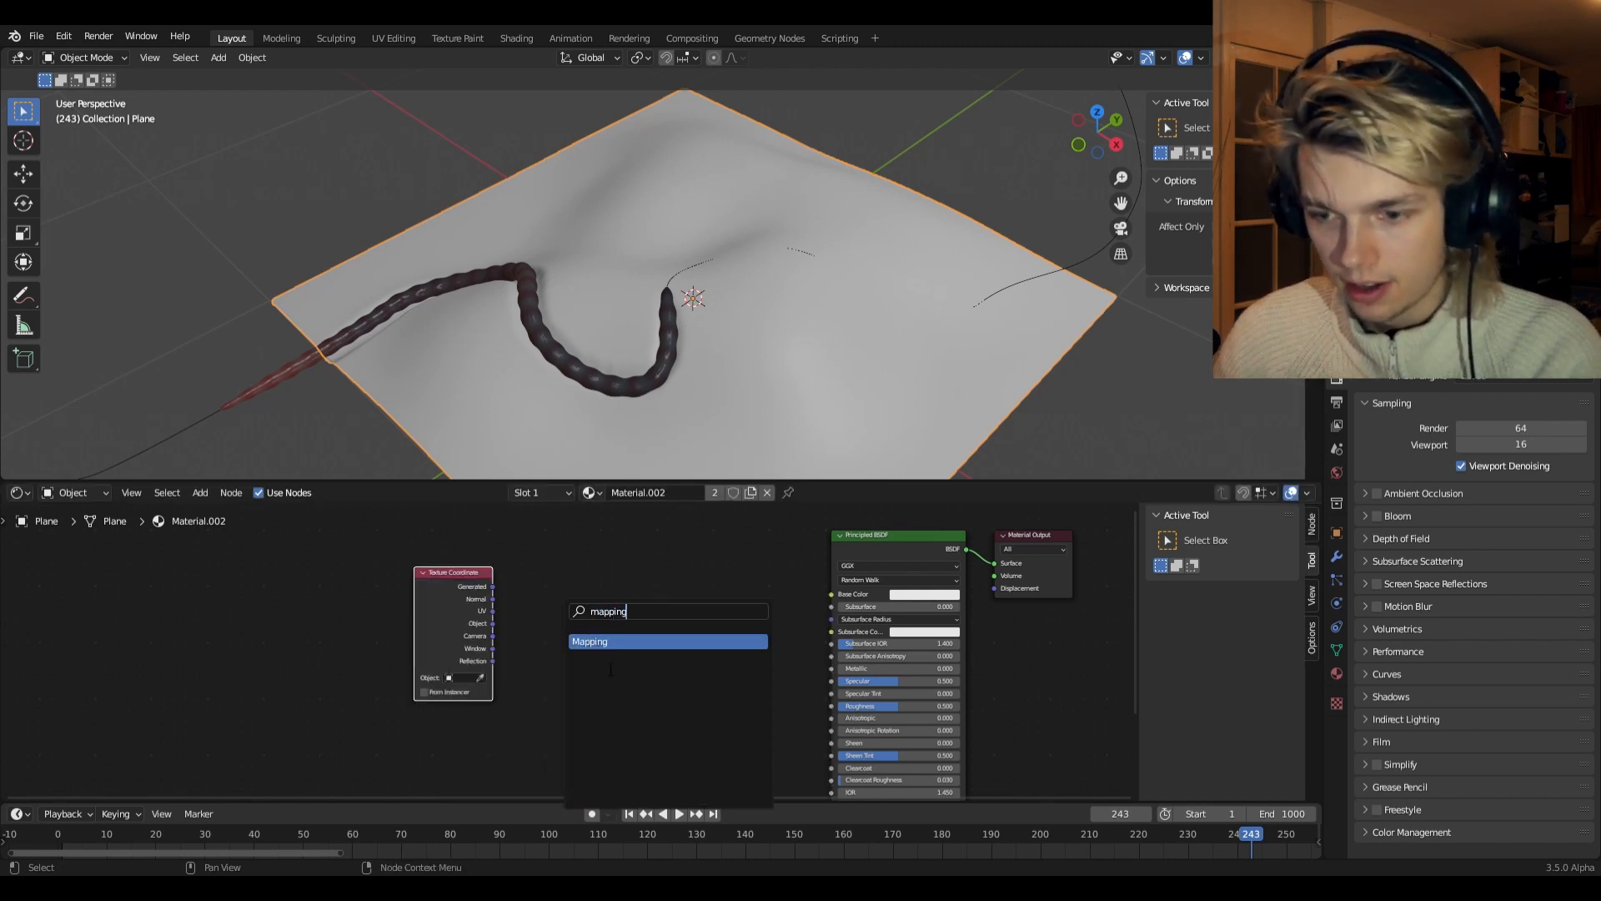
{"action": "key", "text": "Return"}
{"action": "left_click", "coordinate": [570, 598]}
- Add a Noise Texture node after the Mapping node
{"action": "key", "text": "shift+a"}
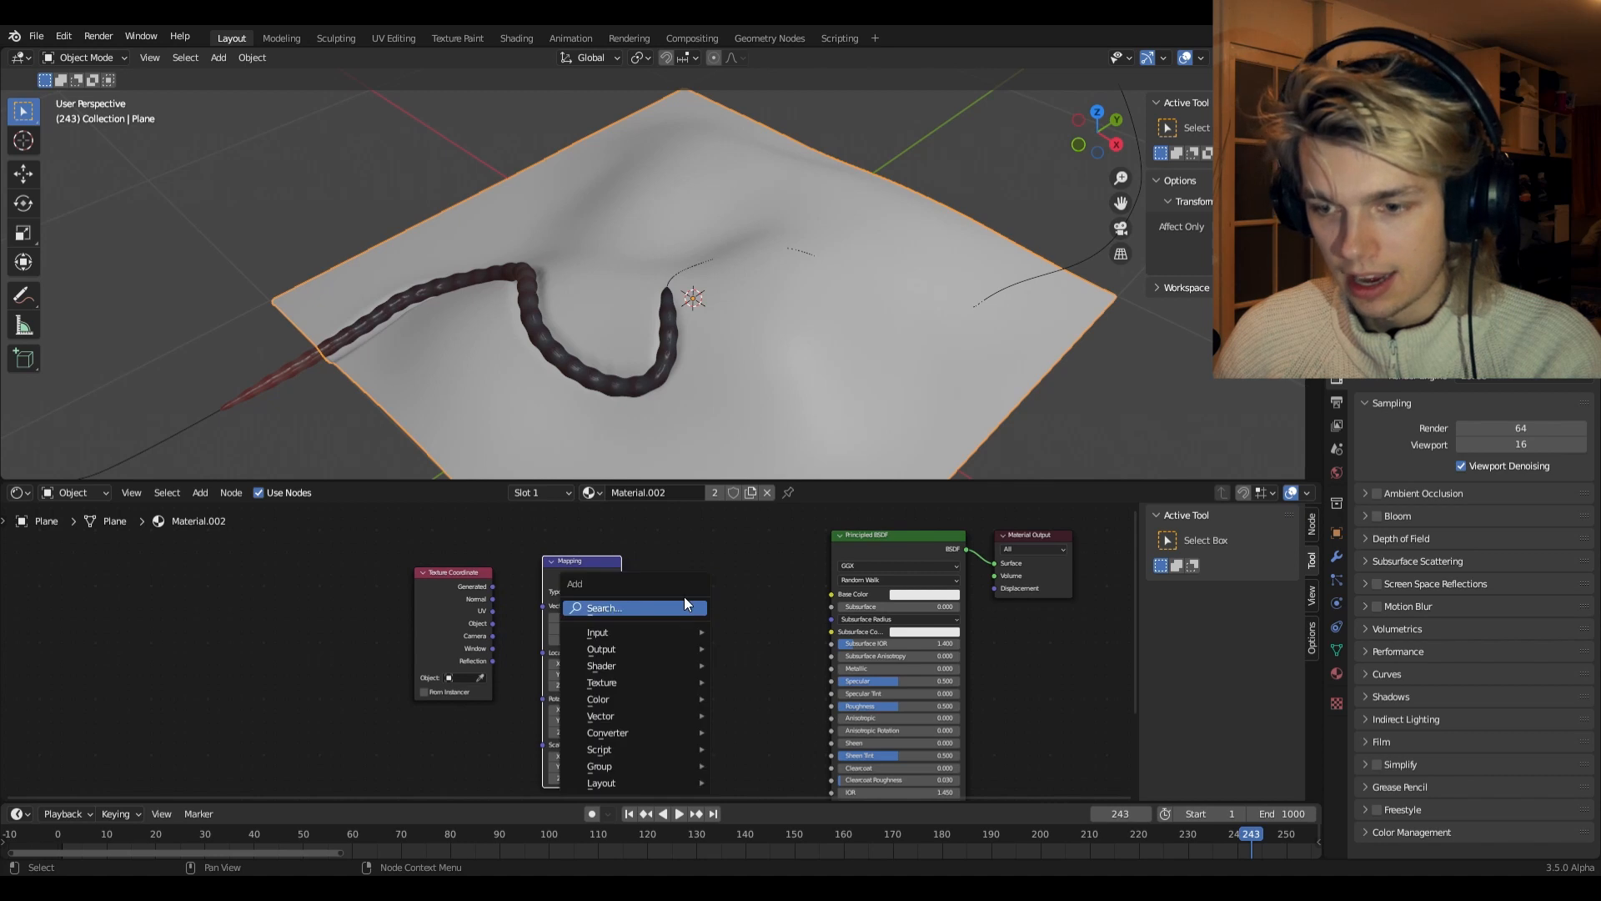
{"action": "left_click", "coordinate": [684, 604]}
{"action": "type", "text": "noise"}
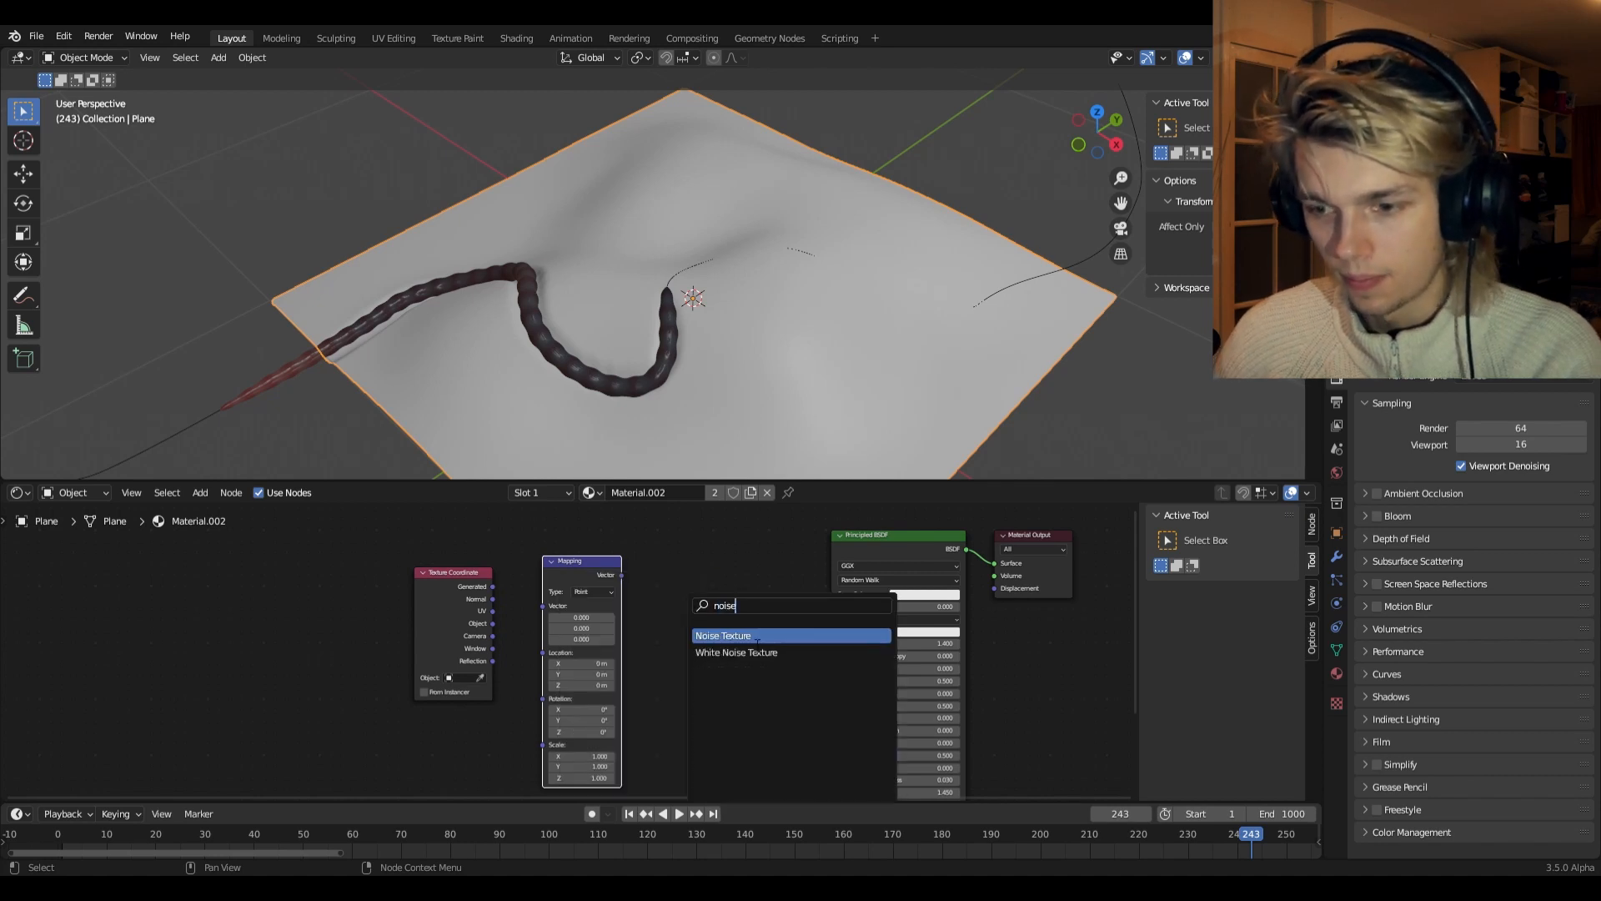
{"action": "key", "text": "Return"}
{"action": "left_click", "coordinate": [714, 646]}
{"action": "scroll", "coordinate": [762, 672], "scroll_direction": "up", "scroll_amount": 1}
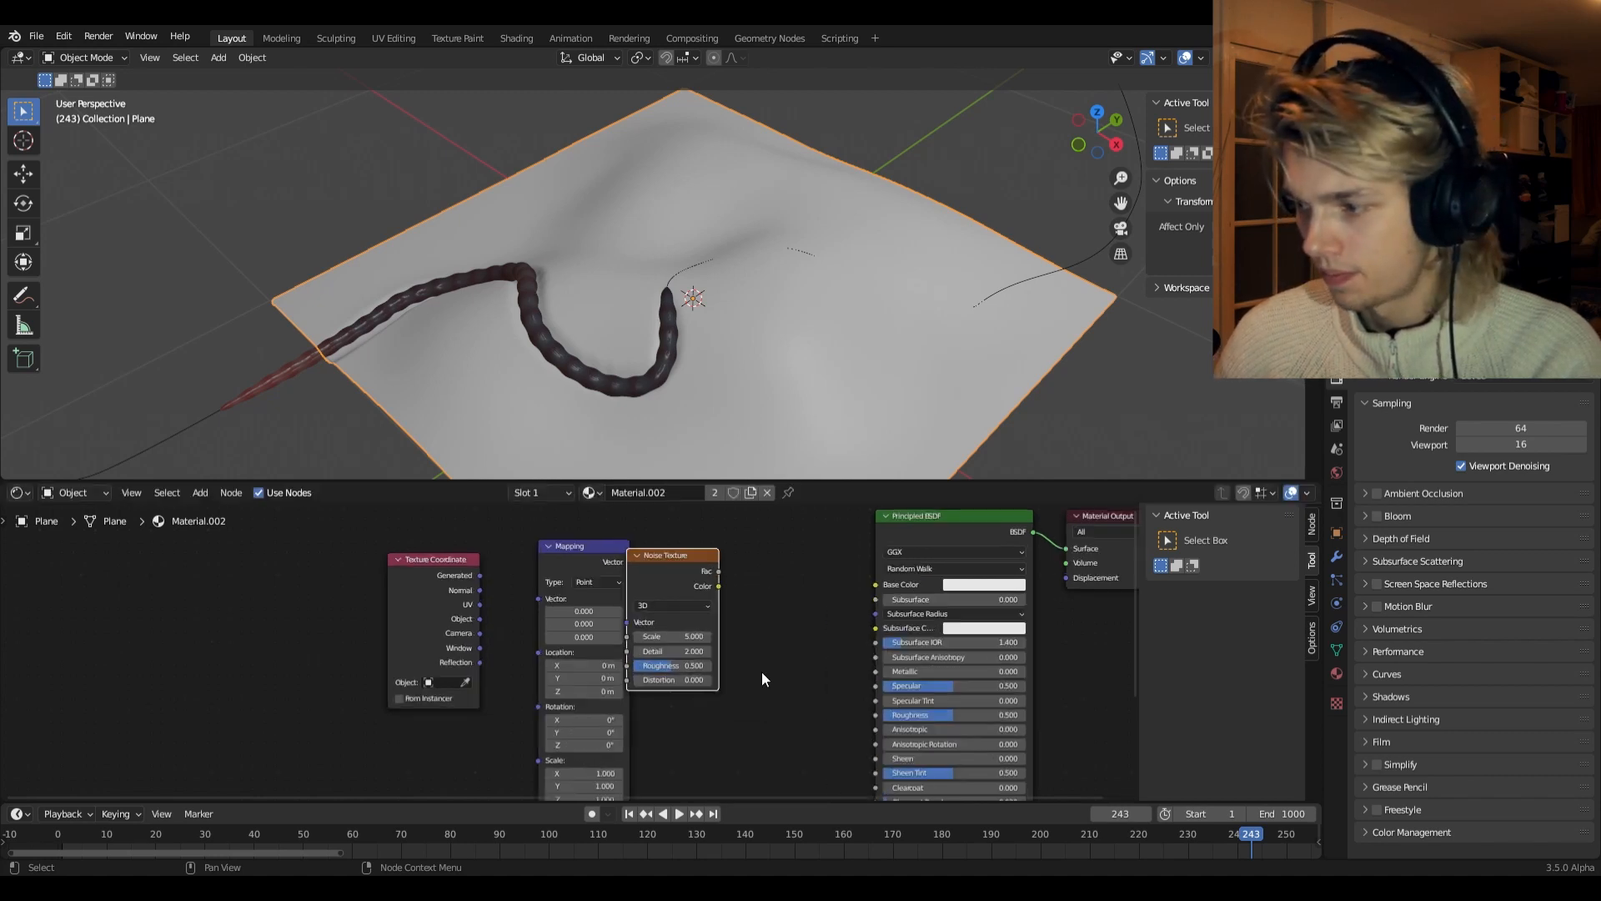
- Space out the nodes, then connect Texture Coordinate's Object output to Mapping's Vector and Mapping's Vector output to the Noise Texture's Vector
{"action": "scroll", "coordinate": [742, 654], "scroll_direction": "up", "scroll_amount": 2}
{"action": "middle_click_drag", "start_coordinate": [737, 649], "coordinate": [887, 615]}
{"action": "middle_click_drag", "start_coordinate": [763, 569], "coordinate": [691, 609]}
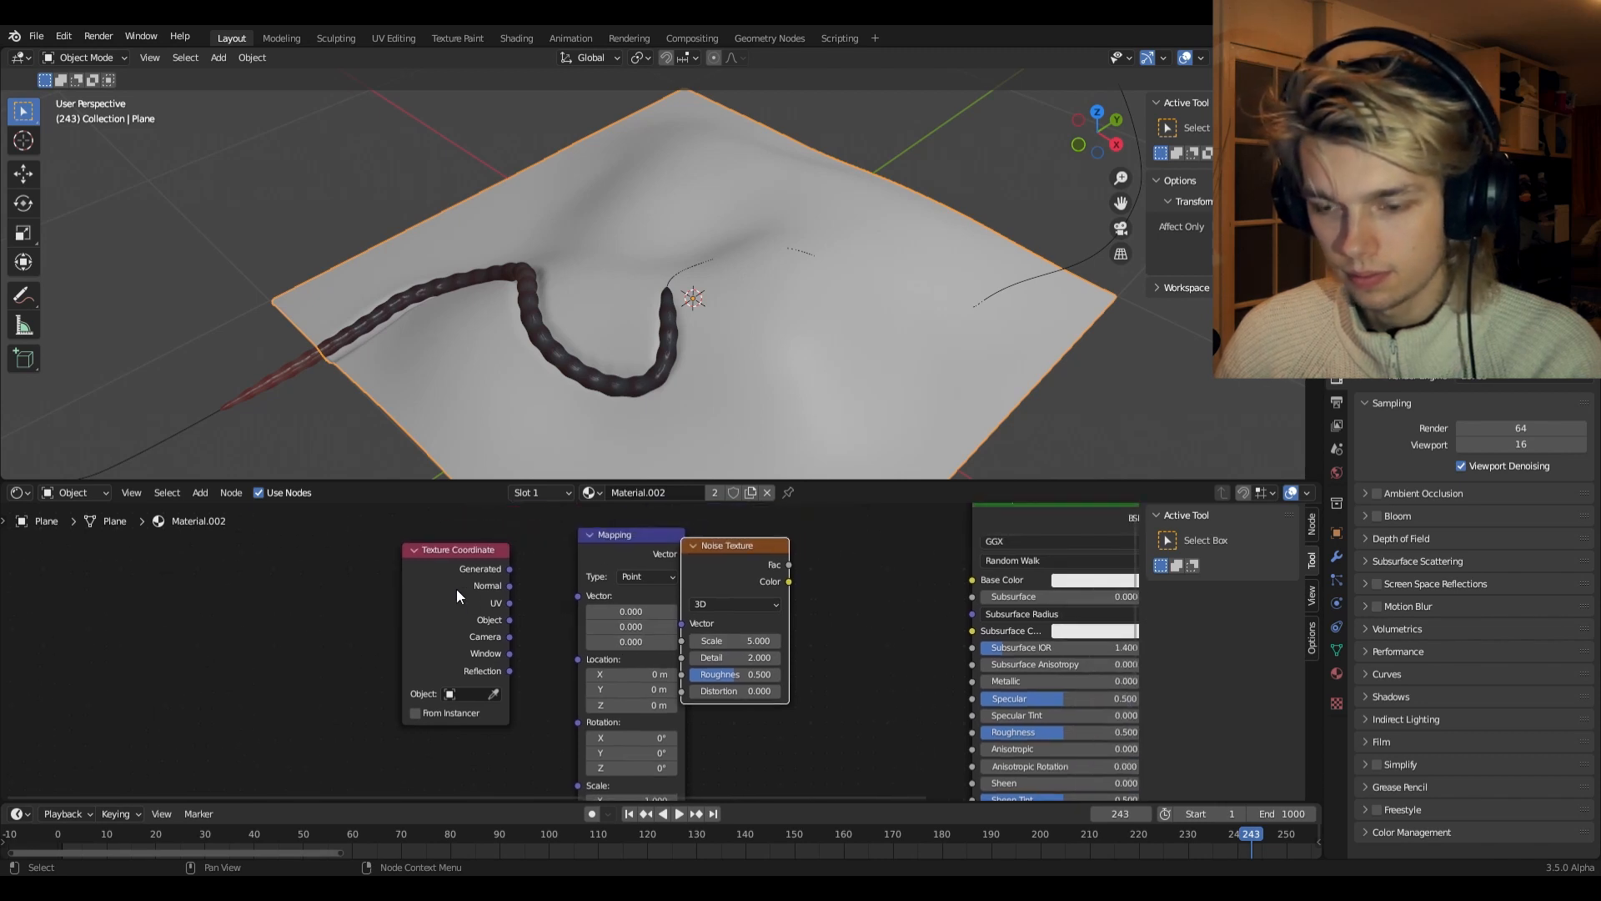
{"action": "left_click_drag", "start_coordinate": [457, 589], "coordinate": [331, 589]}
{"action": "left_click_drag", "start_coordinate": [621, 549], "coordinate": [512, 557]}
{"action": "left_click_drag", "start_coordinate": [385, 620], "coordinate": [474, 615]}
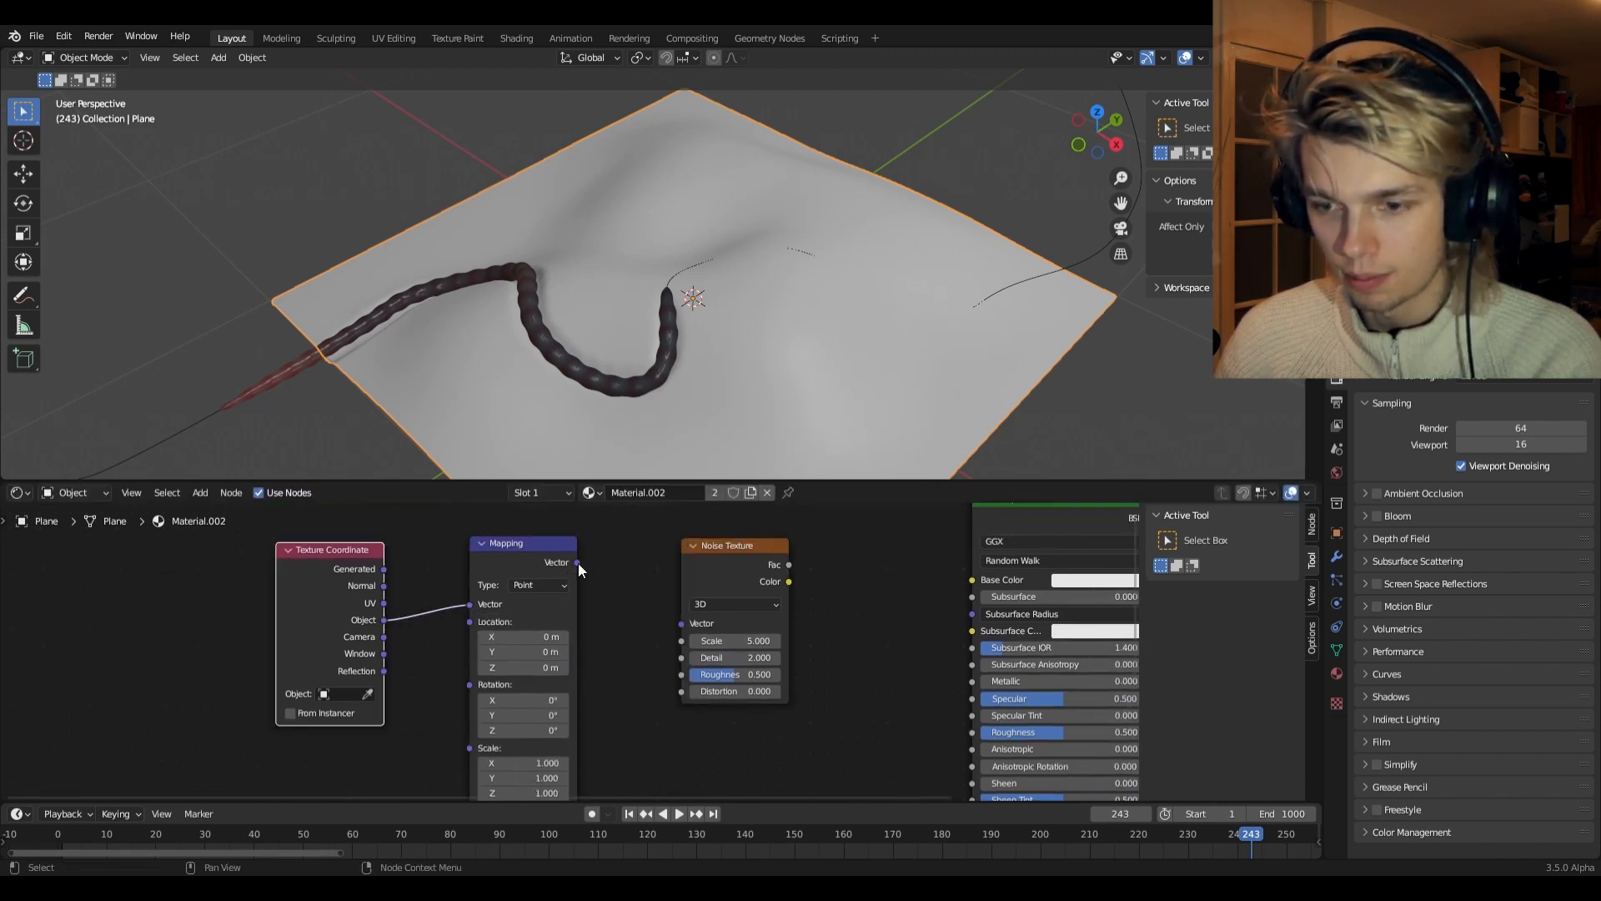
{"action": "left_click_drag", "start_coordinate": [578, 563], "coordinate": [681, 623]}
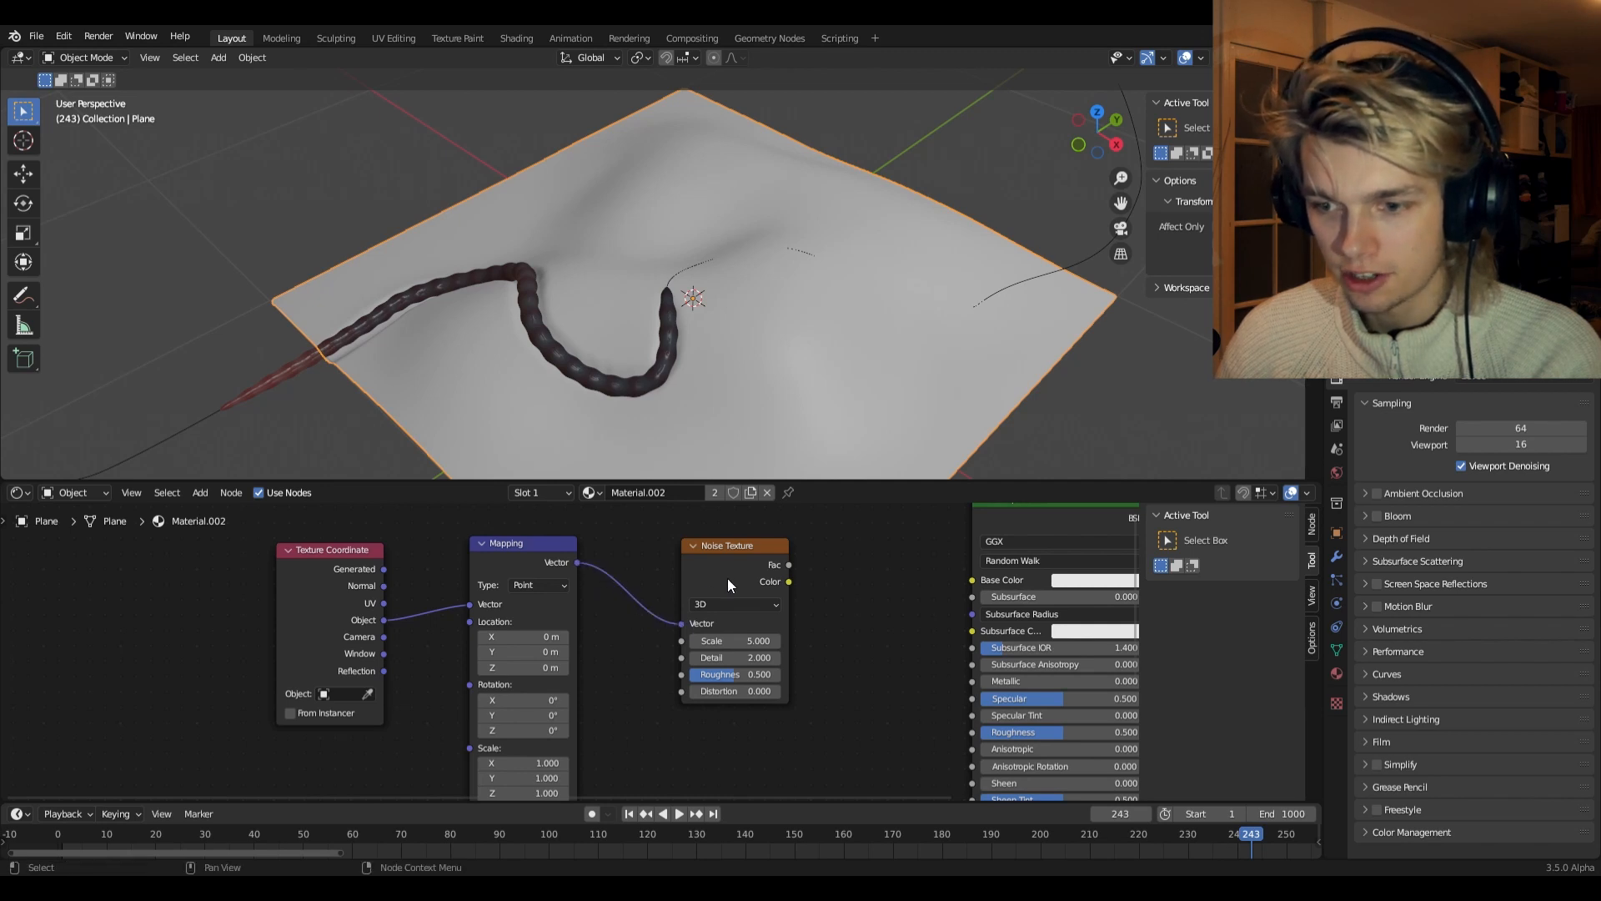
- Add a ColorRamp node between the Noise Texture and the Principled BSDF
{"action": "key", "text": "Home"}
{"action": "key", "text": "shift+a"}
{"action": "type", "text": "colo"}
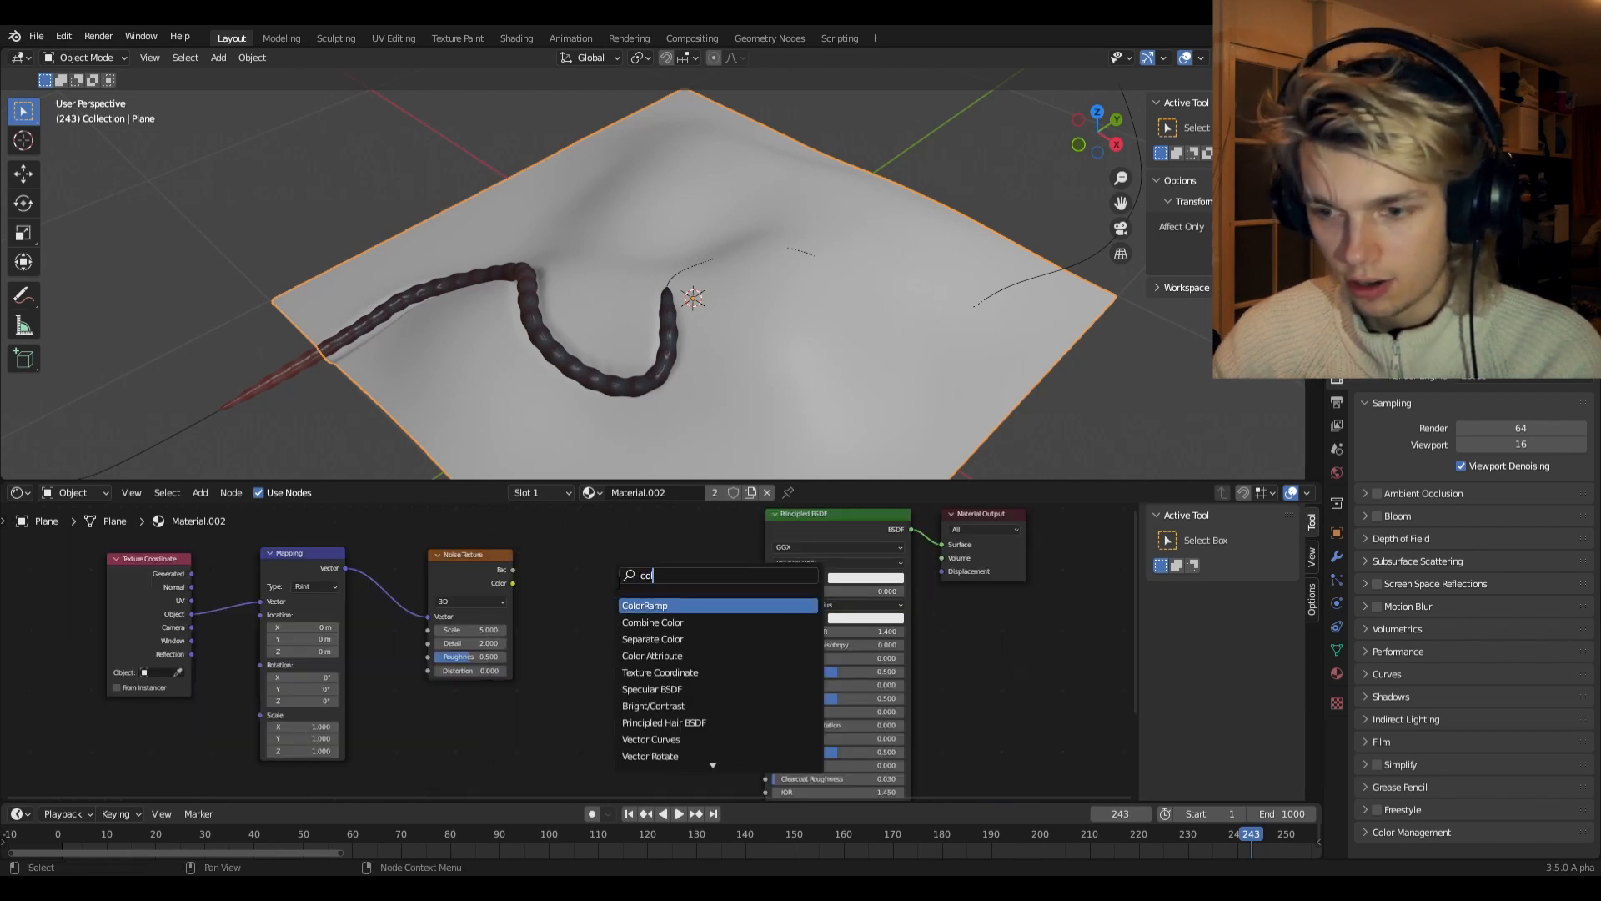
{"action": "left_click", "coordinate": [647, 605]}
{"action": "left_click", "coordinate": [589, 575]}
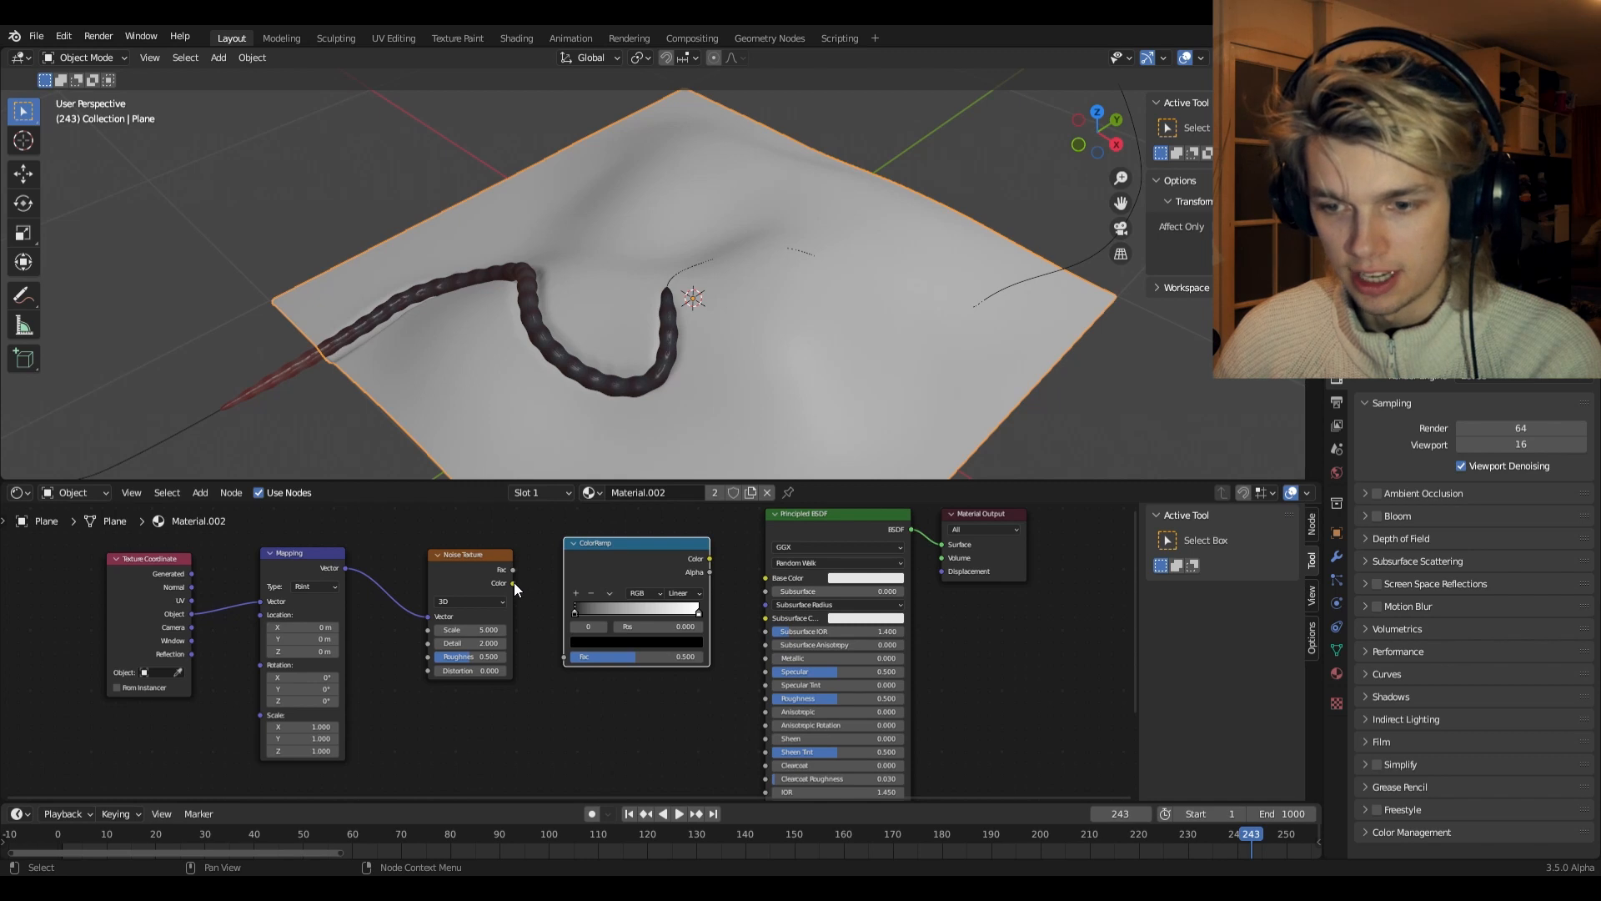
- Connect the noise's Color to the ColorRamp's Fac and the ramp's Color to the Principled BSDF's Base Color
{"action": "left_click_drag", "start_coordinate": [513, 582], "coordinate": [565, 657]}
{"action": "left_click_drag", "start_coordinate": [709, 559], "coordinate": [765, 578]}
{"action": "middle_click_drag", "start_coordinate": [748, 334], "coordinate": [856, 336]}
{"action": "scroll", "coordinate": [492, 584], "scroll_direction": "up", "scroll_amount": 3}
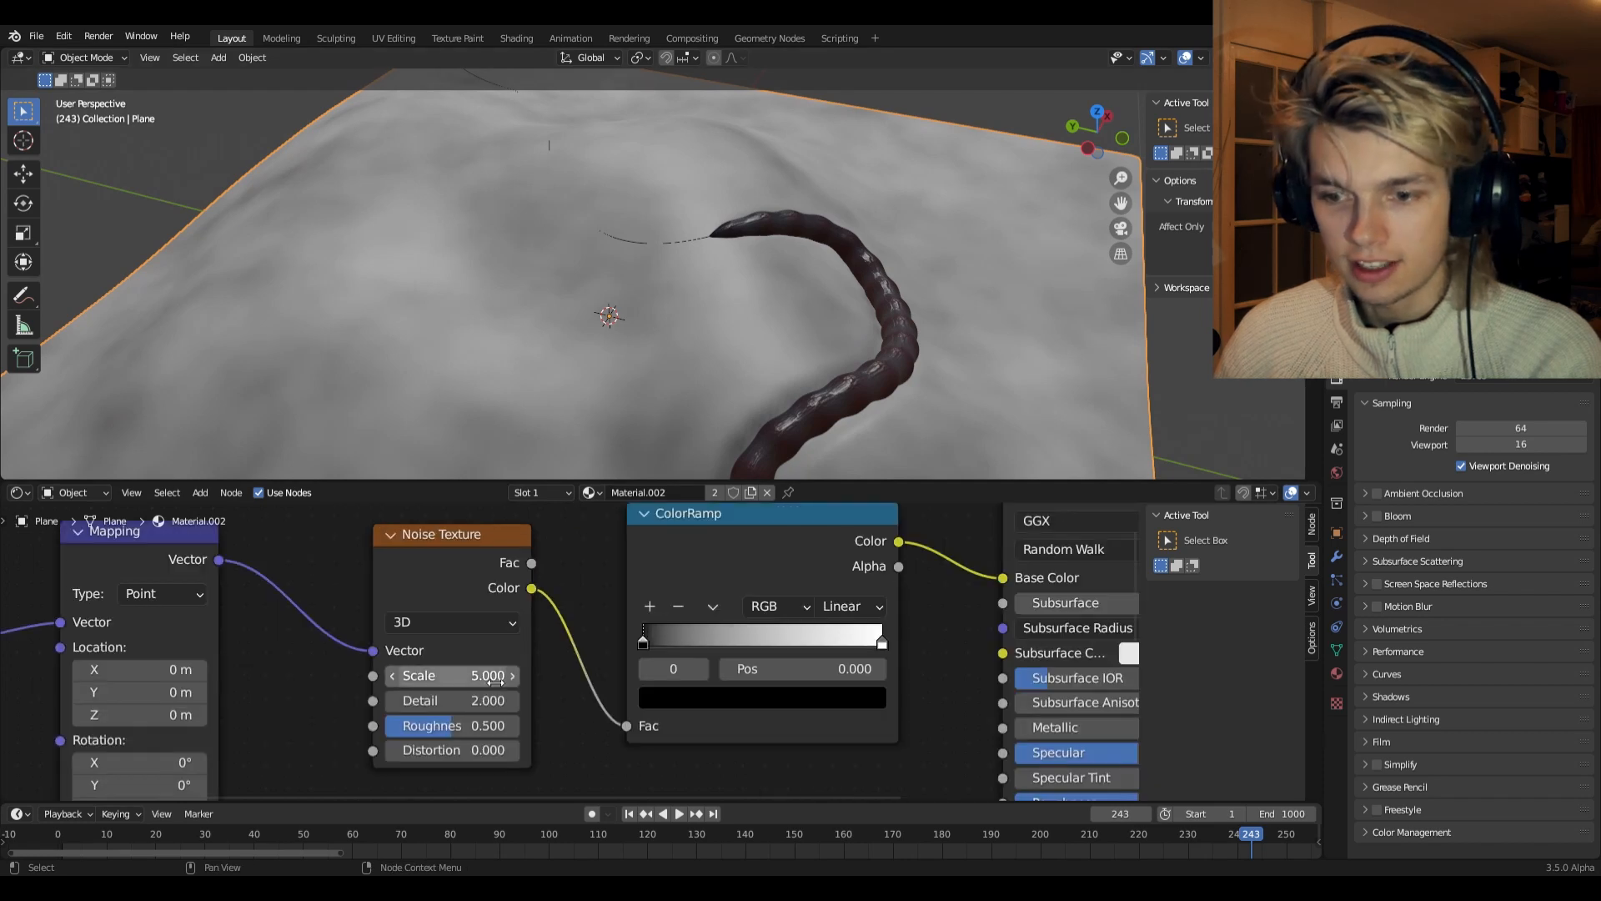
- Duplicate the Noise Texture and ColorRamp pair and place the copies below the originals
{"action": "left_click_drag", "start_coordinate": [473, 675], "coordinate": [495, 732]}
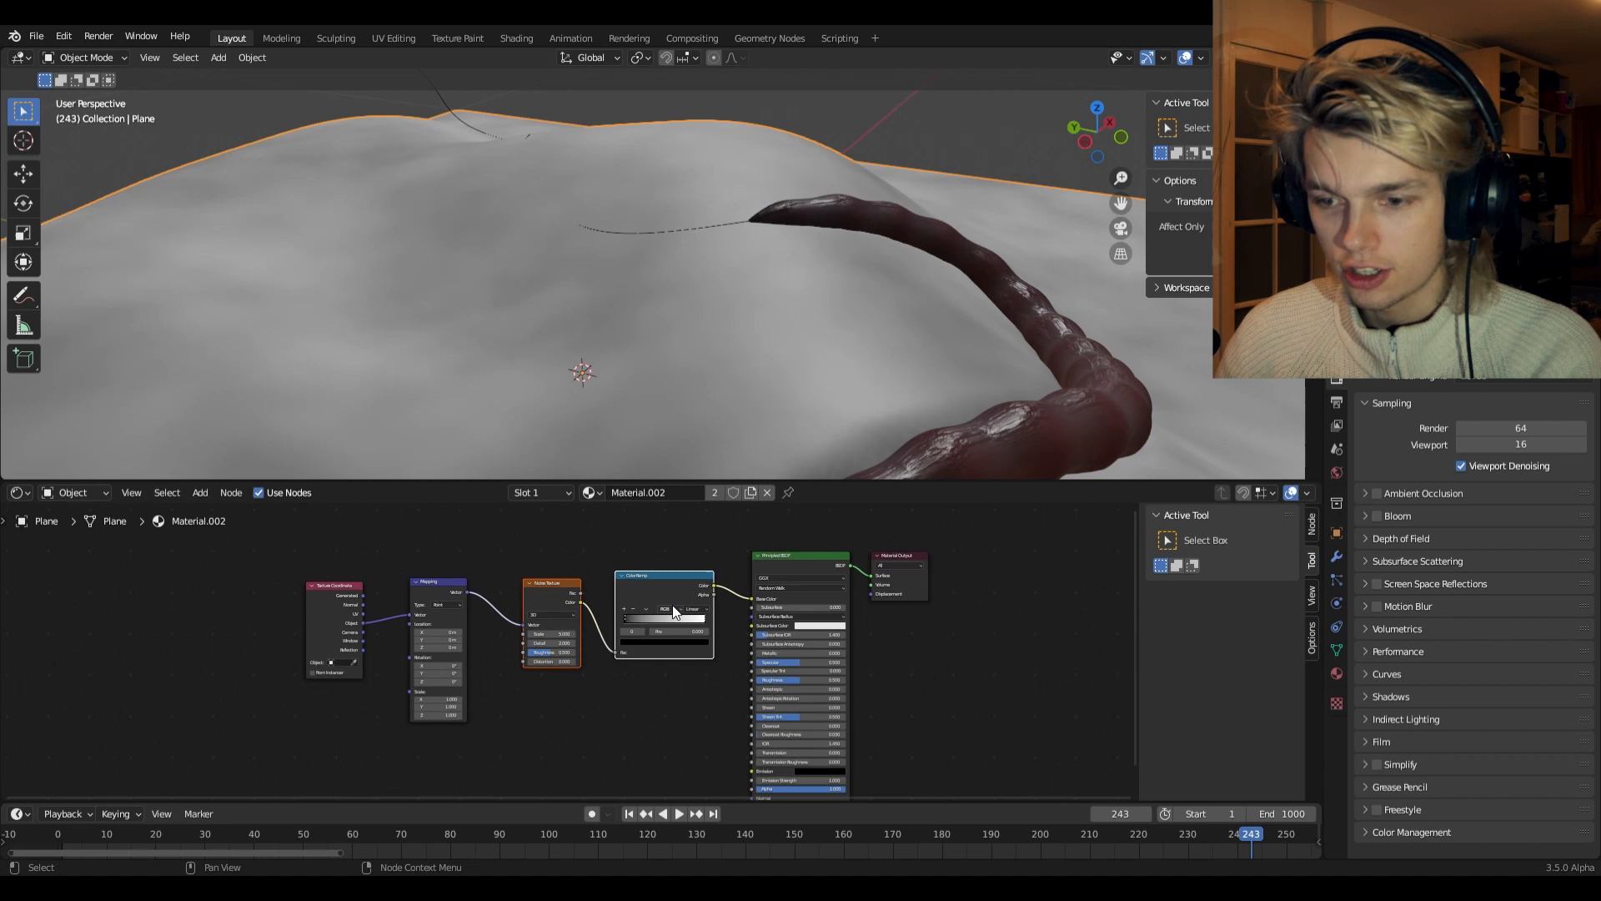
{"action": "key", "text": "shift+d"}
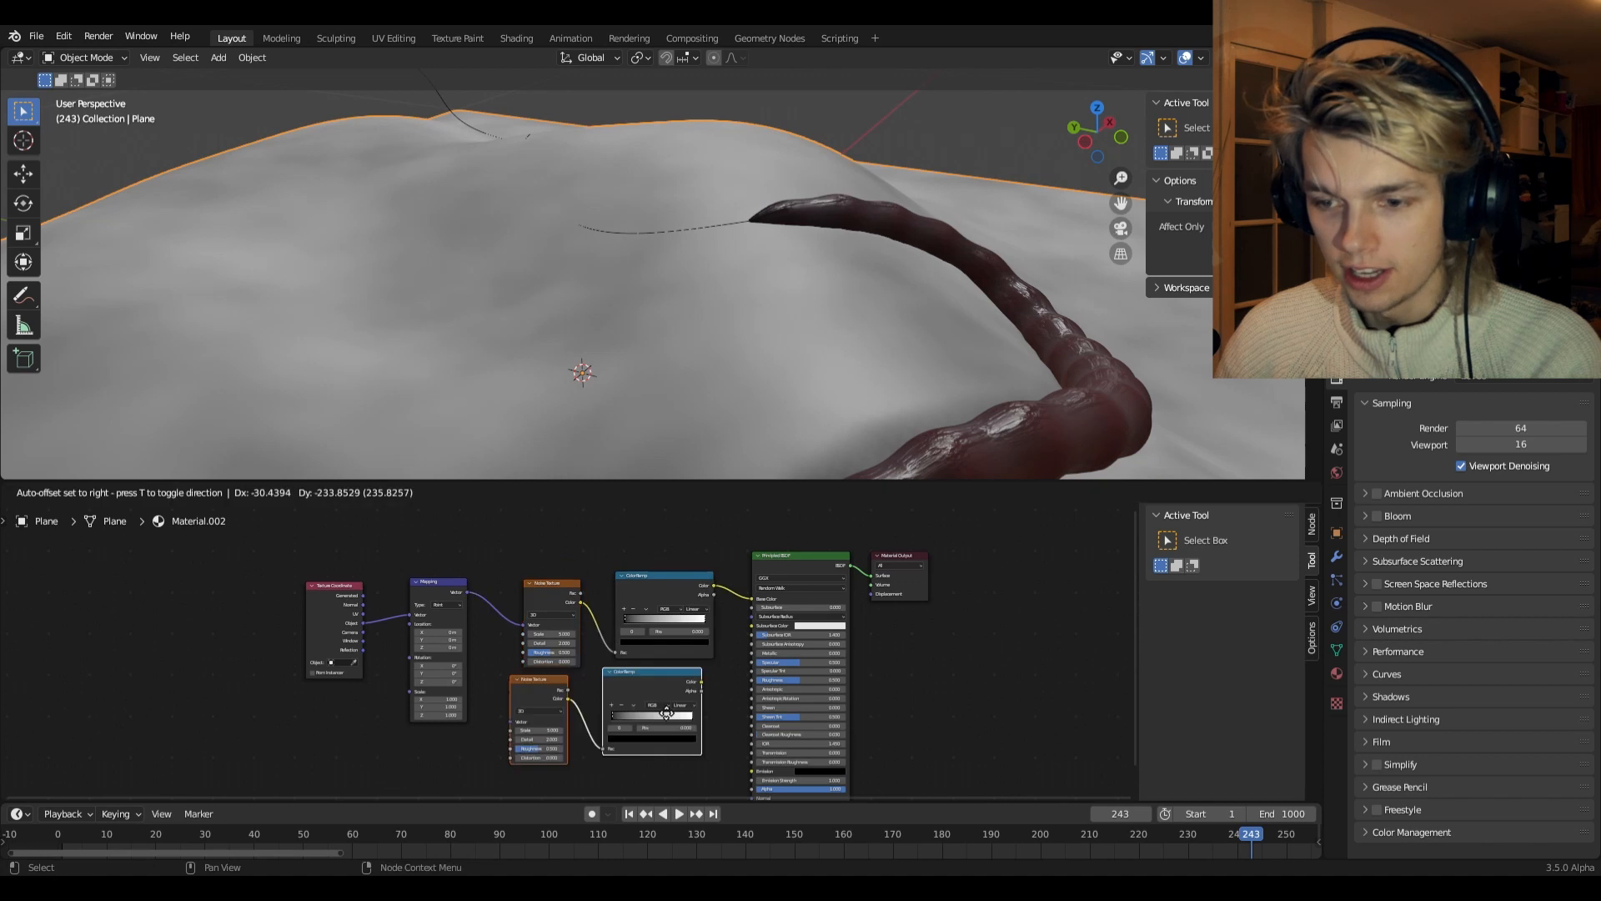
{"action": "left_click", "coordinate": [673, 692]}
{"action": "scroll", "coordinate": [632, 624], "scroll_direction": "up", "scroll_amount": 3}
- Add a Bump node near the duplicated ColorRamp
{"action": "key", "text": "shift+a"}
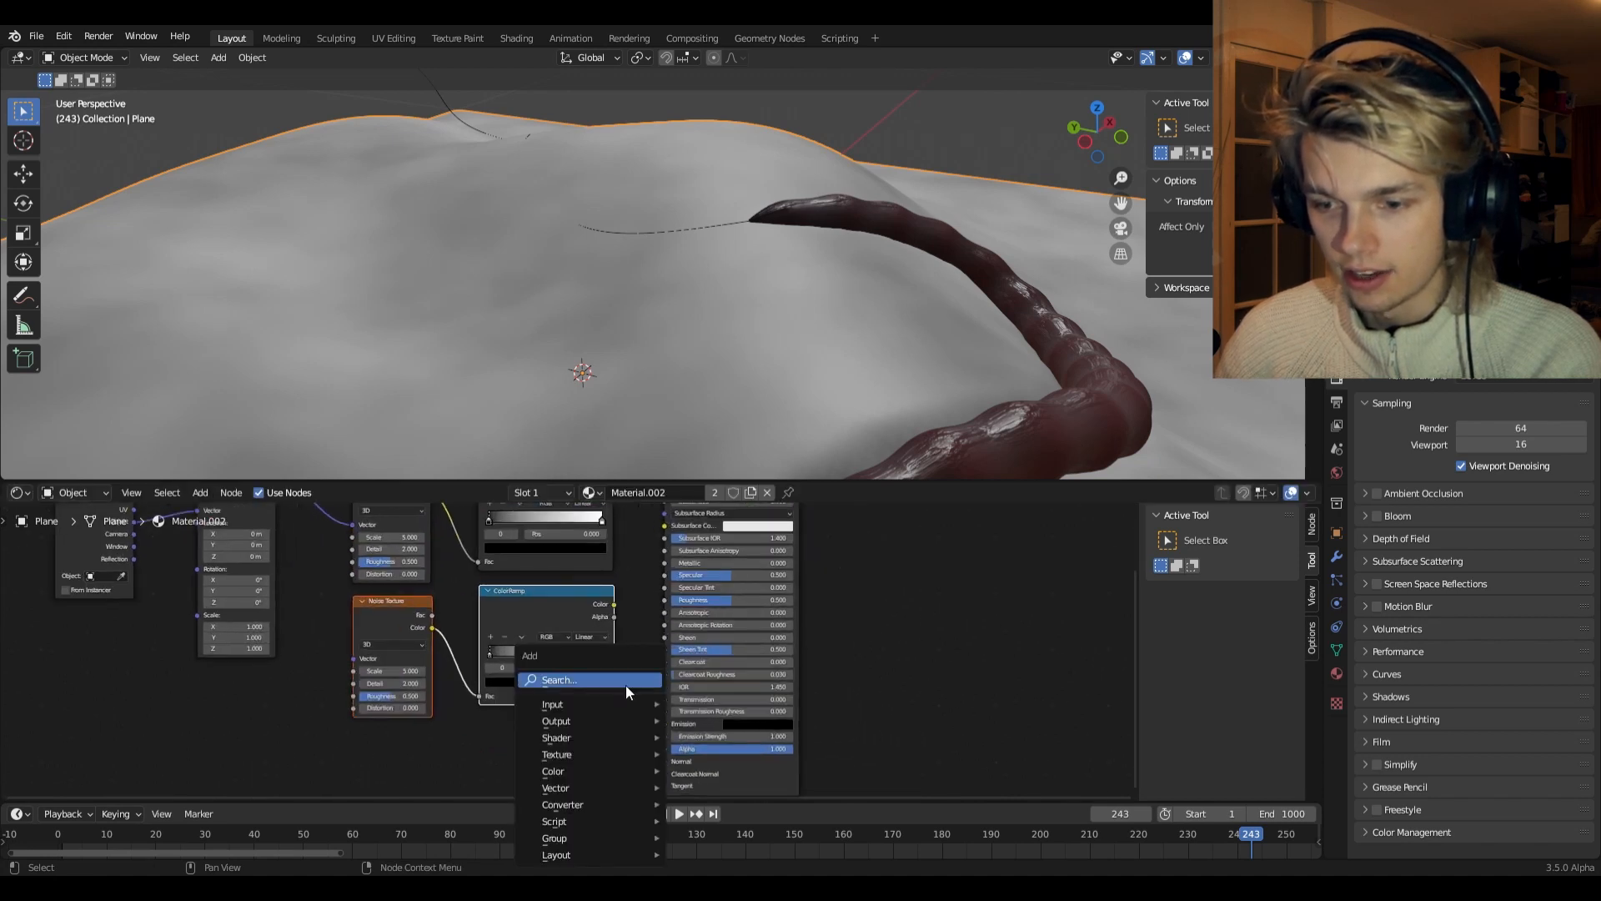
{"action": "left_click", "coordinate": [626, 684]}
{"action": "type", "text": "bump"}
{"action": "key", "text": "Return"}
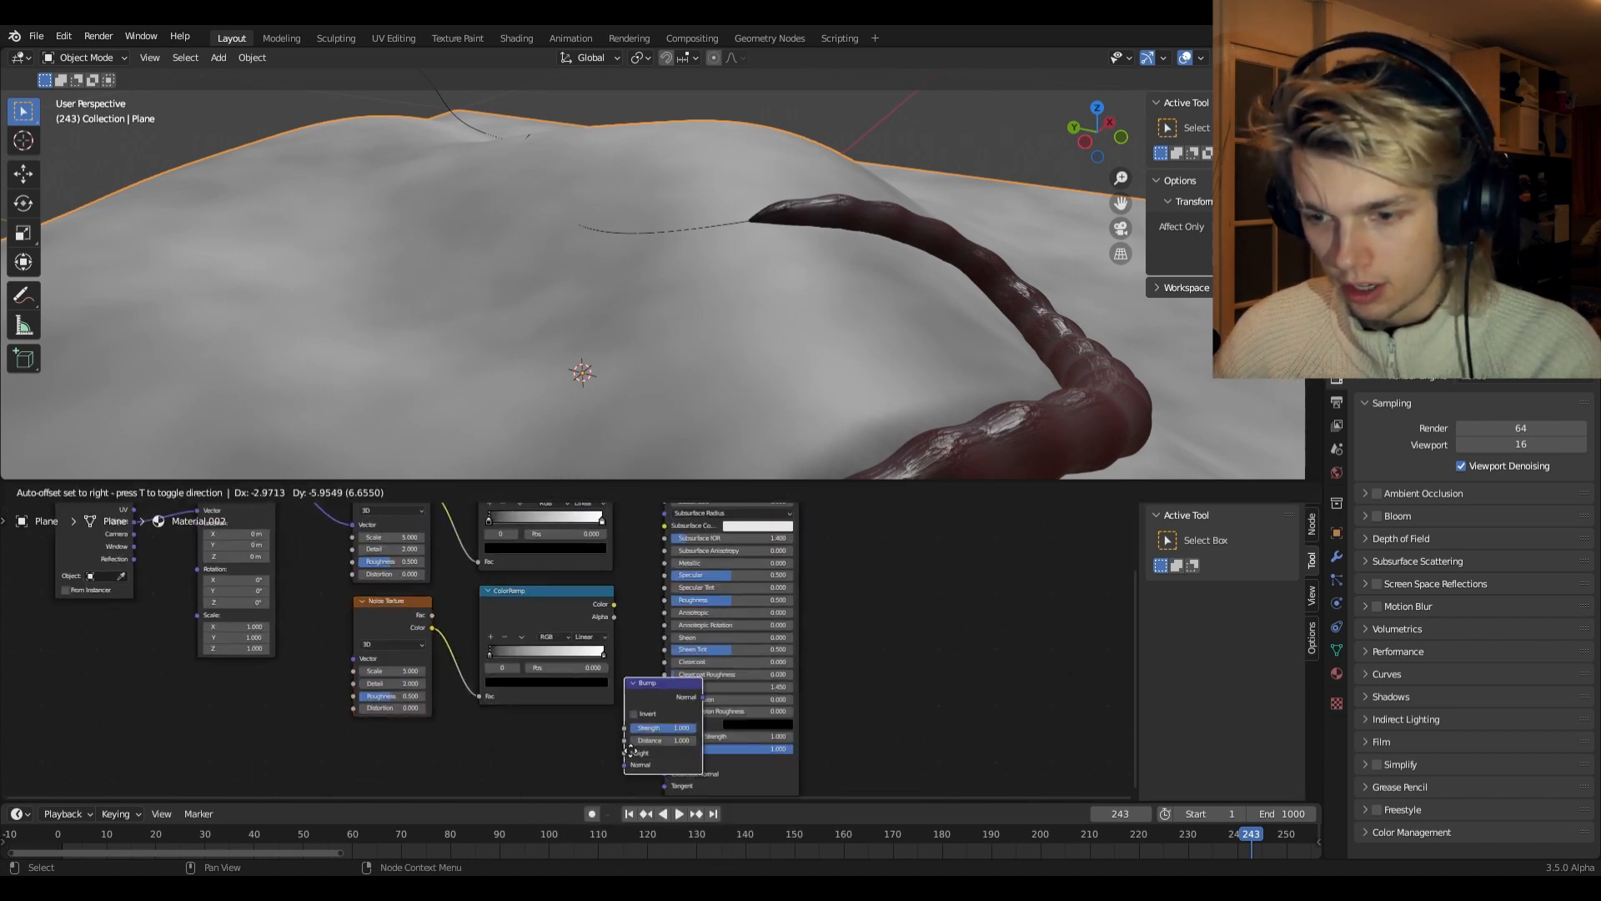
{"action": "left_click", "coordinate": [619, 732]}
- Move the Principled BSDF and Material Output nodes away from the textures and place the Bump node in the gap beside the duplicated ColorRamp
{"action": "scroll", "coordinate": [748, 644], "scroll_direction": "down", "scroll_amount": 3}
{"action": "left_click_drag", "start_coordinate": [788, 635], "coordinate": [678, 528]}
{"action": "key", "text": "g"}
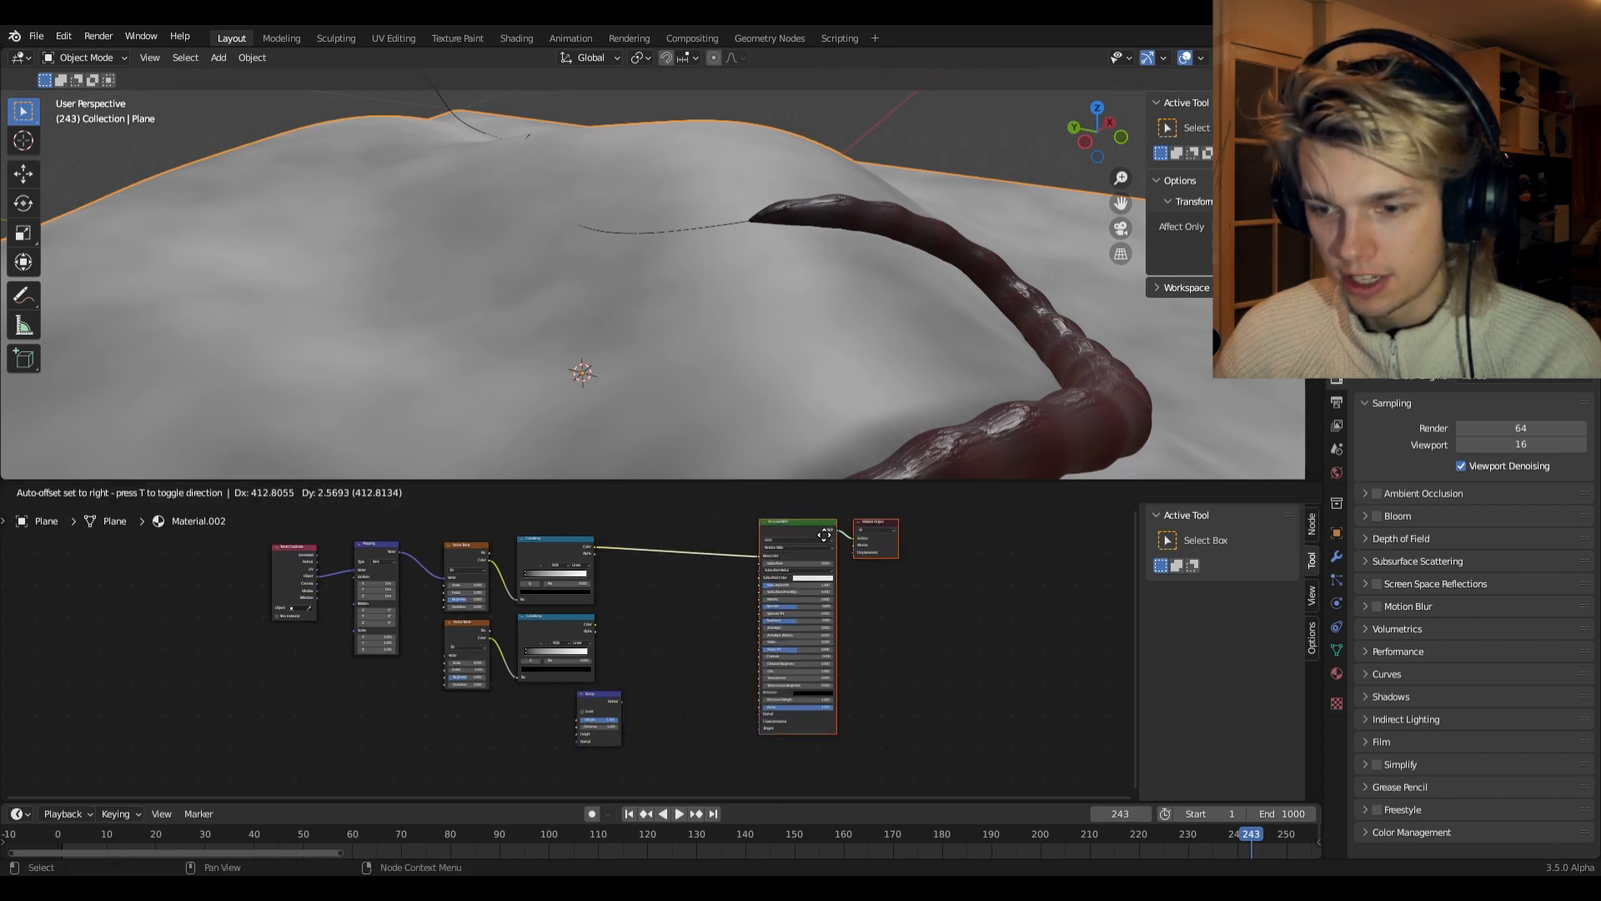
{"action": "left_click", "coordinate": [810, 529]}
{"action": "scroll", "coordinate": [659, 692], "scroll_direction": "up", "scroll_amount": 5}
{"action": "left_click_drag", "start_coordinate": [630, 723], "coordinate": [707, 647]}
{"action": "scroll", "coordinate": [699, 631], "scroll_direction": "up", "scroll_amount": 5}
{"action": "middle_click_drag", "start_coordinate": [683, 610], "coordinate": [576, 617]}
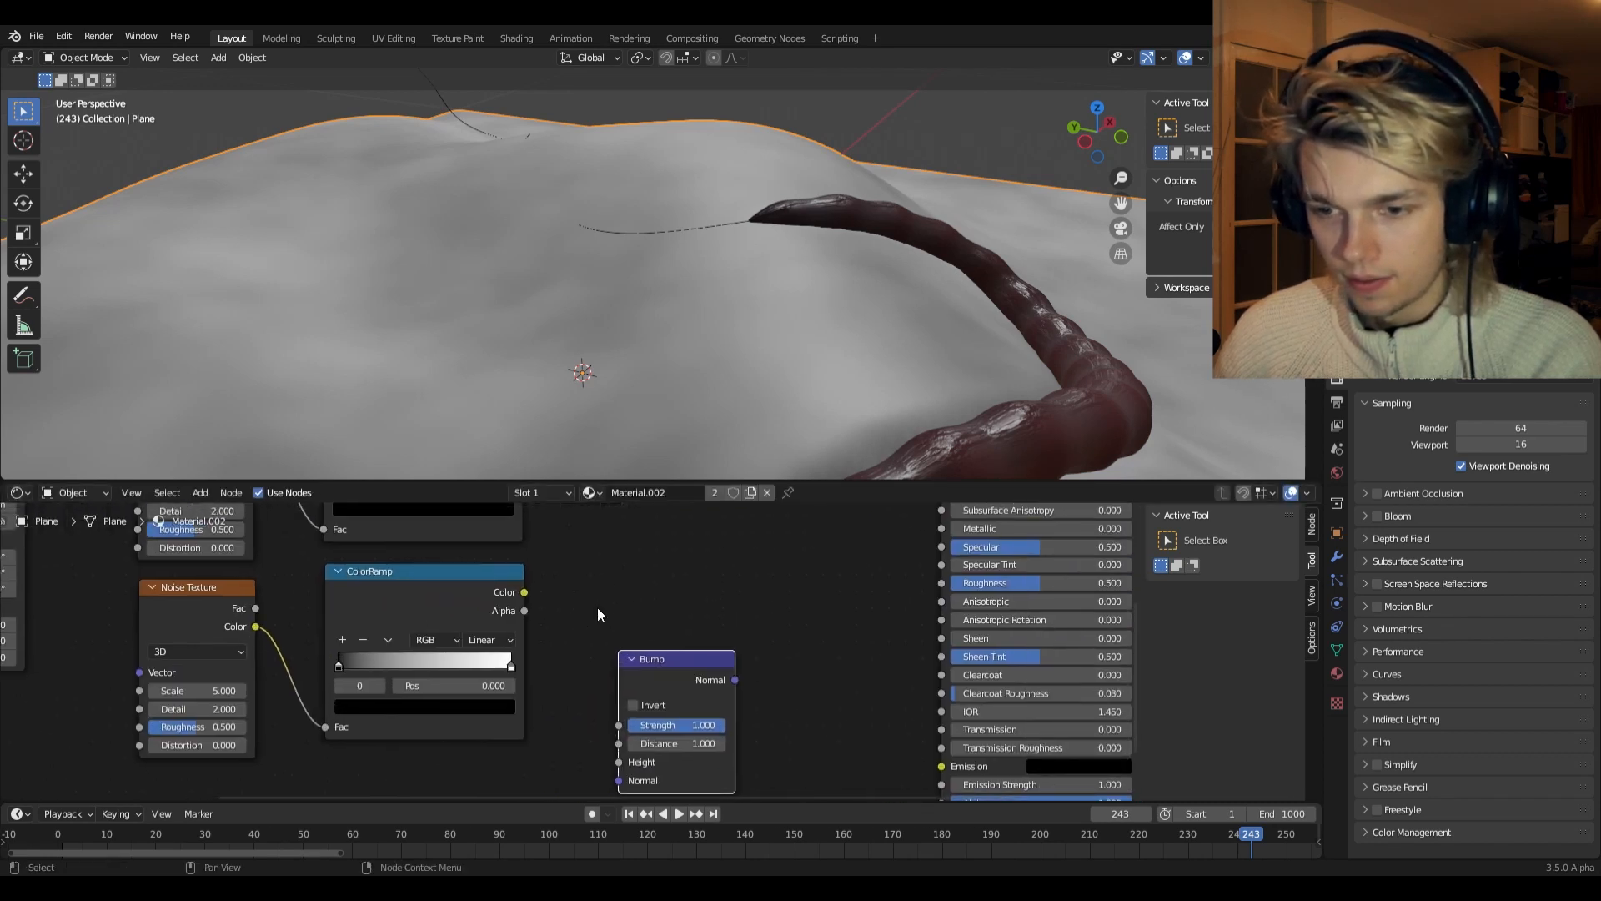
- Connect the duplicated ColorRamp's Color to the Bump's Height and the Bump's Normal to the Principled BSDF's Normal
{"action": "scroll", "coordinate": [597, 614], "scroll_direction": "down", "scroll_amount": 1}
{"action": "left_click_drag", "start_coordinate": [487, 567], "coordinate": [588, 733]}
{"action": "scroll", "coordinate": [634, 704], "scroll_direction": "down", "scroll_amount": 1}
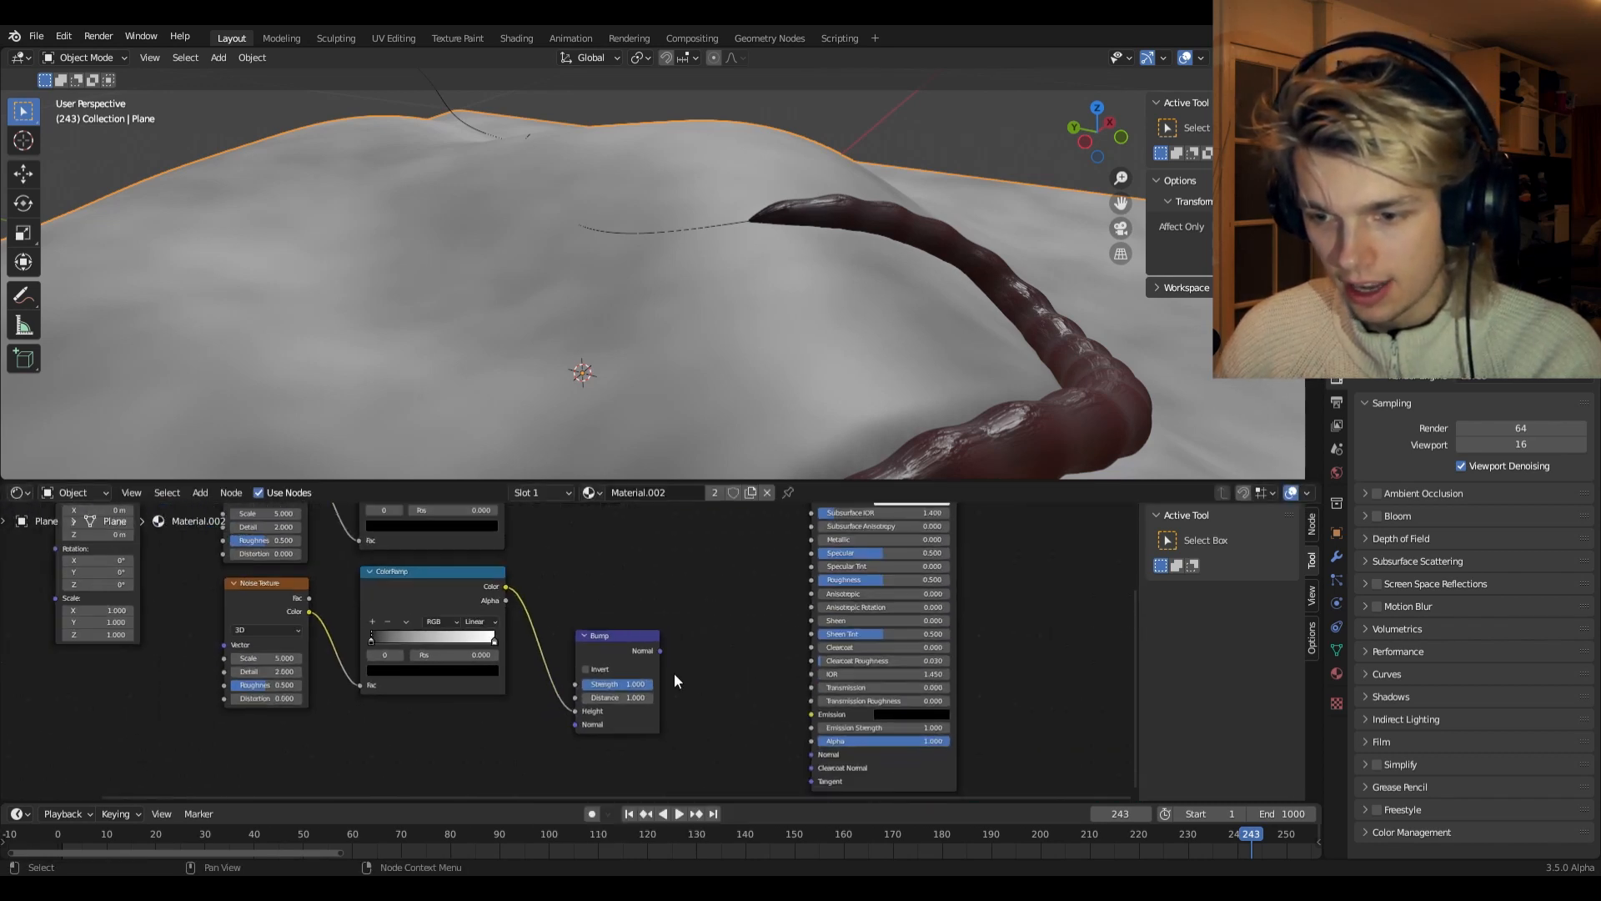
{"action": "left_click_drag", "start_coordinate": [660, 648], "coordinate": [812, 754]}
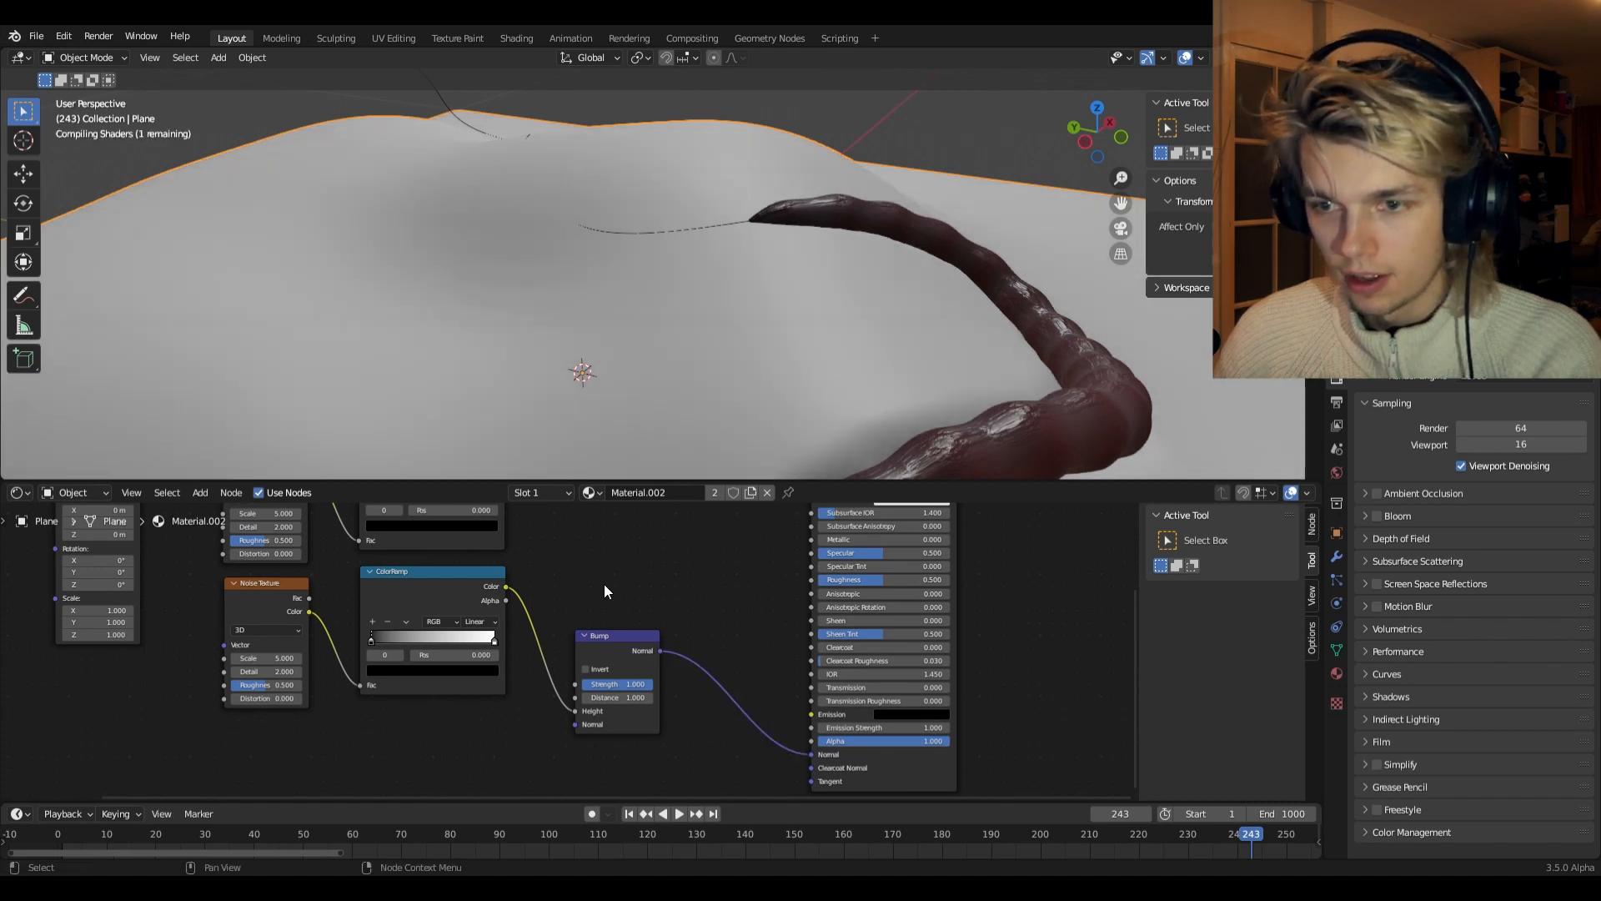
- Connect the Mapping node's Vector output to the duplicated Noise Texture's Vector input
{"action": "middle_click_drag", "start_coordinate": [604, 584], "coordinate": [842, 642]}
{"action": "scroll", "coordinate": [561, 615], "scroll_direction": "up", "scroll_amount": 2}
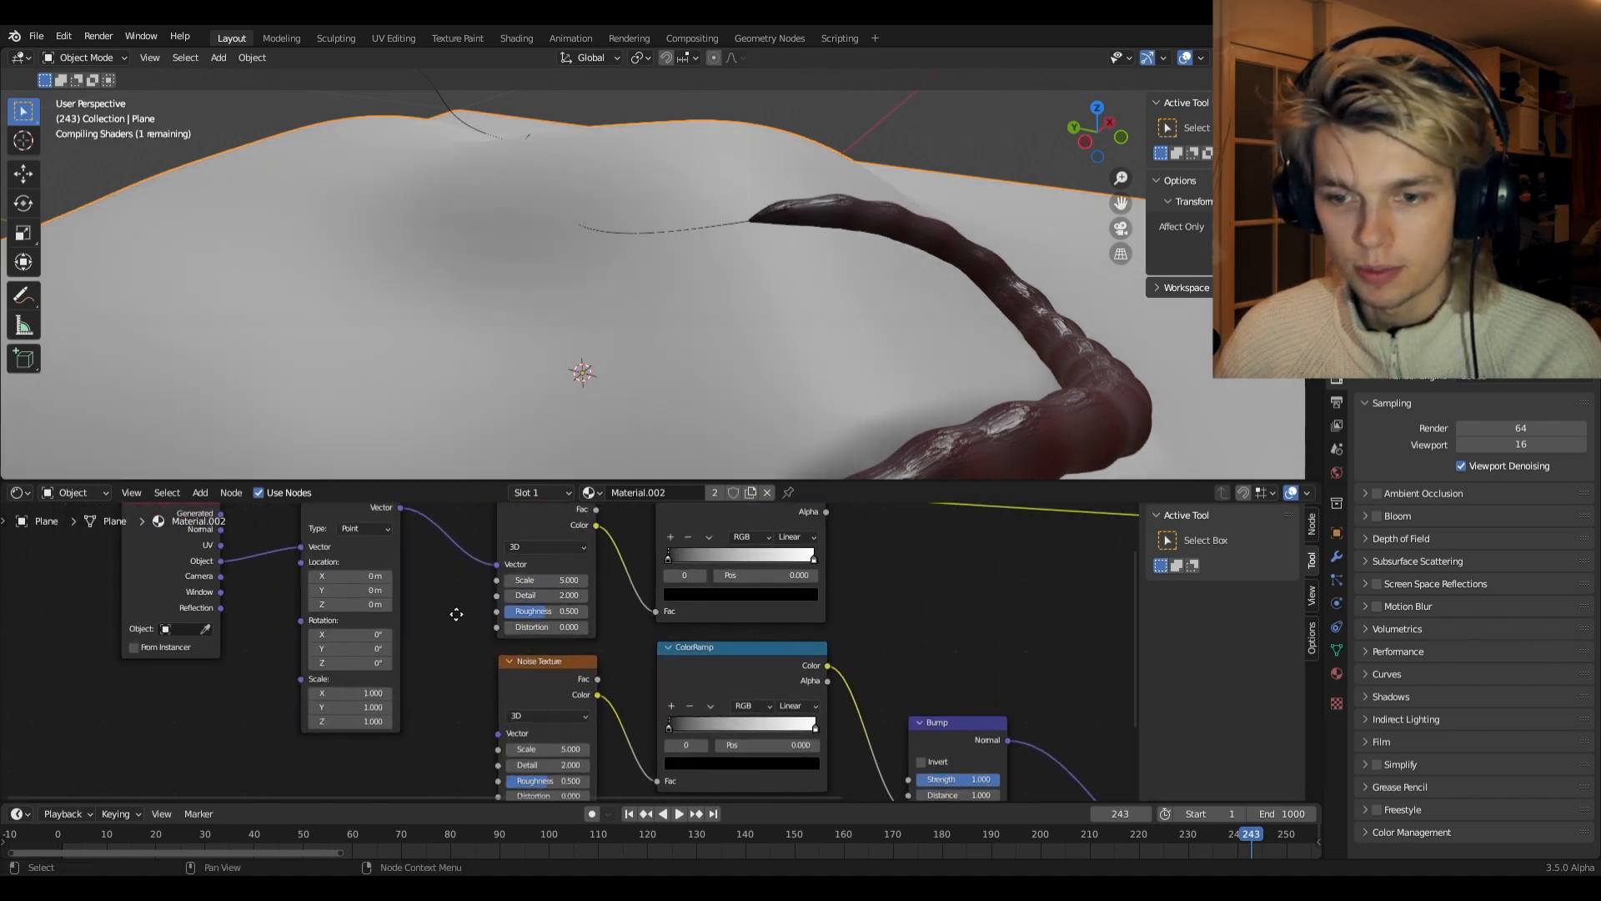
{"action": "left_click_drag", "start_coordinate": [402, 508], "coordinate": [503, 687]}
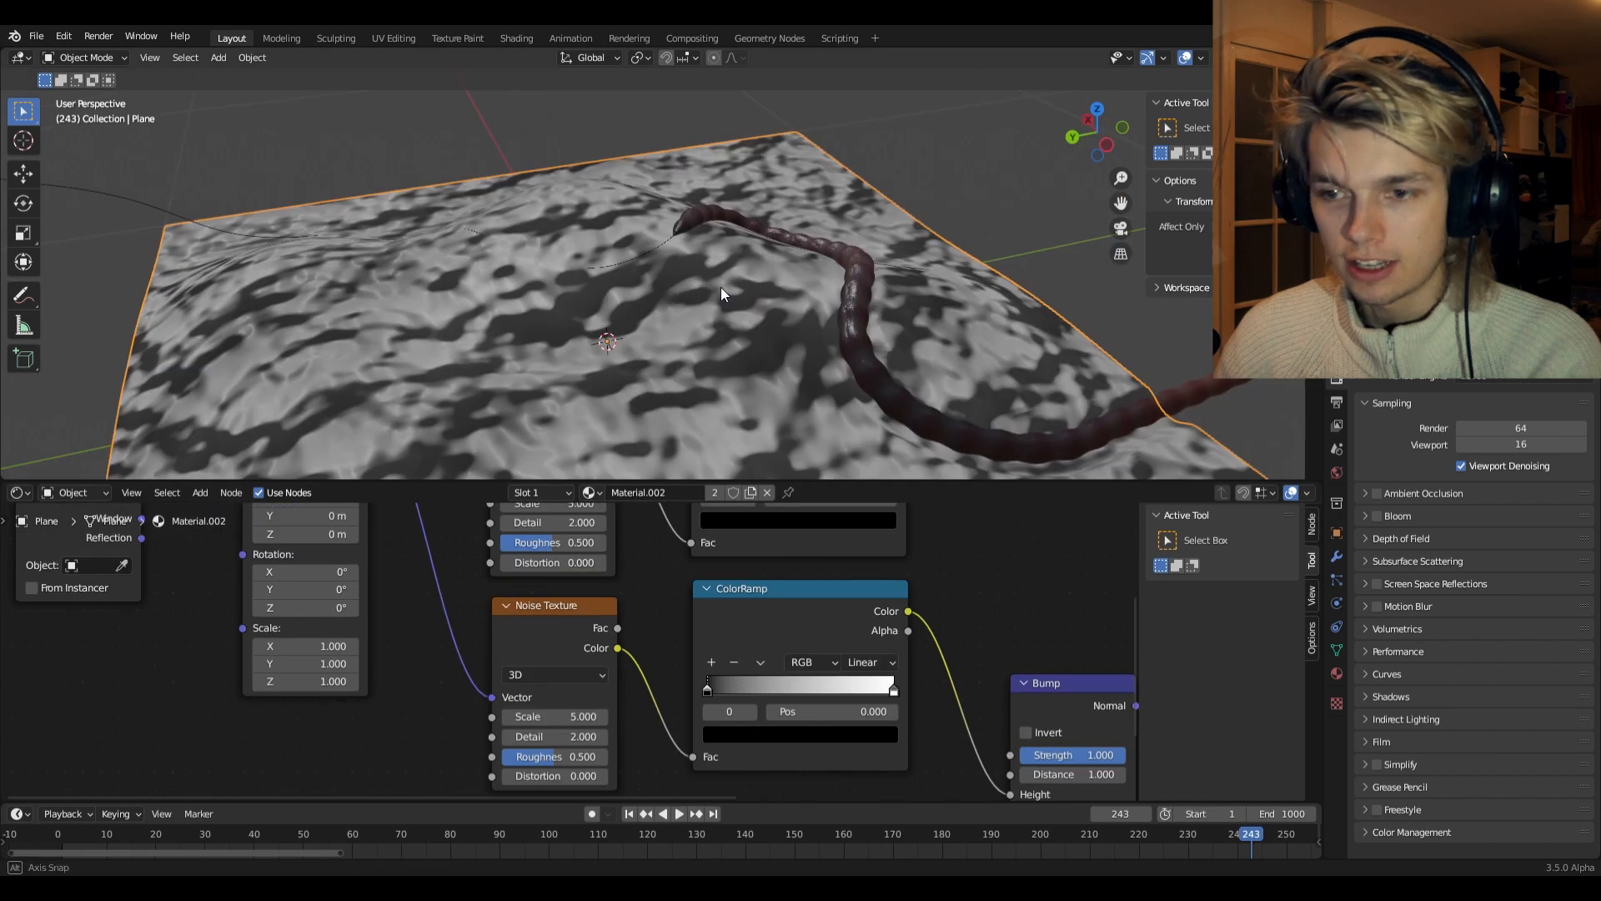
- Set the Scale of the Noise Texture feeding the Bump node to 10
{"action": "middle_click_drag", "start_coordinate": [720, 287], "coordinate": [666, 300]}
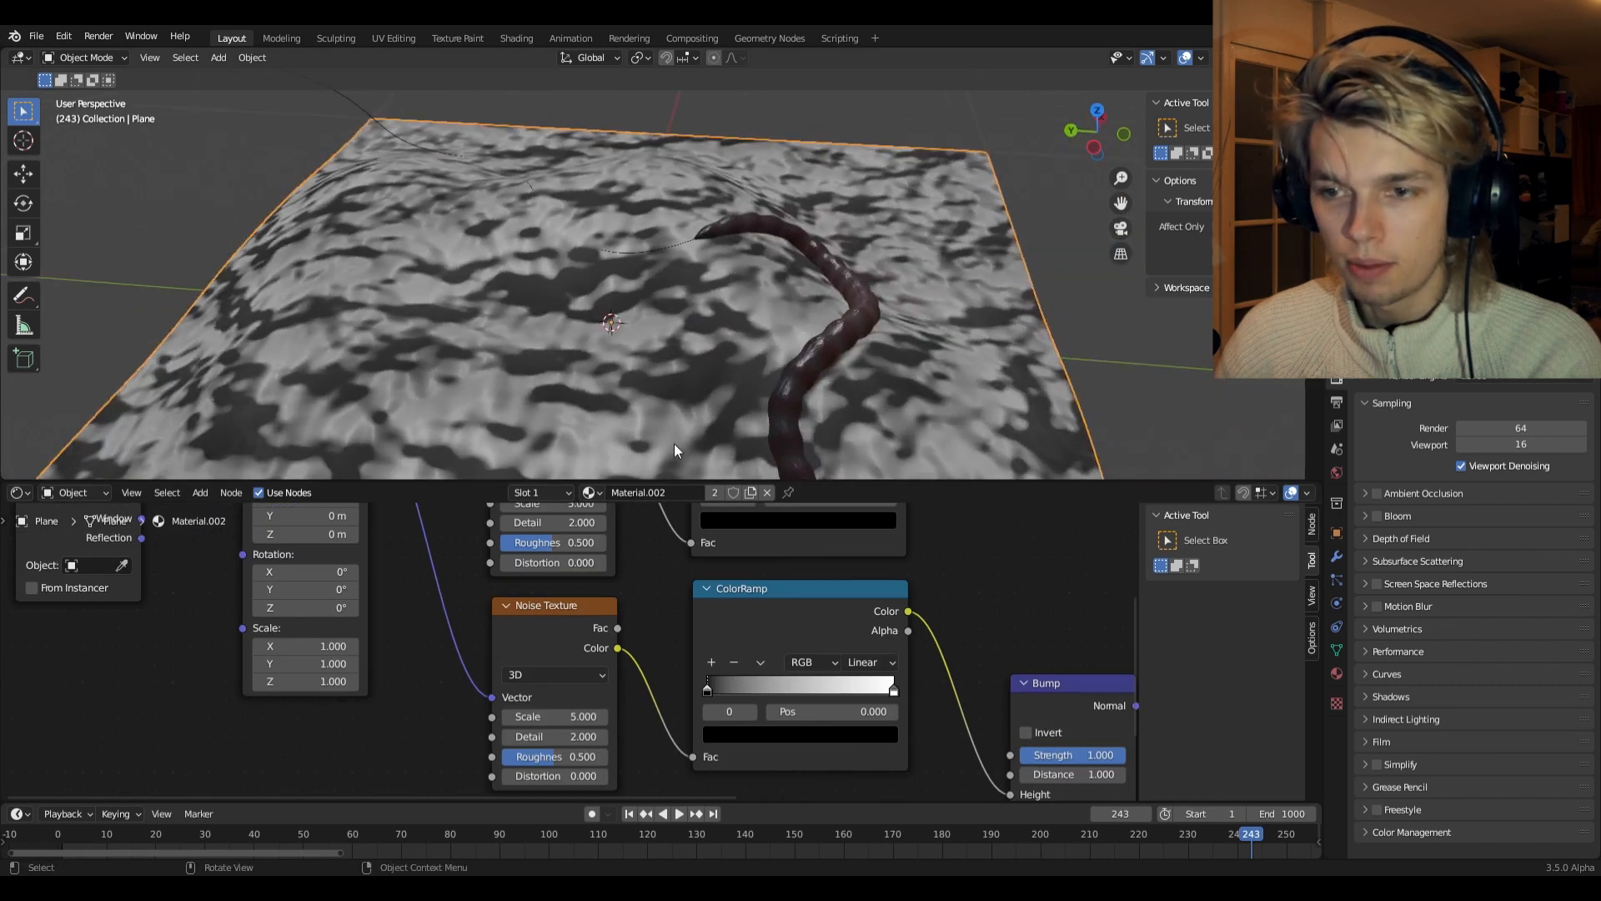
{"action": "scroll", "coordinate": [584, 651], "scroll_direction": "up", "scroll_amount": 2}
{"action": "left_click", "coordinate": [578, 734]}
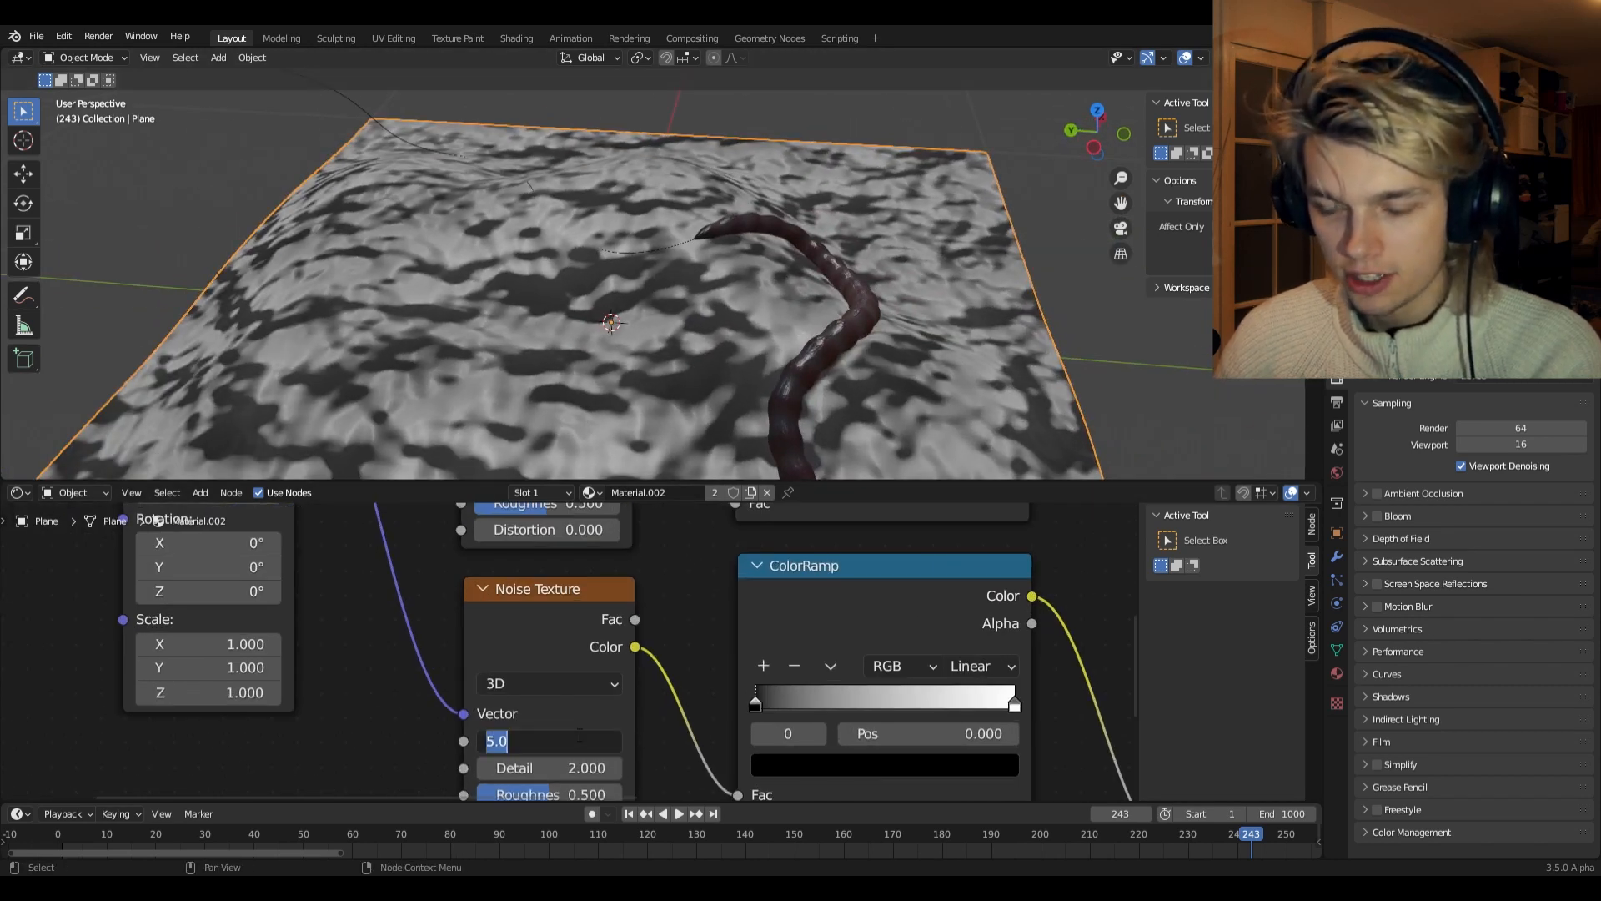
{"action": "type", "text": "10"}
{"action": "key", "text": "Return"}
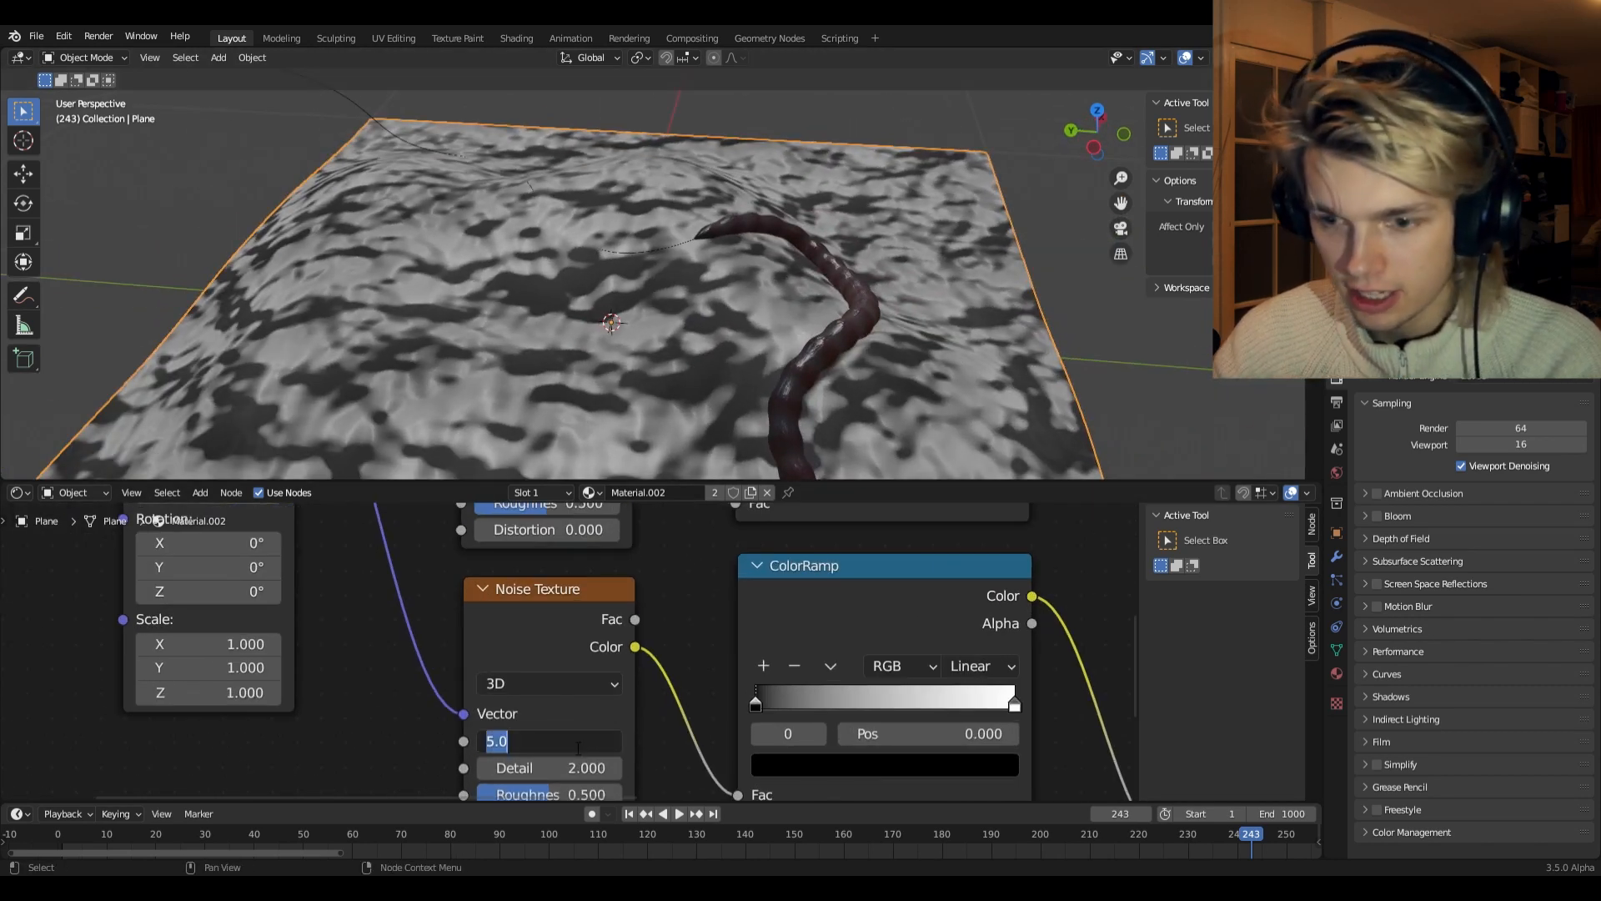
- Raise the bump Noise Texture's Detail to 7.1 and its Roughness to 0.825
{"action": "scroll", "coordinate": [578, 740], "scroll_direction": "down", "scroll_amount": 3, "text": "shift"}
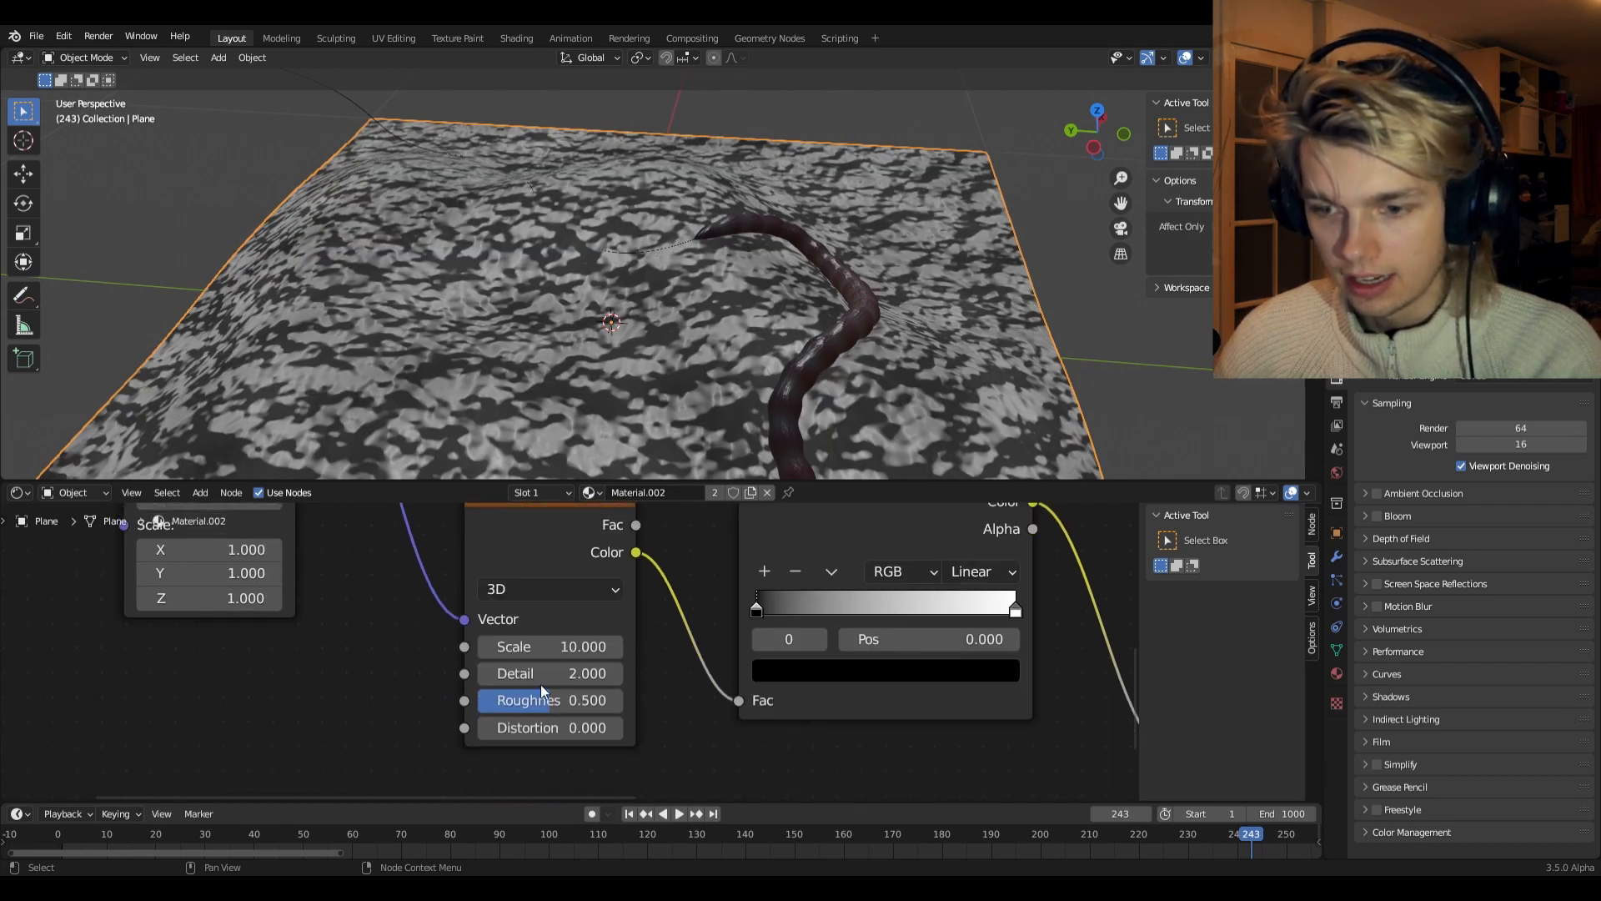
{"action": "left_click_drag", "start_coordinate": [557, 674], "coordinate": [642, 674]}
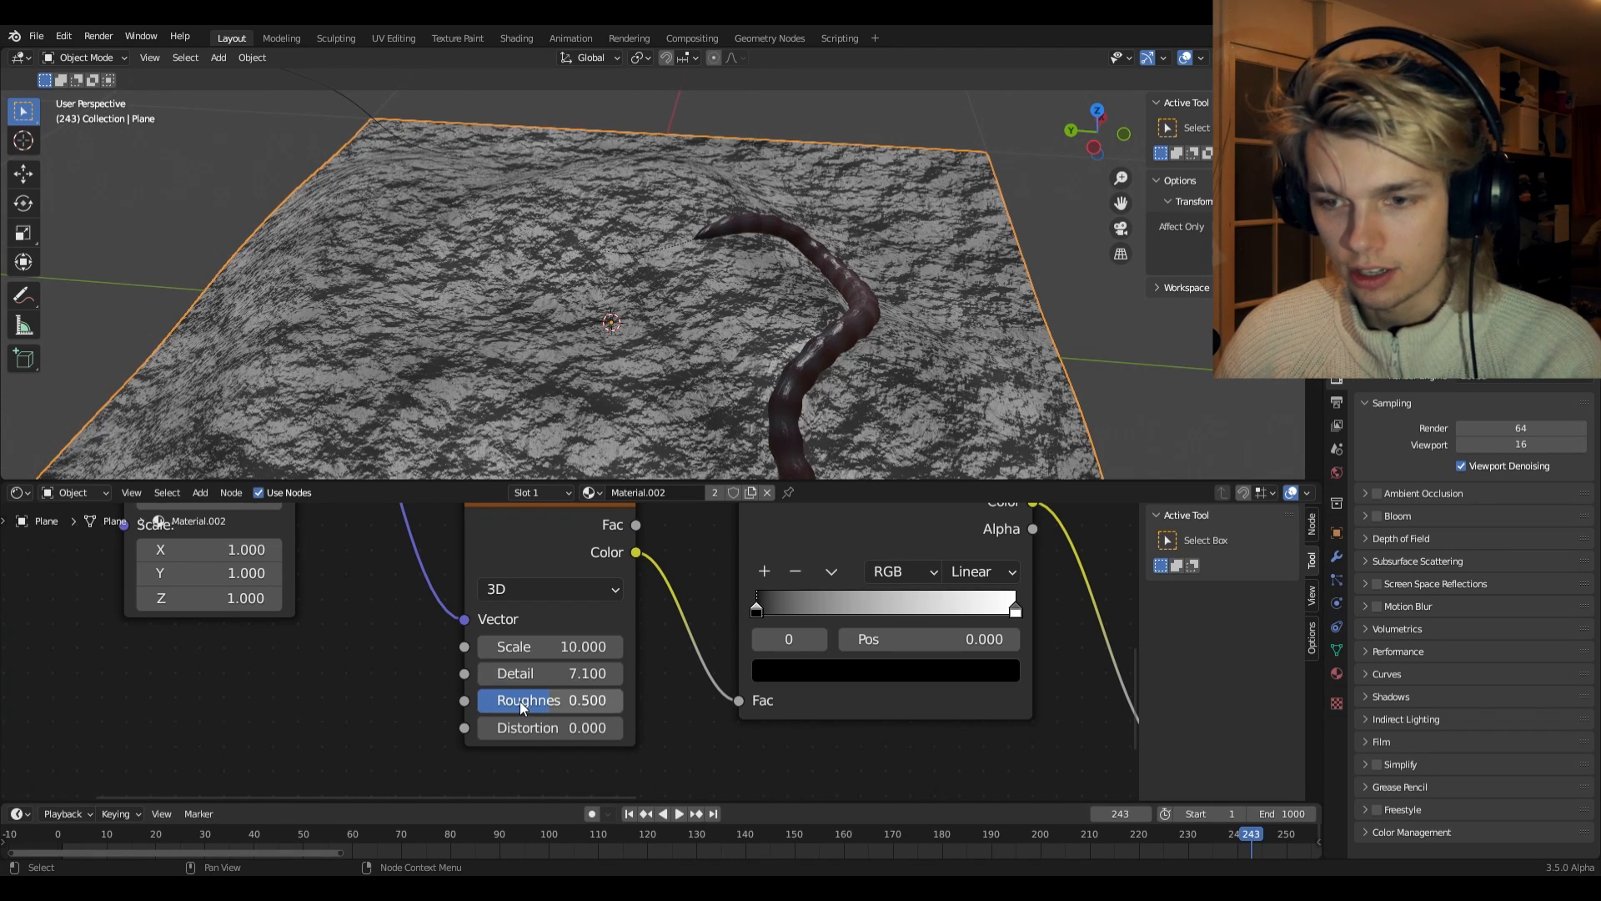
{"action": "left_click_drag", "start_coordinate": [519, 702], "coordinate": [567, 703]}
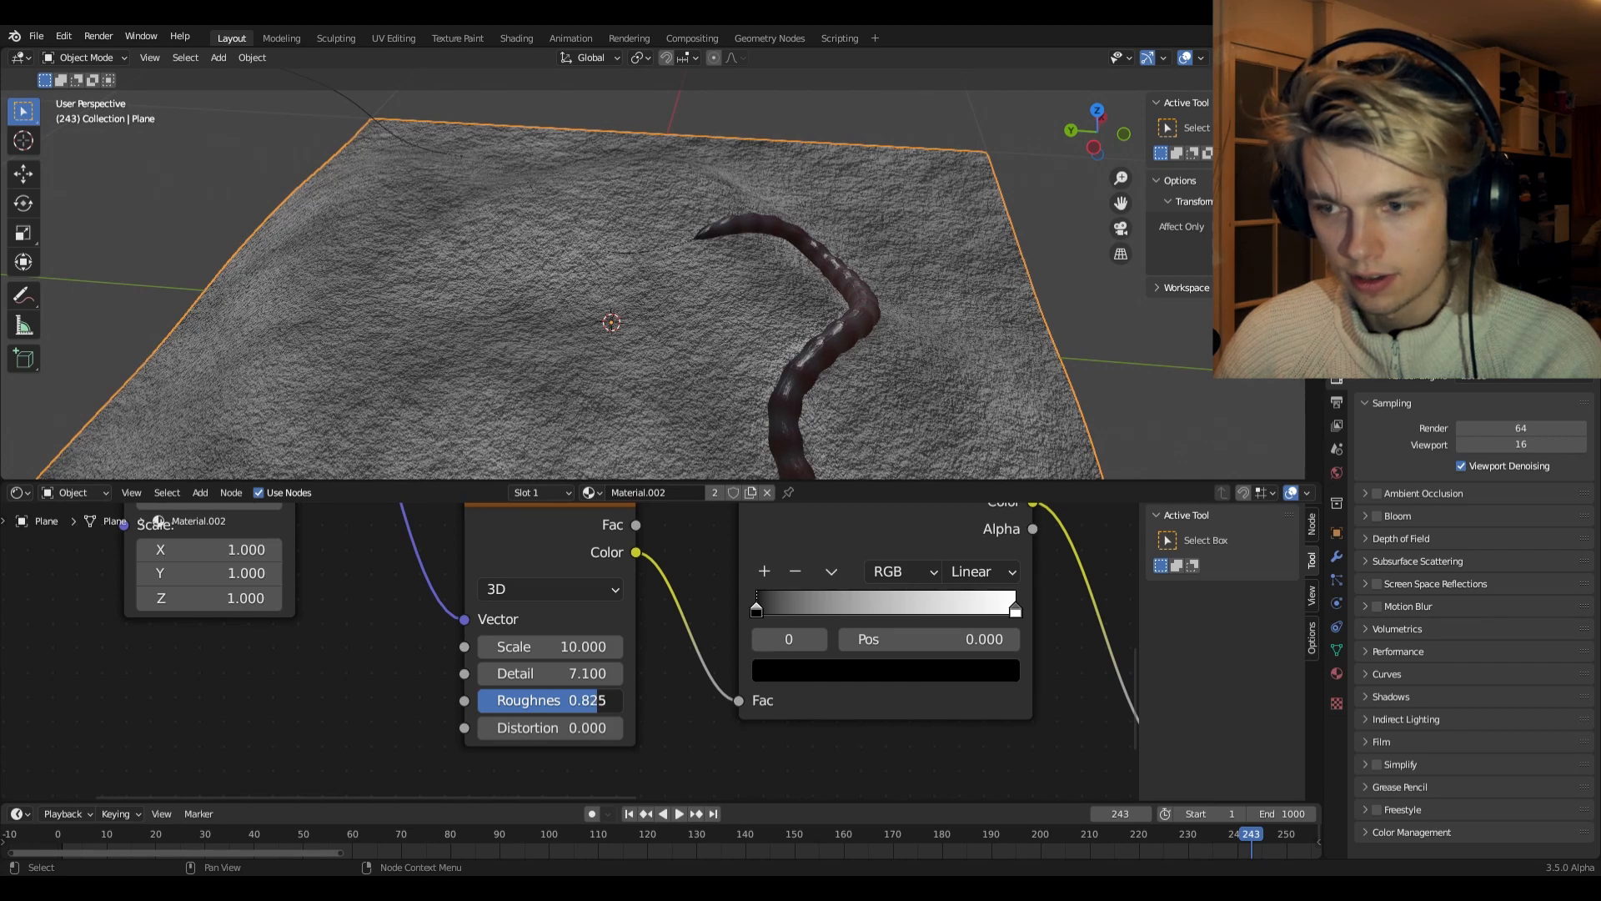
- Reduce the Bump node's Strength to 0.225
{"action": "scroll", "coordinate": [889, 304], "scroll_direction": "up", "scroll_amount": 4}
{"action": "middle_click_drag", "start_coordinate": [843, 338], "coordinate": [702, 276]}
{"action": "scroll", "coordinate": [968, 718], "scroll_direction": "down", "scroll_amount": 2}
{"action": "middle_click_drag", "start_coordinate": [968, 717], "coordinate": [608, 708]}
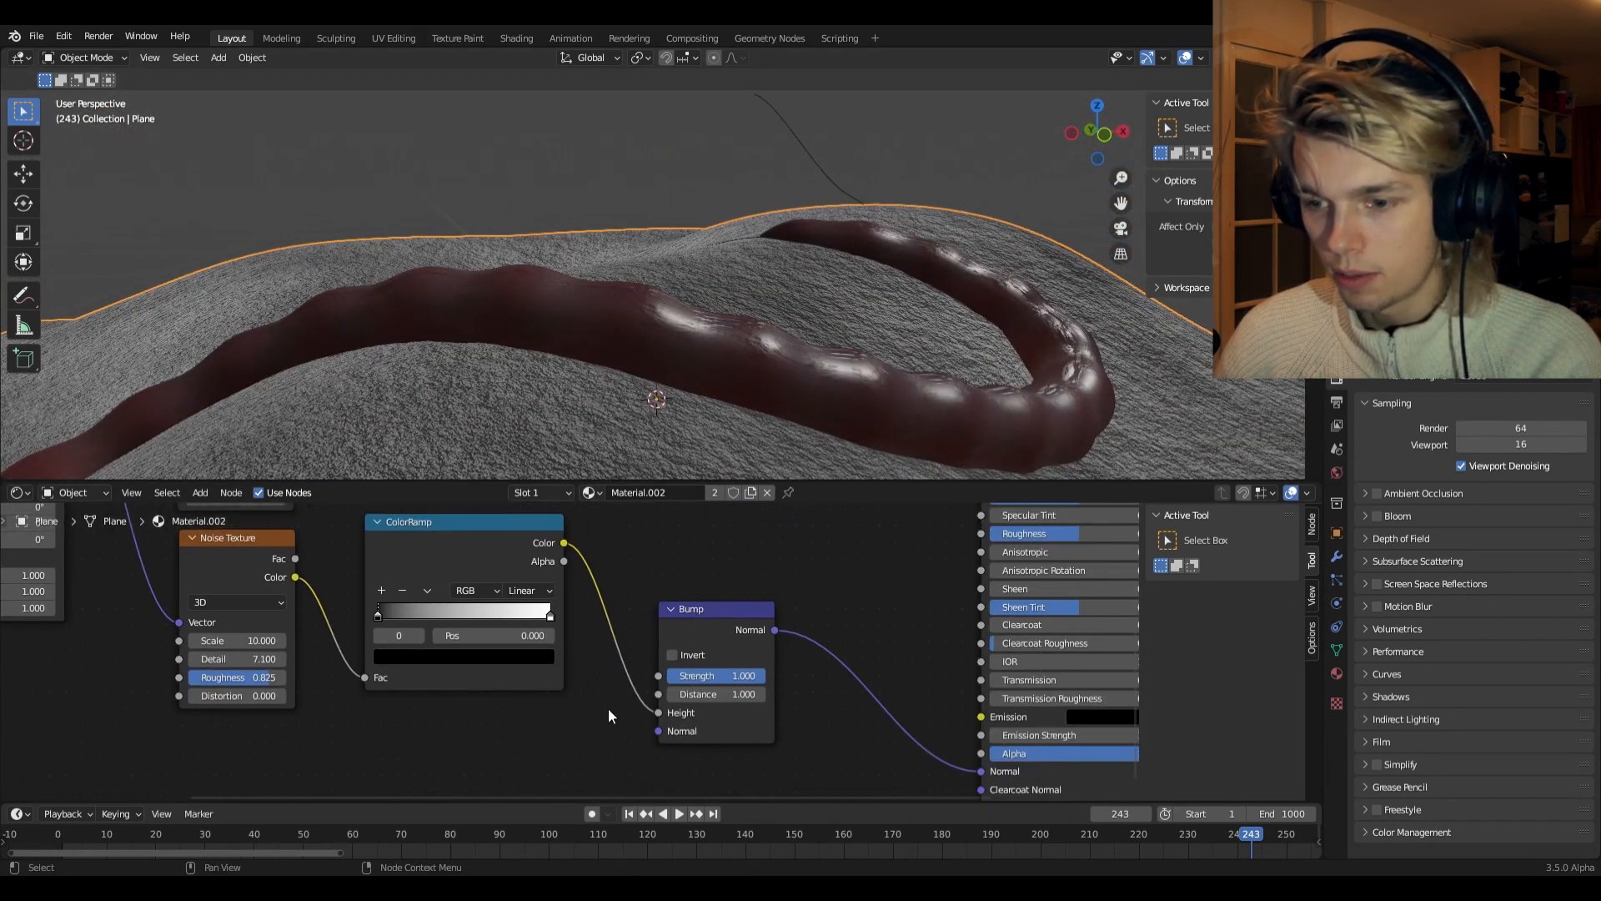
{"action": "scroll", "coordinate": [608, 708], "scroll_direction": "up", "scroll_amount": 2}
{"action": "left_click_drag", "start_coordinate": [804, 687], "coordinate": [717, 687]}
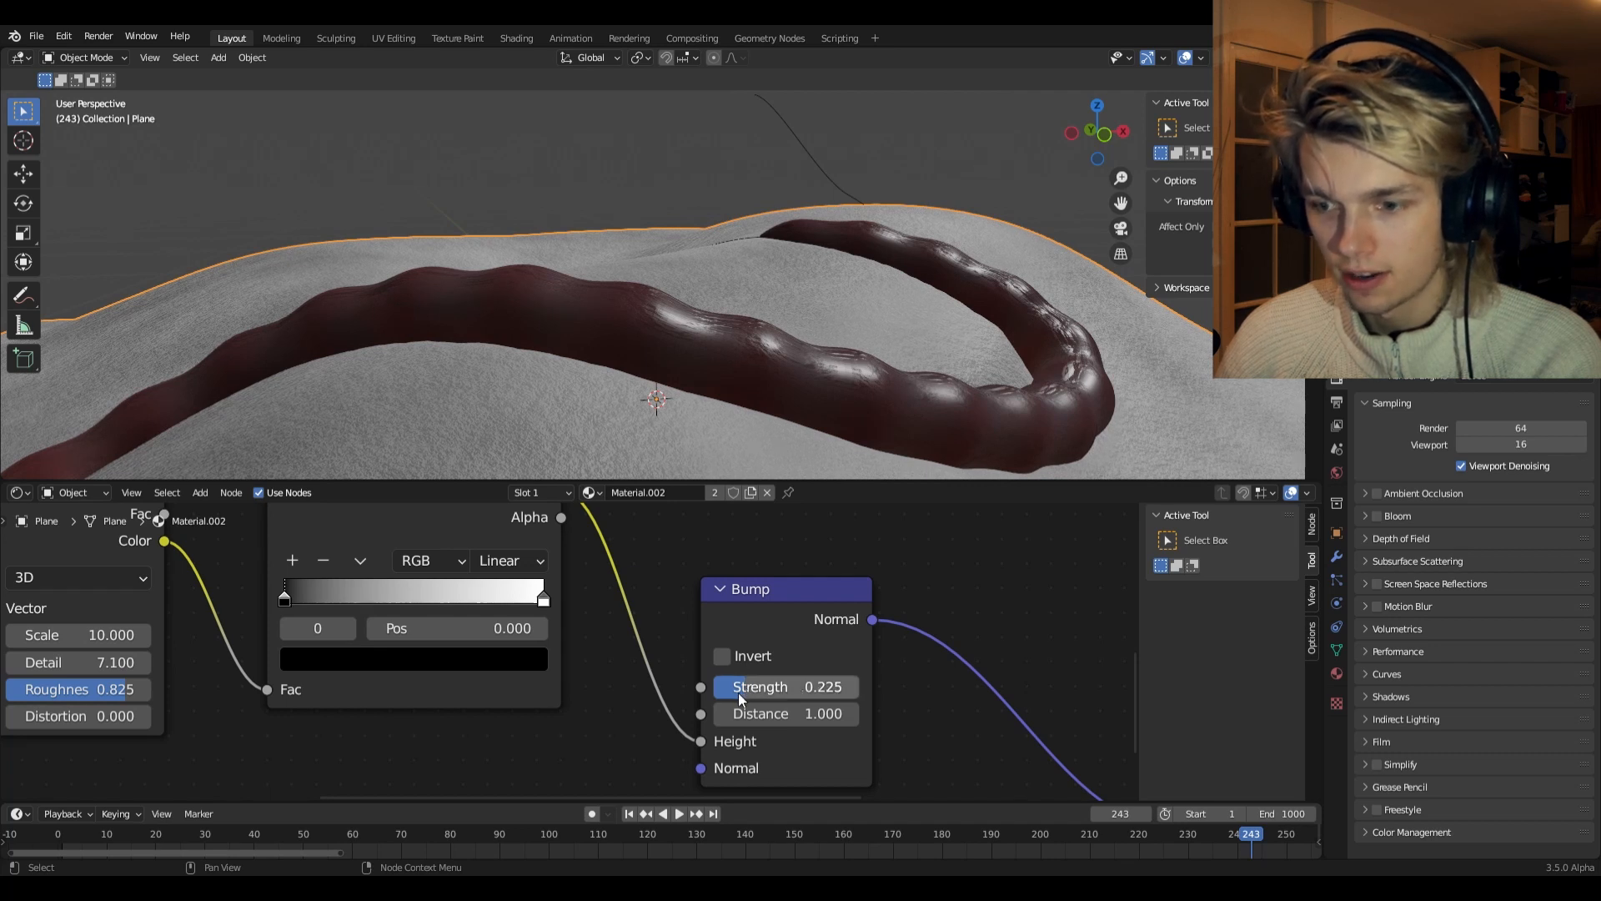
- Set the base-color Noise Texture's Scale to 10, Detail to 14.6 and Roughness to 0.283
{"action": "scroll", "coordinate": [738, 692], "scroll_direction": "down", "scroll_amount": 4}
{"action": "middle_click_drag", "start_coordinate": [728, 635], "coordinate": [748, 683]}
{"action": "scroll", "coordinate": [542, 642], "scroll_direction": "up", "scroll_amount": 3}
{"action": "middle_click_drag", "start_coordinate": [520, 639], "coordinate": [678, 619]}
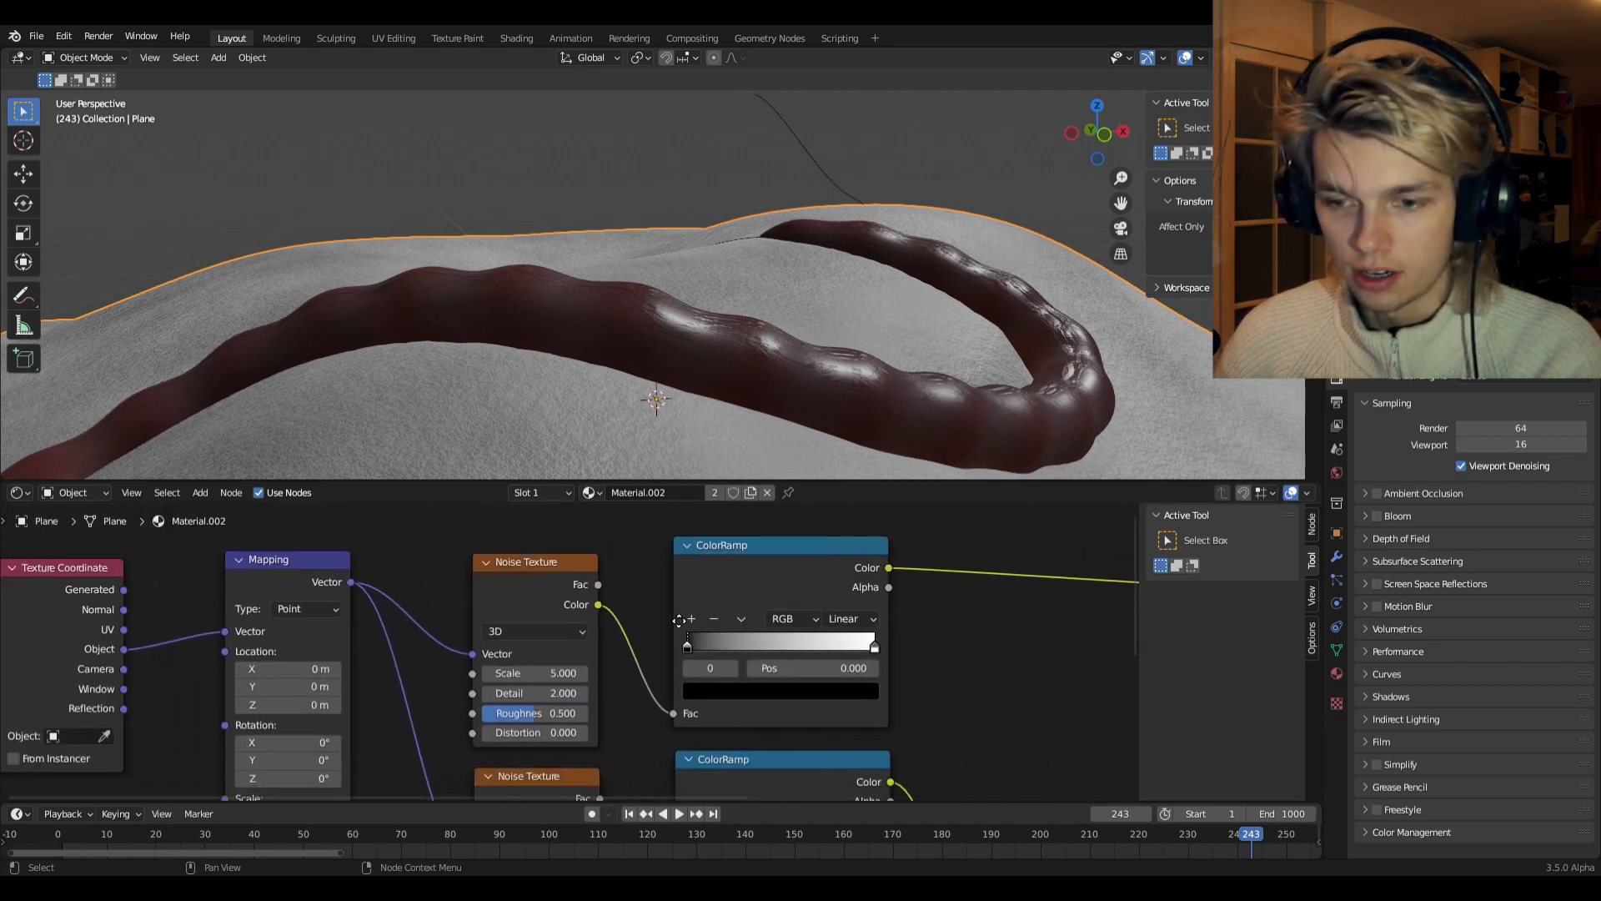
{"action": "scroll", "coordinate": [676, 620], "scroll_direction": "up", "scroll_amount": 1}
{"action": "left_click", "coordinate": [560, 671]}
{"action": "type", "text": "10"}
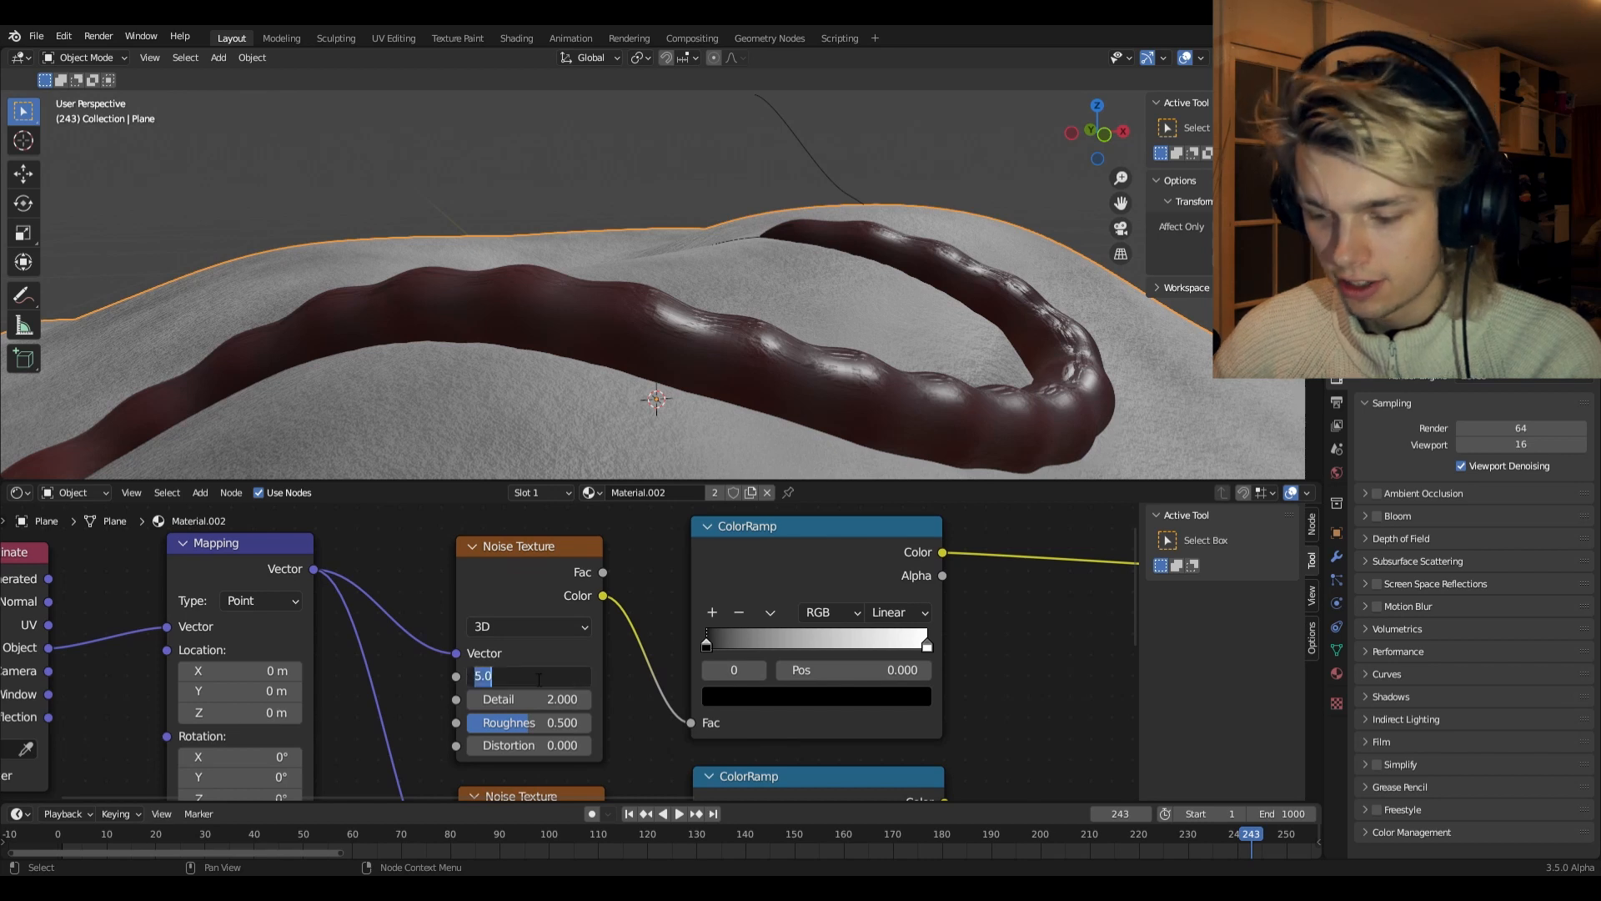
{"action": "key", "text": "Return"}
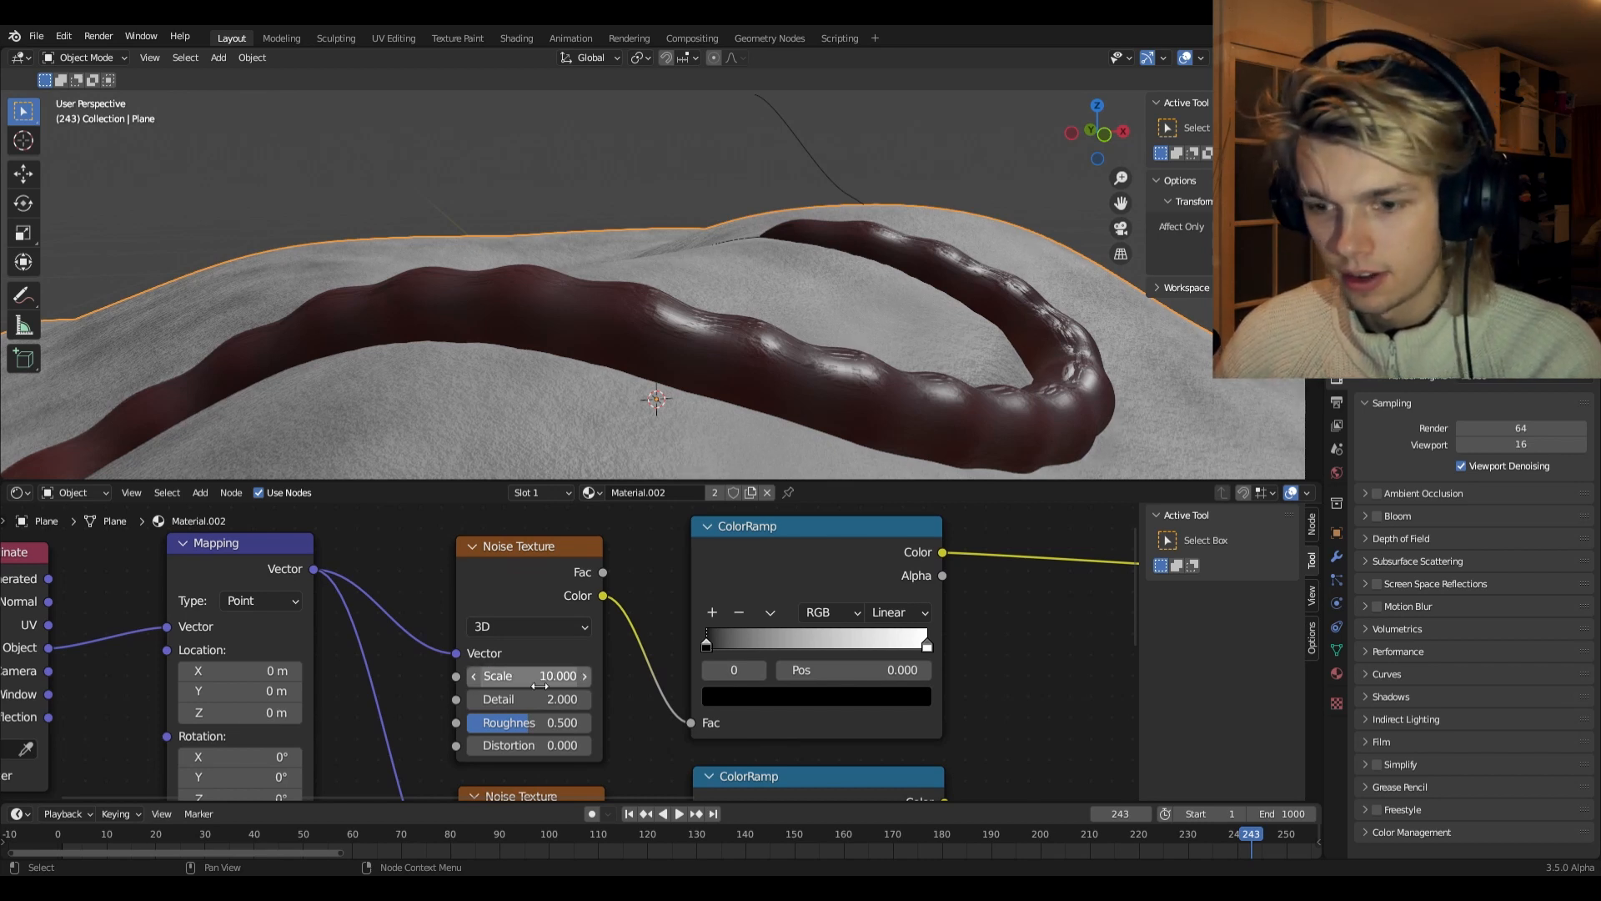
{"action": "left_click_drag", "start_coordinate": [535, 704], "coordinate": [505, 730]}
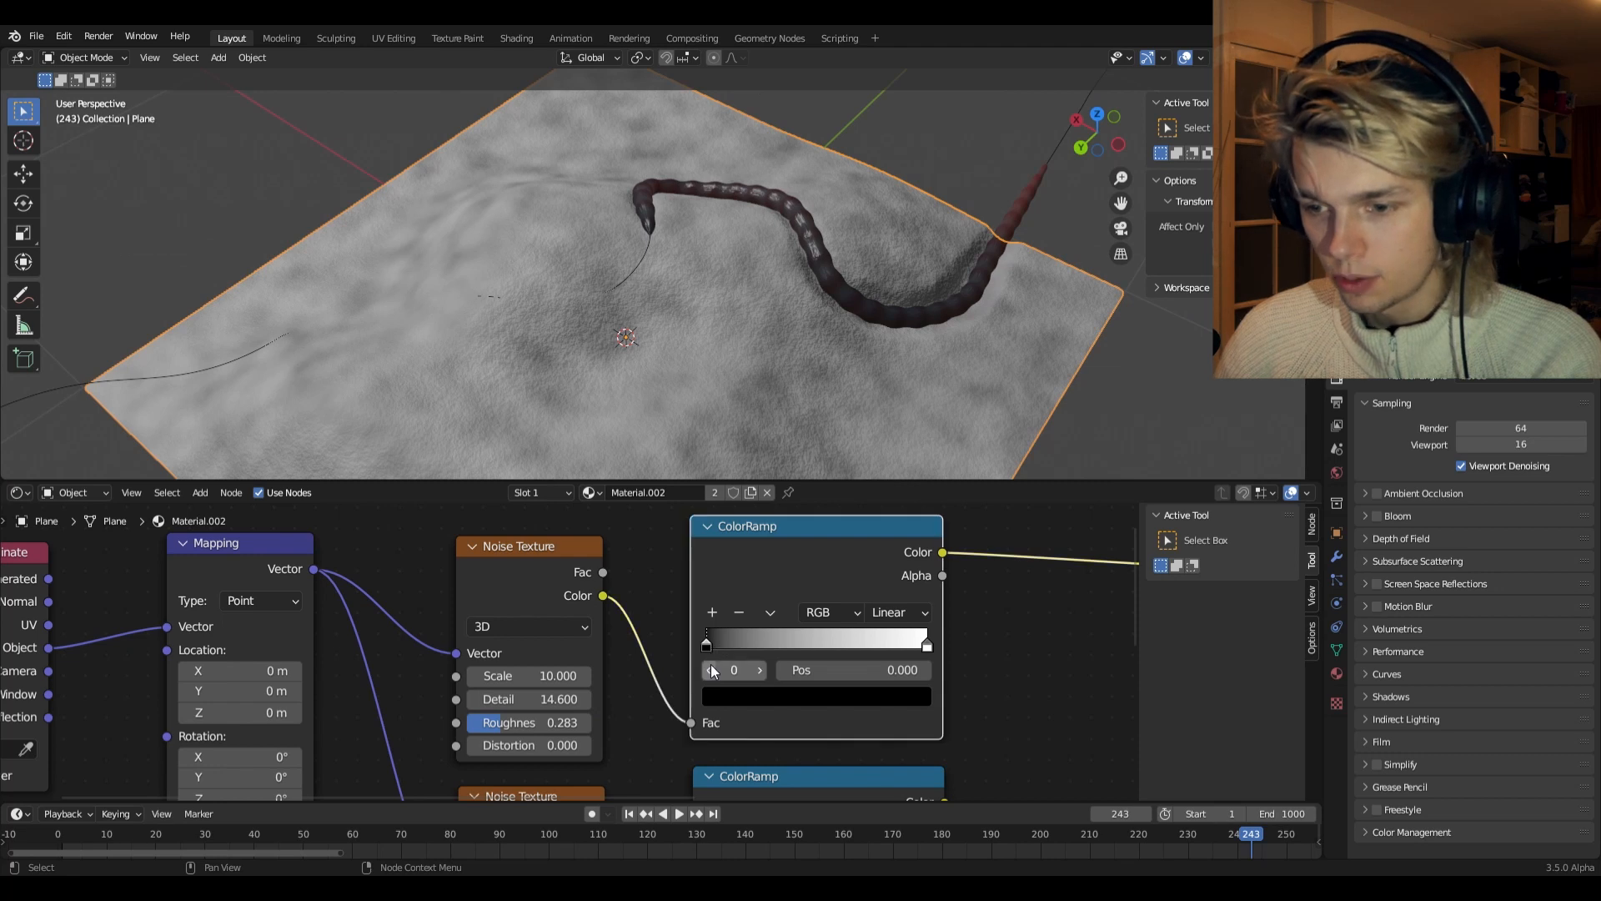
- Change the base-color ColorRamp's black stop to a sandy yellow with RGB 0.623, 0.504, 0.210
{"action": "left_click", "coordinate": [737, 696]}
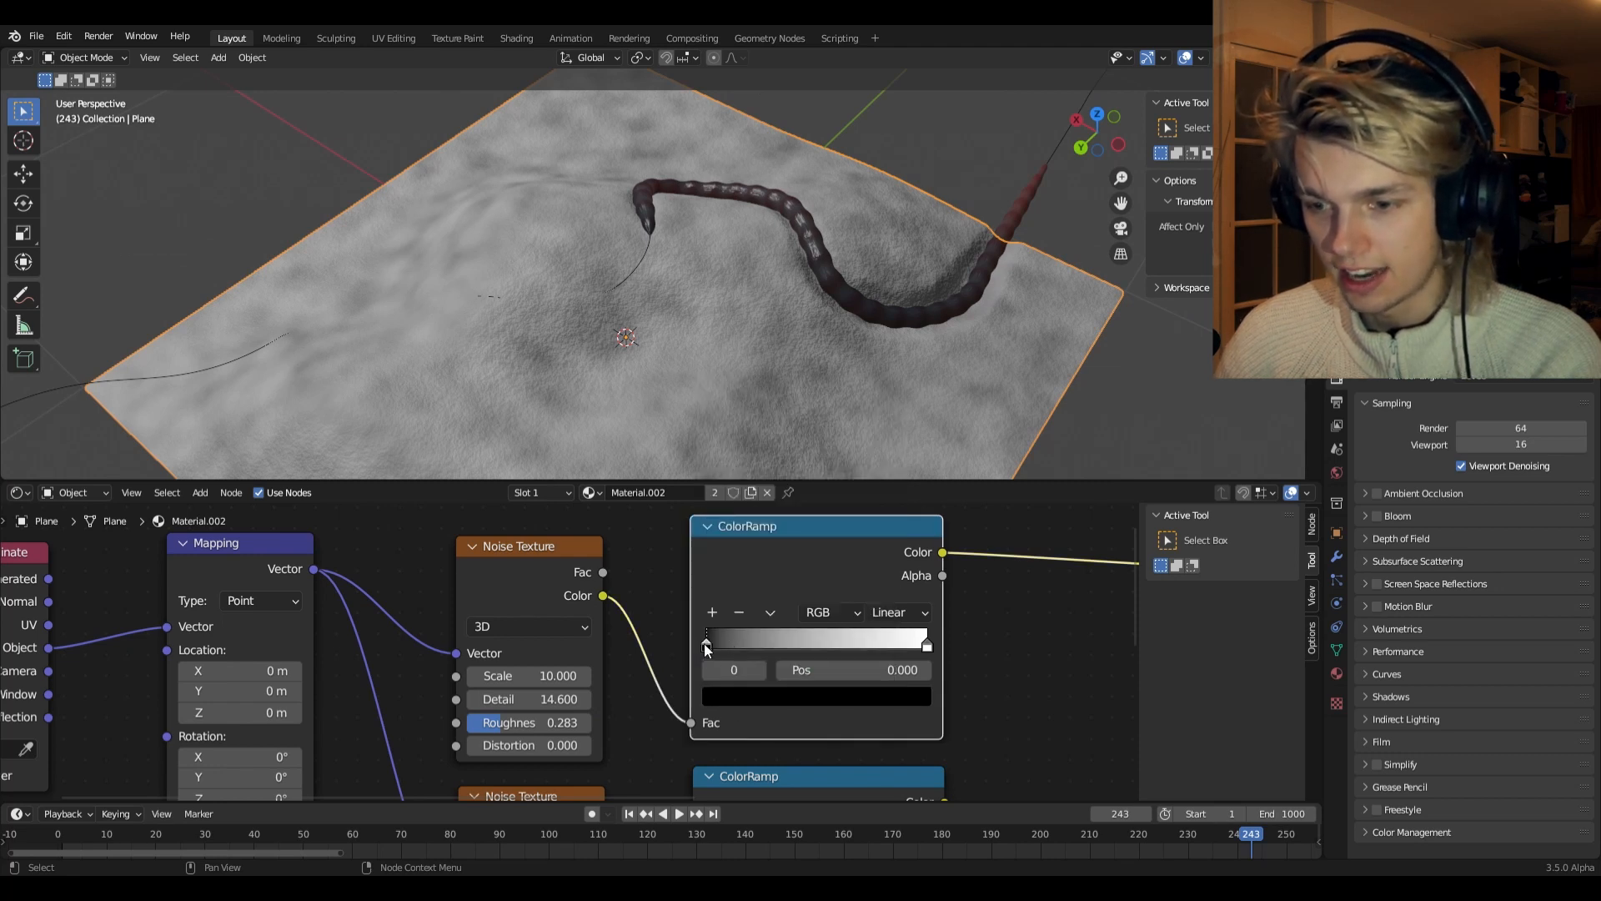
{"action": "left_click", "coordinate": [719, 701]}
{"action": "scroll", "coordinate": [784, 467], "scroll_direction": "up", "scroll_amount": 10}
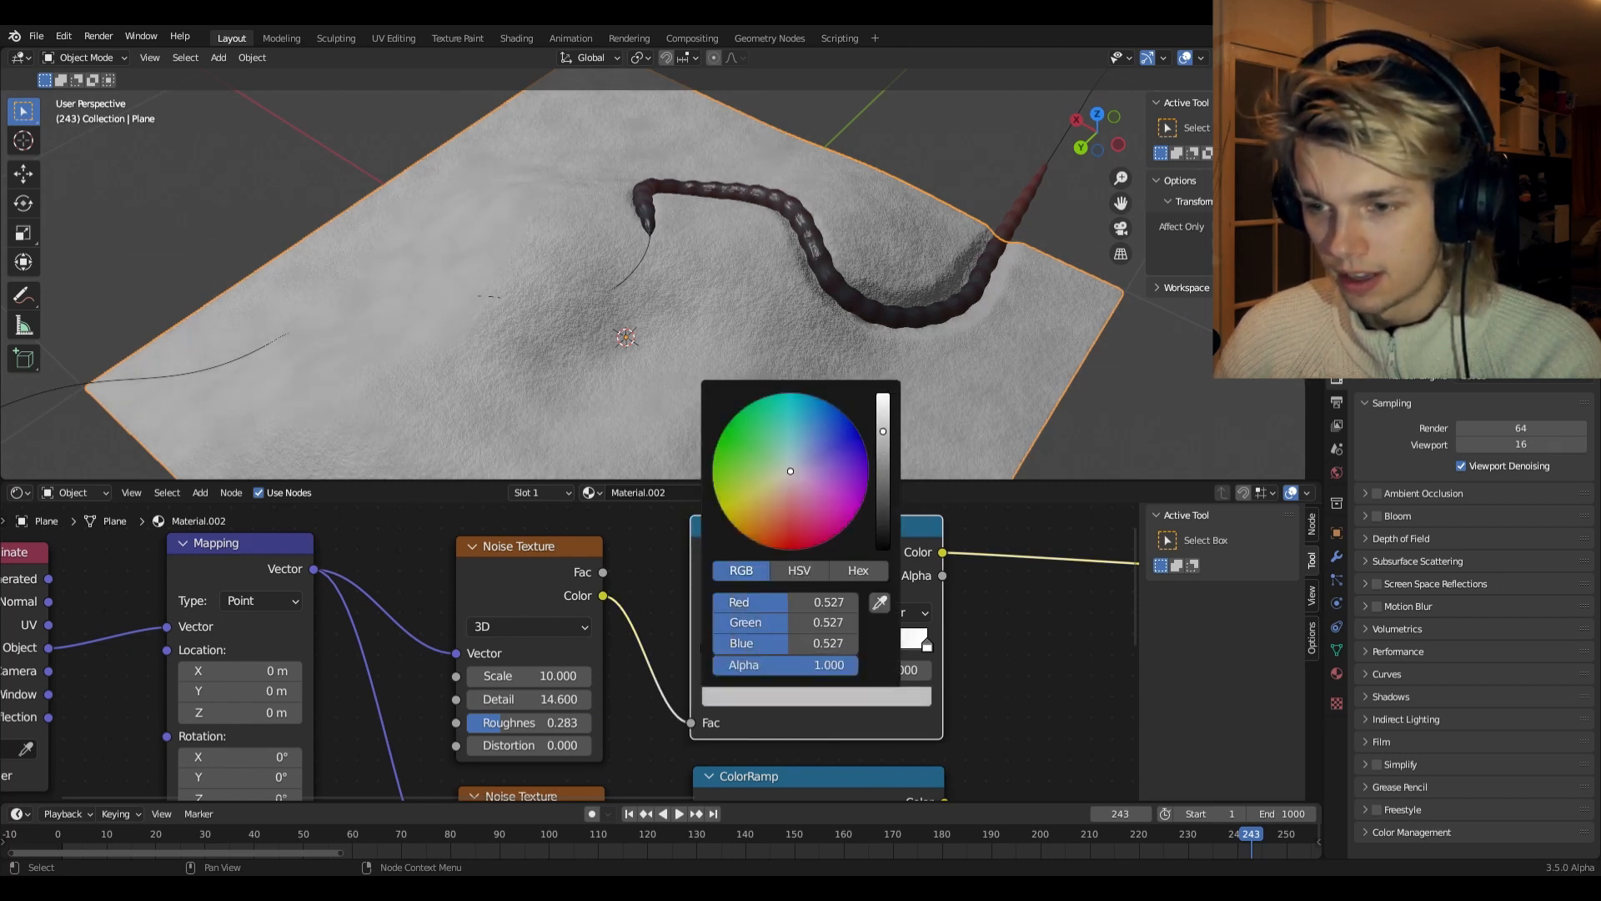
{"action": "left_click_drag", "start_coordinate": [781, 460], "coordinate": [768, 492]}
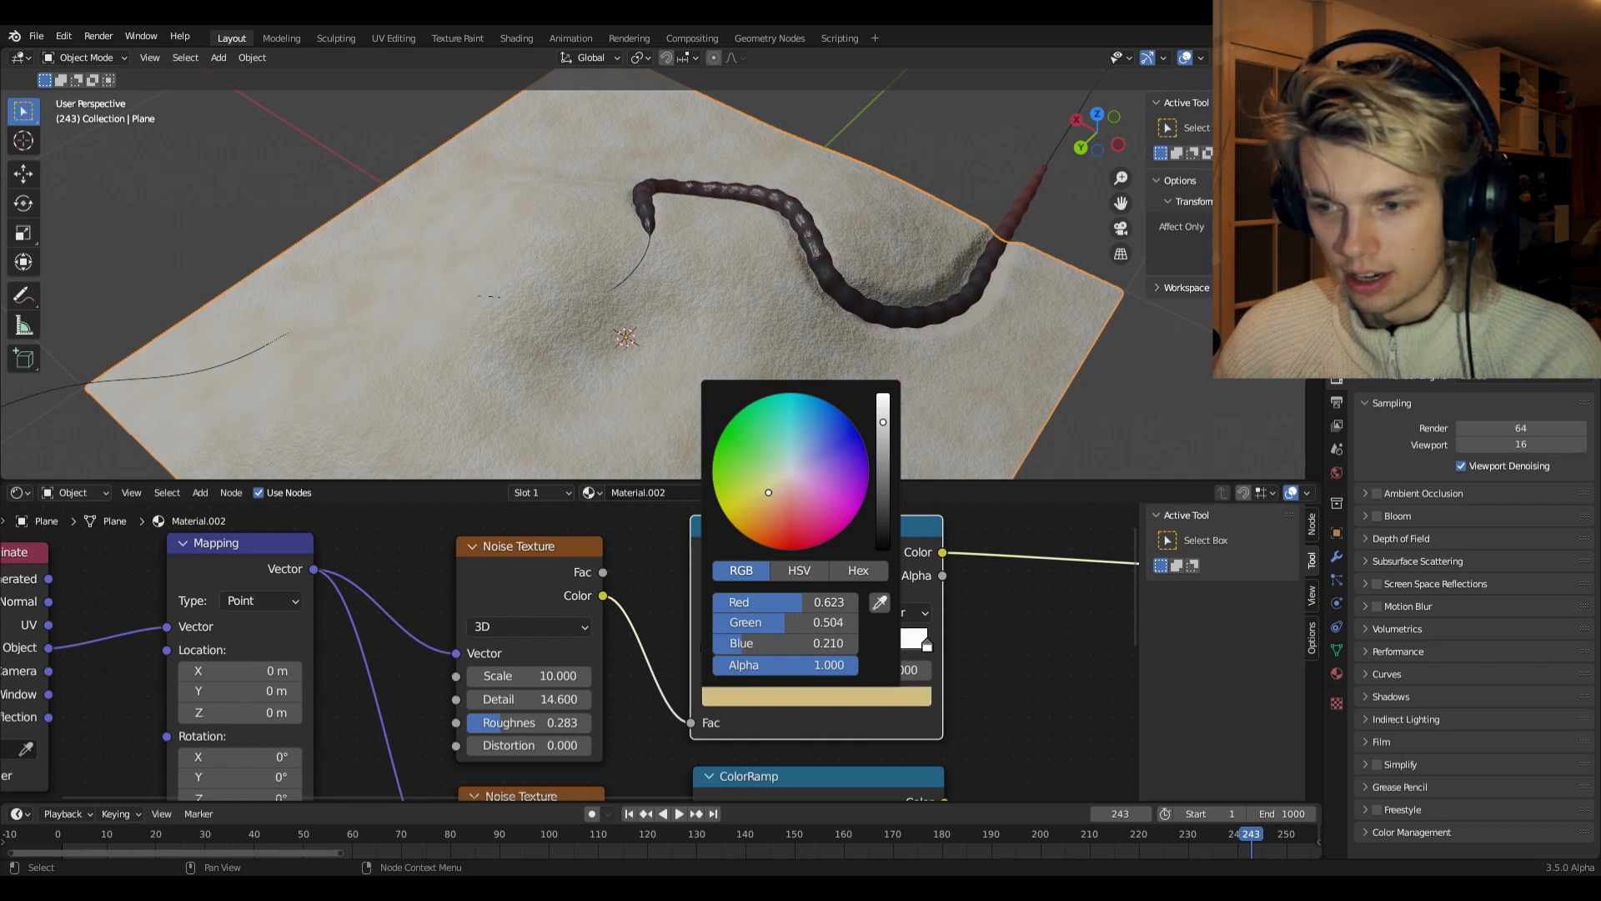
- Change the base-color ColorRamp's white stop at position 1.0 to a muted reddish brown
{"action": "left_click", "coordinate": [927, 644]}
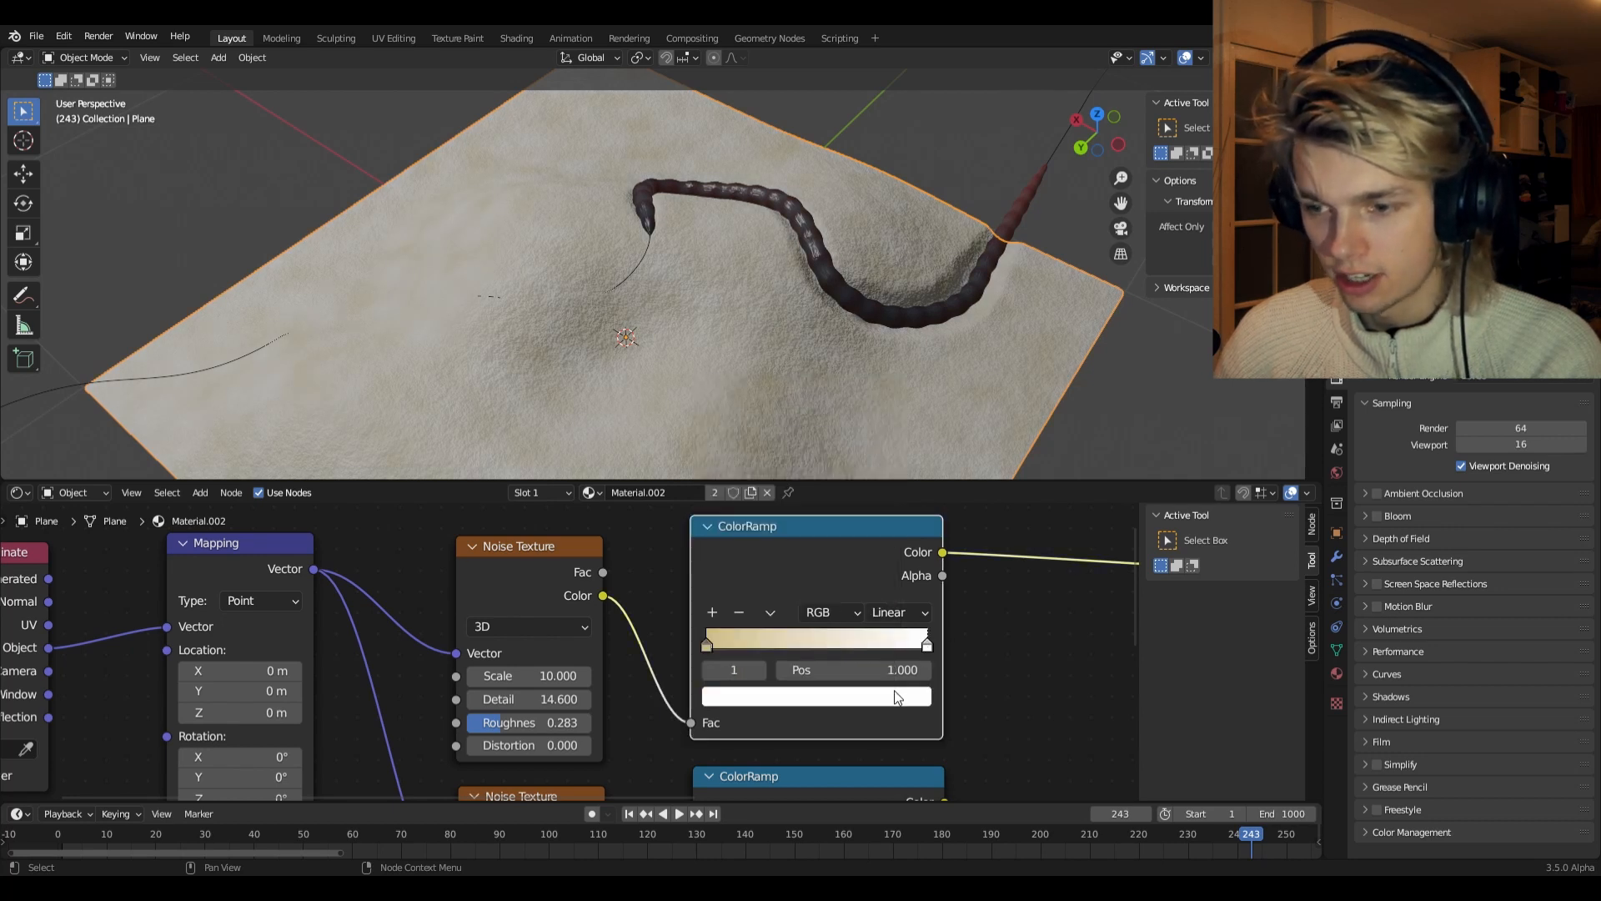
{"action": "left_click", "coordinate": [897, 697]}
{"action": "left_click_drag", "start_coordinate": [791, 473], "coordinate": [773, 498]}
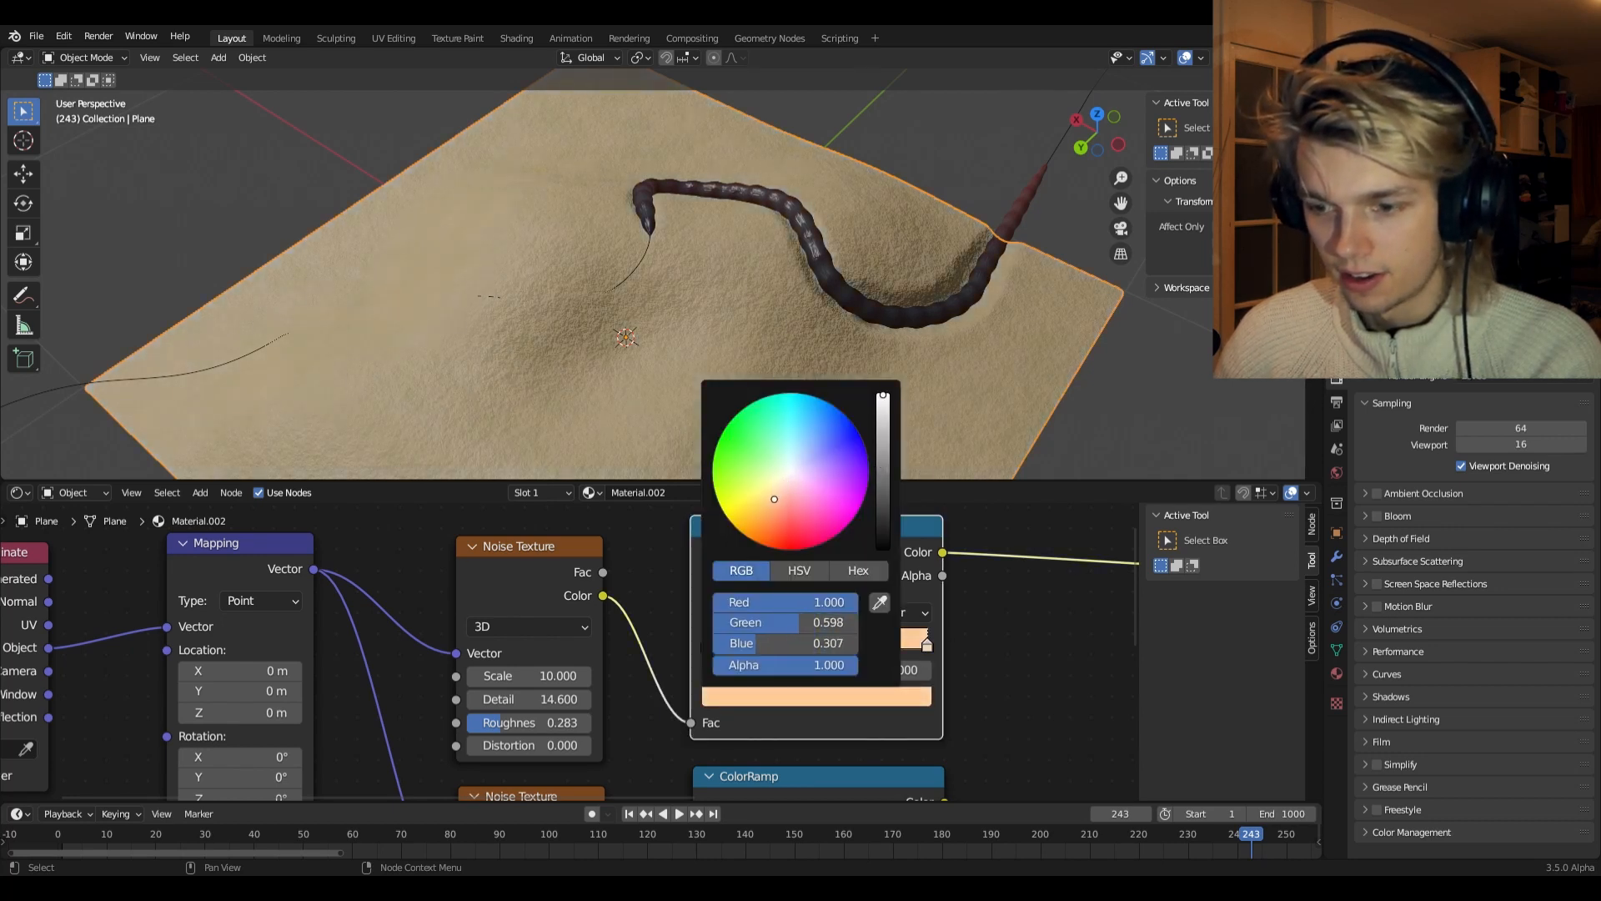
{"action": "left_click_drag", "start_coordinate": [883, 413], "coordinate": [883, 464]}
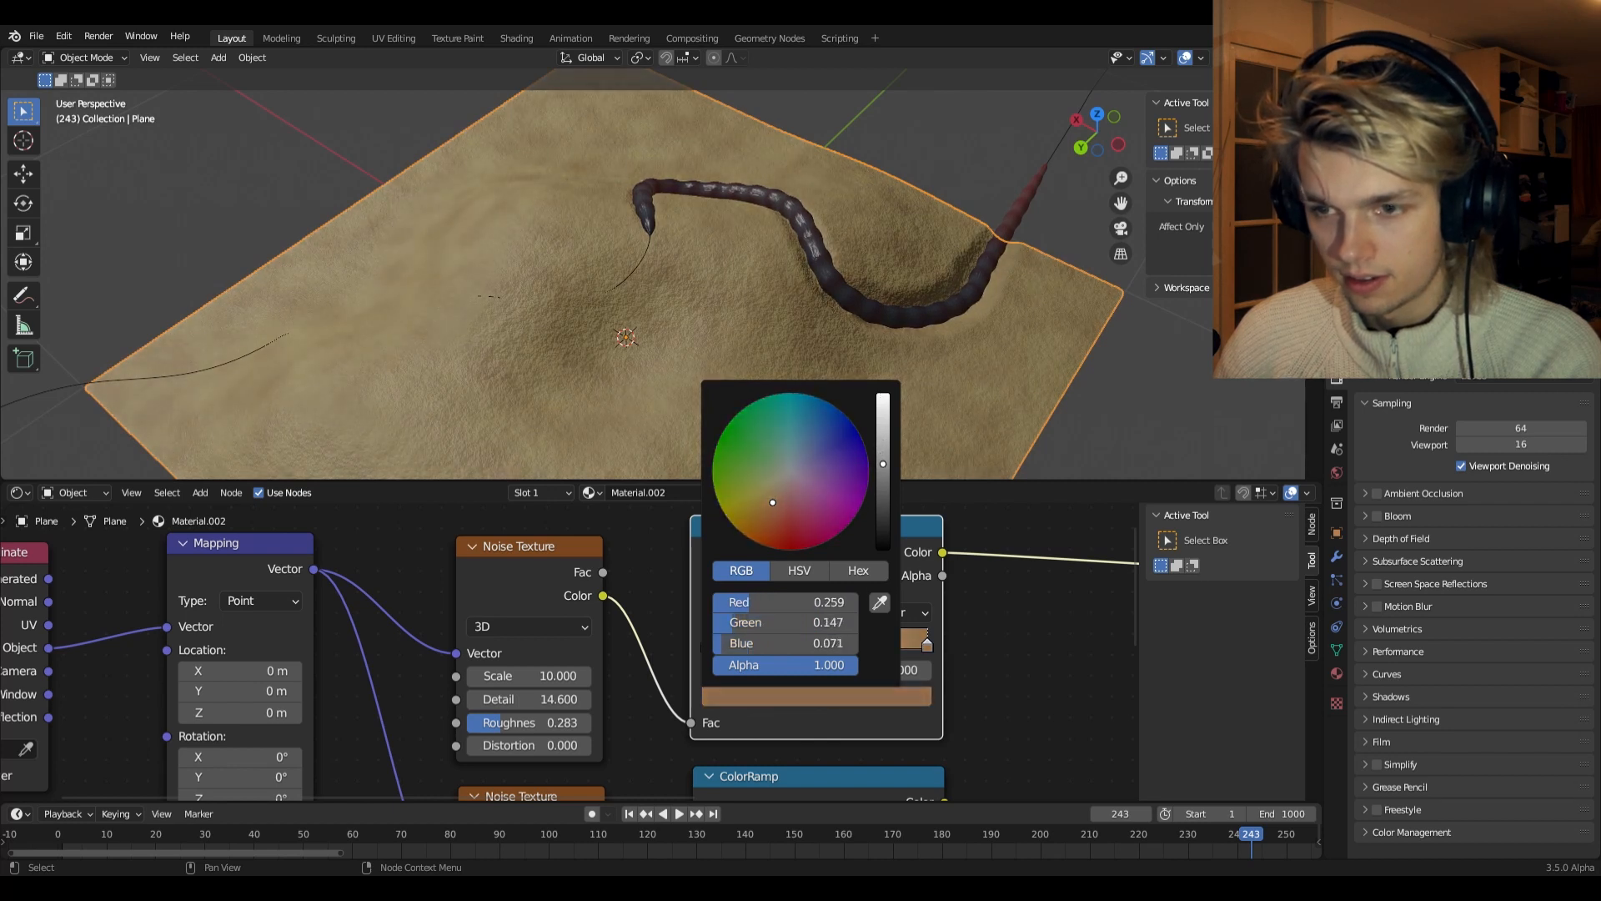
{"action": "left_click_drag", "start_coordinate": [773, 505], "coordinate": [777, 504]}
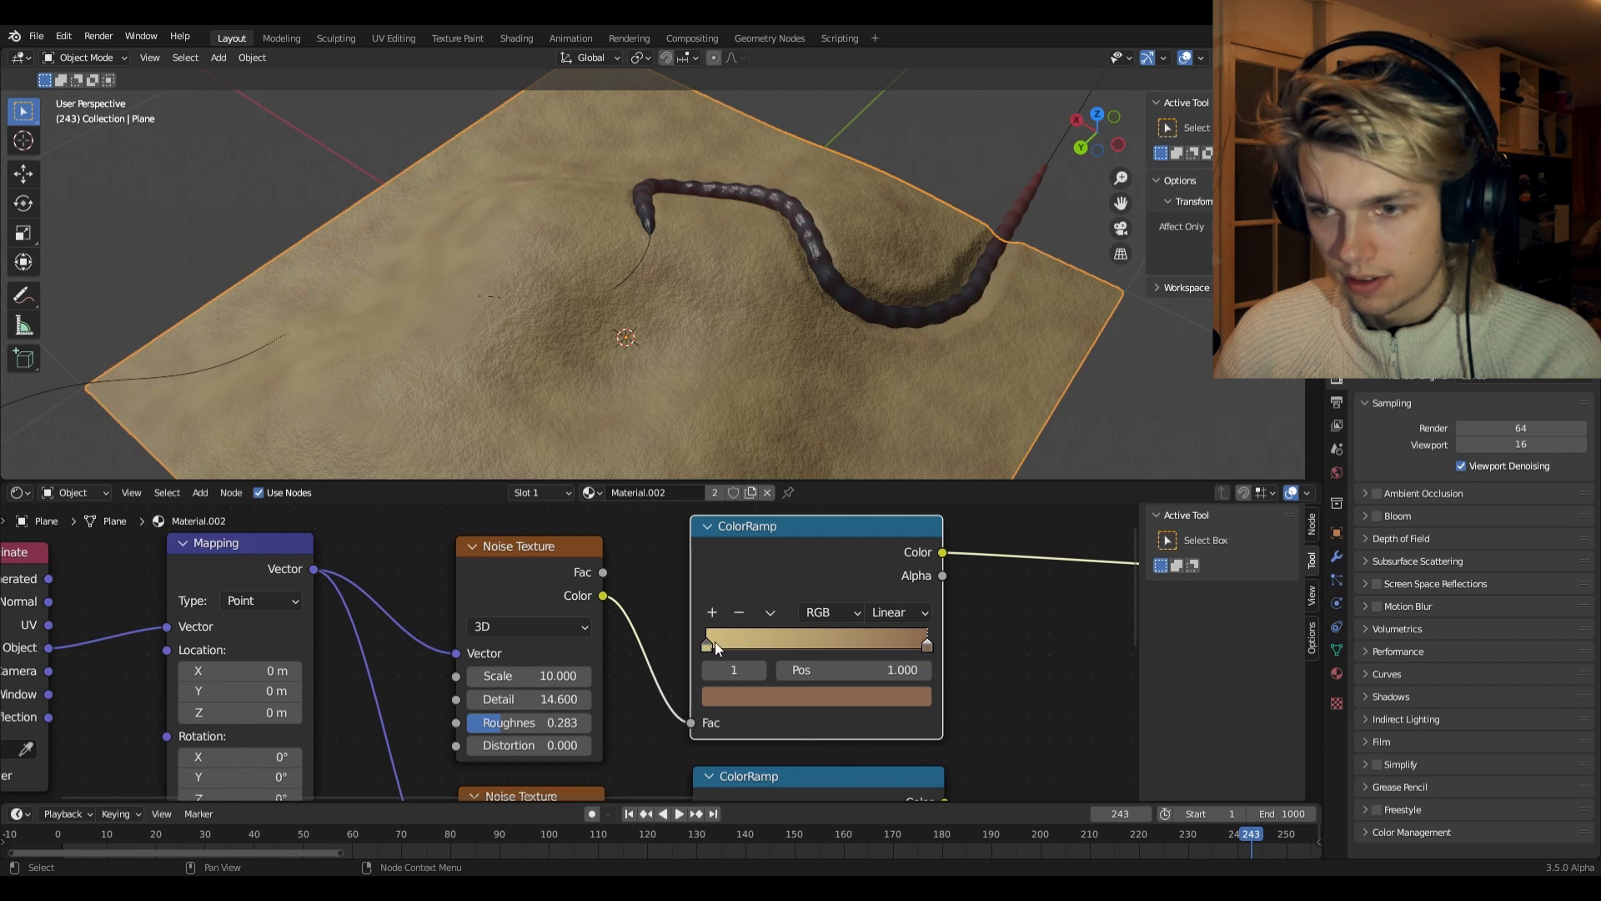
- Adjust the ColorRamp stop at position 0 to a darker tan with RGB 0.464, 0.331, 0.173
{"action": "left_click", "coordinate": [709, 642]}
{"action": "left_click", "coordinate": [529, 675]}
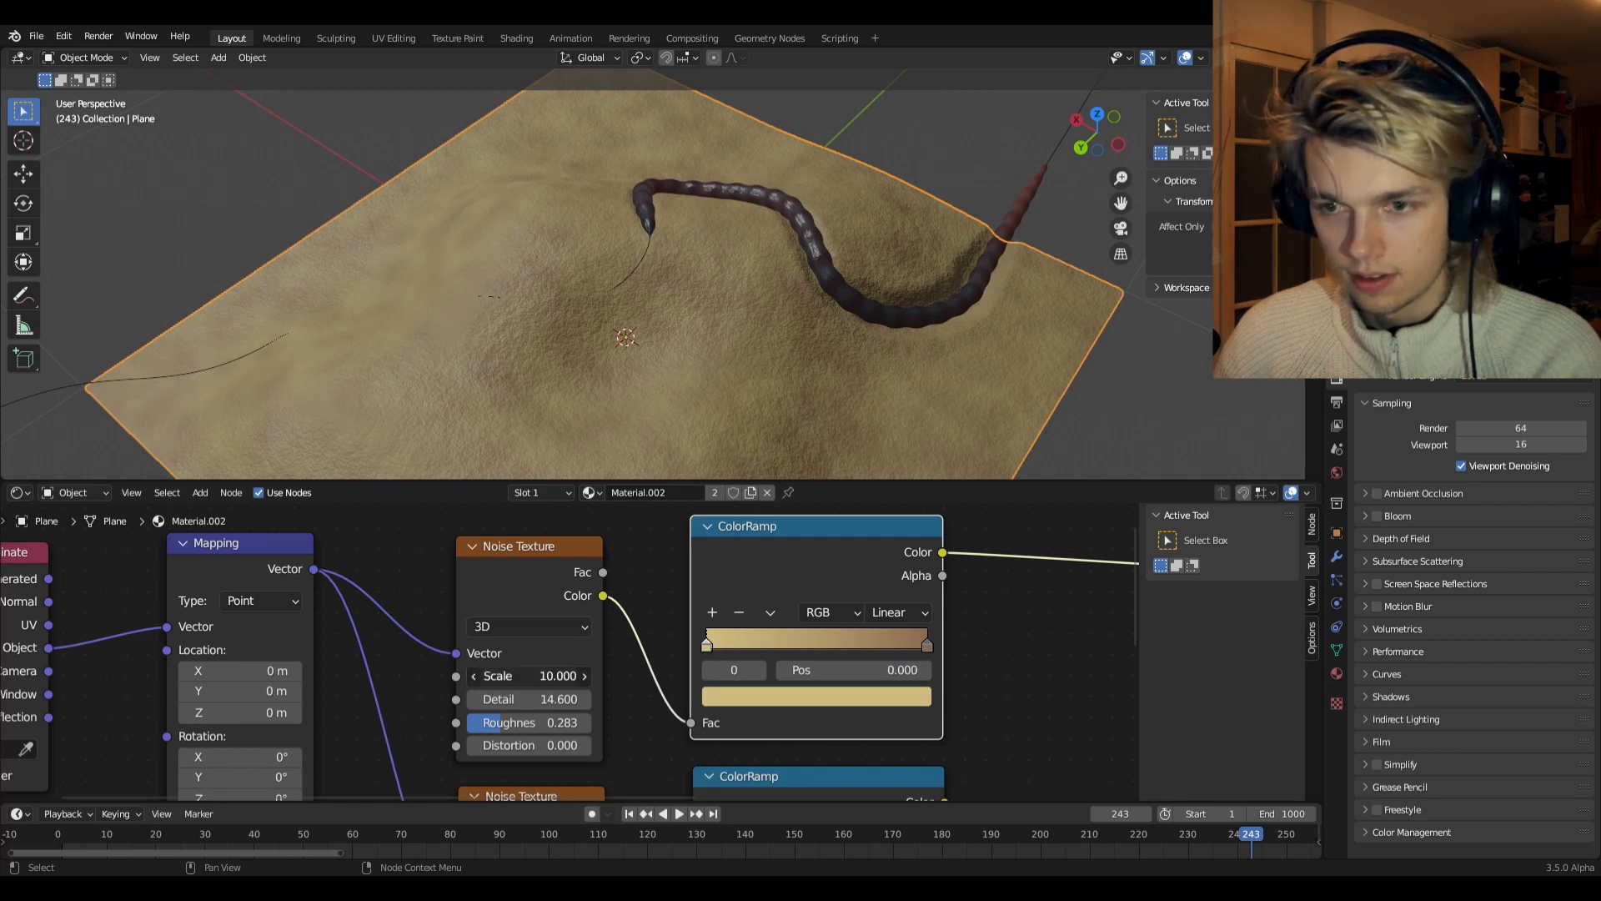
{"action": "key", "text": "Return"}
{"action": "middle_click_drag", "start_coordinate": [702, 427], "coordinate": [746, 334]}
{"action": "left_click", "coordinate": [731, 697]}
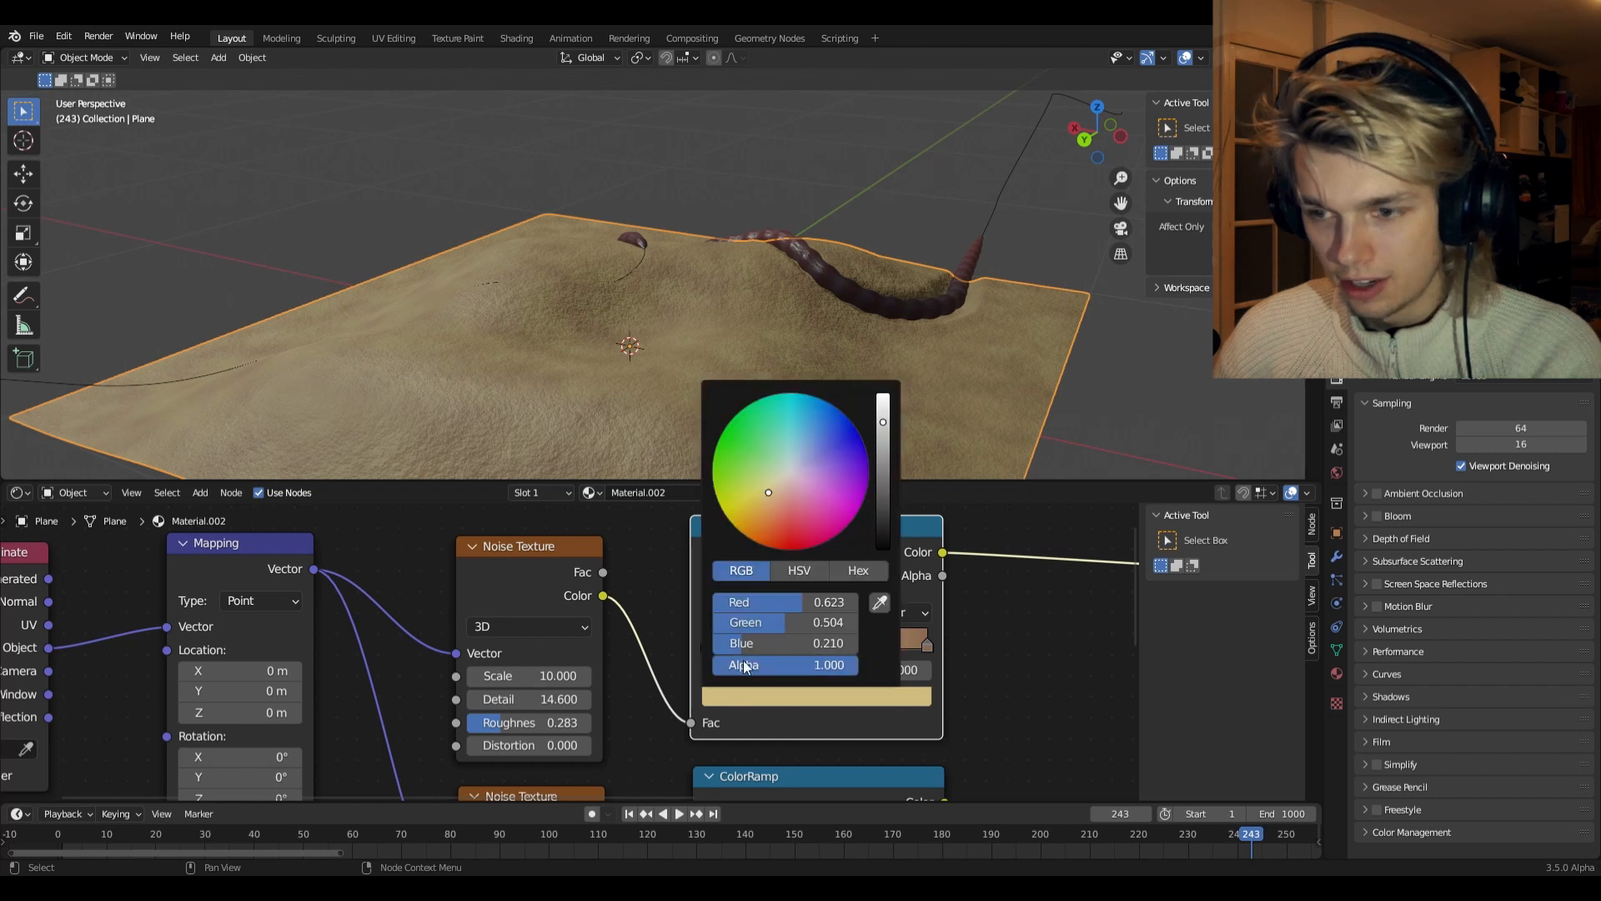
{"action": "left_click_drag", "start_coordinate": [770, 492], "coordinate": [775, 498]}
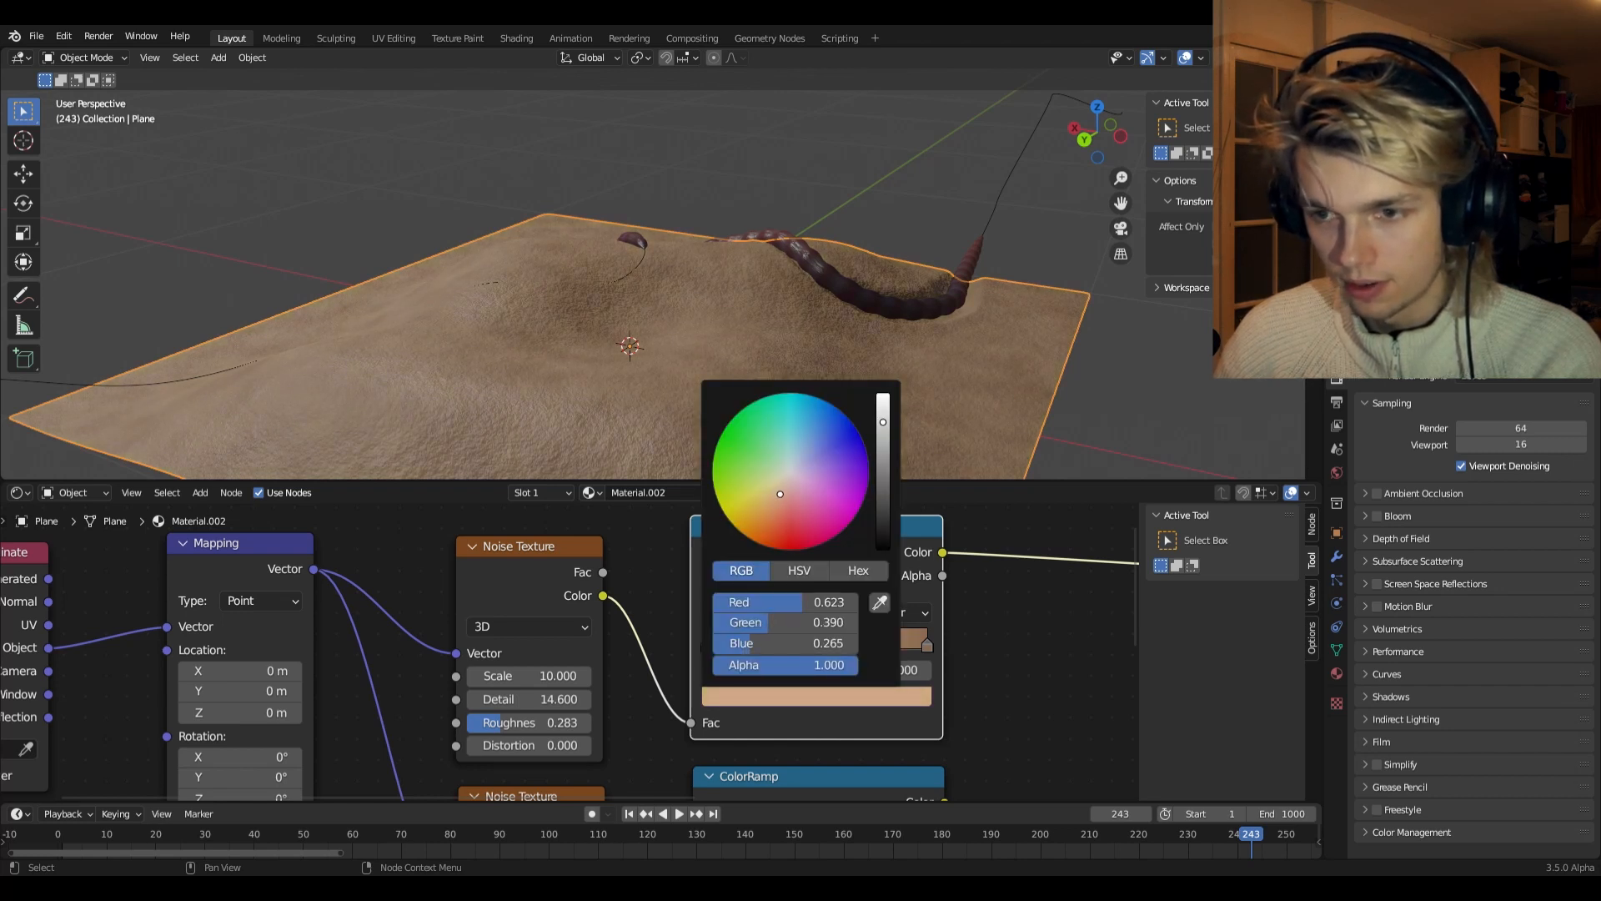
{"action": "left_click_drag", "start_coordinate": [779, 494], "coordinate": [775, 494]}
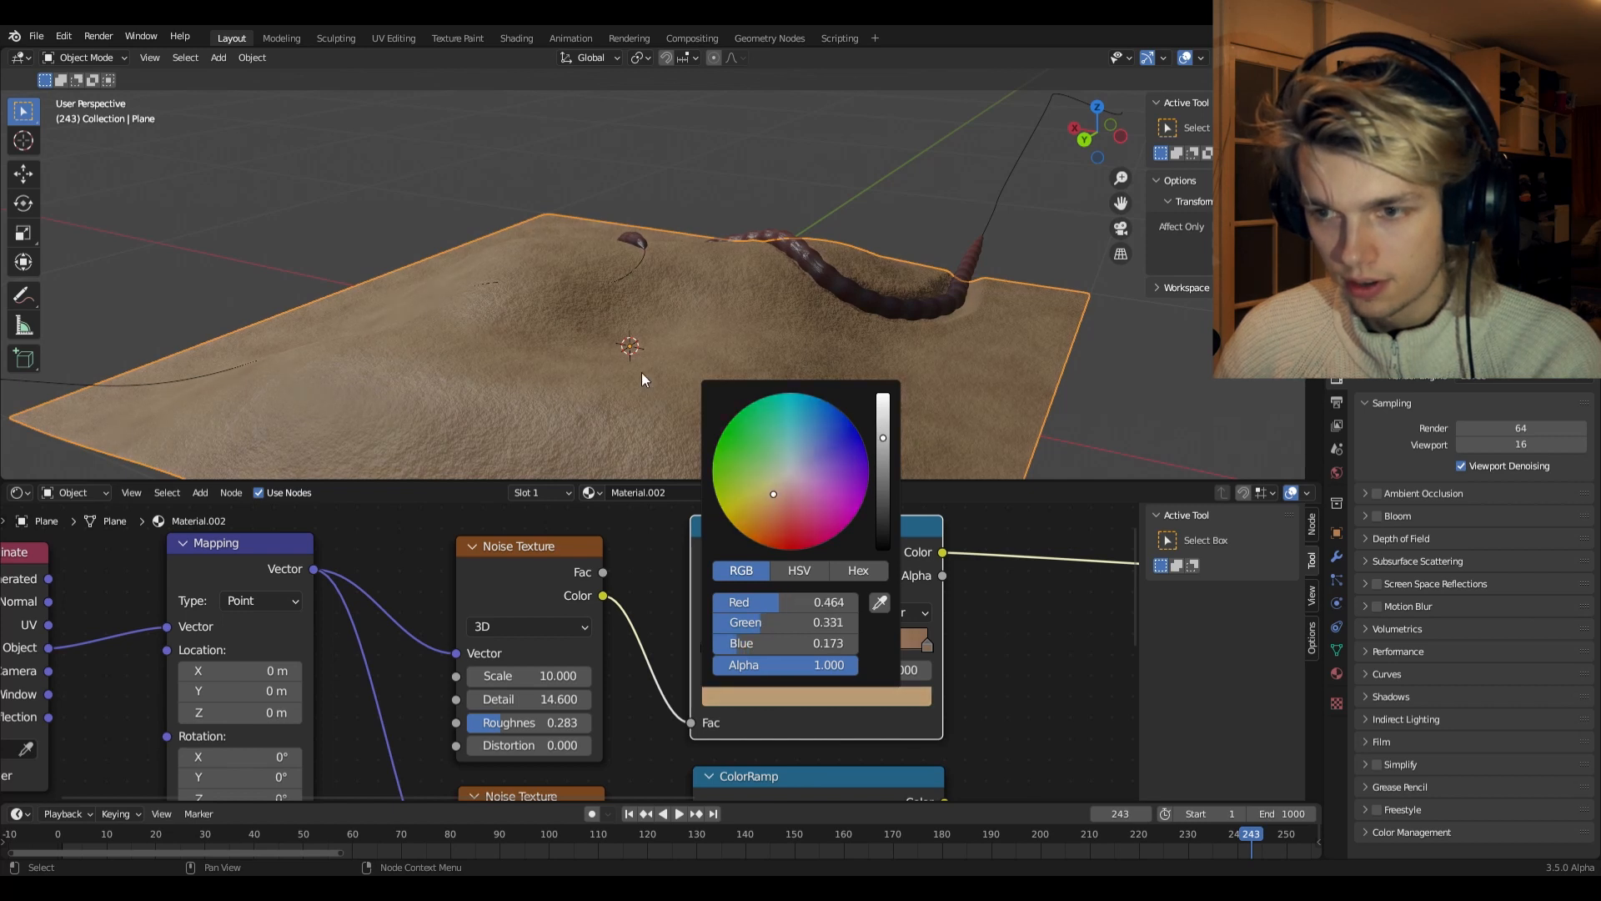
- Set the terrain material's Roughness on the Principled BSDF to 1.0
{"action": "middle_click_drag", "start_coordinate": [667, 370], "coordinate": [791, 403]}
{"action": "scroll", "coordinate": [818, 392], "scroll_direction": "up", "scroll_amount": 5}
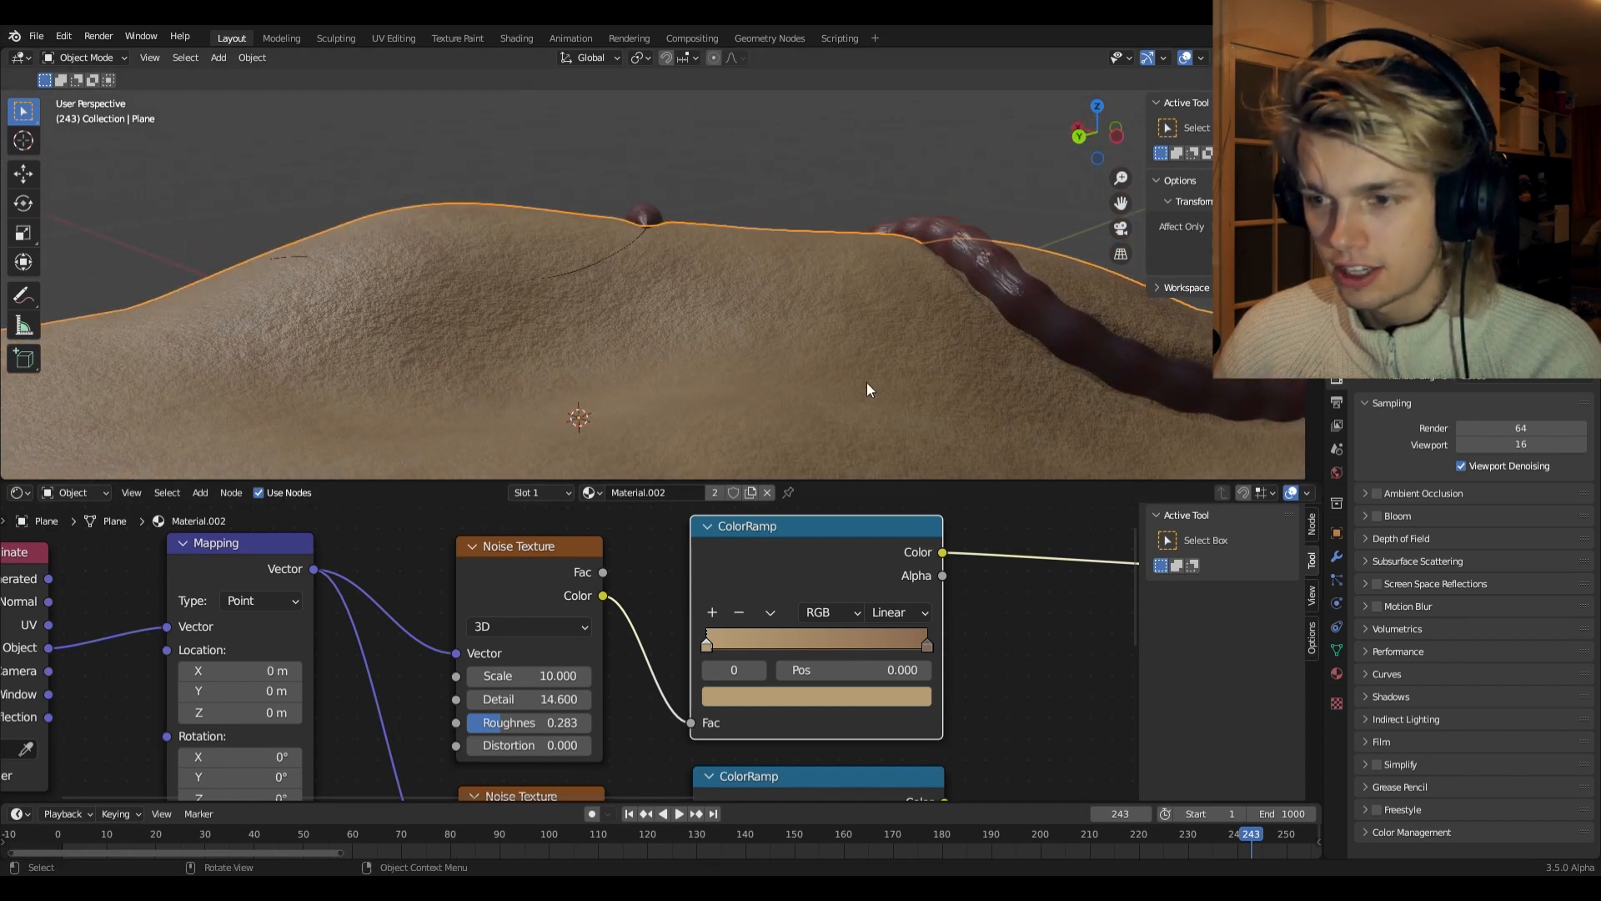
{"action": "key", "text": "KP_Decimal"}
{"action": "middle_click_drag", "start_coordinate": [962, 609], "coordinate": [502, 630]}
{"action": "scroll", "coordinate": [502, 629], "scroll_direction": "down", "scroll_amount": 8}
{"action": "middle_click_drag", "start_coordinate": [682, 638], "coordinate": [483, 599]}
{"action": "scroll", "coordinate": [594, 633], "scroll_direction": "up", "scroll_amount": 4}
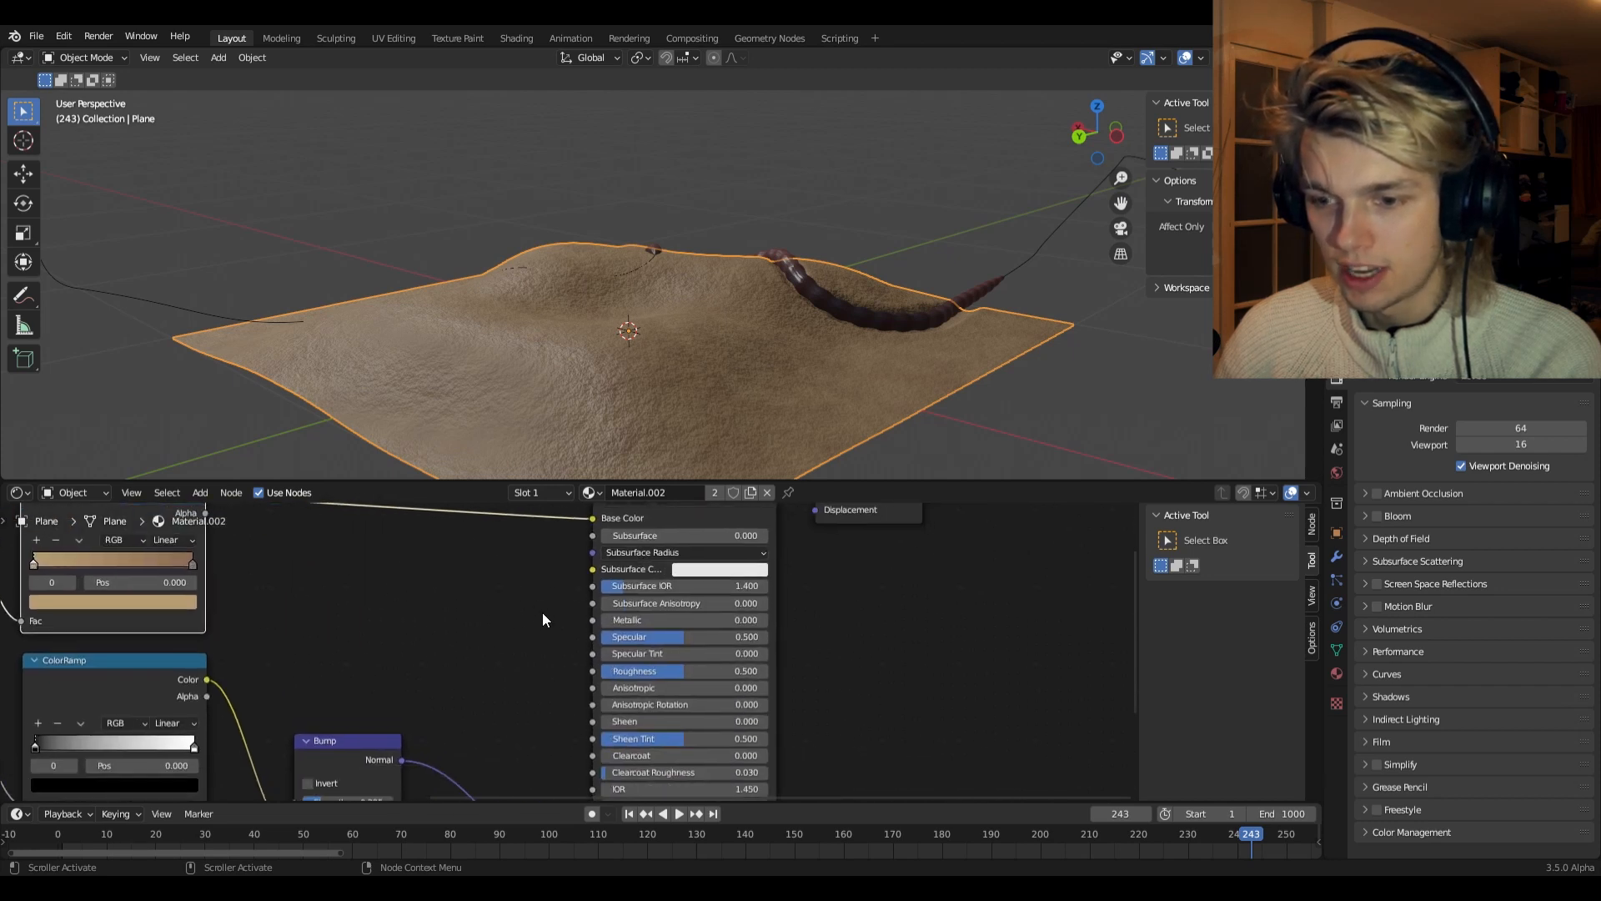
{"action": "left_click_drag", "start_coordinate": [633, 669], "coordinate": [718, 669]}
- Play the worm animation from frame 0 and check how the worm and sand materials look in motion
{"action": "middle_click_drag", "start_coordinate": [793, 434], "coordinate": [815, 378]}
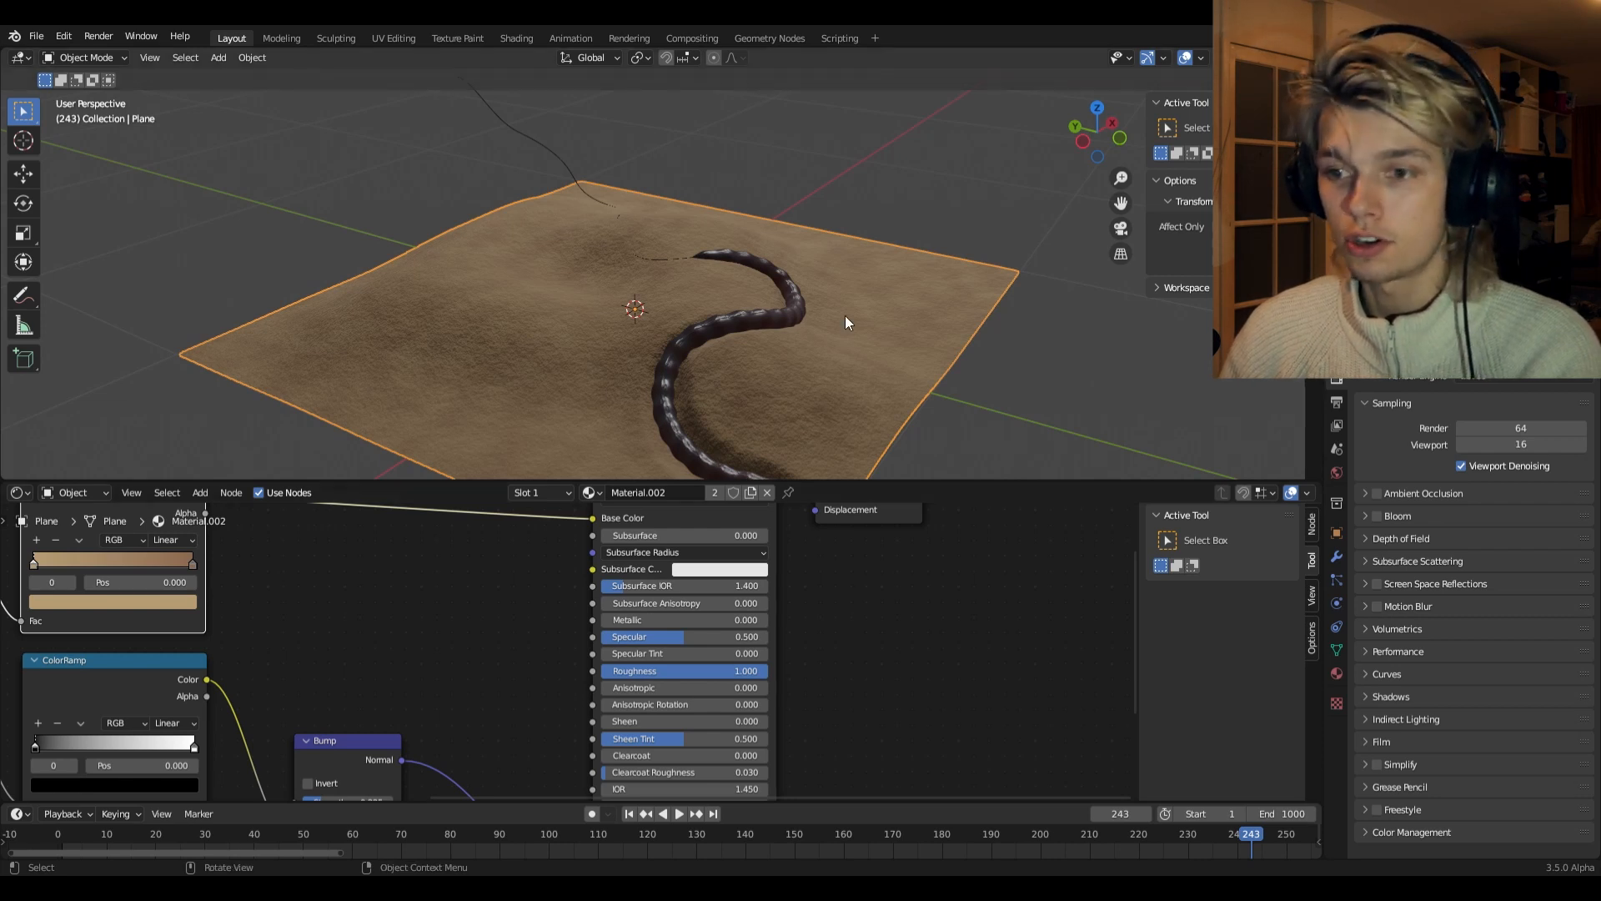
{"action": "middle_click_drag", "start_coordinate": [844, 315], "coordinate": [768, 337]}
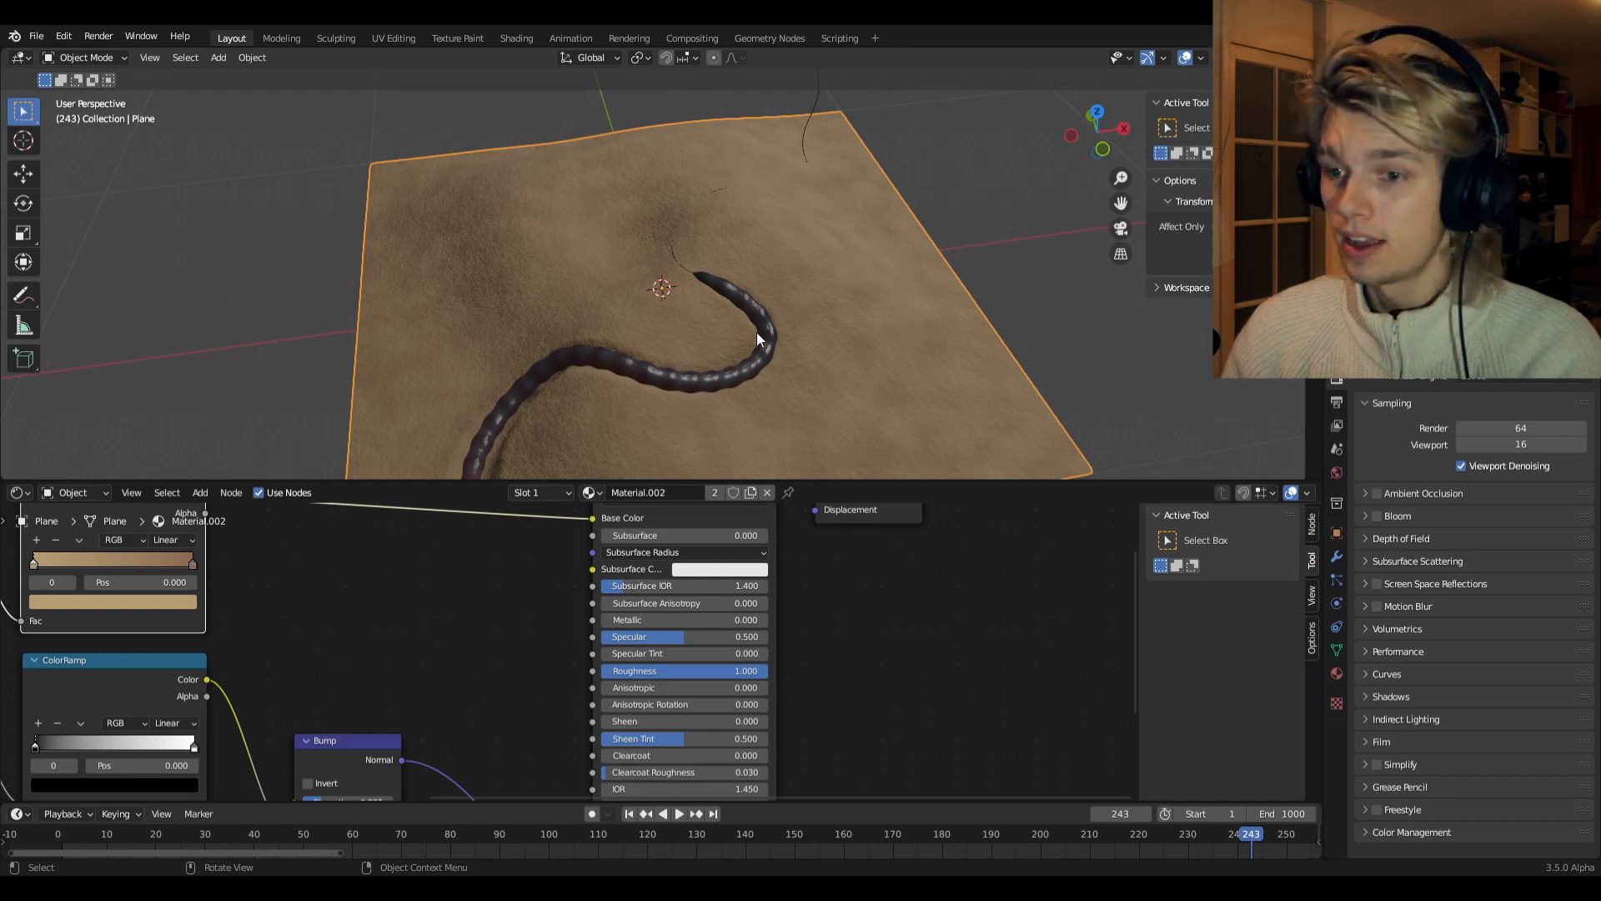
{"action": "middle_click_drag", "start_coordinate": [757, 332], "coordinate": [734, 279]}
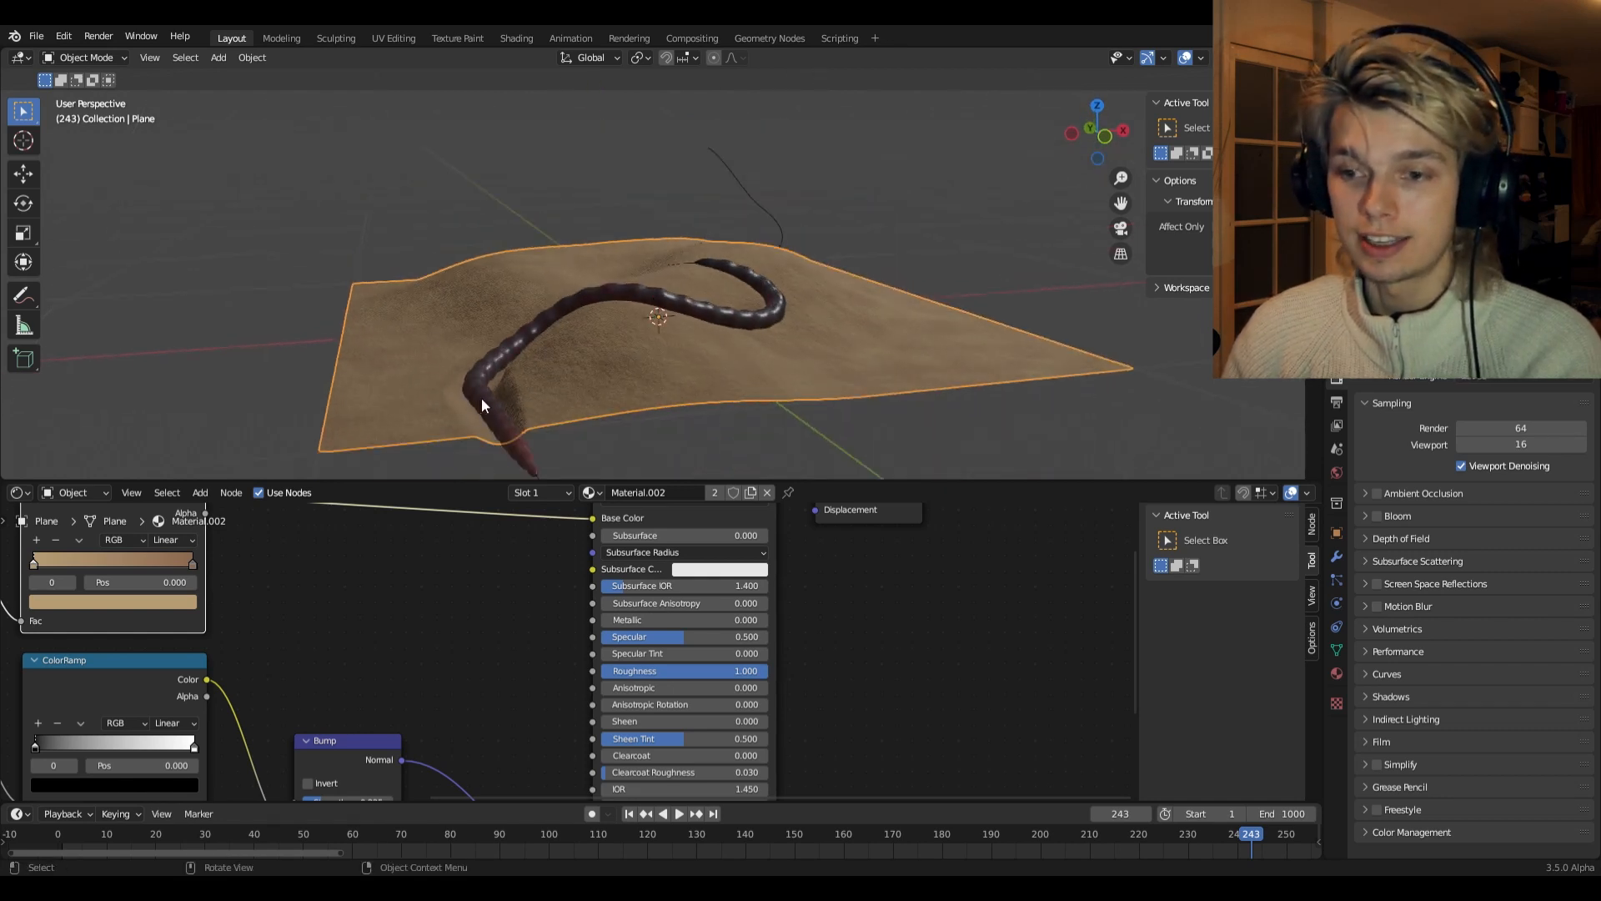
{"action": "key", "text": "shift+Left"}
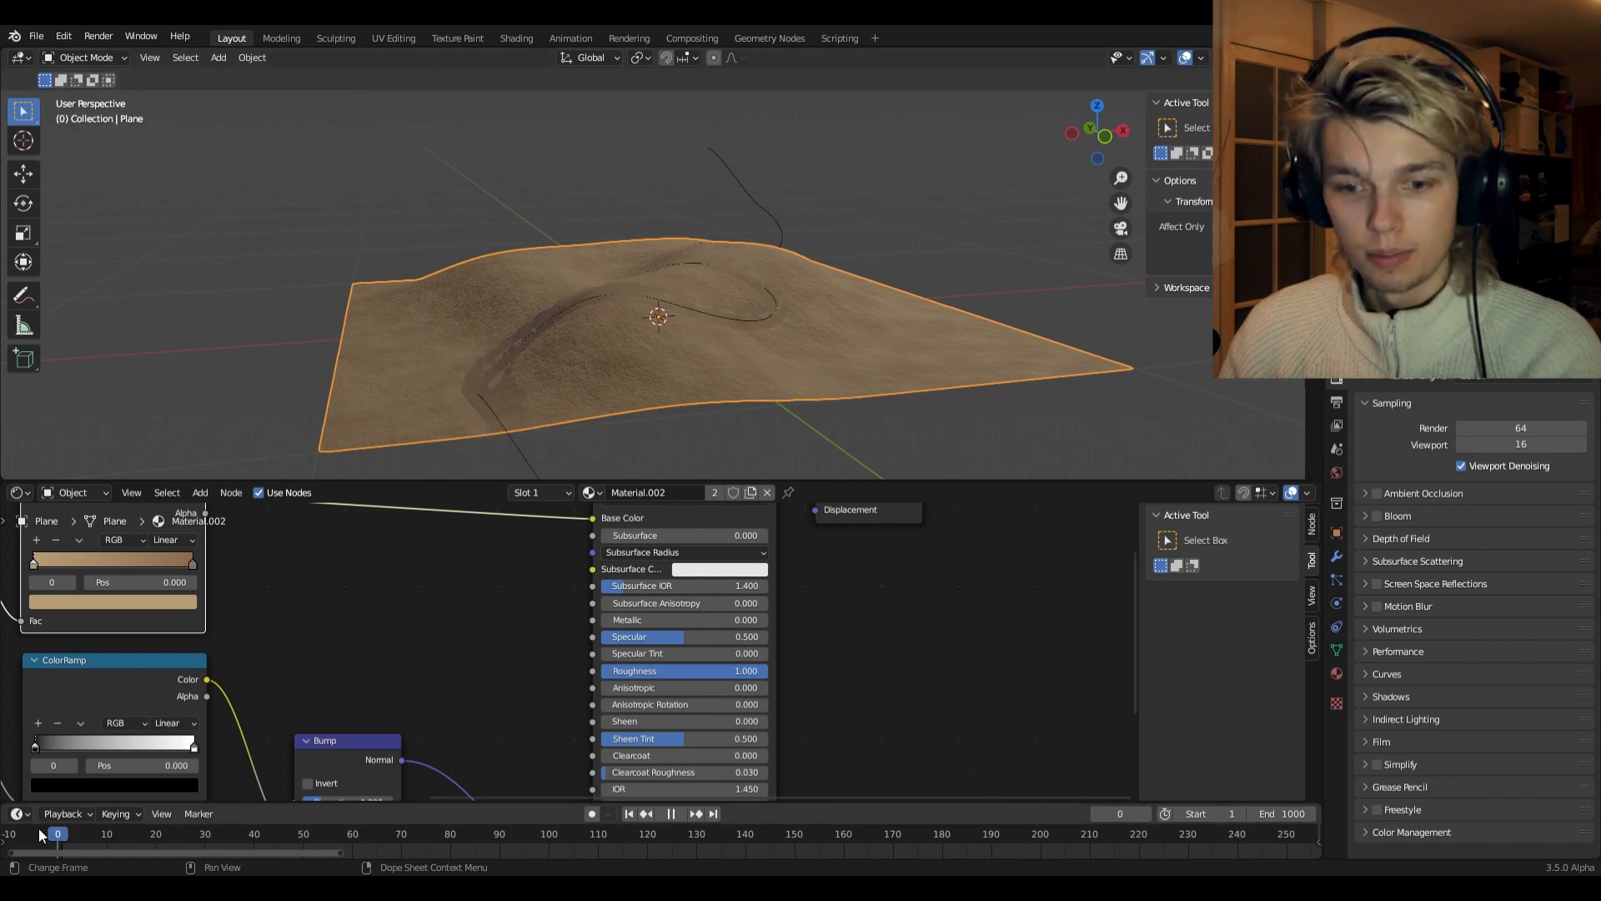
{"action": "key", "text": "space"}
{"action": "middle_click_drag", "start_coordinate": [659, 268], "coordinate": [672, 329]}
{"action": "scroll", "coordinate": [537, 343], "scroll_direction": "down", "scroll_amount": 4}
{"action": "scroll", "coordinate": [712, 324], "scroll_direction": "up", "scroll_amount": 6}
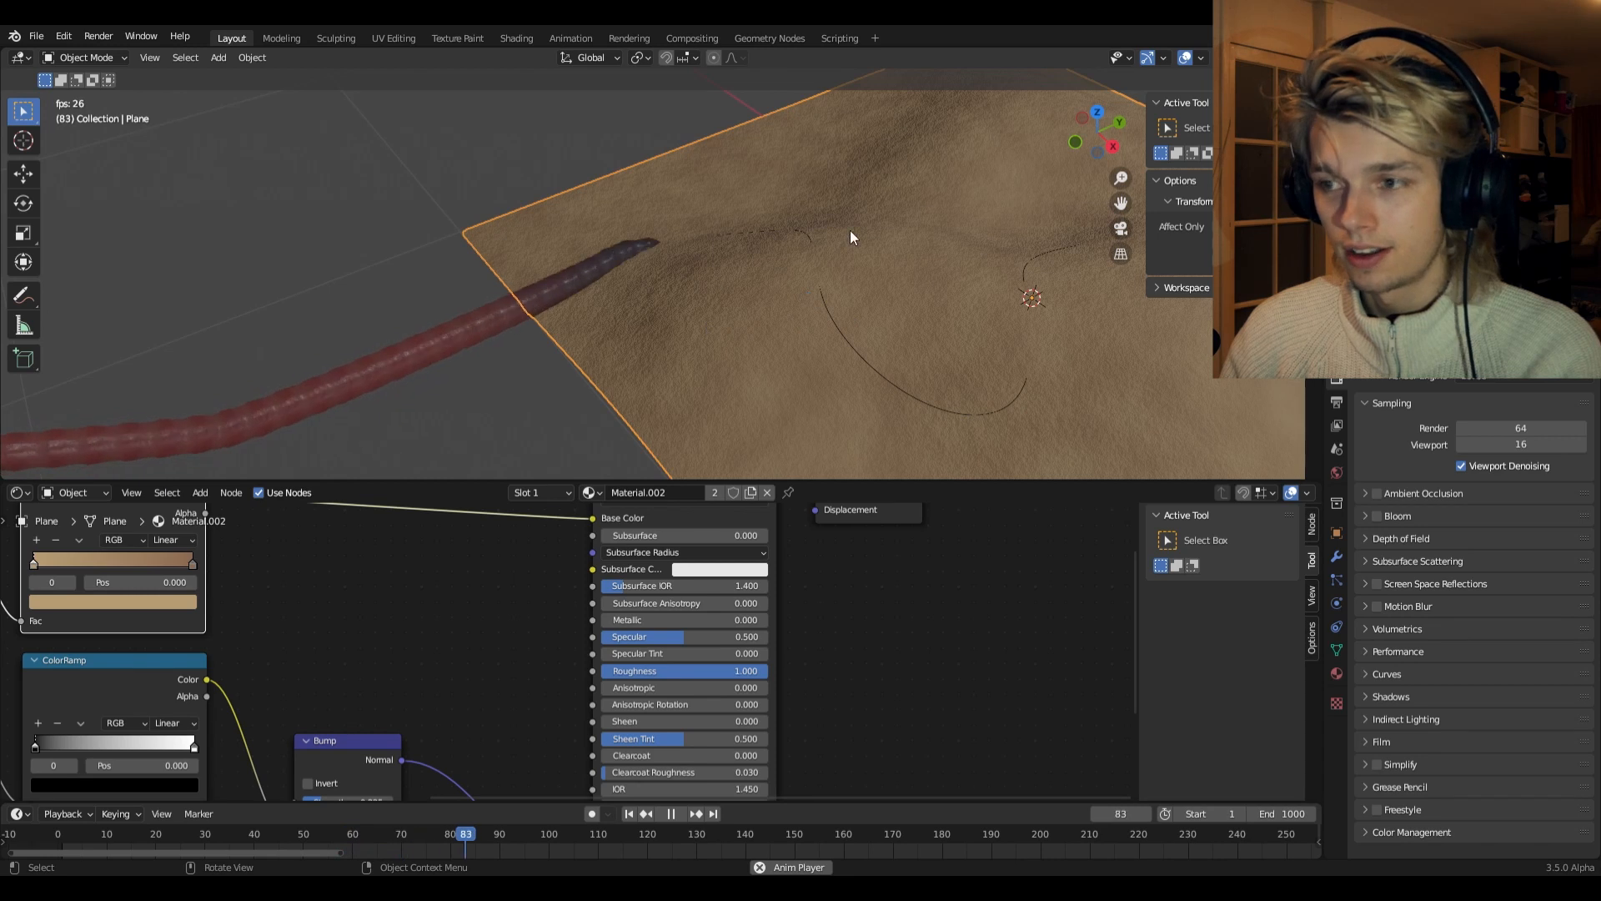
- Hide the viewport overlays and examine the trail the worm presses into the sand during playback
{"action": "left_click", "coordinate": [1185, 58]}
{"action": "scroll", "coordinate": [875, 330], "scroll_direction": "down", "scroll_amount": 3}
{"action": "middle_click_drag", "start_coordinate": [822, 361], "coordinate": [841, 234]}
{"action": "scroll", "coordinate": [793, 347], "scroll_direction": "up", "scroll_amount": 3}
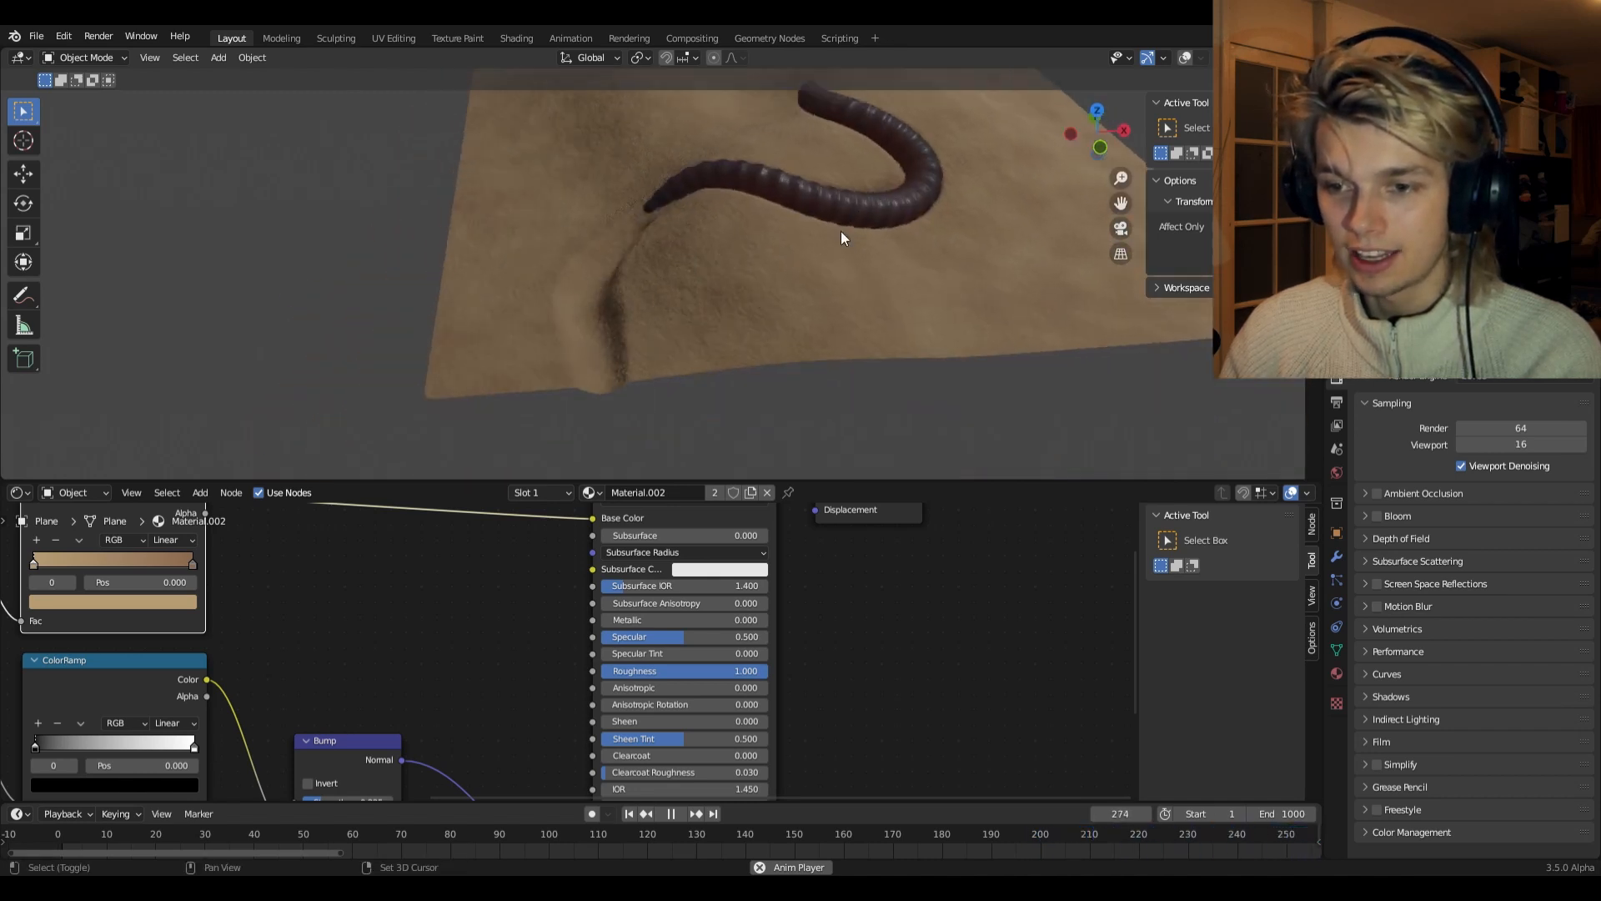
{"action": "middle_click_drag", "start_coordinate": [638, 397], "coordinate": [622, 367]}
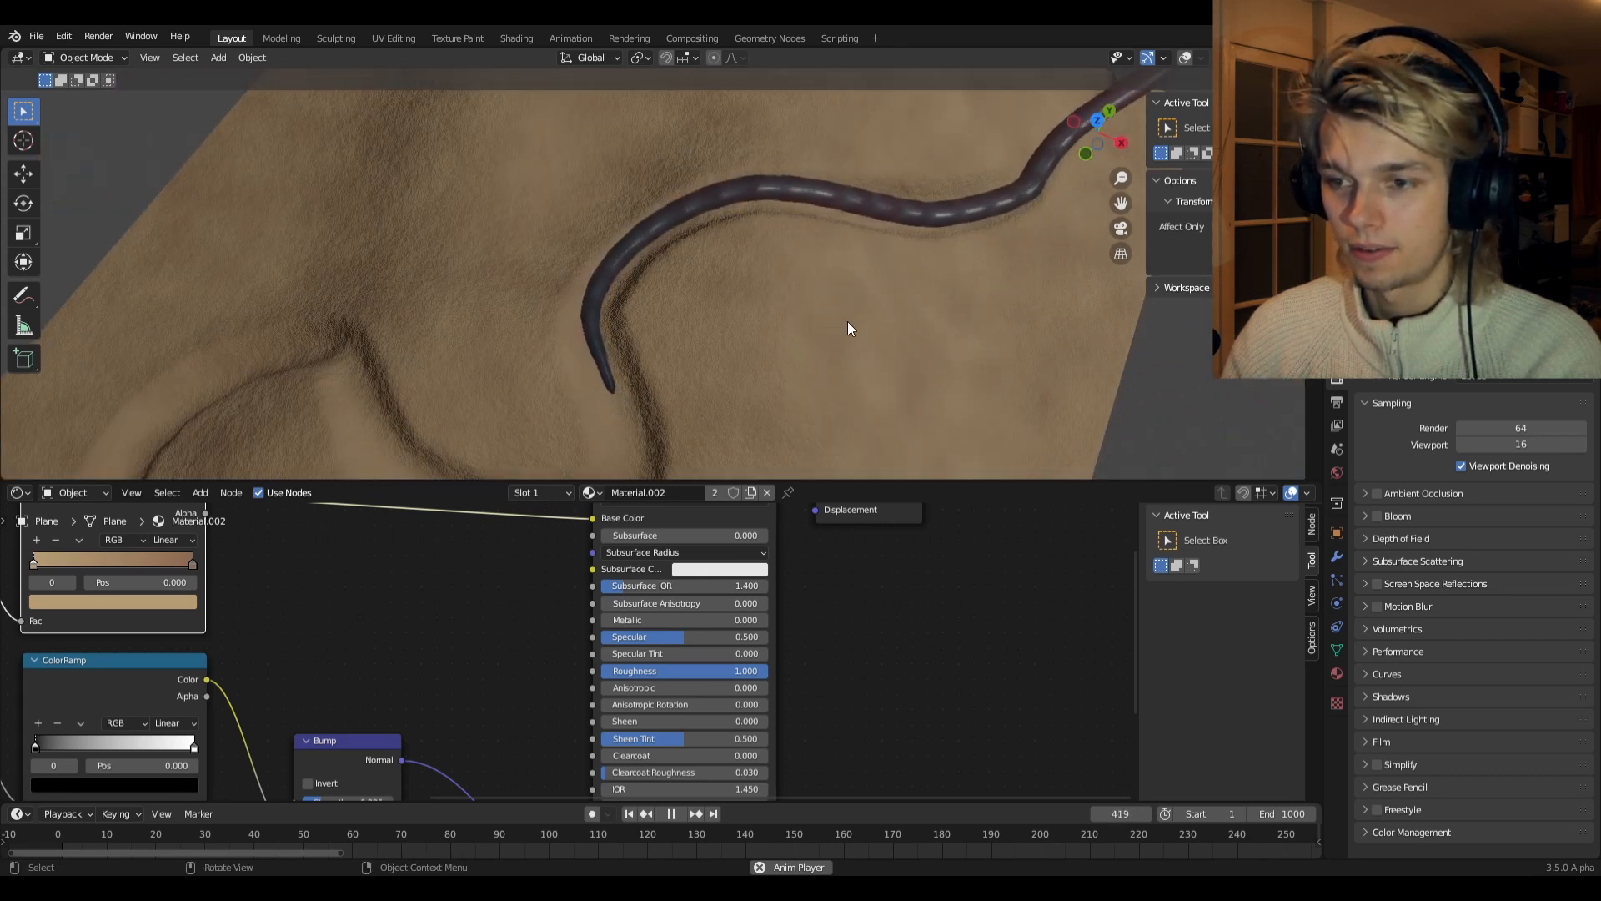
{"action": "scroll", "coordinate": [859, 319], "scroll_direction": "down", "scroll_amount": 5}
{"action": "scroll", "coordinate": [867, 315], "scroll_direction": "down", "scroll_amount": 4}
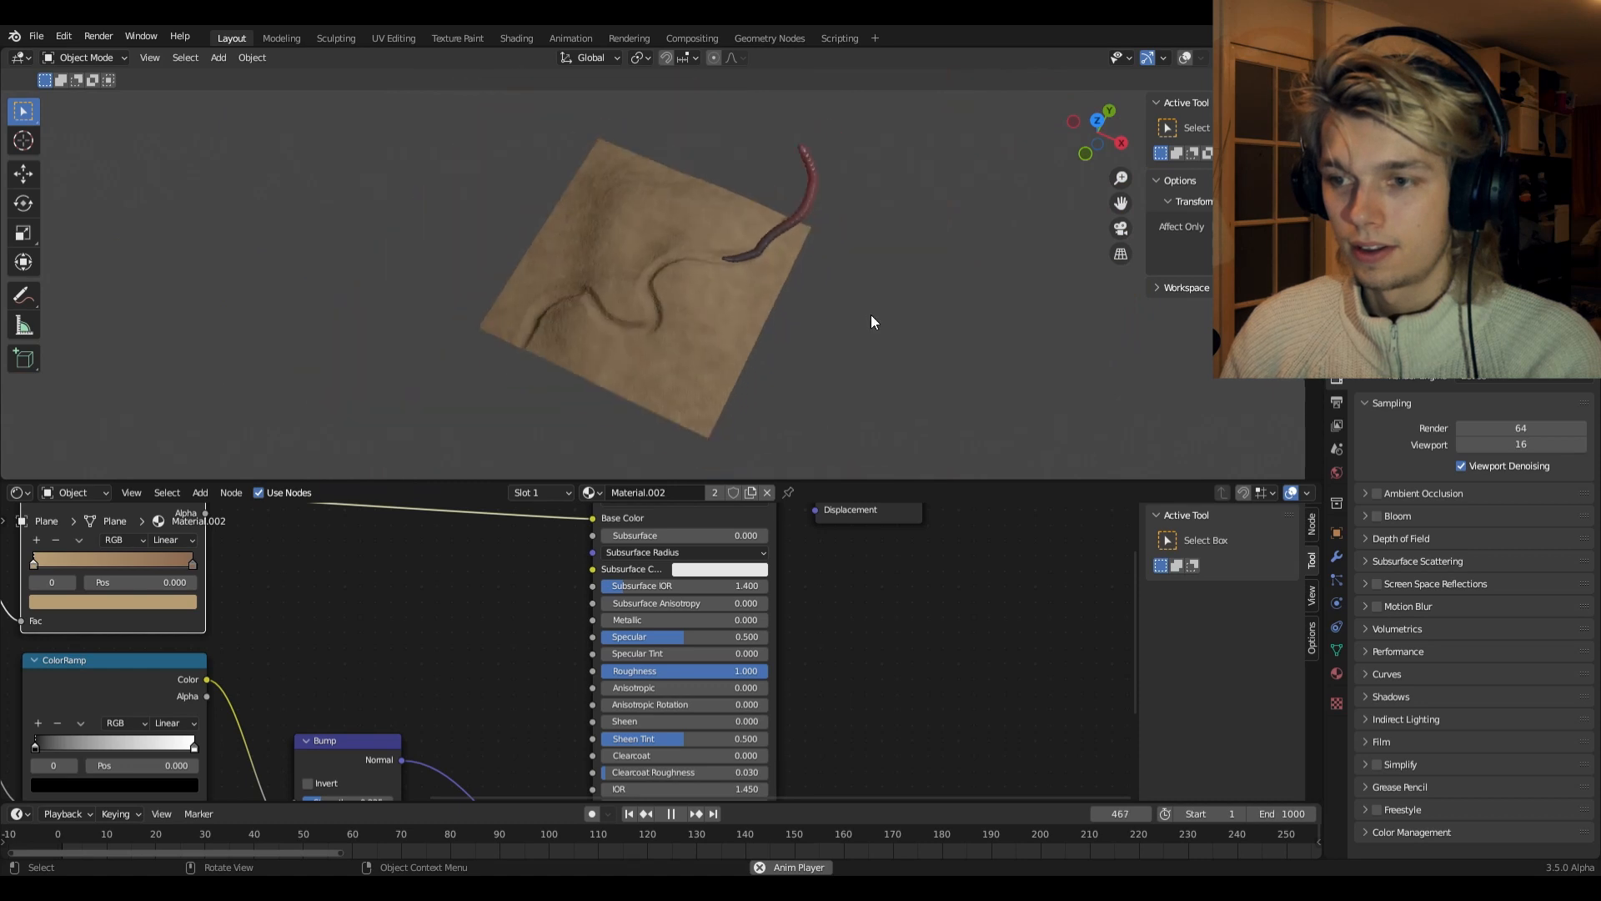